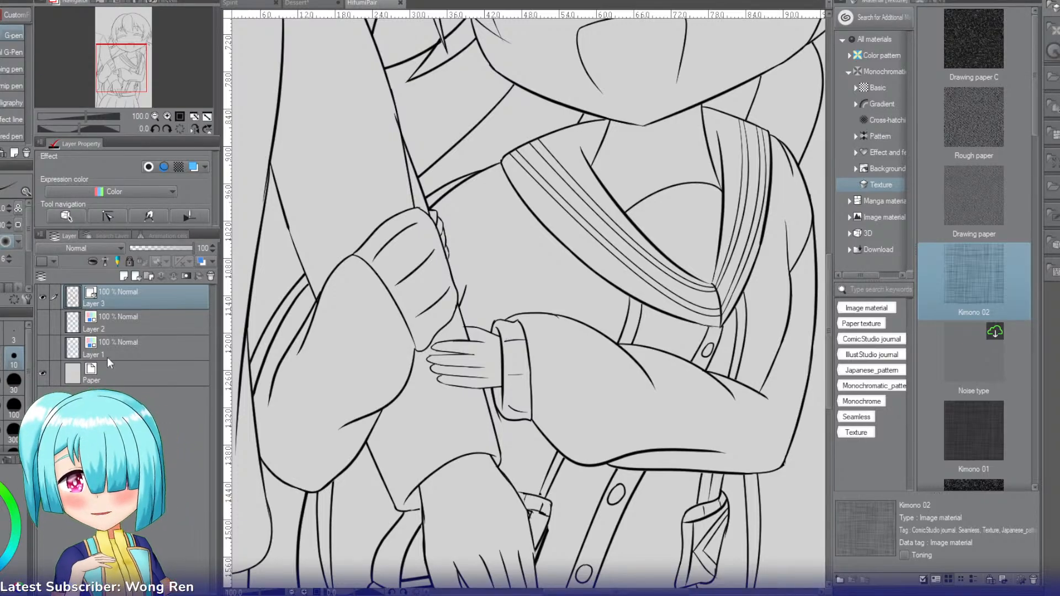
Step: Examine the finished kimono artwork in the Spirit document, and return to the sleeves in the HifumiPair line art
{"action": "left_click", "coordinate": [164, 114]}
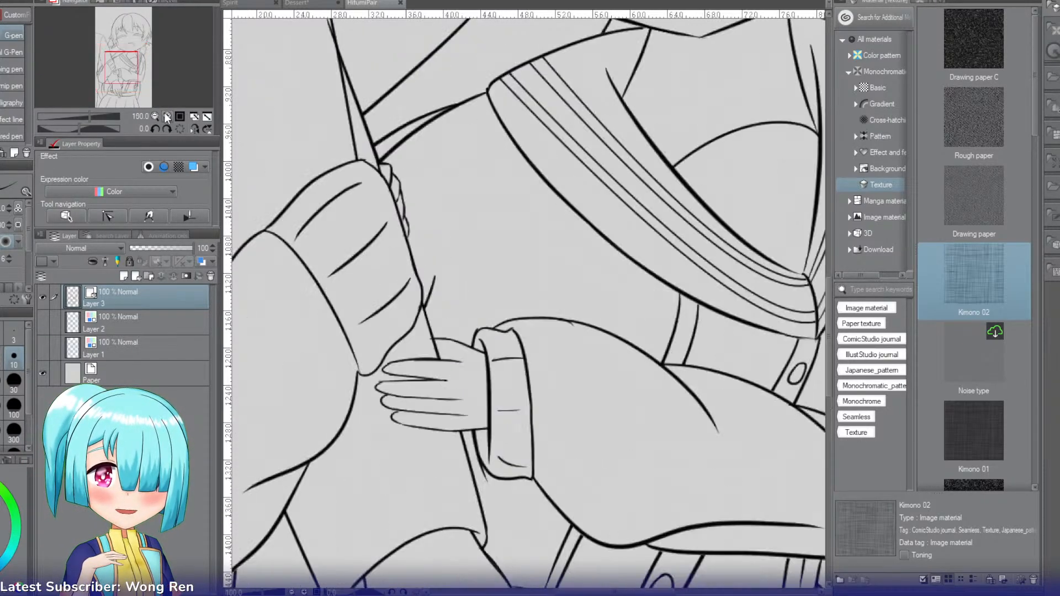
{"action": "left_click_drag", "start_coordinate": [126, 76], "coordinate": [124, 80]}
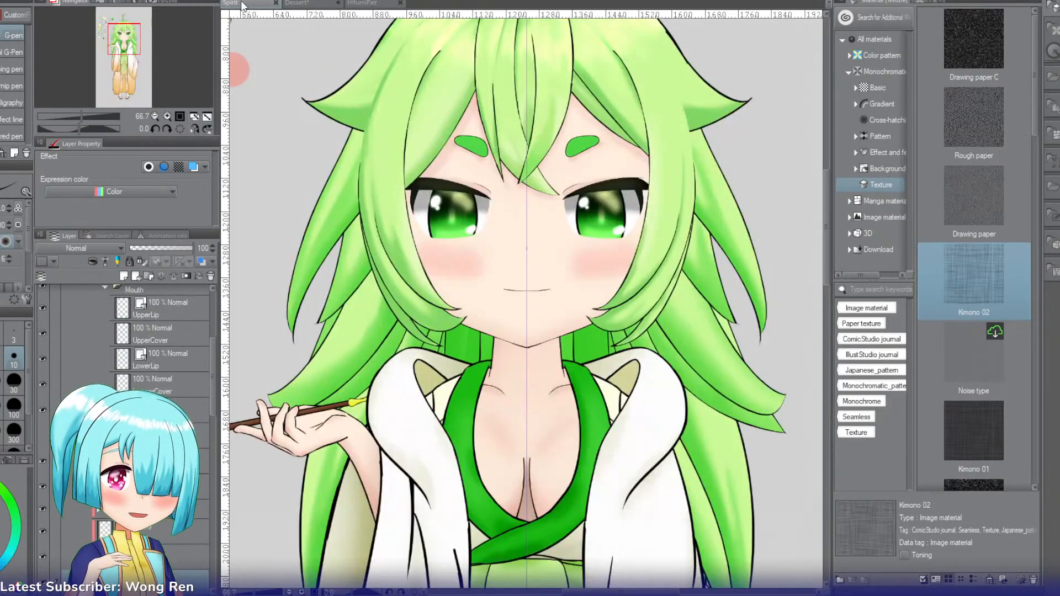
{"action": "left_click_drag", "start_coordinate": [126, 34], "coordinate": [133, 58]}
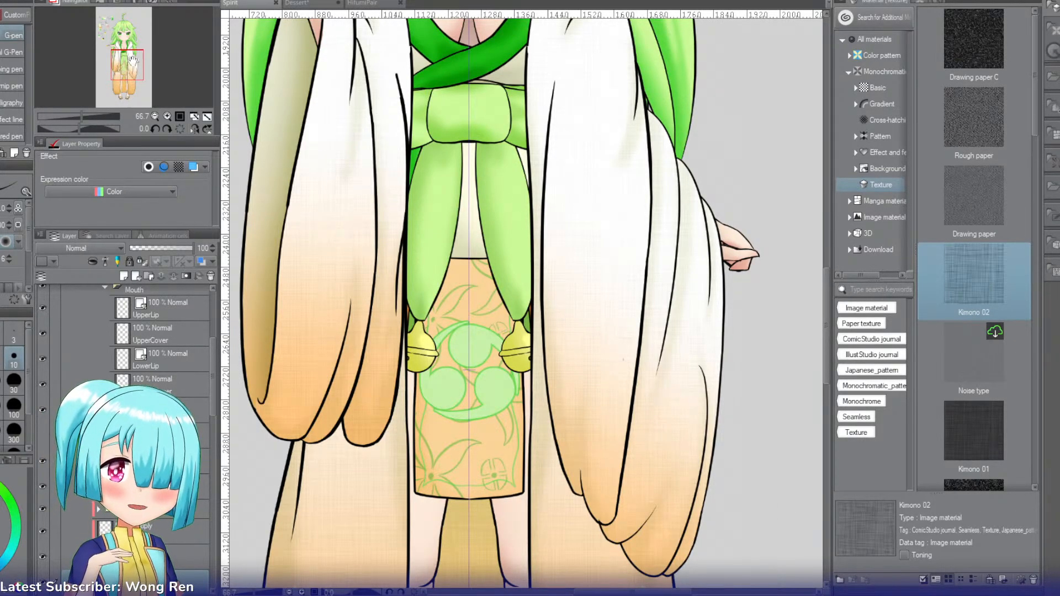
{"action": "left_click", "coordinate": [371, 4]}
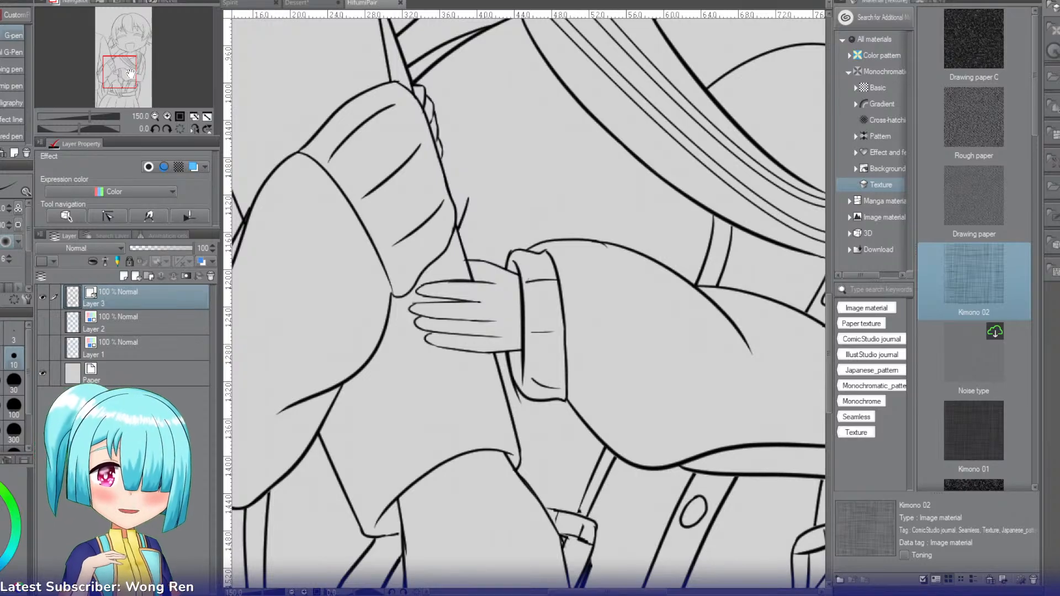
{"action": "left_click_drag", "start_coordinate": [131, 73], "coordinate": [128, 73]}
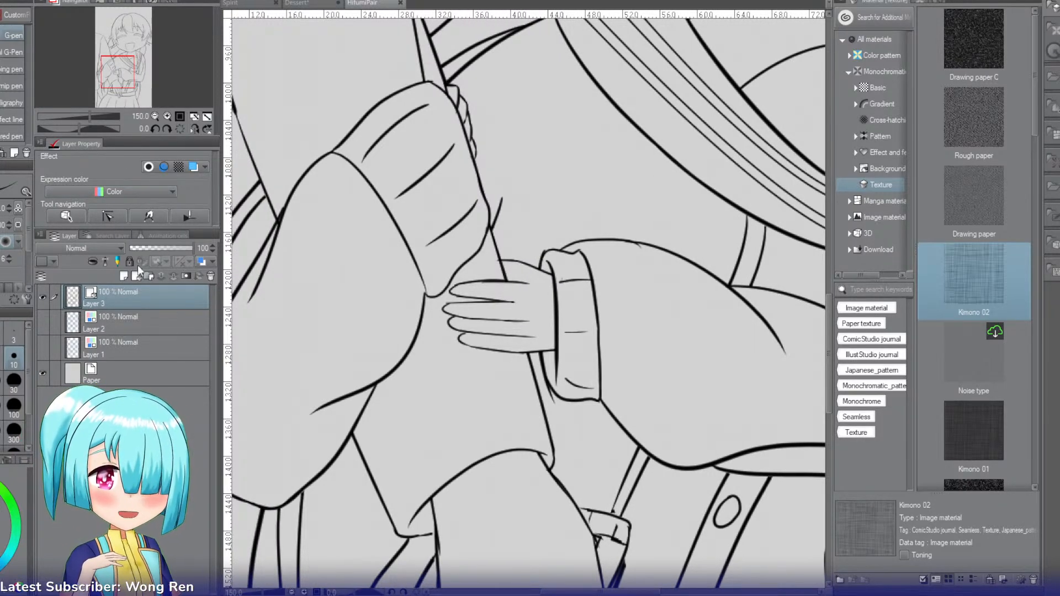
{"action": "left_click_drag", "start_coordinate": [123, 102], "coordinate": [131, 83]}
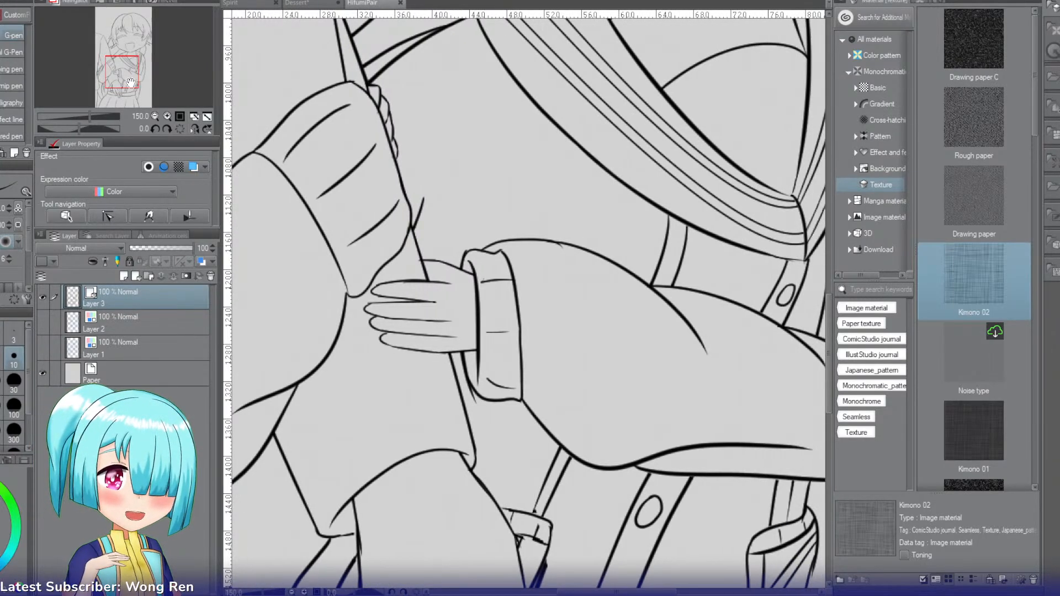
Step: Erase the hand and the narrow cuff's outer edge from the sleeve in the middle, leaving its short fold lines
{"action": "key", "text": "p"}
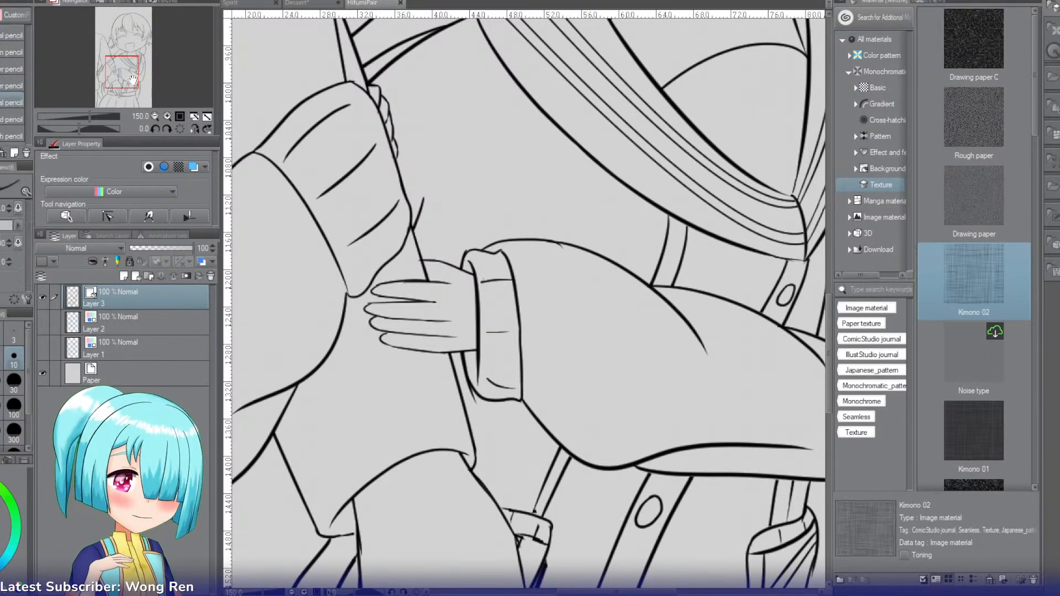
{"action": "key", "text": "e"}
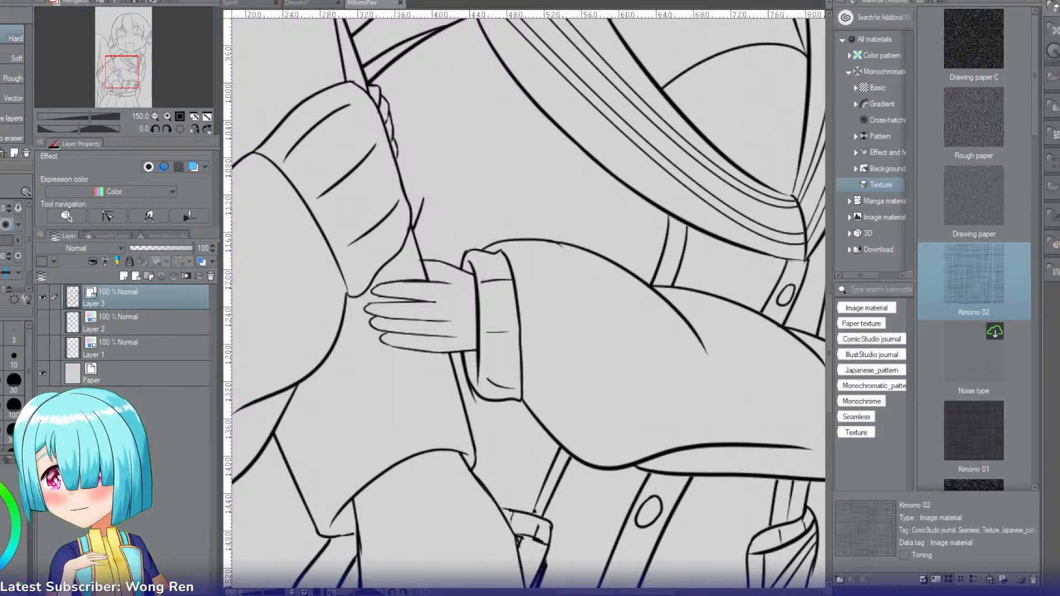
{"action": "left_click", "coordinate": [194, 129]}
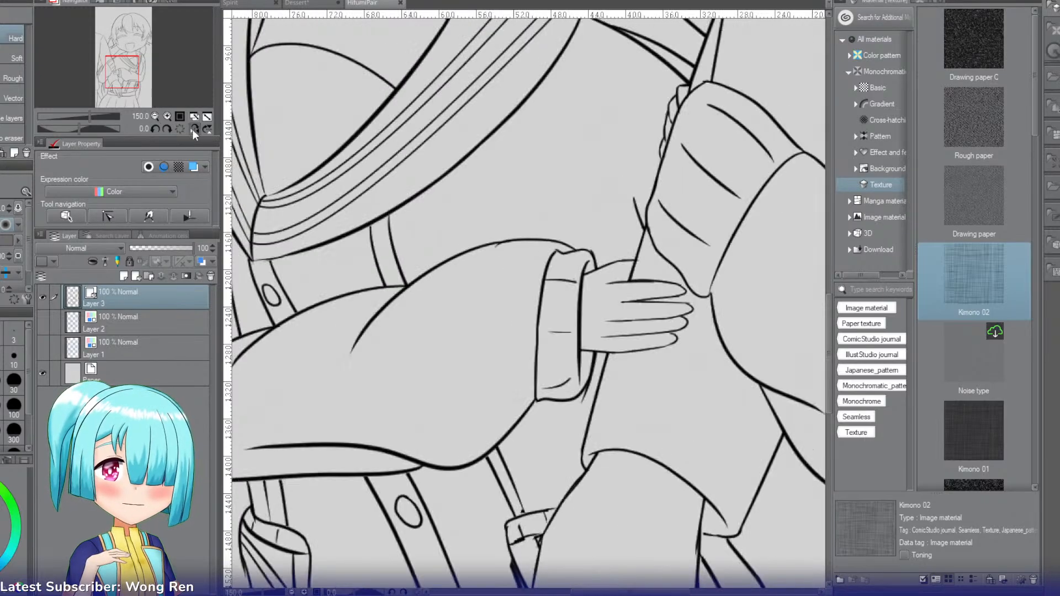
{"action": "left_click_drag", "start_coordinate": [129, 70], "coordinate": [133, 71]}
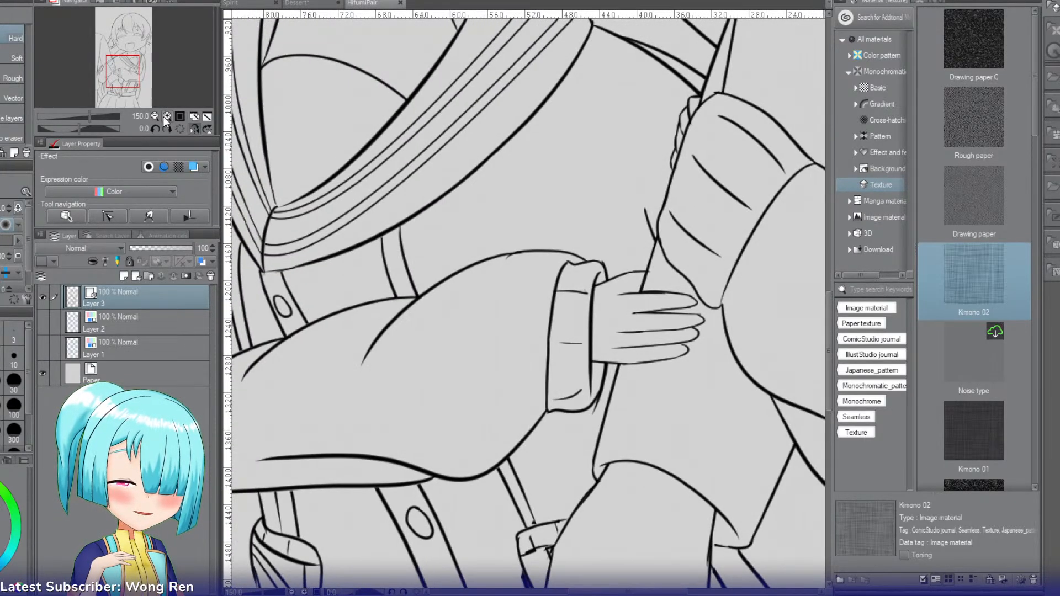
{"action": "left_click", "coordinate": [168, 115]}
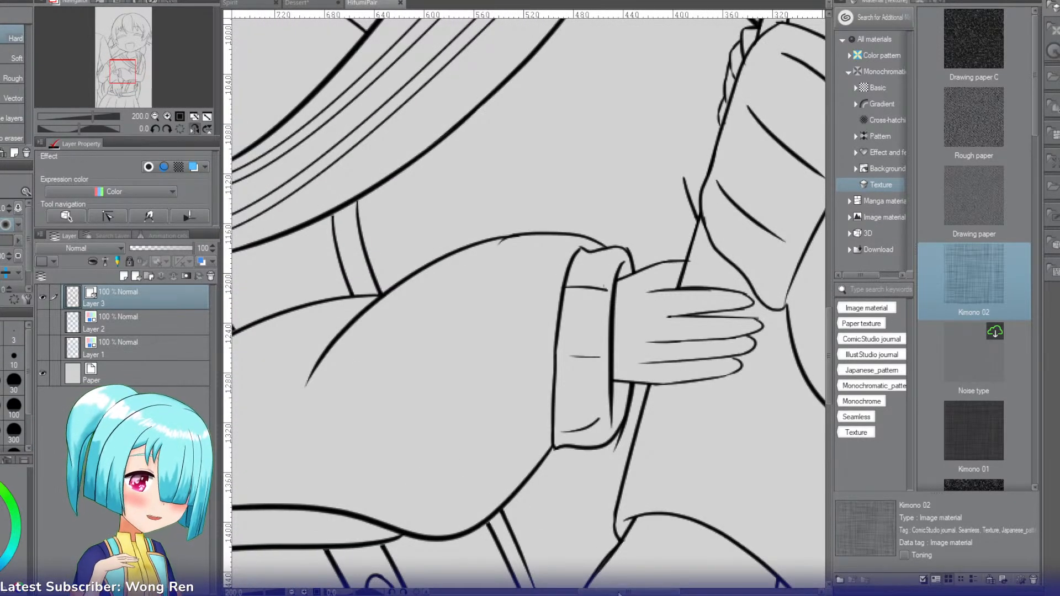
{"action": "left_click_drag", "start_coordinate": [618, 594], "coordinate": [645, 593]}
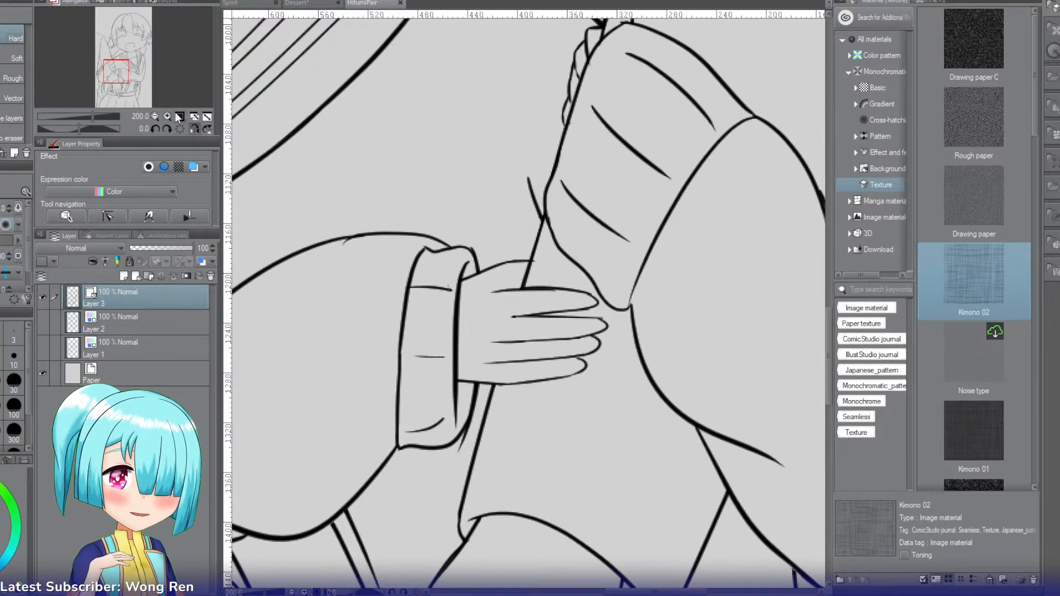
{"action": "left_click", "coordinate": [167, 116]}
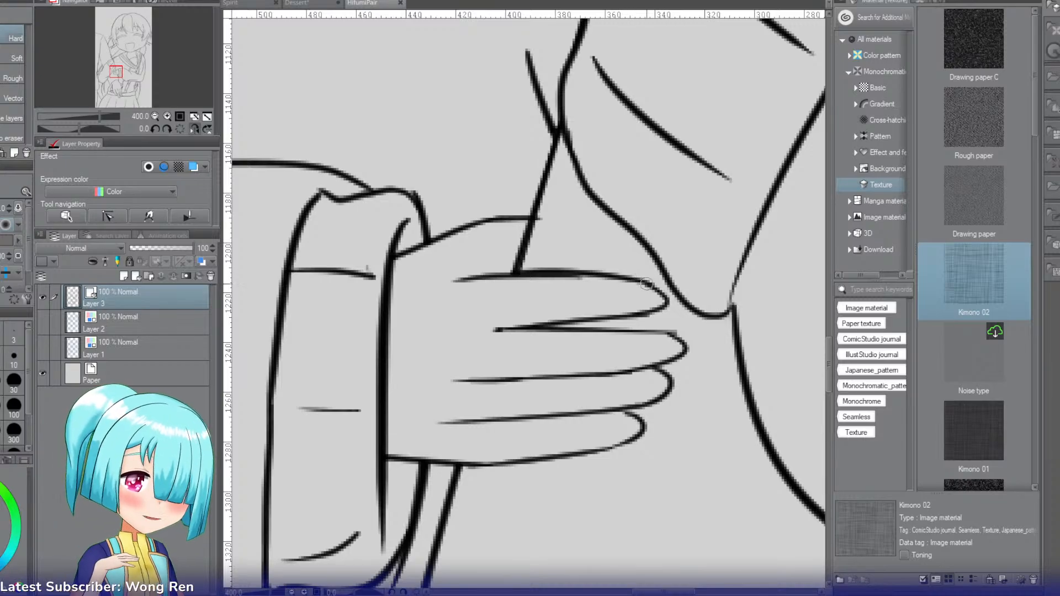
{"action": "mouse_move", "coordinate": [651, 286]}
{"action": "left_mouse_down"}
{"action": "mouse_move", "coordinate": [619, 280]}
{"action": "mouse_move", "coordinate": [510, 293]}
{"action": "mouse_move", "coordinate": [490, 278]}
{"action": "mouse_move", "coordinate": [490, 300]}
{"action": "left_mouse_up"}
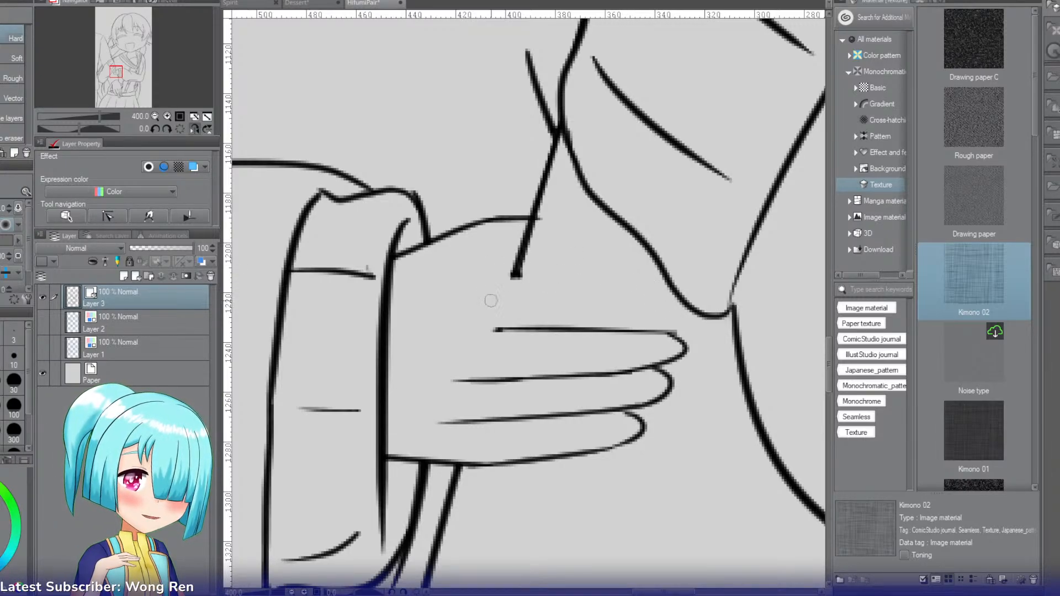
{"action": "mouse_move", "coordinate": [413, 245]}
{"action": "left_mouse_down"}
{"action": "mouse_move", "coordinate": [407, 270]}
{"action": "mouse_move", "coordinate": [409, 231]}
{"action": "mouse_move", "coordinate": [391, 334]}
{"action": "mouse_move", "coordinate": [413, 233]}
{"action": "mouse_move", "coordinate": [405, 214]}
{"action": "mouse_move", "coordinate": [418, 247]}
{"action": "mouse_move", "coordinate": [413, 303]}
{"action": "mouse_move", "coordinate": [432, 199]}
{"action": "mouse_move", "coordinate": [438, 237]}
{"action": "mouse_move", "coordinate": [416, 339]}
{"action": "left_mouse_up"}
{"action": "mouse_move", "coordinate": [488, 189]}
{"action": "left_mouse_down"}
{"action": "mouse_move", "coordinate": [480, 281]}
{"action": "mouse_move", "coordinate": [512, 198]}
{"action": "mouse_move", "coordinate": [490, 280]}
{"action": "mouse_move", "coordinate": [573, 325]}
{"action": "mouse_move", "coordinate": [580, 439]}
{"action": "mouse_move", "coordinate": [637, 309]}
{"action": "mouse_move", "coordinate": [681, 346]}
{"action": "mouse_move", "coordinate": [633, 372]}
{"action": "mouse_move", "coordinate": [585, 491]}
{"action": "mouse_move", "coordinate": [591, 458]}
{"action": "mouse_move", "coordinate": [452, 458]}
{"action": "mouse_move", "coordinate": [441, 479]}
{"action": "mouse_move", "coordinate": [480, 492]}
{"action": "mouse_move", "coordinate": [482, 430]}
{"action": "mouse_move", "coordinate": [502, 375]}
{"action": "mouse_move", "coordinate": [498, 391]}
{"action": "mouse_move", "coordinate": [491, 351]}
{"action": "mouse_move", "coordinate": [500, 374]}
{"action": "mouse_move", "coordinate": [513, 310]}
{"action": "left_mouse_up"}
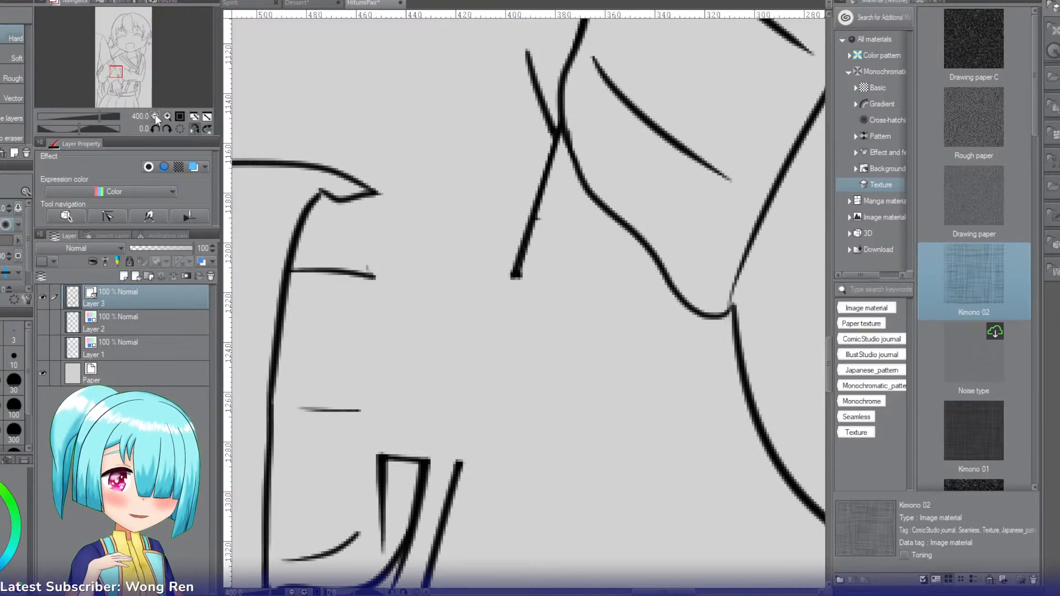
{"action": "left_click", "coordinate": [155, 116]}
{"action": "mouse_move", "coordinate": [445, 389]}
{"action": "left_mouse_down"}
{"action": "mouse_move", "coordinate": [457, 439]}
{"action": "mouse_move", "coordinate": [474, 371]}
{"action": "mouse_move", "coordinate": [470, 429]}
{"action": "left_mouse_up"}
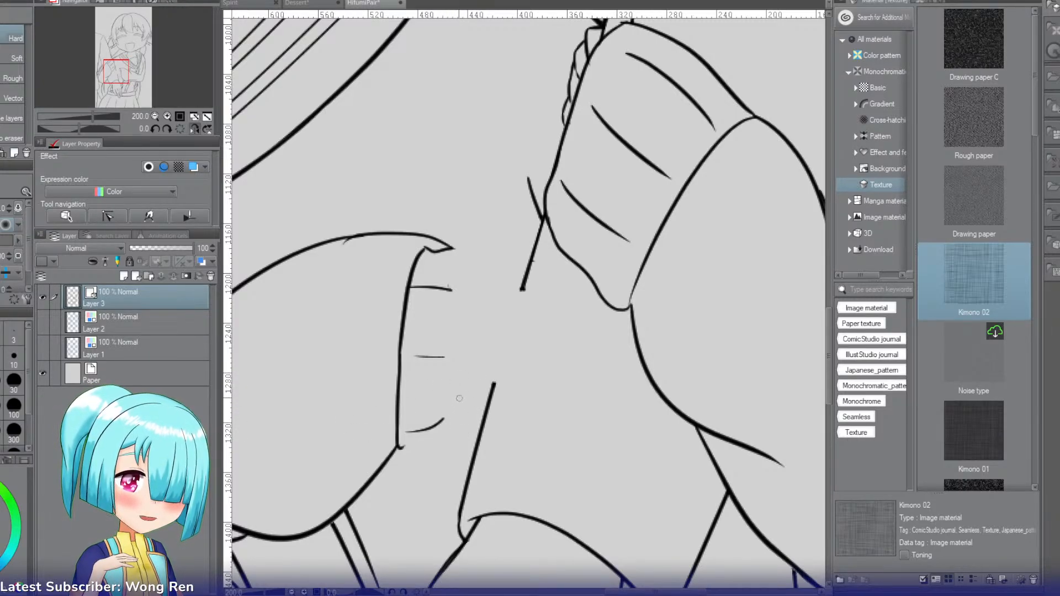
Step: Draw the first line of a new, longer cuff's upper edge using the Mapping pen with an enlarged brush
{"action": "key", "text": "r"}
{"action": "mouse_move", "coordinate": [591, 190]}
{"action": "left_mouse_down"}
{"action": "mouse_move", "coordinate": [449, 225]}
{"action": "mouse_move", "coordinate": [439, 257]}
{"action": "left_mouse_up"}
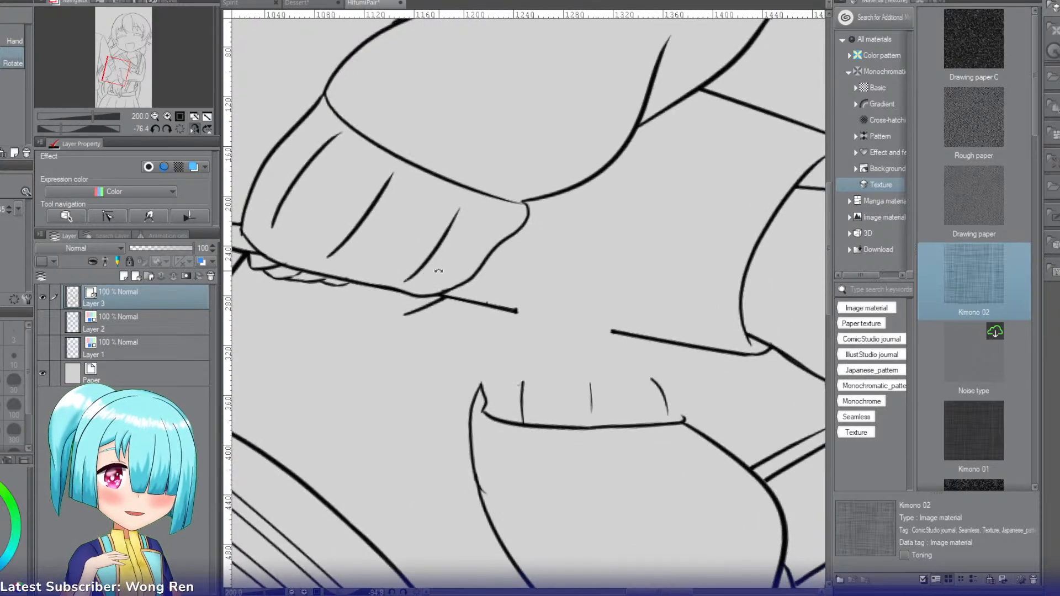
{"action": "key", "text": "p"}
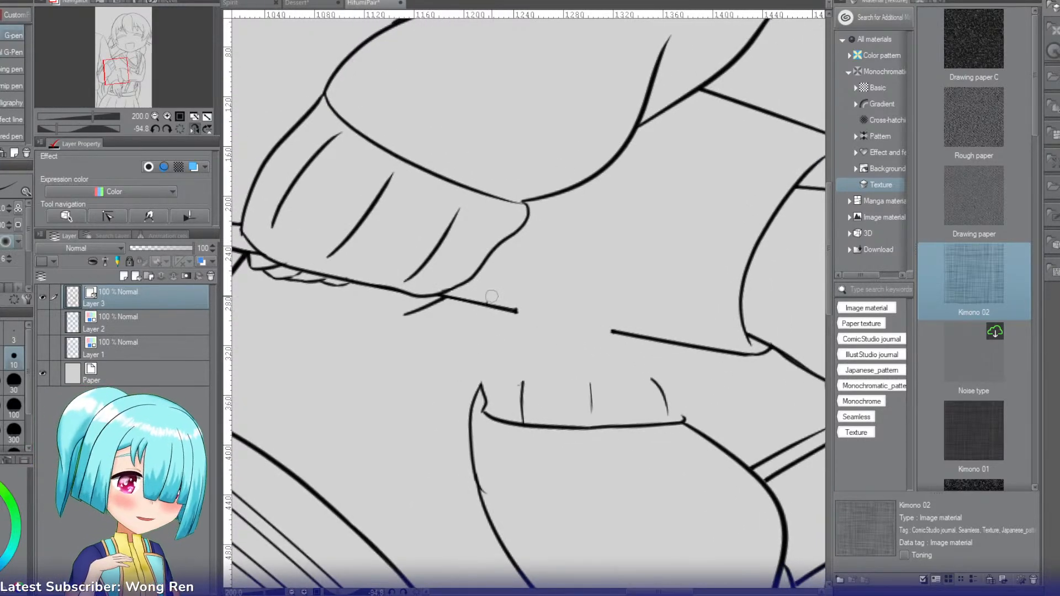
{"action": "left_click_drag", "start_coordinate": [487, 282], "coordinate": [479, 377]}
{"action": "key", "text": "ctrl+z"}
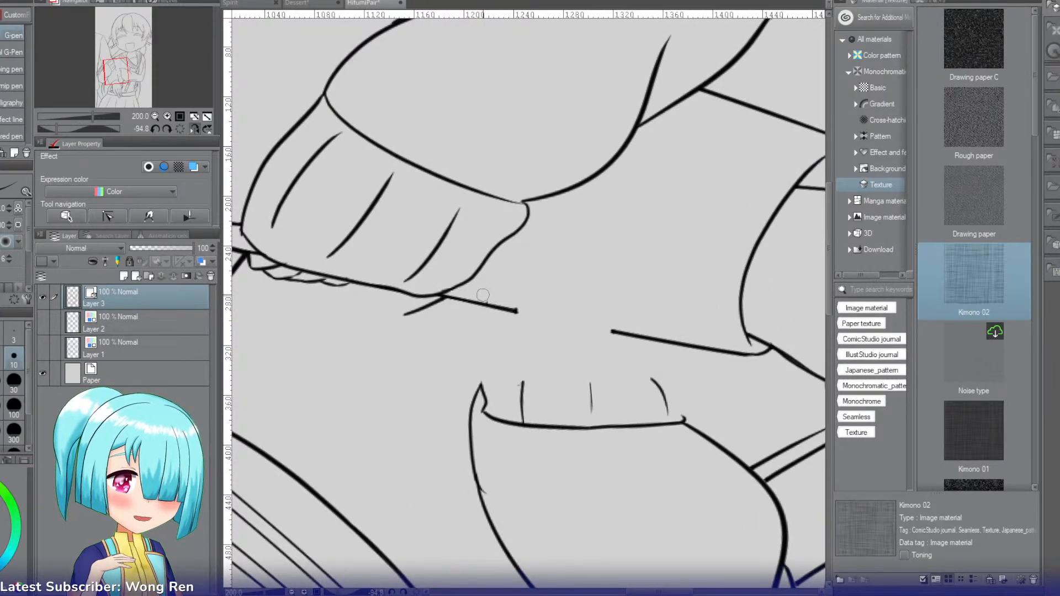
{"action": "key", "text": "period"}
{"action": "key", "text": "period"}
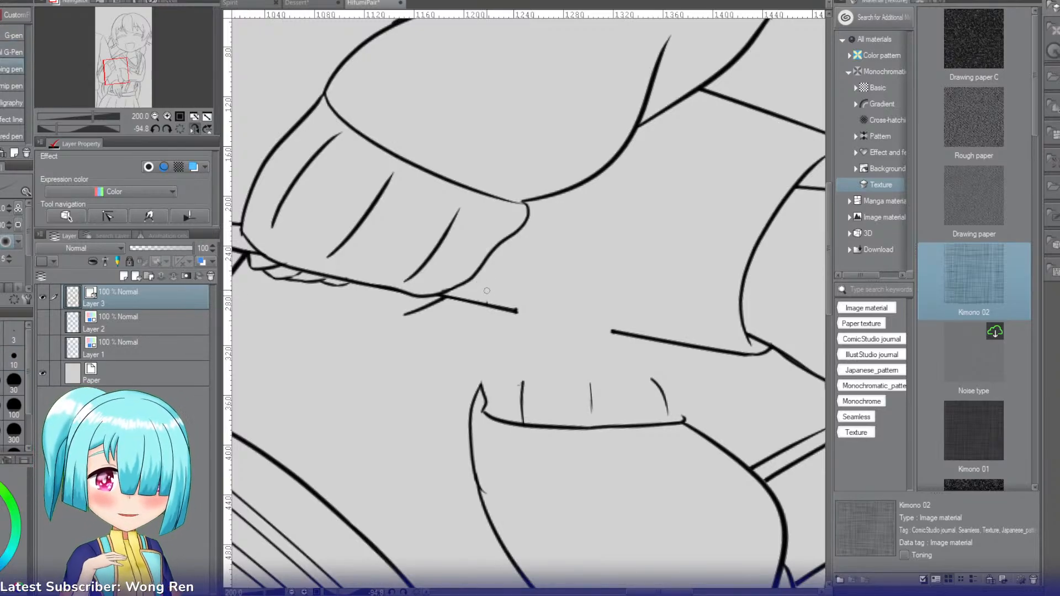
{"action": "key", "text": "bracketright"}
{"action": "key", "text": "bracketright"}
{"action": "key", "text": "bracketright"}
{"action": "key", "text": "bracketright"}
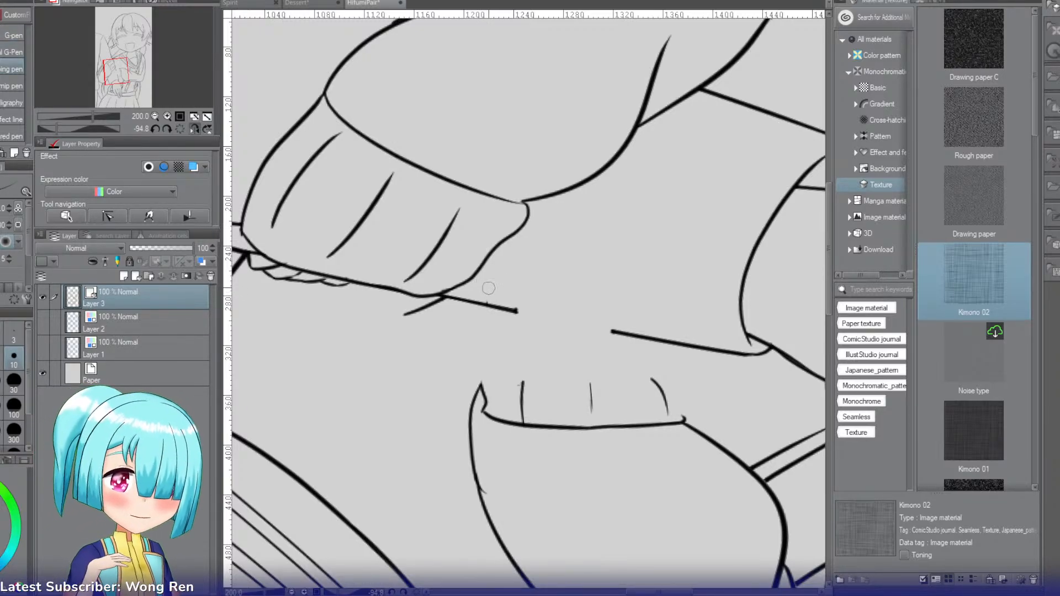
{"action": "left_click_drag", "start_coordinate": [486, 284], "coordinate": [482, 371]}
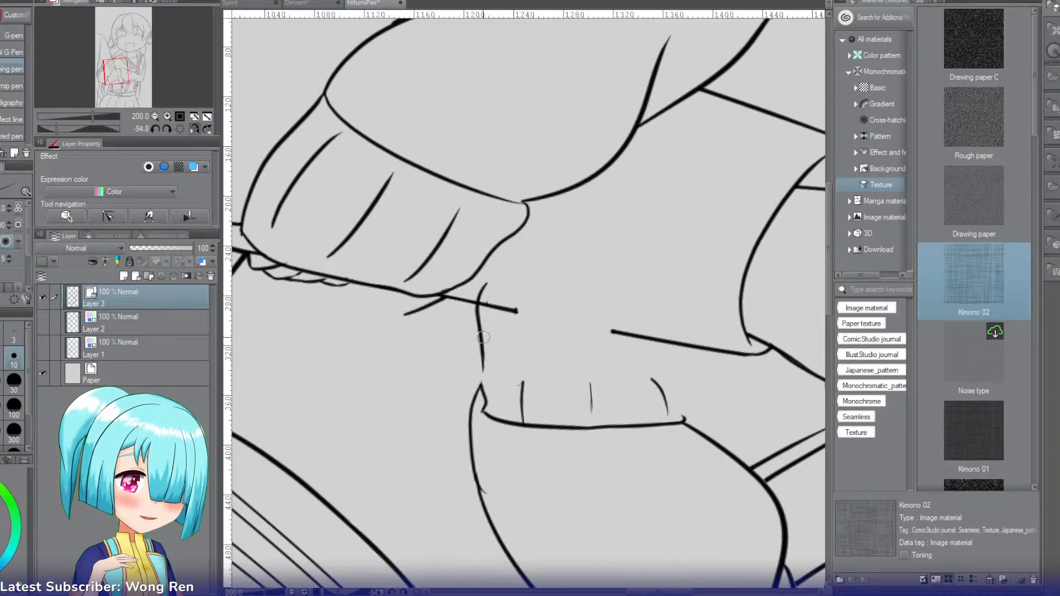
Step: Connect the new upper edge to the cuff's inner seam with a curved line and erase the old corner lines
{"action": "left_click_drag", "start_coordinate": [482, 335], "coordinate": [486, 404]}
{"action": "key", "text": "ctrl+z"}
{"action": "mouse_move", "coordinate": [481, 333]}
{"action": "left_mouse_down"}
{"action": "mouse_move", "coordinate": [493, 421]}
{"action": "mouse_move", "coordinate": [437, 362]}
{"action": "mouse_move", "coordinate": [427, 252]}
{"action": "mouse_move", "coordinate": [472, 258]}
{"action": "mouse_move", "coordinate": [413, 278]}
{"action": "left_mouse_up"}
{"action": "key", "text": "e"}
{"action": "key", "text": "r"}
{"action": "key", "text": "p"}
{"action": "key", "text": "ctrl+z"}
{"action": "key", "text": "ctrl+z"}
{"action": "mouse_move", "coordinate": [458, 244]}
{"action": "left_mouse_down"}
{"action": "mouse_move", "coordinate": [410, 274]}
{"action": "mouse_move", "coordinate": [433, 255]}
{"action": "mouse_move", "coordinate": [413, 276]}
{"action": "left_mouse_up"}
{"action": "key", "text": "ctrl+z"}
{"action": "key", "text": "e"}
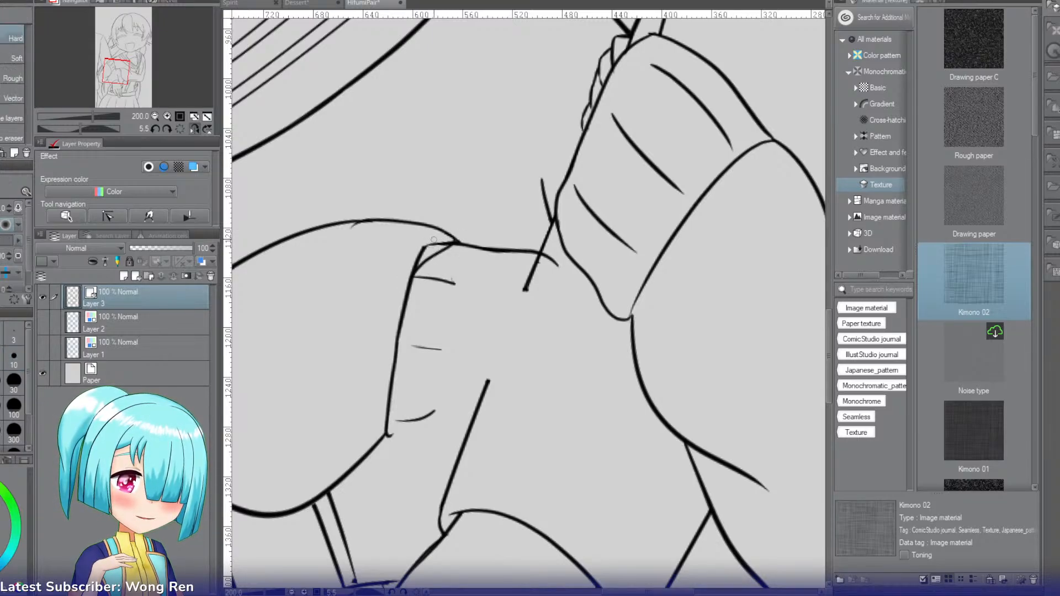
{"action": "left_click_drag", "start_coordinate": [433, 239], "coordinate": [399, 268]}
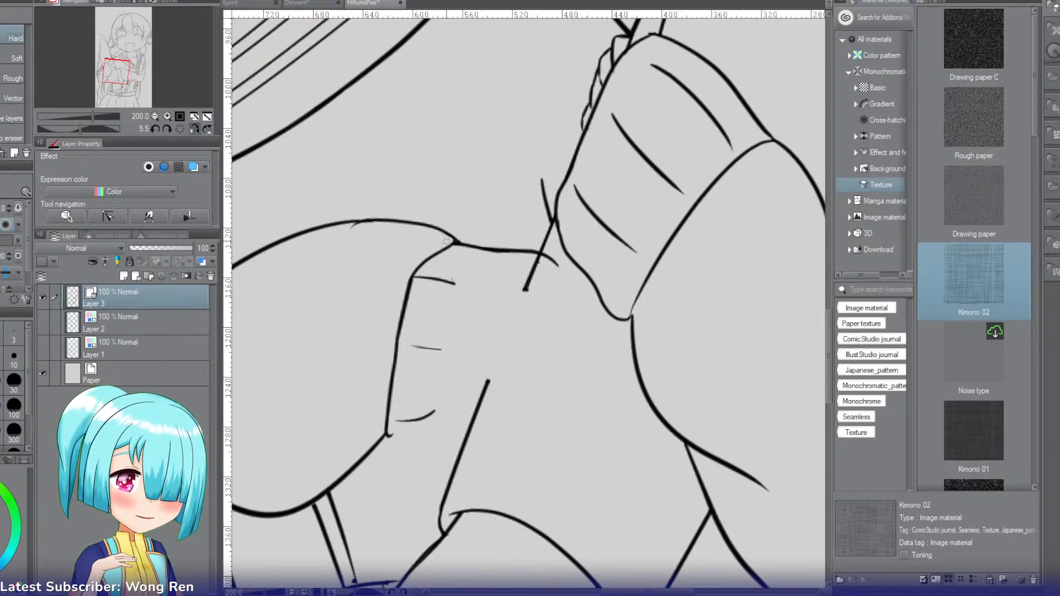
Step: Redraw the sleeve line where it meets the cuff's upper edge and erase the line running through the cuff
{"action": "key", "text": "r"}
{"action": "mouse_move", "coordinate": [446, 241]}
{"action": "left_mouse_down"}
{"action": "mouse_move", "coordinate": [423, 290]}
{"action": "mouse_move", "coordinate": [465, 412]}
{"action": "left_mouse_up"}
{"action": "key", "text": "p"}
{"action": "key", "text": "ctrl+z"}
{"action": "key", "text": "ctrl+z"}
{"action": "left_click_drag", "start_coordinate": [478, 365], "coordinate": [456, 412]}
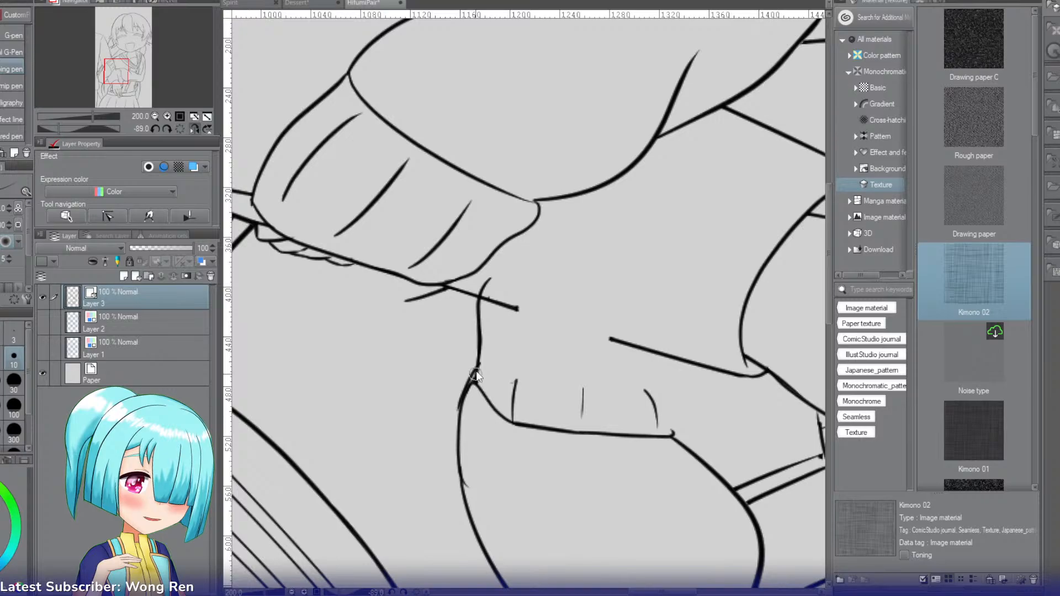
{"action": "key", "text": "ctrl+z"}
{"action": "left_click_drag", "start_coordinate": [478, 365], "coordinate": [458, 418]}
{"action": "key", "text": "e"}
{"action": "mouse_move", "coordinate": [475, 377]}
{"action": "left_mouse_down"}
{"action": "mouse_move", "coordinate": [473, 386]}
{"action": "mouse_move", "coordinate": [436, 309]}
{"action": "mouse_move", "coordinate": [487, 261]}
{"action": "mouse_move", "coordinate": [533, 266]}
{"action": "left_mouse_up"}
{"action": "key", "text": "r"}
{"action": "key", "text": "e"}
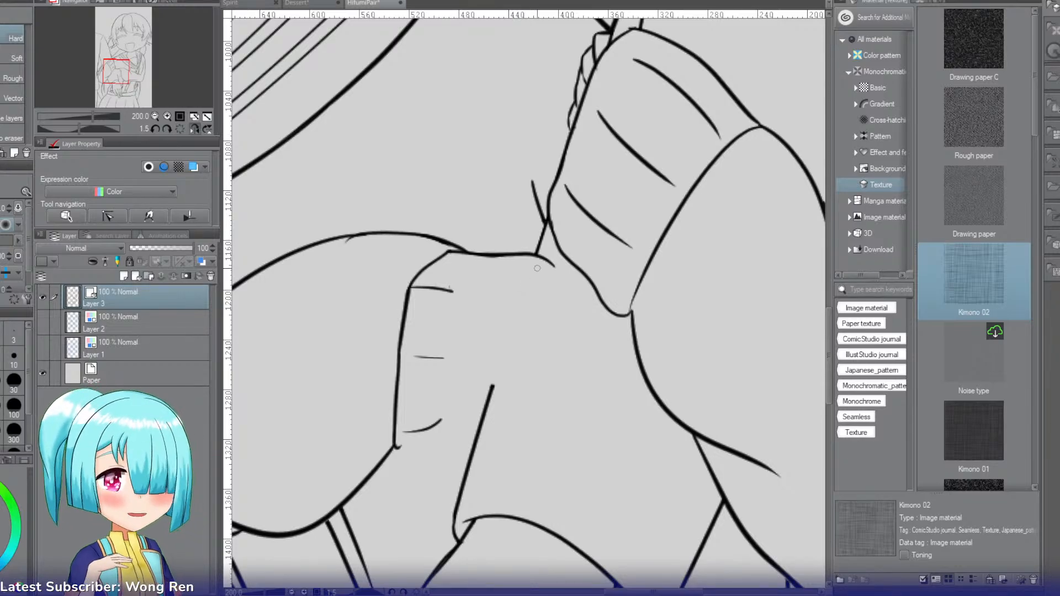
{"action": "left_click", "coordinate": [180, 128]}
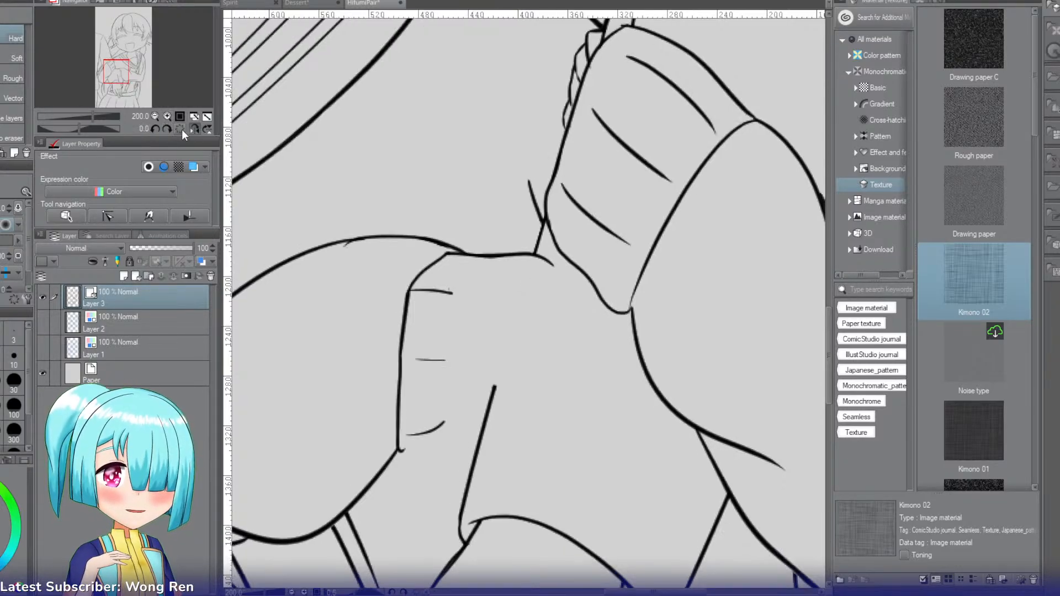
Step: Draw a raised bump along the cuff's upper edge and continue it down as the cuff's long outer edge
{"action": "left_click", "coordinate": [155, 117]}
{"action": "left_click", "coordinate": [154, 117]}
{"action": "left_click", "coordinate": [155, 118]}
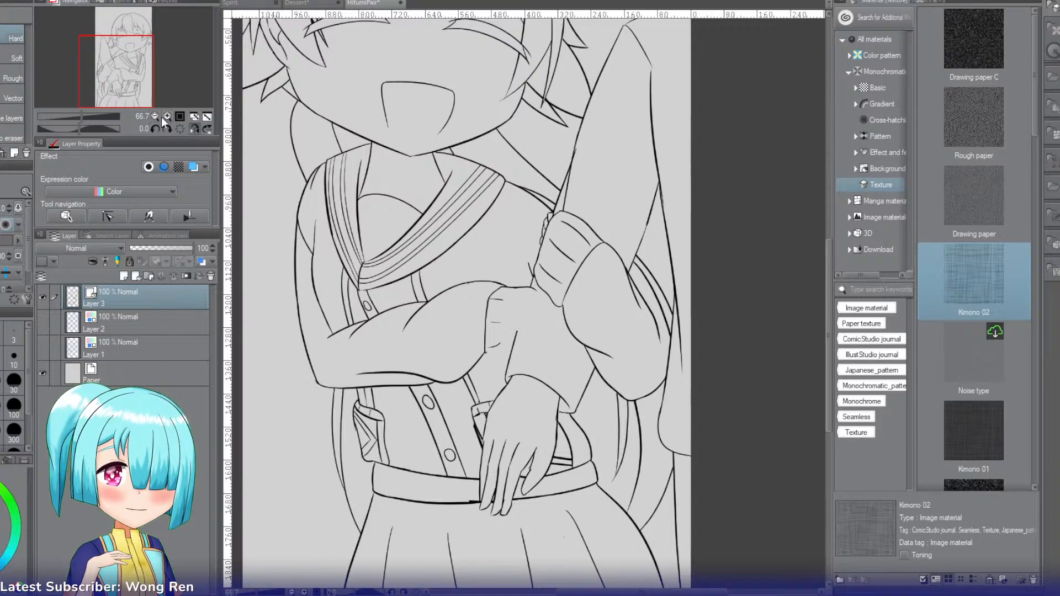
{"action": "left_click", "coordinate": [163, 115]}
{"action": "left_click", "coordinate": [163, 115]}
{"action": "left_click", "coordinate": [164, 115]}
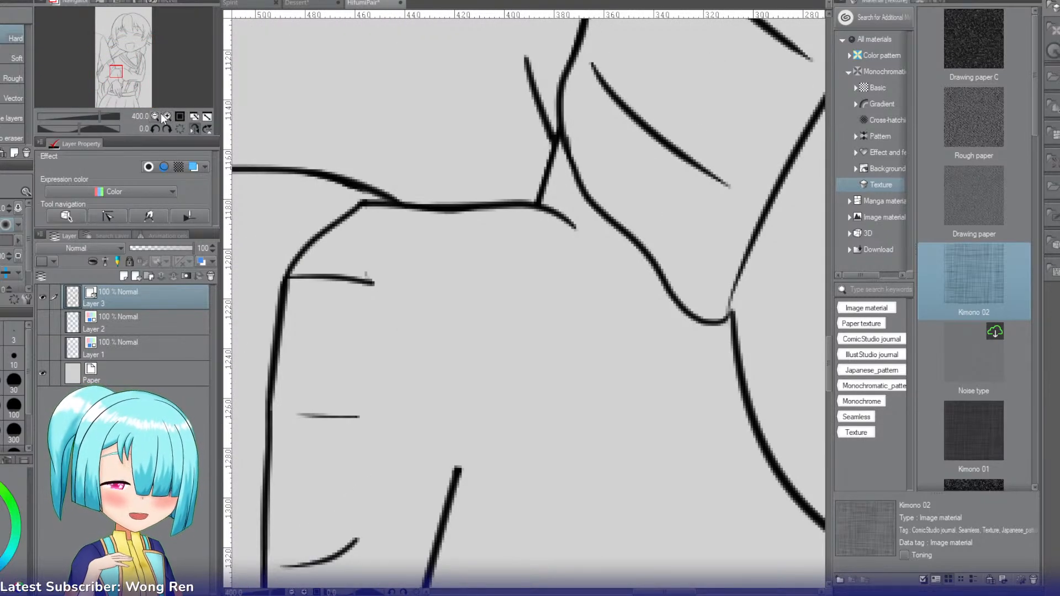
{"action": "key", "text": "p"}
{"action": "mouse_move", "coordinate": [421, 206]}
{"action": "left_mouse_down"}
{"action": "mouse_move", "coordinate": [506, 182]}
{"action": "mouse_move", "coordinate": [497, 192]}
{"action": "mouse_move", "coordinate": [526, 198]}
{"action": "mouse_move", "coordinate": [544, 249]}
{"action": "mouse_move", "coordinate": [528, 378]}
{"action": "left_mouse_up"}
{"action": "key", "text": "ctrl+z"}
{"action": "key", "text": "ctrl+z"}
{"action": "key", "text": "ctrl+z"}
{"action": "left_click_drag", "start_coordinate": [538, 224], "coordinate": [512, 469]}
{"action": "key", "text": "ctrl+z"}
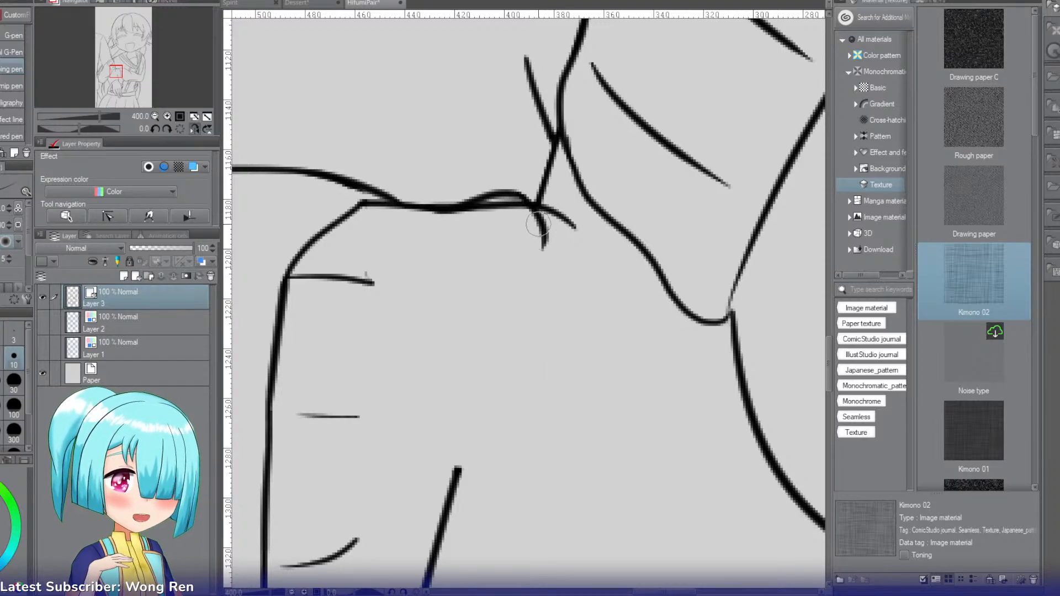
{"action": "left_click_drag", "start_coordinate": [538, 224], "coordinate": [544, 447]}
Step: Erase the old straight edge under the bump and the stray line end beyond the cuff's outer corner
{"action": "key", "text": "e"}
{"action": "left_click_drag", "start_coordinate": [571, 204], "coordinate": [570, 243]}
{"action": "mouse_move", "coordinate": [509, 201]}
{"action": "left_mouse_down"}
{"action": "mouse_move", "coordinate": [514, 232]}
{"action": "mouse_move", "coordinate": [478, 214]}
{"action": "mouse_move", "coordinate": [450, 219]}
{"action": "left_mouse_up"}
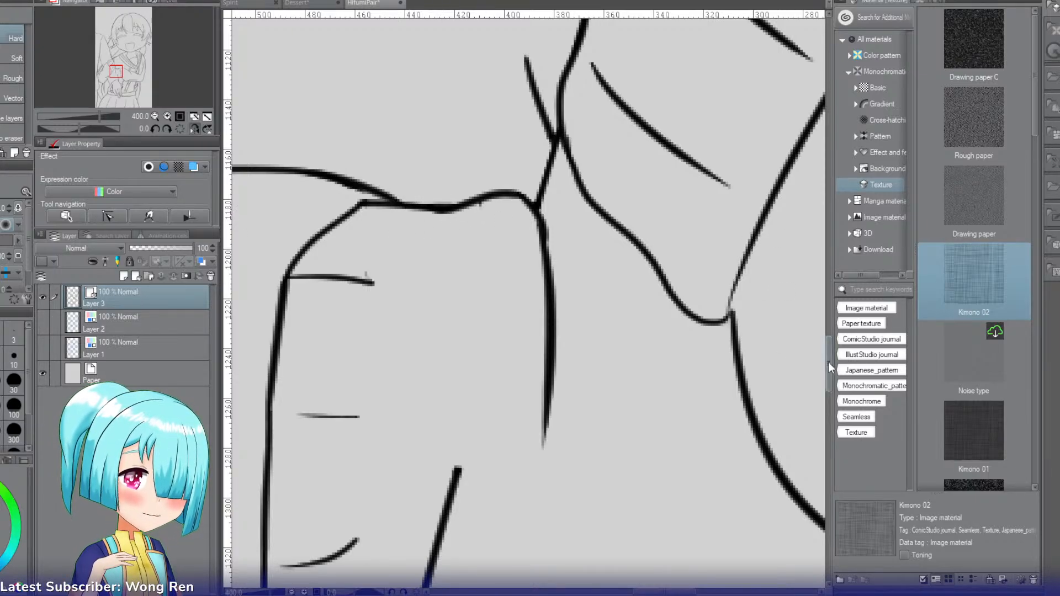
Step: Extend the cuff's long outer edge downward and round its lower corner into the start of the lower edge
{"action": "scroll", "coordinate": [828, 362], "scroll_direction": "down", "scroll_amount": 5}
{"action": "key", "text": "p"}
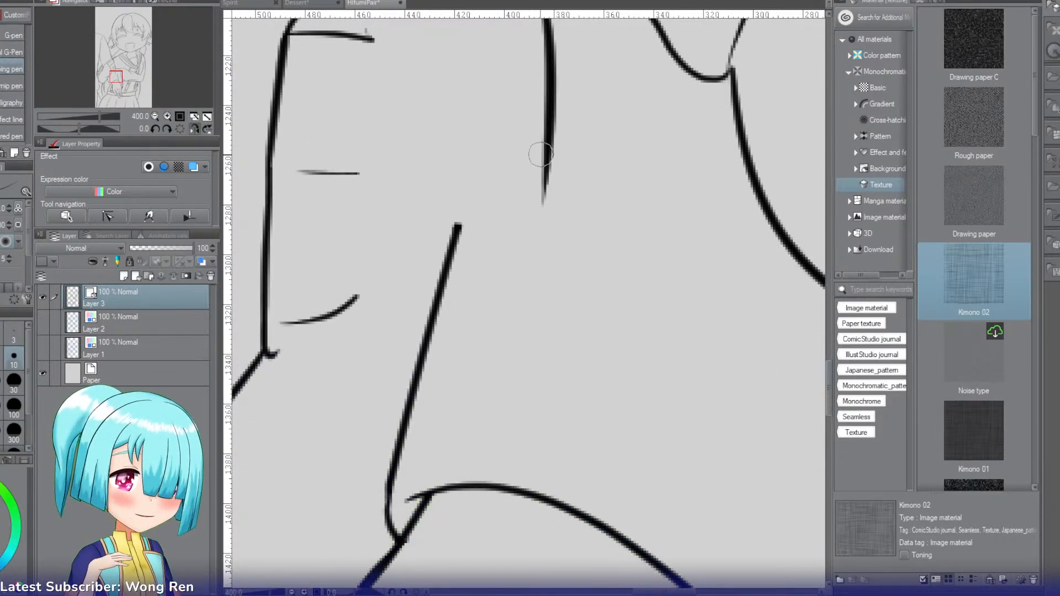
{"action": "left_click_drag", "start_coordinate": [542, 218], "coordinate": [538, 308]}
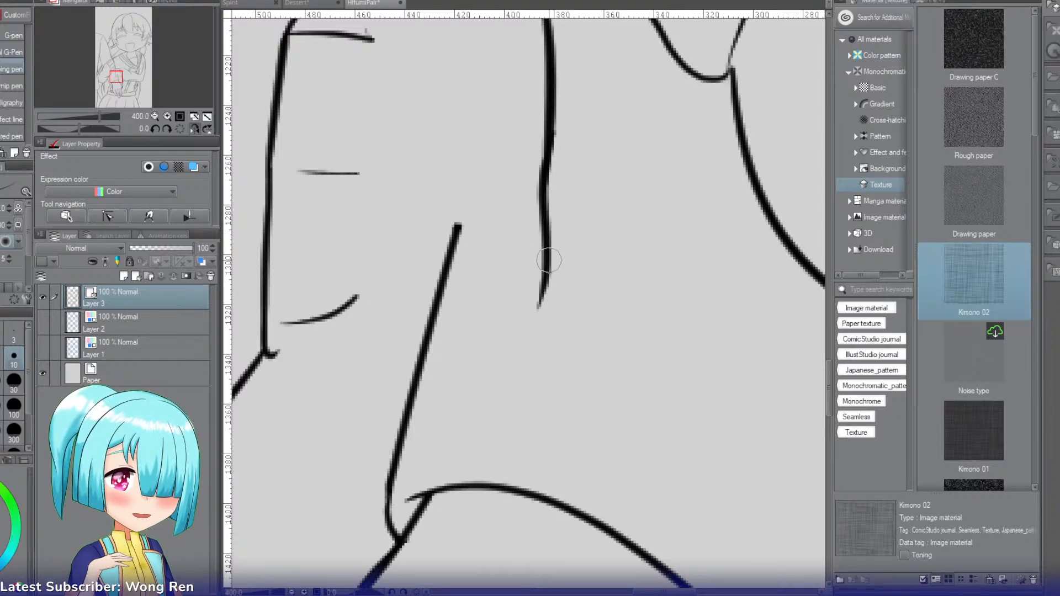
{"action": "mouse_move", "coordinate": [550, 260]}
{"action": "left_mouse_down"}
{"action": "mouse_move", "coordinate": [534, 338]}
{"action": "mouse_move", "coordinate": [516, 359]}
{"action": "mouse_move", "coordinate": [428, 362]}
{"action": "left_mouse_up"}
{"action": "key", "text": "ctrl+z"}
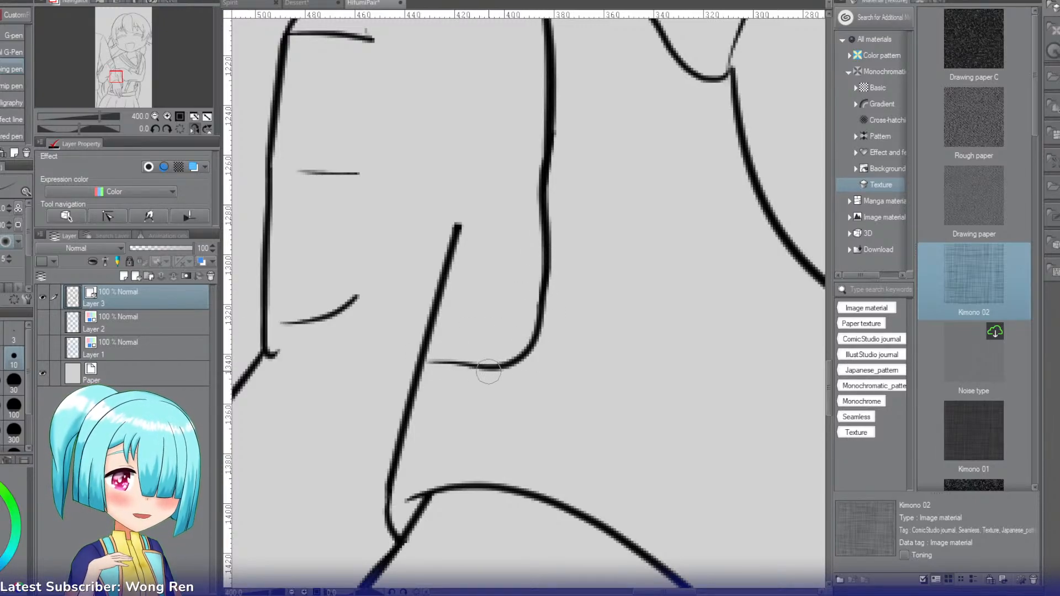
Step: Continue the cuff's lower edge as a wavy line to the sleeve's inner corner and erase the old corner hook
{"action": "mouse_move", "coordinate": [503, 367]}
{"action": "left_mouse_down"}
{"action": "mouse_move", "coordinate": [379, 361]}
{"action": "mouse_move", "coordinate": [339, 384]}
{"action": "left_mouse_up"}
{"action": "left_click_drag", "start_coordinate": [266, 346], "coordinate": [337, 397]}
{"action": "key", "text": "ctrl+z"}
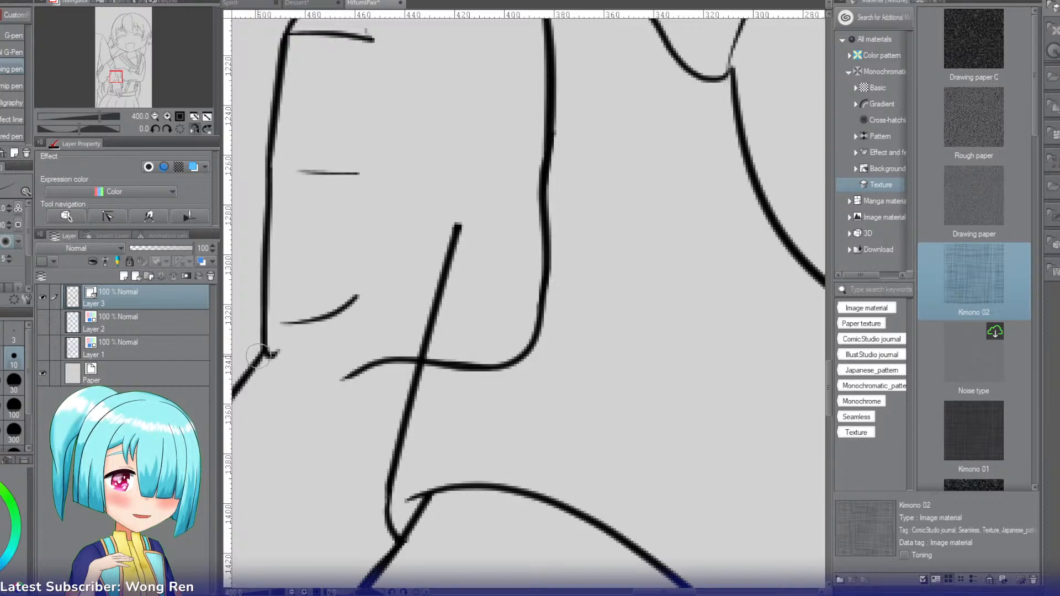
{"action": "left_click_drag", "start_coordinate": [254, 364], "coordinate": [369, 369]}
{"action": "key", "text": "e"}
{"action": "left_click_drag", "start_coordinate": [274, 352], "coordinate": [262, 354]}
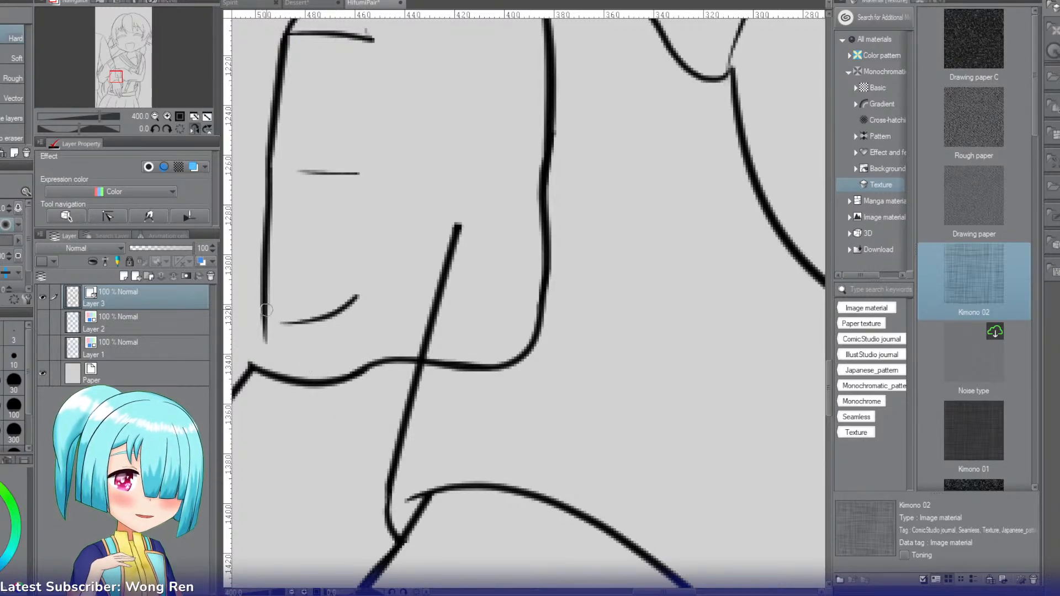
Step: Redraw the lower half of the cuff's inner edge to meet the new lower corner and erase the old line beside it
{"action": "key", "text": "p"}
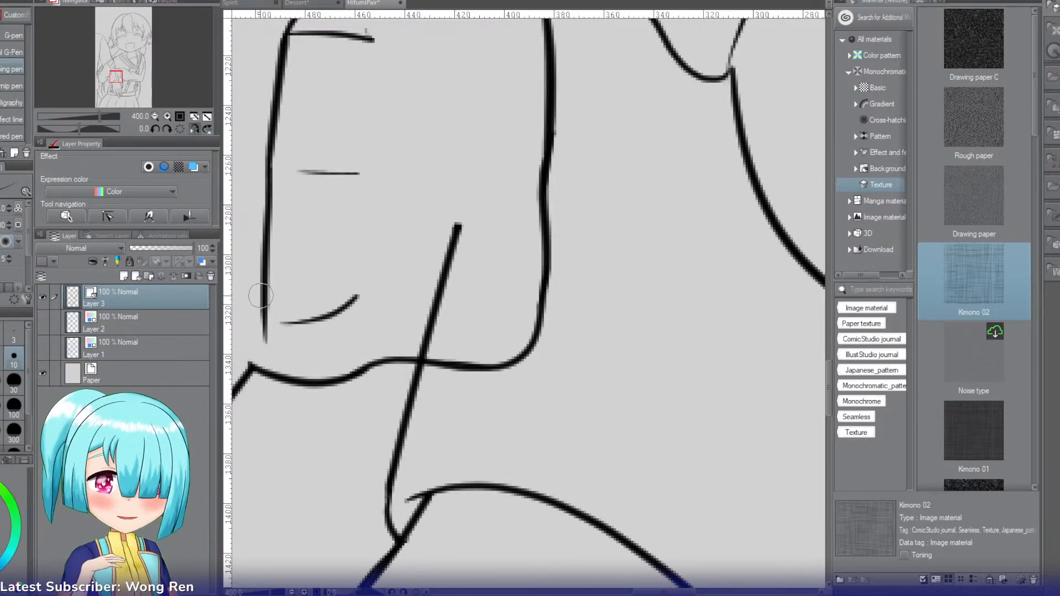
{"action": "left_click_drag", "start_coordinate": [268, 141], "coordinate": [259, 357]}
{"action": "key", "text": "ctrl+z"}
{"action": "left_click_drag", "start_coordinate": [269, 160], "coordinate": [252, 368]}
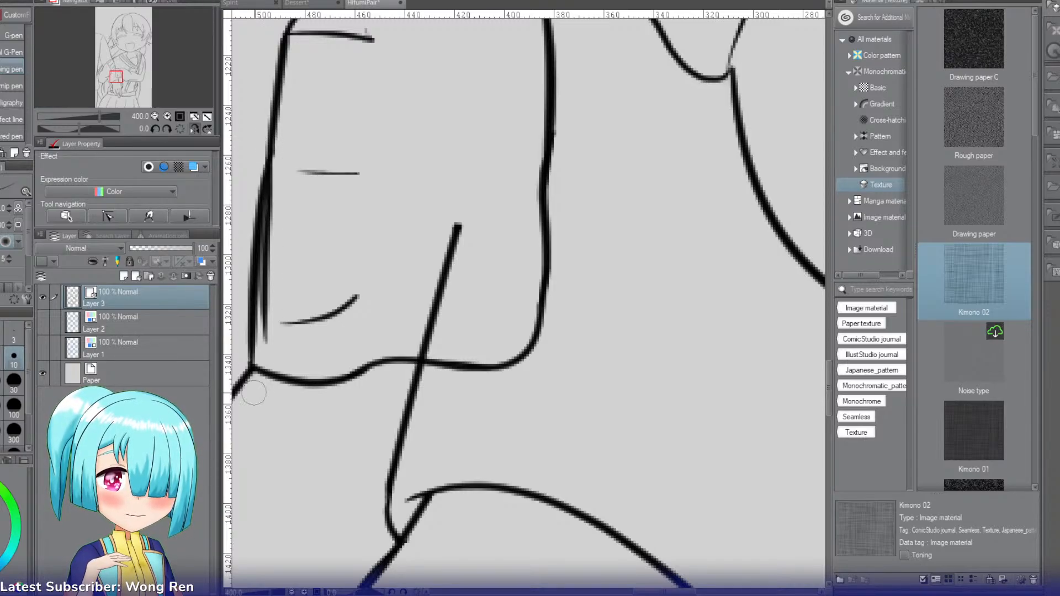
{"action": "key", "text": "e"}
{"action": "left_click_drag", "start_coordinate": [269, 168], "coordinate": [267, 307]}
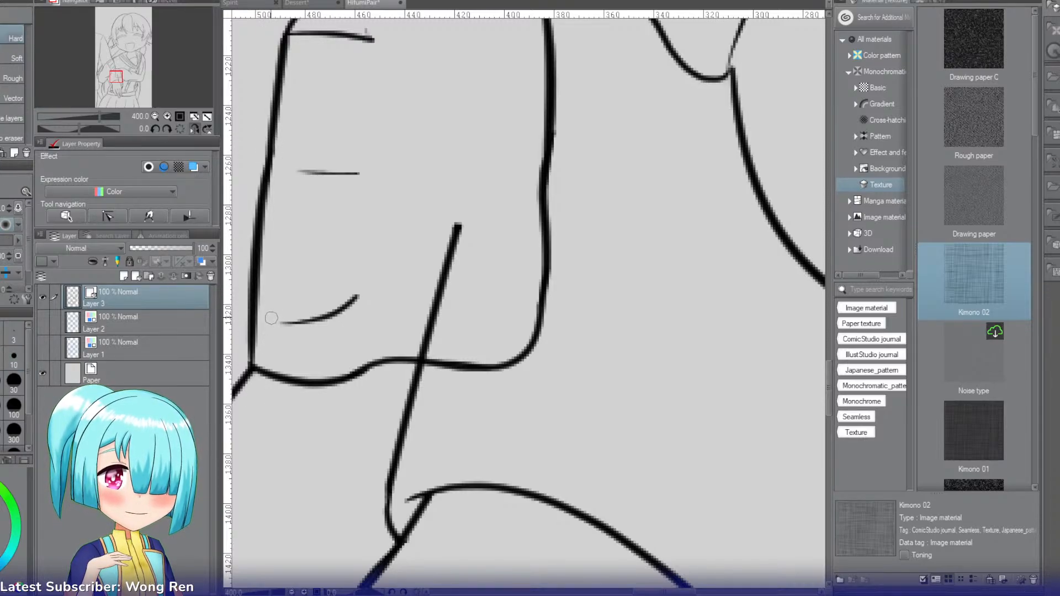
Step: Erase the old slanted line above the cuff's lower edge and the three short leftover lines inside the cuff
{"action": "left_click_drag", "start_coordinate": [420, 356], "coordinate": [457, 231]}
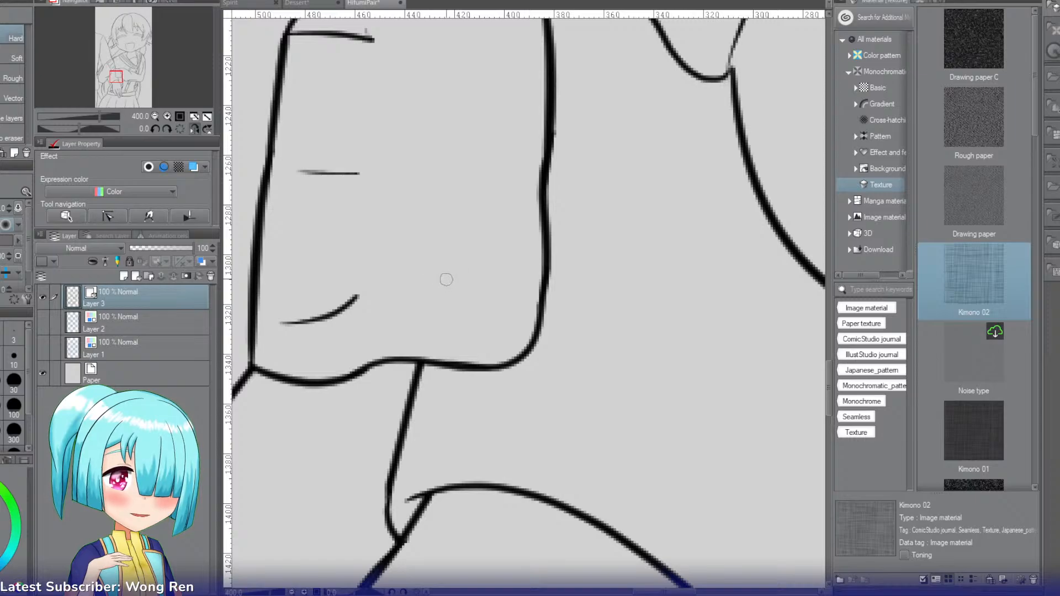
{"action": "key", "text": "ctrl+z"}
{"action": "key", "text": "ctrl+z"}
{"action": "key", "text": "ctrl+z"}
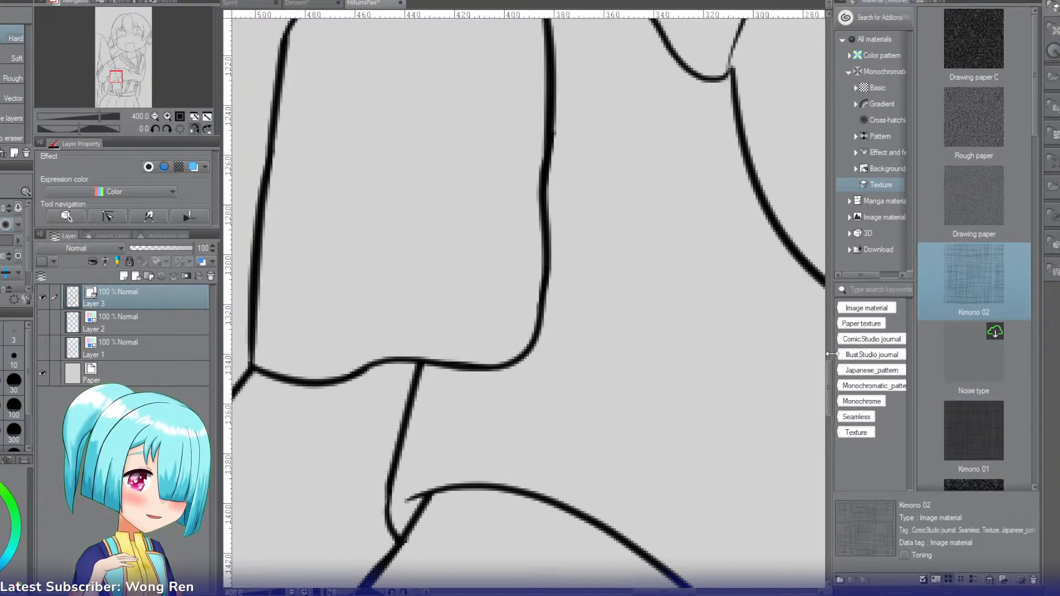
{"action": "left_click_drag", "start_coordinate": [829, 368], "coordinate": [829, 355]}
Step: Draw three short, slightly curved fold lines across the upper, middle and lower parts of the cuff
{"action": "key", "text": "p"}
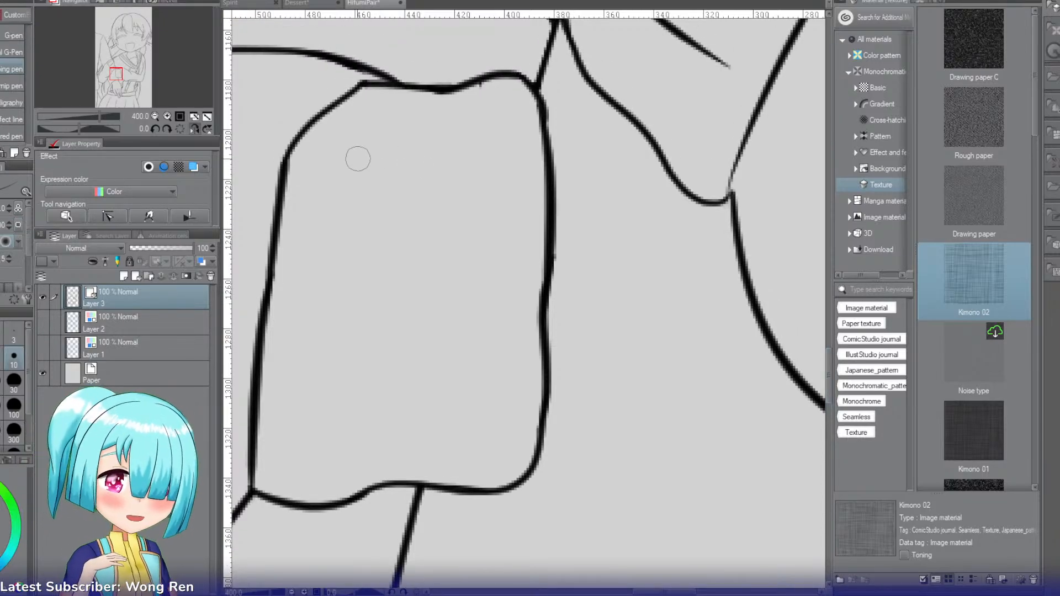
{"action": "left_click_drag", "start_coordinate": [329, 155], "coordinate": [447, 169]}
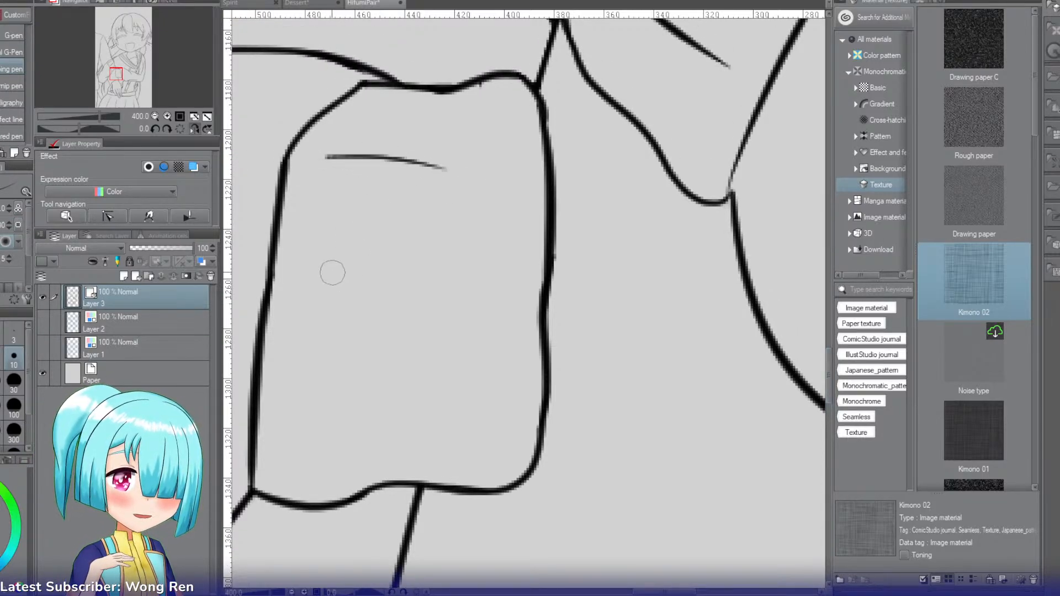
{"action": "left_click_drag", "start_coordinate": [323, 295], "coordinate": [405, 302]}
{"action": "key", "text": "ctrl+z"}
{"action": "left_click_drag", "start_coordinate": [316, 294], "coordinate": [450, 298]}
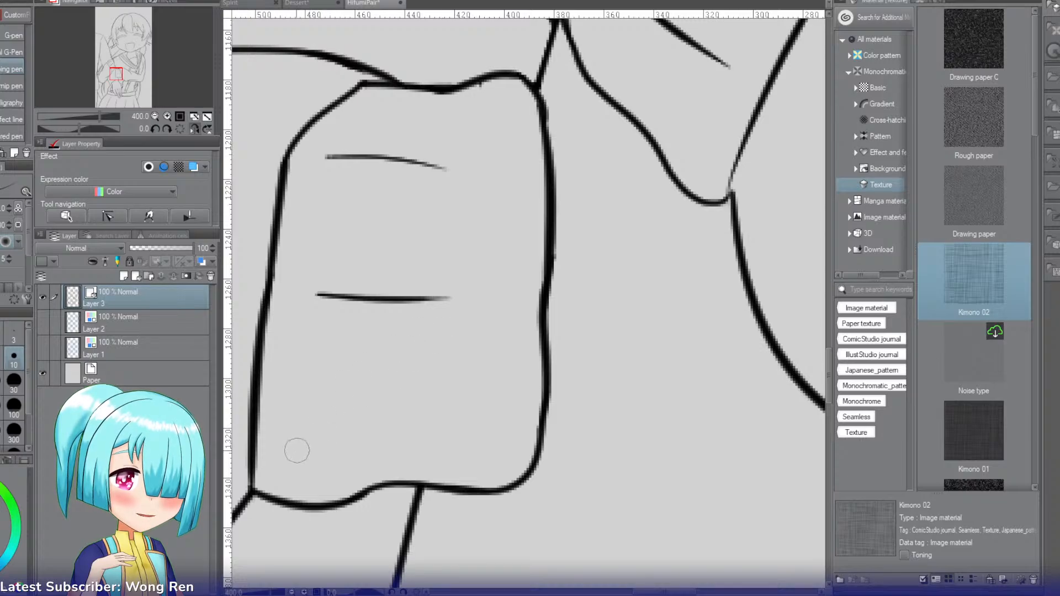
{"action": "left_click_drag", "start_coordinate": [297, 450], "coordinate": [406, 428]}
{"action": "key", "text": "ctrl+z"}
{"action": "left_click_drag", "start_coordinate": [470, 408], "coordinate": [323, 424]}
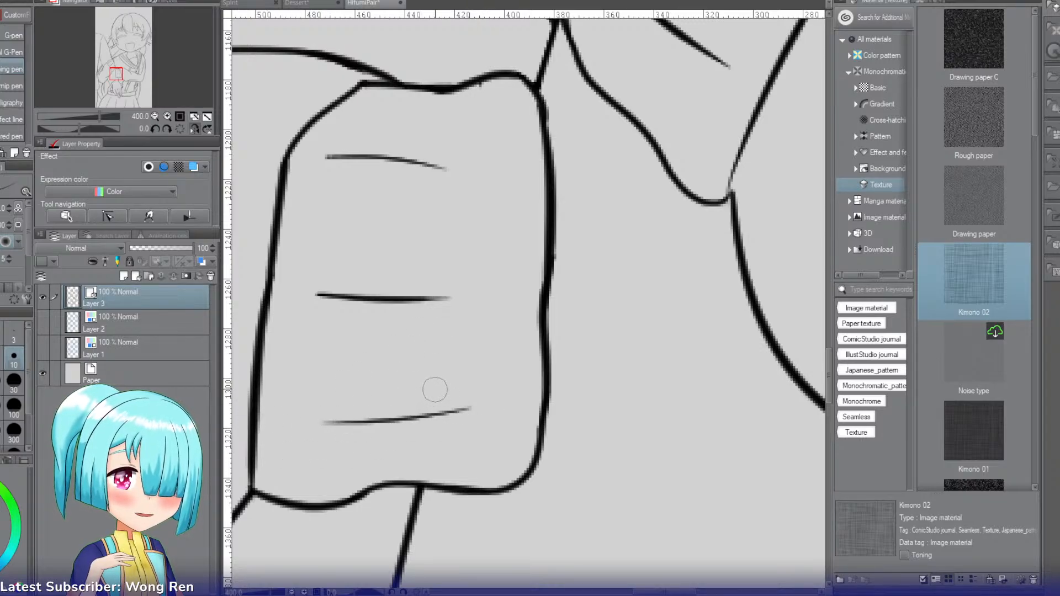
Step: Select the empty area beside the cuff's outer edge and draw two curved lines joining the cuff to the neighbouring wavy outline
{"action": "left_click_drag", "start_coordinate": [117, 75], "coordinate": [114, 77]}
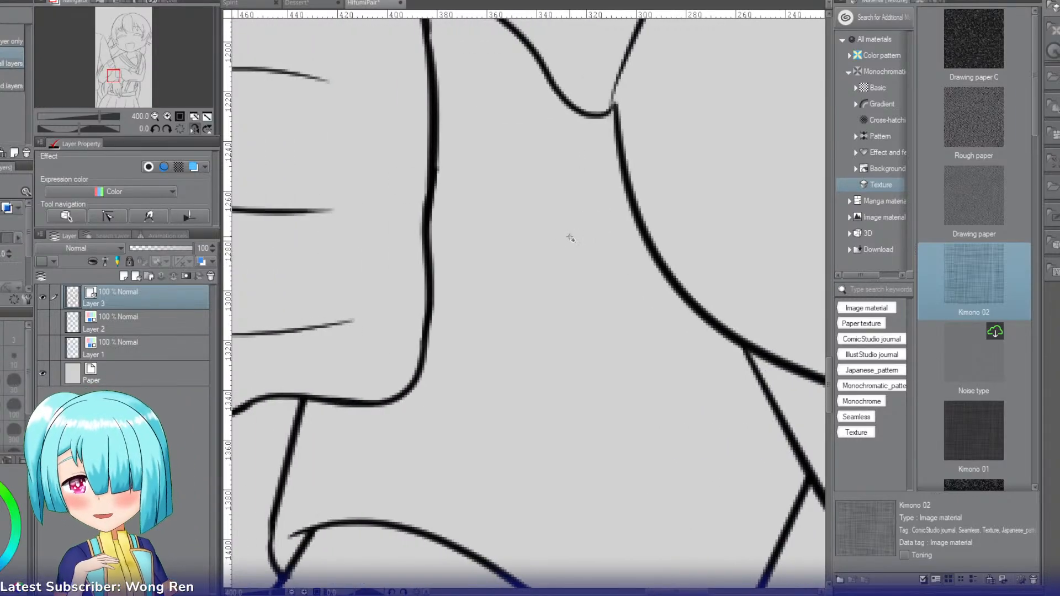
{"action": "left_click", "coordinate": [568, 236]}
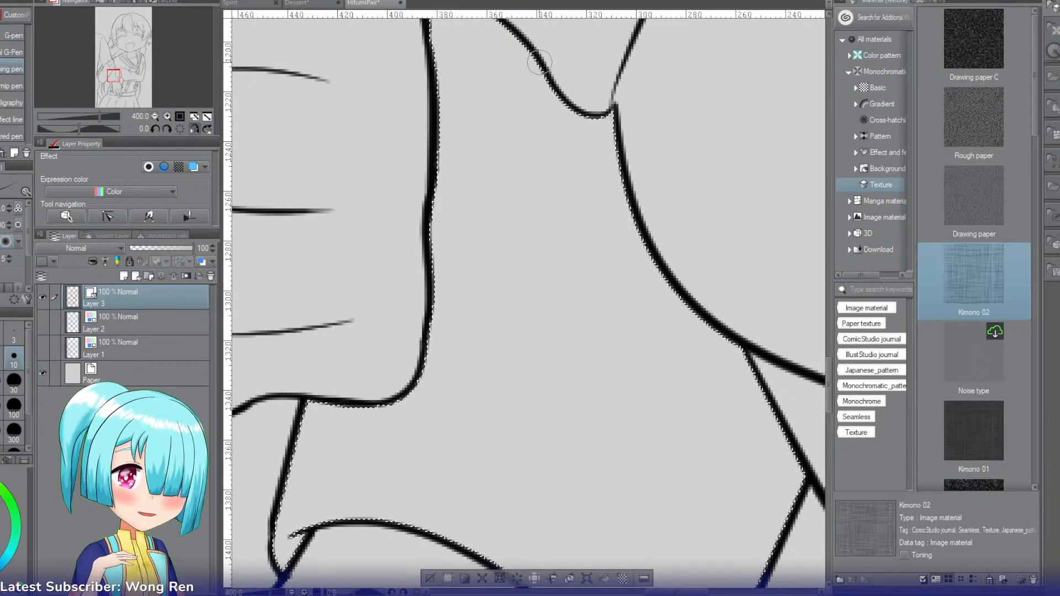
{"action": "left_click_drag", "start_coordinate": [544, 72], "coordinate": [470, 87]}
{"action": "key", "text": "ctrl+z"}
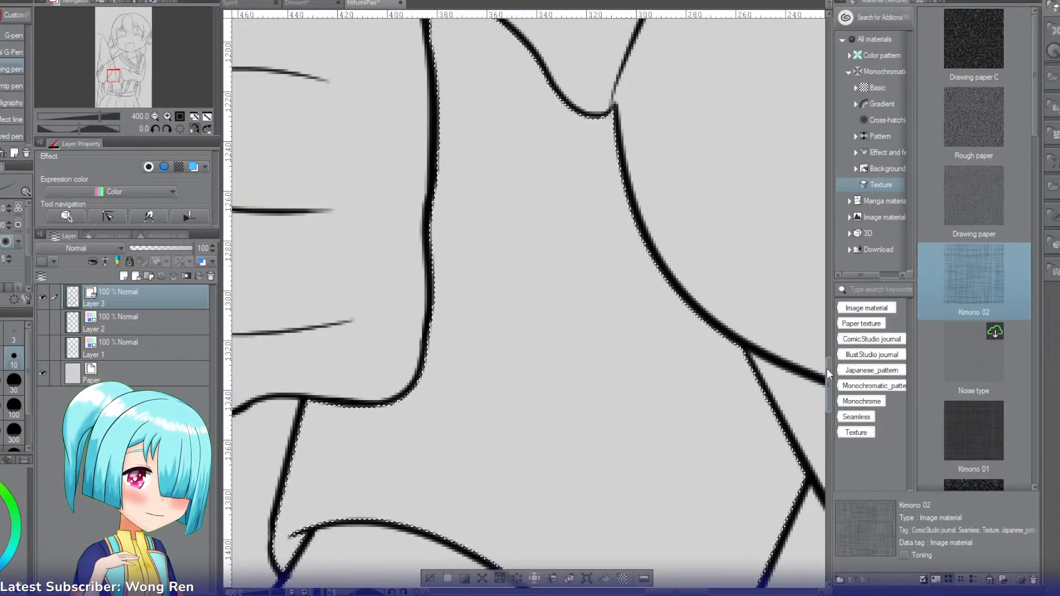
{"action": "mouse_move", "coordinate": [826, 369]}
{"action": "left_mouse_down"}
{"action": "mouse_move", "coordinate": [826, 323]}
{"action": "mouse_move", "coordinate": [806, 351]}
{"action": "left_mouse_up"}
{"action": "mouse_move", "coordinate": [531, 203]}
{"action": "left_mouse_down"}
{"action": "mouse_move", "coordinate": [505, 226]}
{"action": "mouse_move", "coordinate": [462, 219]}
{"action": "left_mouse_up"}
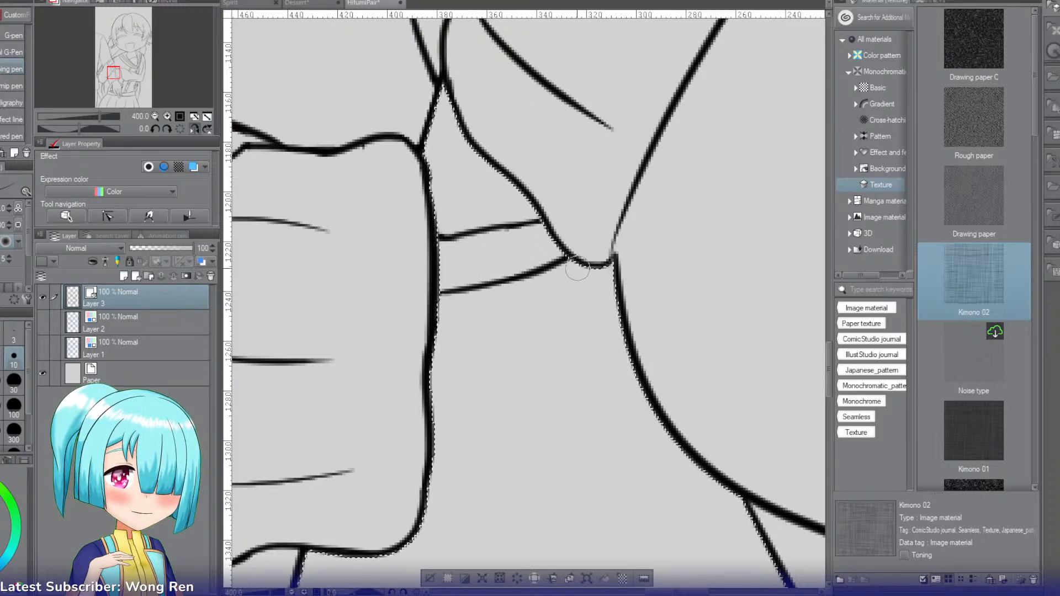
{"action": "key", "text": "ctrl+z"}
{"action": "left_click_drag", "start_coordinate": [613, 274], "coordinate": [533, 302]}
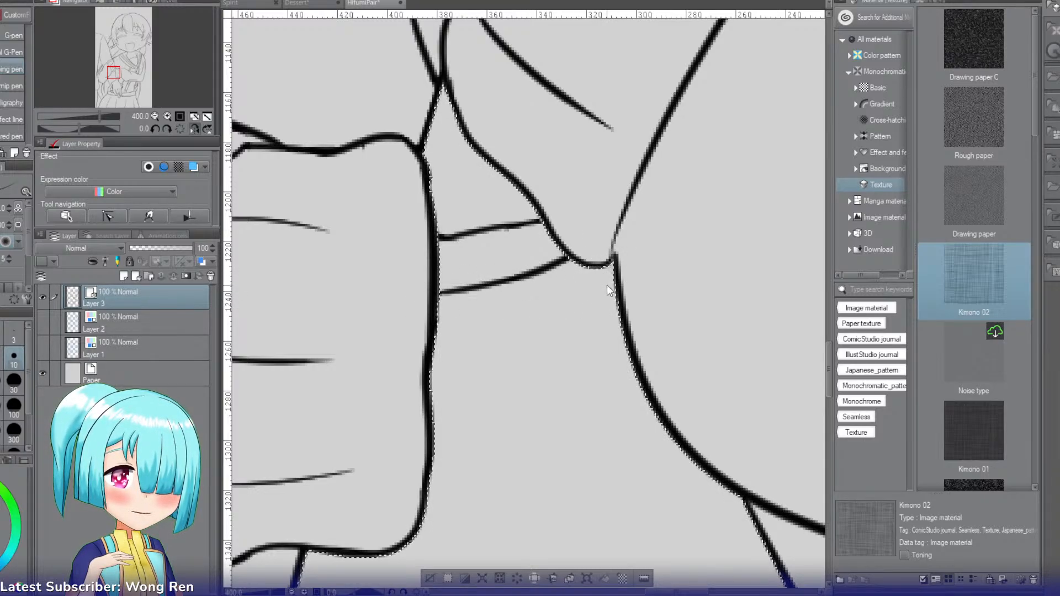
{"action": "left_click_drag", "start_coordinate": [613, 291], "coordinate": [523, 320]}
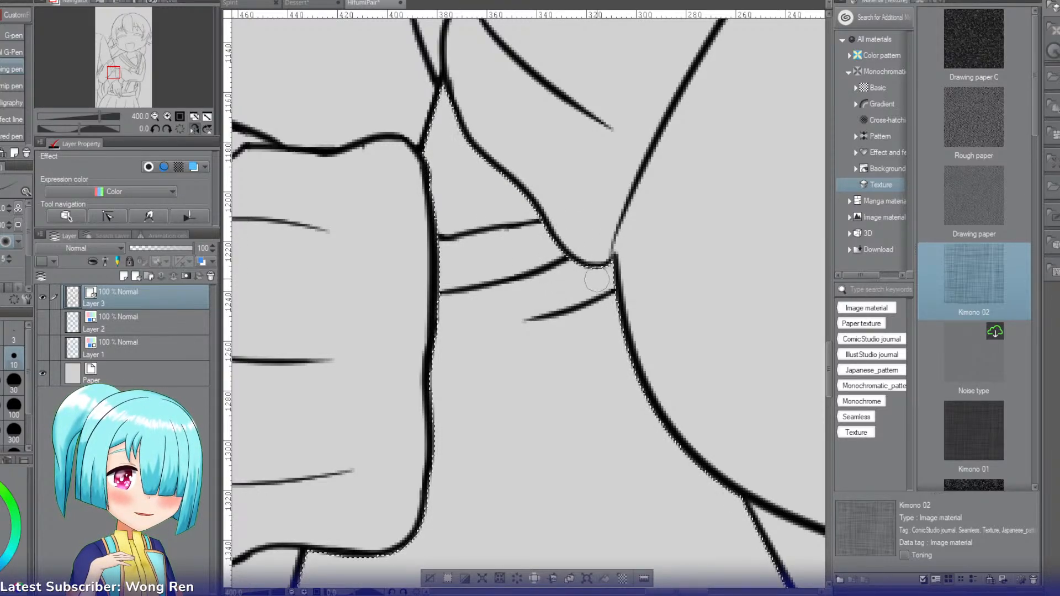
{"action": "left_click_drag", "start_coordinate": [527, 319], "coordinate": [436, 335]}
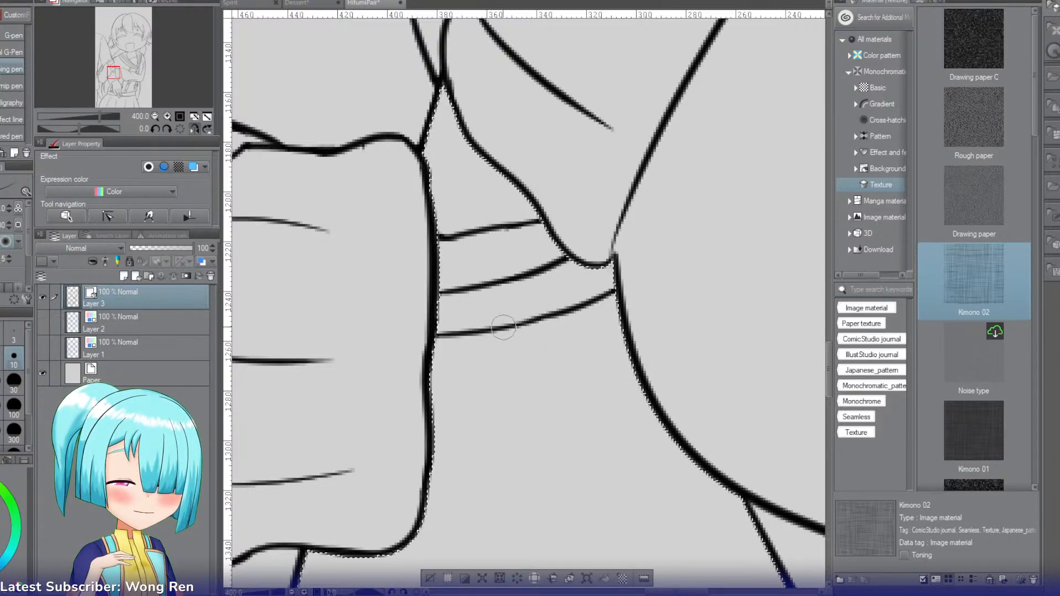
{"action": "key", "text": "ctrl+z"}
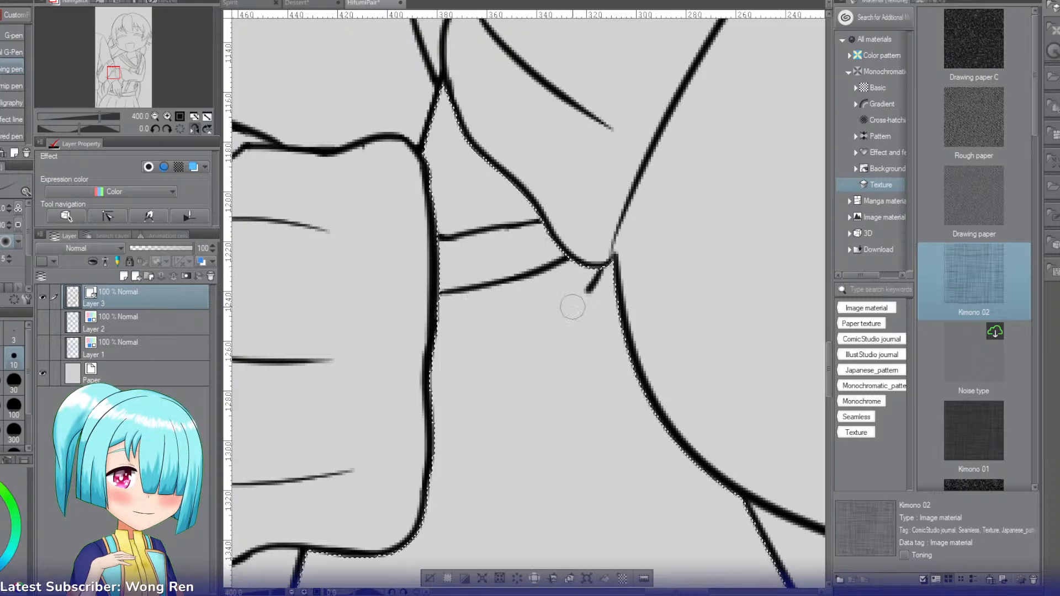
Step: Draw a third curved line from the low point of the wavy outline down to the cuff's outer edge
{"action": "left_click_drag", "start_coordinate": [608, 256], "coordinate": [532, 305]}
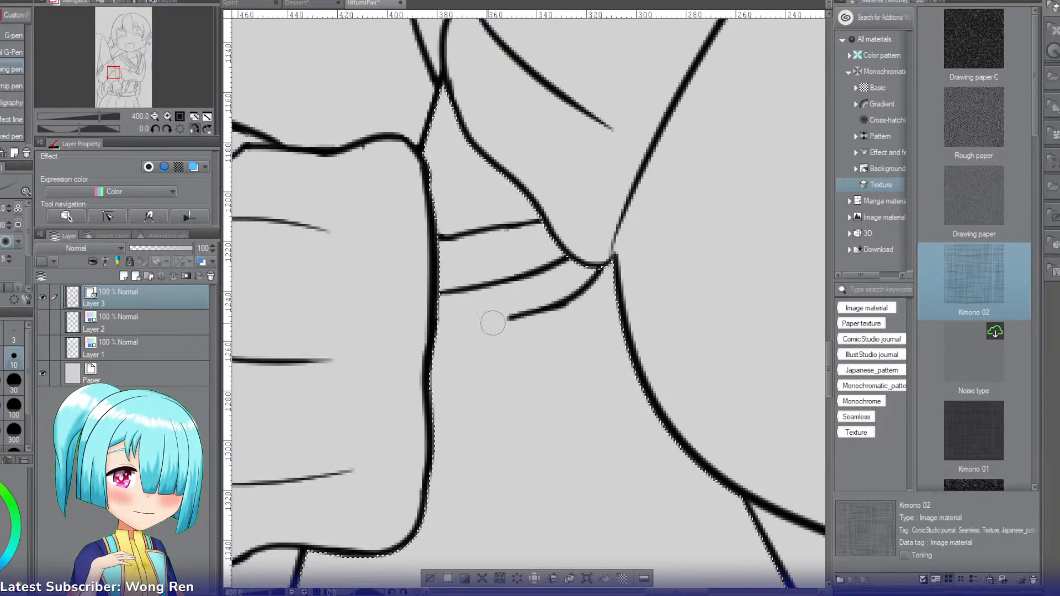
{"action": "left_click_drag", "start_coordinate": [560, 301], "coordinate": [421, 365]}
{"action": "key", "text": "ctrl+z"}
{"action": "left_click_drag", "start_coordinate": [509, 323], "coordinate": [411, 375]}
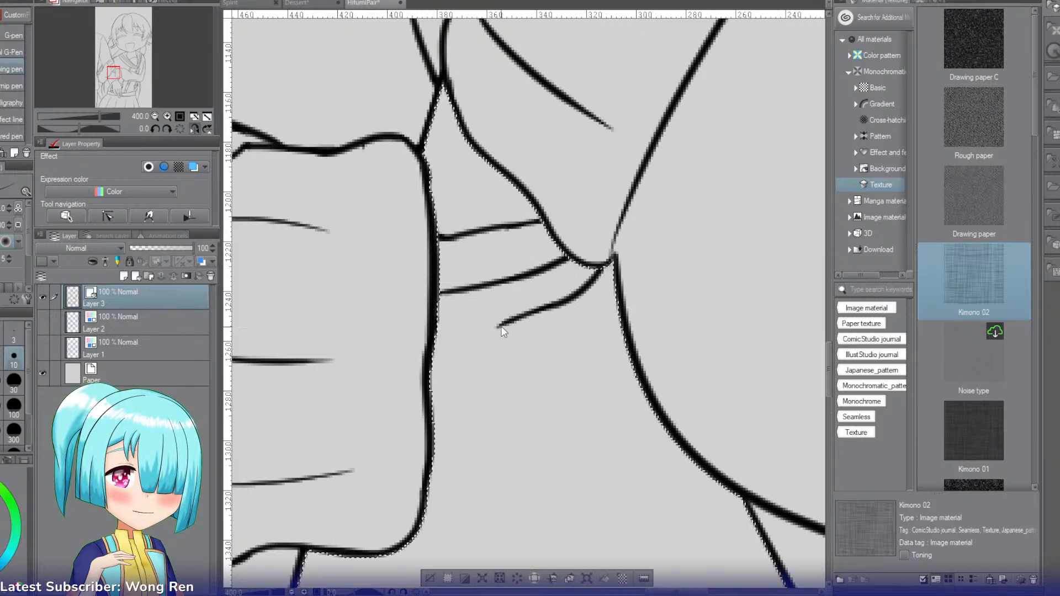
{"action": "left_click_drag", "start_coordinate": [500, 327], "coordinate": [432, 358]}
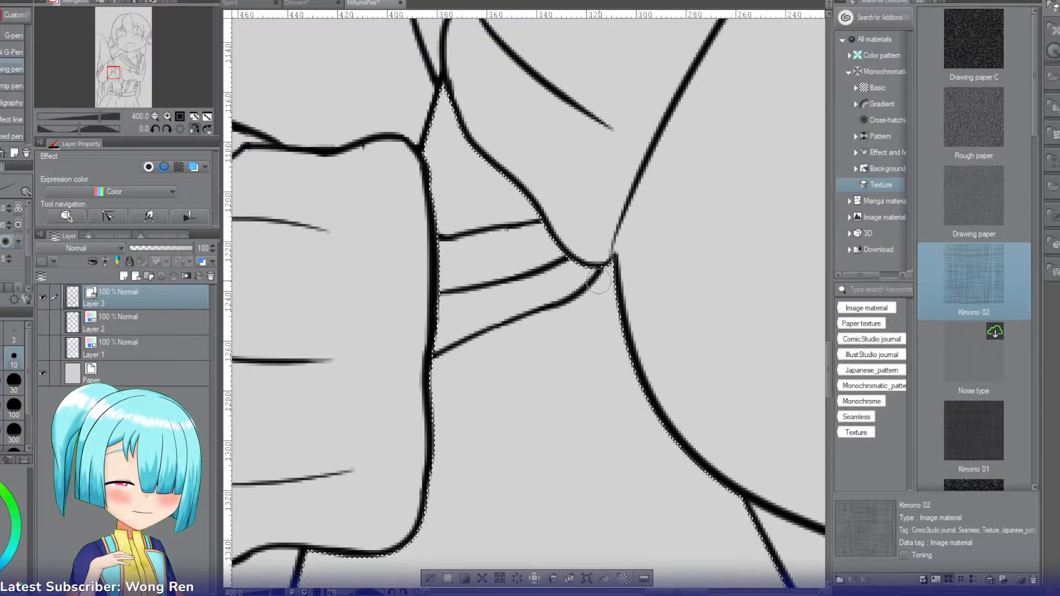
{"action": "key", "text": "ctrl+z"}
{"action": "mouse_move", "coordinate": [599, 280]}
{"action": "left_mouse_down"}
{"action": "mouse_move", "coordinate": [579, 345]}
{"action": "mouse_move", "coordinate": [543, 363]}
{"action": "left_mouse_up"}
{"action": "key", "text": "ctrl+z"}
{"action": "left_click_drag", "start_coordinate": [592, 325], "coordinate": [542, 366]}
{"action": "key", "text": "ctrl+z"}
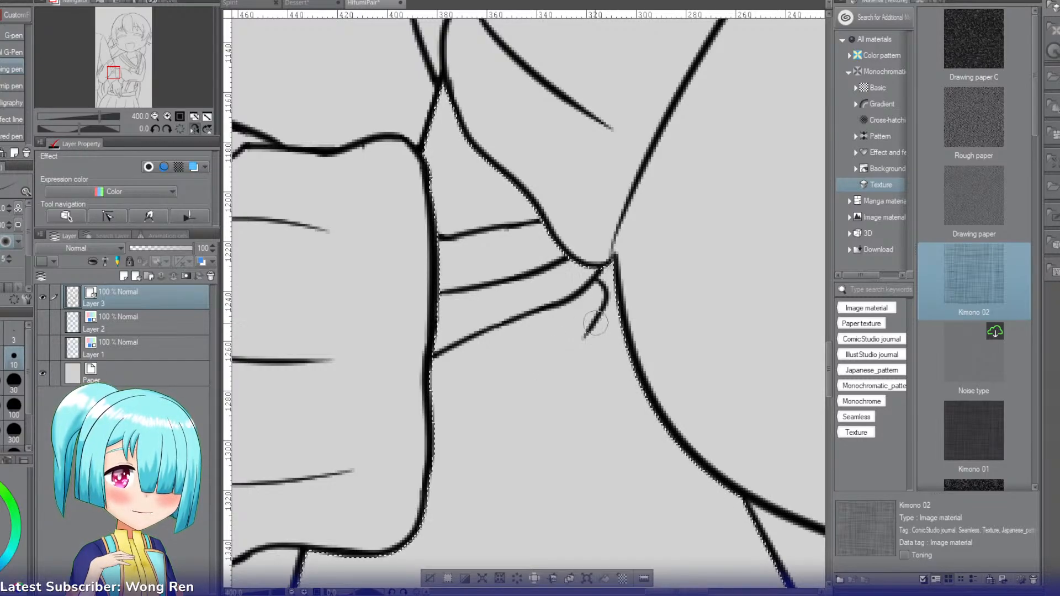
{"action": "mouse_move", "coordinate": [601, 311]}
{"action": "left_mouse_down"}
{"action": "mouse_move", "coordinate": [564, 358]}
{"action": "mouse_move", "coordinate": [572, 353]}
{"action": "mouse_move", "coordinate": [513, 381]}
{"action": "left_mouse_up"}
{"action": "key", "text": "ctrl+z"}
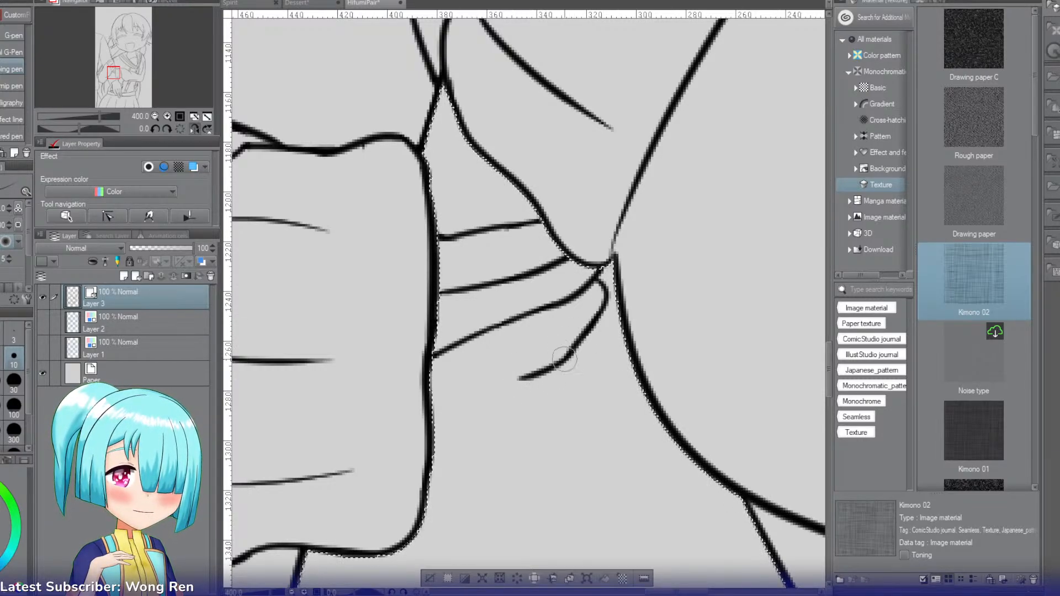
{"action": "key", "text": "ctrl+z"}
{"action": "left_click_drag", "start_coordinate": [577, 342], "coordinate": [513, 382]}
{"action": "key", "text": "ctrl+z"}
{"action": "key", "text": "ctrl+z"}
{"action": "left_click_drag", "start_coordinate": [605, 305], "coordinate": [554, 363]}
{"action": "key", "text": "ctrl+z"}
{"action": "key", "text": "ctrl+z"}
{"action": "key", "text": "ctrl+z"}
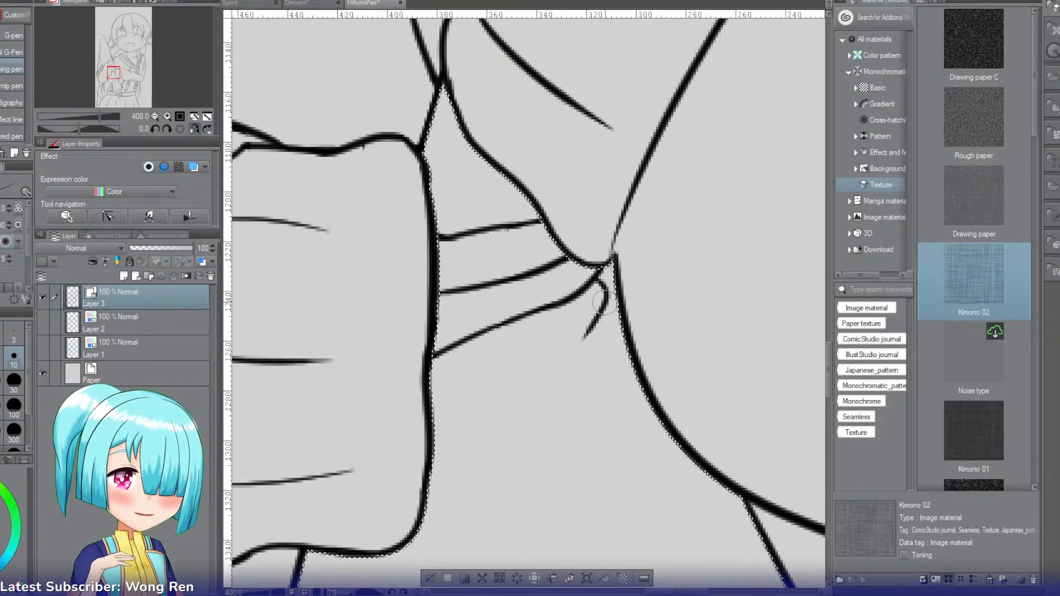
{"action": "left_click_drag", "start_coordinate": [604, 302], "coordinate": [553, 364]}
{"action": "key", "text": "ctrl+z"}
{"action": "mouse_move", "coordinate": [605, 303]}
{"action": "left_mouse_down"}
{"action": "mouse_move", "coordinate": [560, 363]}
{"action": "mouse_move", "coordinate": [569, 349]}
{"action": "mouse_move", "coordinate": [517, 380]}
{"action": "left_mouse_up"}
{"action": "key", "text": "ctrl+z"}
{"action": "left_click_drag", "start_coordinate": [571, 344], "coordinate": [490, 389]}
{"action": "key", "text": "ctrl+z"}
{"action": "key", "text": "ctrl+z"}
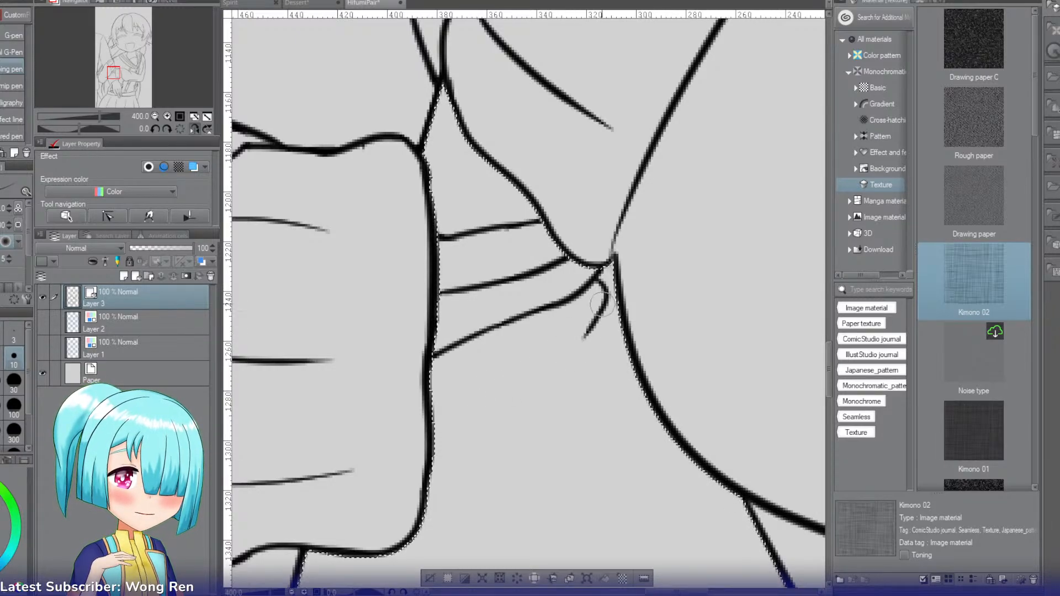
{"action": "left_click_drag", "start_coordinate": [606, 302], "coordinate": [539, 367]}
{"action": "key", "text": "ctrl+z"}
{"action": "mouse_move", "coordinate": [605, 302]}
{"action": "left_mouse_down"}
{"action": "mouse_move", "coordinate": [538, 368]}
{"action": "mouse_move", "coordinate": [570, 350]}
{"action": "mouse_move", "coordinate": [507, 379]}
{"action": "left_mouse_up"}
{"action": "key", "text": "ctrl+z"}
{"action": "key", "text": "ctrl+z"}
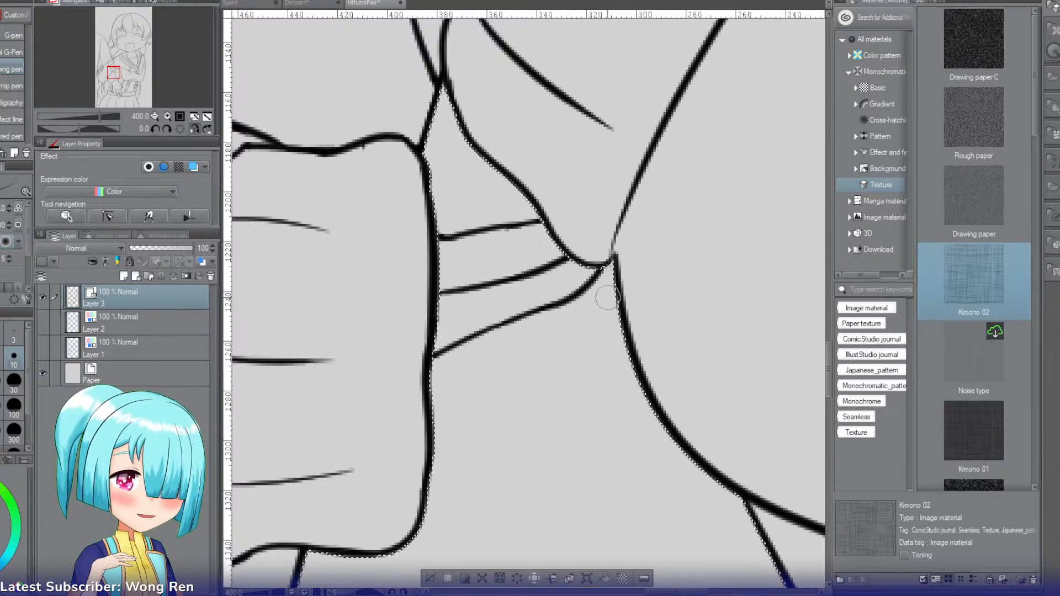
{"action": "key", "text": "ctrl+z"}
{"action": "left_click_drag", "start_coordinate": [602, 279], "coordinate": [572, 330]}
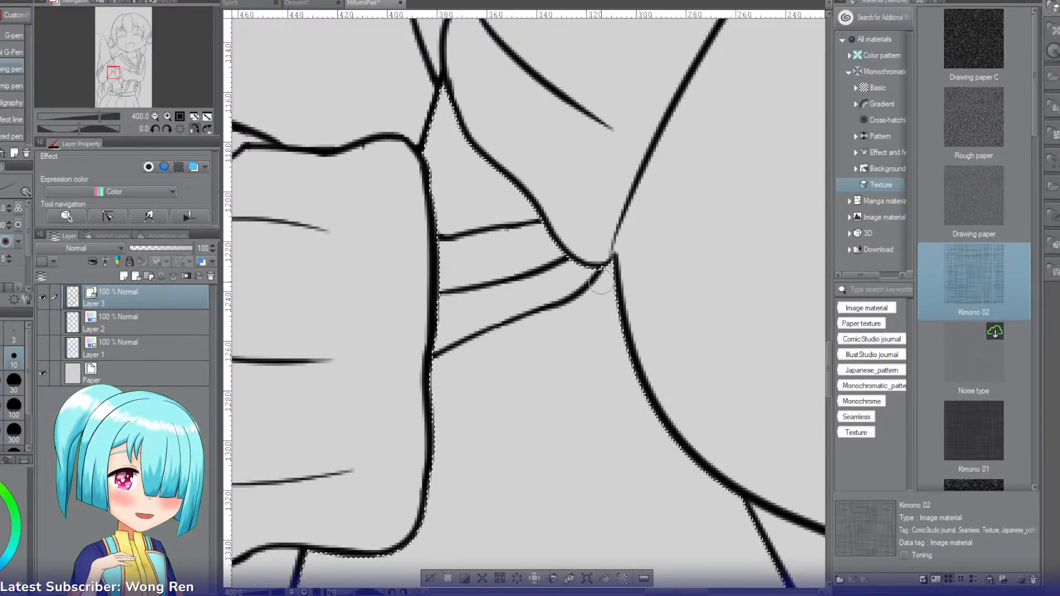
{"action": "left_click_drag", "start_coordinate": [601, 281], "coordinate": [587, 327]}
{"action": "key", "text": "ctrl+z"}
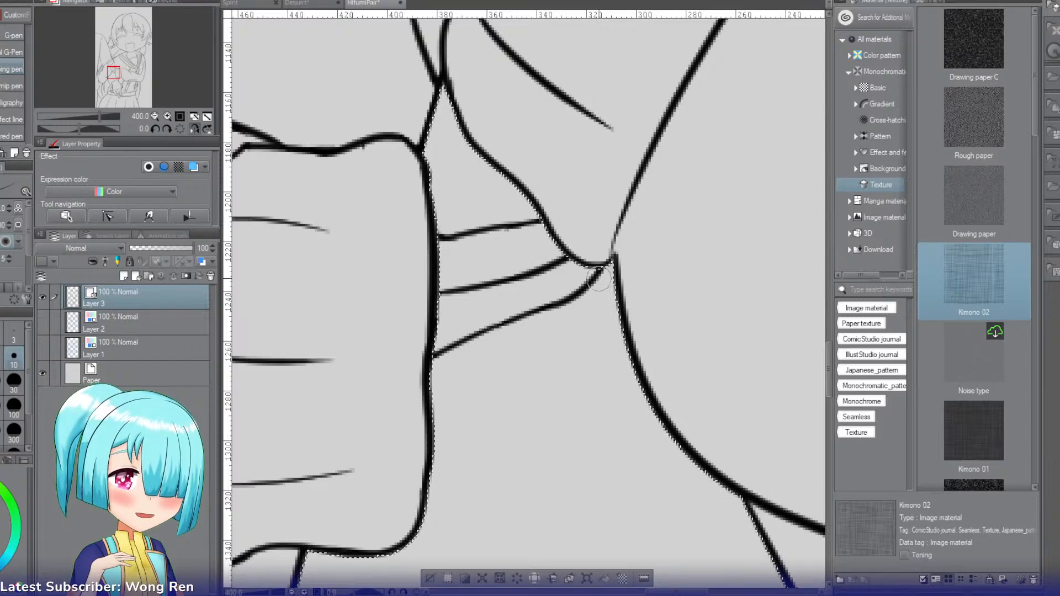
{"action": "left_click_drag", "start_coordinate": [602, 275], "coordinate": [582, 334]}
{"action": "key", "text": "ctrl+z"}
{"action": "left_click_drag", "start_coordinate": [601, 274], "coordinate": [573, 341]}
Step: Try to draw a fourth line that curves from the third finger line and runs down to the cuff's outer edge
{"action": "key", "text": "ctrl+z"}
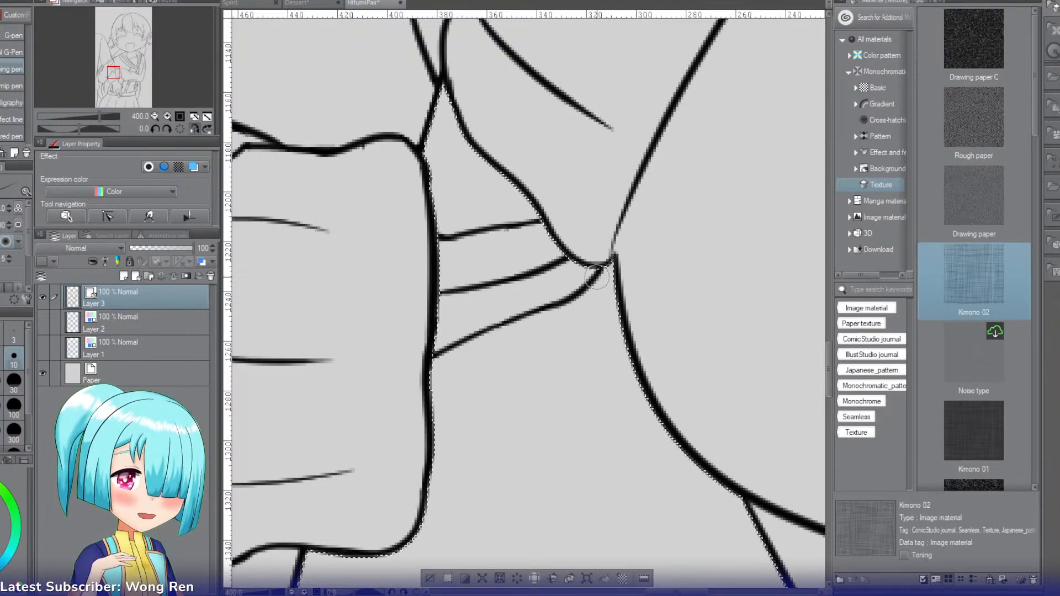
{"action": "mouse_move", "coordinate": [602, 274]}
{"action": "left_mouse_down"}
{"action": "mouse_move", "coordinate": [567, 350]}
{"action": "mouse_move", "coordinate": [510, 369]}
{"action": "left_mouse_up"}
{"action": "key", "text": "ctrl+z"}
{"action": "key", "text": "ctrl+z"}
{"action": "left_click_drag", "start_coordinate": [571, 346], "coordinate": [516, 378]}
{"action": "key", "text": "ctrl+z"}
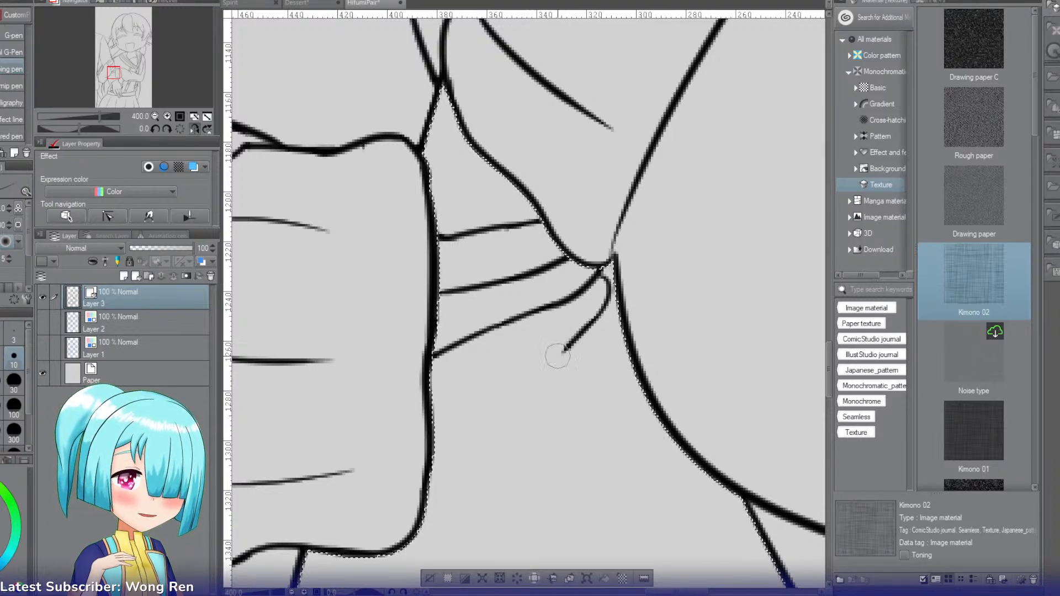
{"action": "left_click_drag", "start_coordinate": [566, 350], "coordinate": [523, 371]}
{"action": "key", "text": "ctrl+z"}
{"action": "left_click_drag", "start_coordinate": [574, 342], "coordinate": [449, 398]}
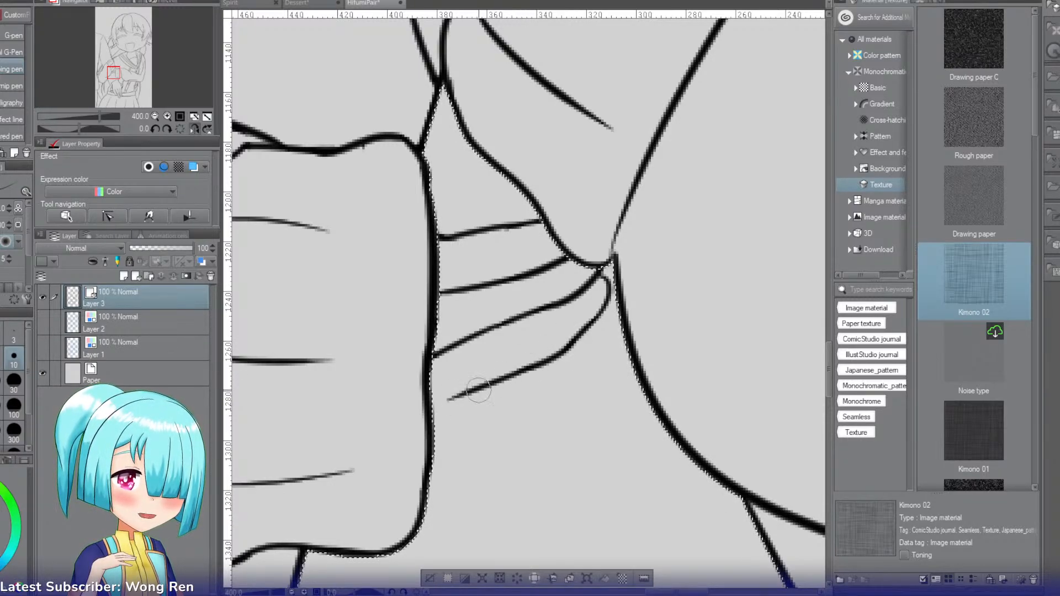
{"action": "key", "text": "ctrl+z"}
{"action": "left_click_drag", "start_coordinate": [524, 369], "coordinate": [398, 425]}
{"action": "key", "text": "ctrl+z"}
{"action": "left_click_drag", "start_coordinate": [523, 370], "coordinate": [396, 437]}
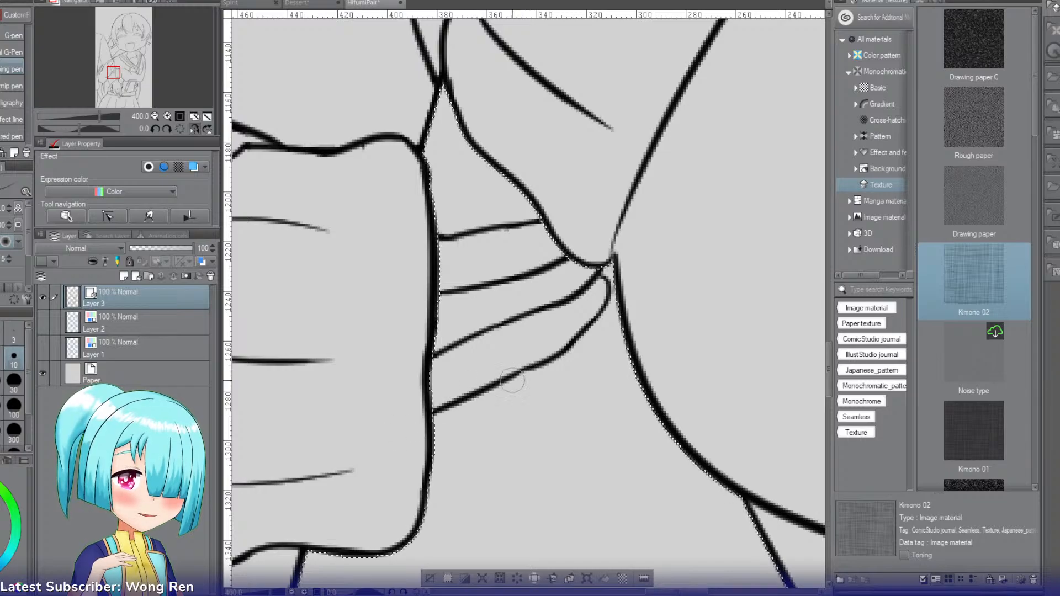
Step: Draw a short curved stroke branching off the upper part of the third finger line as the start of the next fingertip
{"action": "left_click", "coordinate": [155, 117]}
{"action": "left_click", "coordinate": [154, 116]}
{"action": "left_click", "coordinate": [155, 116]}
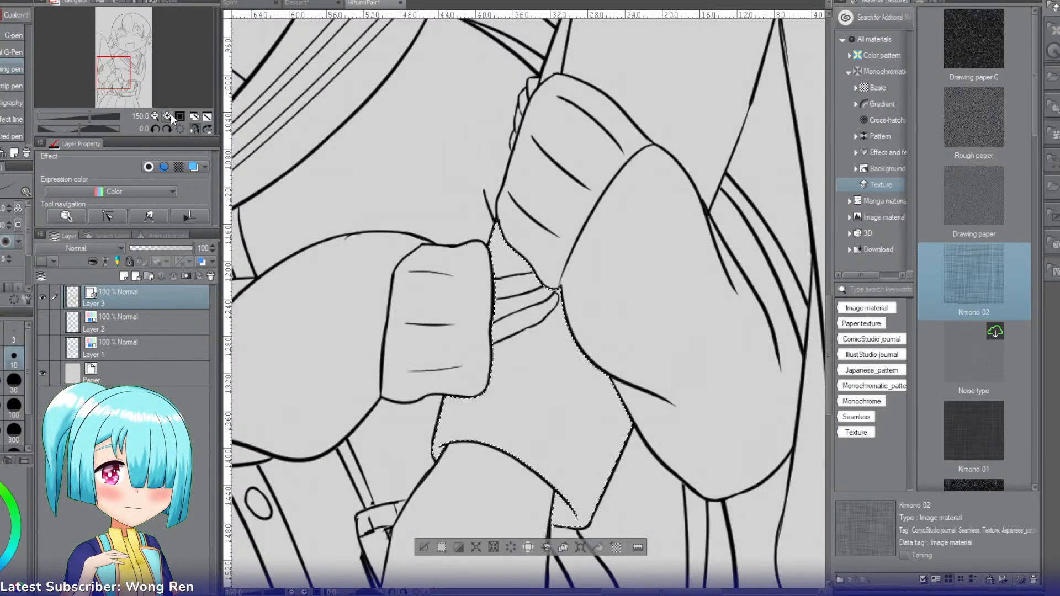
{"action": "left_click", "coordinate": [168, 116]}
{"action": "left_click", "coordinate": [168, 117]}
{"action": "left_click", "coordinate": [168, 116]}
{"action": "left_click", "coordinate": [168, 116]}
{"action": "left_click", "coordinate": [168, 116]}
{"action": "mouse_move", "coordinate": [336, 514]}
{"action": "left_mouse_down"}
{"action": "mouse_move", "coordinate": [580, 405]}
{"action": "mouse_move", "coordinate": [632, 358]}
{"action": "mouse_move", "coordinate": [669, 252]}
{"action": "mouse_move", "coordinate": [538, 230]}
{"action": "left_mouse_up"}
{"action": "key", "text": "r"}
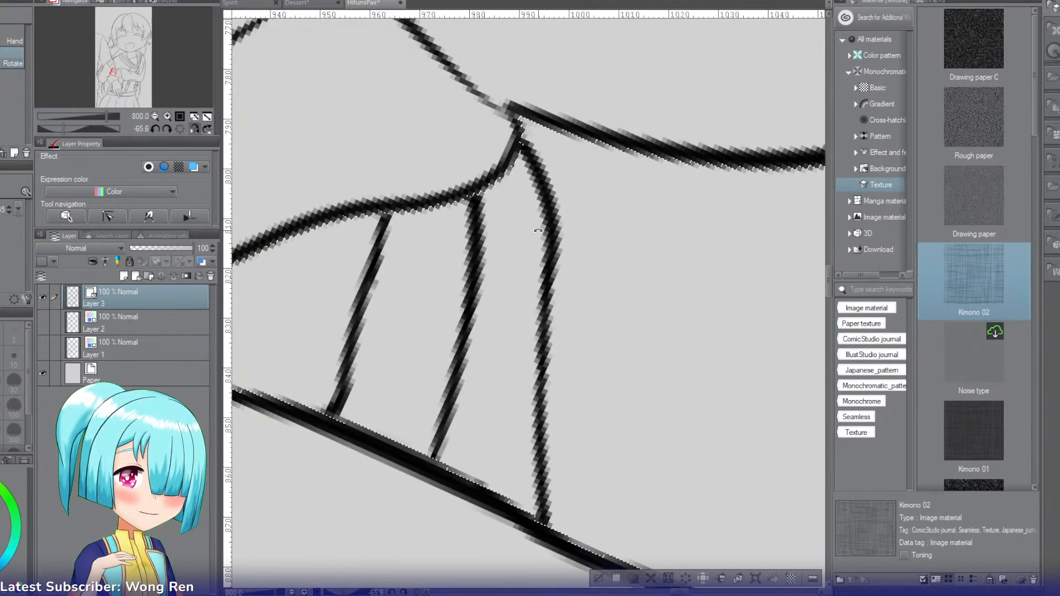
{"action": "key", "text": "p"}
{"action": "left_click_drag", "start_coordinate": [524, 163], "coordinate": [581, 190]}
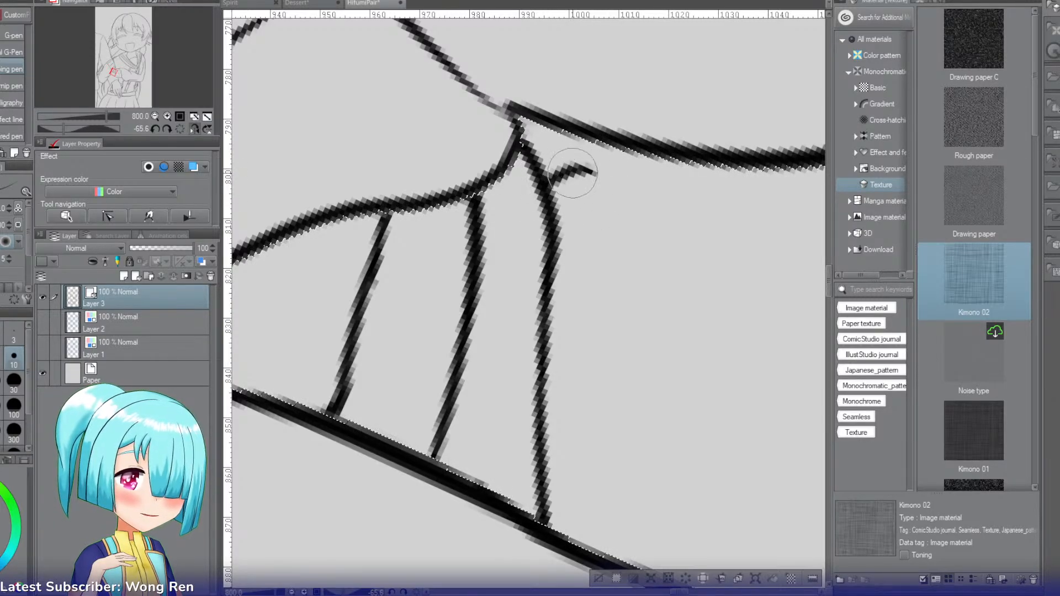
{"action": "left_click_drag", "start_coordinate": [582, 167], "coordinate": [611, 222]}
{"action": "key", "text": "ctrl+z"}
{"action": "mouse_move", "coordinate": [550, 180]}
{"action": "left_mouse_down"}
{"action": "mouse_move", "coordinate": [617, 215]}
{"action": "mouse_move", "coordinate": [628, 295]}
{"action": "left_mouse_up"}
{"action": "key", "text": "ctrl+z"}
{"action": "key", "text": "ctrl+z"}
{"action": "mouse_move", "coordinate": [606, 215]}
{"action": "left_mouse_down"}
{"action": "mouse_move", "coordinate": [630, 343]}
{"action": "mouse_move", "coordinate": [622, 294]}
{"action": "left_mouse_up"}
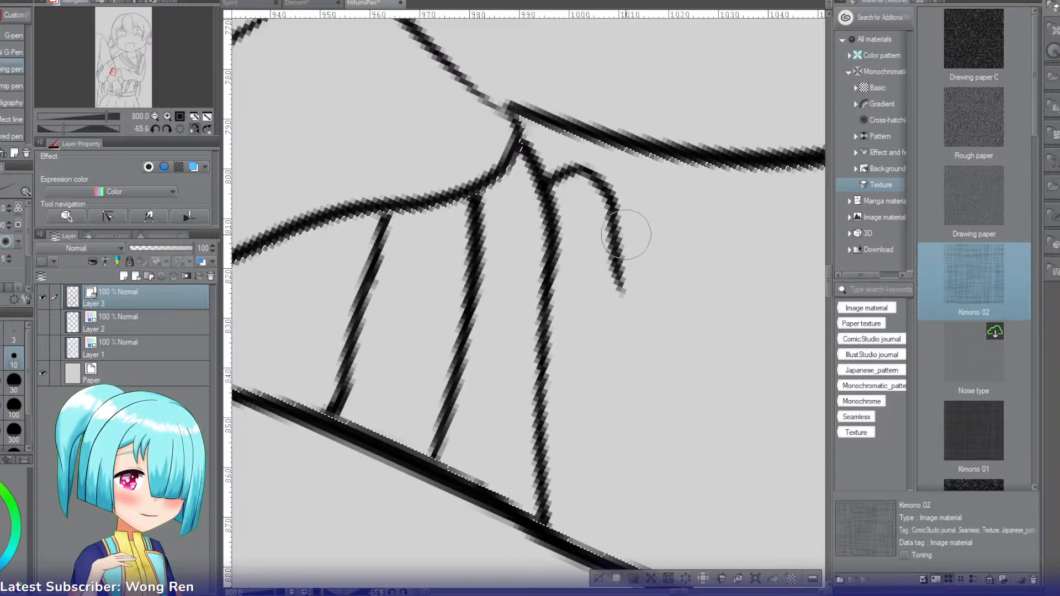
{"action": "key", "text": "ctrl+z"}
{"action": "left_click_drag", "start_coordinate": [577, 168], "coordinate": [627, 207]}
{"action": "key", "text": "ctrl+z"}
{"action": "key", "text": "ctrl+z"}
{"action": "mouse_move", "coordinate": [582, 169]}
{"action": "left_mouse_down"}
{"action": "mouse_move", "coordinate": [624, 240]}
{"action": "mouse_move", "coordinate": [613, 194]}
{"action": "mouse_move", "coordinate": [591, 167]}
{"action": "mouse_move", "coordinate": [622, 230]}
{"action": "mouse_move", "coordinate": [619, 187]}
{"action": "mouse_move", "coordinate": [626, 290]}
{"action": "left_mouse_up"}
{"action": "key", "text": "ctrl+z"}
{"action": "key", "text": "ctrl+z"}
Step: Continue the new fingertip into a long tapering line that runs toward the cuff and stops just short of its edge
{"action": "key", "text": "ctrl+z"}
{"action": "key", "text": "ctrl+z"}
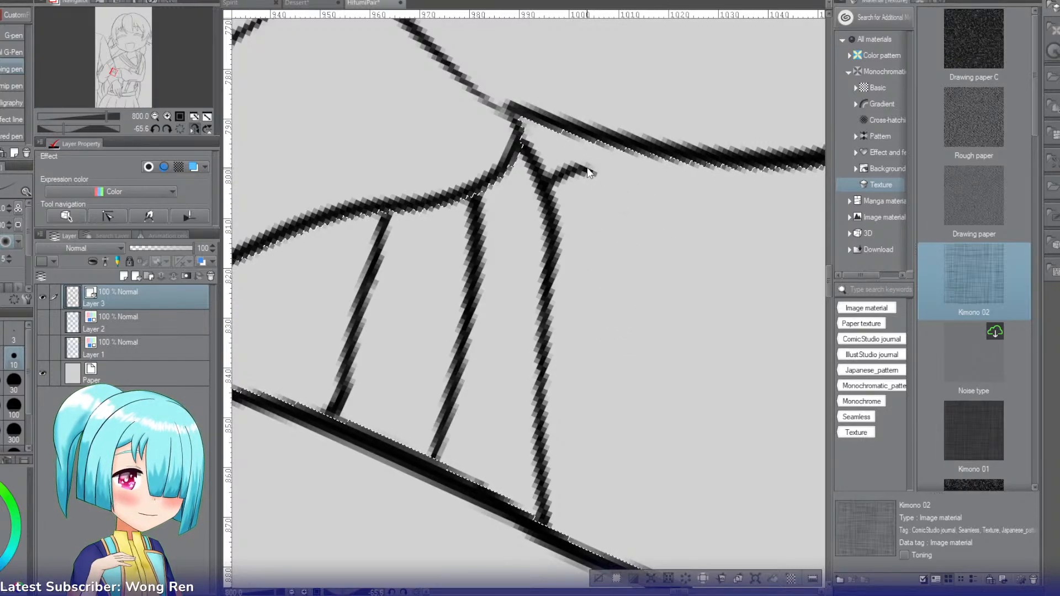
{"action": "left_click_drag", "start_coordinate": [616, 210], "coordinate": [634, 296]}
{"action": "key", "text": "ctrl+z"}
{"action": "mouse_move", "coordinate": [612, 189]}
{"action": "left_mouse_down"}
{"action": "mouse_move", "coordinate": [629, 298]}
{"action": "mouse_move", "coordinate": [651, 325]}
{"action": "mouse_move", "coordinate": [643, 312]}
{"action": "left_mouse_up"}
{"action": "key", "text": "ctrl+z"}
{"action": "left_click_drag", "start_coordinate": [625, 262], "coordinate": [635, 378]}
{"action": "key", "text": "ctrl+z"}
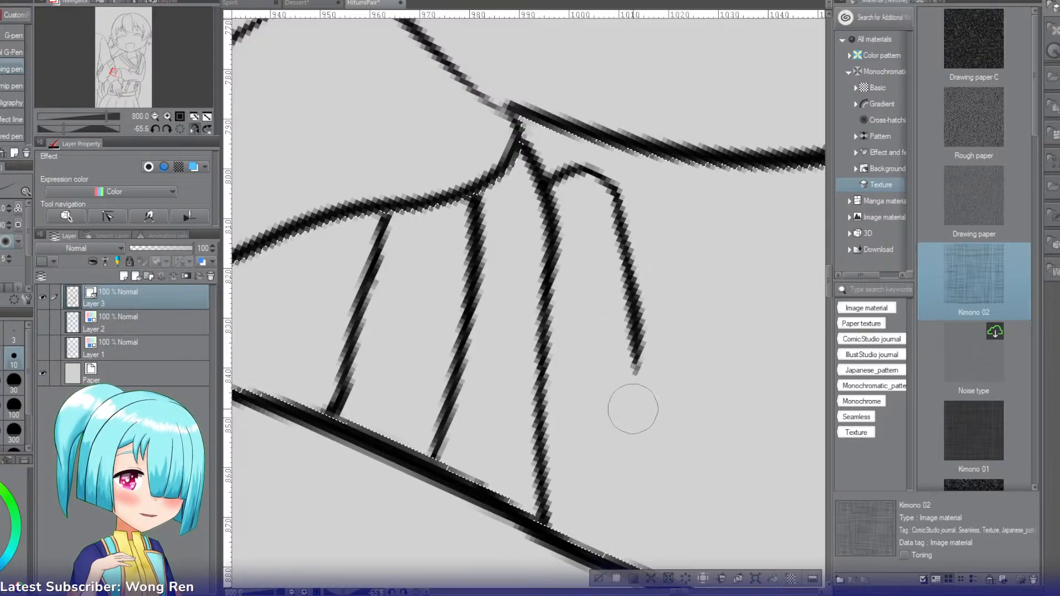
{"action": "key", "text": "ctrl+z"}
{"action": "key", "text": "ctrl+z"}
{"action": "left_click_drag", "start_coordinate": [626, 258], "coordinate": [642, 387]}
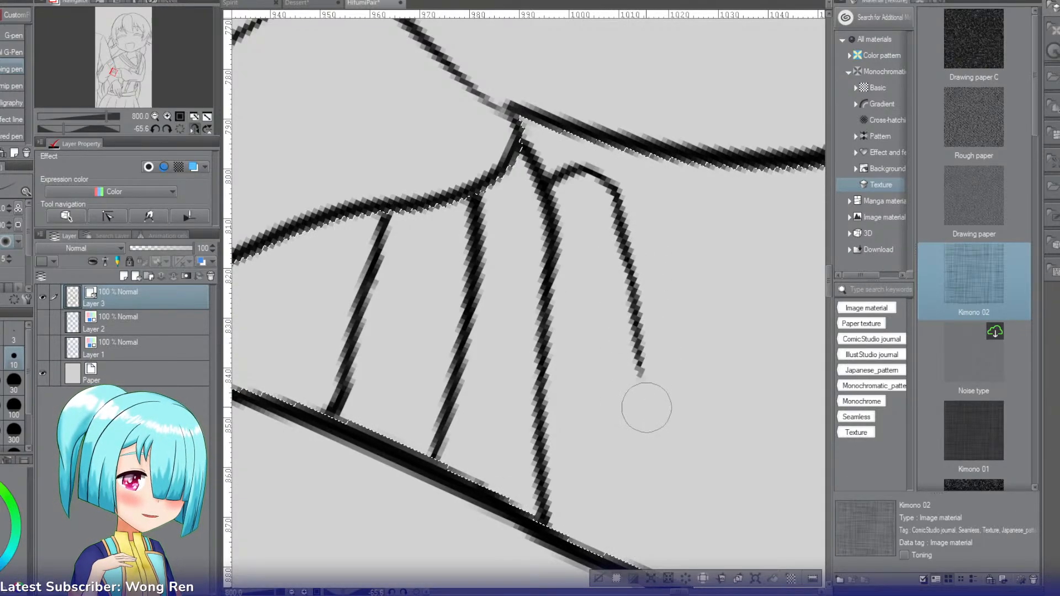
{"action": "key", "text": "ctrl+z"}
{"action": "left_click_drag", "start_coordinate": [628, 257], "coordinate": [637, 414]}
{"action": "key", "text": "ctrl+z"}
{"action": "left_click_drag", "start_coordinate": [625, 264], "coordinate": [644, 416]}
{"action": "key", "text": "ctrl+z"}
{"action": "left_click_drag", "start_coordinate": [635, 360], "coordinate": [654, 540]}
{"action": "key", "text": "ctrl+z"}
{"action": "key", "text": "r"}
{"action": "left_click_drag", "start_coordinate": [653, 338], "coordinate": [614, 473]}
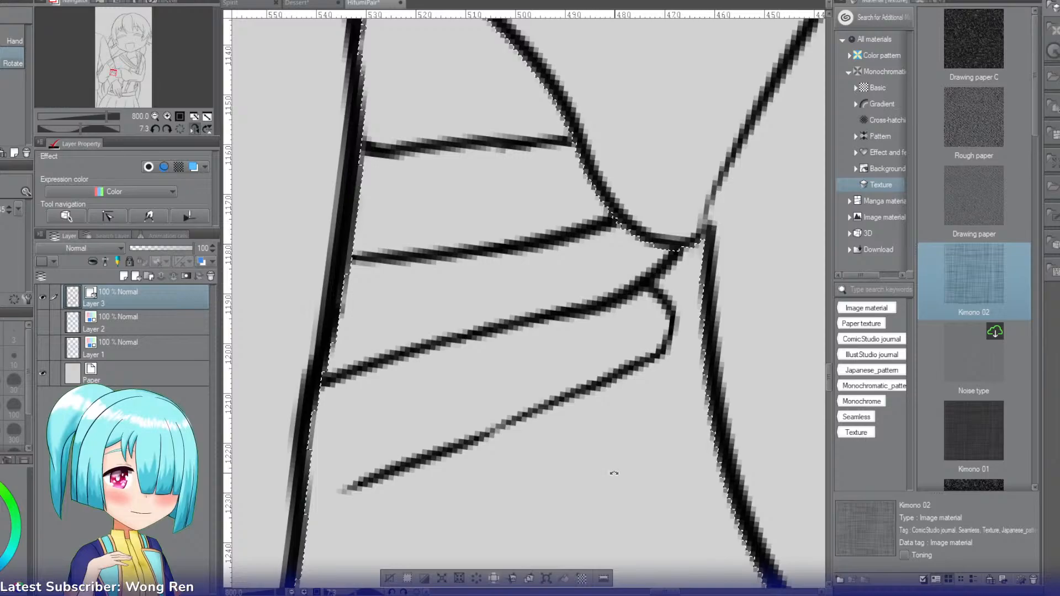
Step: Draw the last, smaller finger with a rounded tip branching off the previous finger line and running to the cuff's edge
{"action": "left_click", "coordinate": [155, 117]}
{"action": "left_click", "coordinate": [154, 117]}
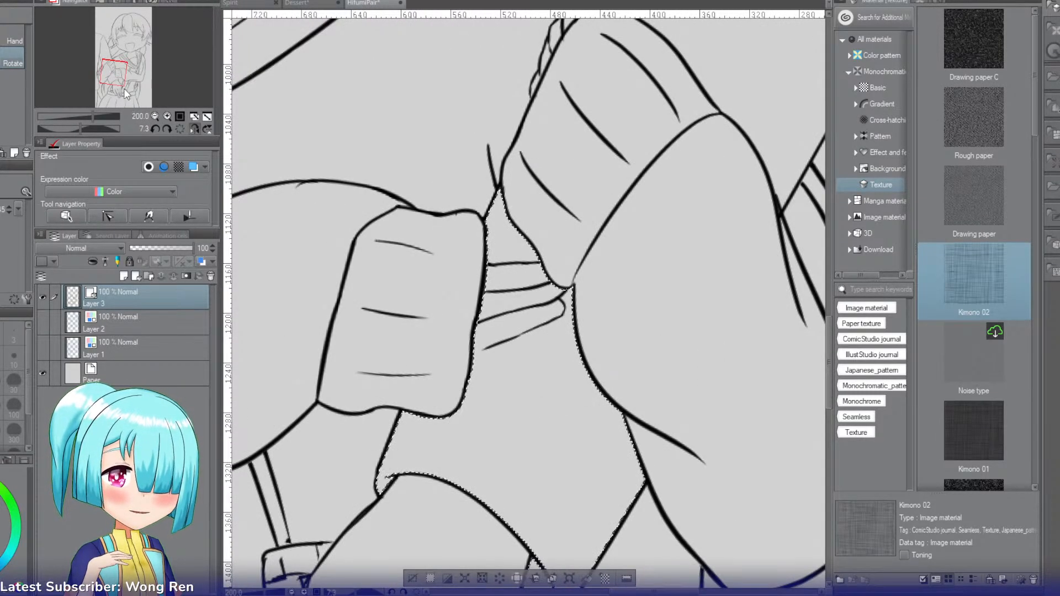
{"action": "left_click", "coordinate": [112, 70]}
{"action": "left_click_drag", "start_coordinate": [112, 71], "coordinate": [115, 74]}
{"action": "left_click", "coordinate": [167, 115]}
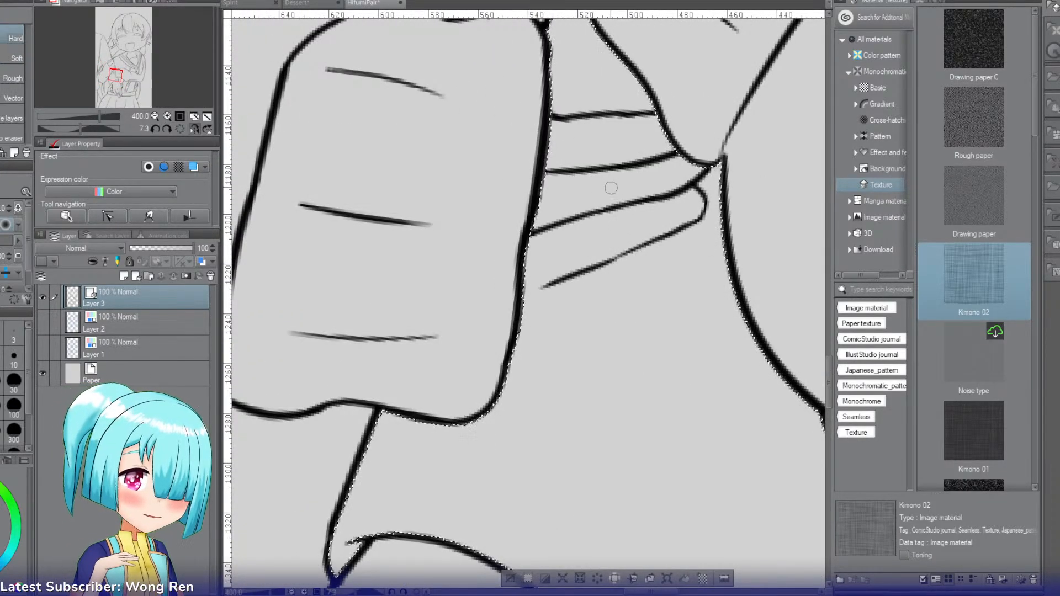
{"action": "left_click_drag", "start_coordinate": [637, 189], "coordinate": [537, 193]}
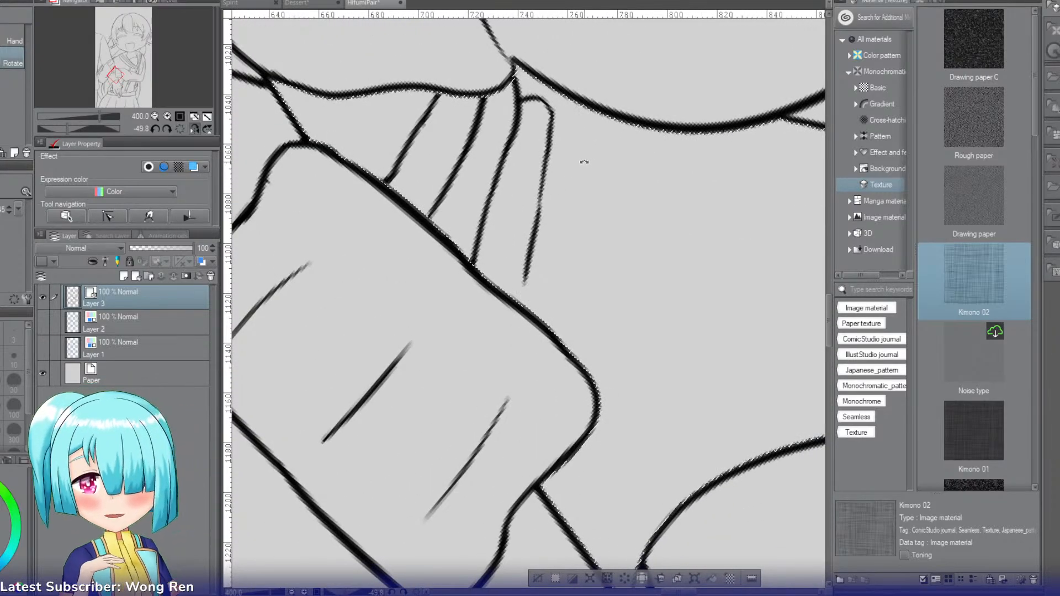
{"action": "key", "text": "p"}
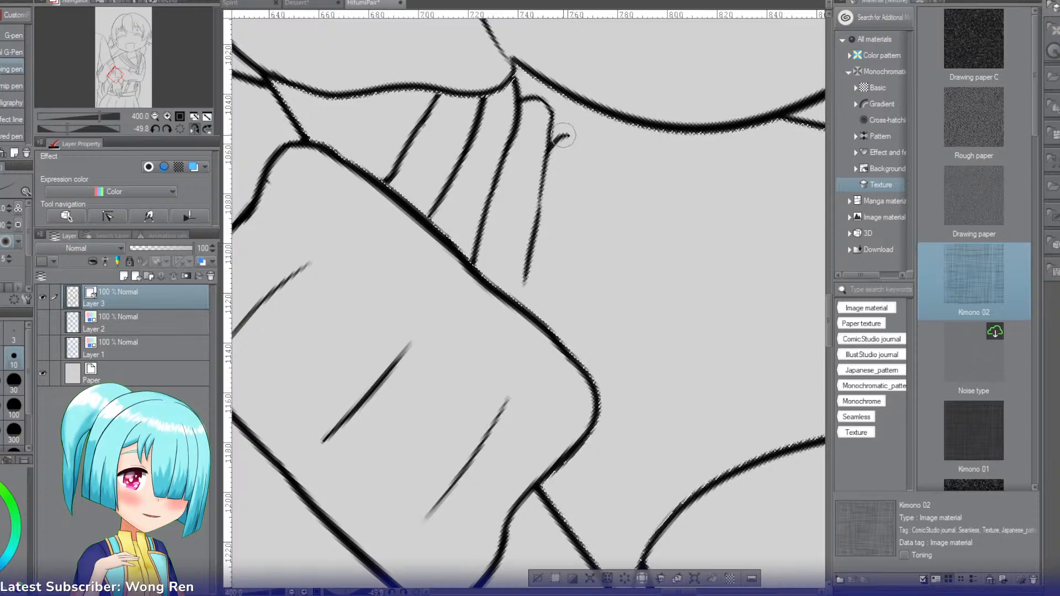
{"action": "left_click_drag", "start_coordinate": [571, 140], "coordinate": [570, 214]}
{"action": "left_click_drag", "start_coordinate": [574, 178], "coordinate": [574, 207]}
{"action": "key", "text": "ctrl+z"}
{"action": "key", "text": "ctrl+z"}
{"action": "left_click_drag", "start_coordinate": [575, 161], "coordinate": [568, 248]}
{"action": "key", "text": "ctrl+z"}
{"action": "left_click_drag", "start_coordinate": [573, 204], "coordinate": [567, 267]}
{"action": "key", "text": "ctrl+z"}
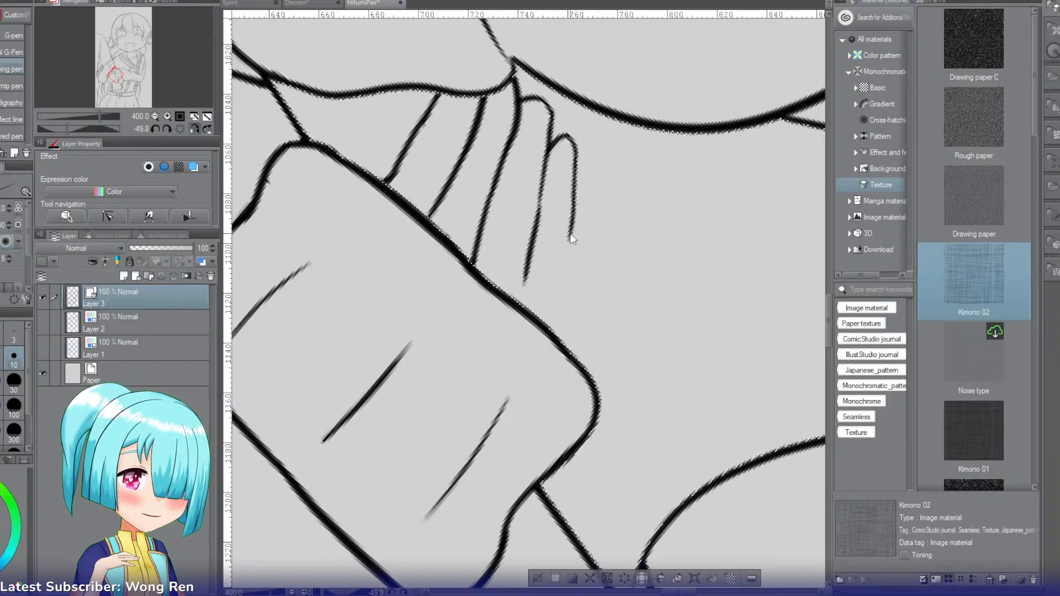
{"action": "left_click_drag", "start_coordinate": [571, 229], "coordinate": [558, 345]}
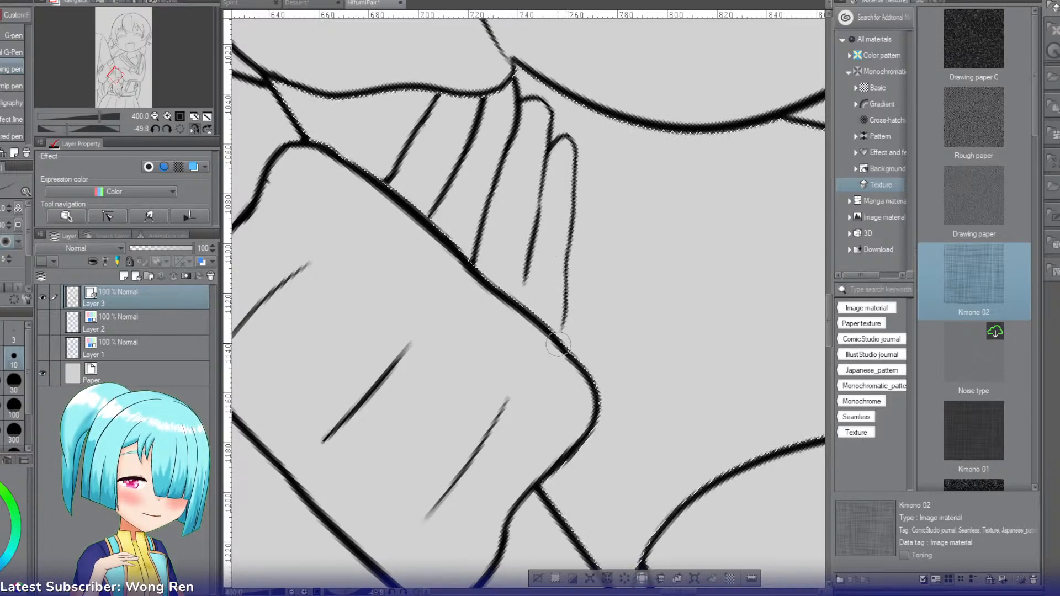
{"action": "left_click_drag", "start_coordinate": [567, 303], "coordinate": [547, 380]}
Step: Extend the unfinished finger line closer to the cuff and clean up the last finger line where it meets the cuff
{"action": "key", "text": "r"}
{"action": "mouse_move", "coordinate": [584, 276]}
{"action": "left_mouse_down"}
{"action": "mouse_move", "coordinate": [563, 350]}
{"action": "mouse_move", "coordinate": [543, 361]}
{"action": "mouse_move", "coordinate": [588, 264]}
{"action": "mouse_move", "coordinate": [540, 214]}
{"action": "left_mouse_up"}
{"action": "key", "text": "e"}
{"action": "key", "text": "r"}
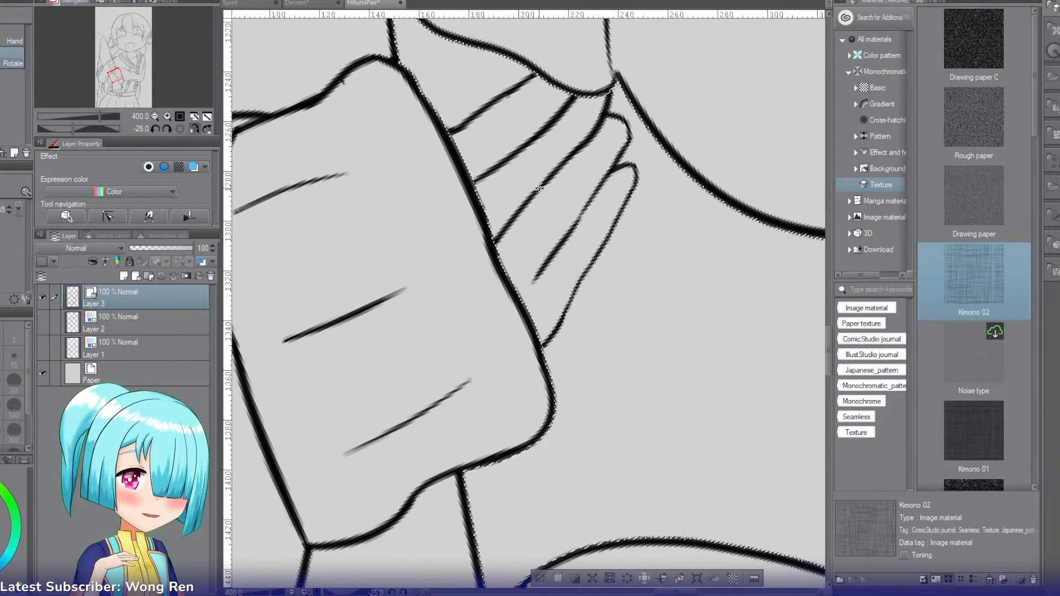
{"action": "key", "text": "p"}
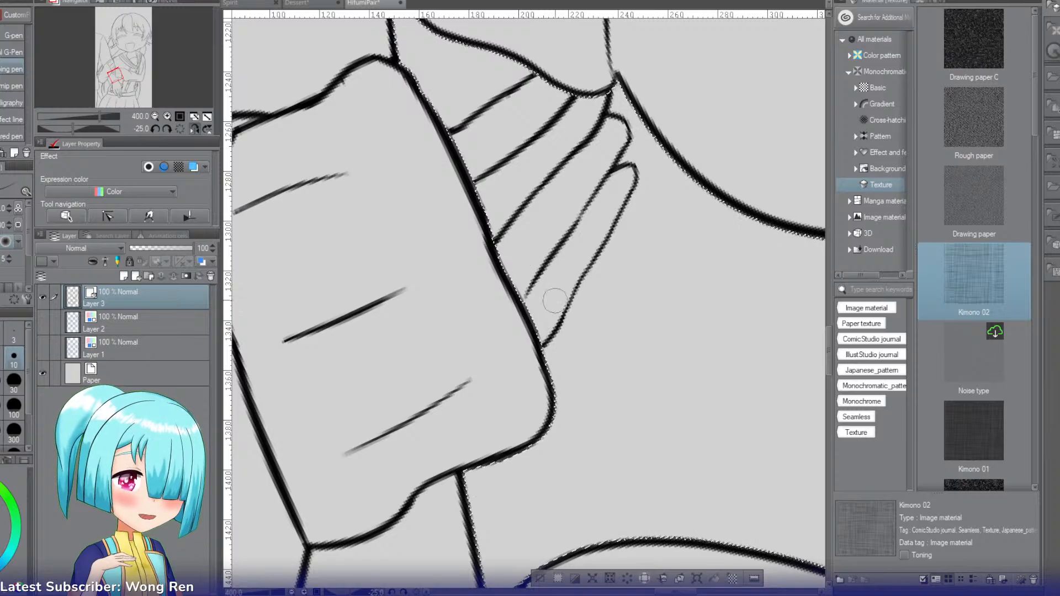
{"action": "key", "text": "e"}
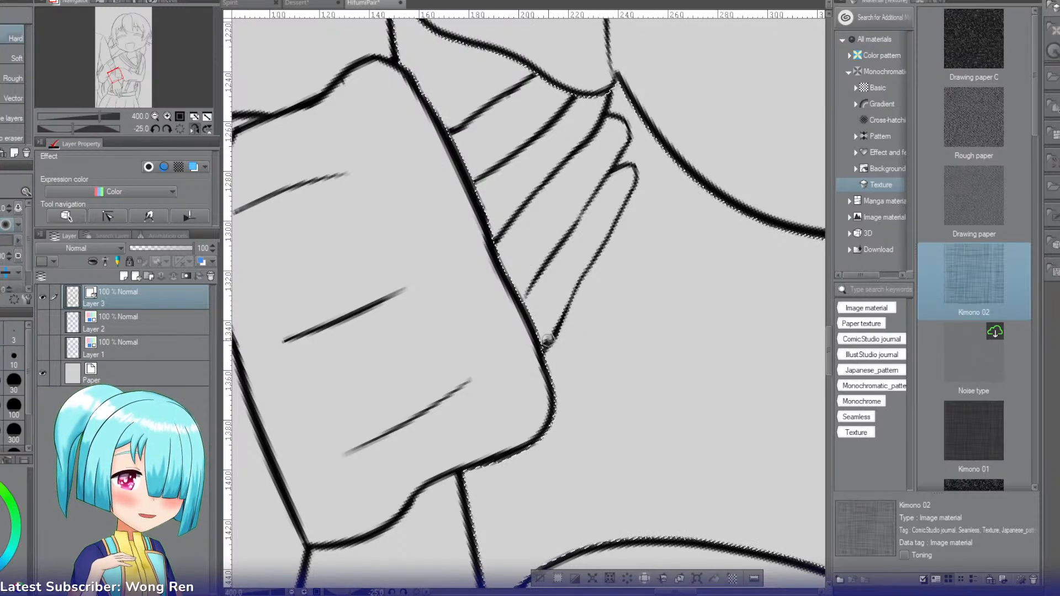
Step: Clear the selection, mirror the canvas view horizontally and reset its rotation to check the arms and hands
{"action": "key", "text": "r"}
{"action": "left_click_drag", "start_coordinate": [534, 359], "coordinate": [601, 220]}
{"action": "left_click", "coordinate": [155, 116]}
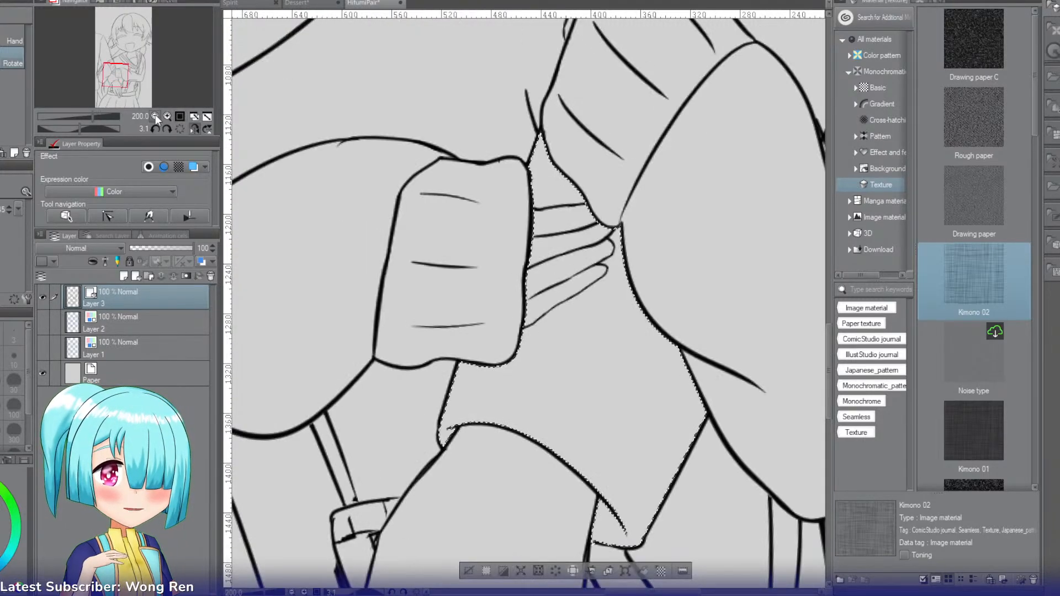
{"action": "left_click", "coordinate": [156, 117]}
{"action": "left_click", "coordinate": [155, 116]}
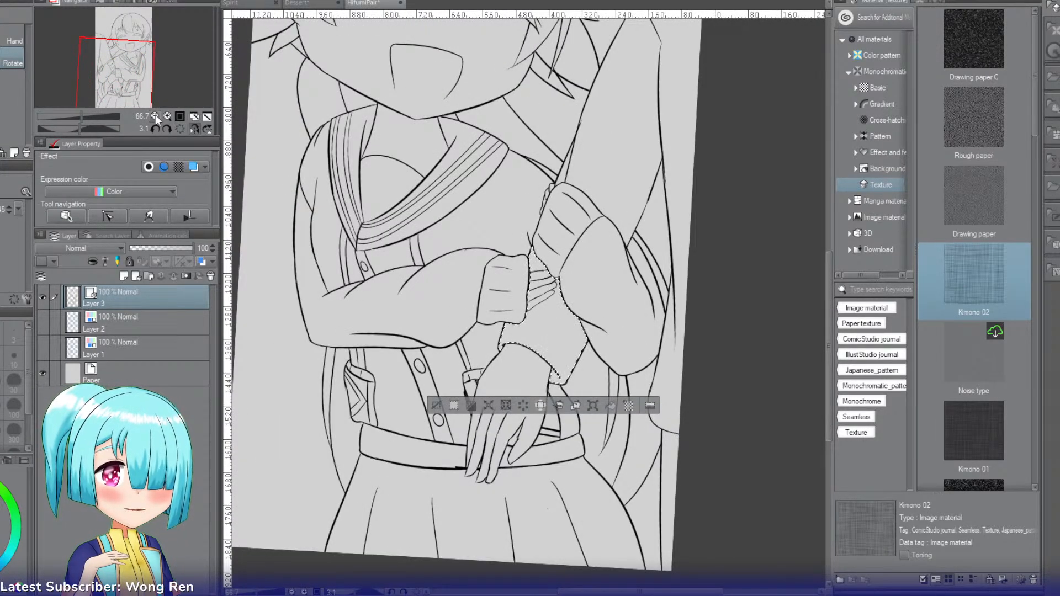
{"action": "left_click", "coordinate": [437, 403]}
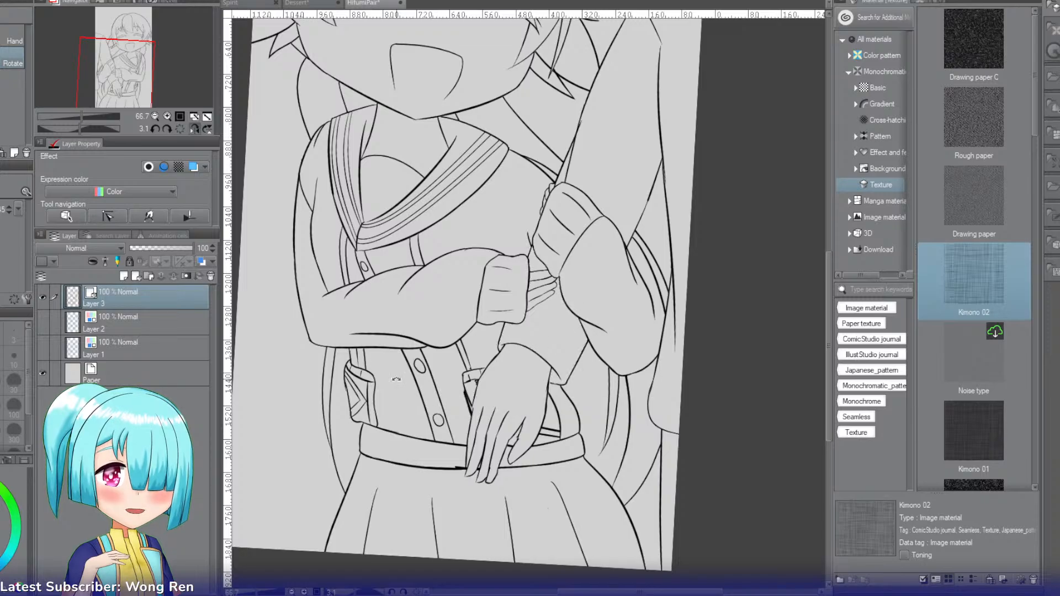
{"action": "left_click", "coordinate": [194, 128]}
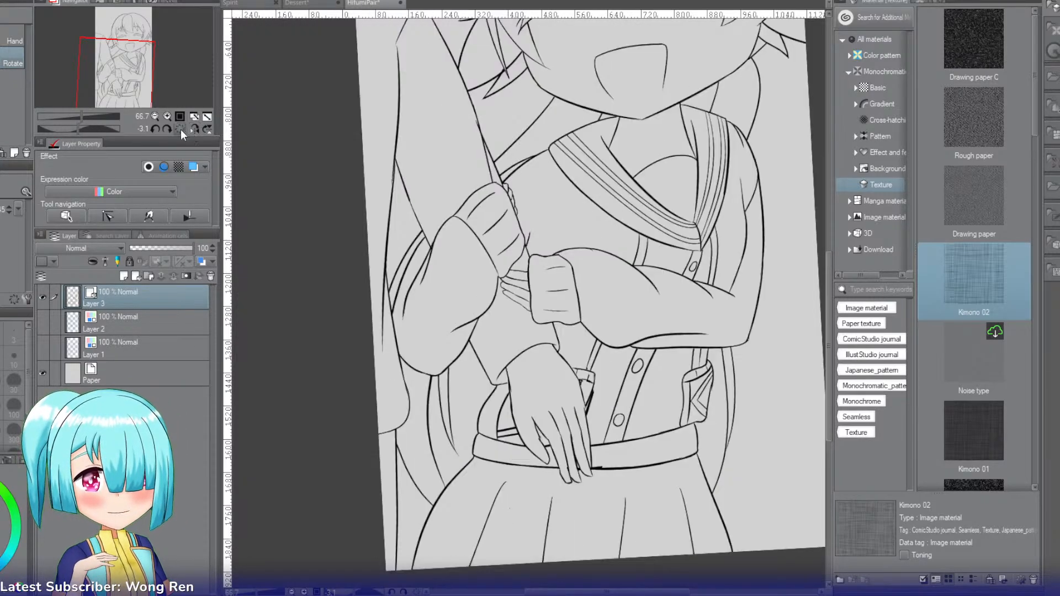
{"action": "left_click", "coordinate": [180, 129]}
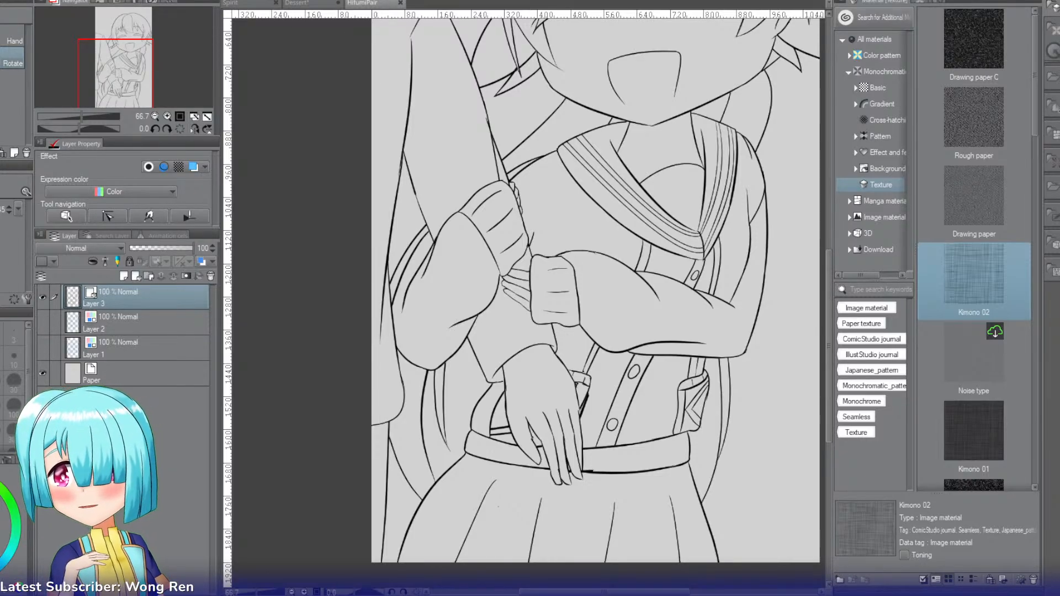
{"action": "left_click_drag", "start_coordinate": [104, 75], "coordinate": [115, 73]}
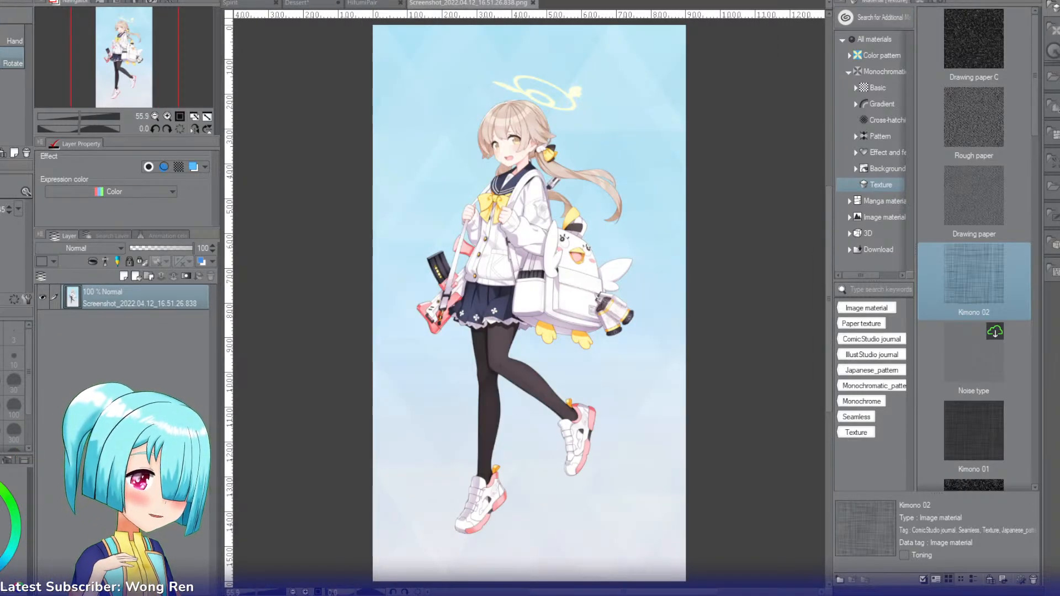
Step: Hide the materials library and place the character reference screenshot beside the line art, enlarged to 100%
{"action": "left_click", "coordinate": [839, 1]}
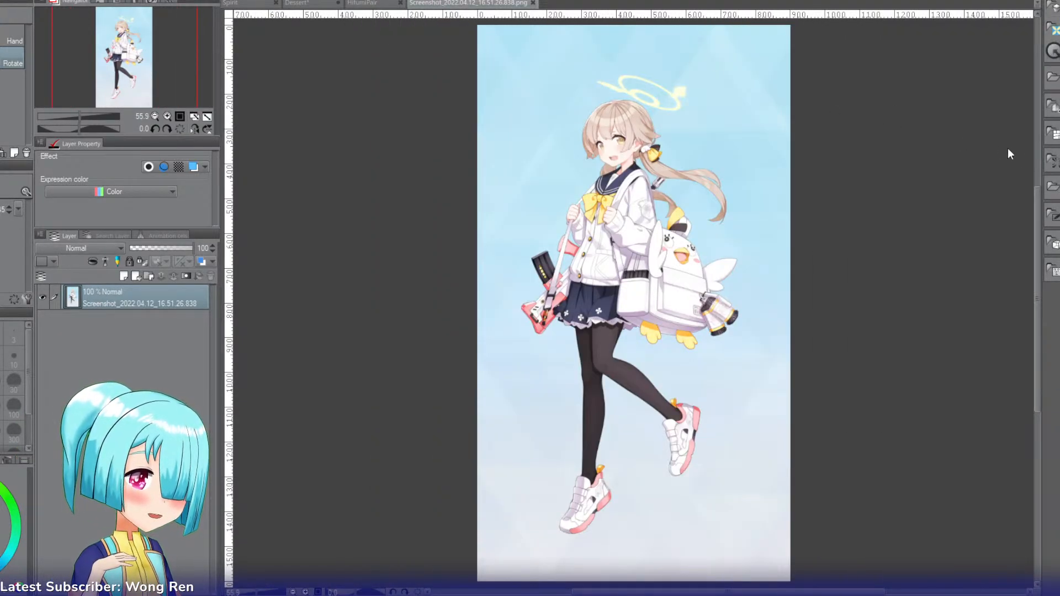
{"action": "left_click_drag", "start_coordinate": [1031, 152], "coordinate": [1033, 153]}
{"action": "left_click_drag", "start_coordinate": [839, 182], "coordinate": [760, 417]}
{"action": "left_click_drag", "start_coordinate": [161, 43], "coordinate": [156, 63]}
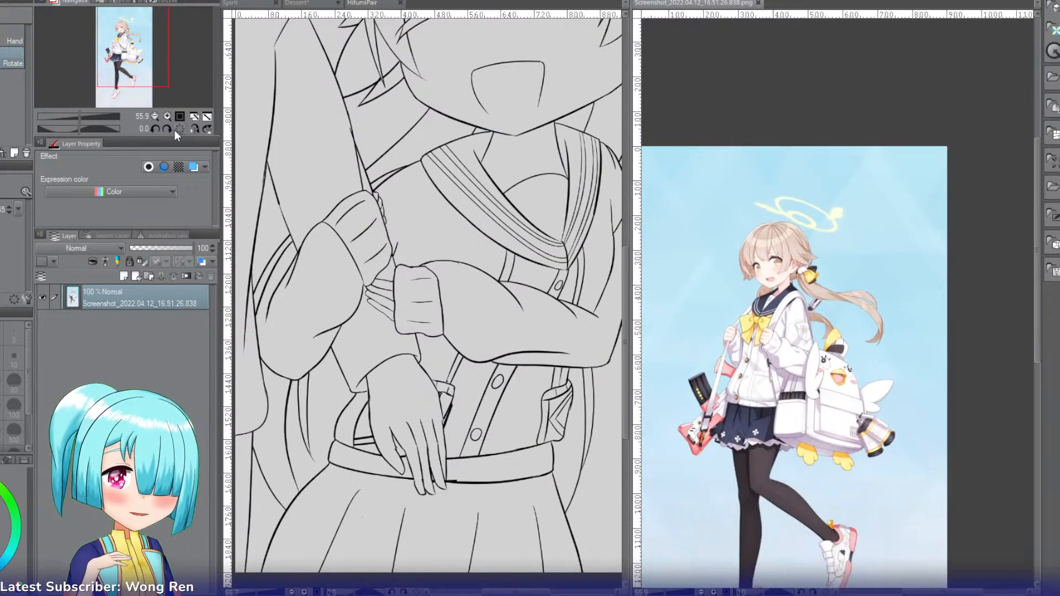
{"action": "left_click", "coordinate": [167, 115]}
{"action": "left_click", "coordinate": [167, 115]}
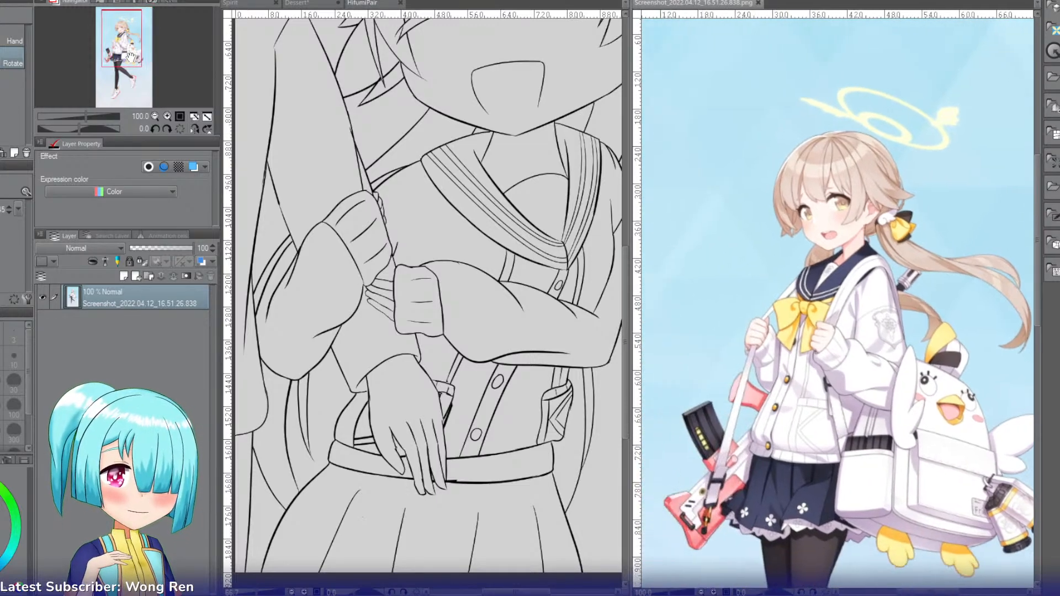
Step: Fit the whole HifumiPair drawing in its view and sample the blonde hair color from the reference screenshot
{"action": "left_click", "coordinate": [373, 5]}
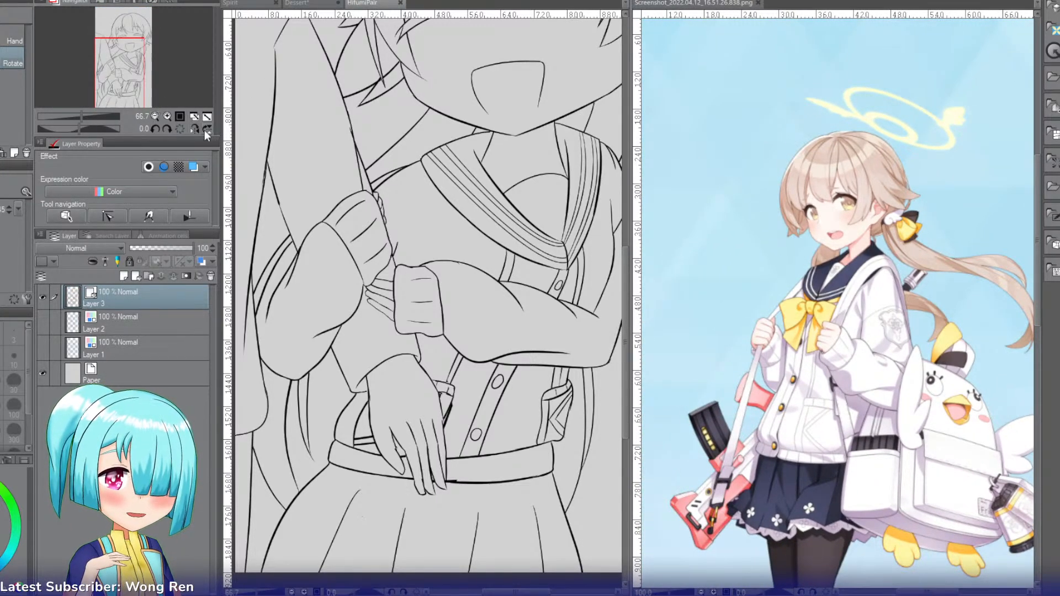
{"action": "left_click", "coordinate": [194, 116]}
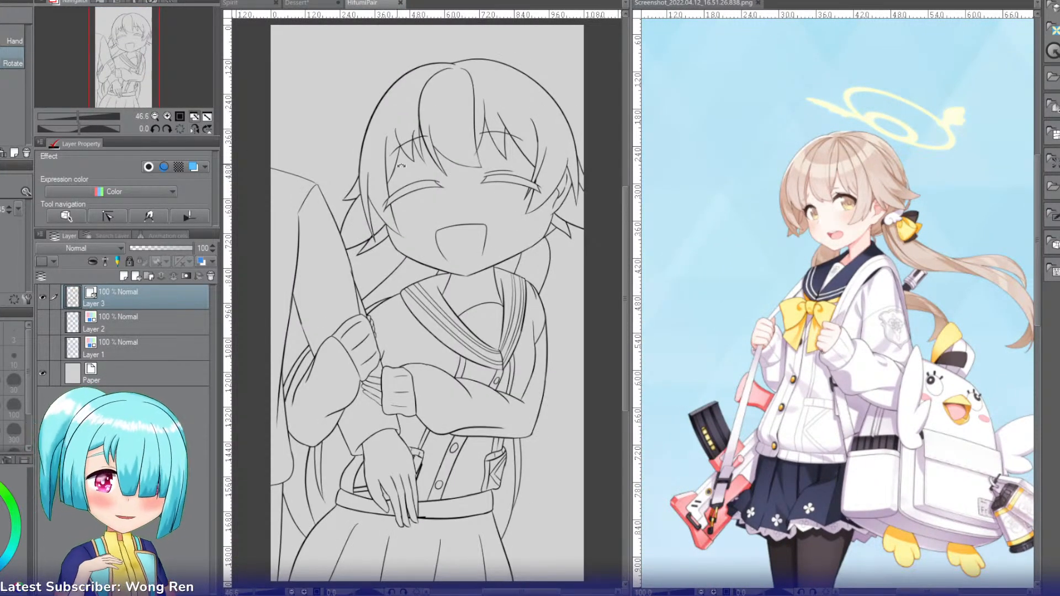
{"action": "key", "text": "i"}
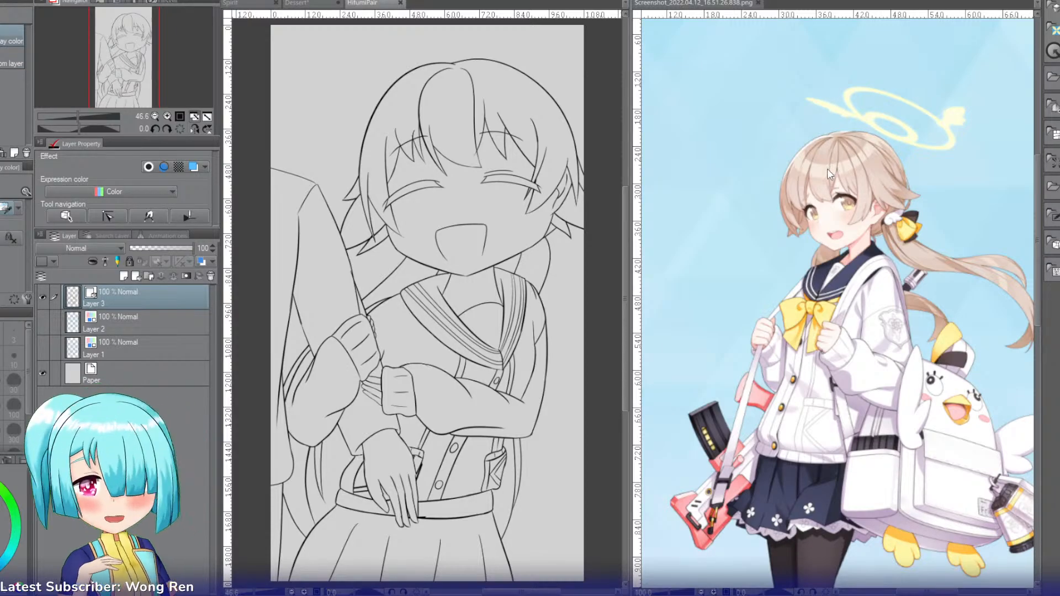
{"action": "left_click", "coordinate": [828, 172]}
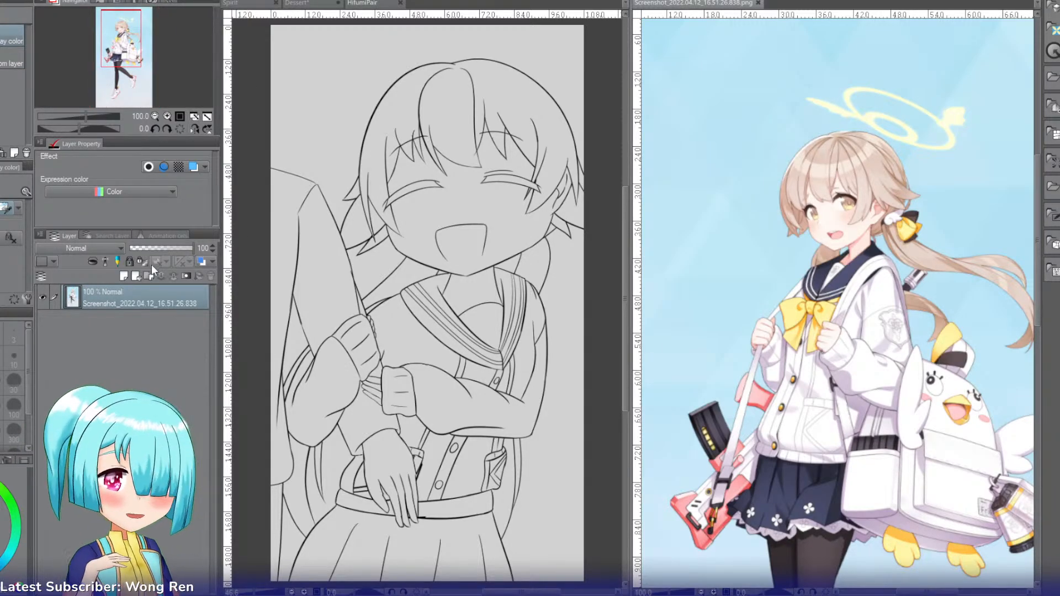
Step: Switch to the Dessert drawing and add a new layer above the Single line art layer
{"action": "left_click", "coordinate": [298, 3]}
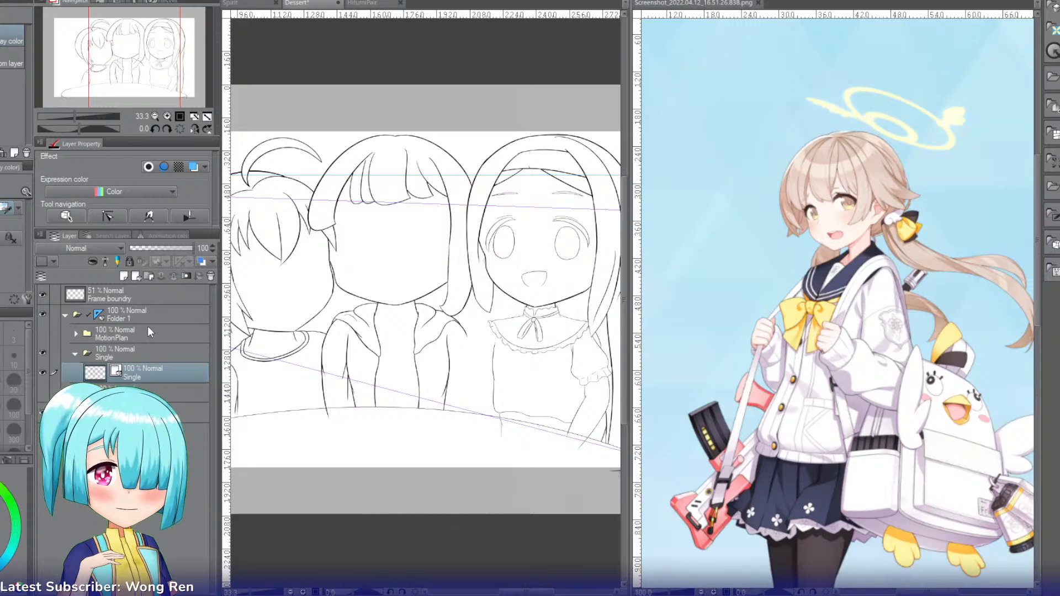
{"action": "key", "text": "ctrl+shift+n"}
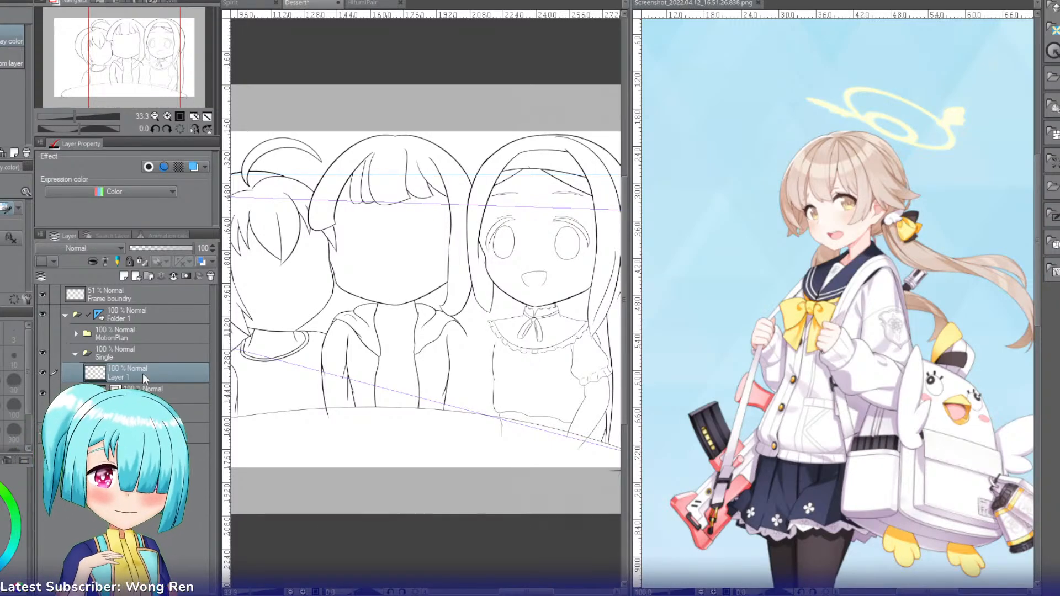
Step: Switch to the HifumiPair drawing, add a layer directly above Layer 2 and name it Colour
{"action": "key", "text": "ctrl+Tab"}
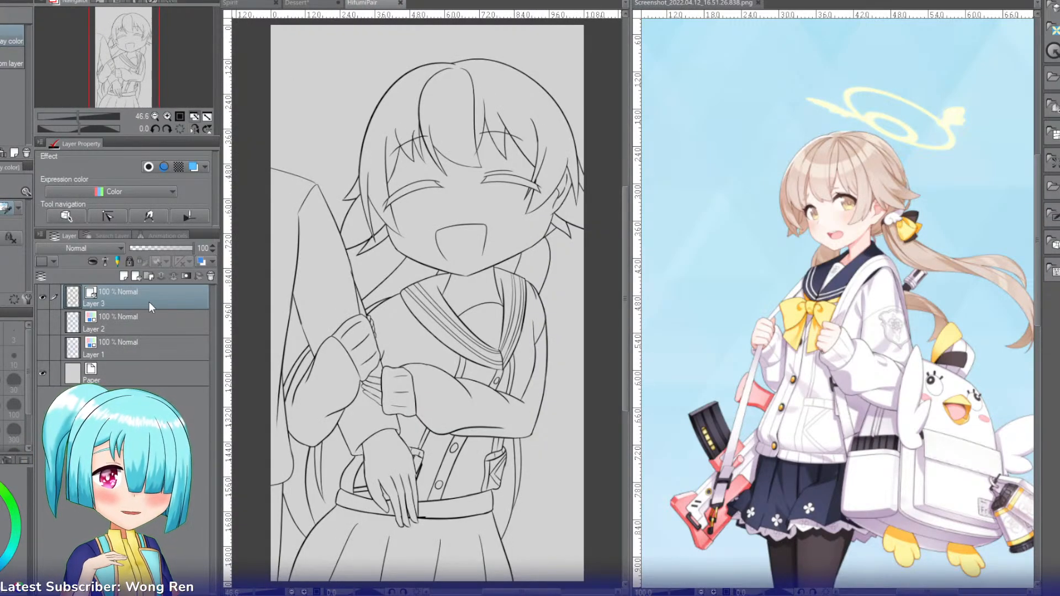
{"action": "left_click", "coordinate": [144, 329]}
{"action": "key", "text": "ctrl+shift+n"}
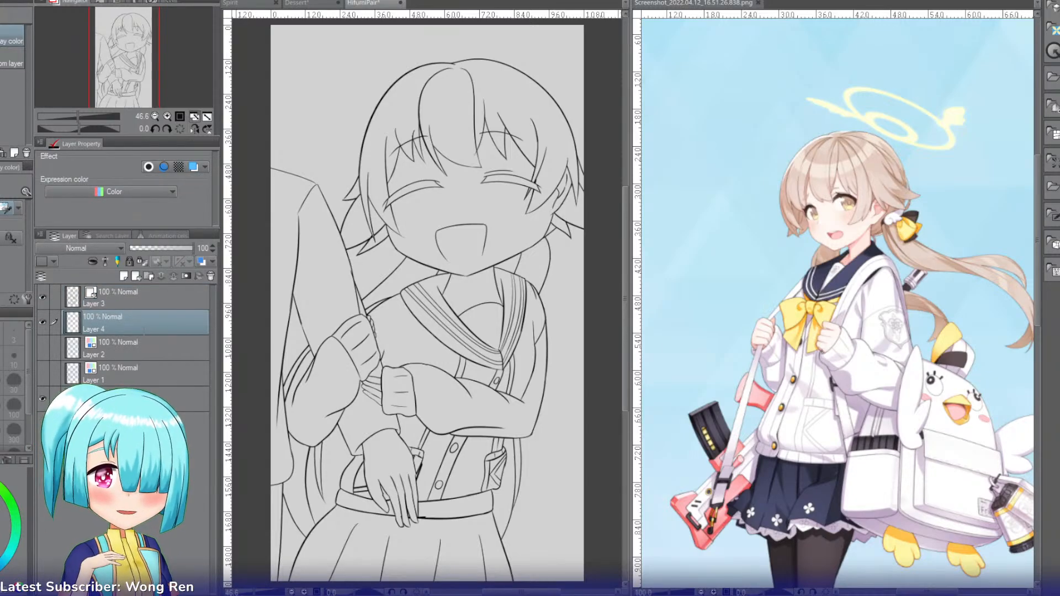
{"action": "double_click", "coordinate": [149, 325]}
{"action": "type", "text": "Colour"}
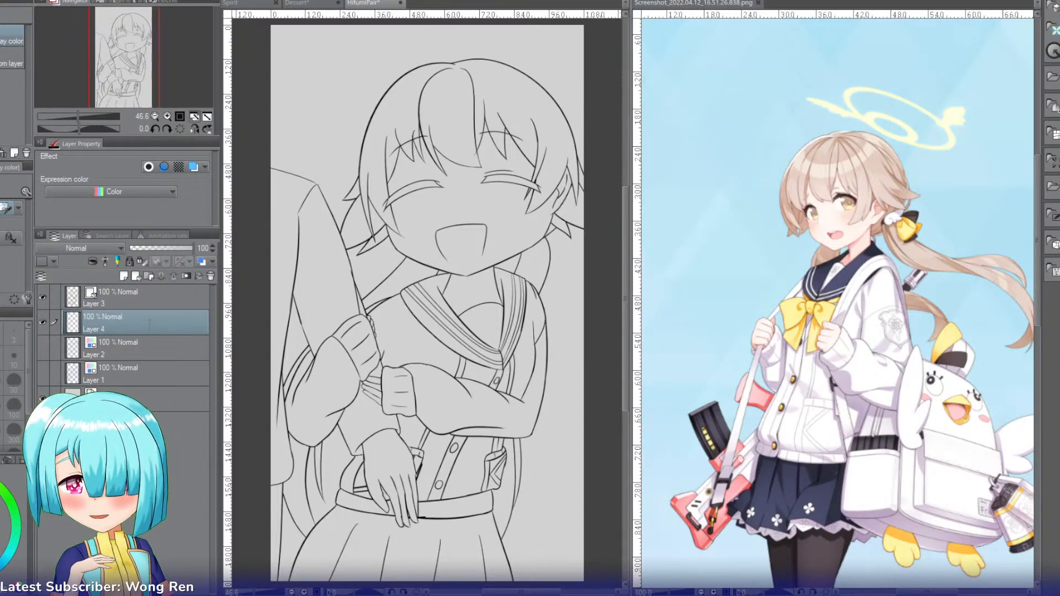
{"action": "key", "text": "Return"}
Step: Close Dessert and the drawing listed before it, keeping HifumiPair open beside the reference screenshot
{"action": "key", "text": "ctrl+shift+Tab"}
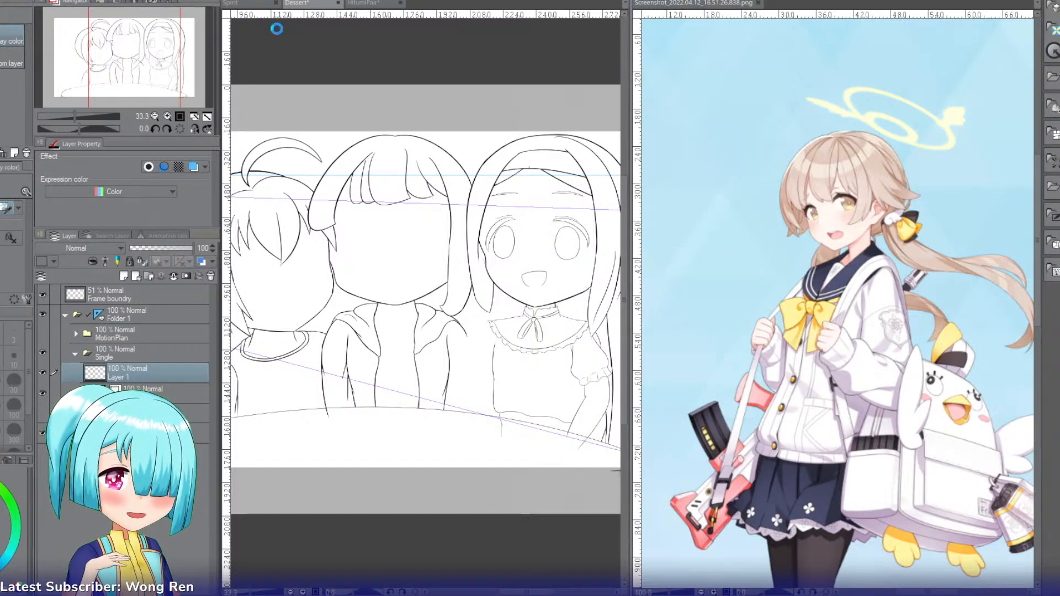
{"action": "left_click", "coordinate": [259, 5]}
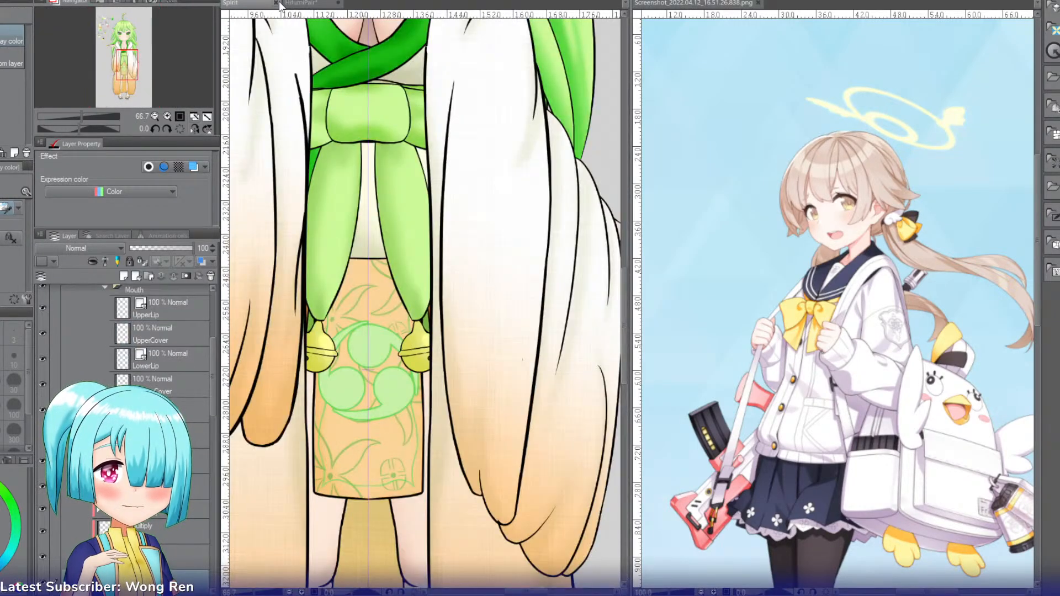
{"action": "left_click", "coordinate": [277, 3]}
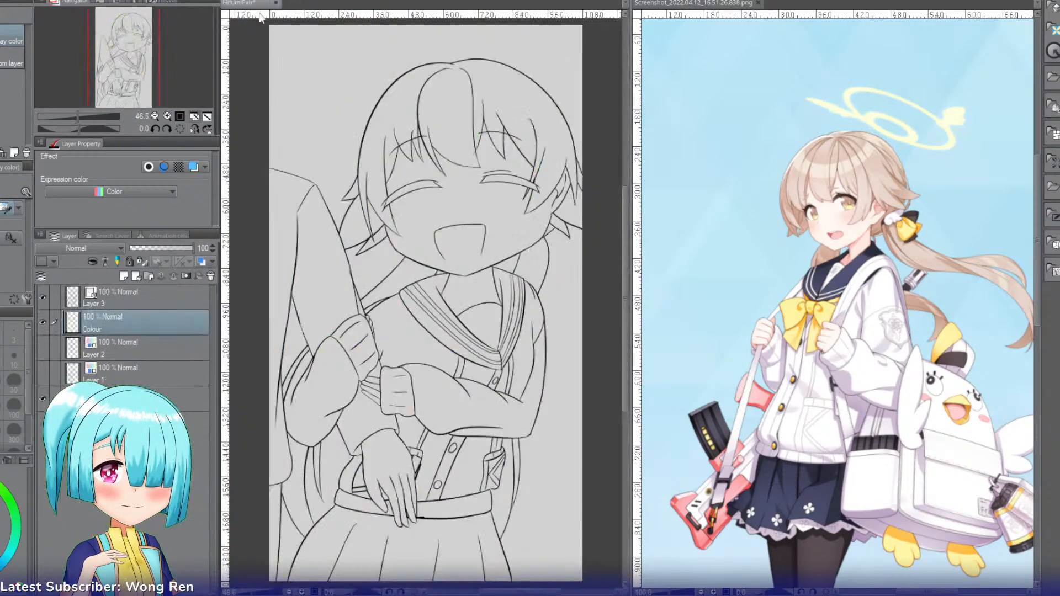
Step: Fill the bangs and top hair sections with the sampled blonde on the Colour layer, using the fill that refers to other layers
{"action": "key", "text": "g"}
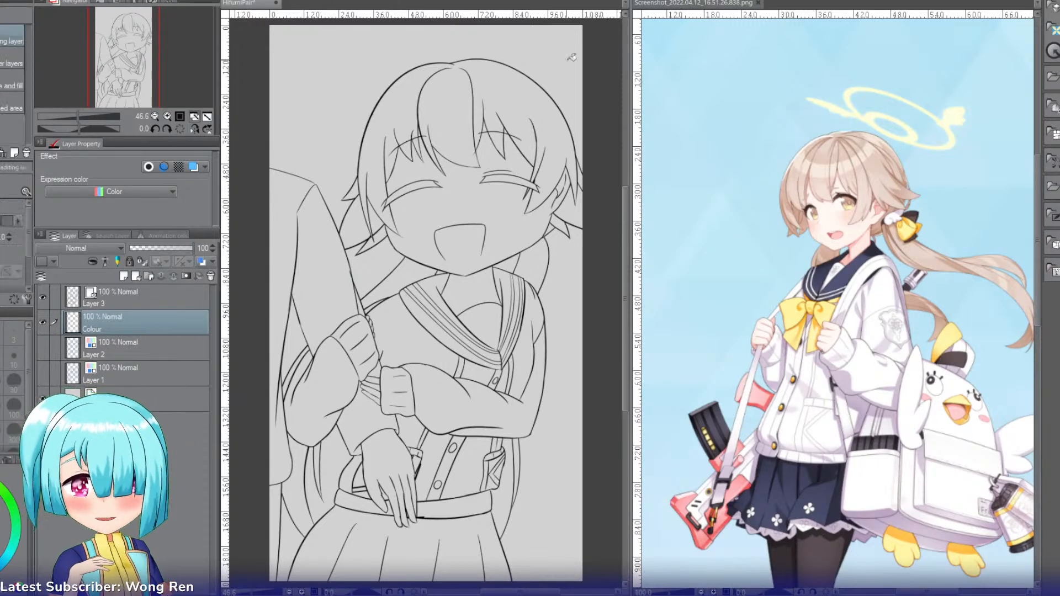
{"action": "left_click", "coordinate": [459, 100]}
{"action": "key", "text": "ctrl+z"}
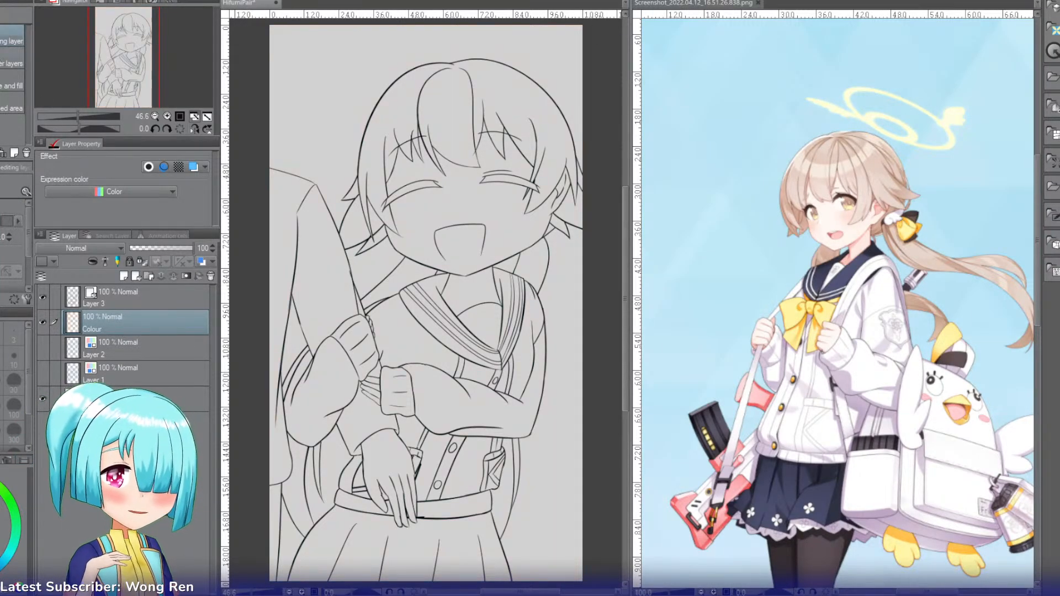
{"action": "left_click", "coordinate": [11, 64]}
{"action": "left_click", "coordinate": [414, 98]}
{"action": "left_click", "coordinate": [445, 113]}
{"action": "left_click", "coordinate": [527, 100]}
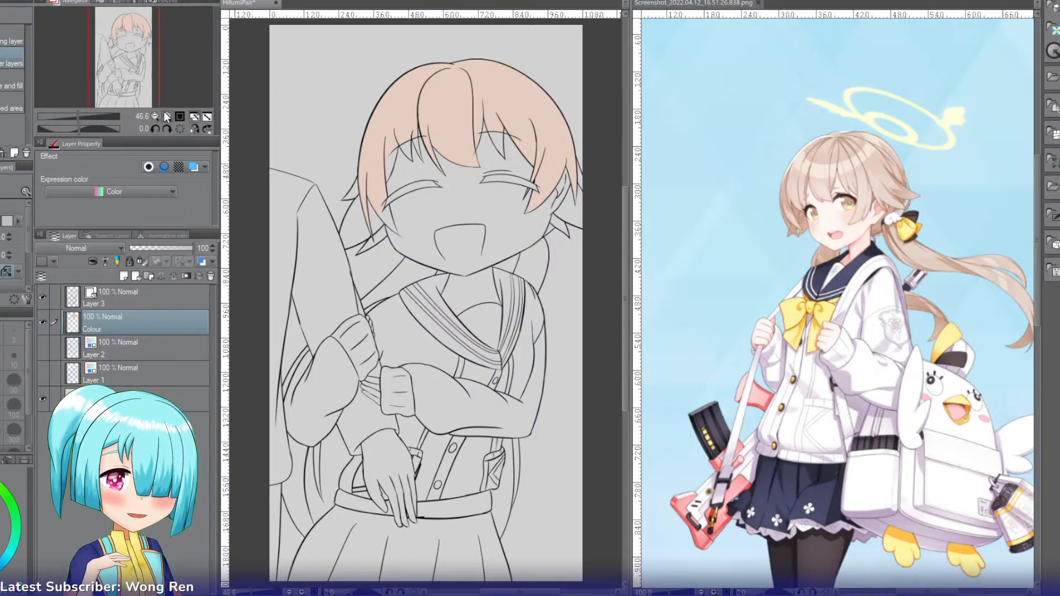
Step: Fill the side locks and the hair behind the ear and neck with the same blonde
{"action": "double_click", "coordinate": [166, 115]}
{"action": "left_click", "coordinate": [321, 170]}
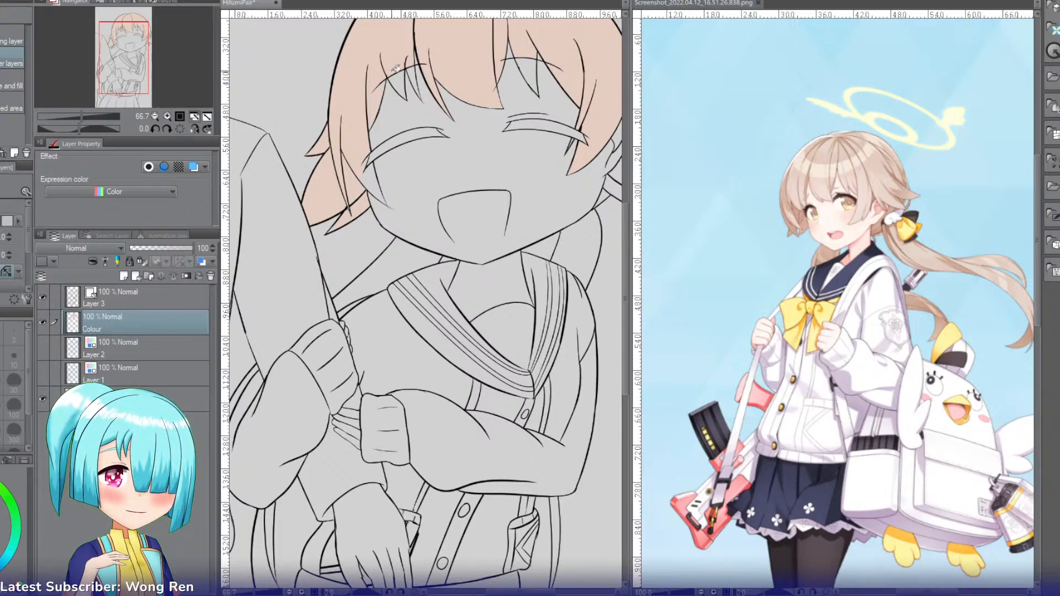
{"action": "left_click_drag", "start_coordinate": [133, 62], "coordinate": [150, 58]}
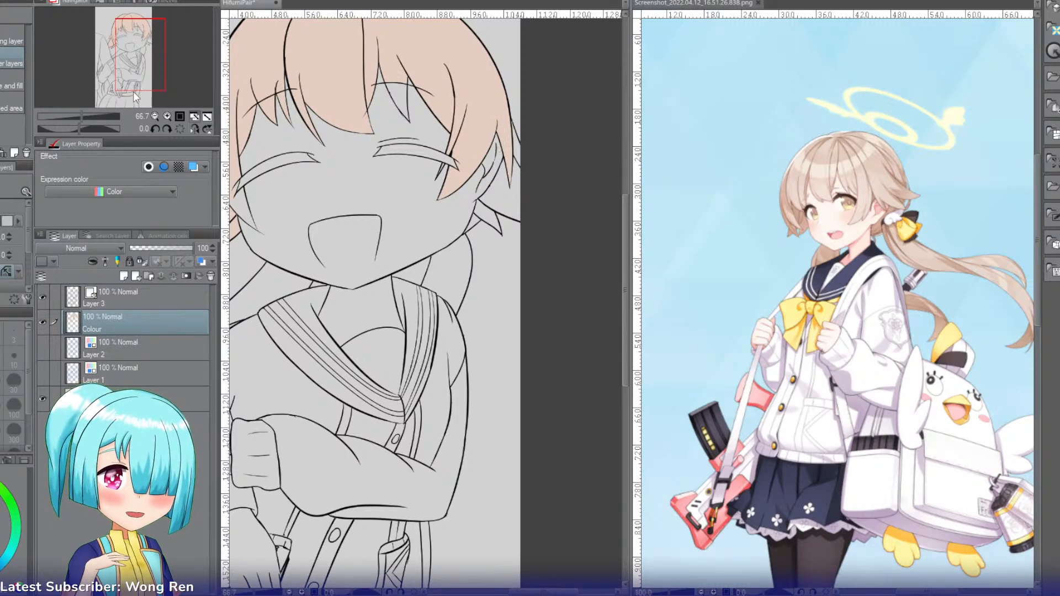
{"action": "left_click", "coordinate": [170, 116]}
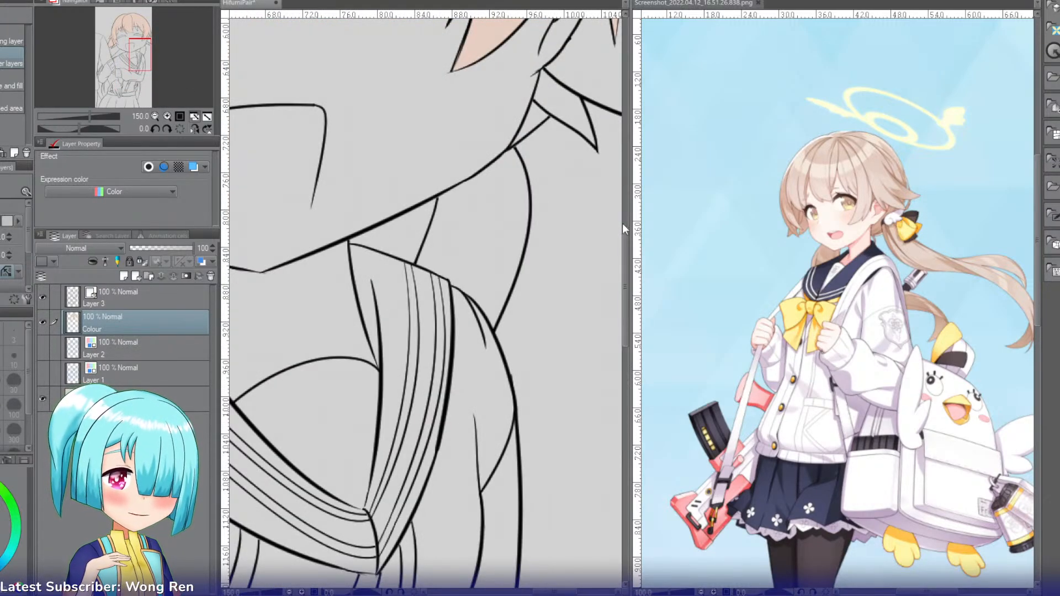
{"action": "scroll", "coordinate": [625, 211], "scroll_direction": "up", "scroll_amount": 3}
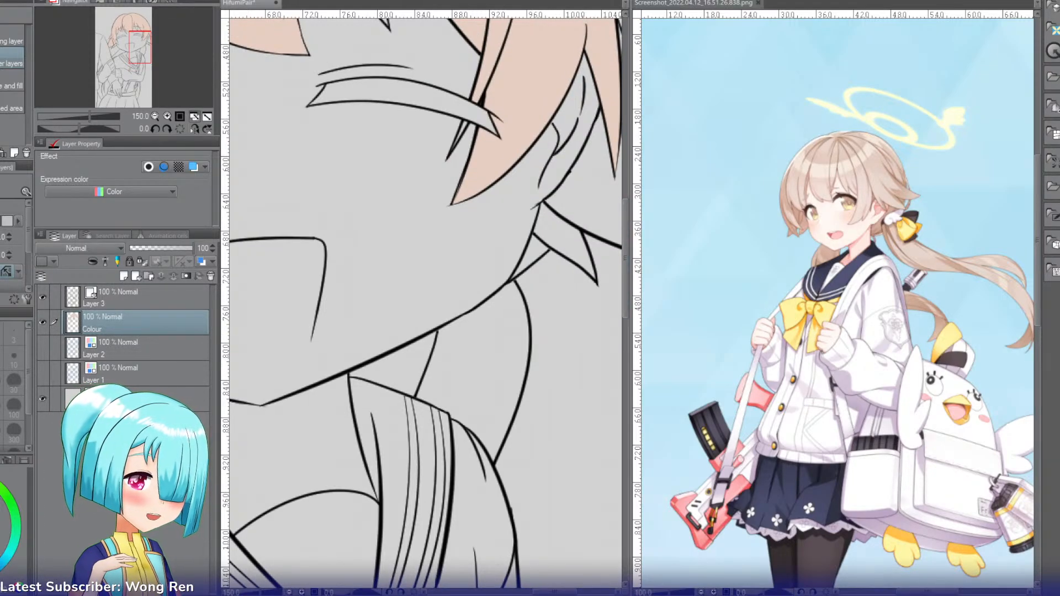
{"action": "left_click_drag", "start_coordinate": [563, 594], "coordinate": [577, 593]}
{"action": "left_click", "coordinate": [491, 195]}
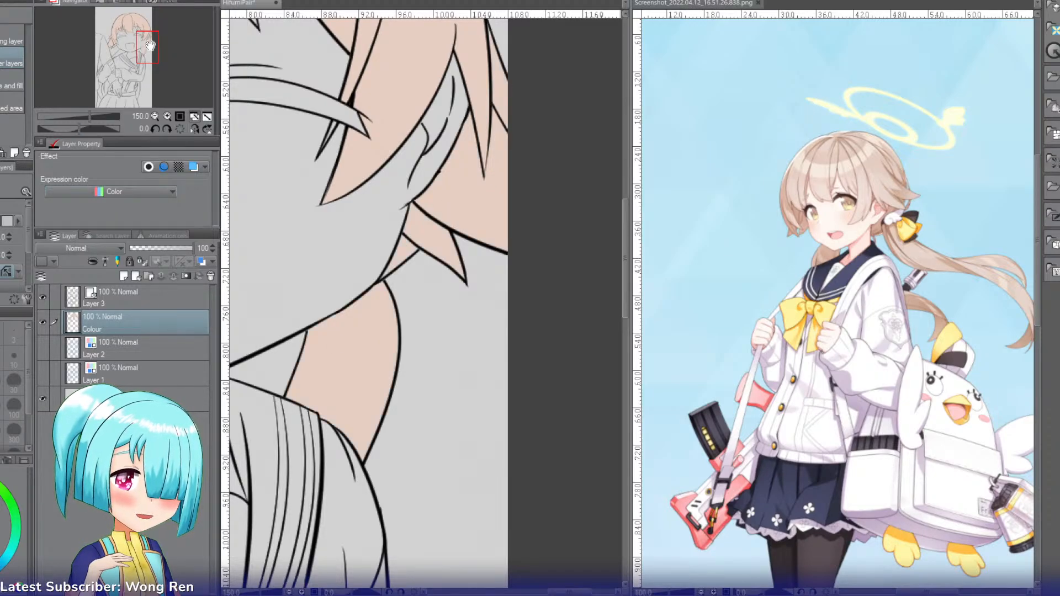
Step: Fill the hair between the chin and shoulder and the long strands hanging beside the waist with blonde
{"action": "left_click_drag", "start_coordinate": [151, 48], "coordinate": [125, 51]}
{"action": "left_click", "coordinate": [414, 341]}
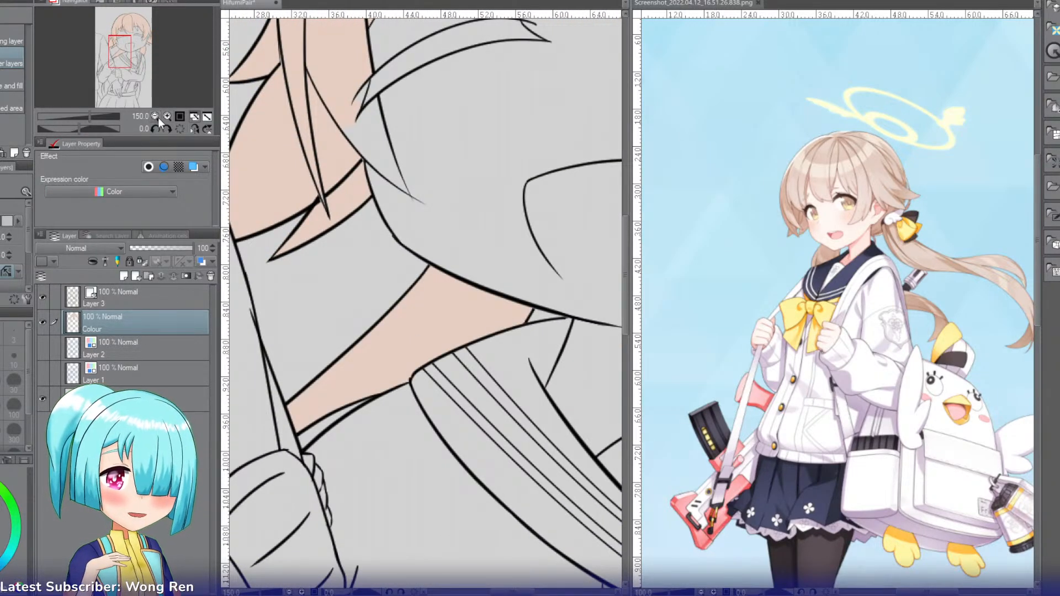
{"action": "left_click", "coordinate": [156, 115]}
{"action": "left_click", "coordinate": [155, 115]}
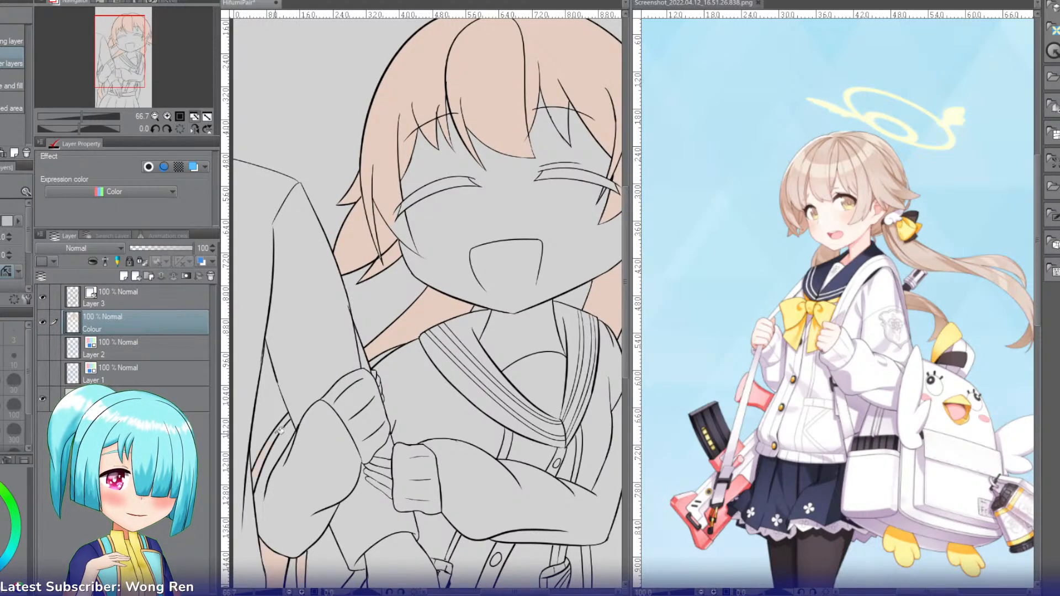
{"action": "left_click_drag", "start_coordinate": [129, 74], "coordinate": [149, 104]}
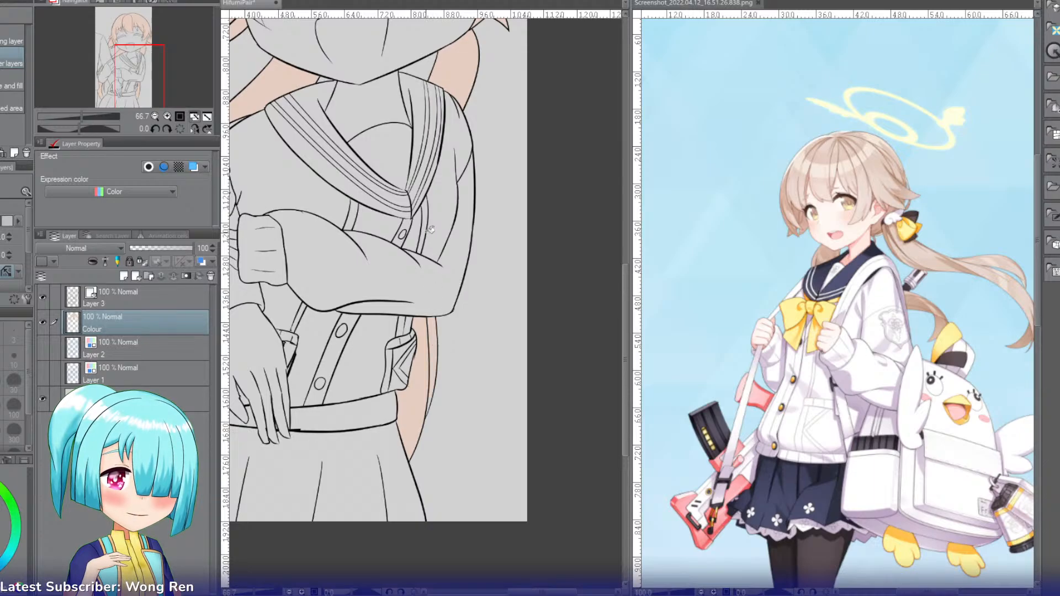
Step: Sample the skin color from the reference character's face and fill the girl's face and the gaps between her bangs with it
{"action": "left_click_drag", "start_coordinate": [138, 53], "coordinate": [137, 34]}
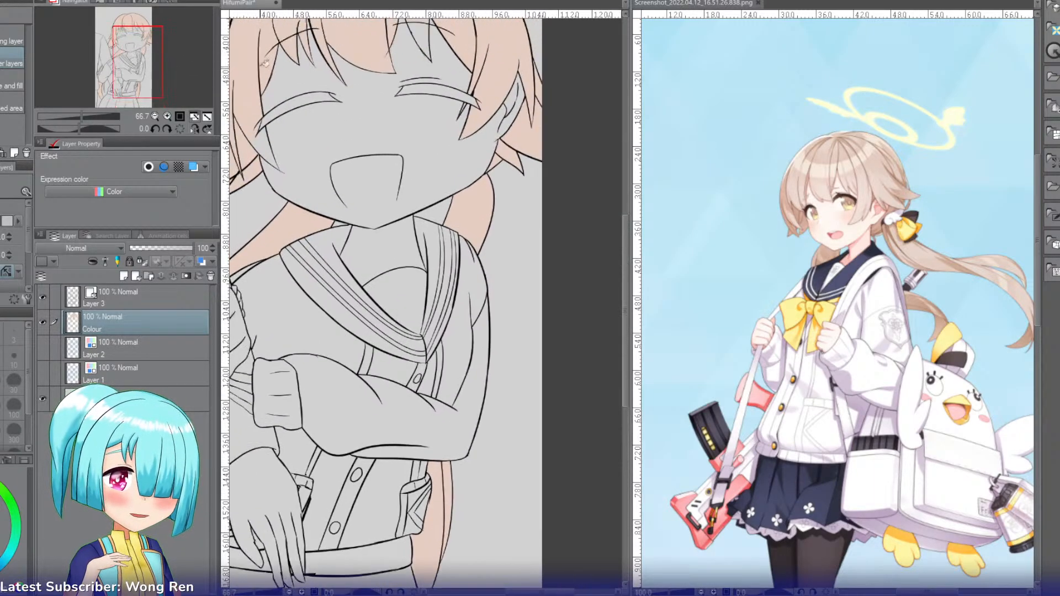
{"action": "key", "text": "i"}
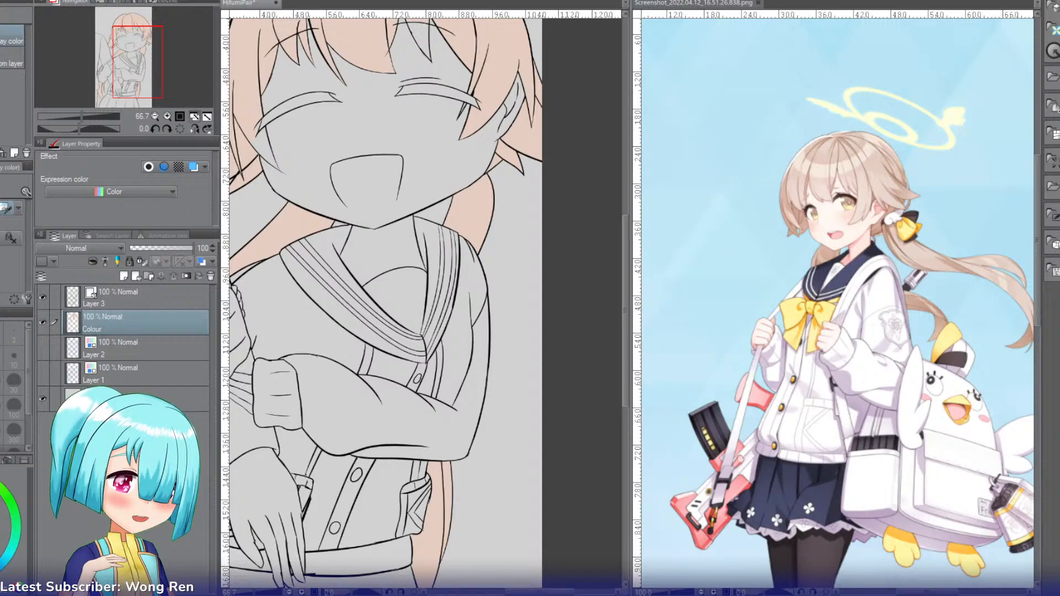
{"action": "left_click", "coordinate": [834, 220]}
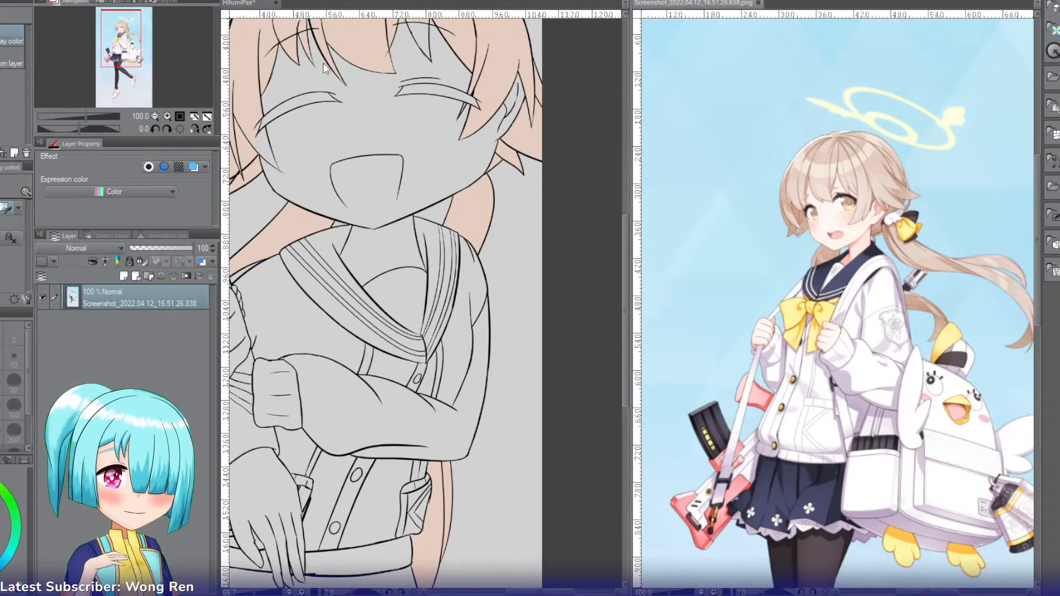
{"action": "left_click", "coordinate": [269, 8]}
{"action": "key", "text": "g"}
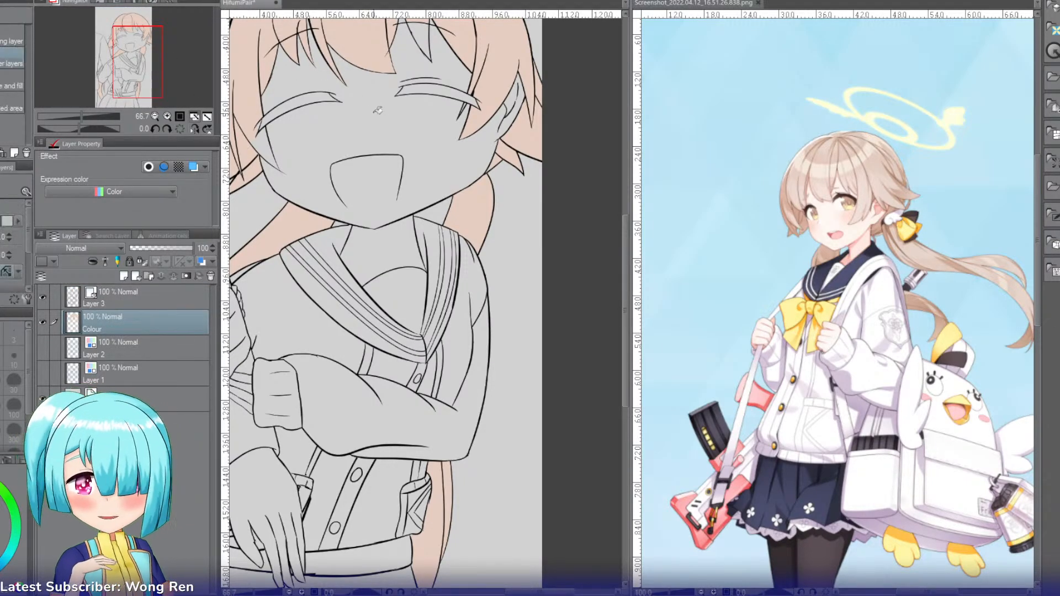
{"action": "left_click", "coordinate": [372, 117]}
{"action": "left_click", "coordinate": [409, 51]}
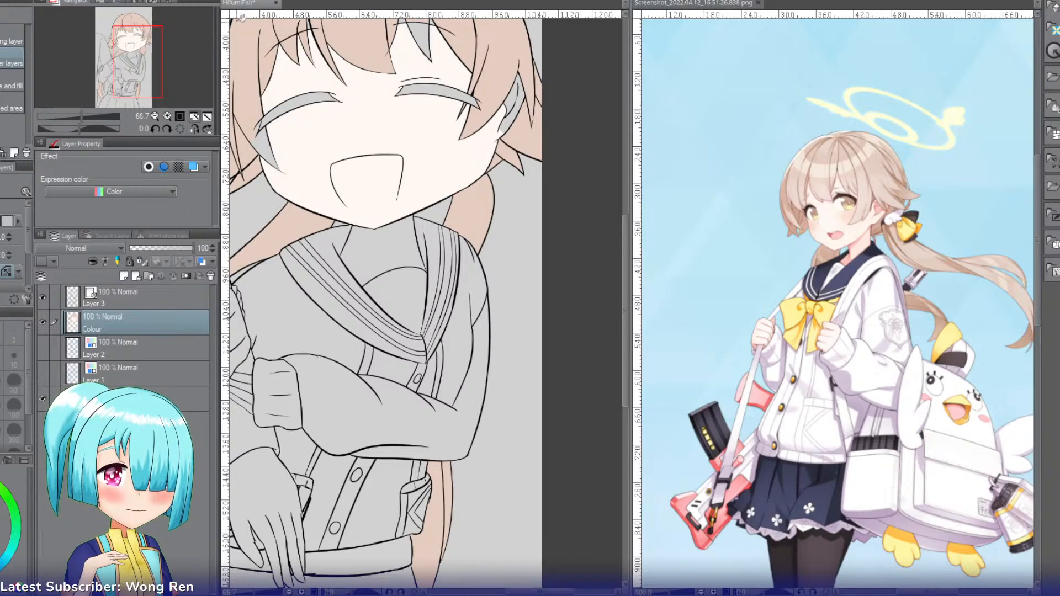
Step: Fill the sections of the ear with the sampled skin color
{"action": "left_click_drag", "start_coordinate": [147, 59], "coordinate": [147, 41]}
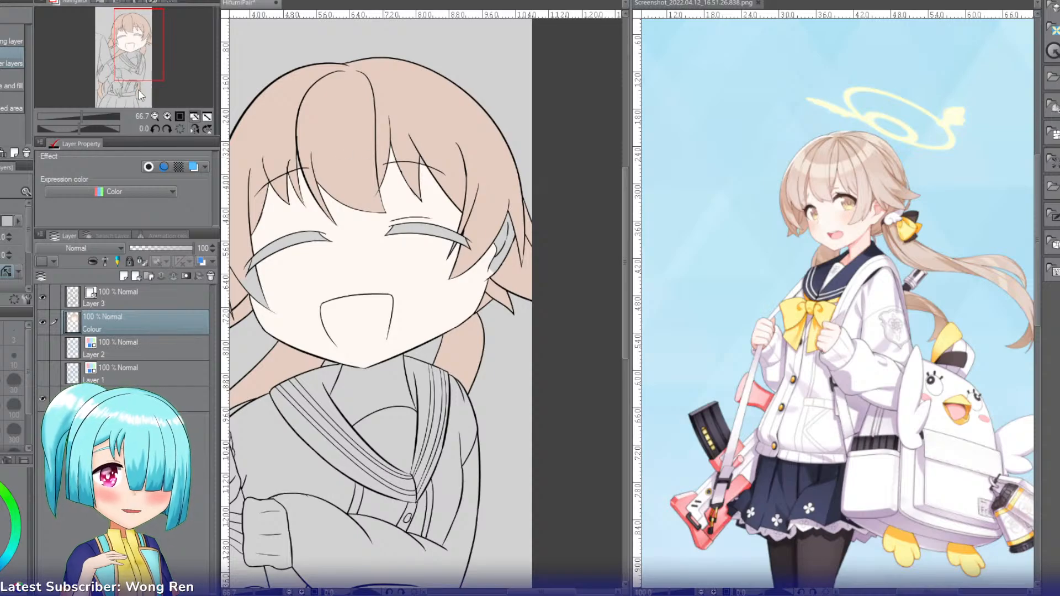
{"action": "left_click", "coordinate": [167, 116]}
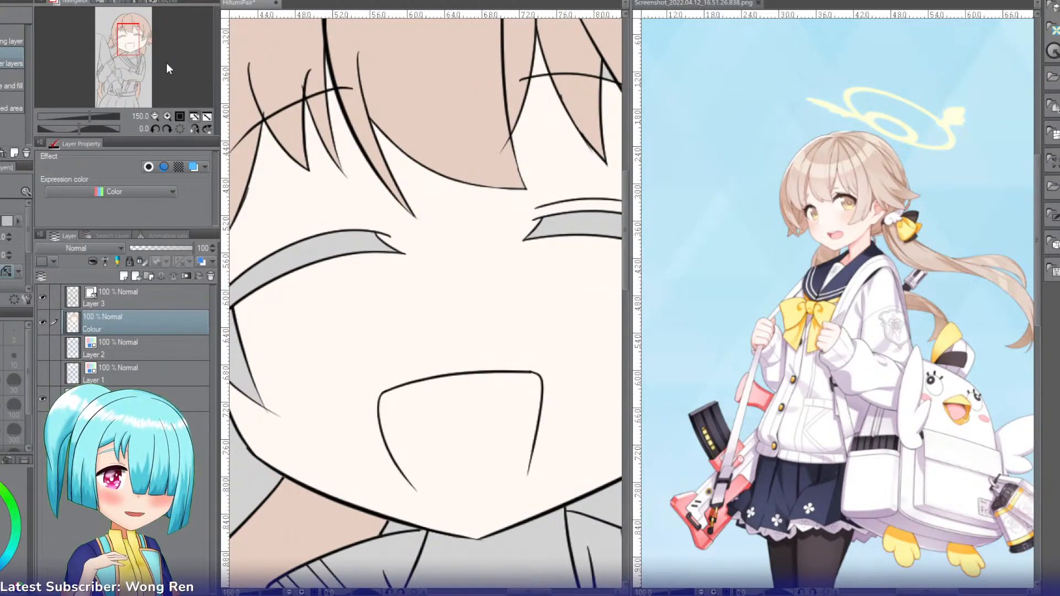
{"action": "left_click", "coordinate": [136, 39]}
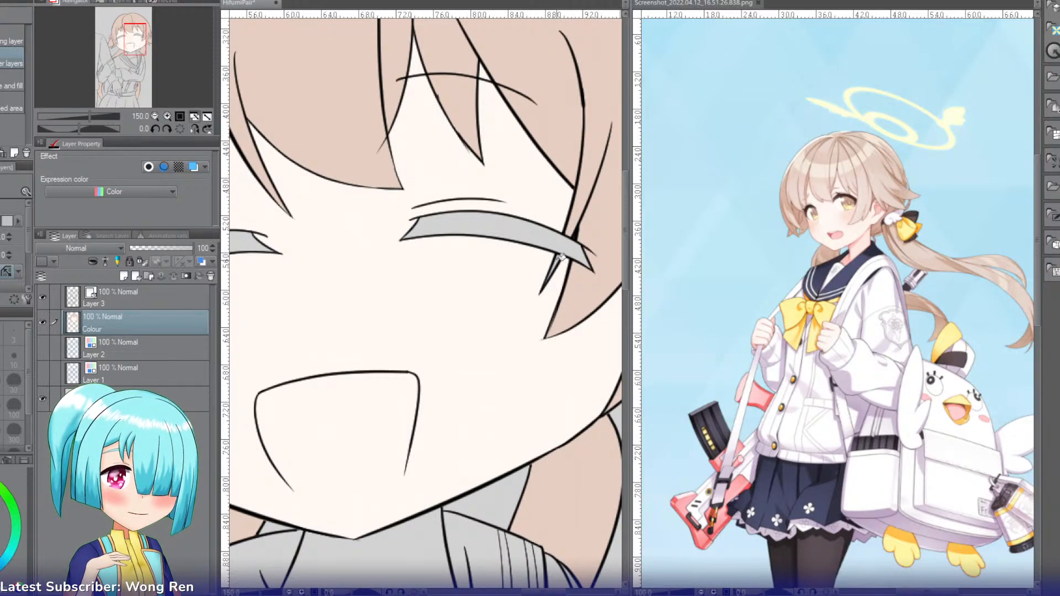
{"action": "left_click", "coordinate": [142, 39]}
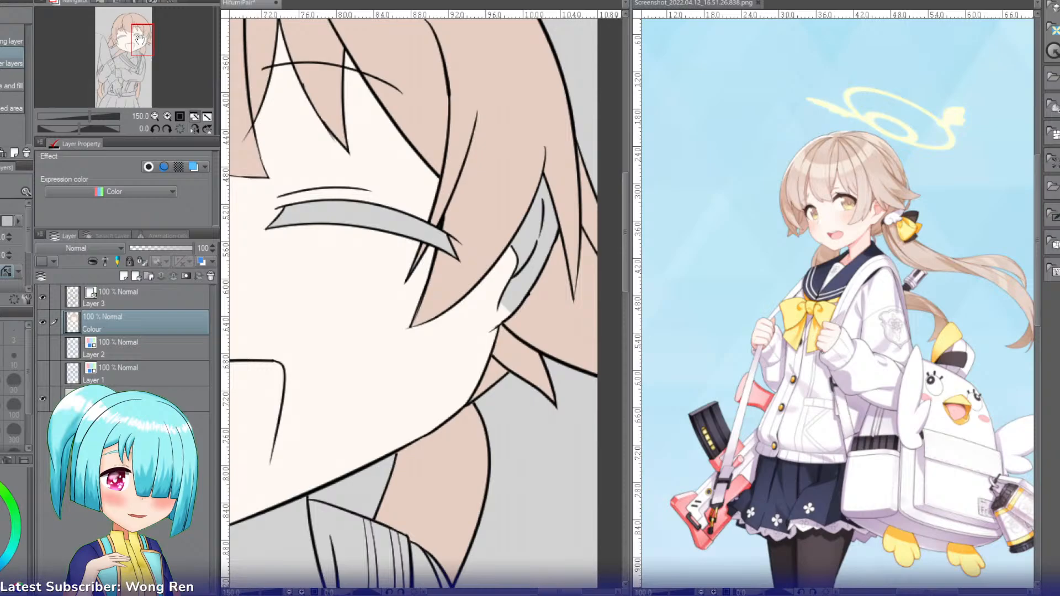
{"action": "left_click", "coordinate": [522, 264]}
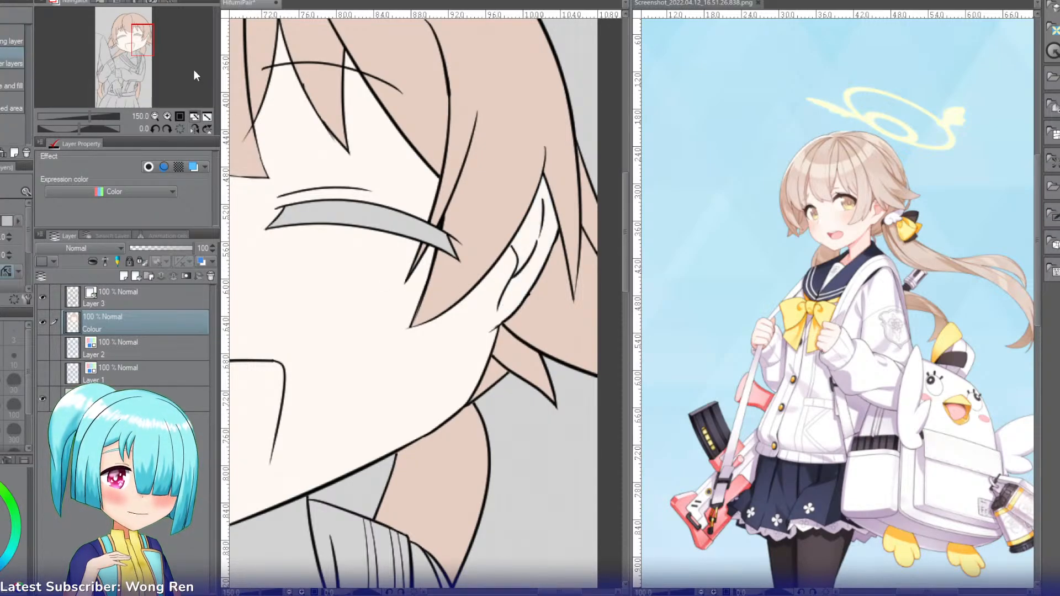
Step: Fill the neck and the fingers showing beside both sleeve cuffs with the skin color
{"action": "left_click_drag", "start_coordinate": [143, 40], "coordinate": [115, 78]}
{"action": "left_click", "coordinate": [449, 368]}
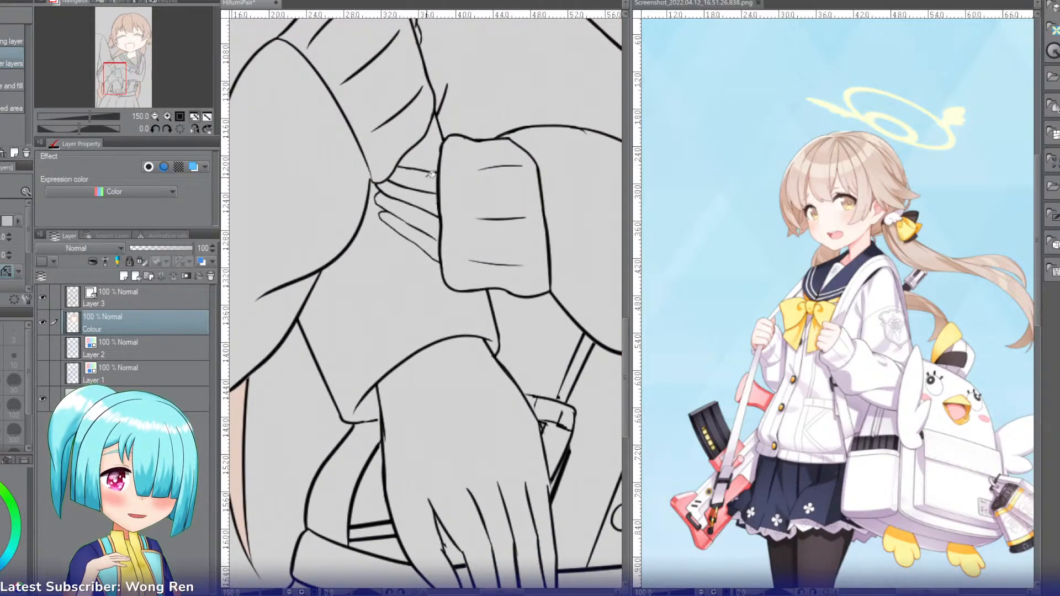
{"action": "left_click", "coordinate": [426, 177]}
{"action": "left_click", "coordinate": [420, 196]}
{"action": "left_click", "coordinate": [415, 217]}
{"action": "left_click", "coordinate": [418, 232]}
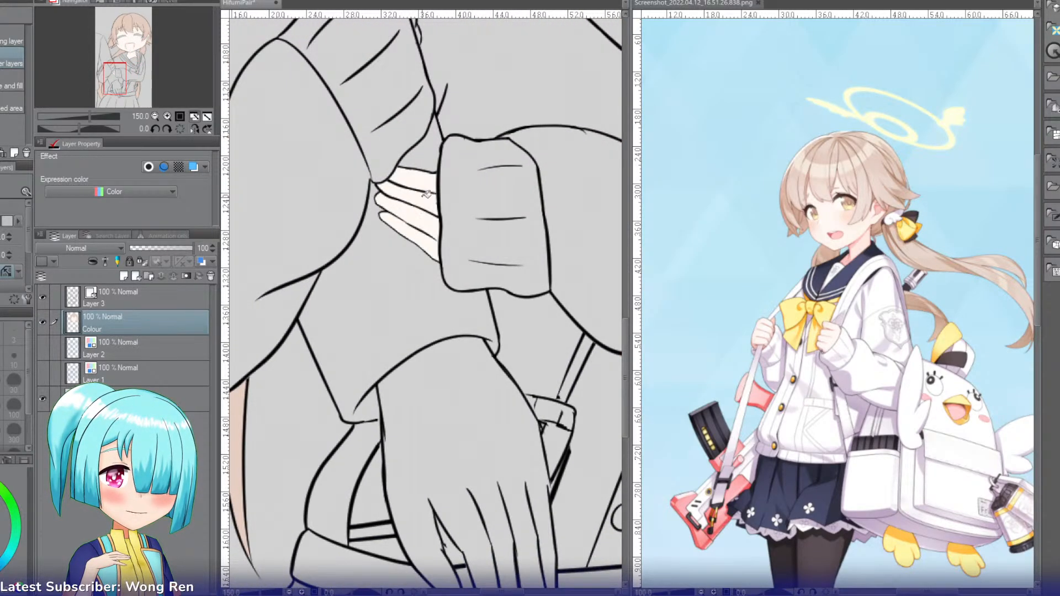
{"action": "left_click_drag", "start_coordinate": [118, 75], "coordinate": [120, 65]}
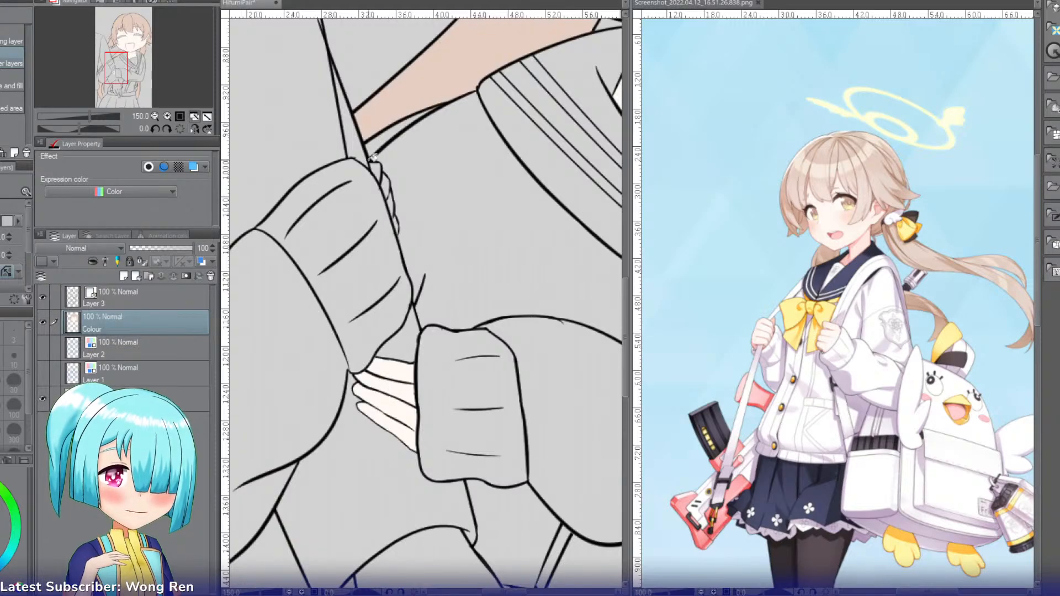
{"action": "left_click", "coordinate": [377, 170]}
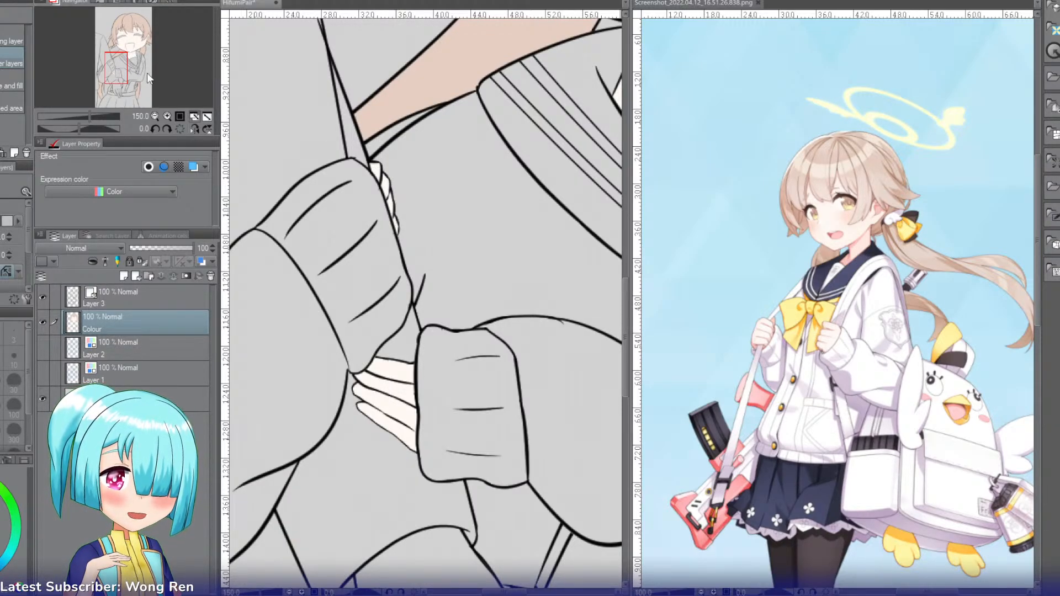
{"action": "mouse_move", "coordinate": [115, 70]}
{"action": "left_mouse_down"}
{"action": "mouse_move", "coordinate": [117, 80]}
{"action": "mouse_move", "coordinate": [105, 73]}
{"action": "mouse_move", "coordinate": [118, 73]}
{"action": "left_mouse_up"}
{"action": "left_click", "coordinate": [153, 119]}
{"action": "left_click", "coordinate": [153, 118]}
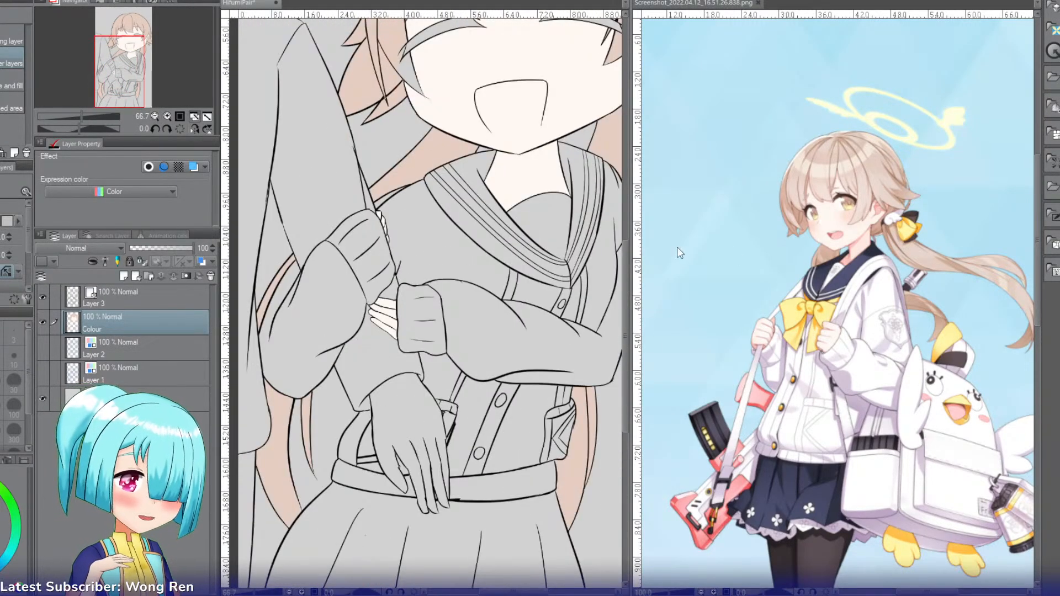
Step: Sample white from the reference character's cardigan and fill the chest, both sleeves and the far upper arm with it
{"action": "key", "text": "i"}
{"action": "left_click", "coordinate": [884, 301]}
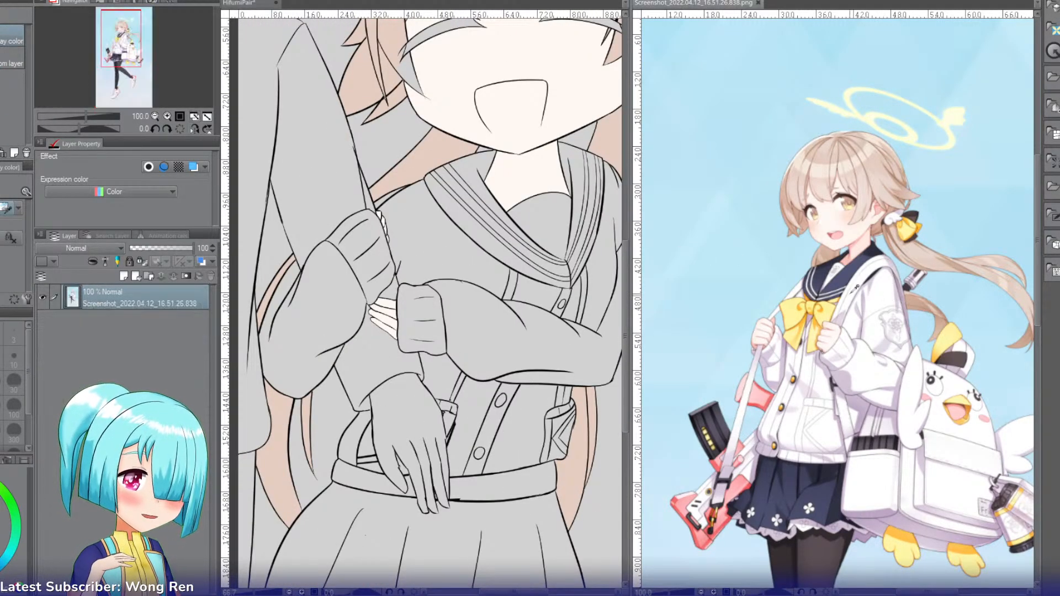
{"action": "left_click", "coordinate": [240, 4]}
{"action": "key", "text": "g"}
{"action": "left_click", "coordinate": [390, 288]}
{"action": "left_click", "coordinate": [320, 300]}
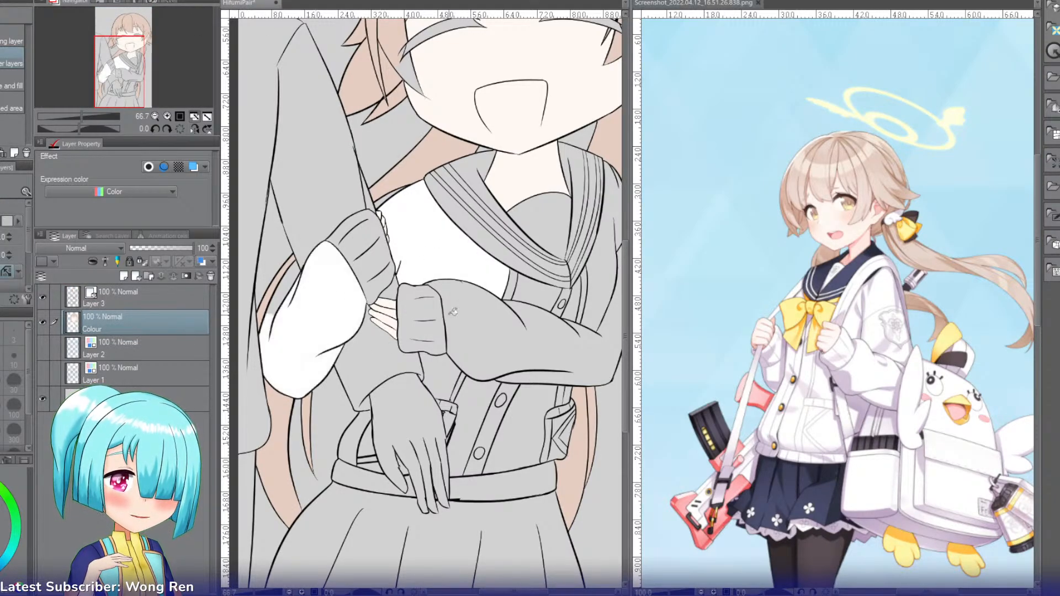
{"action": "left_click", "coordinate": [504, 324]}
{"action": "left_click_drag", "start_coordinate": [96, 38], "coordinate": [101, 40]}
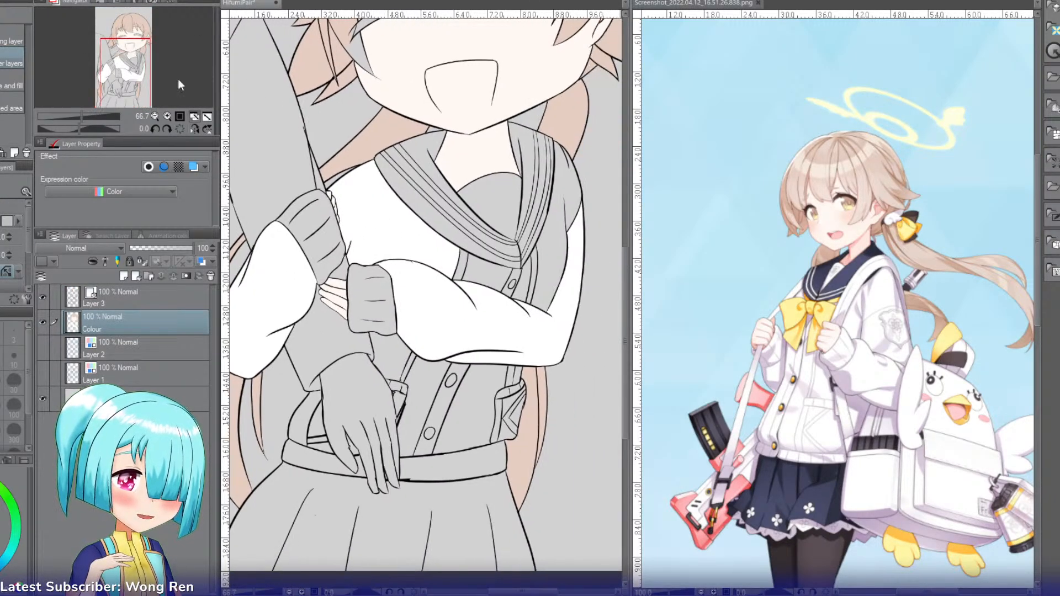
{"action": "left_click", "coordinate": [556, 212]}
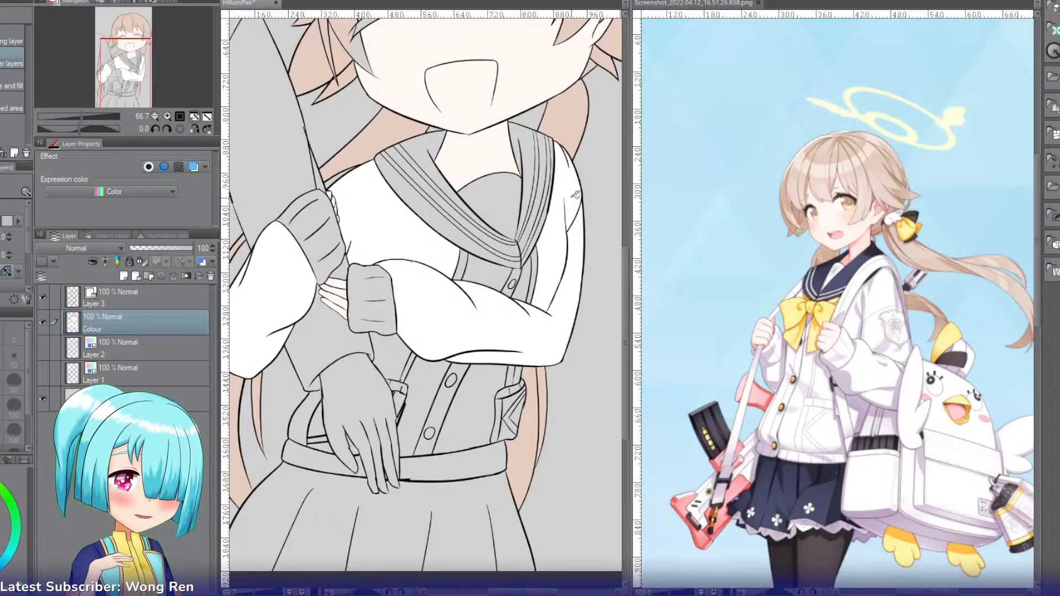
Step: Fill the cardigan's front panels, the button placket area and the small gaps around the gloved hand and pocket with white
{"action": "left_click", "coordinate": [501, 274]}
{"action": "left_click", "coordinate": [527, 273]}
{"action": "left_click", "coordinate": [480, 387]}
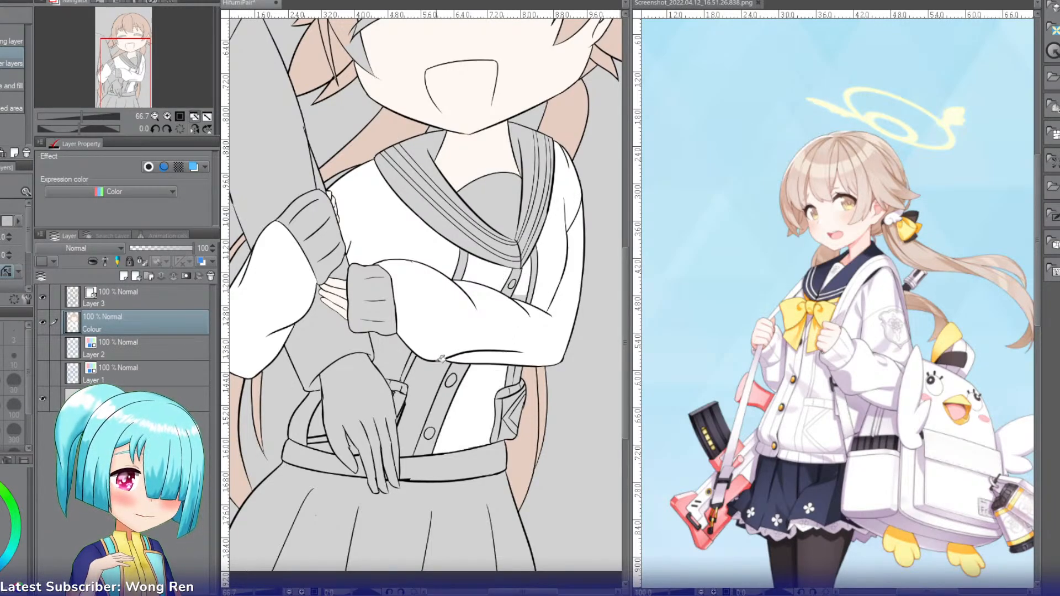
{"action": "left_click", "coordinate": [412, 356]}
{"action": "left_click", "coordinate": [305, 419]}
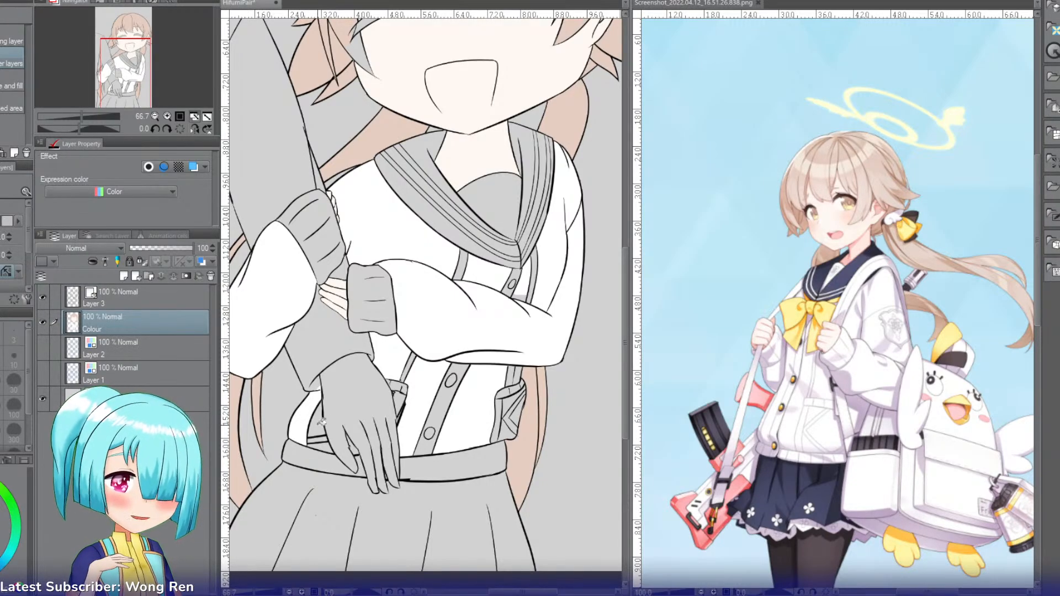
{"action": "left_click", "coordinate": [320, 423]}
{"action": "left_click", "coordinate": [323, 440]}
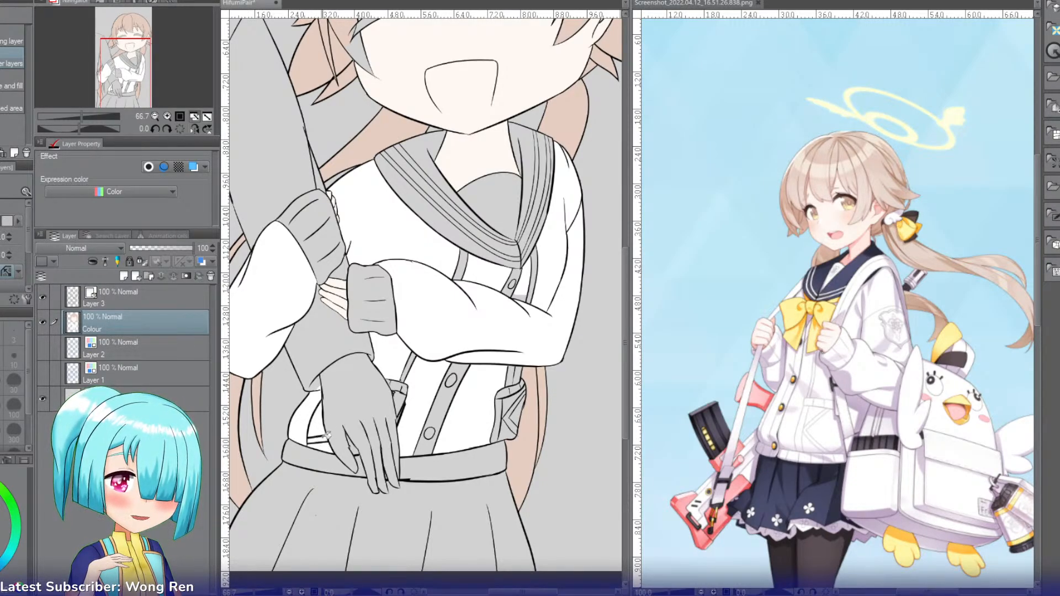
{"action": "left_click", "coordinate": [407, 391]}
{"action": "left_click", "coordinate": [405, 388]}
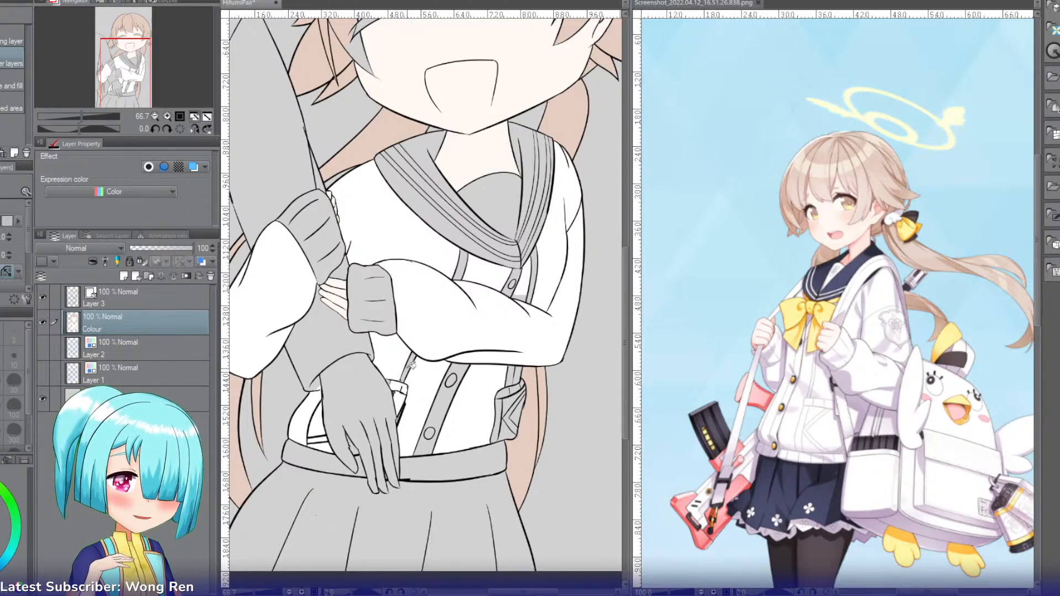
{"action": "left_click", "coordinate": [465, 263]}
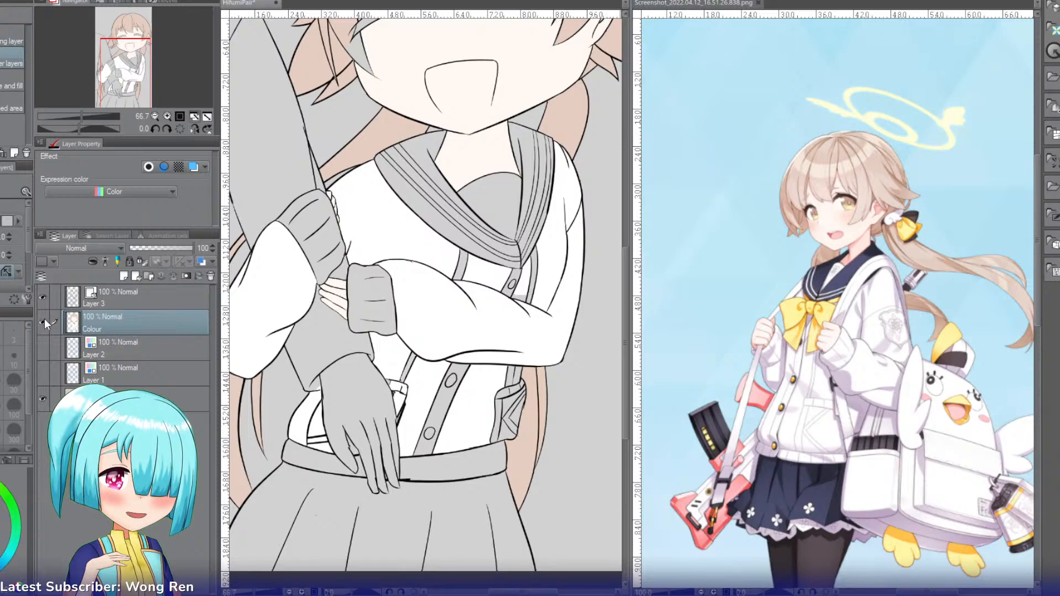
Step: Undo all the white cardigan fills
{"action": "key", "text": "ctrl+z"}
{"action": "key", "text": "ctrl+z"}
{"action": "key", "text": "ctrl+z"}
{"action": "key", "text": "ctrl+z"}
{"action": "key", "text": "ctrl+z"}
{"action": "key", "text": "ctrl+z"}
{"action": "key", "text": "ctrl+z"}
{"action": "key", "text": "ctrl+z"}
{"action": "key", "text": "ctrl+z"}
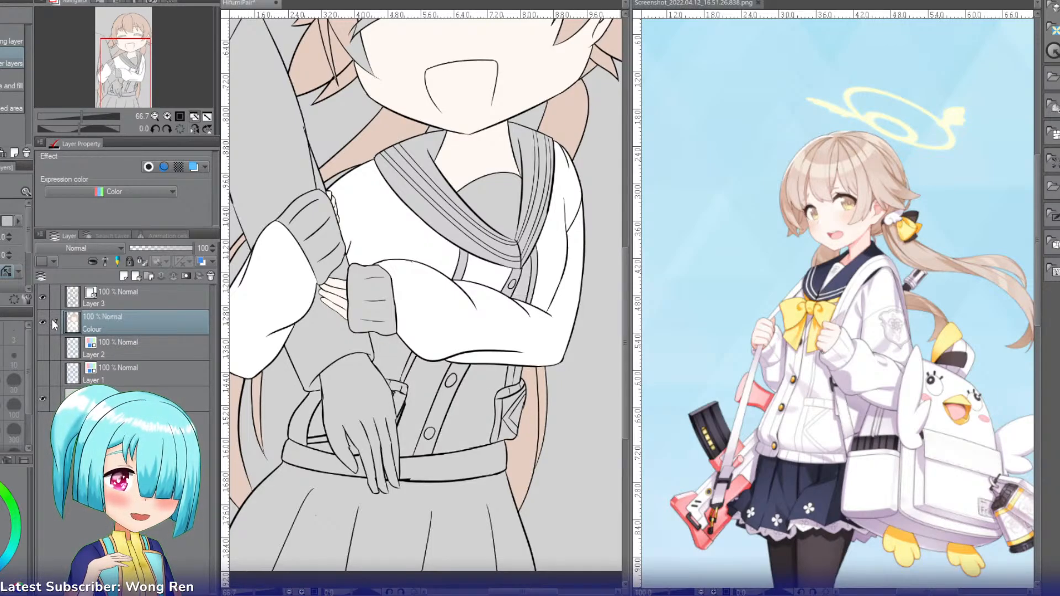
{"action": "key", "text": "ctrl+z"}
{"action": "key", "text": "ctrl+z"}
{"action": "key", "text": "ctrl+z"}
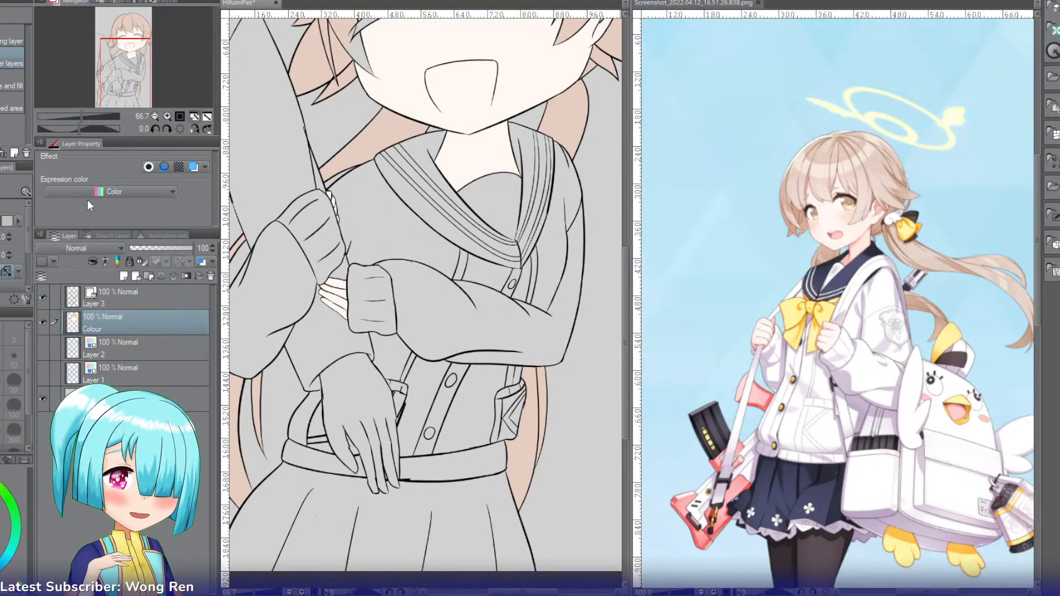
Step: On Layer 3, ink the top and left edges of a bow knot just below the point of the sailor collar
{"action": "left_click_drag", "start_coordinate": [125, 79], "coordinate": [136, 80]}
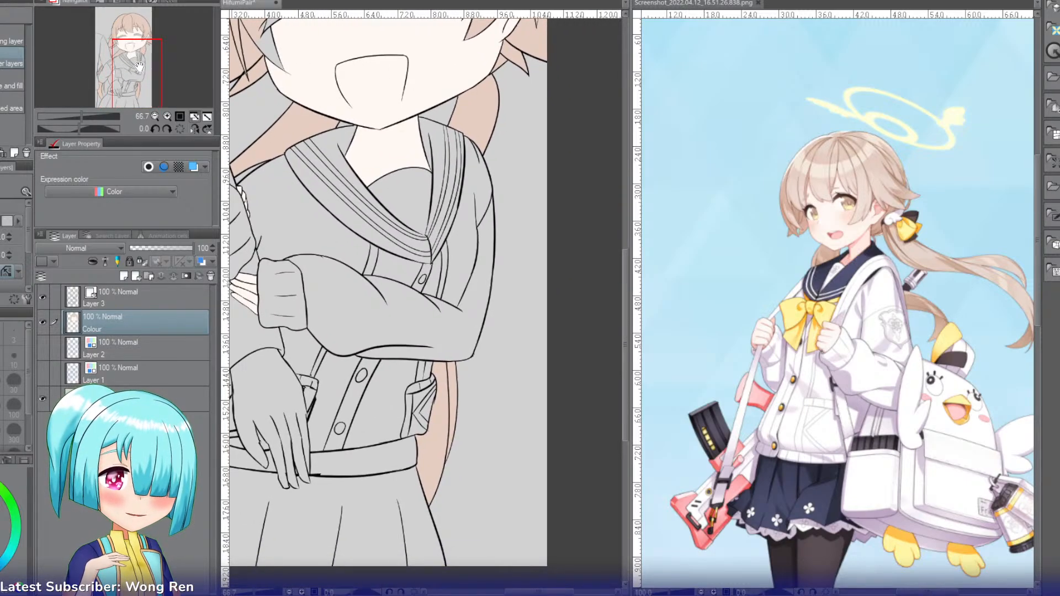
{"action": "left_click", "coordinate": [166, 115]}
{"action": "left_click", "coordinate": [167, 115]}
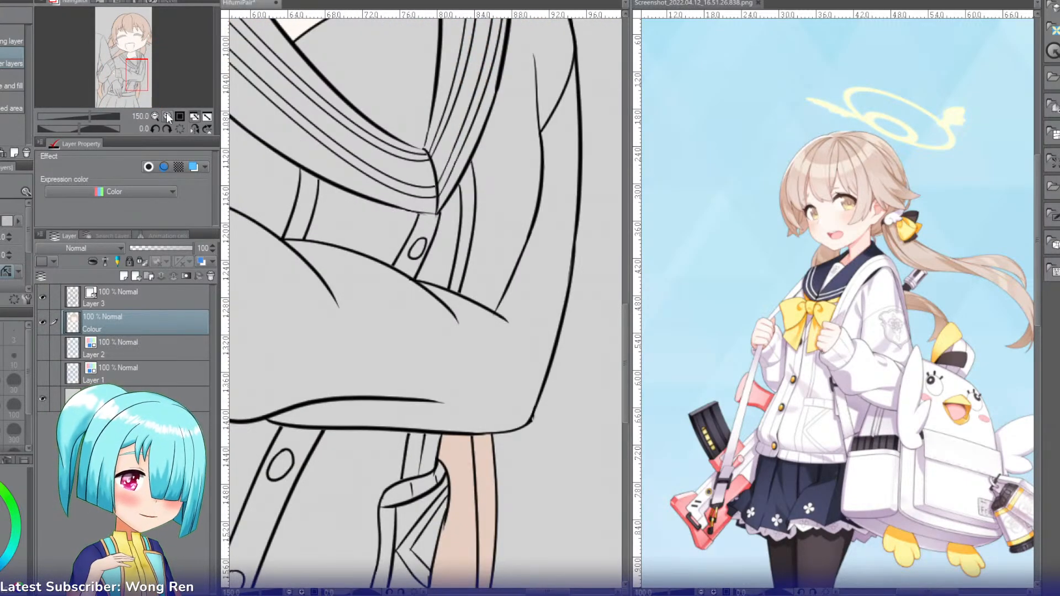
{"action": "left_click", "coordinate": [128, 303]}
{"action": "key", "text": "p"}
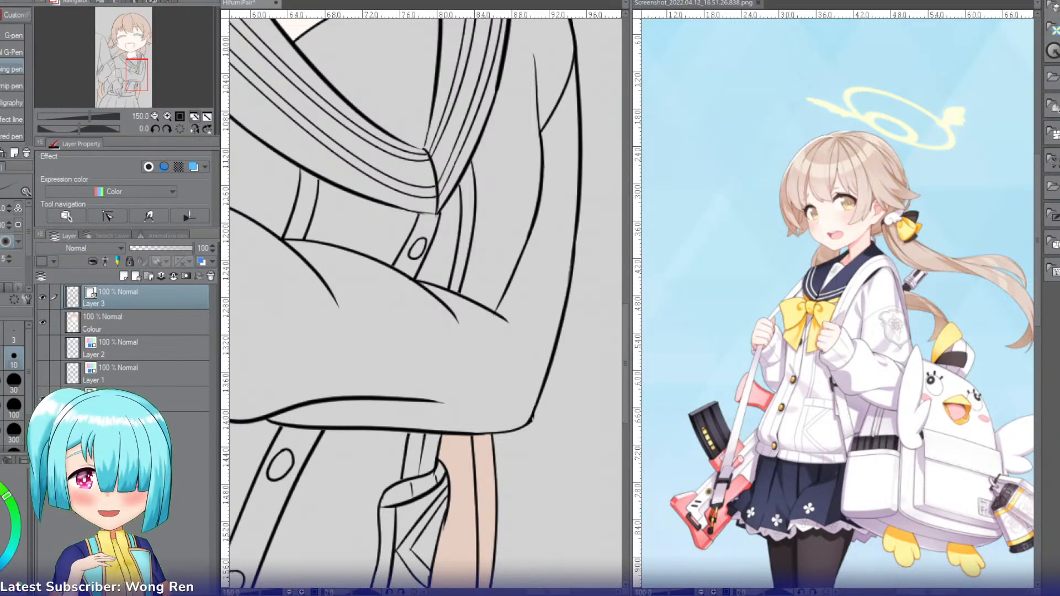
{"action": "left_click", "coordinate": [167, 119]}
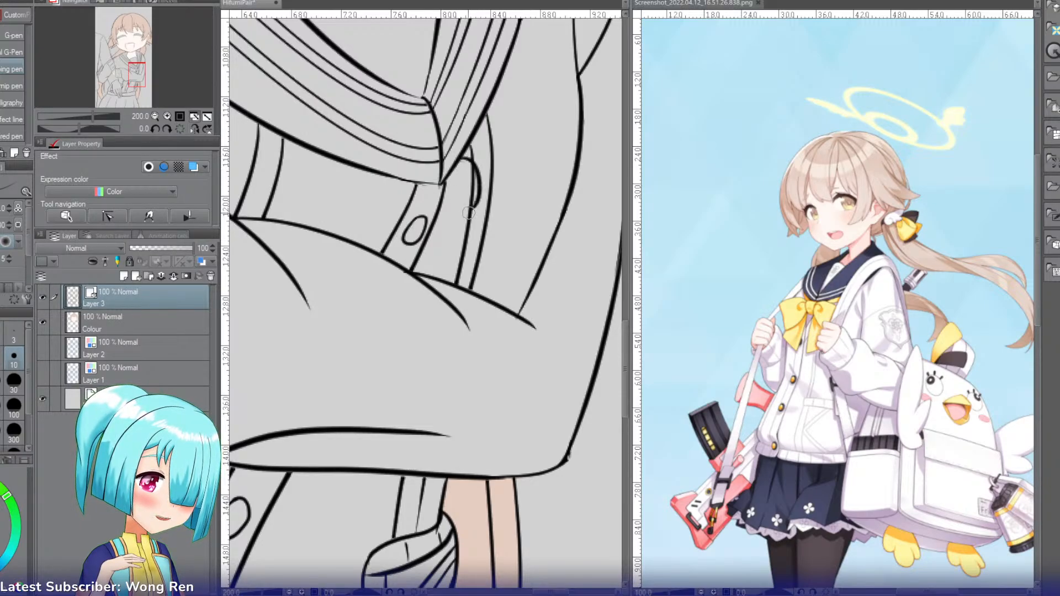
{"action": "left_click_drag", "start_coordinate": [460, 154], "coordinate": [478, 174]}
{"action": "key", "text": "ctrl+z"}
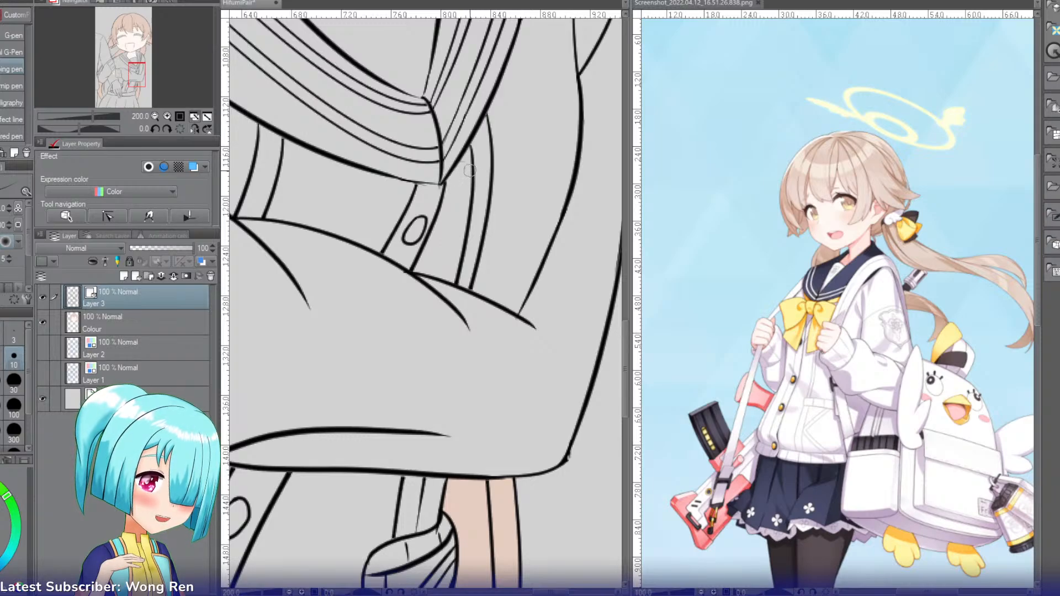
{"action": "left_click_drag", "start_coordinate": [469, 176], "coordinate": [463, 238]}
{"action": "key", "text": "ctrl+z"}
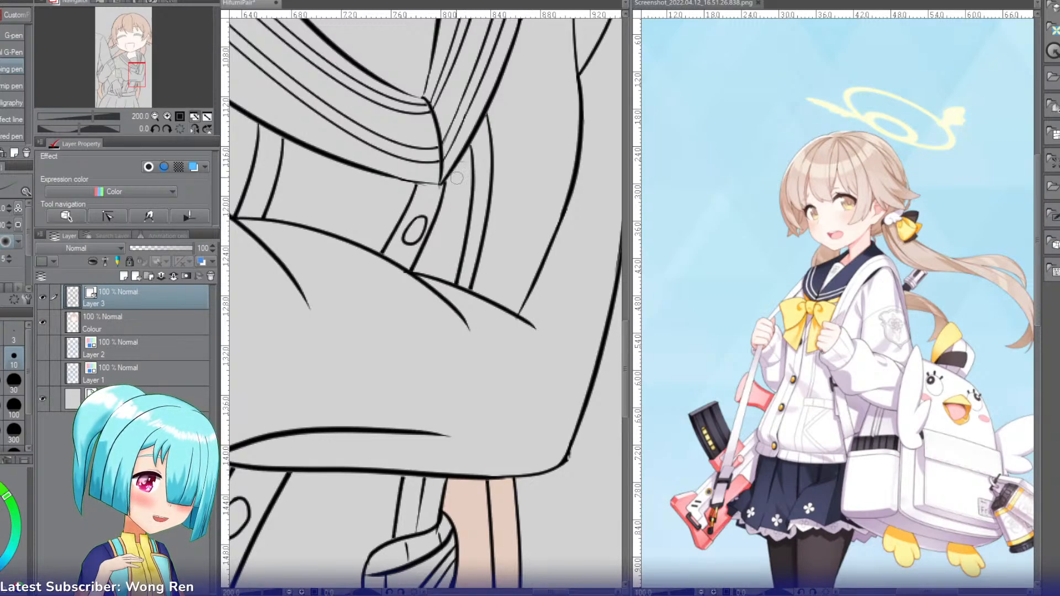
{"action": "left_click_drag", "start_coordinate": [468, 170], "coordinate": [409, 192]}
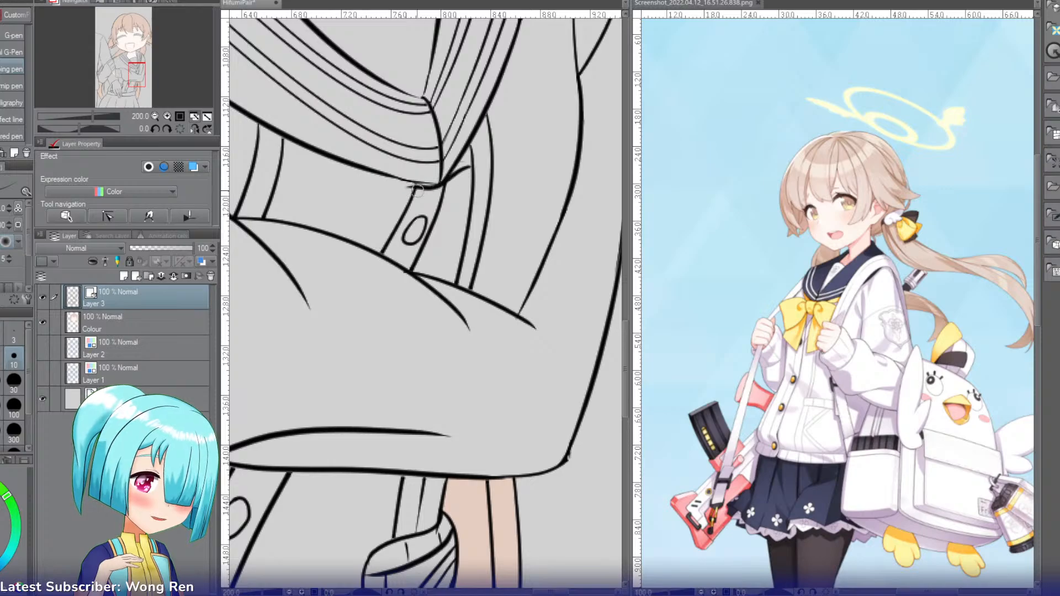
{"action": "key", "text": "ctrl+z"}
{"action": "mouse_move", "coordinate": [468, 171]}
{"action": "left_mouse_down"}
{"action": "mouse_move", "coordinate": [396, 187]}
{"action": "mouse_move", "coordinate": [454, 168]}
{"action": "mouse_move", "coordinate": [392, 185]}
{"action": "mouse_move", "coordinate": [451, 170]}
{"action": "mouse_move", "coordinate": [392, 173]}
{"action": "mouse_move", "coordinate": [403, 175]}
{"action": "mouse_move", "coordinate": [386, 232]}
{"action": "left_mouse_up"}
{"action": "key", "text": "ctrl+z"}
{"action": "key", "text": "ctrl+z"}
{"action": "key", "text": "ctrl+z"}
{"action": "key", "text": "ctrl+z"}
{"action": "left_click_drag", "start_coordinate": [469, 173], "coordinate": [460, 241]}
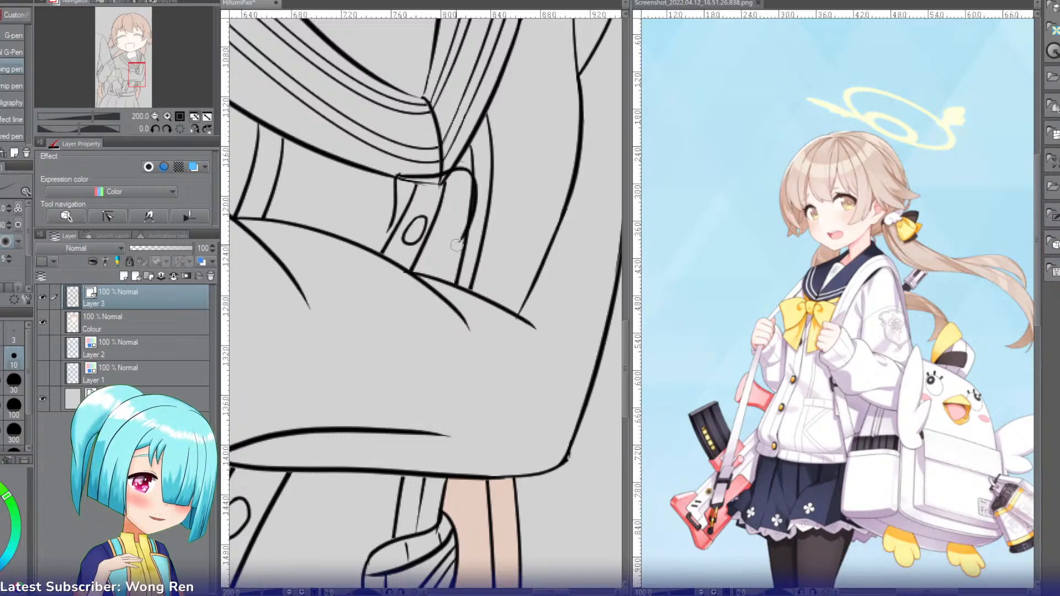
Step: Ink the knot's right and bottom edges, and erase the collar and button lines inside the knot
{"action": "key", "text": "ctrl+z"}
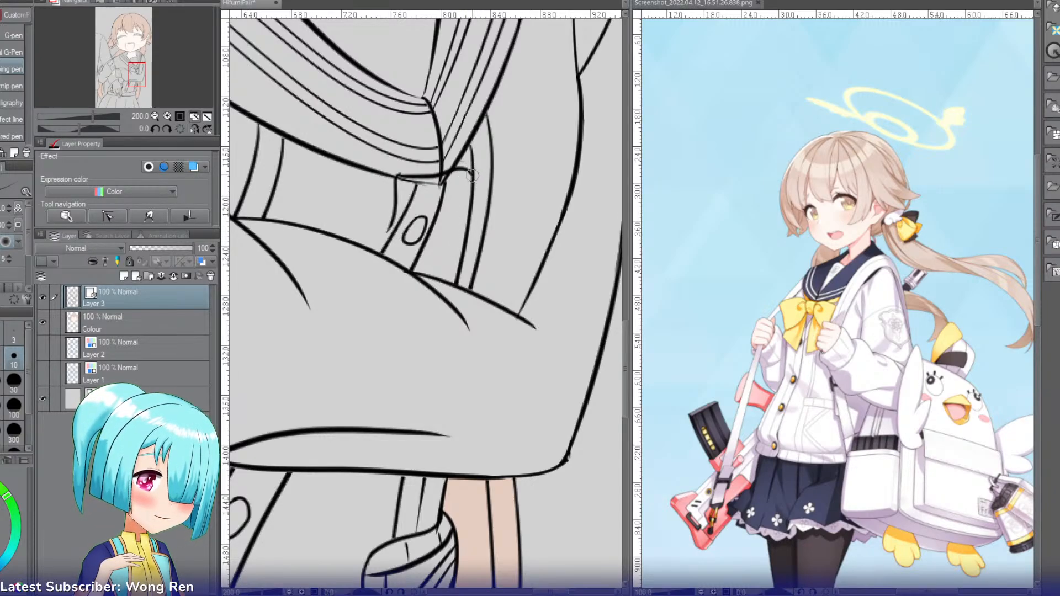
{"action": "left_click_drag", "start_coordinate": [471, 172], "coordinate": [469, 234]}
{"action": "key", "text": "ctrl+z"}
{"action": "mouse_move", "coordinate": [470, 171]}
{"action": "left_mouse_down"}
{"action": "mouse_move", "coordinate": [470, 224]}
{"action": "mouse_move", "coordinate": [472, 210]}
{"action": "mouse_move", "coordinate": [400, 229]}
{"action": "left_mouse_up"}
{"action": "key", "text": "ctrl+z"}
{"action": "mouse_move", "coordinate": [473, 211]}
{"action": "left_mouse_down"}
{"action": "mouse_move", "coordinate": [422, 232]}
{"action": "mouse_move", "coordinate": [390, 231]}
{"action": "left_mouse_up"}
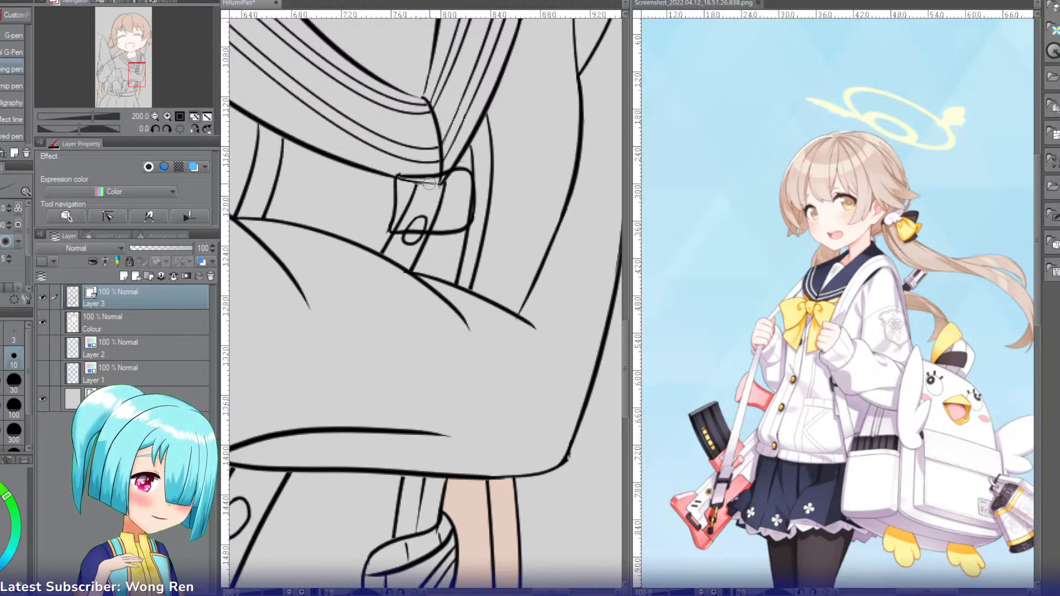
{"action": "key", "text": "e"}
{"action": "mouse_move", "coordinate": [443, 186]}
{"action": "left_mouse_down"}
{"action": "mouse_move", "coordinate": [409, 196]}
{"action": "mouse_move", "coordinate": [438, 216]}
{"action": "mouse_move", "coordinate": [408, 221]}
{"action": "left_mouse_up"}
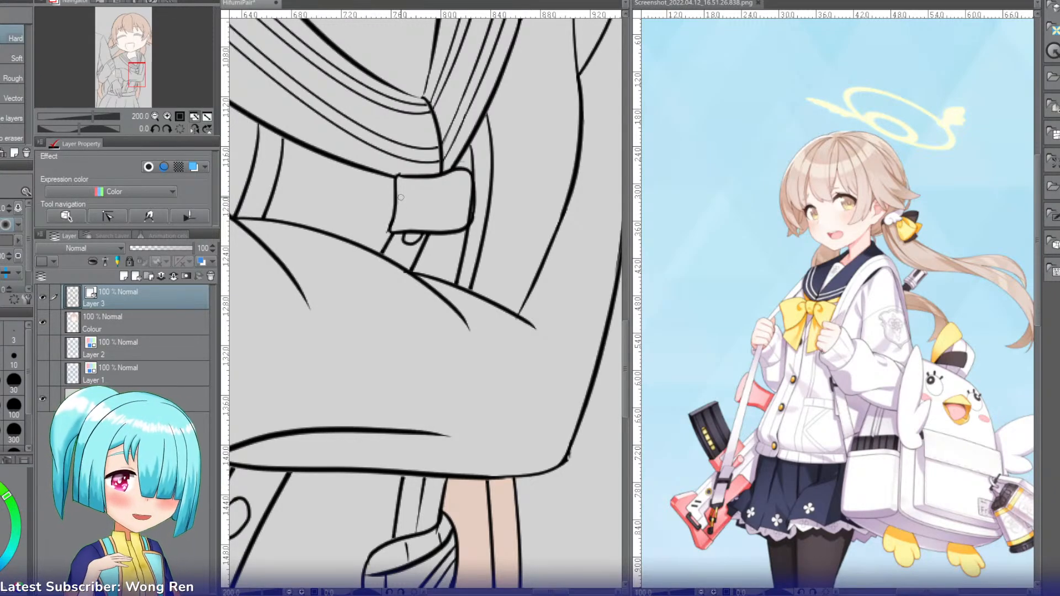
Step: Ink a curved line from the knot's upper right corner up toward the sleeve for the bow's right loop
{"action": "key", "text": "p"}
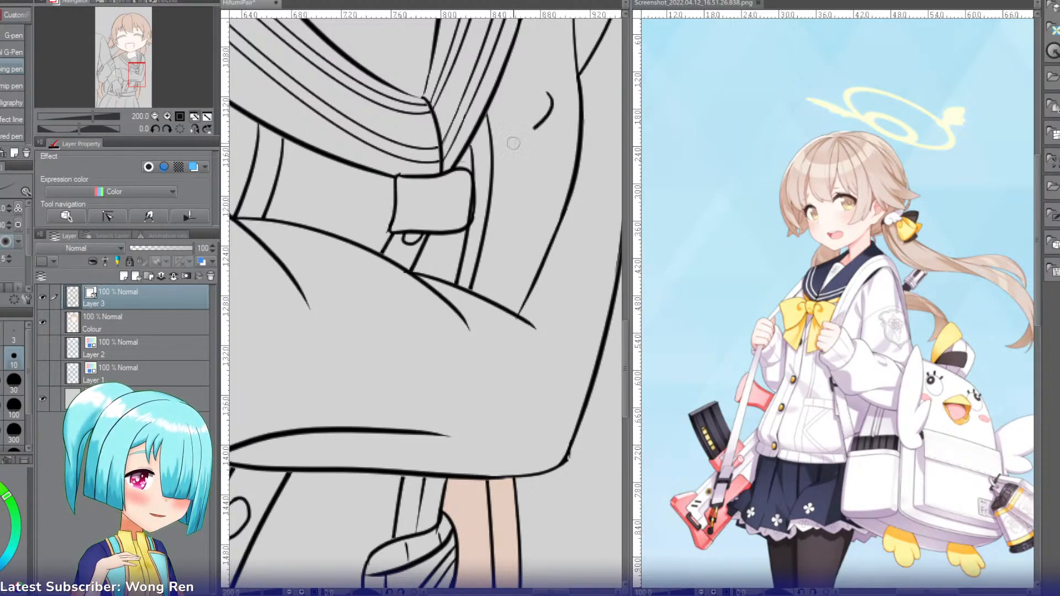
{"action": "left_click_drag", "start_coordinate": [560, 110], "coordinate": [463, 170]}
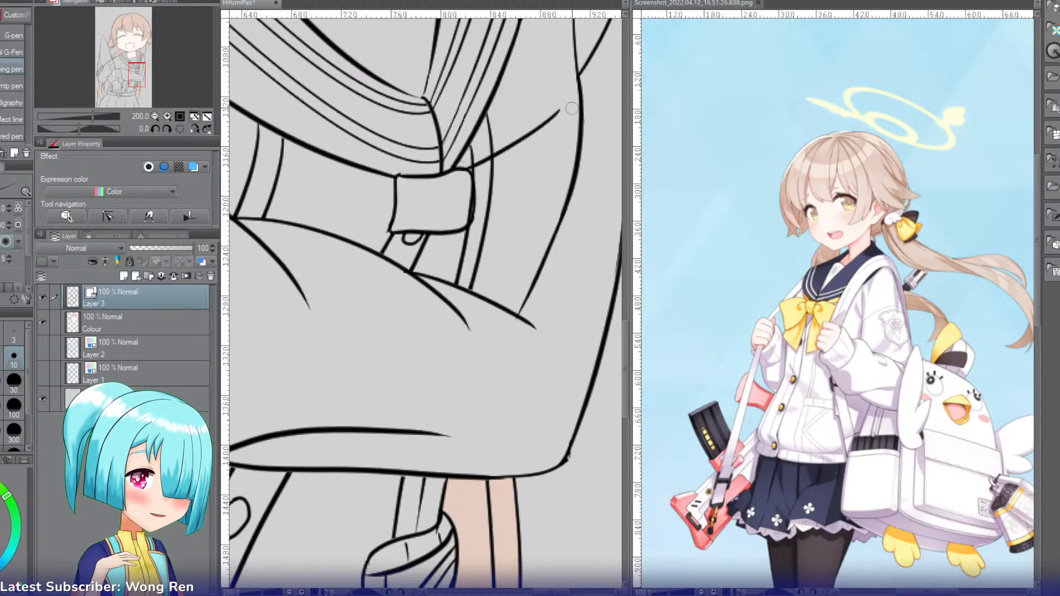
{"action": "key", "text": "ctrl+z"}
{"action": "left_click_drag", "start_coordinate": [562, 96], "coordinate": [463, 169]}
{"action": "key", "text": "ctrl+z"}
Step: Ink the curved outer edge of the bow's right loop alongside the sleeve line
{"action": "key", "text": "ctrl+z"}
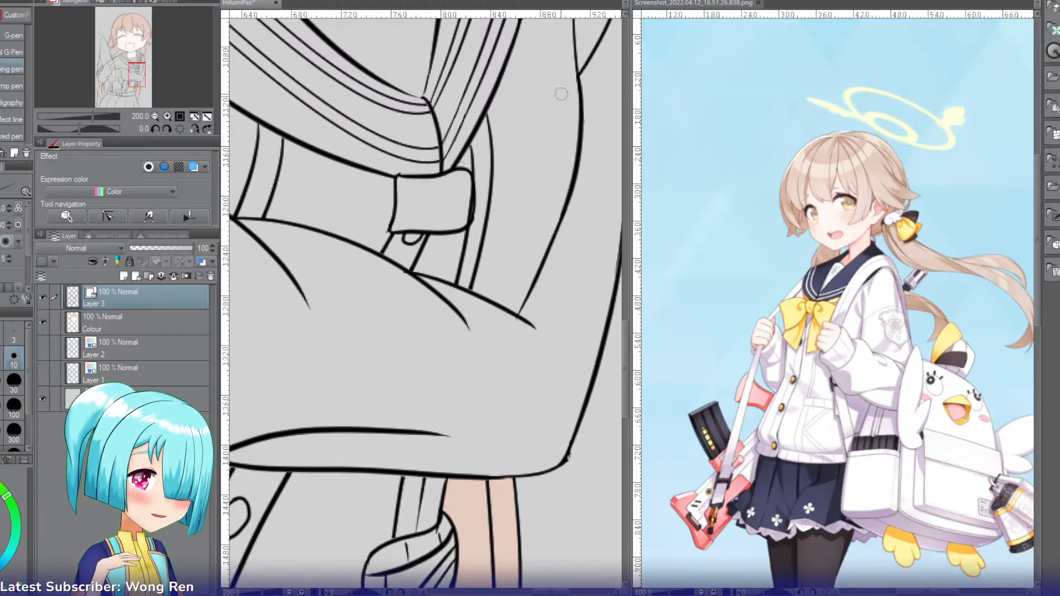
{"action": "left_click_drag", "start_coordinate": [561, 96], "coordinate": [463, 169]}
{"action": "mouse_move", "coordinate": [561, 98]}
{"action": "left_mouse_down"}
{"action": "mouse_move", "coordinate": [544, 203]}
{"action": "mouse_move", "coordinate": [567, 213]}
{"action": "left_mouse_up"}
{"action": "key", "text": "ctrl+z"}
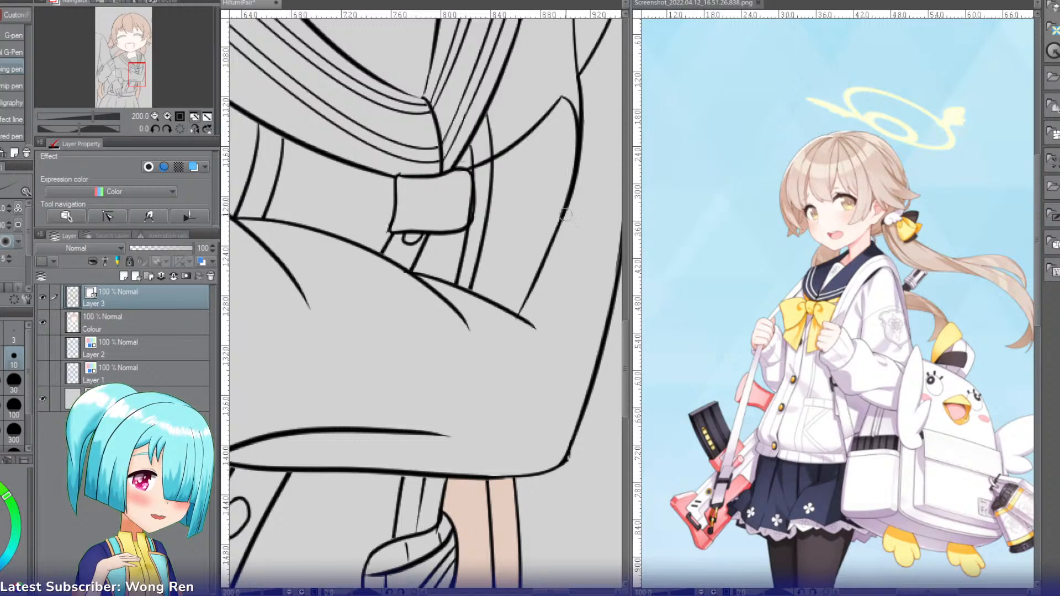
{"action": "key", "text": "ctrl+z"}
{"action": "left_click_drag", "start_coordinate": [562, 97], "coordinate": [560, 198]}
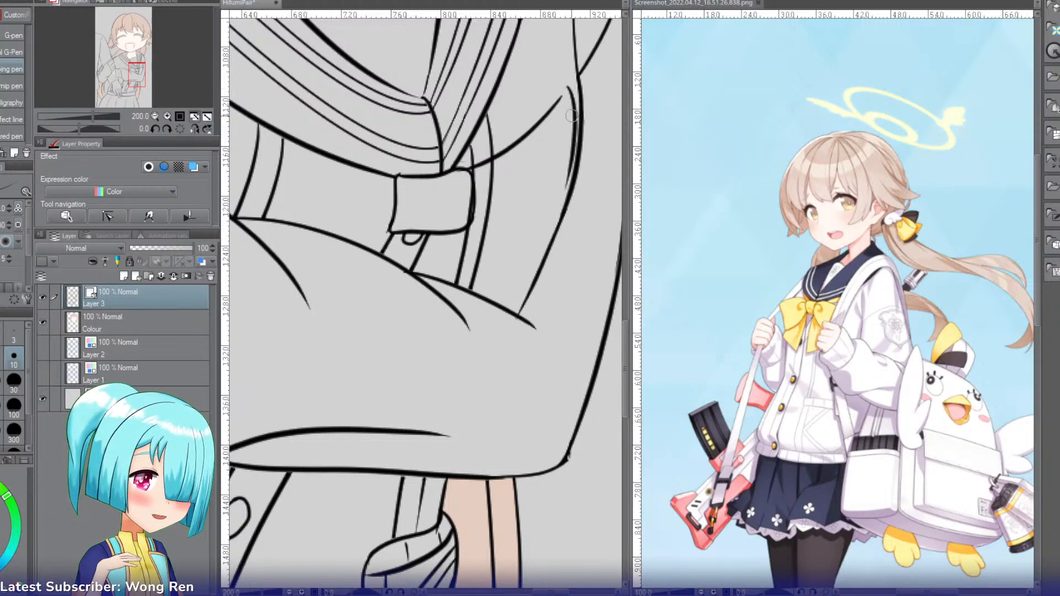
{"action": "key", "text": "ctrl+z"}
Step: Ink a second, higher curve from the right loop's tip back to the knot to form the fold
{"action": "key", "text": "ctrl+z"}
{"action": "left_click_drag", "start_coordinate": [562, 97], "coordinate": [554, 235]}
{"action": "key", "text": "ctrl+z"}
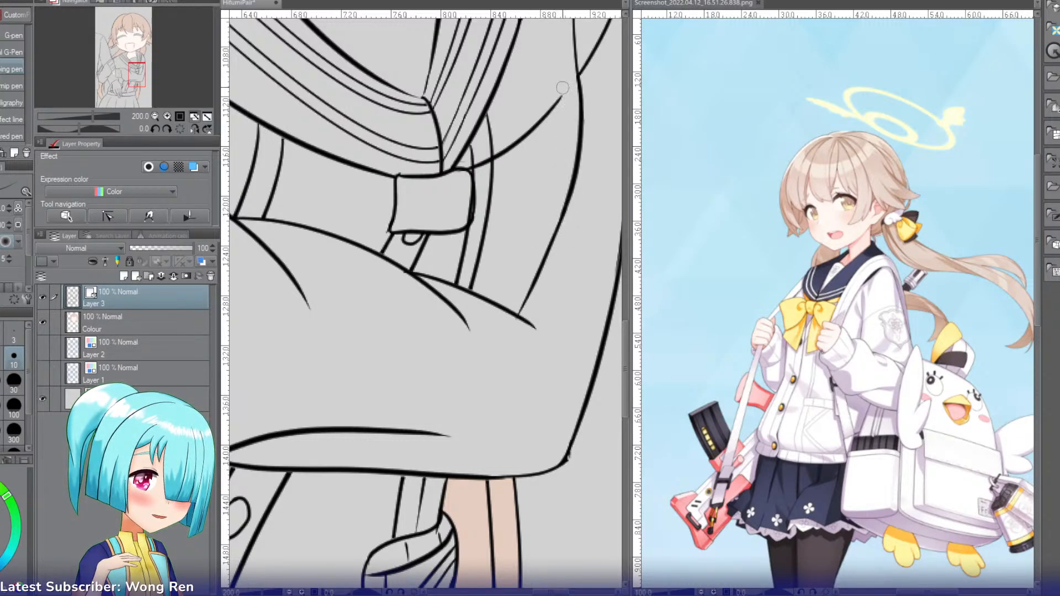
{"action": "left_click_drag", "start_coordinate": [563, 89], "coordinate": [553, 237]}
{"action": "left_click_drag", "start_coordinate": [563, 88], "coordinate": [459, 164]}
{"action": "key", "text": "ctrl+z"}
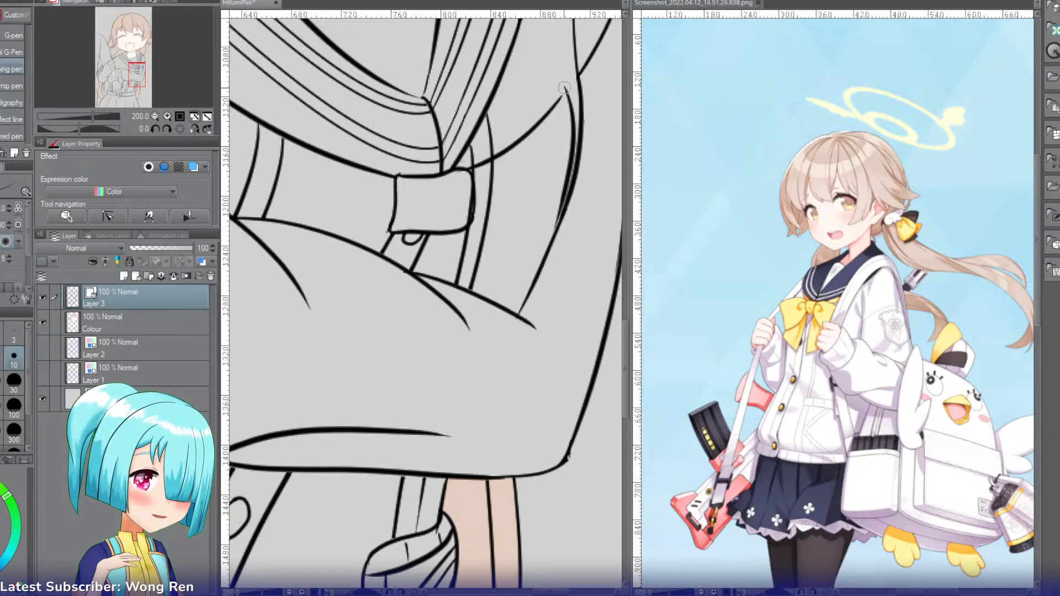
{"action": "left_click_drag", "start_coordinate": [565, 89], "coordinate": [475, 171]}
{"action": "key", "text": "ctrl+z"}
{"action": "left_click_drag", "start_coordinate": [565, 90], "coordinate": [466, 164]}
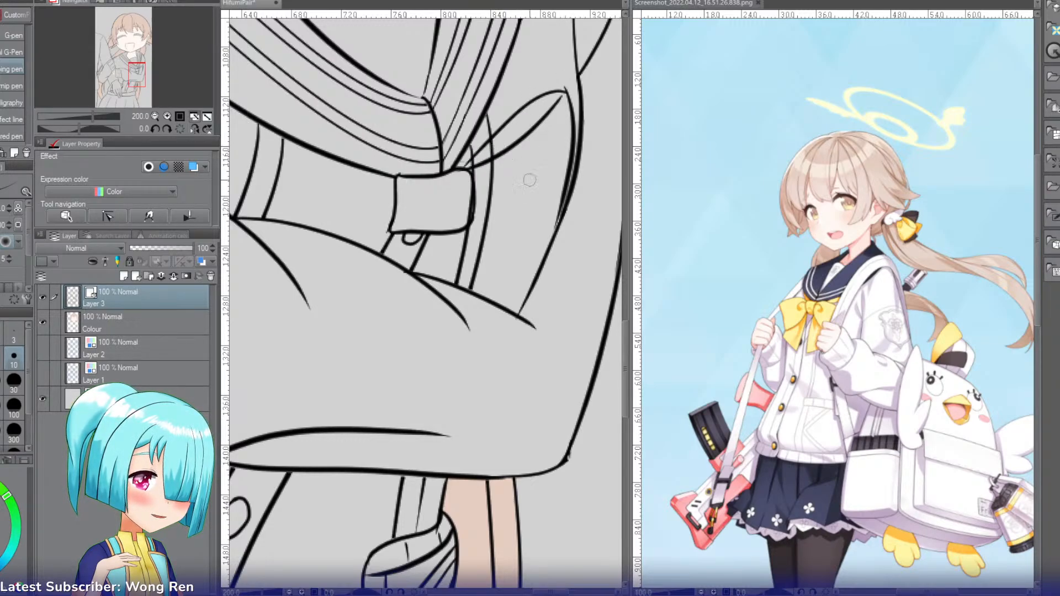
Step: Ink the bottom edge of the bow's right loop and erase the cardigan lines crossing inside the loop
{"action": "mouse_move", "coordinate": [556, 226]}
{"action": "left_mouse_down"}
{"action": "mouse_move", "coordinate": [468, 229]}
{"action": "mouse_move", "coordinate": [472, 200]}
{"action": "mouse_move", "coordinate": [503, 203]}
{"action": "left_mouse_up"}
{"action": "key", "text": "e"}
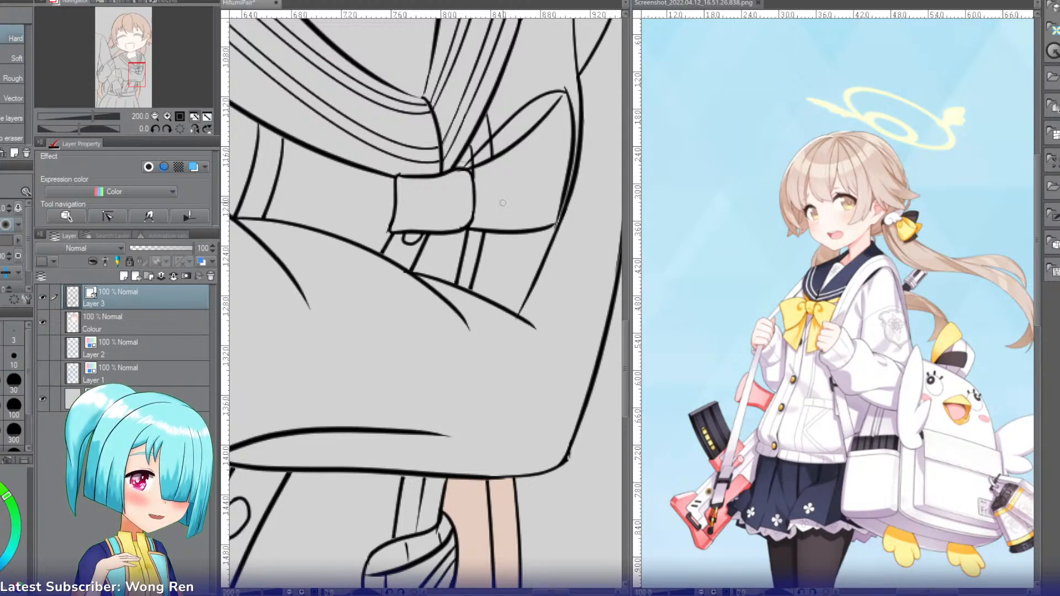
{"action": "left_click_drag", "start_coordinate": [471, 163], "coordinate": [481, 157]}
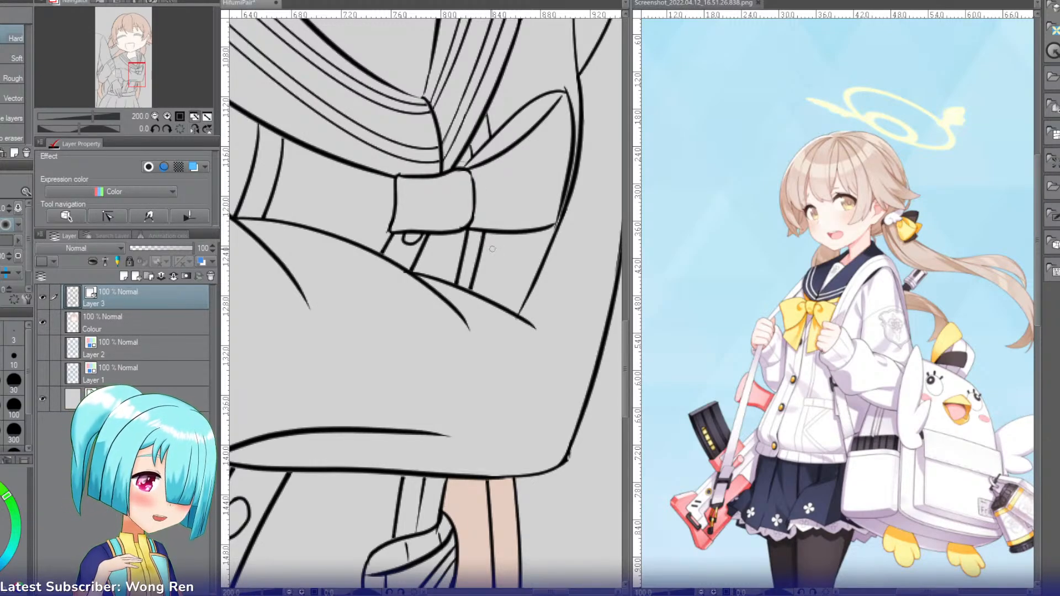
Step: Ink a curved fold line running from the knot's upper left corner out into the bow's left loop
{"action": "key", "text": "p"}
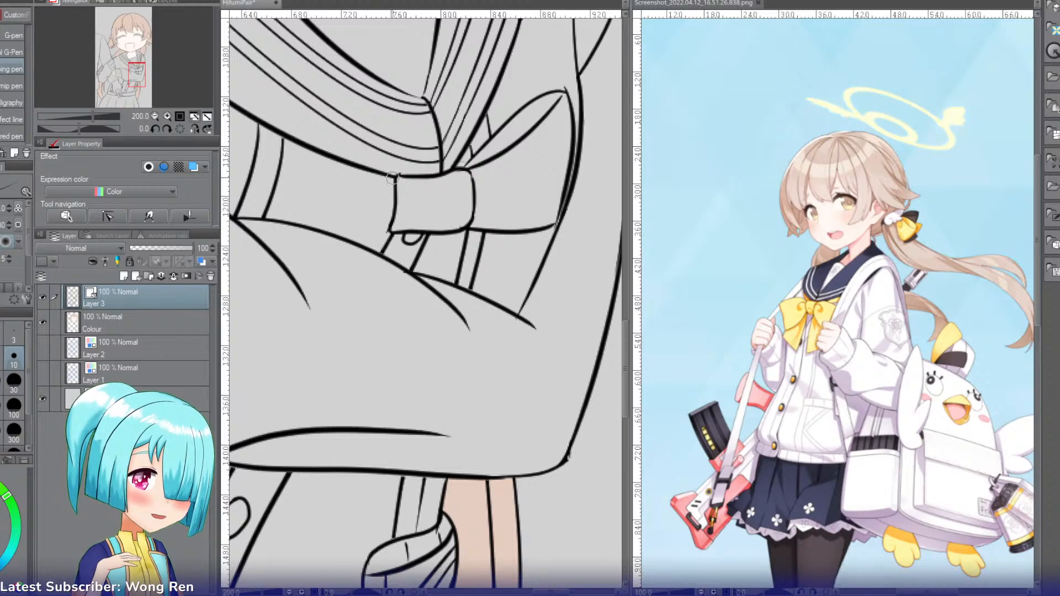
{"action": "mouse_move", "coordinate": [393, 177]}
{"action": "left_mouse_down"}
{"action": "mouse_move", "coordinate": [323, 158]}
{"action": "mouse_move", "coordinate": [394, 177]}
{"action": "mouse_move", "coordinate": [298, 169]}
{"action": "mouse_move", "coordinate": [399, 180]}
{"action": "left_mouse_up"}
{"action": "key", "text": "ctrl+z"}
{"action": "key", "text": "ctrl+z"}
Step: Ink the outer and upper edges of the bow's left loop and erase the overlapping lines beside the knot
{"action": "key", "text": "ctrl+z"}
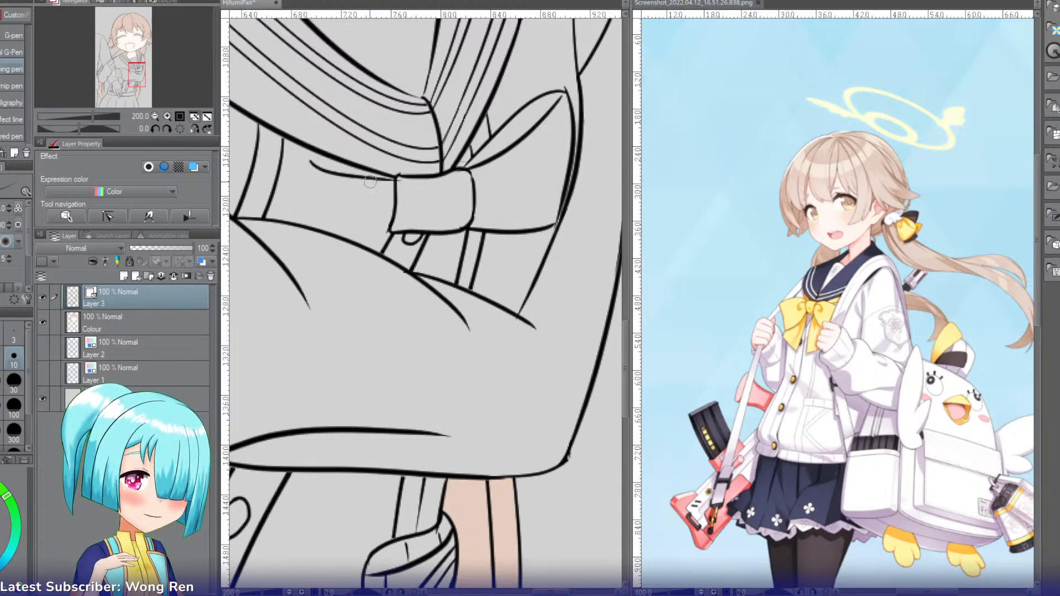
{"action": "left_click_drag", "start_coordinate": [304, 155], "coordinate": [302, 224]}
{"action": "key", "text": "ctrl+z"}
{"action": "left_click_drag", "start_coordinate": [303, 152], "coordinate": [302, 223]}
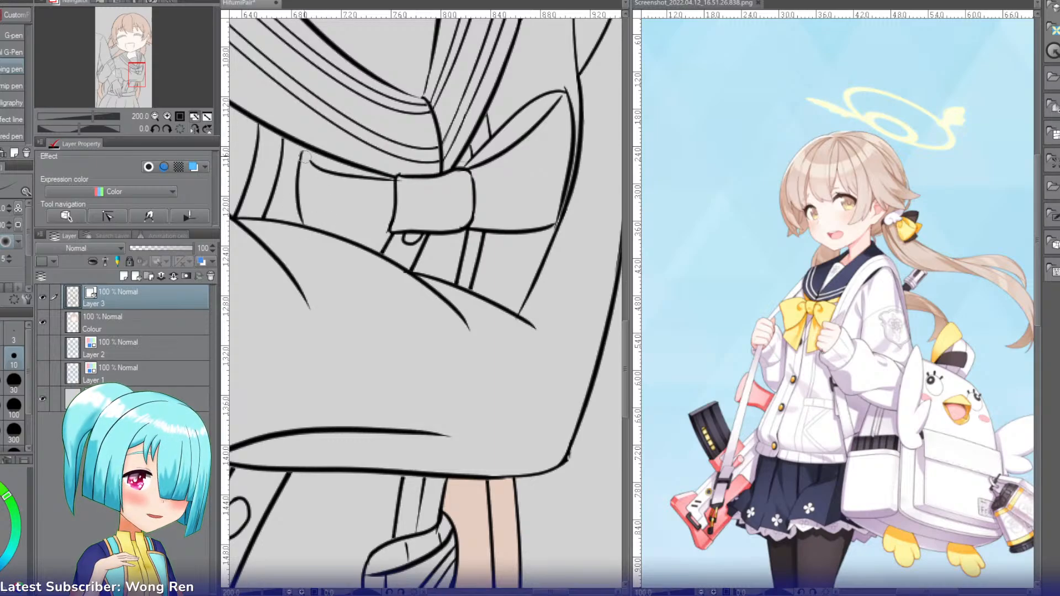
{"action": "left_click_drag", "start_coordinate": [313, 148], "coordinate": [393, 175]}
{"action": "key", "text": "ctrl+z"}
{"action": "left_click_drag", "start_coordinate": [300, 149], "coordinate": [399, 177]}
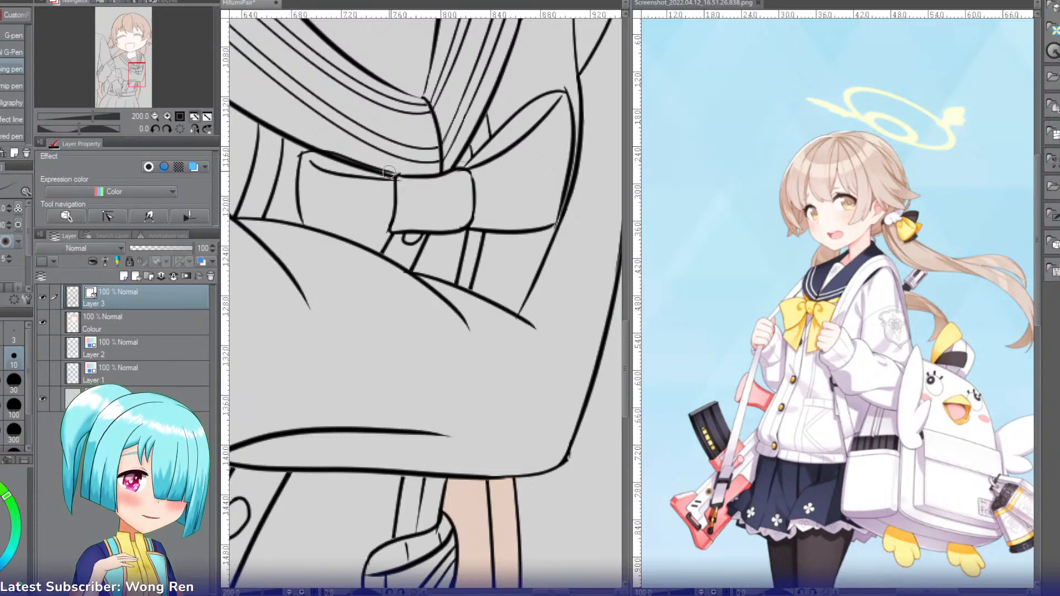
{"action": "key", "text": "e"}
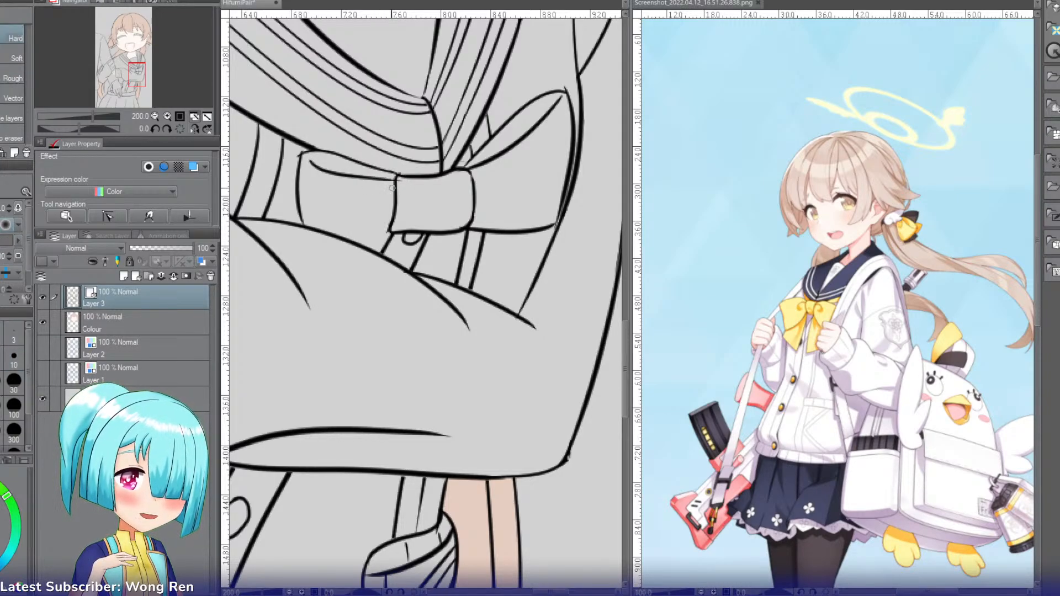
Step: Ink the bottom edge of the bow's left loop from the knot's lower left corner to the crossed sleeve and tidy it
{"action": "key", "text": "p"}
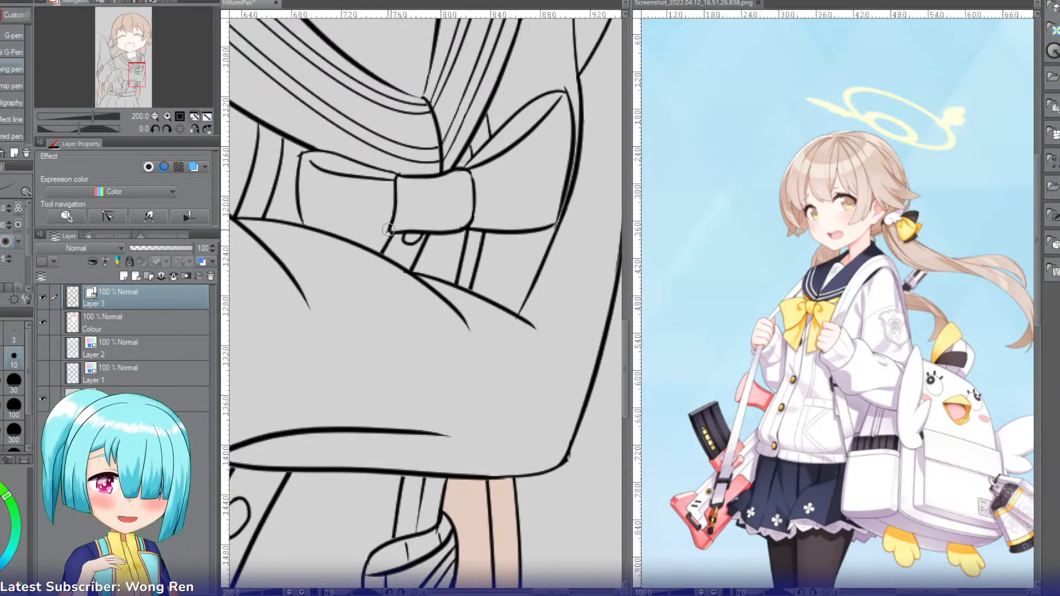
{"action": "left_click_drag", "start_coordinate": [390, 228], "coordinate": [321, 233]}
{"action": "key", "text": "ctrl+z"}
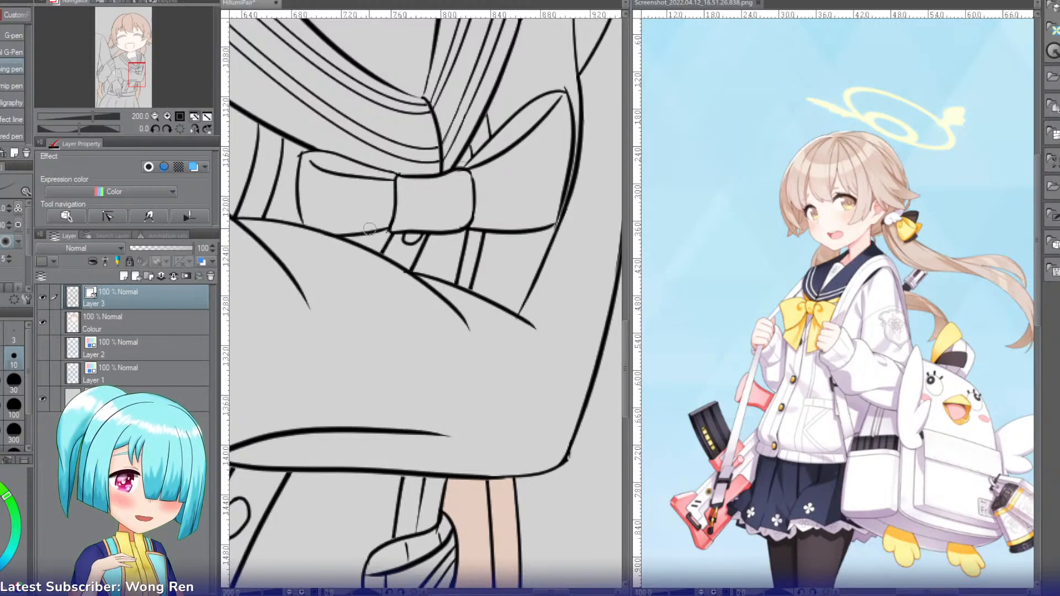
{"action": "key", "text": "e"}
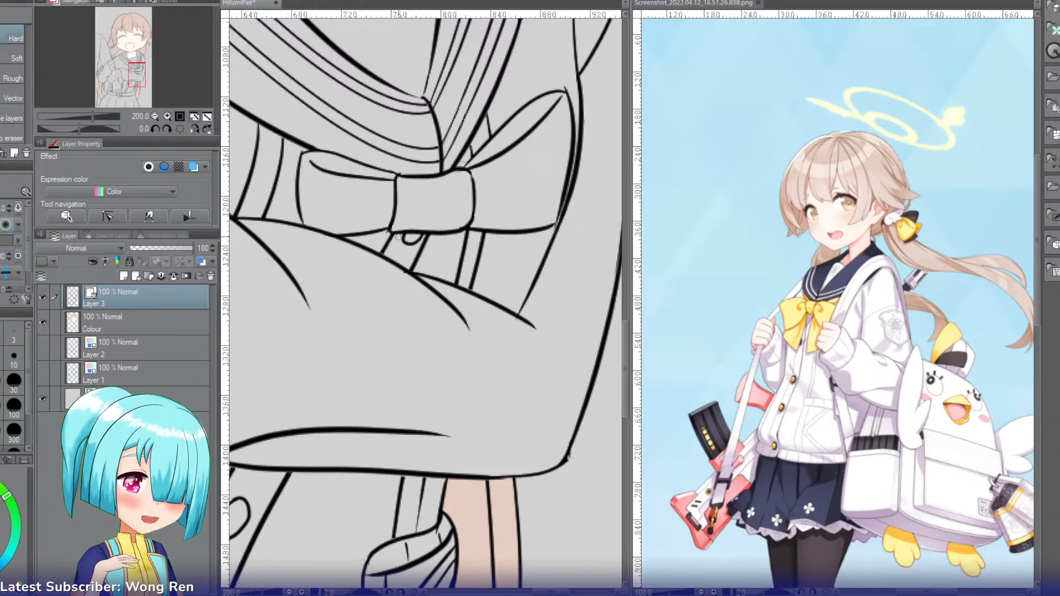
Step: Erase the slanted clothing line under the knot's left corner and ink a short replacement under the left loop, trimmed between loop and sleeve
{"action": "key", "text": "p"}
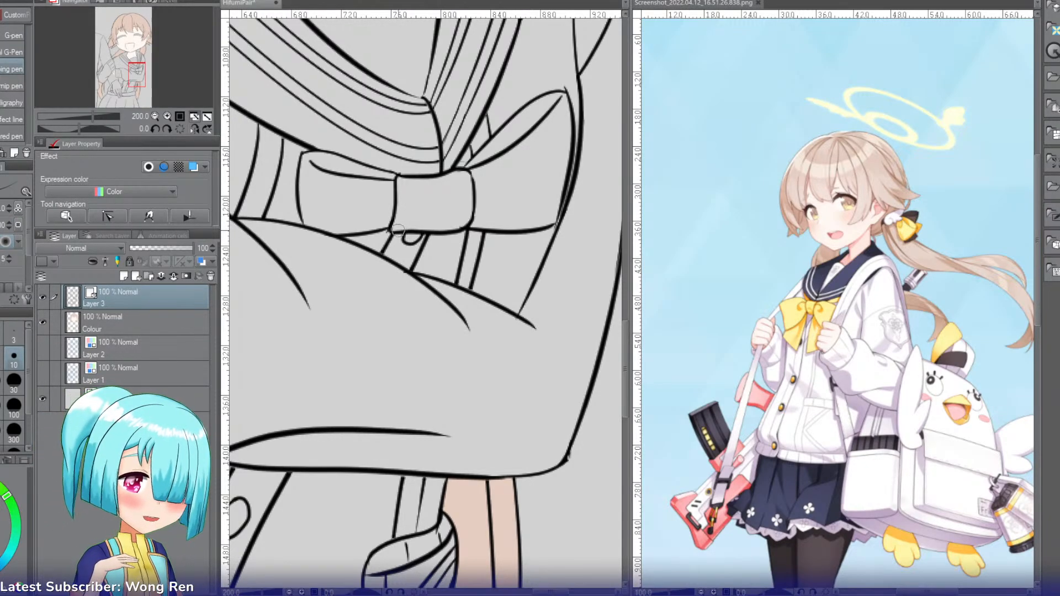
{"action": "key", "text": "e"}
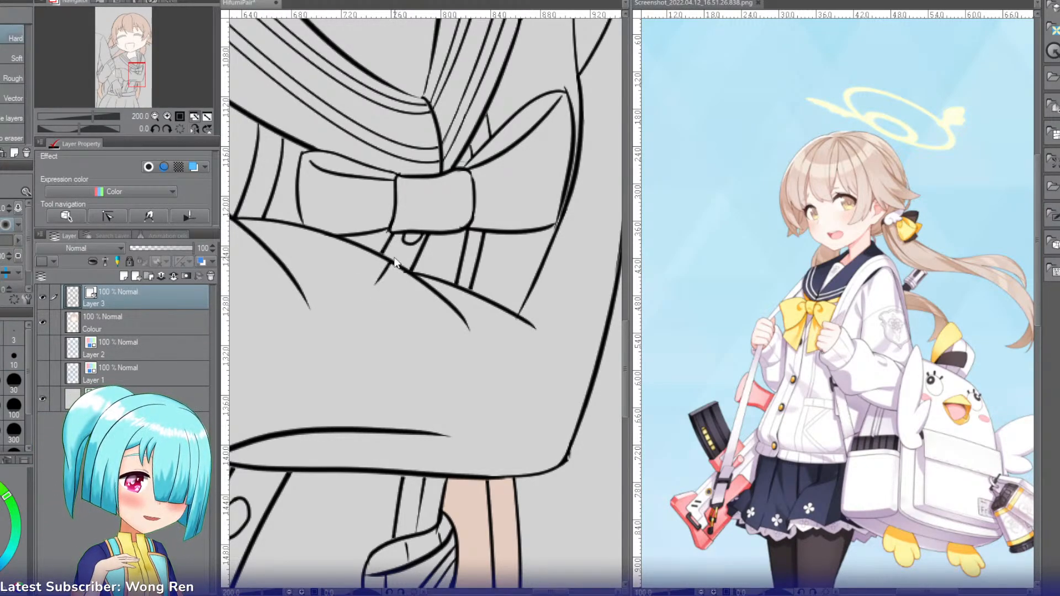
{"action": "left_click_drag", "start_coordinate": [390, 243], "coordinate": [426, 238]}
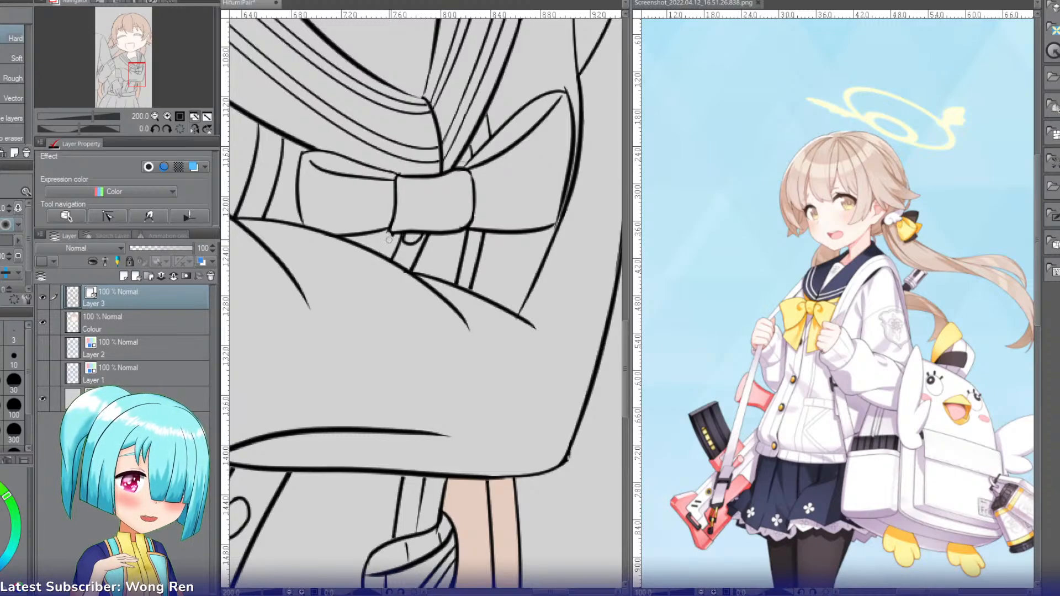
{"action": "key", "text": "p"}
{"action": "left_click_drag", "start_coordinate": [363, 218], "coordinate": [347, 263]}
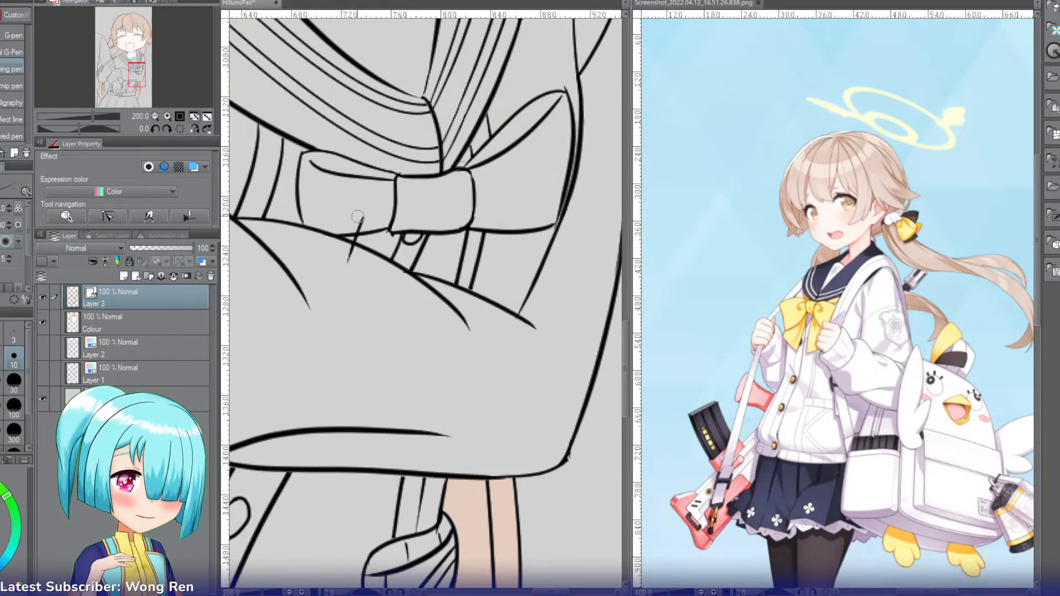
{"action": "key", "text": "e"}
{"action": "left_click_drag", "start_coordinate": [357, 217], "coordinate": [349, 260]}
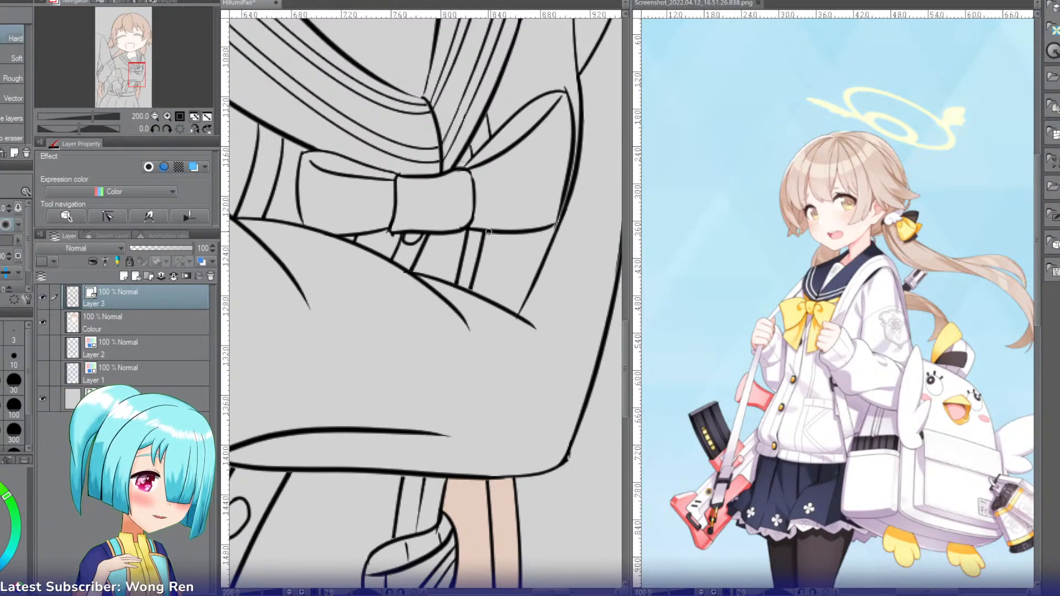
Step: Ink two slanted lines from beneath the bow's right side down to the sleeve, erasing the old parallel lines and the overshooting ends
{"action": "key", "text": "p"}
{"action": "left_click_drag", "start_coordinate": [497, 199], "coordinate": [522, 303]}
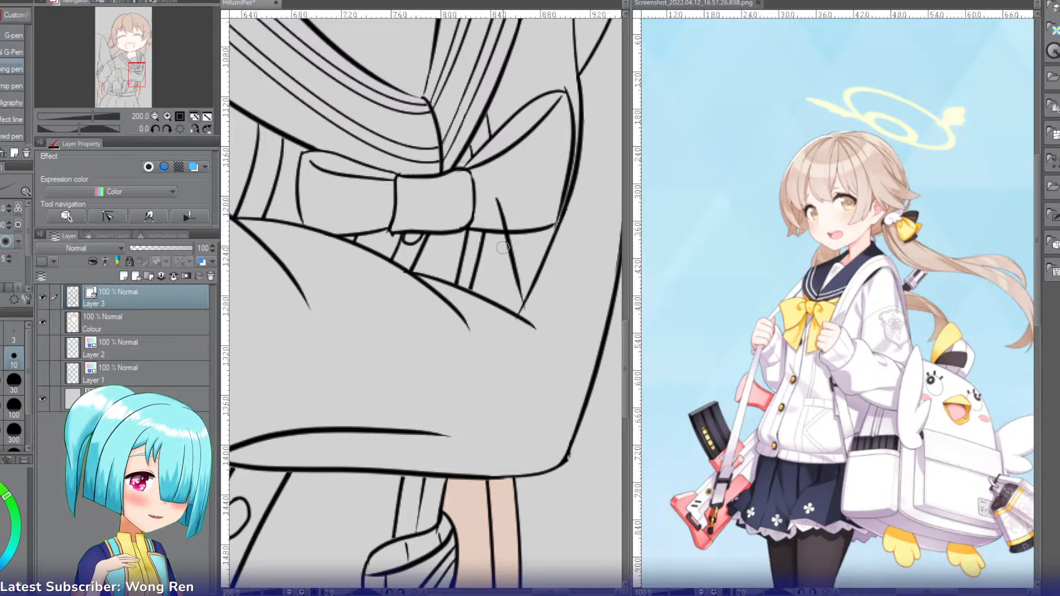
{"action": "left_click_drag", "start_coordinate": [456, 210], "coordinate": [475, 316]}
{"action": "key", "text": "e"}
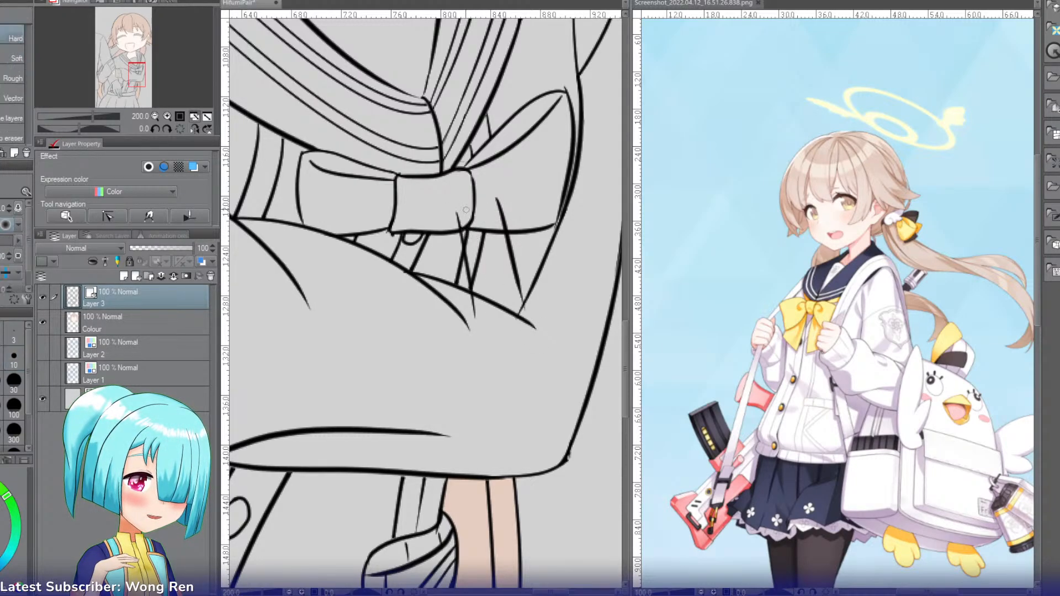
{"action": "mouse_move", "coordinate": [474, 253]}
{"action": "left_mouse_down"}
{"action": "mouse_move", "coordinate": [485, 258]}
{"action": "mouse_move", "coordinate": [492, 231]}
{"action": "left_mouse_up"}
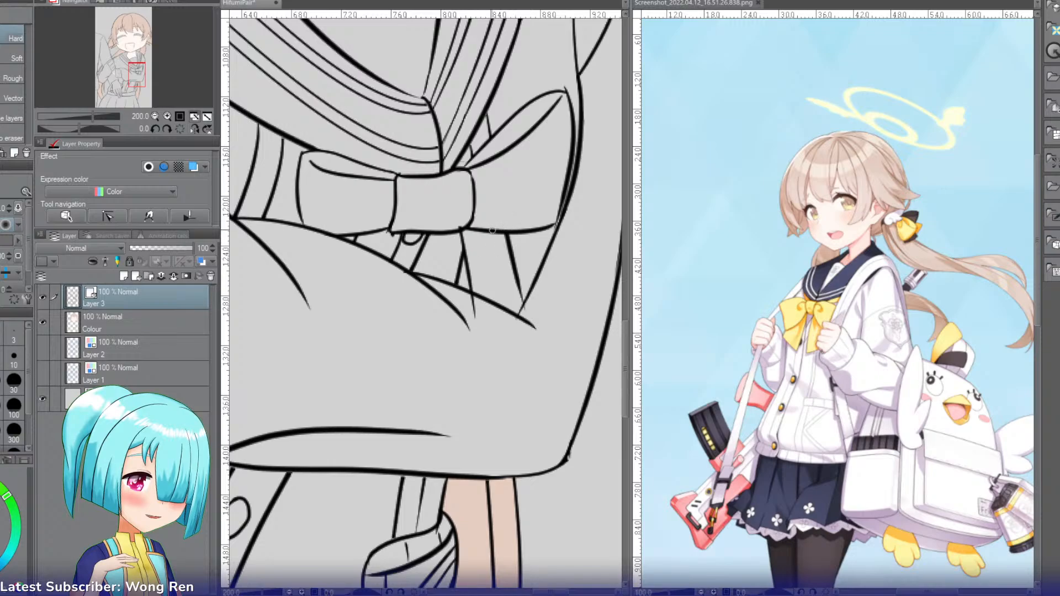
{"action": "left_click_drag", "start_coordinate": [468, 306], "coordinate": [489, 324]}
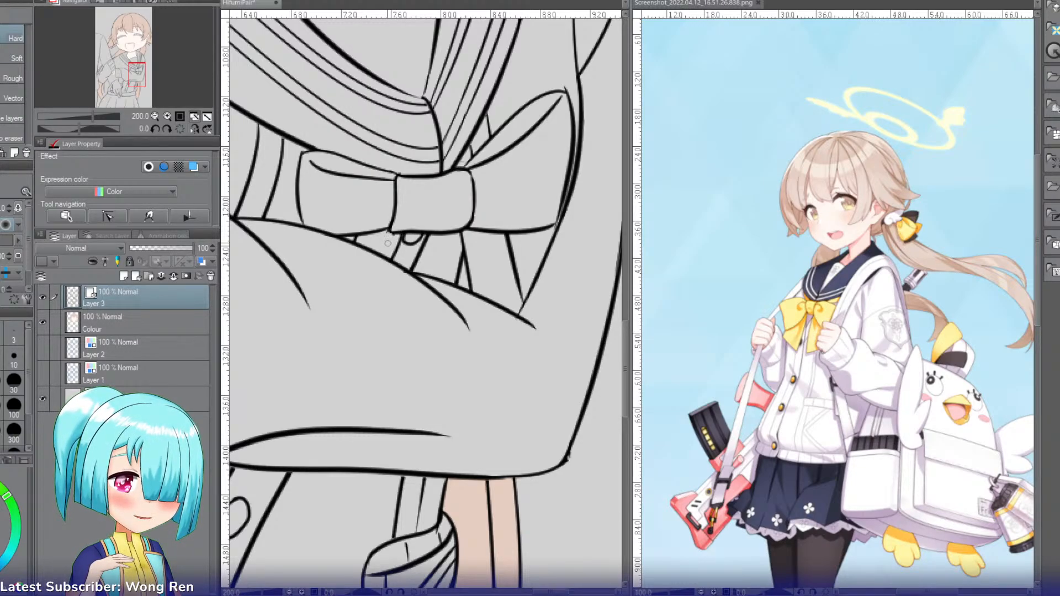
Step: On the Colour layer, fill the clothing beside the right collar edge and the gaps beneath the bow with white
{"action": "left_click", "coordinate": [155, 117]}
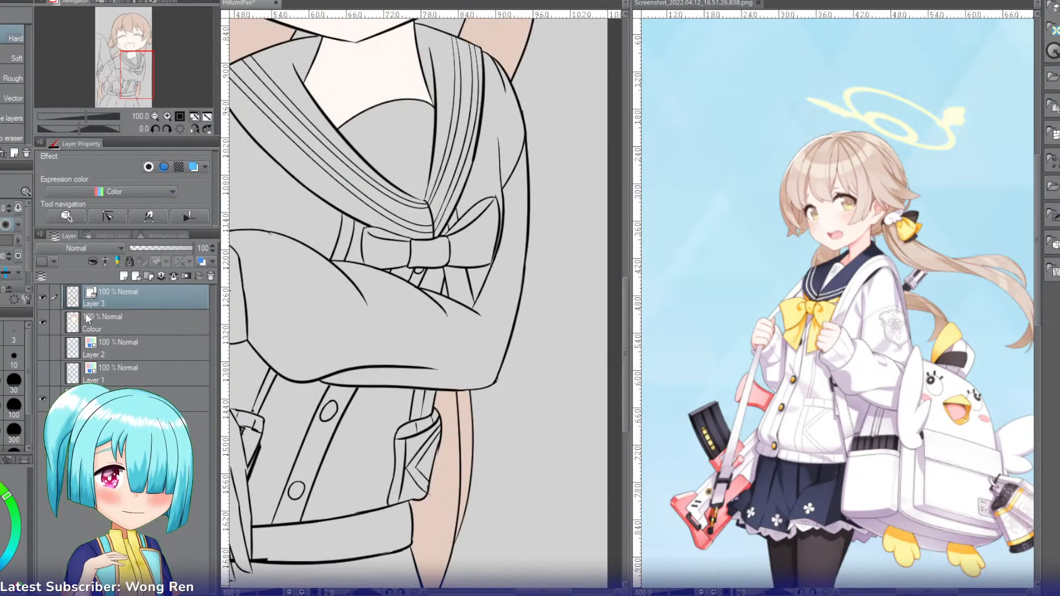
{"action": "left_click", "coordinate": [108, 320]}
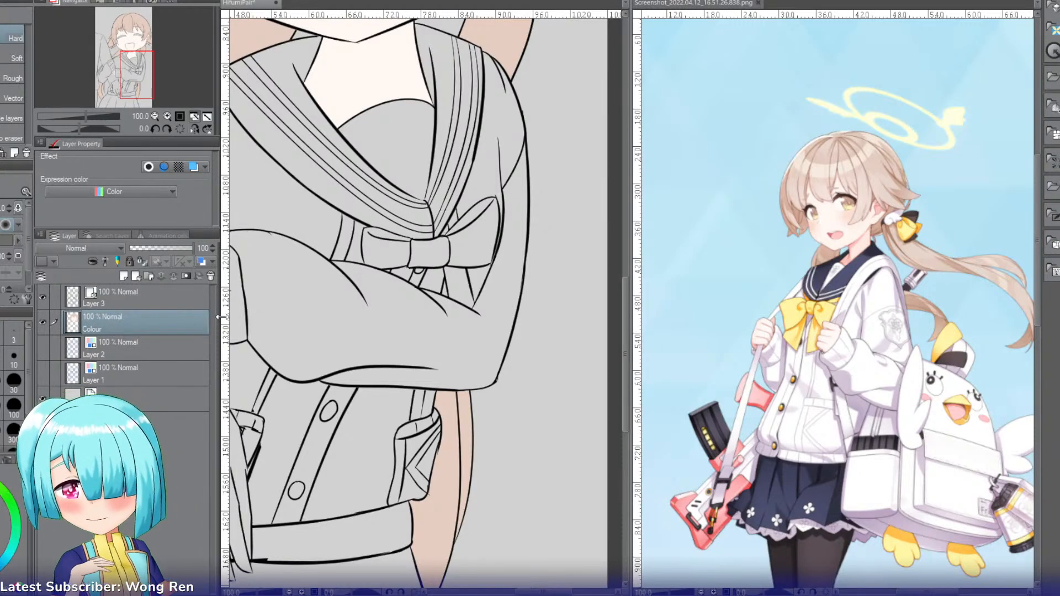
{"action": "key", "text": "g"}
{"action": "left_click", "coordinate": [489, 160]}
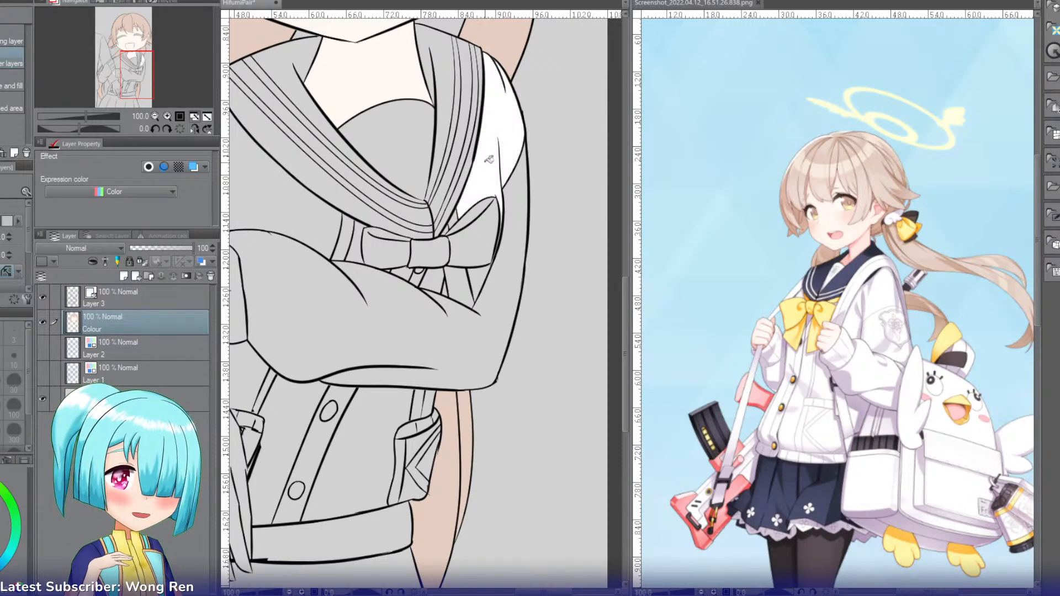
{"action": "left_click", "coordinate": [479, 276]}
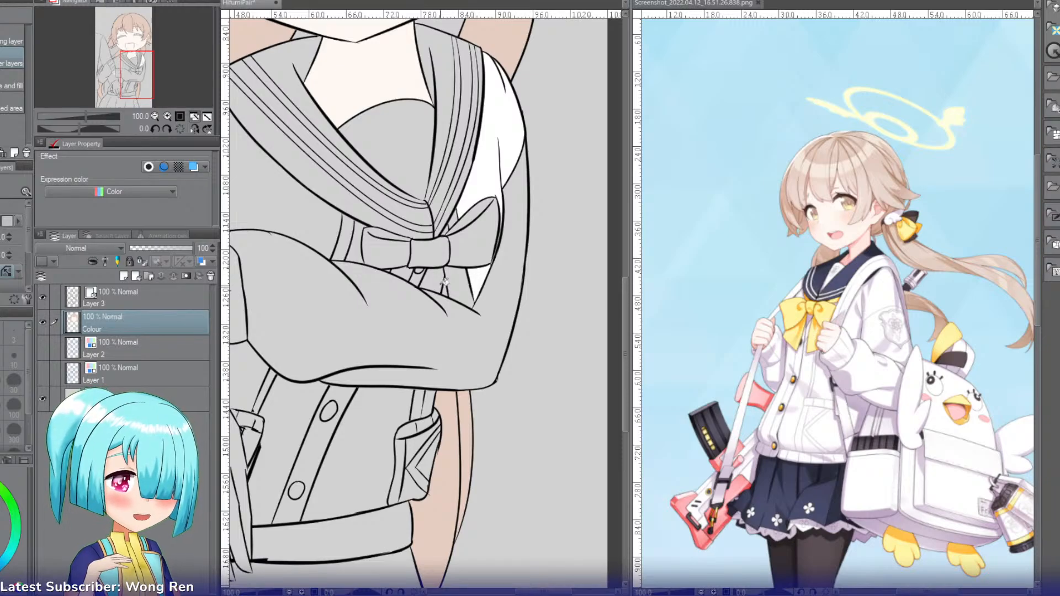
{"action": "left_click", "coordinate": [436, 282]}
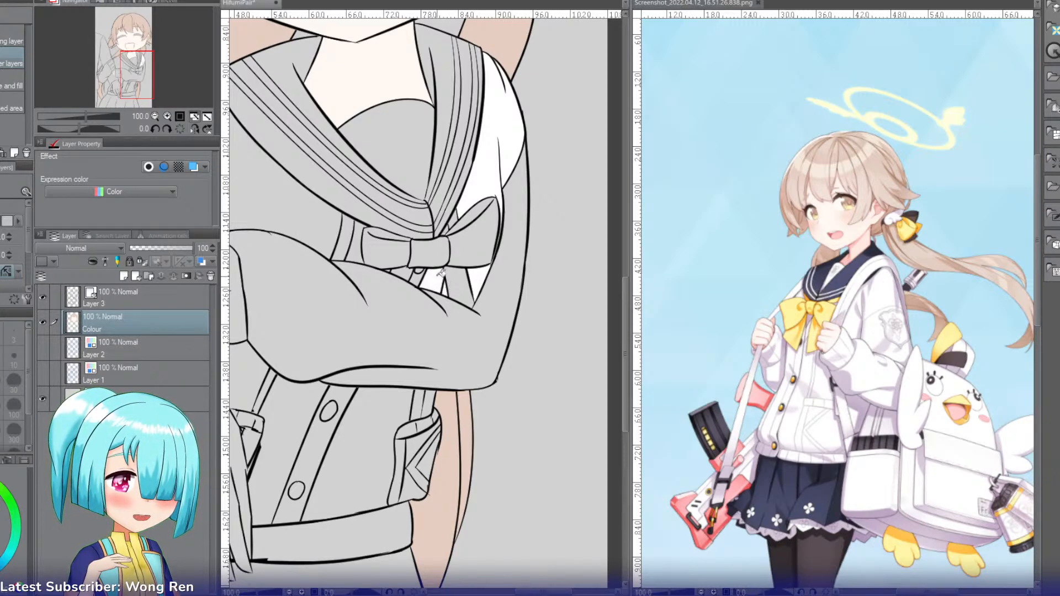
{"action": "left_click", "coordinate": [406, 270]}
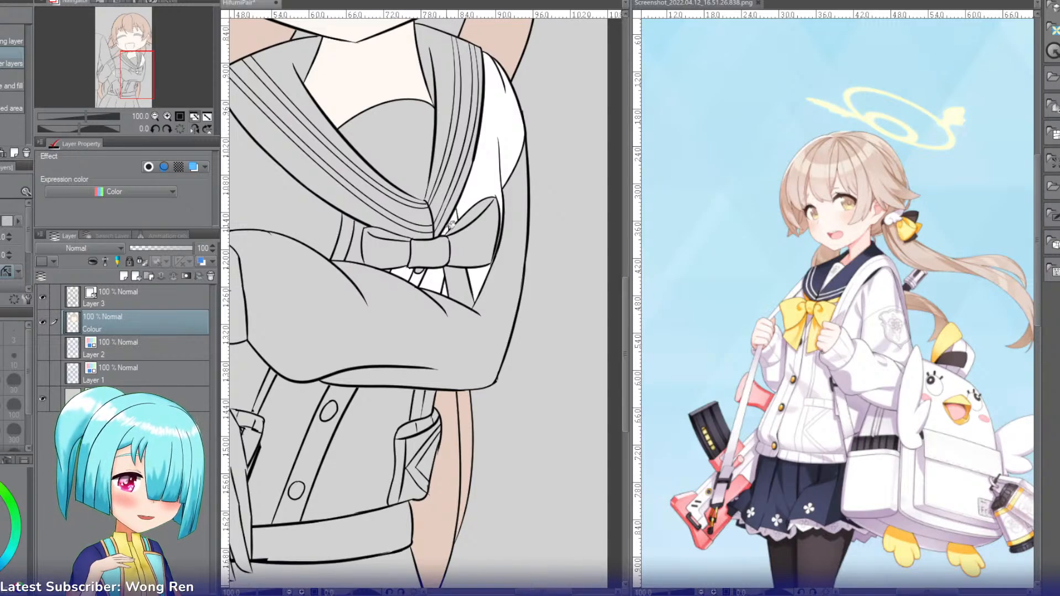
Step: Fill the narrow strips beside the bow's left loop and the large chest area left of the collar with white
{"action": "left_click", "coordinate": [356, 247]}
{"action": "left_click", "coordinate": [343, 240]}
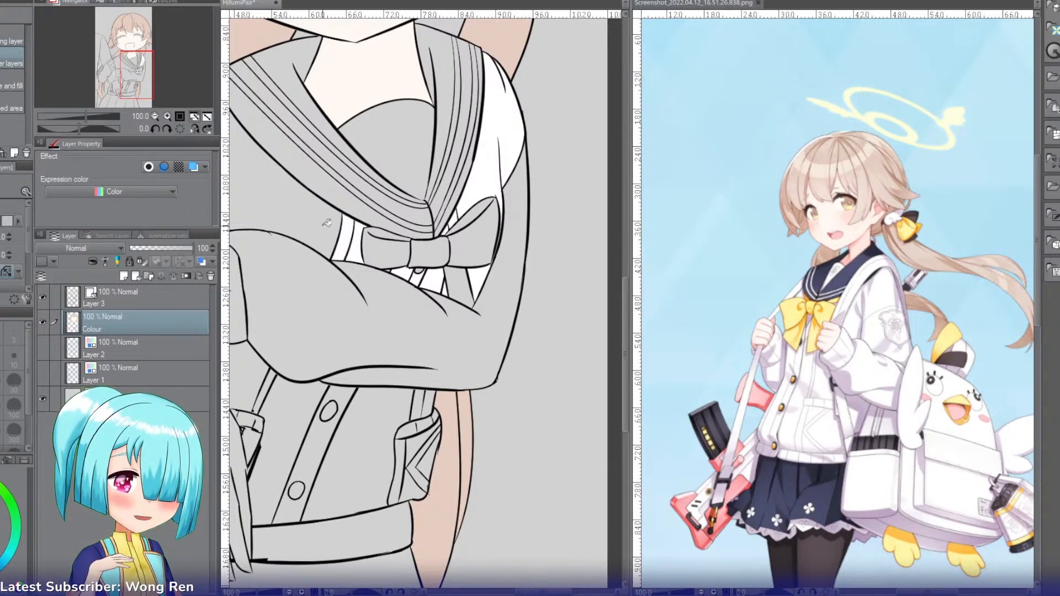
{"action": "left_click", "coordinate": [324, 226]}
Step: Fill the top inside the neckline and the thin stripes on both sides of the sailor collar with white
{"action": "left_click_drag", "start_coordinate": [152, 91], "coordinate": [141, 92]}
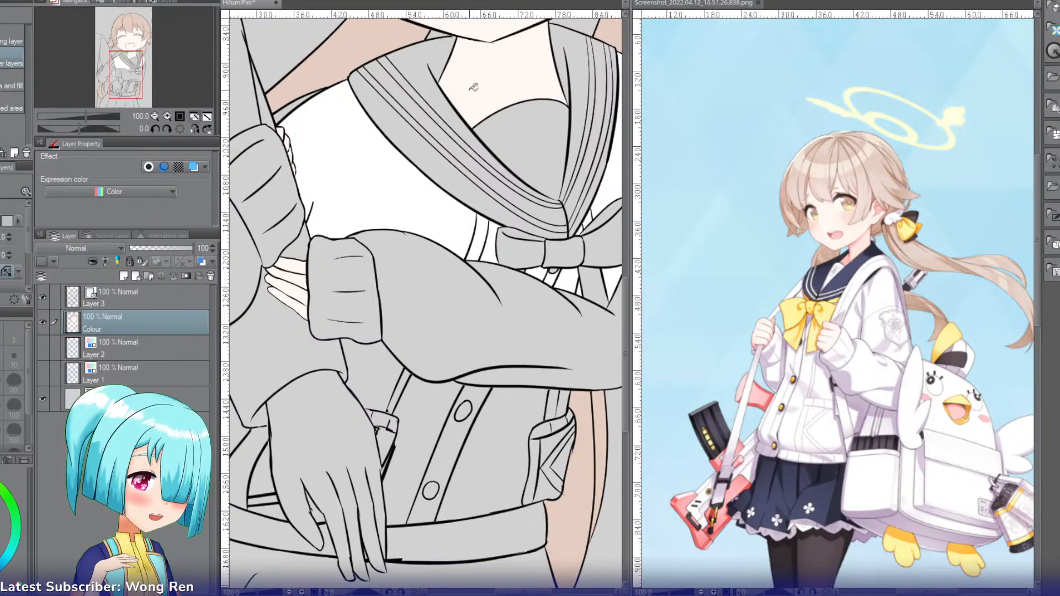
{"action": "left_click", "coordinate": [513, 144]}
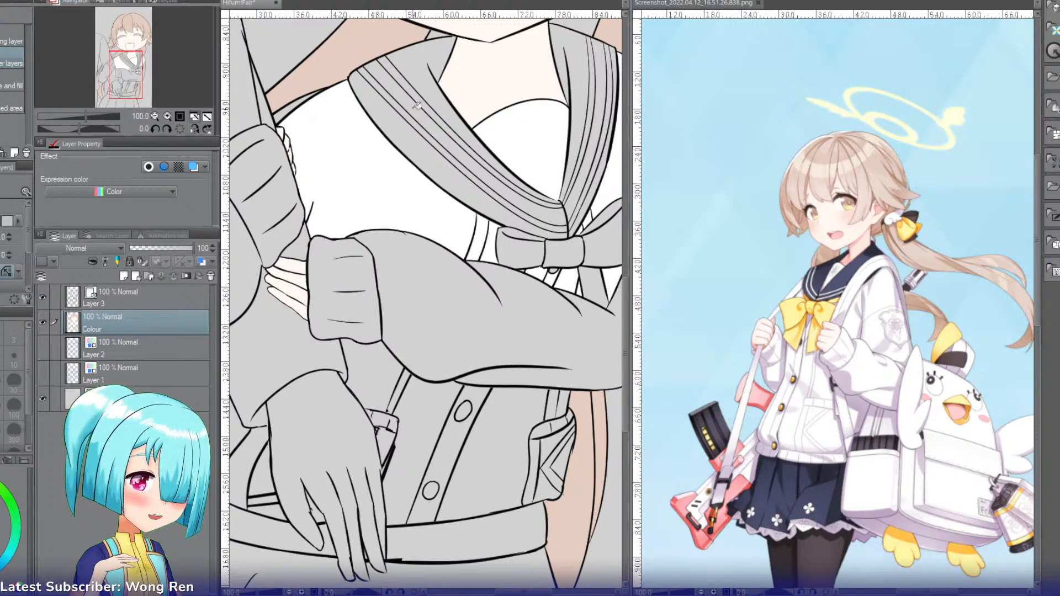
{"action": "left_click", "coordinate": [411, 111]}
{"action": "left_click", "coordinate": [419, 93]}
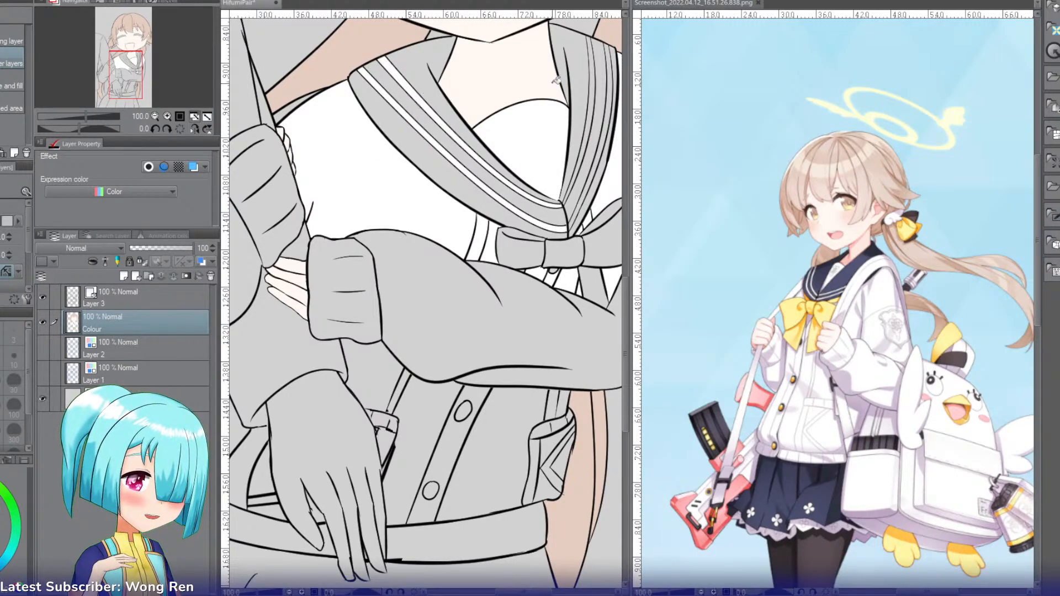
{"action": "left_click", "coordinate": [596, 80]}
{"action": "left_click", "coordinate": [613, 83]}
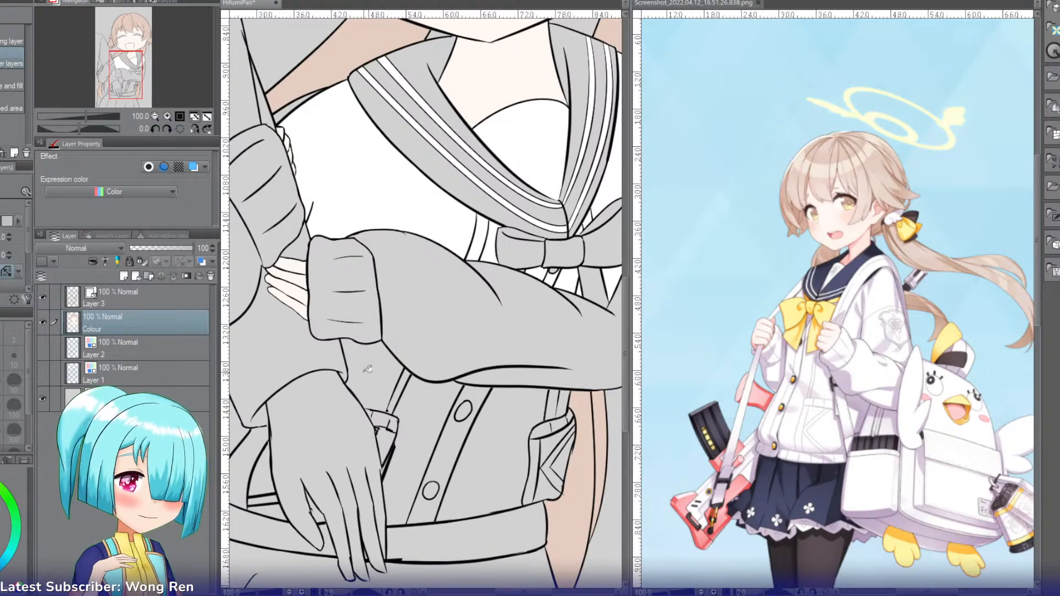
Step: Fill the crossed arm's sleeve, its cuff and the clothing area just below the cuff with white
{"action": "left_click", "coordinate": [467, 327]}
{"action": "left_click", "coordinate": [373, 361]}
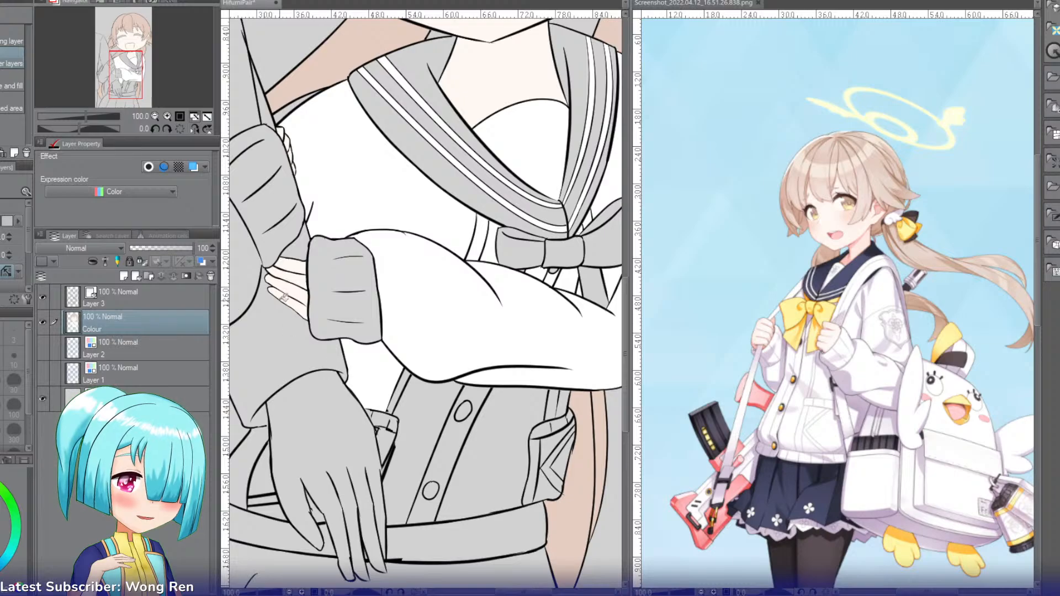
{"action": "left_click", "coordinate": [348, 277]}
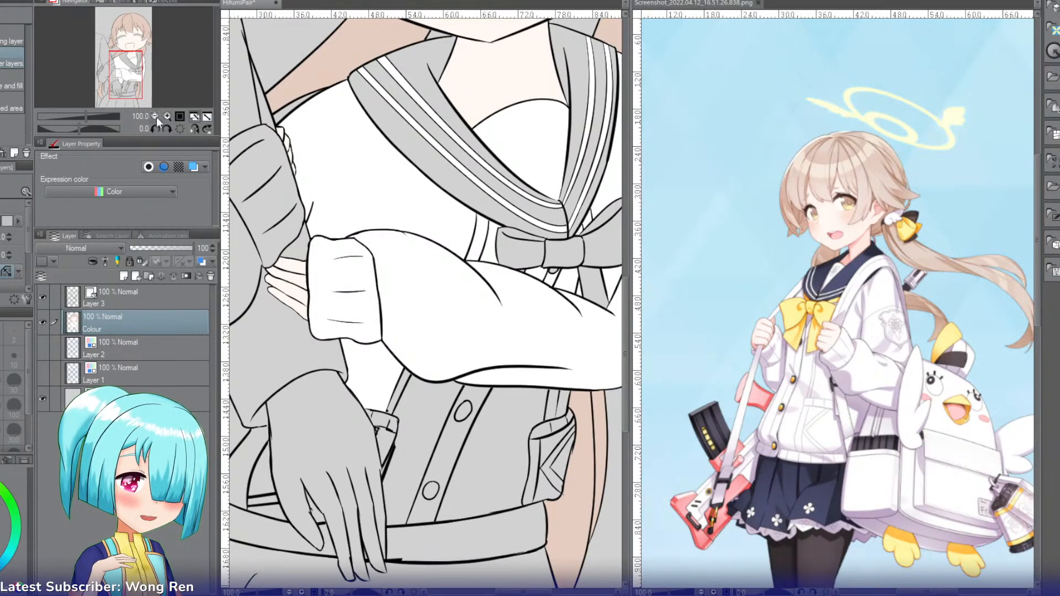
Step: Fill the raised arm's sleeve and every section of its ribbed cuff with white
{"action": "left_click_drag", "start_coordinate": [131, 71], "coordinate": [122, 73]}
{"action": "left_click", "coordinate": [369, 155]}
{"action": "left_click", "coordinate": [285, 236]}
{"action": "left_click", "coordinate": [353, 139]}
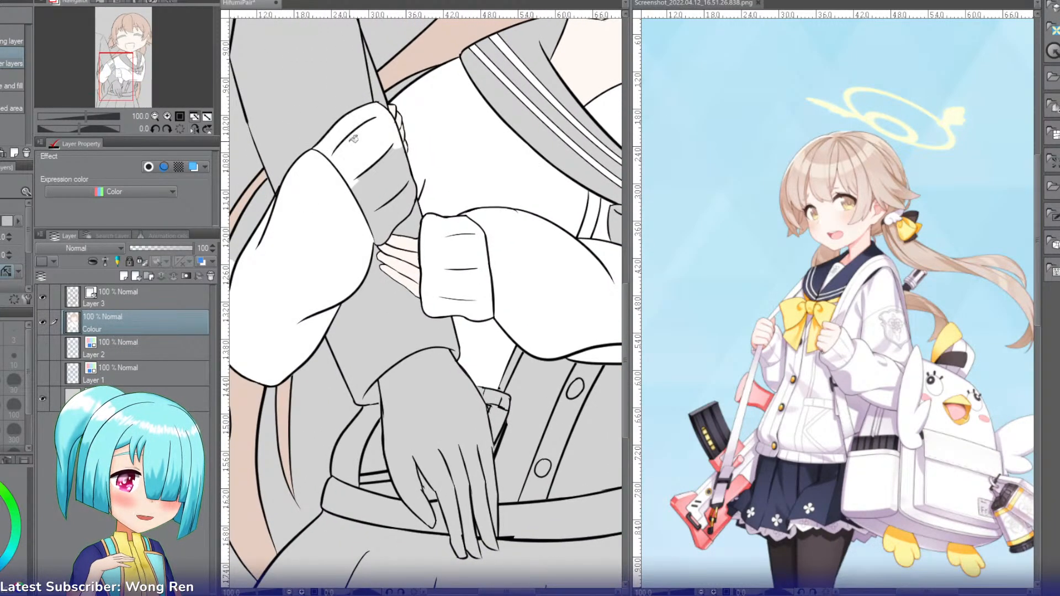
{"action": "left_click", "coordinate": [380, 179]}
{"action": "left_click", "coordinate": [409, 210]}
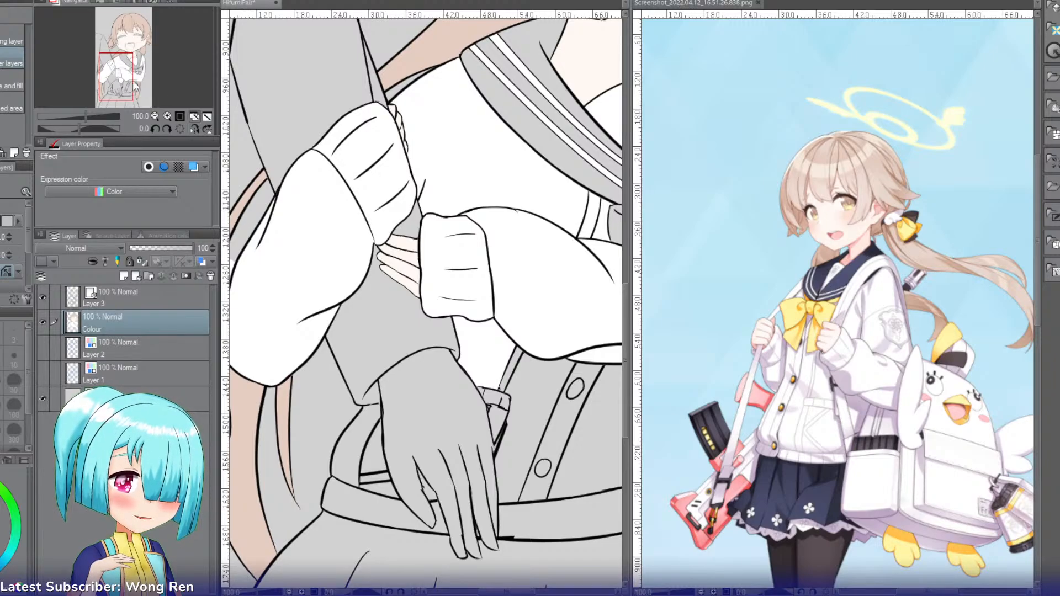
Step: Fill the small cardigan pieces at the waist beside the hanging hand and the left part of the hem band with white
{"action": "left_click_drag", "start_coordinate": [136, 87], "coordinate": [148, 86]}
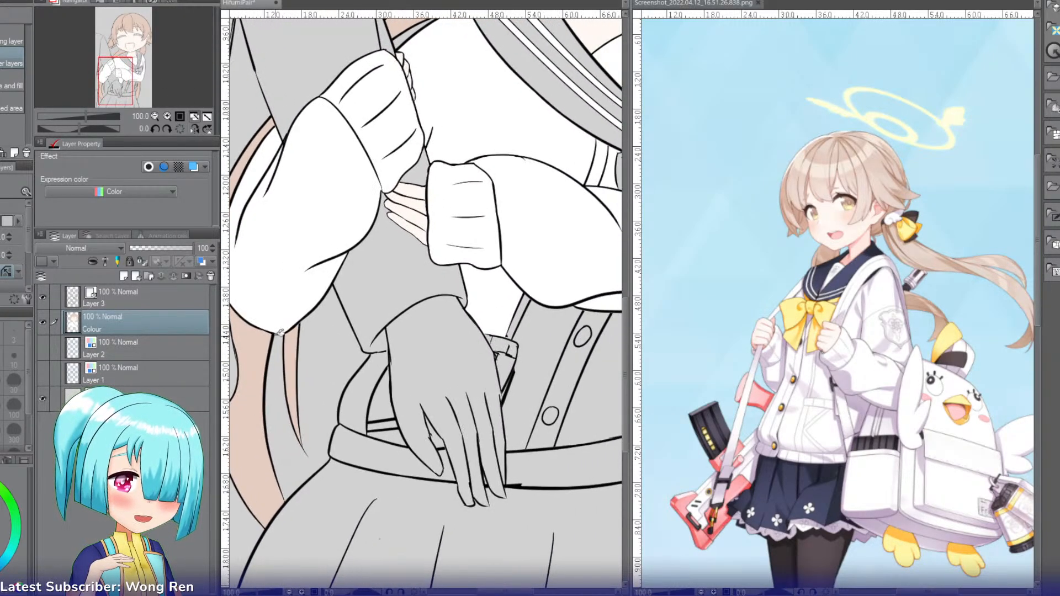
{"action": "left_click", "coordinate": [362, 390]}
{"action": "left_click", "coordinate": [378, 407]}
{"action": "left_click", "coordinate": [383, 426]}
{"action": "left_click", "coordinate": [388, 435]}
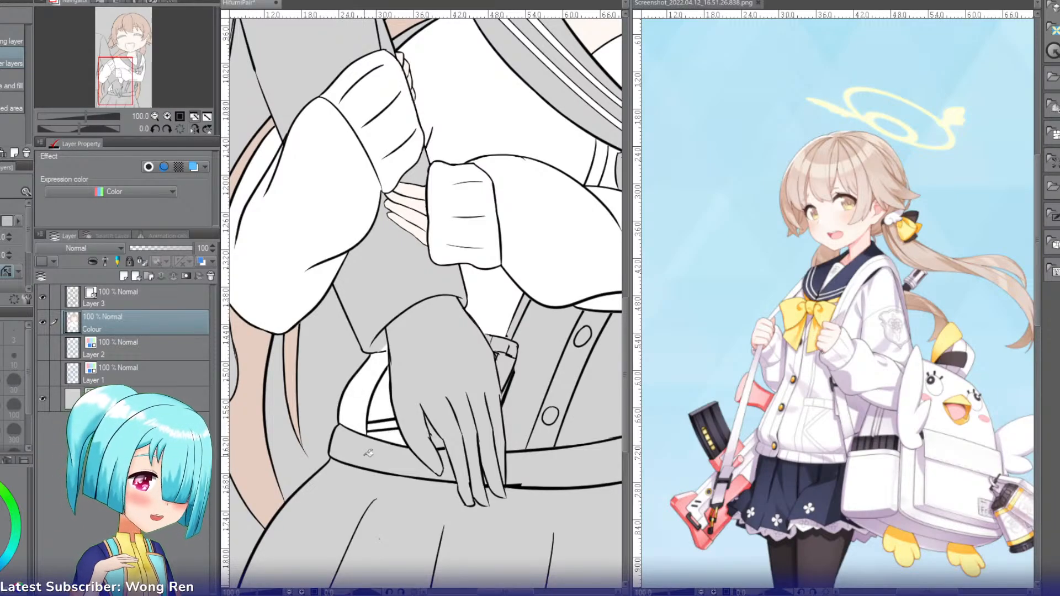
{"action": "left_click", "coordinate": [368, 453]}
{"action": "left_click_drag", "start_coordinate": [116, 81], "coordinate": [122, 83]}
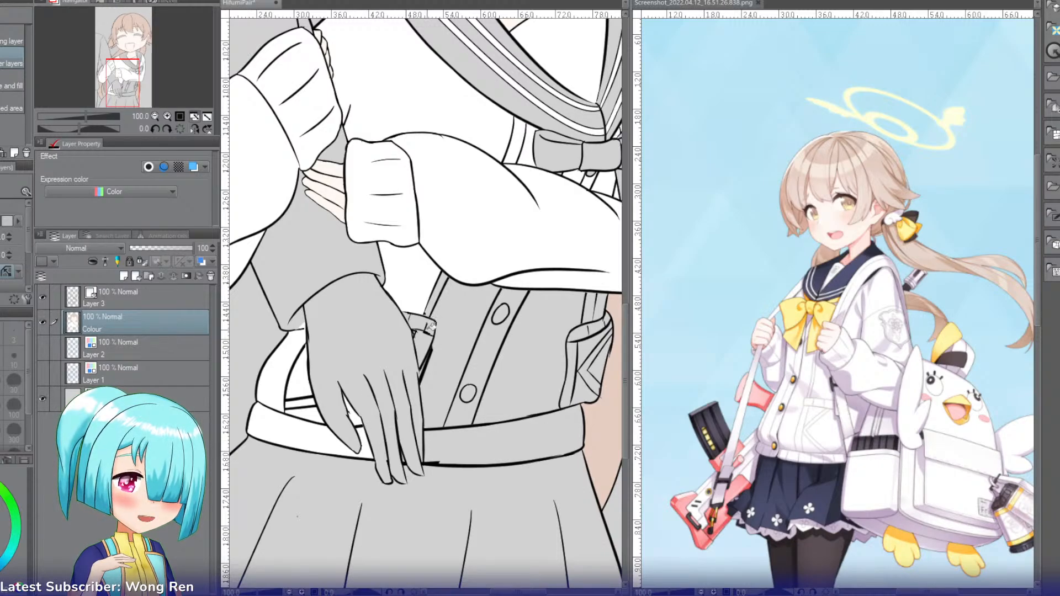
Step: Fill the band of the small pocket beside the hanging hand with white
{"action": "left_click", "coordinate": [429, 330]}
{"action": "left_click", "coordinate": [414, 319]}
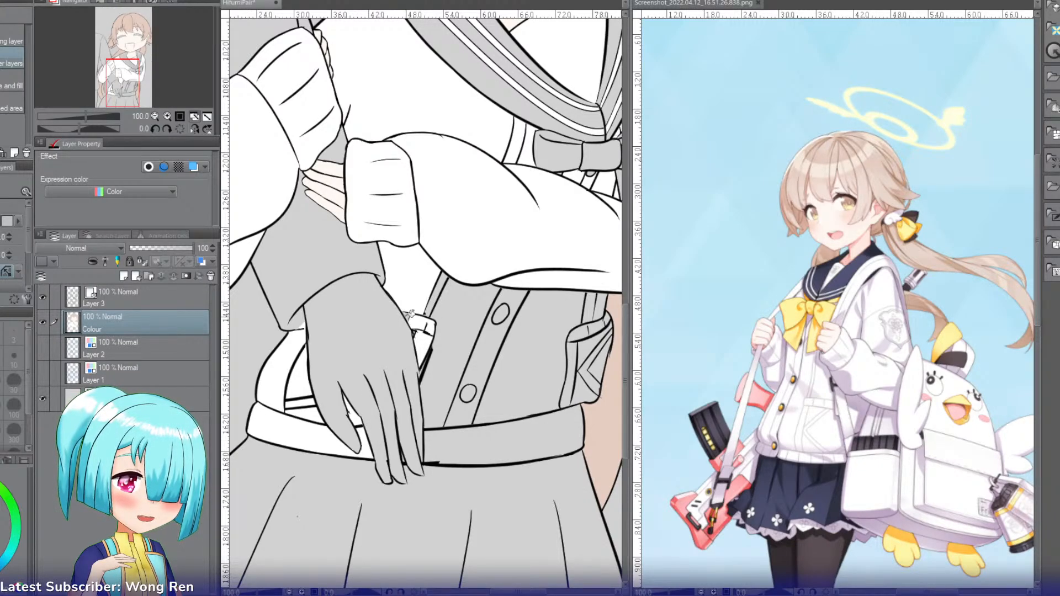
Step: Clean up the stray line marks on Layer 3 where the pocket's band meets the hanging hand
{"action": "left_click", "coordinate": [168, 116]}
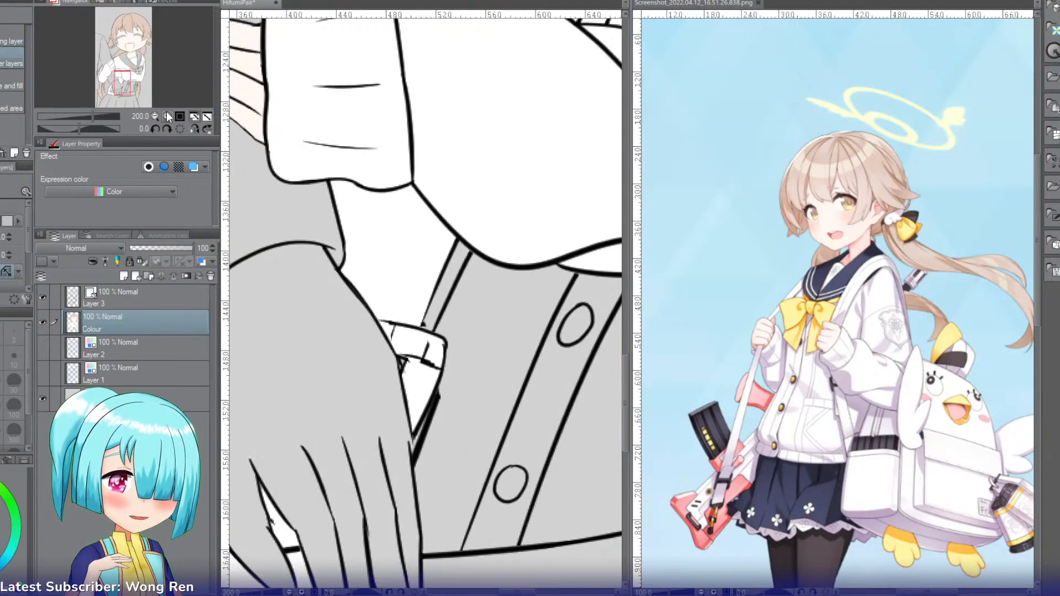
{"action": "left_click", "coordinate": [136, 301]}
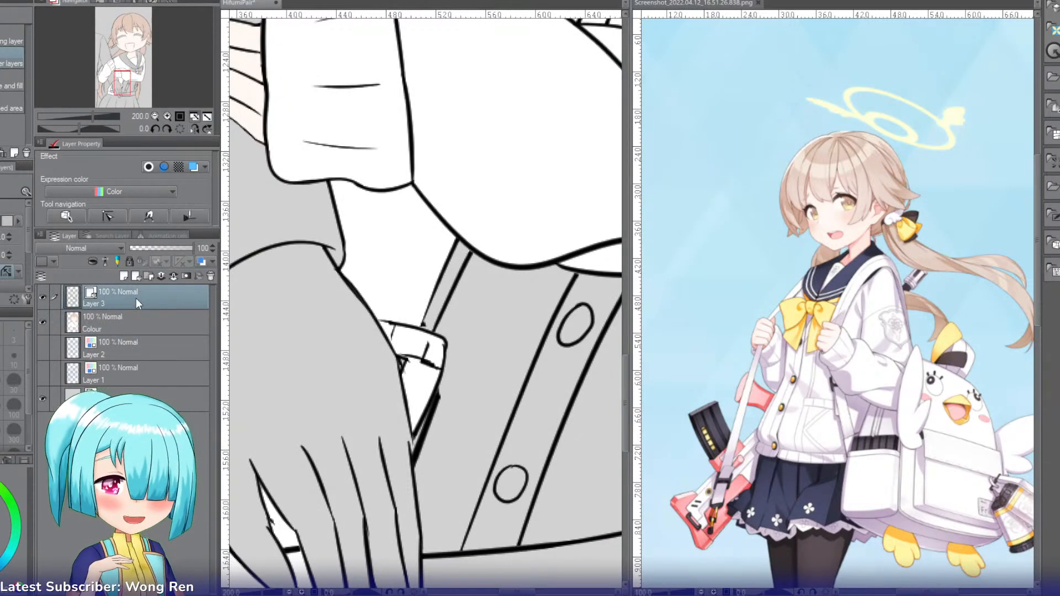
{"action": "key", "text": "e"}
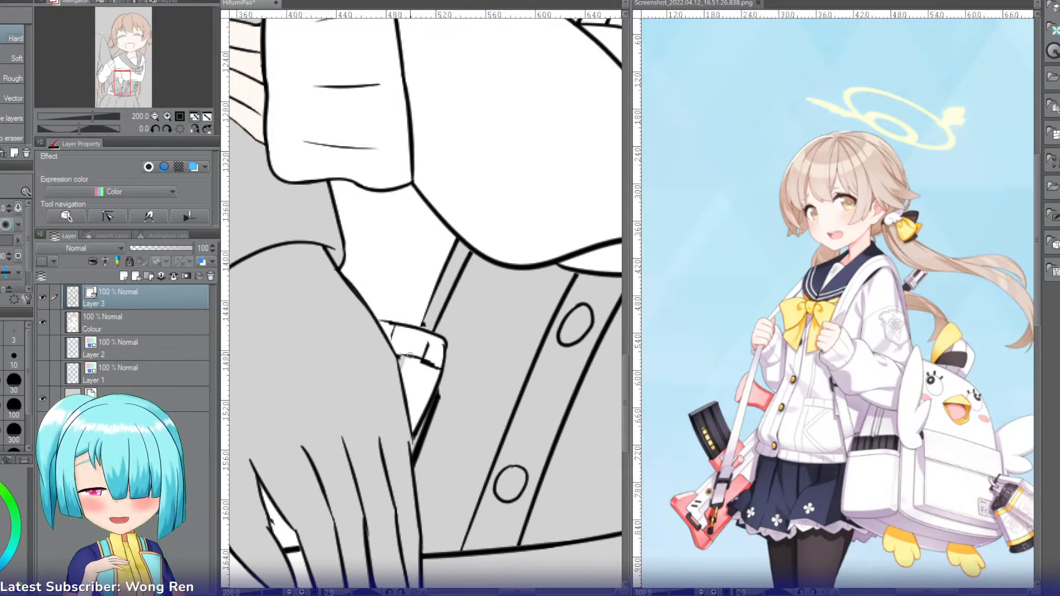
{"action": "left_click", "coordinate": [192, 315]}
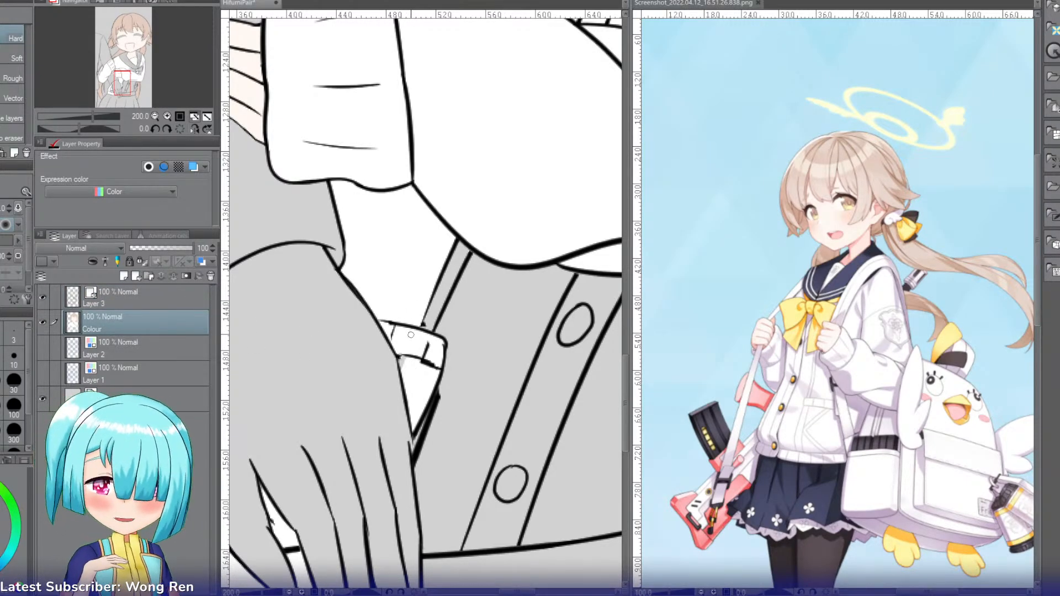
{"action": "key", "text": "p"}
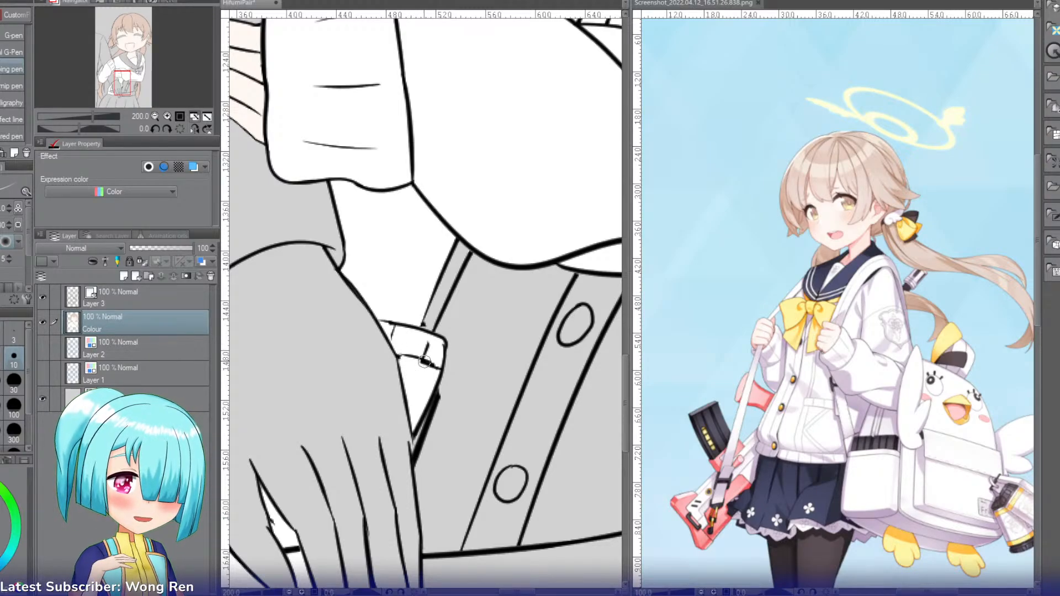
{"action": "left_click", "coordinate": [170, 294]}
{"action": "key", "text": "p"}
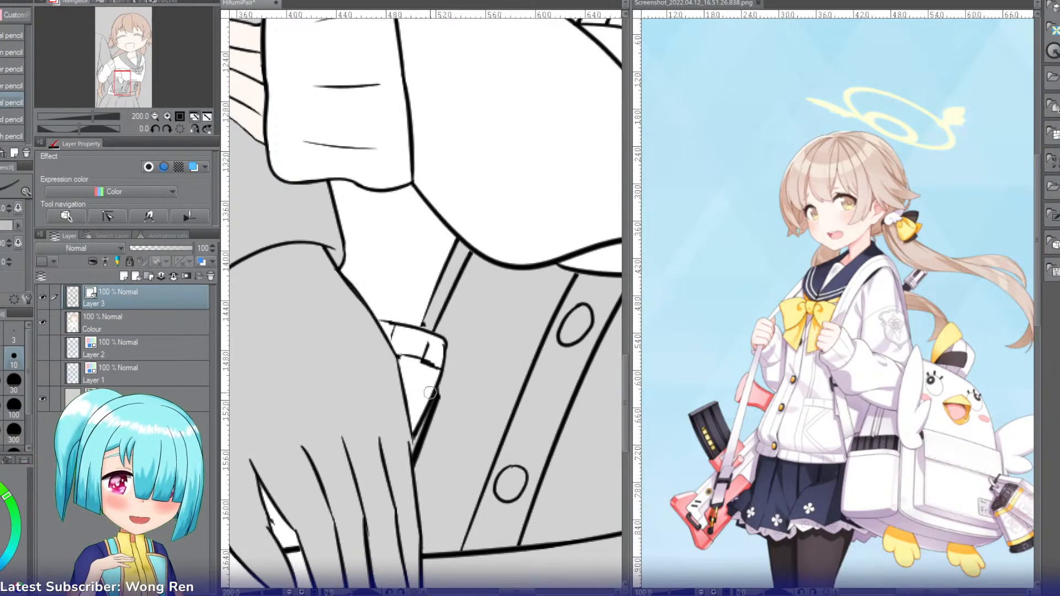
{"action": "key", "text": "p"}
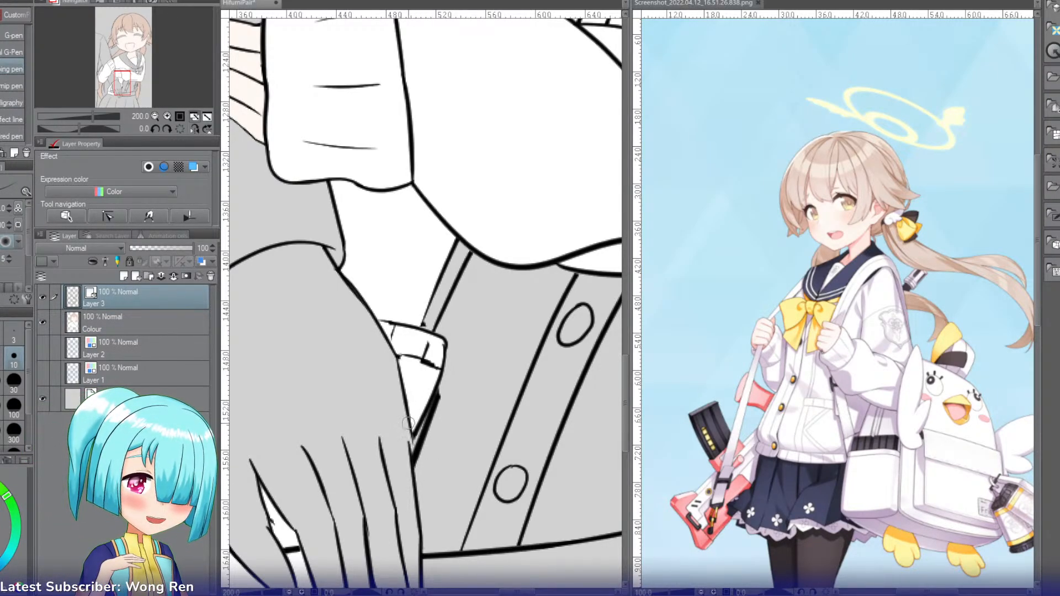
Step: Erase the doubled thick line along the outer edge of the pocket beside the hanging hand on Layer 3
{"action": "key", "text": "e"}
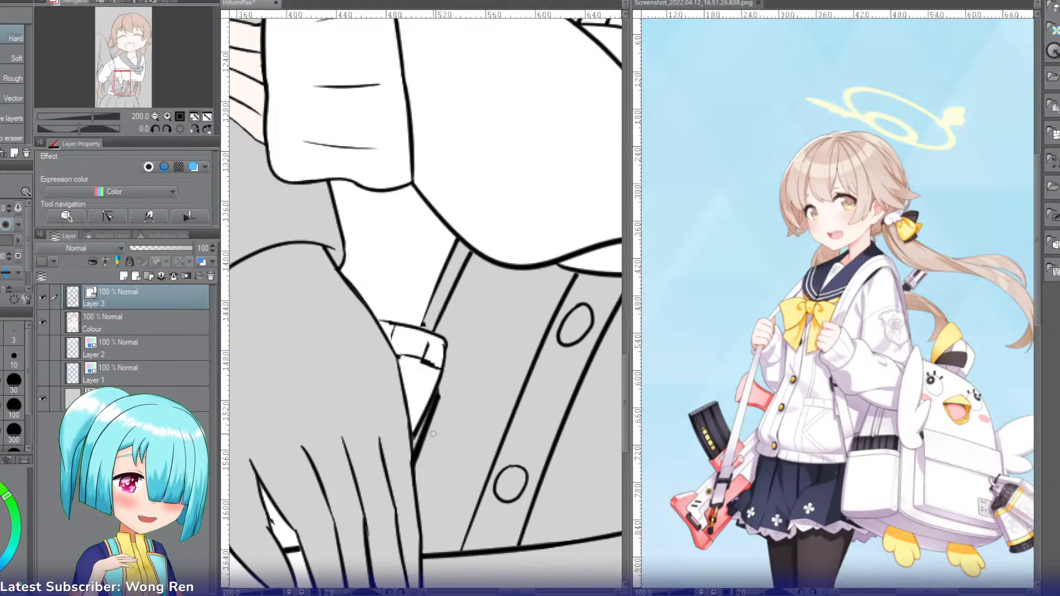
{"action": "left_click_drag", "start_coordinate": [123, 86], "coordinate": [124, 95]}
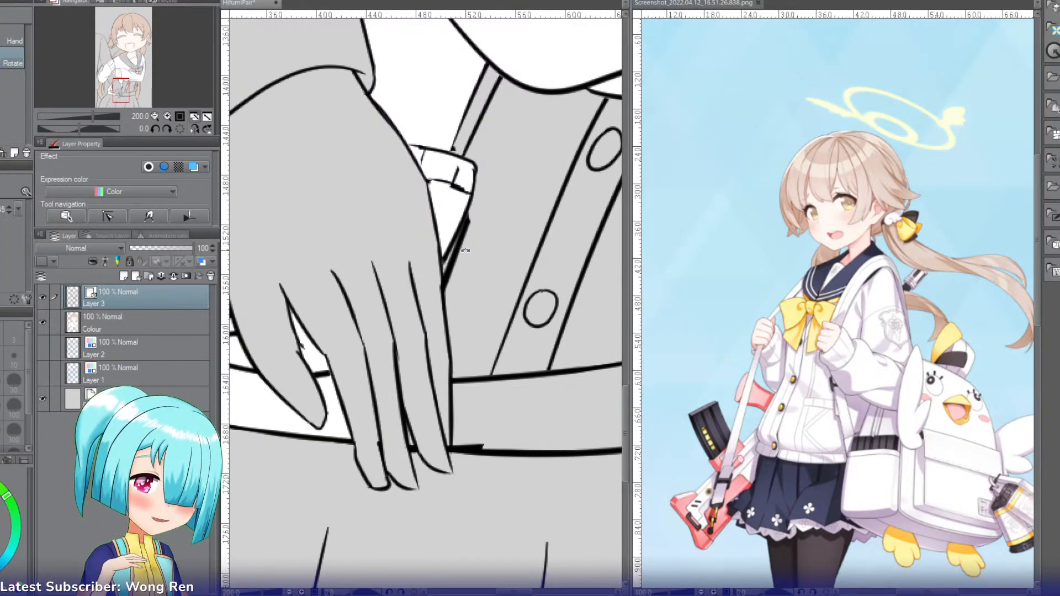
{"action": "left_click_drag", "start_coordinate": [471, 228], "coordinate": [445, 285]}
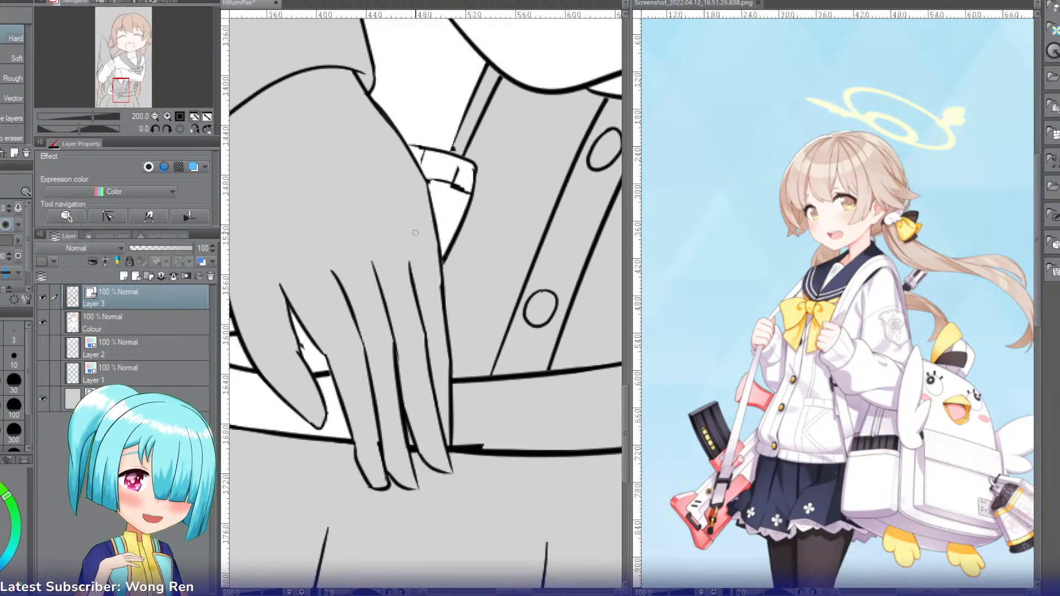
Step: On the Colour layer, fill the cardigan's front panels, button placket and the rest of the hem band with white
{"action": "left_click", "coordinate": [157, 116]}
{"action": "left_click", "coordinate": [156, 116]}
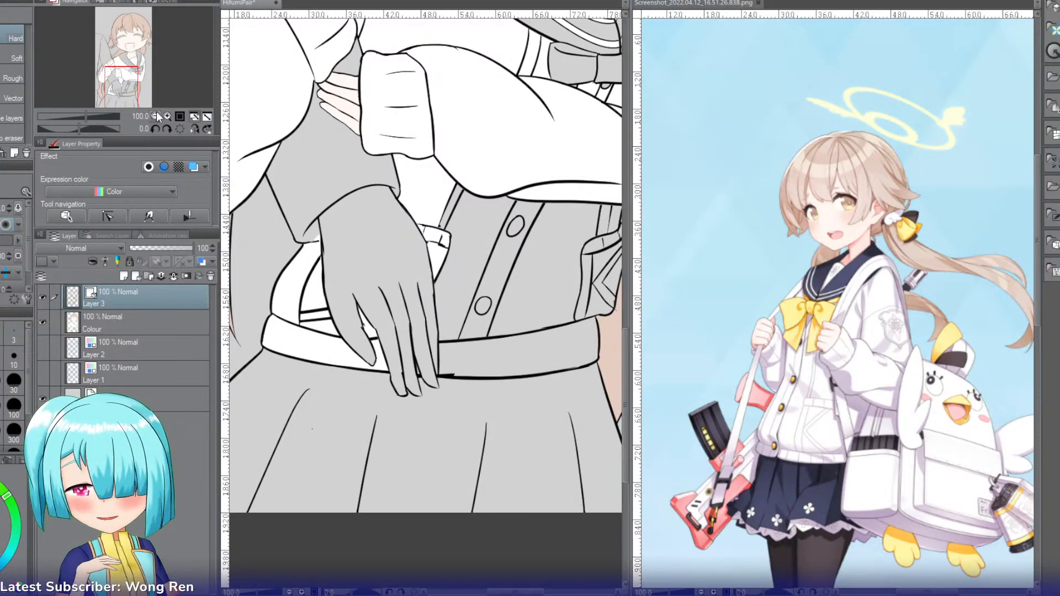
{"action": "left_click", "coordinate": [132, 313]}
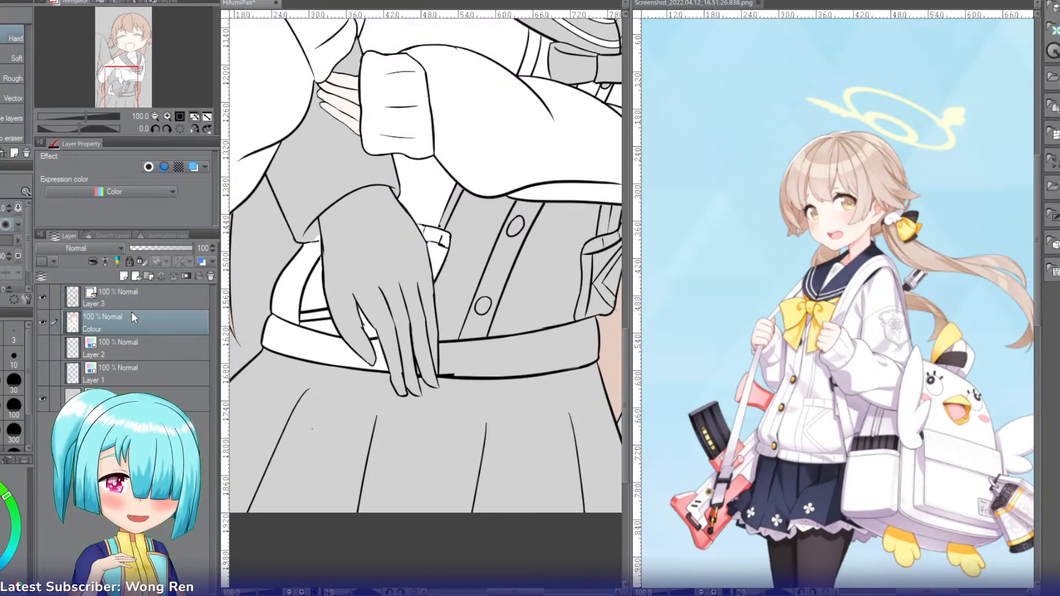
{"action": "key", "text": "g"}
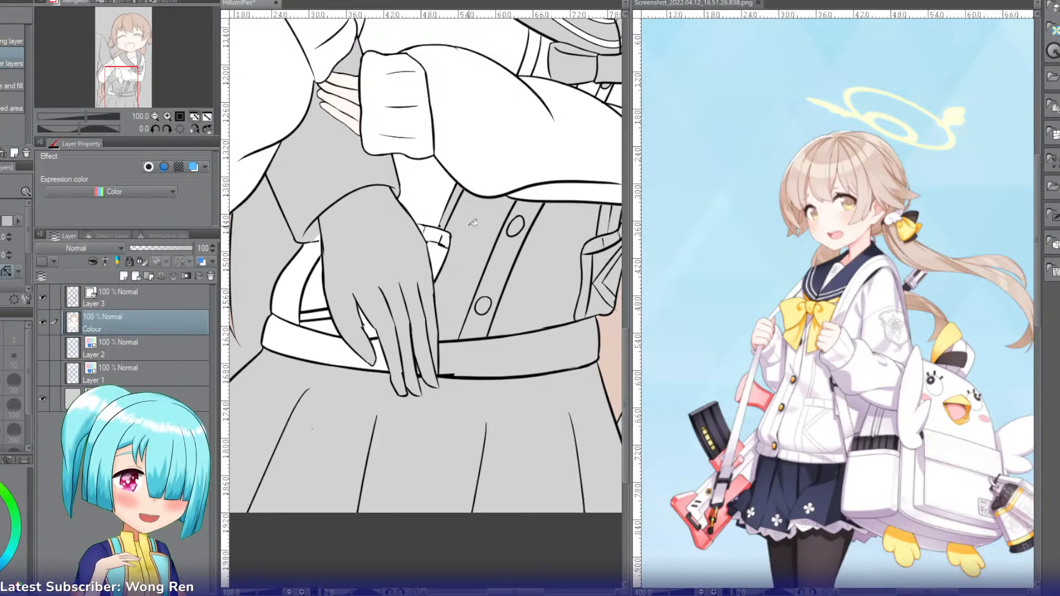
{"action": "left_click", "coordinate": [458, 195]}
{"action": "left_click", "coordinate": [466, 223]}
{"action": "left_click", "coordinate": [508, 247]}
{"action": "left_click", "coordinate": [522, 211]}
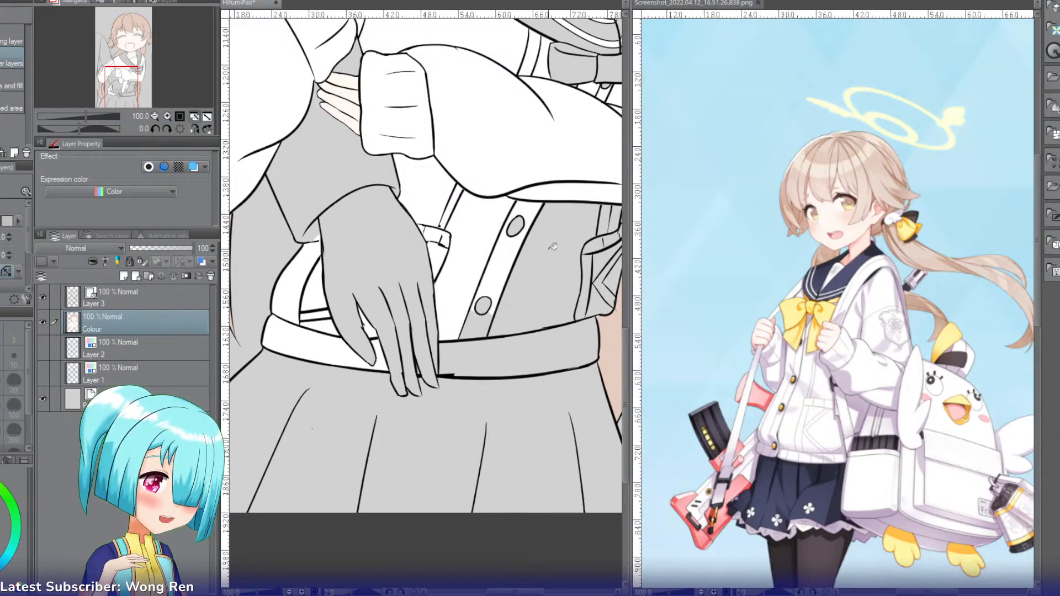
{"action": "left_click", "coordinate": [551, 248]}
{"action": "left_click", "coordinate": [476, 325]}
{"action": "left_click", "coordinate": [478, 347]}
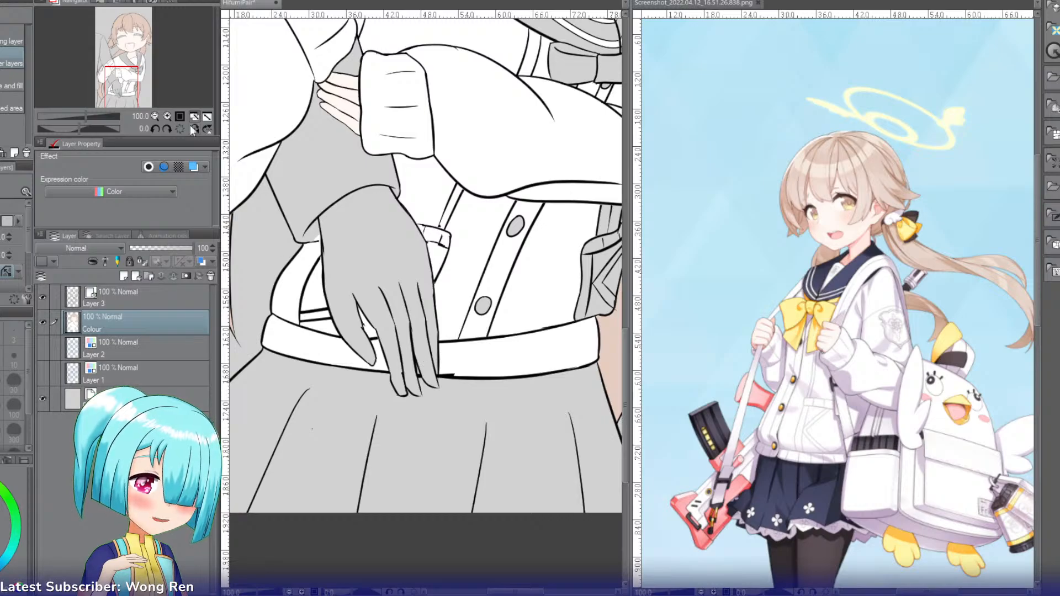
Step: Clean up the line art around the hanging hand's fingers on Layer 3
{"action": "left_click", "coordinate": [168, 117]}
{"action": "key", "text": "p"}
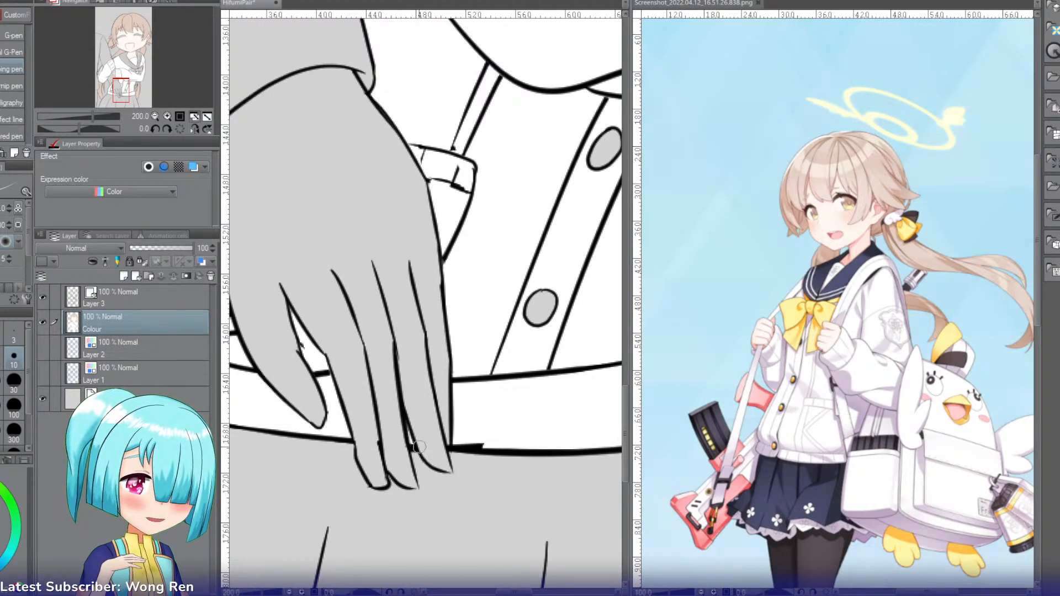
{"action": "left_click", "coordinate": [138, 298]}
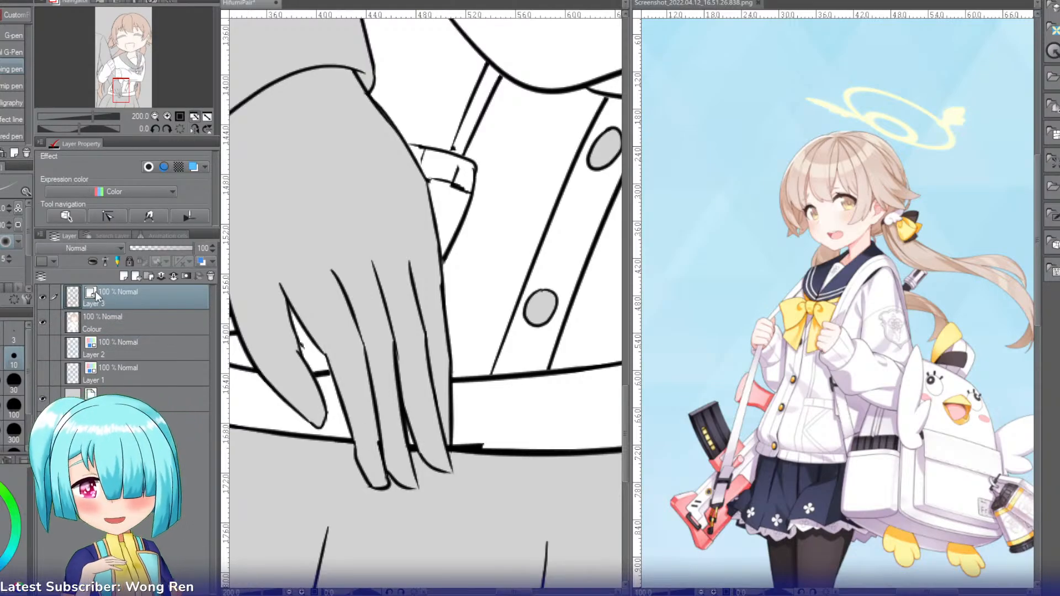
{"action": "key", "text": "e"}
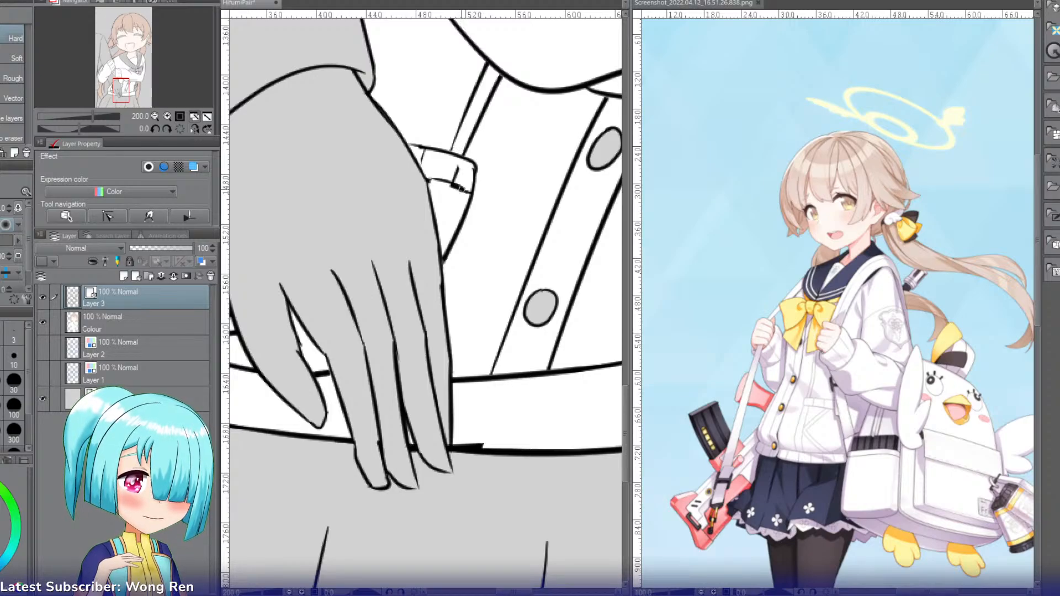
{"action": "left_click", "coordinate": [155, 117]}
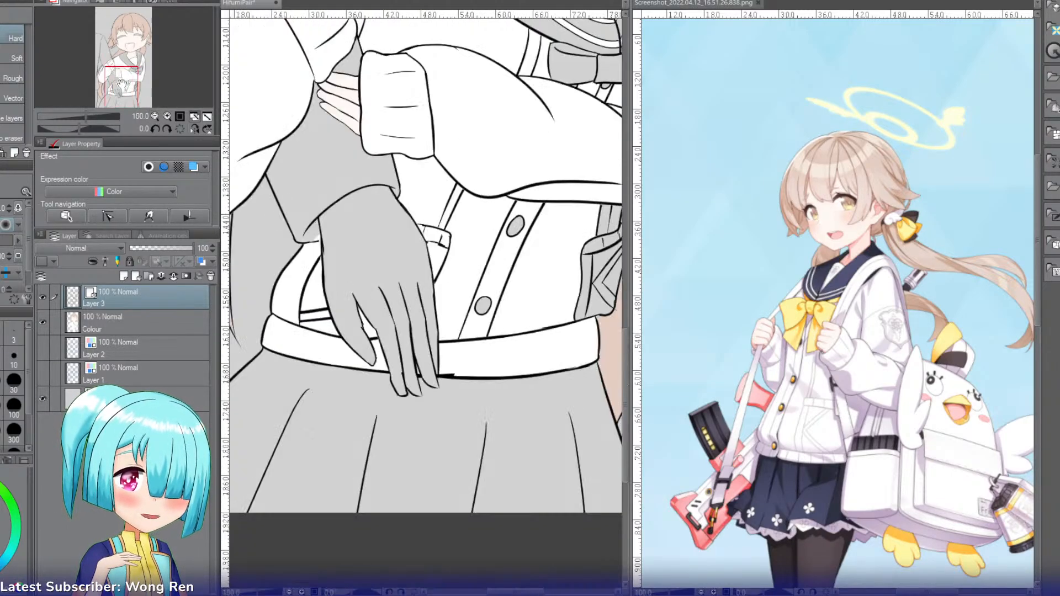
Step: On the Colour layer, fill the cardigan's outer pocket and the narrow strips above it with white
{"action": "left_click_drag", "start_coordinate": [124, 81], "coordinate": [133, 79]}
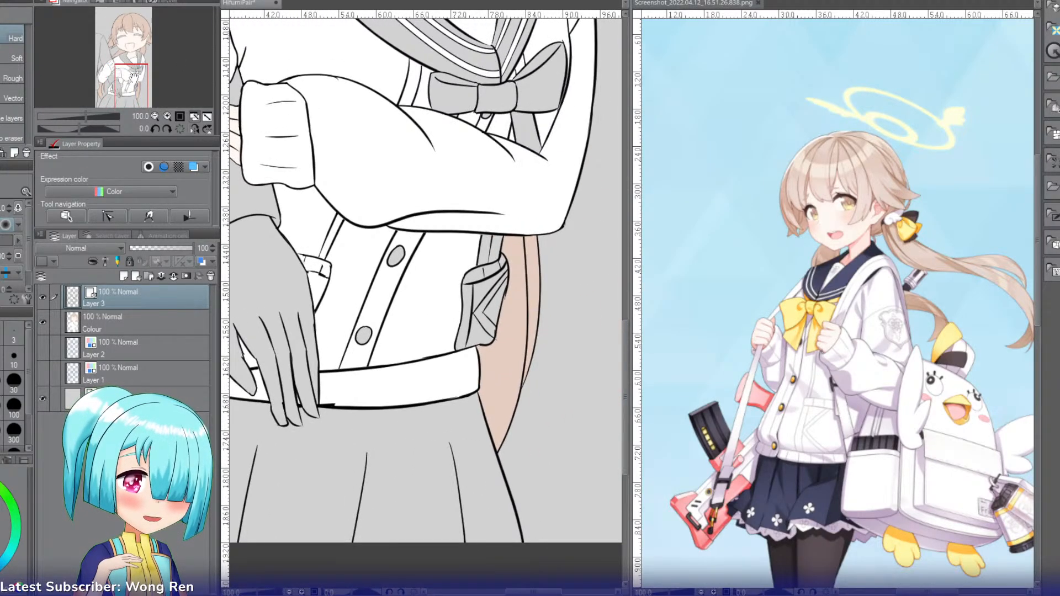
{"action": "left_click", "coordinate": [137, 320]}
{"action": "key", "text": "g"}
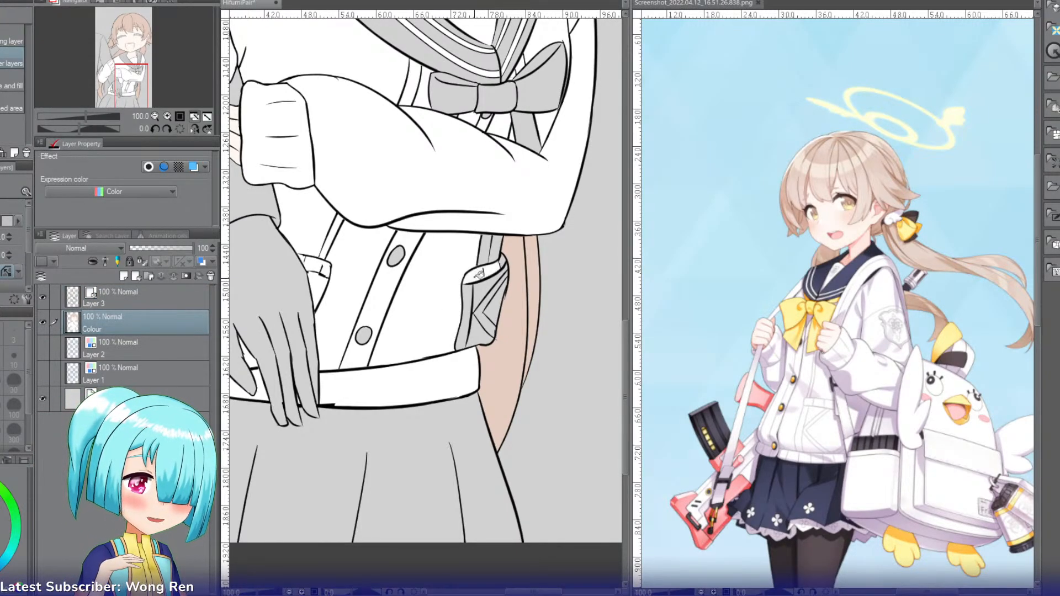
{"action": "left_click", "coordinate": [486, 286]}
{"action": "left_click", "coordinate": [491, 295]}
{"action": "left_click", "coordinate": [498, 306]}
{"action": "left_click", "coordinate": [484, 325]}
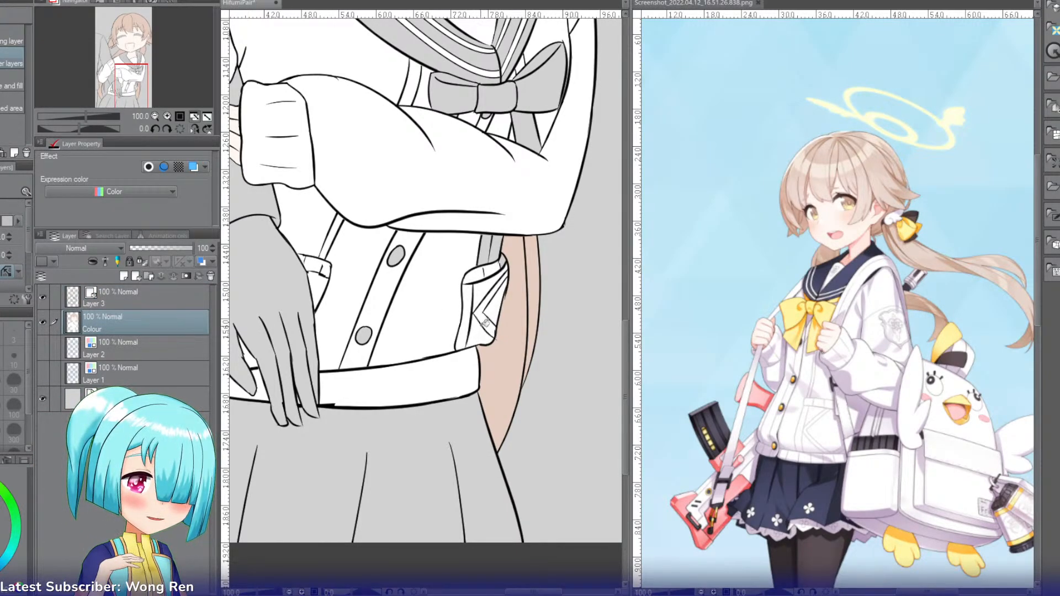
{"action": "left_click", "coordinate": [485, 249]}
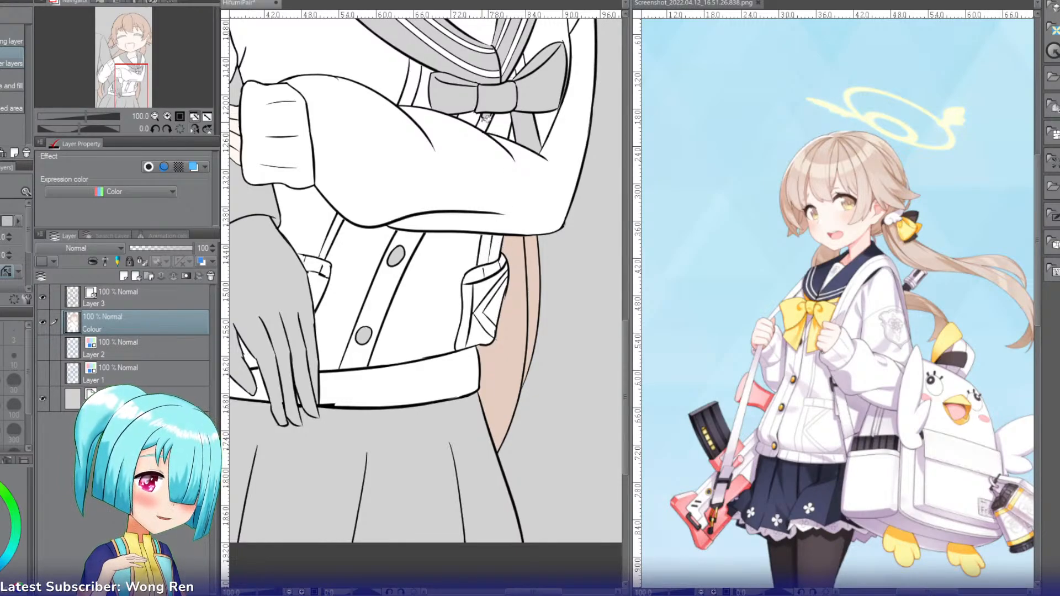
Step: Sample the yellow of the bow in the reference screenshot and fill the chest bow's loops, knot and tails with it
{"action": "left_click_drag", "start_coordinate": [124, 90], "coordinate": [125, 64]}
{"action": "key", "text": "i"}
{"action": "left_click", "coordinate": [790, 308]}
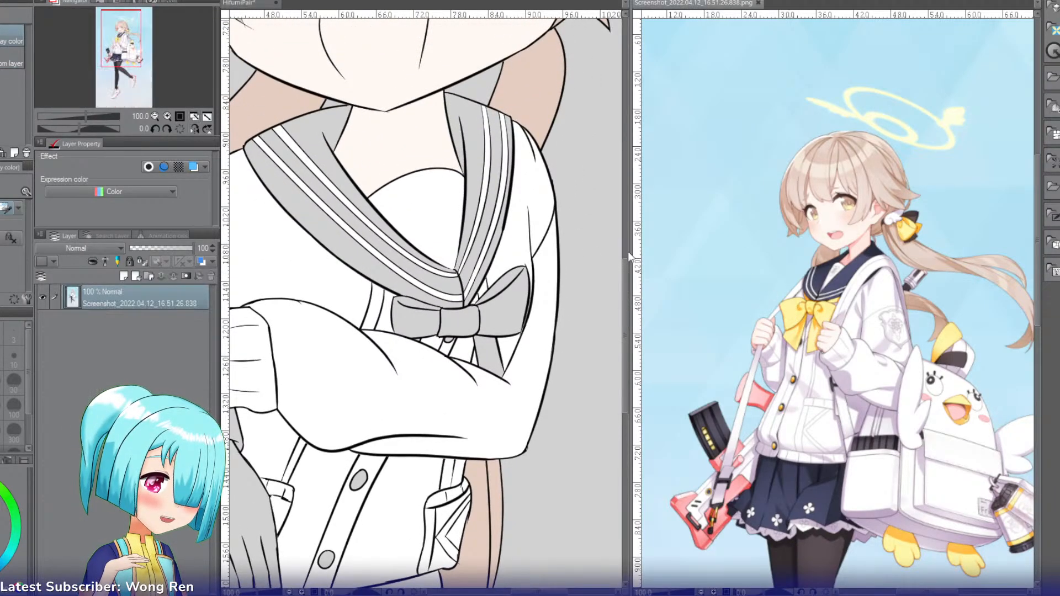
{"action": "key", "text": "g"}
{"action": "key", "text": "g"}
{"action": "left_click", "coordinate": [426, 313]}
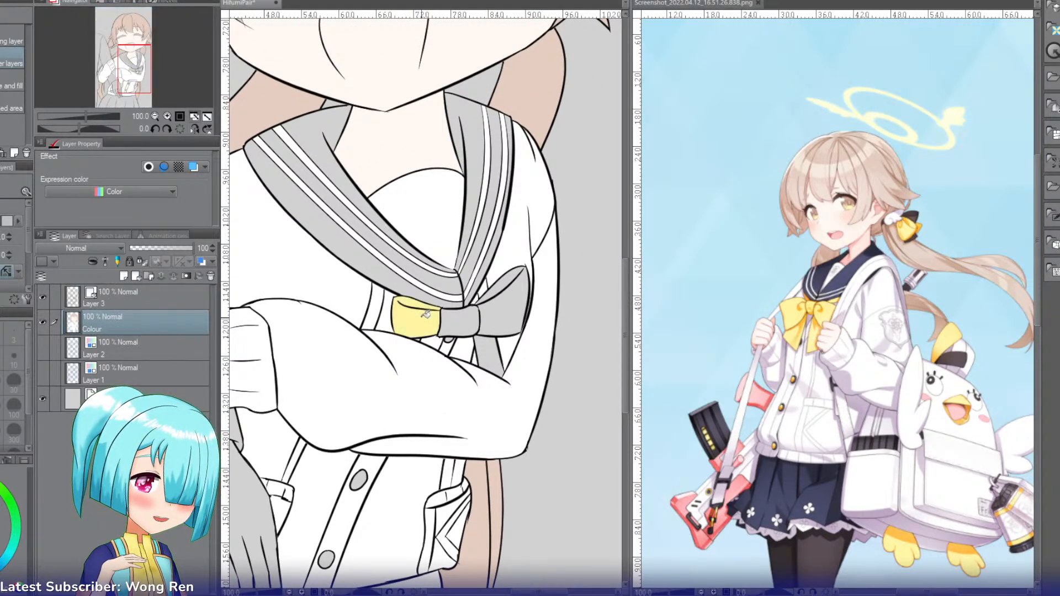
{"action": "left_click", "coordinate": [461, 320]}
{"action": "left_click", "coordinate": [494, 345]}
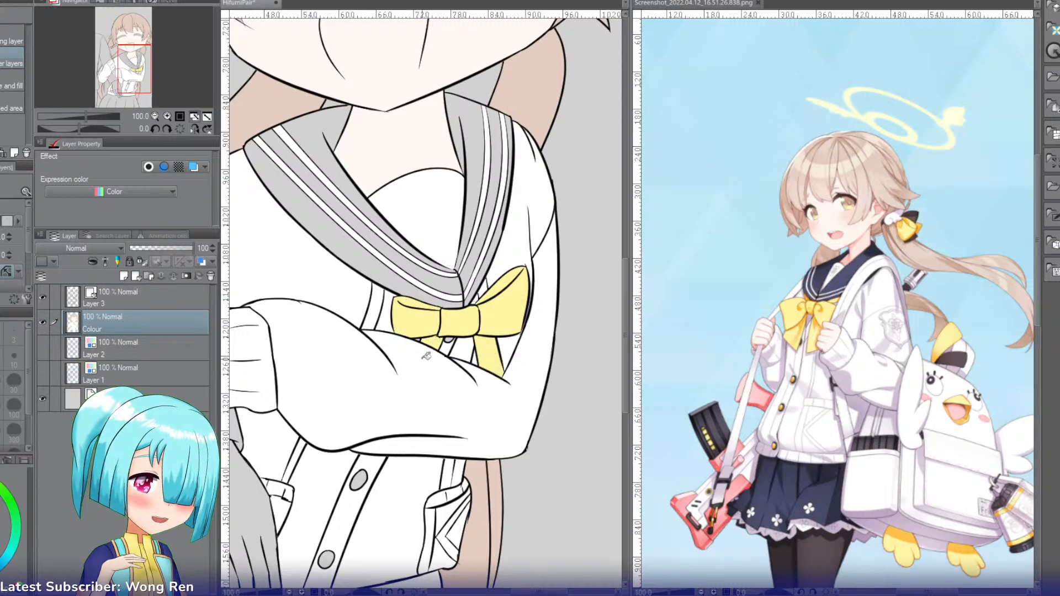
{"action": "key", "text": "i"}
{"action": "left_click", "coordinate": [167, 117]}
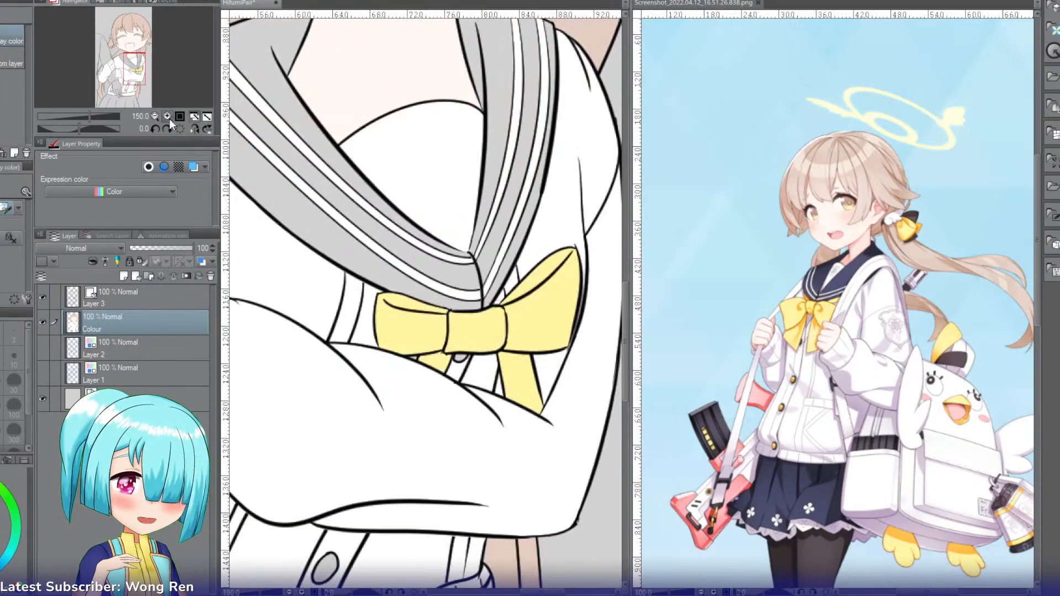
{"action": "left_click", "coordinate": [167, 117]}
{"action": "key", "text": "p"}
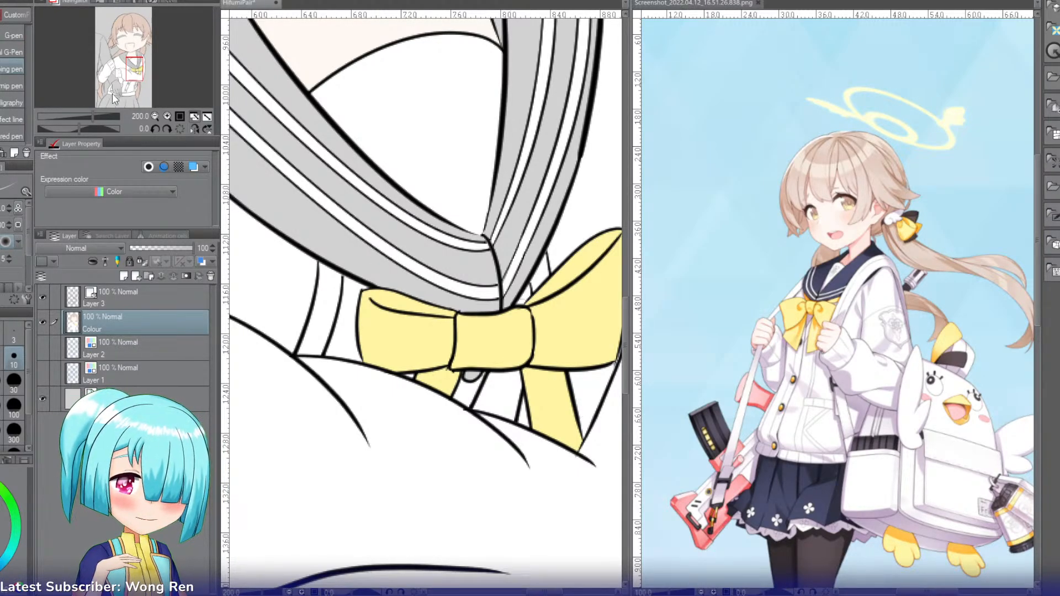
{"action": "left_click", "coordinate": [155, 116]}
{"action": "left_click", "coordinate": [155, 117]}
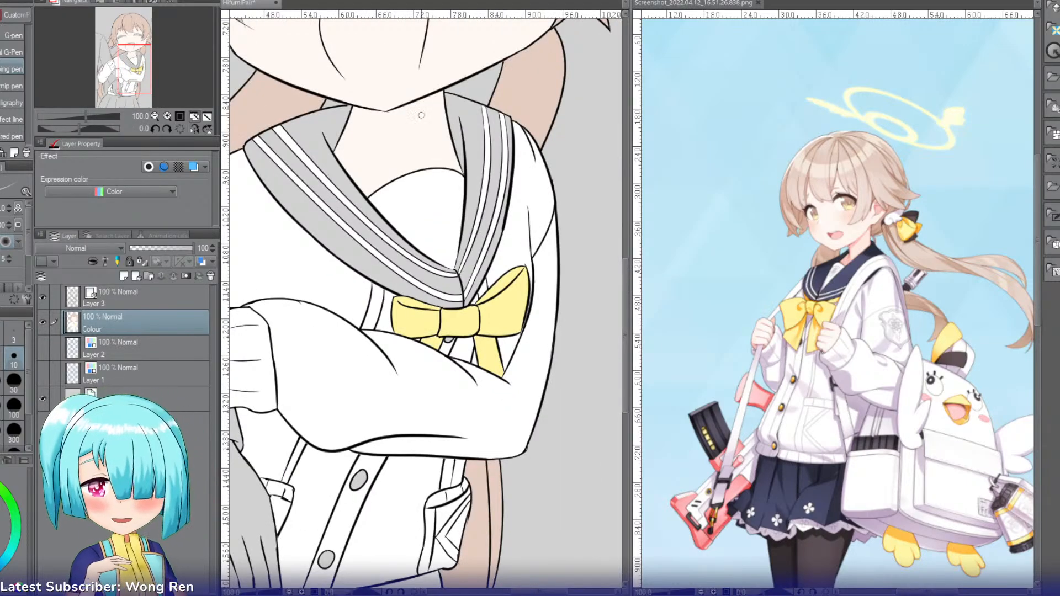
Step: Sample the skirt's navy from the reference screenshot and fill every section of the sailor collar between the white stripes with it
{"action": "key", "text": "i"}
{"action": "left_click", "coordinate": [783, 488]}
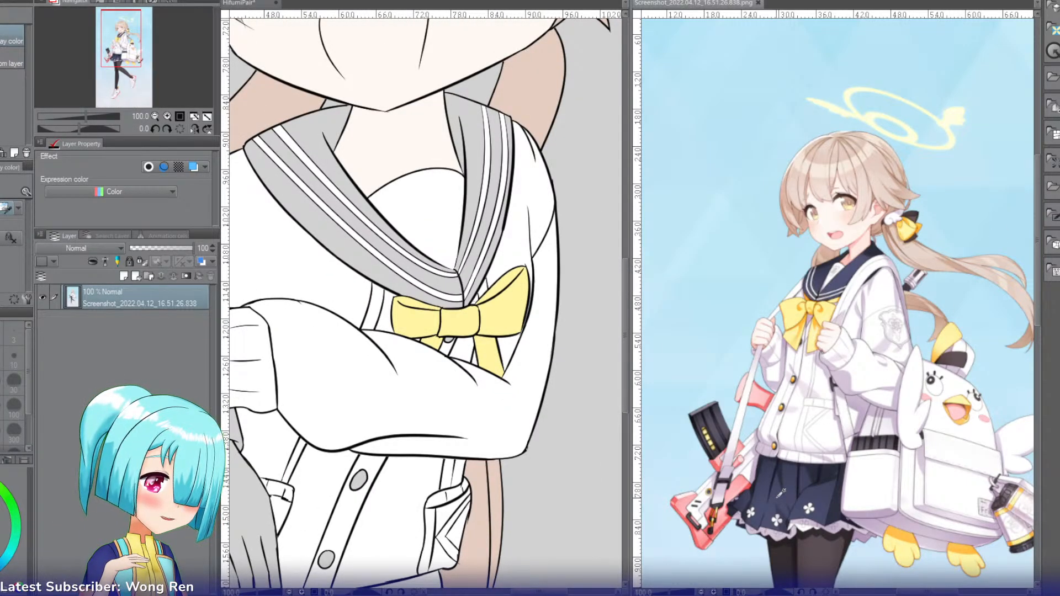
{"action": "key", "text": "g"}
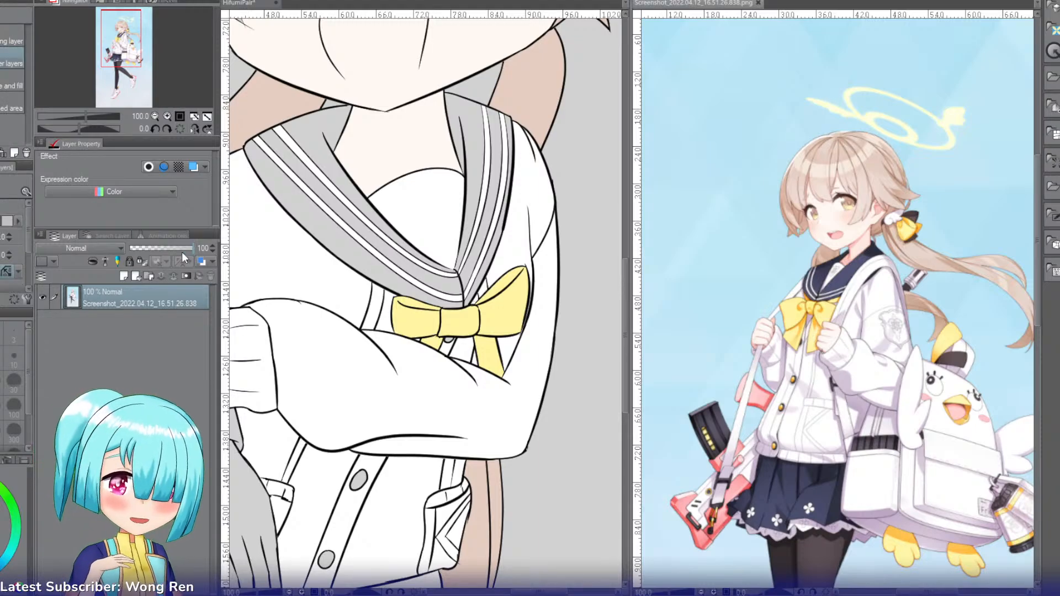
{"action": "left_click", "coordinate": [243, 7]}
{"action": "left_click", "coordinate": [316, 127]}
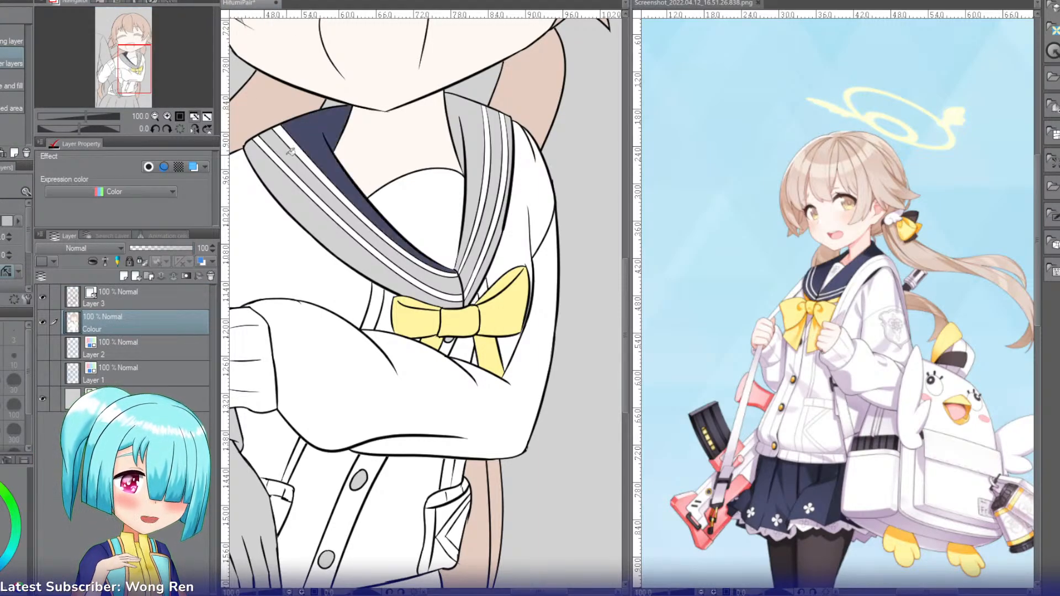
{"action": "left_click", "coordinate": [288, 180]}
{"action": "left_click", "coordinate": [457, 108]}
{"action": "left_click", "coordinate": [499, 128]}
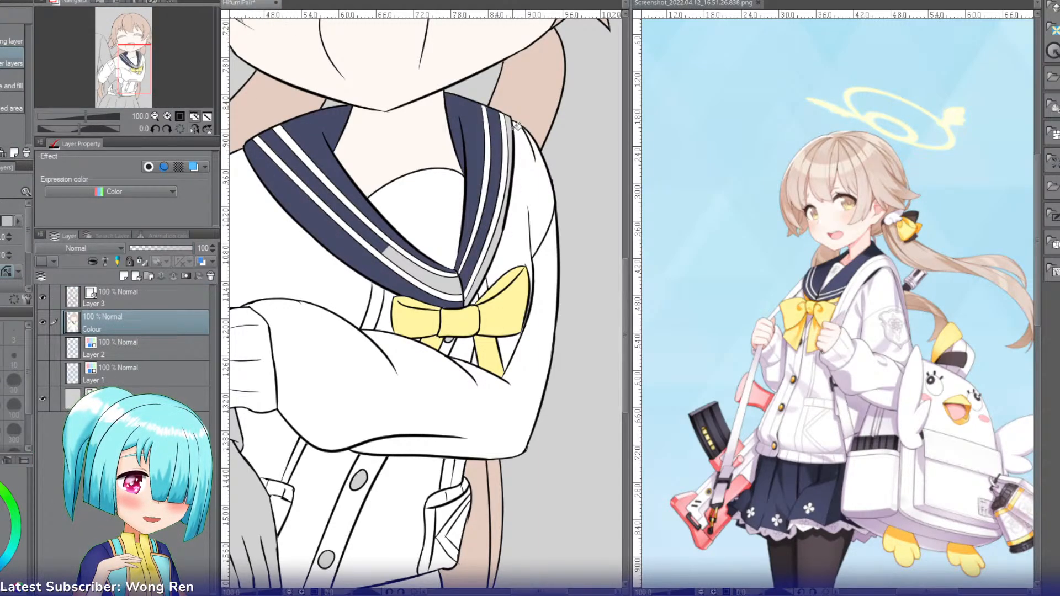
{"action": "left_click", "coordinate": [507, 165]}
{"action": "left_click", "coordinate": [436, 280]}
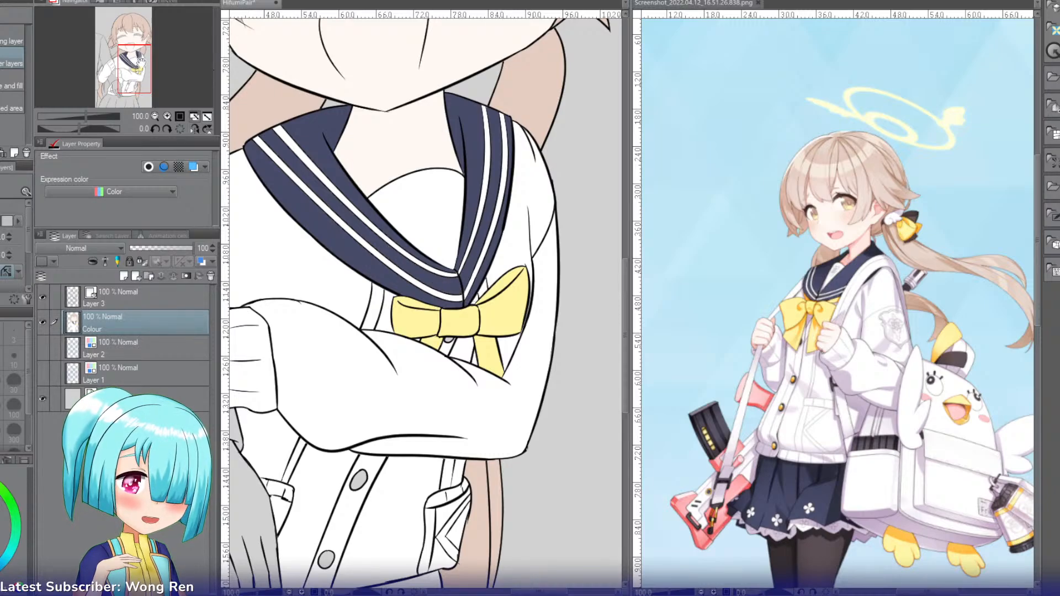
Step: Fill the two cardigan buttons and the skirt with navy on the Colour layer
{"action": "left_click_drag", "start_coordinate": [140, 59], "coordinate": [132, 78]}
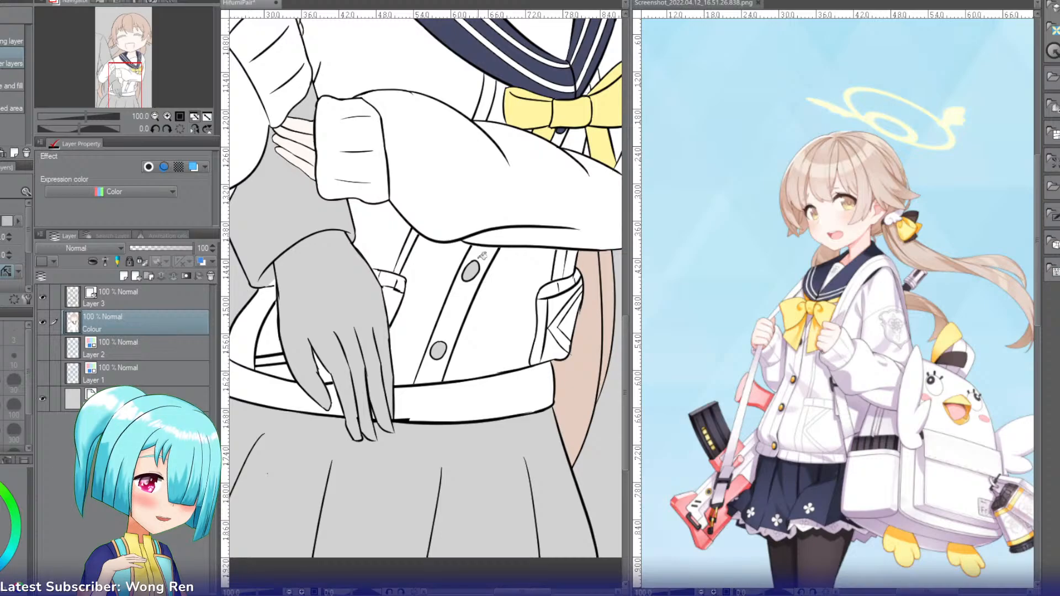
{"action": "left_click", "coordinate": [472, 269]}
{"action": "left_click", "coordinate": [437, 349]}
{"action": "left_click", "coordinate": [386, 470]}
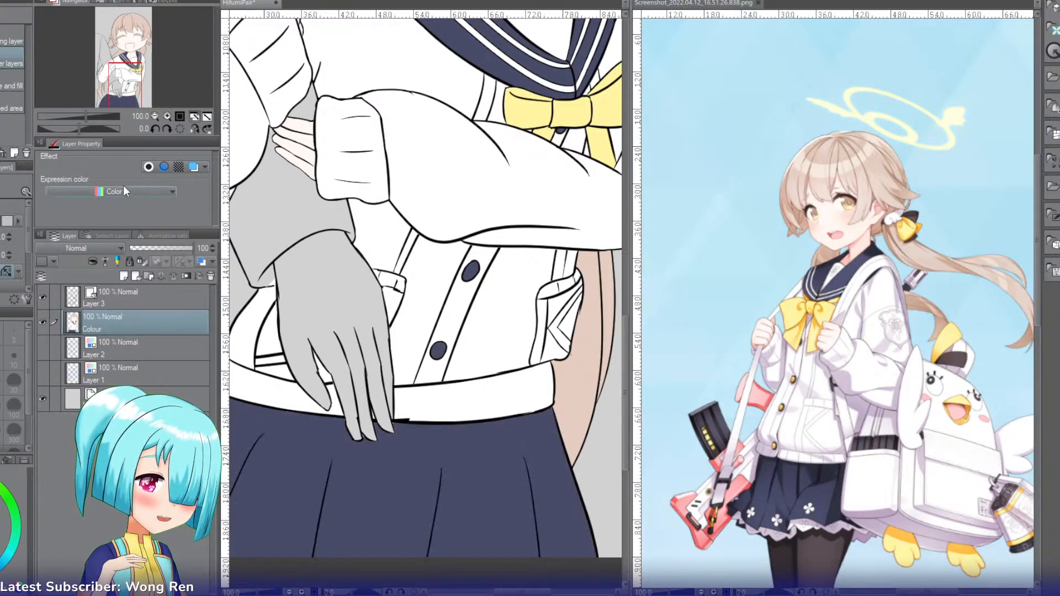
Step: Fill the thick lash shapes of both closed eyes with black
{"action": "left_click_drag", "start_coordinate": [119, 87], "coordinate": [118, 57]}
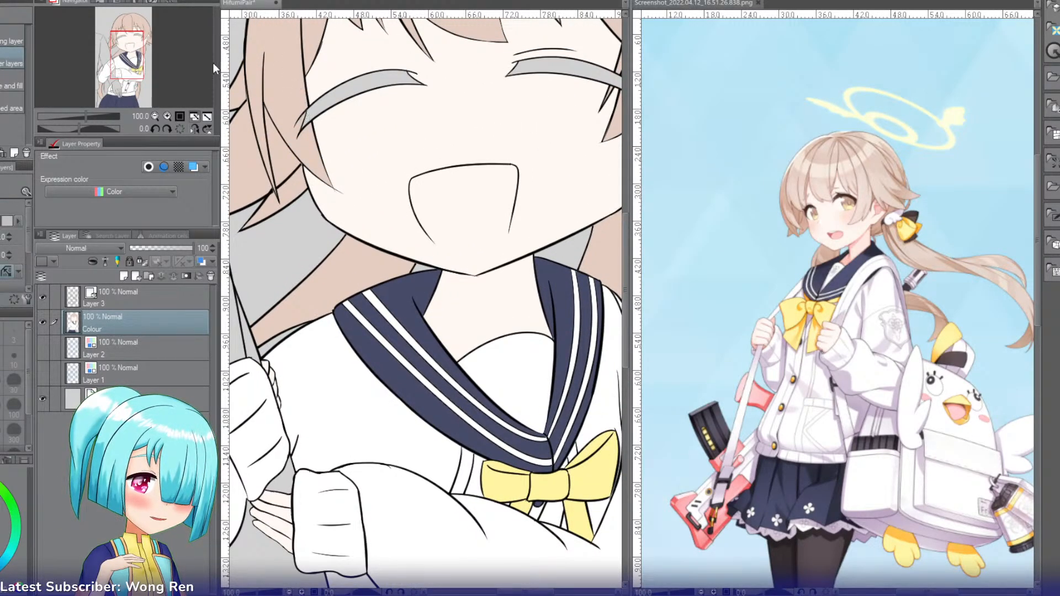
{"action": "left_click", "coordinate": [132, 40]}
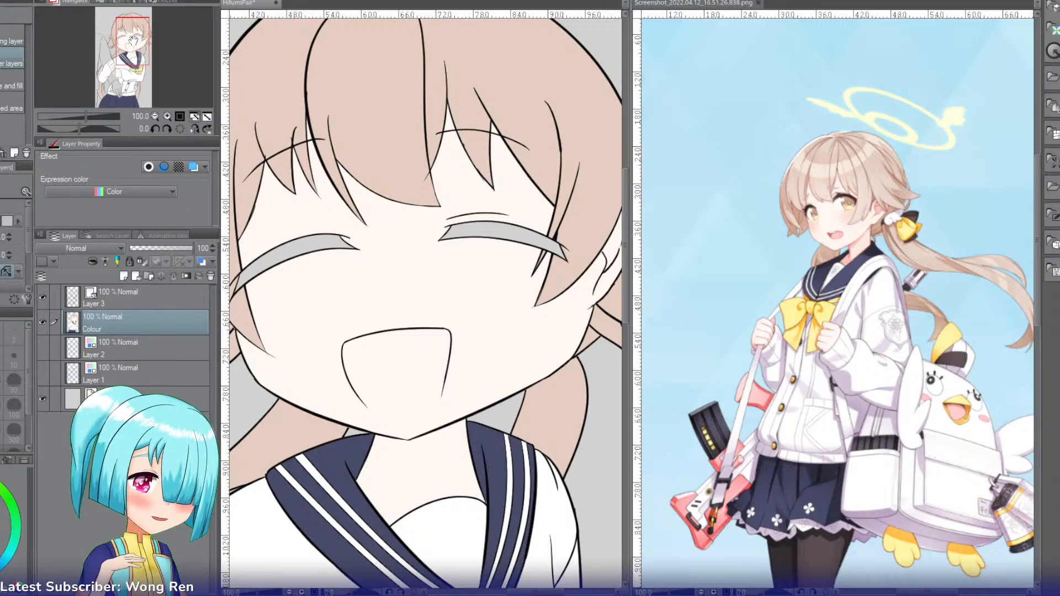
{"action": "left_click", "coordinate": [142, 43]}
{"action": "left_click_drag", "start_coordinate": [142, 43], "coordinate": [120, 42]}
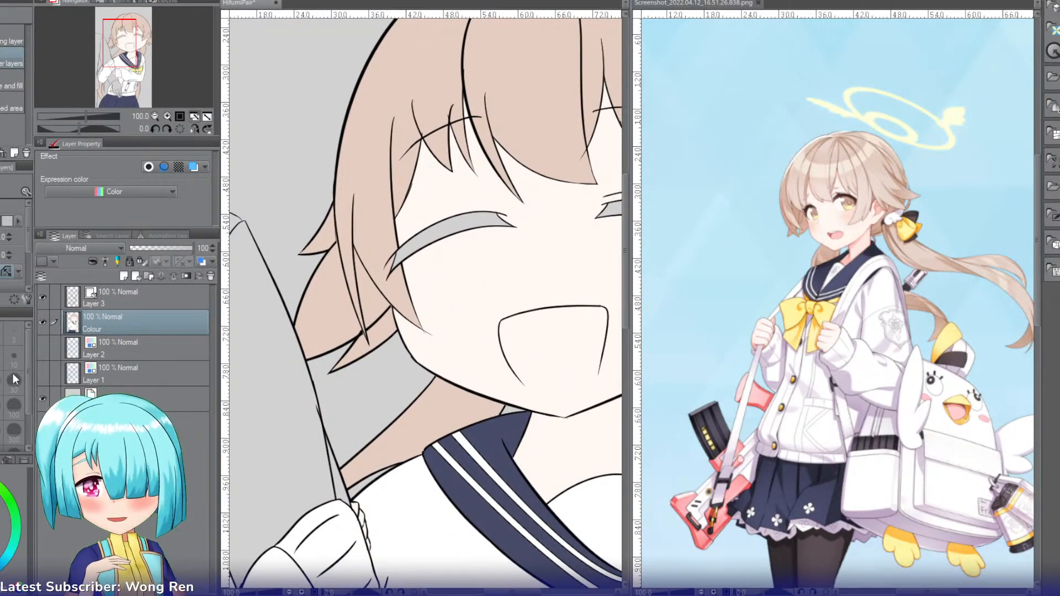
{"action": "left_click", "coordinate": [456, 220]}
{"action": "left_click_drag", "start_coordinate": [120, 44], "coordinate": [131, 40]}
{"action": "left_click", "coordinate": [500, 232]}
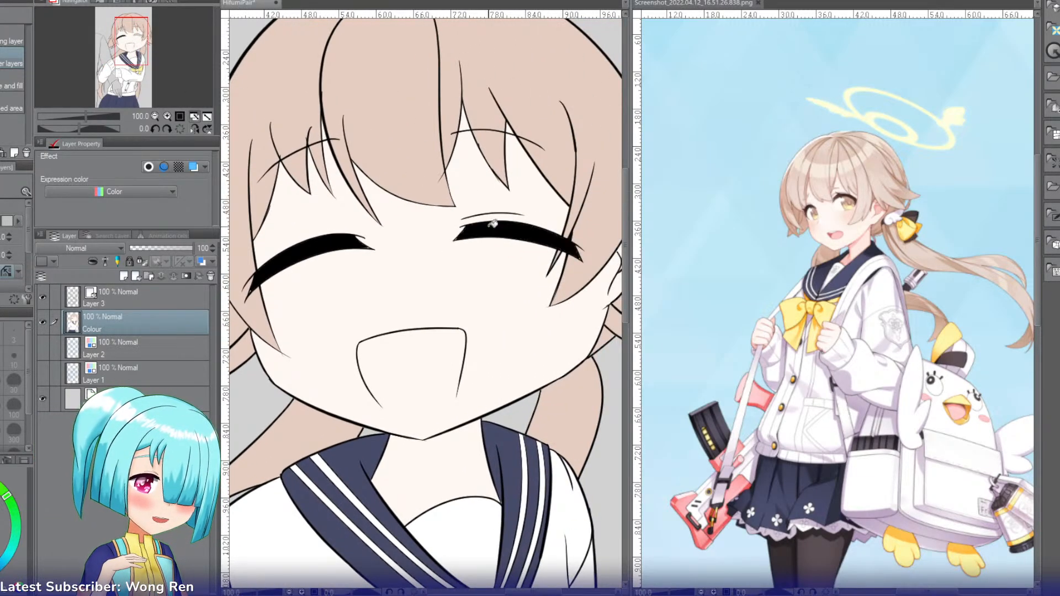
Step: Sample the dark red inside the character's open mouth in the reference screenshot
{"action": "key", "text": "i"}
{"action": "left_click", "coordinate": [843, 229]}
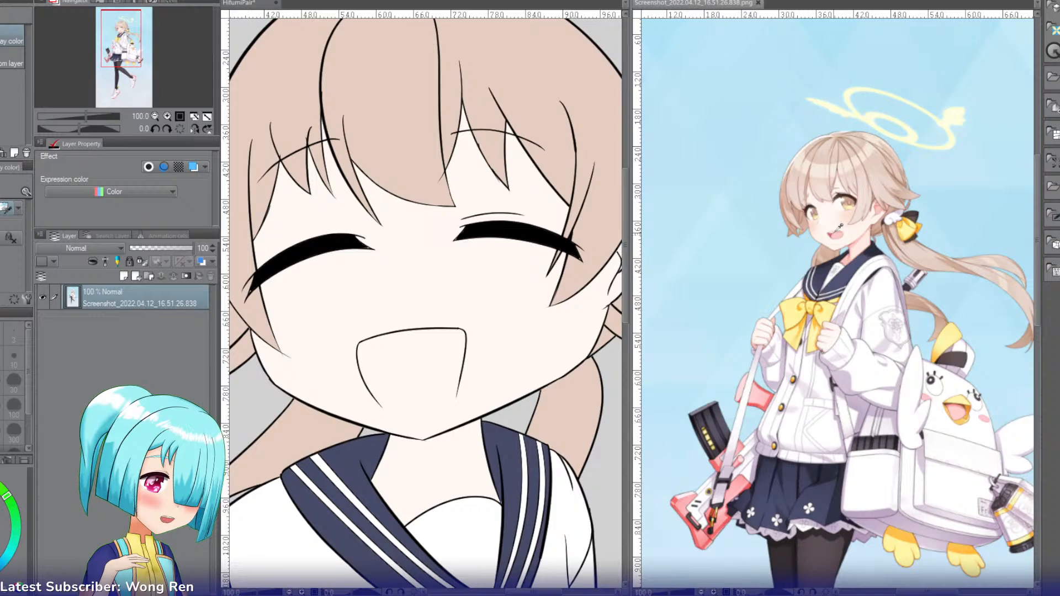
{"action": "left_click", "coordinate": [167, 115]}
{"action": "left_click", "coordinate": [167, 115]}
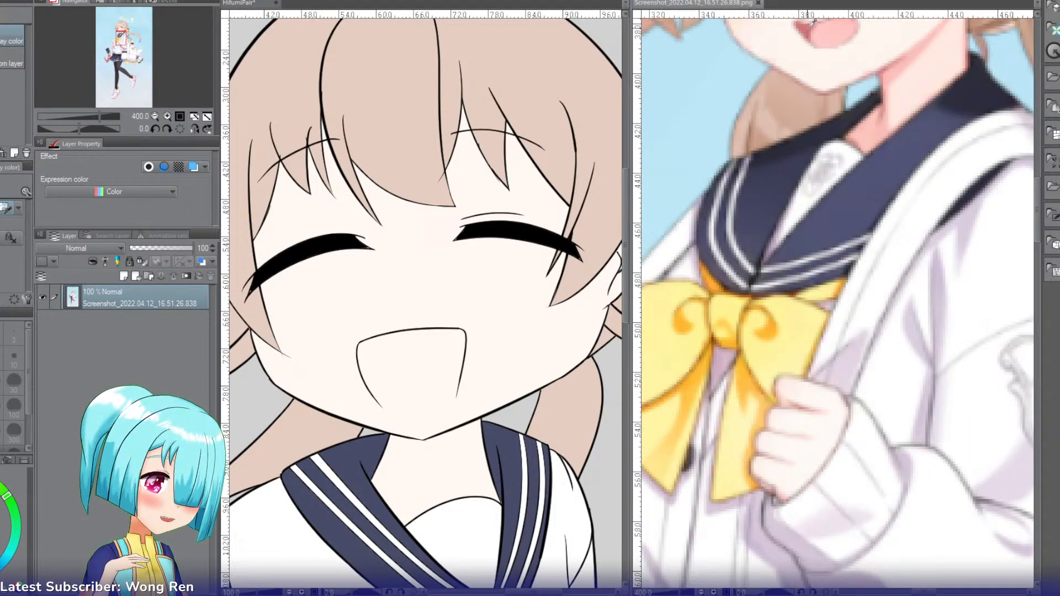
{"action": "key", "text": "p"}
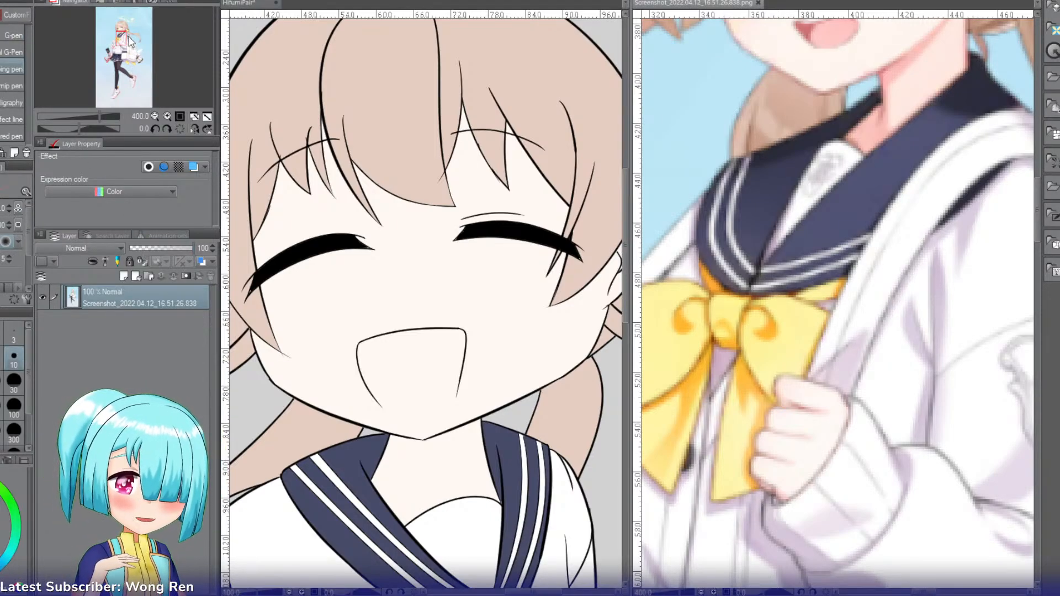
{"action": "left_click_drag", "start_coordinate": [122, 37], "coordinate": [133, 55]}
Step: Close the gap at the bottom of the open mouth with one curved stroke in the sampled red
{"action": "left_click", "coordinate": [240, 4]}
{"action": "left_click", "coordinate": [167, 115]}
{"action": "left_click", "coordinate": [167, 116]}
{"action": "key", "text": "p"}
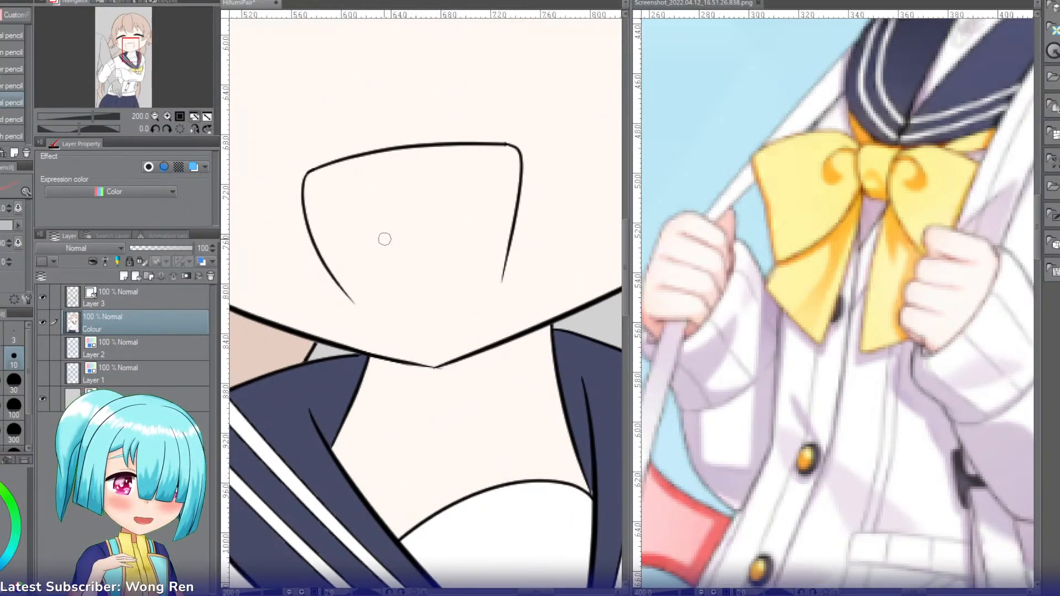
{"action": "key", "text": "r"}
{"action": "left_click_drag", "start_coordinate": [365, 254], "coordinate": [494, 107]}
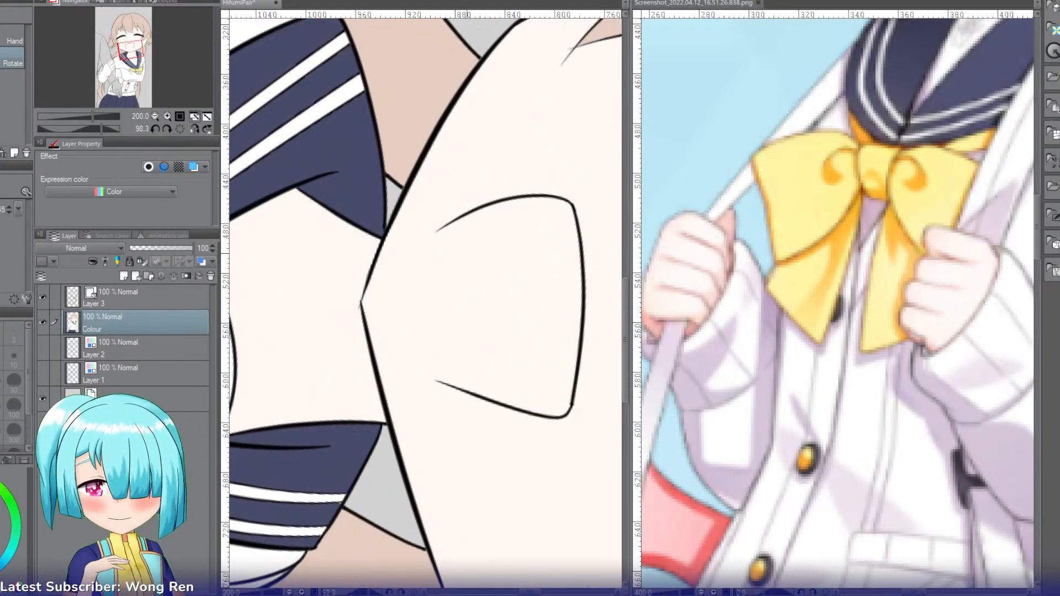
{"action": "key", "text": "p"}
{"action": "mouse_move", "coordinate": [445, 225]}
{"action": "left_mouse_down"}
{"action": "mouse_move", "coordinate": [434, 299]}
{"action": "mouse_move", "coordinate": [447, 338]}
{"action": "mouse_move", "coordinate": [432, 336]}
{"action": "mouse_move", "coordinate": [434, 367]}
{"action": "left_mouse_up"}
{"action": "key", "text": "ctrl+z"}
{"action": "key", "text": "ctrl+z"}
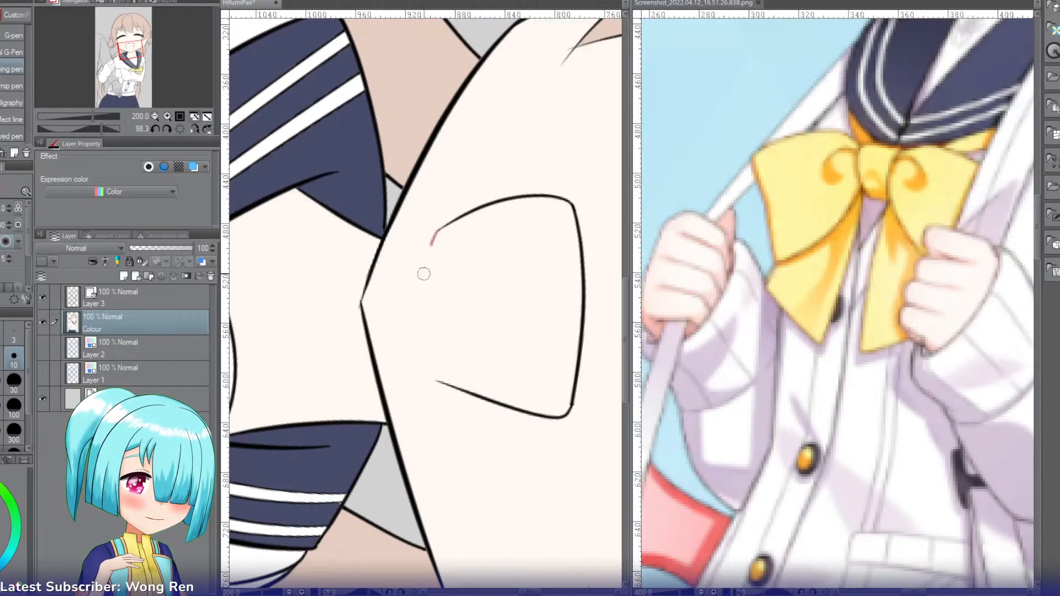
{"action": "key", "text": "ctrl+y"}
{"action": "key", "text": "ctrl+z"}
{"action": "left_click_drag", "start_coordinate": [442, 231], "coordinate": [436, 389]}
Step: Fill the inside of the closed mouth outline with the same red
{"action": "key", "text": "g"}
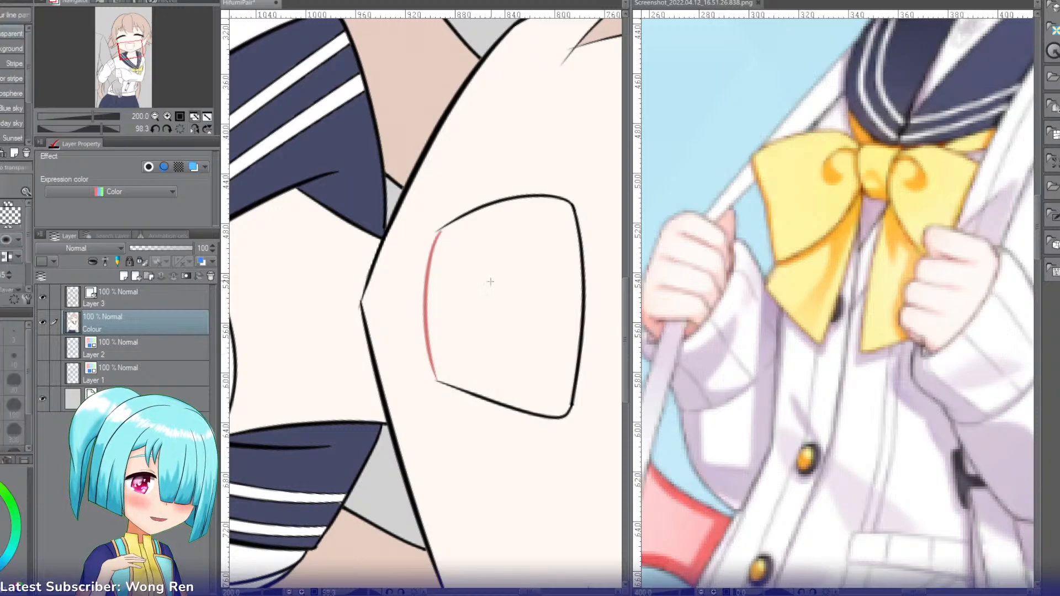
{"action": "left_click", "coordinate": [483, 287]}
{"action": "key", "text": "r"}
{"action": "left_click_drag", "start_coordinate": [451, 239], "coordinate": [525, 269]}
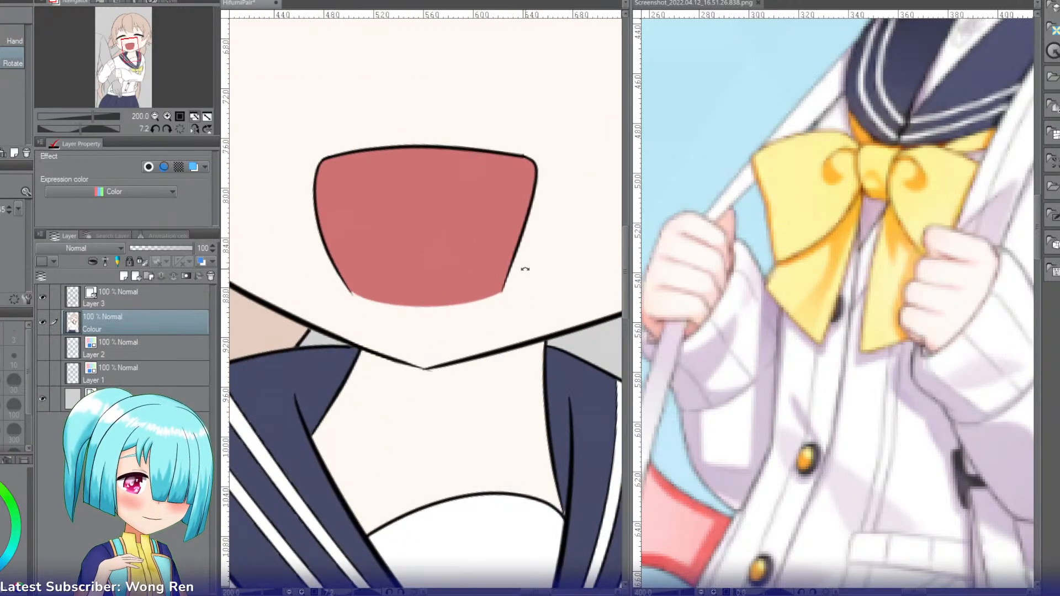
Step: Select the red mouth area and sample the lighter pink of the mouth in the reference screenshot
{"action": "left_click", "coordinate": [180, 117]}
{"action": "key", "text": "w"}
{"action": "left_click", "coordinate": [414, 259]}
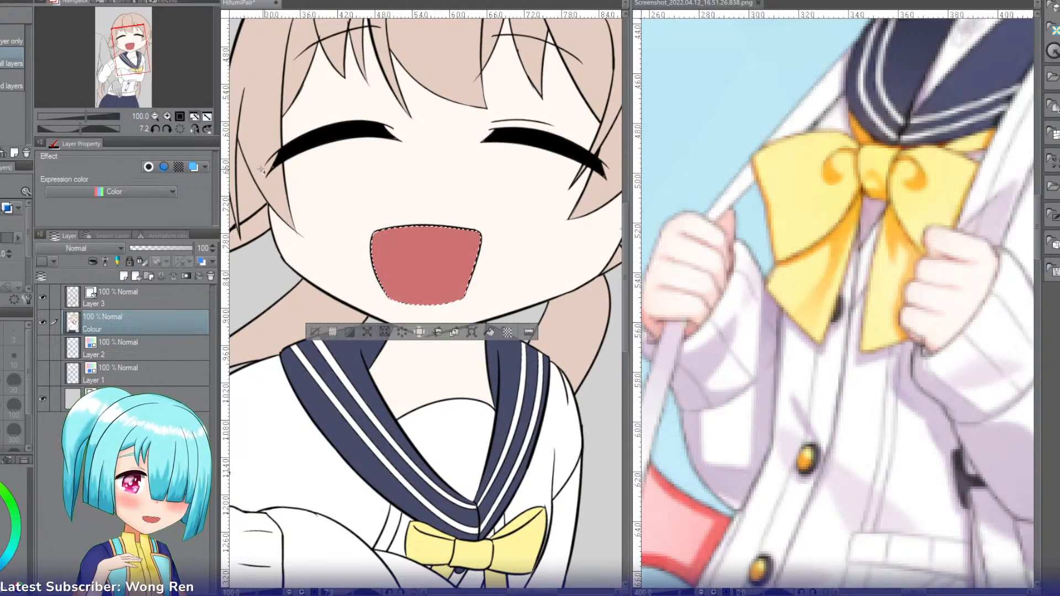
{"action": "left_click", "coordinate": [653, 5]}
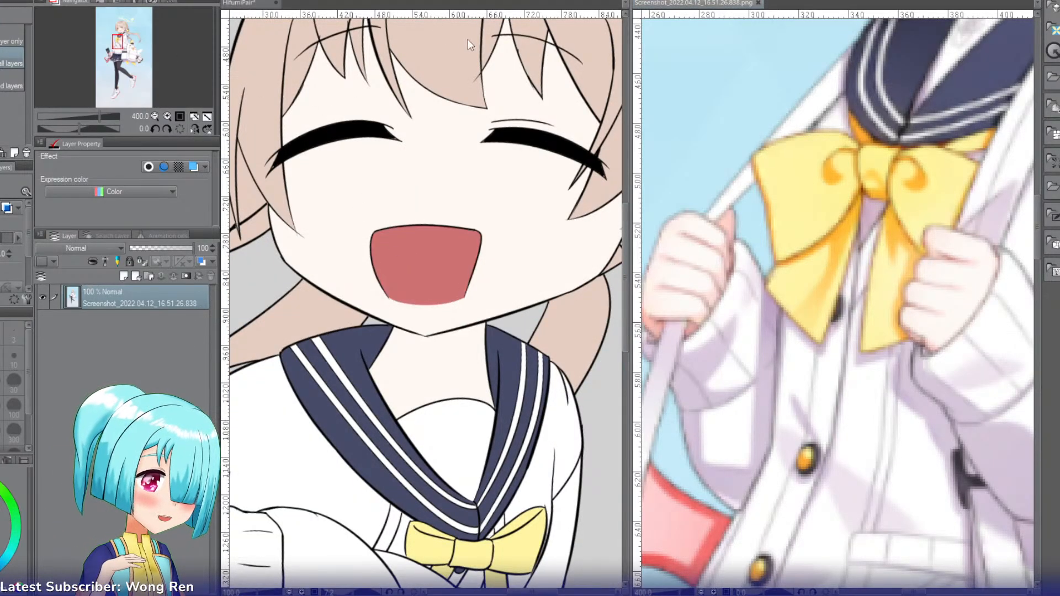
{"action": "key", "text": "i"}
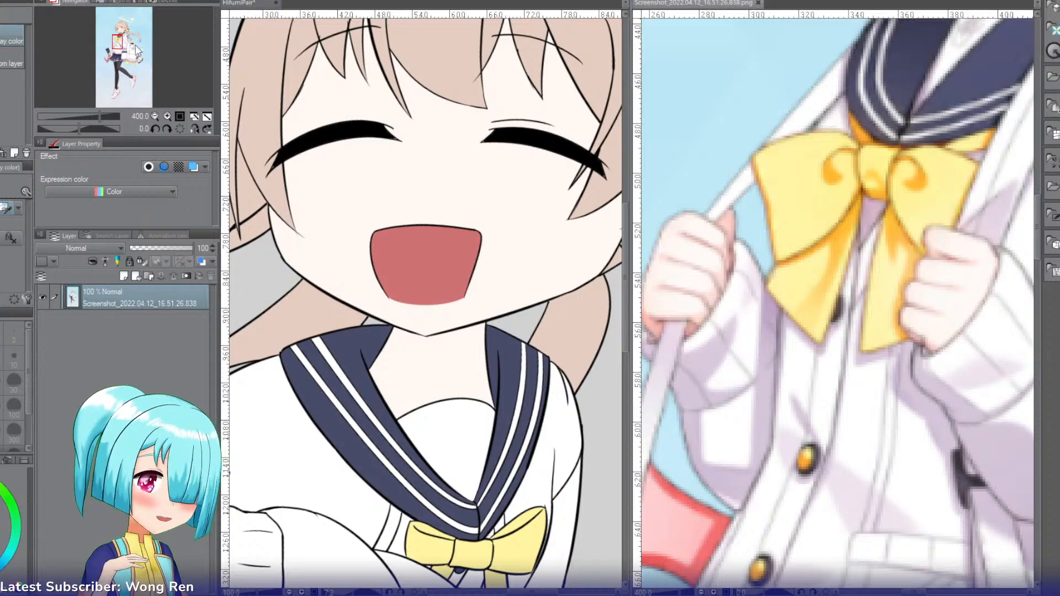
{"action": "left_click_drag", "start_coordinate": [120, 40], "coordinate": [126, 53]}
{"action": "left_click", "coordinate": [246, 4]}
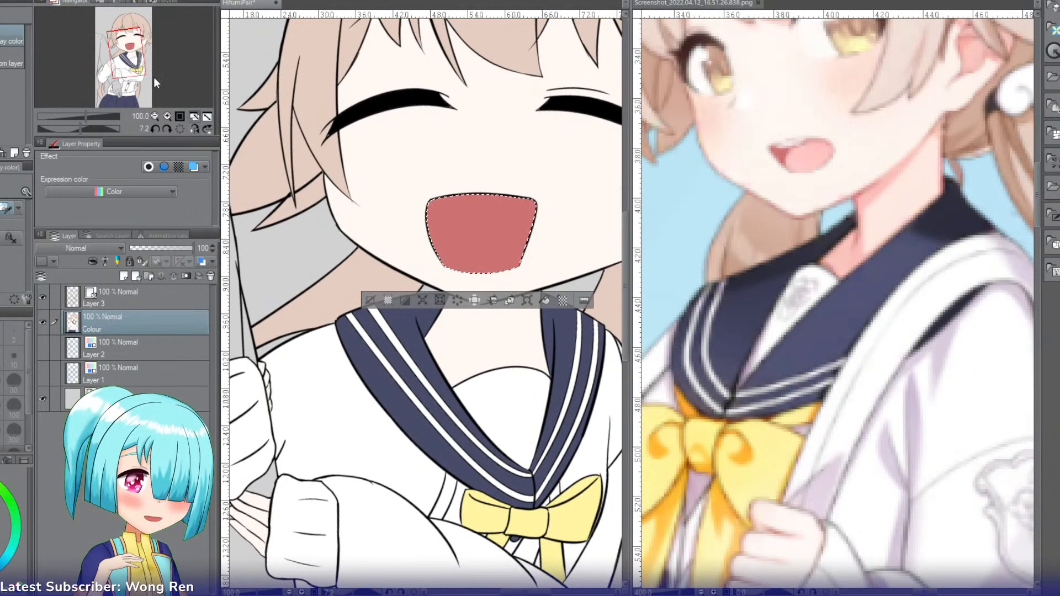
Step: Try to paint a light pink tongue across the bottom of the selected mouth with an enlarged G-pen
{"action": "left_click", "coordinate": [167, 115]}
{"action": "left_click", "coordinate": [167, 116]}
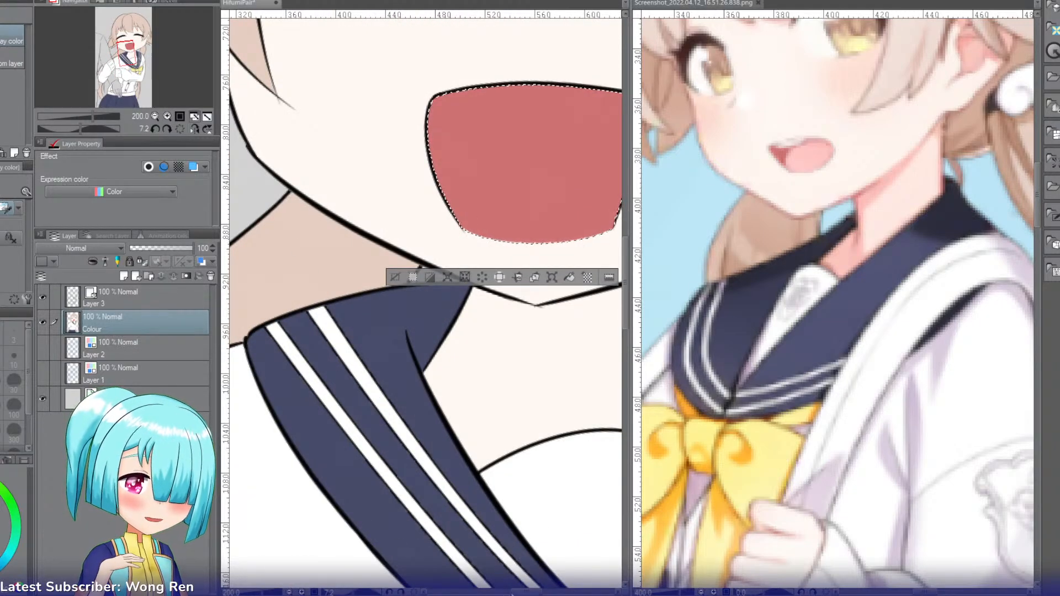
{"action": "left_click_drag", "start_coordinate": [512, 594], "coordinate": [517, 594]}
{"action": "key", "text": "p"}
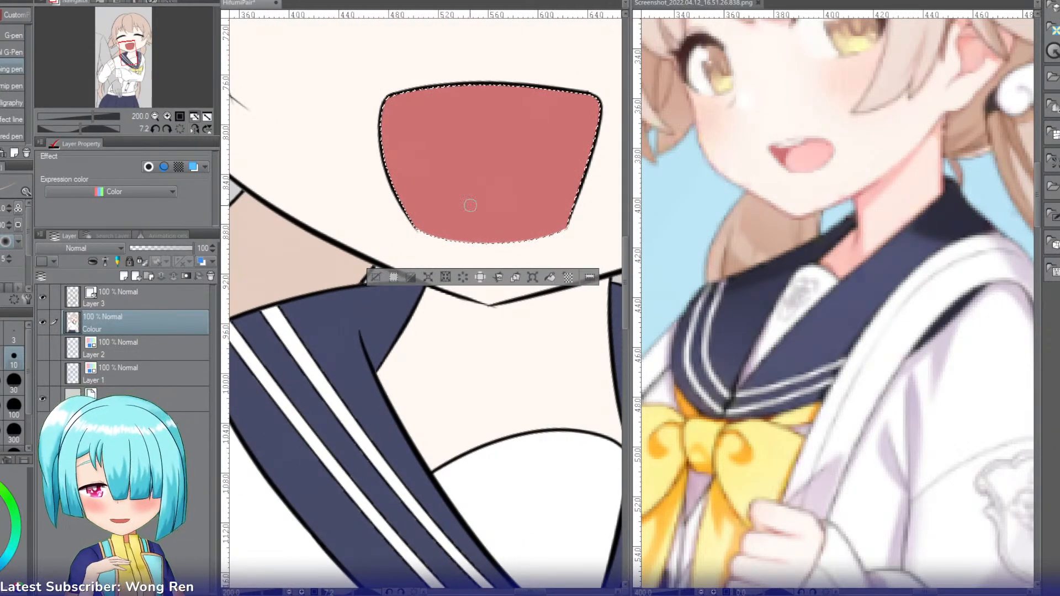
{"action": "key", "text": "comma"}
{"action": "key", "text": "comma"}
{"action": "key", "text": "bracketright"}
{"action": "key", "text": "bracketright"}
{"action": "key", "text": "bracketright"}
{"action": "key", "text": "bracketright"}
{"action": "key", "text": "bracketright"}
{"action": "key", "text": "bracketright"}
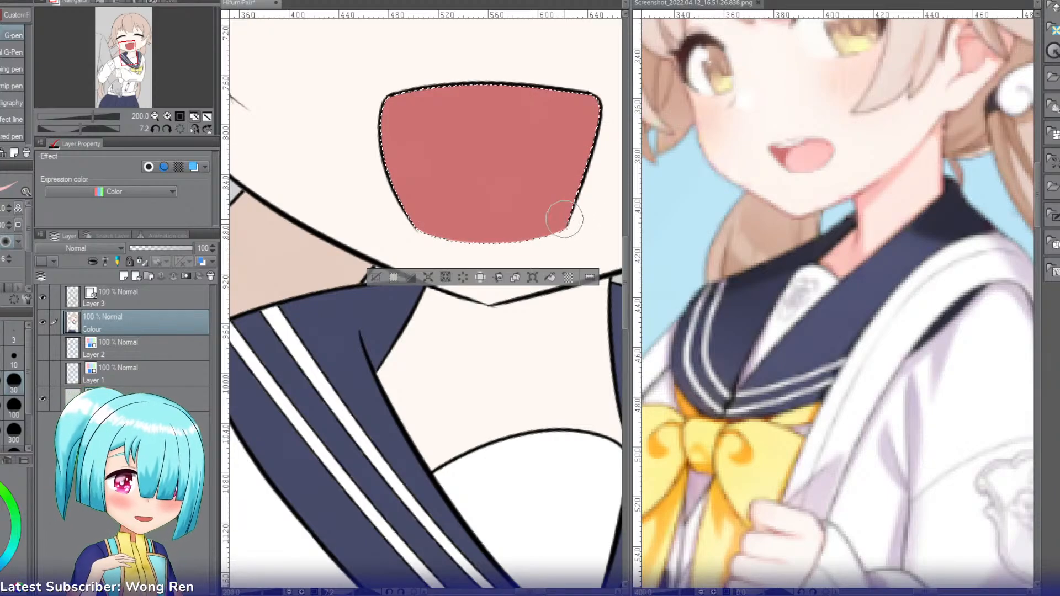
{"action": "left_click_drag", "start_coordinate": [564, 219], "coordinate": [423, 229]}
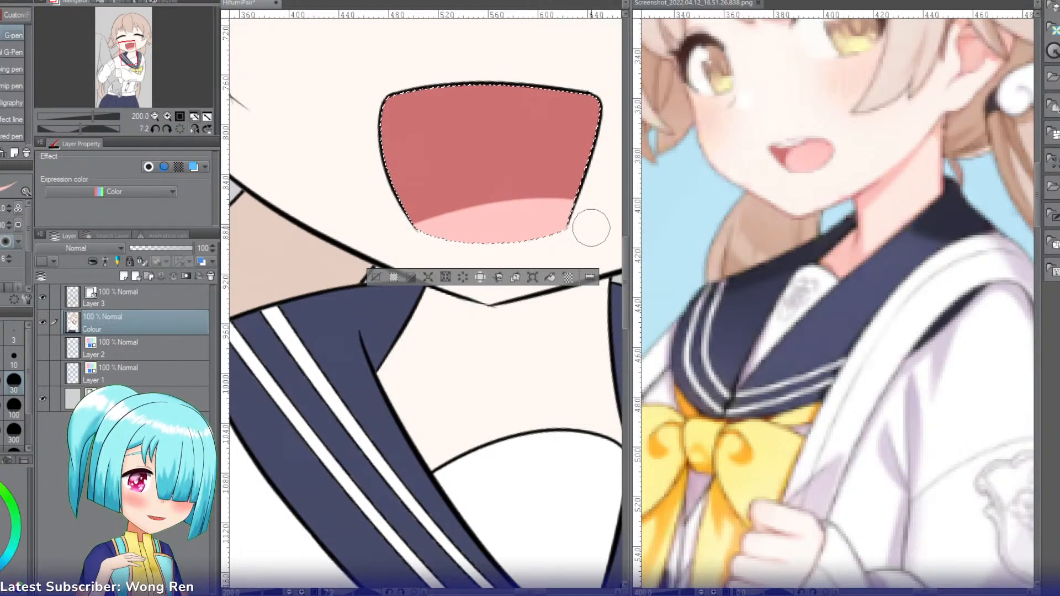
{"action": "key", "text": "ctrl+z"}
Step: Try a rounder light pink tongue at the bottom of the mouth, then undo its strokes
{"action": "left_click_drag", "start_coordinate": [568, 223], "coordinate": [427, 232]}
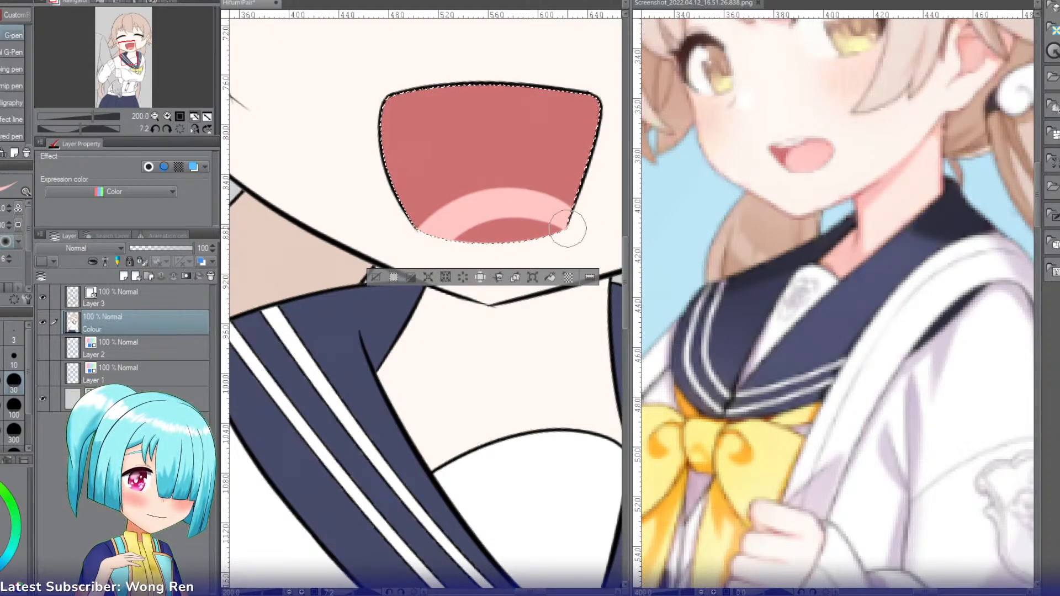
{"action": "mouse_move", "coordinate": [568, 228]}
{"action": "left_mouse_down"}
{"action": "mouse_move", "coordinate": [469, 253]}
{"action": "mouse_move", "coordinate": [568, 236]}
{"action": "mouse_move", "coordinate": [492, 250]}
{"action": "left_mouse_up"}
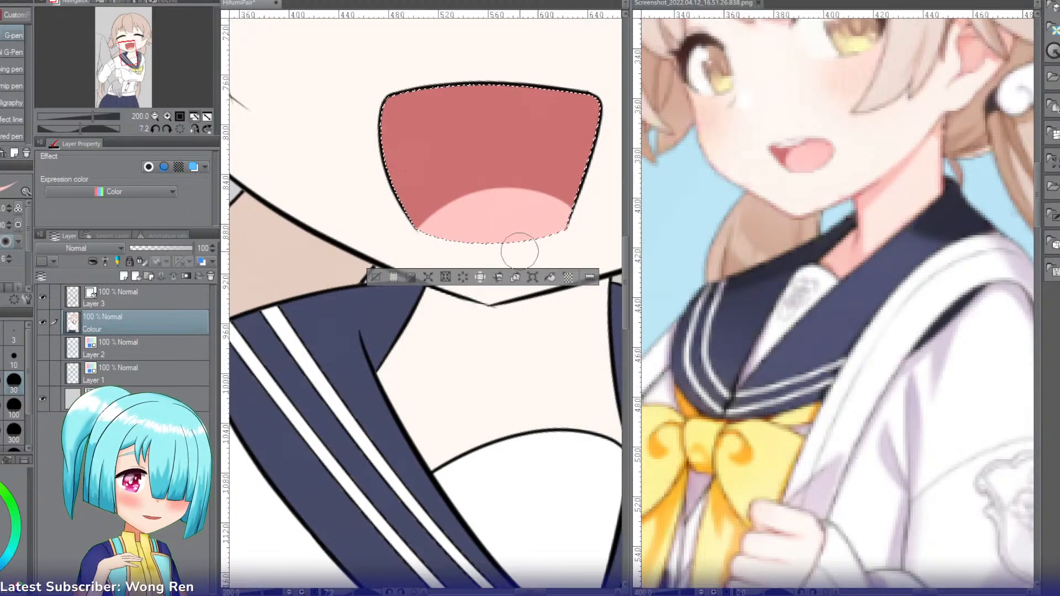
{"action": "left_click", "coordinate": [154, 117]}
{"action": "key", "text": "ctrl+z"}
{"action": "key", "text": "ctrl+z"}
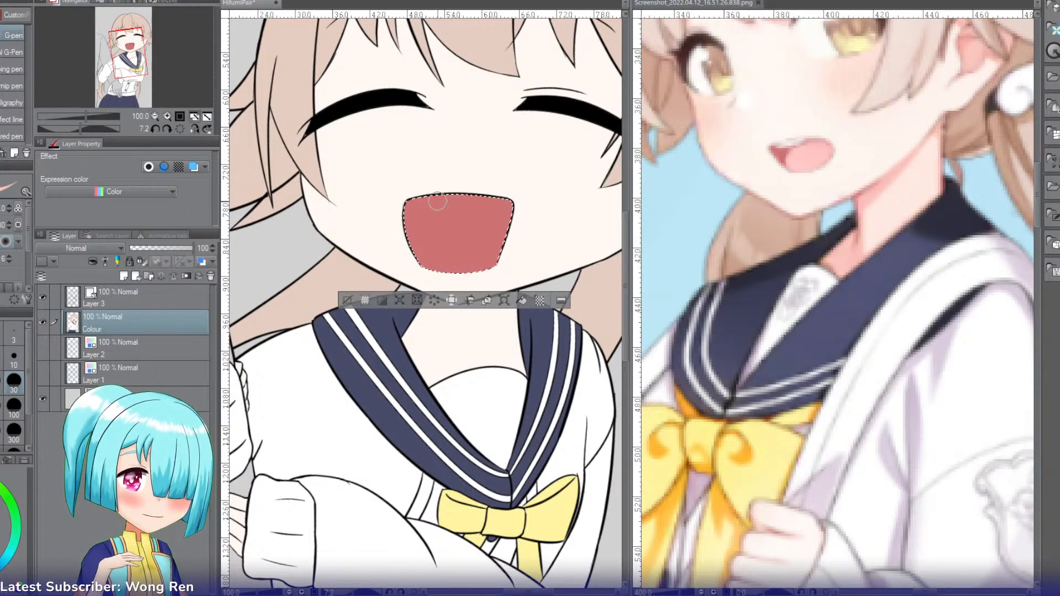
Step: Fill the whole selected mouth with the light pink and clear the selection
{"action": "key", "text": "g"}
{"action": "left_click", "coordinate": [442, 226]}
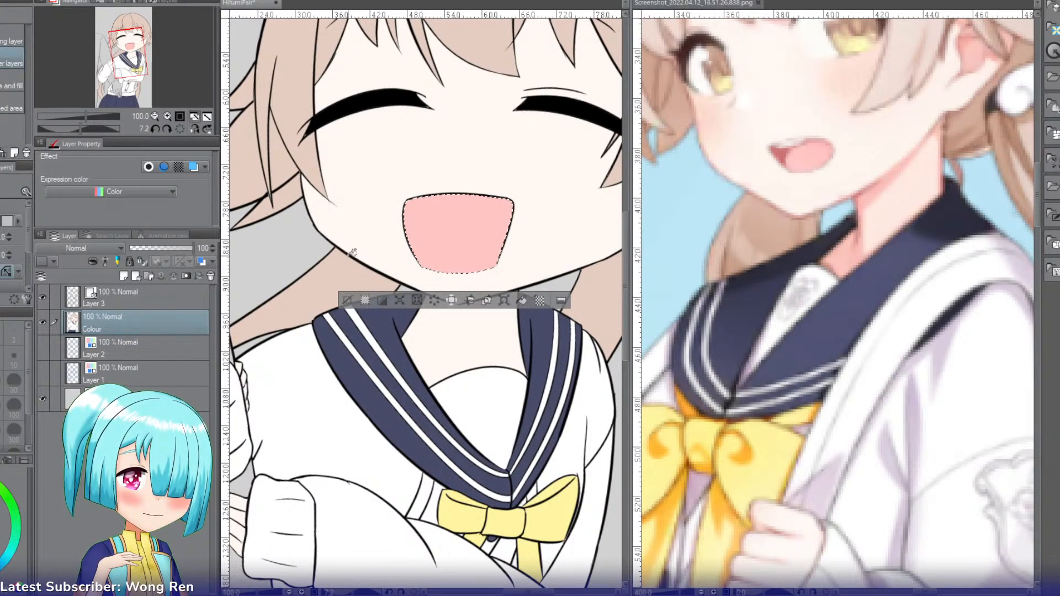
{"action": "left_click", "coordinate": [347, 300]}
Step: Fill the companion figure's jacket body, upper sleeve and forearm sleeve with a dark muted navy
{"action": "left_click", "coordinate": [155, 117]}
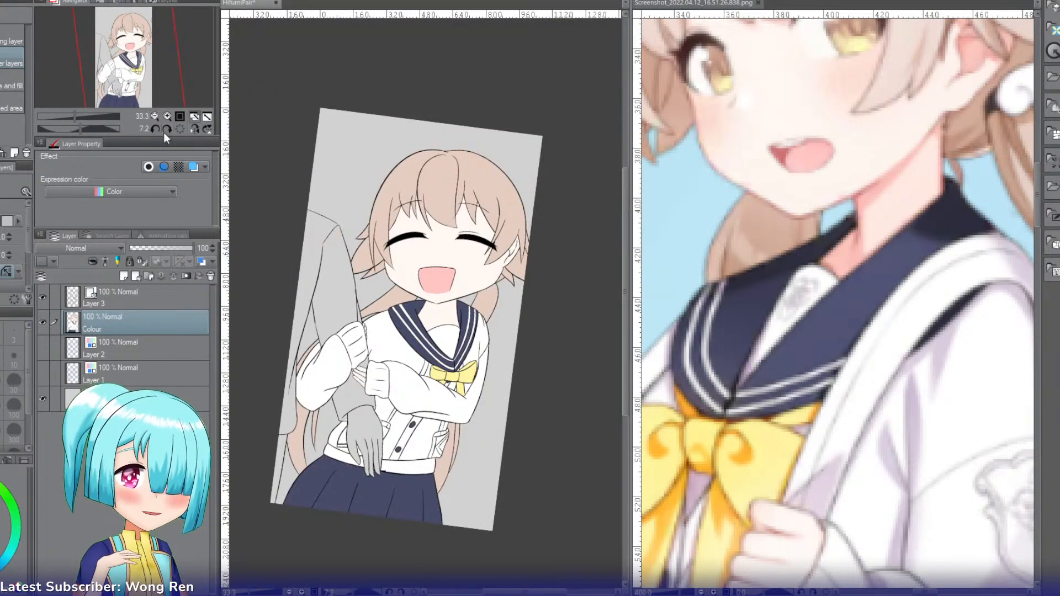
{"action": "left_click", "coordinate": [179, 129]}
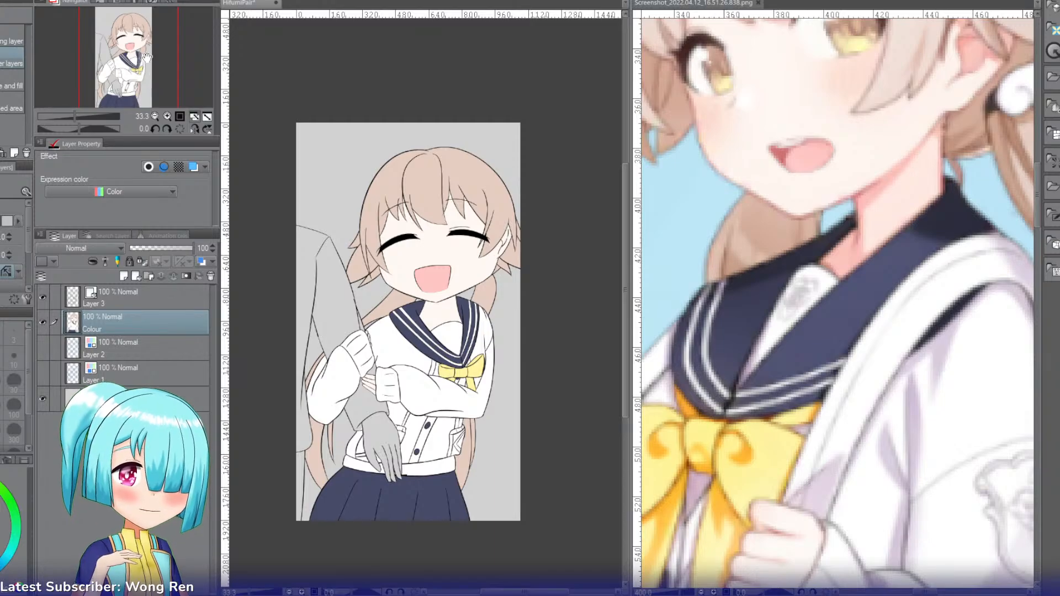
{"action": "left_click_drag", "start_coordinate": [146, 55], "coordinate": [141, 62]}
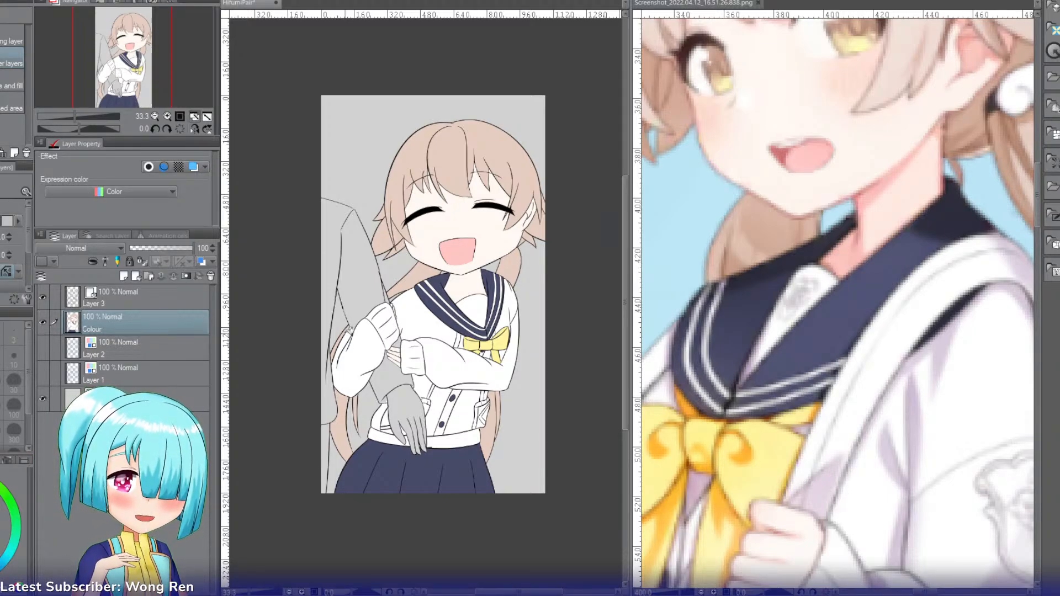
{"action": "left_click", "coordinate": [344, 260]}
{"action": "left_click", "coordinate": [327, 263]}
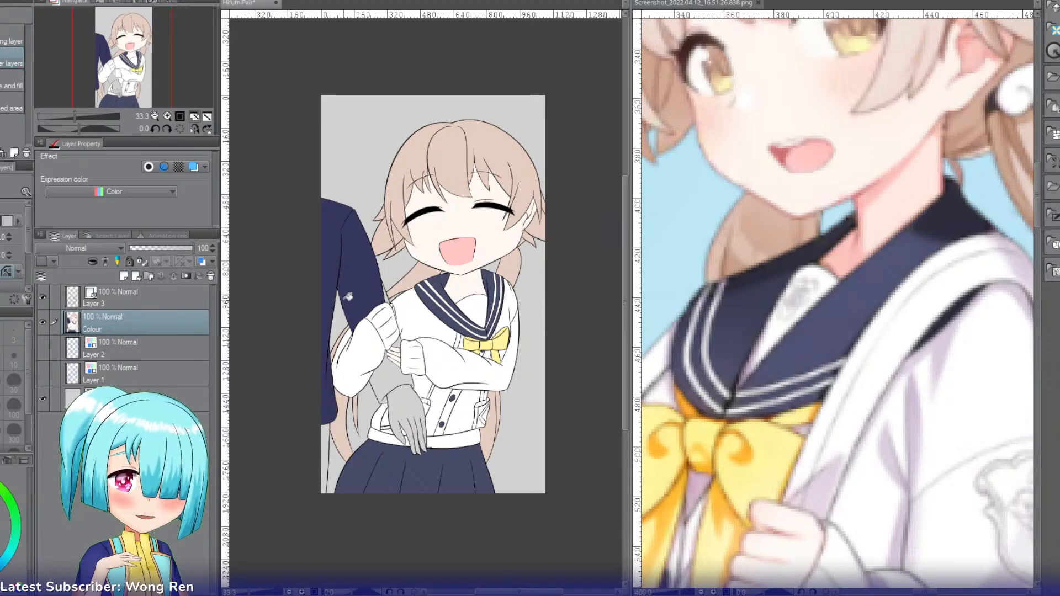
{"action": "left_click", "coordinate": [330, 257]}
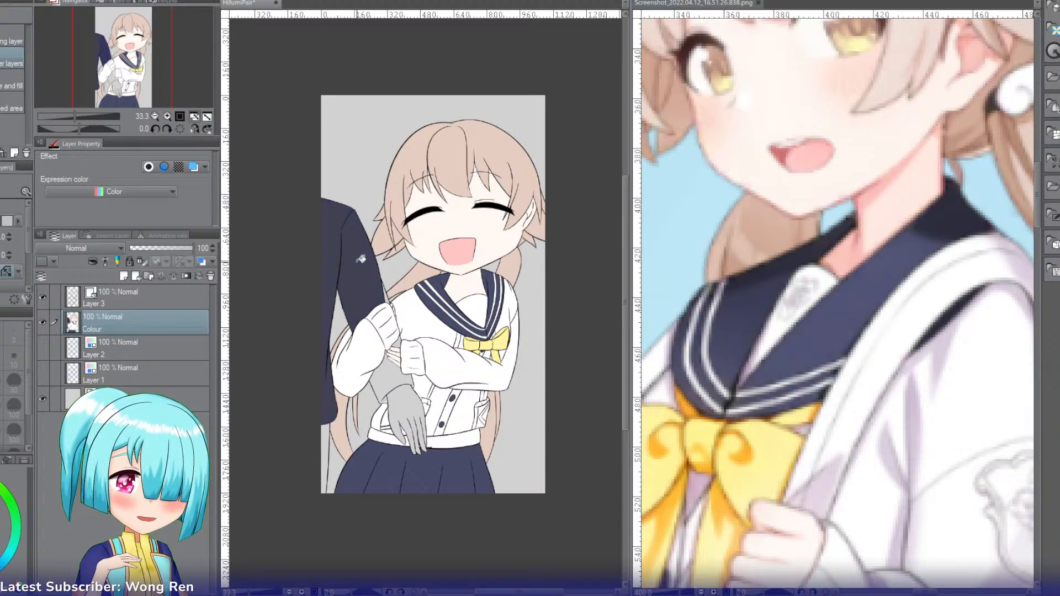
{"action": "left_click", "coordinate": [168, 116]}
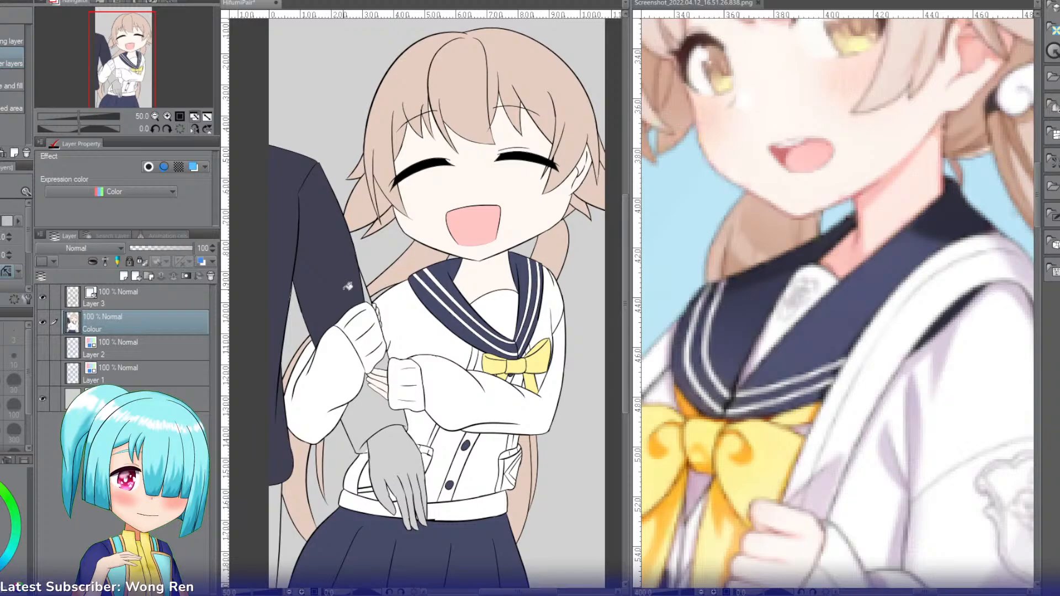
{"action": "left_click", "coordinate": [371, 406]}
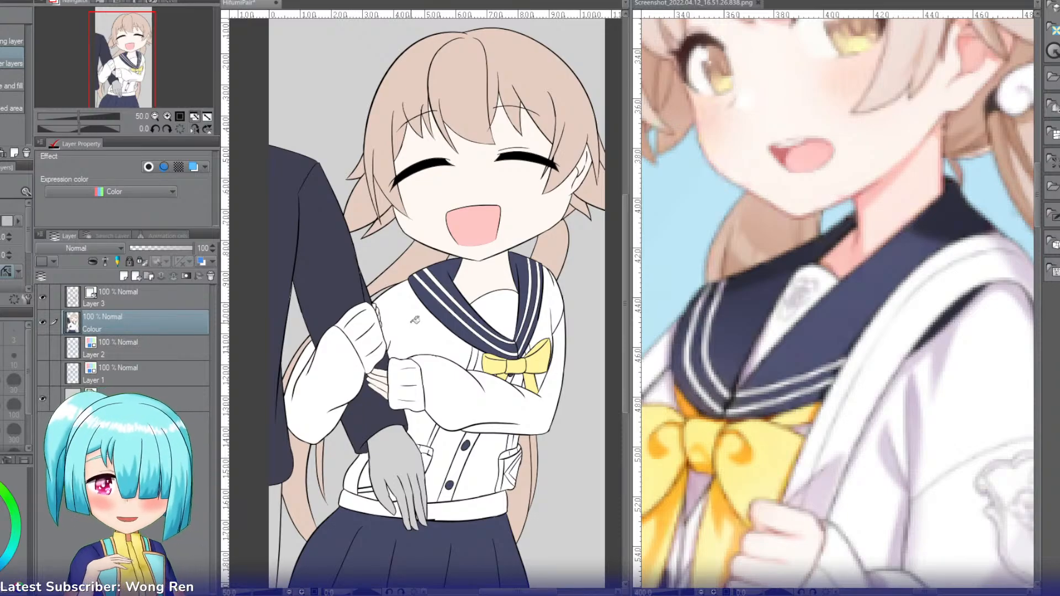
Step: Fill the companion's hanging hand with a light tan skin tone
{"action": "key", "text": "i"}
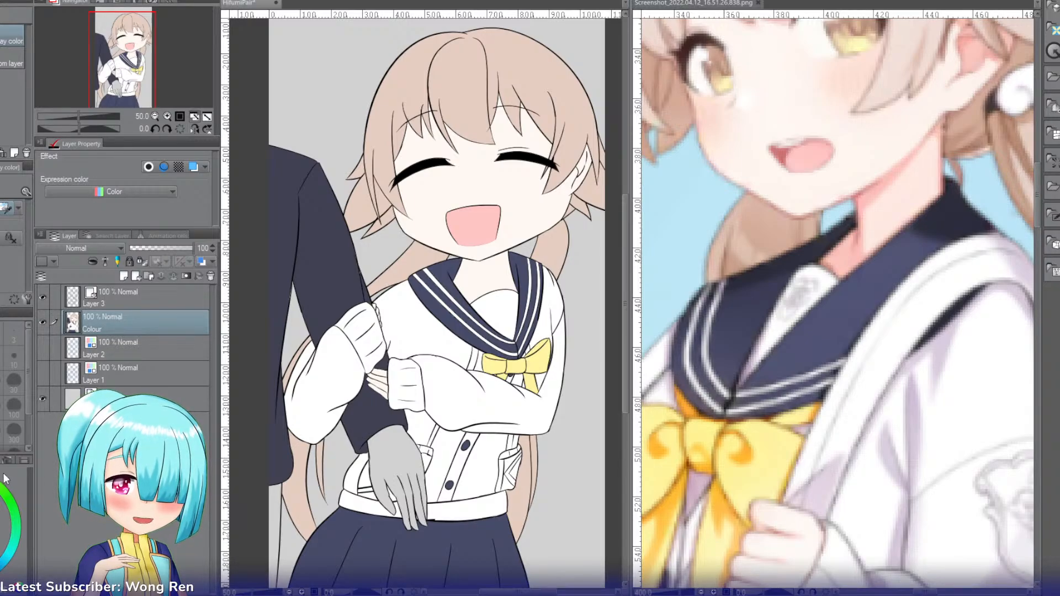
{"action": "key", "text": "g"}
{"action": "left_click", "coordinate": [399, 421]}
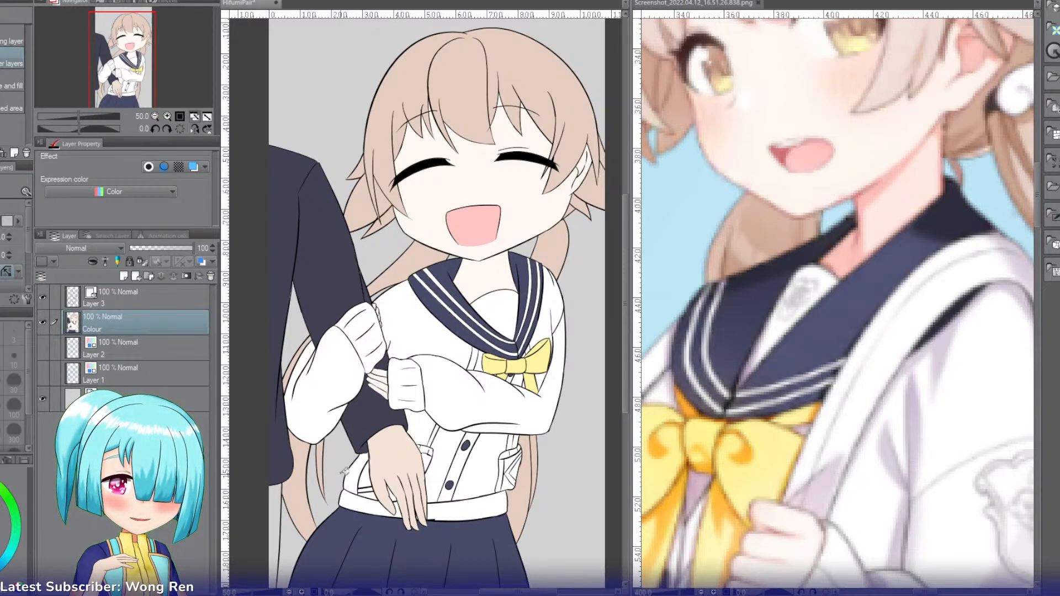
Step: Undo the companion's hand fills and refill the hanging hand with a slightly yellower light tan skin tone
{"action": "left_click", "coordinate": [388, 454]}
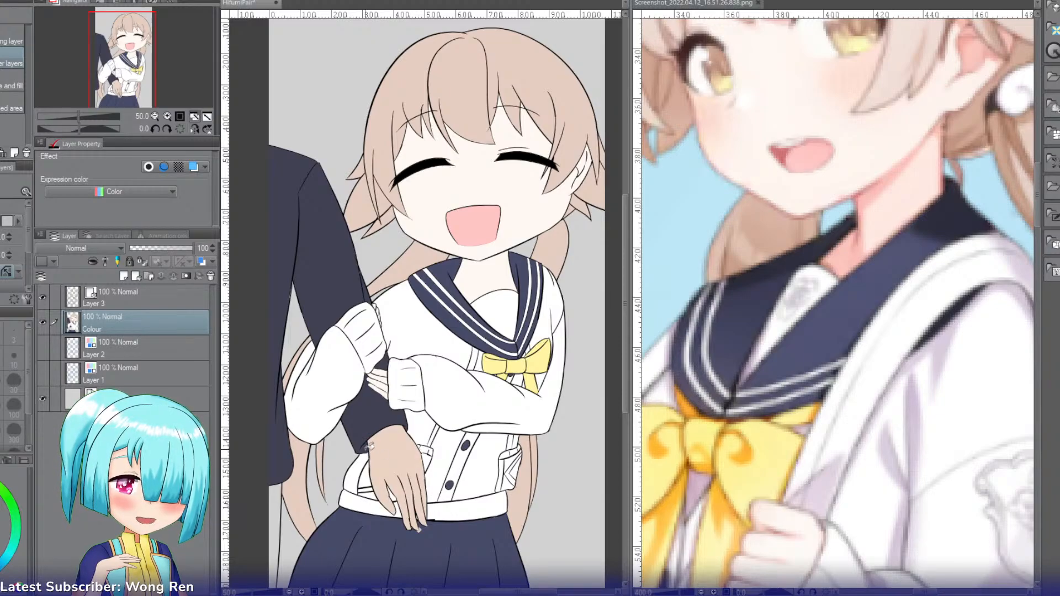
{"action": "key", "text": "ctrl+z"}
{"action": "key", "text": "ctrl+z"}
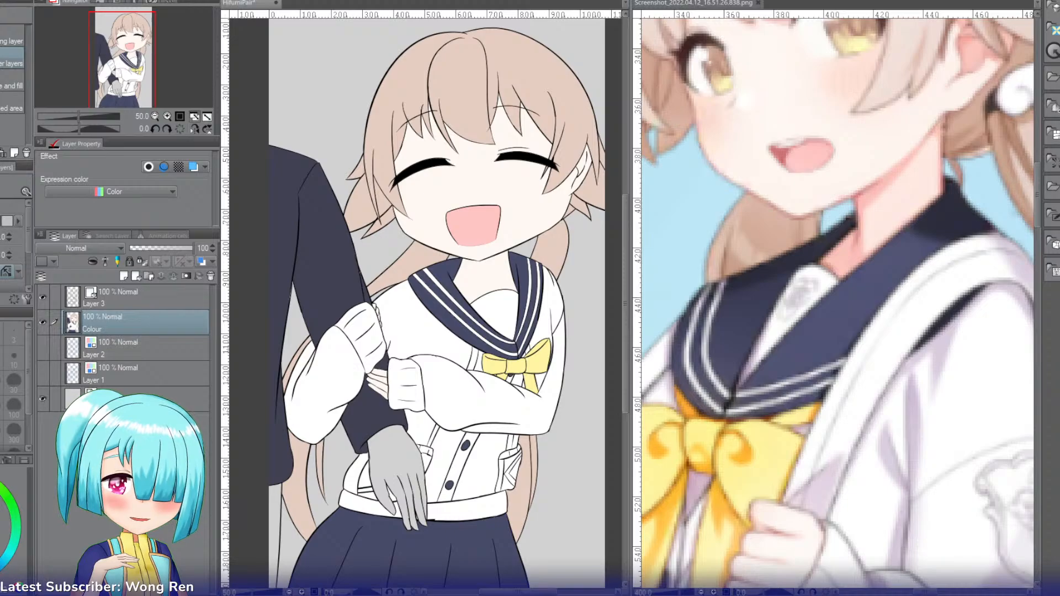
{"action": "left_click", "coordinate": [394, 462]}
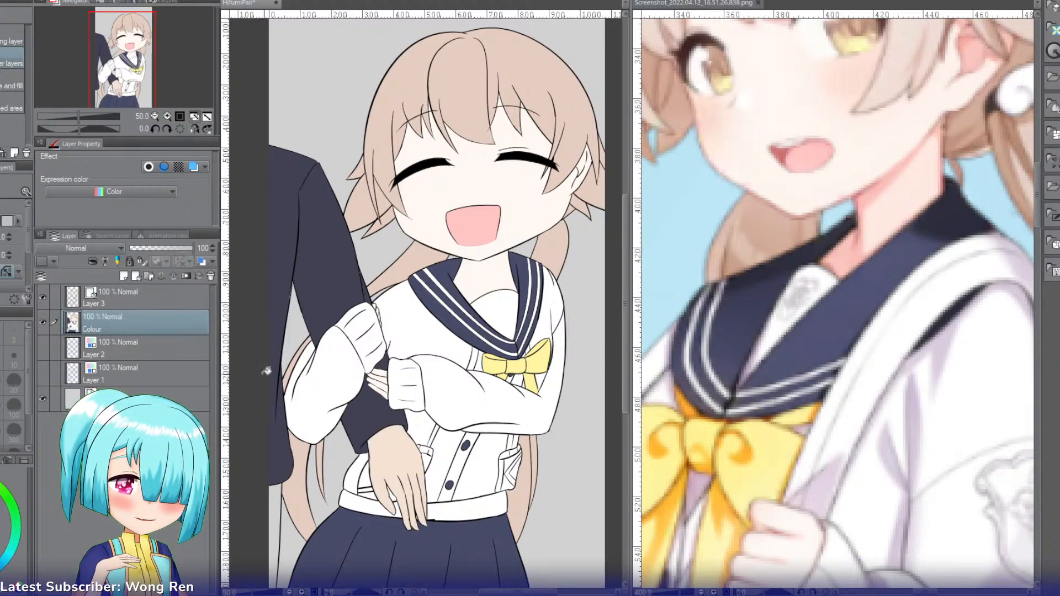
Step: Examine the companion's hand colour close up and in the whole picture, comparing it with and without the tan fill
{"action": "left_click", "coordinate": [168, 115]}
{"action": "left_click_drag", "start_coordinate": [129, 61], "coordinate": [118, 86]}
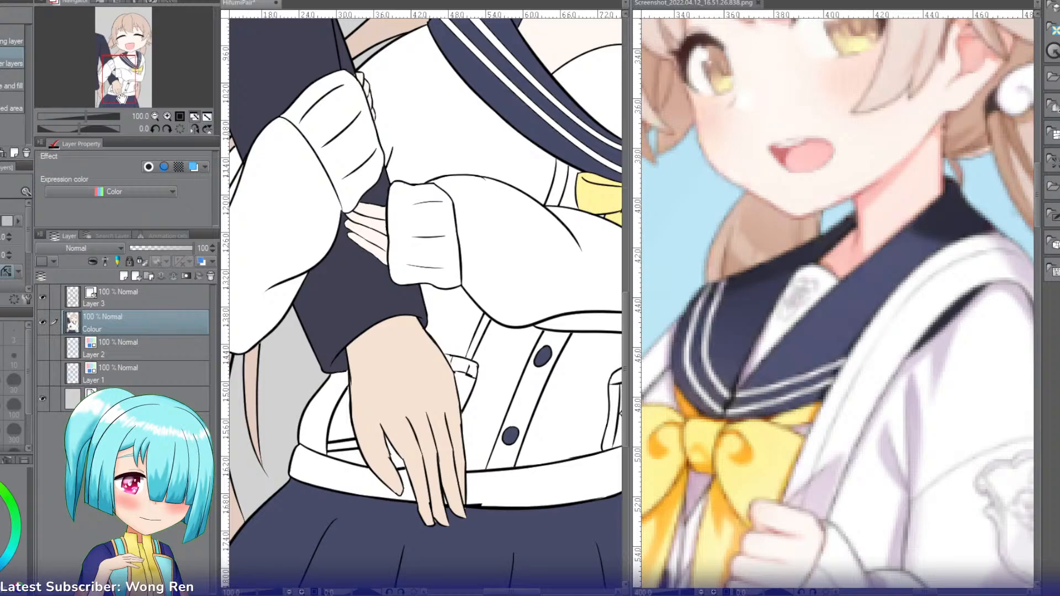
{"action": "left_click", "coordinate": [155, 116]}
{"action": "left_click", "coordinate": [156, 116]}
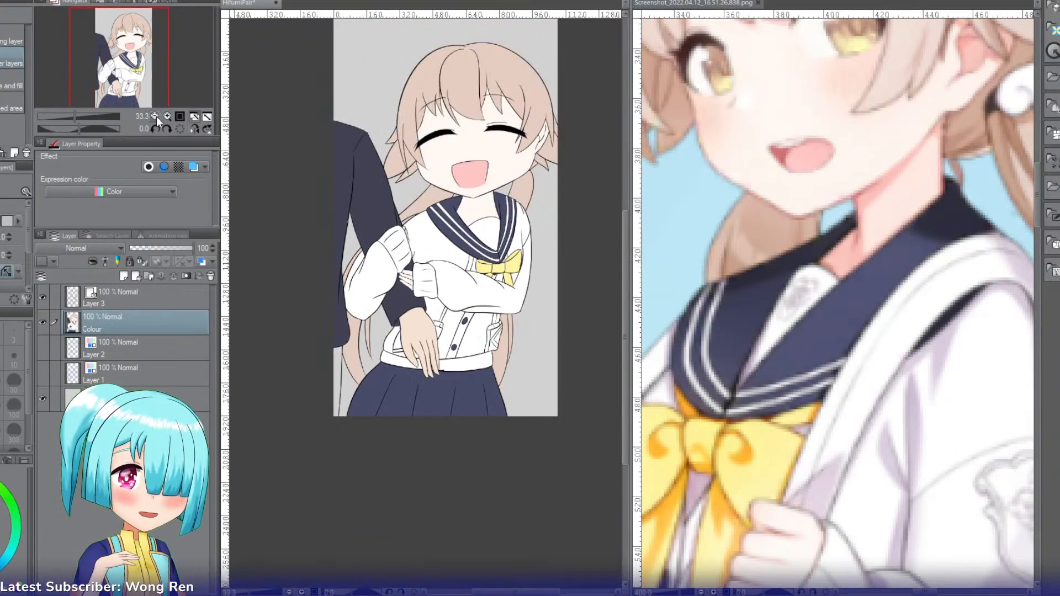
{"action": "left_click", "coordinate": [155, 116]}
{"action": "left_click_drag", "start_coordinate": [138, 78], "coordinate": [140, 71]}
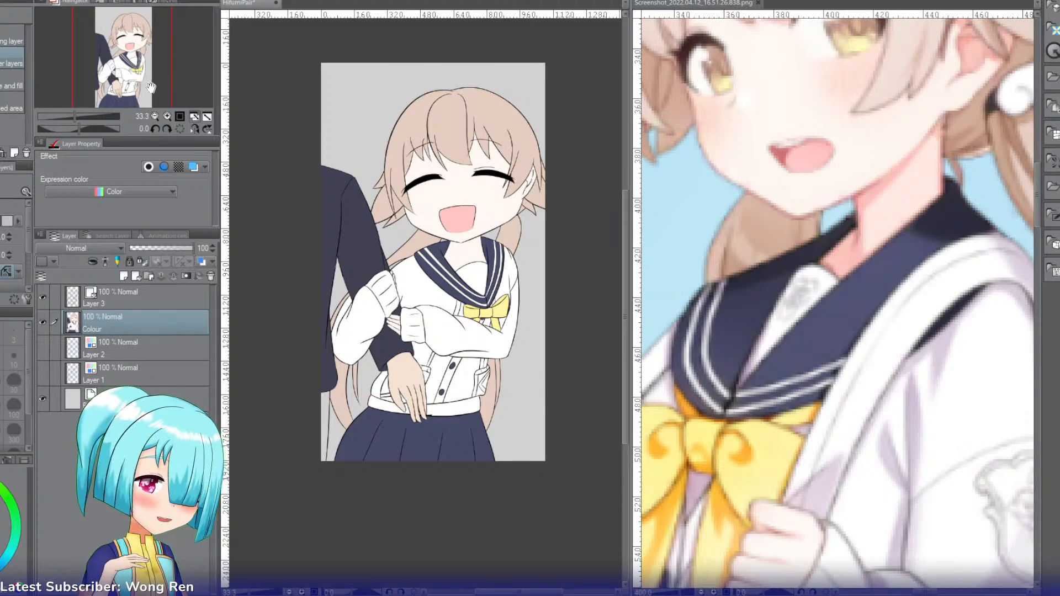
{"action": "left_click", "coordinate": [167, 115]}
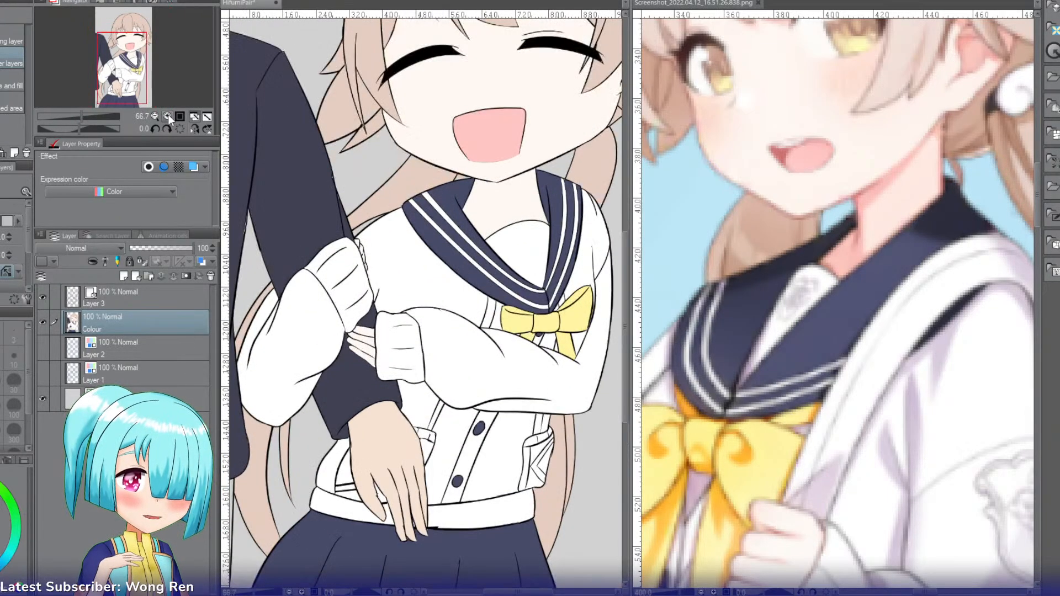
{"action": "left_click", "coordinate": [168, 115]}
{"action": "left_click", "coordinate": [168, 116]}
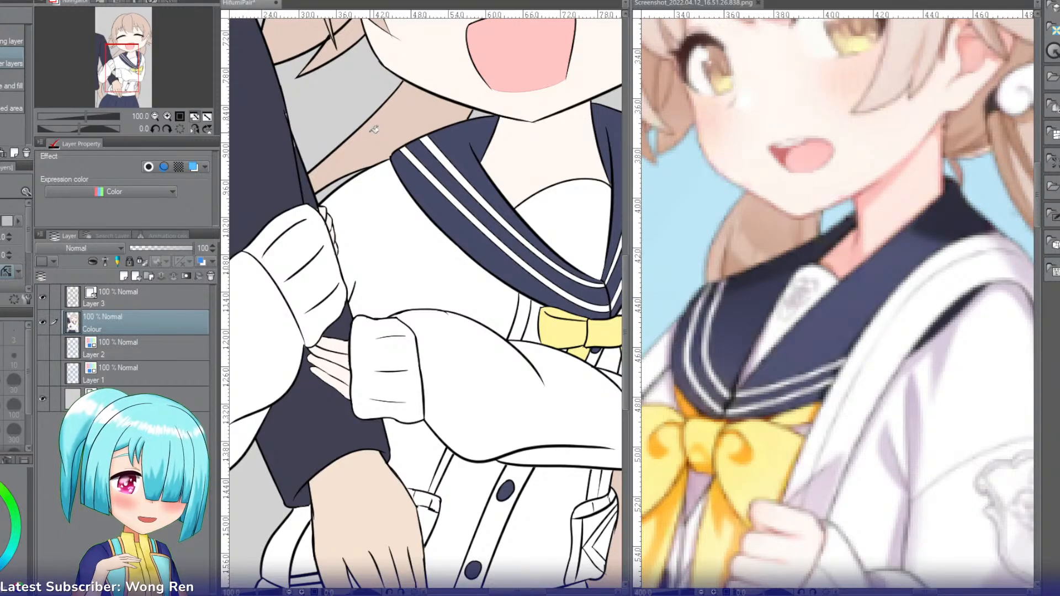
{"action": "key", "text": "i"}
{"action": "key", "text": "g"}
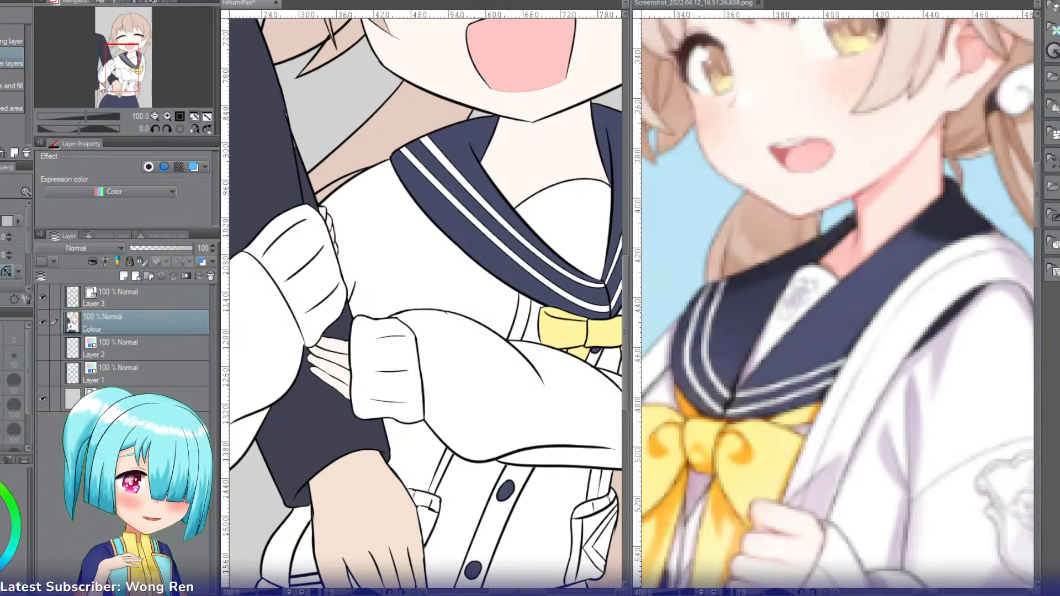
{"action": "left_click", "coordinate": [153, 116]}
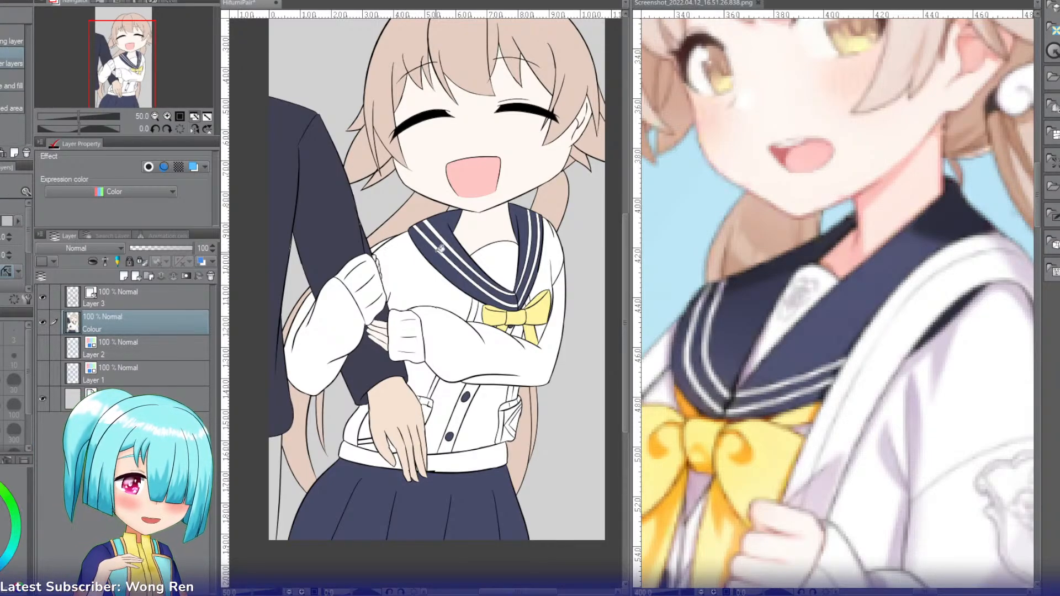
{"action": "key", "text": "ctrl+z"}
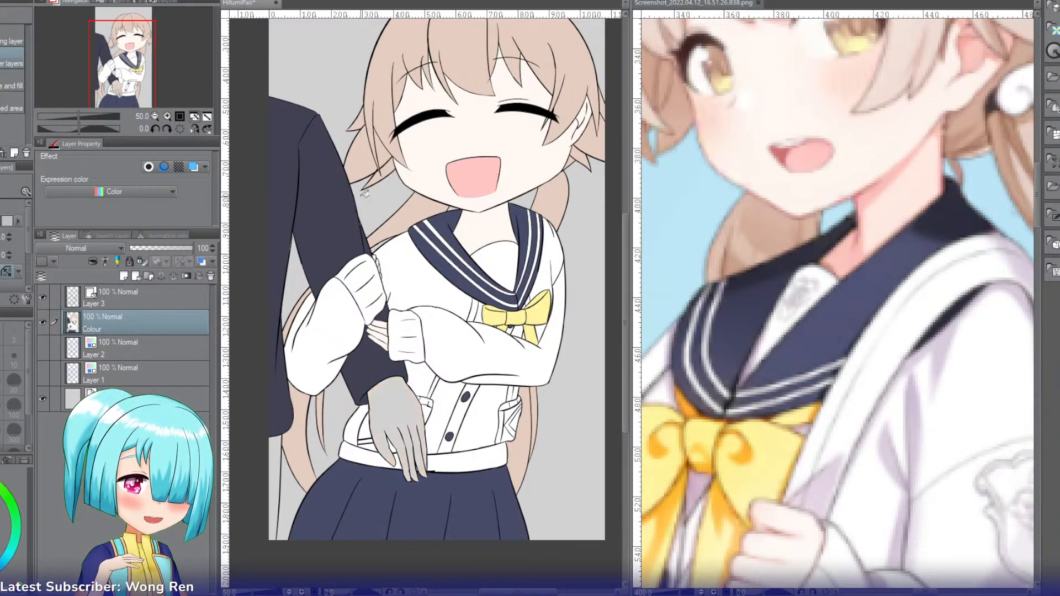
{"action": "key", "text": "ctrl+y"}
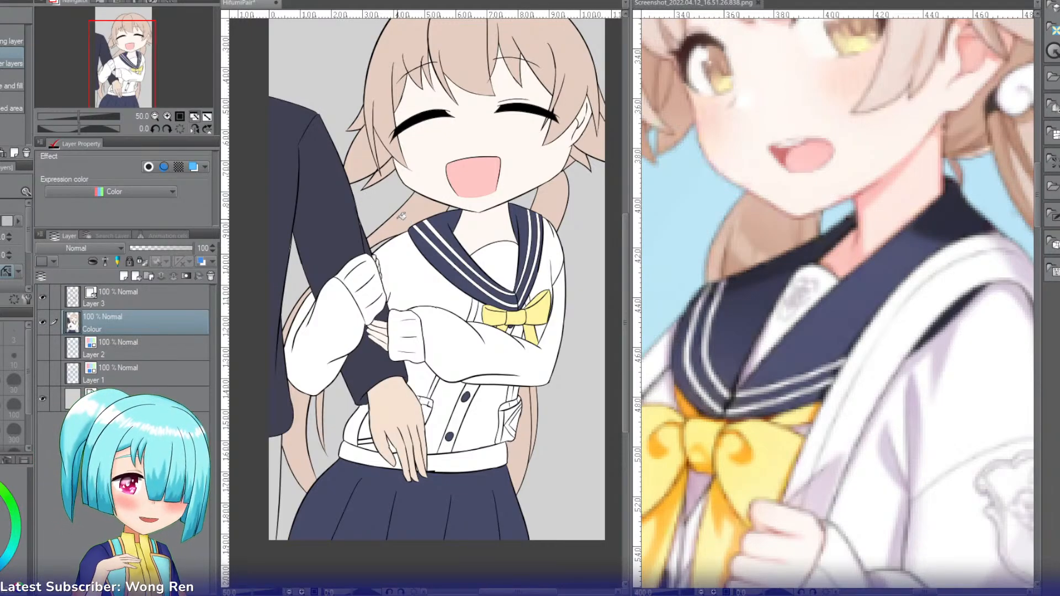
Step: Try a saturated navy on the companion's trousers, undo it, and fill them with a muted greyish blue instead
{"action": "key", "text": "i"}
{"action": "key", "text": "g"}
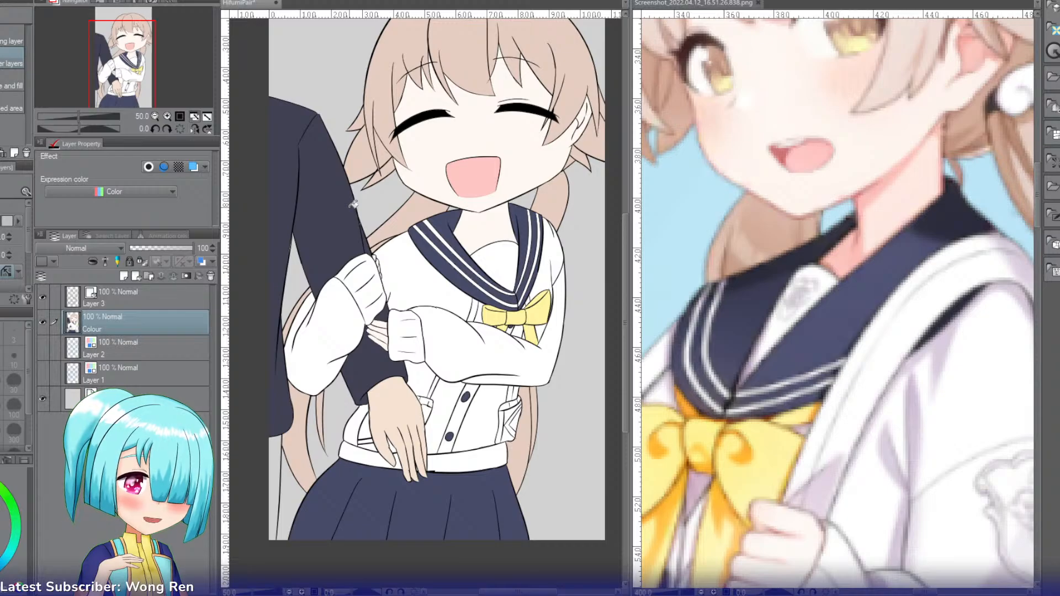
{"action": "key", "text": "i"}
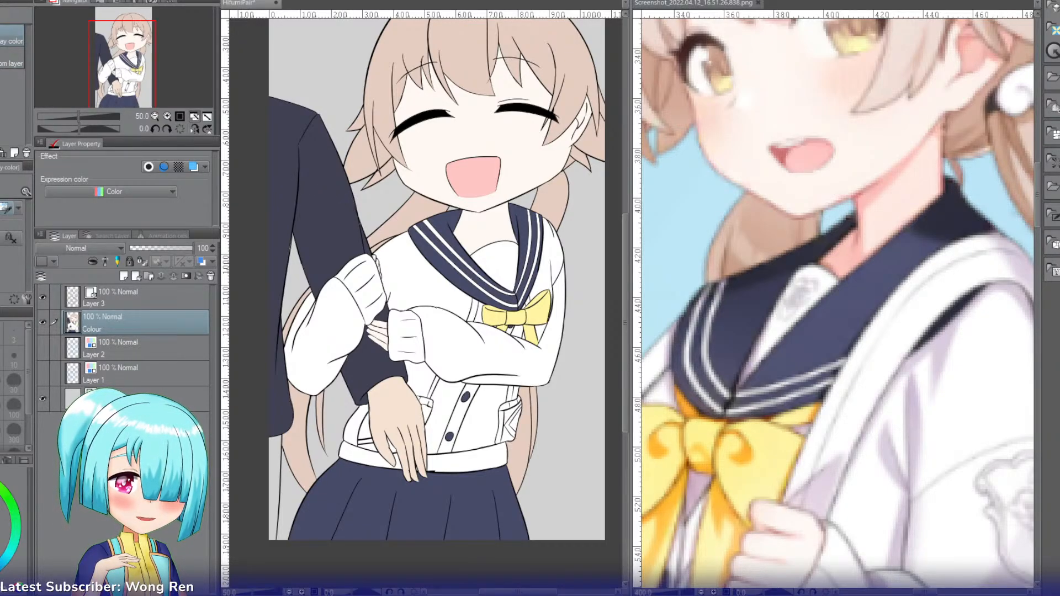
{"action": "key", "text": "g"}
{"action": "left_click", "coordinate": [277, 450]}
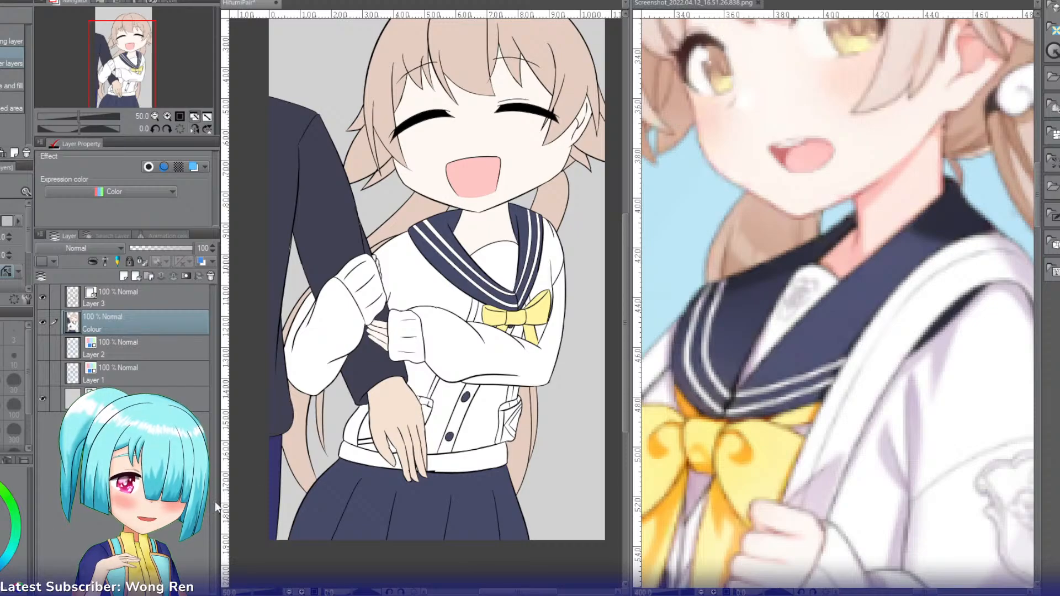
{"action": "key", "text": "ctrl+z"}
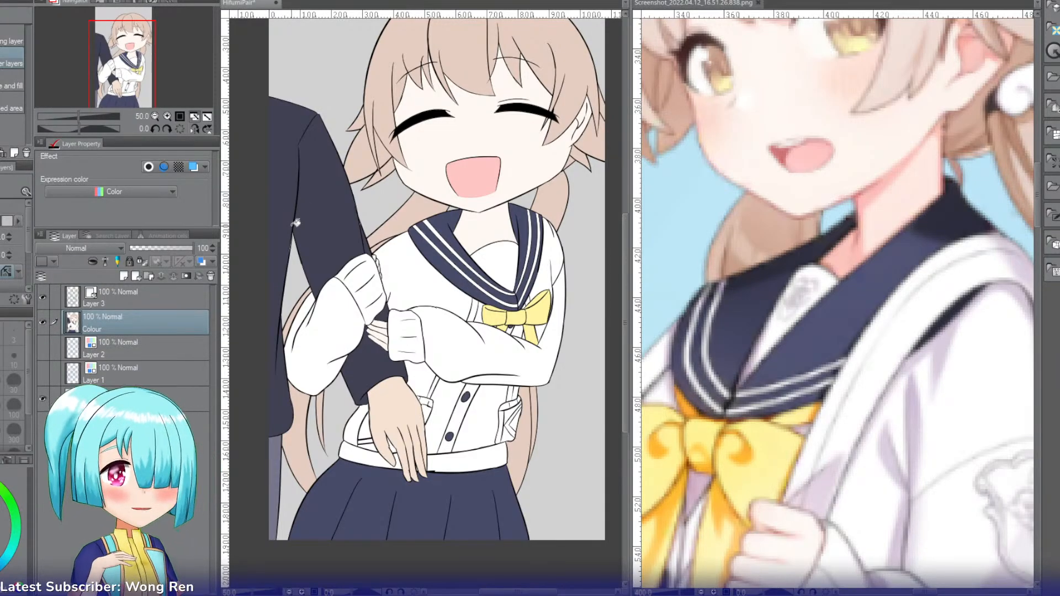
Step: Examine the girl's figure in the reference screenshot at 100% zoom, then return to the HifumiPair canvas
{"action": "left_click", "coordinate": [154, 116]}
{"action": "left_click", "coordinate": [128, 71]}
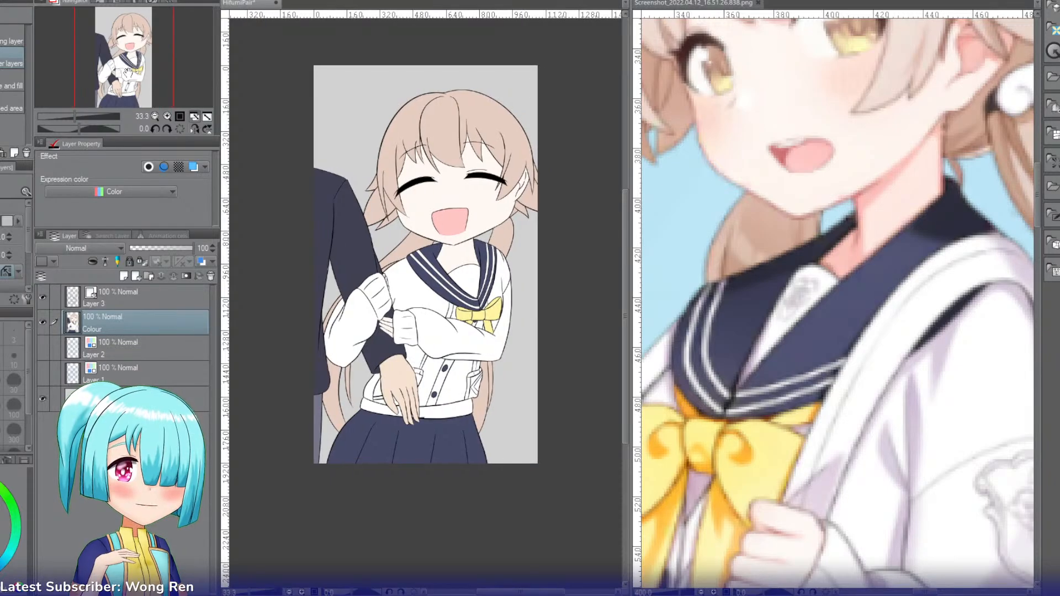
{"action": "left_click", "coordinate": [650, 3]}
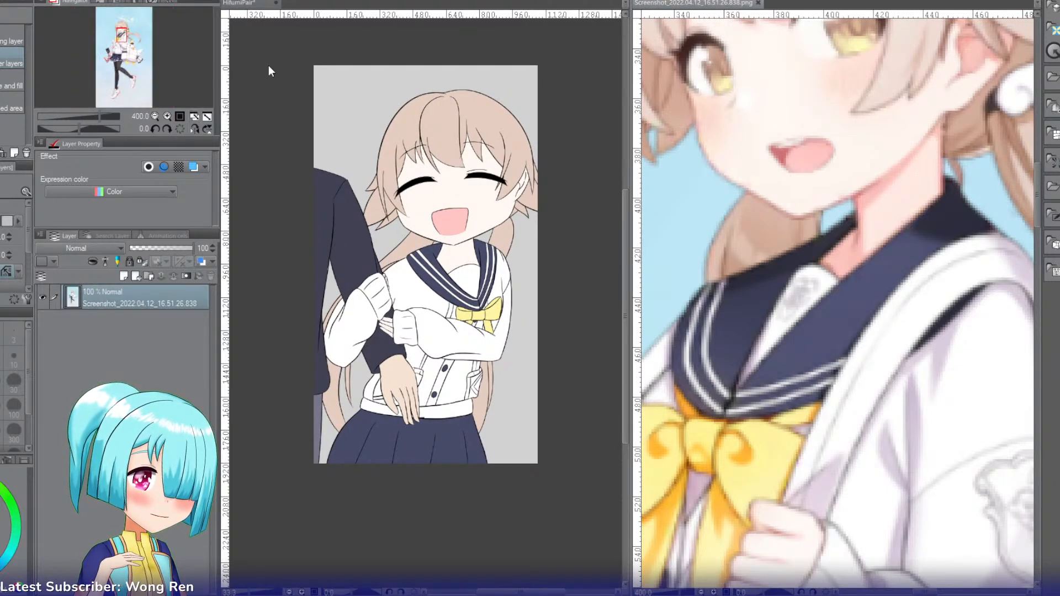
{"action": "left_click", "coordinate": [153, 118]}
{"action": "left_click", "coordinate": [153, 117]}
{"action": "left_click", "coordinate": [153, 117]}
{"action": "left_click", "coordinate": [154, 116]}
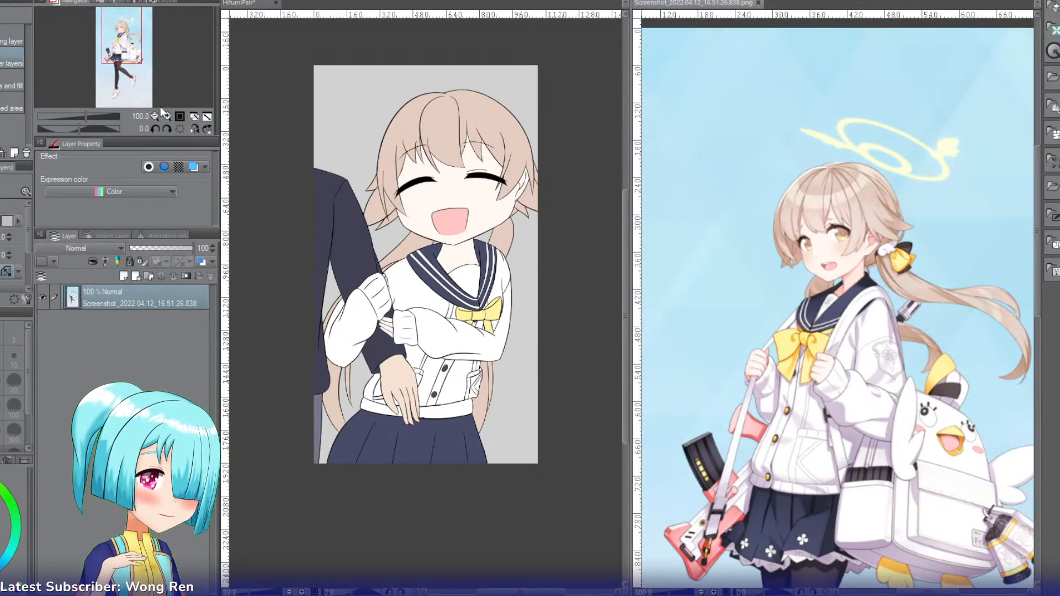
{"action": "key", "text": "i"}
{"action": "left_click", "coordinate": [329, 3]}
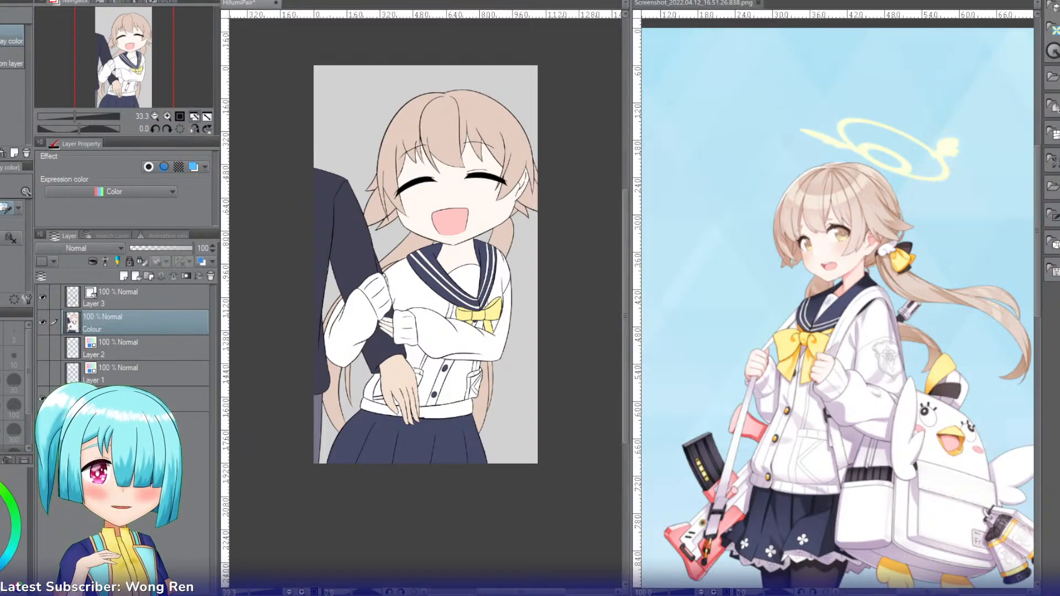
Step: Select the hair on the girl's head and add a new layer named Strand directly above the Colour layer
{"action": "key", "text": "g"}
{"action": "left_click", "coordinate": [445, 127]}
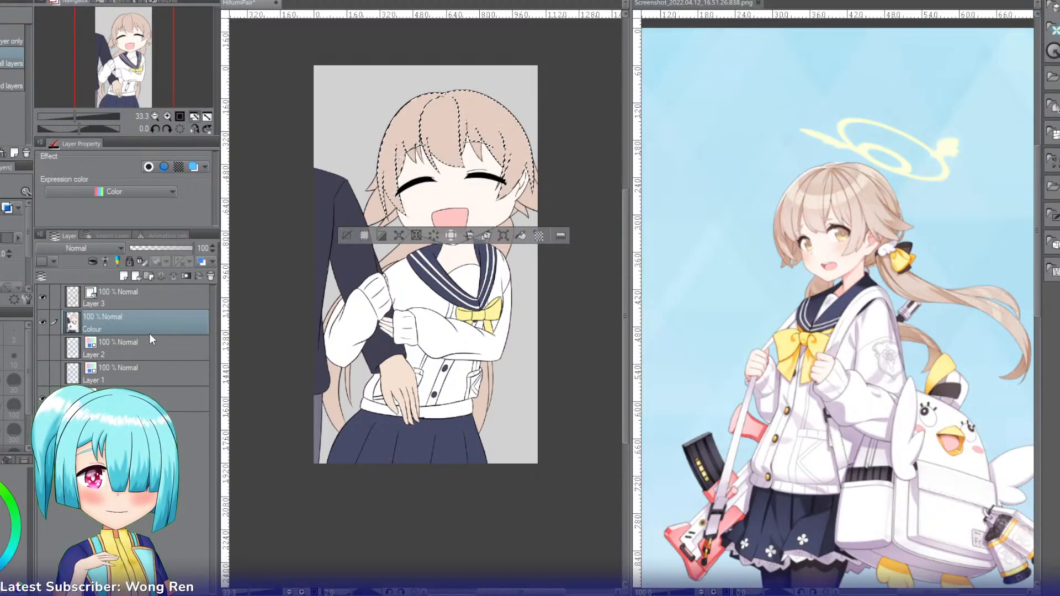
{"action": "key", "text": "ctrl+shift+n"}
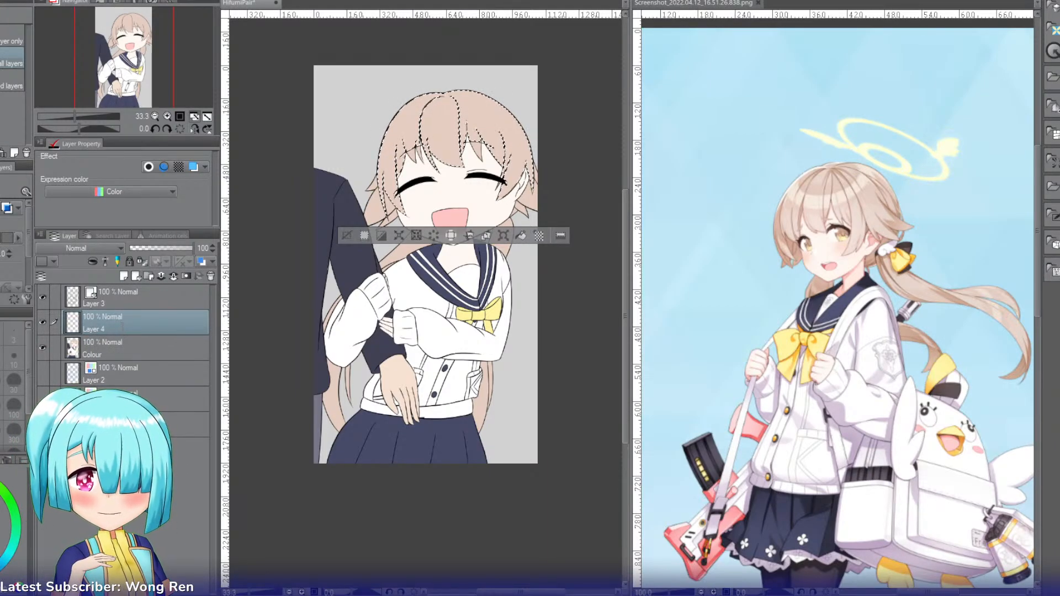
{"action": "type", "text": "Strand"}
{"action": "key", "text": "Return"}
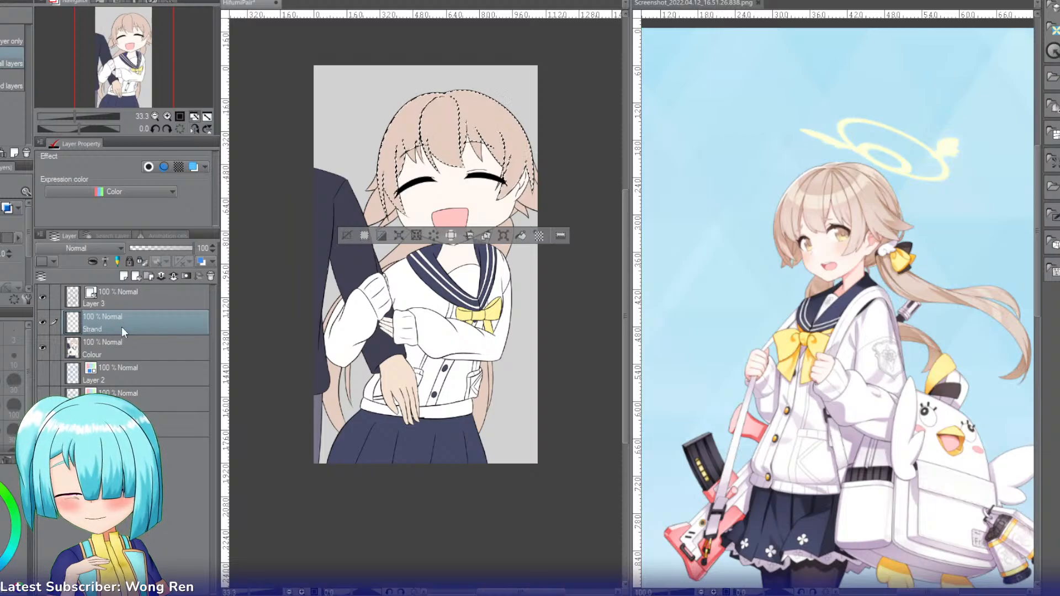
Step: Flip the canvas view horizontally and frame the girl's selected hair at 66.7% zoom
{"action": "left_click", "coordinate": [166, 116]}
{"action": "left_click", "coordinate": [166, 116]}
{"action": "left_click_drag", "start_coordinate": [128, 68], "coordinate": [128, 50]}
{"action": "key", "text": "i"}
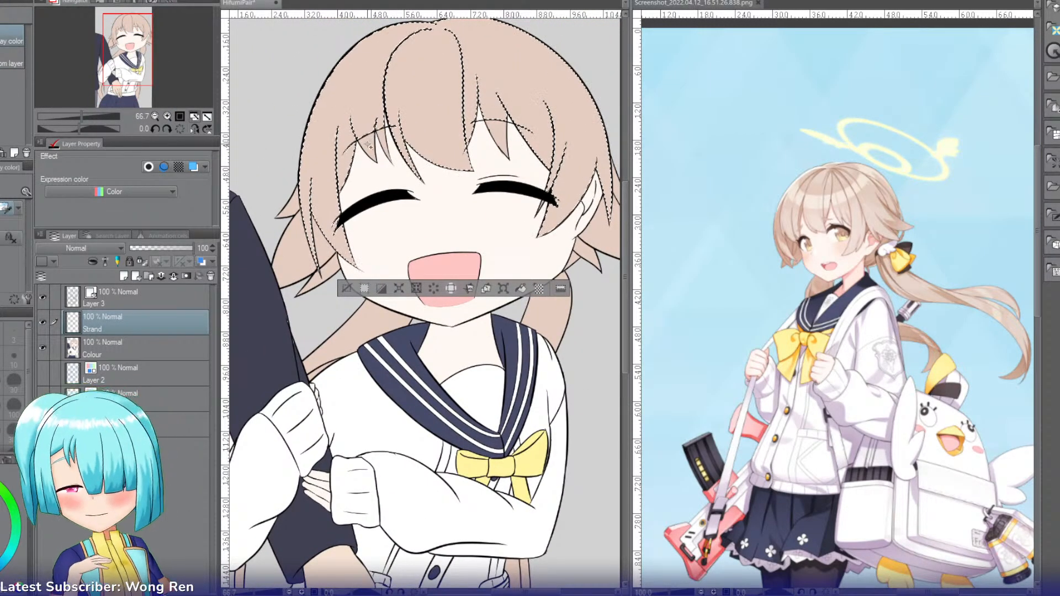
{"action": "key", "text": "w"}
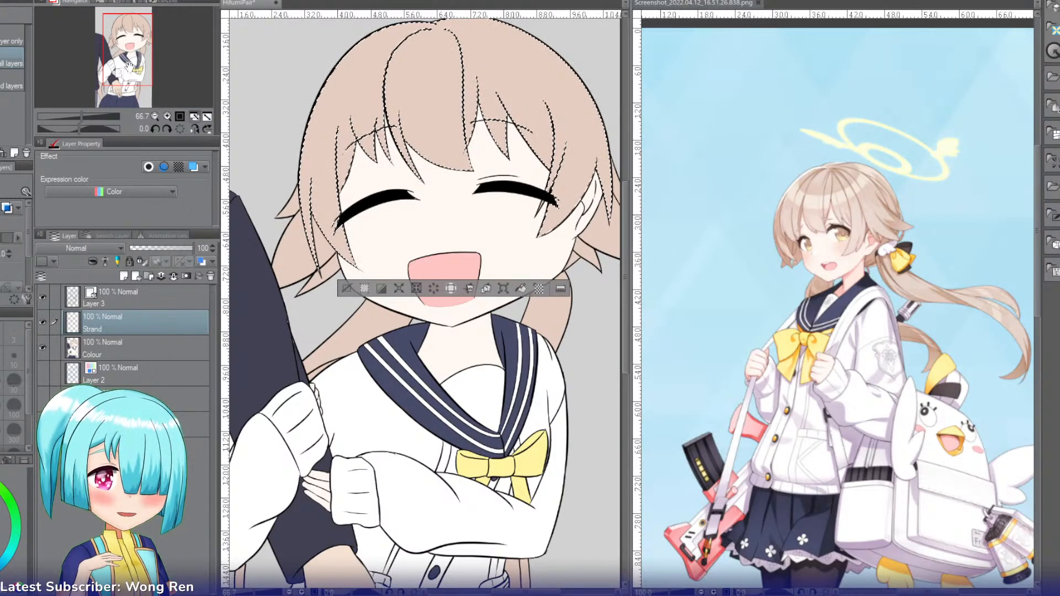
{"action": "left_click_drag", "start_coordinate": [124, 69], "coordinate": [141, 57]}
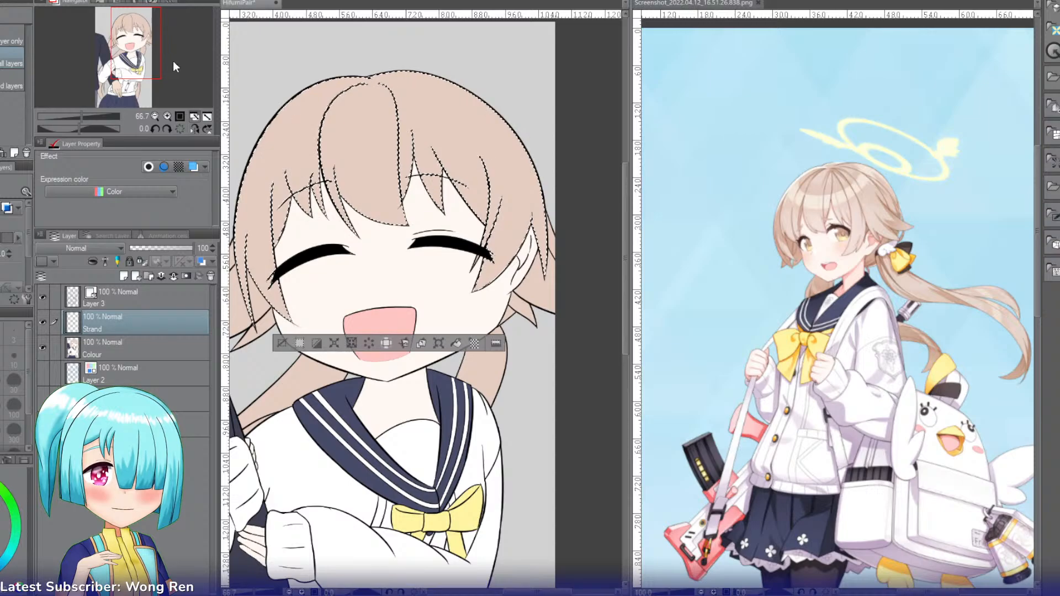
{"action": "left_click", "coordinate": [194, 117]}
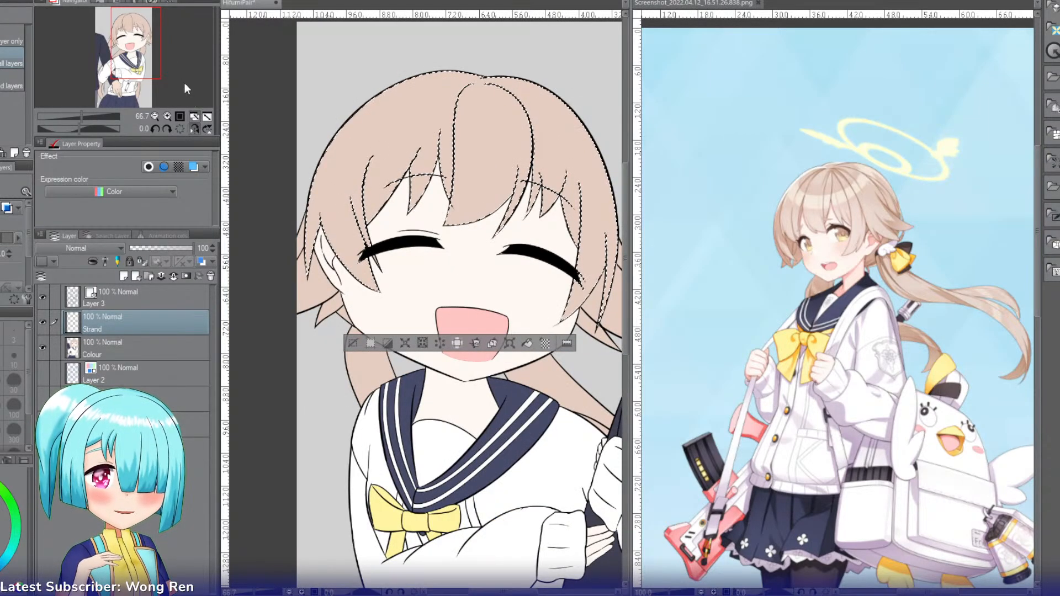
{"action": "left_click_drag", "start_coordinate": [139, 65], "coordinate": [135, 63]}
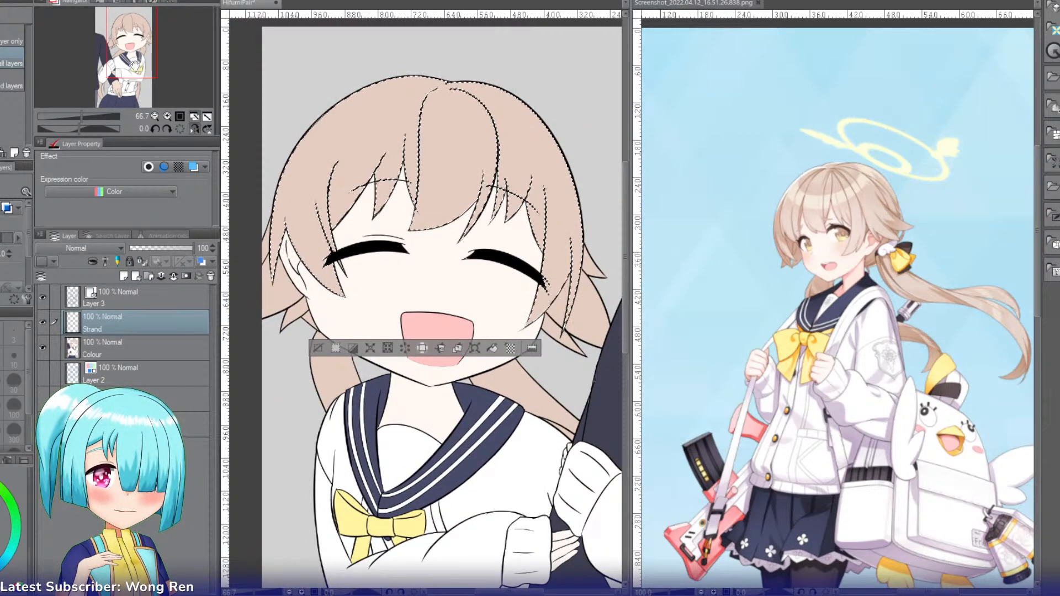
Step: Set the Strand layer to Multiply and shade the fringe and side hair near the visible ear with a soft brown airbrush
{"action": "key", "text": "b"}
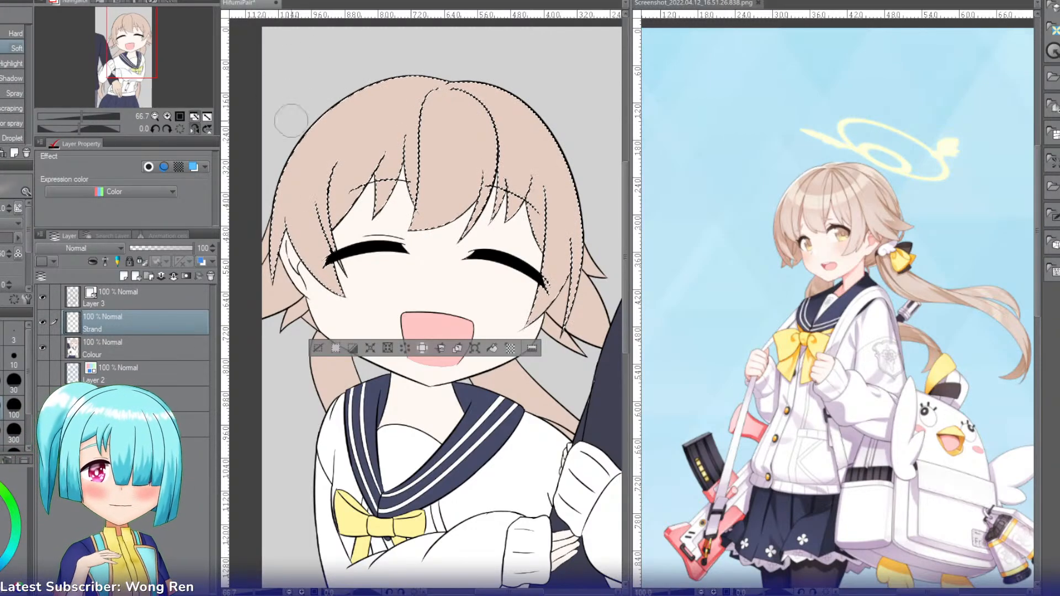
{"action": "left_click", "coordinate": [64, 282]}
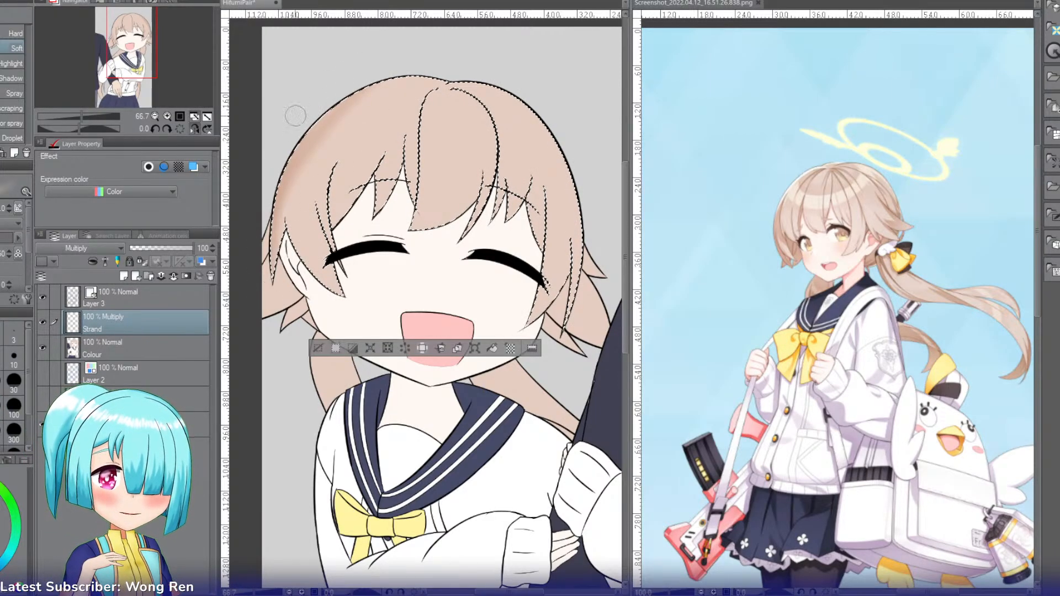
{"action": "mouse_move", "coordinate": [276, 195]}
{"action": "left_mouse_down"}
{"action": "mouse_move", "coordinate": [339, 283]}
{"action": "mouse_move", "coordinate": [335, 336]}
{"action": "left_mouse_up"}
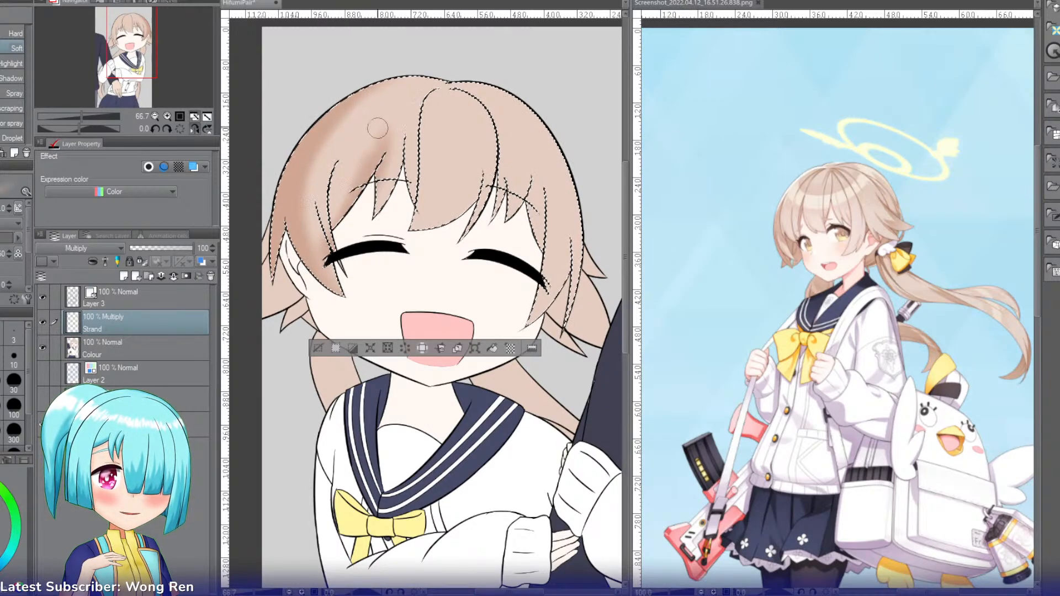
{"action": "mouse_move", "coordinate": [378, 145]}
{"action": "left_mouse_down"}
{"action": "mouse_move", "coordinate": [400, 156]}
{"action": "mouse_move", "coordinate": [379, 180]}
{"action": "left_mouse_up"}
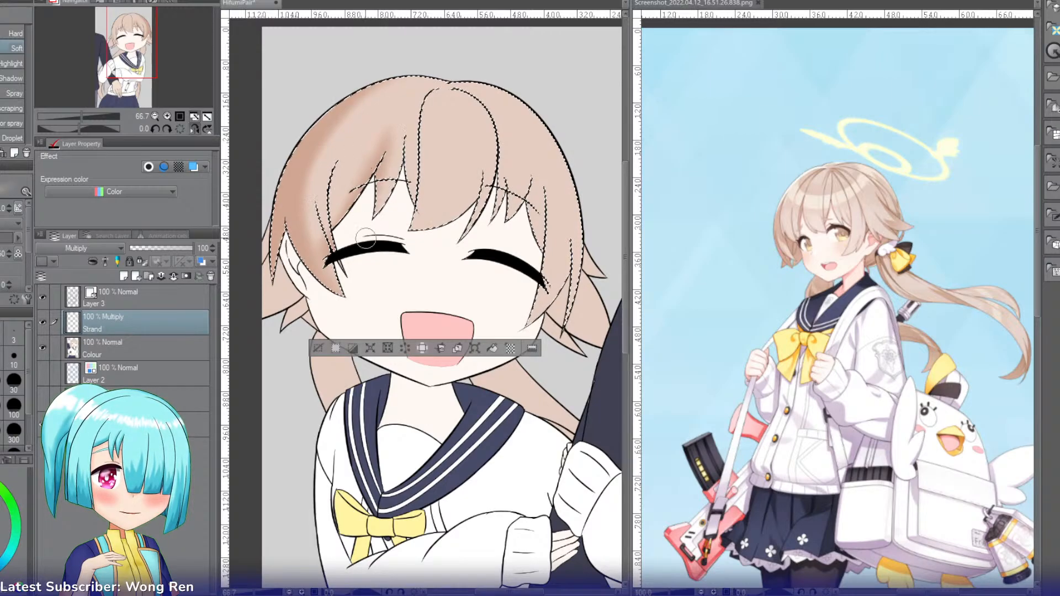
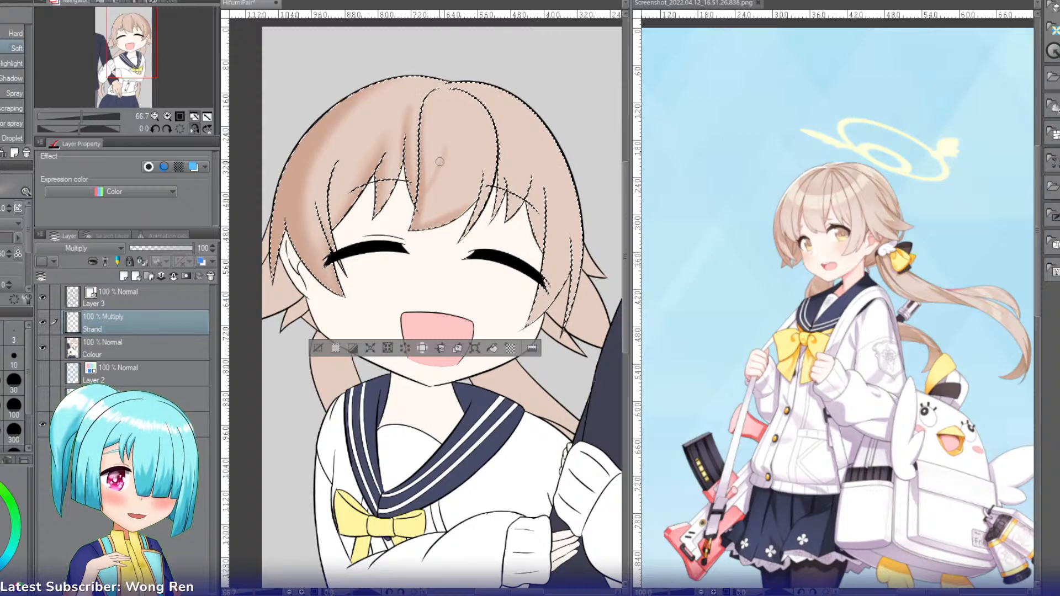
Step: Redo the central fringe lock's shading with tapering soft brown airbrush strokes that darken its lower tip
{"action": "mouse_move", "coordinate": [440, 154]}
{"action": "left_mouse_down"}
{"action": "mouse_move", "coordinate": [424, 197]}
{"action": "mouse_move", "coordinate": [442, 142]}
{"action": "mouse_move", "coordinate": [440, 213]}
{"action": "left_mouse_up"}
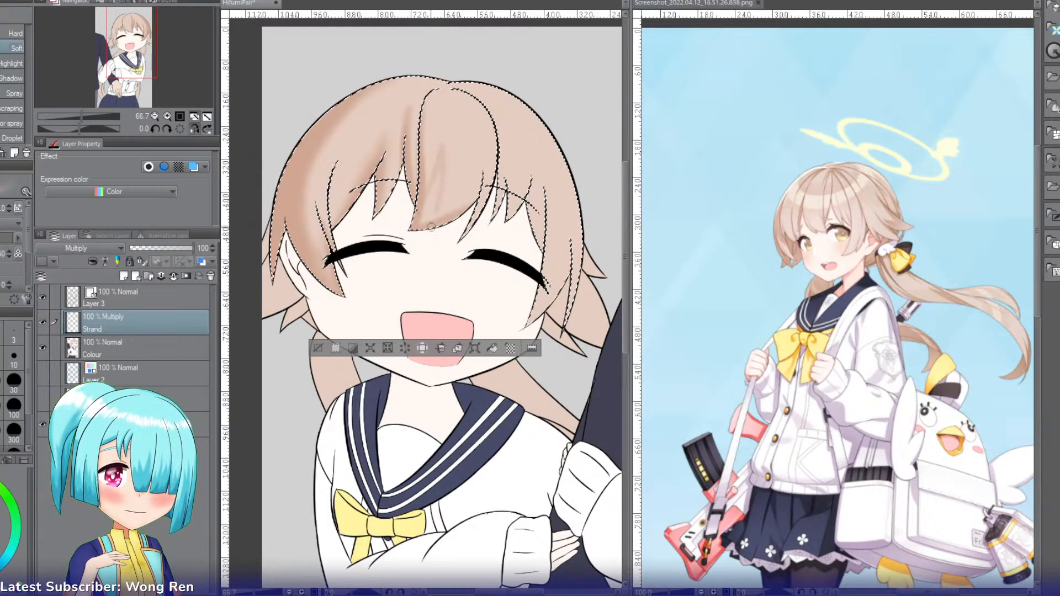
{"action": "key", "text": "ctrl+z"}
{"action": "left_click_drag", "start_coordinate": [444, 145], "coordinate": [438, 222]}
{"action": "mouse_move", "coordinate": [456, 178]}
{"action": "left_mouse_down"}
{"action": "mouse_move", "coordinate": [445, 212]}
{"action": "mouse_move", "coordinate": [455, 207]}
{"action": "left_mouse_up"}
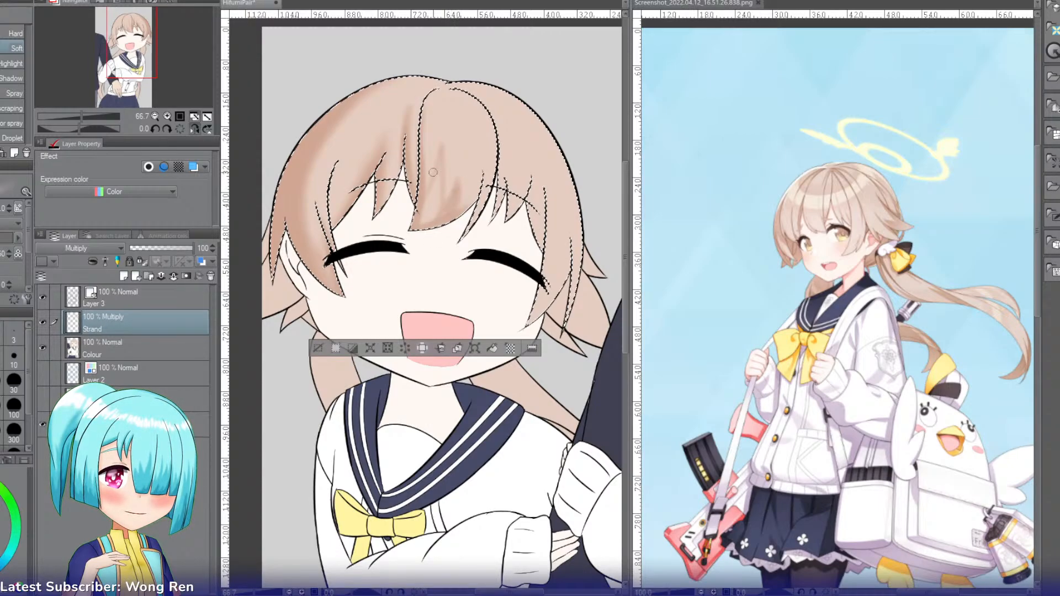
{"action": "left_click_drag", "start_coordinate": [442, 146], "coordinate": [435, 221]}
{"action": "left_click_drag", "start_coordinate": [442, 155], "coordinate": [429, 221]}
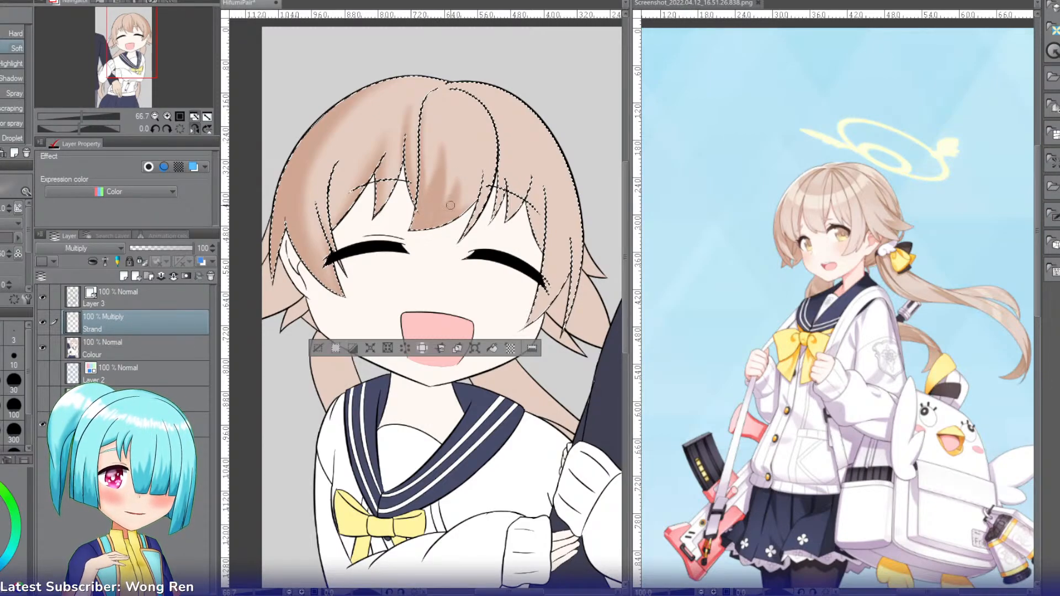
{"action": "mouse_move", "coordinate": [439, 172]}
{"action": "left_mouse_down"}
{"action": "mouse_move", "coordinate": [416, 213]}
{"action": "mouse_move", "coordinate": [437, 180]}
{"action": "mouse_move", "coordinate": [427, 205]}
{"action": "mouse_move", "coordinate": [423, 179]}
{"action": "mouse_move", "coordinate": [419, 217]}
{"action": "left_mouse_up"}
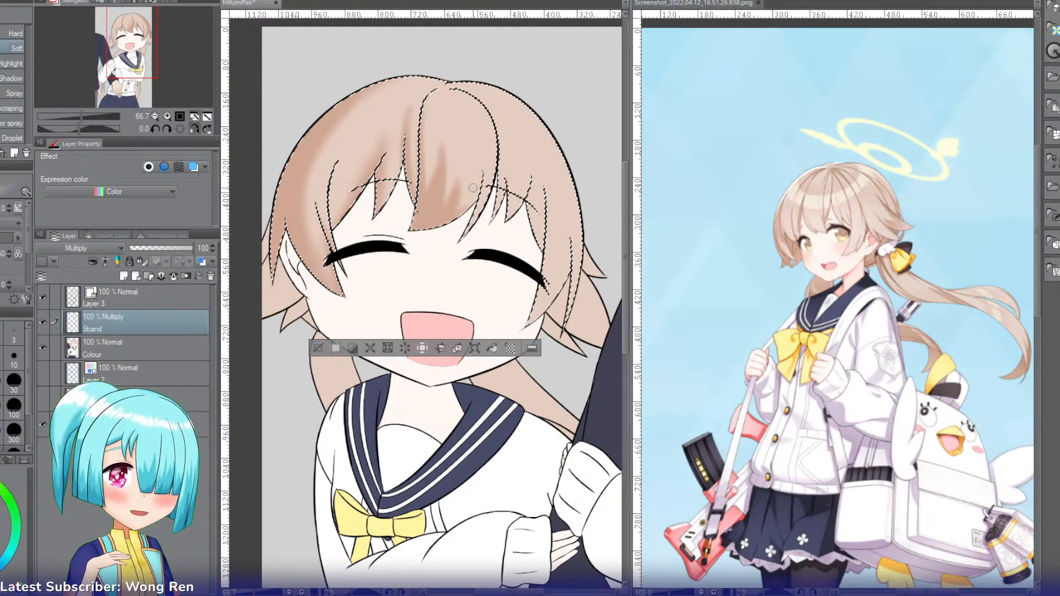
Step: Flip the canvas view back and, at 100% zoom, shade the hair around the parting and the fringe and side locks opposite the visible ear
{"action": "left_click", "coordinate": [132, 33]}
{"action": "left_click", "coordinate": [123, 32]}
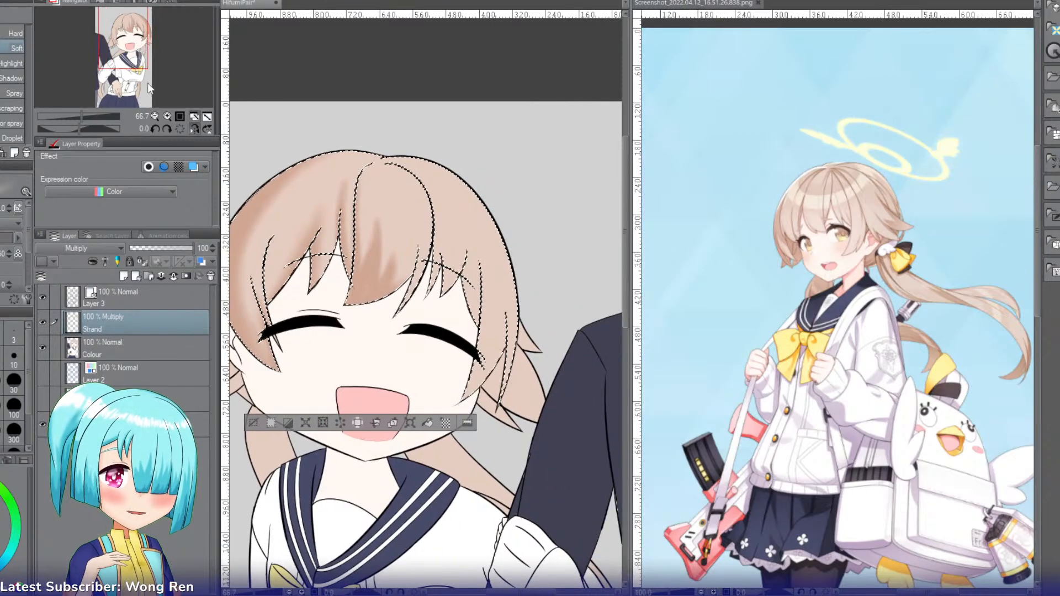
{"action": "left_click", "coordinate": [198, 129]}
{"action": "left_click", "coordinate": [167, 116]}
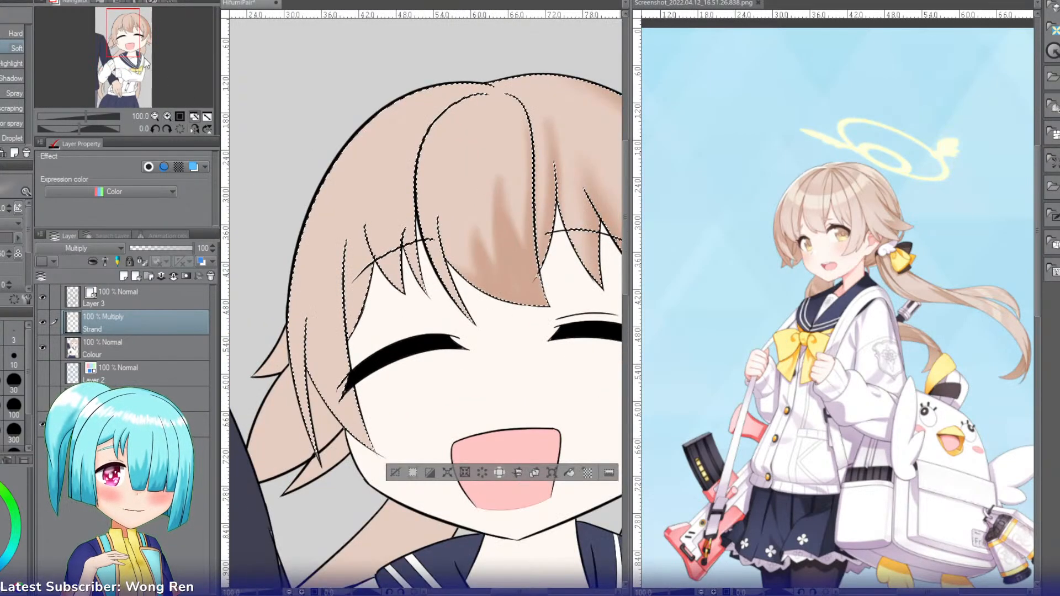
{"action": "left_click_drag", "start_coordinate": [129, 46], "coordinate": [138, 45]}
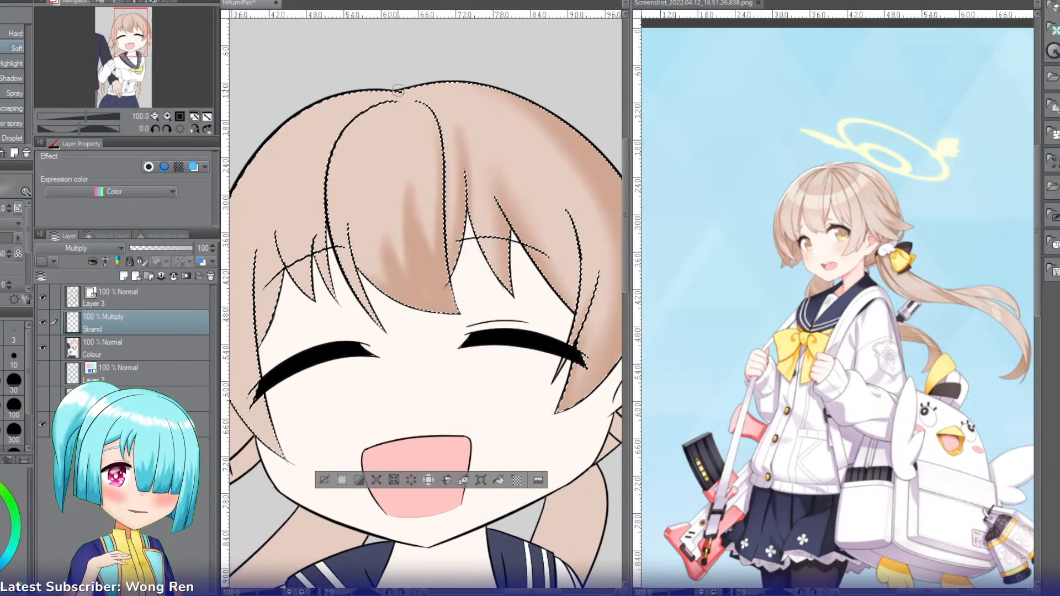
{"action": "mouse_move", "coordinate": [415, 83]}
{"action": "left_mouse_down"}
{"action": "mouse_move", "coordinate": [466, 87]}
{"action": "mouse_move", "coordinate": [409, 86]}
{"action": "mouse_move", "coordinate": [461, 100]}
{"action": "mouse_move", "coordinate": [409, 85]}
{"action": "mouse_move", "coordinate": [475, 108]}
{"action": "left_mouse_up"}
{"action": "mouse_move", "coordinate": [415, 84]}
{"action": "left_mouse_down"}
{"action": "mouse_move", "coordinate": [451, 104]}
{"action": "mouse_move", "coordinate": [463, 99]}
{"action": "mouse_move", "coordinate": [445, 93]}
{"action": "mouse_move", "coordinate": [462, 112]}
{"action": "mouse_move", "coordinate": [461, 92]}
{"action": "mouse_move", "coordinate": [447, 88]}
{"action": "mouse_move", "coordinate": [488, 109]}
{"action": "mouse_move", "coordinate": [449, 85]}
{"action": "mouse_move", "coordinate": [476, 89]}
{"action": "mouse_move", "coordinate": [457, 90]}
{"action": "mouse_move", "coordinate": [505, 128]}
{"action": "mouse_move", "coordinate": [449, 85]}
{"action": "mouse_move", "coordinate": [478, 98]}
{"action": "mouse_move", "coordinate": [398, 89]}
{"action": "mouse_move", "coordinate": [415, 102]}
{"action": "mouse_move", "coordinate": [408, 84]}
{"action": "mouse_move", "coordinate": [419, 105]}
{"action": "mouse_move", "coordinate": [399, 85]}
{"action": "mouse_move", "coordinate": [418, 104]}
{"action": "mouse_move", "coordinate": [402, 89]}
{"action": "mouse_move", "coordinate": [403, 104]}
{"action": "mouse_move", "coordinate": [404, 86]}
{"action": "mouse_move", "coordinate": [439, 110]}
{"action": "mouse_move", "coordinate": [416, 104]}
{"action": "mouse_move", "coordinate": [422, 89]}
{"action": "mouse_move", "coordinate": [398, 87]}
{"action": "mouse_move", "coordinate": [423, 104]}
{"action": "left_mouse_up"}
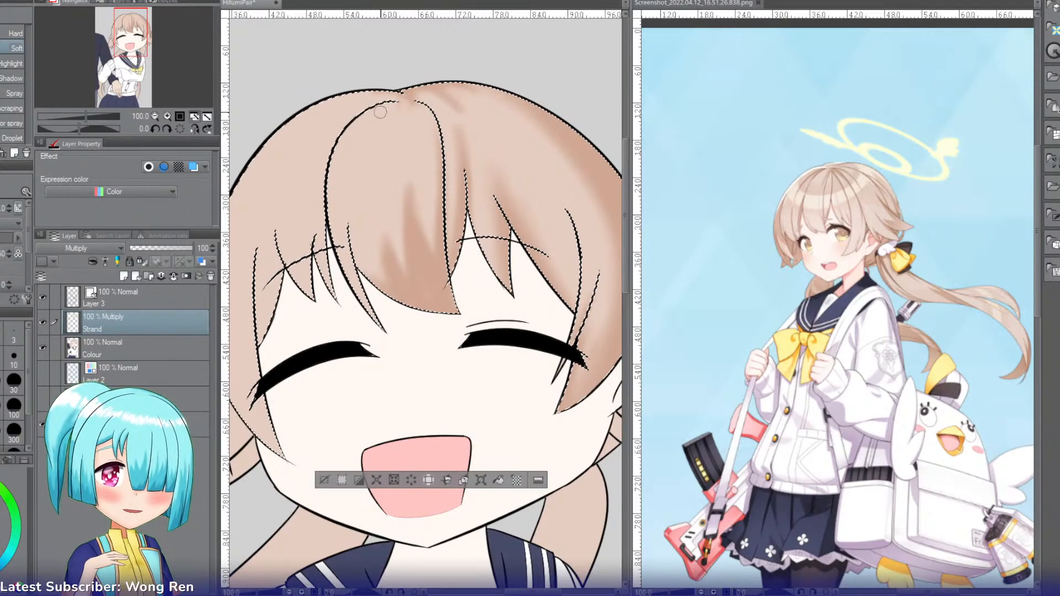
{"action": "left_click_drag", "start_coordinate": [119, 46], "coordinate": [114, 50]}
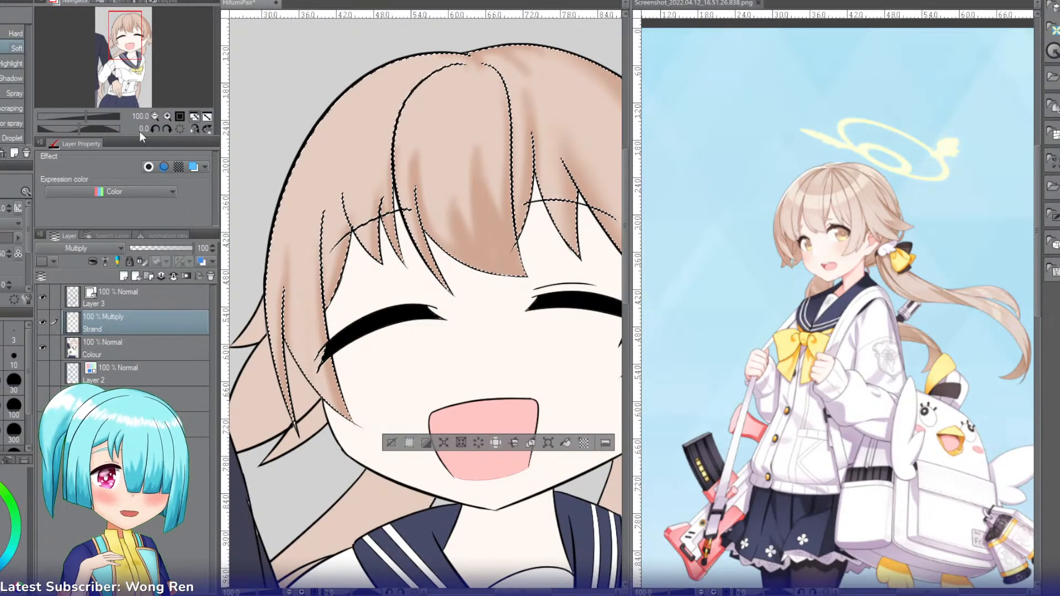
Step: Select the hair section behind the side lock next to the companion's dark sleeve and shade it with the soft airbrush at 150% zoom
{"action": "left_click", "coordinate": [154, 116]}
{"action": "left_click", "coordinate": [154, 116]}
{"action": "left_click", "coordinate": [167, 117]}
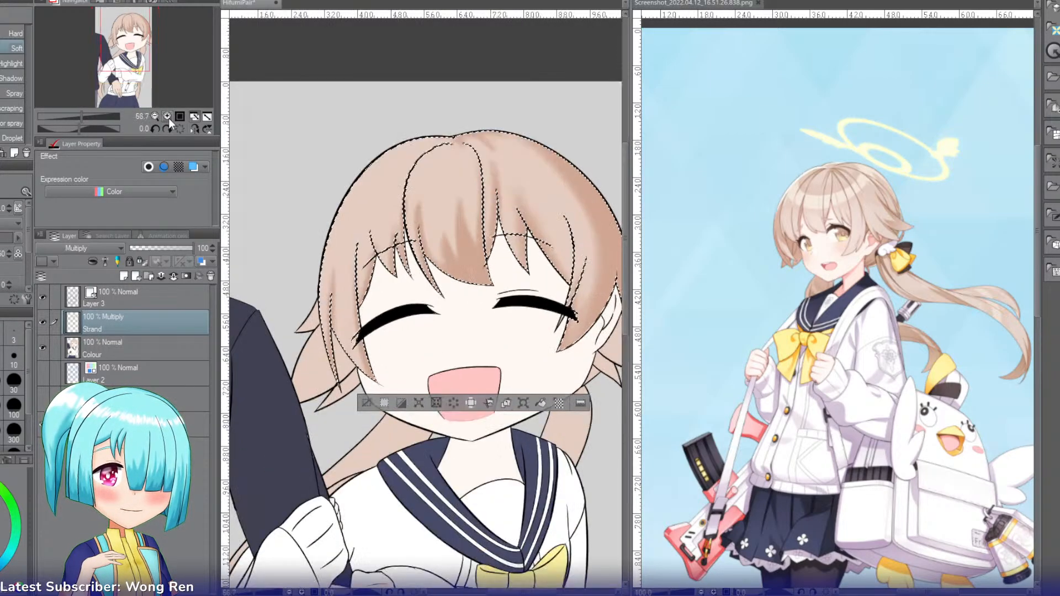
{"action": "key", "text": "w"}
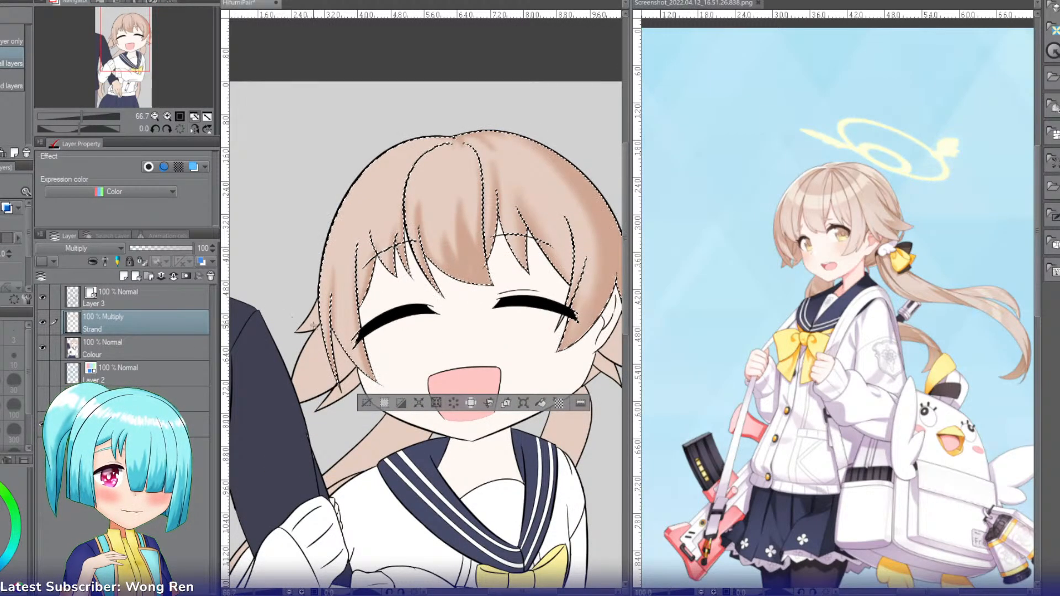
{"action": "left_click", "coordinate": [312, 346]}
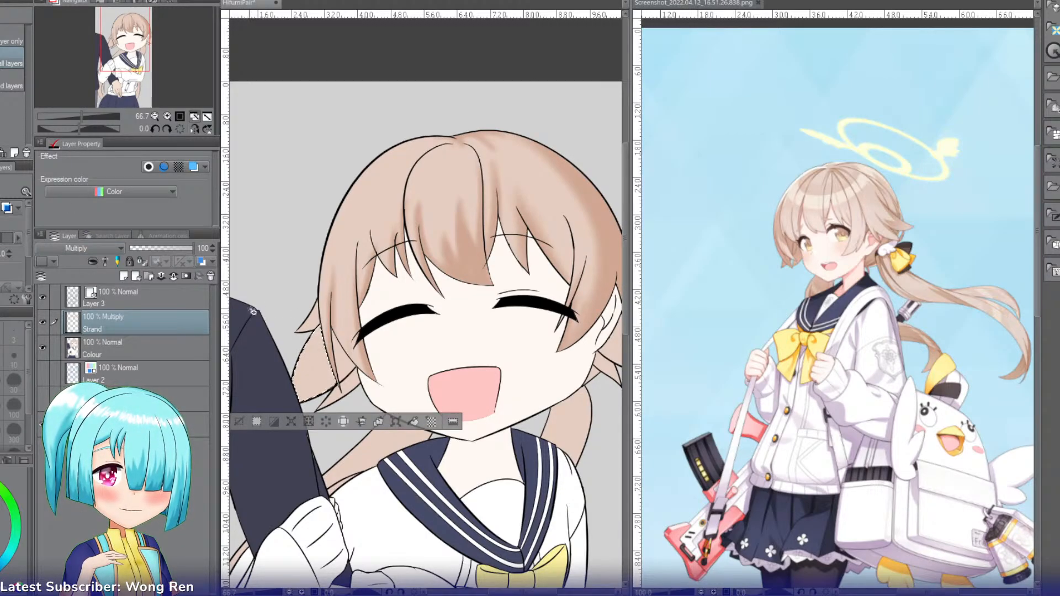
{"action": "left_click", "coordinate": [167, 116]}
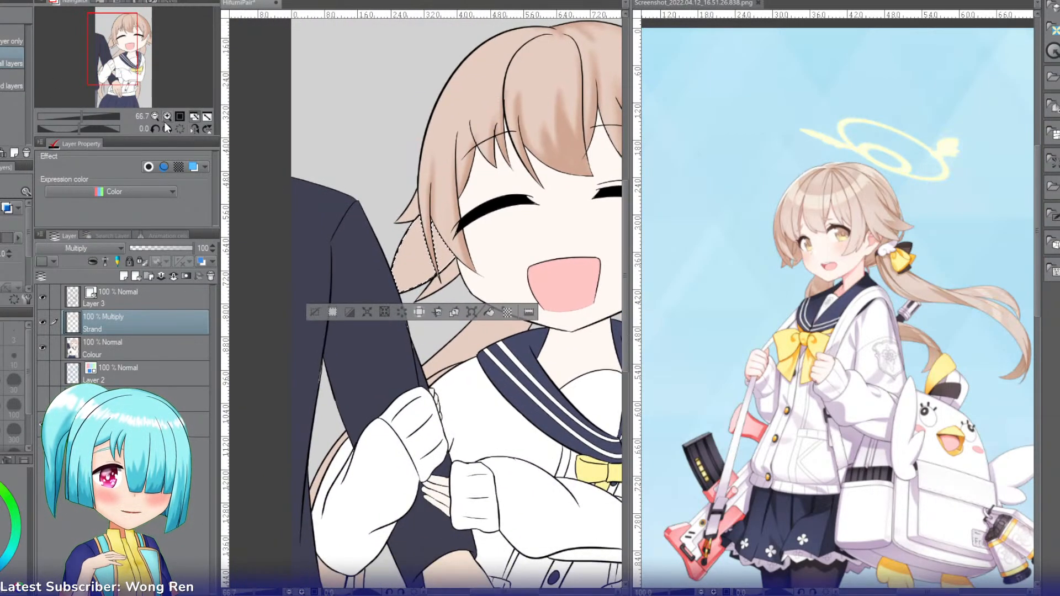
{"action": "left_click", "coordinate": [168, 116]}
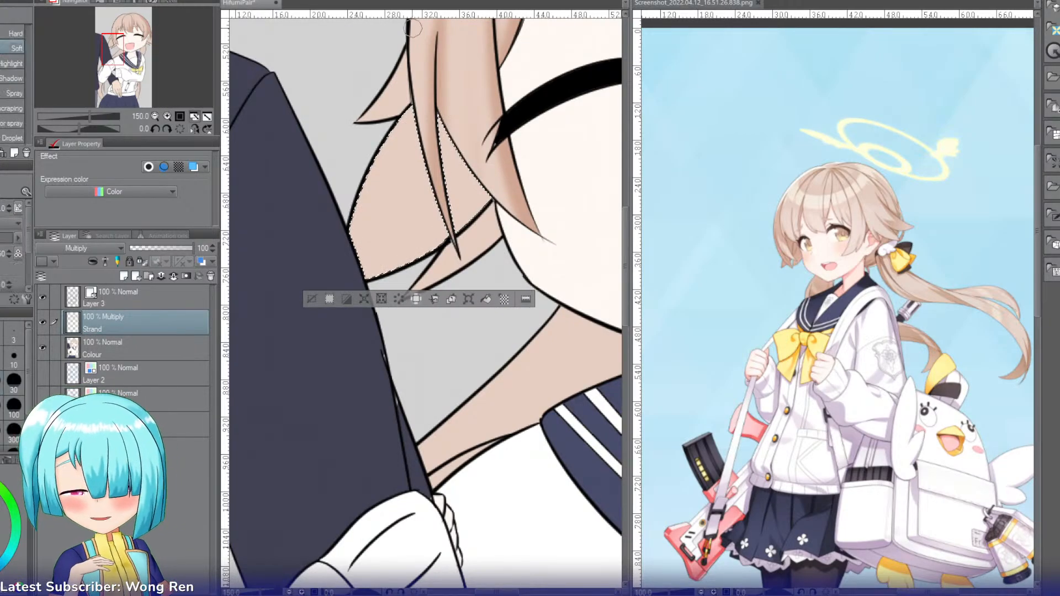
{"action": "key", "text": "b"}
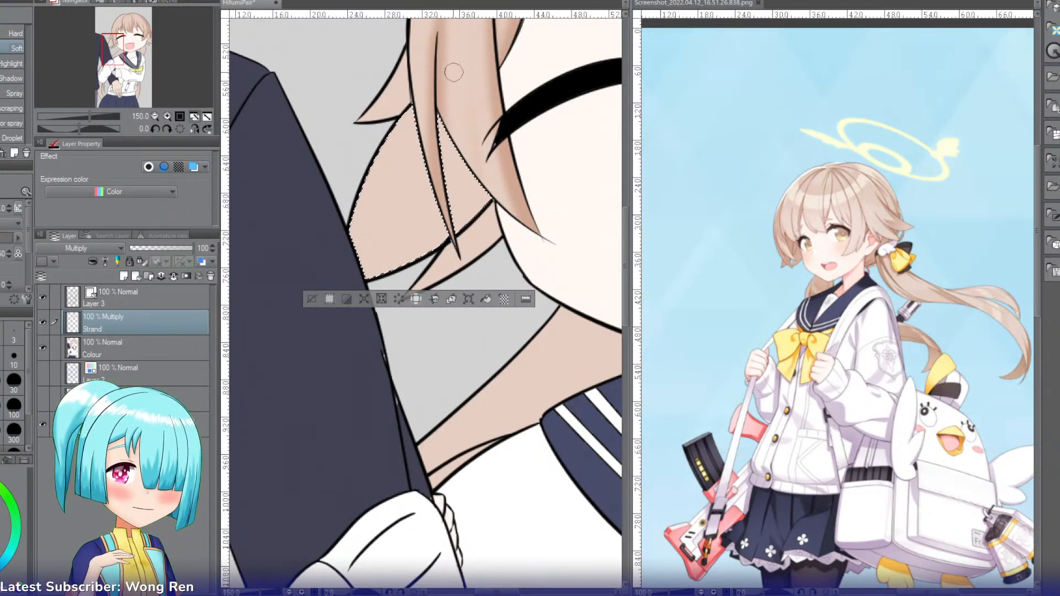
{"action": "mouse_move", "coordinate": [298, 320]}
{"action": "left_mouse_down"}
{"action": "mouse_move", "coordinate": [491, 200]}
{"action": "mouse_move", "coordinate": [346, 302]}
{"action": "mouse_move", "coordinate": [528, 178]}
{"action": "mouse_move", "coordinate": [274, 314]}
{"action": "mouse_move", "coordinate": [499, 210]}
{"action": "mouse_move", "coordinate": [305, 274]}
{"action": "mouse_move", "coordinate": [529, 162]}
{"action": "mouse_move", "coordinate": [304, 281]}
{"action": "mouse_move", "coordinate": [513, 170]}
{"action": "mouse_move", "coordinate": [307, 300]}
{"action": "mouse_move", "coordinate": [502, 166]}
{"action": "mouse_move", "coordinate": [431, 215]}
{"action": "mouse_move", "coordinate": [414, 209]}
{"action": "mouse_move", "coordinate": [484, 142]}
{"action": "mouse_move", "coordinate": [382, 266]}
{"action": "mouse_move", "coordinate": [469, 183]}
{"action": "mouse_move", "coordinate": [407, 256]}
{"action": "mouse_move", "coordinate": [498, 167]}
{"action": "mouse_move", "coordinate": [379, 284]}
{"action": "mouse_move", "coordinate": [464, 127]}
{"action": "mouse_move", "coordinate": [391, 212]}
{"action": "mouse_move", "coordinate": [496, 156]}
{"action": "mouse_move", "coordinate": [441, 176]}
{"action": "mouse_move", "coordinate": [391, 219]}
{"action": "mouse_move", "coordinate": [501, 157]}
{"action": "mouse_move", "coordinate": [414, 208]}
{"action": "mouse_move", "coordinate": [473, 121]}
{"action": "mouse_move", "coordinate": [446, 161]}
{"action": "mouse_move", "coordinate": [456, 129]}
{"action": "mouse_move", "coordinate": [413, 197]}
{"action": "mouse_move", "coordinate": [446, 151]}
{"action": "mouse_move", "coordinate": [477, 146]}
{"action": "mouse_move", "coordinate": [424, 188]}
{"action": "mouse_move", "coordinate": [448, 116]}
{"action": "mouse_move", "coordinate": [464, 114]}
{"action": "mouse_move", "coordinate": [415, 191]}
{"action": "mouse_move", "coordinate": [474, 123]}
{"action": "mouse_move", "coordinate": [429, 190]}
{"action": "mouse_move", "coordinate": [482, 160]}
{"action": "mouse_move", "coordinate": [489, 171]}
{"action": "mouse_move", "coordinate": [418, 233]}
{"action": "mouse_move", "coordinate": [427, 171]}
{"action": "mouse_move", "coordinate": [369, 235]}
{"action": "mouse_move", "coordinate": [382, 198]}
{"action": "left_mouse_up"}
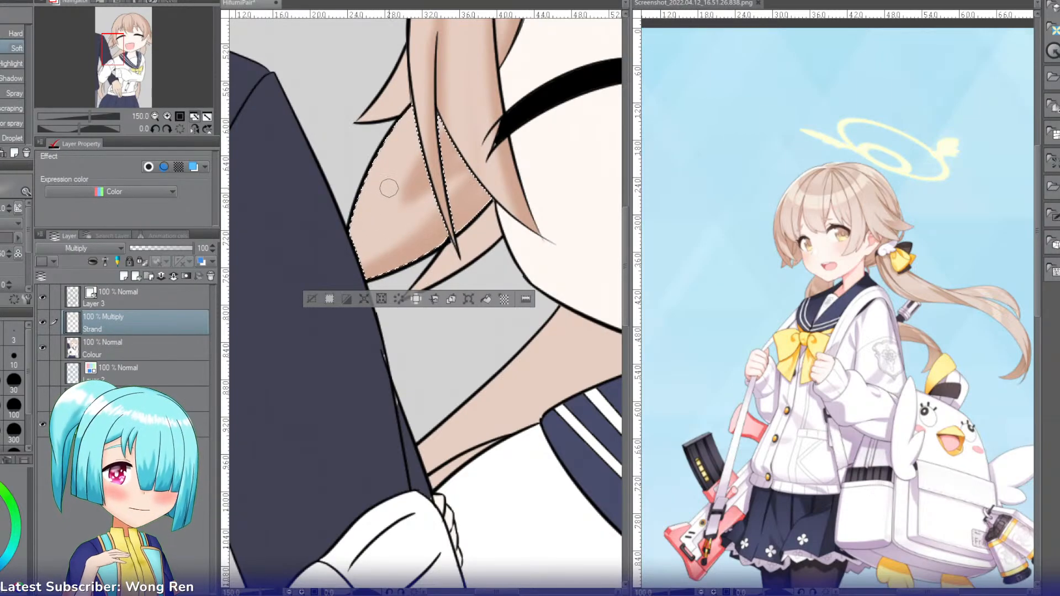
Step: Select and shade the two small pointed hair tufts above and below the shaded section beside the companion's sleeve
{"action": "key", "text": "w"}
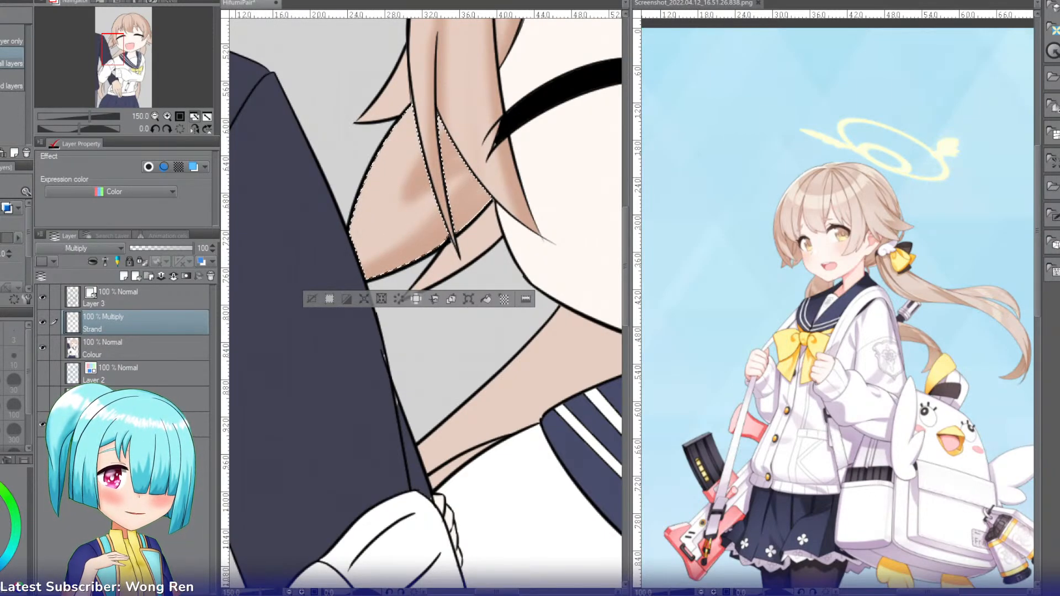
{"action": "left_click", "coordinate": [389, 98]}
{"action": "key", "text": "b"}
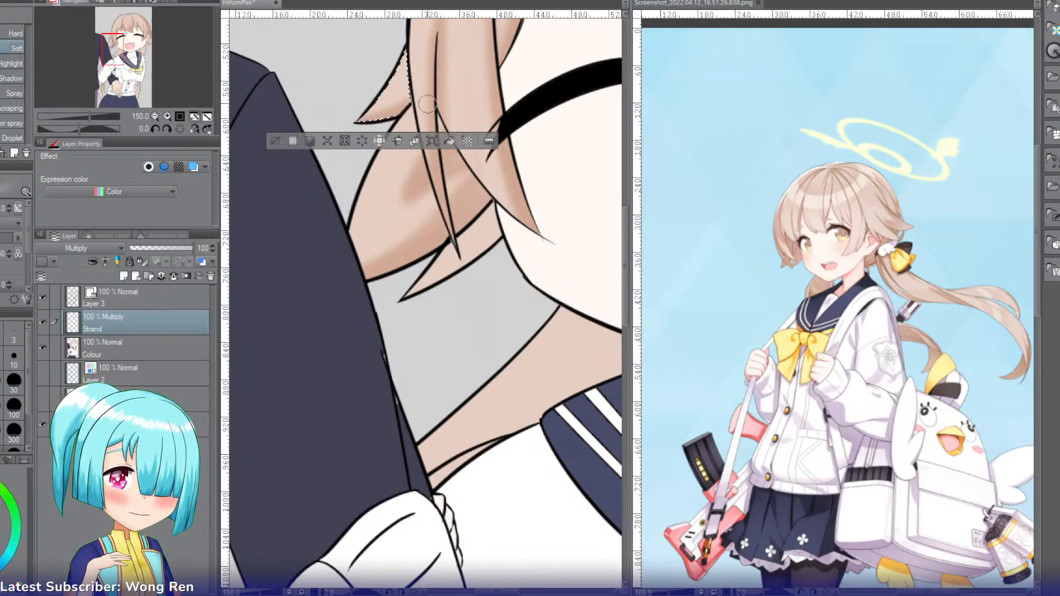
{"action": "key", "text": "w"}
{"action": "left_click", "coordinate": [448, 260]}
{"action": "key", "text": "b"}
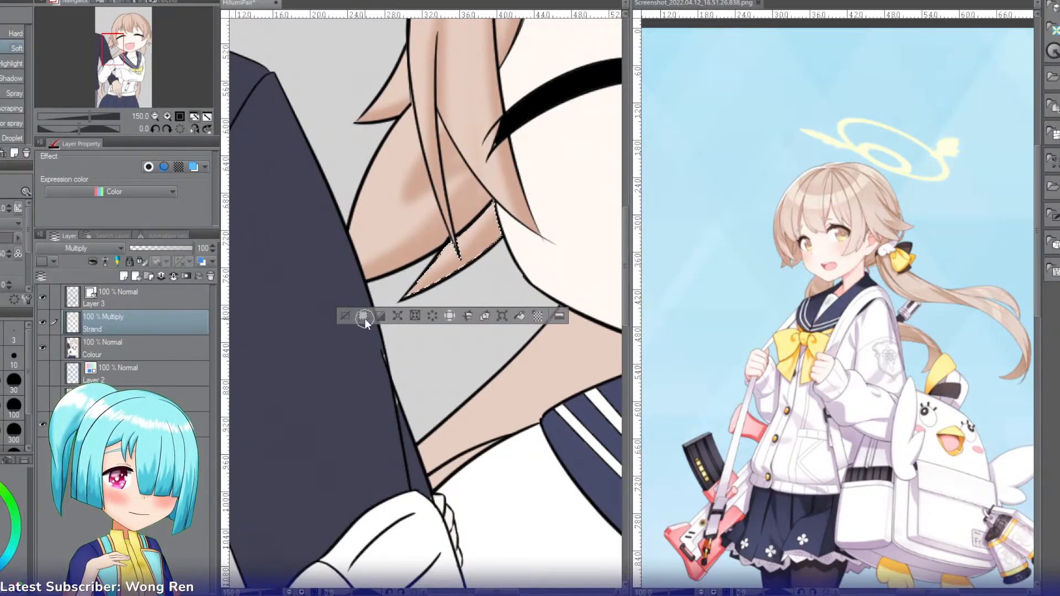
Step: Select the hair section behind the visible ear at the canvas edge and airbrush its lower part, with the view flipped horizontally
{"action": "left_click_drag", "start_coordinate": [105, 52], "coordinate": [140, 47]}
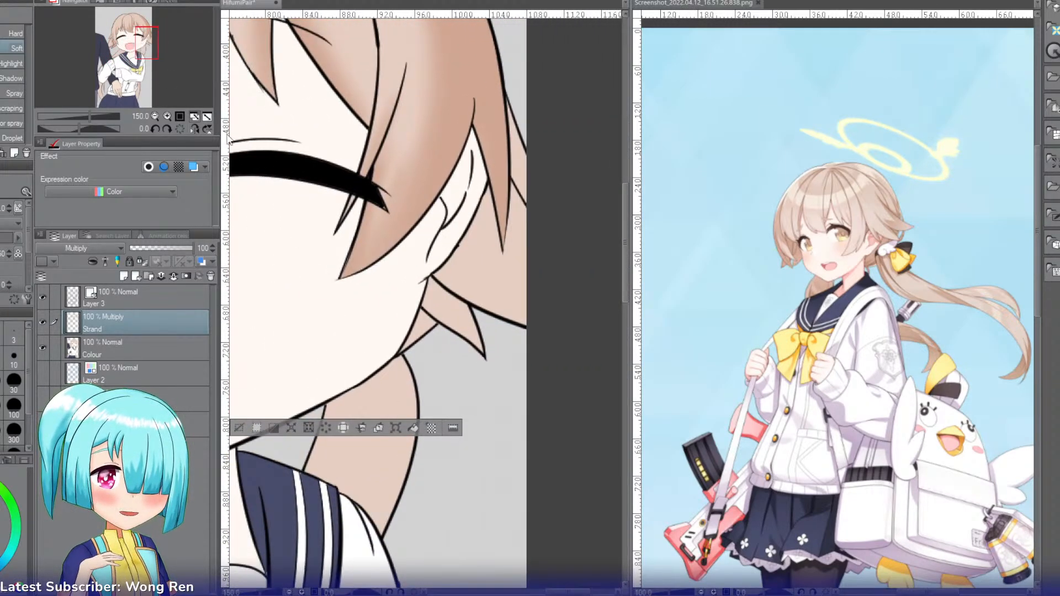
{"action": "key", "text": "w"}
{"action": "left_click", "coordinate": [483, 265]}
{"action": "key", "text": "b"}
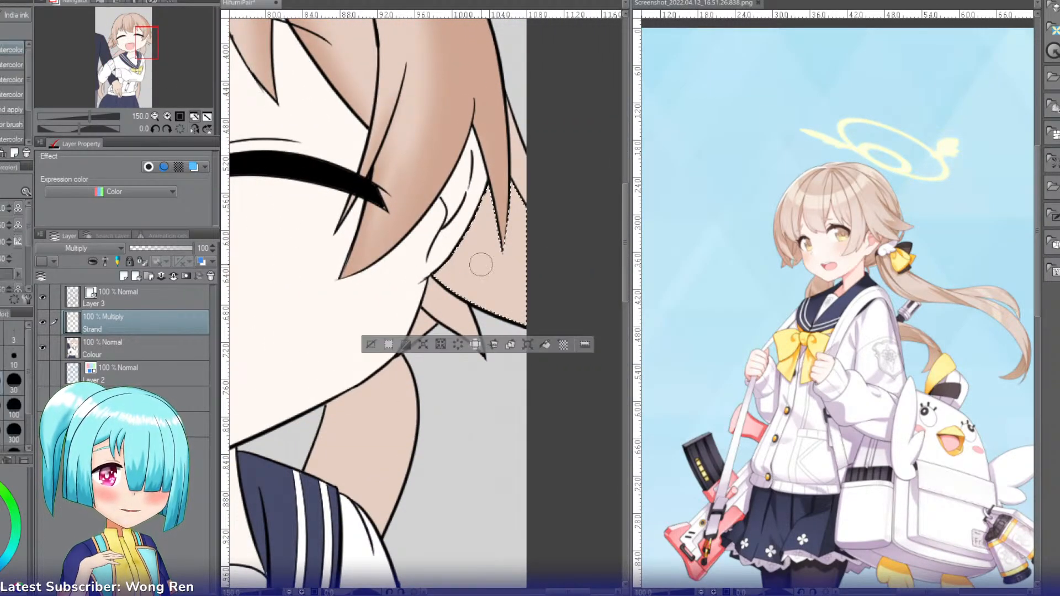
{"action": "key", "text": "b"}
{"action": "key", "text": "b"}
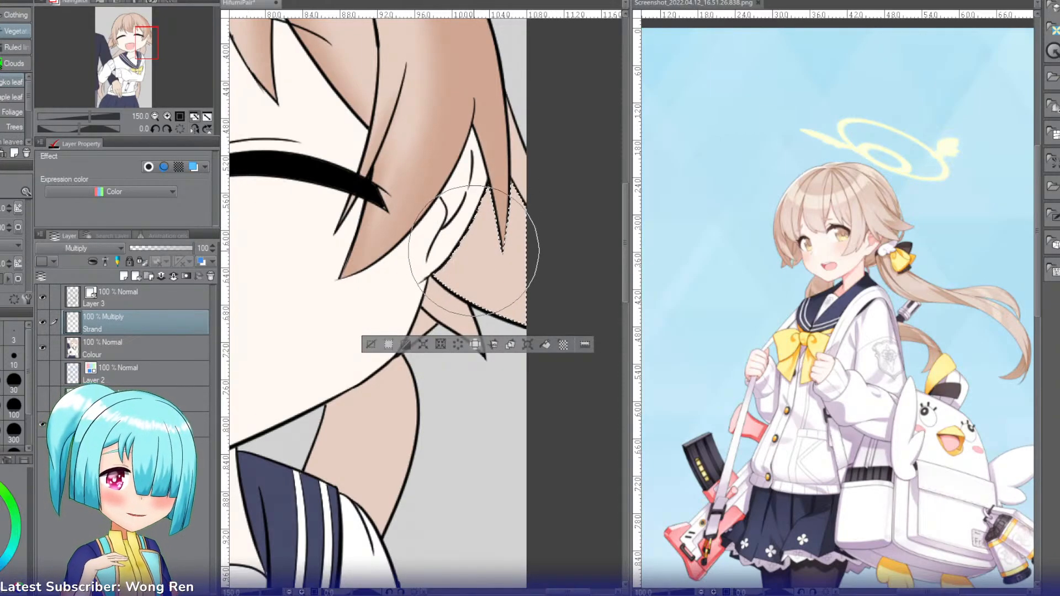
{"action": "key", "text": "b"}
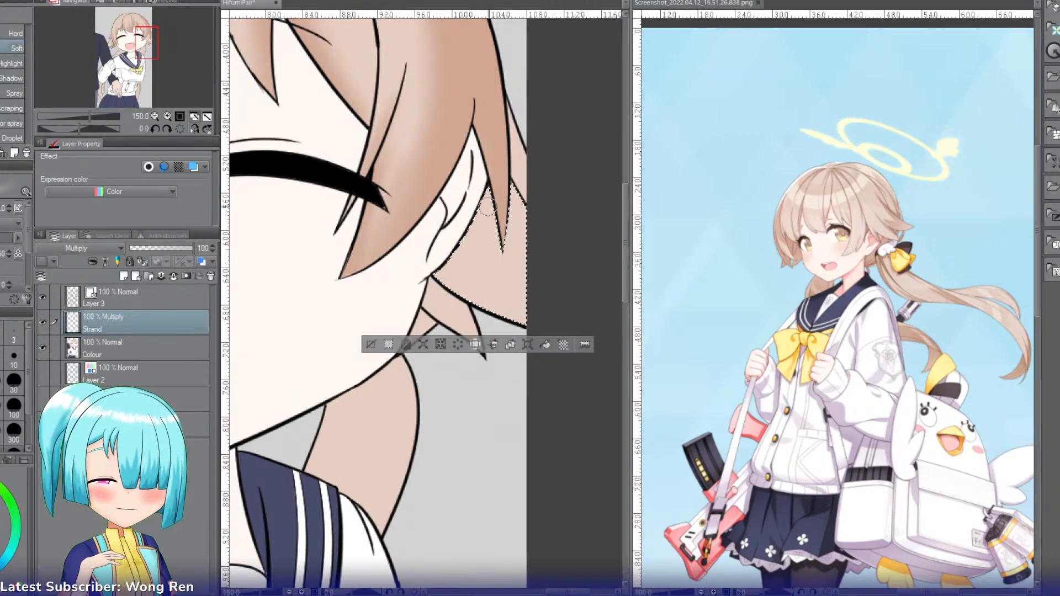
{"action": "left_click", "coordinate": [193, 129]}
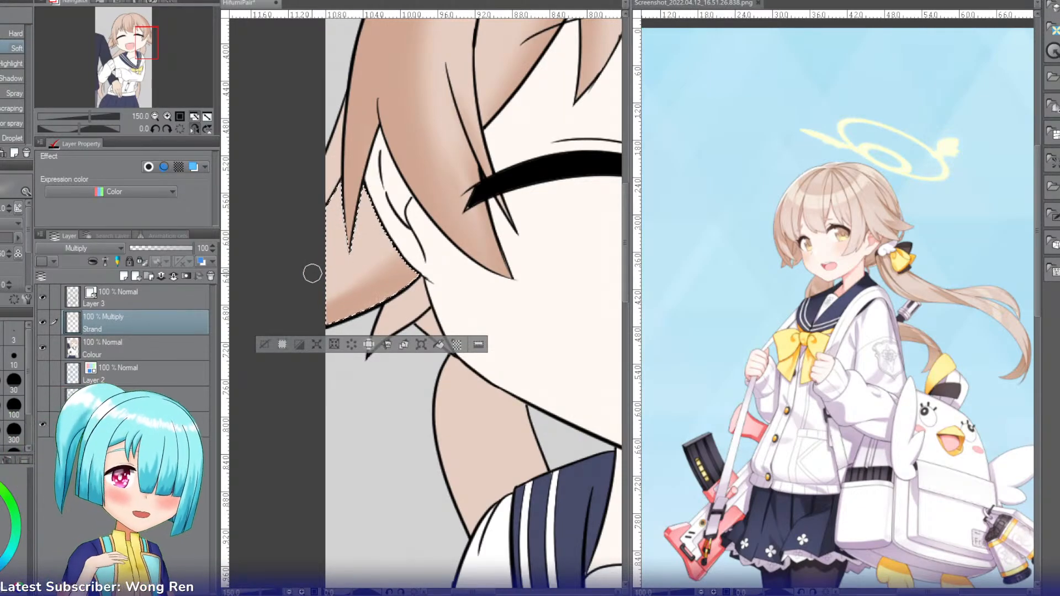
Step: Clear the selection and, at 100% zoom, airbrush soft shading along the fringe strand line above the eye near the visible ear
{"action": "left_click", "coordinate": [154, 116]}
{"action": "left_click", "coordinate": [154, 116]}
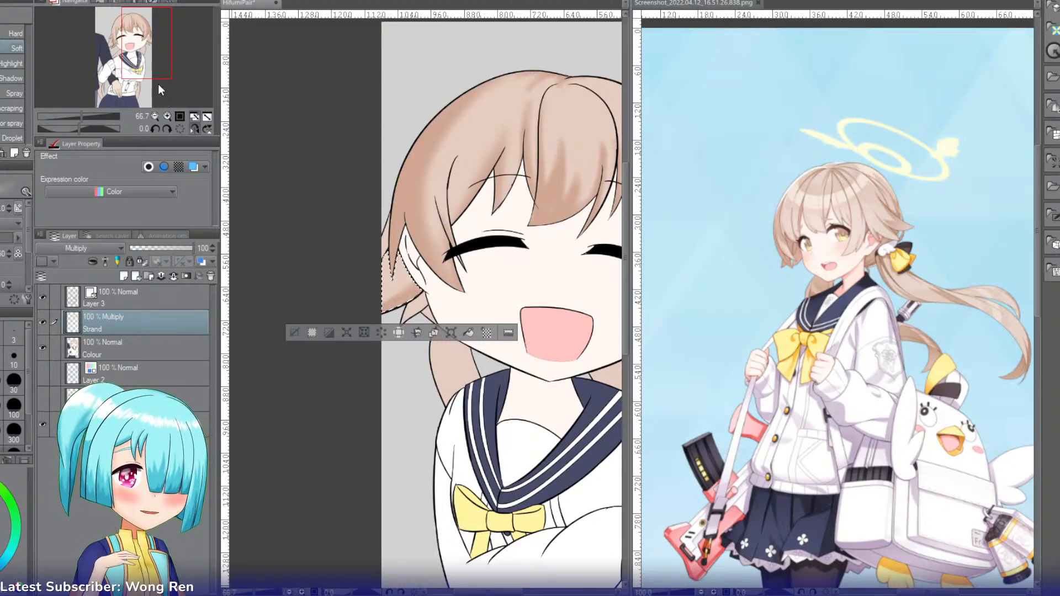
{"action": "left_click_drag", "start_coordinate": [145, 69], "coordinate": [138, 68]}
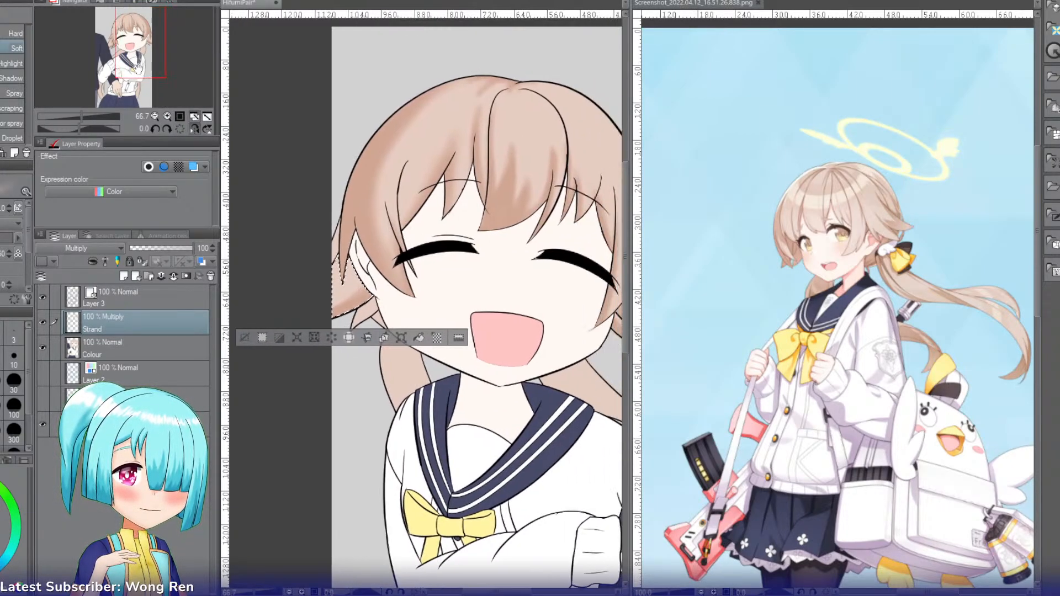
{"action": "left_click", "coordinate": [167, 116]}
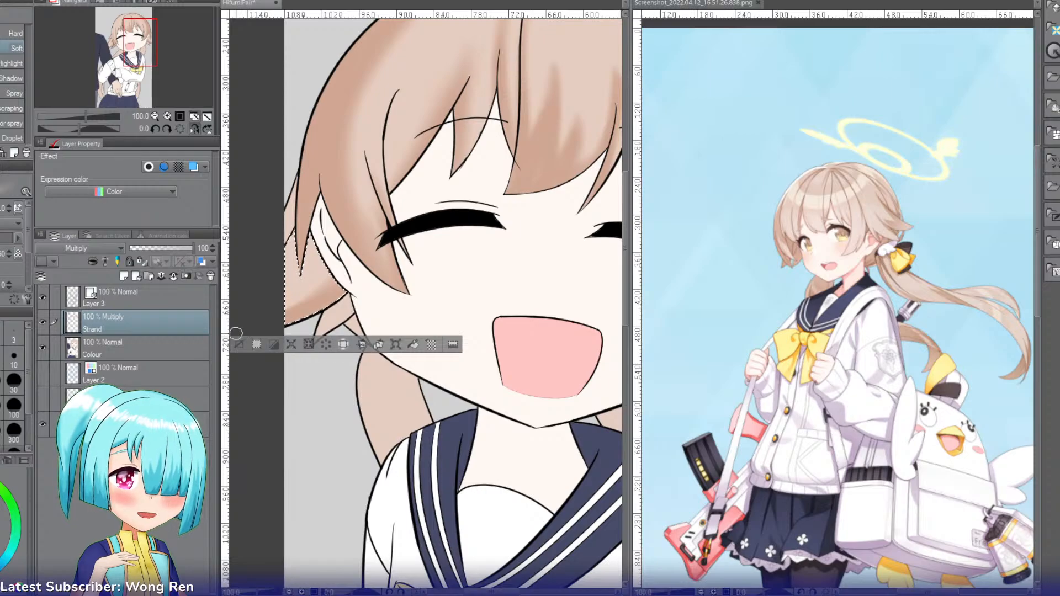
{"action": "key", "text": "ctrl+d"}
{"action": "mouse_move", "coordinate": [141, 41]}
{"action": "left_mouse_down"}
{"action": "mouse_move", "coordinate": [141, 59]}
{"action": "mouse_move", "coordinate": [141, 35]}
{"action": "left_mouse_up"}
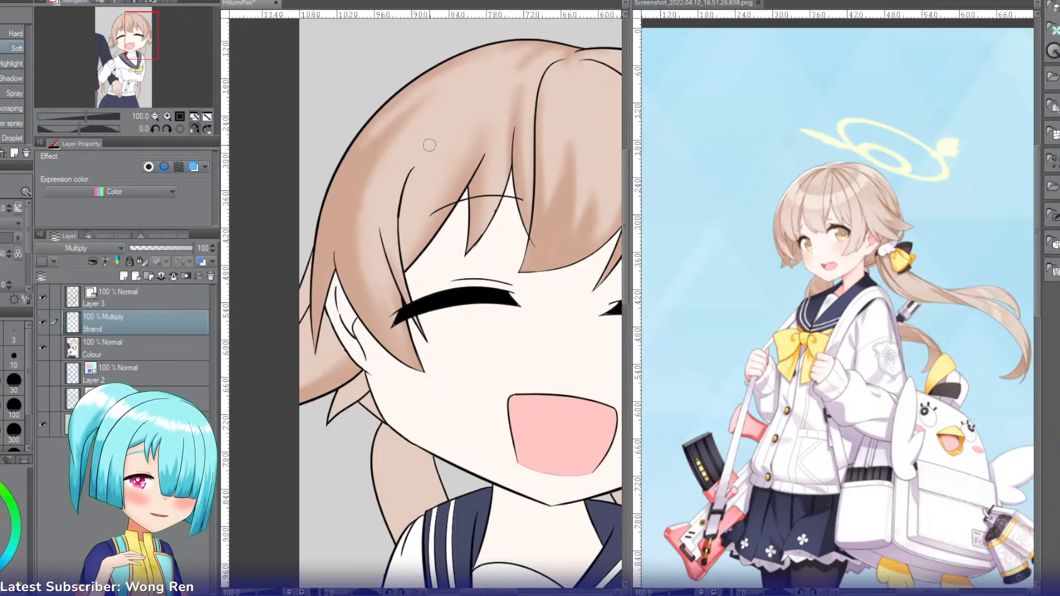
{"action": "mouse_move", "coordinate": [424, 150]}
{"action": "left_mouse_down"}
{"action": "mouse_move", "coordinate": [403, 225]}
{"action": "mouse_move", "coordinate": [409, 270]}
{"action": "left_mouse_up"}
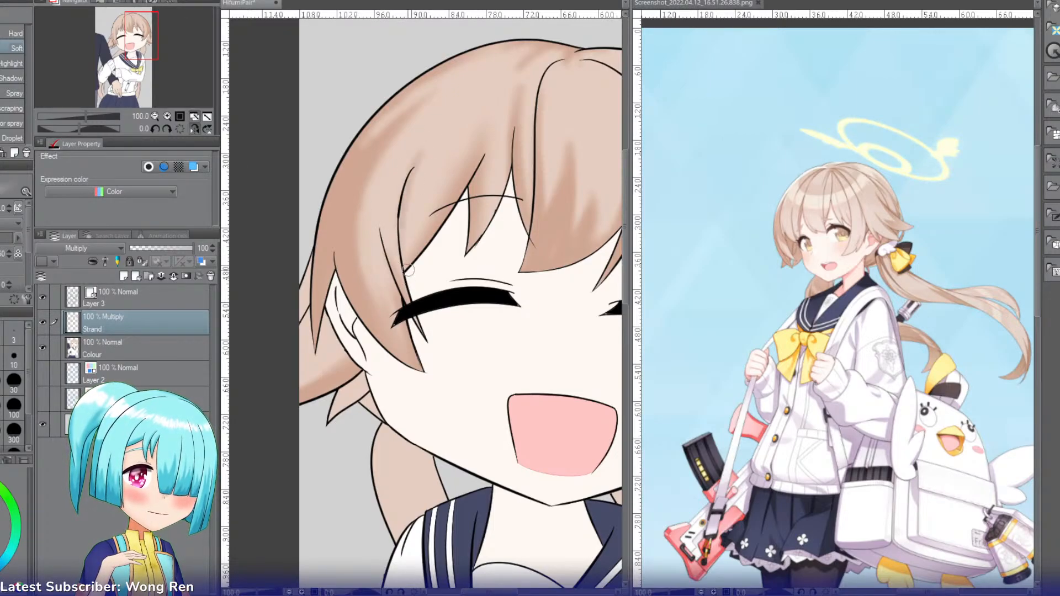
{"action": "left_click_drag", "start_coordinate": [408, 178], "coordinate": [416, 292]}
{"action": "left_click_drag", "start_coordinate": [418, 195], "coordinate": [418, 294]}
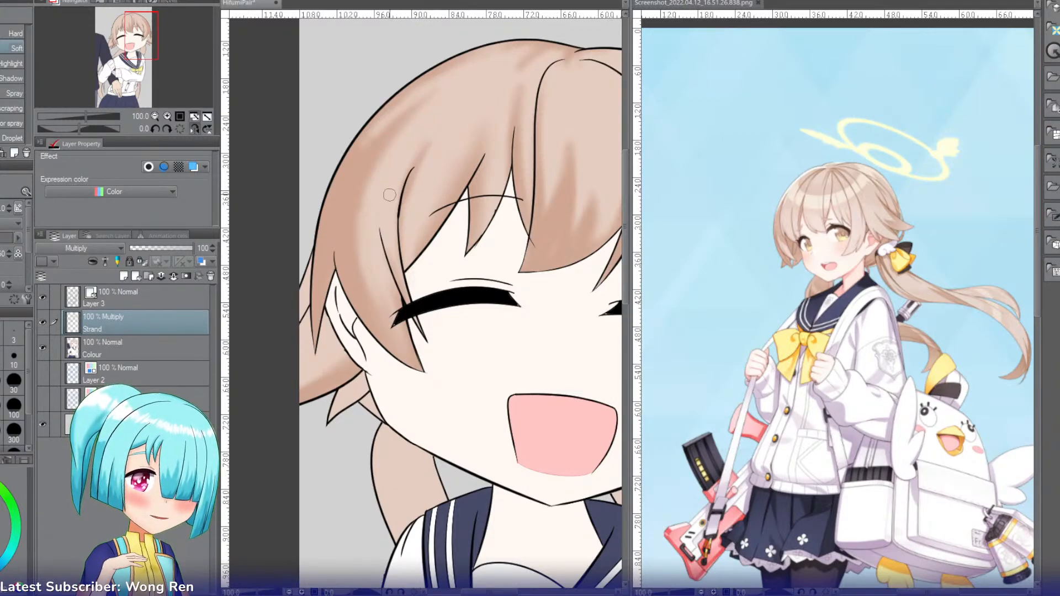
Step: Select and shade the narrow hair sliver at the canvas edge behind the ear and the small pointed tuft below the ear
{"action": "key", "text": "w"}
{"action": "left_click", "coordinate": [302, 303]}
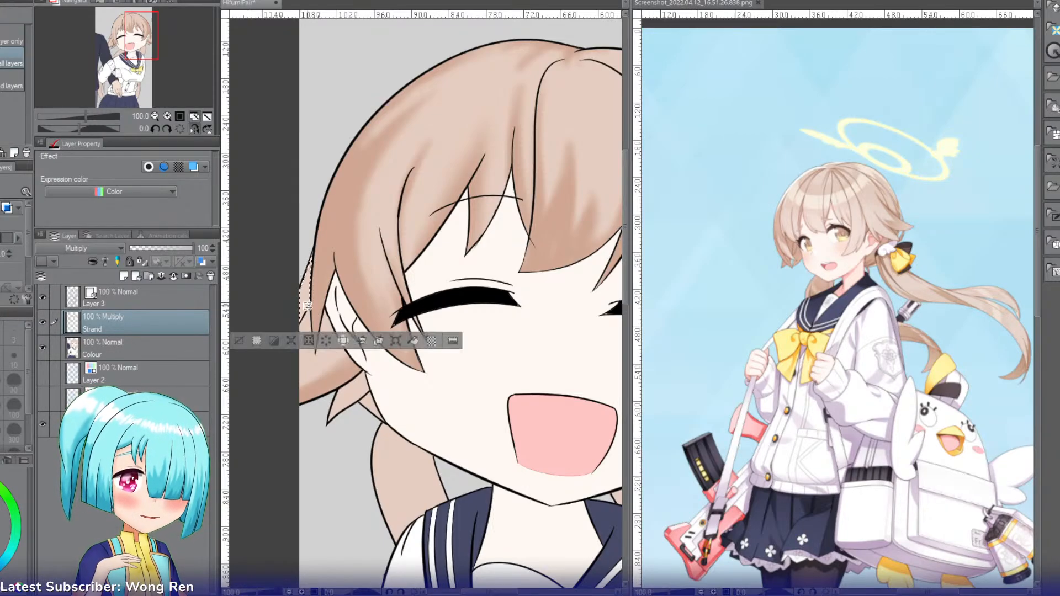
{"action": "key", "text": "b"}
{"action": "key", "text": "b"}
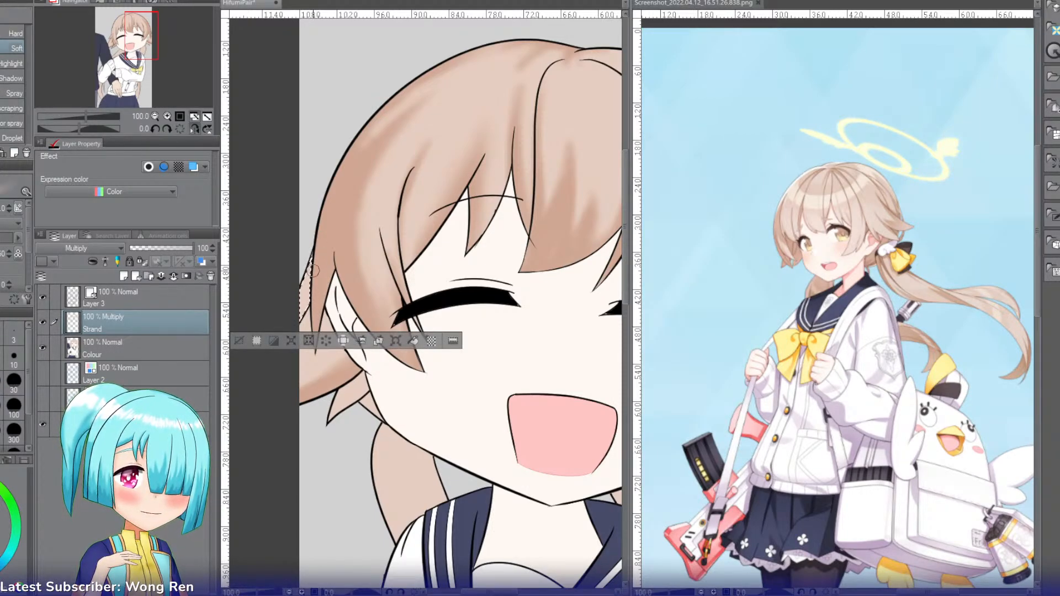
{"action": "key", "text": "w"}
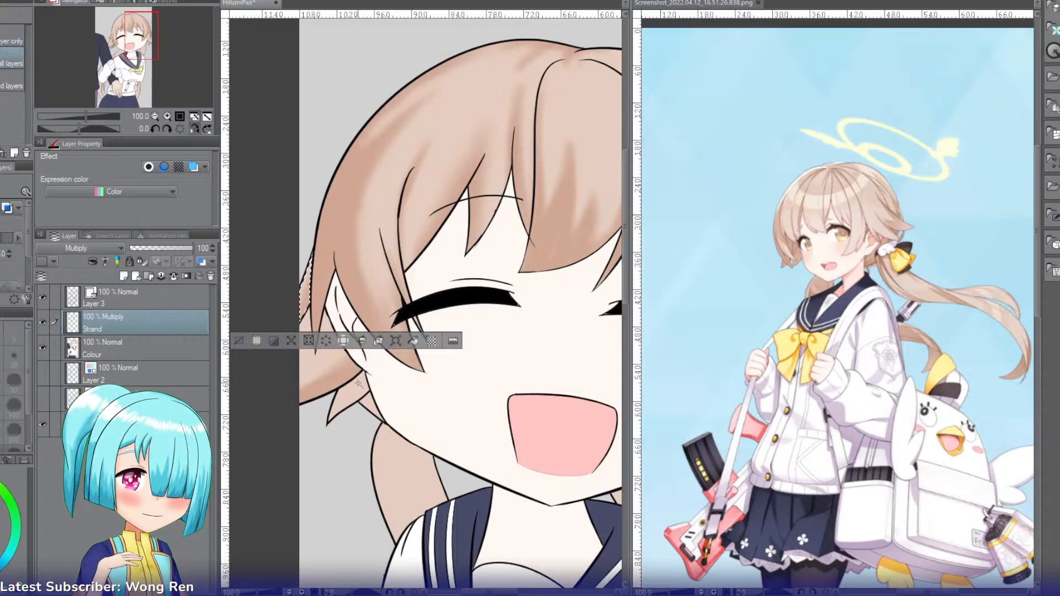
{"action": "left_click", "coordinate": [357, 386]}
{"action": "key", "text": "b"}
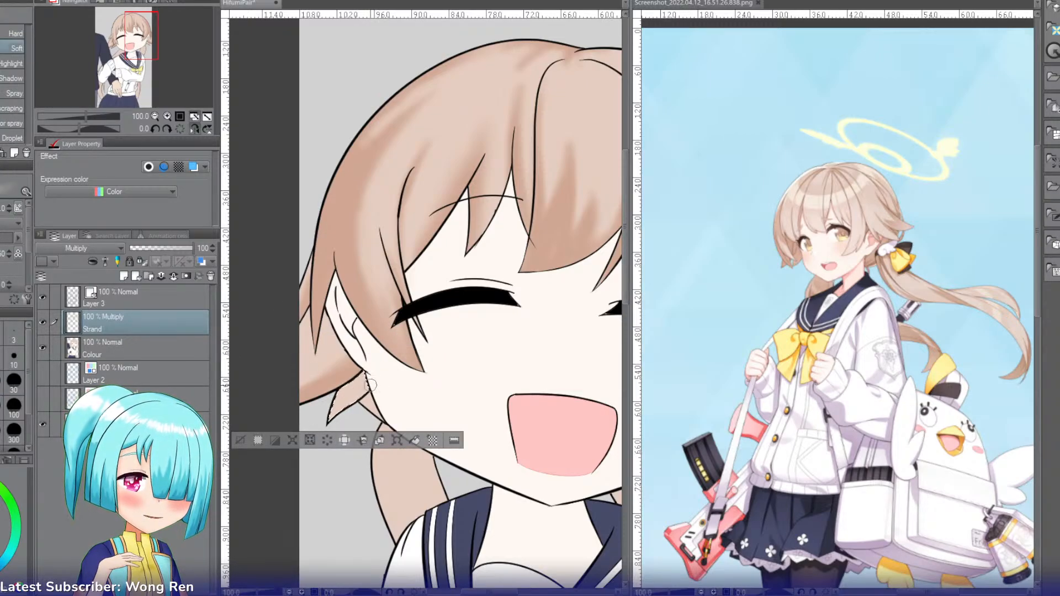
{"action": "left_click_drag", "start_coordinate": [372, 390], "coordinate": [337, 407]}
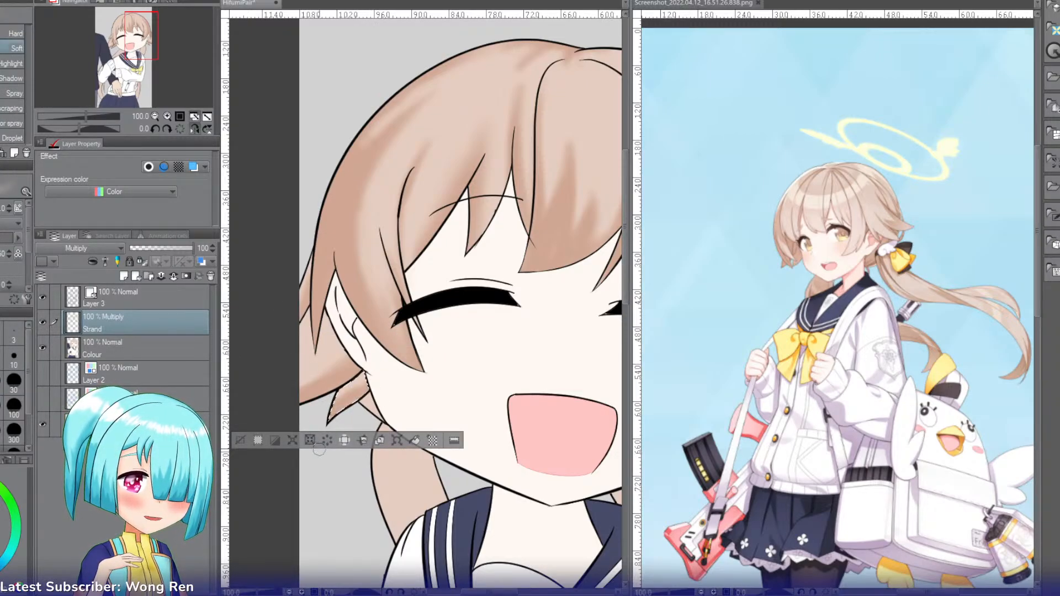
Step: Select the small hair tuft tucked between the jaw and the pointed tuft below the ear, and switch to the soft airbrush
{"action": "key", "text": "w"}
{"action": "left_click", "coordinate": [374, 409]}
{"action": "key", "text": "b"}
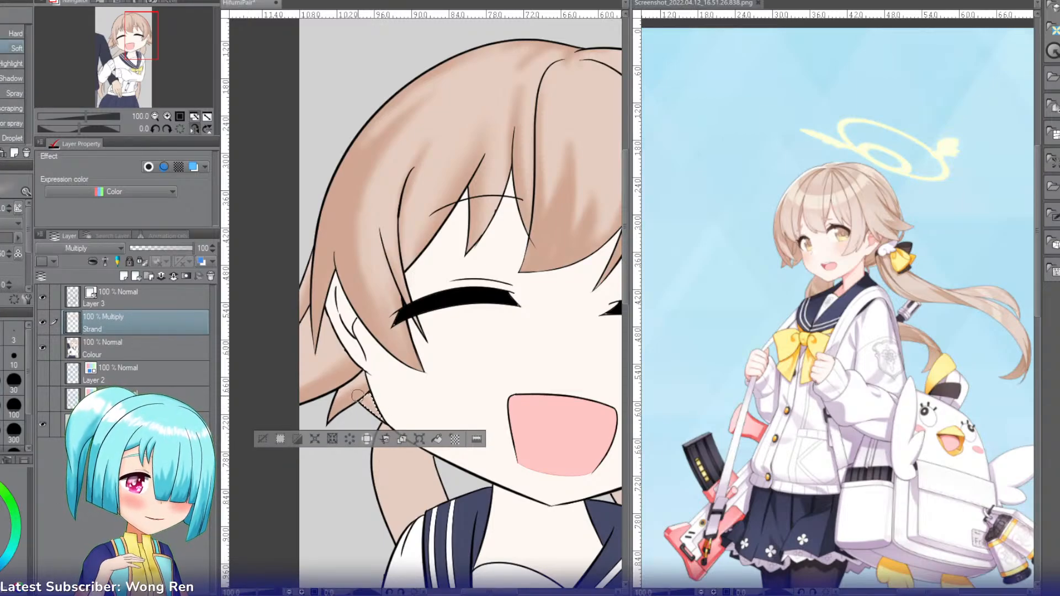
Step: Select the ponytail section between the jaw and the sailor collar and airbrush soft strand shading down its length
{"action": "key", "text": "w"}
{"action": "left_click", "coordinate": [400, 483]}
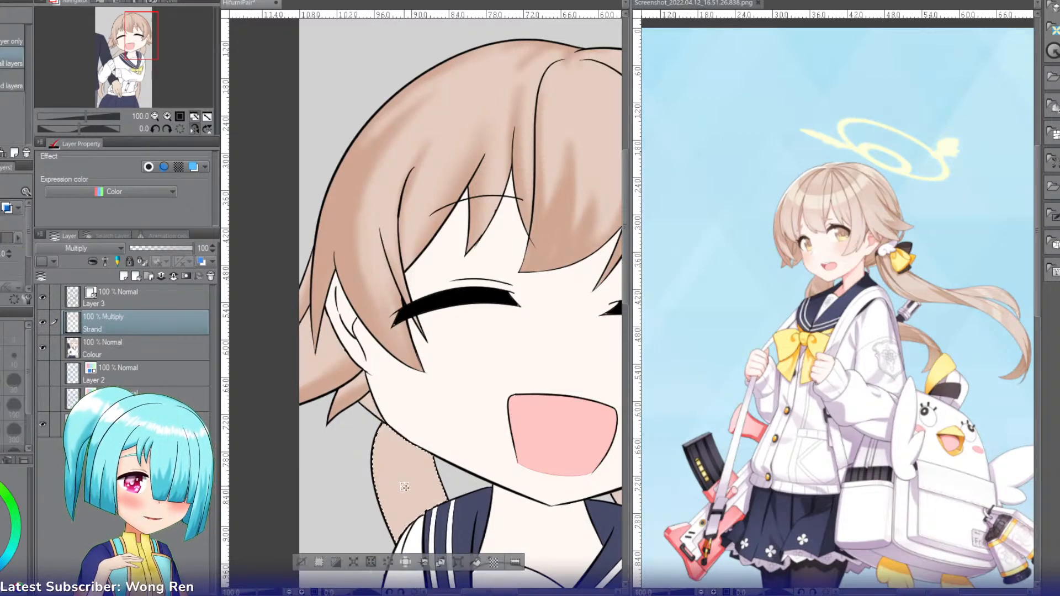
{"action": "key", "text": "b"}
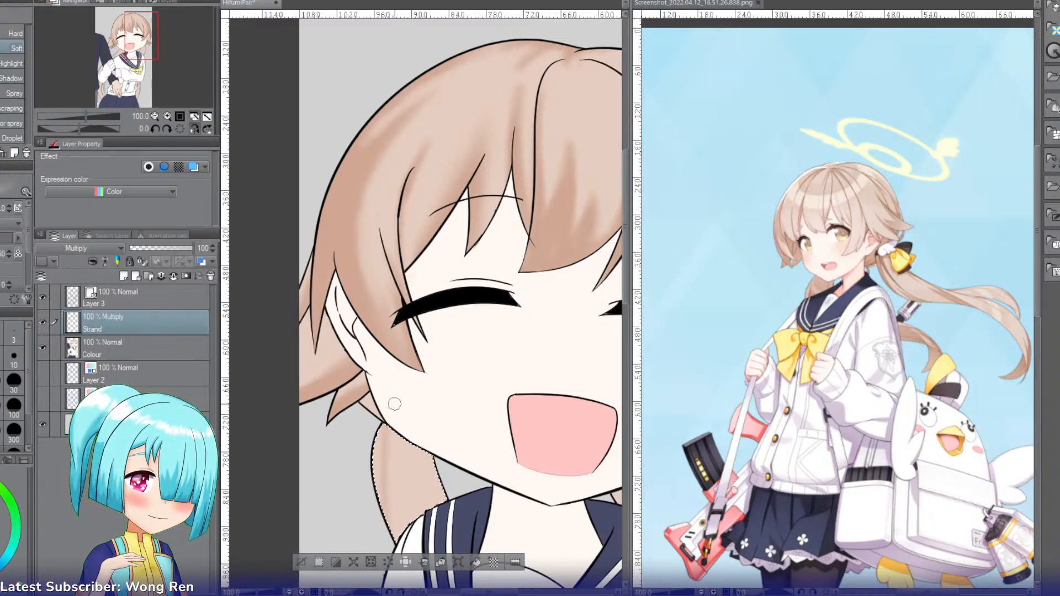
{"action": "left_click_drag", "start_coordinate": [394, 424], "coordinate": [430, 493]}
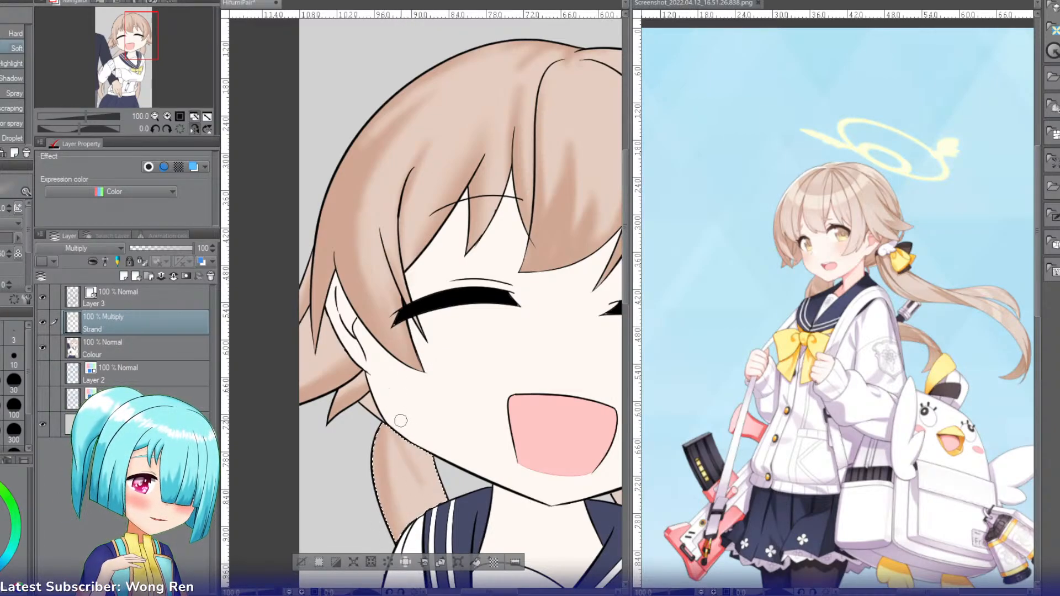
{"action": "key", "text": "ctrl+z"}
{"action": "mouse_move", "coordinate": [388, 419]}
{"action": "left_mouse_down"}
{"action": "mouse_move", "coordinate": [429, 490]}
{"action": "mouse_move", "coordinate": [392, 417]}
{"action": "mouse_move", "coordinate": [419, 451]}
{"action": "left_mouse_up"}
{"action": "key", "text": "ctrl+z"}
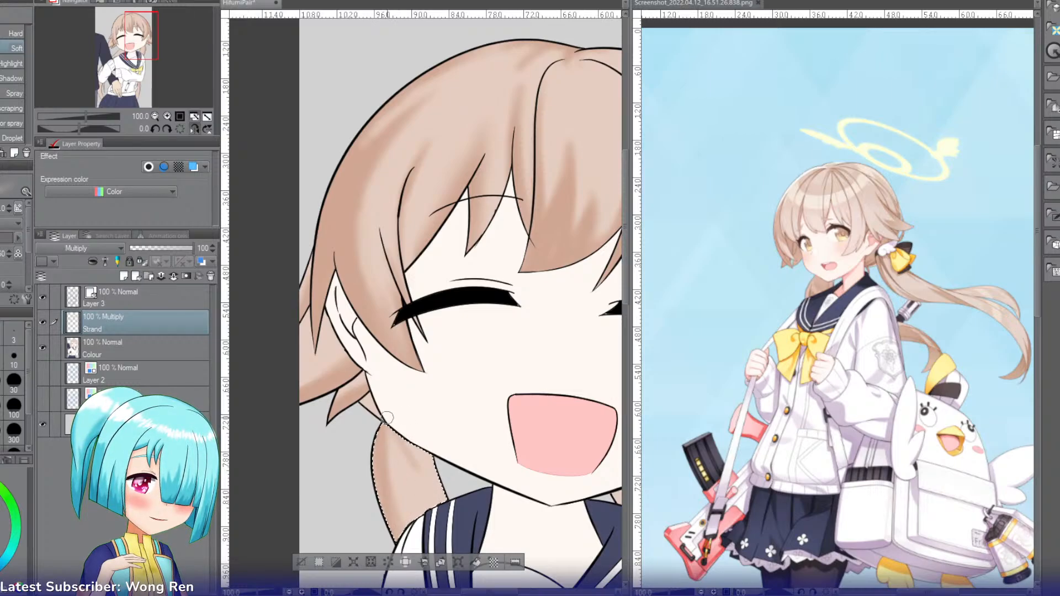
{"action": "left_click_drag", "start_coordinate": [387, 420], "coordinate": [422, 488]}
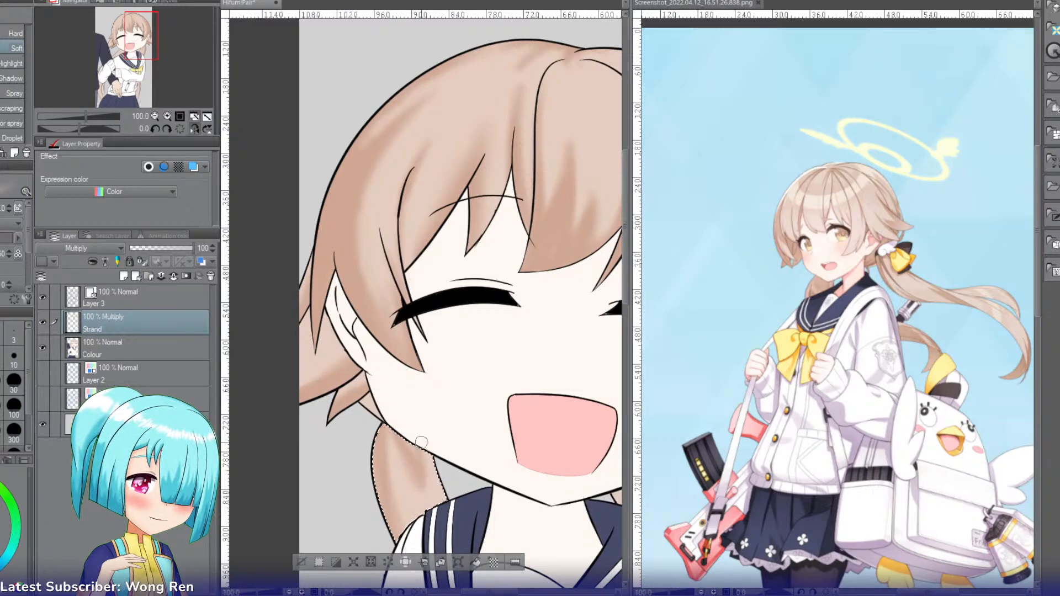
{"action": "mouse_move", "coordinate": [421, 440]}
{"action": "left_mouse_down"}
{"action": "mouse_move", "coordinate": [423, 487]}
{"action": "mouse_move", "coordinate": [433, 489]}
{"action": "left_mouse_up"}
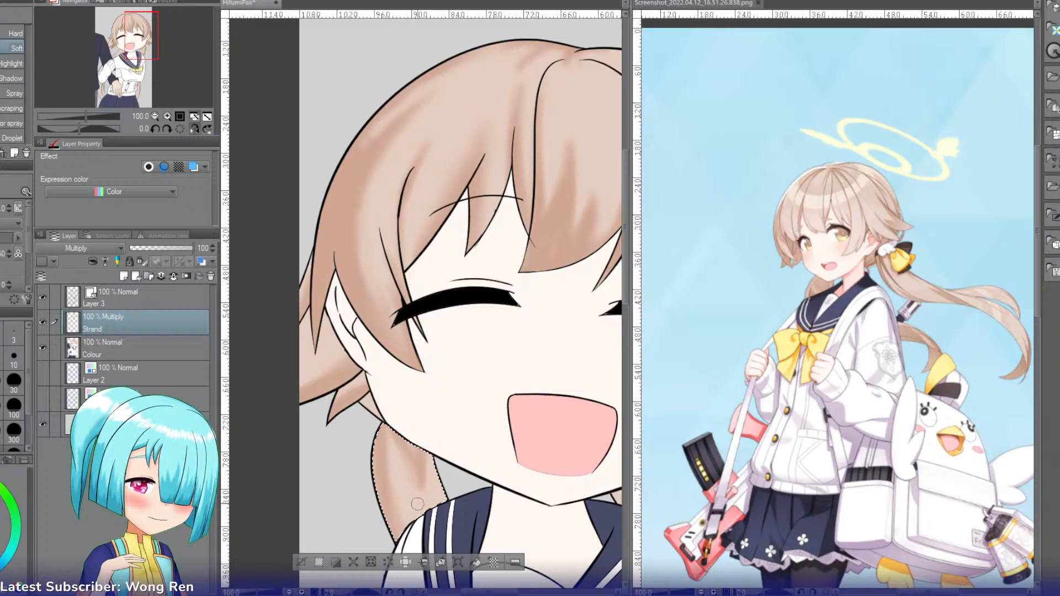
{"action": "left_click_drag", "start_coordinate": [388, 425], "coordinate": [393, 498]}
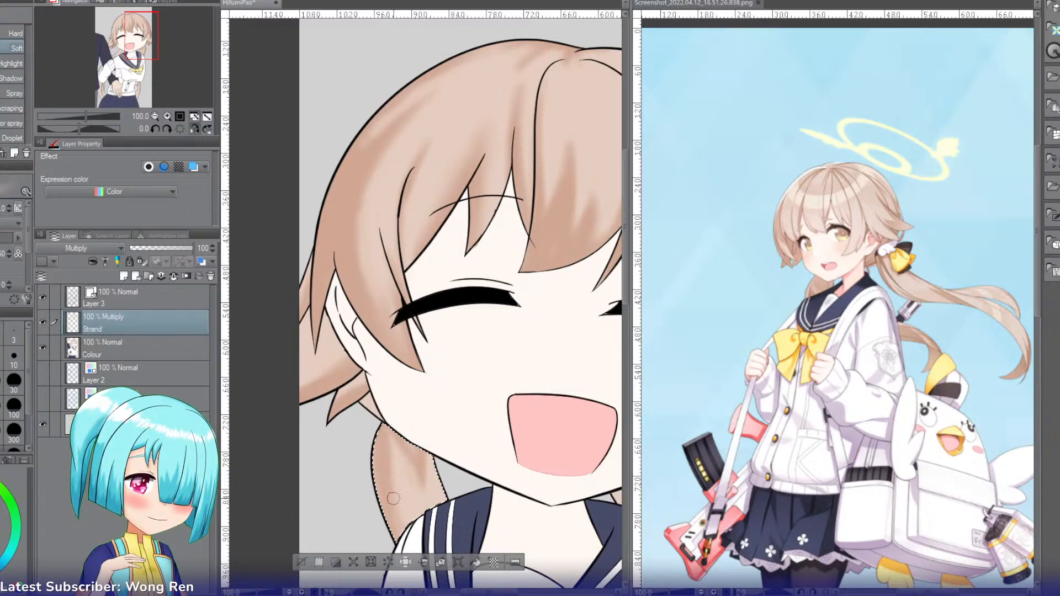
{"action": "left_click_drag", "start_coordinate": [392, 449], "coordinate": [410, 498]}
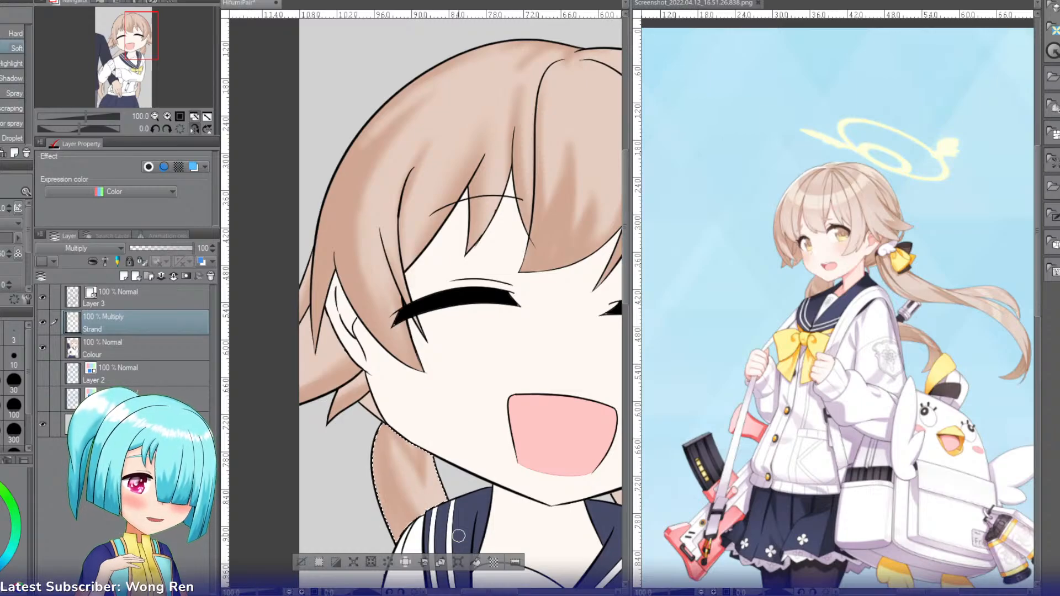
Step: Flip the view horizontally, then select and airbrush strand shading on the ponytail section between the chin and the companion's dark sleeve
{"action": "left_click_drag", "start_coordinate": [138, 40], "coordinate": [131, 69]}
{"action": "left_click", "coordinate": [194, 129]}
{"action": "key", "text": "w"}
{"action": "left_click", "coordinate": [404, 231]}
{"action": "key", "text": "b"}
{"action": "key", "text": "b"}
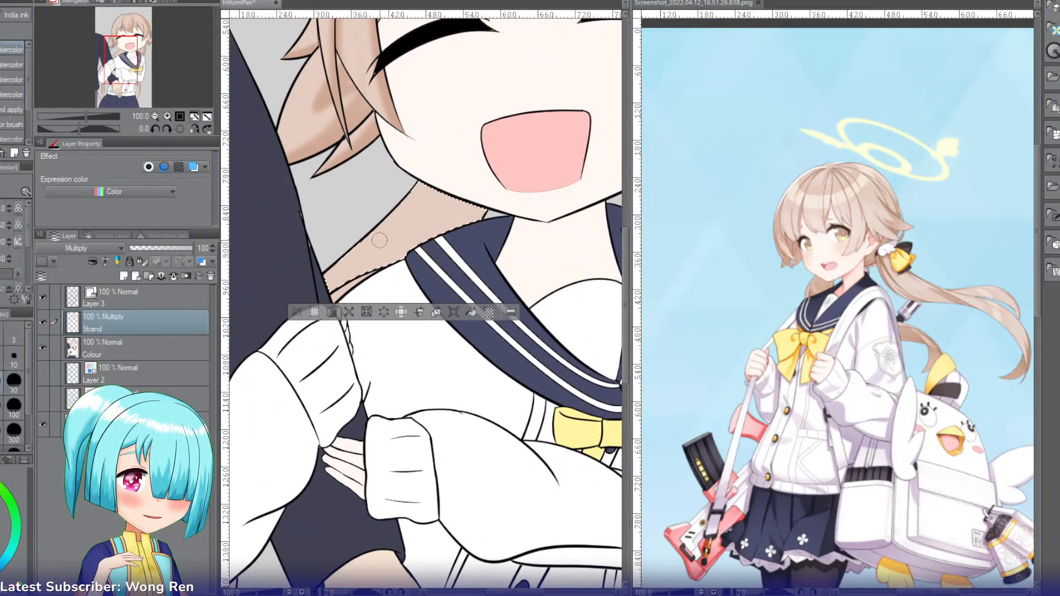
{"action": "mouse_move", "coordinate": [460, 163]}
{"action": "left_mouse_down"}
{"action": "mouse_move", "coordinate": [435, 197]}
{"action": "mouse_move", "coordinate": [445, 168]}
{"action": "mouse_move", "coordinate": [473, 161]}
{"action": "mouse_move", "coordinate": [423, 207]}
{"action": "mouse_move", "coordinate": [422, 234]}
{"action": "mouse_move", "coordinate": [434, 238]}
{"action": "mouse_move", "coordinate": [494, 170]}
{"action": "mouse_move", "coordinate": [475, 165]}
{"action": "mouse_move", "coordinate": [437, 199]}
{"action": "mouse_move", "coordinate": [467, 142]}
{"action": "mouse_move", "coordinate": [337, 263]}
{"action": "mouse_move", "coordinate": [421, 203]}
{"action": "left_mouse_up"}
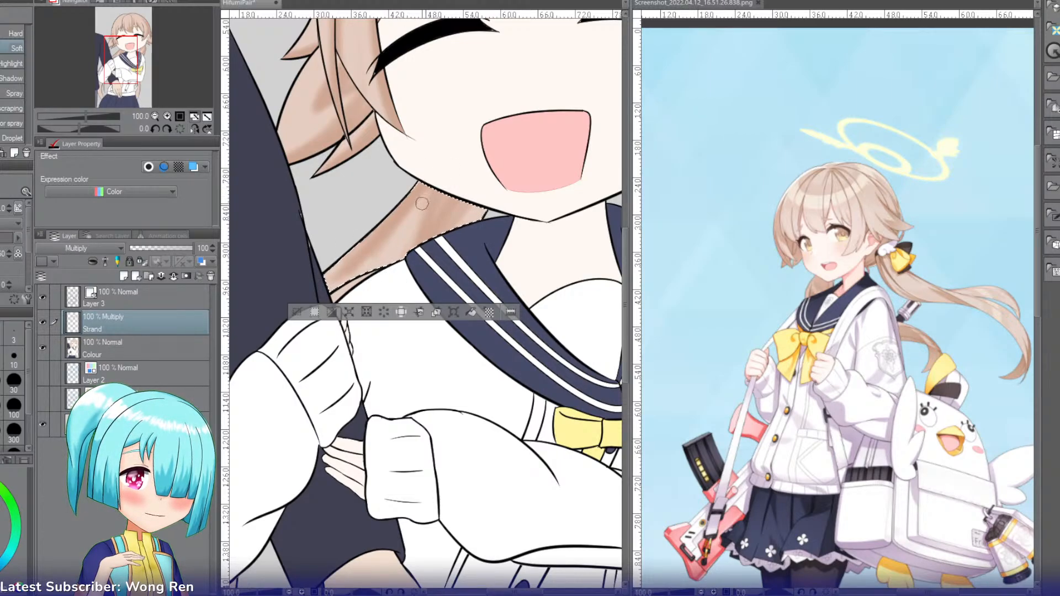
{"action": "mouse_move", "coordinate": [375, 255]}
{"action": "left_mouse_down"}
{"action": "mouse_move", "coordinate": [307, 297]}
{"action": "mouse_move", "coordinate": [378, 219]}
{"action": "mouse_move", "coordinate": [381, 232]}
{"action": "mouse_move", "coordinate": [405, 204]}
{"action": "mouse_move", "coordinate": [355, 295]}
{"action": "mouse_move", "coordinate": [404, 199]}
{"action": "mouse_move", "coordinate": [352, 279]}
{"action": "mouse_move", "coordinate": [368, 218]}
{"action": "left_mouse_up"}
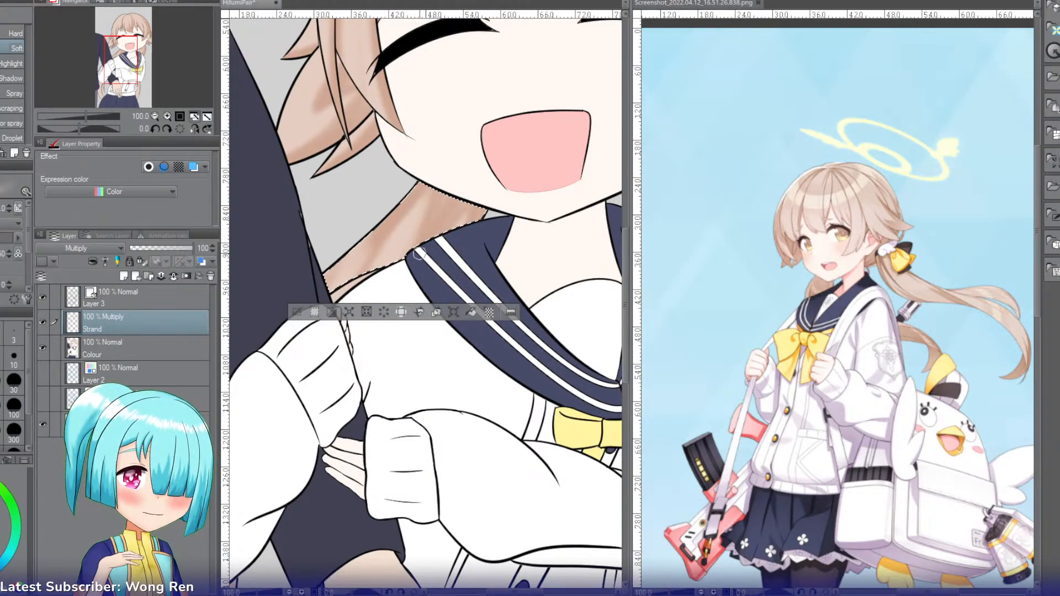
{"action": "left_click_drag", "start_coordinate": [462, 218], "coordinate": [406, 295]}
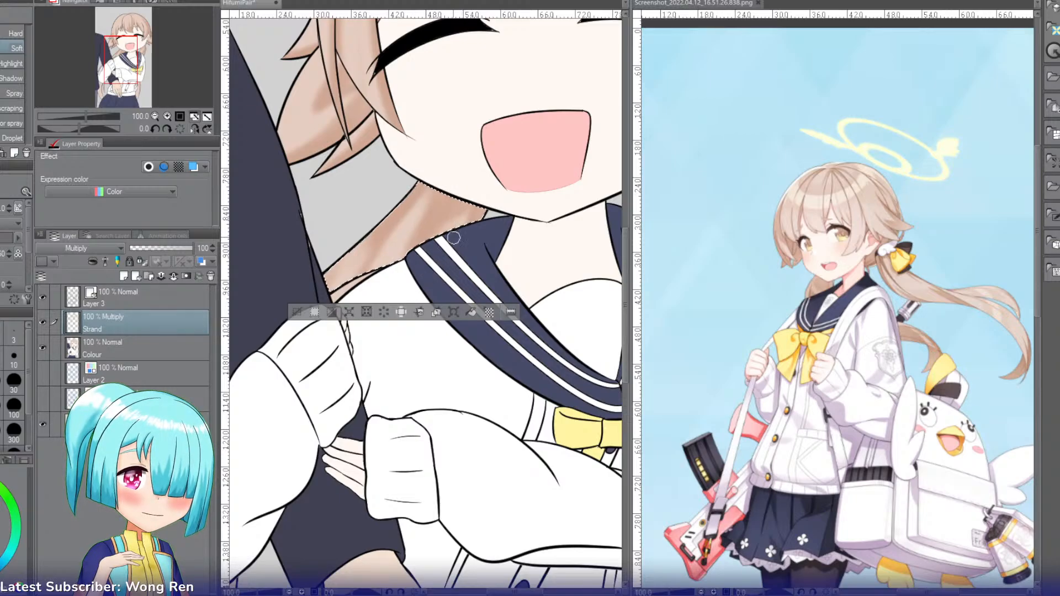
{"action": "left_click_drag", "start_coordinate": [454, 237], "coordinate": [413, 255]}
{"action": "mouse_move", "coordinate": [455, 221]}
{"action": "left_mouse_down"}
{"action": "mouse_move", "coordinate": [395, 297]}
{"action": "mouse_move", "coordinate": [421, 274]}
{"action": "left_mouse_up"}
{"action": "left_click_drag", "start_coordinate": [428, 204], "coordinate": [358, 284]}
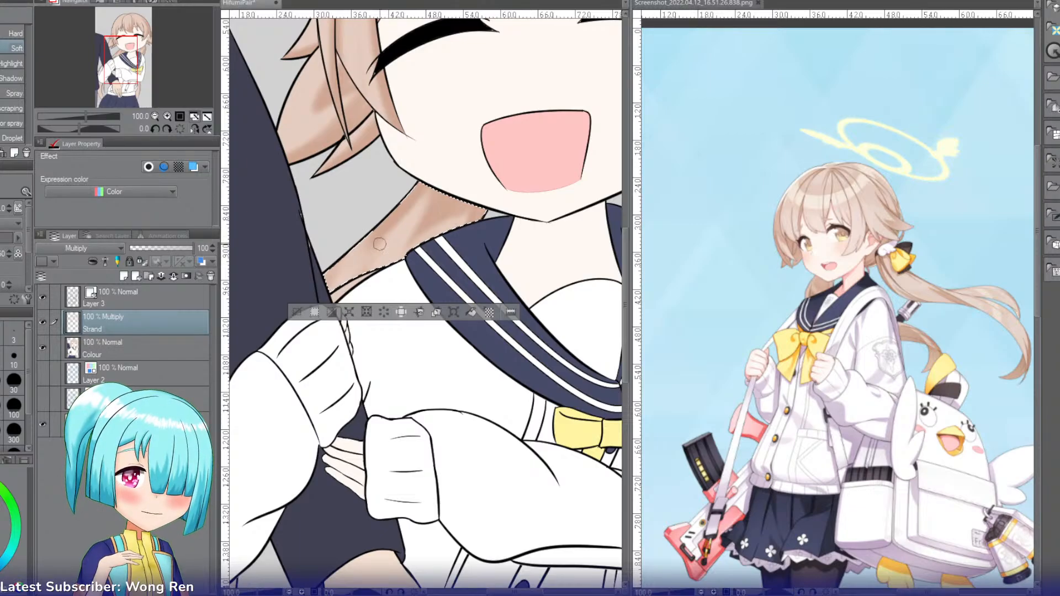
{"action": "left_click_drag", "start_coordinate": [416, 176], "coordinate": [340, 288]}
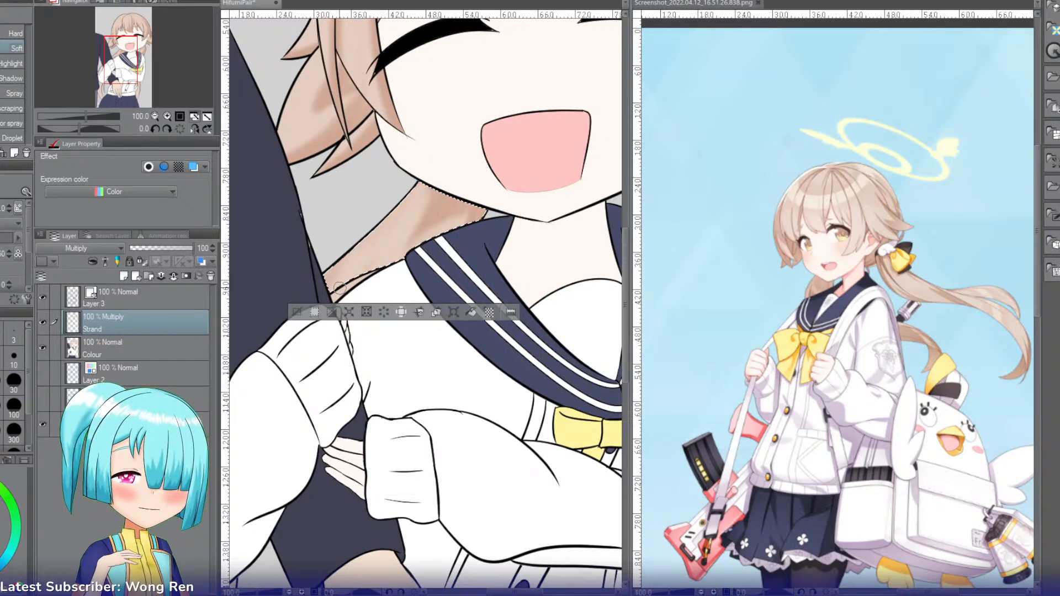
Step: Select the wide hanging hair section beside the jacket pocket and waistband and airbrush soft strand shading along it
{"action": "left_click", "coordinate": [155, 115]}
{"action": "left_click", "coordinate": [156, 114]}
{"action": "left_click_drag", "start_coordinate": [141, 77], "coordinate": [140, 86]}
{"action": "key", "text": "w"}
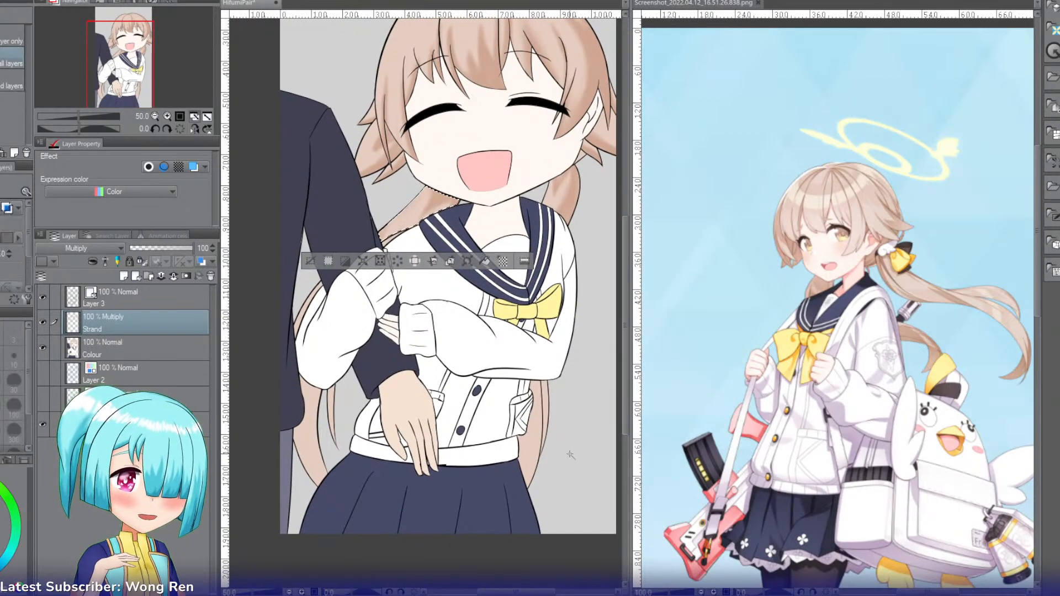
{"action": "left_click", "coordinate": [536, 434]}
{"action": "left_click", "coordinate": [168, 116]}
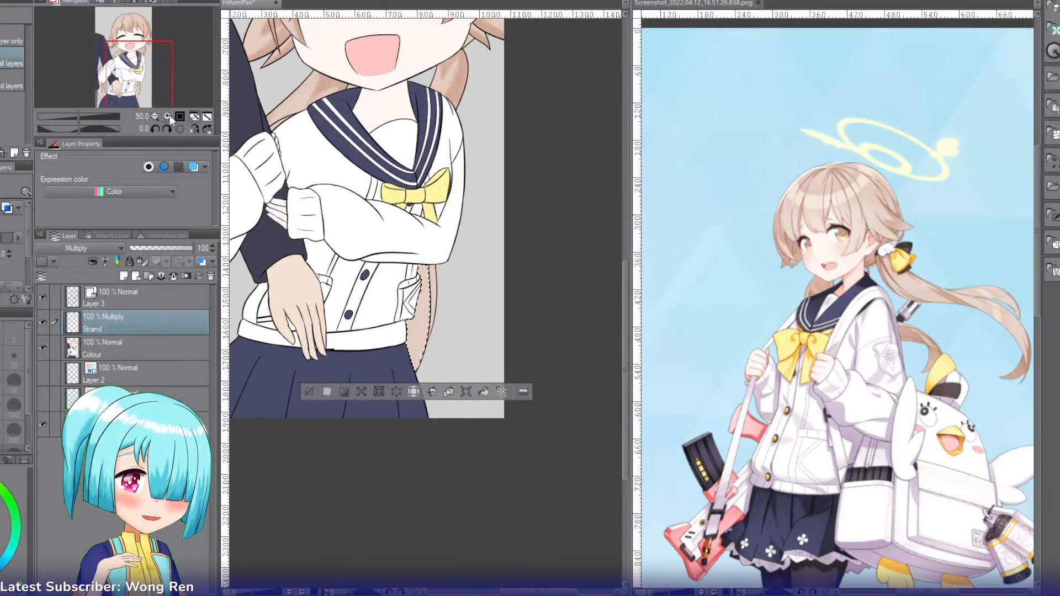
{"action": "left_click", "coordinate": [168, 116]}
{"action": "key", "text": "b"}
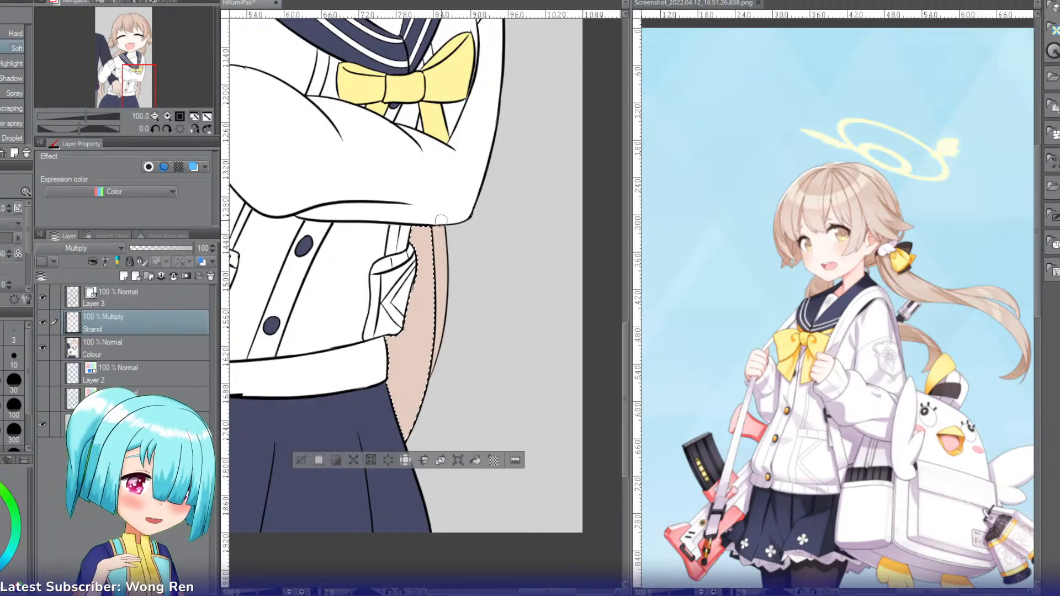
{"action": "mouse_move", "coordinate": [415, 228]}
{"action": "left_mouse_down"}
{"action": "mouse_move", "coordinate": [414, 332]}
{"action": "mouse_move", "coordinate": [418, 259]}
{"action": "left_mouse_up"}
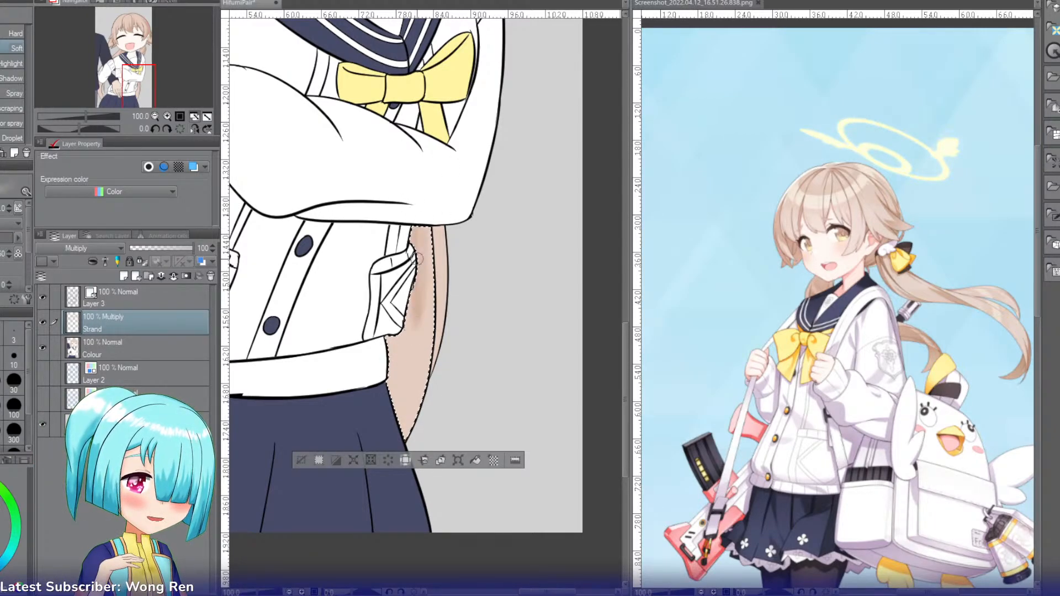
{"action": "mouse_move", "coordinate": [409, 310]}
{"action": "left_mouse_down"}
{"action": "mouse_move", "coordinate": [411, 345]}
{"action": "mouse_move", "coordinate": [398, 261]}
{"action": "left_mouse_up"}
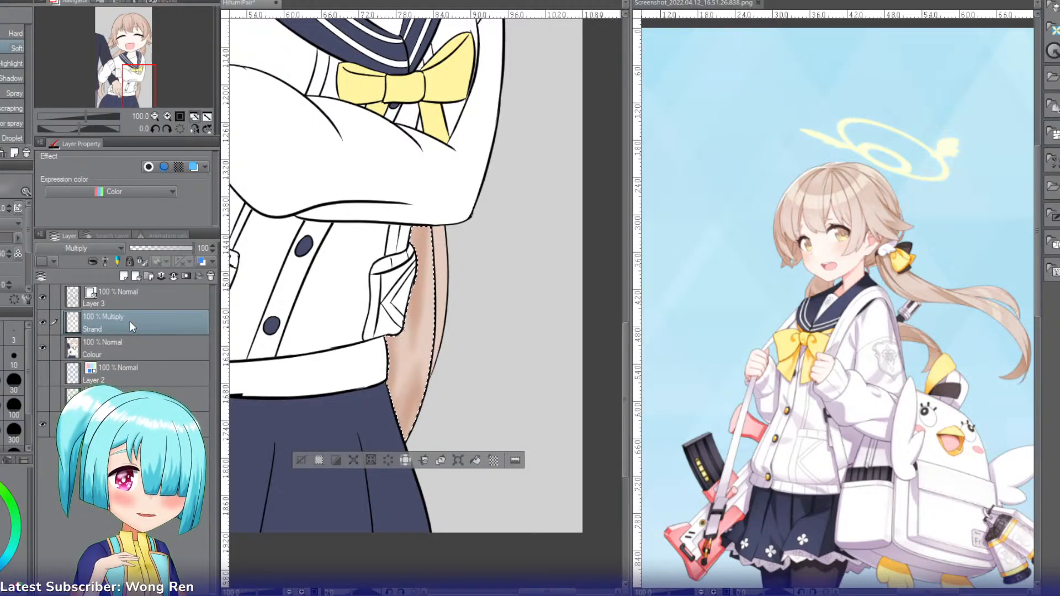
Step: Add the thin outer hair strand beside the waist to the selection
{"action": "key", "text": "i"}
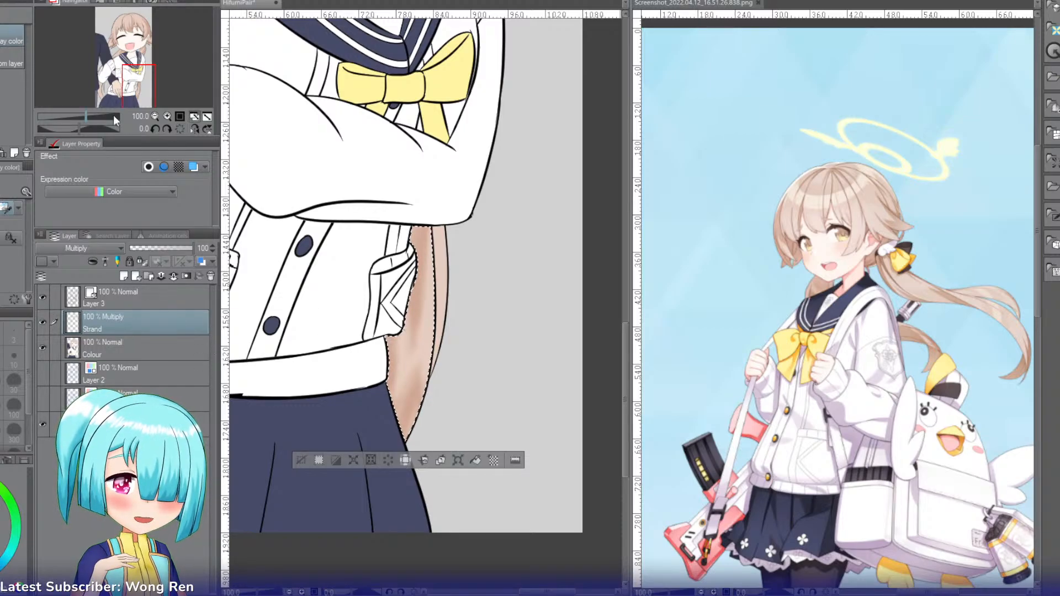
{"action": "key", "text": "g"}
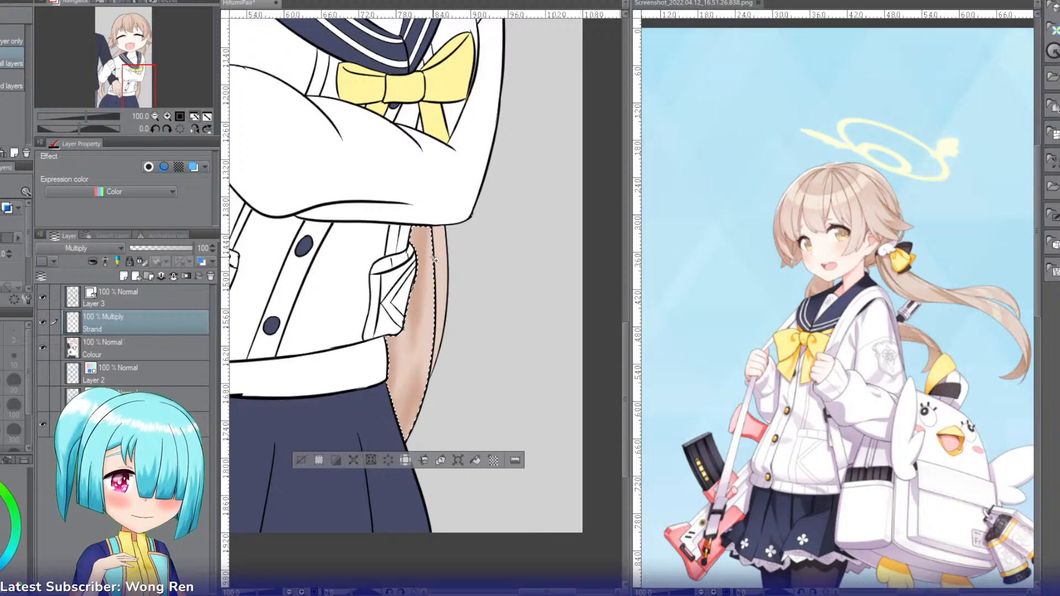
{"action": "left_click", "coordinate": [441, 287], "text": "shift"}
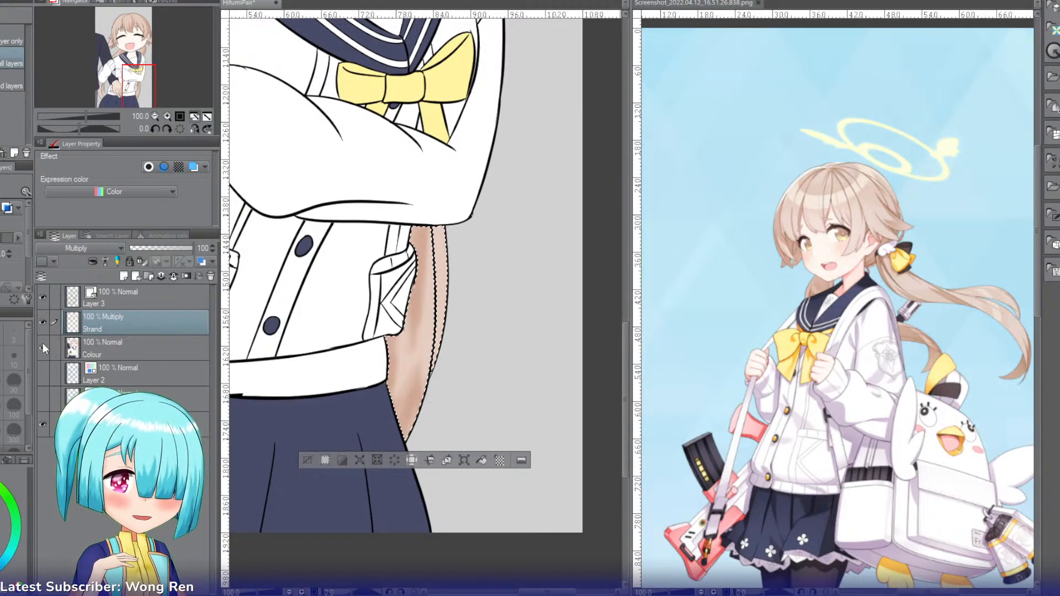
Step: Create a new layer above Strand and hide the Strand layer
{"action": "key", "text": "ctrl+shift+n"}
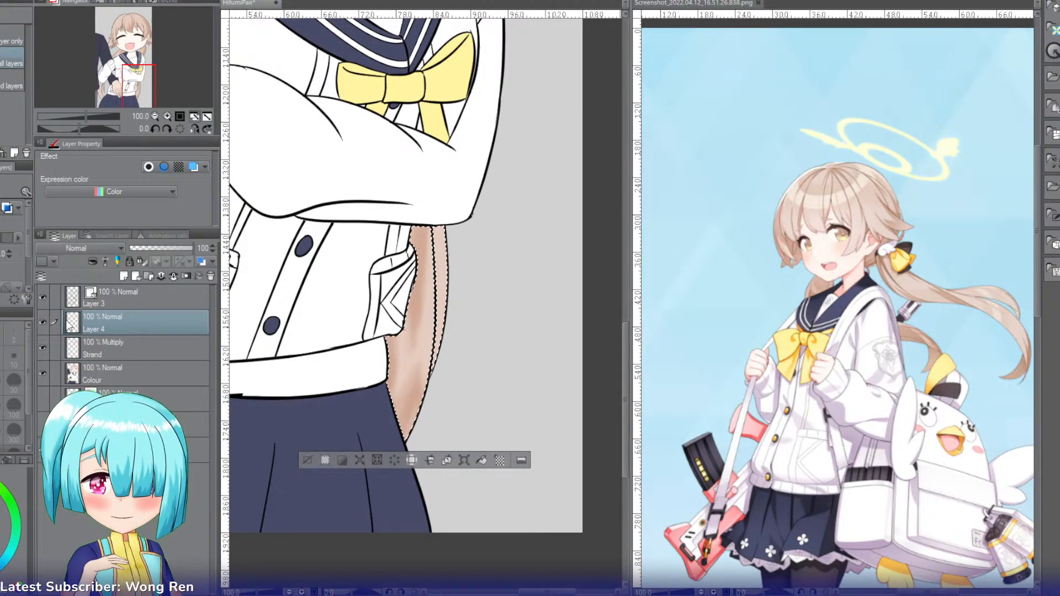
{"action": "left_click", "coordinate": [43, 348]}
Step: Add the remaining hair sections on the head, behind the ears and in both ponytails to the selection
{"action": "left_click_drag", "start_coordinate": [135, 93], "coordinate": [104, 72]}
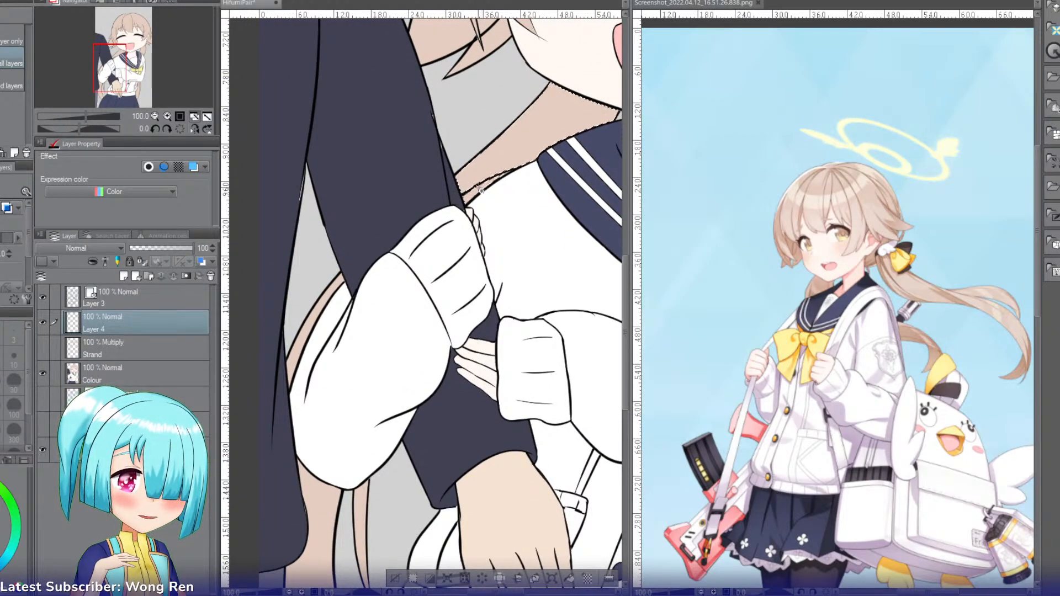
{"action": "left_click_drag", "start_coordinate": [125, 72], "coordinate": [135, 50]}
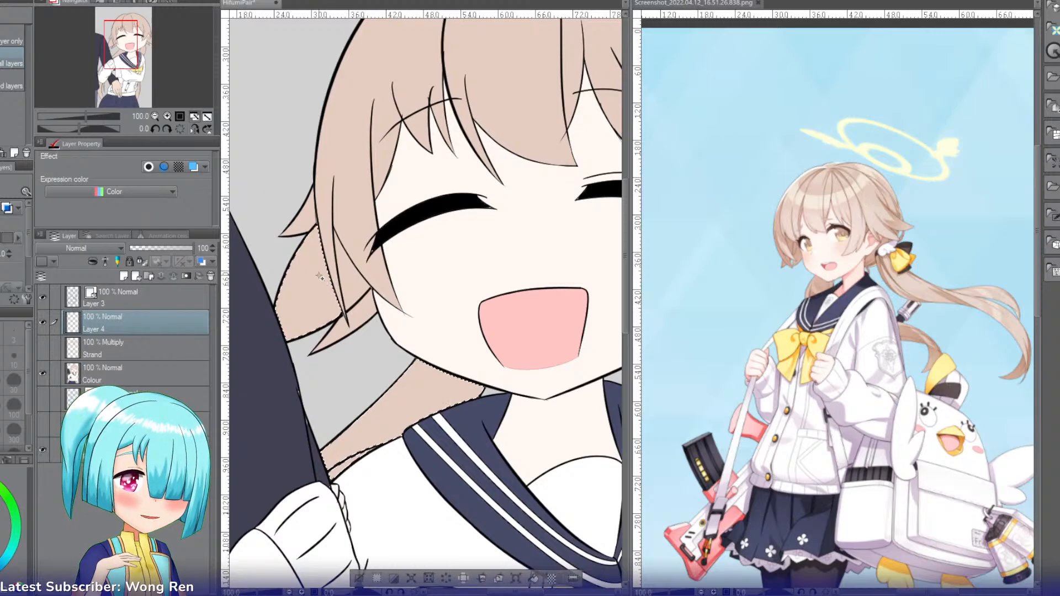
{"action": "left_click", "coordinate": [327, 225]}
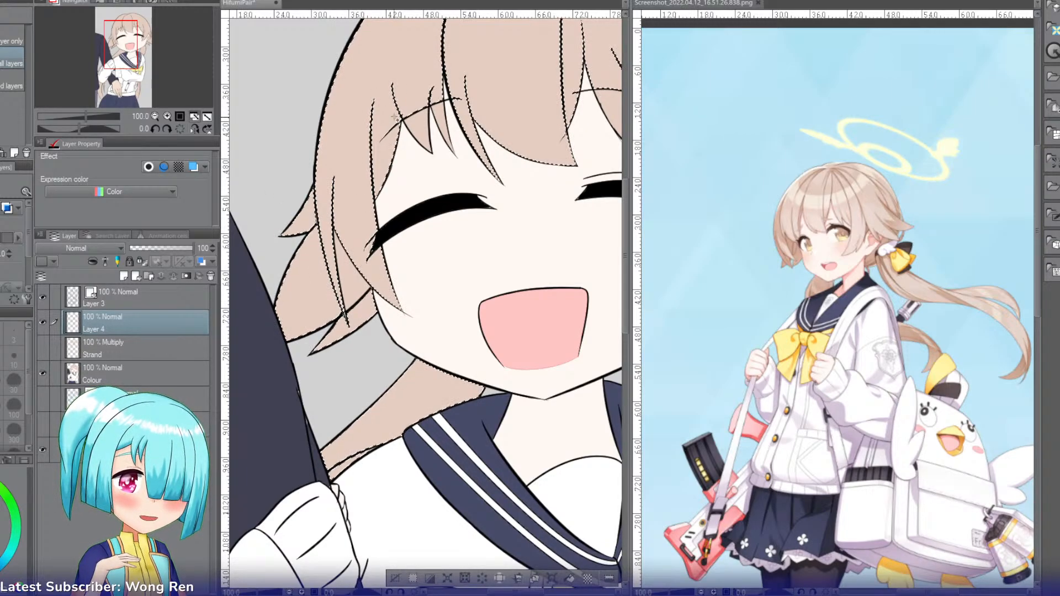
{"action": "left_click_drag", "start_coordinate": [167, 55], "coordinate": [141, 39]}
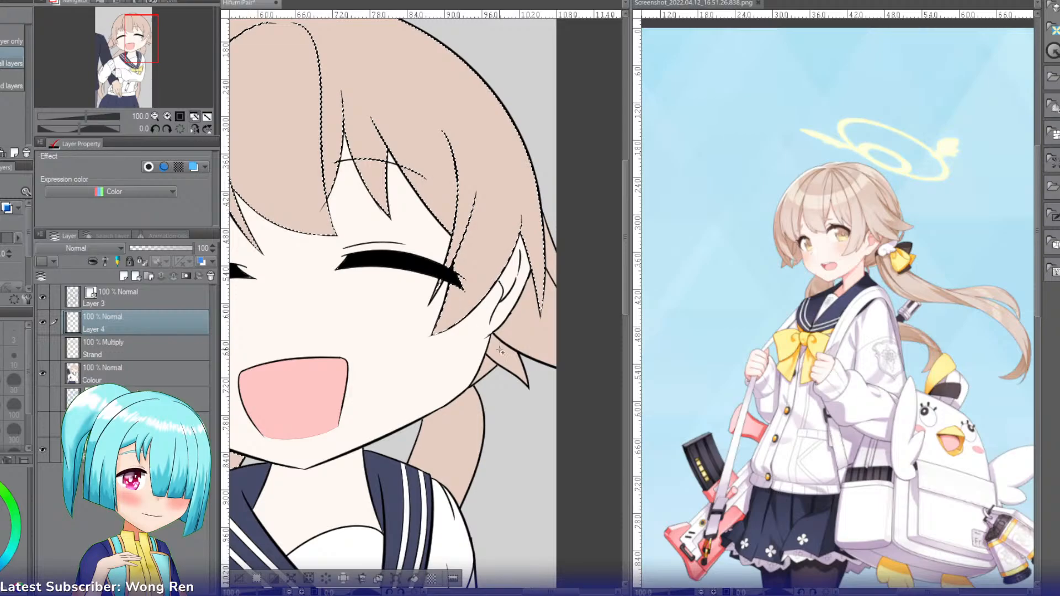
{"action": "left_click", "coordinate": [155, 116]}
{"action": "left_click", "coordinate": [155, 116]}
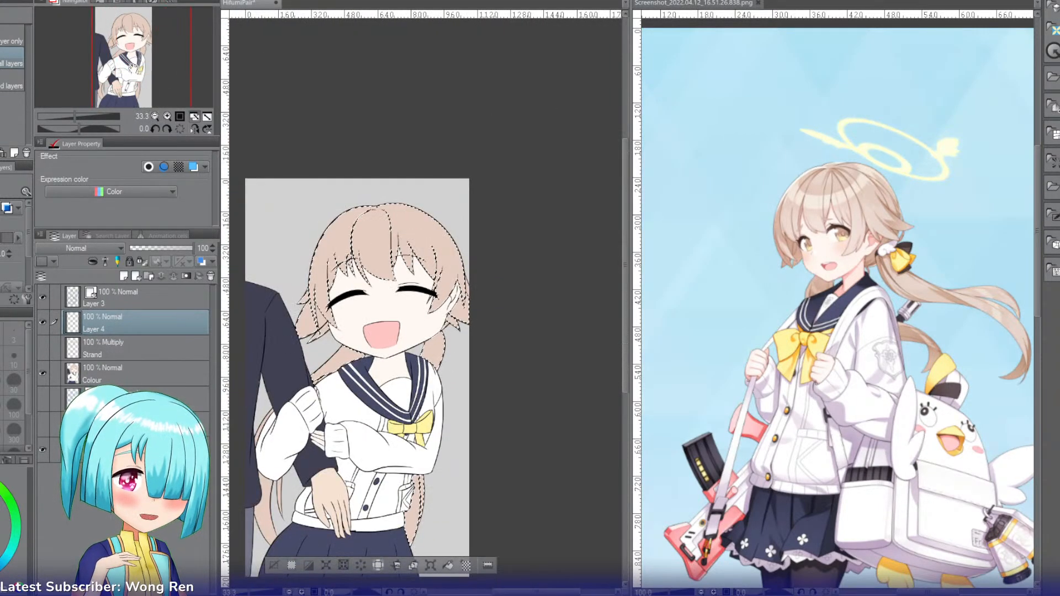
{"action": "left_click", "coordinate": [265, 489]}
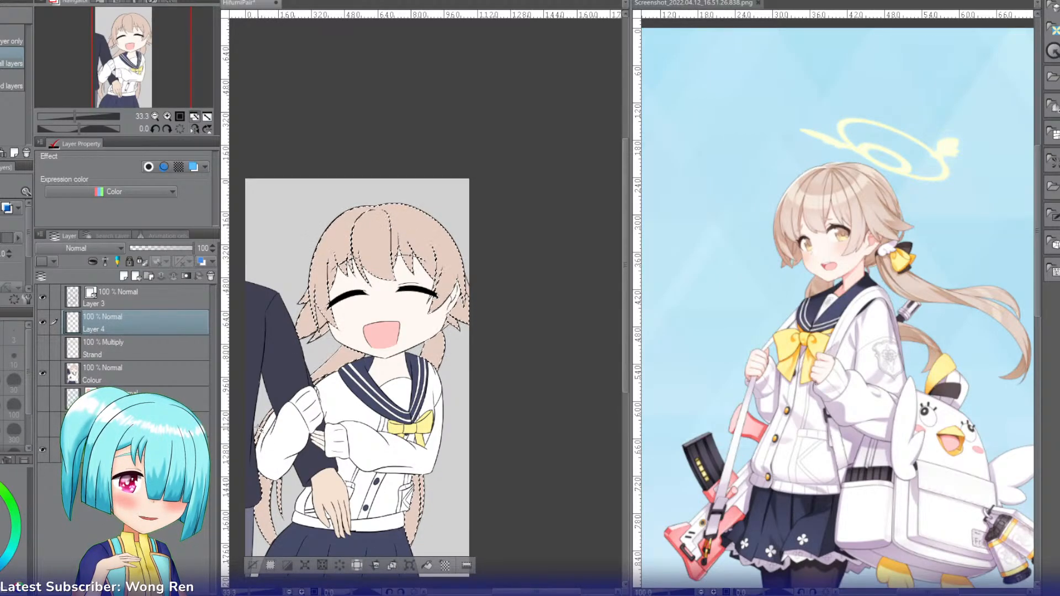
Step: Set the new layer's blending mode to Multiply and rename it Shadow
{"action": "key", "text": "b"}
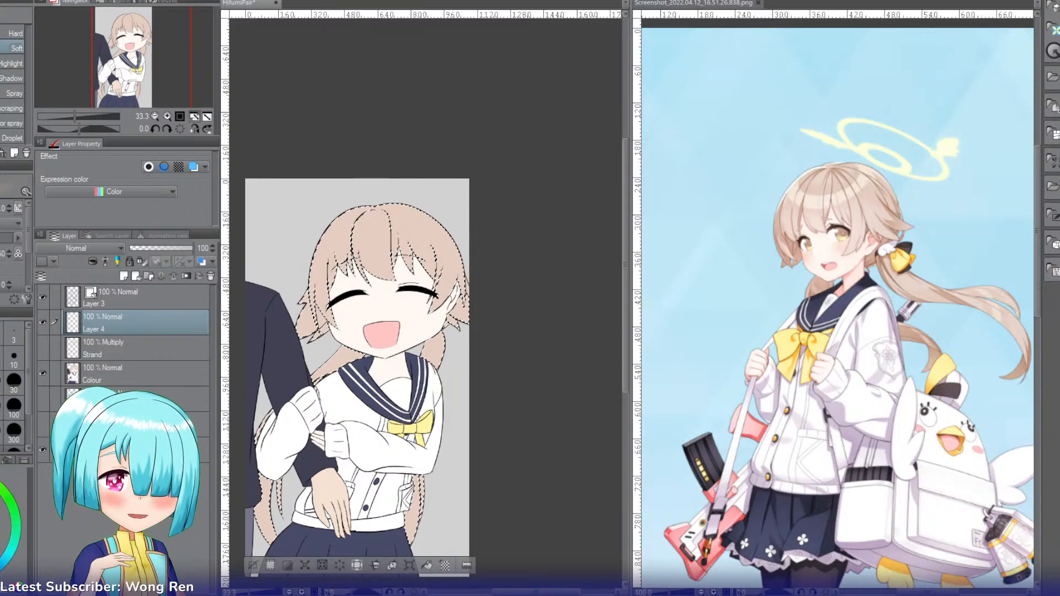
{"action": "left_click", "coordinate": [94, 250]}
{"action": "left_click", "coordinate": [98, 305]}
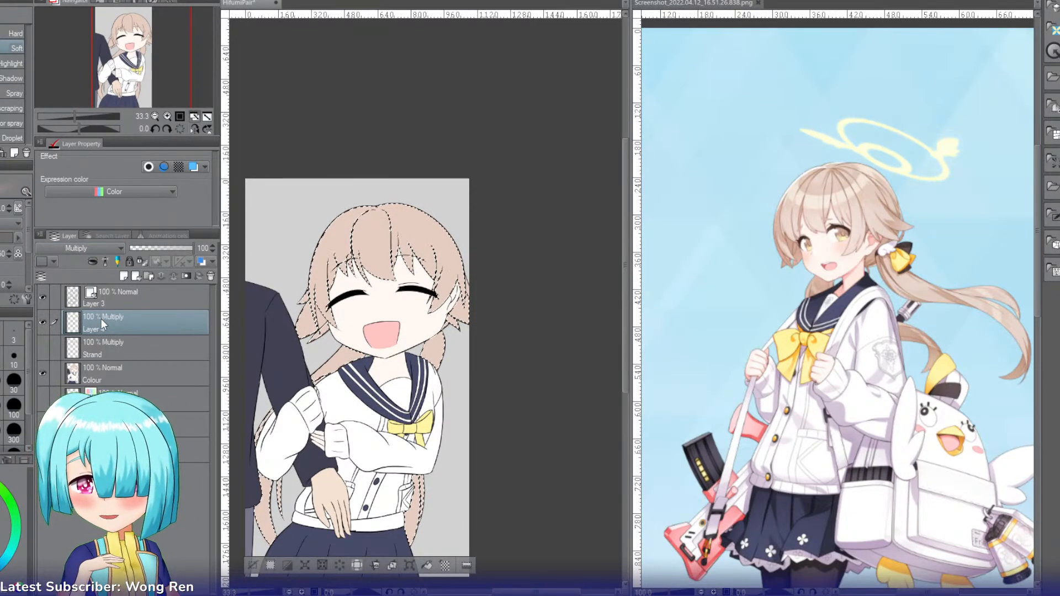
{"action": "double_click", "coordinate": [101, 319]}
{"action": "type", "text": "Shadow"}
{"action": "key", "text": "Return"}
Step: Airbrush broad soft shadows over the selected hair's far side and both ponytails with the Soft airbrush at size 300
{"action": "key", "text": "b"}
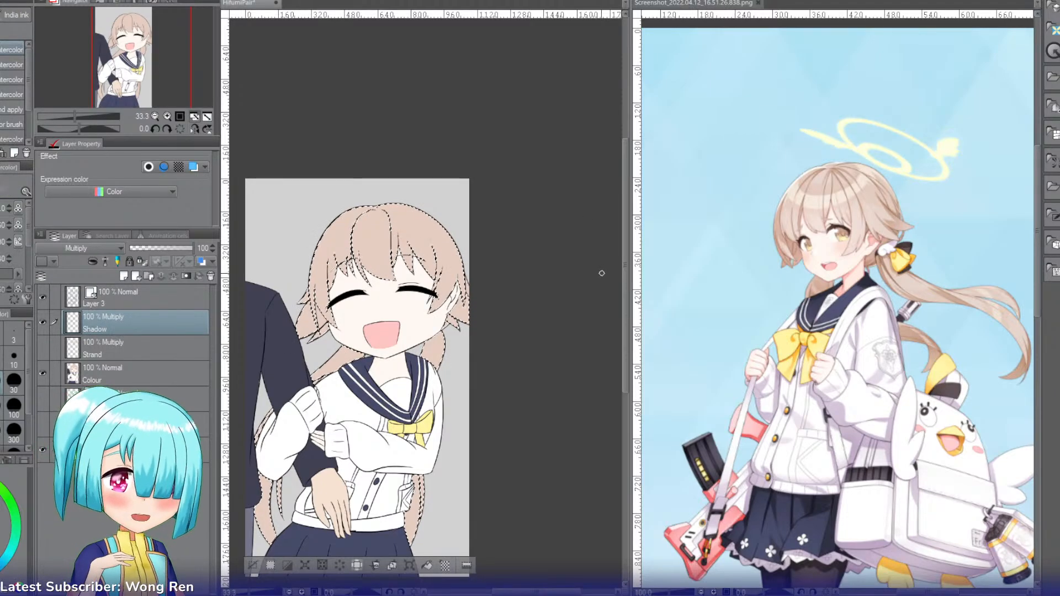
{"action": "key", "text": "b"}
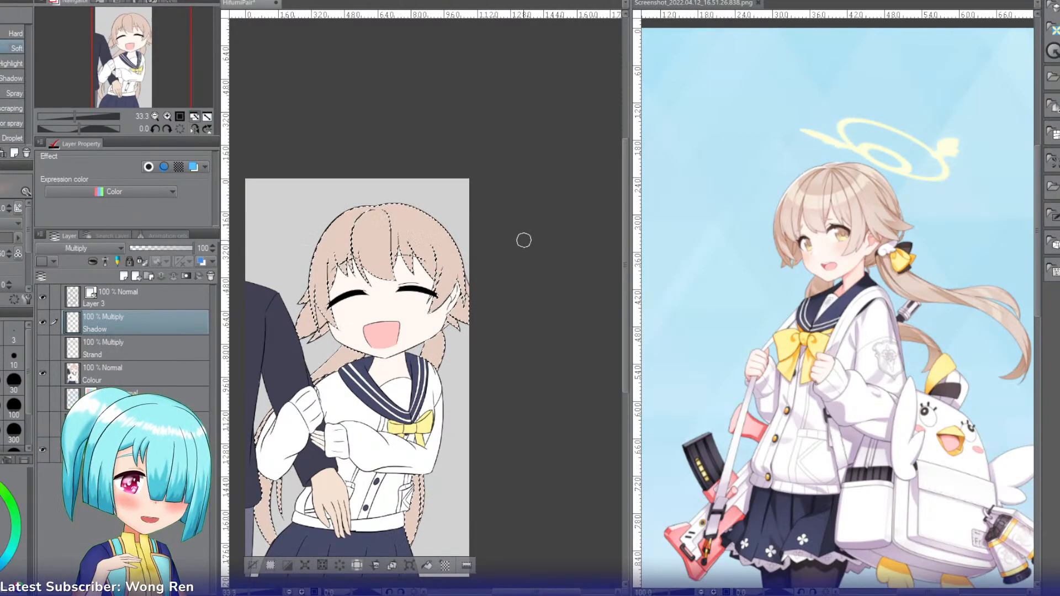
{"action": "left_click", "coordinate": [14, 430]}
{"action": "mouse_move", "coordinate": [479, 224]}
{"action": "left_mouse_down"}
{"action": "mouse_move", "coordinate": [383, 192]}
{"action": "mouse_move", "coordinate": [478, 331]}
{"action": "left_mouse_up"}
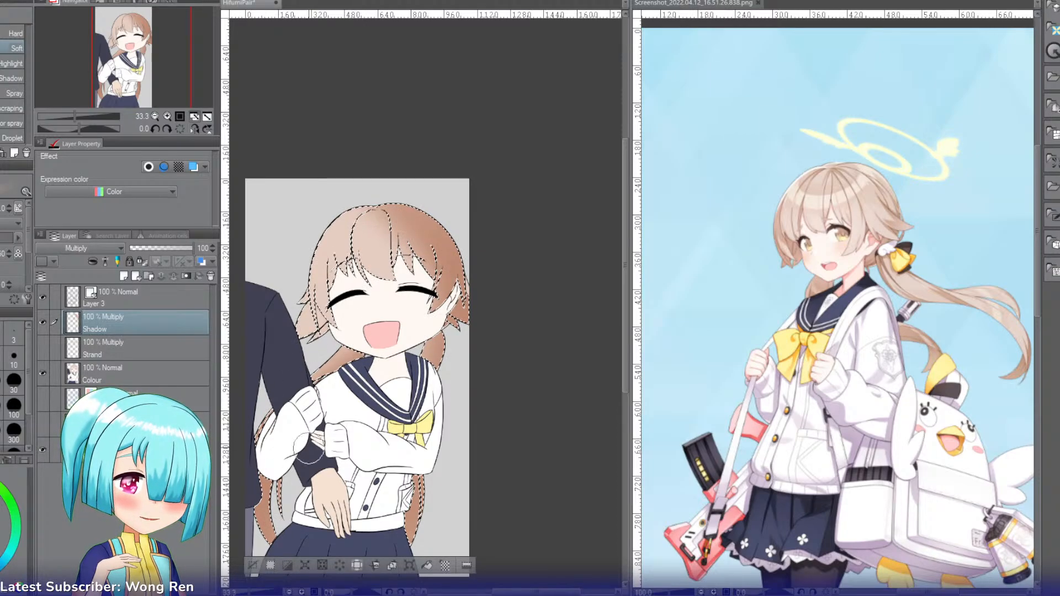
Step: Show the Strand layer and add a layer named Highlight above Shadow with its blending mode set to Add
{"action": "left_click", "coordinate": [43, 348]}
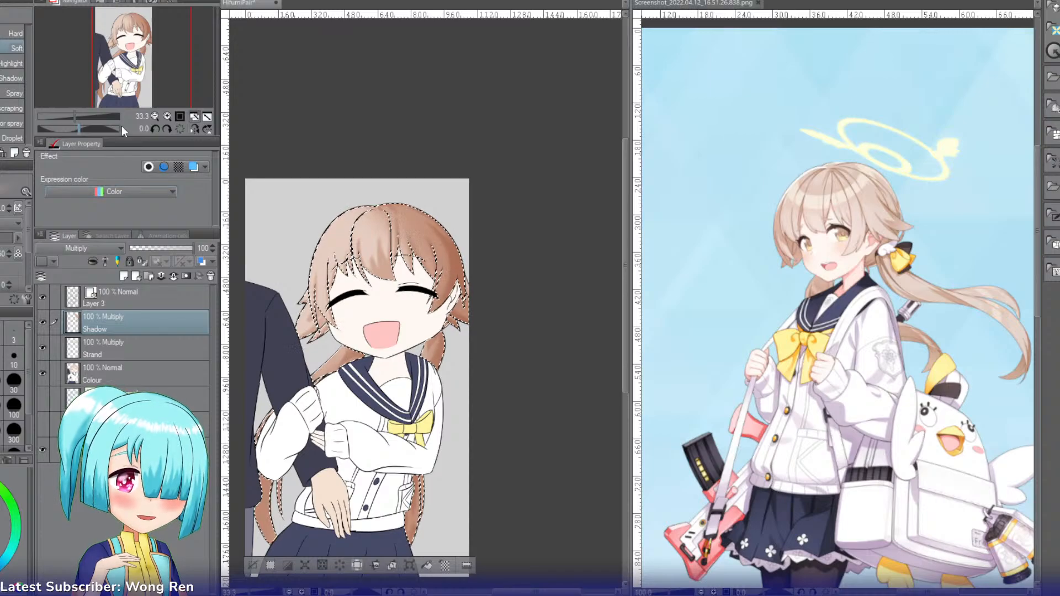
{"action": "left_click", "coordinate": [165, 116]}
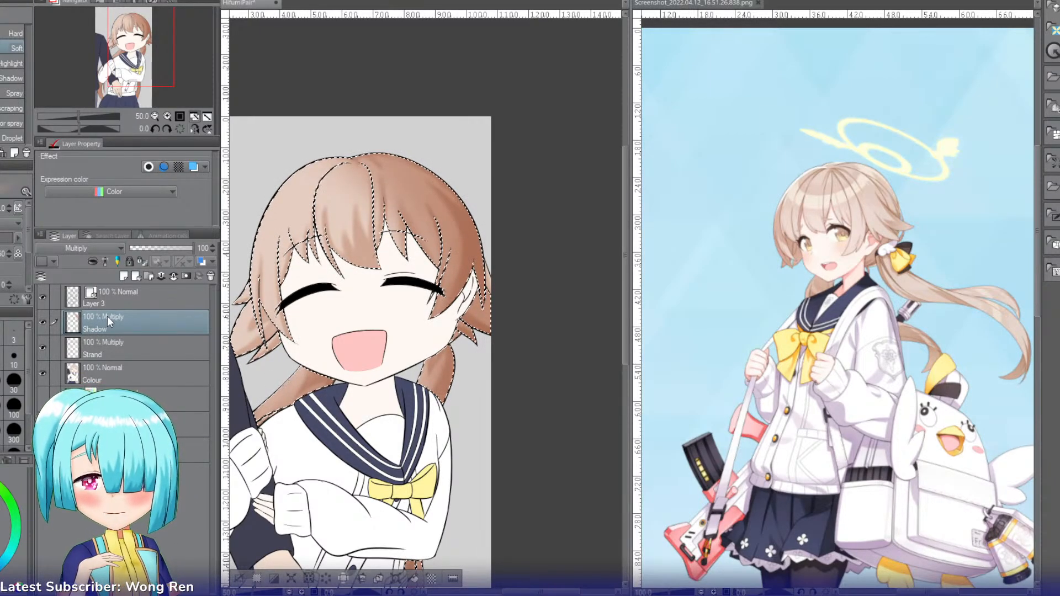
{"action": "key", "text": "ctrl+shift+n"}
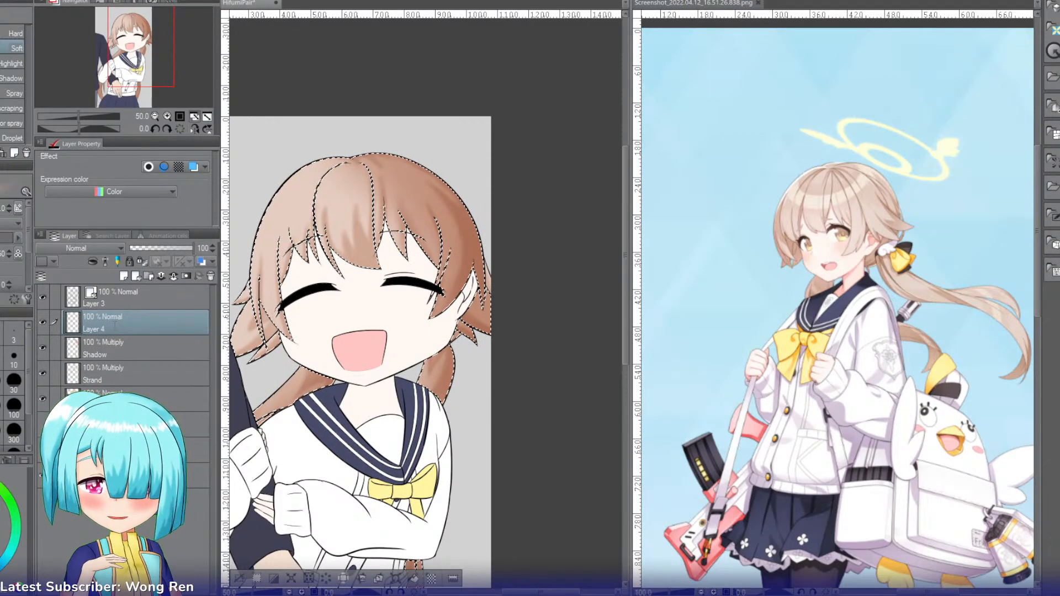
{"action": "double_click", "coordinate": [115, 325]}
{"action": "type", "text": "Highlight"}
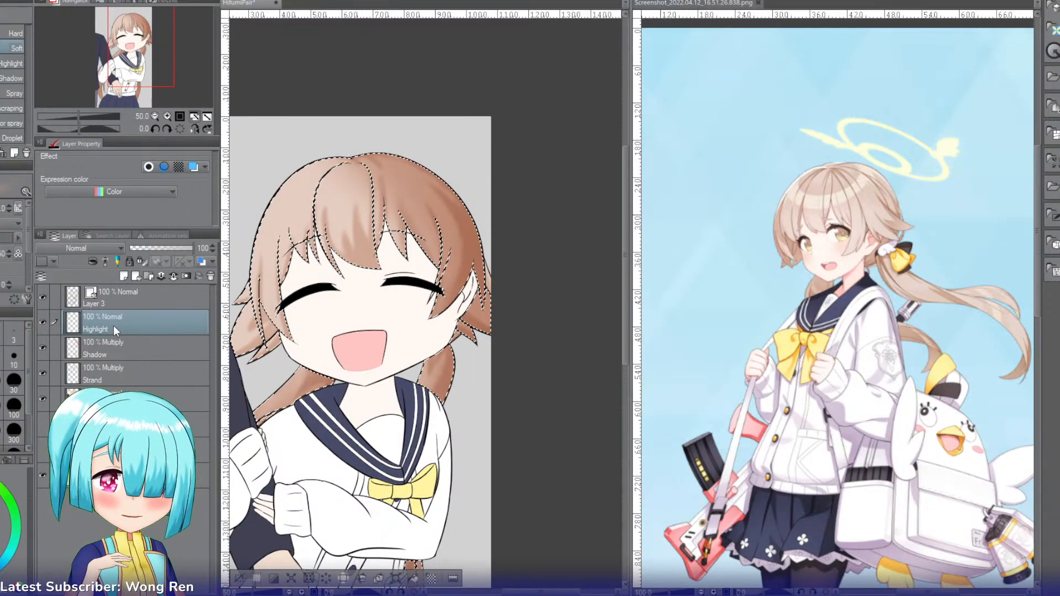
{"action": "key", "text": "Return"}
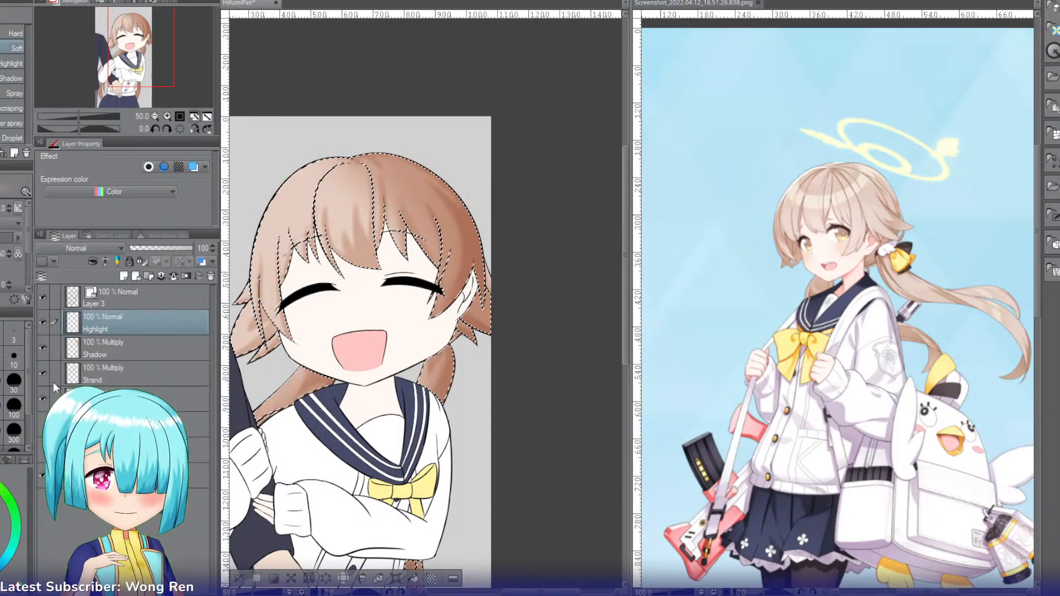
{"action": "left_click", "coordinate": [53, 376]}
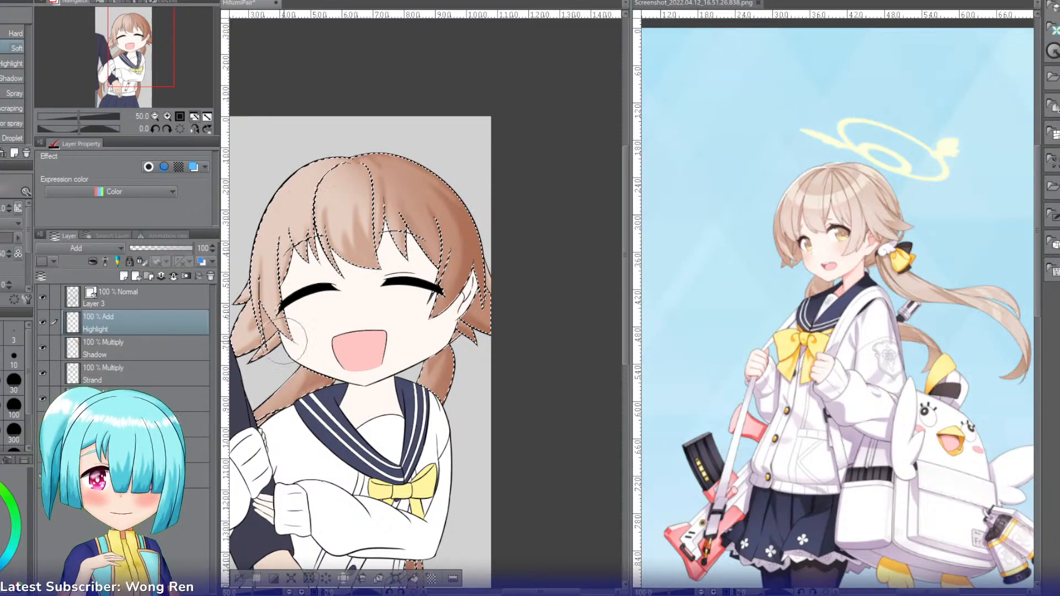
Step: Outline a white highlight band across the crown of the hair with the G-pen and fill it in
{"action": "left_click_drag", "start_coordinate": [541, 592], "coordinate": [513, 592]}
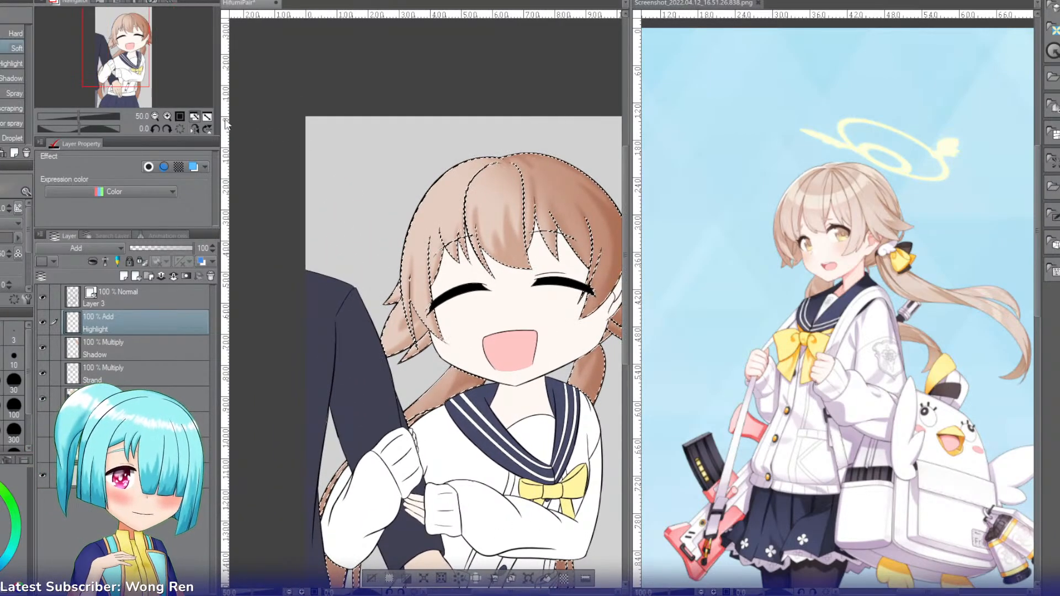
{"action": "left_click", "coordinate": [167, 116]}
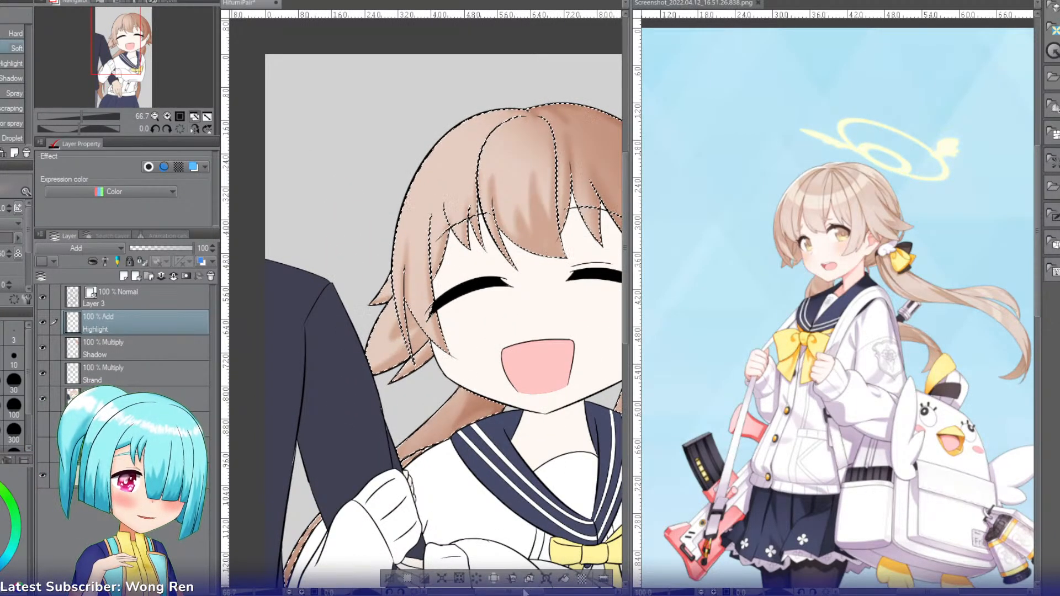
{"action": "left_click_drag", "start_coordinate": [520, 592], "coordinate": [533, 591]}
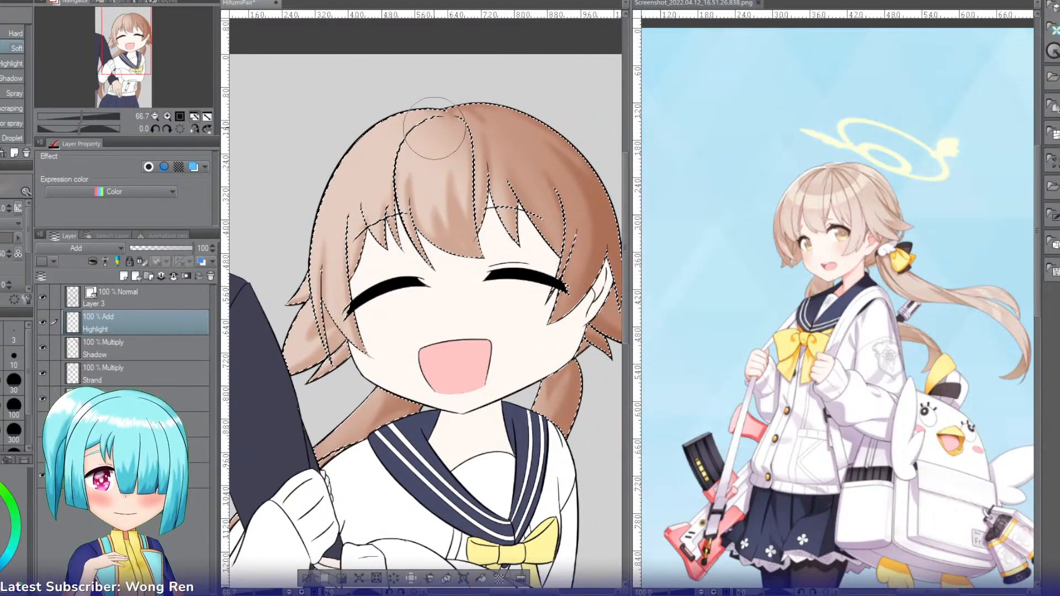
{"action": "key", "text": "p"}
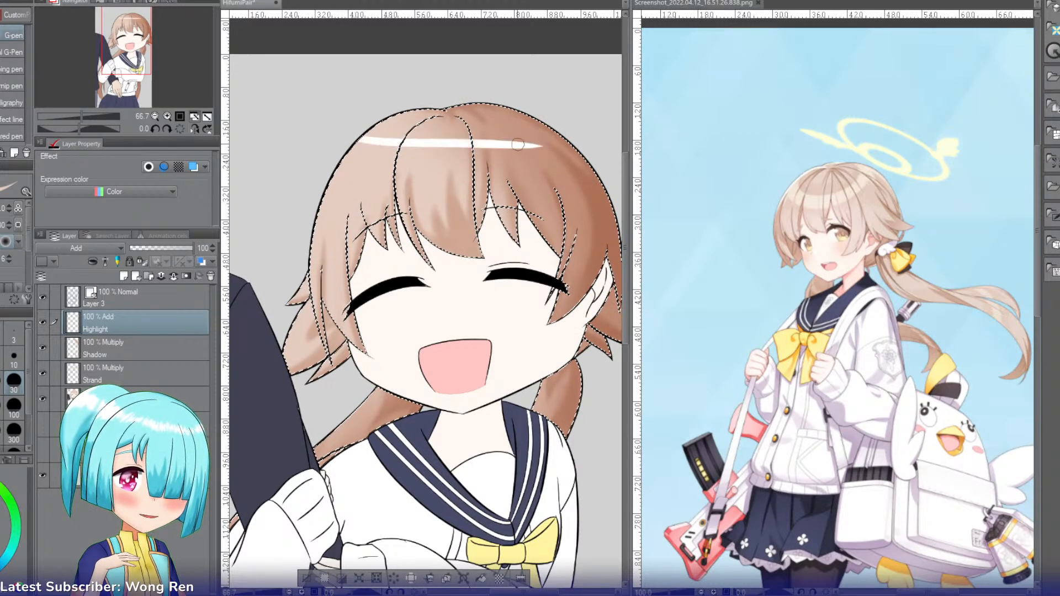
{"action": "left_click_drag", "start_coordinate": [361, 138], "coordinate": [518, 147]}
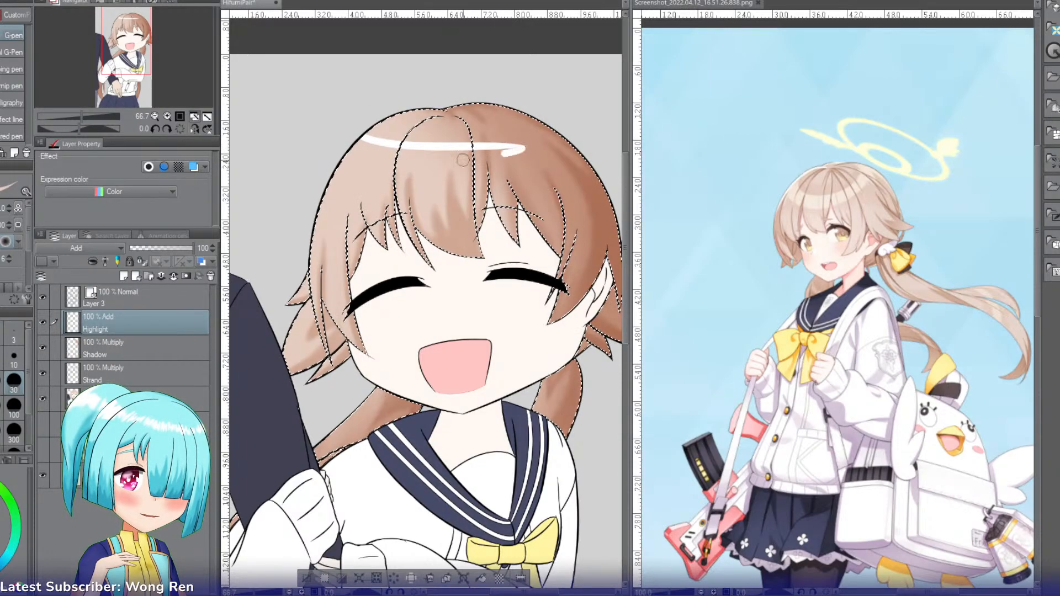
{"action": "key", "text": "g"}
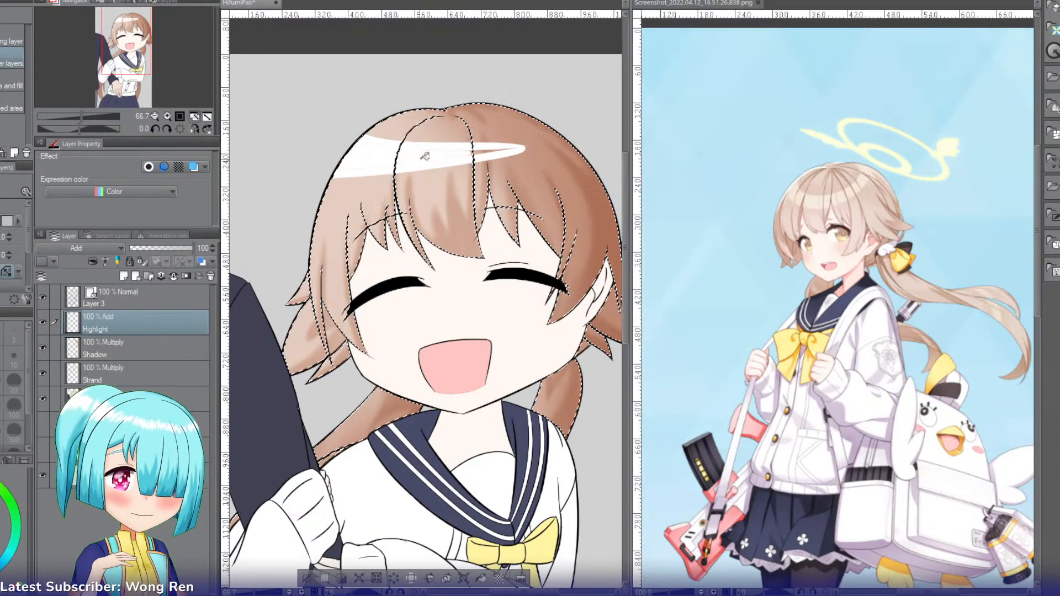
{"action": "key", "text": "p"}
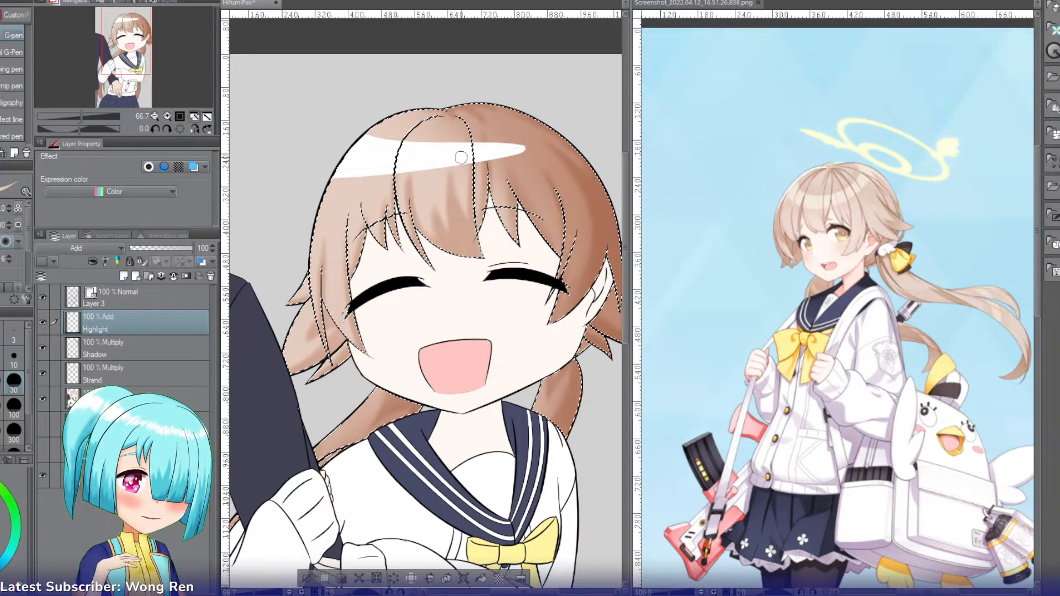
Step: Taper the hair highlight's narrow end to a sharp point with the Hard eraser
{"action": "key", "text": "e"}
{"action": "mouse_move", "coordinate": [434, 159]}
{"action": "left_mouse_down"}
{"action": "mouse_move", "coordinate": [302, 229]}
{"action": "mouse_move", "coordinate": [284, 274]}
{"action": "left_mouse_up"}
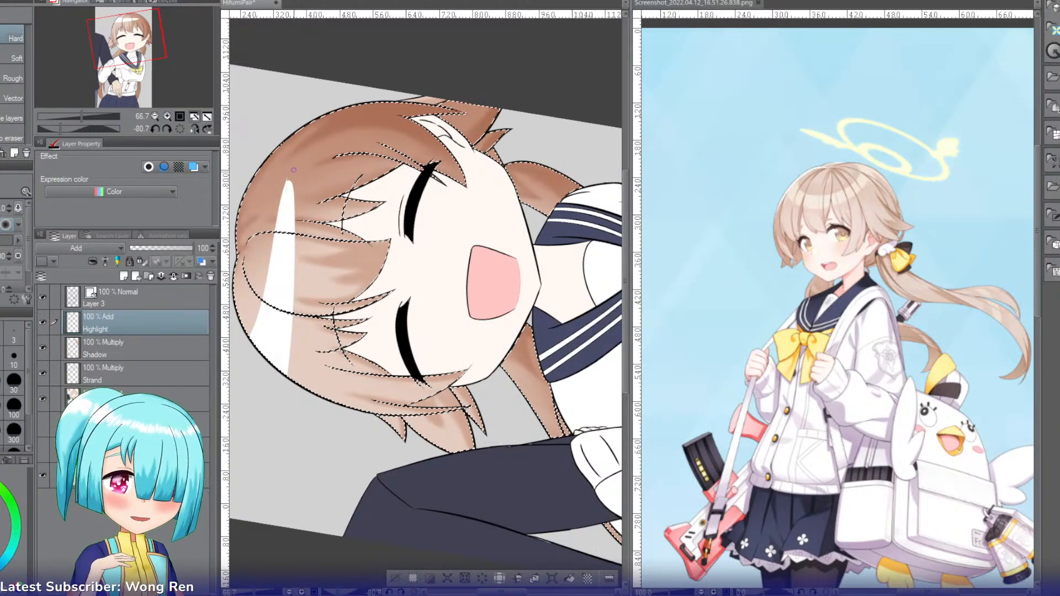
{"action": "key", "text": "bracketright"}
{"action": "key", "text": "bracketright"}
{"action": "key", "text": "bracketright"}
{"action": "key", "text": "bracketright"}
{"action": "key", "text": "bracketright"}
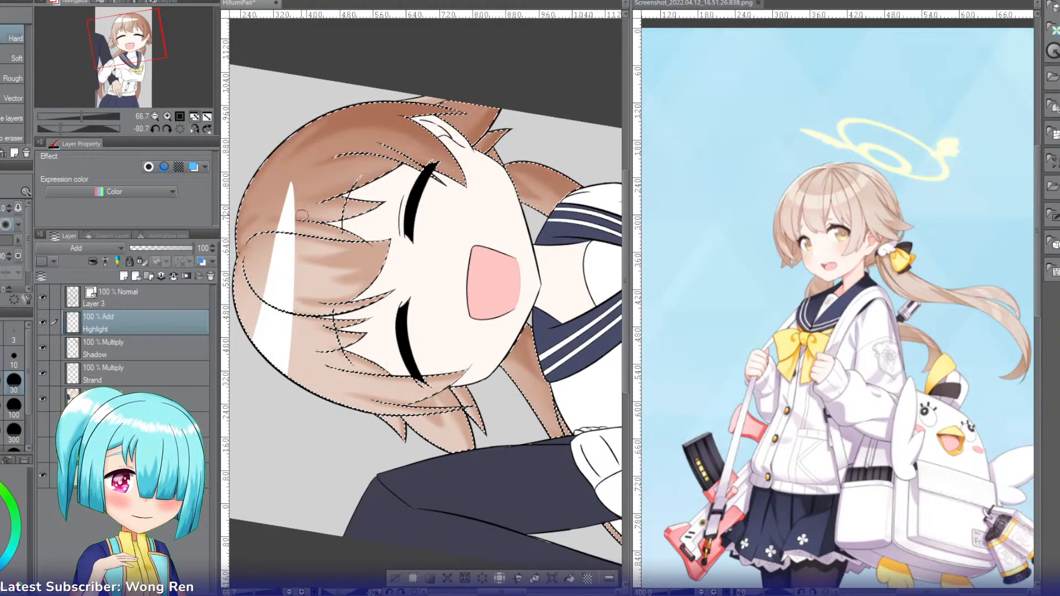
{"action": "key", "text": "shift+space"}
{"action": "left_click_drag", "start_coordinate": [289, 191], "coordinate": [485, 159]}
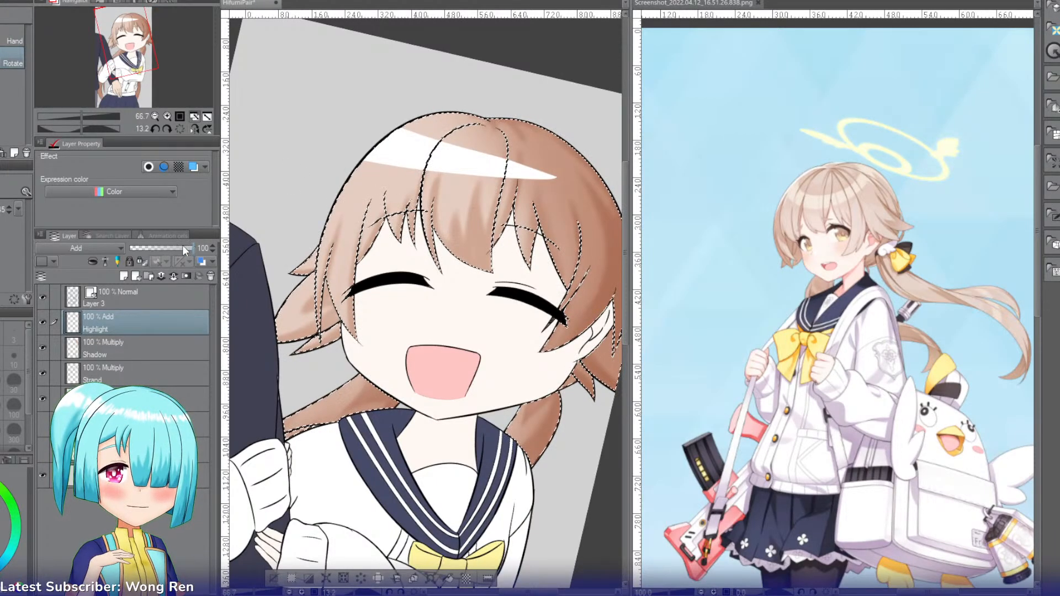
Step: Lower the Highlight layer's opacity to 78%, soften the band's edges with a watercolor brush and Blur, and clear the selection
{"action": "left_click_drag", "start_coordinate": [184, 246], "coordinate": [179, 246]}
{"action": "key", "text": "b"}
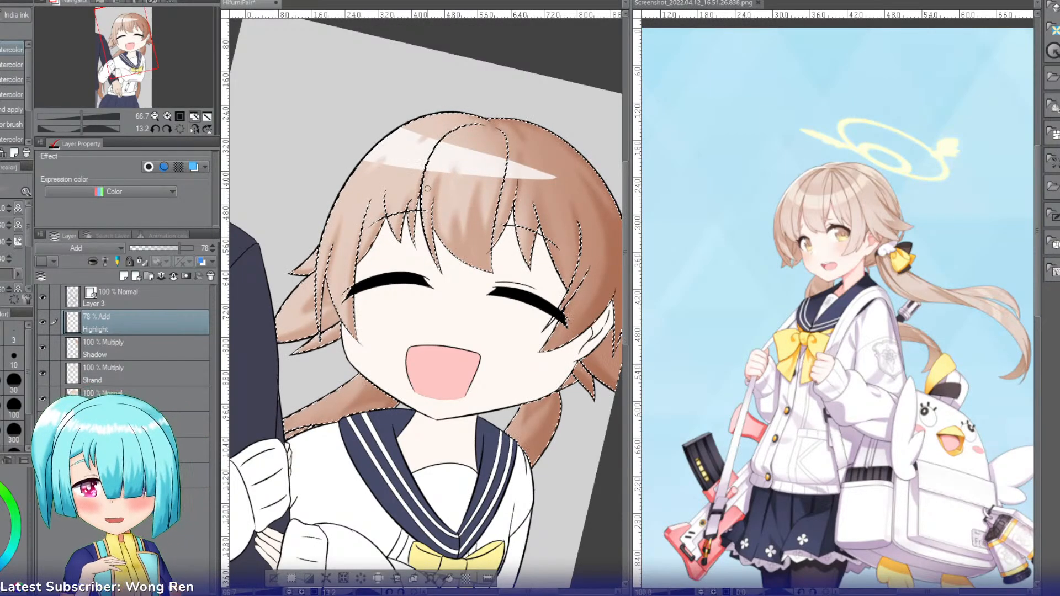
{"action": "key", "text": "j"}
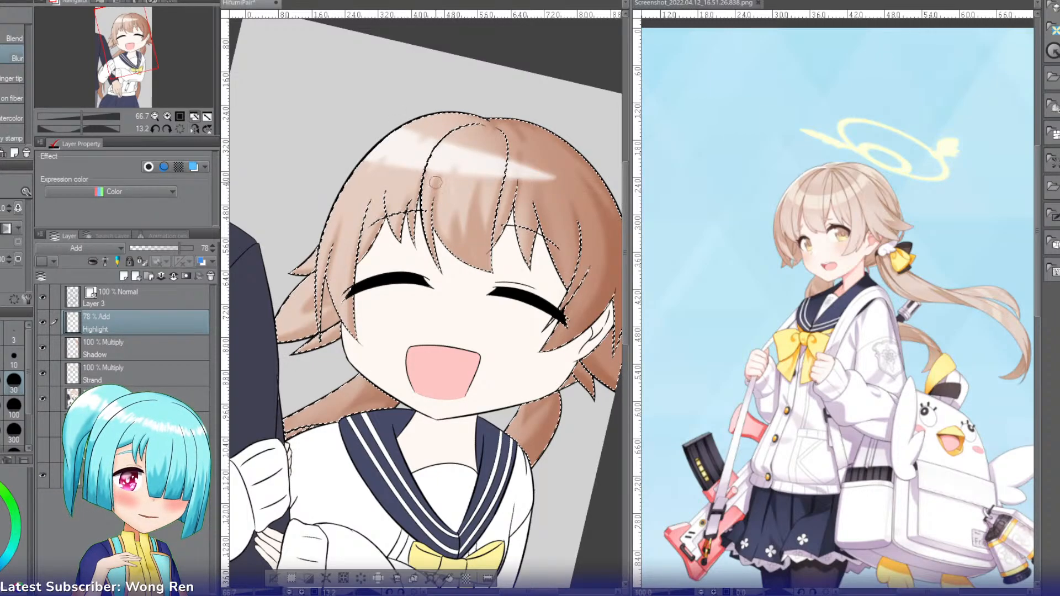
{"action": "key", "text": "b"}
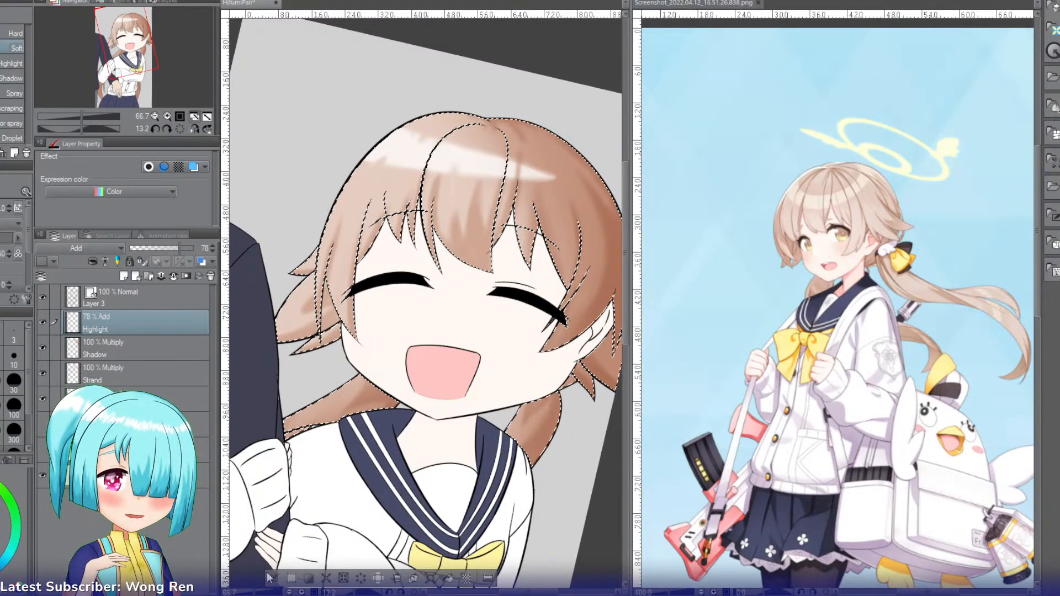
{"action": "key", "text": "ctrl+d"}
Step: Select the lower ponytail section beside the elbow and airbrush strand shading onto it on the Strand layer
{"action": "left_click_drag", "start_coordinate": [141, 55], "coordinate": [126, 89]}
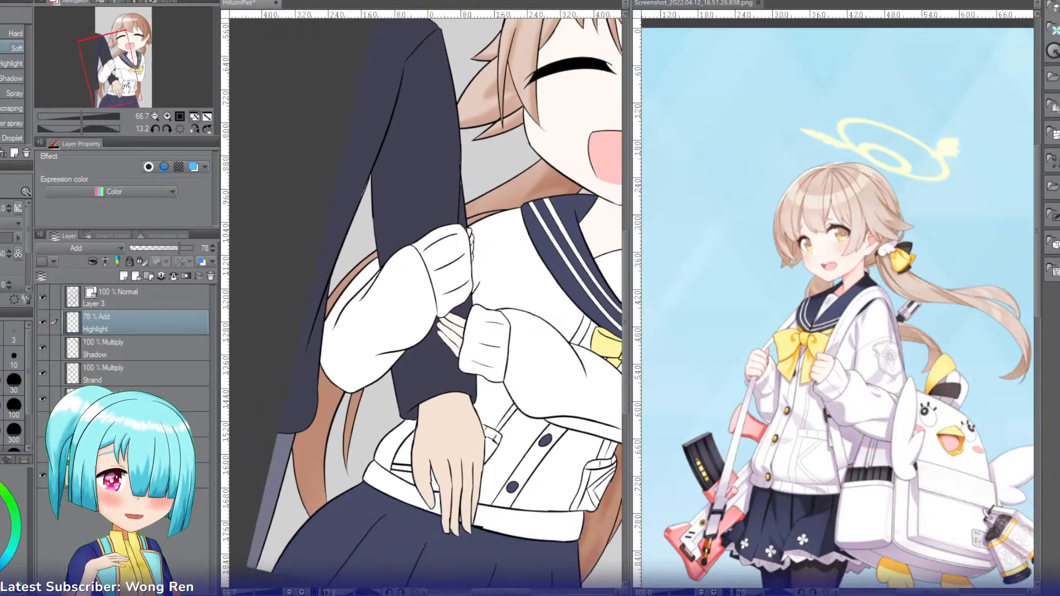
{"action": "left_click", "coordinate": [125, 376]}
{"action": "key", "text": "w"}
{"action": "left_click", "coordinate": [320, 402]}
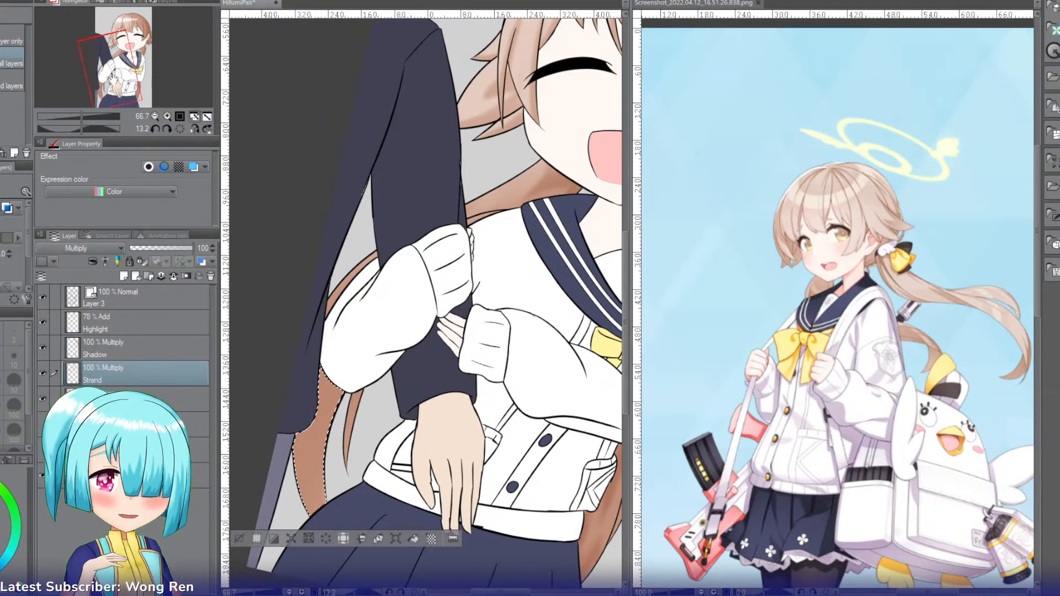
{"action": "scroll", "coordinate": [308, 162], "scroll_direction": "down", "scroll_amount": 3}
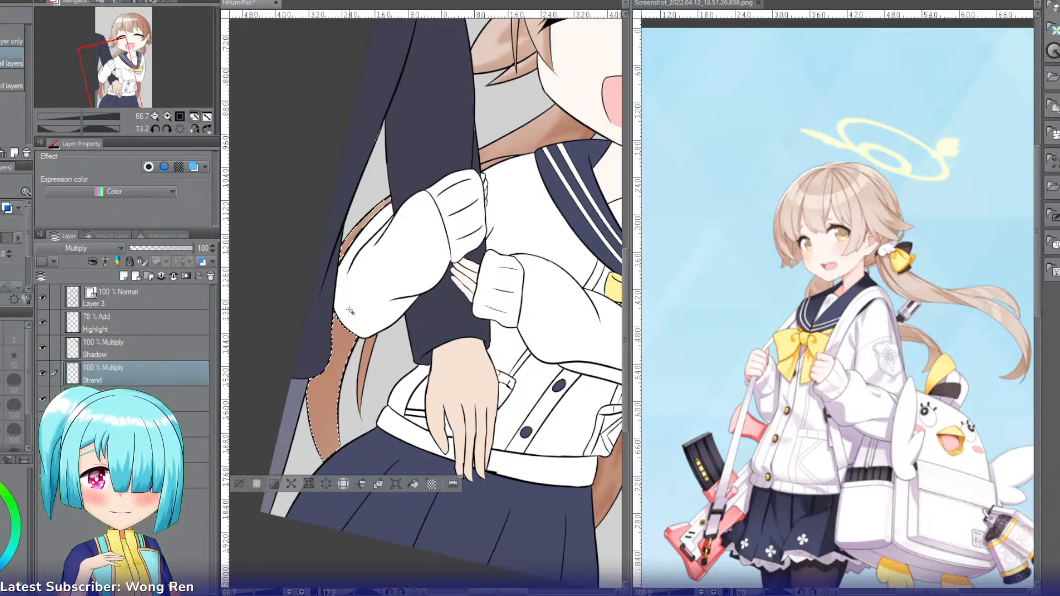
{"action": "key", "text": "b"}
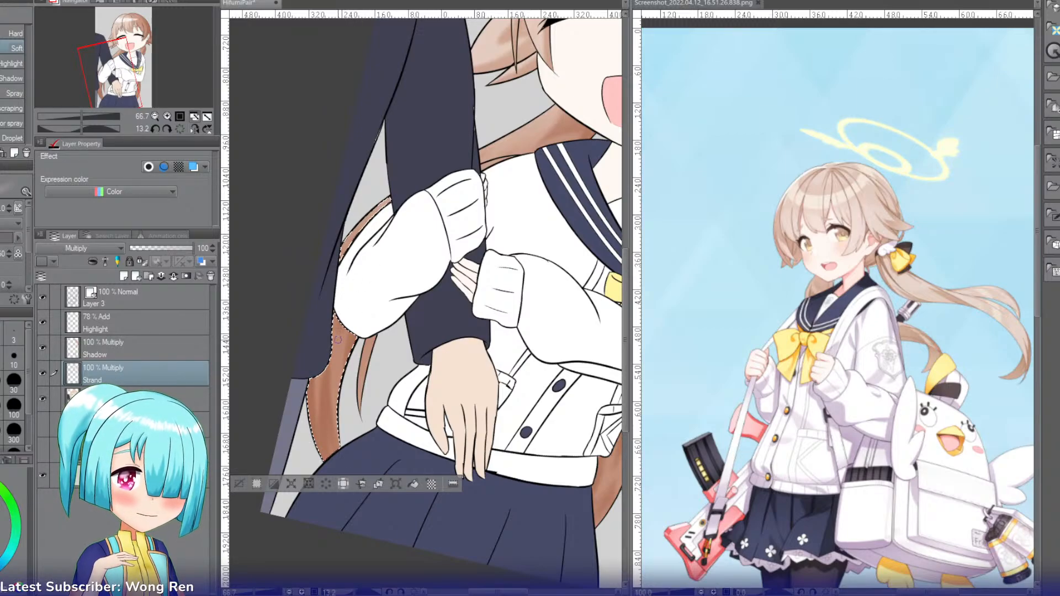
Step: Add the thin hair lock below the sleeve to the selection, shade it with the Soft airbrush and deselect
{"action": "key", "text": "w"}
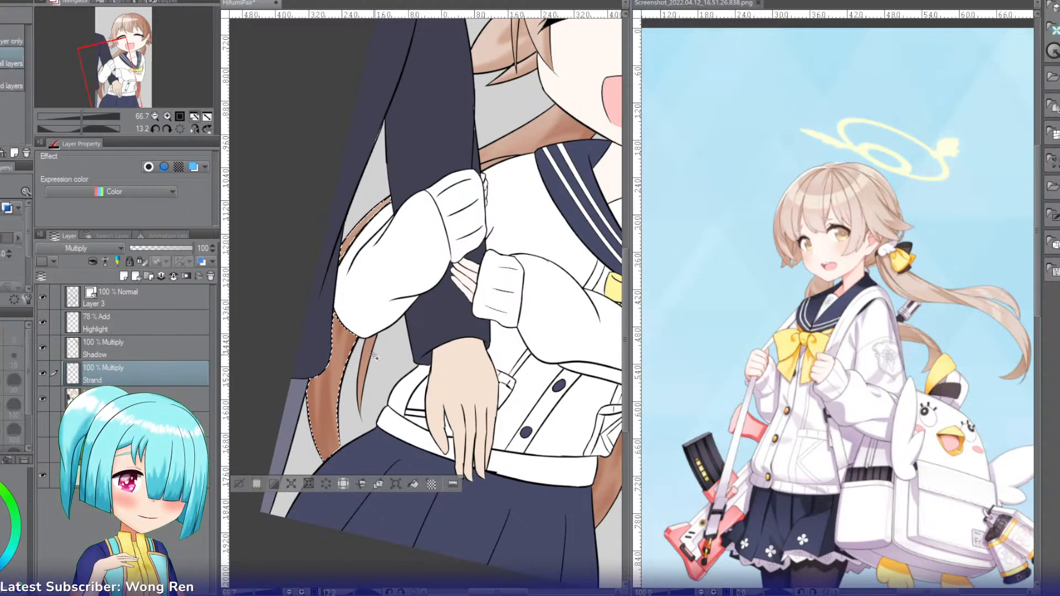
{"action": "left_click", "coordinate": [367, 356]}
{"action": "key", "text": "b"}
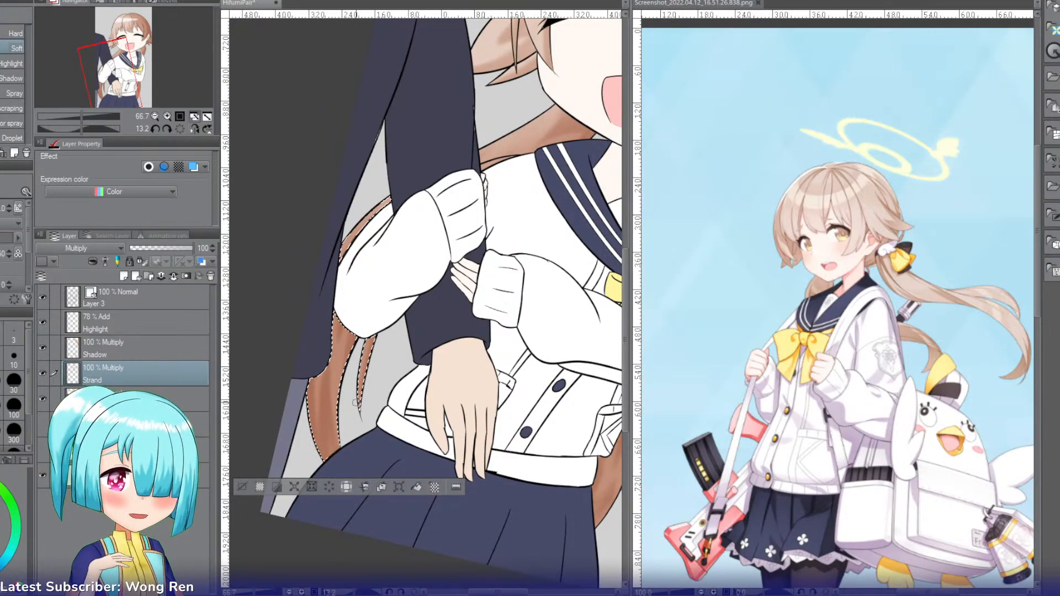
{"action": "left_click", "coordinate": [243, 485]}
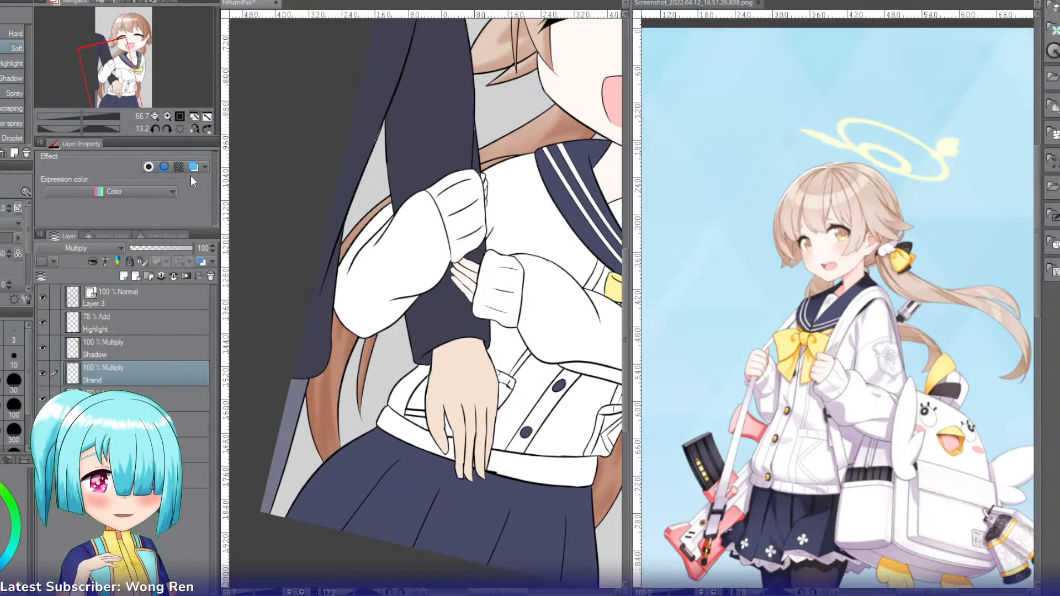
Step: Straighten the canvas rotation, select the girl's face and pick a shading colour from the image
{"action": "left_click_drag", "start_coordinate": [146, 96], "coordinate": [139, 46]}
{"action": "left_click", "coordinate": [180, 129]}
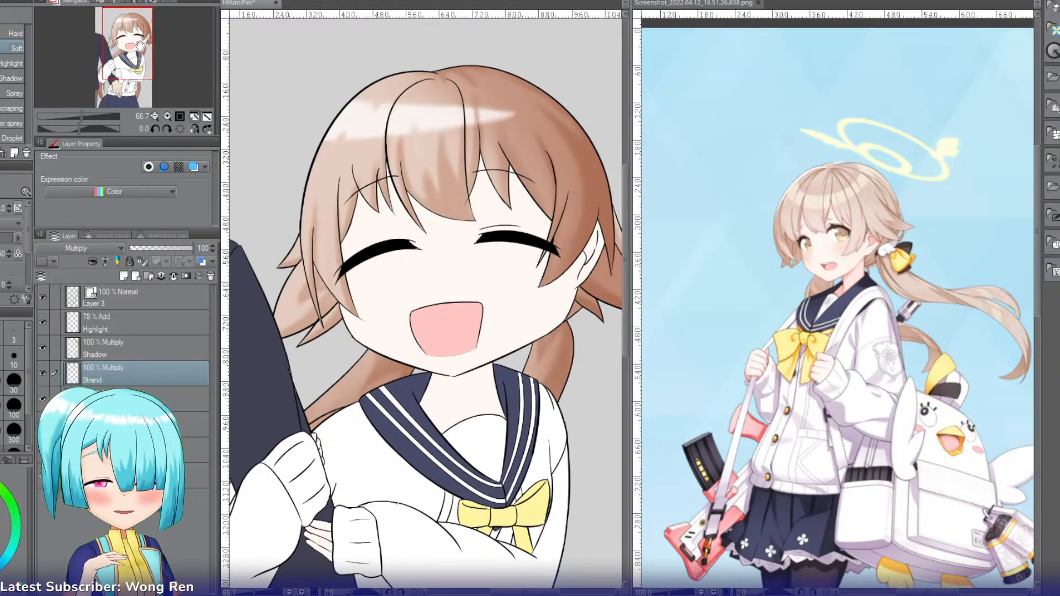
{"action": "key", "text": "w"}
{"action": "left_click", "coordinate": [381, 196]}
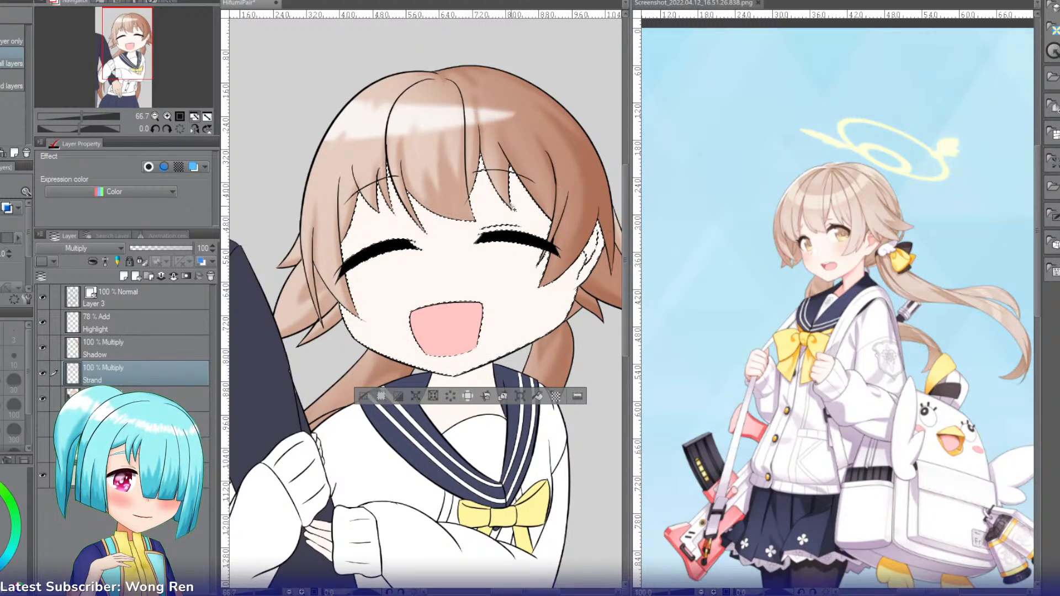
{"action": "key", "text": "i"}
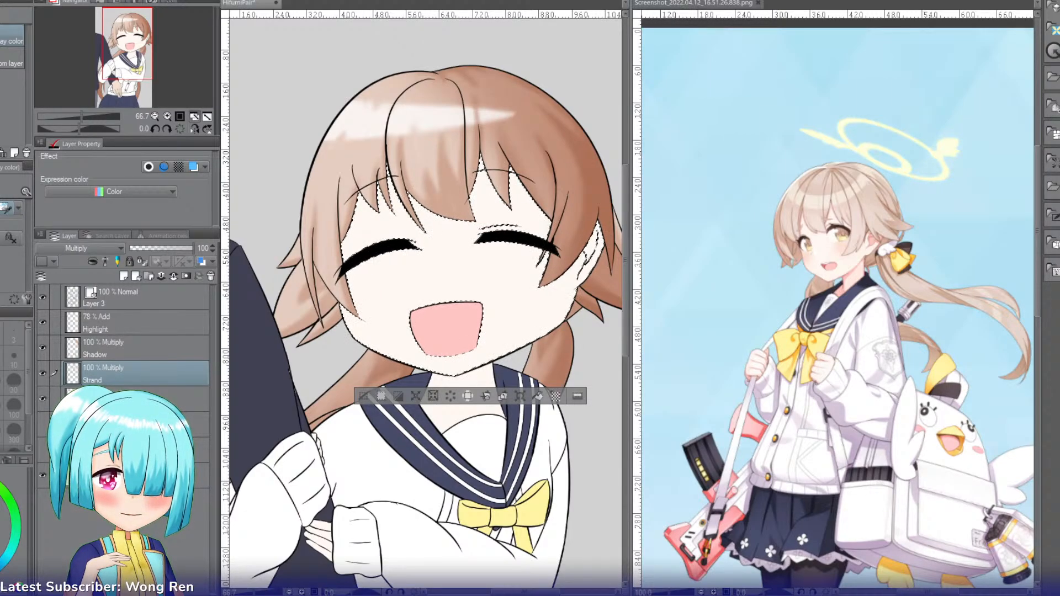
Step: Create a layer above Highlight, name it HairShadow and set its blending mode to Linear burn
{"action": "left_click", "coordinate": [111, 328]}
{"action": "key", "text": "ctrl+shift+n"}
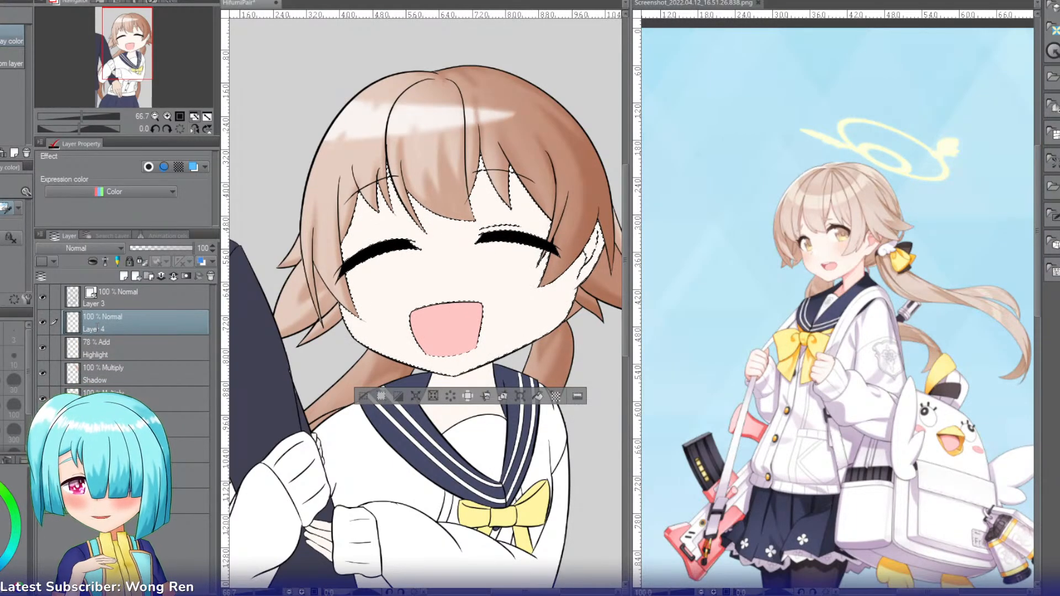
{"action": "double_click", "coordinate": [98, 329]}
{"action": "type", "text": "HairShadow"}
{"action": "key", "text": "Return"}
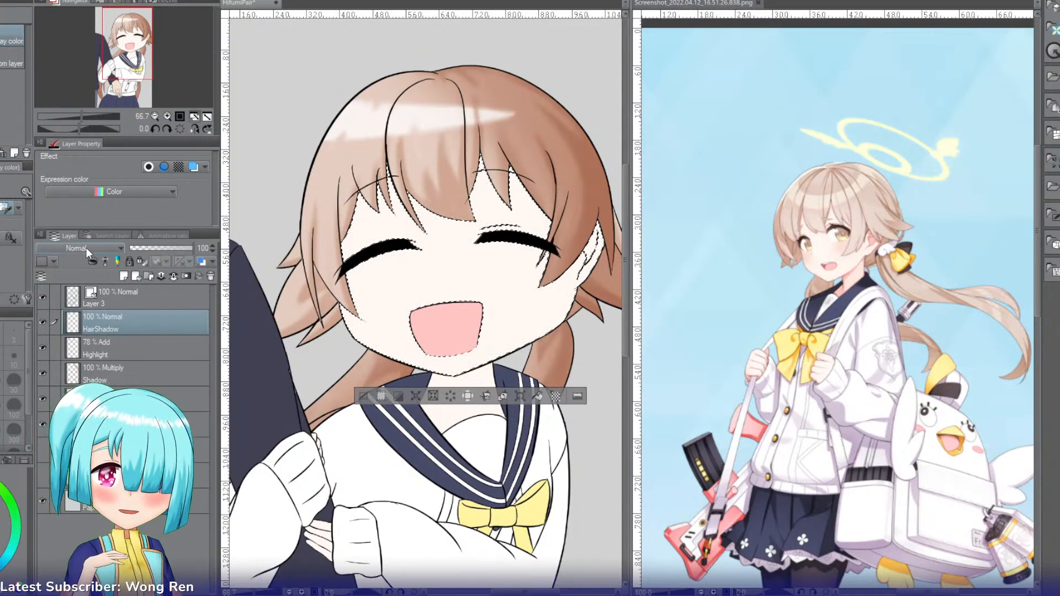
{"action": "left_click", "coordinate": [65, 303]}
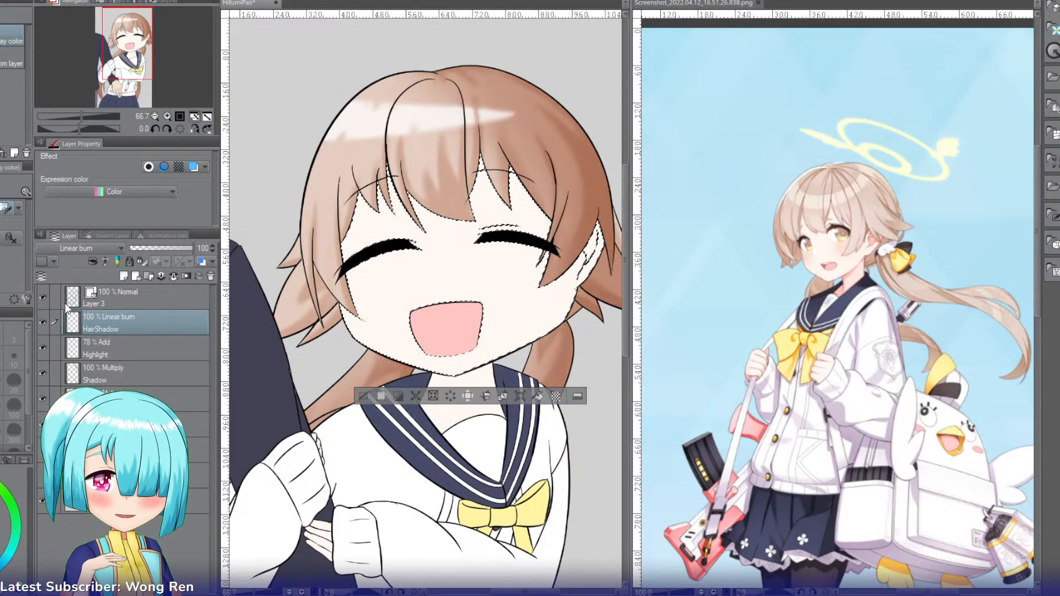
Step: Paint soft hair shadows on the face beneath the bangs and beside the ear with a watercolor brush
{"action": "key", "text": "b"}
{"action": "key", "text": "]"}
{"action": "key", "text": "]"}
{"action": "key", "text": "]"}
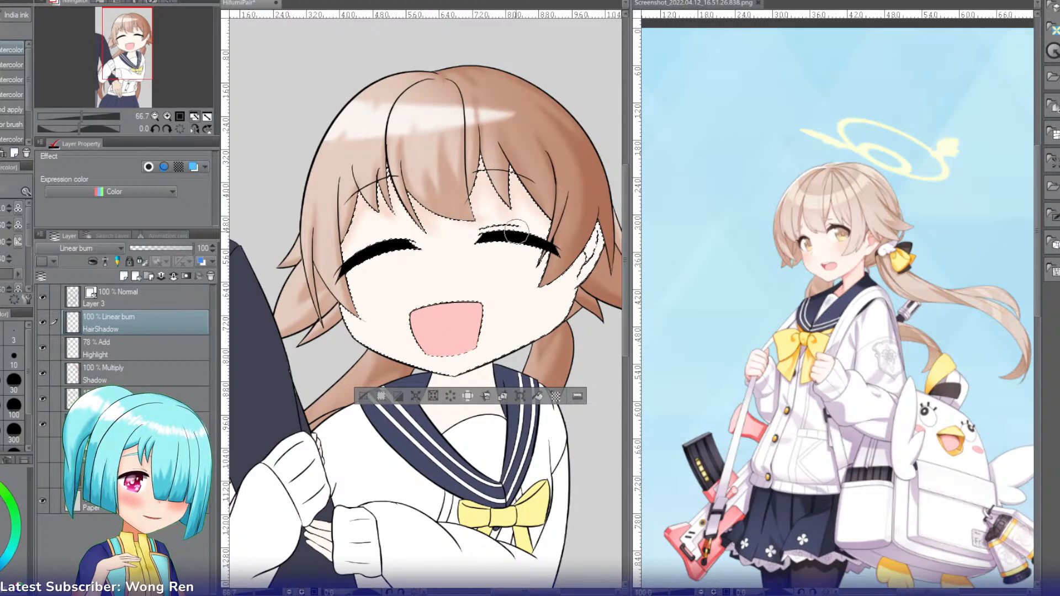
{"action": "key", "text": "bracketleft"}
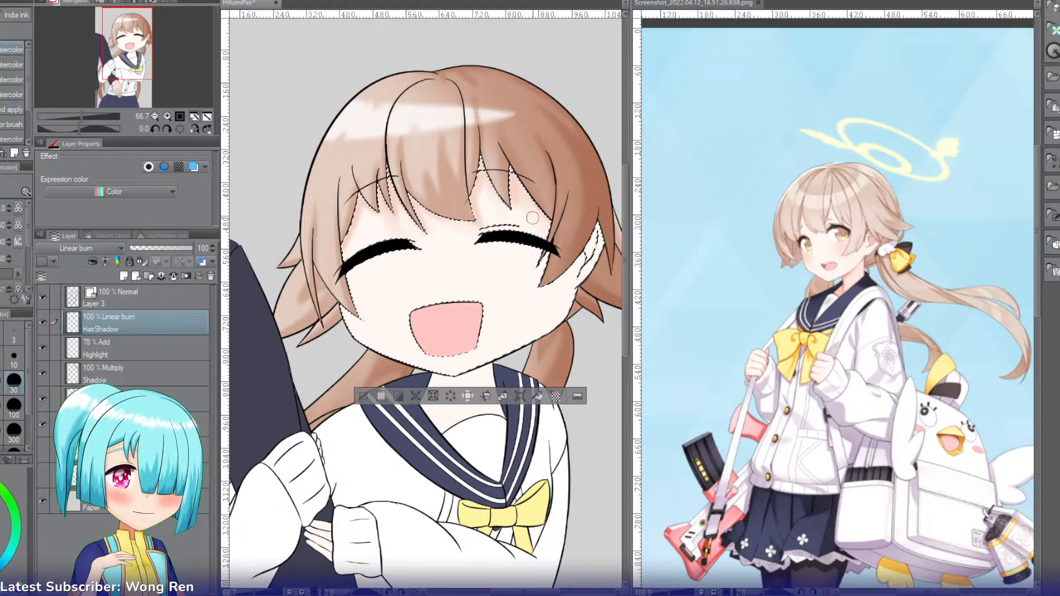
{"action": "left_click_drag", "start_coordinate": [580, 264], "coordinate": [550, 280]}
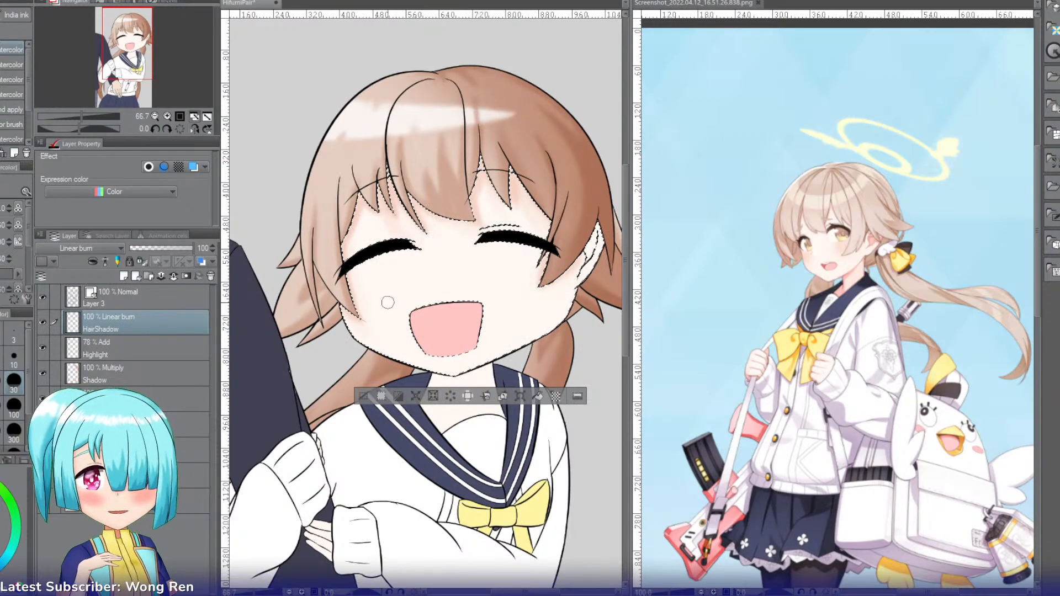
Step: Create a layer above HairShadow, name it SkinShade and set its blending mode to Linear burn
{"action": "key", "text": "ctrl+shift+n"}
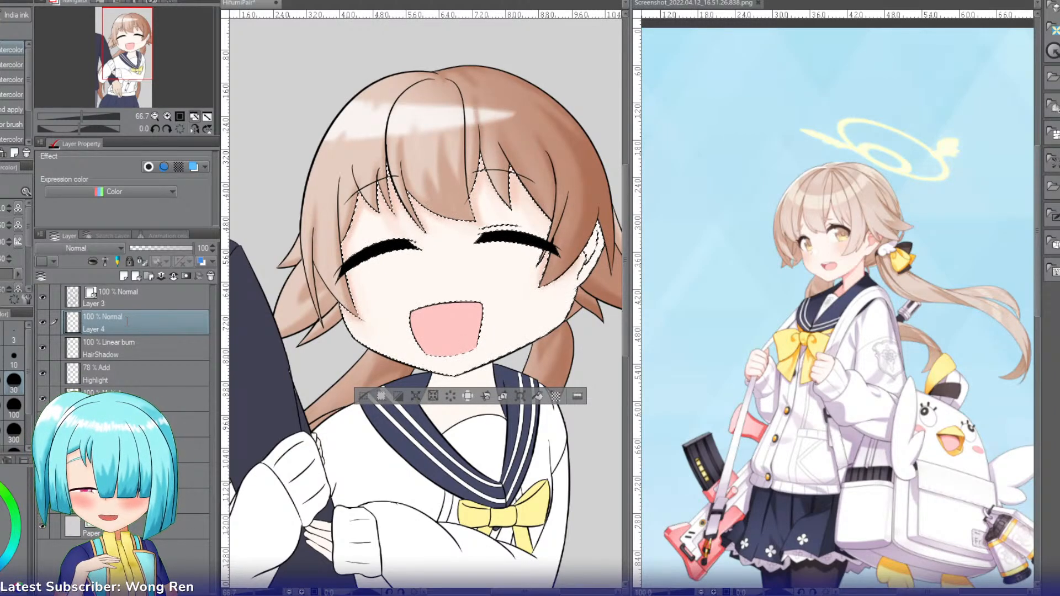
{"action": "type", "text": "SkinShade"}
{"action": "key", "text": "Return"}
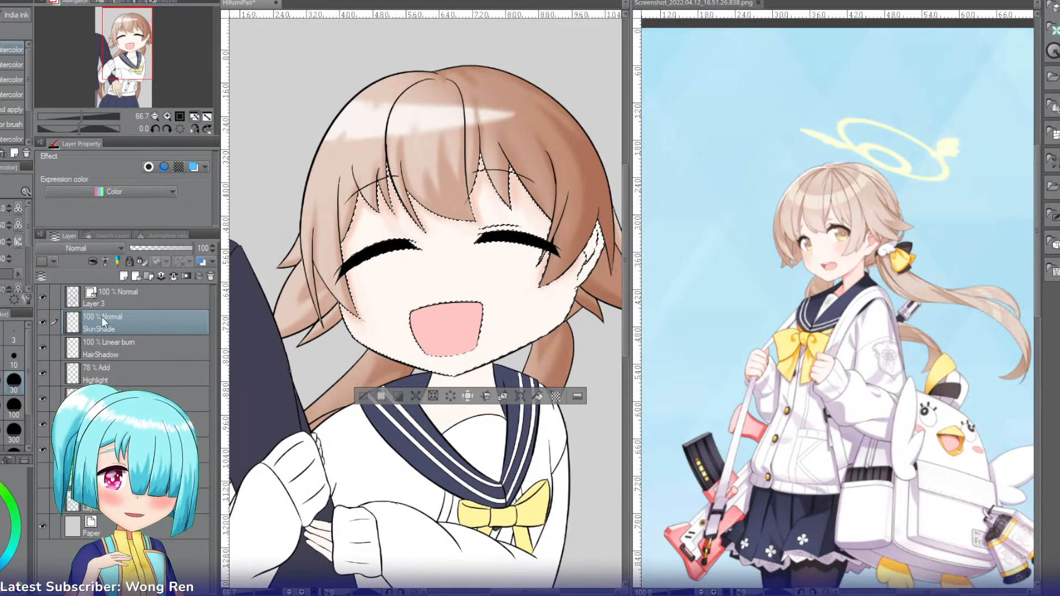
{"action": "left_click", "coordinate": [100, 249]}
{"action": "left_click", "coordinate": [61, 310]}
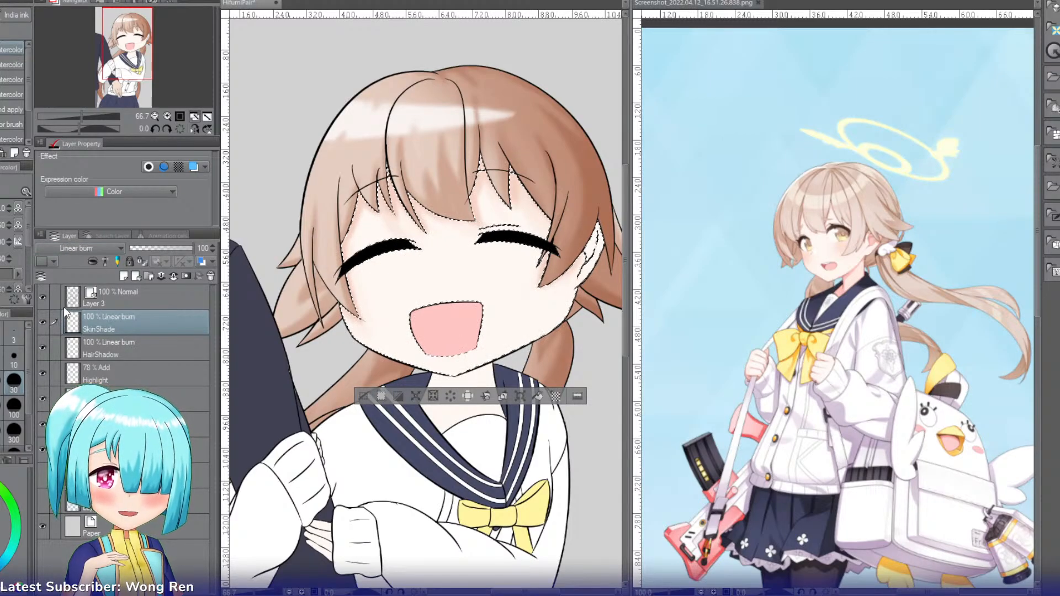
Step: Shade the girl's cheek and jawline with the Soft airbrush and lower the SkinShade layer's opacity to 36%
{"action": "key", "text": "b"}
{"action": "key", "text": "b"}
{"action": "key", "text": "b"}
{"action": "key", "text": "b"}
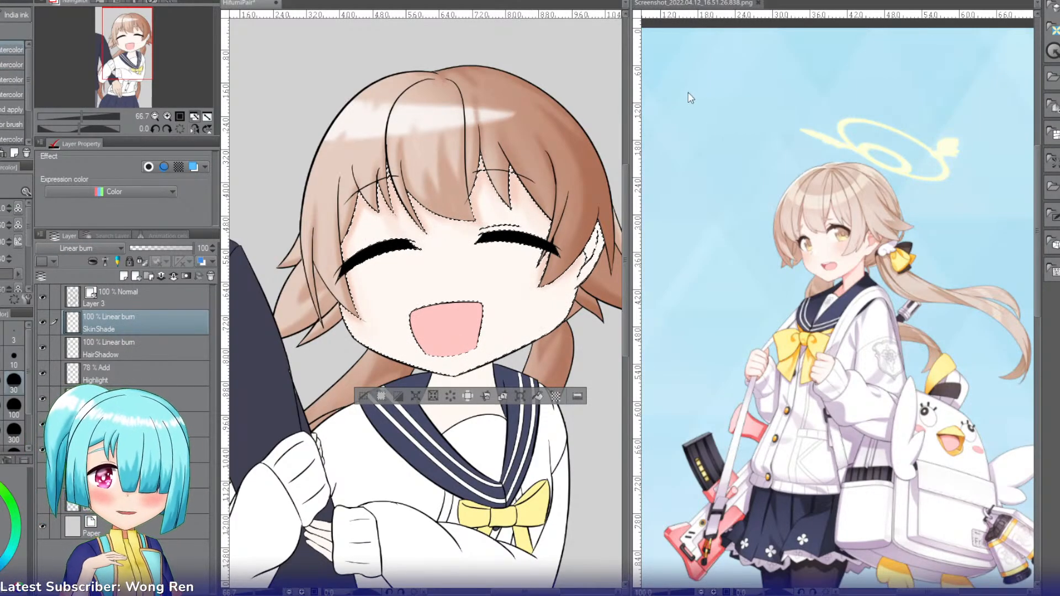
{"action": "key", "text": "]"}
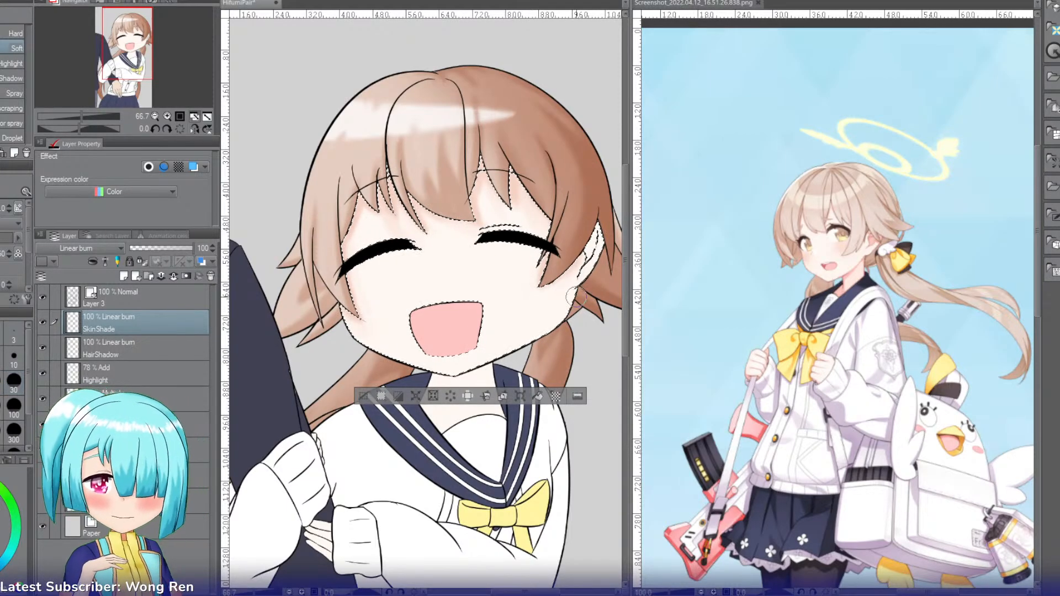
{"action": "mouse_move", "coordinate": [573, 297]}
{"action": "left_mouse_down"}
{"action": "mouse_move", "coordinate": [557, 329]}
{"action": "mouse_move", "coordinate": [507, 359]}
{"action": "mouse_move", "coordinate": [545, 345]}
{"action": "mouse_move", "coordinate": [558, 330]}
{"action": "mouse_move", "coordinate": [503, 357]}
{"action": "mouse_move", "coordinate": [537, 337]}
{"action": "mouse_move", "coordinate": [517, 330]}
{"action": "mouse_move", "coordinate": [487, 356]}
{"action": "left_mouse_up"}
{"action": "left_click", "coordinate": [168, 249]}
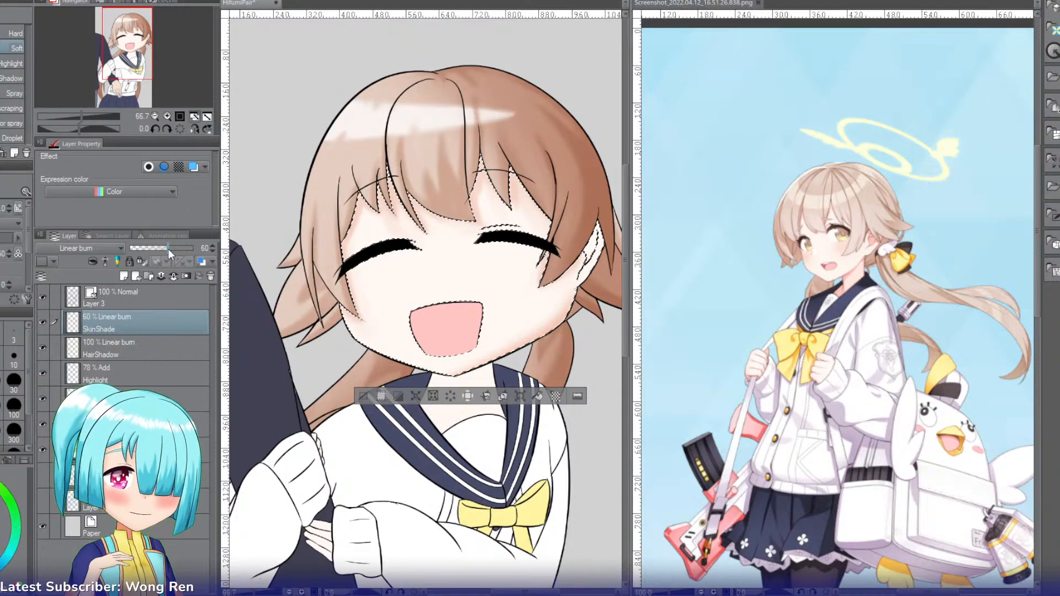
{"action": "key", "text": "c"}
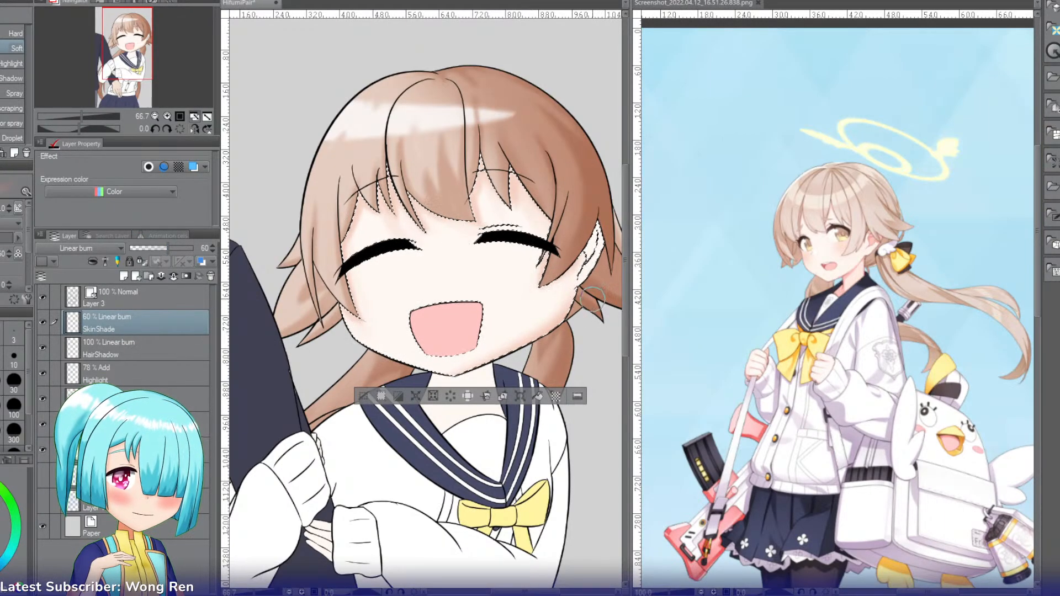
{"action": "mouse_move", "coordinate": [581, 291]}
{"action": "left_mouse_down"}
{"action": "mouse_move", "coordinate": [533, 364]}
{"action": "mouse_move", "coordinate": [585, 317]}
{"action": "mouse_move", "coordinate": [522, 324]}
{"action": "mouse_move", "coordinate": [540, 333]}
{"action": "mouse_move", "coordinate": [470, 370]}
{"action": "mouse_move", "coordinate": [508, 361]}
{"action": "mouse_move", "coordinate": [502, 333]}
{"action": "mouse_move", "coordinate": [526, 323]}
{"action": "mouse_move", "coordinate": [424, 374]}
{"action": "left_mouse_up"}
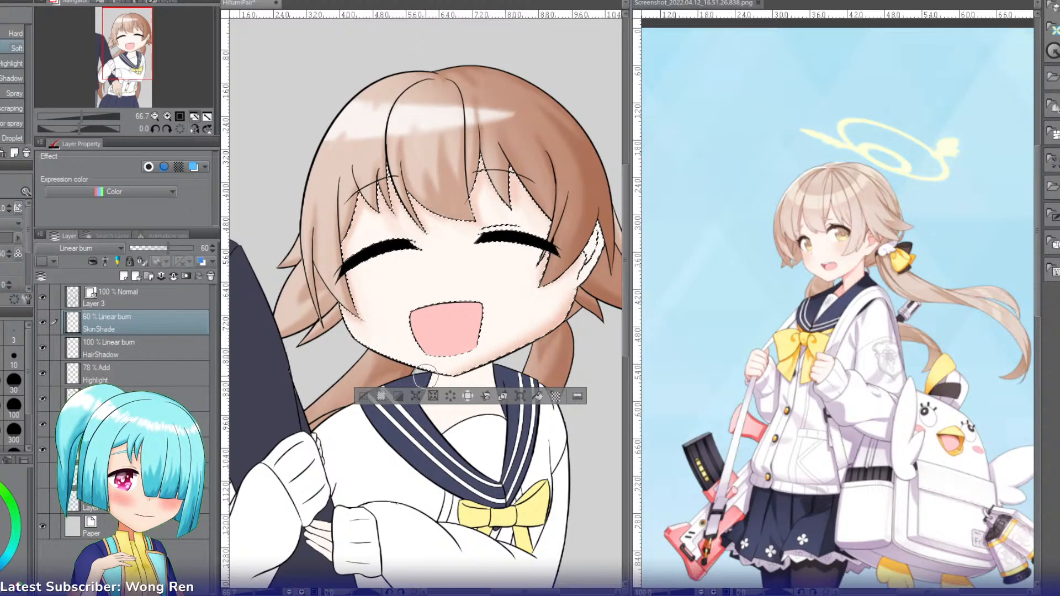
{"action": "left_click", "coordinate": [154, 250]}
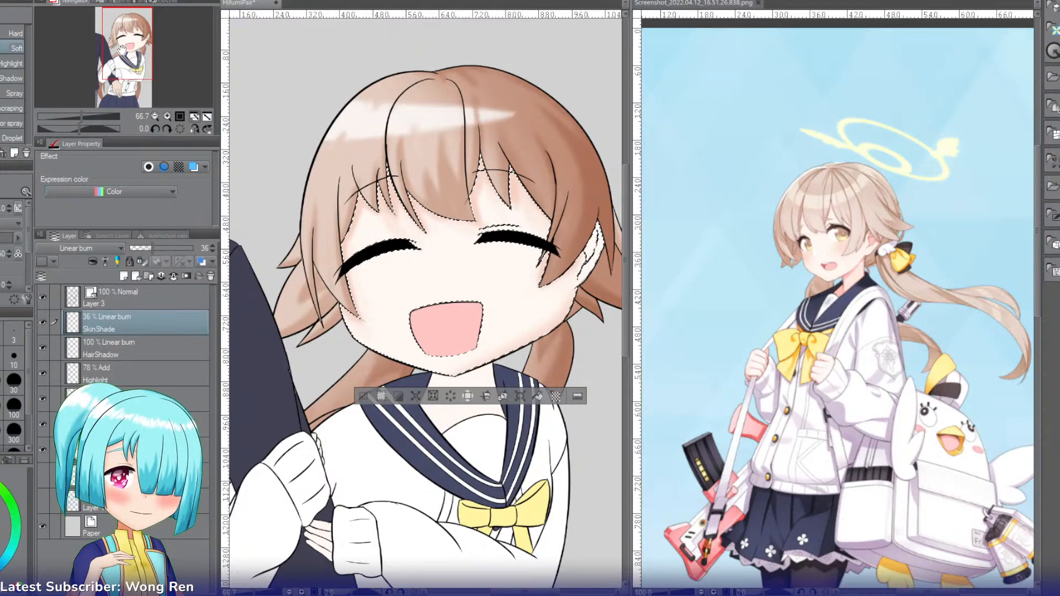
Step: Shade the inside of the ear on SkinShade, then deepen the hair's shadow on the ear with a watercolor brush on HairShadow
{"action": "left_click_drag", "start_coordinate": [140, 64], "coordinate": [151, 65]}
{"action": "left_click", "coordinate": [167, 116]}
{"action": "left_click", "coordinate": [167, 116]}
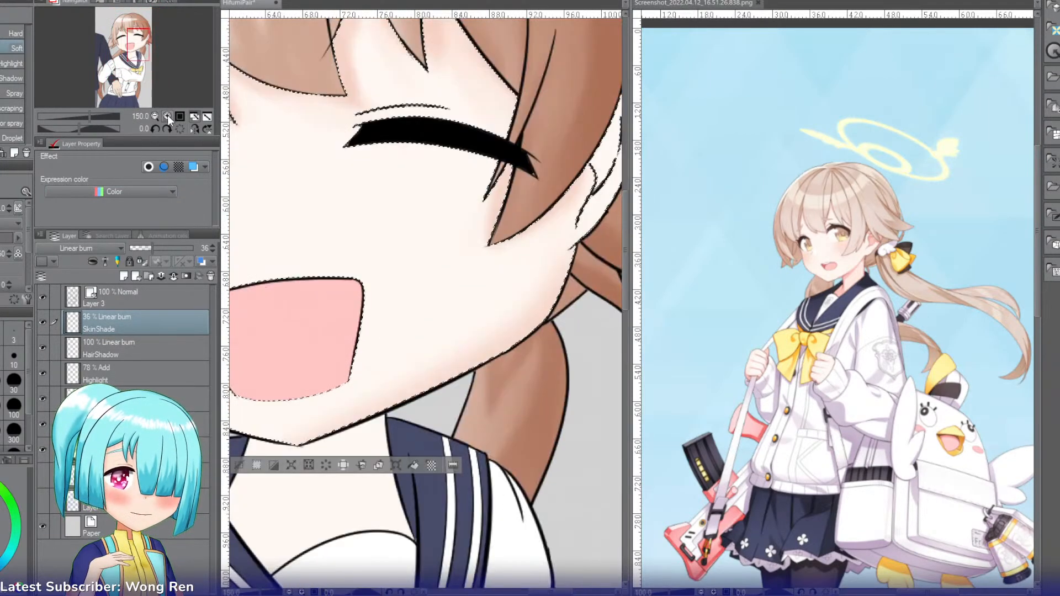
{"action": "left_click_drag", "start_coordinate": [531, 592], "coordinate": [547, 592]}
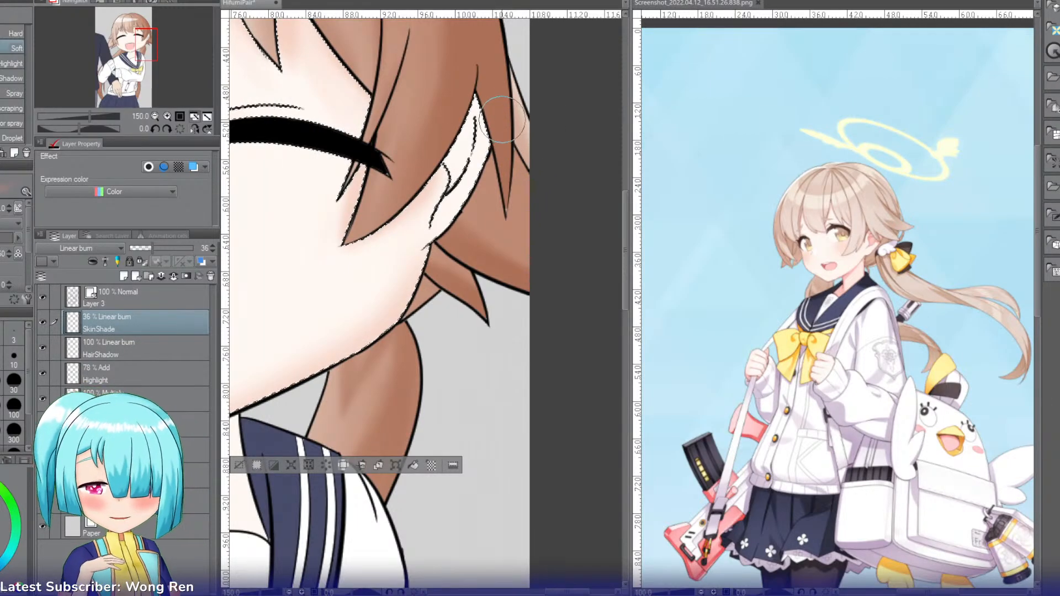
{"action": "left_click", "coordinate": [1, 382]}
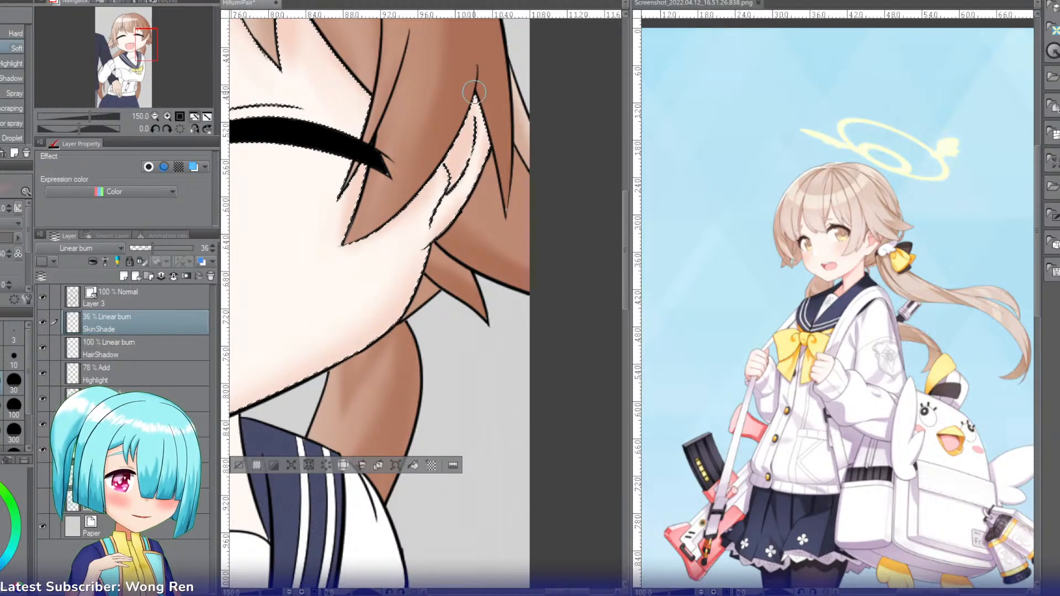
{"action": "left_click", "coordinate": [129, 344]}
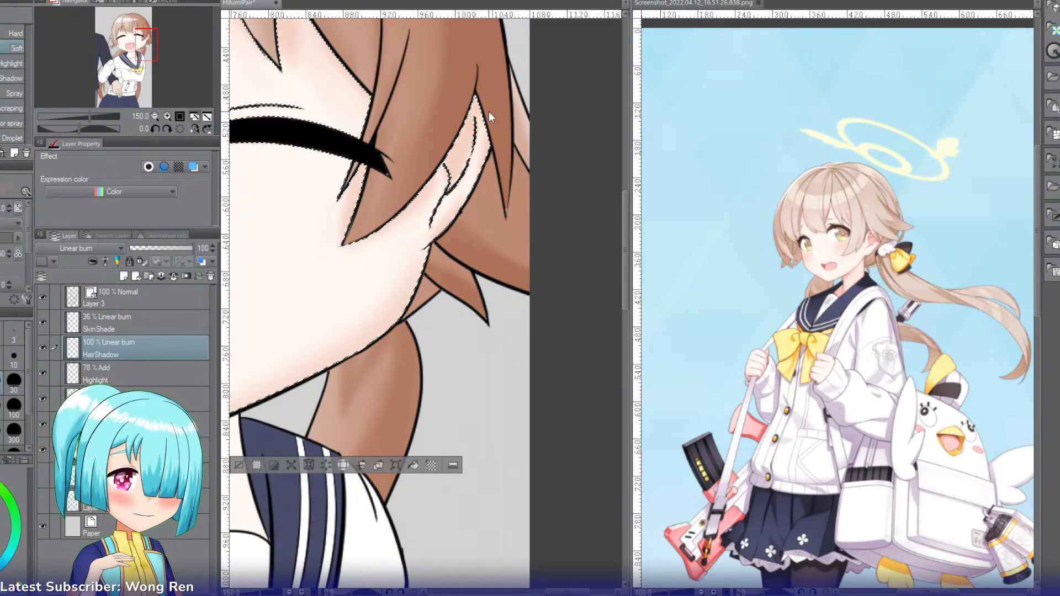
{"action": "key", "text": "b"}
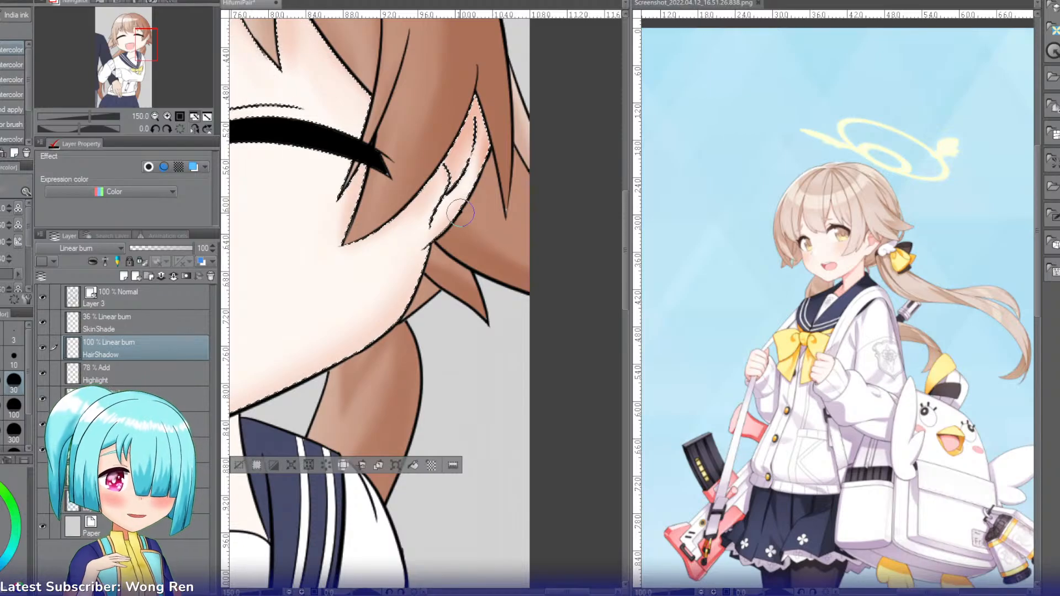
Step: On the SkinShade layer, select the girl's fingers emerging from the lower sleeve cuff and shade them with the Soft airbrush
{"action": "left_click", "coordinate": [155, 116]}
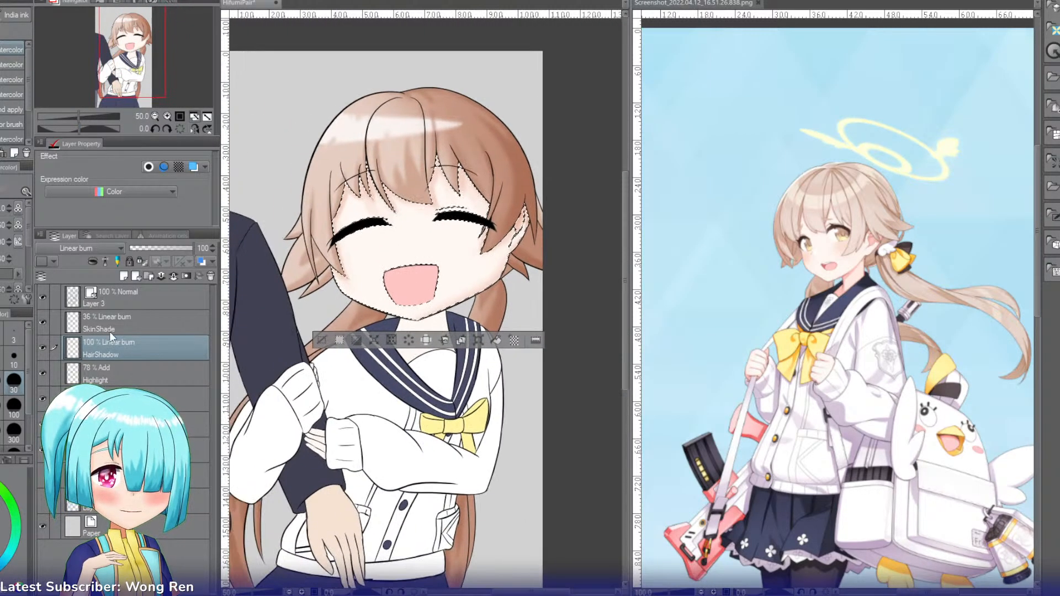
{"action": "left_click", "coordinate": [116, 324]}
{"action": "left_click", "coordinate": [141, 64]}
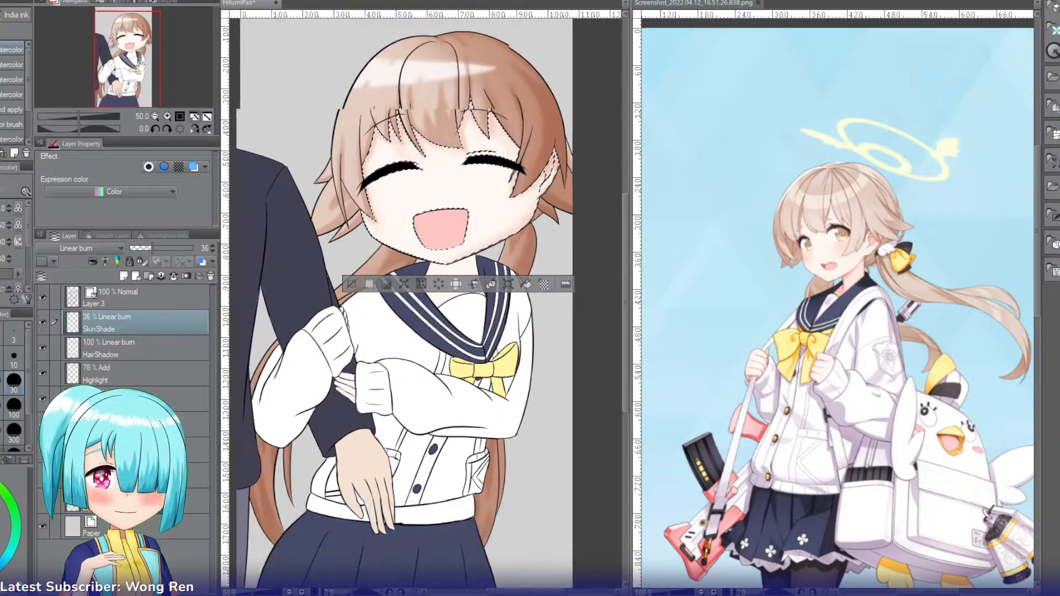
{"action": "left_click_drag", "start_coordinate": [142, 66], "coordinate": [125, 82]}
{"action": "left_click", "coordinate": [167, 116]}
{"action": "left_click", "coordinate": [167, 116]}
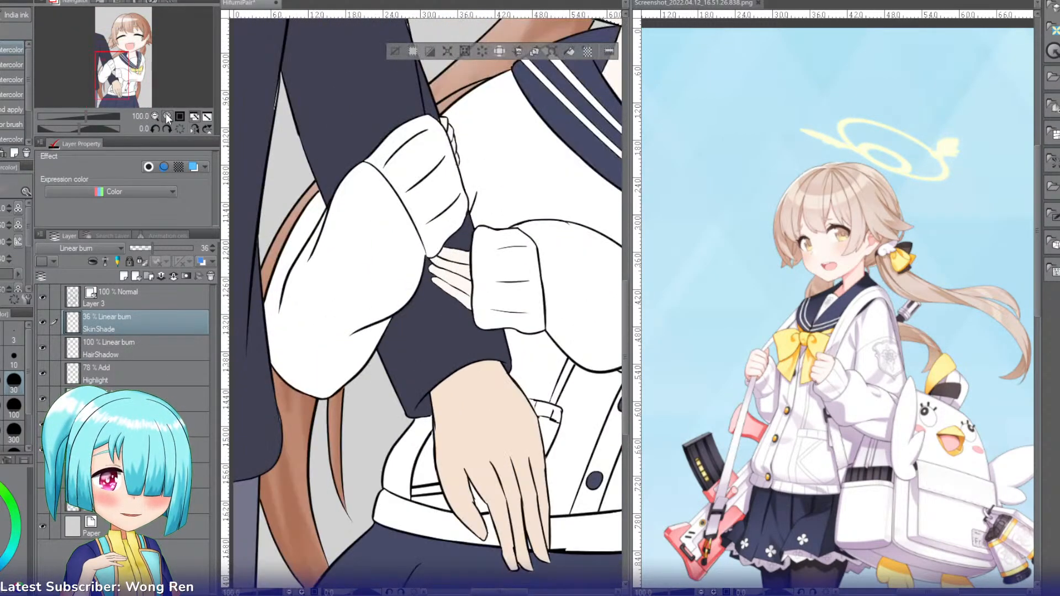
{"action": "left_click", "coordinate": [167, 116]}
{"action": "left_click_drag", "start_coordinate": [118, 84], "coordinate": [121, 76]}
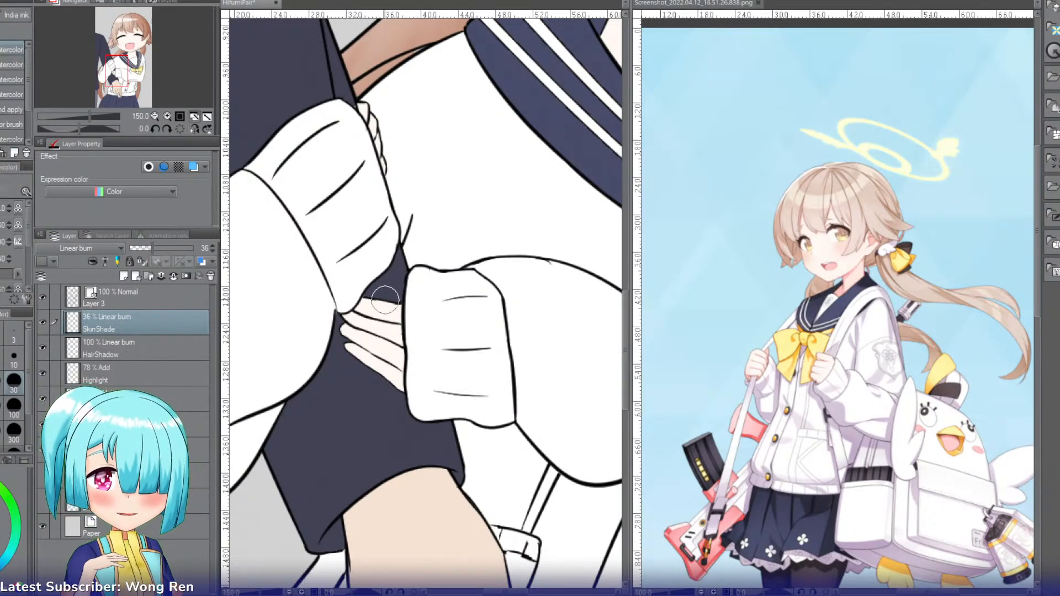
{"action": "key", "text": "b"}
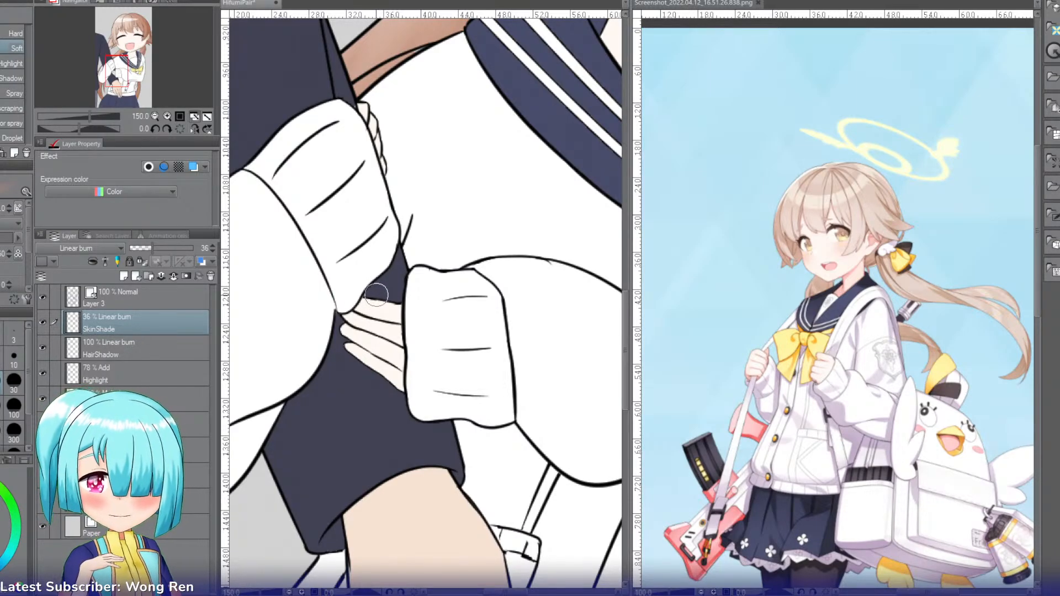
{"action": "key", "text": "]"}
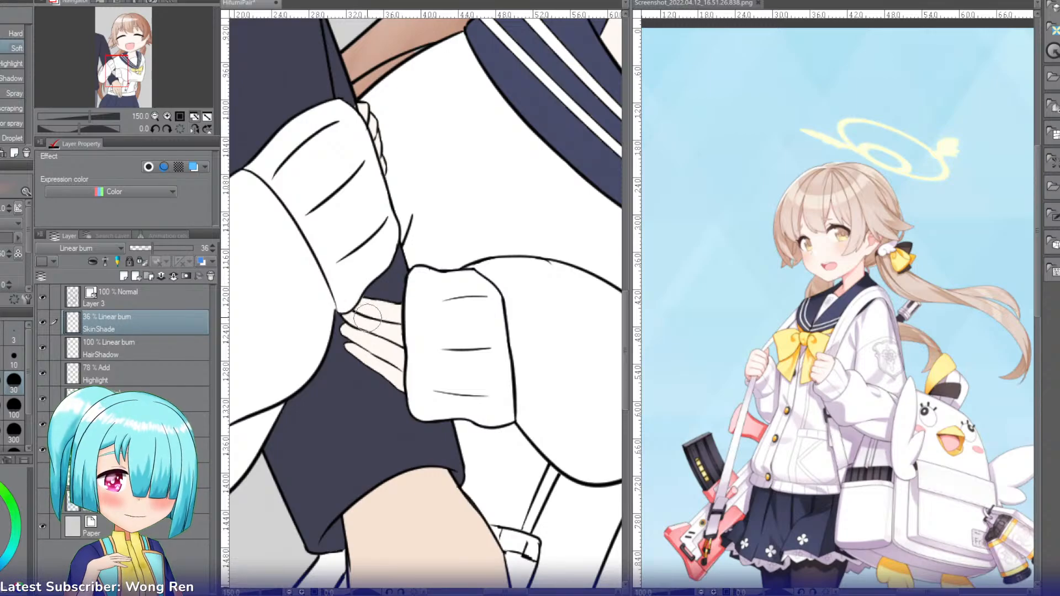
{"action": "key", "text": "w"}
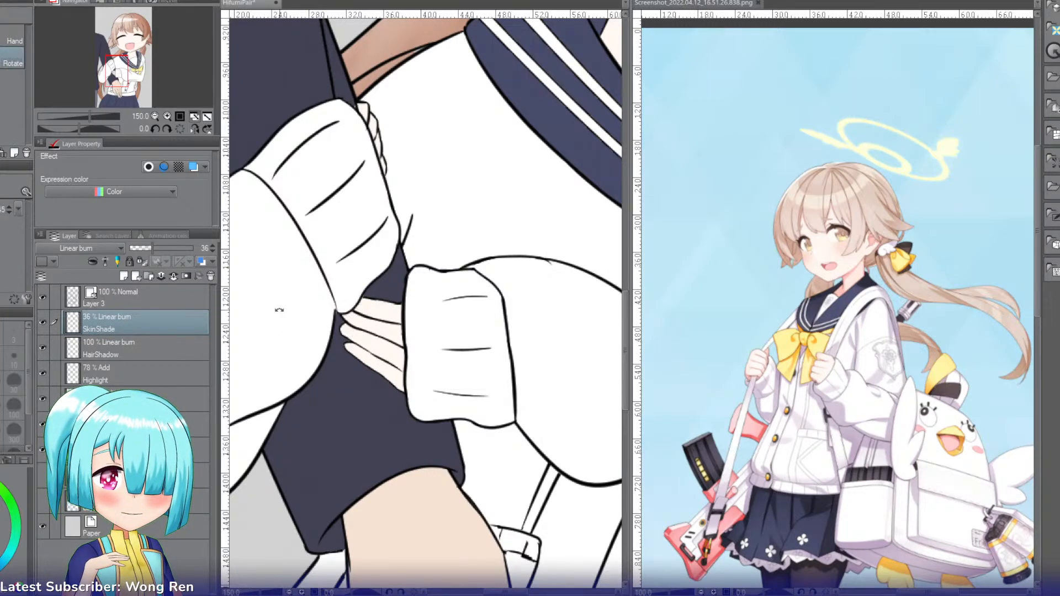
{"action": "mouse_move", "coordinate": [280, 310]}
{"action": "left_mouse_down"}
{"action": "mouse_move", "coordinate": [461, 218]}
{"action": "mouse_move", "coordinate": [401, 221]}
{"action": "left_mouse_up"}
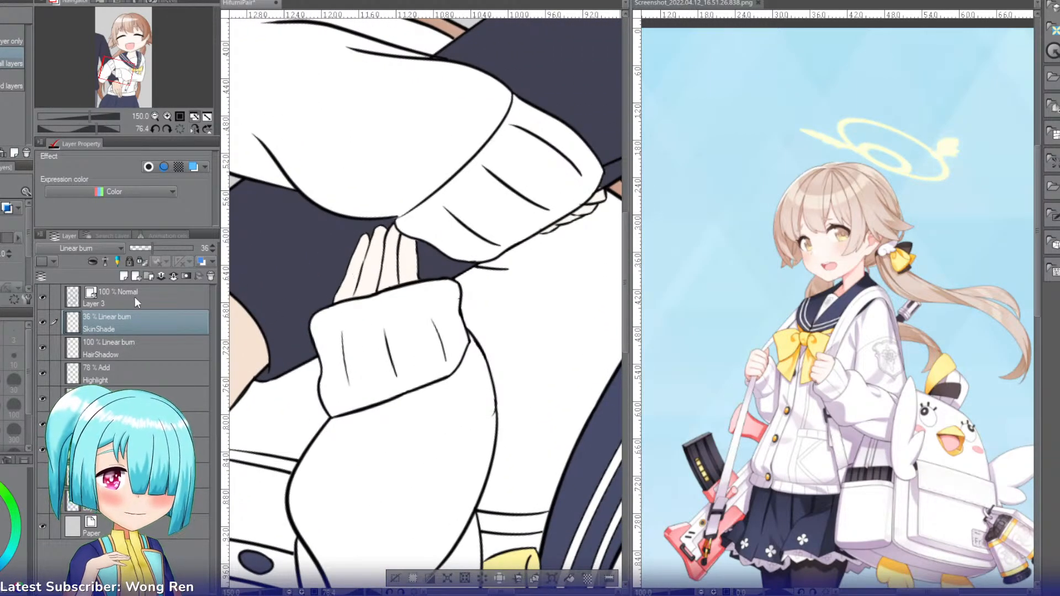
{"action": "left_click", "coordinate": [353, 271]}
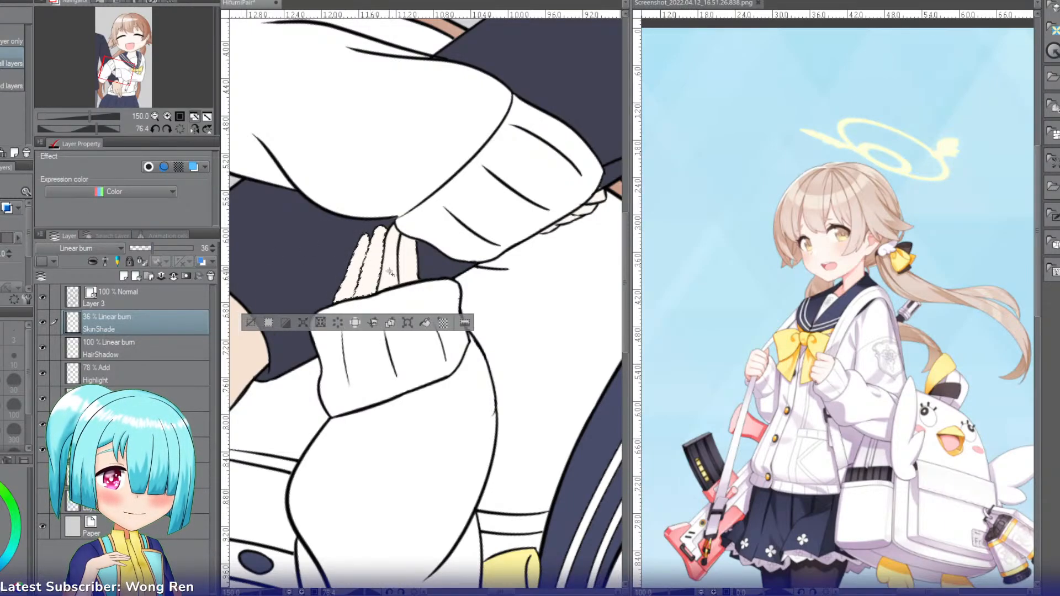
{"action": "key", "text": "b"}
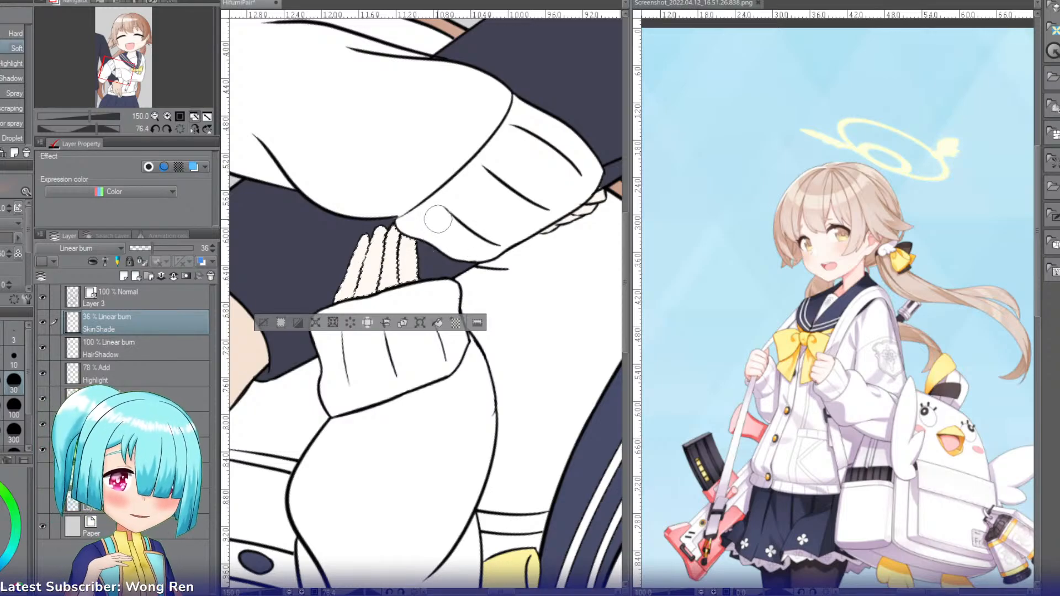
{"action": "mouse_move", "coordinate": [421, 219]}
{"action": "left_mouse_down"}
{"action": "mouse_move", "coordinate": [423, 241]}
{"action": "mouse_move", "coordinate": [413, 222]}
{"action": "mouse_move", "coordinate": [423, 264]}
{"action": "mouse_move", "coordinate": [410, 227]}
{"action": "mouse_move", "coordinate": [407, 258]}
{"action": "mouse_move", "coordinate": [410, 221]}
{"action": "left_mouse_up"}
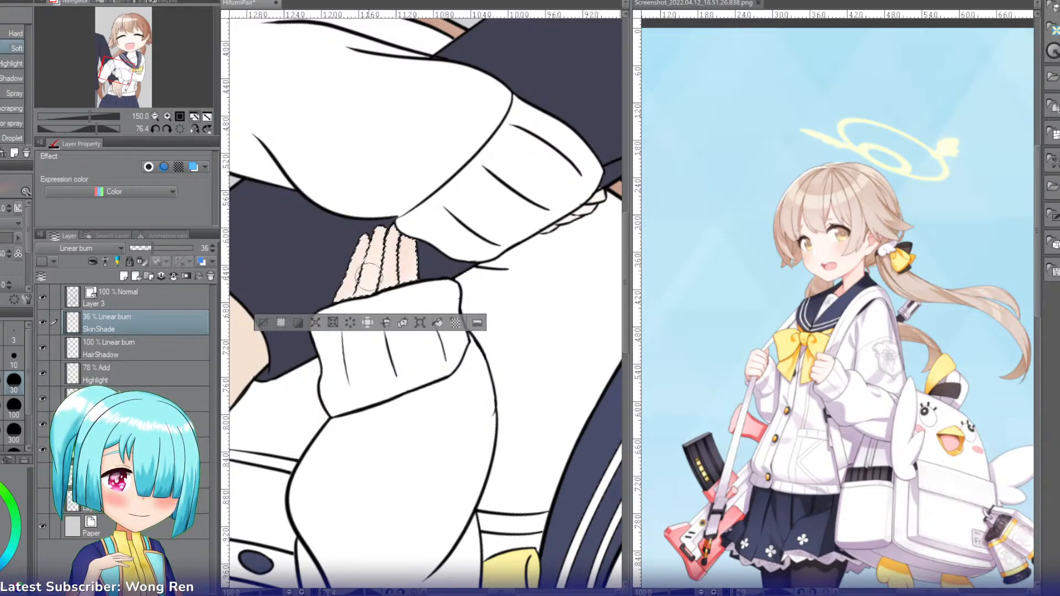
Step: Add the small fingertips beside the upper sleeve cuff to the selection, shade them with the Soft airbrush, then deselect and straighten the canvas
{"action": "key", "text": "r"}
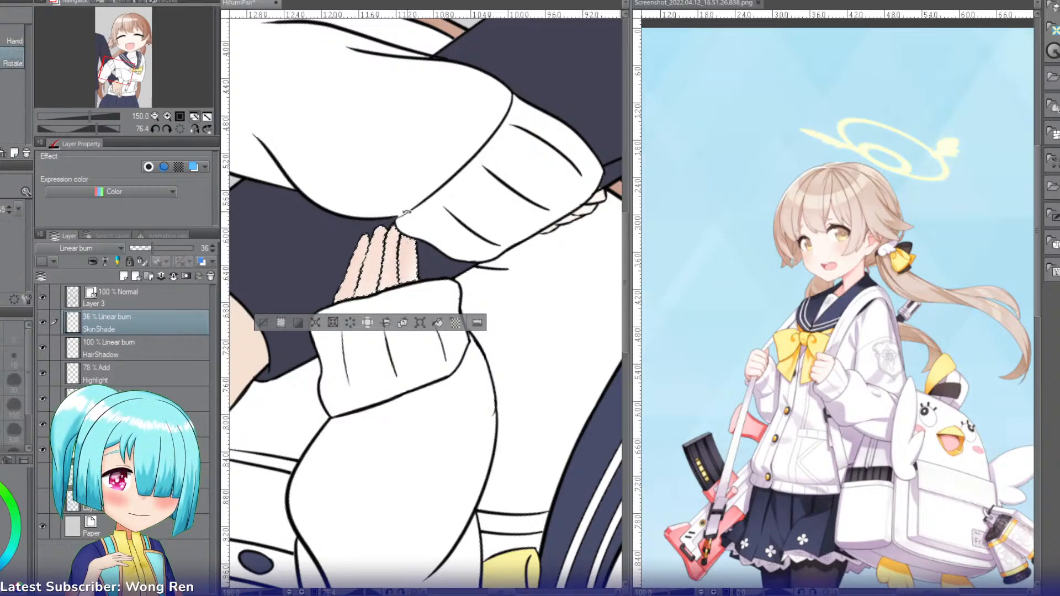
{"action": "left_click_drag", "start_coordinate": [480, 229], "coordinate": [359, 144]}
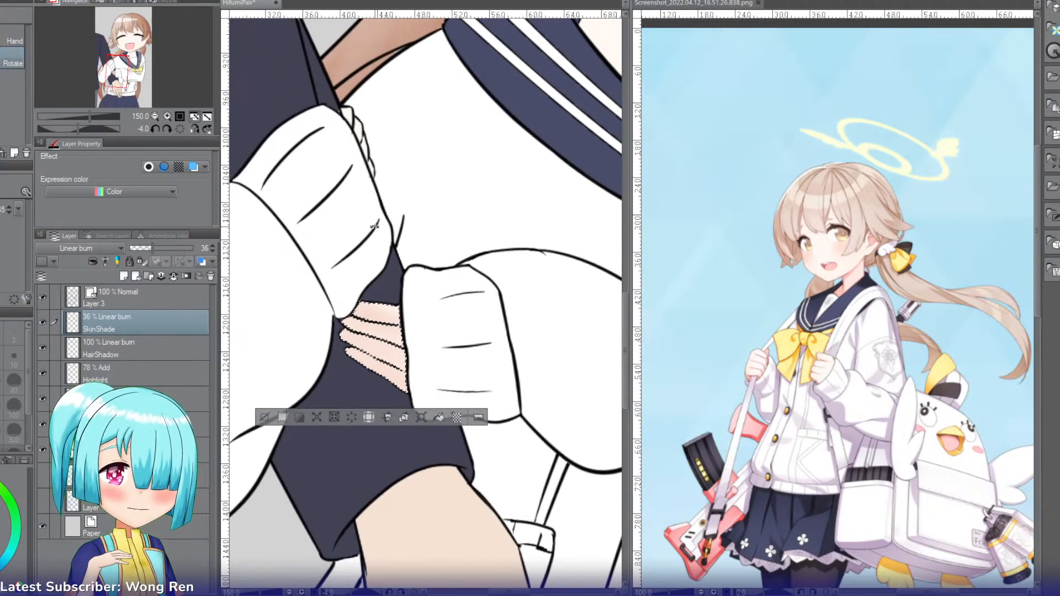
{"action": "left_click", "coordinate": [372, 169]}
{"action": "left_click", "coordinate": [367, 141]}
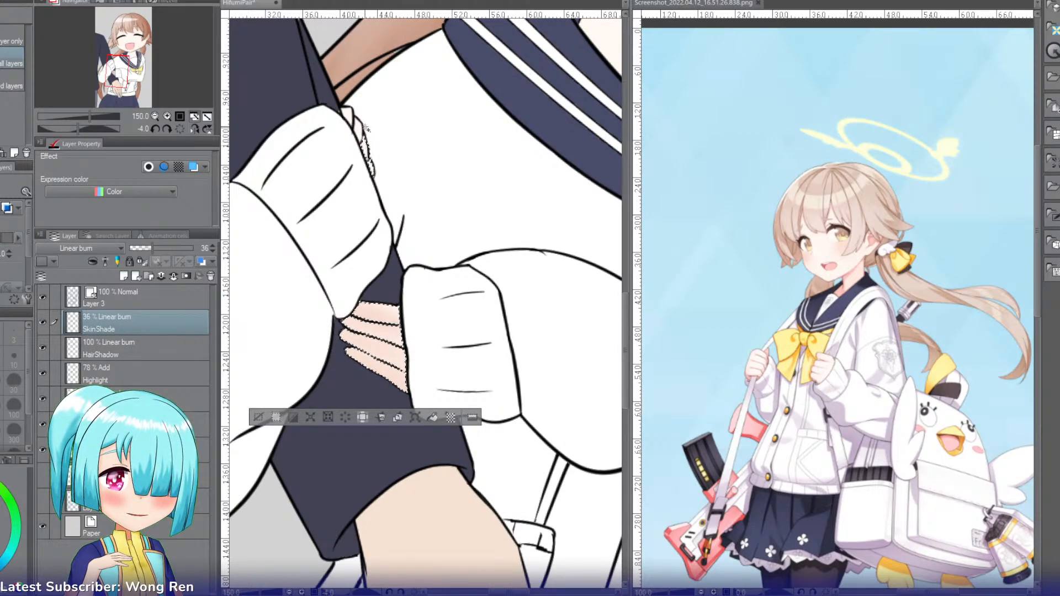
{"action": "left_click", "coordinate": [351, 117]}
{"action": "key", "text": "b"}
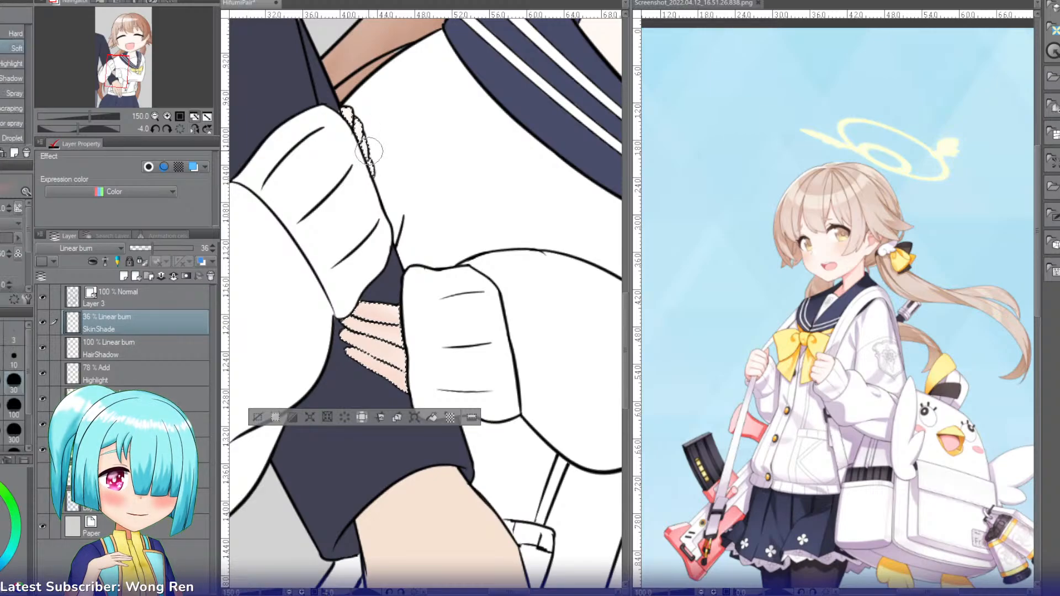
{"action": "mouse_move", "coordinate": [359, 127]}
{"action": "left_mouse_down"}
{"action": "mouse_move", "coordinate": [376, 197]}
{"action": "mouse_move", "coordinate": [359, 145]}
{"action": "mouse_move", "coordinate": [366, 202]}
{"action": "left_mouse_up"}
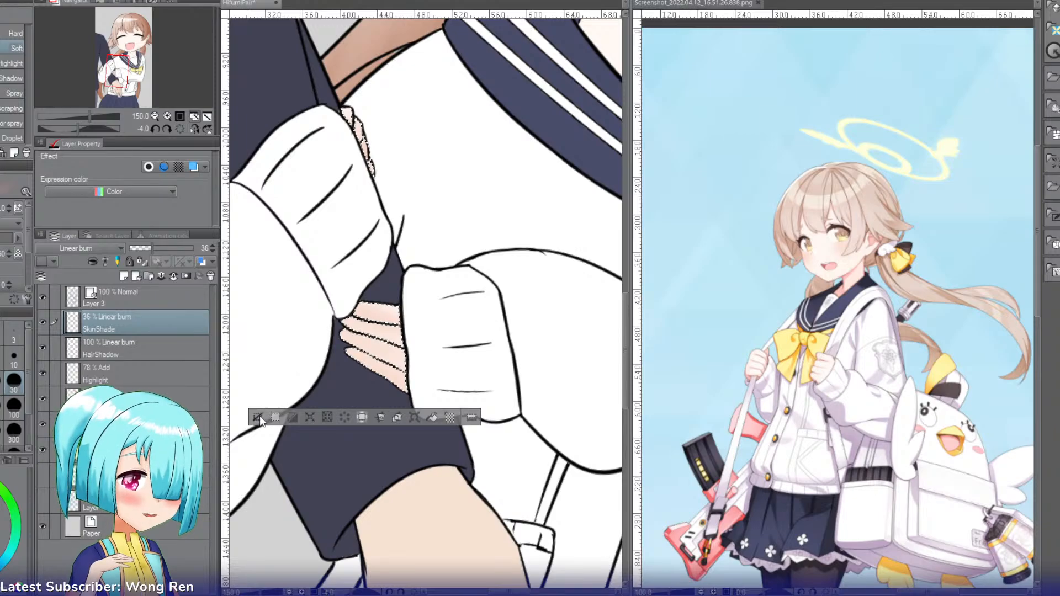
{"action": "left_click", "coordinate": [257, 417]}
{"action": "left_click", "coordinate": [180, 129]}
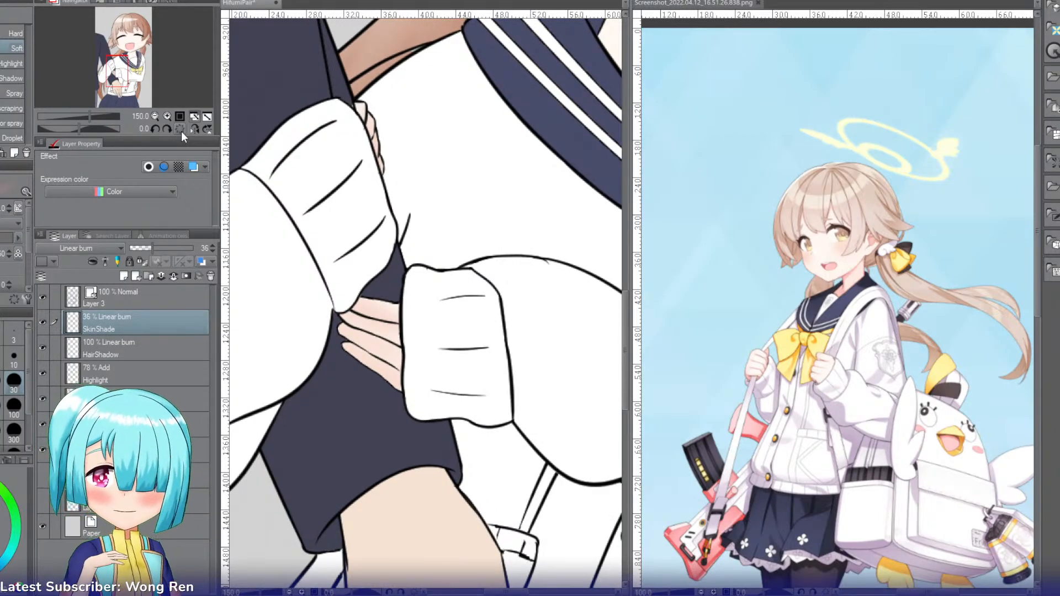
Step: Create a new layer above SkinShade and name it Blazer
{"action": "left_click", "coordinate": [155, 116]}
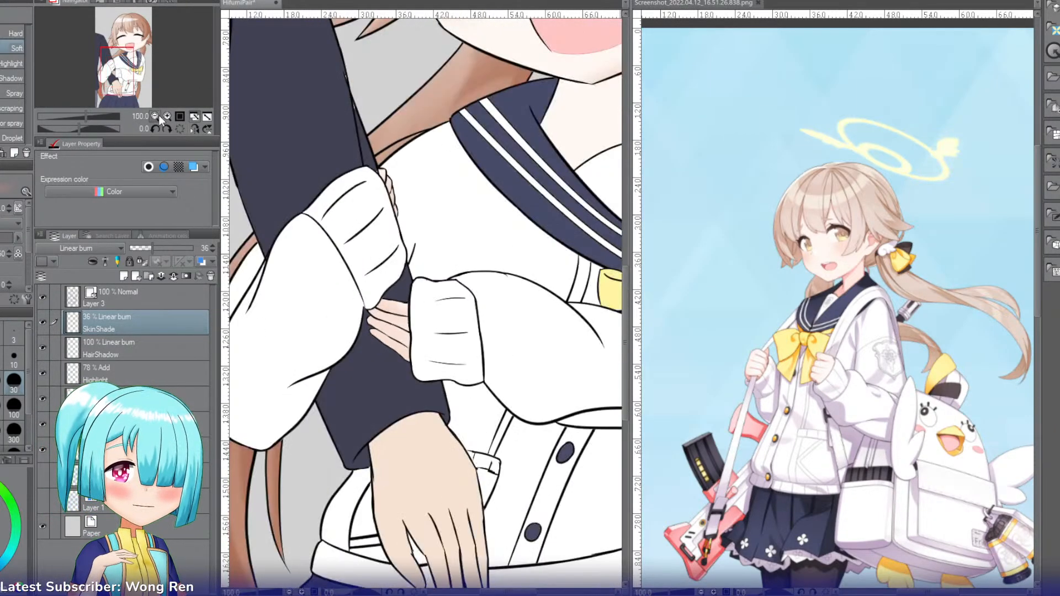
{"action": "left_click", "coordinate": [155, 116]}
{"action": "left_click_drag", "start_coordinate": [130, 59], "coordinate": [140, 56]}
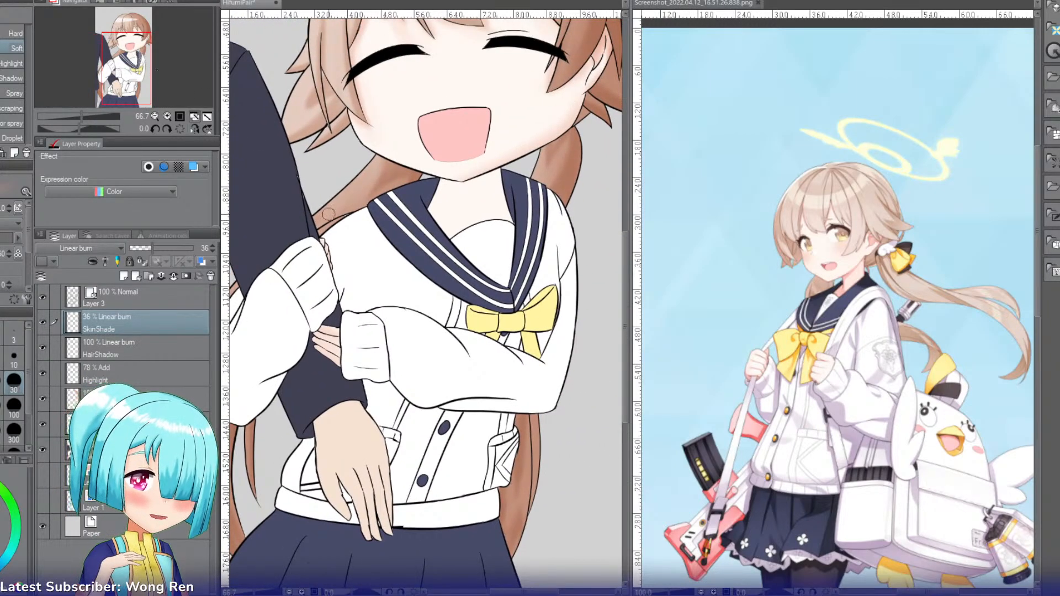
{"action": "key", "text": "i"}
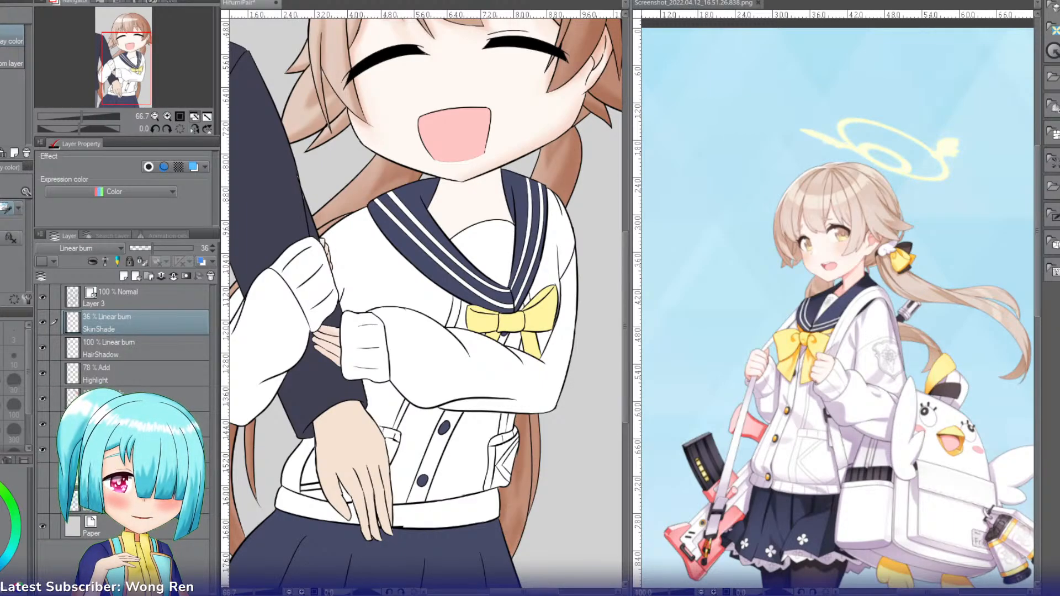
{"action": "key", "text": "ctrl+shift+n"}
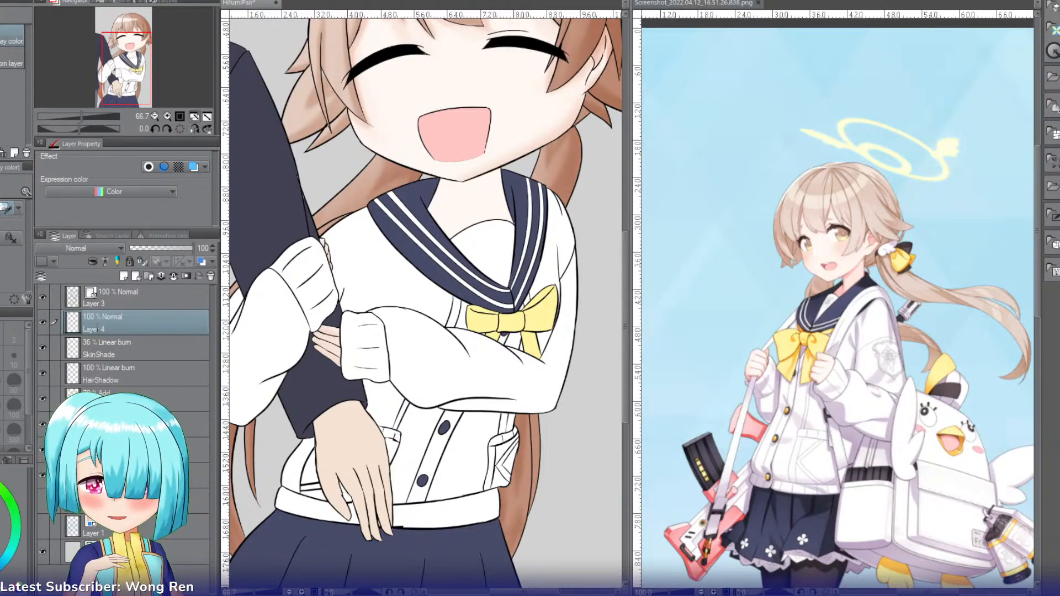
{"action": "double_click", "coordinate": [97, 328]}
{"action": "type", "text": "Blazer"}
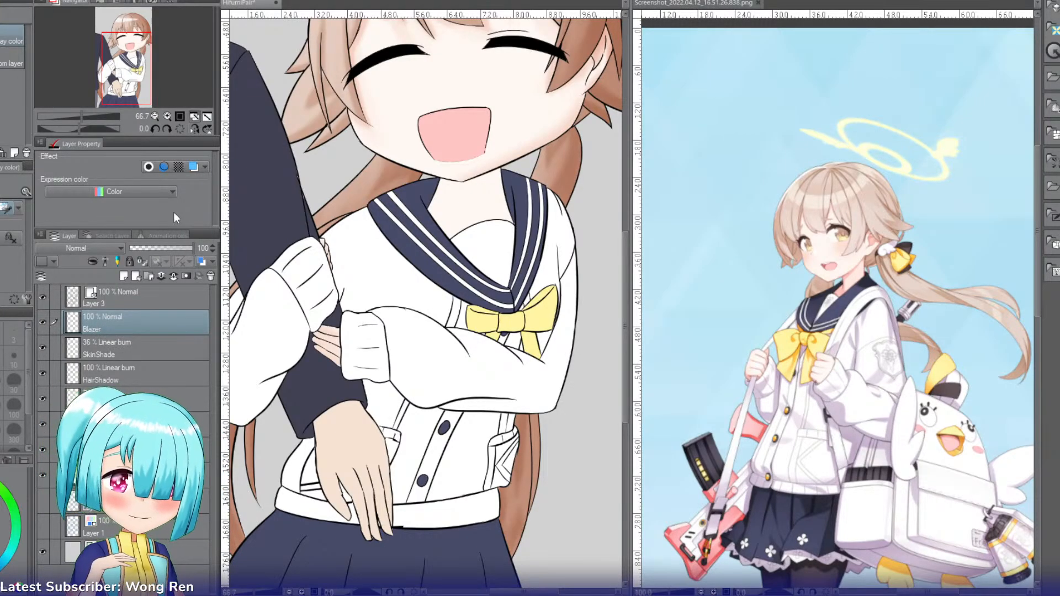
{"action": "key", "text": "Return"}
Step: Select the girl's left-hand sleeve, set the Blazer layer to Multiply, shade the sleeve's folds with the Soft airbrush and lower the layer's opacity to 55%
{"action": "key", "text": "w"}
{"action": "left_click", "coordinate": [261, 331]}
{"action": "left_click_drag", "start_coordinate": [261, 330], "coordinate": [351, 306]}
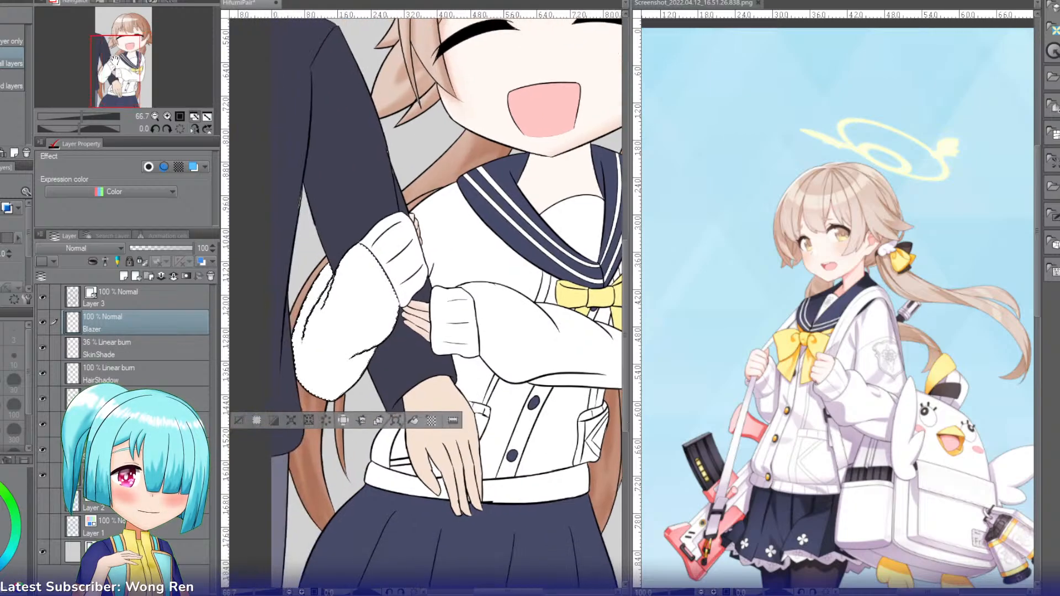
{"action": "key", "text": "b"}
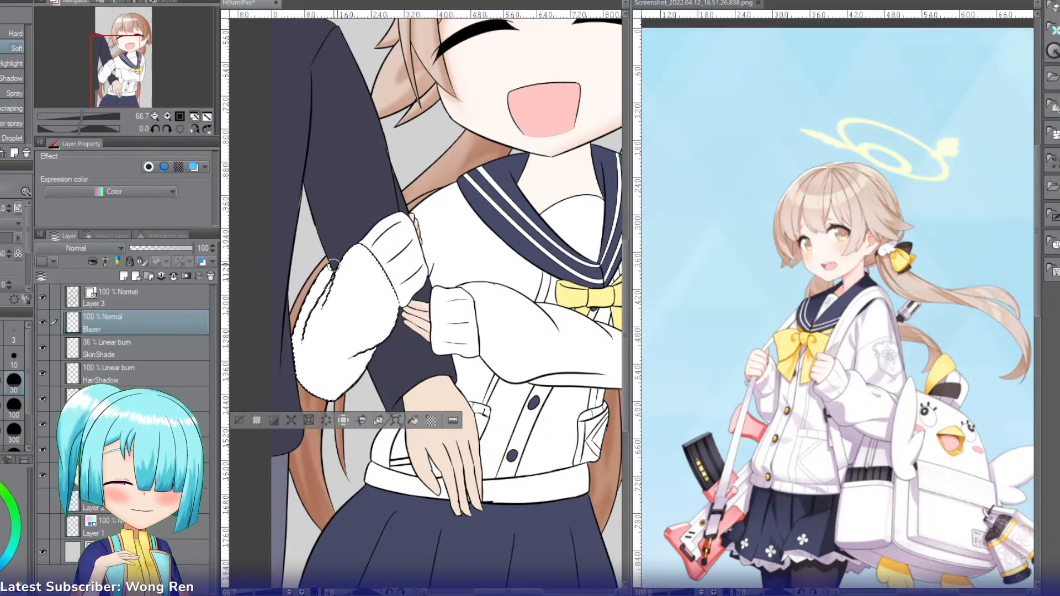
{"action": "left_click", "coordinate": [64, 281]}
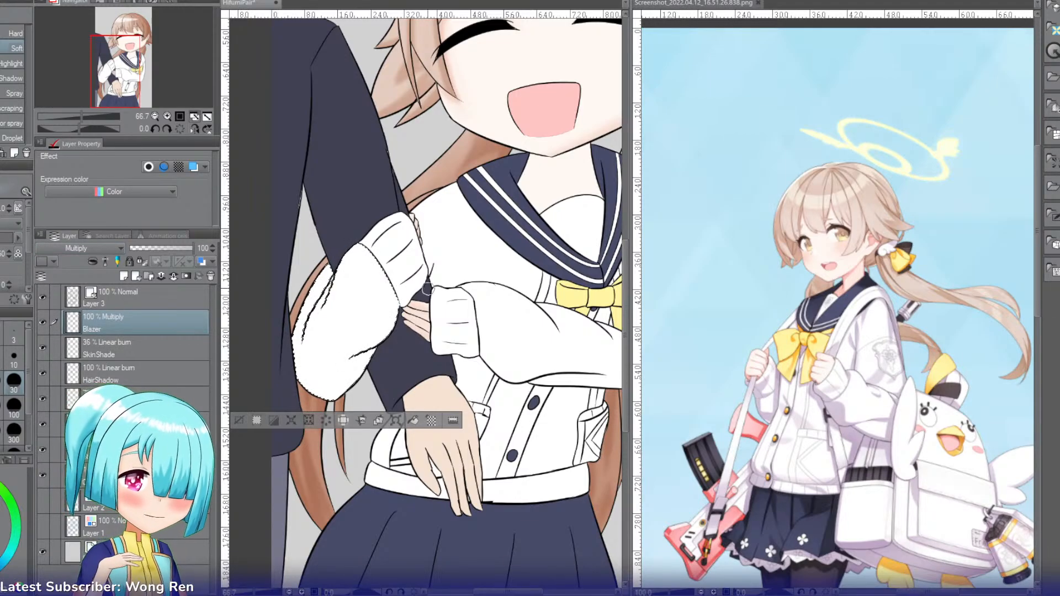
{"action": "mouse_move", "coordinate": [339, 276]}
{"action": "left_mouse_down"}
{"action": "mouse_move", "coordinate": [321, 320]}
{"action": "mouse_move", "coordinate": [326, 291]}
{"action": "left_mouse_up"}
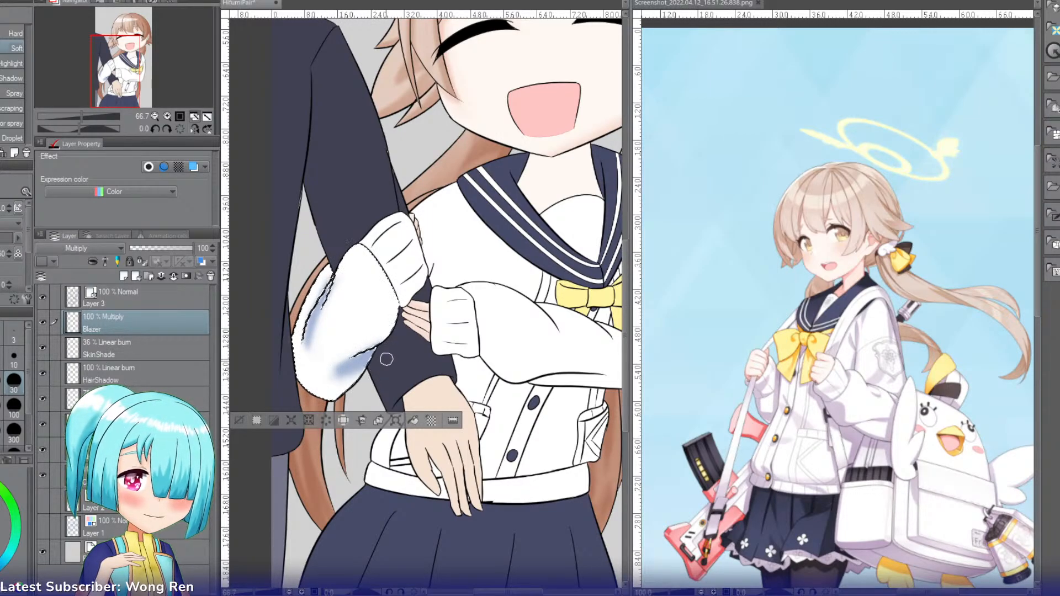
{"action": "left_click", "coordinate": [169, 251]}
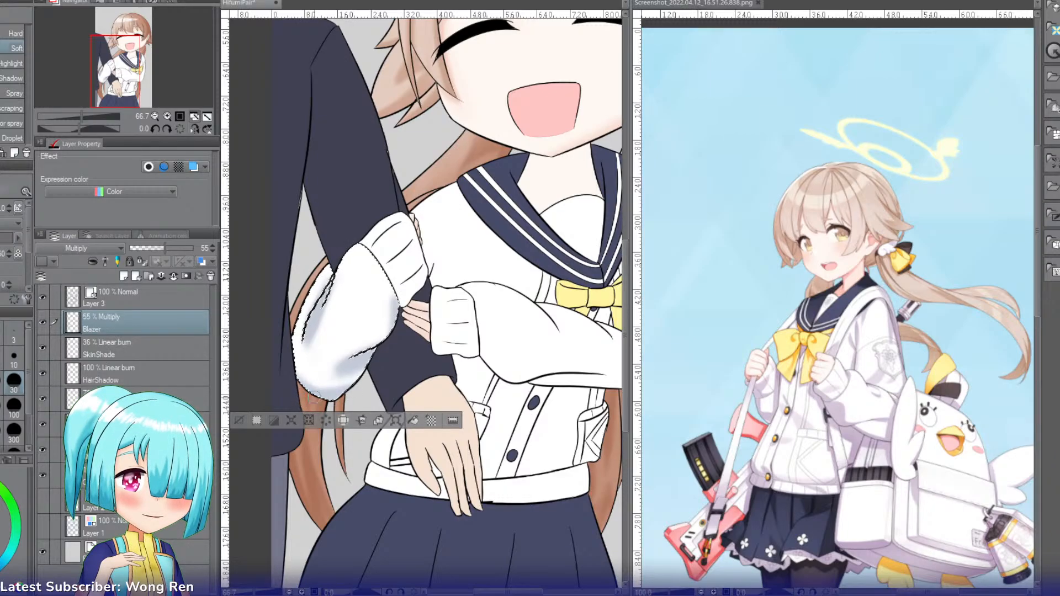
Step: Select the upper sleeve cuff and the lower sleeve cuff one at a time and shade each with the Soft airbrush
{"action": "key", "text": "w"}
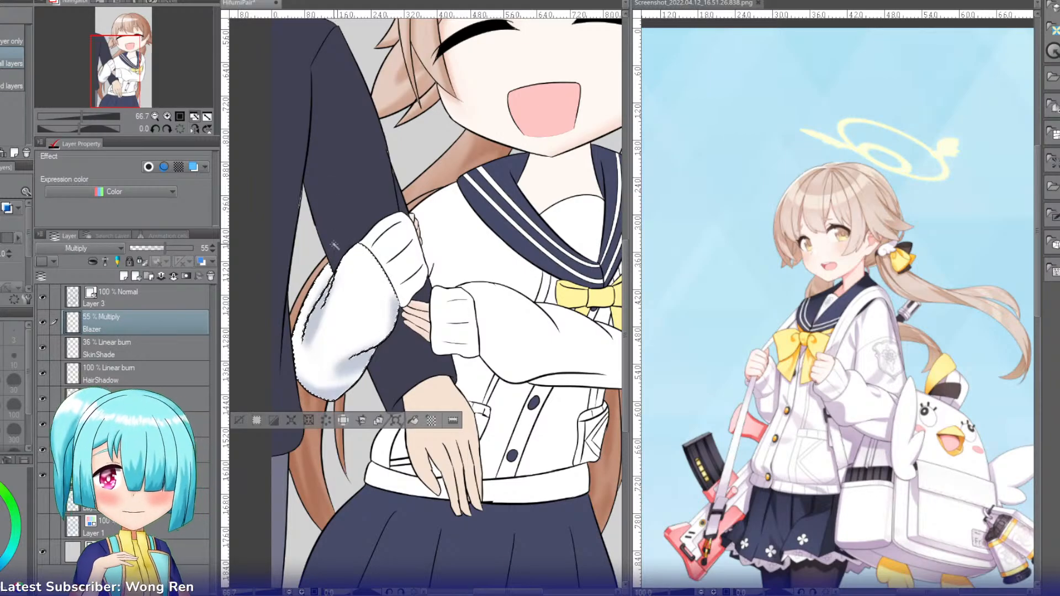
{"action": "left_click", "coordinate": [393, 255]}
{"action": "key", "text": "b"}
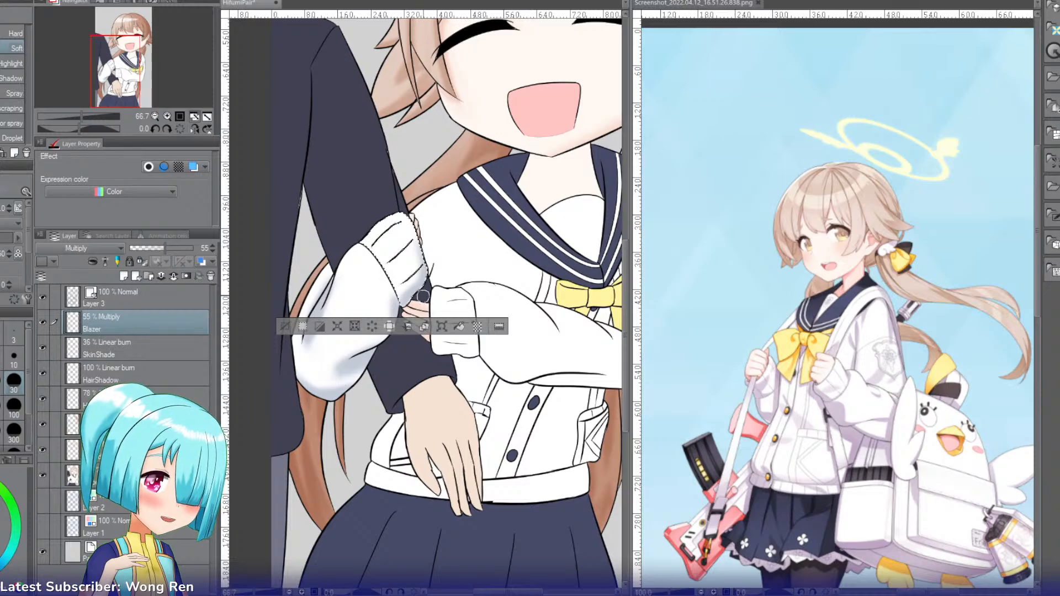
{"action": "key", "text": "g"}
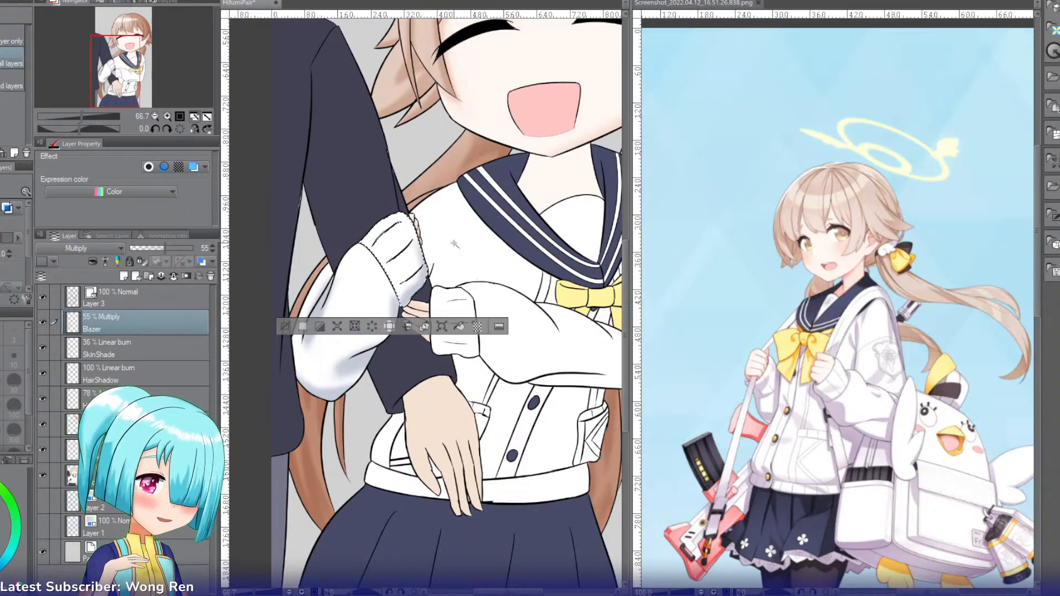
{"action": "left_click", "coordinate": [457, 310]}
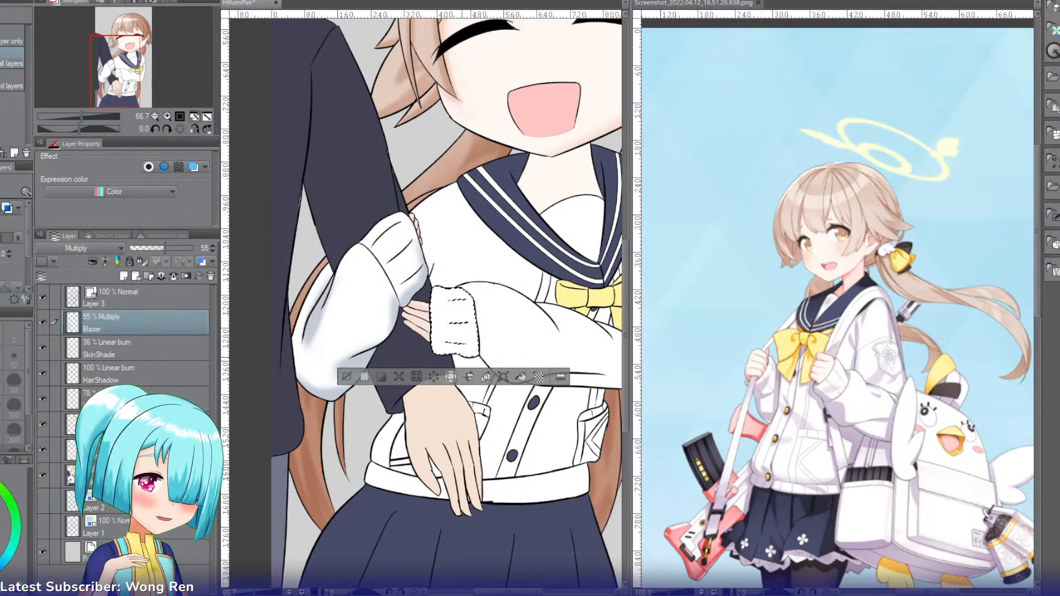
{"action": "key", "text": "b"}
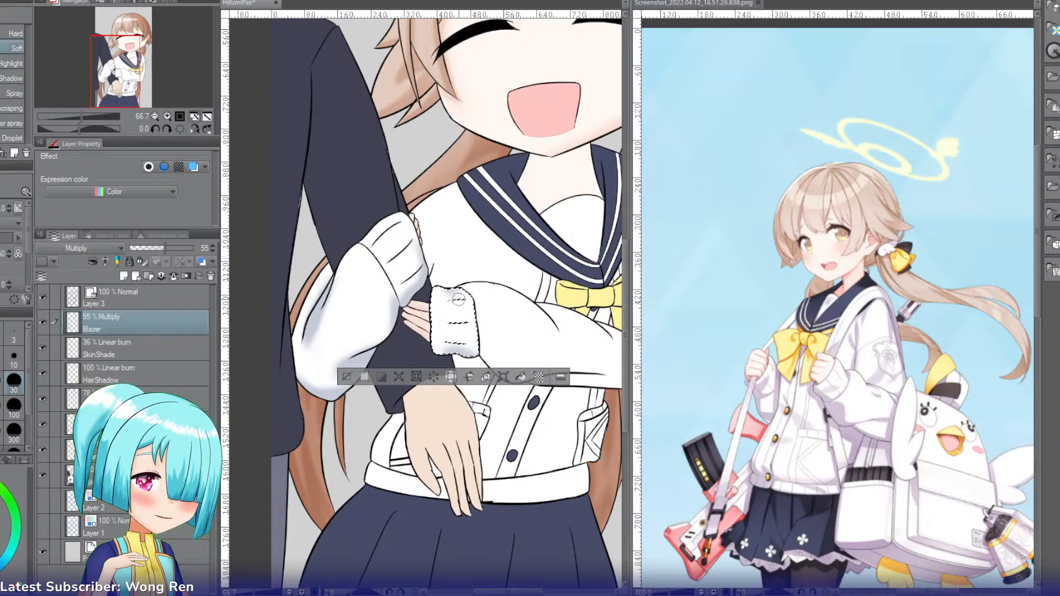
Step: Select the sleeve crossing the girl's chest and shade its underside, elbow and folds with the Soft airbrush
{"action": "key", "text": "w"}
{"action": "left_click", "coordinate": [506, 310]}
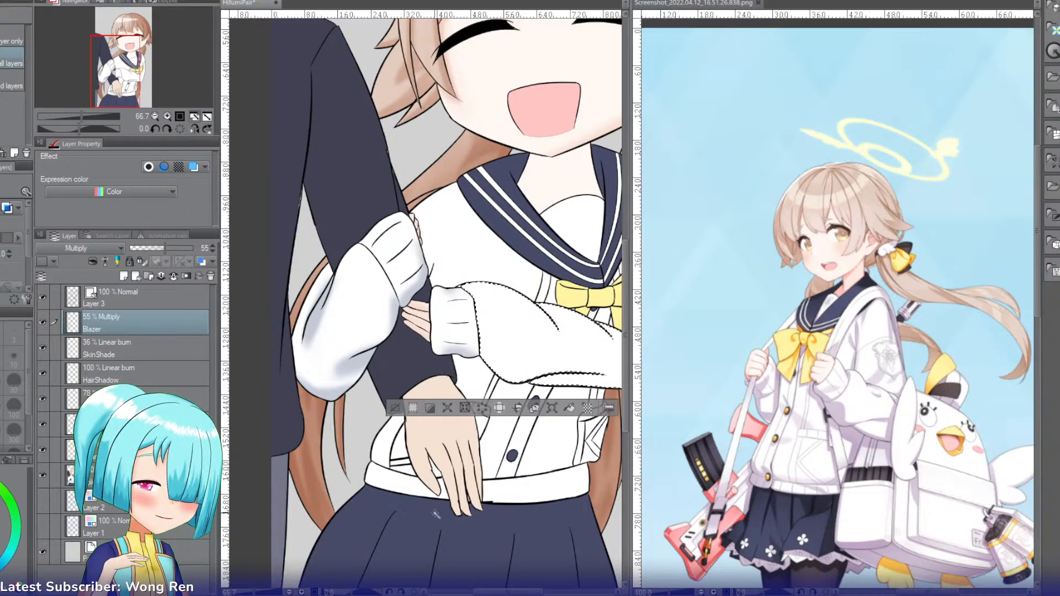
{"action": "mouse_move", "coordinate": [496, 592]}
{"action": "left_mouse_down"}
{"action": "mouse_move", "coordinate": [524, 592]}
{"action": "mouse_move", "coordinate": [515, 592]}
{"action": "left_mouse_up"}
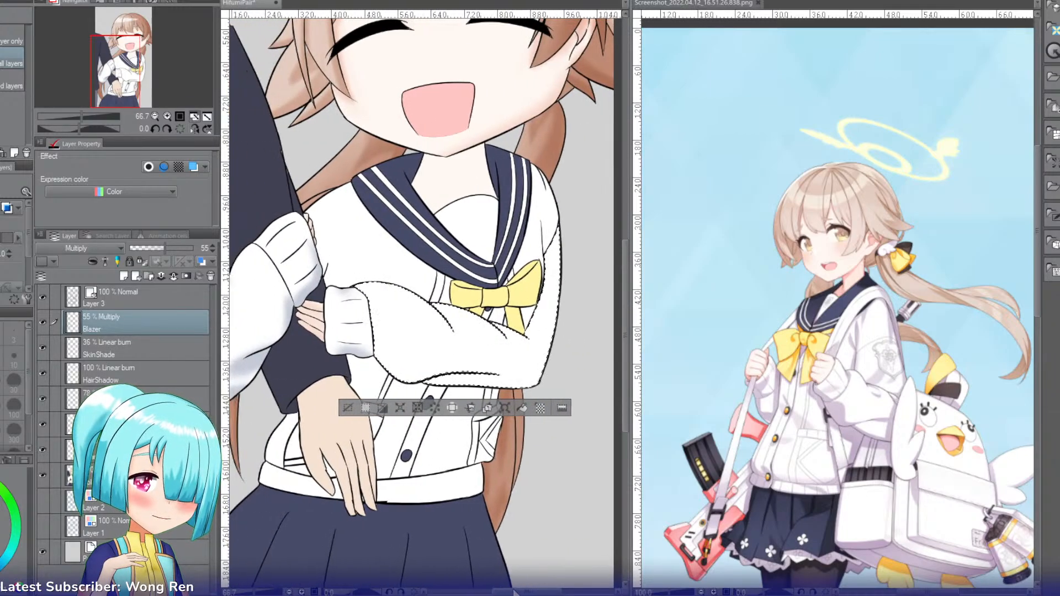
{"action": "key", "text": "b"}
{"action": "mouse_move", "coordinate": [417, 386]}
{"action": "left_mouse_down"}
{"action": "mouse_move", "coordinate": [504, 374]}
{"action": "mouse_move", "coordinate": [489, 372]}
{"action": "mouse_move", "coordinate": [464, 376]}
{"action": "mouse_move", "coordinate": [522, 374]}
{"action": "mouse_move", "coordinate": [534, 385]}
{"action": "mouse_move", "coordinate": [491, 386]}
{"action": "mouse_move", "coordinate": [547, 386]}
{"action": "mouse_move", "coordinate": [479, 386]}
{"action": "mouse_move", "coordinate": [544, 381]}
{"action": "mouse_move", "coordinate": [495, 376]}
{"action": "mouse_move", "coordinate": [527, 364]}
{"action": "mouse_move", "coordinate": [472, 362]}
{"action": "mouse_move", "coordinate": [535, 368]}
{"action": "left_mouse_up"}
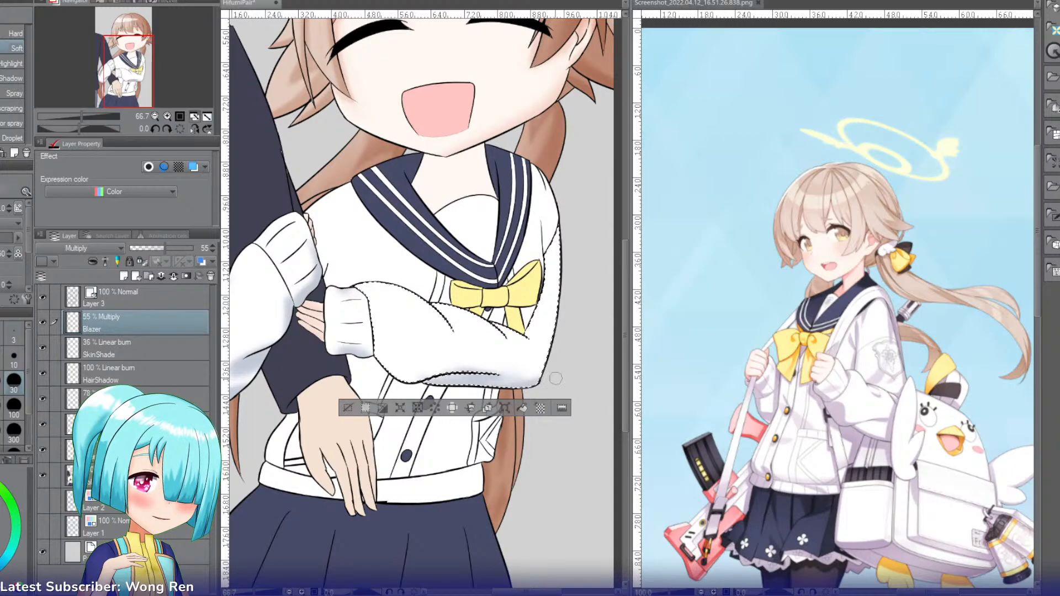
{"action": "left_click_drag", "start_coordinate": [525, 384], "coordinate": [423, 378]}
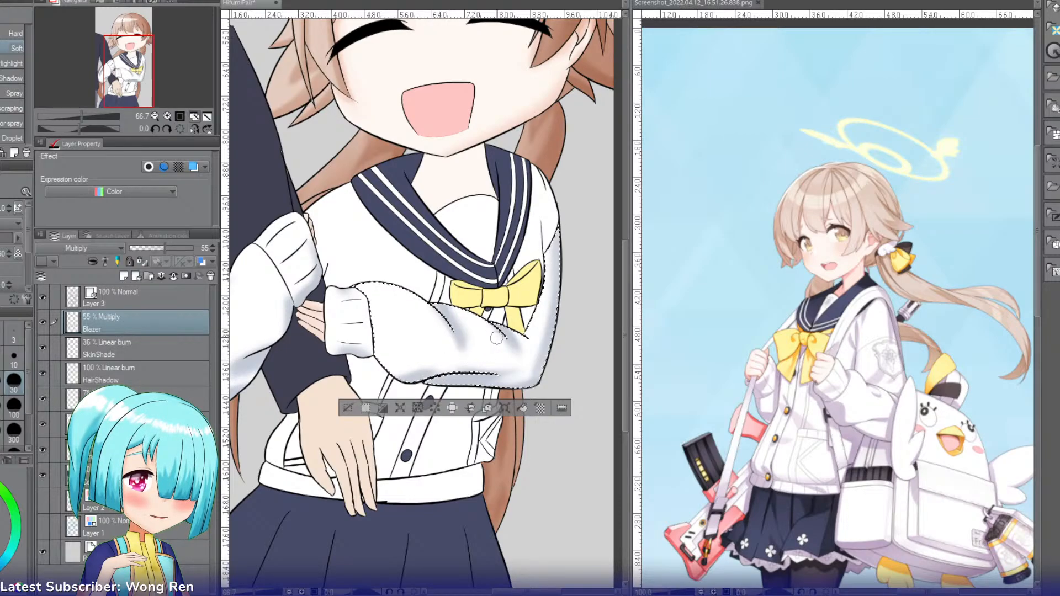
Step: Select the narrow blazer area between the sailor collar and the right-hand sleeve, shade it with the Soft airbrush and deselect
{"action": "key", "text": "w"}
{"action": "left_click", "coordinate": [546, 233]}
{"action": "key", "text": "b"}
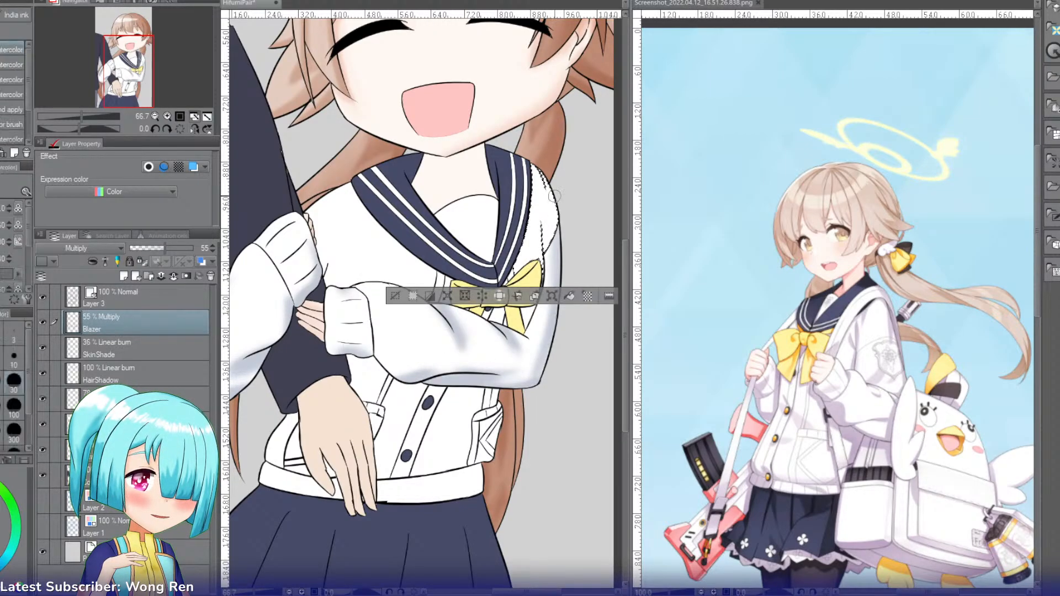
{"action": "key", "text": "b"}
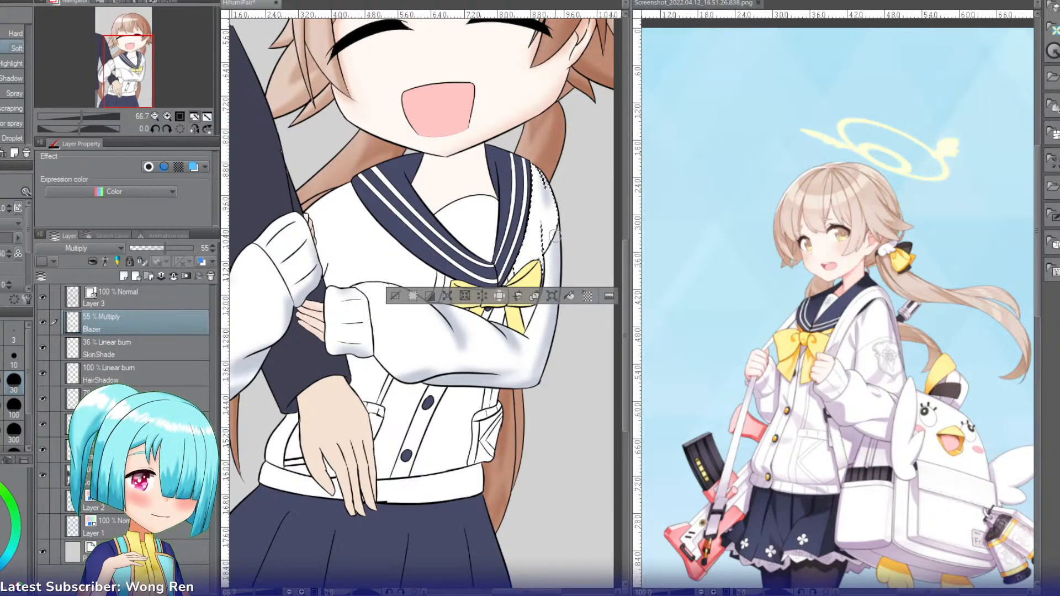
{"action": "left_click", "coordinate": [395, 295]}
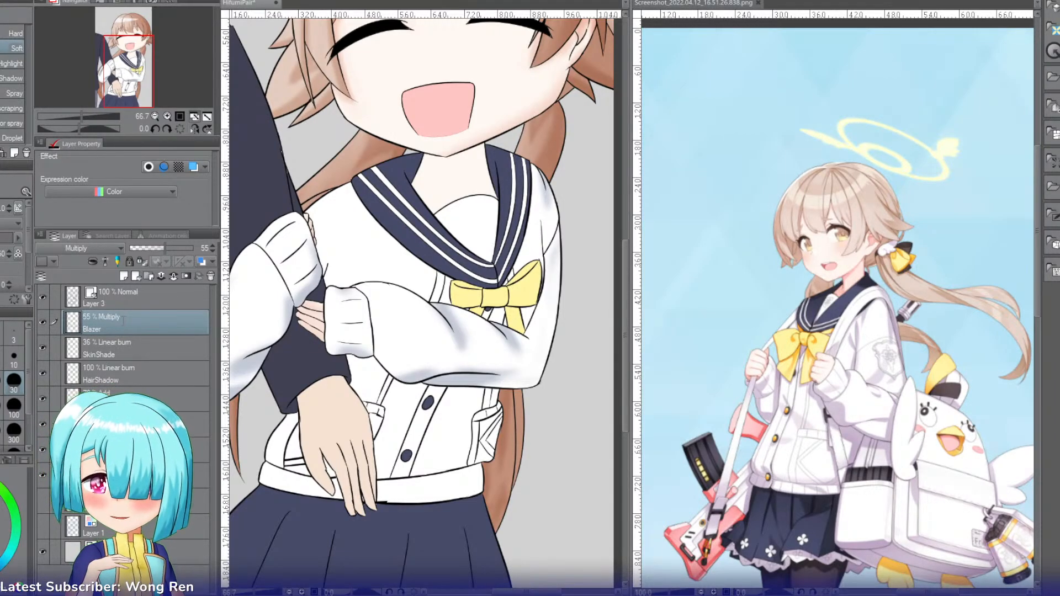
Step: Rename the Blazer layer BlazerCrease and lower its opacity to 28%
{"action": "type", "text": "Crease"}
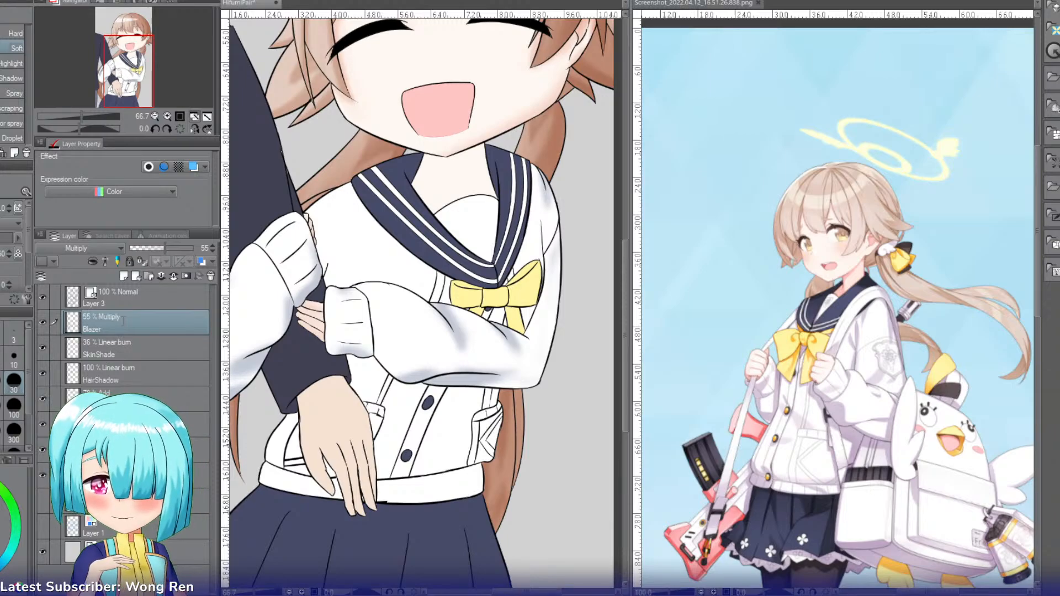
{"action": "key", "text": "Return"}
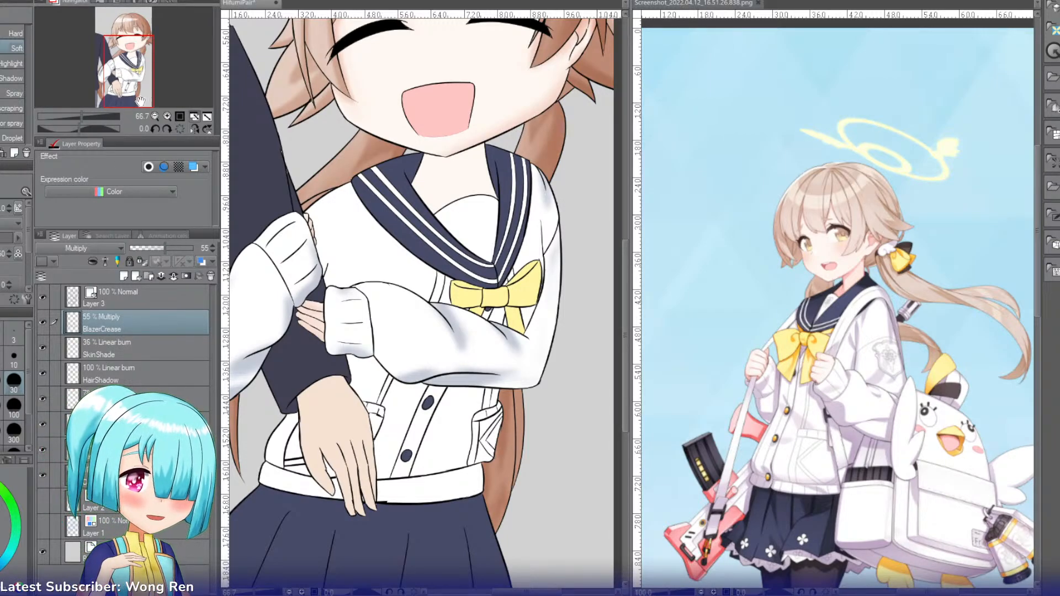
{"action": "left_click_drag", "start_coordinate": [141, 83], "coordinate": [135, 94]}
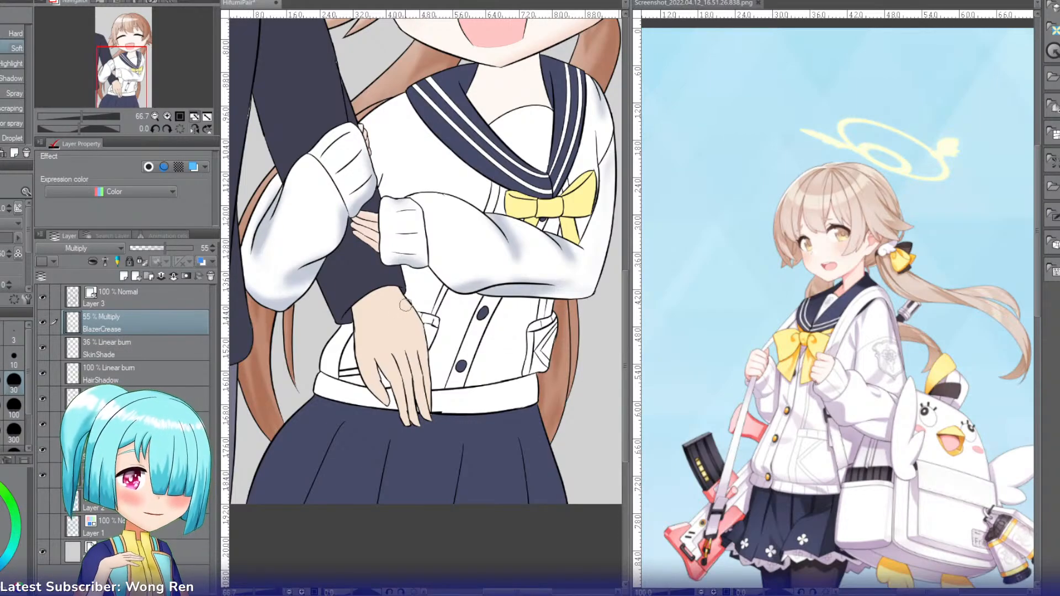
{"action": "left_click_drag", "start_coordinate": [153, 247], "coordinate": [143, 246]}
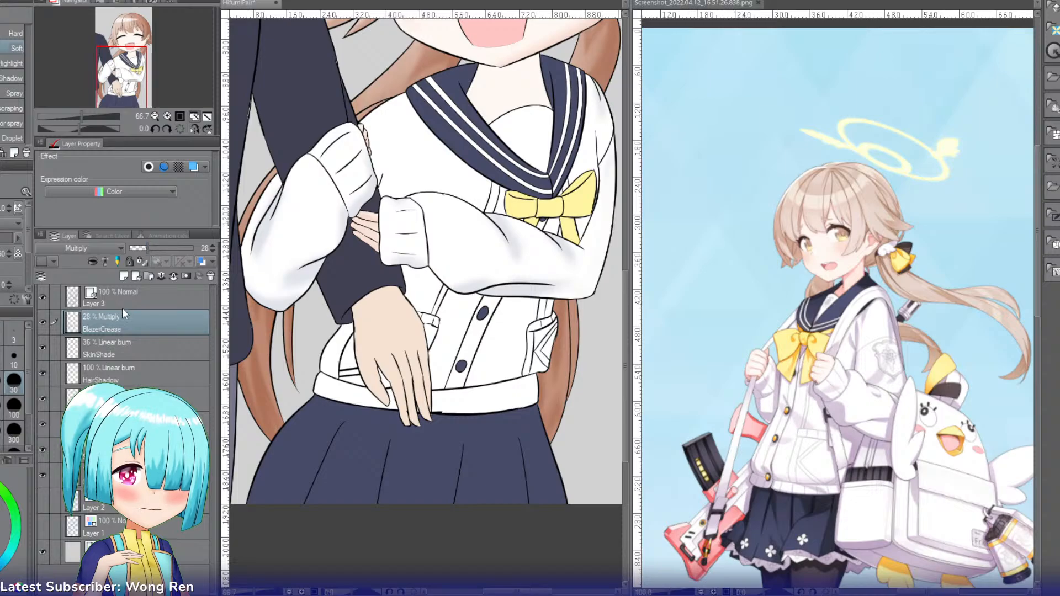
Step: Create a new layer above BlazerCrease and name it Shadow
{"action": "key", "text": "ctrl+shift+n"}
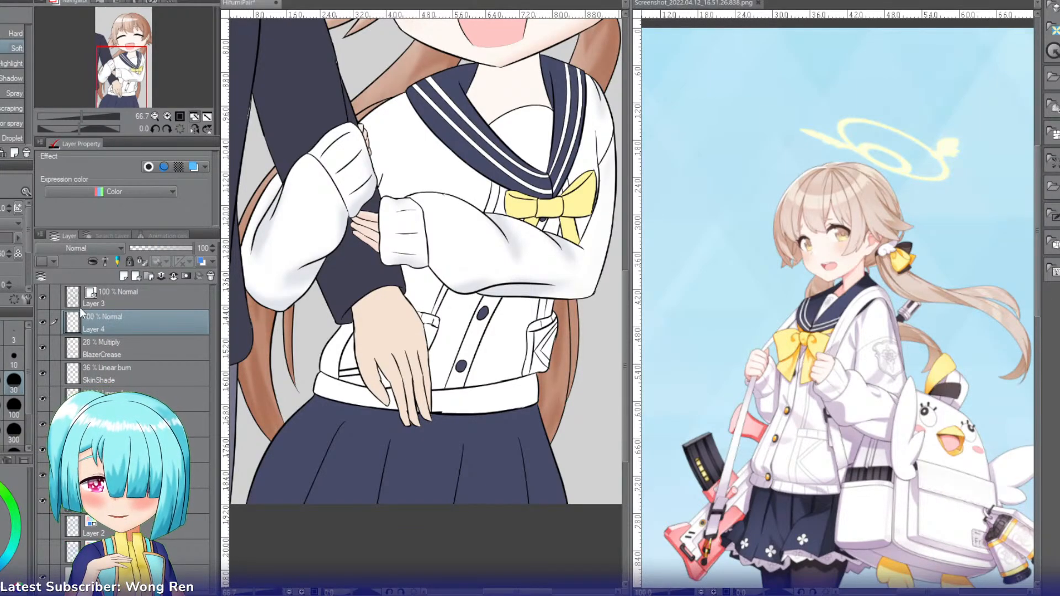
{"action": "double_click", "coordinate": [94, 319]}
{"action": "type", "text": "Shadow"}
{"action": "key", "text": "Return"}
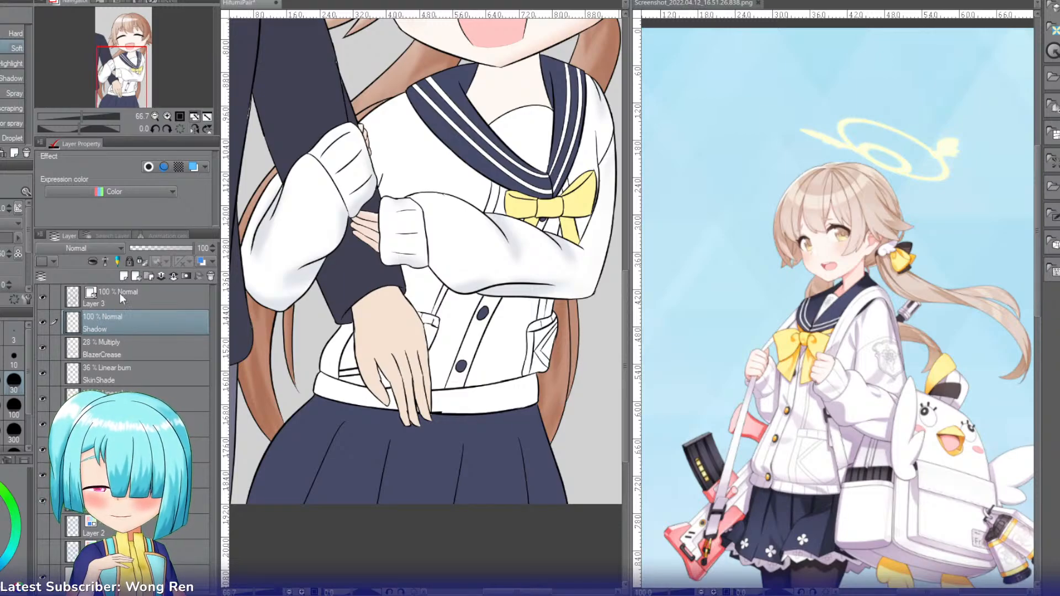
Step: Hide the BlazerCrease layer and select all the white blazer areas together: sleeves, cuffs, torso, pocket and waistband
{"action": "key", "text": "g"}
{"action": "left_click", "coordinate": [43, 348]}
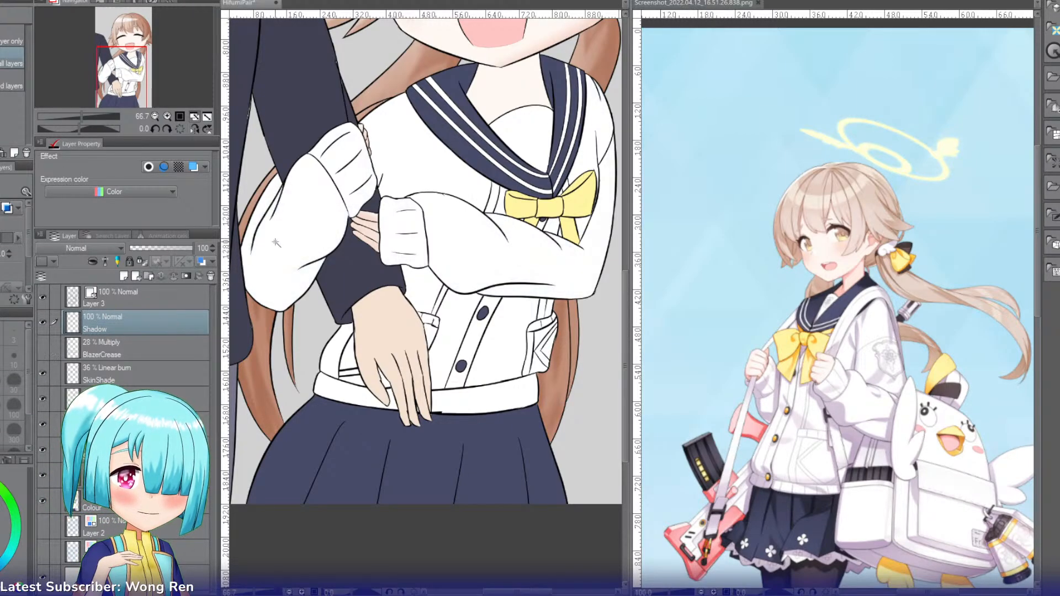
{"action": "left_click", "coordinate": [276, 243]}
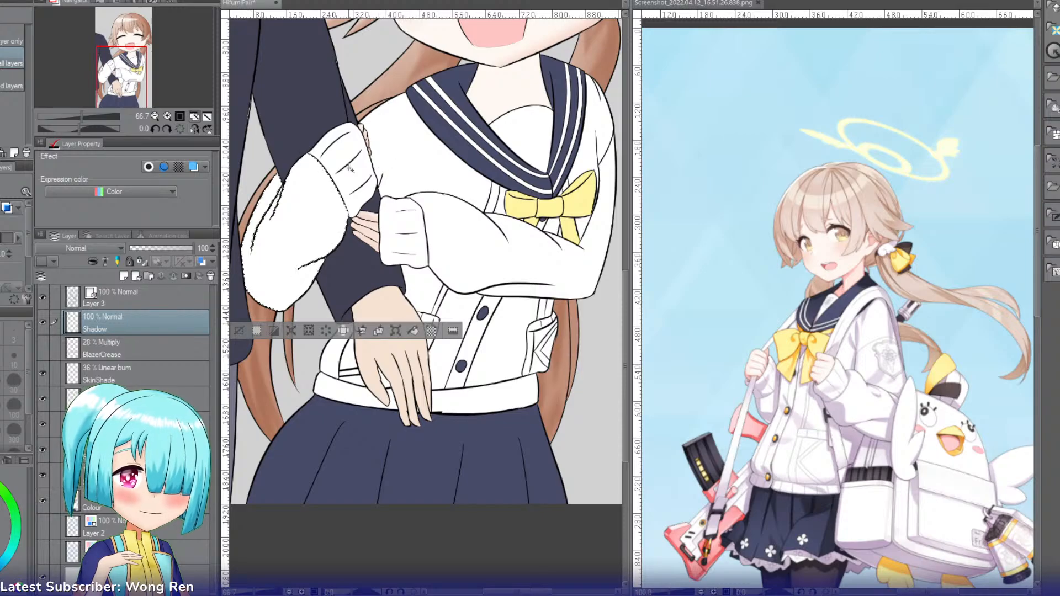
{"action": "left_click", "coordinate": [501, 263], "text": "shift"}
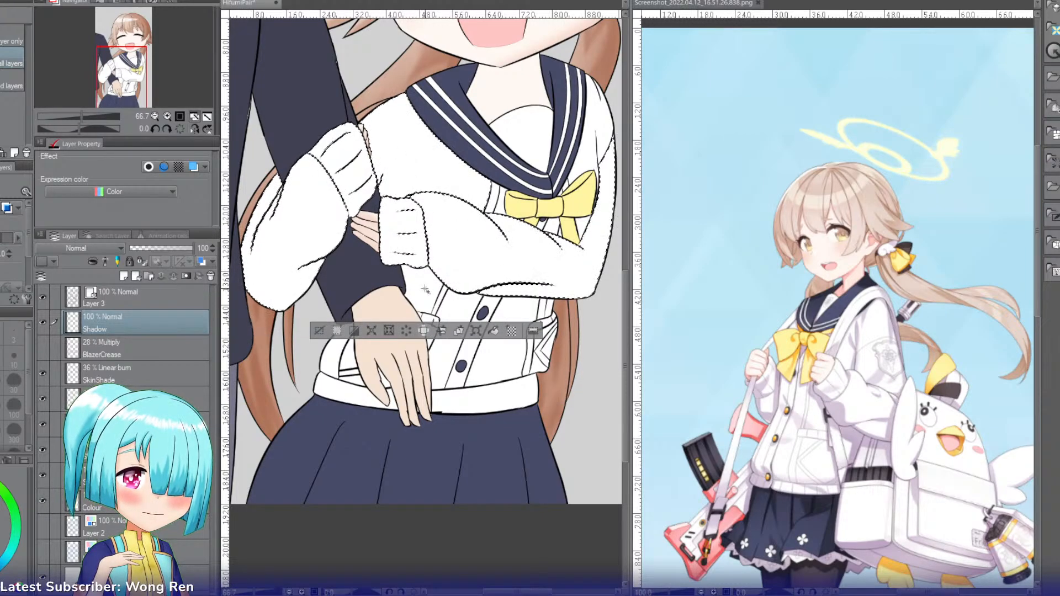
{"action": "left_click", "coordinate": [542, 308], "text": "shift"}
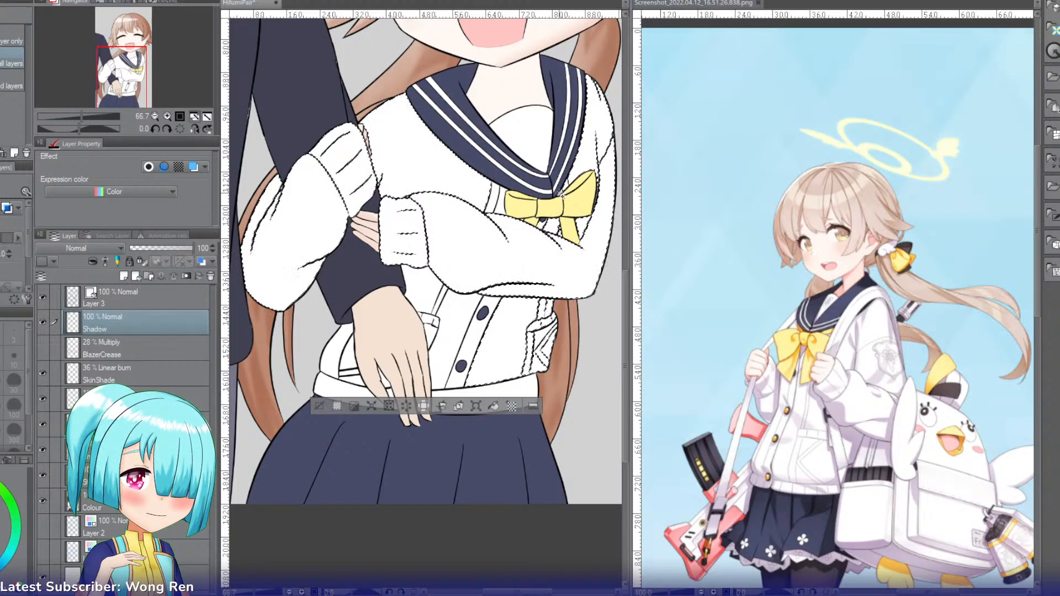
{"action": "left_click", "coordinate": [454, 309]}
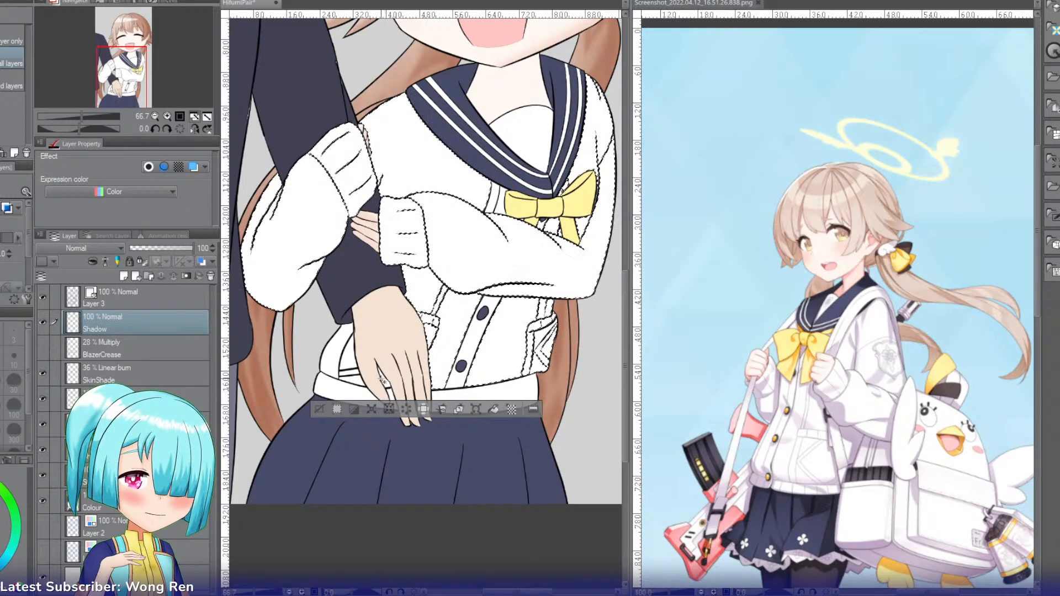
{"action": "left_click", "coordinate": [391, 398]}
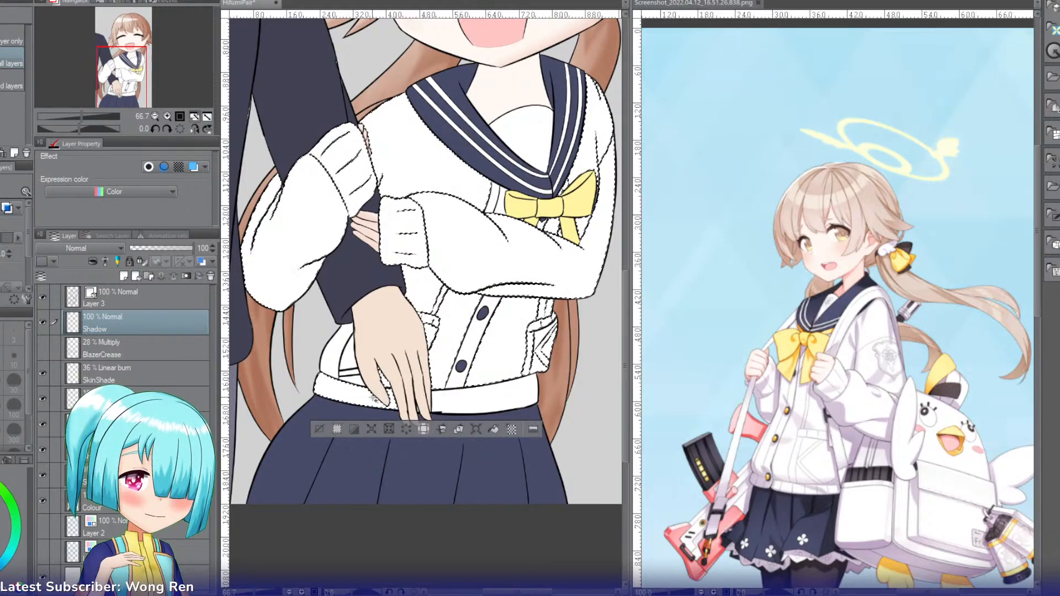
{"action": "left_click", "coordinate": [354, 374]}
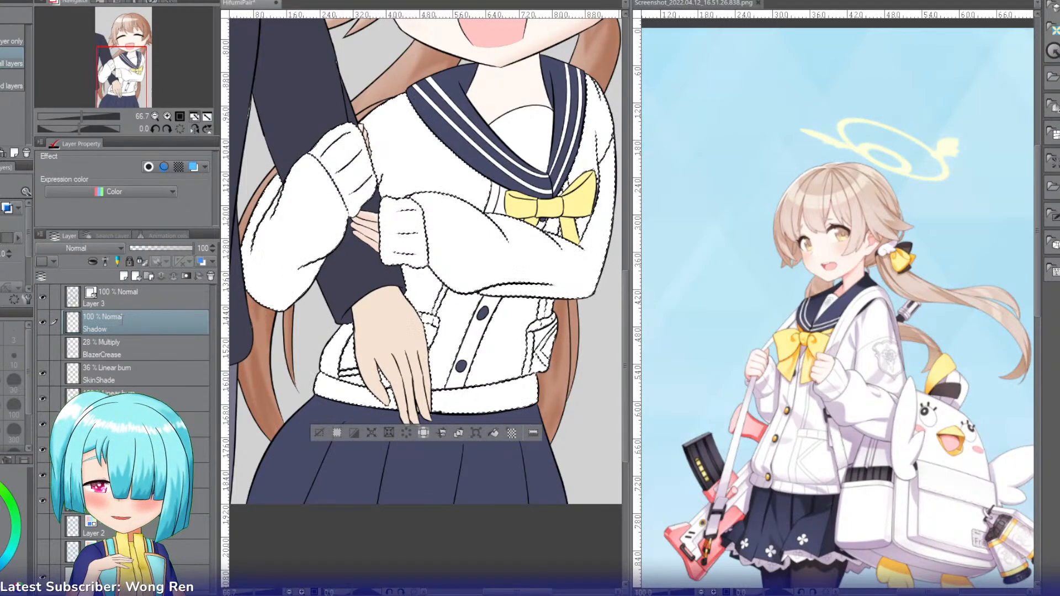
Step: Rename the Shadow layer BlazerShadow and set it to Multiply at 27% opacity
{"action": "type", "text": "Blazer"}
{"action": "key", "text": "Return"}
{"action": "key", "text": "b"}
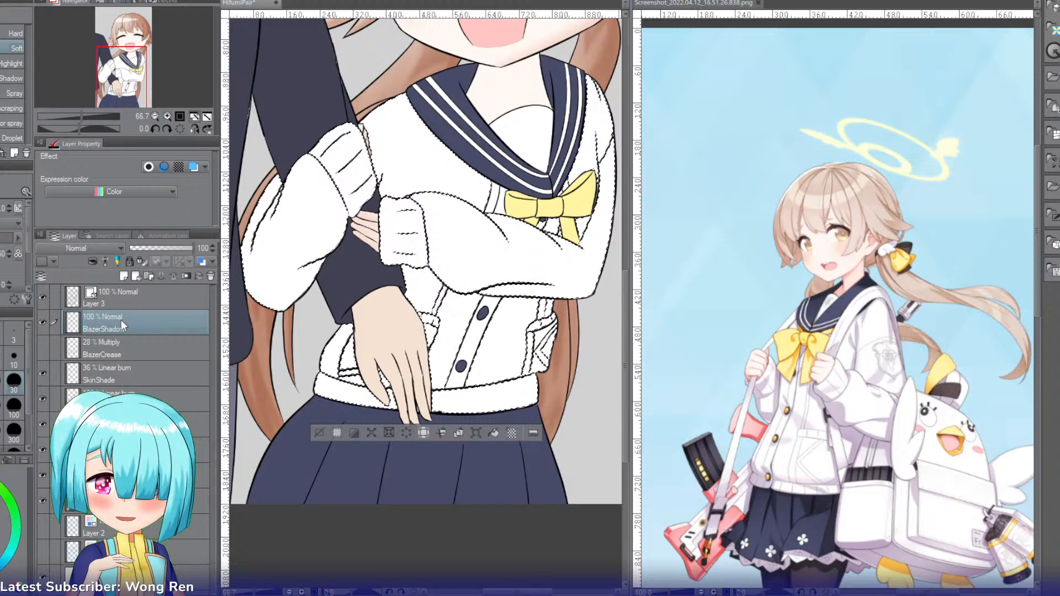
{"action": "left_click", "coordinate": [157, 118]}
{"action": "scroll", "coordinate": [86, 247], "scroll_direction": "down", "scroll_amount": 2}
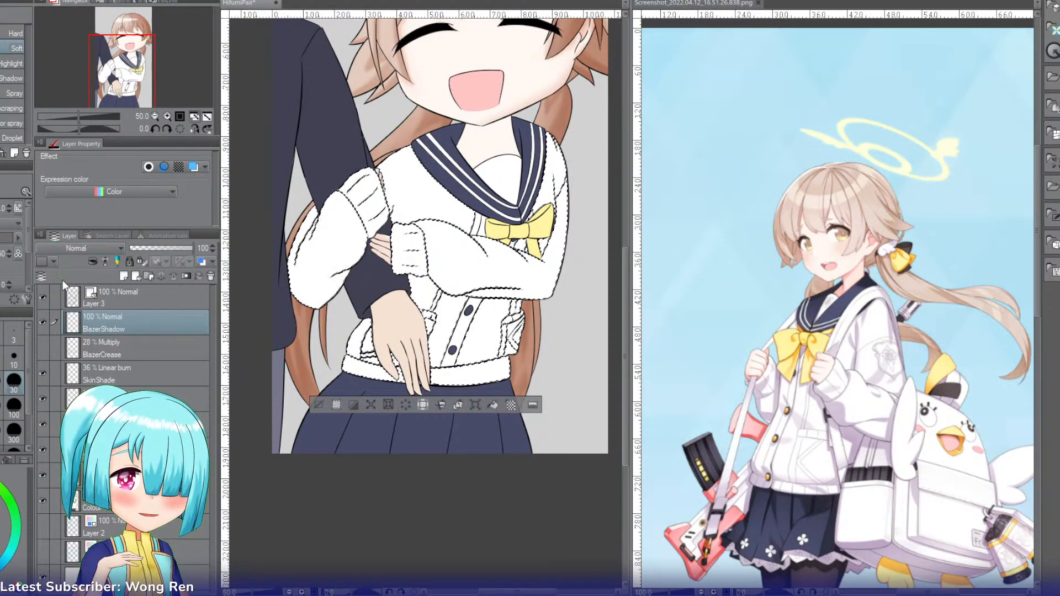
{"action": "left_click", "coordinate": [146, 247]}
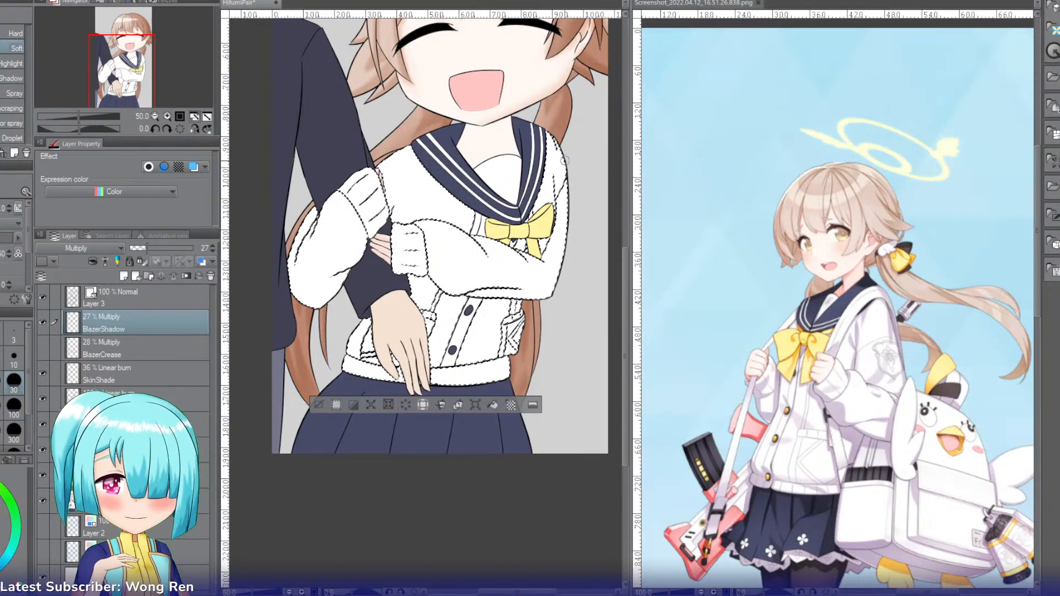
Step: Shade the selected blazer's torso, pocket area and crossed sleeve with the Soft airbrush, varying the brush size
{"action": "key", "text": "bracketright"}
{"action": "key", "text": "bracketright"}
{"action": "key", "text": "bracketright"}
{"action": "key", "text": "bracketright"}
{"action": "key", "text": "bracketright"}
{"action": "key", "text": "bracketright"}
{"action": "key", "text": "bracketright"}
{"action": "key", "text": "bracketright"}
{"action": "key", "text": "bracketright"}
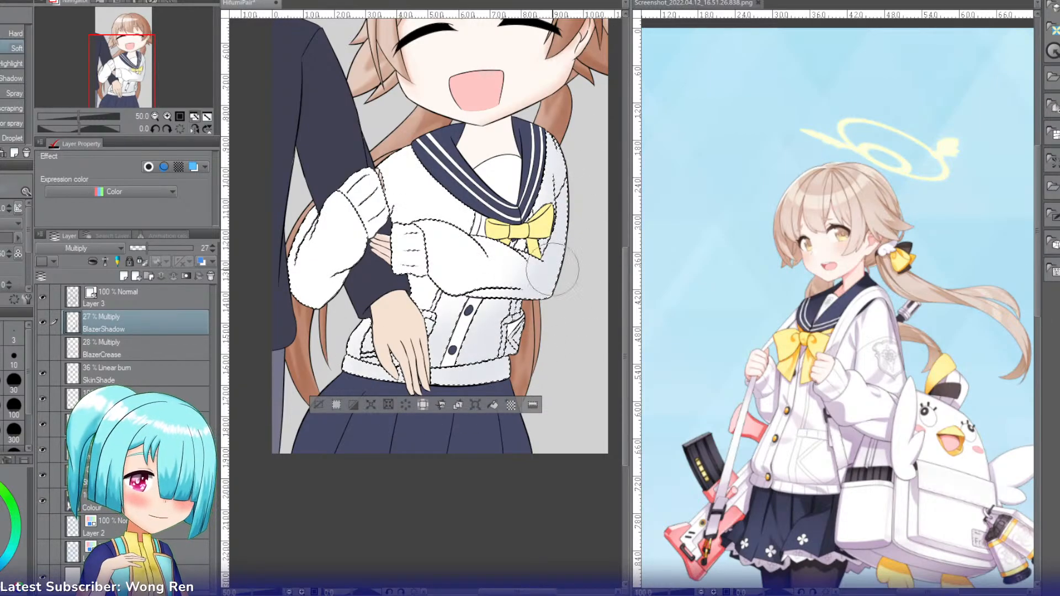
{"action": "key", "text": "bracketleft"}
{"action": "key", "text": "bracketleft"}
{"action": "key", "text": "bracketleft"}
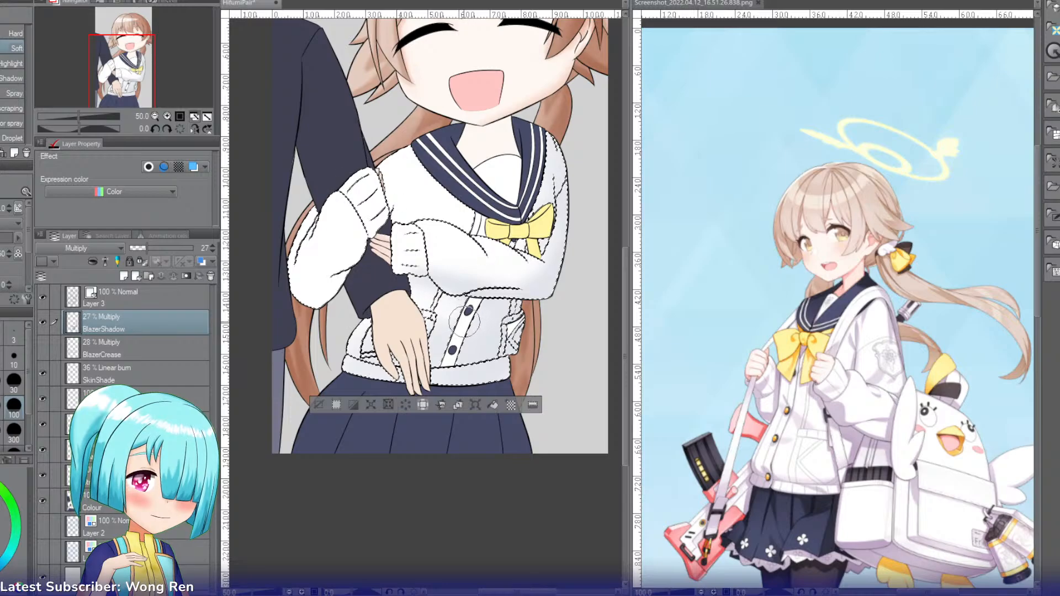
{"action": "left_click_drag", "start_coordinate": [465, 322], "coordinate": [451, 307]}
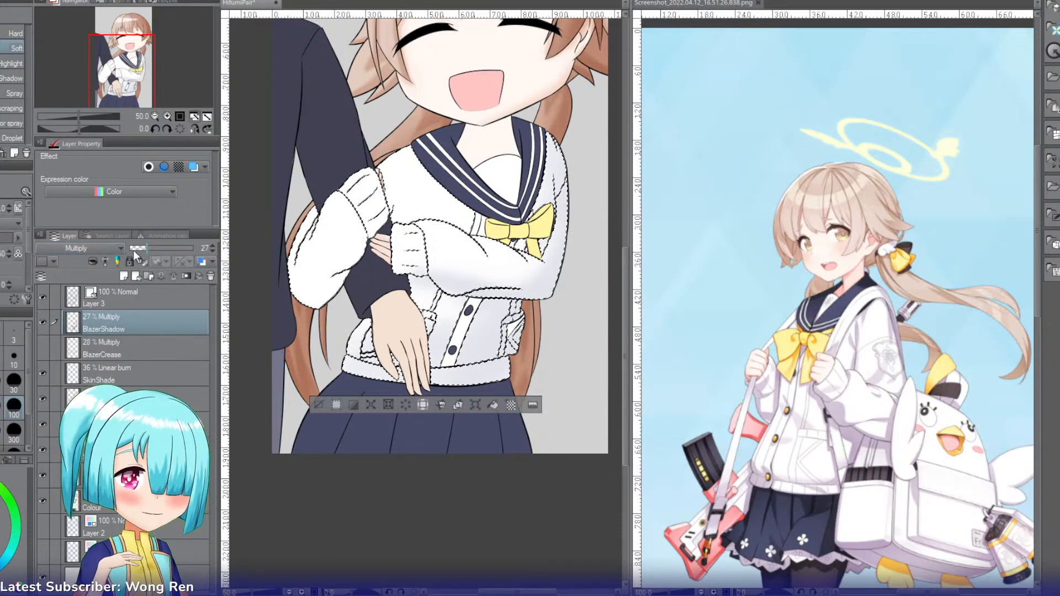
Step: Raise the BlazerShadow layer's opacity to 49%
{"action": "left_click", "coordinate": [161, 249]}
{"action": "left_click_drag", "start_coordinate": [161, 250], "coordinate": [157, 249]}
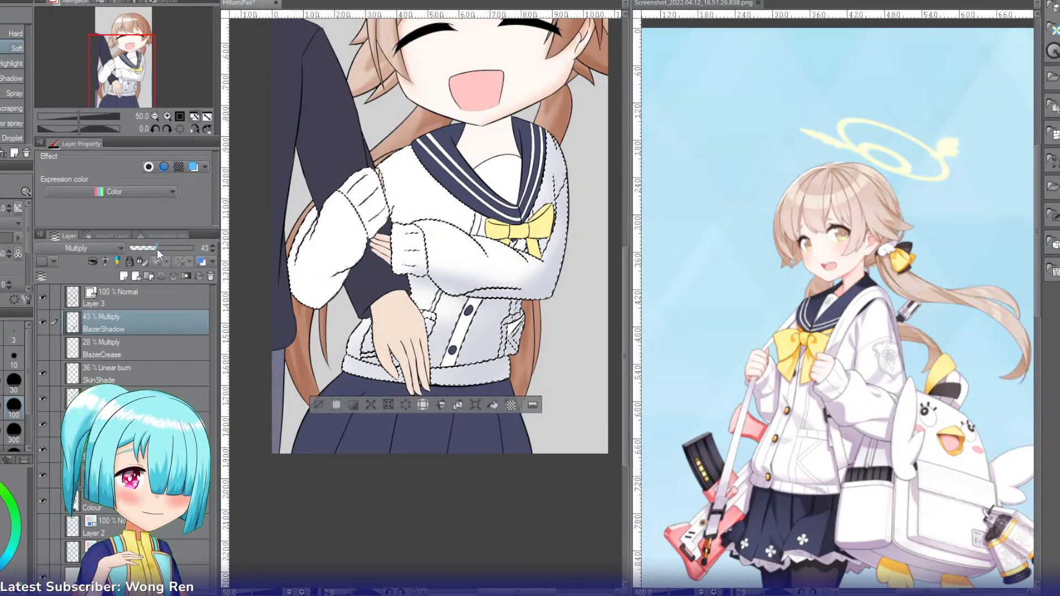
{"action": "left_click", "coordinate": [161, 250]}
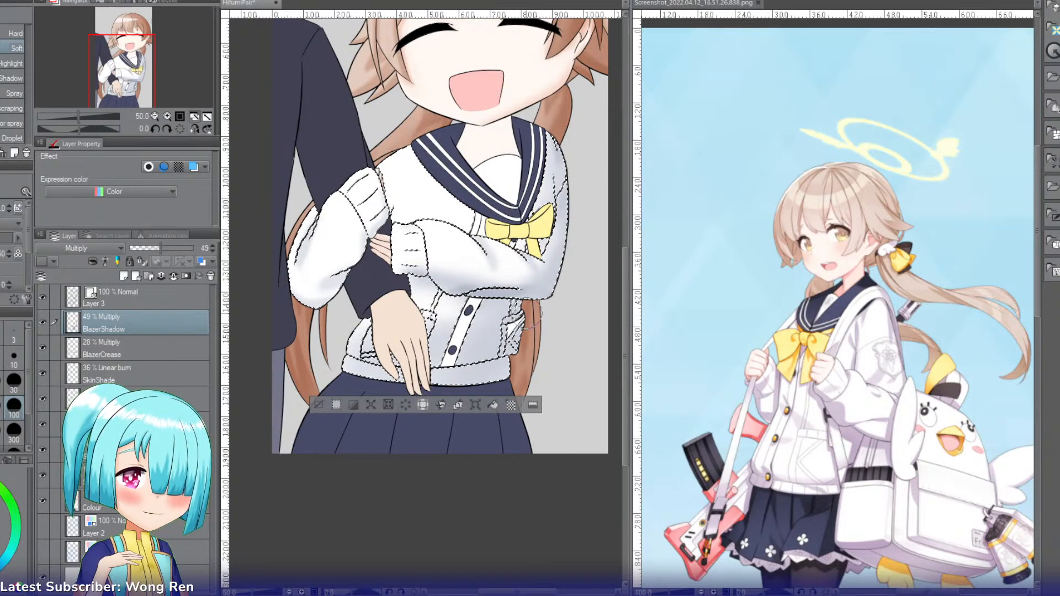
Step: Deepen the soft shadows on the blazer's buttoned front and along the edges of the sleeve beside the dark-clothed arm
{"action": "mouse_move", "coordinate": [461, 320]}
{"action": "left_mouse_down"}
{"action": "mouse_move", "coordinate": [419, 332]}
{"action": "mouse_move", "coordinate": [483, 316]}
{"action": "mouse_move", "coordinate": [322, 350]}
{"action": "mouse_move", "coordinate": [497, 315]}
{"action": "mouse_move", "coordinate": [345, 350]}
{"action": "mouse_move", "coordinate": [486, 327]}
{"action": "mouse_move", "coordinate": [315, 353]}
{"action": "mouse_move", "coordinate": [470, 332]}
{"action": "mouse_move", "coordinate": [339, 365]}
{"action": "mouse_move", "coordinate": [359, 362]}
{"action": "mouse_move", "coordinate": [357, 332]}
{"action": "mouse_move", "coordinate": [362, 408]}
{"action": "mouse_move", "coordinate": [365, 343]}
{"action": "mouse_move", "coordinate": [385, 407]}
{"action": "mouse_move", "coordinate": [376, 347]}
{"action": "mouse_move", "coordinate": [388, 386]}
{"action": "mouse_move", "coordinate": [402, 336]}
{"action": "mouse_move", "coordinate": [400, 360]}
{"action": "mouse_move", "coordinate": [413, 372]}
{"action": "mouse_move", "coordinate": [412, 351]}
{"action": "mouse_move", "coordinate": [385, 345]}
{"action": "mouse_move", "coordinate": [380, 379]}
{"action": "mouse_move", "coordinate": [481, 317]}
{"action": "mouse_move", "coordinate": [443, 388]}
{"action": "mouse_move", "coordinate": [491, 331]}
{"action": "mouse_move", "coordinate": [483, 372]}
{"action": "mouse_move", "coordinate": [509, 361]}
{"action": "mouse_move", "coordinate": [462, 394]}
{"action": "mouse_move", "coordinate": [441, 335]}
{"action": "mouse_move", "coordinate": [445, 375]}
{"action": "mouse_move", "coordinate": [469, 340]}
{"action": "mouse_move", "coordinate": [477, 362]}
{"action": "mouse_move", "coordinate": [446, 390]}
{"action": "mouse_move", "coordinate": [492, 342]}
{"action": "mouse_move", "coordinate": [488, 324]}
{"action": "mouse_move", "coordinate": [499, 319]}
{"action": "mouse_move", "coordinate": [453, 360]}
{"action": "mouse_move", "coordinate": [501, 326]}
{"action": "mouse_move", "coordinate": [520, 335]}
{"action": "mouse_move", "coordinate": [493, 334]}
{"action": "mouse_move", "coordinate": [501, 339]}
{"action": "mouse_move", "coordinate": [504, 317]}
{"action": "mouse_move", "coordinate": [478, 351]}
{"action": "left_mouse_up"}
{"action": "mouse_move", "coordinate": [349, 280]}
{"action": "left_mouse_down"}
{"action": "mouse_move", "coordinate": [325, 298]}
{"action": "mouse_move", "coordinate": [287, 297]}
{"action": "mouse_move", "coordinate": [325, 308]}
{"action": "left_mouse_up"}
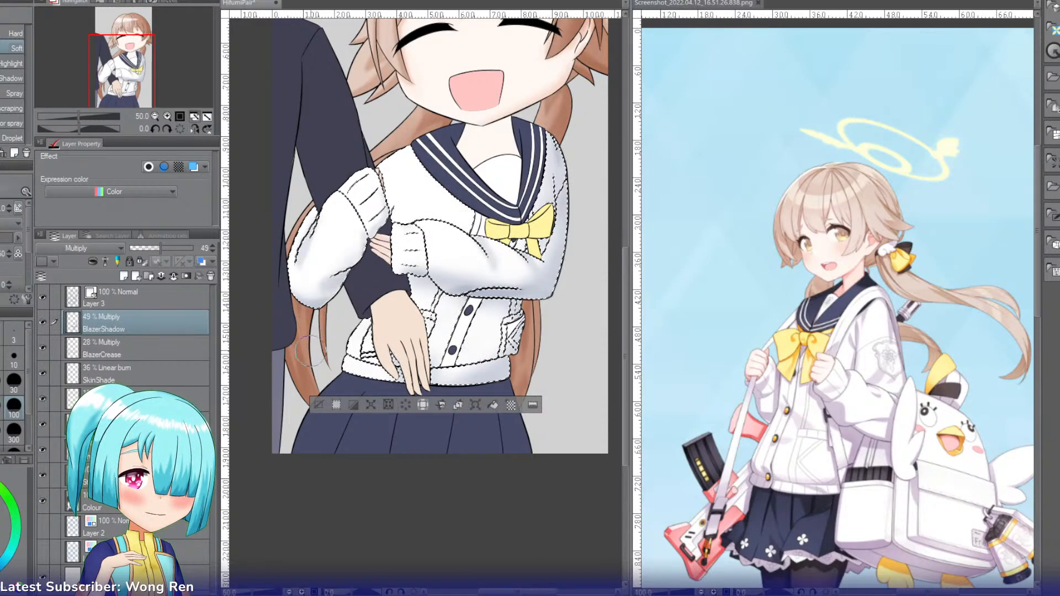
{"action": "left_click_drag", "start_coordinate": [382, 234], "coordinate": [324, 315]}
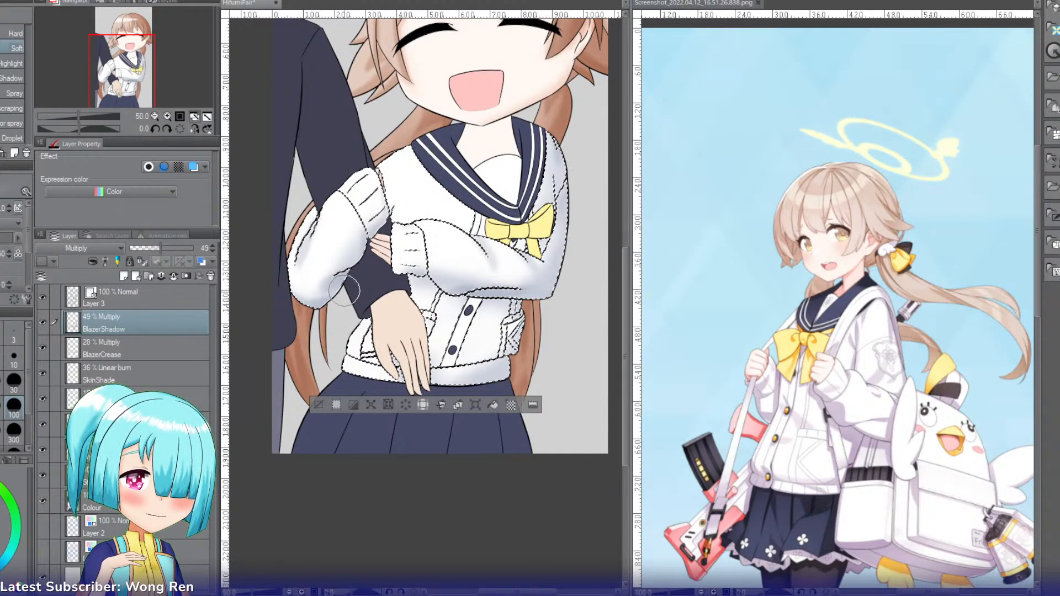
{"action": "mouse_move", "coordinate": [286, 269]}
{"action": "left_mouse_down"}
{"action": "mouse_move", "coordinate": [316, 196]}
{"action": "mouse_move", "coordinate": [291, 215]}
{"action": "mouse_move", "coordinate": [327, 195]}
{"action": "left_mouse_up"}
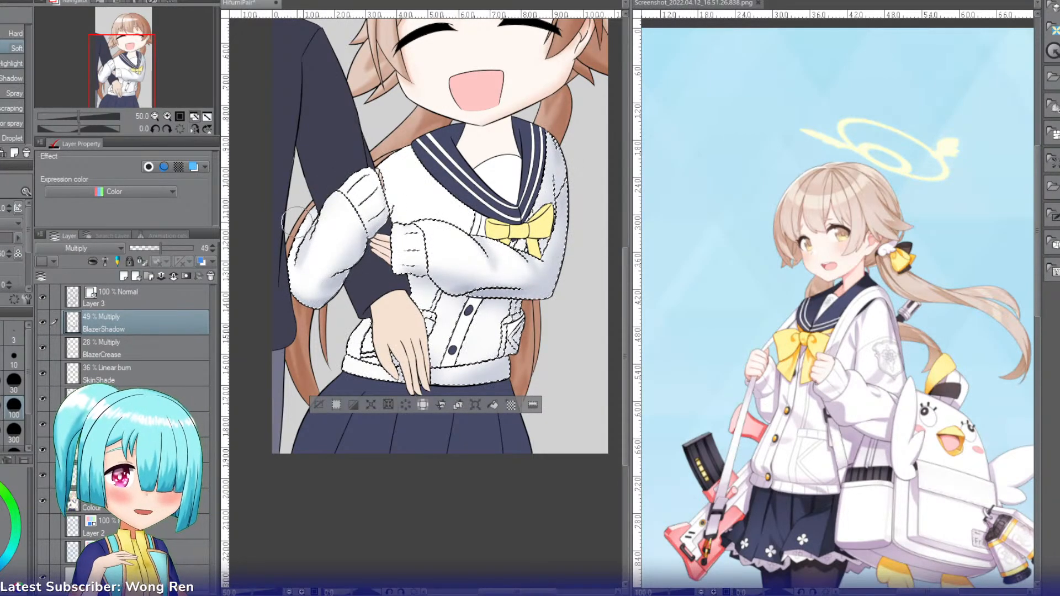
Step: Set the BlazerCrease layer's opacity to 29% and clear the blazer selection
{"action": "left_click", "coordinate": [105, 348]}
{"action": "left_click_drag", "start_coordinate": [147, 251], "coordinate": [154, 246]}
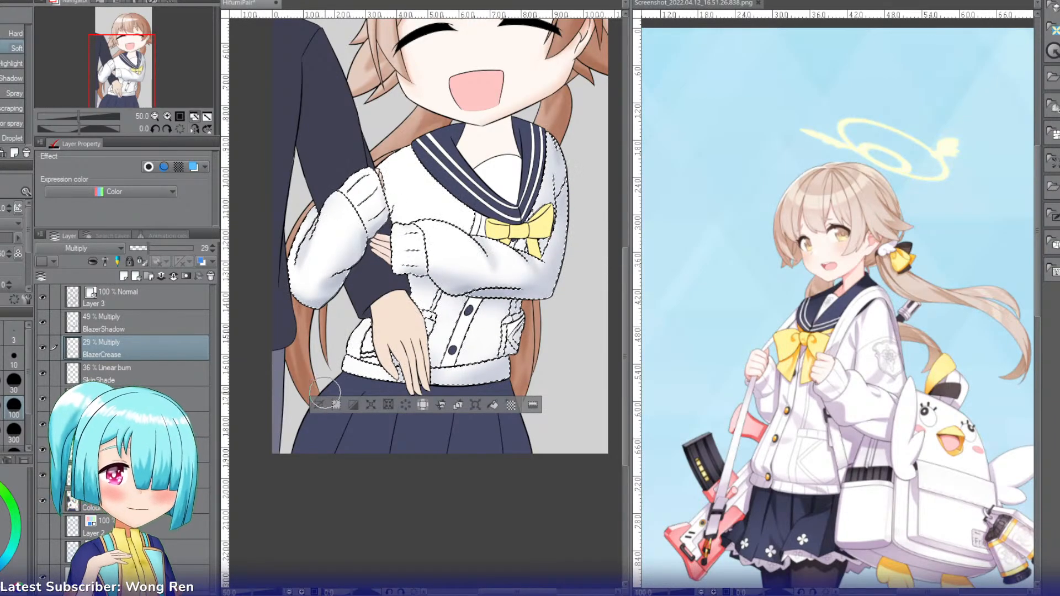
{"action": "key", "text": "ctrl+d"}
Step: Create a new layer above BlazerShadow and name it Blush
{"action": "left_click", "coordinate": [177, 315]}
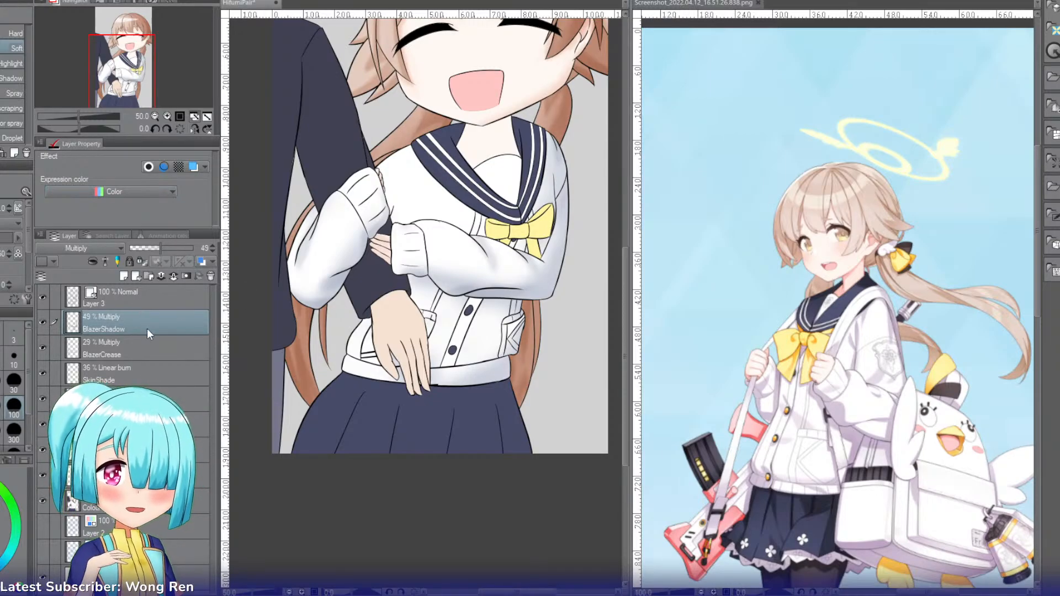
{"action": "key", "text": "ctrl+shift+n"}
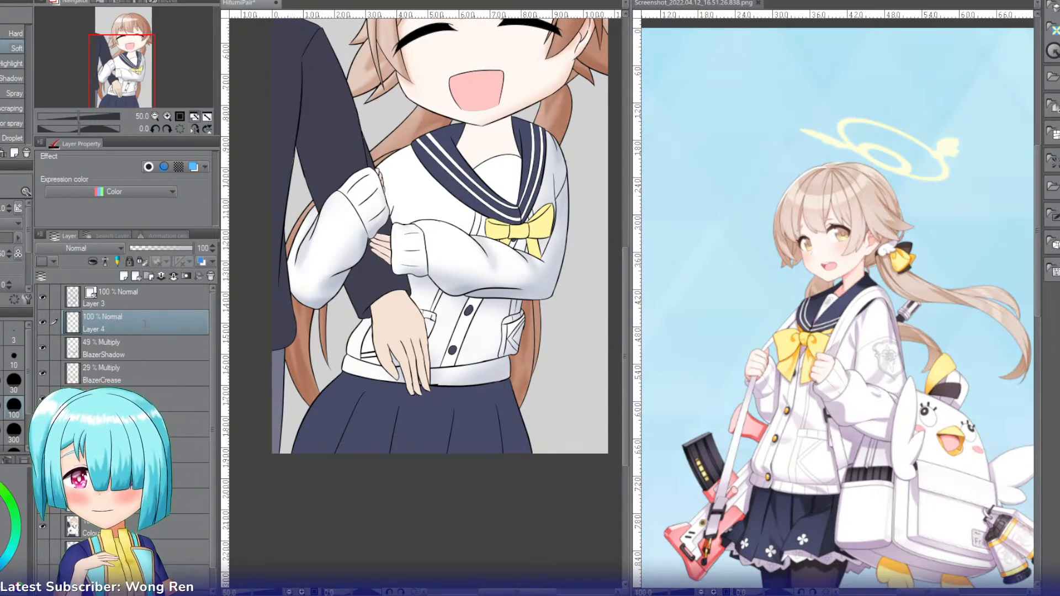
{"action": "type", "text": "Blush"}
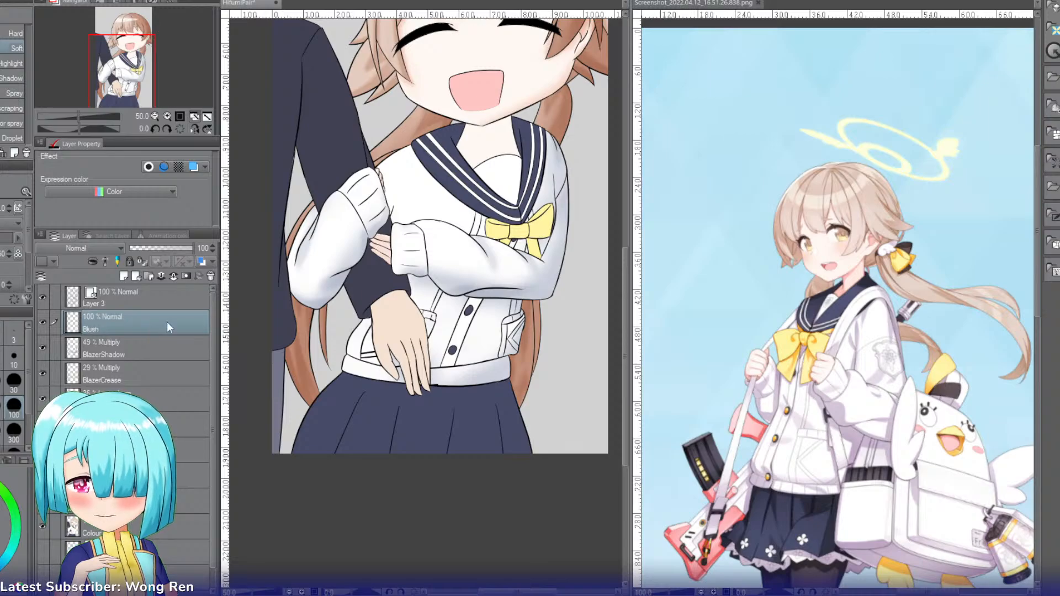
{"action": "key", "text": "Return"}
Step: Select the face skin and set the Blush layer's blending mode to Multiply
{"action": "key", "text": "i"}
{"action": "key", "text": "w"}
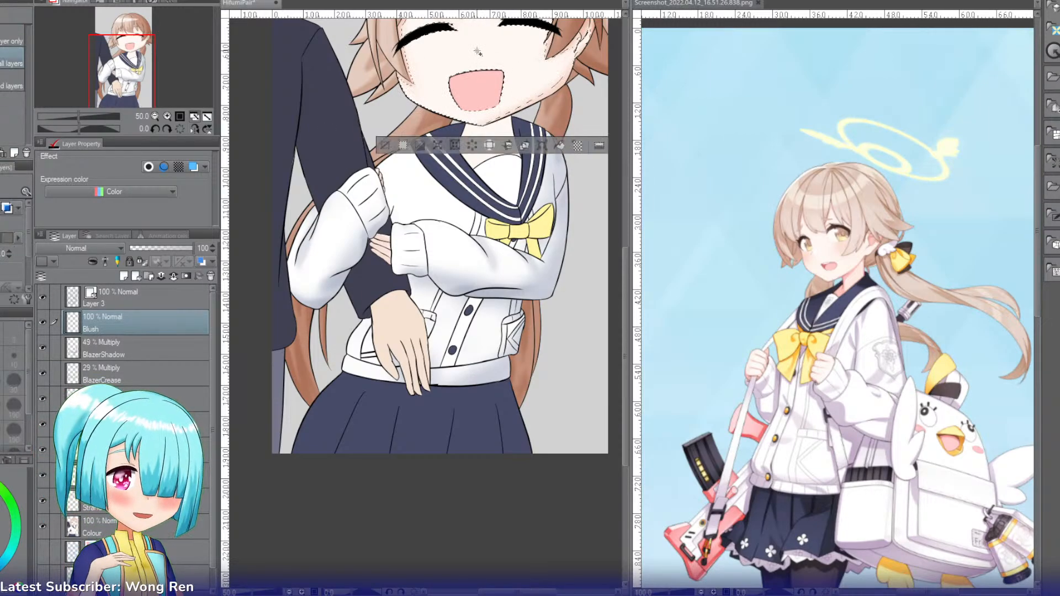
{"action": "left_click", "coordinate": [478, 57]}
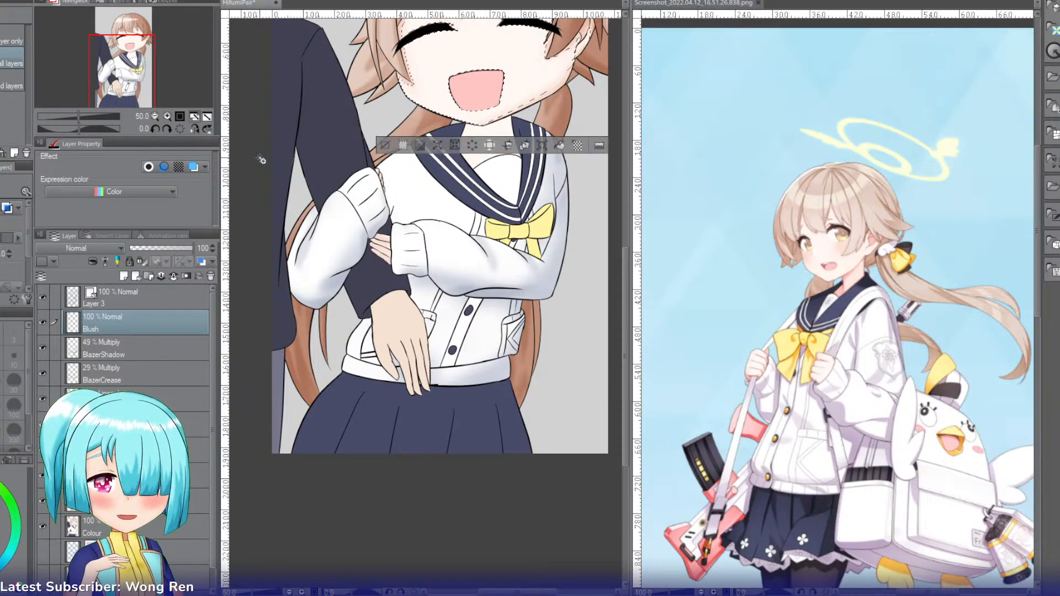
{"action": "left_click", "coordinate": [81, 246]}
{"action": "left_click", "coordinate": [58, 282]}
Step: Airbrush soft pink blush onto both cheeks and lower the Blush layer's opacity to 72%
{"action": "left_click_drag", "start_coordinate": [121, 48], "coordinate": [122, 41]}
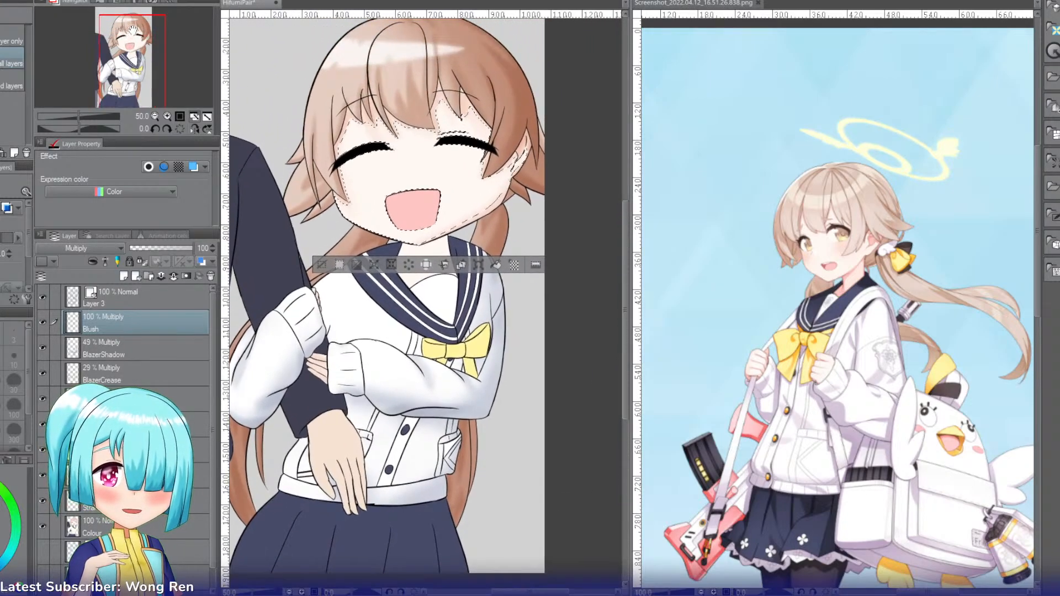
{"action": "left_click", "coordinate": [167, 116]}
{"action": "key", "text": "b"}
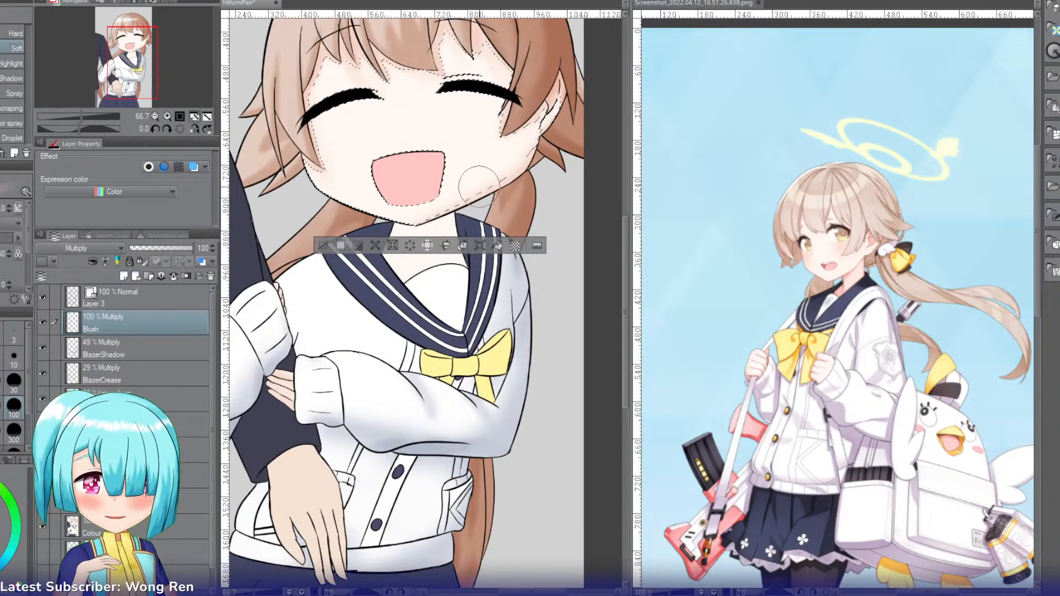
{"action": "left_click", "coordinate": [469, 140]}
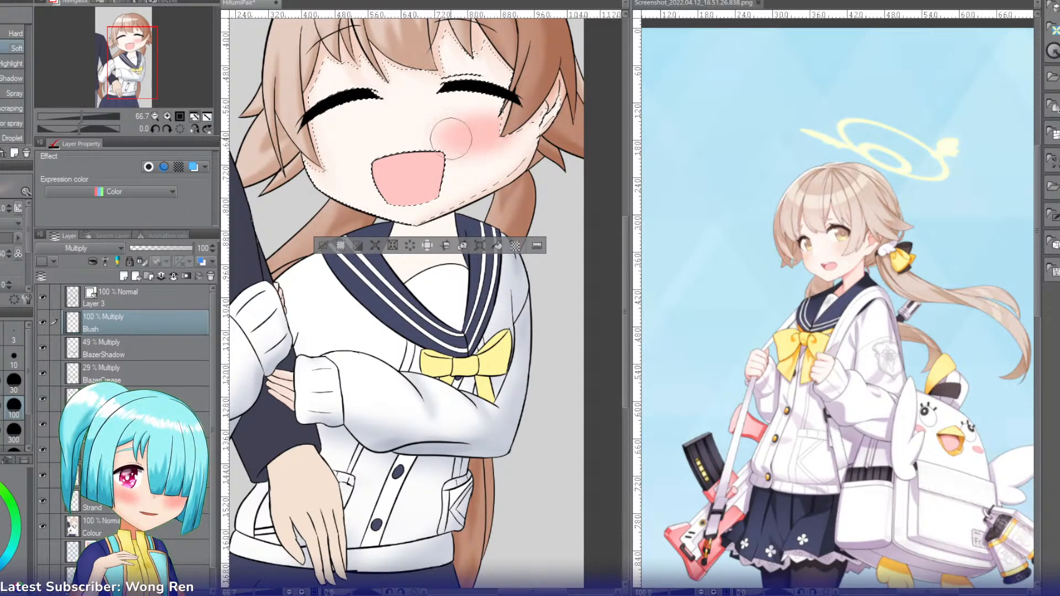
{"action": "left_click_drag", "start_coordinate": [363, 142], "coordinate": [319, 158]}
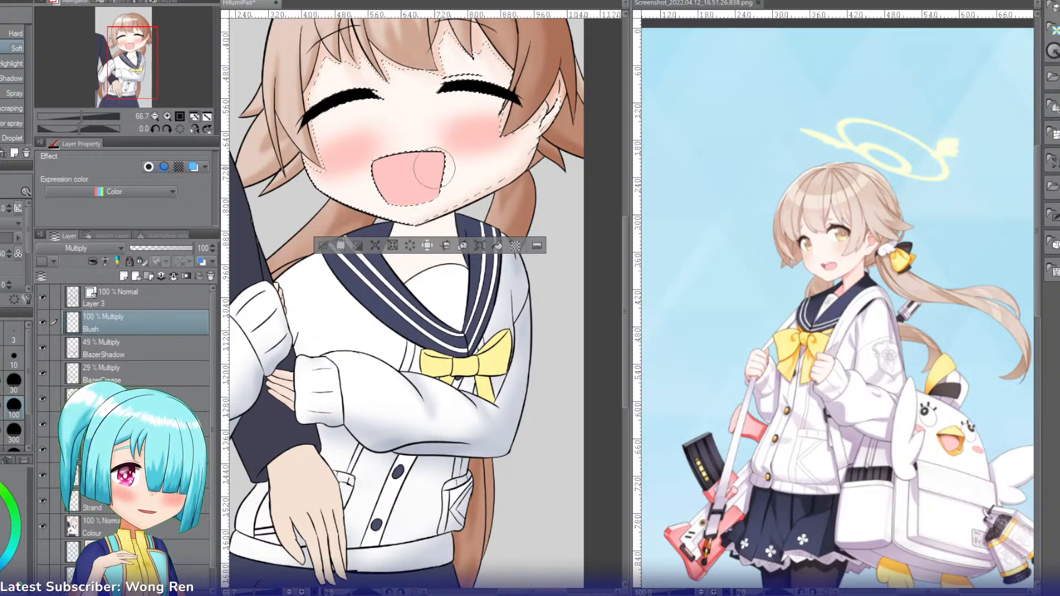
{"action": "left_click_drag", "start_coordinate": [188, 247], "coordinate": [176, 250]}
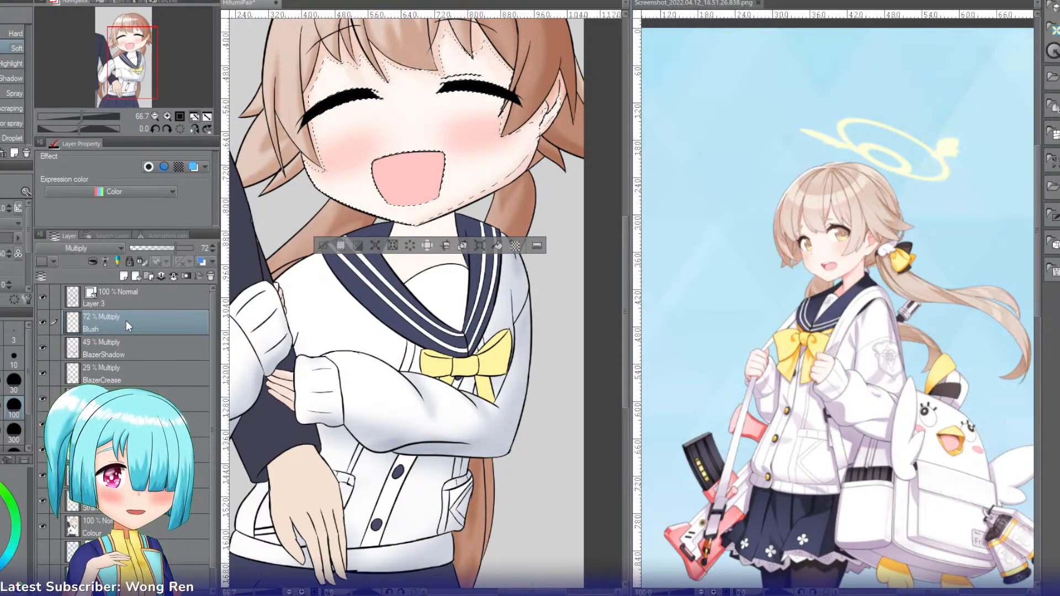
Step: Create a new layer above Blush and name it MouthShade
{"action": "key", "text": "ctrl+shift+n"}
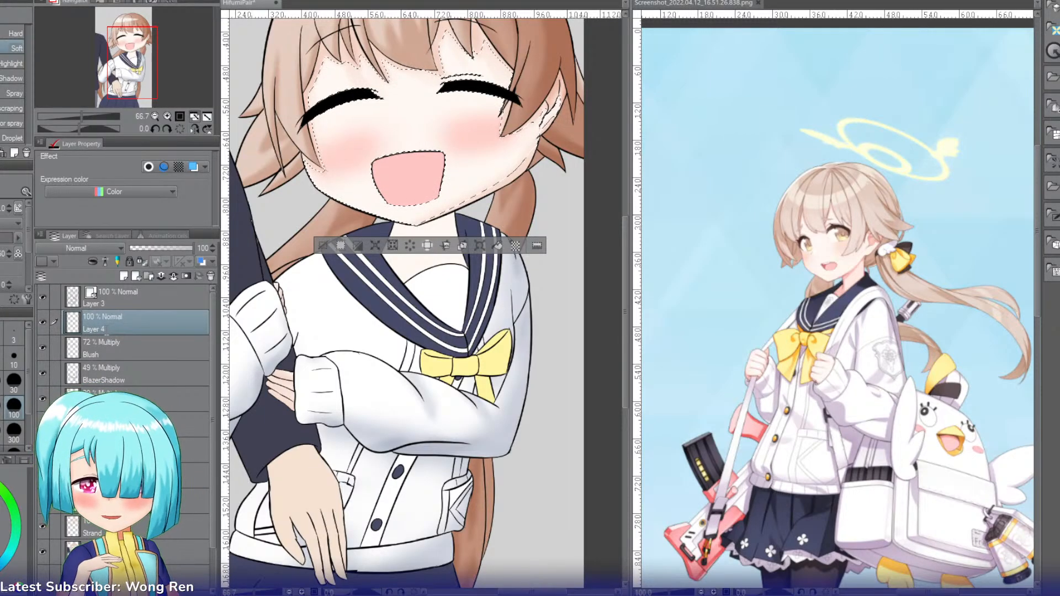
{"action": "type", "text": "MouthShade"}
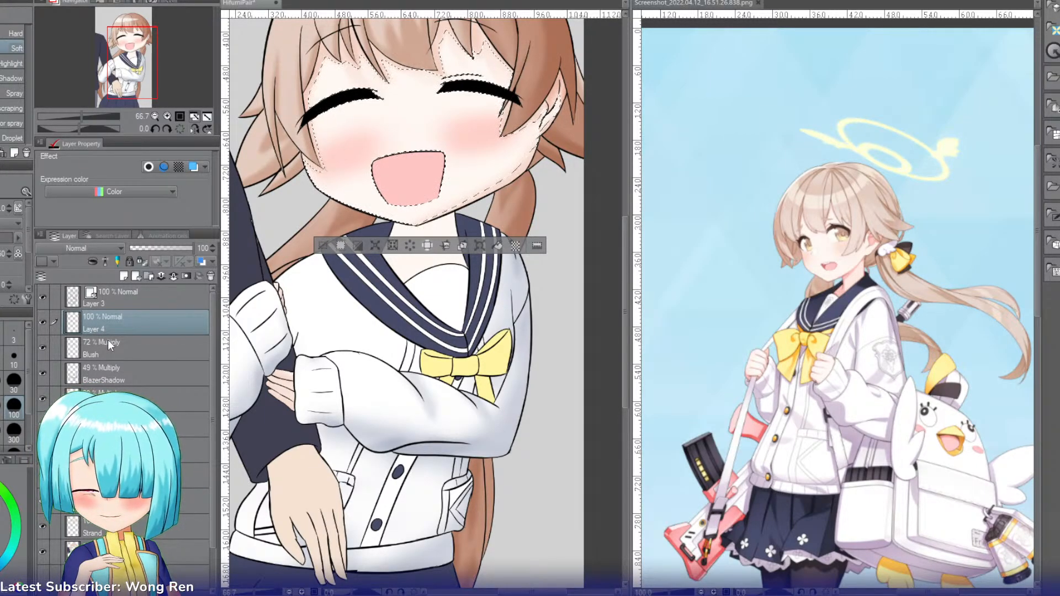
{"action": "key", "text": "Return"}
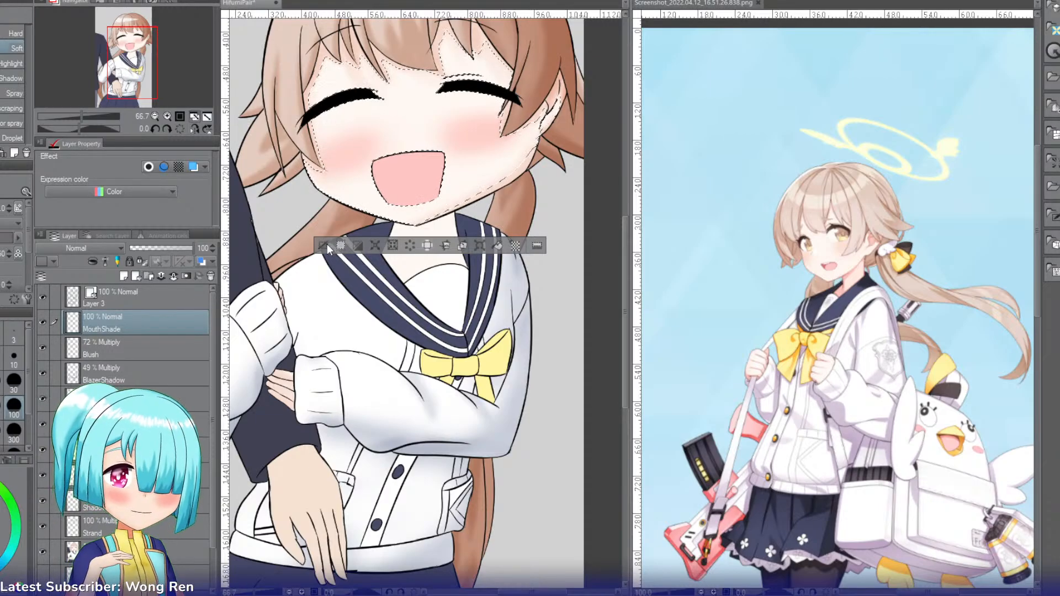
Step: Select only the mouth interior, shade it with the Soft airbrush on MouthShade in Multiply mode, and deselect
{"action": "key", "text": "g"}
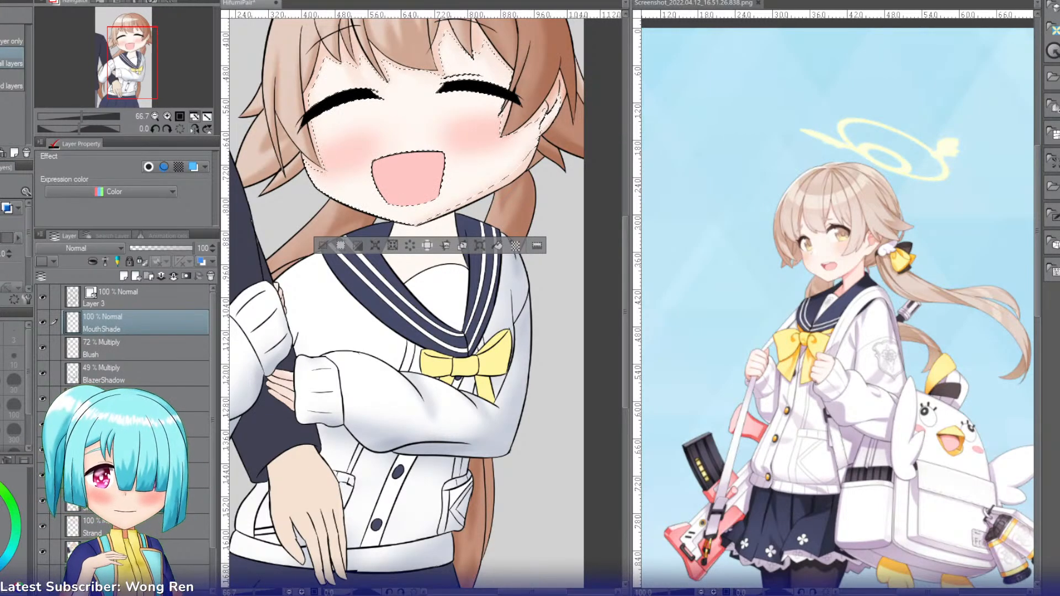
{"action": "left_click", "coordinate": [401, 163]}
{"action": "key", "text": "b"}
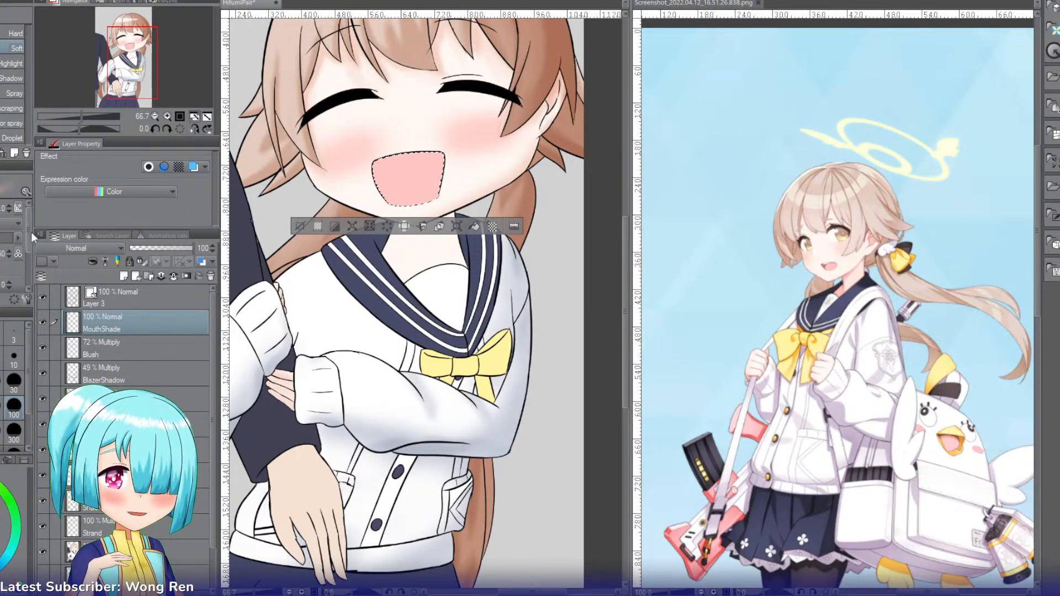
{"action": "left_click", "coordinate": [83, 248]}
{"action": "left_click", "coordinate": [58, 282]}
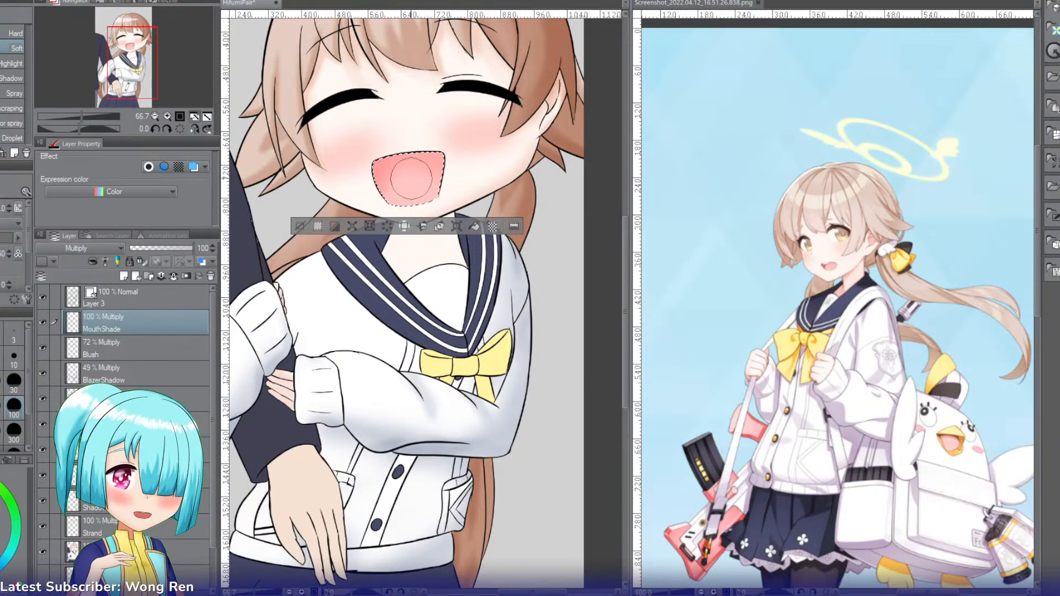
{"action": "left_click", "coordinate": [300, 227]}
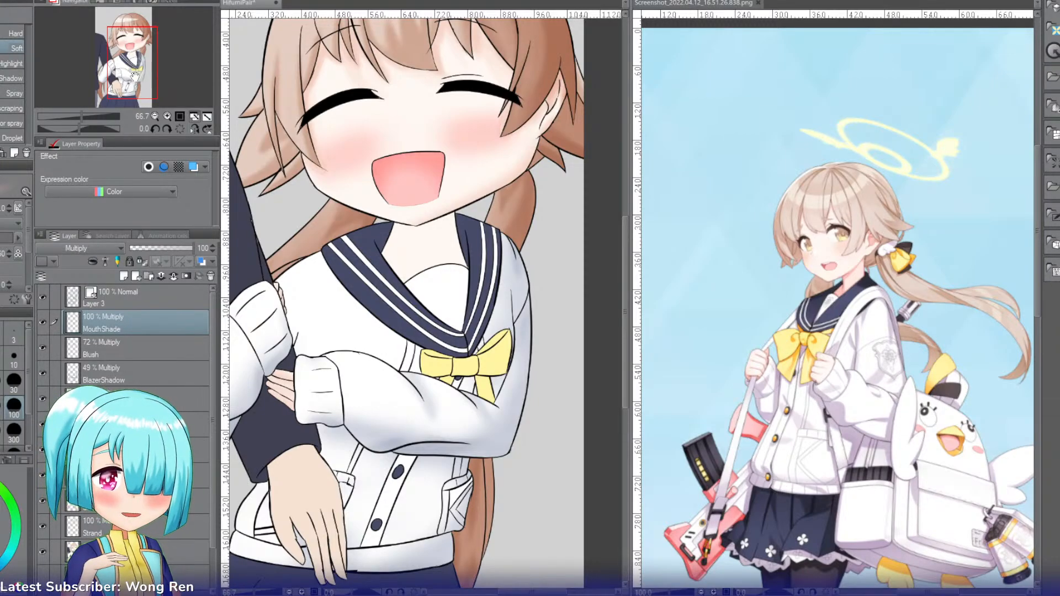
Step: Select the neck skin, shade it with the Soft airbrush on the SkinShade layer and deselect
{"action": "mouse_move", "coordinate": [133, 75]}
{"action": "left_mouse_down"}
{"action": "mouse_move", "coordinate": [119, 63]}
{"action": "mouse_move", "coordinate": [133, 67]}
{"action": "left_mouse_up"}
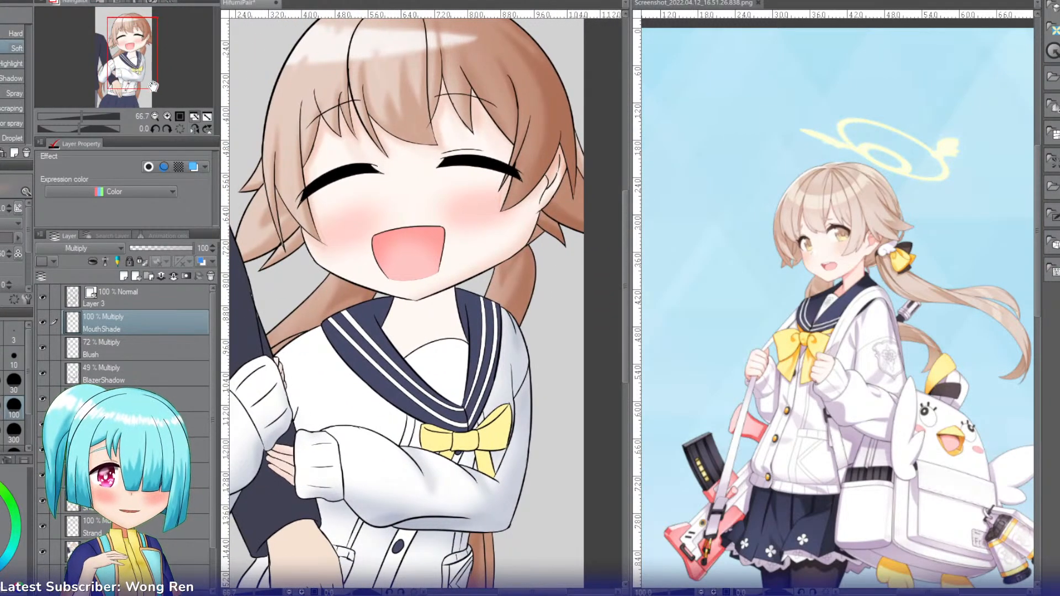
{"action": "key", "text": "i"}
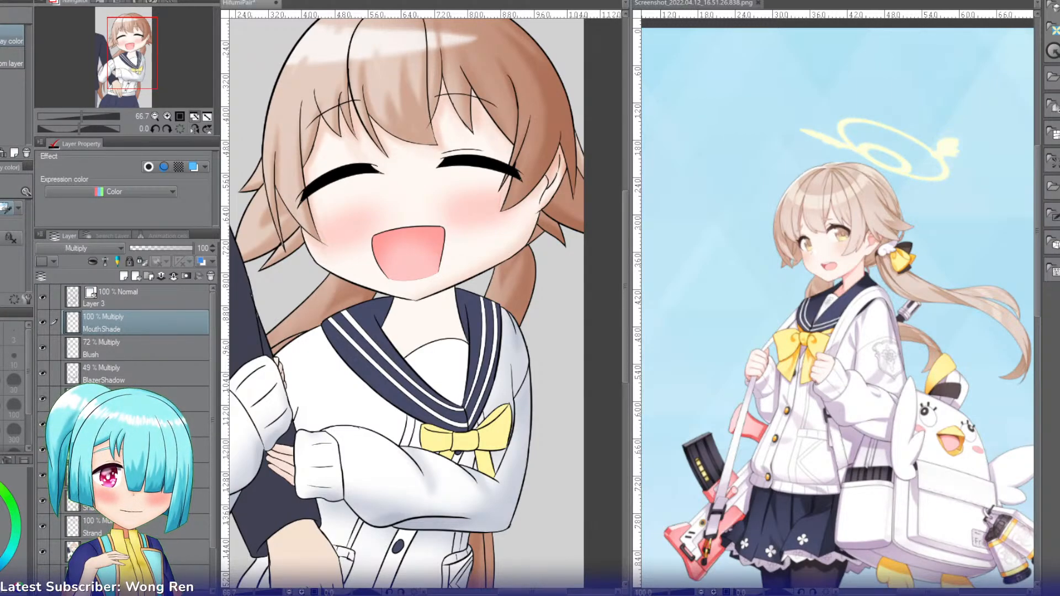
{"action": "key", "text": "w"}
{"action": "left_click", "coordinate": [424, 314]}
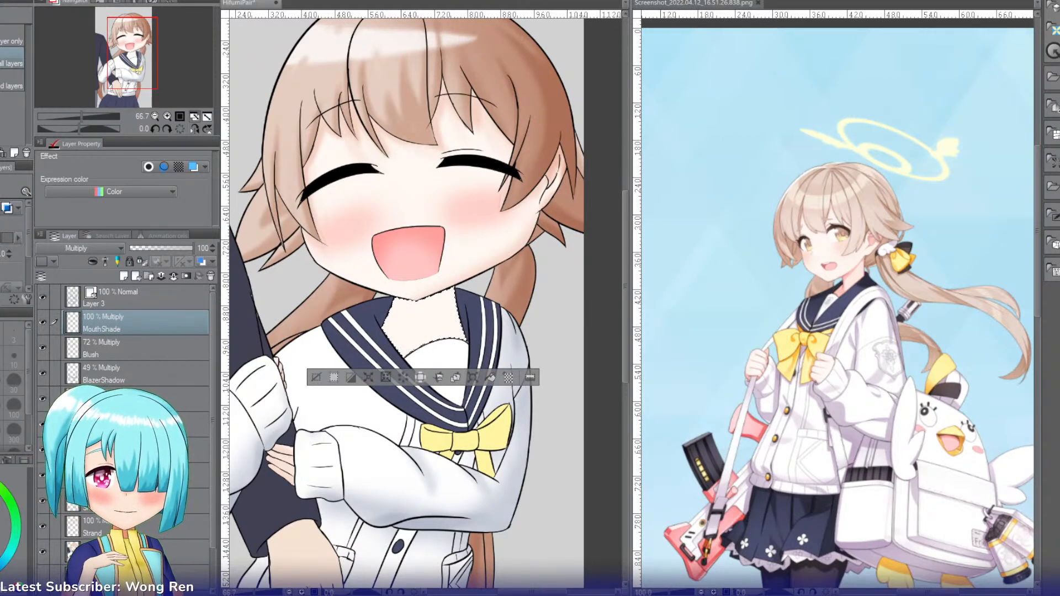
{"action": "left_click", "coordinate": [138, 424]}
{"action": "key", "text": "b"}
{"action": "key", "text": "b"}
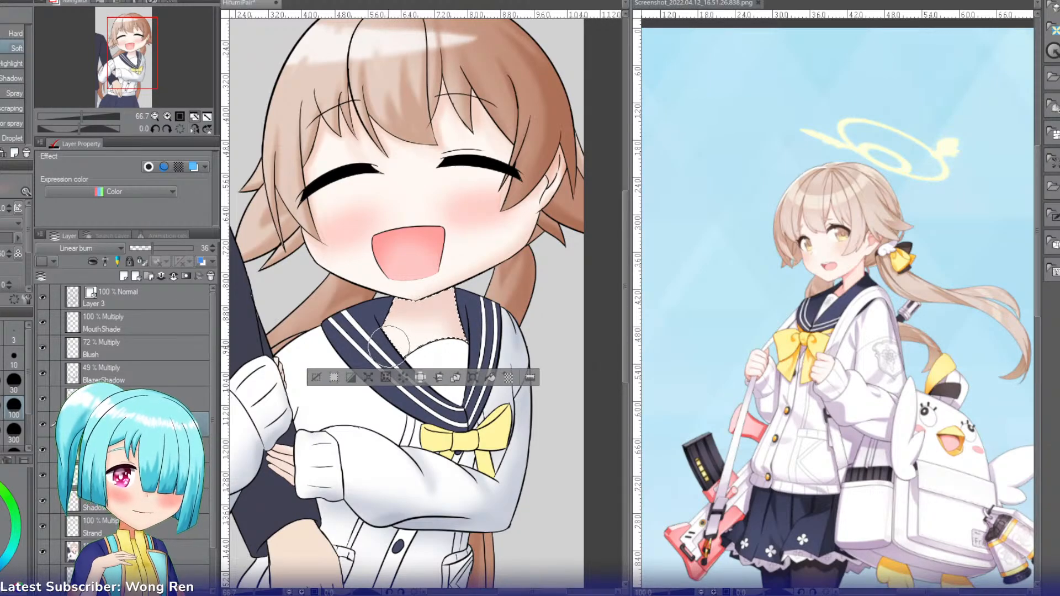
{"action": "key", "text": "ctrl+d"}
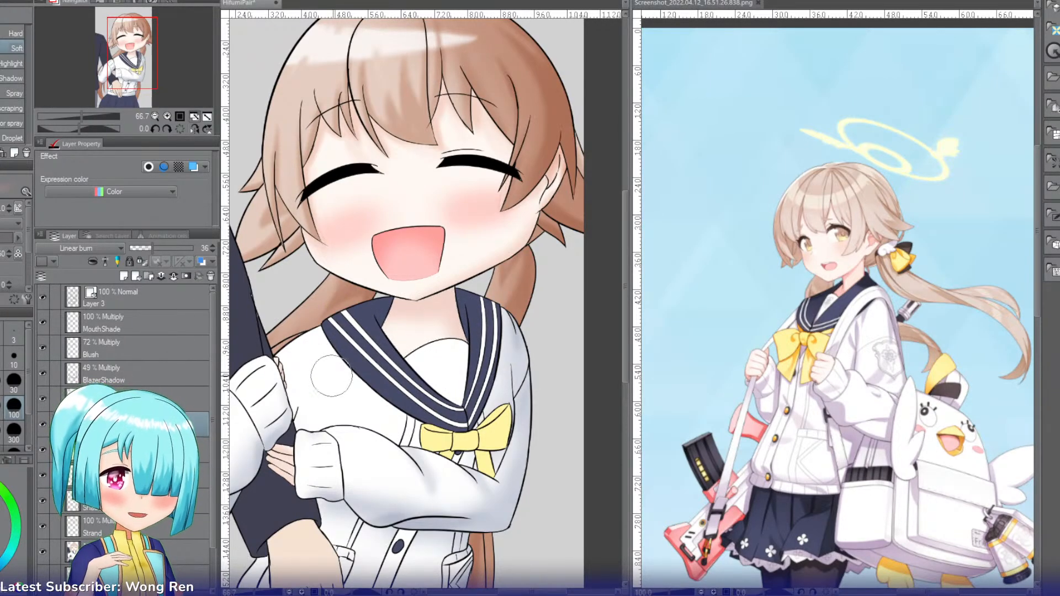
Step: Create a new layer above MouthShade and name it Collar
{"action": "left_click_drag", "start_coordinate": [118, 81], "coordinate": [121, 87]}
{"action": "left_click", "coordinate": [142, 325]}
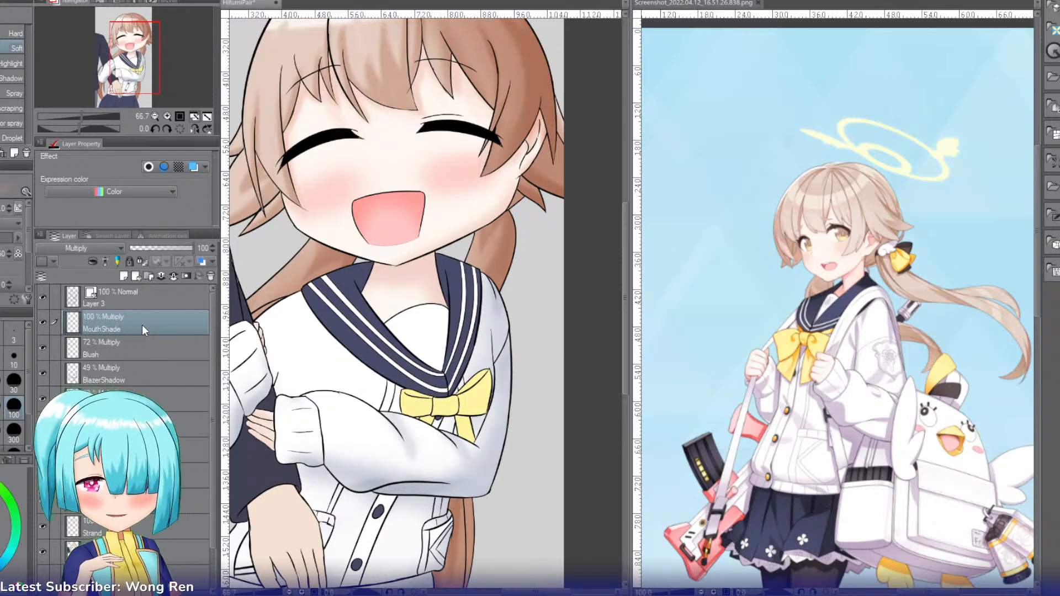
{"action": "key", "text": "ctrl+shift+n"}
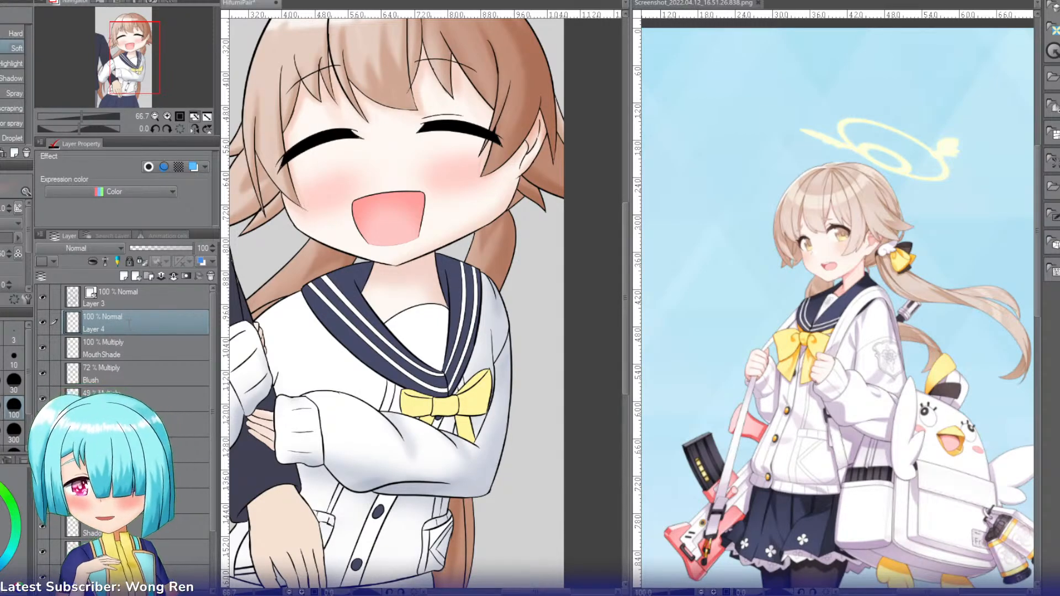
{"action": "type", "text": "Collar"}
{"action": "key", "text": "Return"}
Step: Set the Collar layer to Multiply and select the inner navy area of the left collar flap for Soft airbrush shading
{"action": "key", "text": "i"}
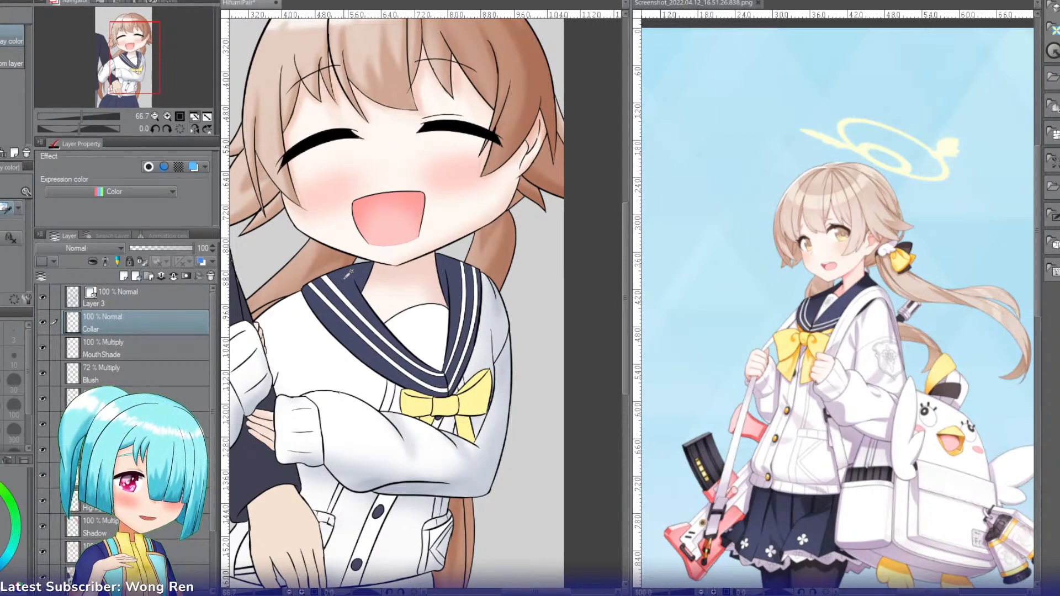
{"action": "key", "text": "w"}
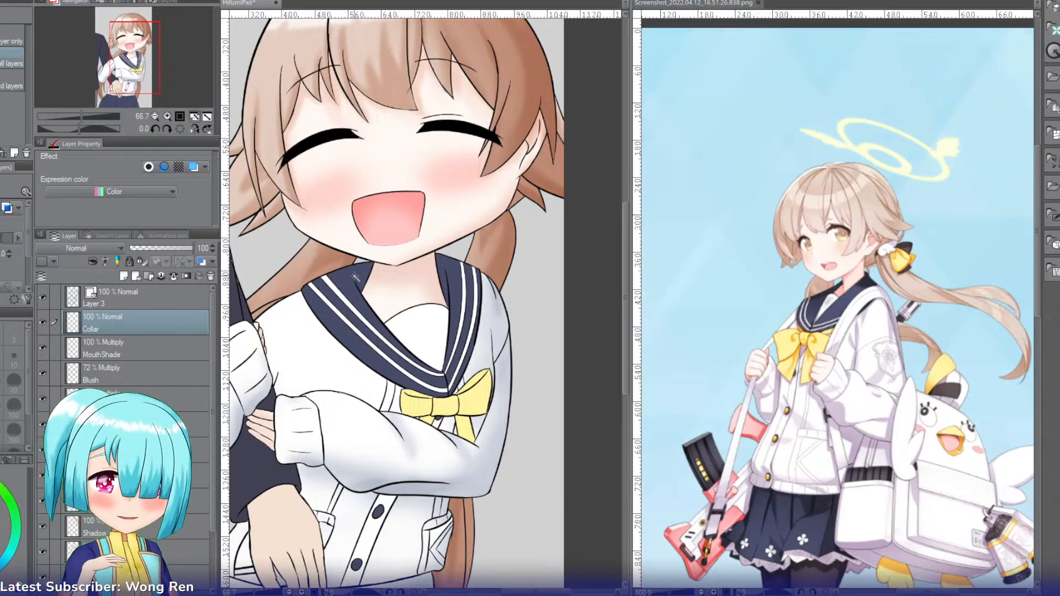
{"action": "left_click", "coordinate": [355, 277]}
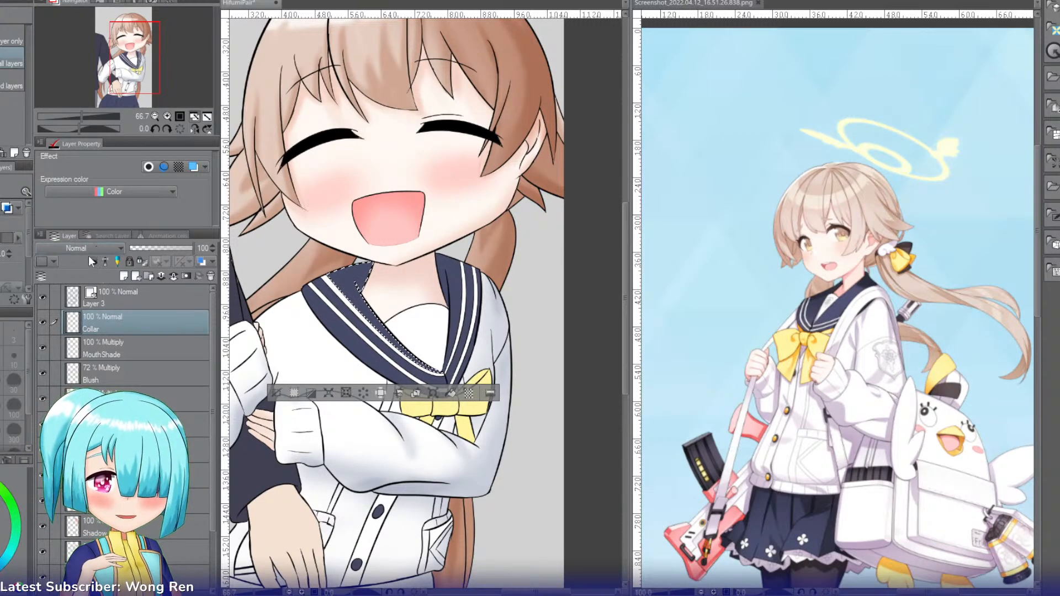
{"action": "left_click", "coordinate": [64, 284]}
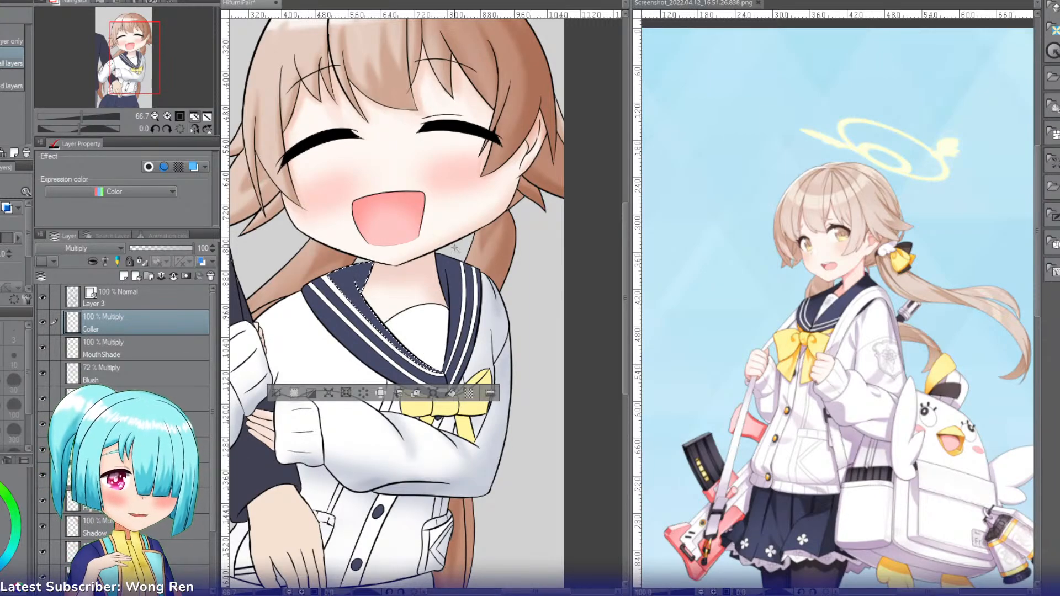
{"action": "key", "text": "b"}
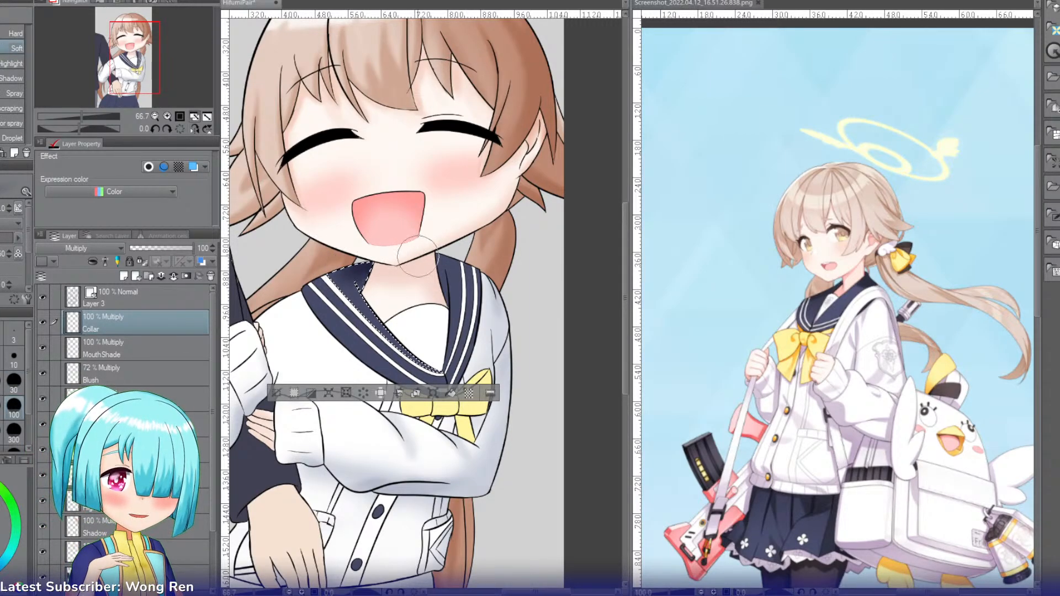
Step: Select the navy sections of the right collar flap, including its outer bands, for Soft airbrush shading on the Collar layer
{"action": "key", "text": "w"}
{"action": "left_click", "coordinate": [449, 265]}
{"action": "key", "text": "b"}
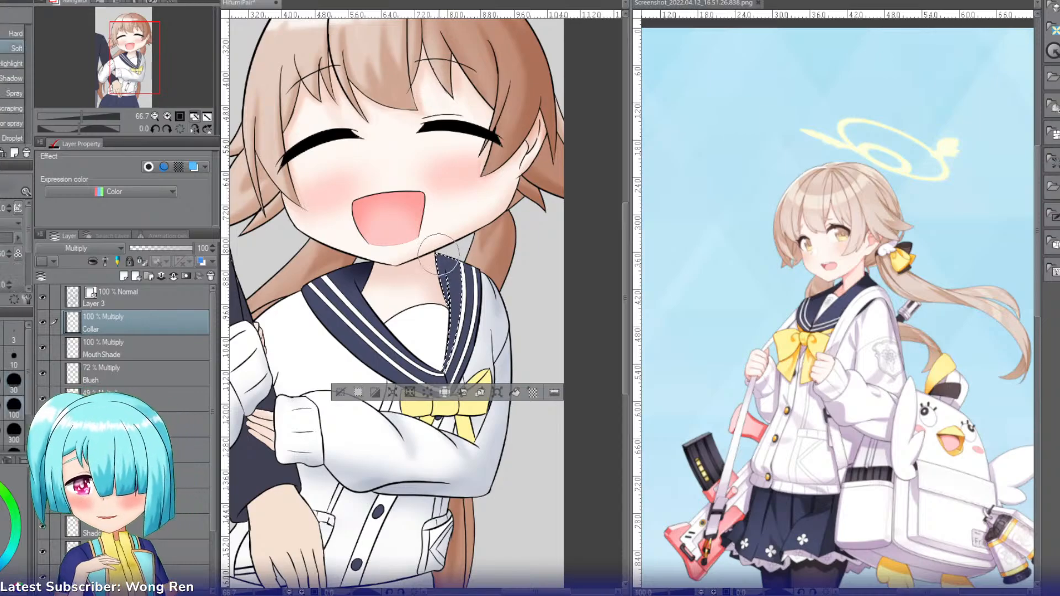
{"action": "key", "text": "w"}
{"action": "left_click", "coordinate": [475, 276]}
{"action": "key", "text": "b"}
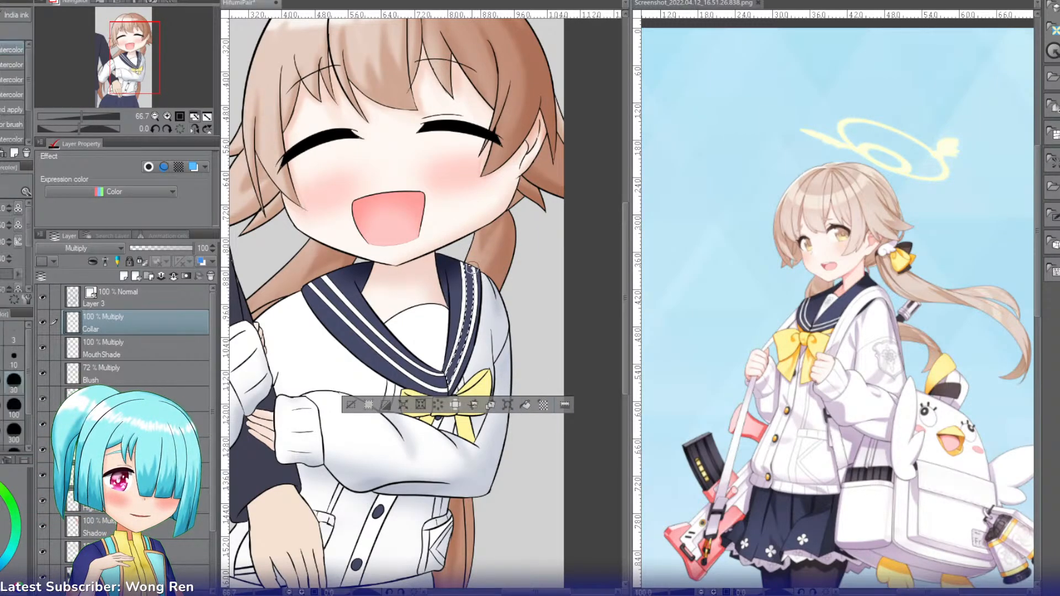
{"action": "key", "text": "w"}
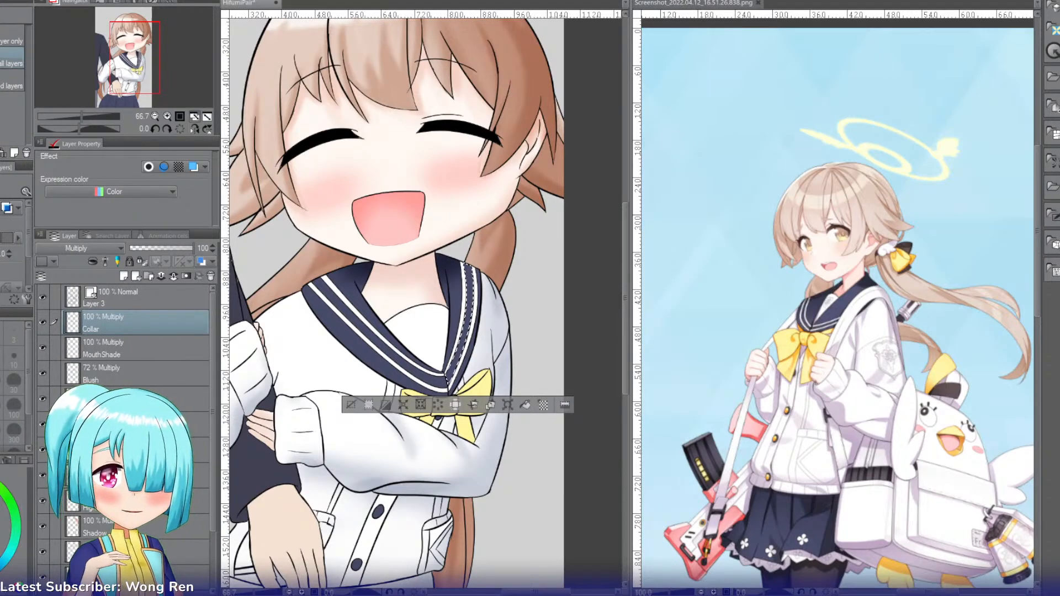
{"action": "left_click", "coordinate": [459, 293]}
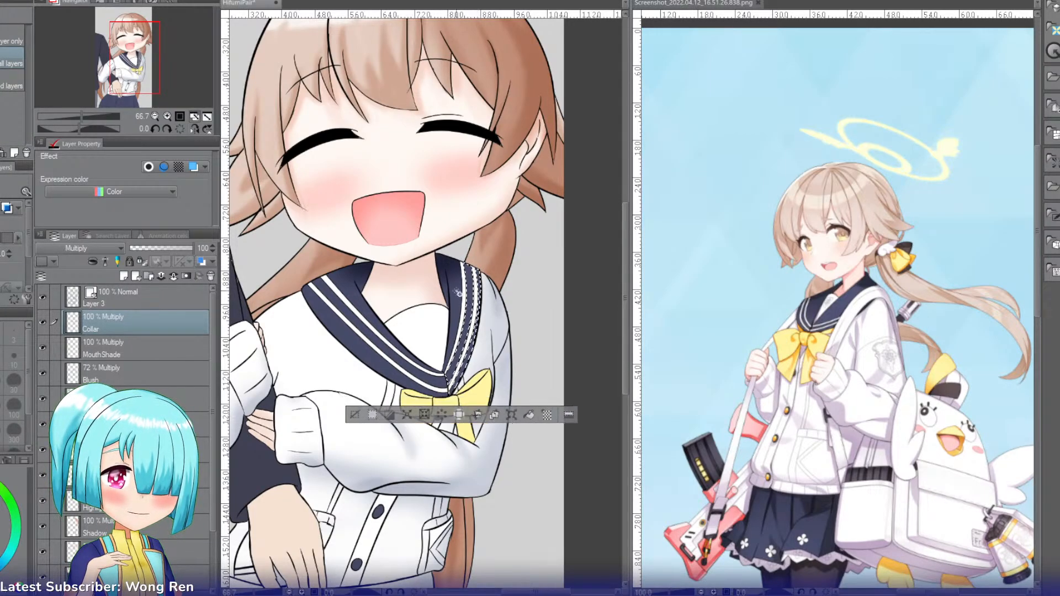
{"action": "key", "text": "b"}
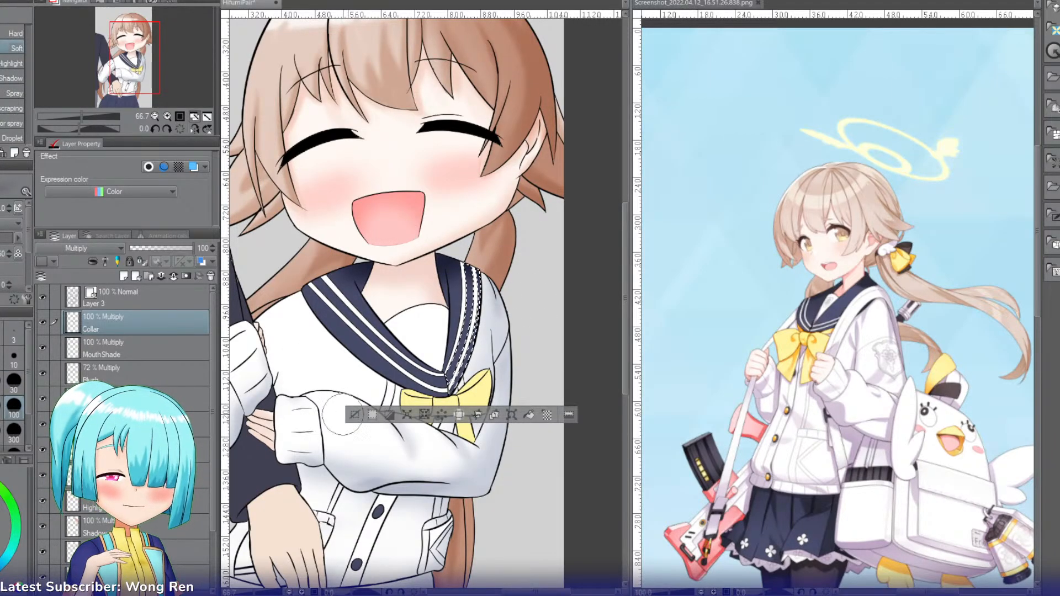
Step: Add the inner navy areas of both collar flaps to the selection, shade the collar with the Soft airbrush and deselect
{"action": "key", "text": "g"}
{"action": "left_click", "coordinate": [363, 285]}
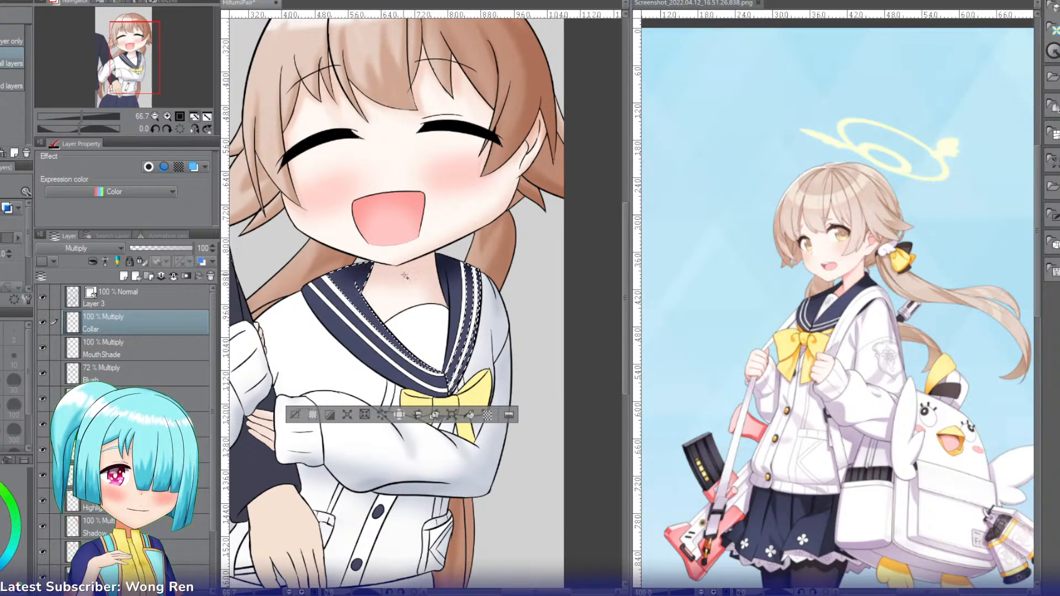
{"action": "left_click", "coordinate": [454, 286]}
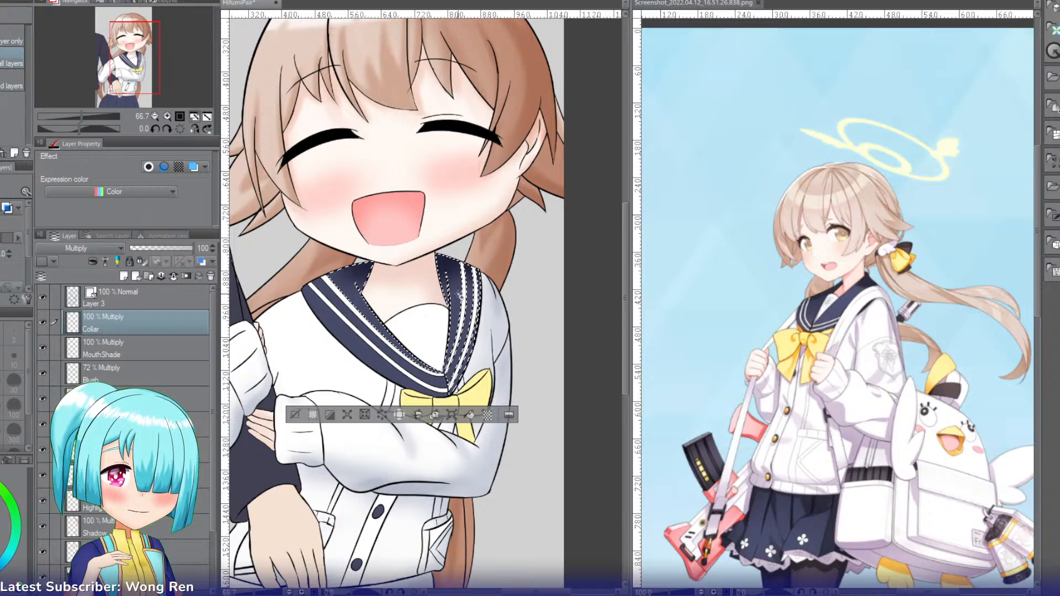
{"action": "key", "text": "b"}
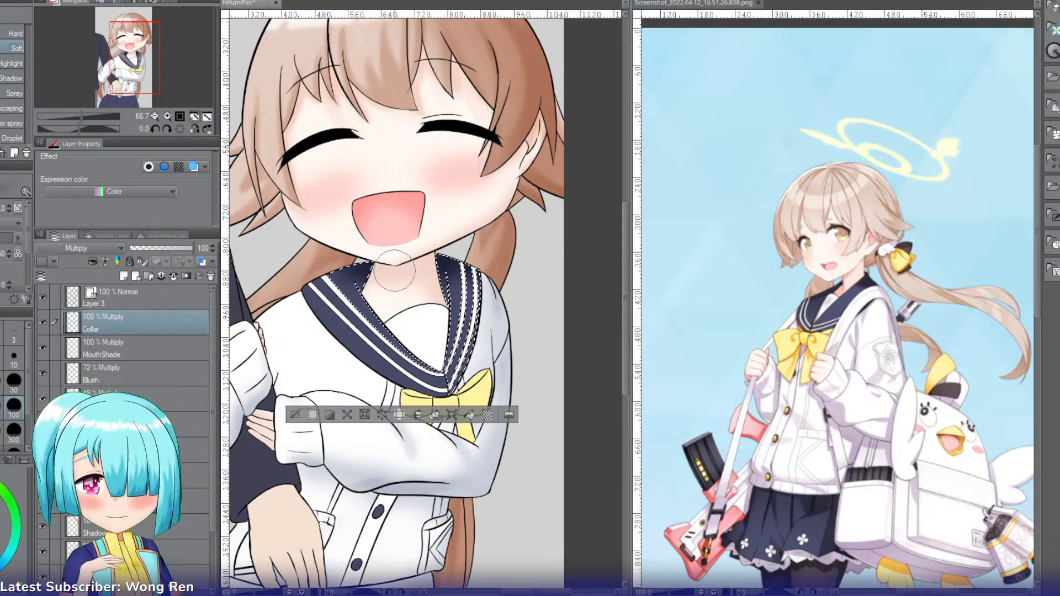
{"action": "key", "text": "p"}
{"action": "key", "text": "b"}
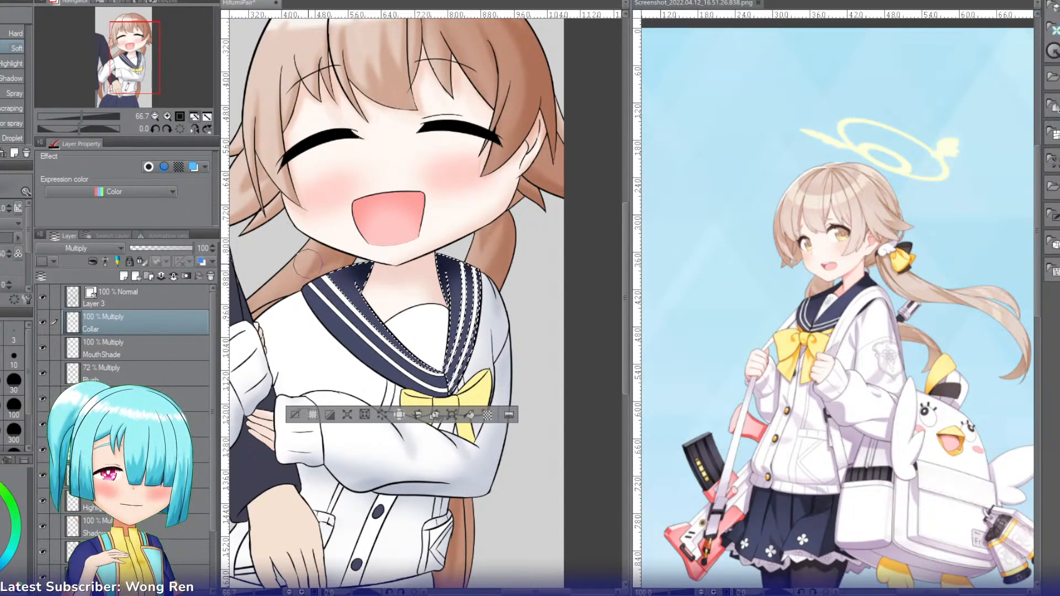
{"action": "left_click", "coordinate": [294, 418]}
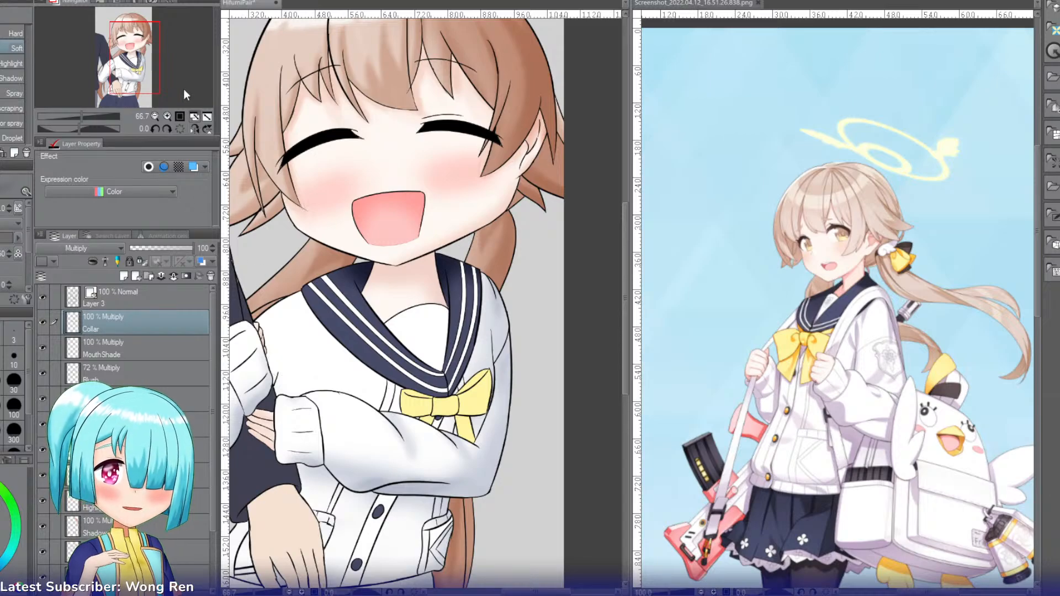
Step: Create a new layer among the skin shading layers and set its blending mode to Multiply
{"action": "left_click_drag", "start_coordinate": [147, 66], "coordinate": [139, 68]}
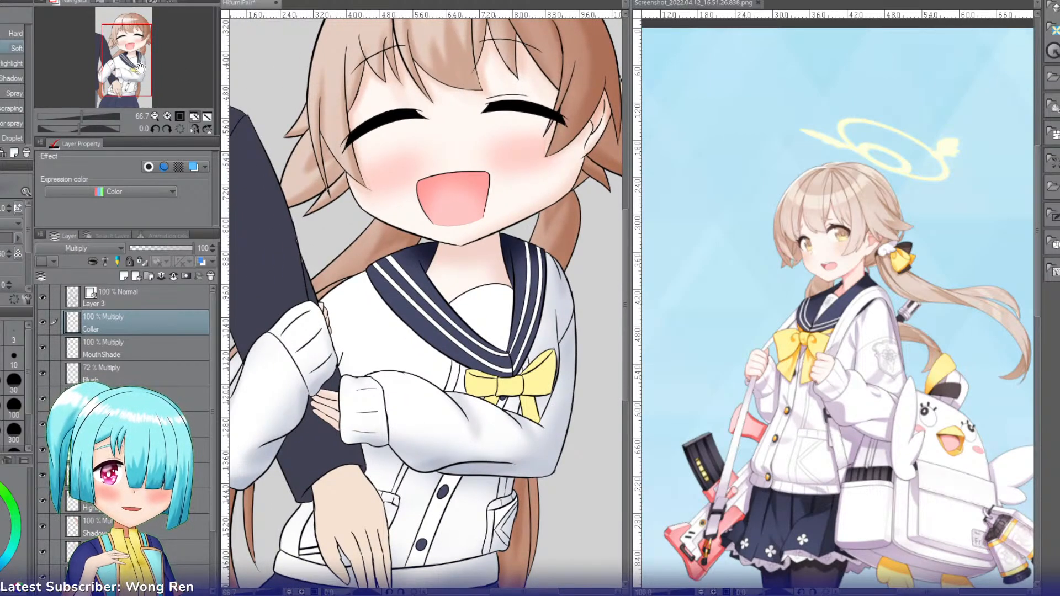
{"action": "key", "text": "i"}
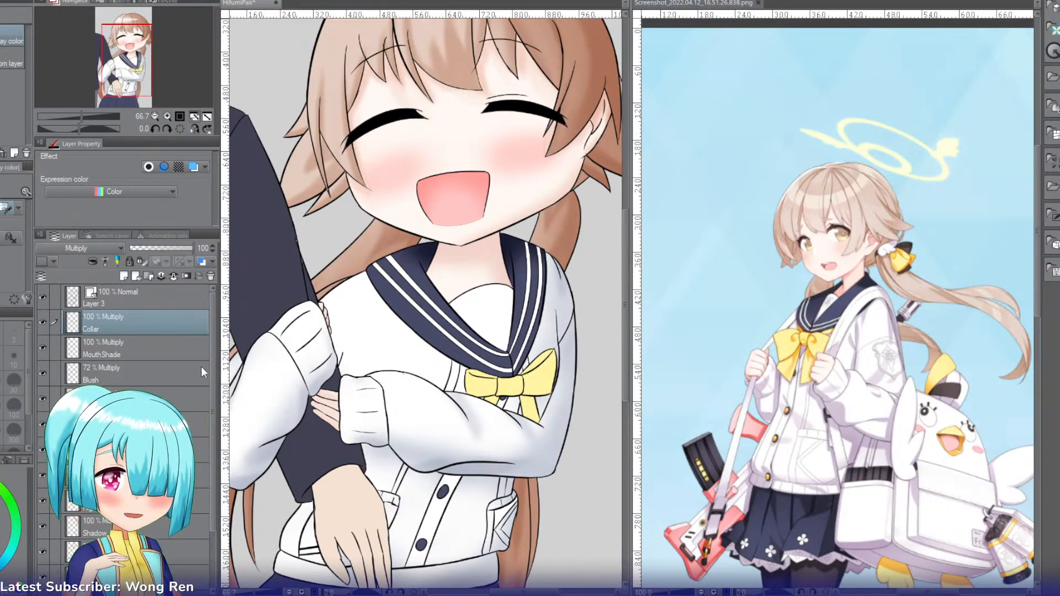
{"action": "left_click", "coordinate": [127, 450]}
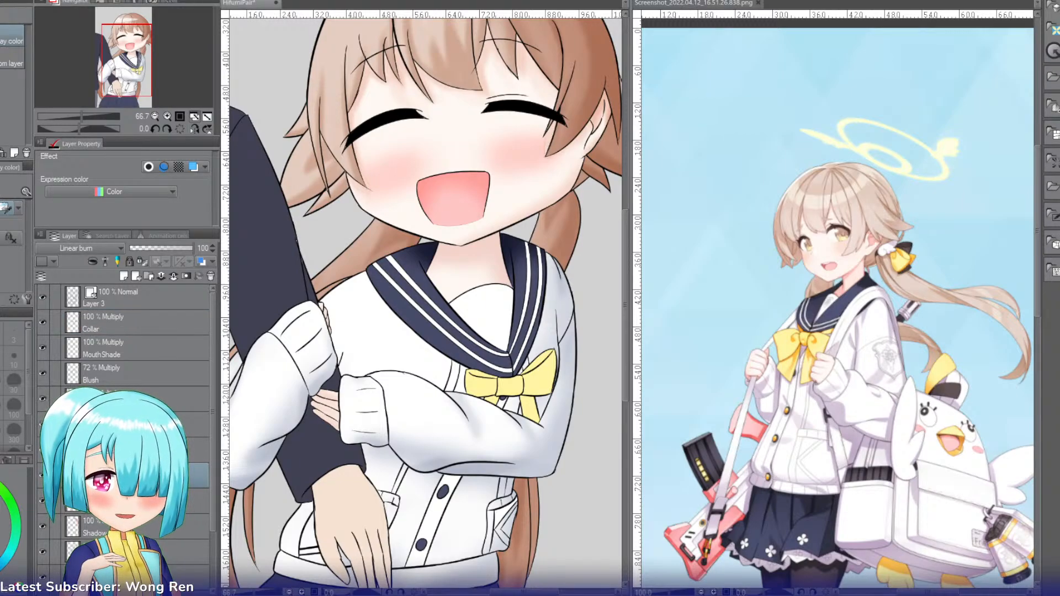
{"action": "key", "text": "ctrl+shift+n"}
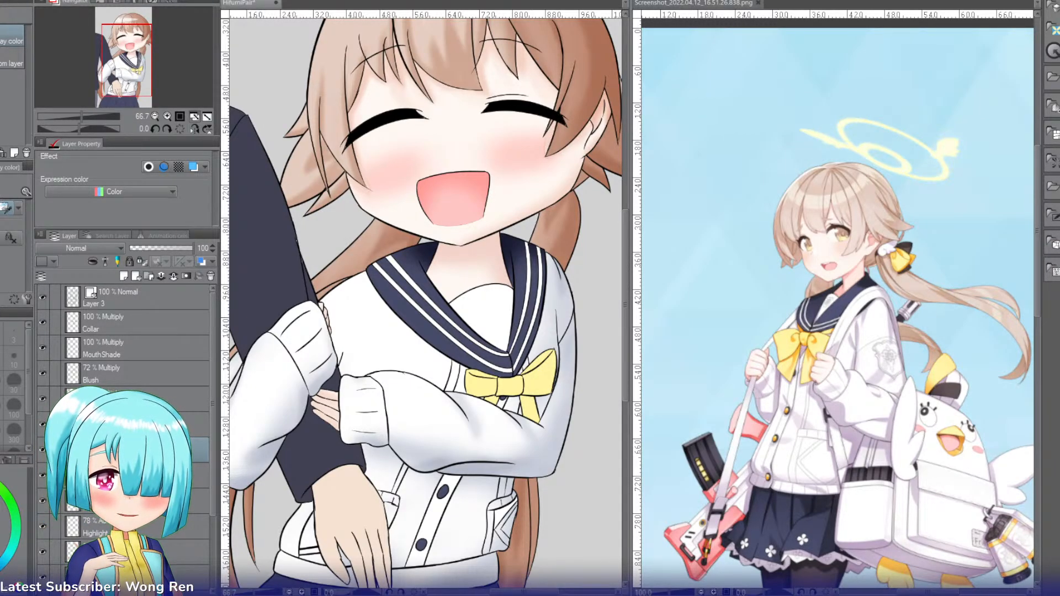
{"action": "left_click", "coordinate": [69, 249]}
{"action": "left_click", "coordinate": [66, 286]}
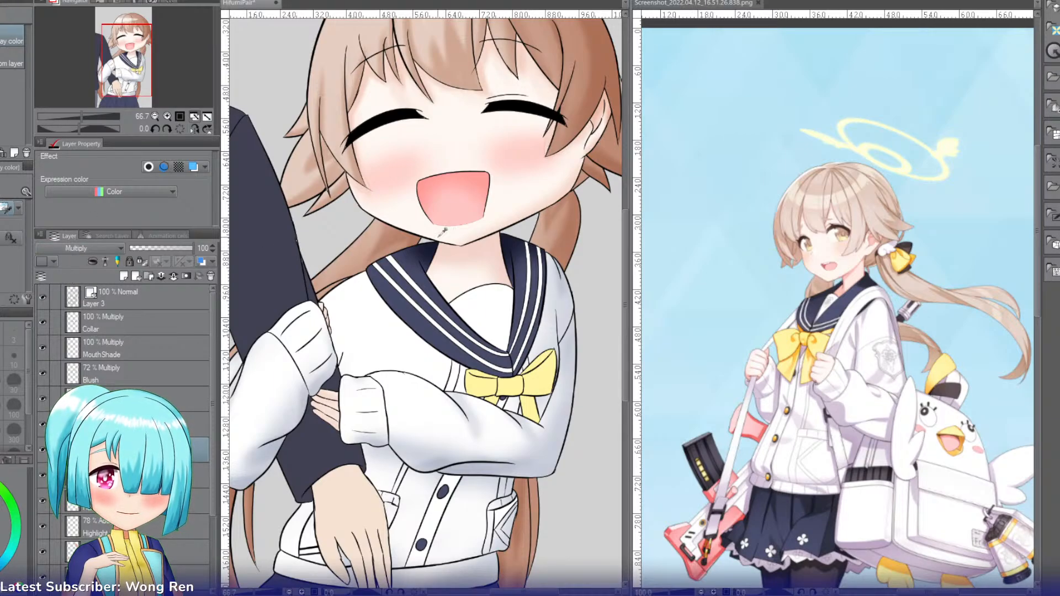
Step: Select the neck skin, shade it below the chin with an enlarged Soft airbrush, reduce the layer's opacity to about 48% and deselect
{"action": "key", "text": "w"}
{"action": "left_click", "coordinate": [473, 269]}
{"action": "key", "text": "b"}
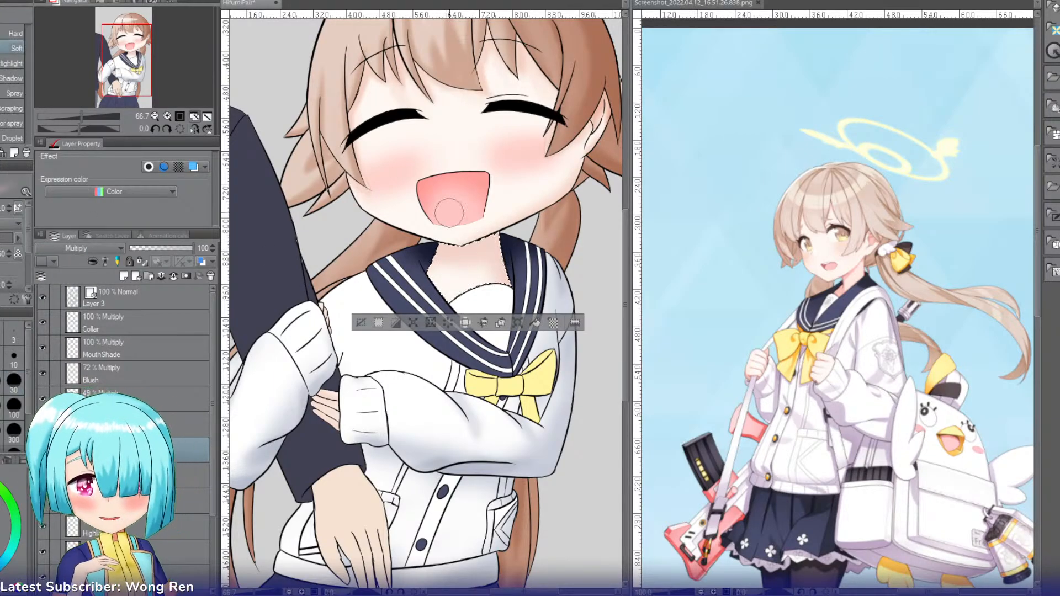
{"action": "left_click_drag", "start_coordinate": [436, 243], "coordinate": [495, 246]}
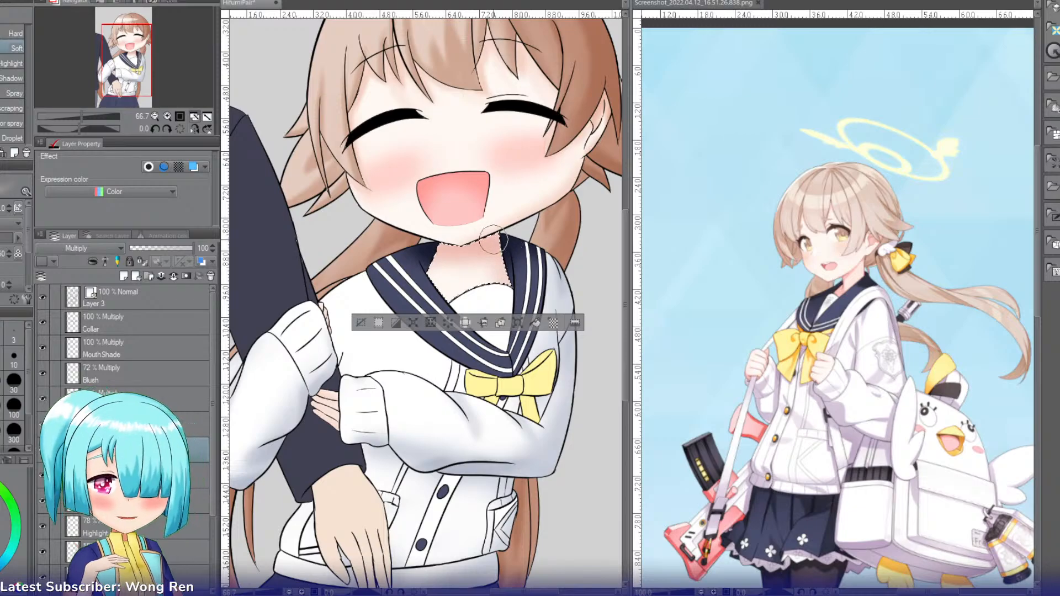
{"action": "key", "text": "]"}
{"action": "key", "text": "]"}
{"action": "key", "text": "]"}
{"action": "left_click_drag", "start_coordinate": [422, 232], "coordinate": [493, 257]}
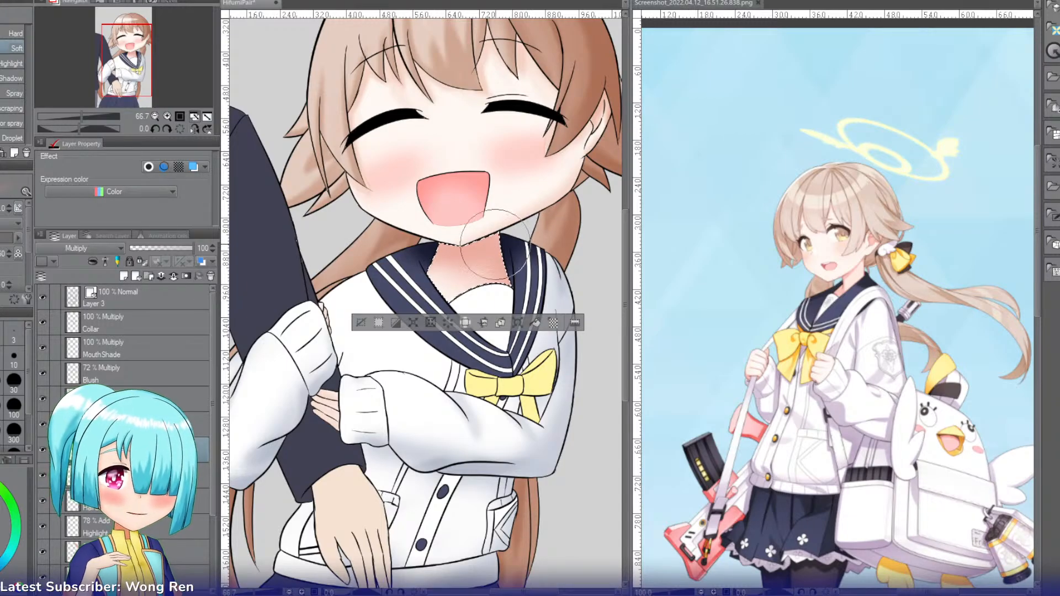
{"action": "mouse_move", "coordinate": [492, 246]}
{"action": "left_mouse_down"}
{"action": "mouse_move", "coordinate": [511, 237]}
{"action": "mouse_move", "coordinate": [433, 252]}
{"action": "mouse_move", "coordinate": [517, 284]}
{"action": "left_mouse_up"}
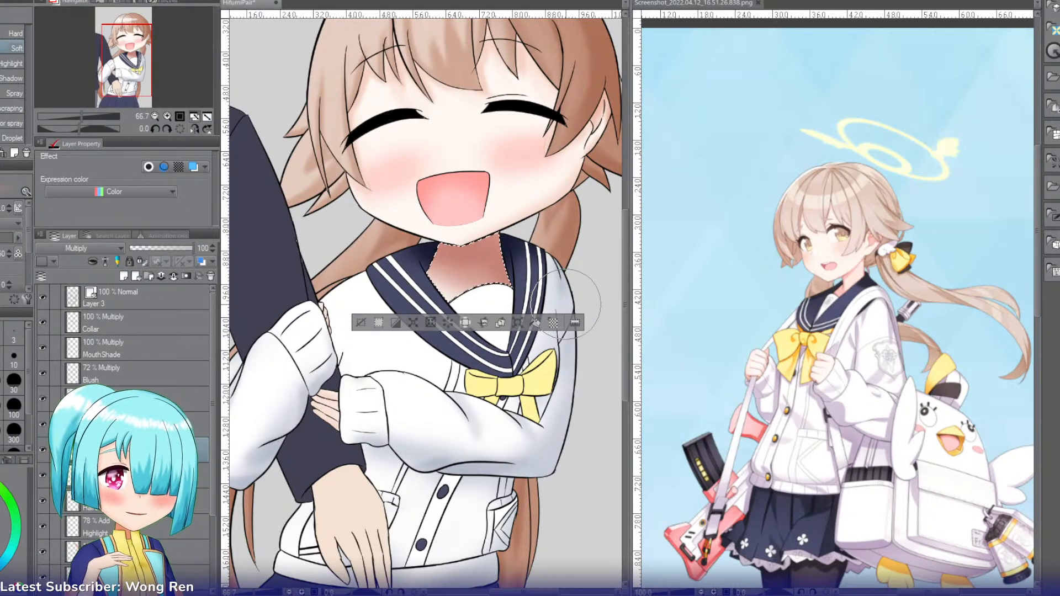
{"action": "left_click", "coordinate": [160, 249]}
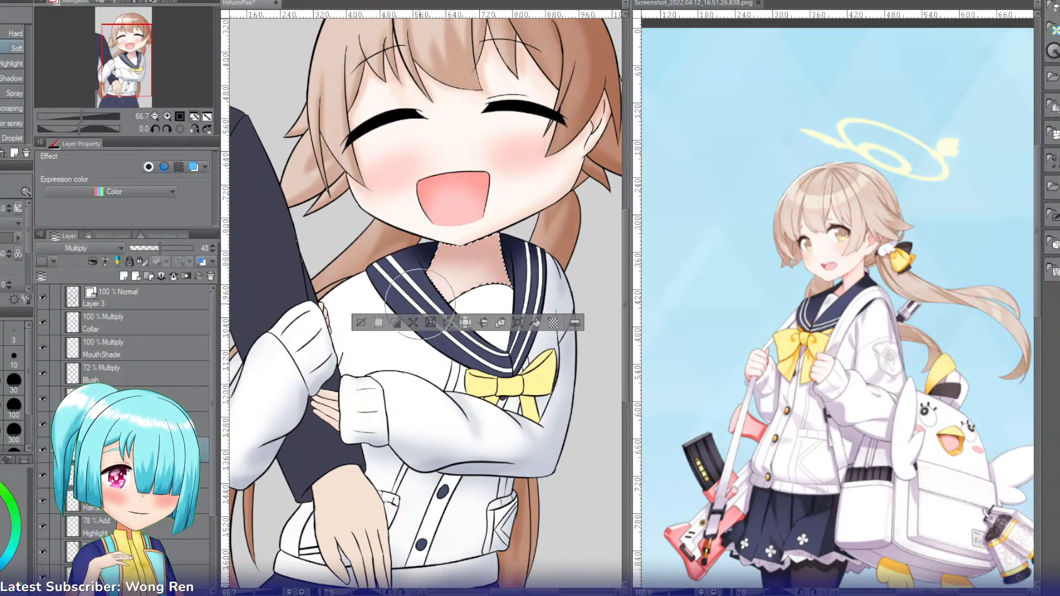
{"action": "left_click", "coordinate": [361, 321]}
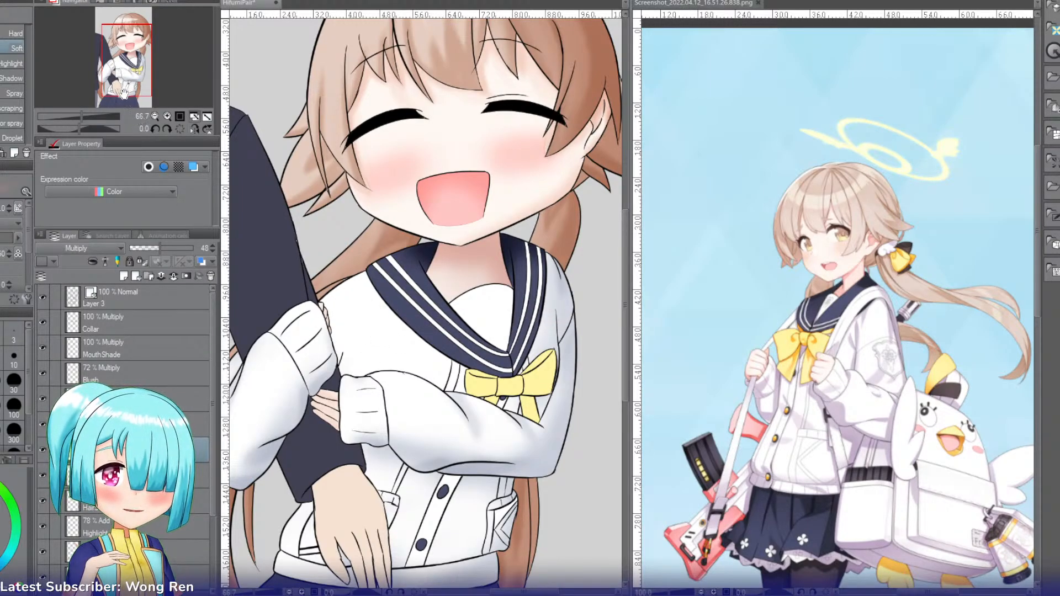
Step: Mirror the canvas and, on the vector Layer 3, extend the fold line of the ribbon's shorter loop outward past its edge with the pen
{"action": "left_click_drag", "start_coordinate": [128, 80], "coordinate": [138, 94]}
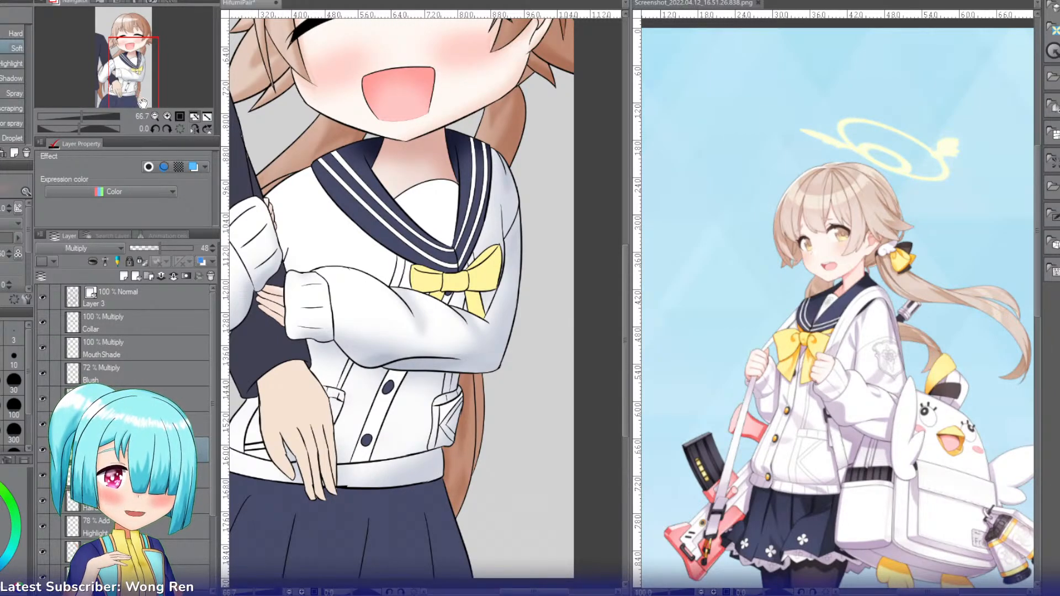
{"action": "left_click", "coordinate": [168, 117]}
{"action": "left_click", "coordinate": [167, 116]}
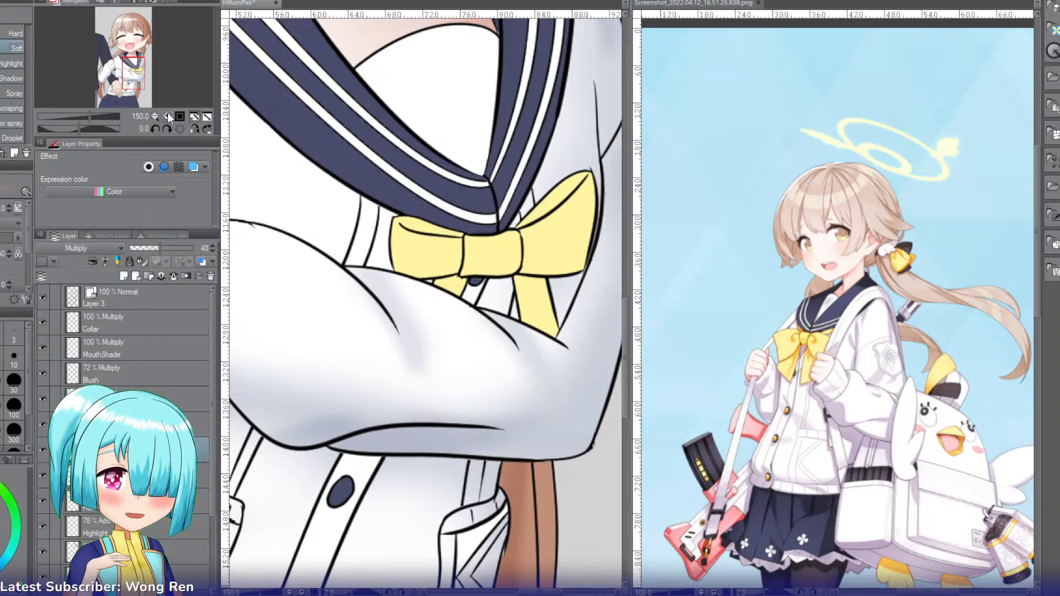
{"action": "left_click", "coordinate": [167, 117]}
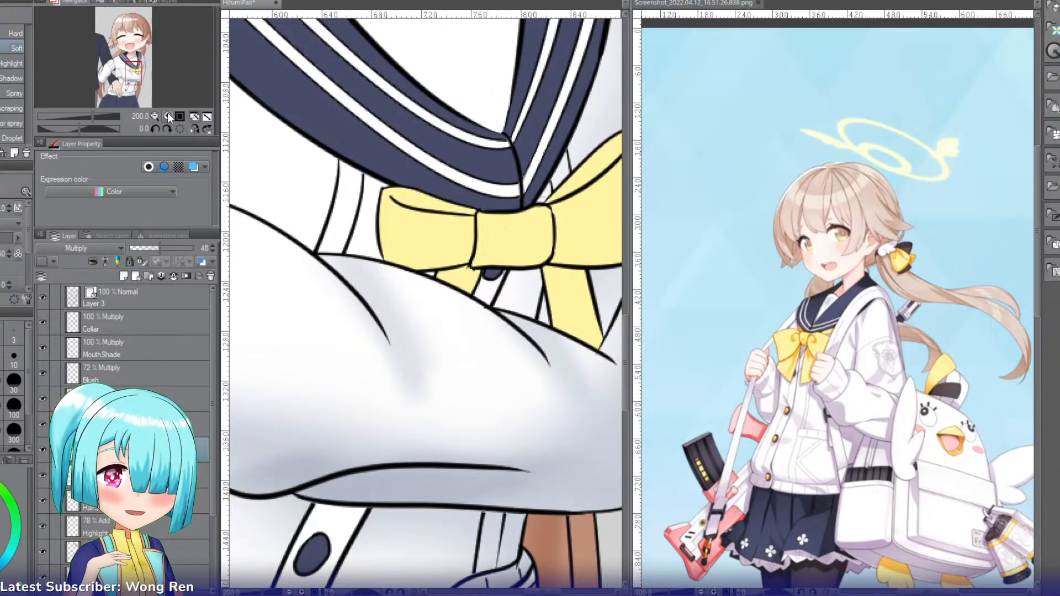
{"action": "left_click", "coordinate": [138, 297]}
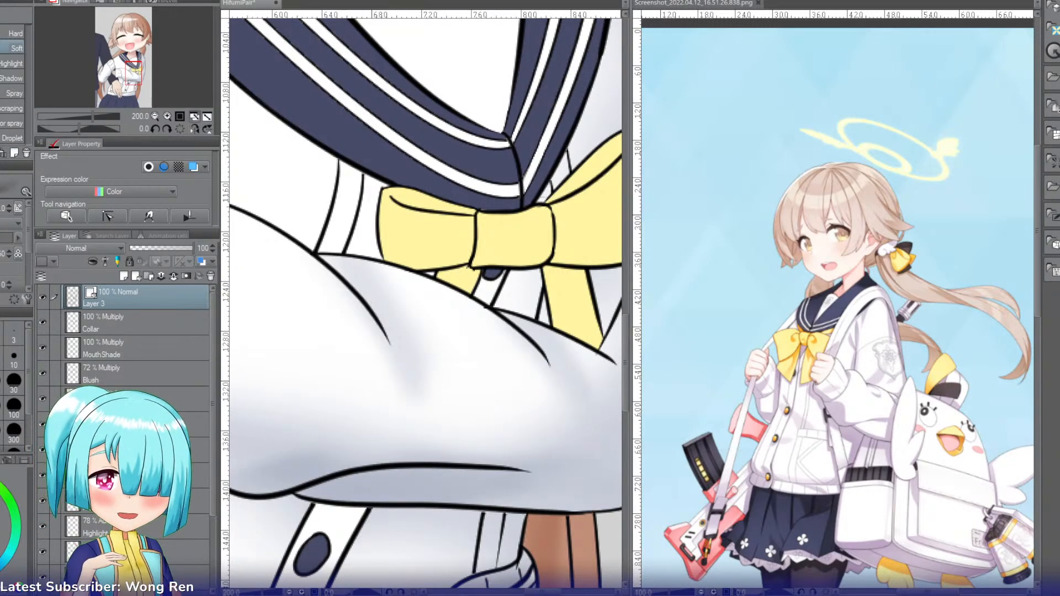
{"action": "key", "text": "p"}
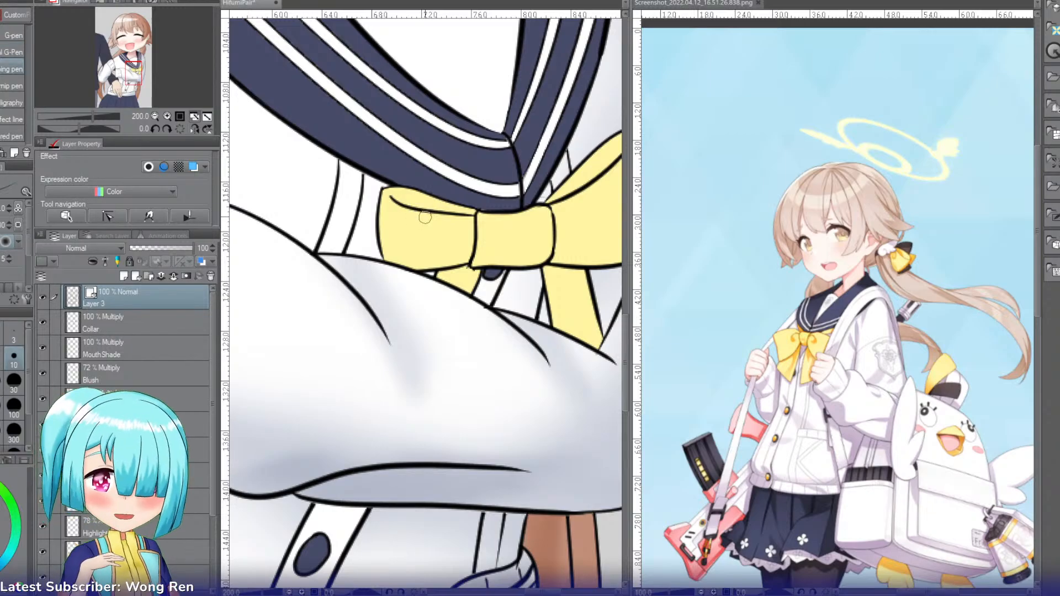
{"action": "left_click", "coordinate": [195, 130]}
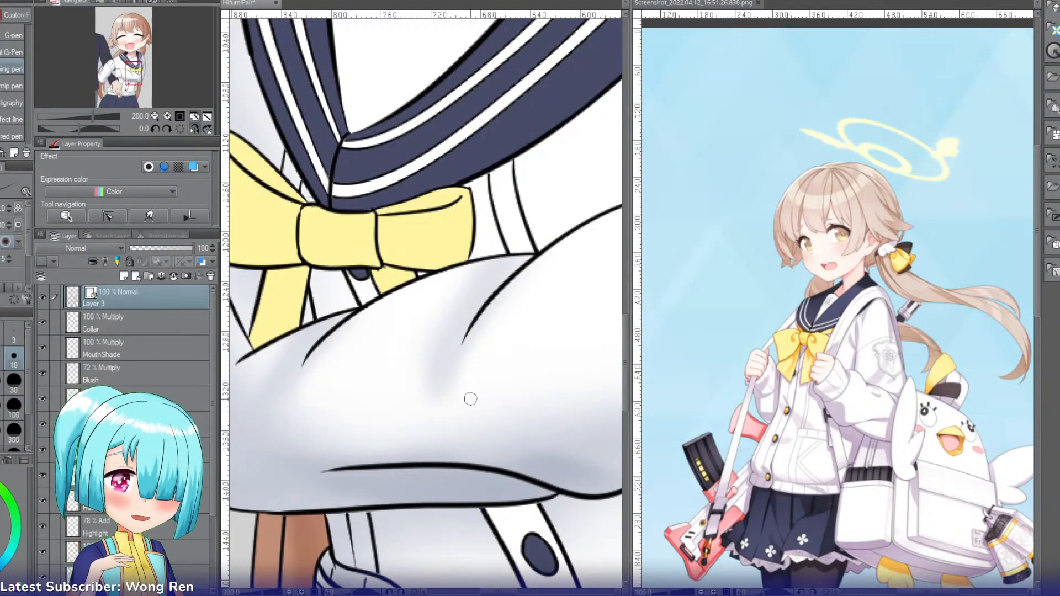
{"action": "left_click_drag", "start_coordinate": [496, 187], "coordinate": [504, 183]}
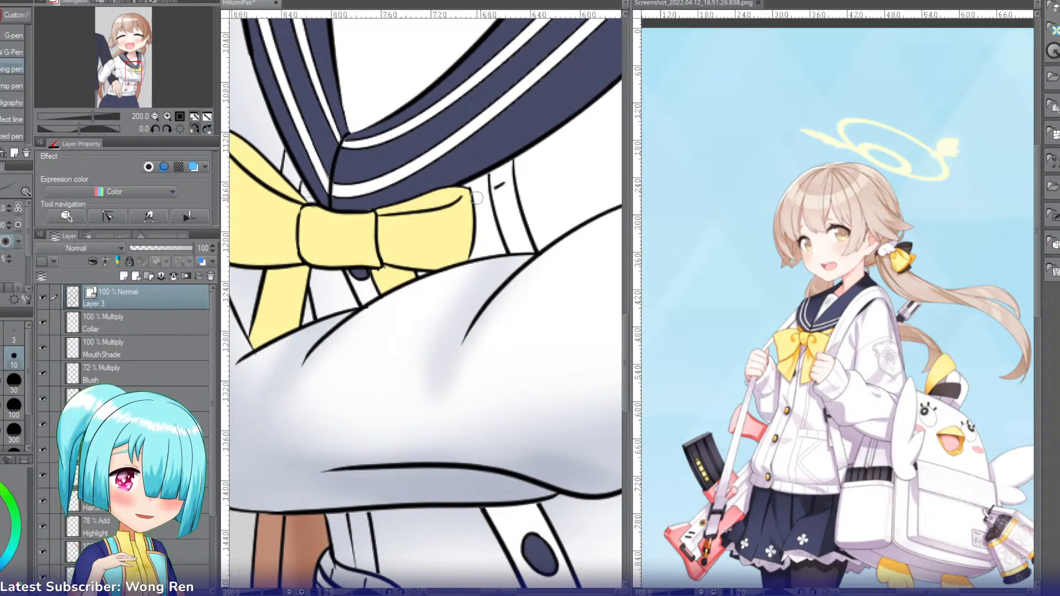
{"action": "mouse_move", "coordinate": [421, 210]}
{"action": "left_mouse_down"}
{"action": "mouse_move", "coordinate": [499, 187]}
{"action": "mouse_move", "coordinate": [435, 202]}
{"action": "left_mouse_up"}
{"action": "key", "text": "ctrl+z"}
{"action": "key", "text": "ctrl+z"}
Step: Clean up the old end of the loop's fold line with a smaller Hard eraser
{"action": "key", "text": "ctrl+z"}
{"action": "left_click_drag", "start_coordinate": [504, 182], "coordinate": [416, 215]}
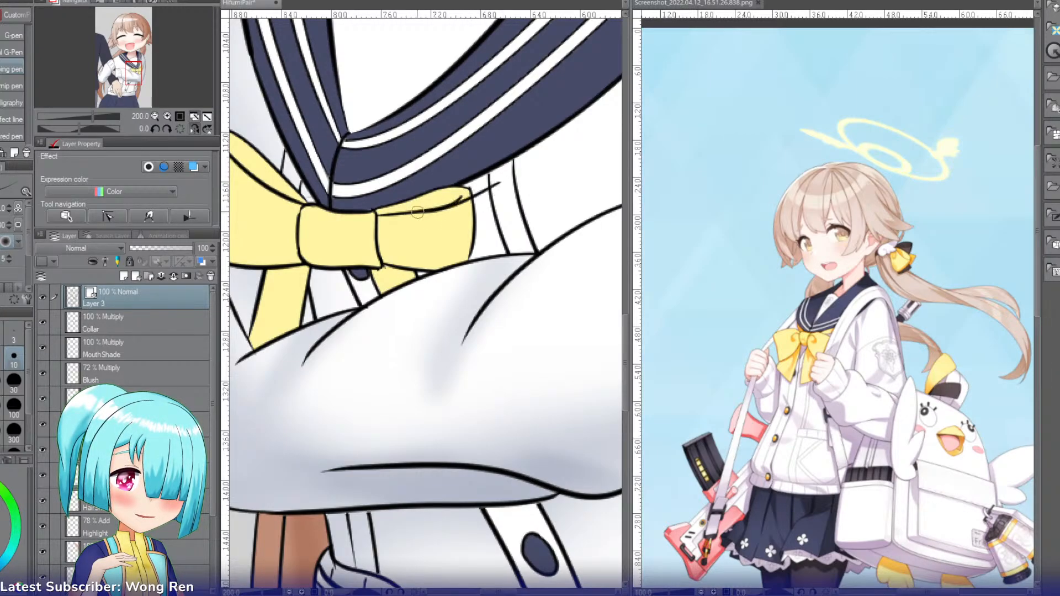
{"action": "key", "text": "ctrl+z"}
{"action": "left_click_drag", "start_coordinate": [496, 183], "coordinate": [415, 213]}
{"action": "key", "text": "e"}
{"action": "left_click", "coordinate": [464, 193]}
{"action": "key", "text": "ctrl+z"}
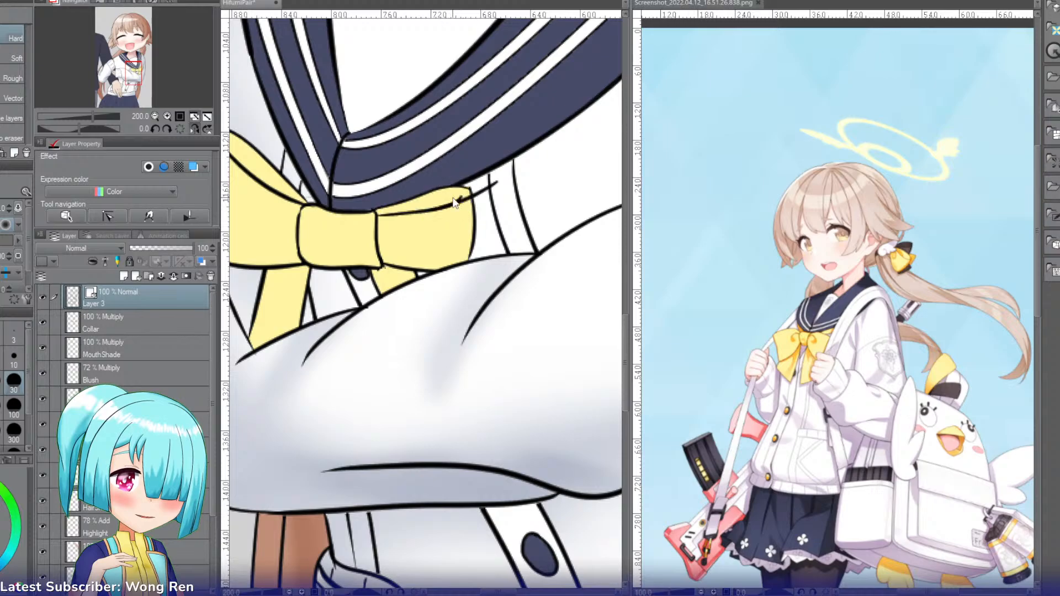
{"action": "key", "text": "bracketleft"}
{"action": "key", "text": "bracketleft"}
{"action": "key", "text": "bracketleft"}
{"action": "key", "text": "bracketleft"}
{"action": "key", "text": "bracketleft"}
{"action": "key", "text": "bracketleft"}
{"action": "key", "text": "bracketleft"}
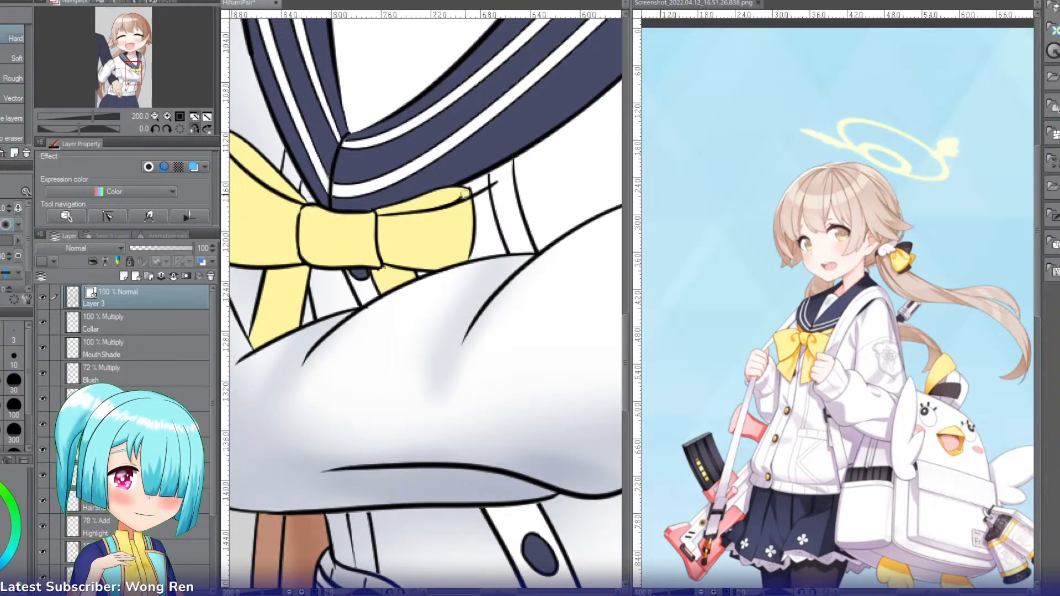
Step: Redraw the shorter loop's upper and outer edges farther out, then erase its old edge and the overlapping blazer line
{"action": "key", "text": "p"}
{"action": "left_click_drag", "start_coordinate": [504, 174], "coordinate": [441, 187]}
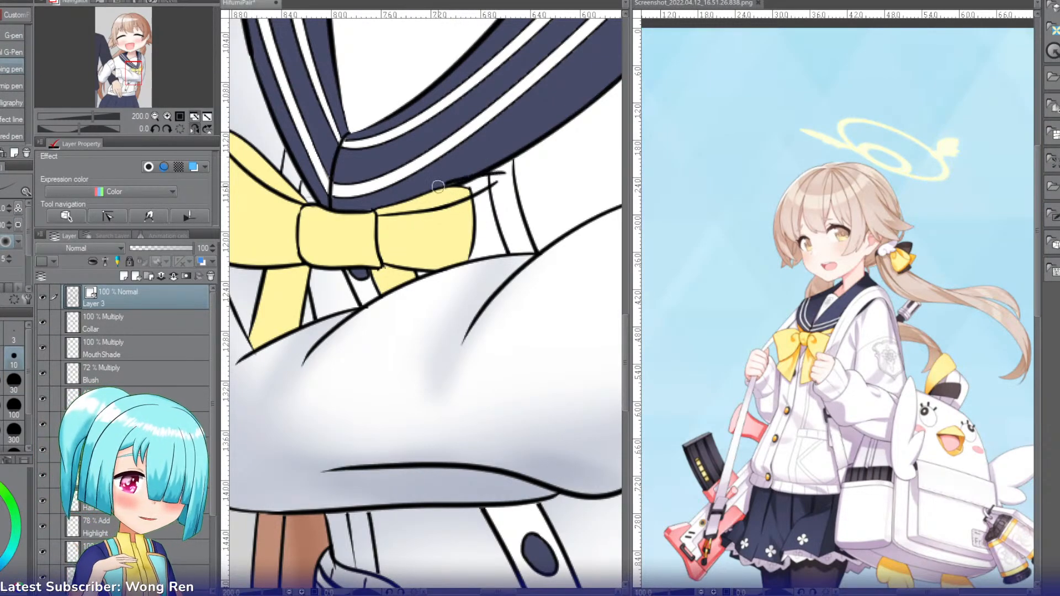
{"action": "key", "text": "ctrl+z"}
{"action": "mouse_move", "coordinate": [504, 174]}
{"action": "left_mouse_down"}
{"action": "mouse_move", "coordinate": [448, 190]}
{"action": "mouse_move", "coordinate": [495, 225]}
{"action": "mouse_move", "coordinate": [496, 242]}
{"action": "left_mouse_up"}
{"action": "key", "text": "ctrl+z"}
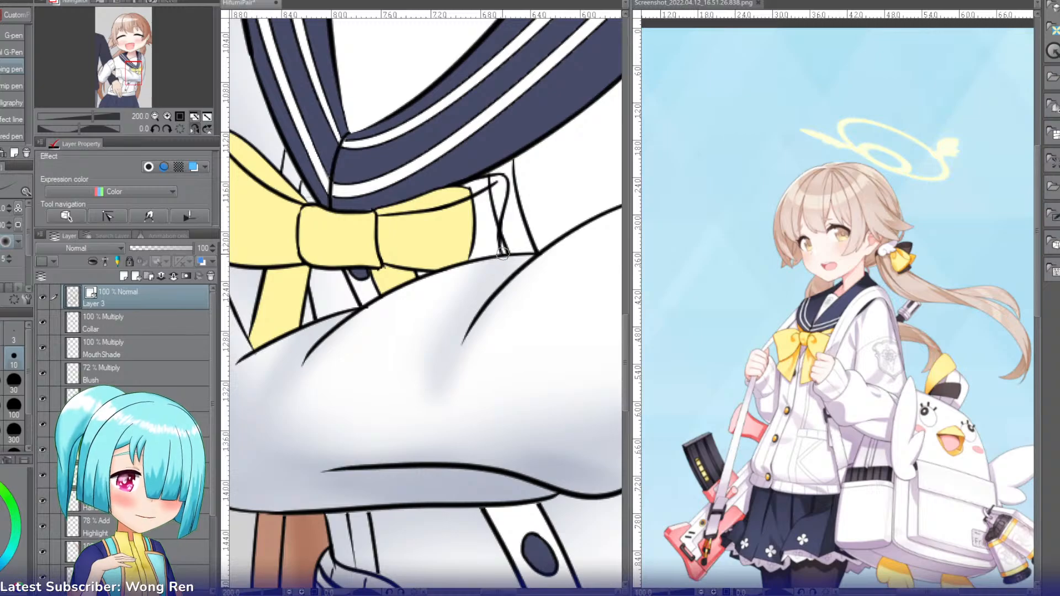
{"action": "key", "text": "e"}
{"action": "mouse_move", "coordinate": [499, 232]}
{"action": "left_mouse_down"}
{"action": "mouse_move", "coordinate": [490, 185]}
{"action": "mouse_move", "coordinate": [454, 197]}
{"action": "mouse_move", "coordinate": [472, 254]}
{"action": "left_mouse_up"}
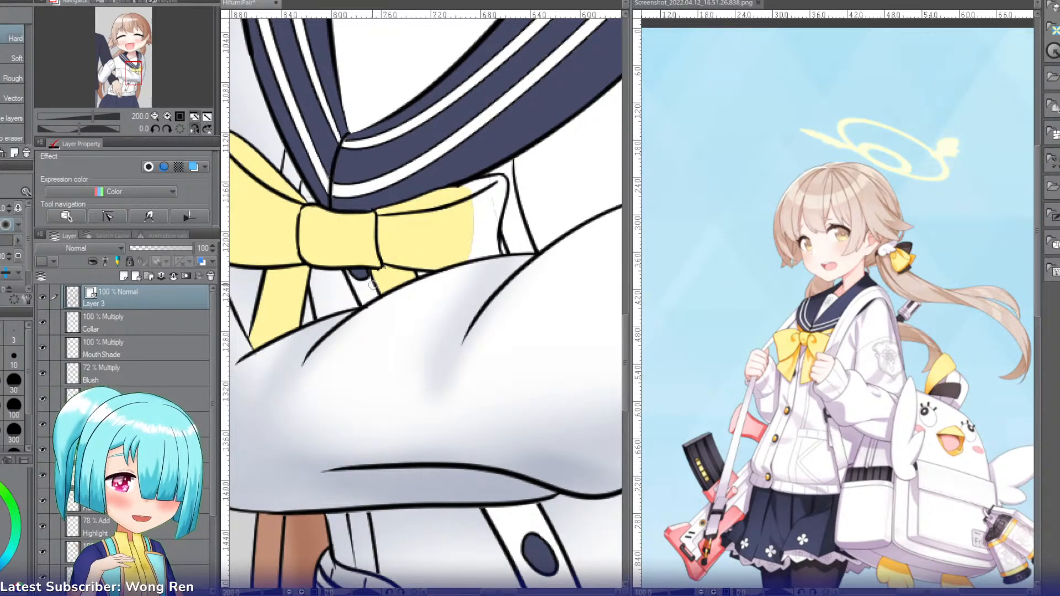
Step: Fill the widened ribbon loop with the ribbon's yellow on the Colour layer and paint over the gaps left along the old edge
{"action": "key", "text": "i"}
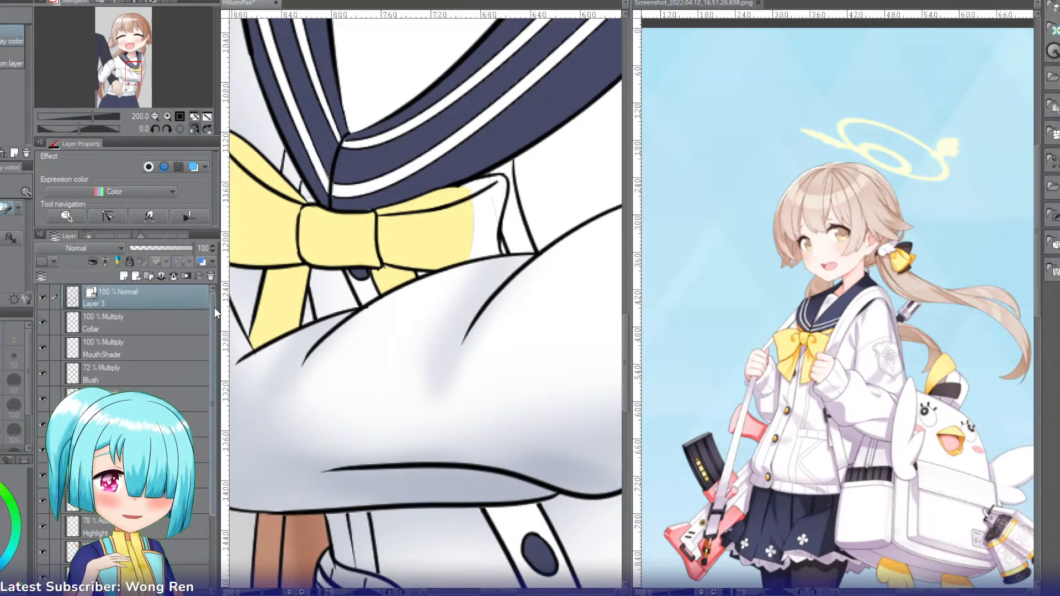
{"action": "left_click_drag", "start_coordinate": [214, 307], "coordinate": [211, 371]}
{"action": "left_click", "coordinate": [160, 516]}
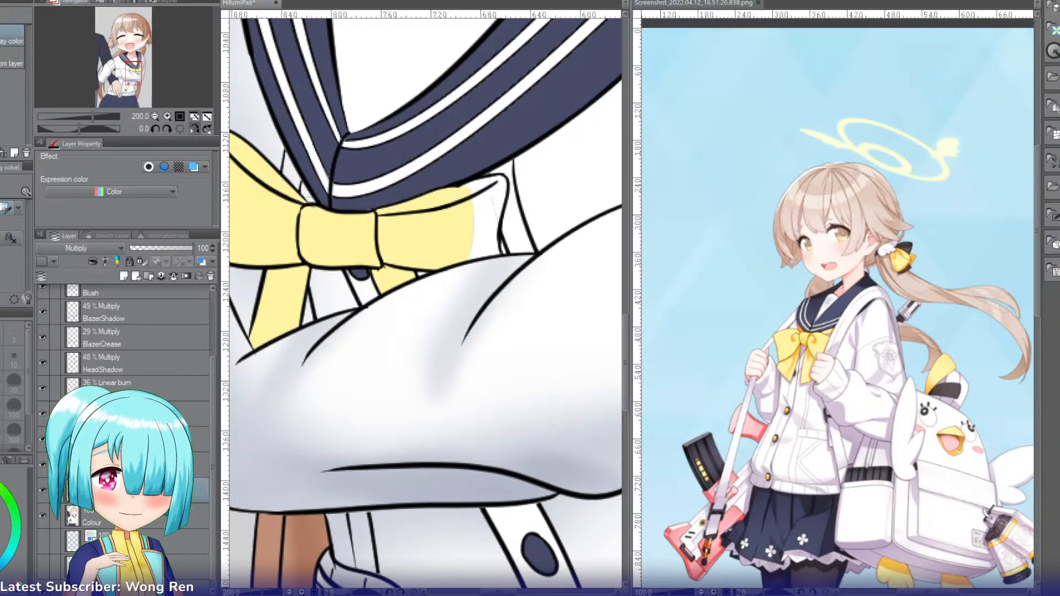
{"action": "key", "text": "g"}
{"action": "left_click", "coordinate": [489, 200]}
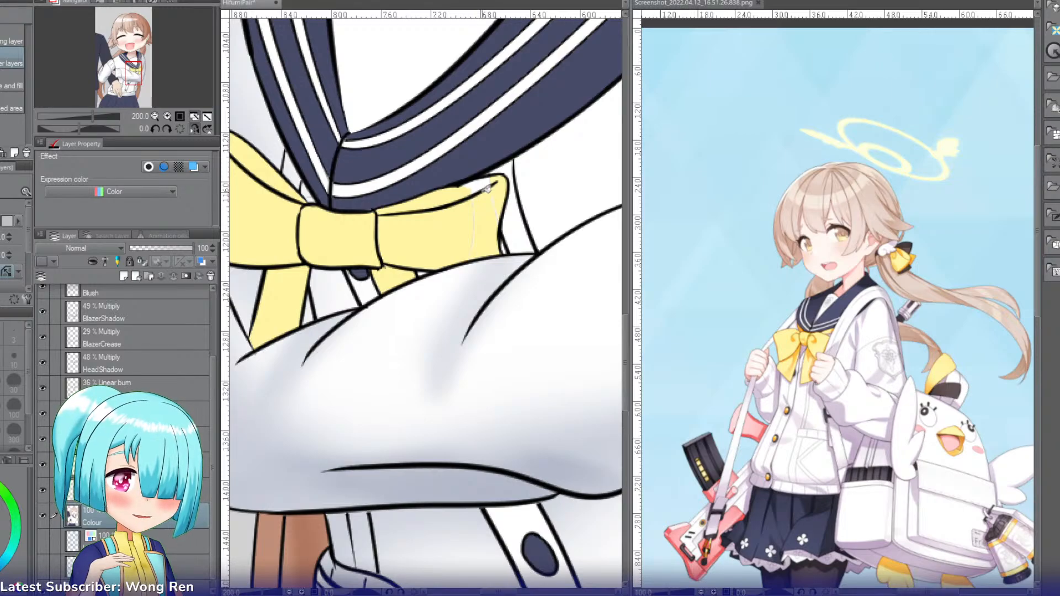
{"action": "key", "text": "p"}
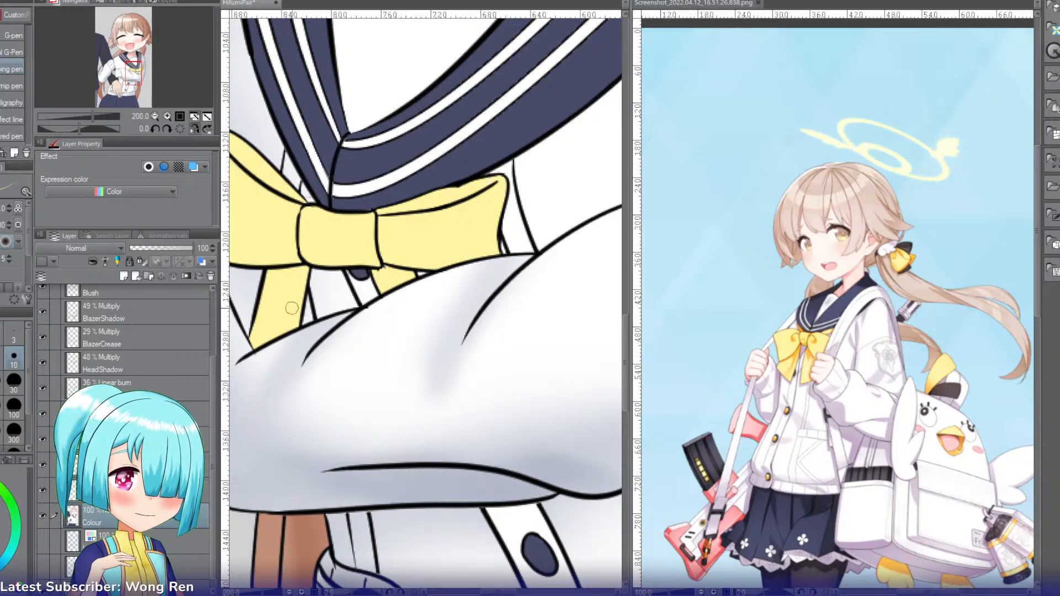
{"action": "key", "text": "g"}
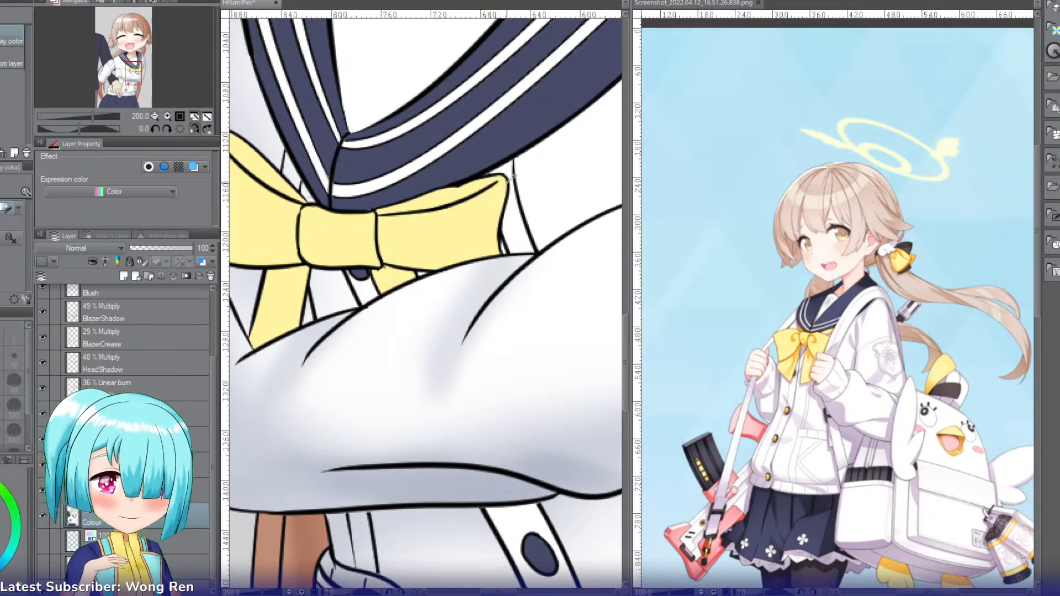
{"action": "key", "text": "p"}
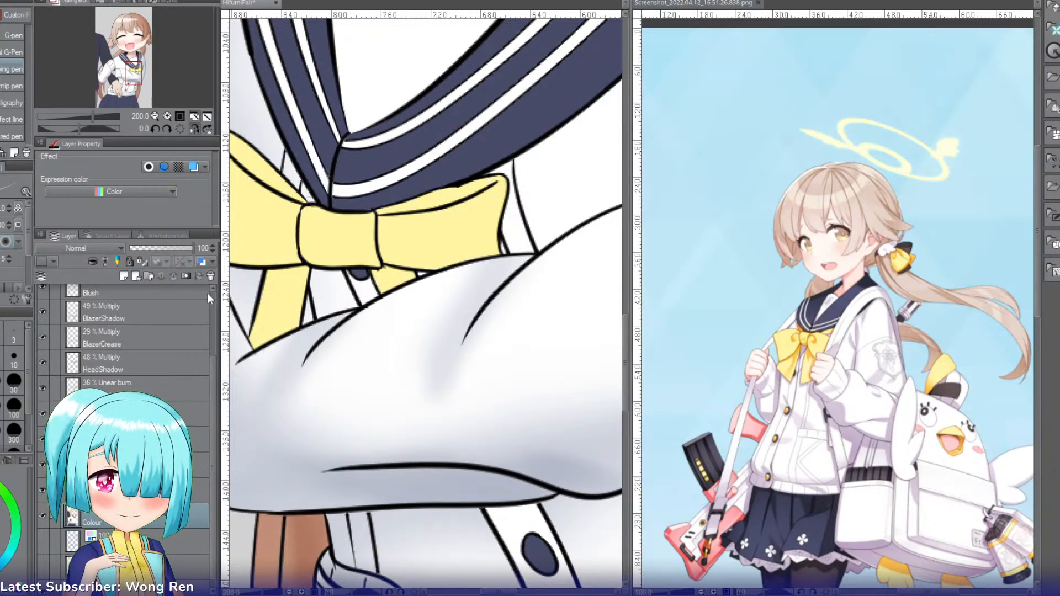
Step: Rename the top line layer, Layer 3, as Lines
{"action": "scroll", "coordinate": [167, 324], "scroll_direction": "up", "scroll_amount": 3}
{"action": "left_click", "coordinate": [163, 302]}
{"action": "key", "text": "e"}
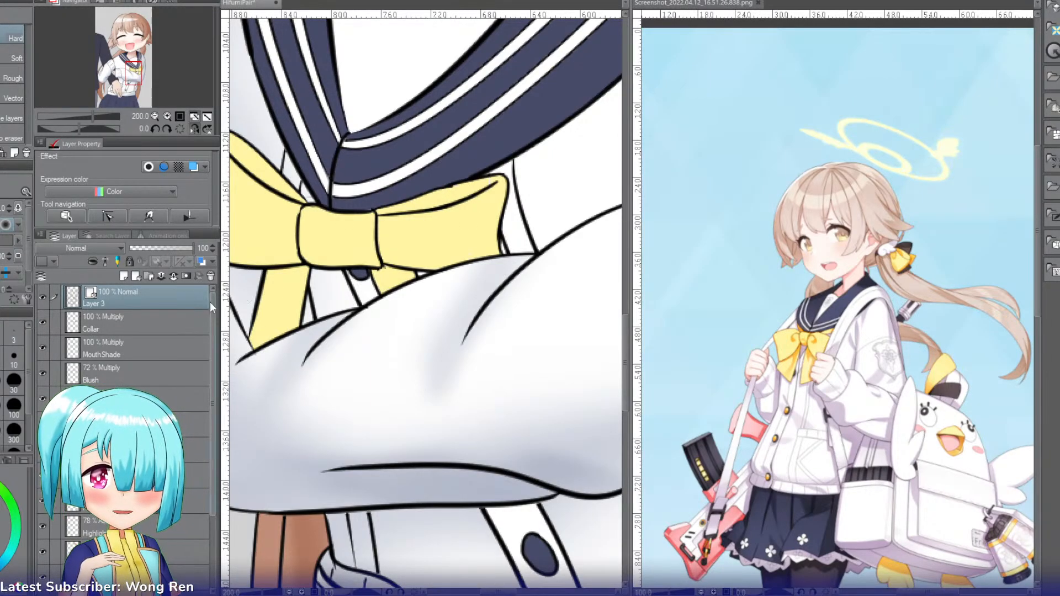
{"action": "double_click", "coordinate": [154, 293]}
{"action": "type", "text": "Lines"}
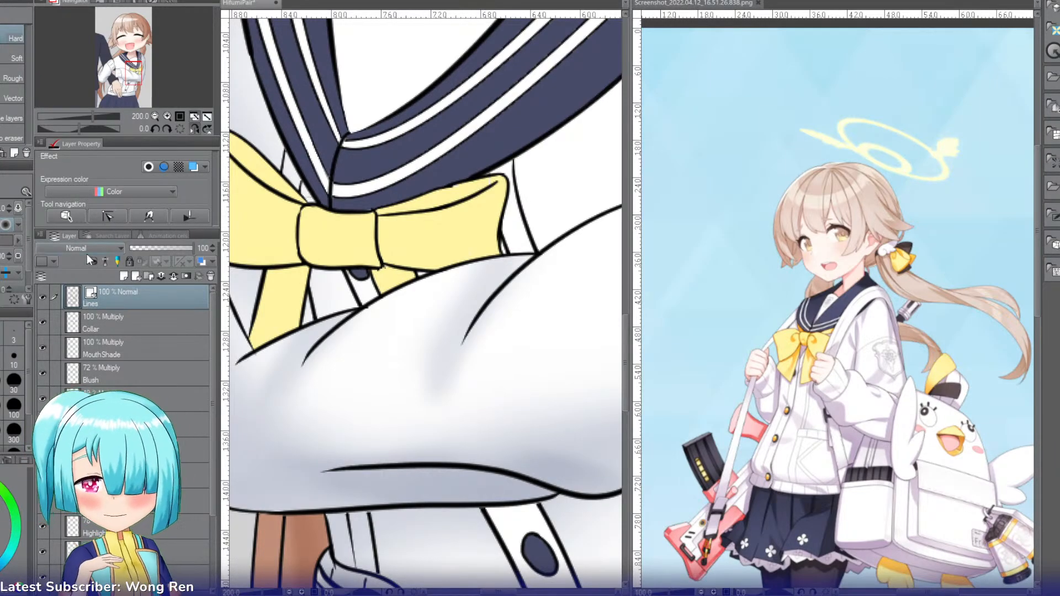
{"action": "key", "text": "Return"}
Step: Add a new layer above Collar, name it Ribbon and flip the canvas back to its normal orientation
{"action": "key", "text": "i"}
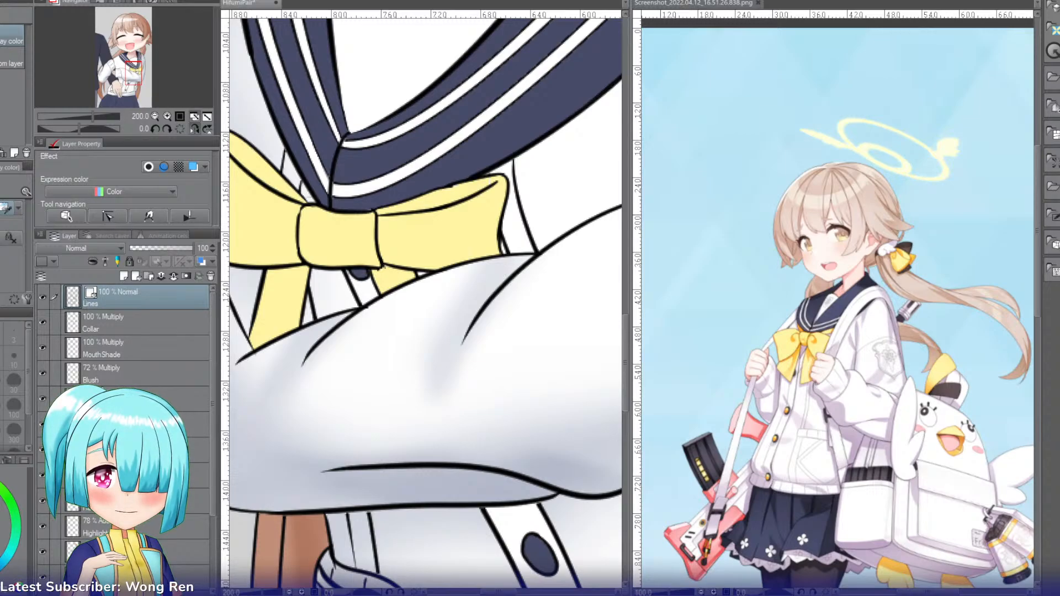
{"action": "left_click", "coordinate": [119, 330]}
{"action": "key", "text": "ctrl+shift+n"}
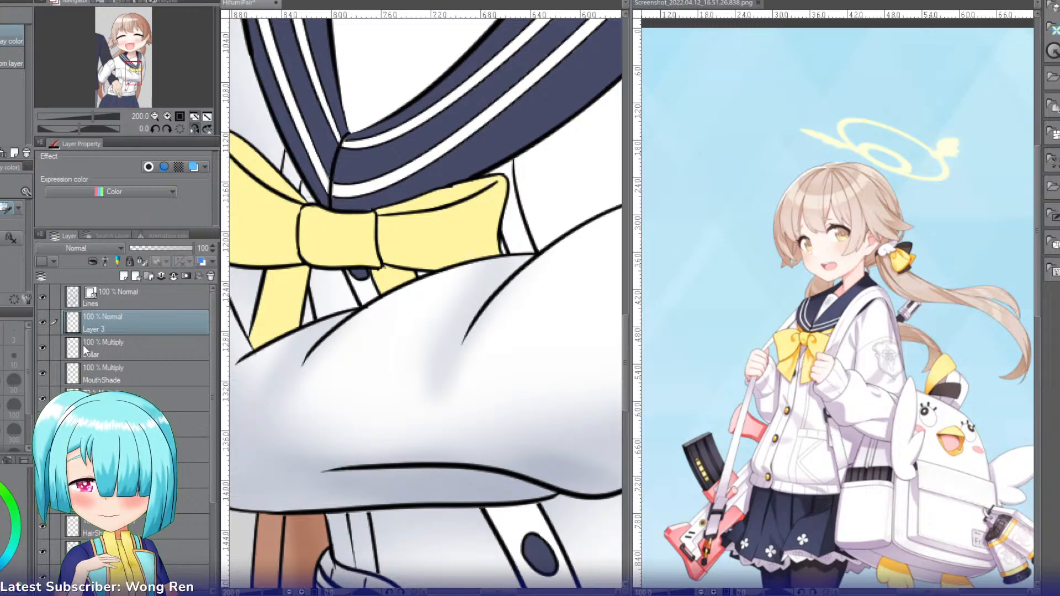
{"action": "left_click", "coordinate": [190, 127]}
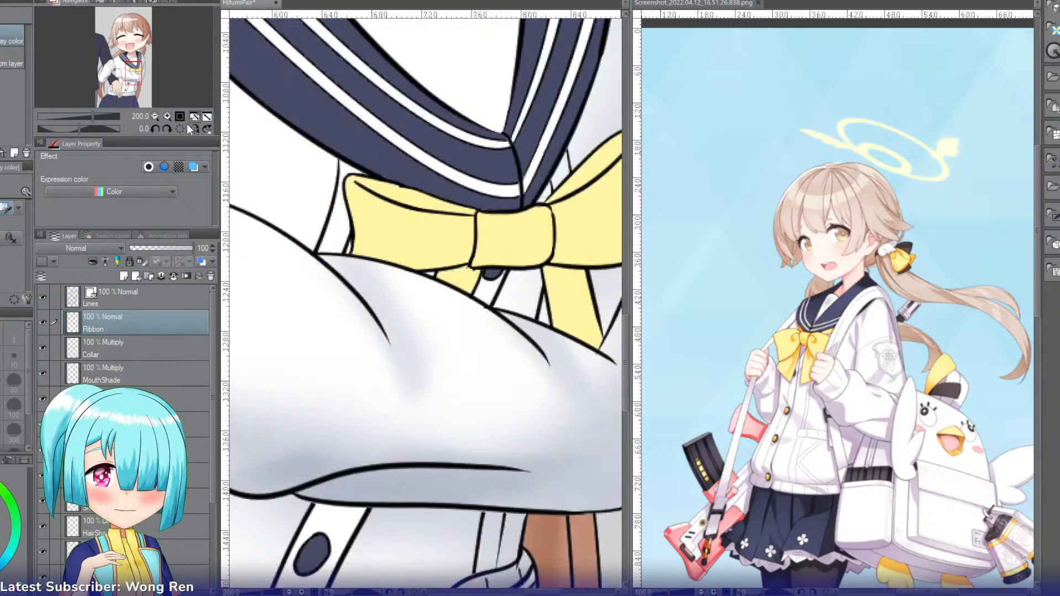
Step: Set the Ribbon layer's blending mode to Multiply and undo the test stroke made on the knot with a smaller Soft airbrush
{"action": "left_click", "coordinate": [155, 117]}
{"action": "left_click", "coordinate": [155, 117]}
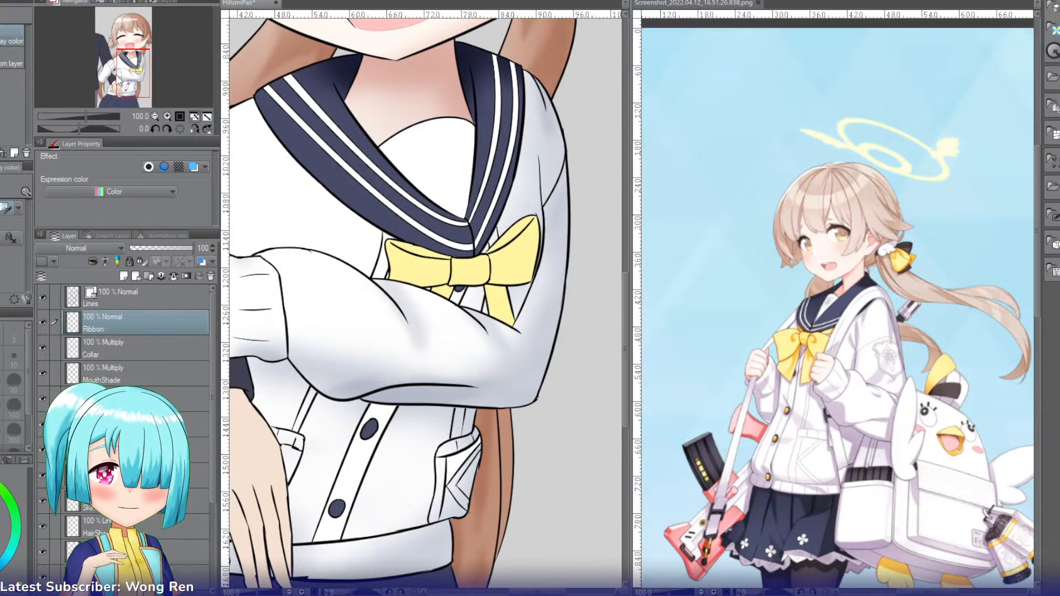
{"action": "left_click_drag", "start_coordinate": [135, 74], "coordinate": [137, 74]}
{"action": "left_click", "coordinate": [167, 116]}
{"action": "left_click", "coordinate": [167, 116]}
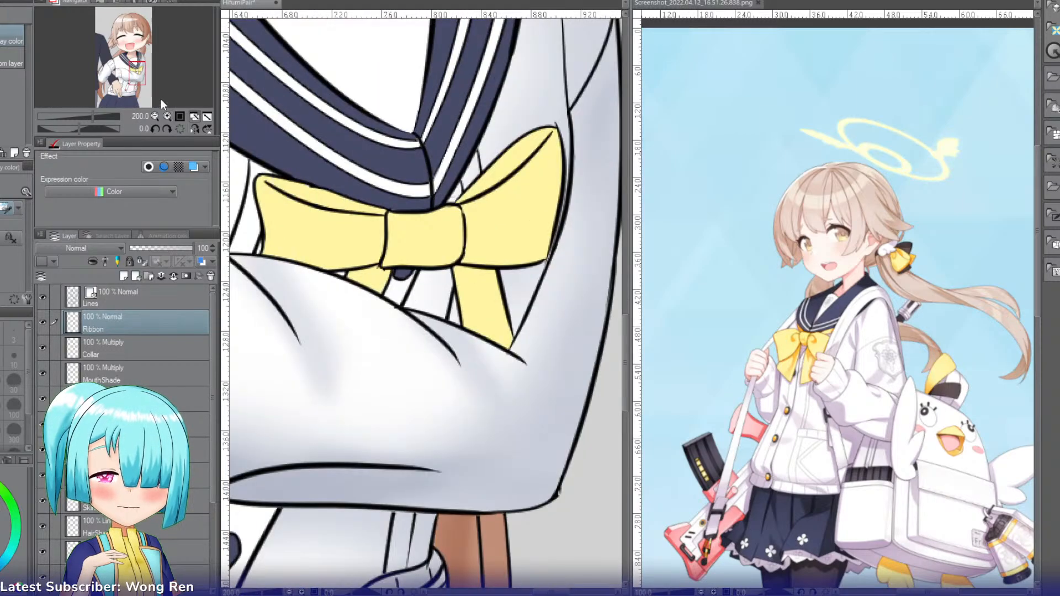
{"action": "key", "text": "b"}
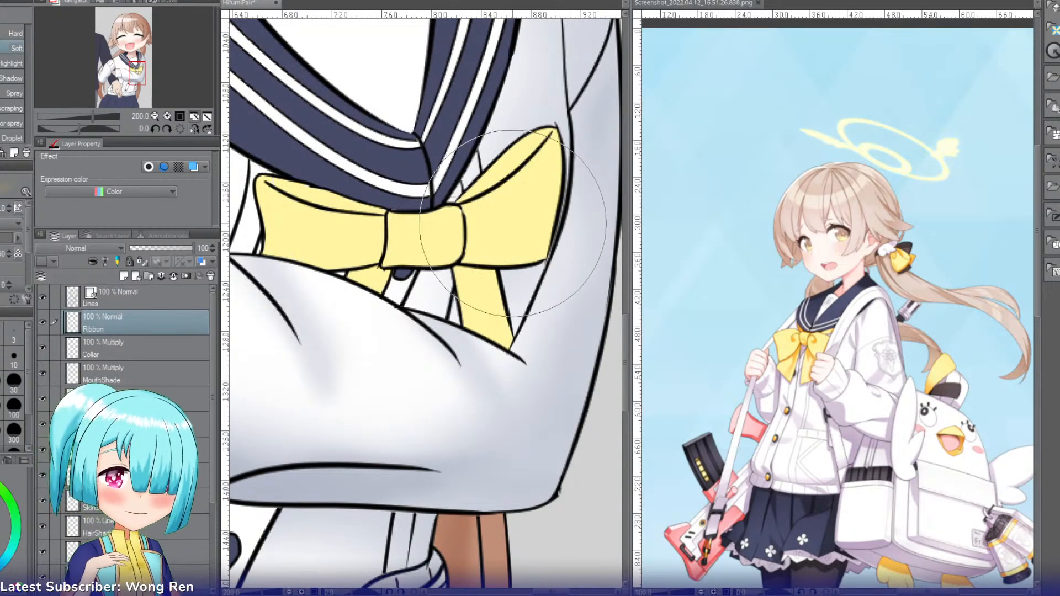
{"action": "key", "text": "bracketleft"}
{"action": "key", "text": "bracketleft"}
{"action": "key", "text": "bracketleft"}
{"action": "key", "text": "bracketleft"}
{"action": "key", "text": "bracketleft"}
{"action": "key", "text": "bracketleft"}
{"action": "key", "text": "bracketleft"}
{"action": "key", "text": "bracketleft"}
{"action": "key", "text": "bracketleft"}
{"action": "left_click_drag", "start_coordinate": [413, 252], "coordinate": [441, 273]}
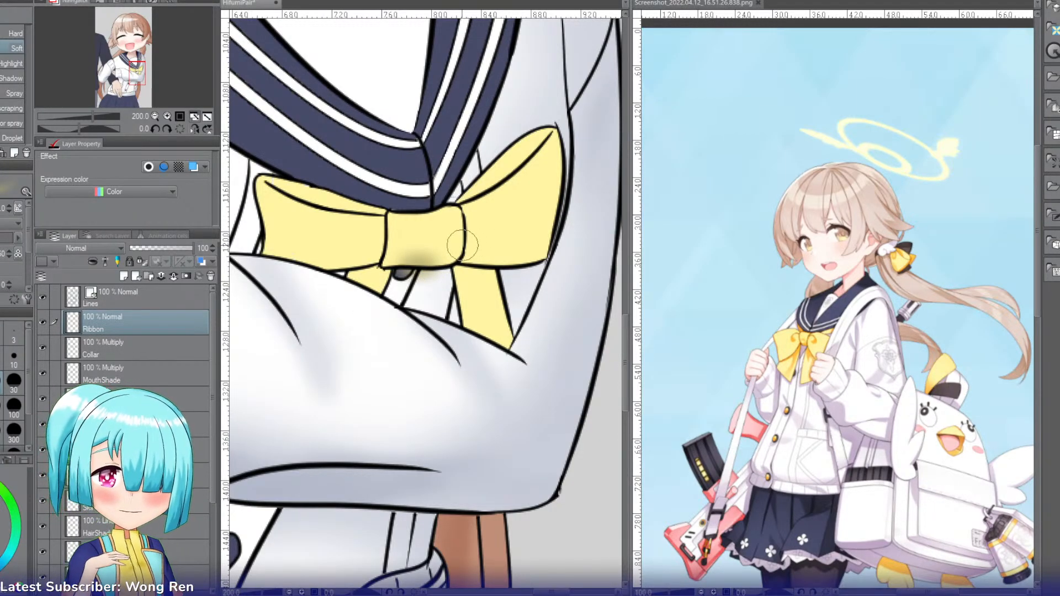
{"action": "left_click", "coordinate": [83, 252]}
{"action": "left_click", "coordinate": [73, 287]}
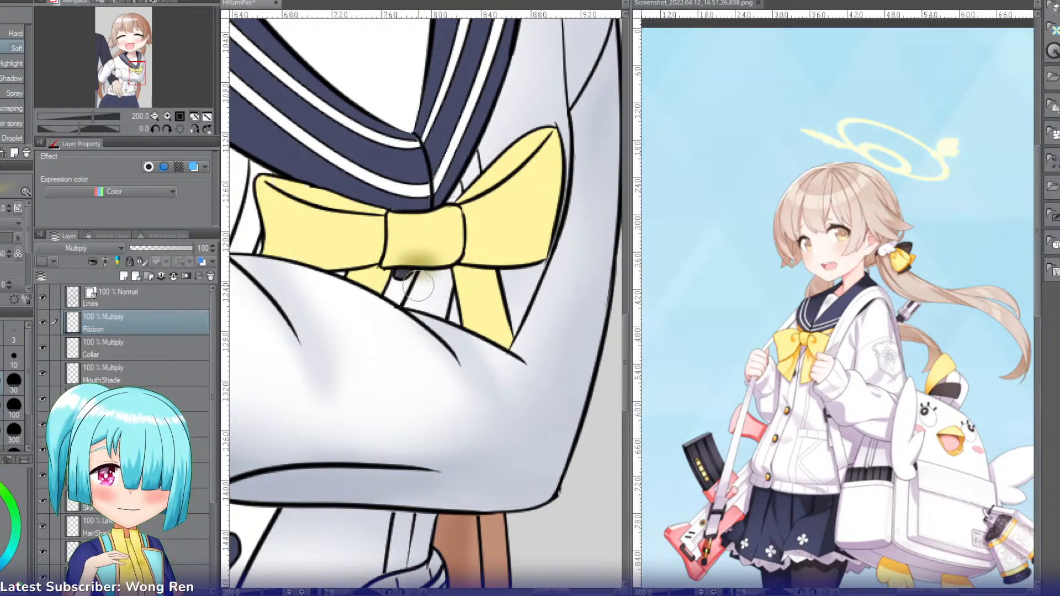
{"action": "key", "text": "ctrl+z"}
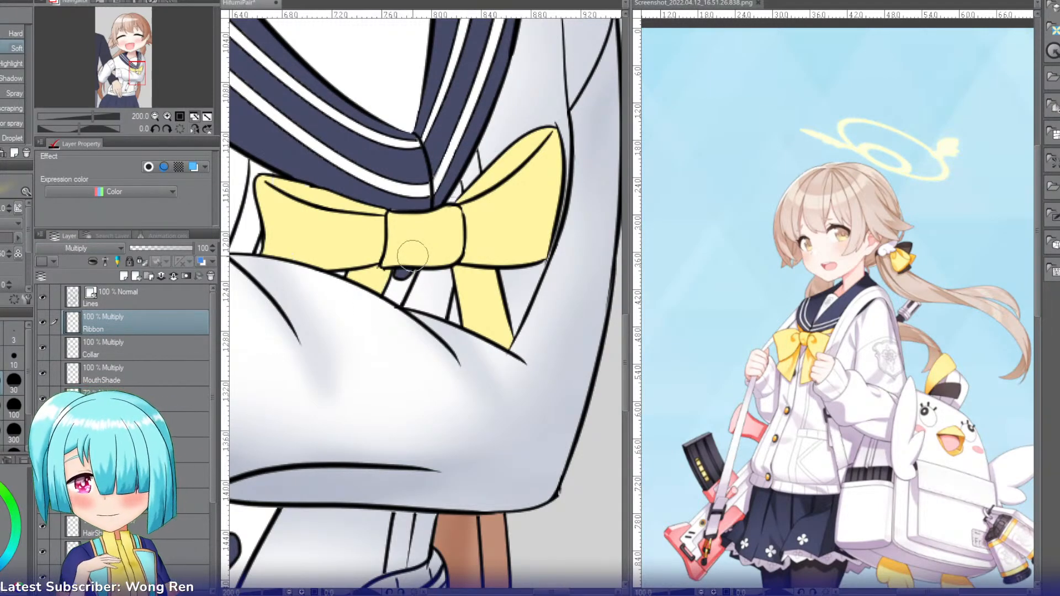
Step: Select the ribbon's knot and shade its edges with the Soft airbrush on the Ribbon layer
{"action": "key", "text": "w"}
{"action": "left_click", "coordinate": [428, 235]}
{"action": "key", "text": "b"}
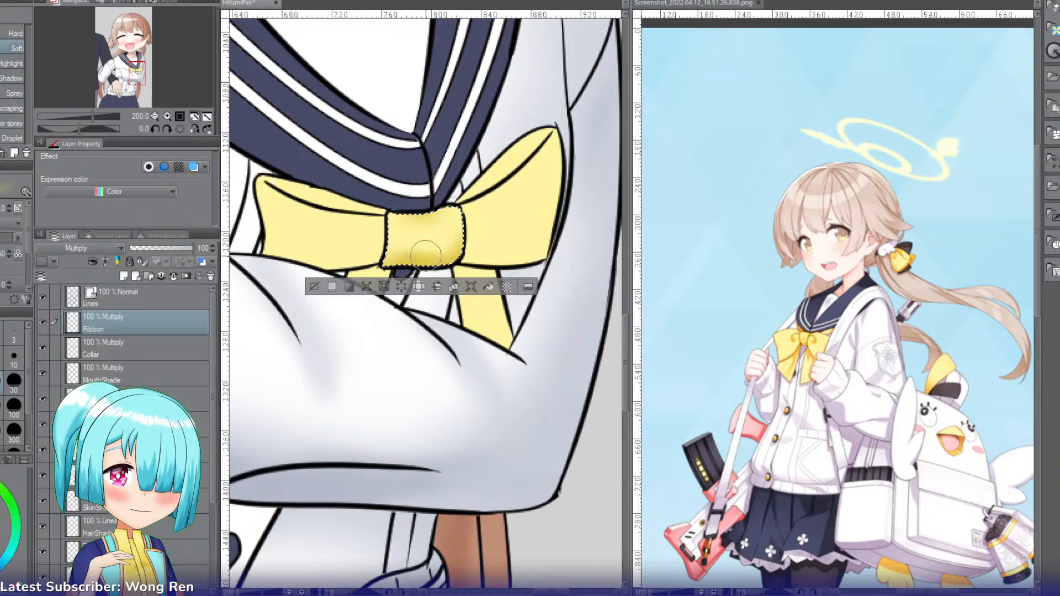
{"action": "key", "text": "w"}
{"action": "left_click", "coordinate": [485, 226], "text": "shift"}
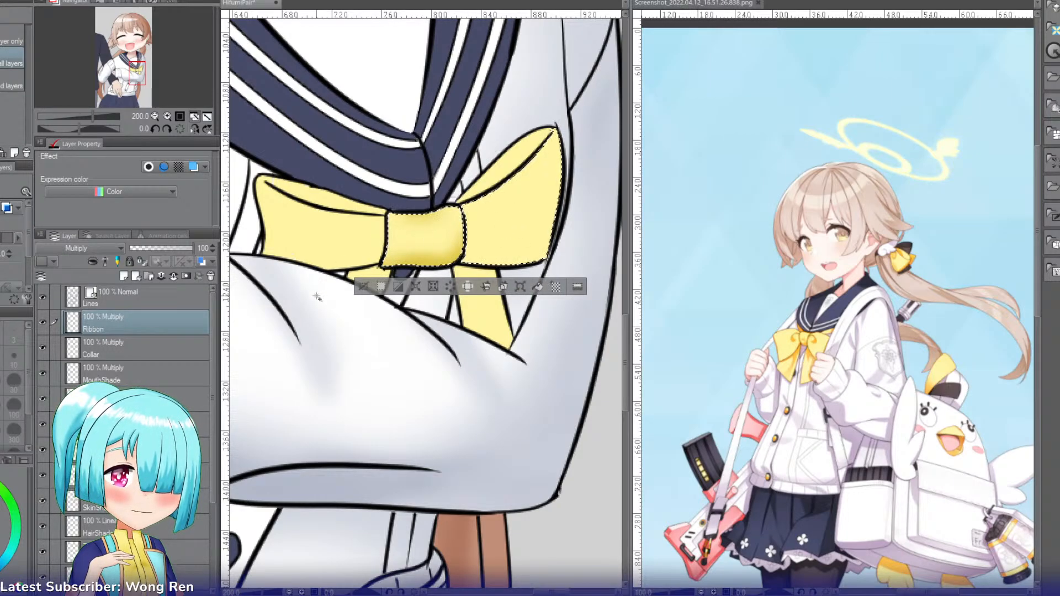
{"action": "left_click", "coordinate": [362, 287]}
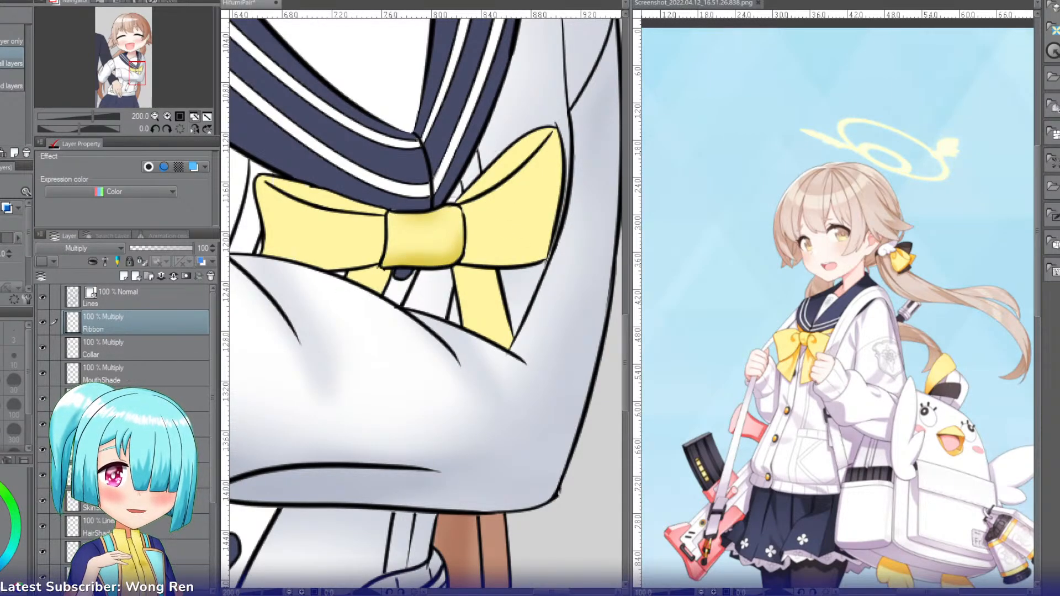
{"action": "key", "text": "b"}
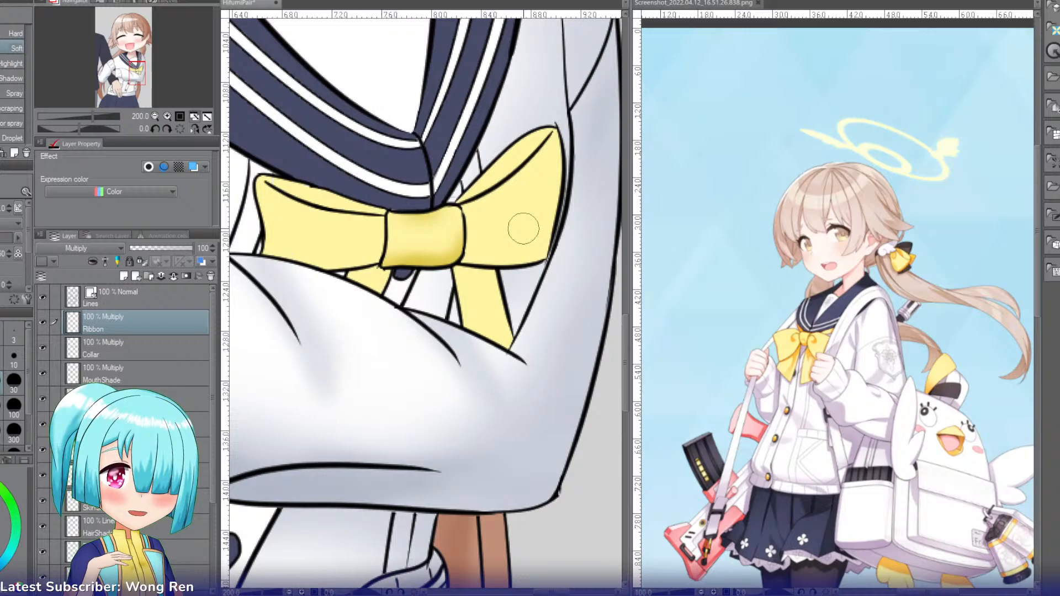
Step: Select the bow's right loop, shade it beside the knot with the Soft airbrush and lower the Ribbon layer's opacity to 79%
{"action": "key", "text": "w"}
{"action": "left_click", "coordinate": [480, 240]}
{"action": "key", "text": "b"}
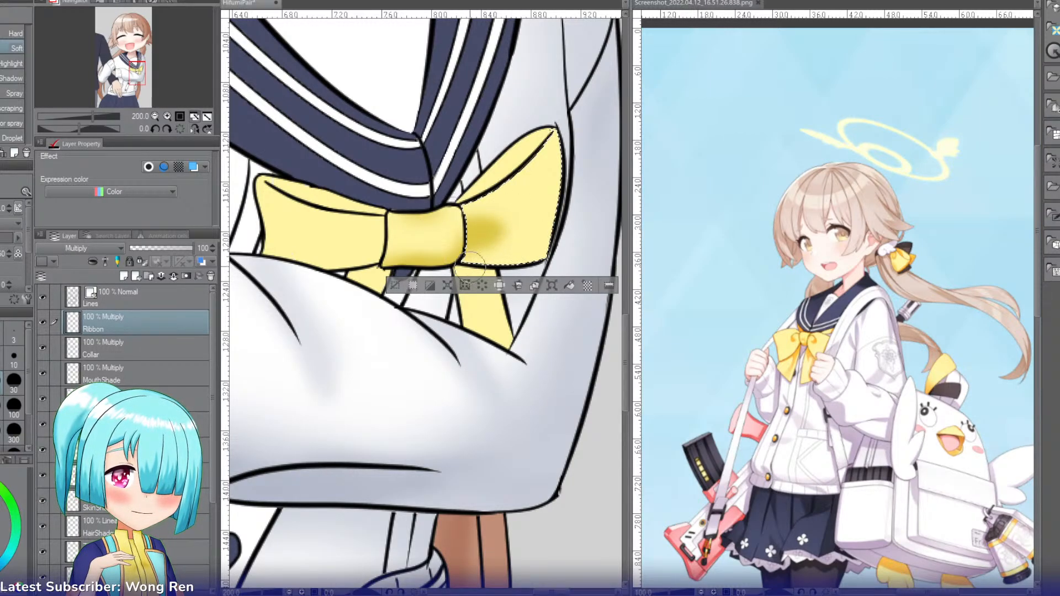
{"action": "left_click", "coordinate": [180, 250]}
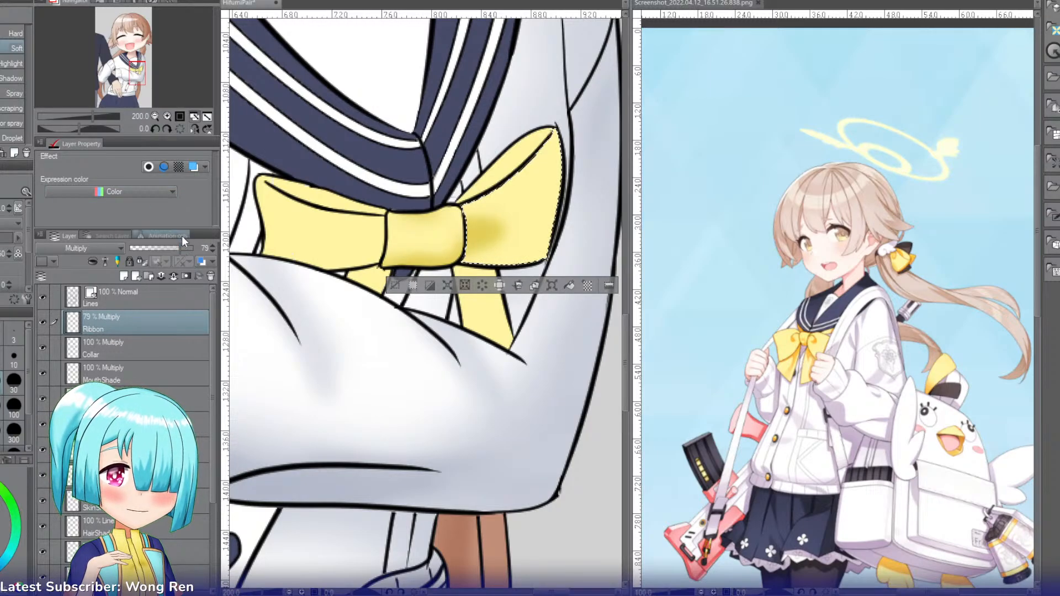
Step: Select the bow's left loop and its upper fold in turn, shading the loop beside the knot and darkening the fold
{"action": "key", "text": "w"}
{"action": "left_click", "coordinate": [347, 255]}
{"action": "key", "text": "b"}
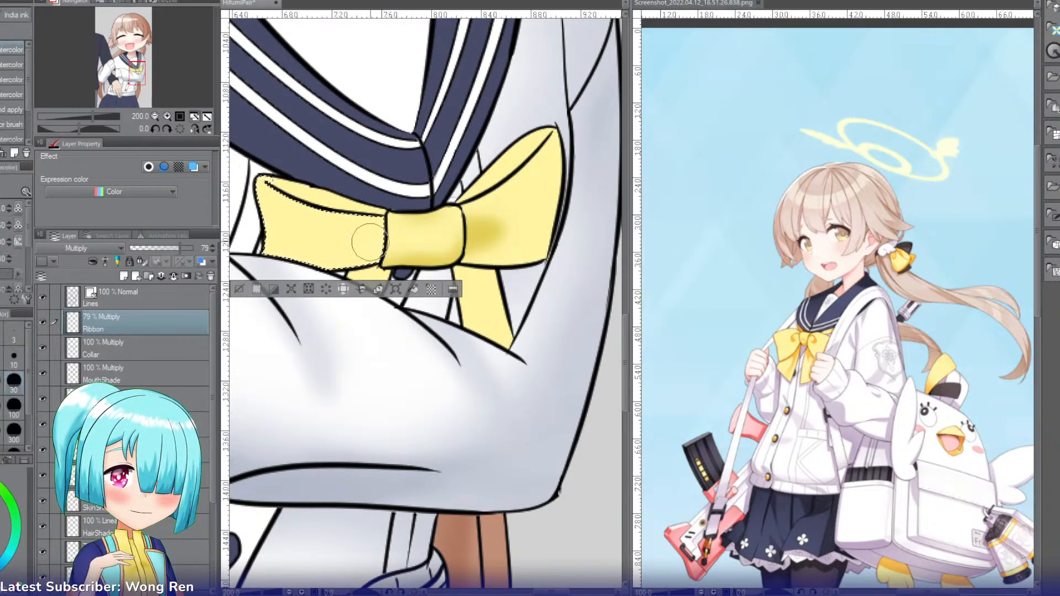
{"action": "mouse_move", "coordinate": [392, 229]}
{"action": "left_mouse_down"}
{"action": "mouse_move", "coordinate": [351, 245]}
{"action": "mouse_move", "coordinate": [377, 242]}
{"action": "mouse_move", "coordinate": [337, 225]}
{"action": "left_mouse_up"}
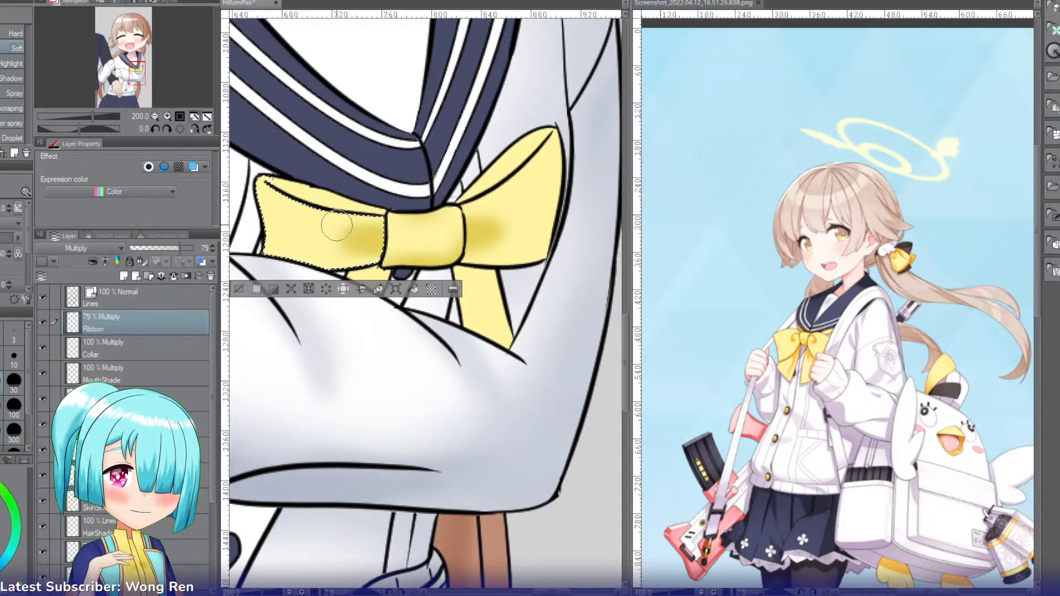
{"action": "key", "text": "w"}
{"action": "left_click", "coordinate": [309, 198]}
{"action": "key", "text": "b"}
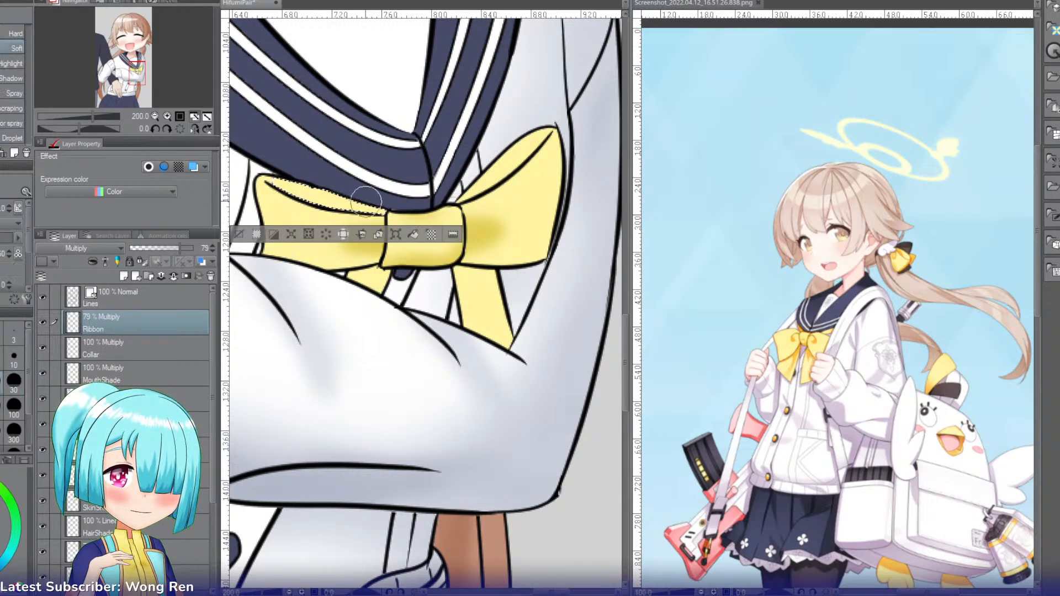
{"action": "left_click_drag", "start_coordinate": [314, 193], "coordinate": [366, 208]}
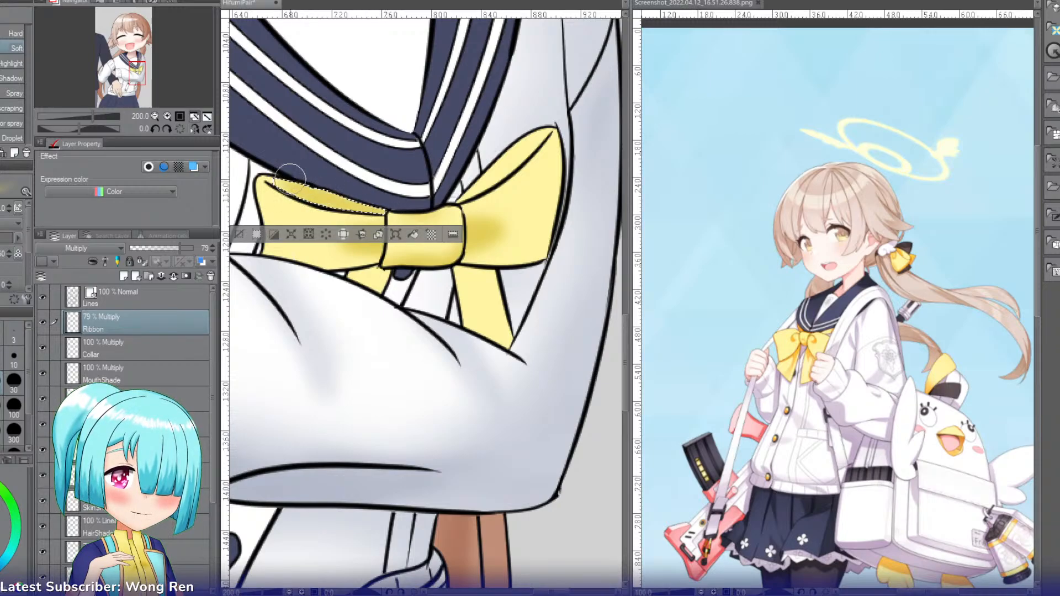
Step: Select the upper fold of the bow's right loop and darken it with the Soft airbrush
{"action": "key", "text": "w"}
{"action": "left_click", "coordinate": [506, 160]}
{"action": "key", "text": "b"}
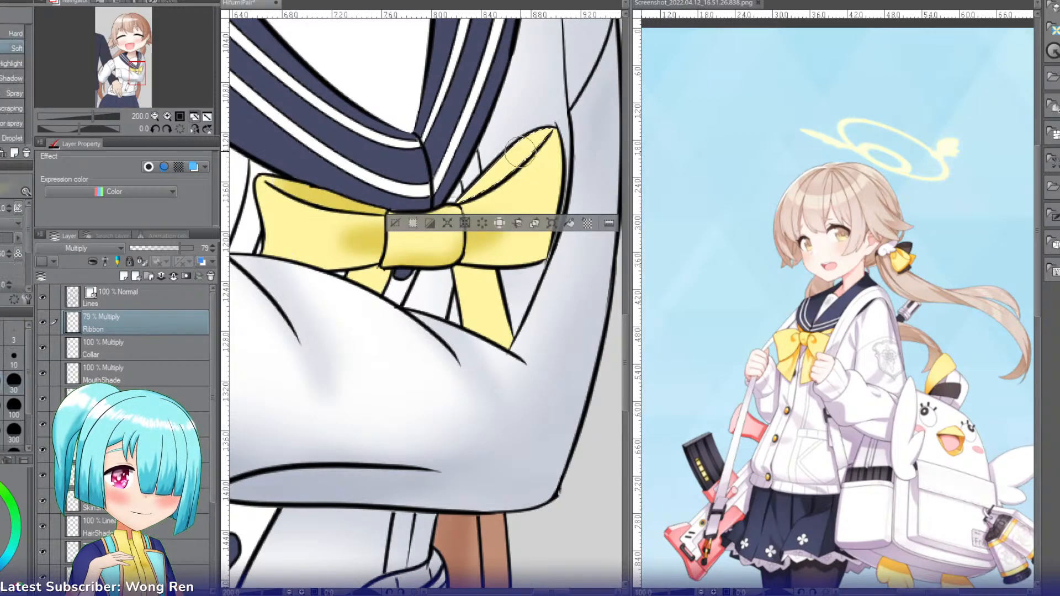
{"action": "mouse_move", "coordinate": [476, 187]}
{"action": "left_mouse_down"}
{"action": "mouse_move", "coordinate": [507, 161]}
{"action": "mouse_move", "coordinate": [477, 190]}
{"action": "left_mouse_up"}
{"action": "left_click_drag", "start_coordinate": [536, 141], "coordinate": [531, 156]}
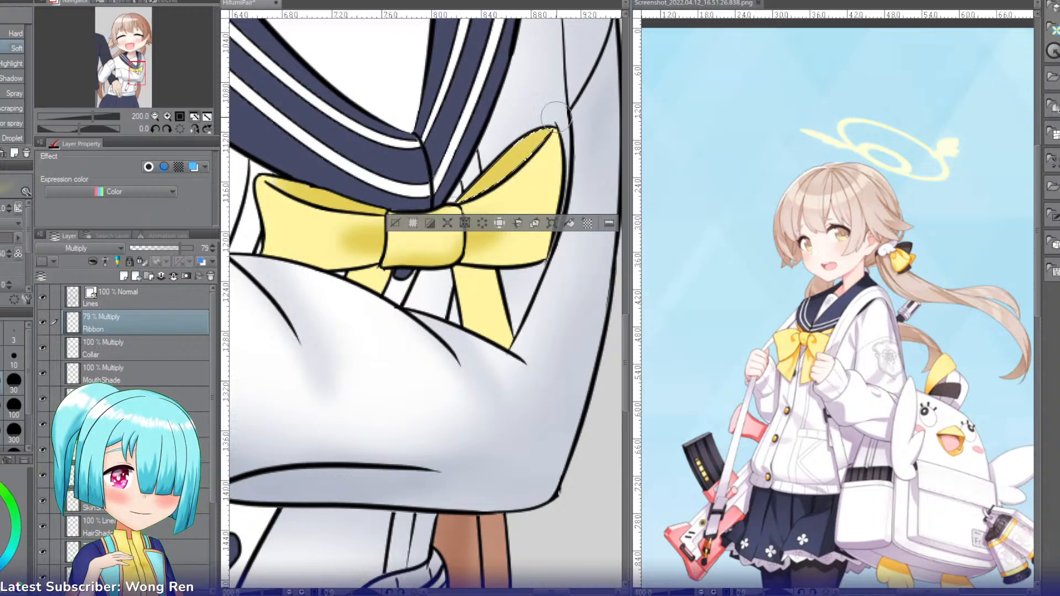
Step: Select and shade the two ribbon tails below the bow with the Soft airbrush, and clear the selection
{"action": "key", "text": "w"}
{"action": "left_click", "coordinate": [479, 303]}
{"action": "key", "text": "b"}
{"action": "mouse_move", "coordinate": [468, 269]}
{"action": "left_mouse_down"}
{"action": "mouse_move", "coordinate": [477, 297]}
{"action": "mouse_move", "coordinate": [475, 247]}
{"action": "mouse_move", "coordinate": [465, 261]}
{"action": "mouse_move", "coordinate": [495, 253]}
{"action": "mouse_move", "coordinate": [493, 286]}
{"action": "mouse_move", "coordinate": [520, 268]}
{"action": "mouse_move", "coordinate": [484, 315]}
{"action": "left_mouse_up"}
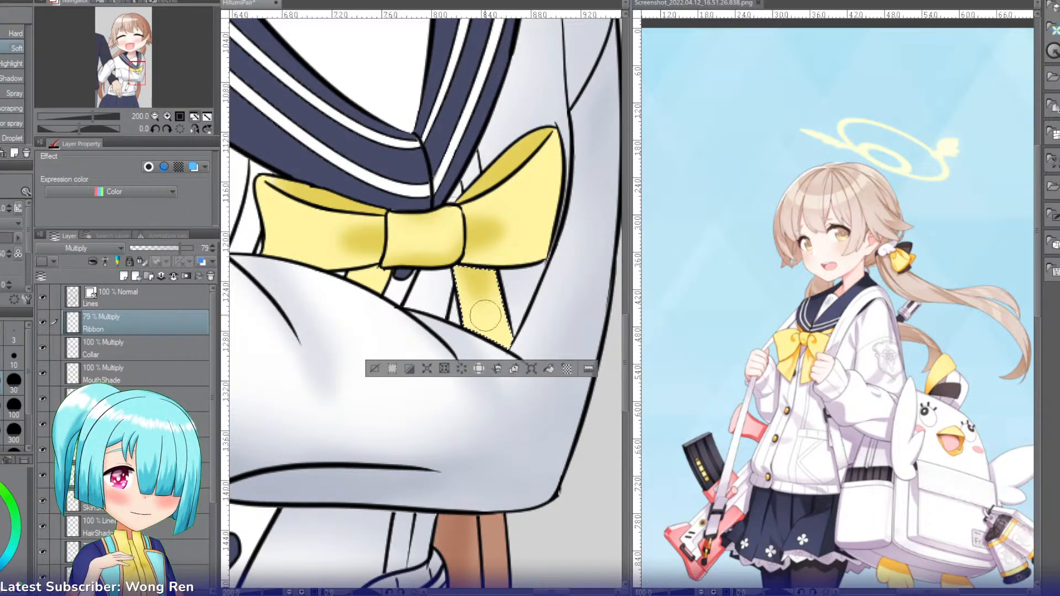
{"action": "key", "text": "w"}
{"action": "left_click", "coordinate": [365, 276]}
{"action": "key", "text": "b"}
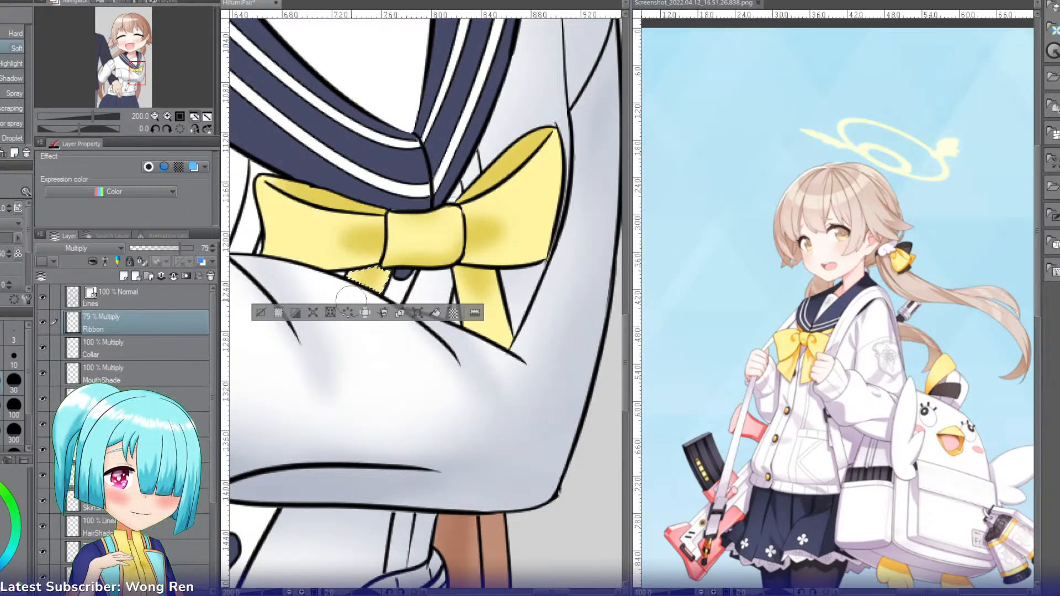
{"action": "left_click", "coordinate": [262, 313]}
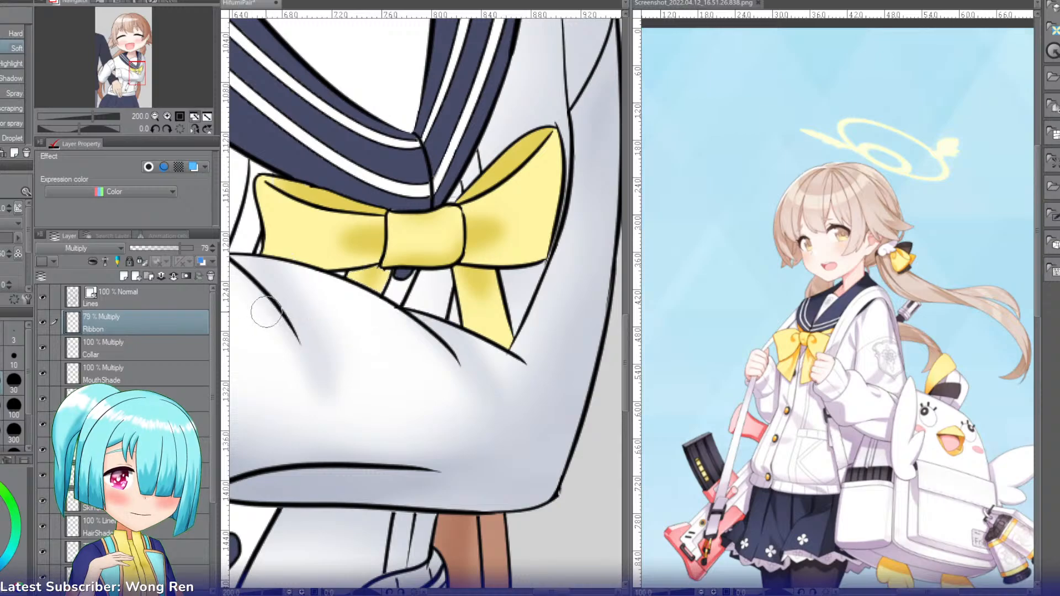
Step: Add a new layer above Ribbon and name it RibbonShadow
{"action": "key", "text": "ctrl+shift+n"}
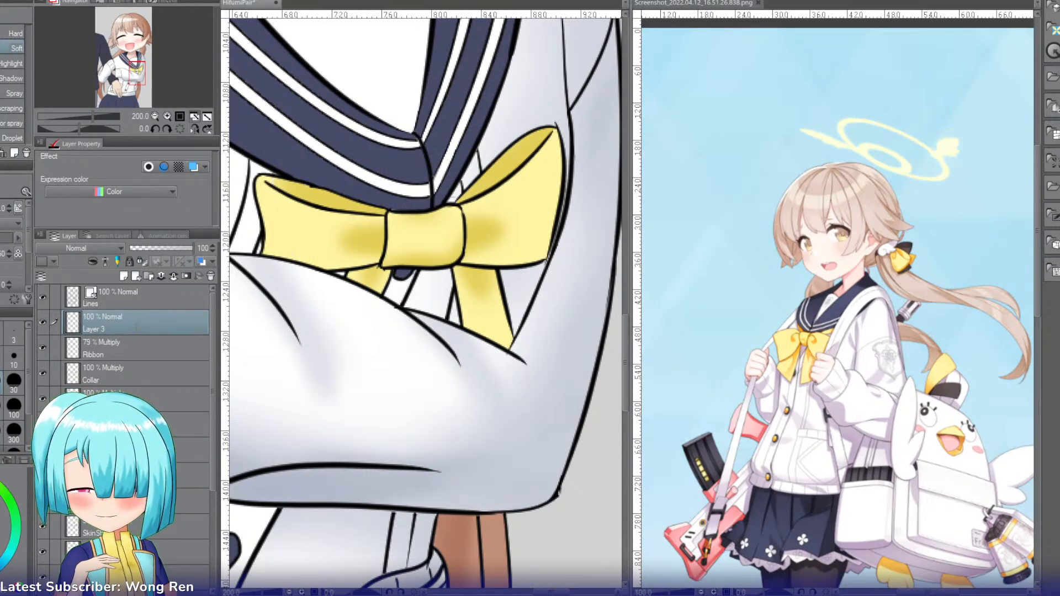
{"action": "type", "text": "RibbonShadow"}
{"action": "key", "text": "Return"}
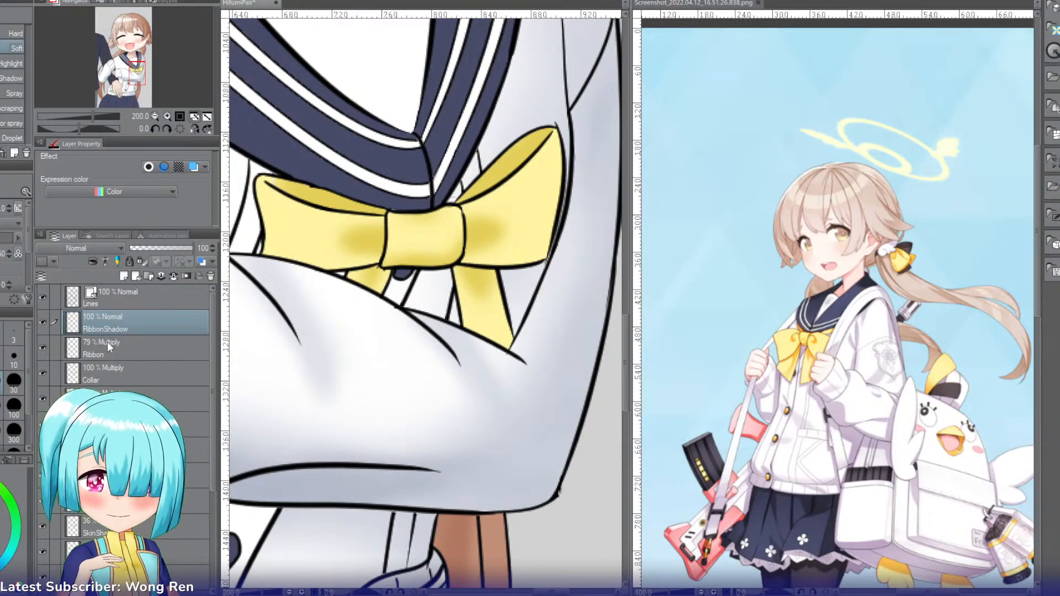
Step: Hide the Ribbon layer and select the bow's loops, folds, knot and right tail together
{"action": "left_click", "coordinate": [43, 346]}
{"action": "key", "text": "w"}
{"action": "left_click", "coordinate": [334, 227]}
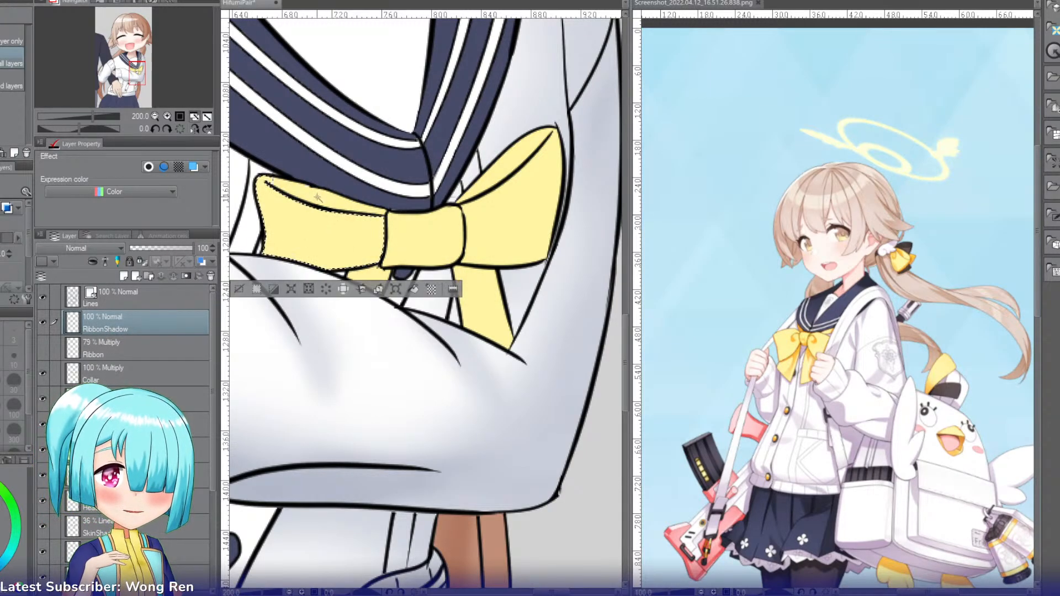
{"action": "left_click", "coordinate": [312, 196]}
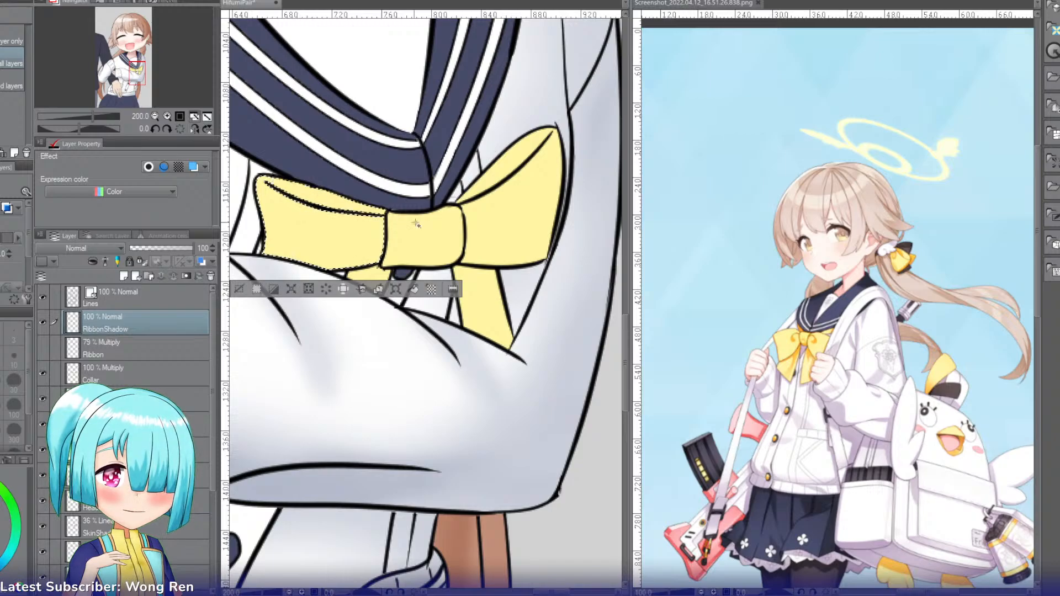
{"action": "left_click", "coordinate": [423, 225]}
{"action": "left_click", "coordinate": [497, 221]}
{"action": "left_click", "coordinate": [509, 163]}
{"action": "left_click", "coordinate": [468, 270]}
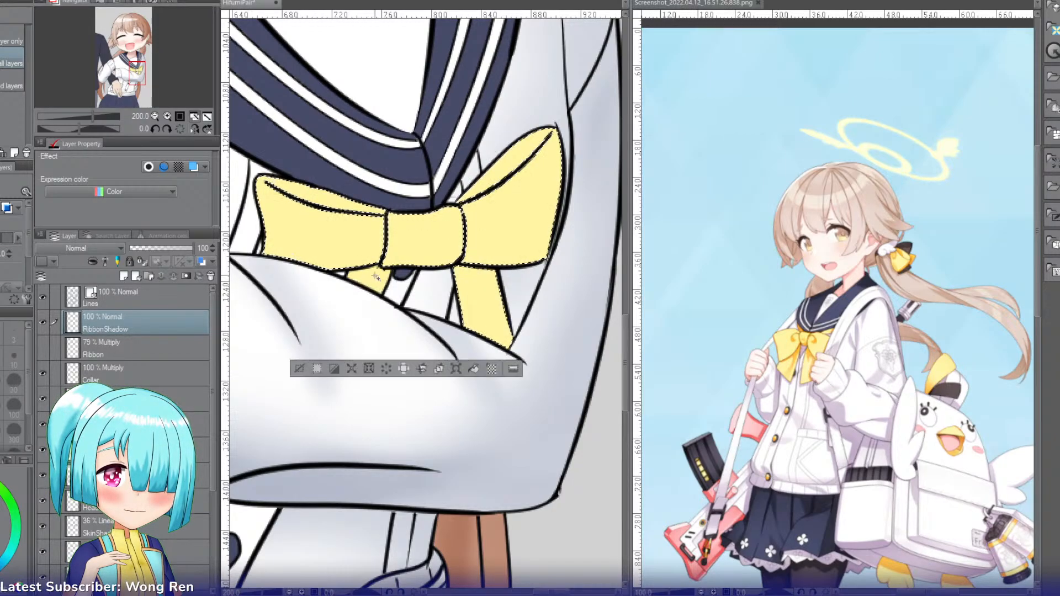
Step: Softly shade the selected bow's edges on RibbonShadow with the Soft airbrush, reducing its size for finer areas, and show the Ribbon layer again
{"action": "key", "text": "b"}
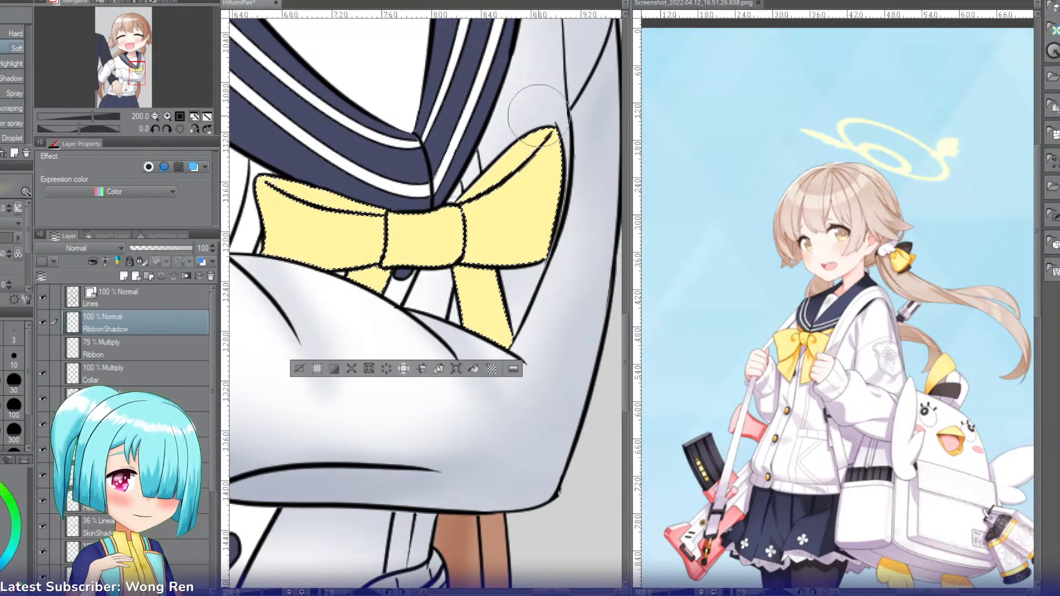
{"action": "mouse_move", "coordinate": [541, 112]}
{"action": "left_mouse_down"}
{"action": "mouse_move", "coordinate": [584, 269]}
{"action": "mouse_move", "coordinate": [549, 138]}
{"action": "mouse_move", "coordinate": [570, 145]}
{"action": "left_mouse_up"}
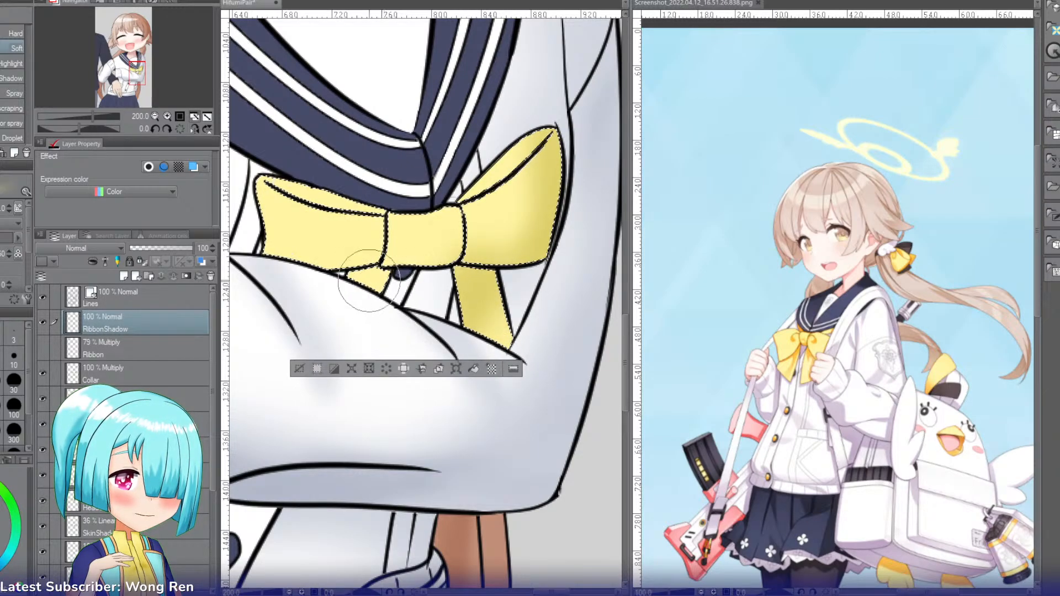
{"action": "key", "text": "bracketleft"}
{"action": "key", "text": "bracketleft"}
{"action": "key", "text": "bracketleft"}
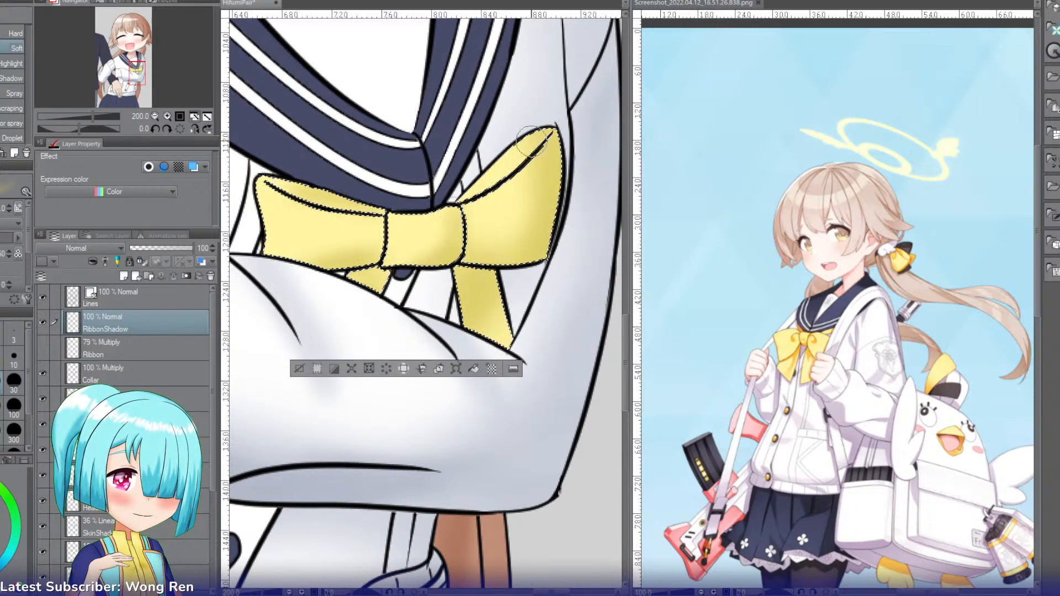
{"action": "left_click", "coordinate": [43, 347]}
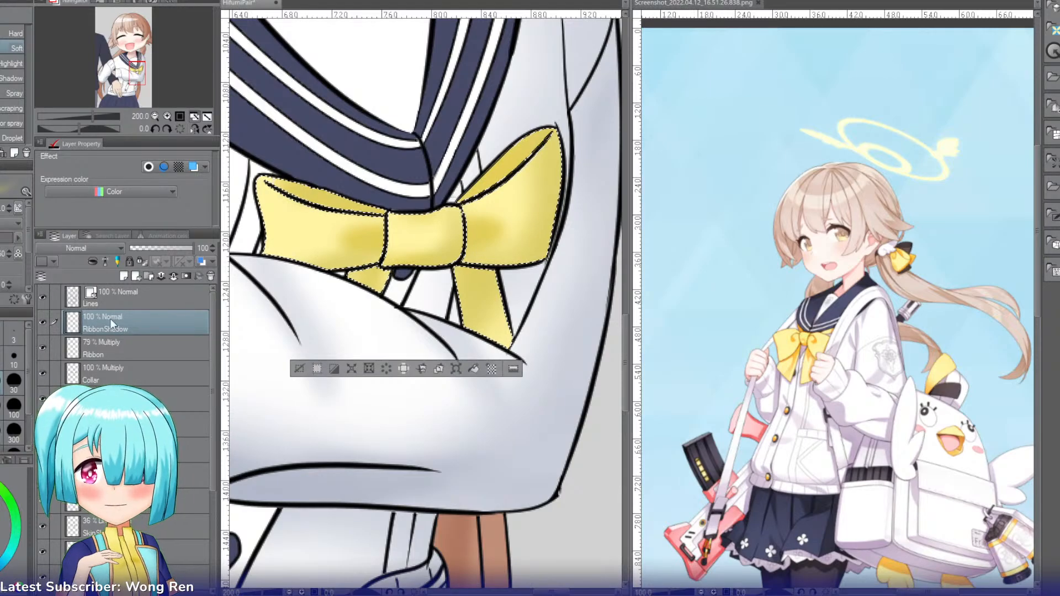
Step: Select the navy skirt area and add a new layer above RibbonShadow named Skirt
{"action": "left_click", "coordinate": [155, 116]}
{"action": "left_click", "coordinate": [155, 116]}
{"action": "left_click", "coordinate": [156, 116]}
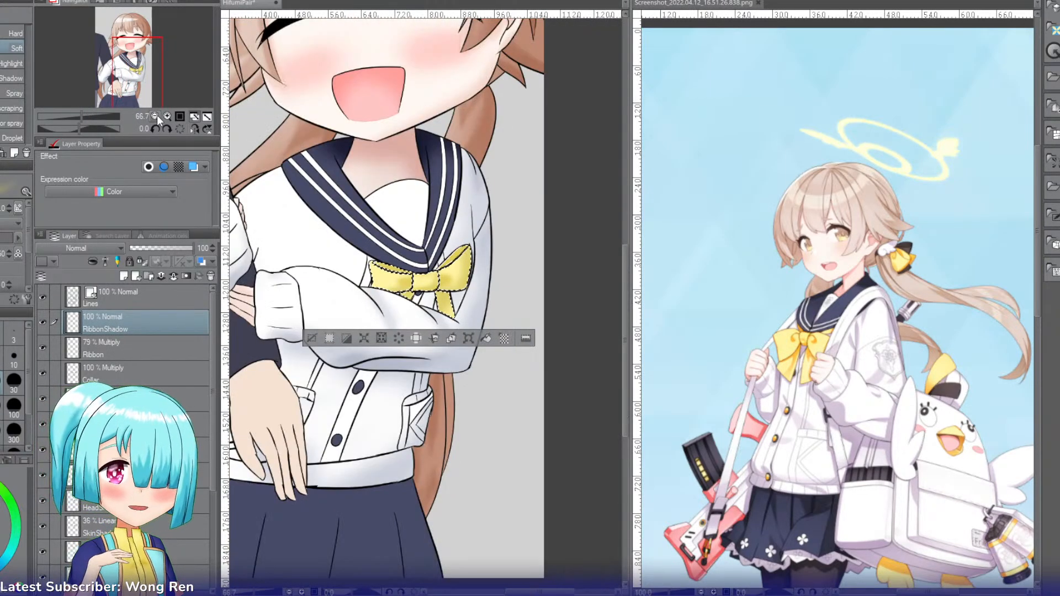
{"action": "left_click_drag", "start_coordinate": [146, 78], "coordinate": [132, 75]}
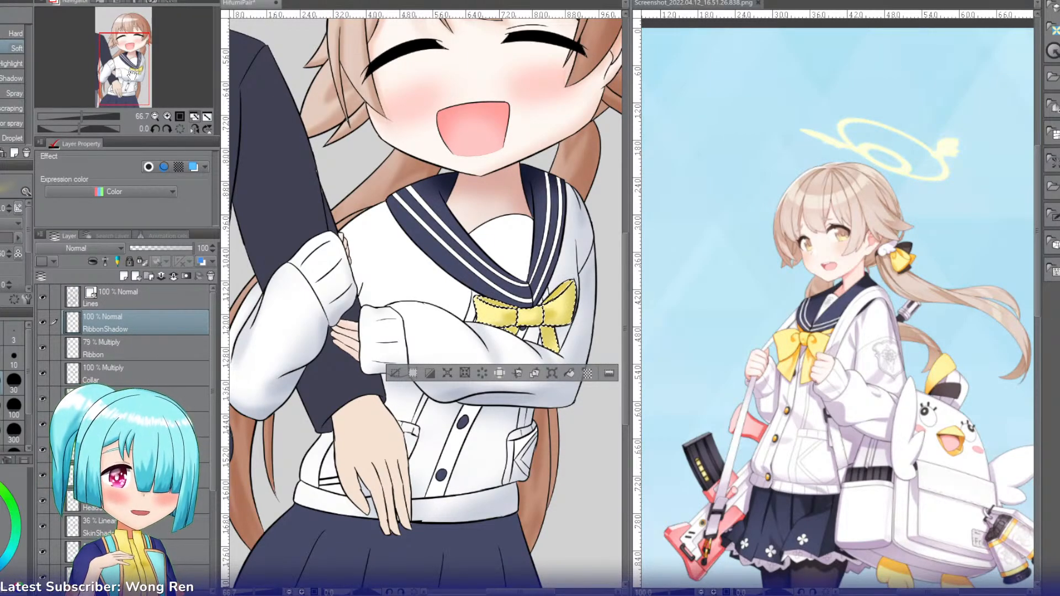
{"action": "left_click_drag", "start_coordinate": [132, 74], "coordinate": [135, 90]}
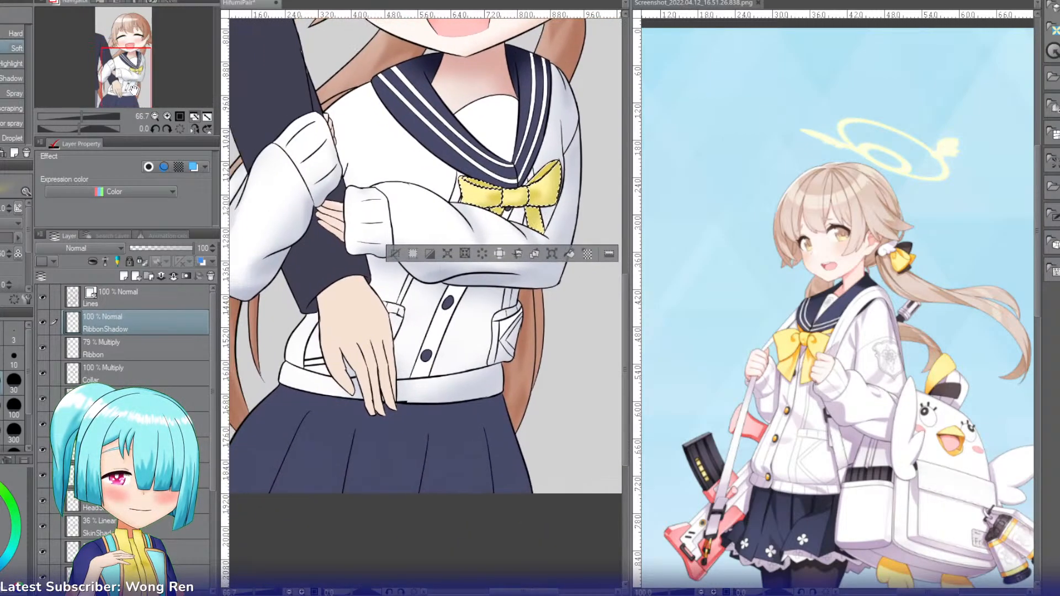
{"action": "key", "text": "w"}
{"action": "left_click", "coordinate": [318, 420]}
{"action": "key", "text": "ctrl+shift+n"}
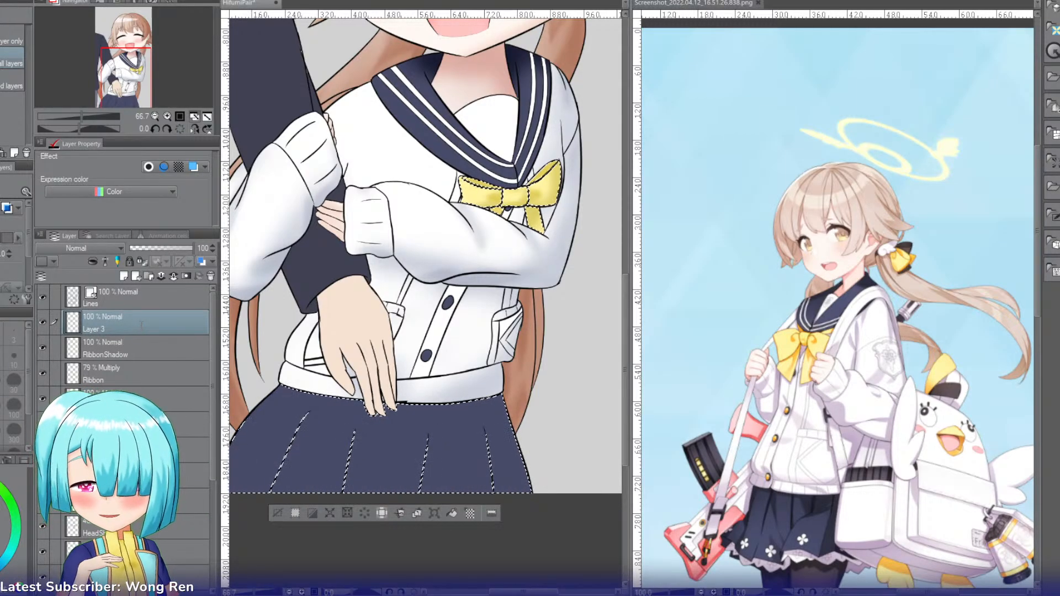
{"action": "double_click", "coordinate": [140, 326]}
{"action": "type", "text": "Skirt"}
{"action": "key", "text": "Return"}
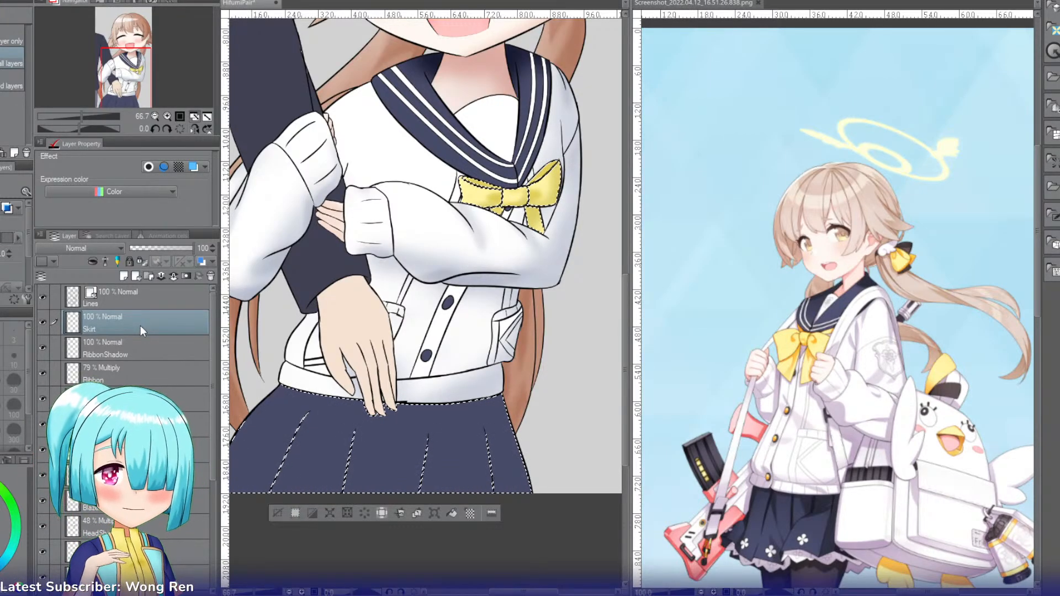
Step: Set the Skirt layer's blending mode to Multiply and rename it SkirtCrease
{"action": "left_click", "coordinate": [76, 291]}
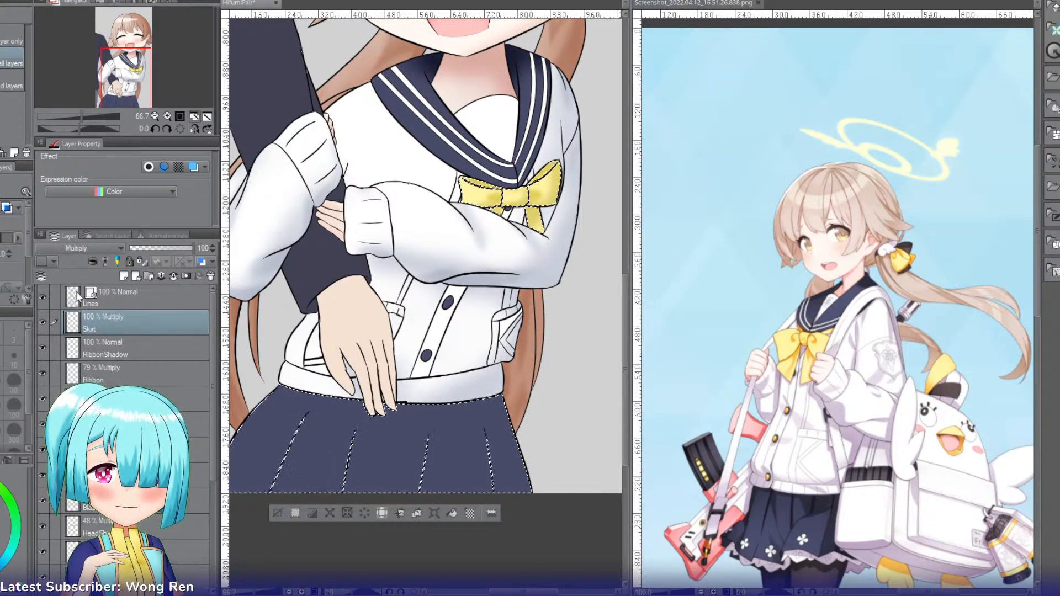
{"action": "double_click", "coordinate": [117, 329]}
{"action": "type", "text": "Crease"}
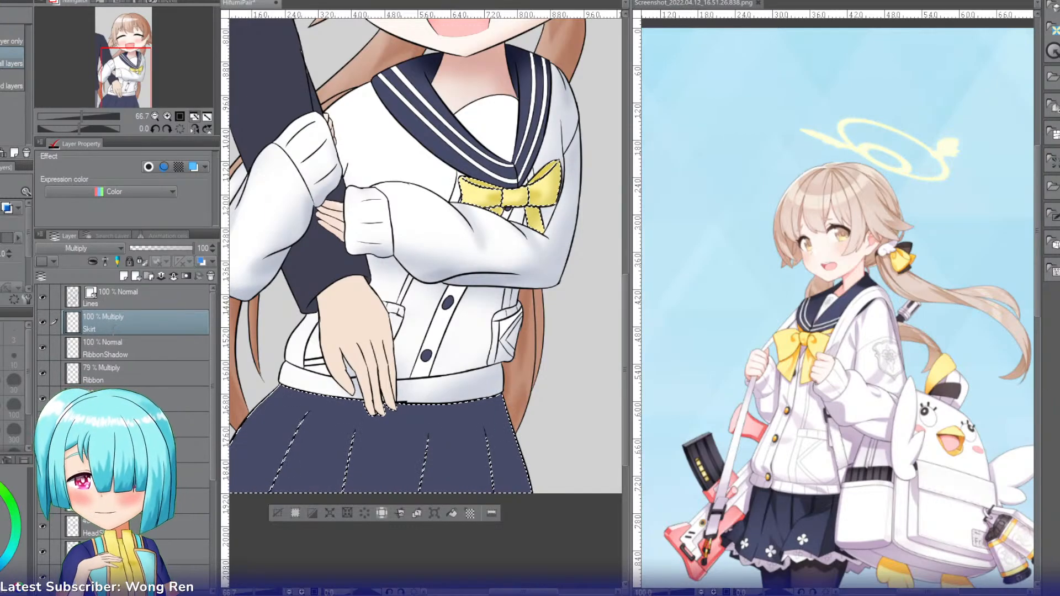
{"action": "key", "text": "Return"}
{"action": "key", "text": "b"}
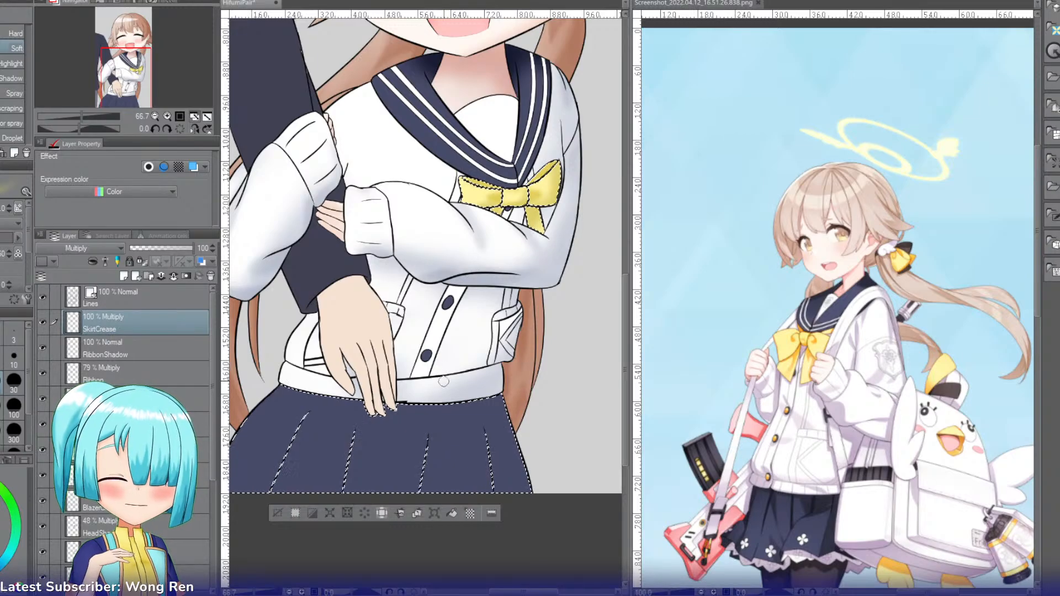
{"action": "key", "text": "]"}
{"action": "key", "text": "]"}
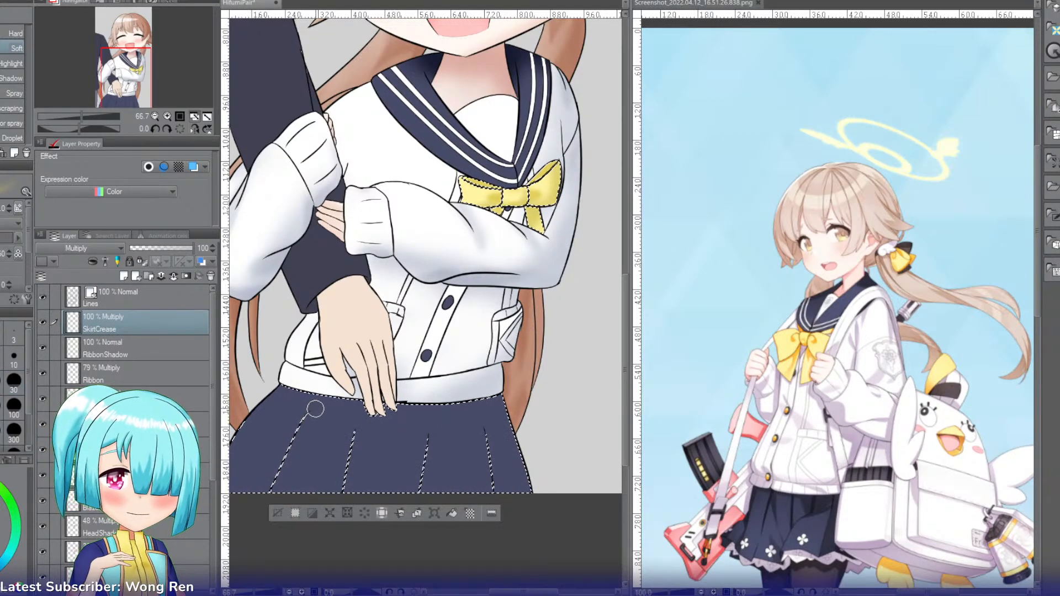
{"action": "left_click_drag", "start_coordinate": [310, 413], "coordinate": [277, 490]}
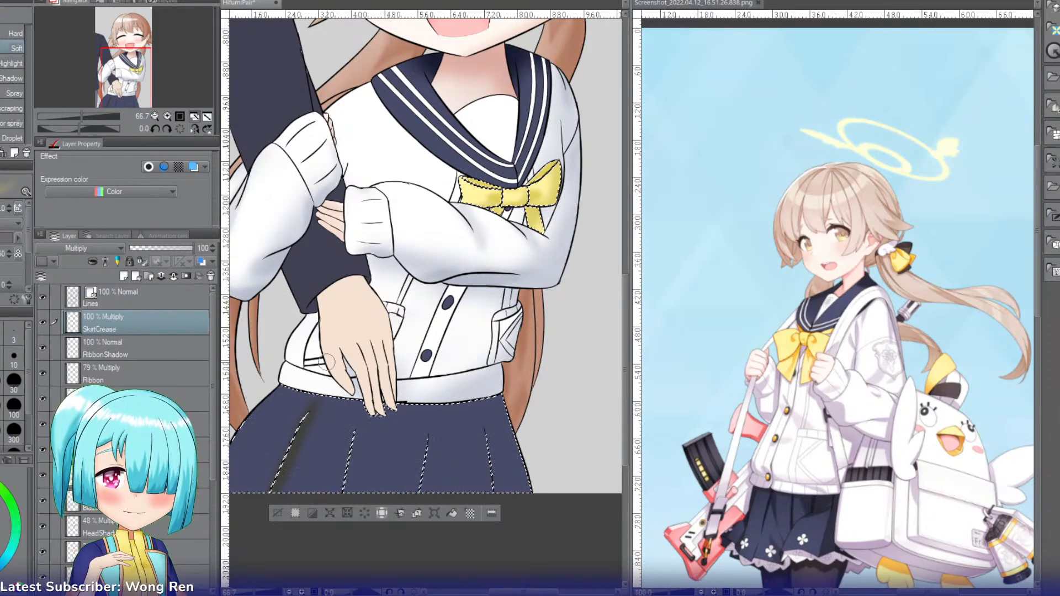
{"action": "key", "text": "ctrl+z"}
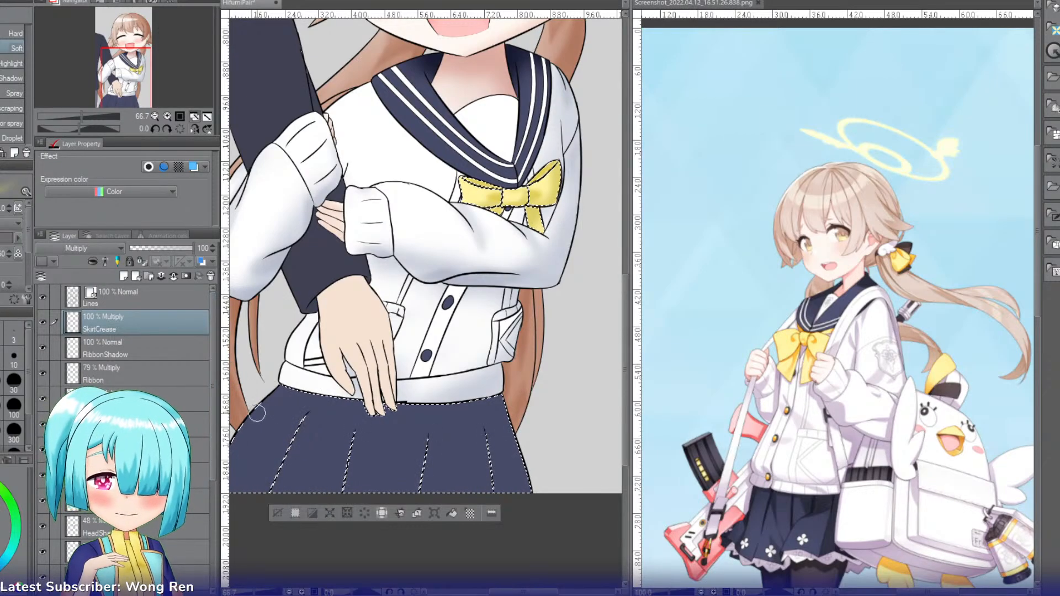
Step: Sample the skirt's navy as the drawing colour and return to the Soft airbrush for the leftmost pleat
{"action": "key", "text": "i"}
{"action": "key", "text": "b"}
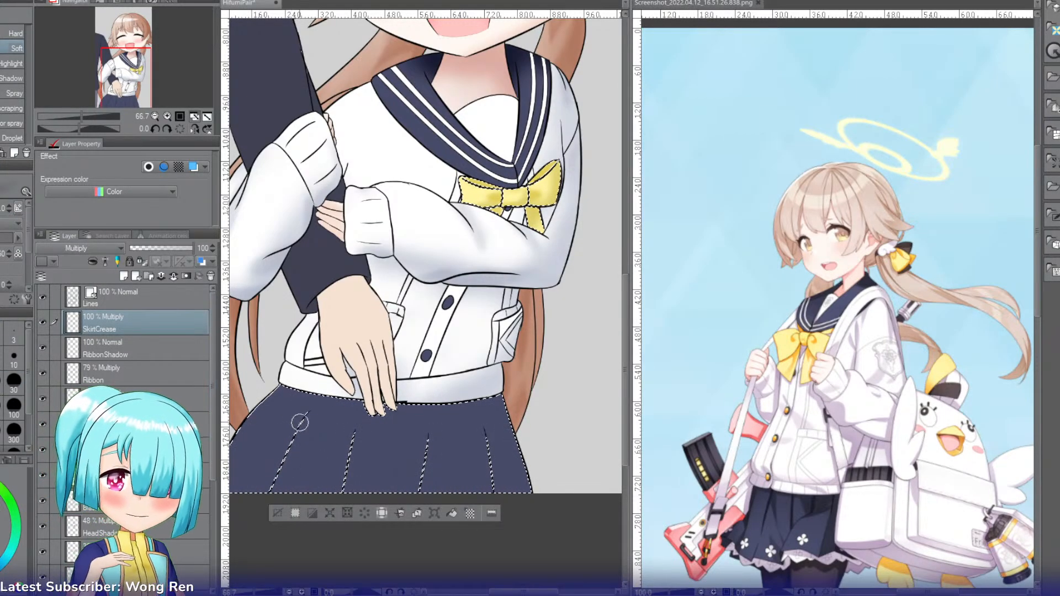
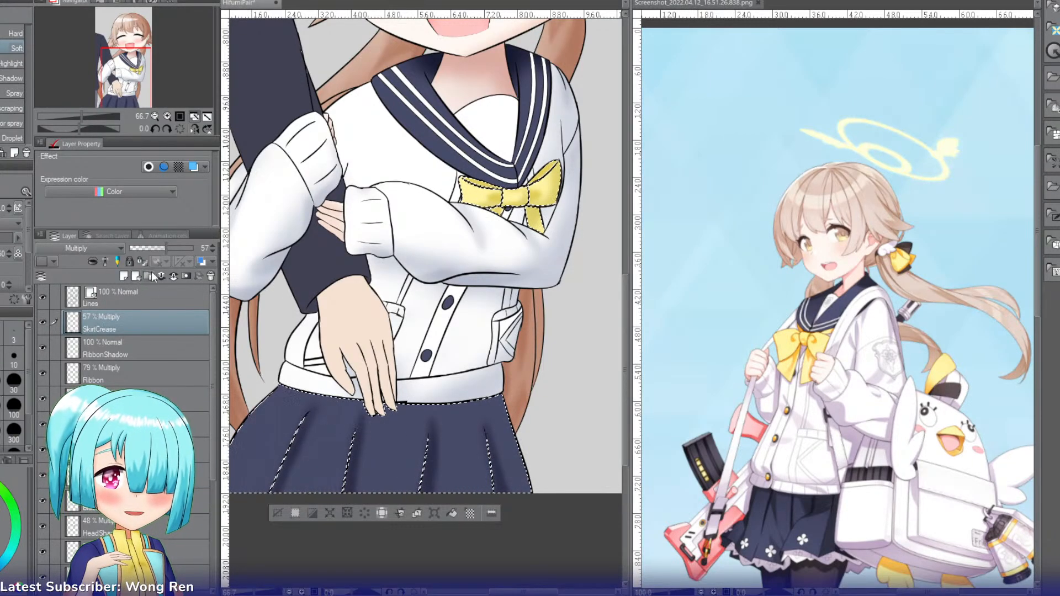
Step: Set the SkirtCrease layer's opacity to 36% and add a new layer above it named SkirtShadow
{"action": "left_click", "coordinate": [153, 247]}
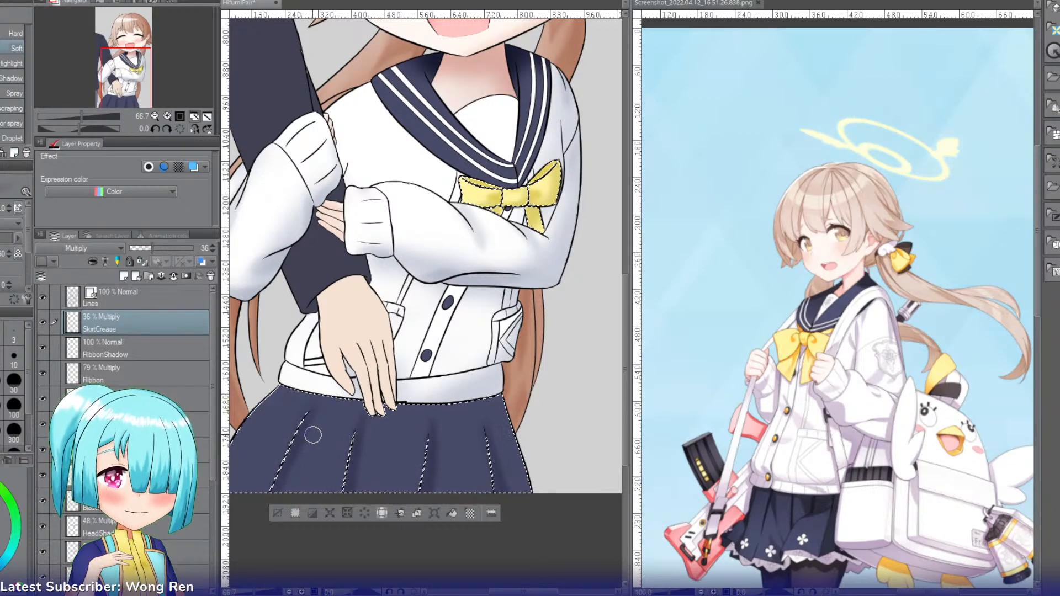
{"action": "key", "text": "ctrl+shift+n"}
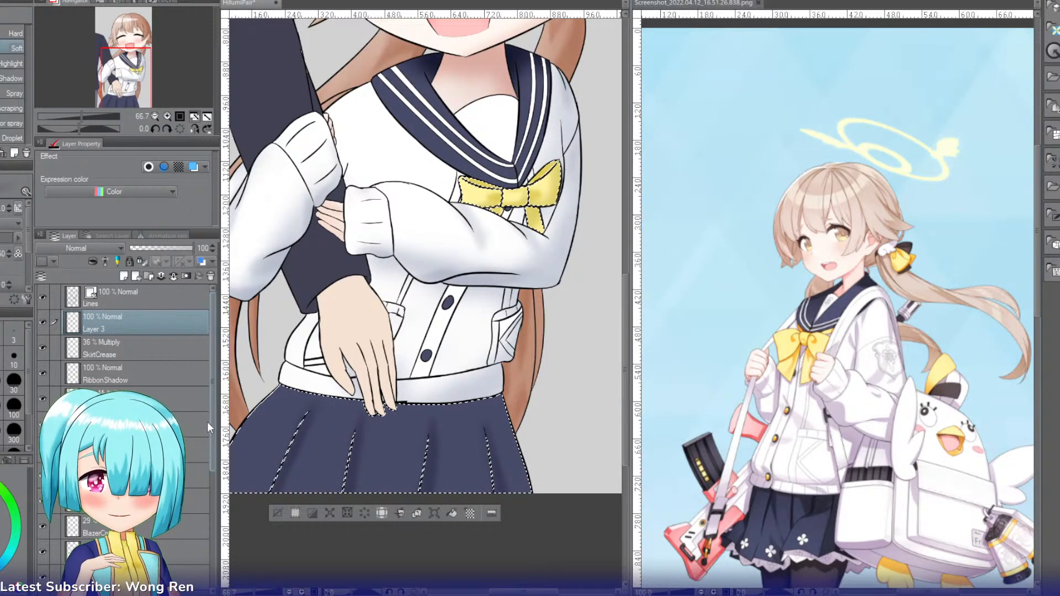
{"action": "double_click", "coordinate": [140, 318]}
{"action": "type", "text": "SkirtShadow"}
{"action": "key", "text": "Return"}
Step: Set the SkirtShadow layer to Multiply and darken the selected skirt with broad strokes of the Soft airbrush
{"action": "key", "text": "b"}
{"action": "key", "text": "b"}
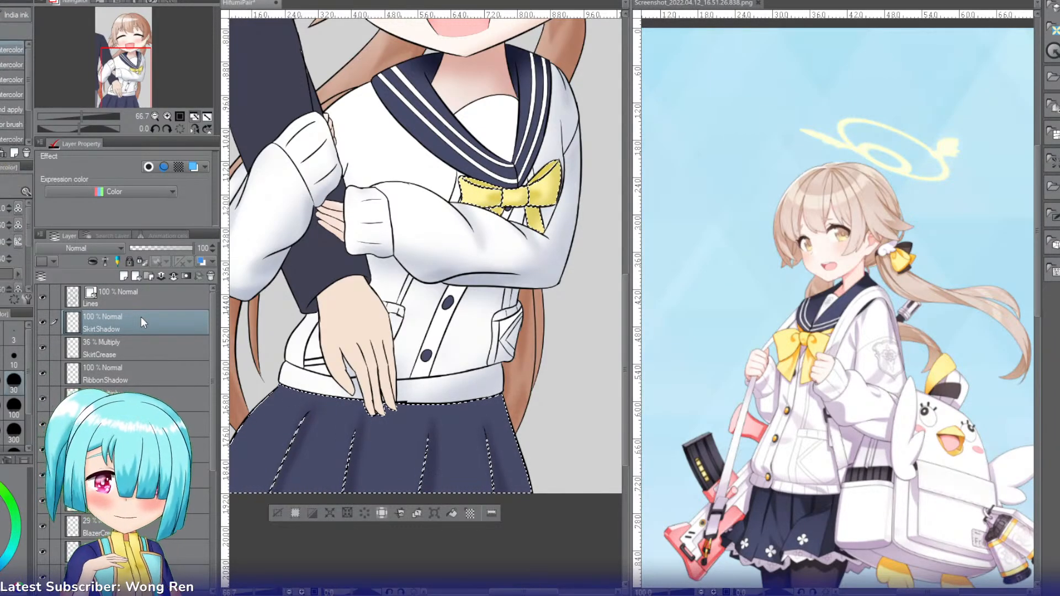
{"action": "key", "text": "p"}
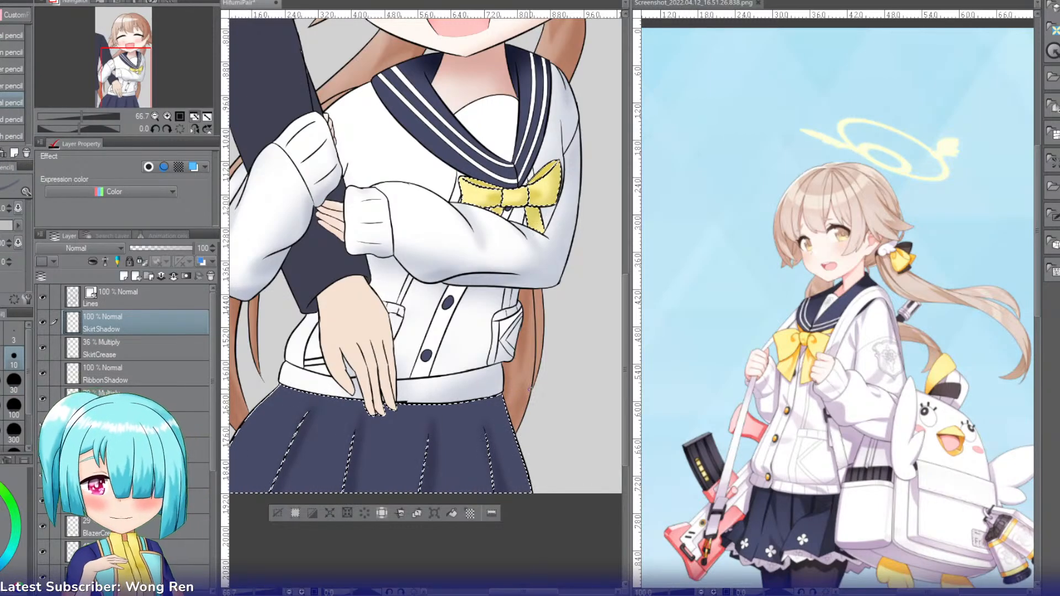
{"action": "key", "text": "b"}
{"action": "key", "text": "b"}
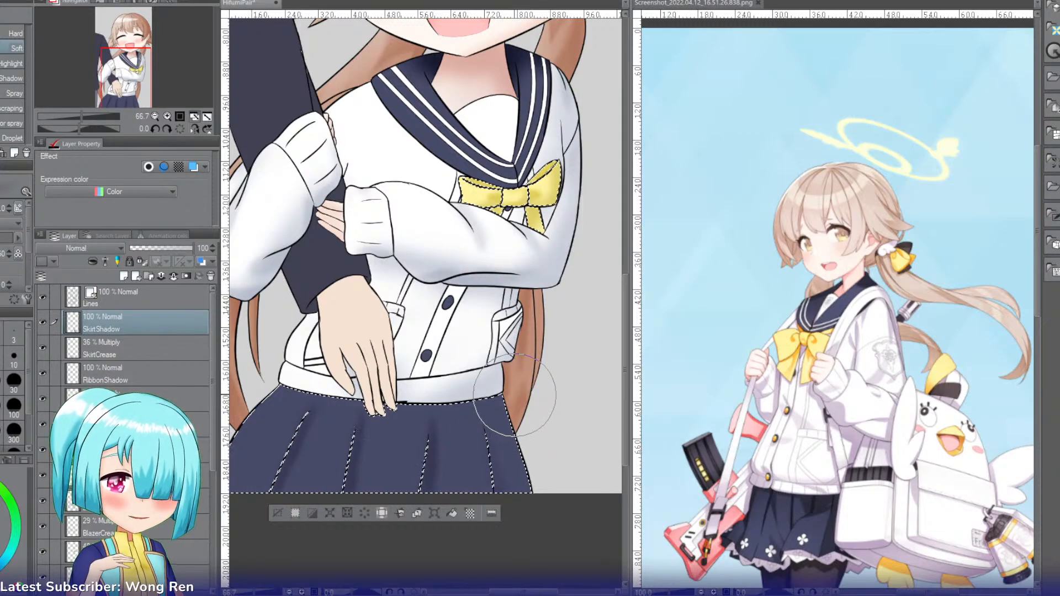
{"action": "left_click", "coordinate": [65, 251]}
{"action": "left_click", "coordinate": [57, 284]}
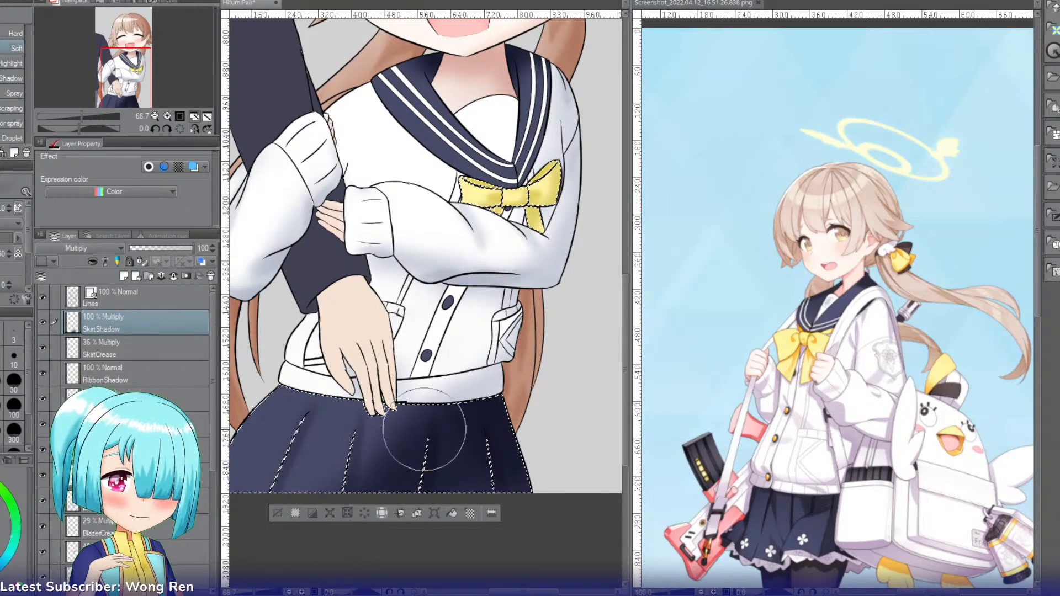
{"action": "mouse_move", "coordinate": [407, 445]}
{"action": "left_mouse_down"}
{"action": "mouse_move", "coordinate": [372, 429]}
{"action": "mouse_move", "coordinate": [322, 507]}
{"action": "mouse_move", "coordinate": [281, 372]}
{"action": "mouse_move", "coordinate": [255, 522]}
{"action": "left_mouse_up"}
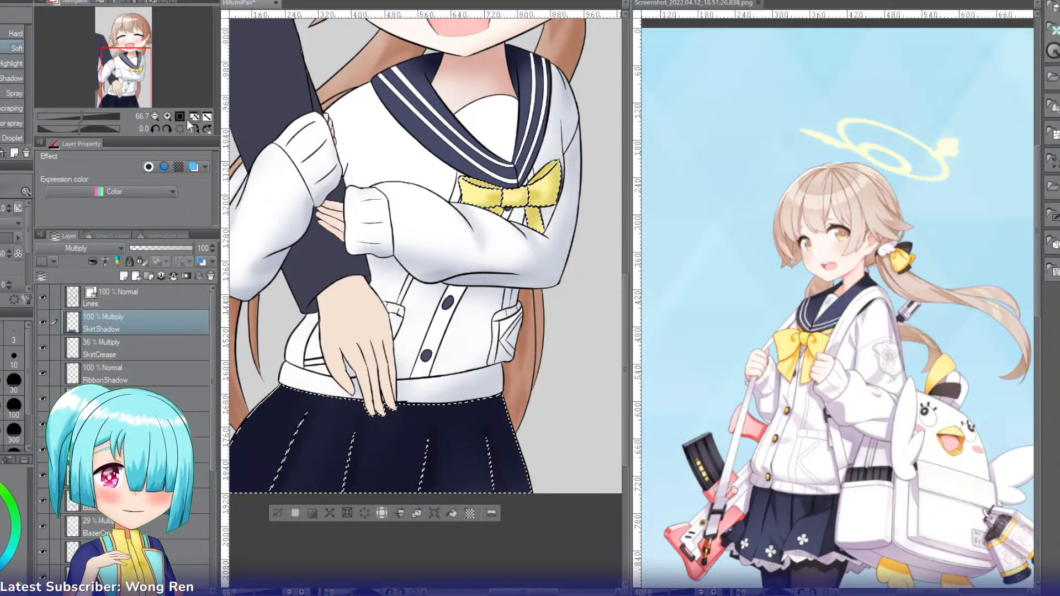
Step: Set the opacity of SkirtShadow to 55% and of SkirtCrease to 47%, and clear the selection
{"action": "left_click", "coordinate": [155, 116]}
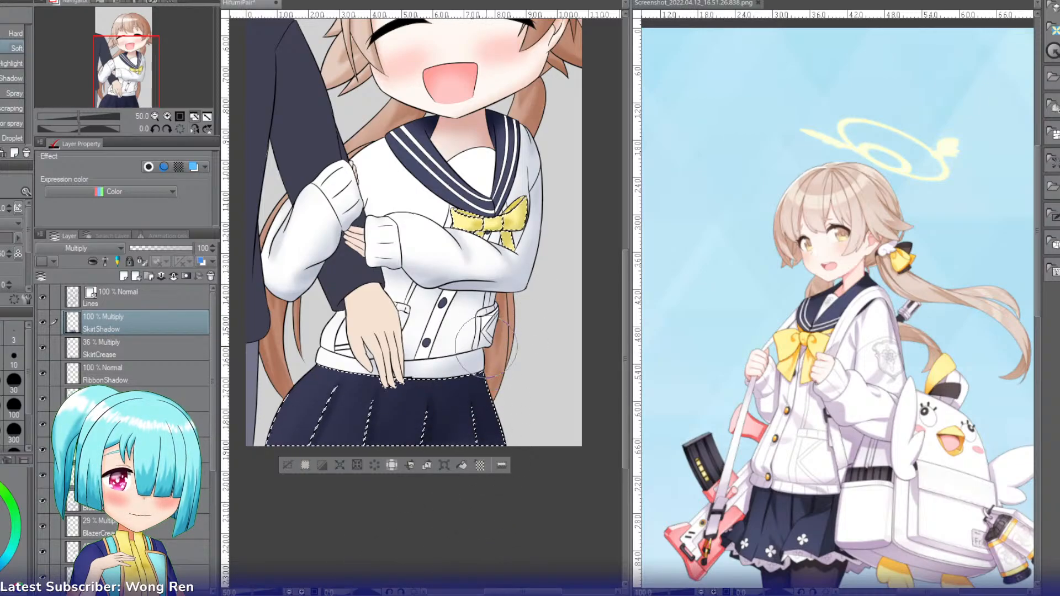
{"action": "left_click", "coordinate": [162, 246]}
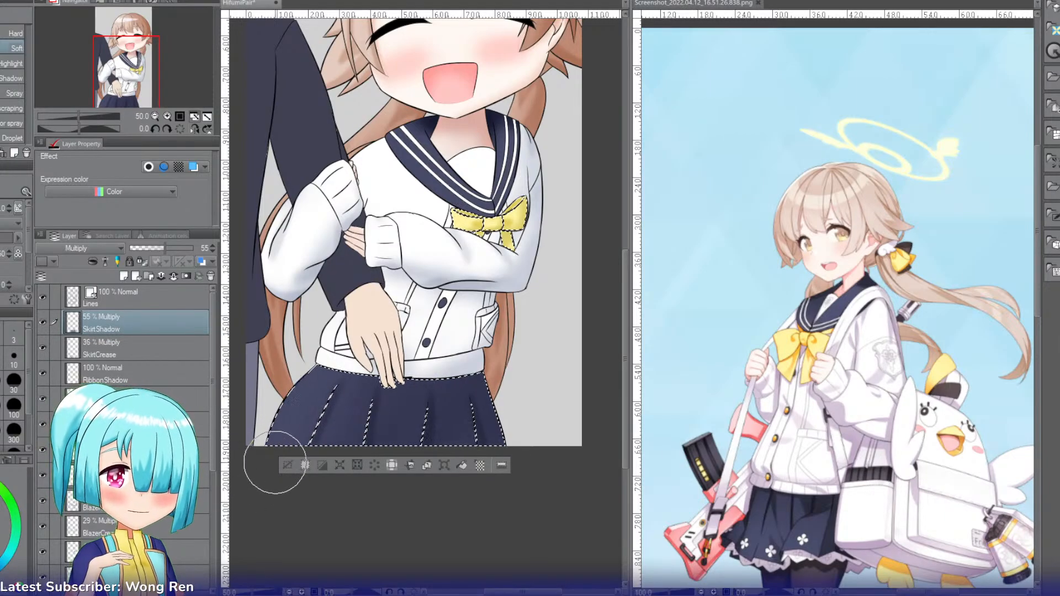
{"action": "left_click", "coordinate": [149, 352]}
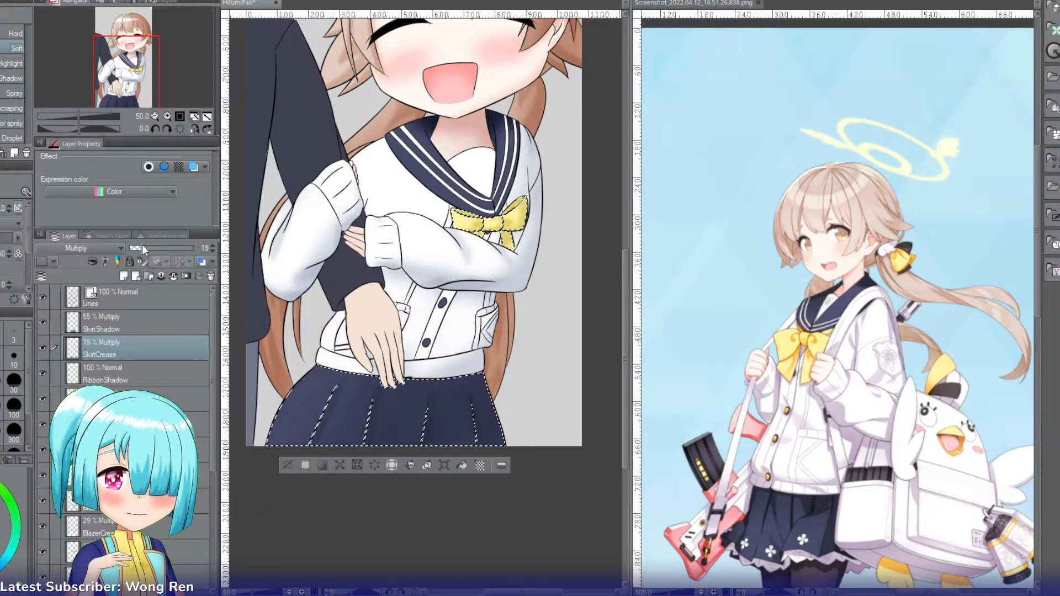
{"action": "mouse_move", "coordinate": [151, 246]}
{"action": "left_mouse_down"}
{"action": "mouse_move", "coordinate": [167, 249]}
{"action": "mouse_move", "coordinate": [160, 240]}
{"action": "left_mouse_up"}
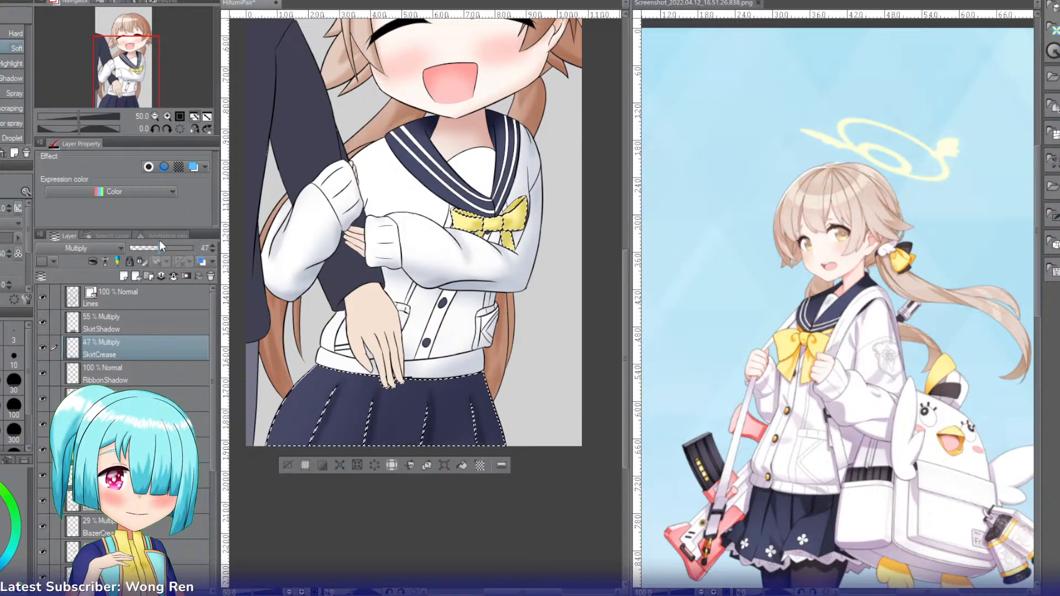
{"action": "left_click", "coordinate": [286, 464]}
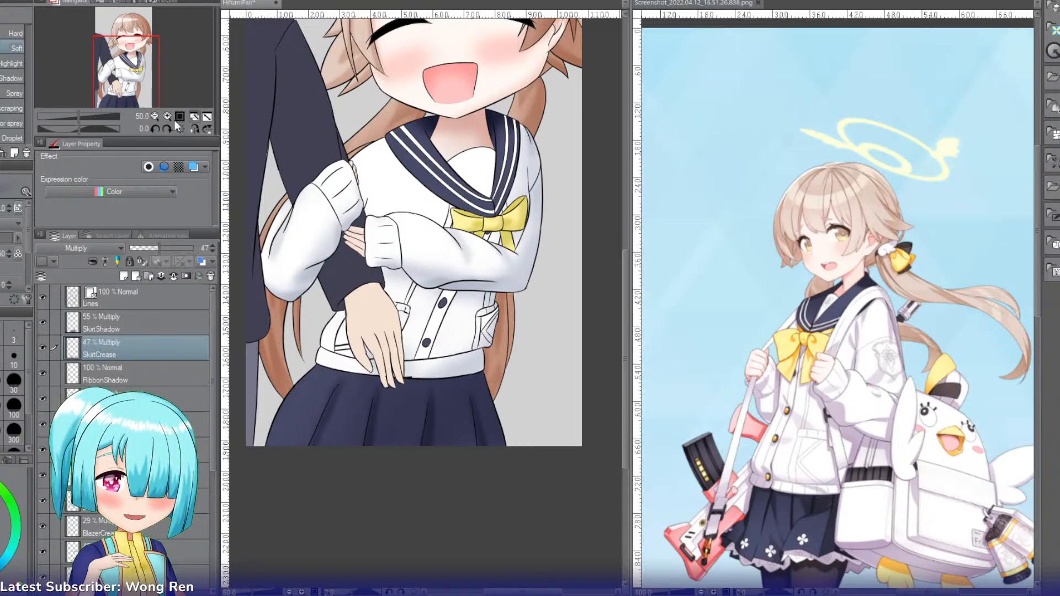
Step: Reselect the skirt including its pleats, refine the crease shading on SkirtCrease with the Soft airbrush, and deselect
{"action": "scroll", "coordinate": [151, 97], "scroll_direction": "up", "scroll_amount": 1}
{"action": "left_click_drag", "start_coordinate": [151, 97], "coordinate": [137, 99]}
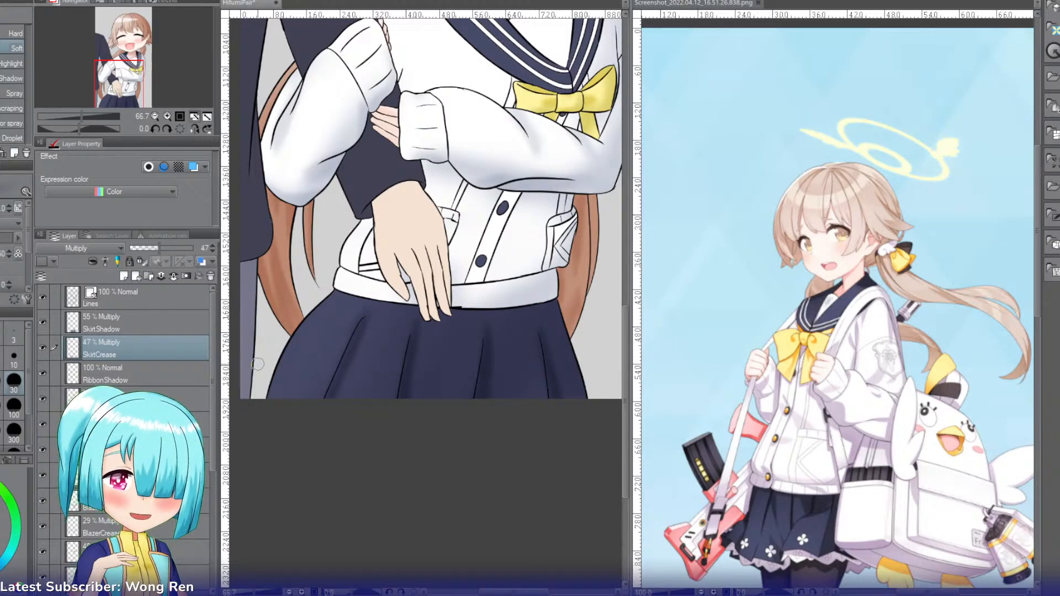
{"action": "key", "text": "w"}
{"action": "left_click", "coordinate": [341, 331]}
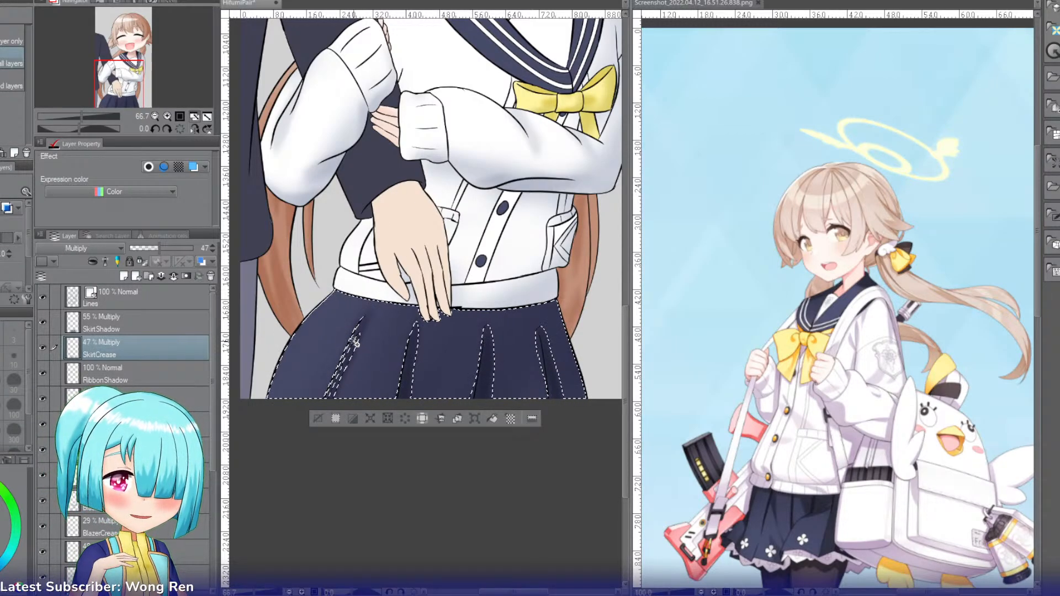
{"action": "key", "text": "b"}
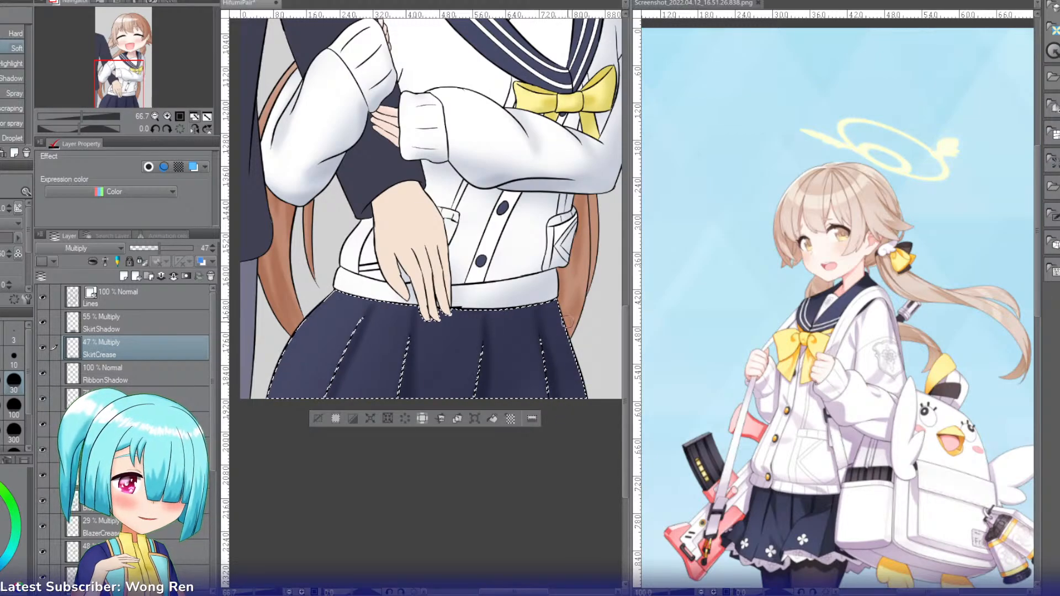
{"action": "left_click", "coordinate": [318, 418]}
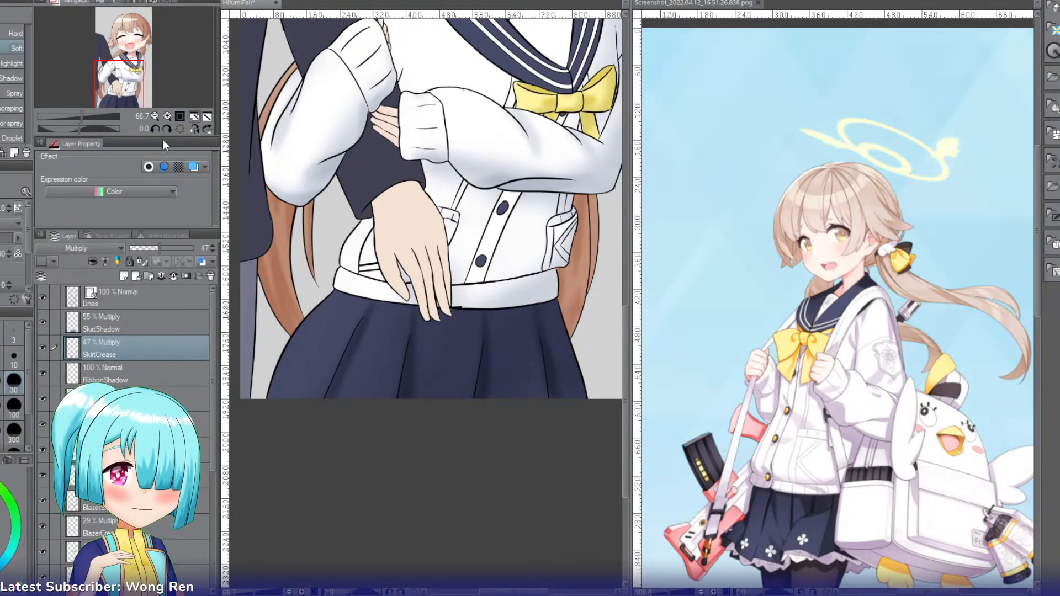
Step: Add a new layer above SkirtShadow, name it Suit and set its blending mode to Multiply
{"action": "left_click_drag", "start_coordinate": [119, 82], "coordinate": [119, 61]}
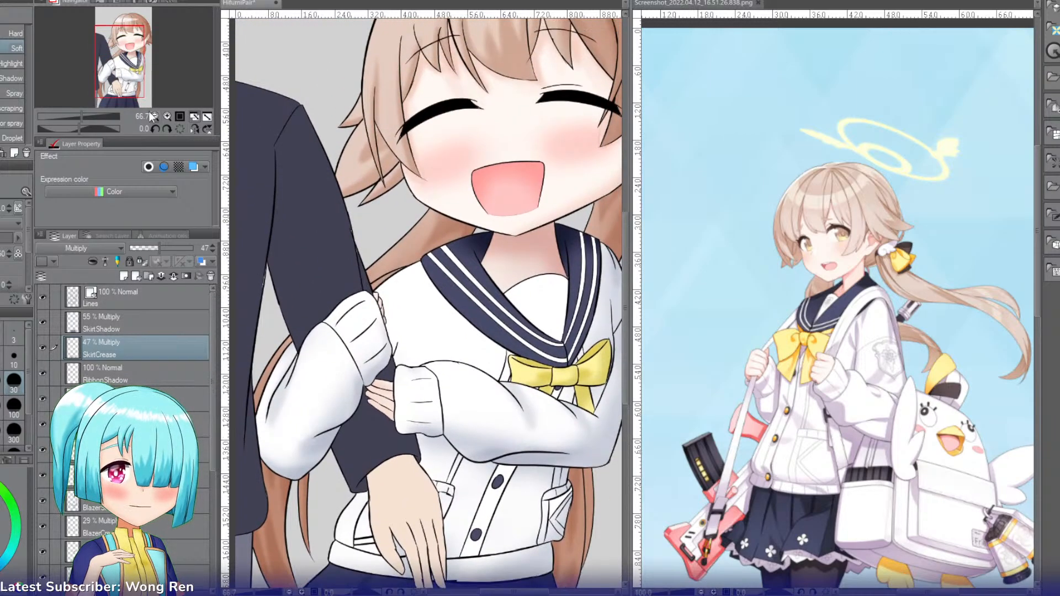
{"action": "left_click", "coordinate": [154, 116]}
{"action": "left_click", "coordinate": [154, 116]}
{"action": "left_click", "coordinate": [166, 116]}
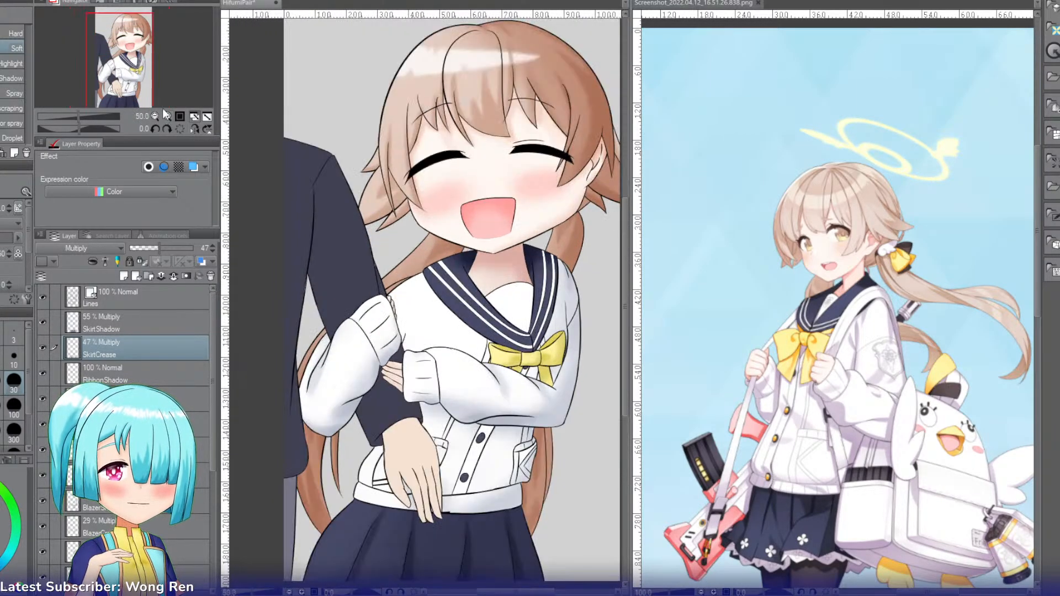
{"action": "left_click", "coordinate": [142, 323]}
{"action": "key", "text": "ctrl+shift+n"}
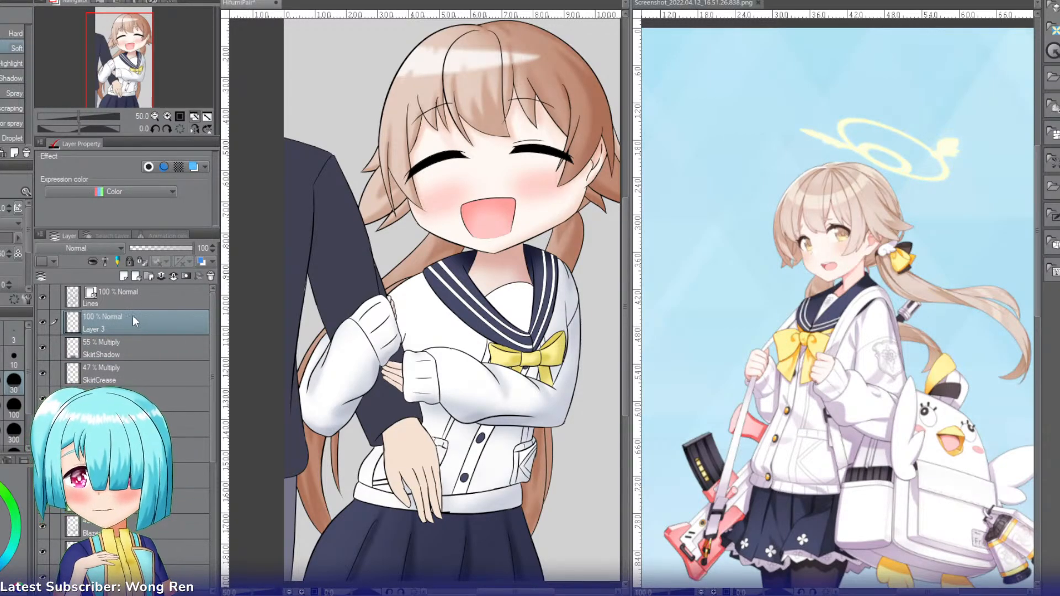
{"action": "double_click", "coordinate": [128, 328]}
{"action": "type", "text": "Suit"}
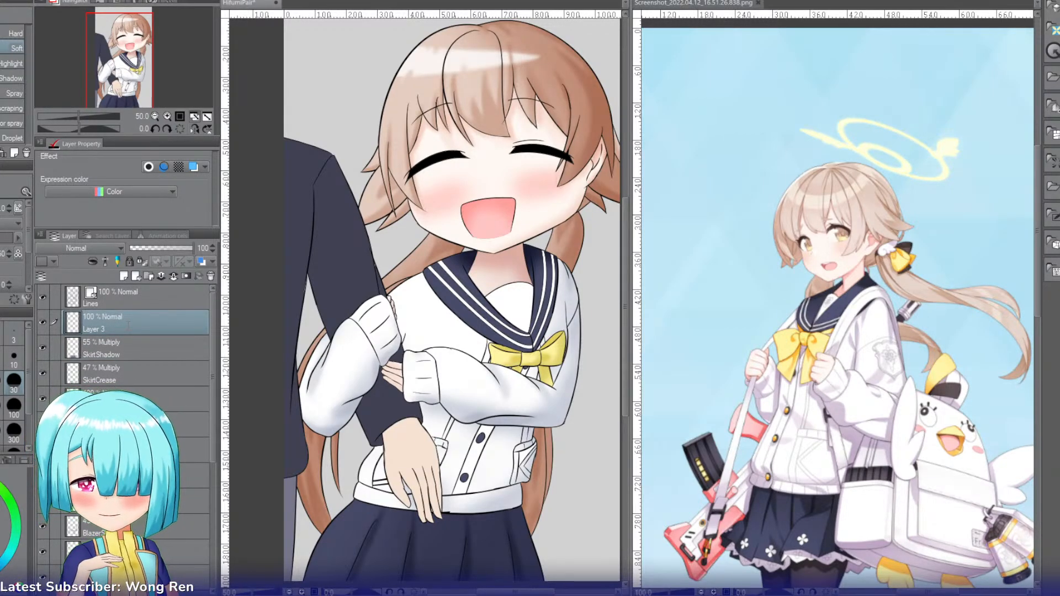
{"action": "key", "text": "Return"}
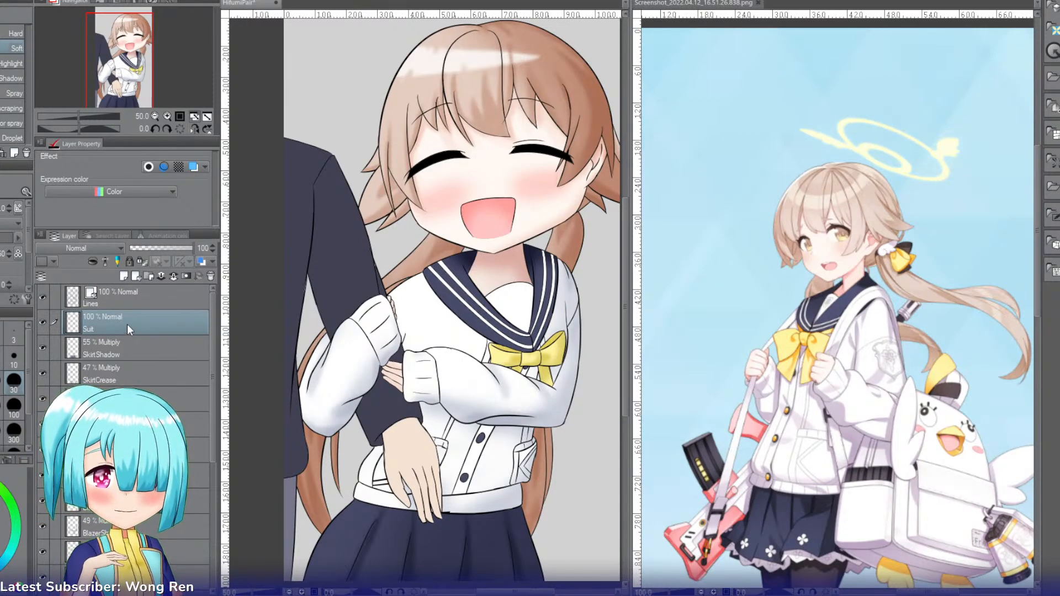
{"action": "left_click", "coordinate": [69, 286]}
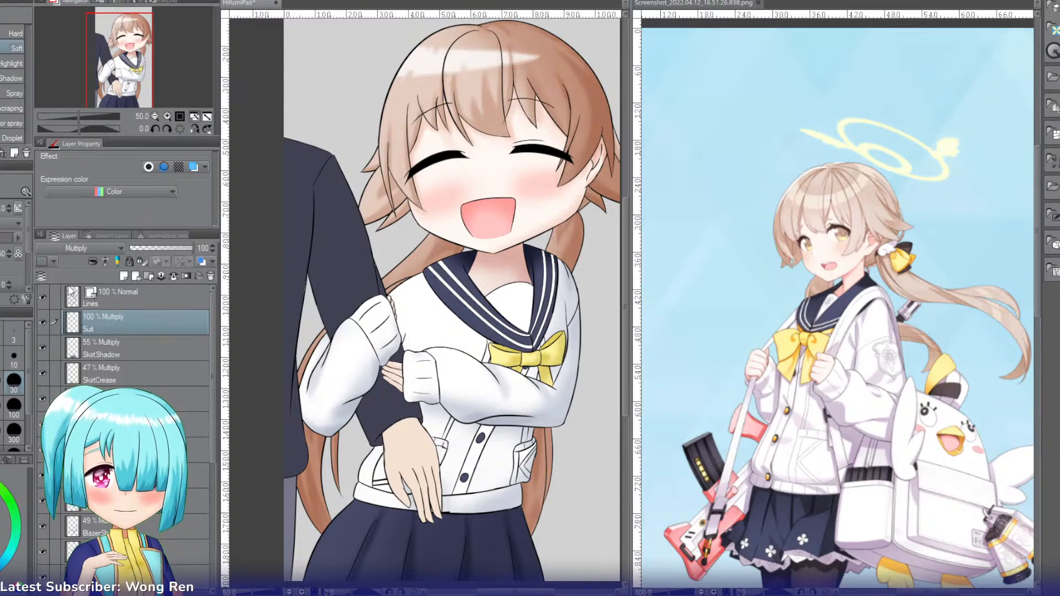
Step: Select the dark suit areas: the jacket and upper sleeve, the forearm, and the small piece between the girl's cuffs
{"action": "key", "text": "i"}
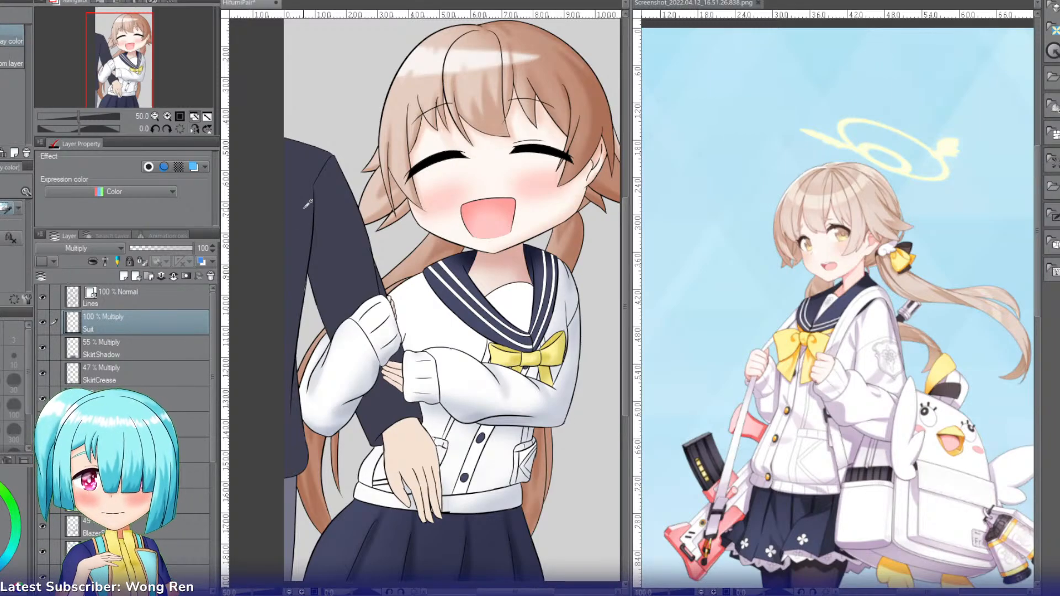
{"action": "key", "text": "w"}
{"action": "left_click", "coordinate": [341, 232]}
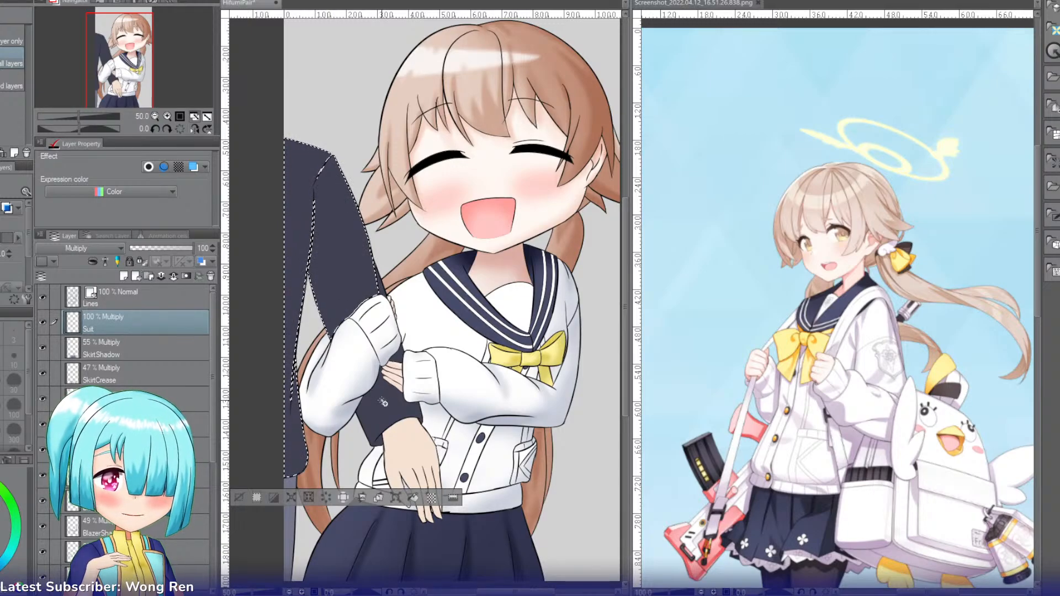
{"action": "left_click", "coordinate": [384, 411], "text": "shift"}
{"action": "left_click", "coordinate": [397, 356], "text": "shift"}
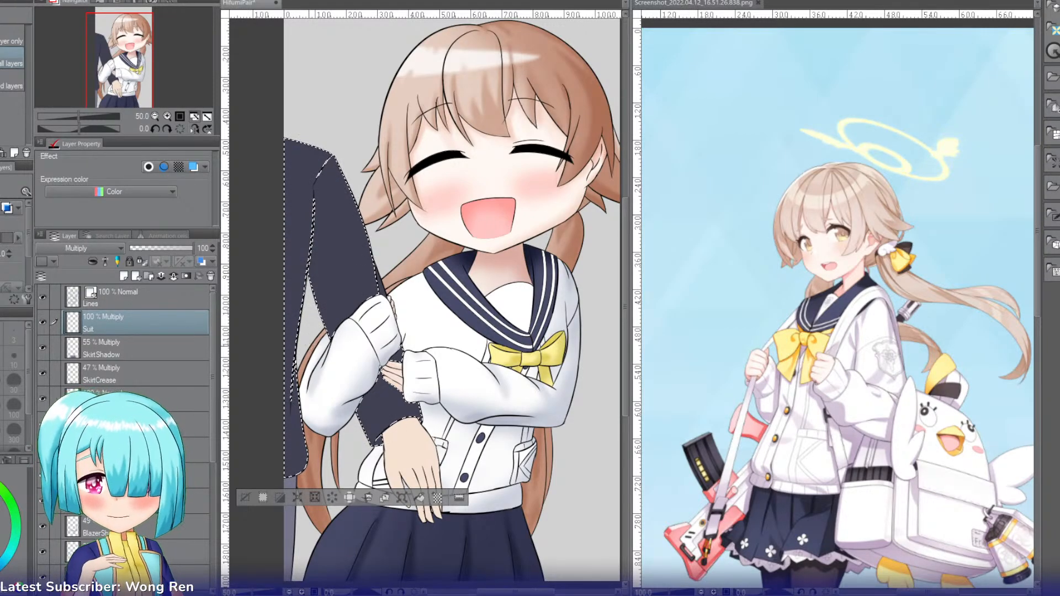
Step: Extend the selection along the suit sleeve's edge and shade the suit's creases on the Suit layer with the Soft airbrush
{"action": "key", "text": "b"}
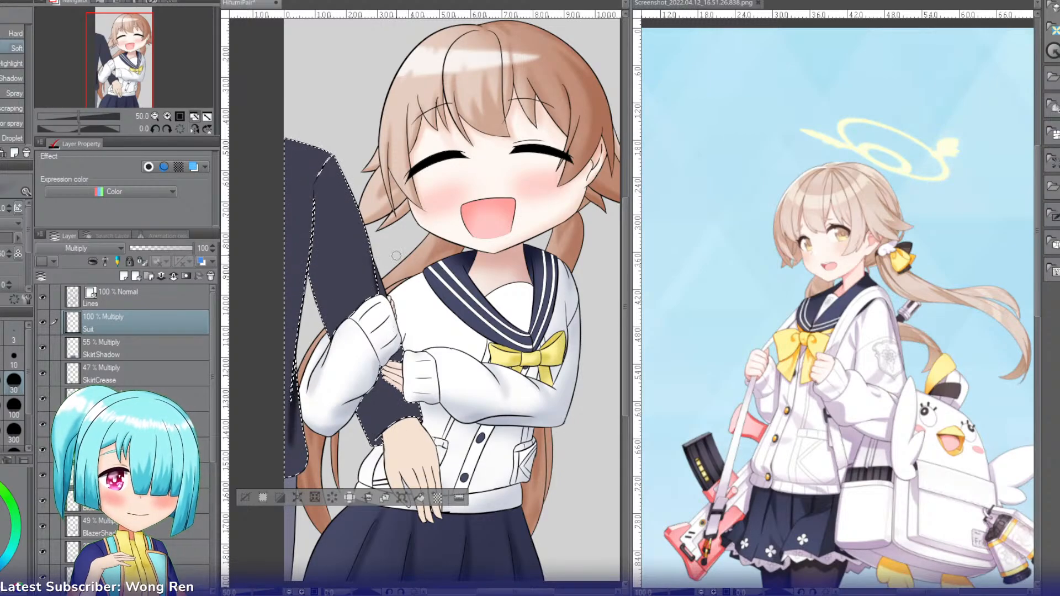
{"action": "left_click", "coordinate": [169, 117]}
{"action": "left_click", "coordinate": [169, 117]}
{"action": "left_click", "coordinate": [169, 117]}
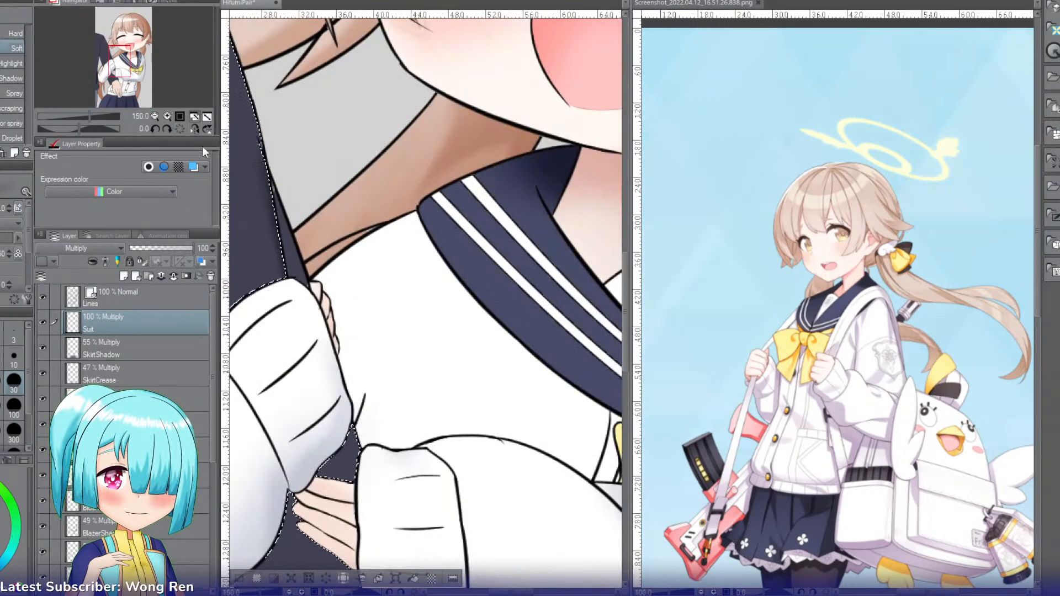
{"action": "key", "text": "w"}
{"action": "key", "text": "b"}
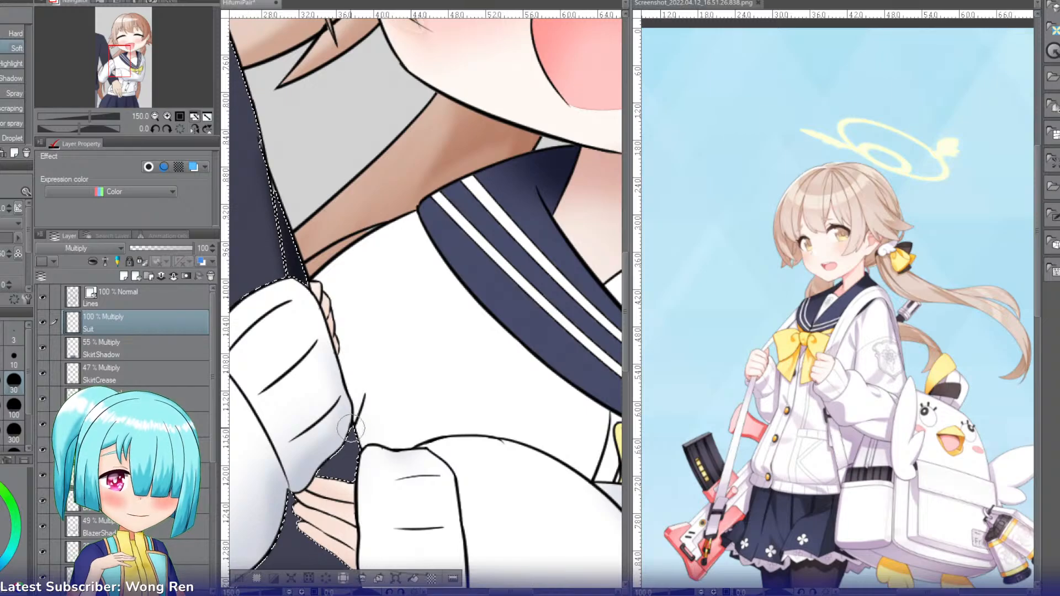
{"action": "left_click_drag", "start_coordinate": [320, 544], "coordinate": [399, 220]}
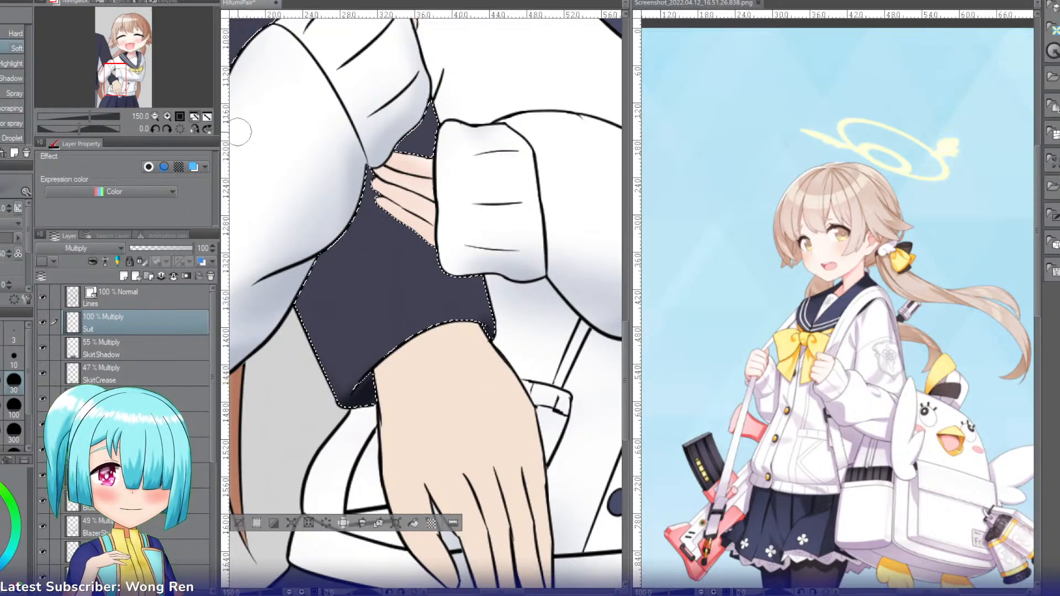
Step: Set the Suit layer's opacity to 55% and add a new layer above it named SuitShadow
{"action": "double_click", "coordinate": [156, 116]}
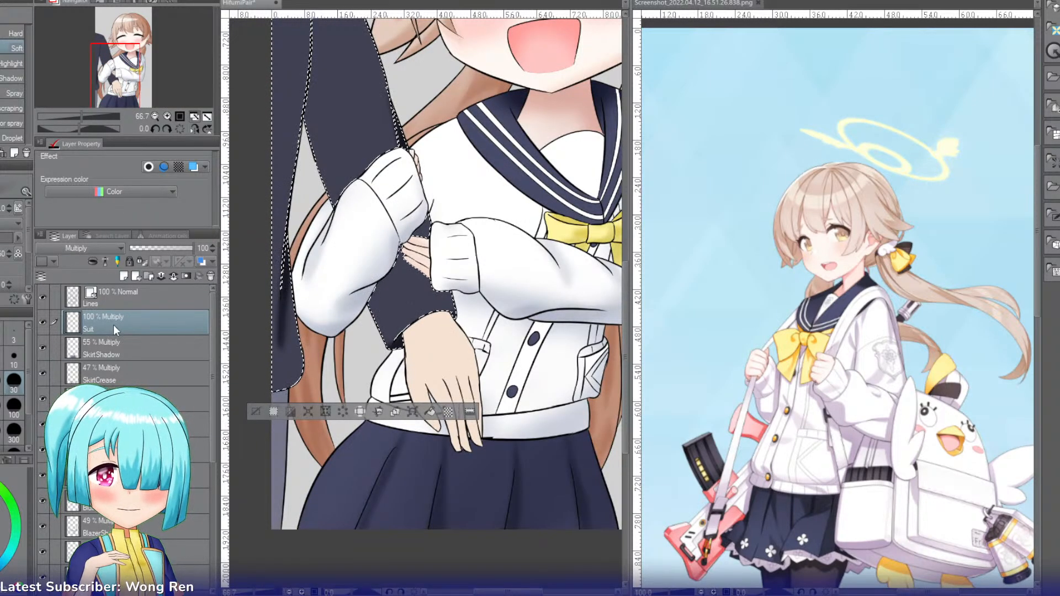
{"action": "left_click", "coordinate": [165, 246]}
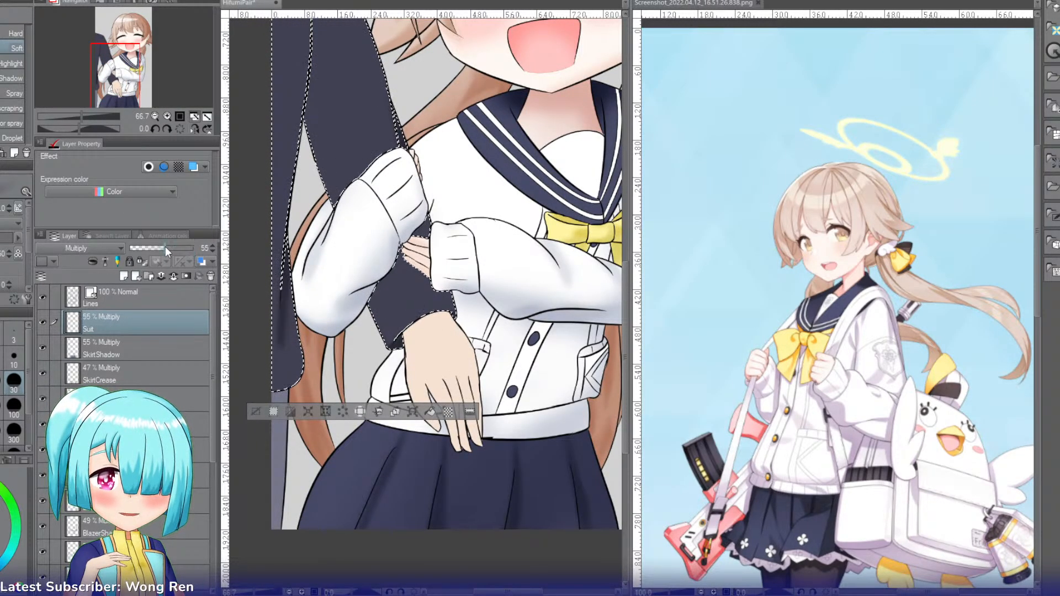
{"action": "key", "text": "ctrl+shift+n"}
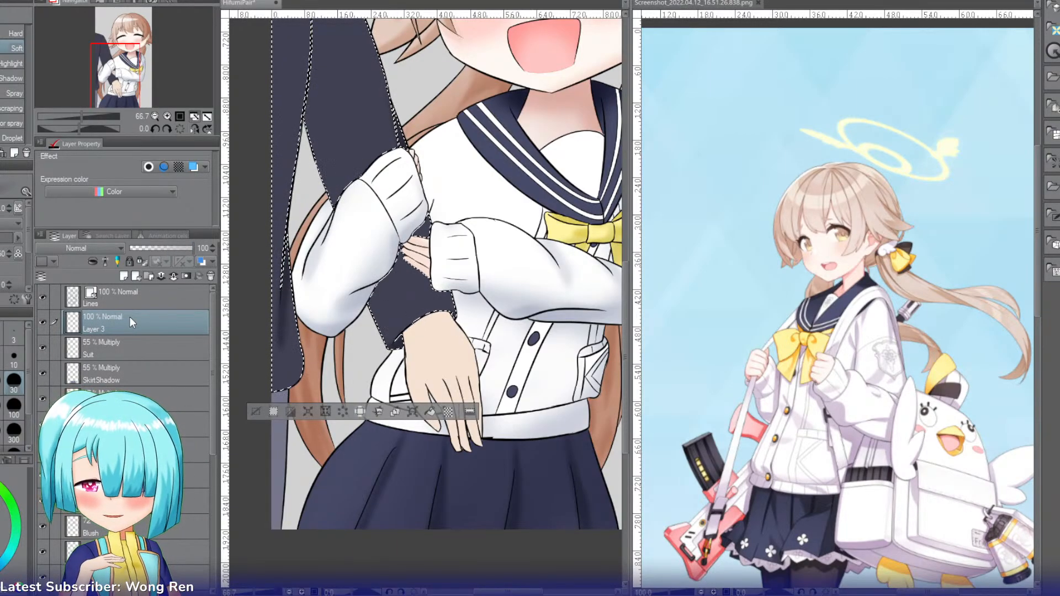
{"action": "double_click", "coordinate": [129, 316]}
{"action": "type", "text": "SuitShadow"}
{"action": "key", "text": "Return"}
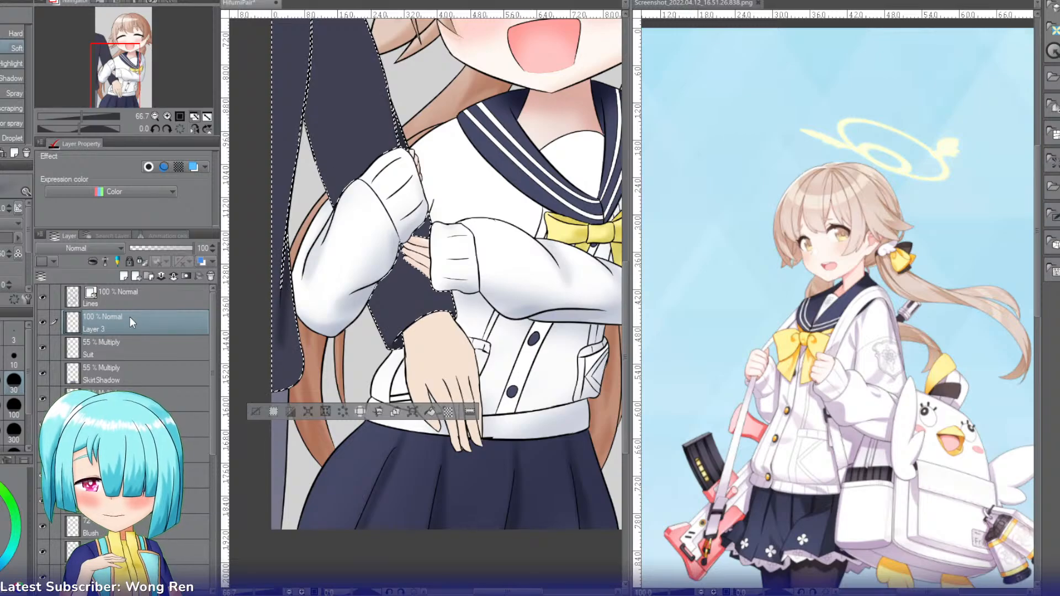
Step: Set the SuitShadow layer to Multiply and darken the selected jacket and sleeve with a large Soft airbrush
{"action": "left_click_drag", "start_coordinate": [124, 79], "coordinate": [125, 66]}
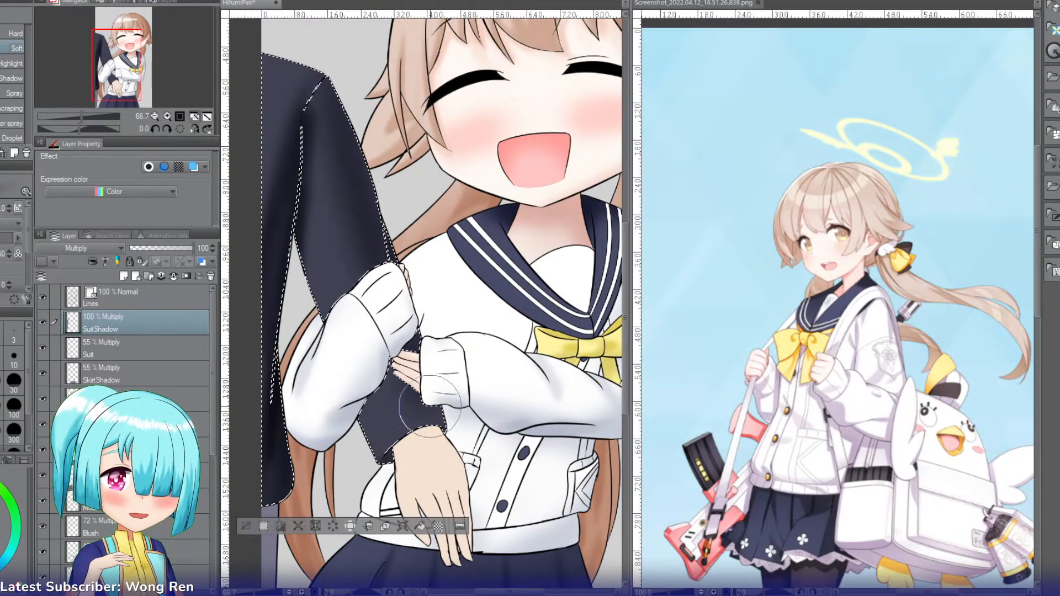
{"action": "mouse_move", "coordinate": [322, 158]}
{"action": "left_mouse_down"}
{"action": "mouse_move", "coordinate": [284, 232]}
{"action": "mouse_move", "coordinate": [268, 59]}
{"action": "left_mouse_up"}
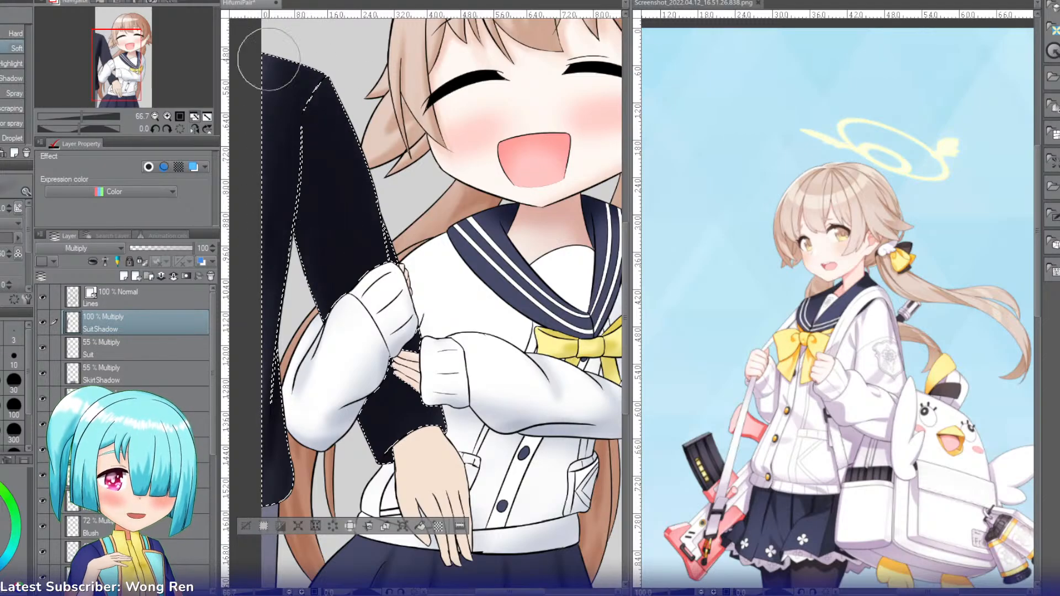
Step: Lighten the SuitShadow shading across the jacket, shoulder and sleeve with broad strokes of the large Soft airbrush
{"action": "mouse_move", "coordinate": [270, 144]}
{"action": "left_mouse_down"}
{"action": "mouse_move", "coordinate": [336, 232]}
{"action": "mouse_move", "coordinate": [317, 59]}
{"action": "left_mouse_up"}
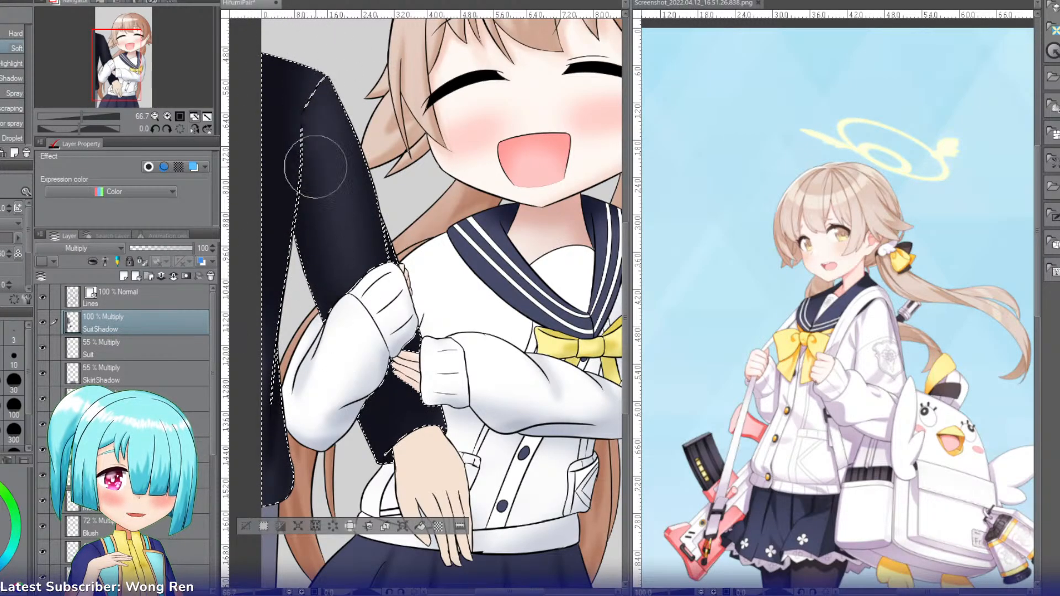
{"action": "left_click_drag", "start_coordinate": [315, 167], "coordinate": [332, 243]}
{"action": "mouse_move", "coordinate": [255, 48]}
{"action": "left_mouse_down"}
{"action": "mouse_move", "coordinate": [273, 168]}
{"action": "mouse_move", "coordinate": [314, 25]}
{"action": "mouse_move", "coordinate": [247, 233]}
{"action": "mouse_move", "coordinate": [299, 53]}
{"action": "mouse_move", "coordinate": [248, 321]}
{"action": "left_mouse_up"}
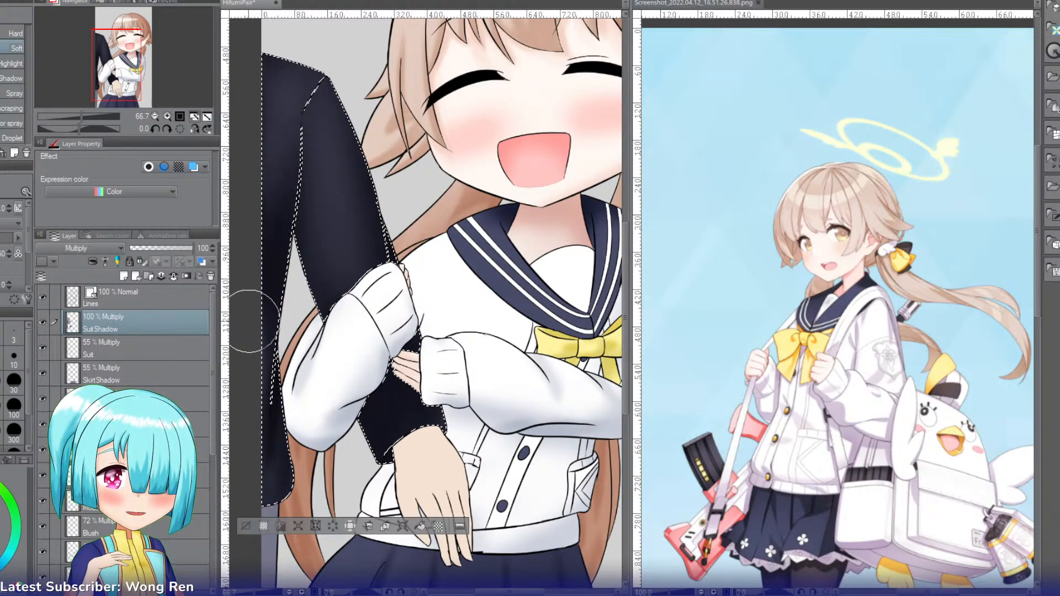
{"action": "left_click_drag", "start_coordinate": [287, 52], "coordinate": [254, 202]}
{"action": "mouse_move", "coordinate": [289, 255]}
{"action": "left_mouse_down"}
{"action": "mouse_move", "coordinate": [360, 187]}
{"action": "mouse_move", "coordinate": [328, 188]}
{"action": "mouse_move", "coordinate": [354, 226]}
{"action": "mouse_move", "coordinate": [362, 270]}
{"action": "left_mouse_up"}
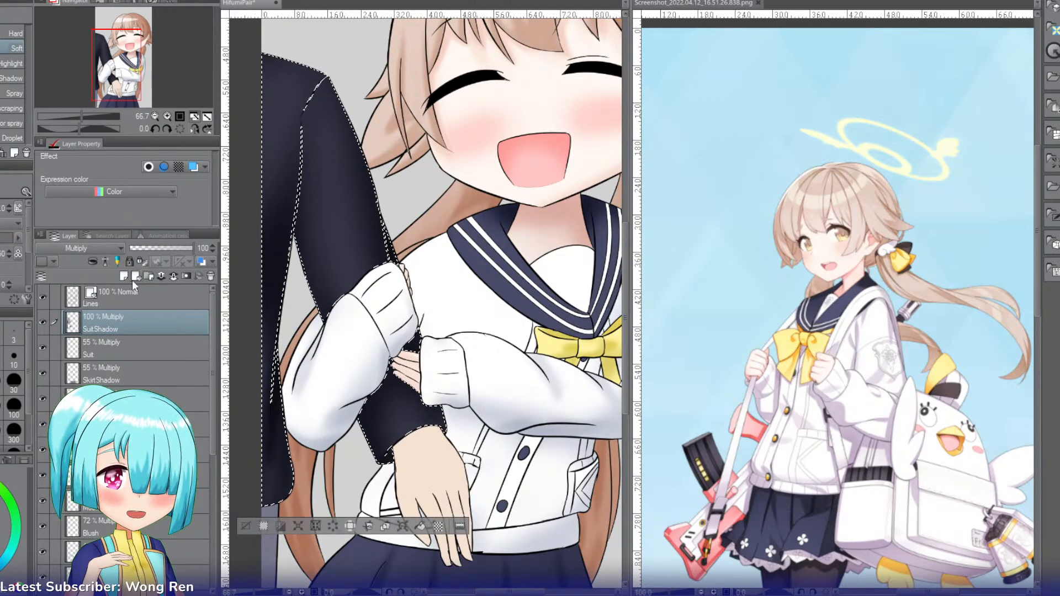
Step: Set the SuitShadow layer's opacity to 40% and the Suit layer's opacity to 18%
{"action": "left_click", "coordinate": [154, 247]}
{"action": "left_click_drag", "start_coordinate": [154, 247], "coordinate": [139, 252]}
{"action": "left_click", "coordinate": [124, 345]}
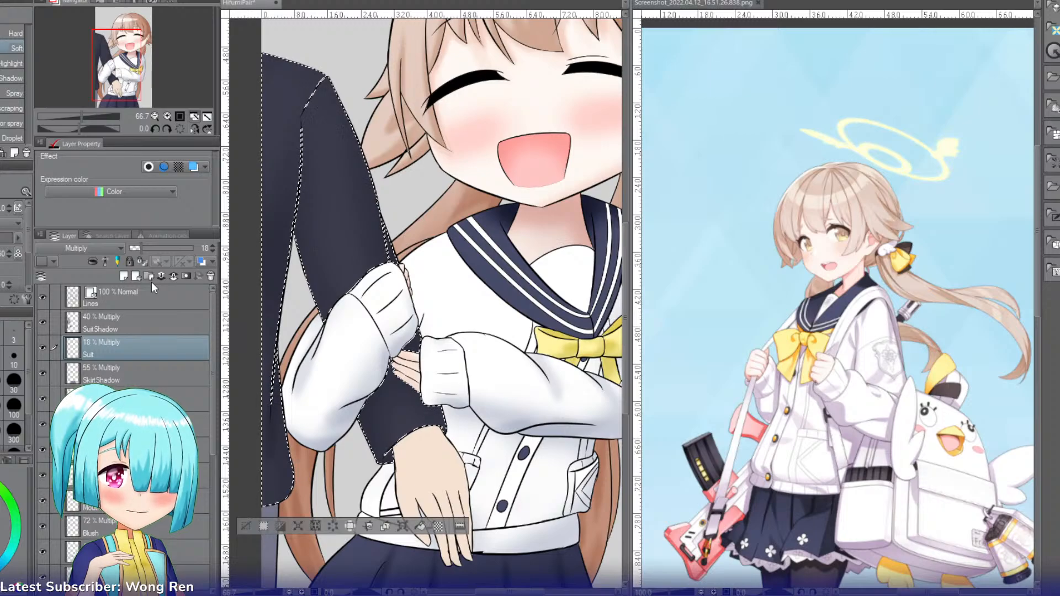
Step: Add a new layer named Refraction above SuitShadow and set its blending mode to Add
{"action": "left_click", "coordinate": [131, 331]}
{"action": "key", "text": "ctrl+shift+n"}
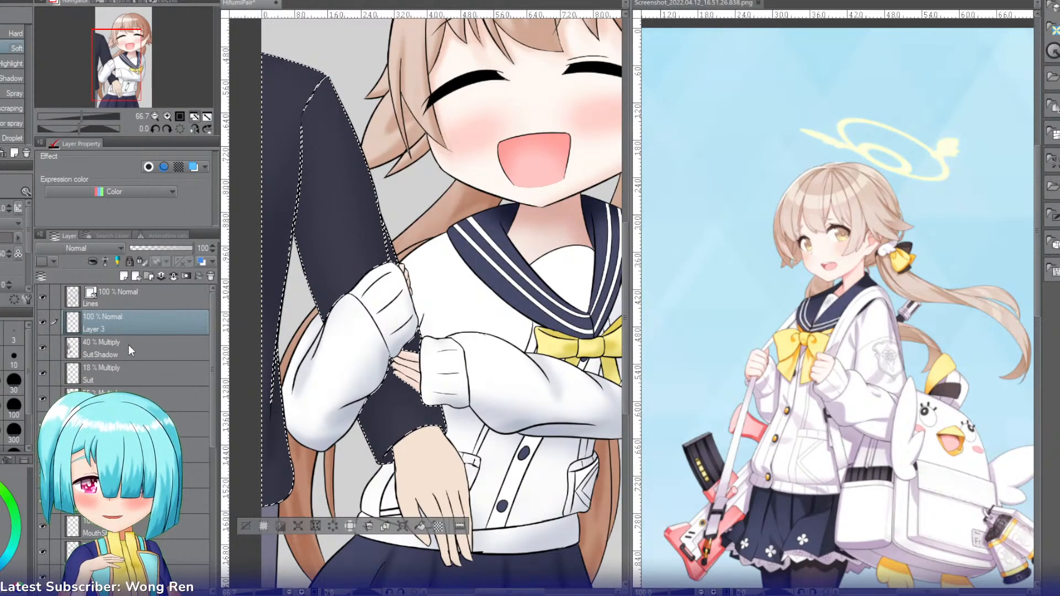
{"action": "type", "text": "Refraction"}
{"action": "key", "text": "Return"}
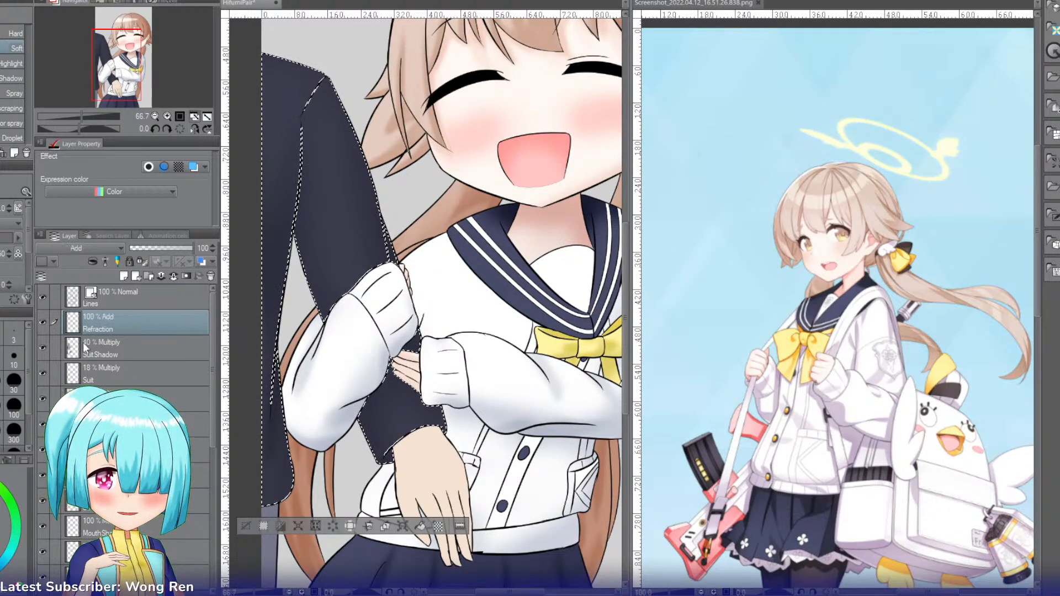
Step: Brush a highlight along the suit's shoulder with an enlarged watercolor brush and set the Refraction layer's opacity to 42%
{"action": "key", "text": "b"}
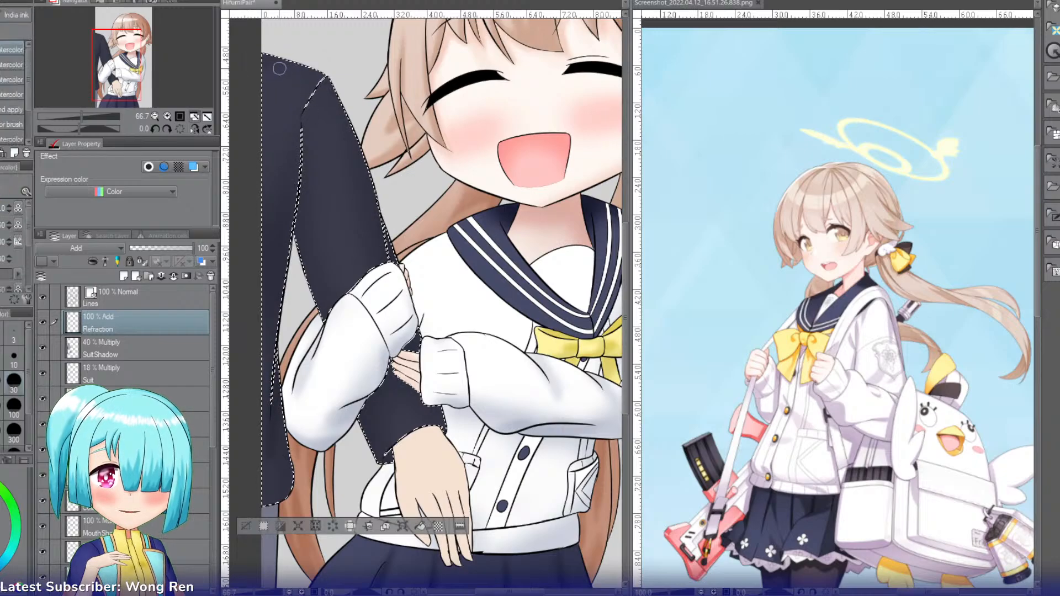
{"action": "key", "text": "bracketright"}
{"action": "key", "text": "bracketright"}
{"action": "key", "text": "bracketright"}
{"action": "key", "text": "bracketright"}
{"action": "key", "text": "bracketright"}
{"action": "key", "text": "bracketright"}
{"action": "key", "text": "bracketright"}
{"action": "mouse_move", "coordinate": [265, 73]}
{"action": "left_mouse_down"}
{"action": "mouse_move", "coordinate": [309, 77]}
{"action": "mouse_move", "coordinate": [259, 71]}
{"action": "mouse_move", "coordinate": [331, 94]}
{"action": "left_mouse_up"}
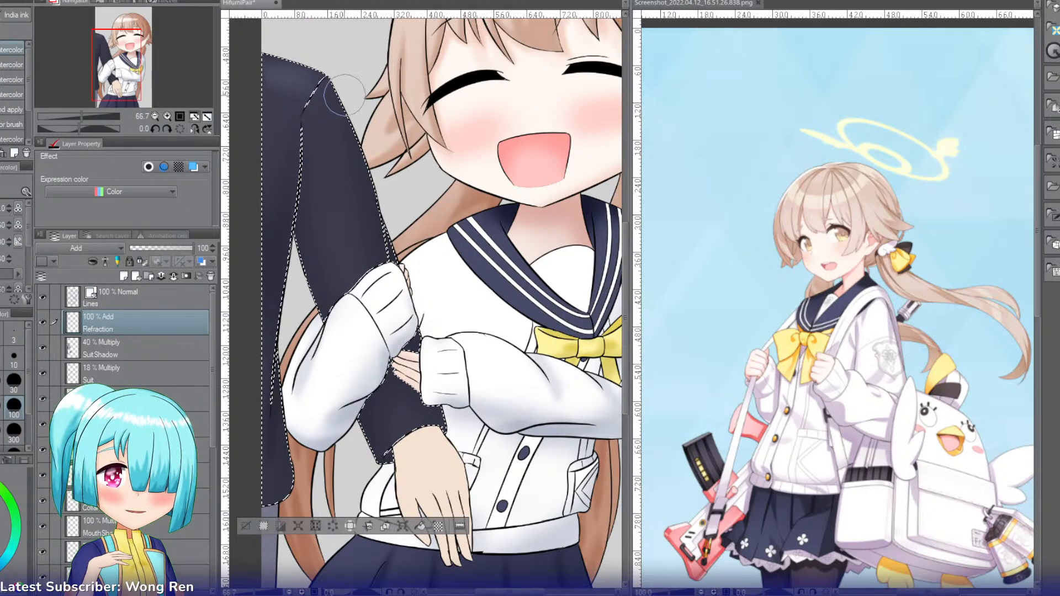
{"action": "left_click", "coordinate": [157, 247]}
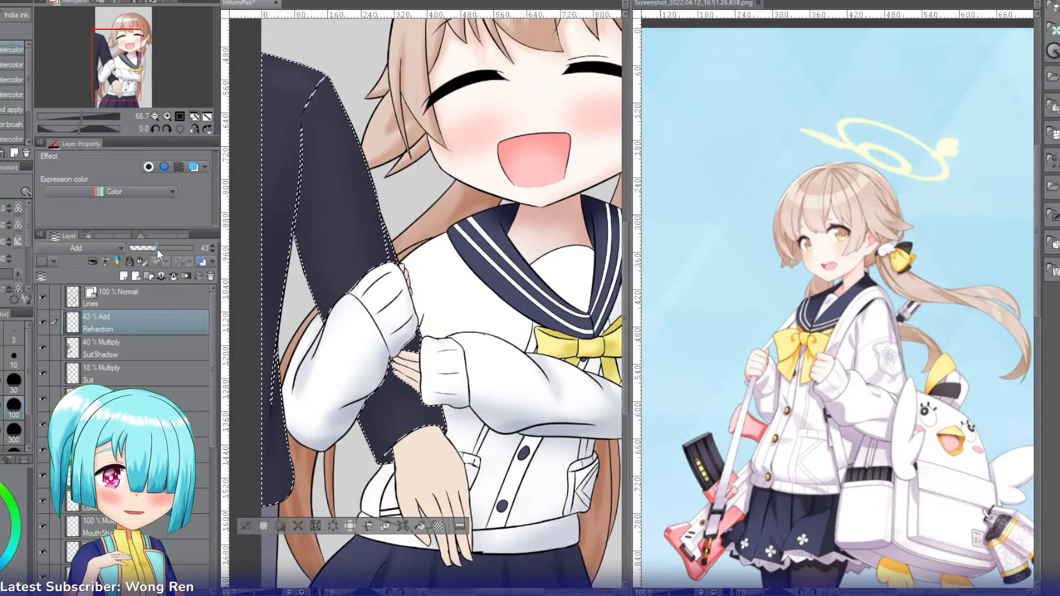
{"action": "left_click_drag", "start_coordinate": [157, 248], "coordinate": [156, 249]}
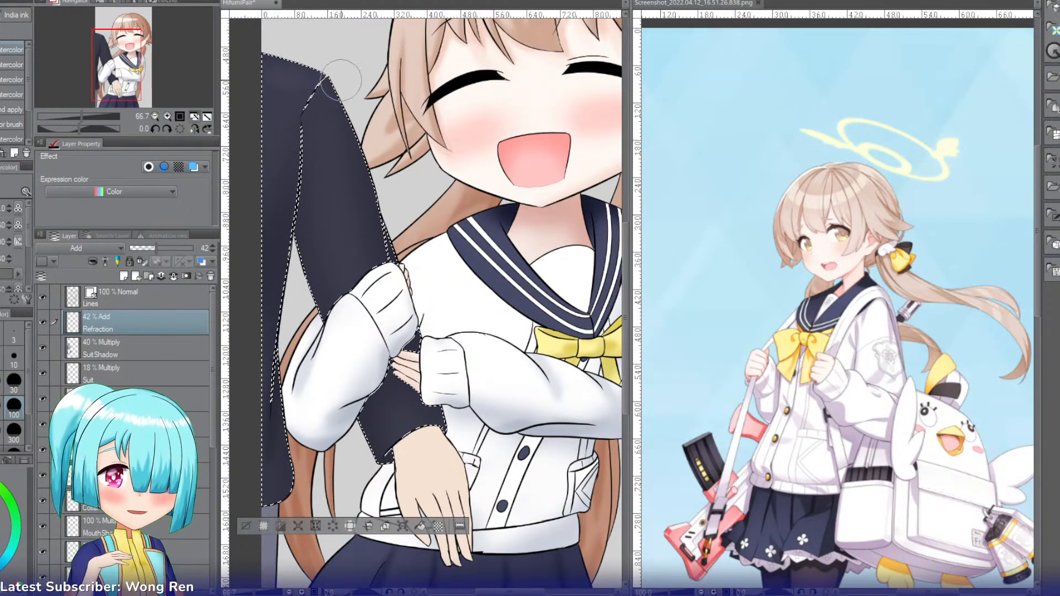
Step: Brush highlights from the shoulder down the suit's sleeve on the Refraction layer and clear the selection
{"action": "left_click_drag", "start_coordinate": [324, 87], "coordinate": [343, 130]}
{"action": "mouse_move", "coordinate": [311, 90]}
{"action": "left_mouse_down"}
{"action": "mouse_move", "coordinate": [369, 172]}
{"action": "mouse_move", "coordinate": [339, 123]}
{"action": "mouse_move", "coordinate": [369, 276]}
{"action": "left_mouse_up"}
{"action": "left_click_drag", "start_coordinate": [355, 193], "coordinate": [333, 328]}
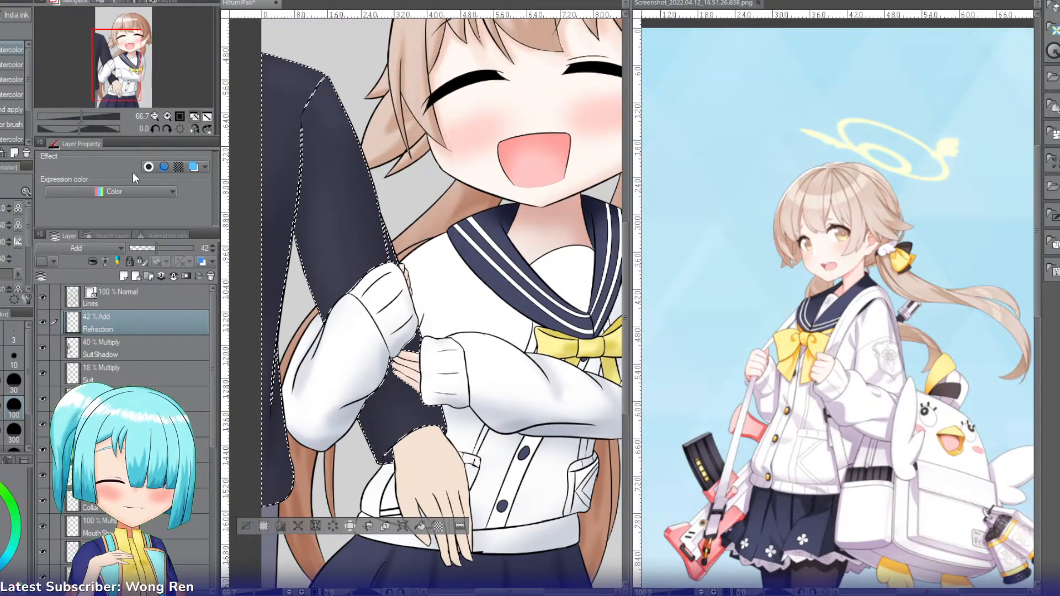
{"action": "left_click", "coordinate": [246, 527]}
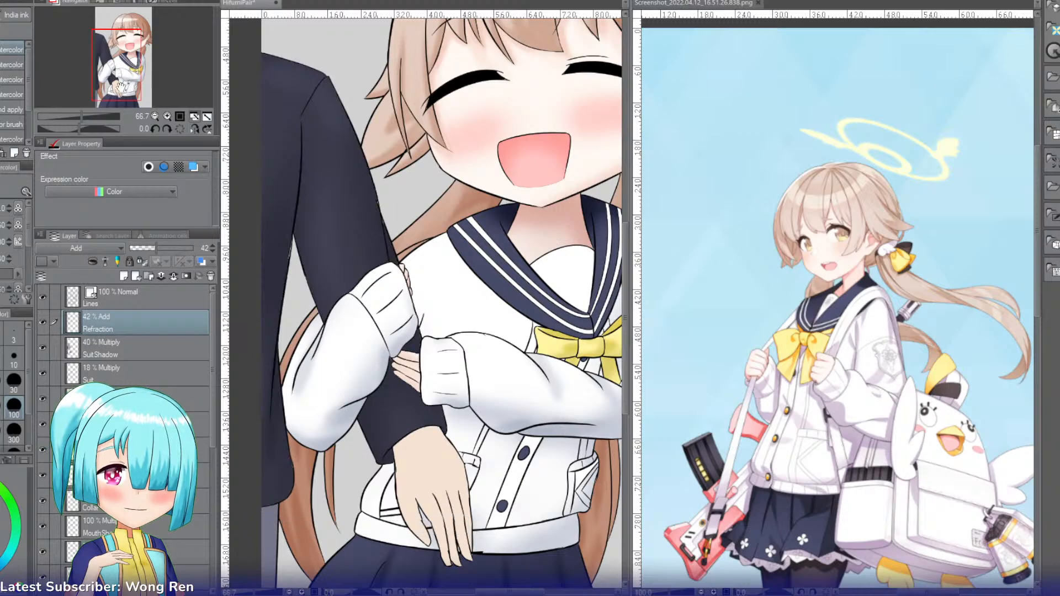
Step: Select the partner's hand below the suit cuff and add a new layer named SkinShade above Refraction
{"action": "left_click_drag", "start_coordinate": [110, 74], "coordinate": [116, 87]}
{"action": "key", "text": "w"}
{"action": "left_click", "coordinate": [349, 369]}
{"action": "key", "text": "i"}
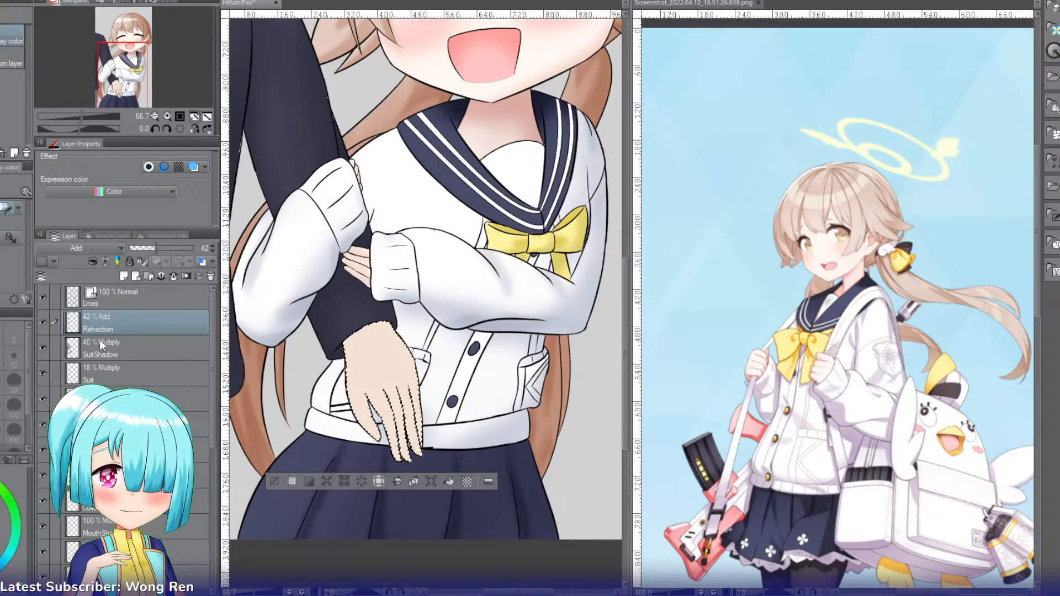
{"action": "key", "text": "ctrl+shift+n"}
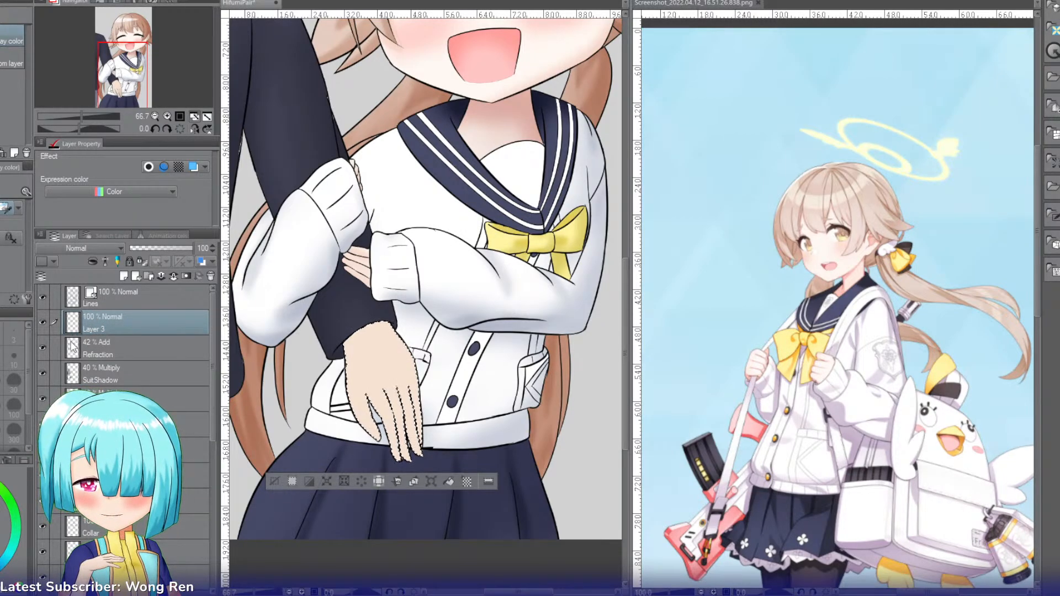
{"action": "type", "text": "SkinShade"}
{"action": "key", "text": "Return"}
Step: Shade the edges of the partner's hand with a small Soft airbrush and set the SkinShade layer to Linear burn
{"action": "left_click", "coordinate": [168, 118]}
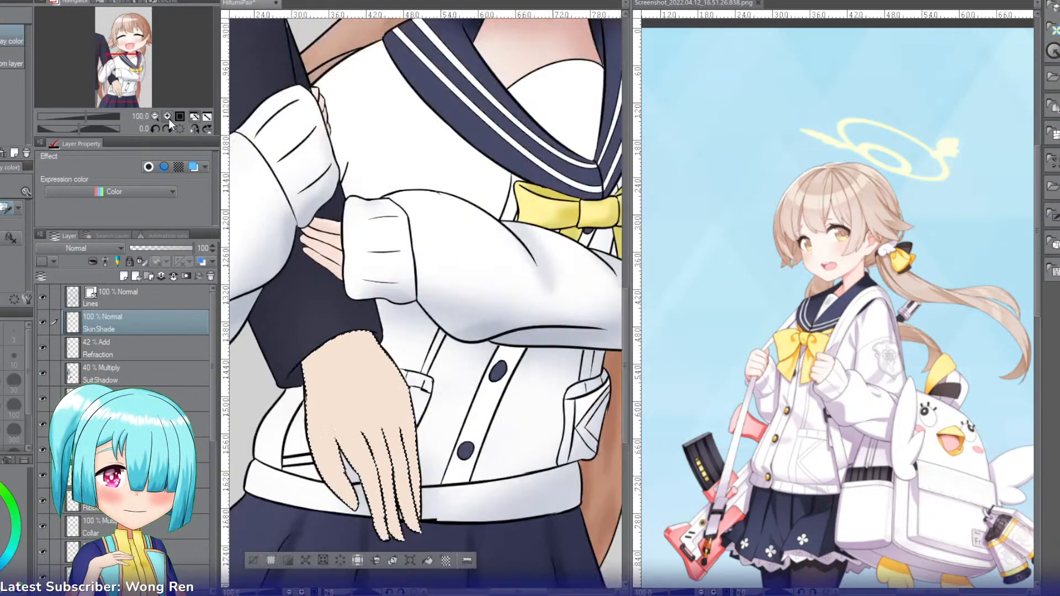
{"action": "left_click", "coordinate": [168, 118]}
{"action": "left_click_drag", "start_coordinate": [120, 84], "coordinate": [118, 90]}
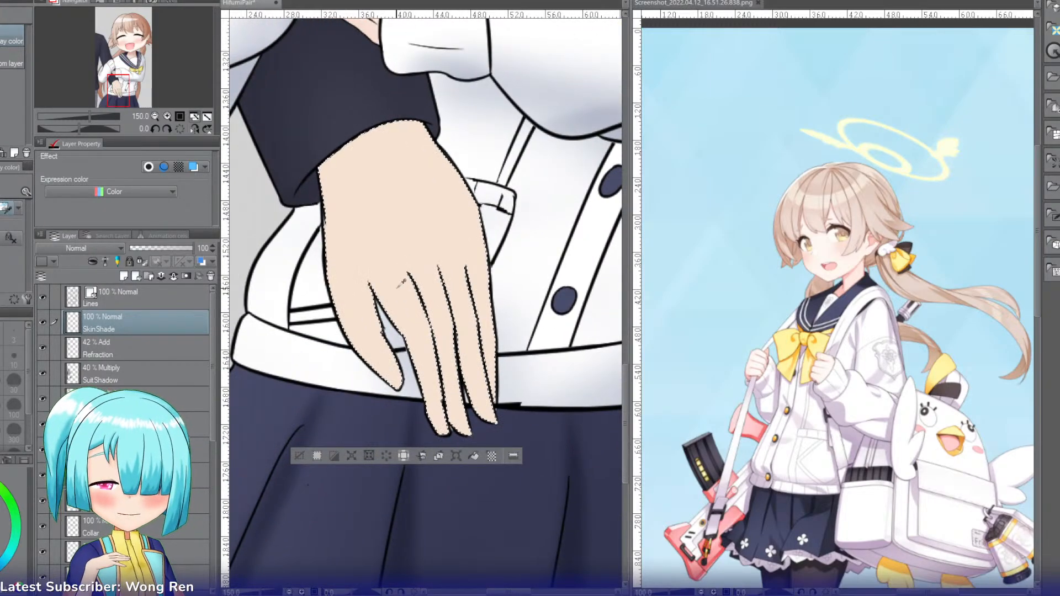
{"action": "key", "text": "b"}
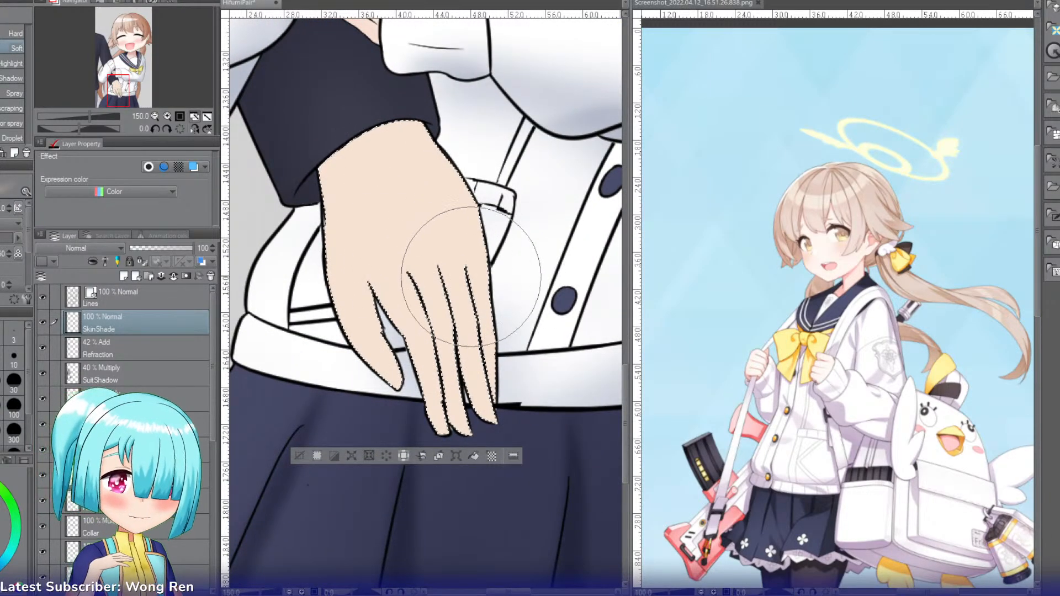
{"action": "key", "text": "bracketleft"}
{"action": "key", "text": "bracketleft"}
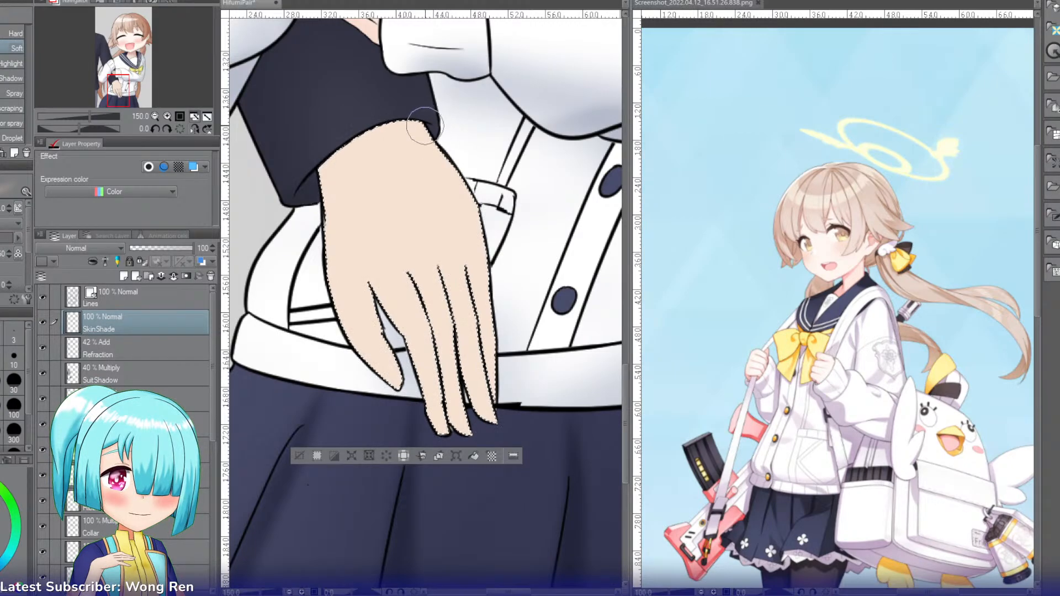
{"action": "mouse_move", "coordinate": [425, 126]}
{"action": "left_mouse_down"}
{"action": "mouse_move", "coordinate": [482, 196]}
{"action": "mouse_move", "coordinate": [409, 119]}
{"action": "mouse_move", "coordinate": [451, 163]}
{"action": "left_mouse_up"}
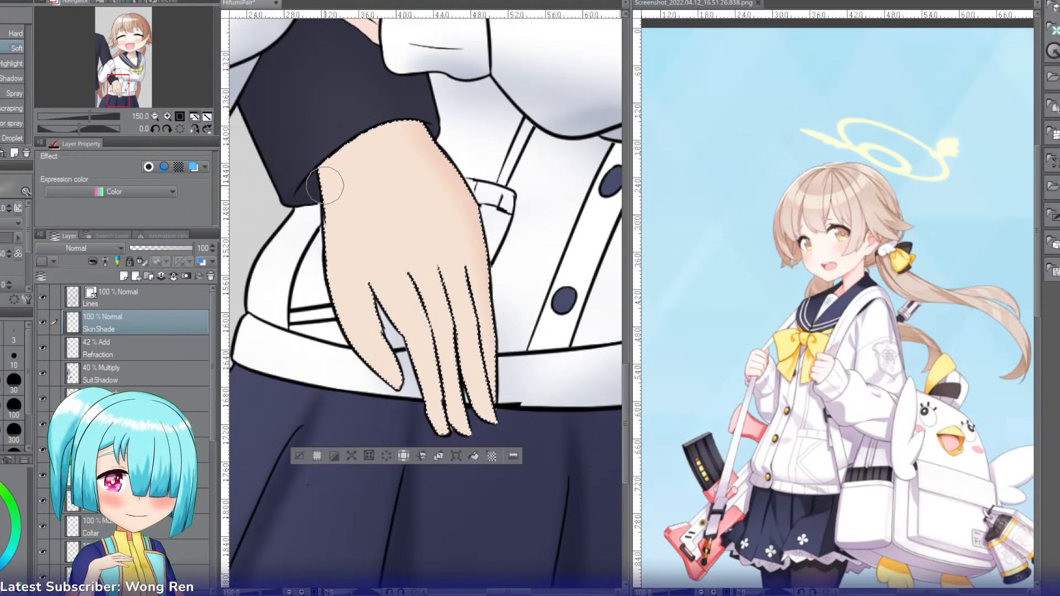
{"action": "left_click", "coordinate": [62, 250]}
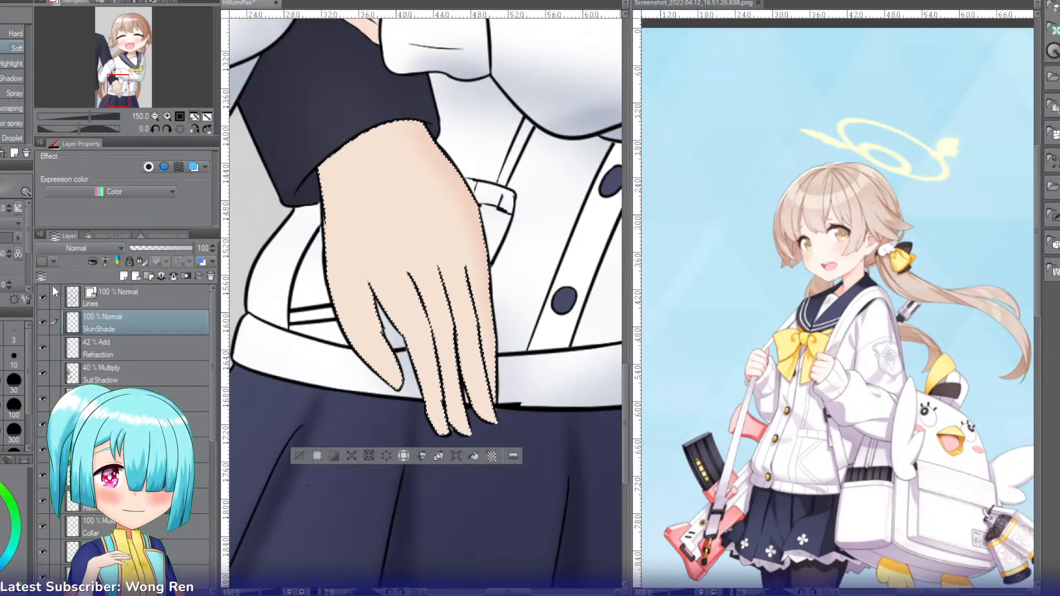
{"action": "left_click", "coordinate": [51, 278]}
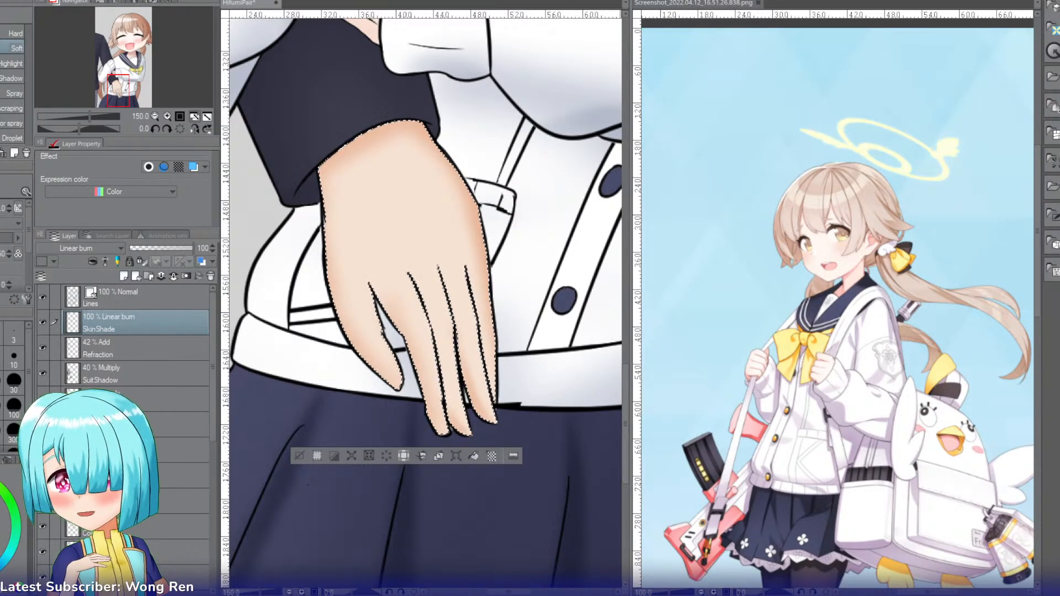
Step: Select the strip of the partner's trousers below the jacket and make SuitShadow the active layer
{"action": "left_click", "coordinate": [155, 116]}
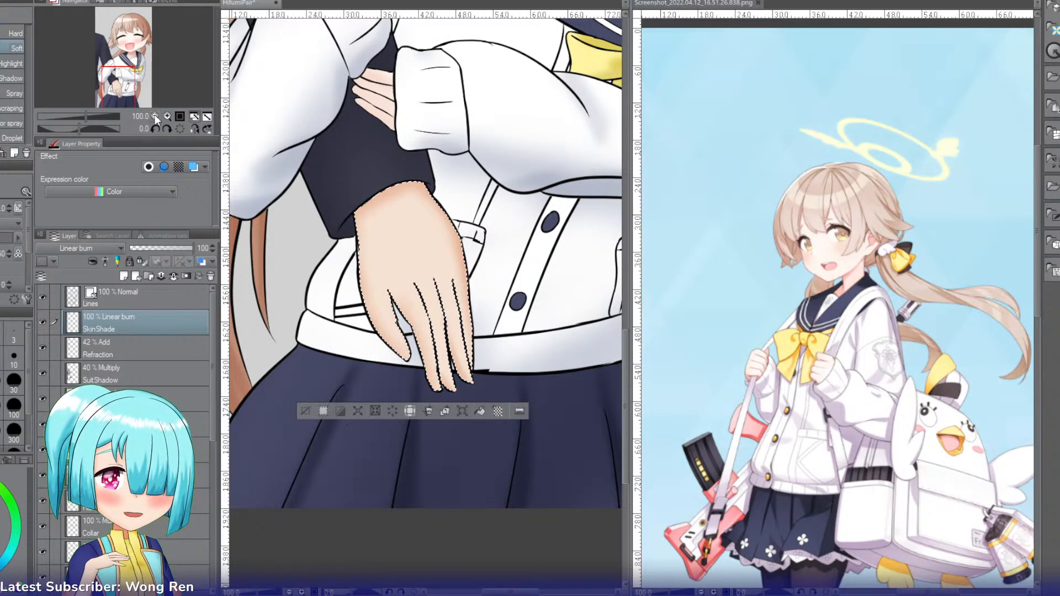
{"action": "left_click", "coordinate": [155, 116]}
{"action": "left_click_drag", "start_coordinate": [118, 81], "coordinate": [114, 77]}
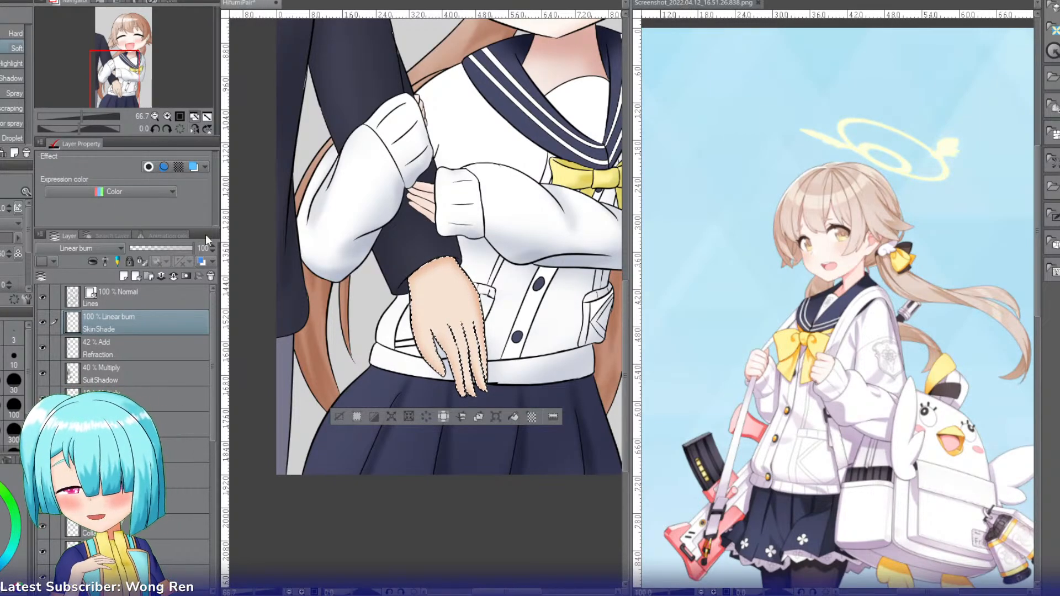
{"action": "key", "text": "w"}
{"action": "left_click", "coordinate": [285, 371], "text": "shift"}
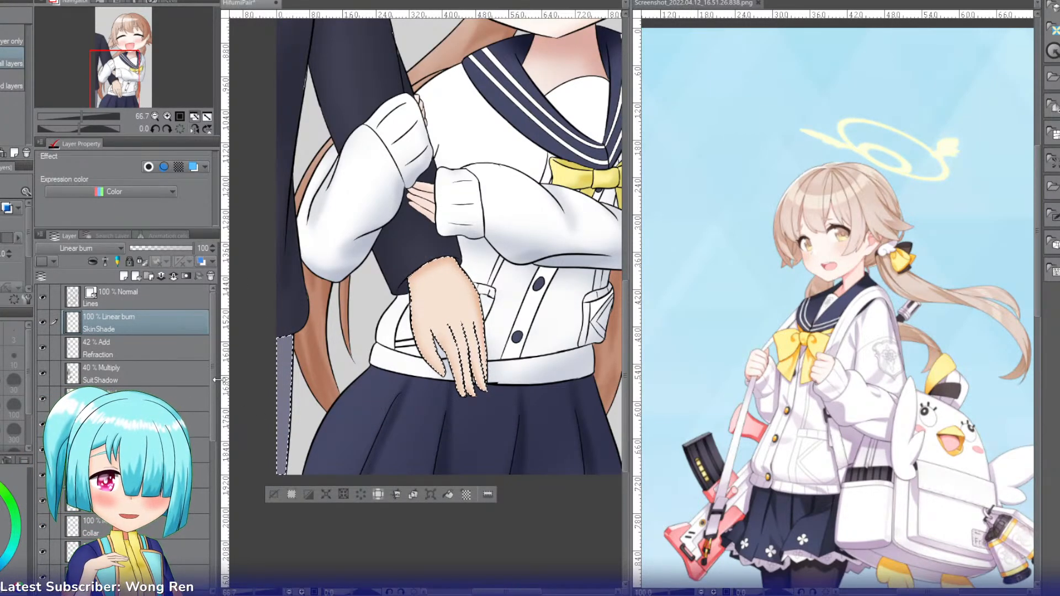
{"action": "left_click", "coordinate": [165, 376]}
{"action": "key", "text": "g"}
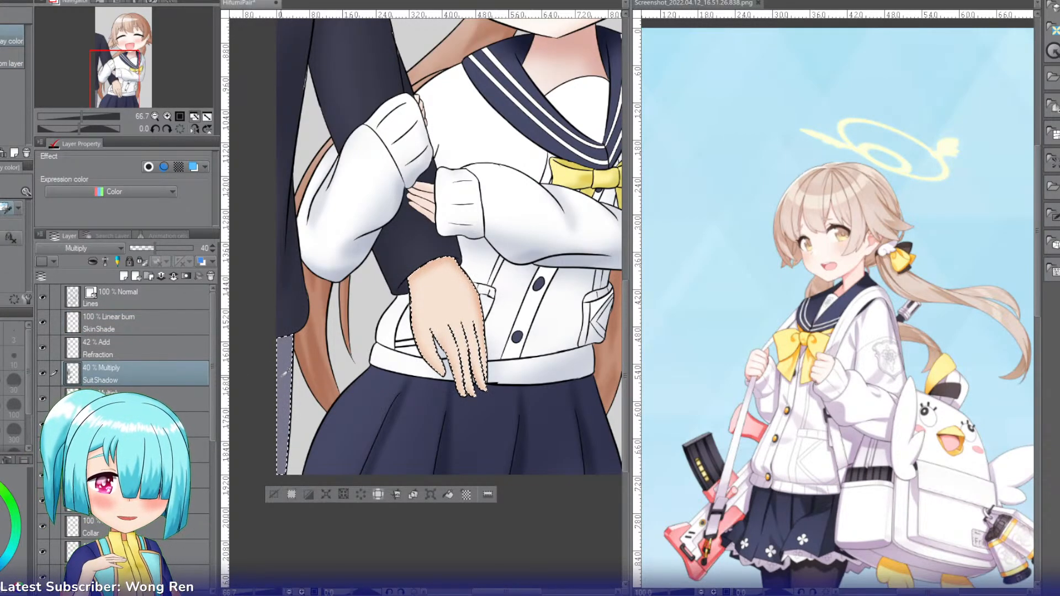
Step: Shade the trouser strip on the SuitShadow layer with an enlarged Soft airbrush, undoing the last stroke, and clear the selection
{"action": "key", "text": "b"}
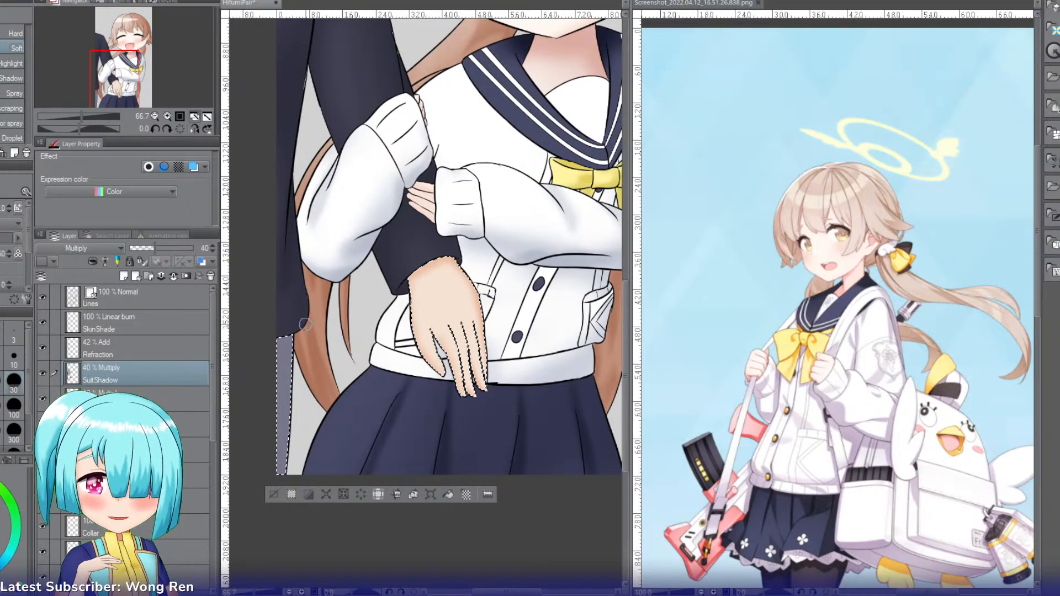
{"action": "key", "text": "bracketright"}
{"action": "key", "text": "bracketright"}
{"action": "key", "text": "bracketright"}
{"action": "mouse_move", "coordinate": [293, 310]}
{"action": "left_mouse_down"}
{"action": "mouse_move", "coordinate": [281, 322]}
{"action": "mouse_move", "coordinate": [280, 473]}
{"action": "left_mouse_up"}
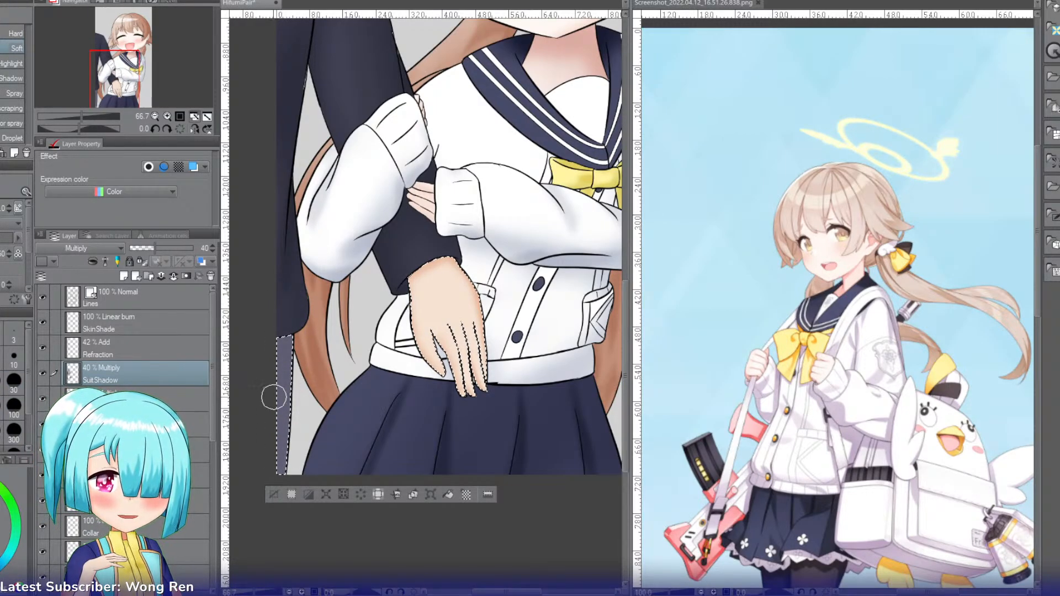
{"action": "mouse_move", "coordinate": [281, 349]}
{"action": "left_mouse_down"}
{"action": "mouse_move", "coordinate": [289, 331]}
{"action": "mouse_move", "coordinate": [280, 397]}
{"action": "left_mouse_up"}
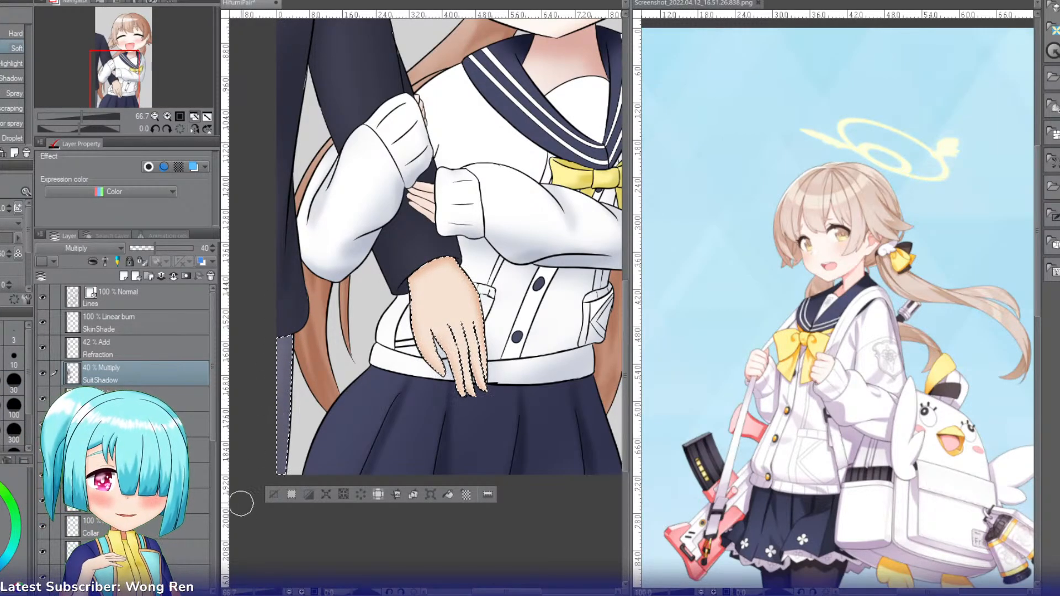
{"action": "key", "text": "ctrl+z"}
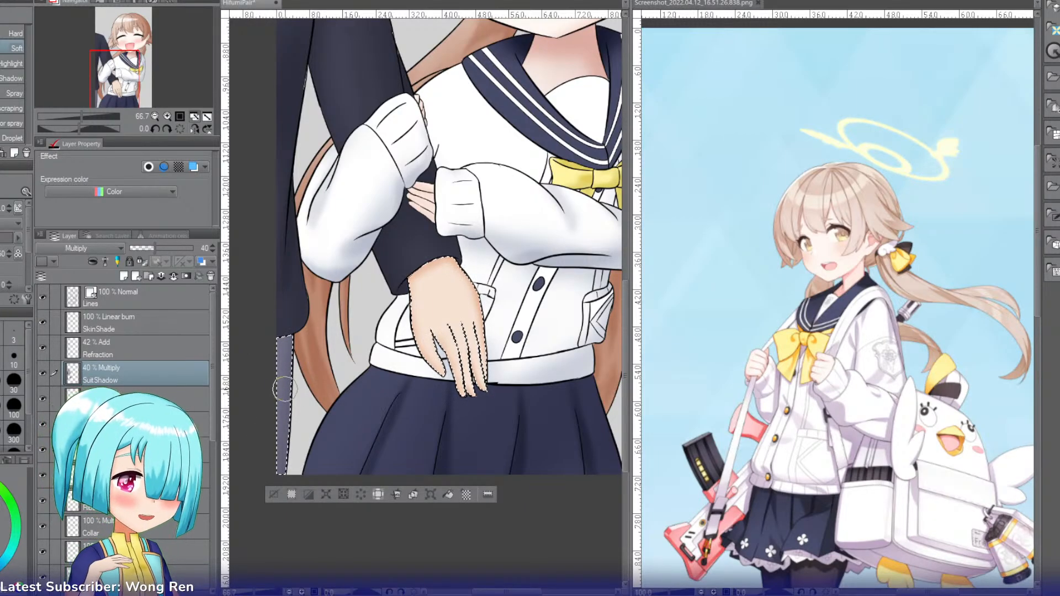
{"action": "left_click", "coordinate": [273, 493]}
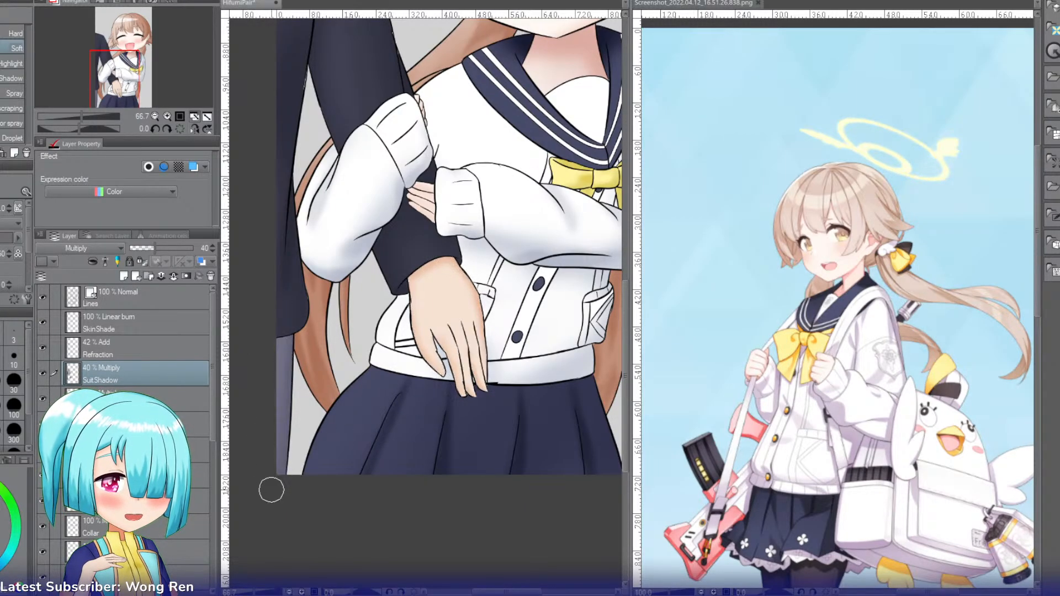
Step: Try grouping the shading layers from SkinShade downward into a folder, and undo the grouping
{"action": "left_click_drag", "start_coordinate": [115, 86], "coordinate": [127, 70]}
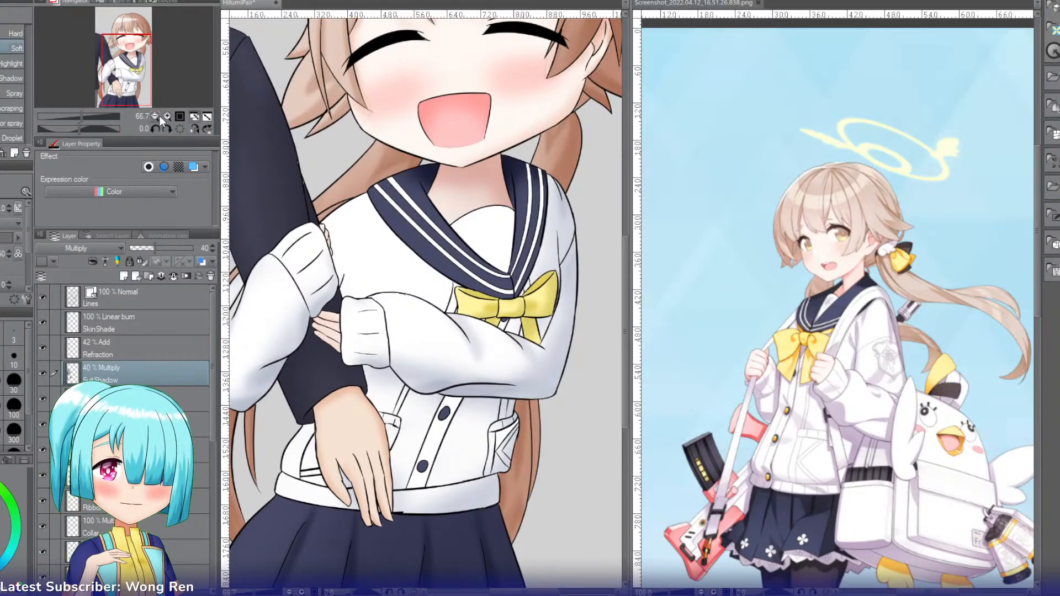
{"action": "left_click", "coordinate": [195, 116]}
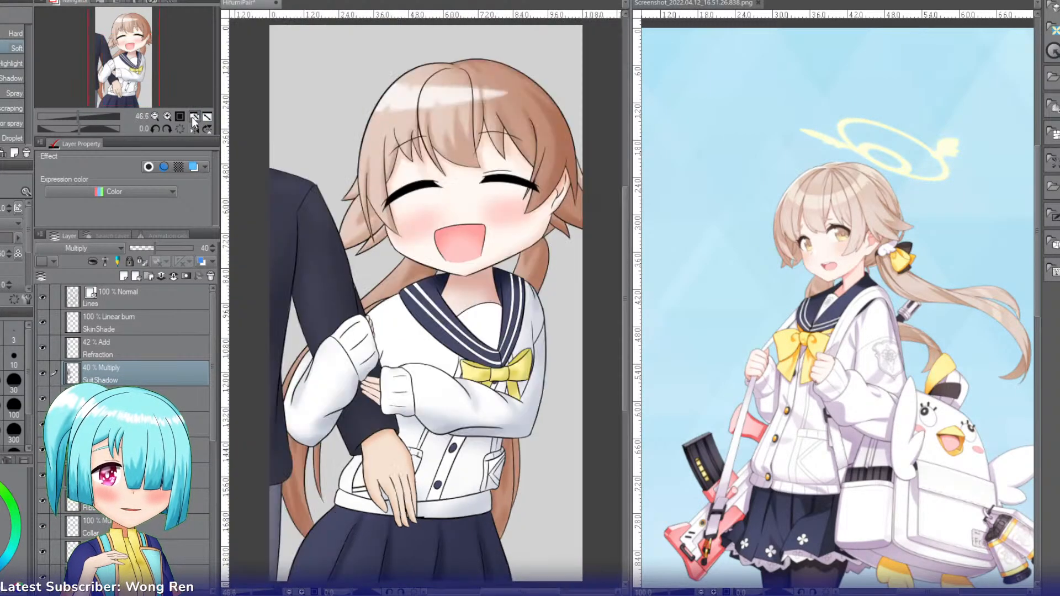
{"action": "left_click", "coordinate": [154, 328]}
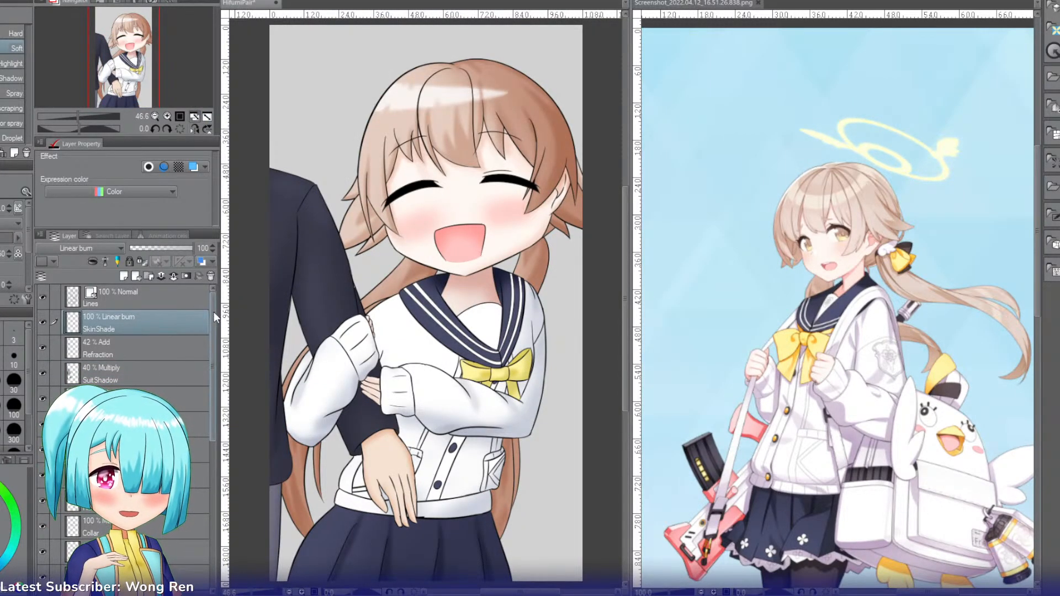
{"action": "scroll", "coordinate": [210, 339], "scroll_direction": "down", "scroll_amount": 1}
{"action": "left_click_drag", "start_coordinate": [212, 339], "coordinate": [209, 451]}
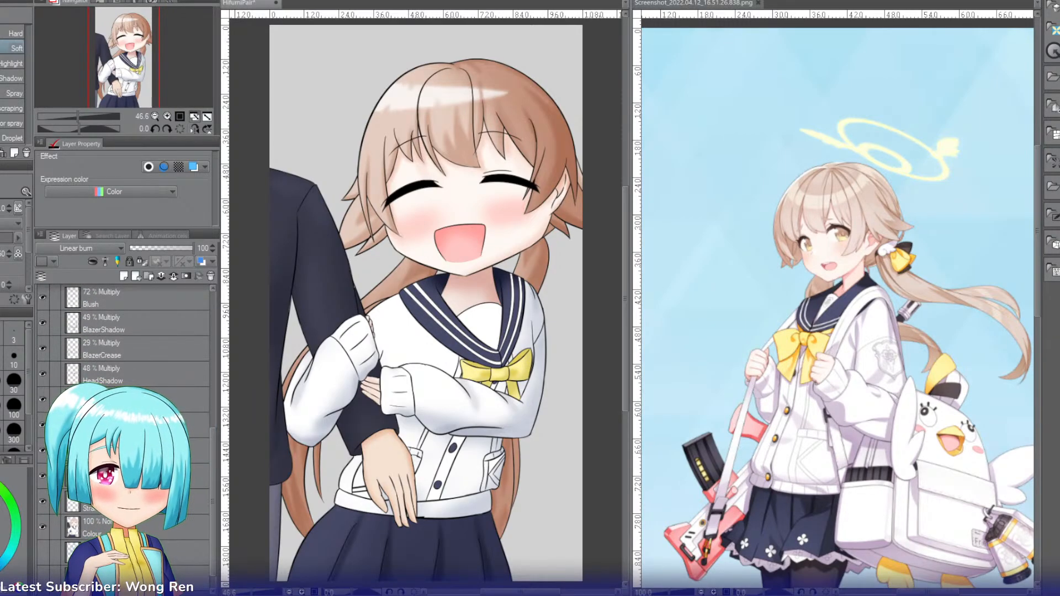
{"action": "left_click", "coordinate": [155, 501], "text": "shift"}
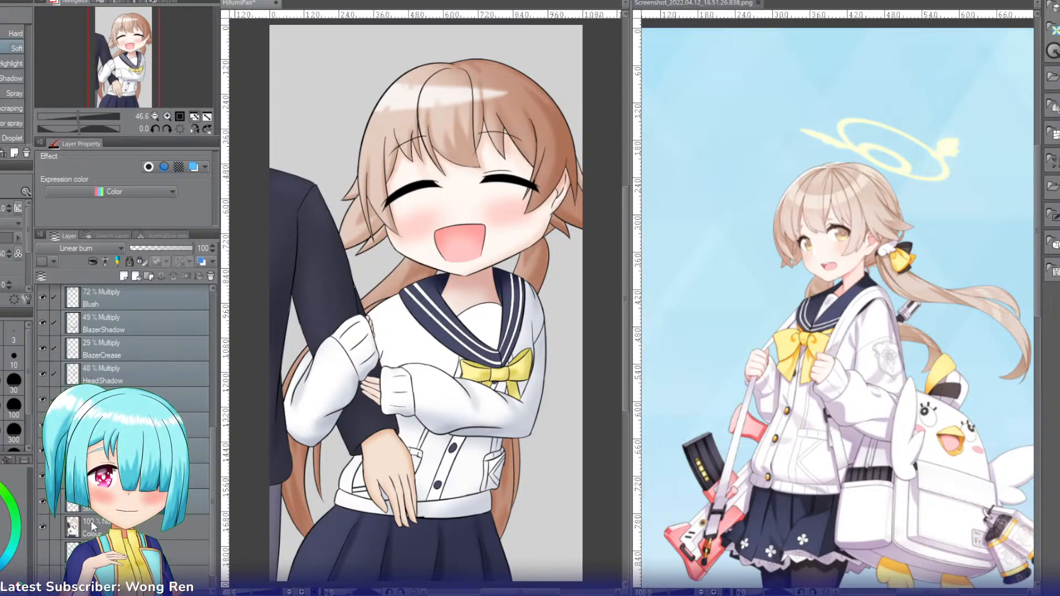
{"action": "key", "text": "ctrl+g"}
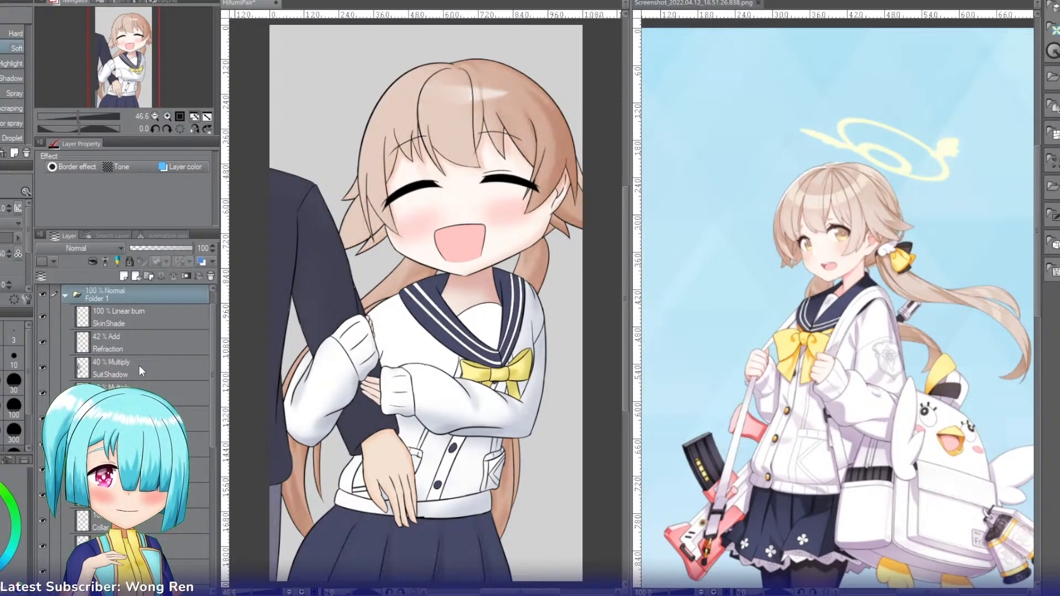
{"action": "key", "text": "ctrl+z"}
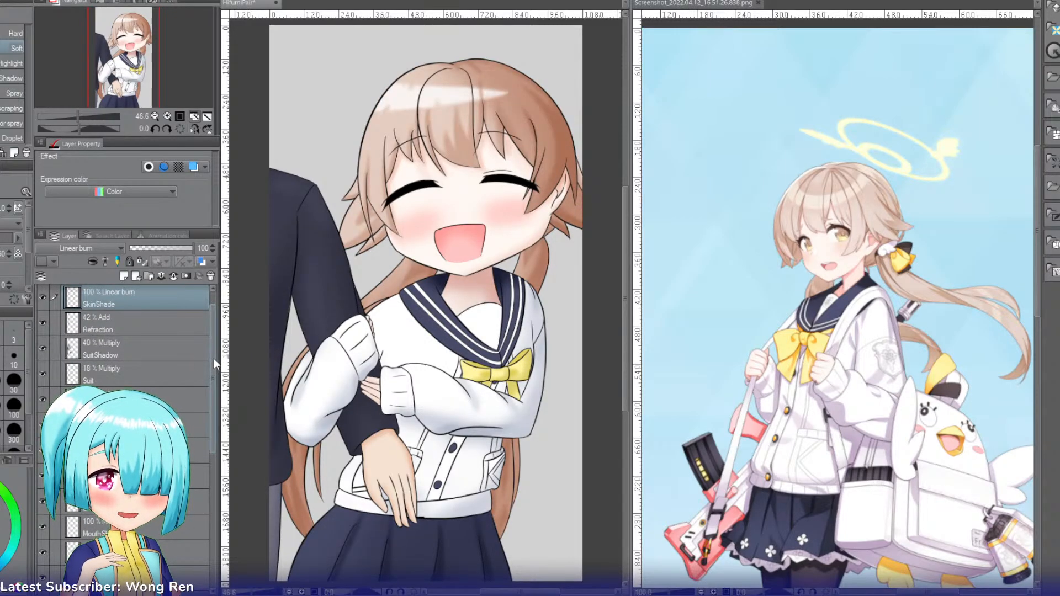
Step: Hide the Colour layer to inspect the shading on its own, show it again and save the HifumiPair file
{"action": "left_click_drag", "start_coordinate": [214, 360], "coordinate": [207, 465]}
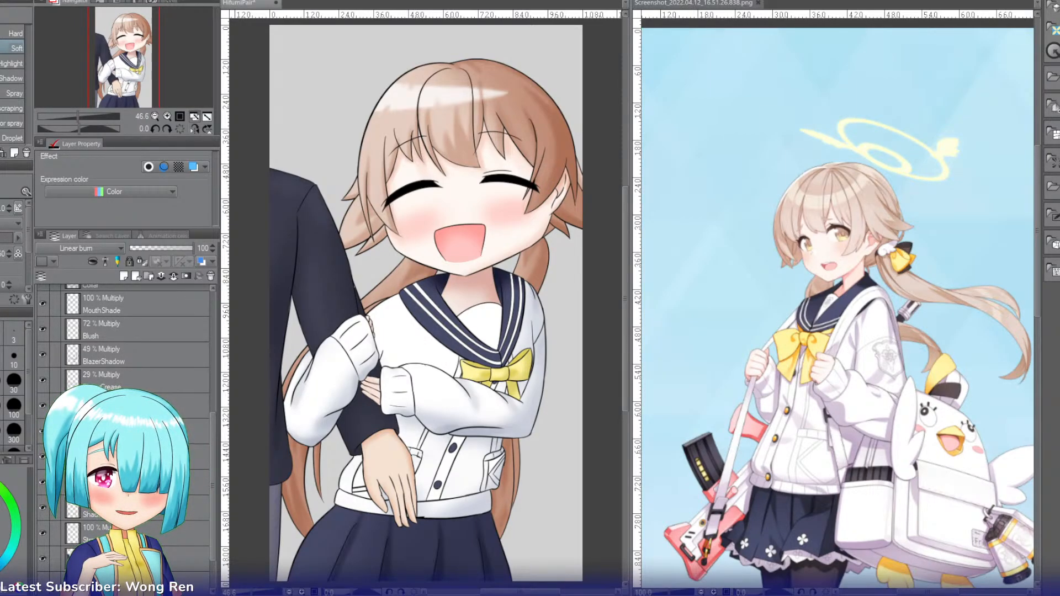
{"action": "left_click", "coordinate": [127, 534]}
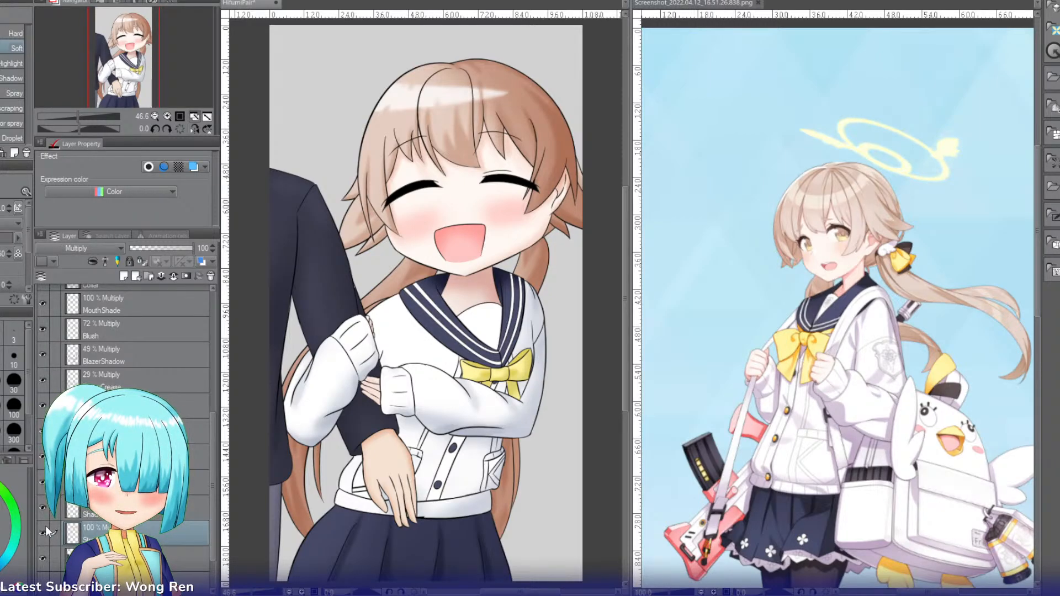
{"action": "left_click", "coordinate": [44, 559]}
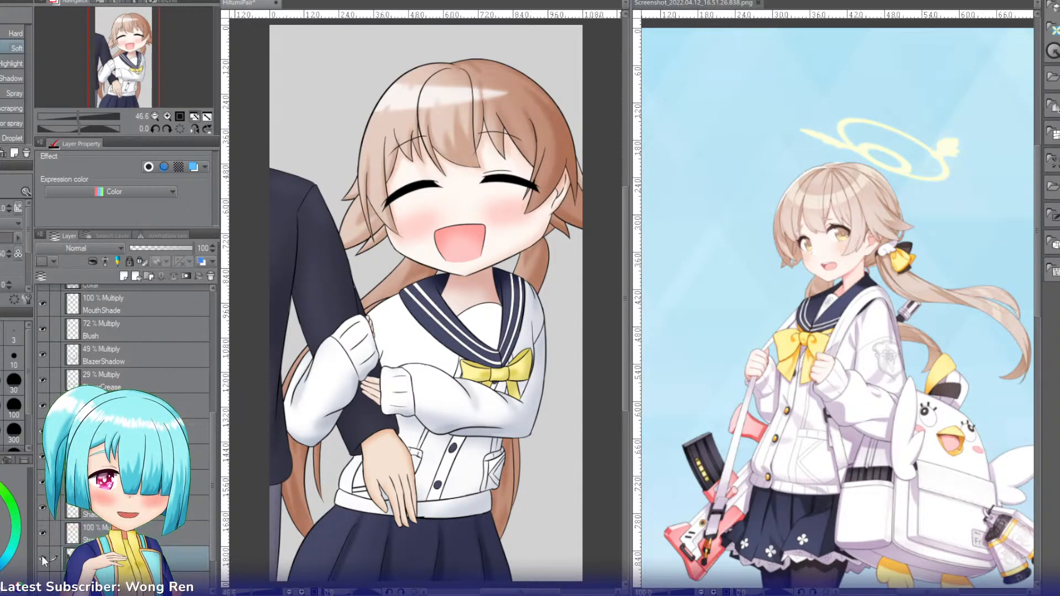
{"action": "left_click", "coordinate": [42, 557]}
{"action": "left_click", "coordinate": [42, 556]}
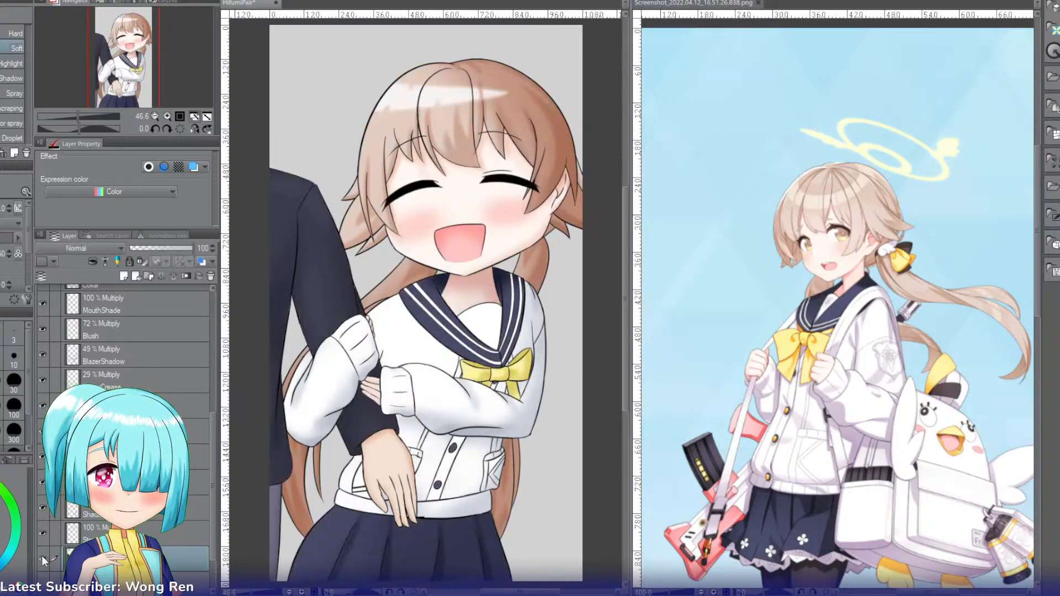
{"action": "left_click", "coordinate": [42, 556]}
{"action": "mouse_move", "coordinate": [133, 61]}
{"action": "left_mouse_down"}
{"action": "mouse_move", "coordinate": [143, 76]}
{"action": "mouse_move", "coordinate": [140, 64]}
{"action": "left_mouse_up"}
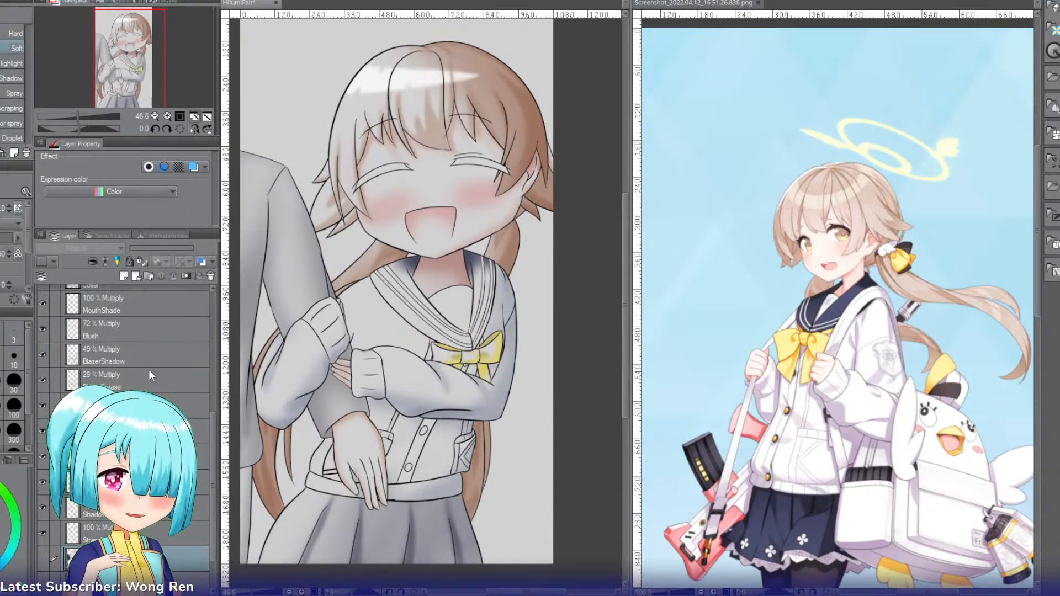
{"action": "left_click", "coordinate": [42, 558]}
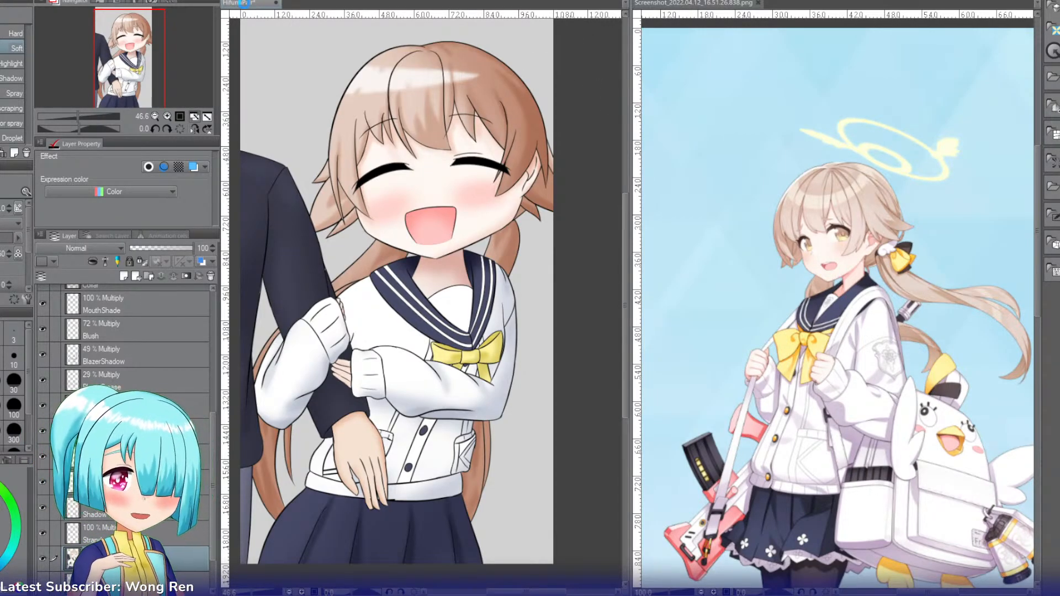
{"action": "key", "text": "ctrl+s"}
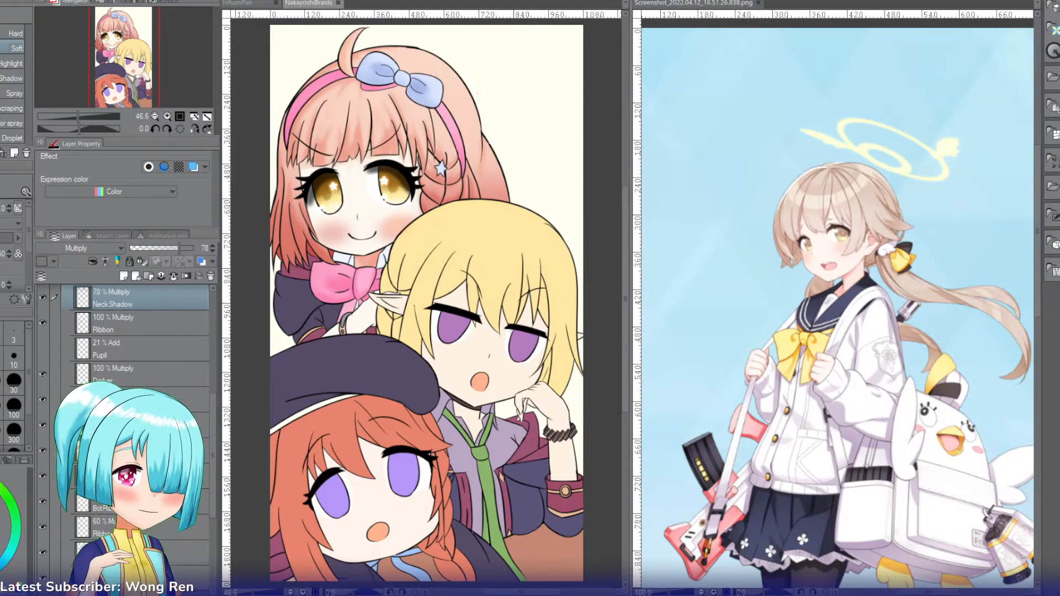
Step: Close the reference screenshot and make the Pupil layer visible in the NakayoshiBraids illustration
{"action": "left_click", "coordinate": [758, 3]}
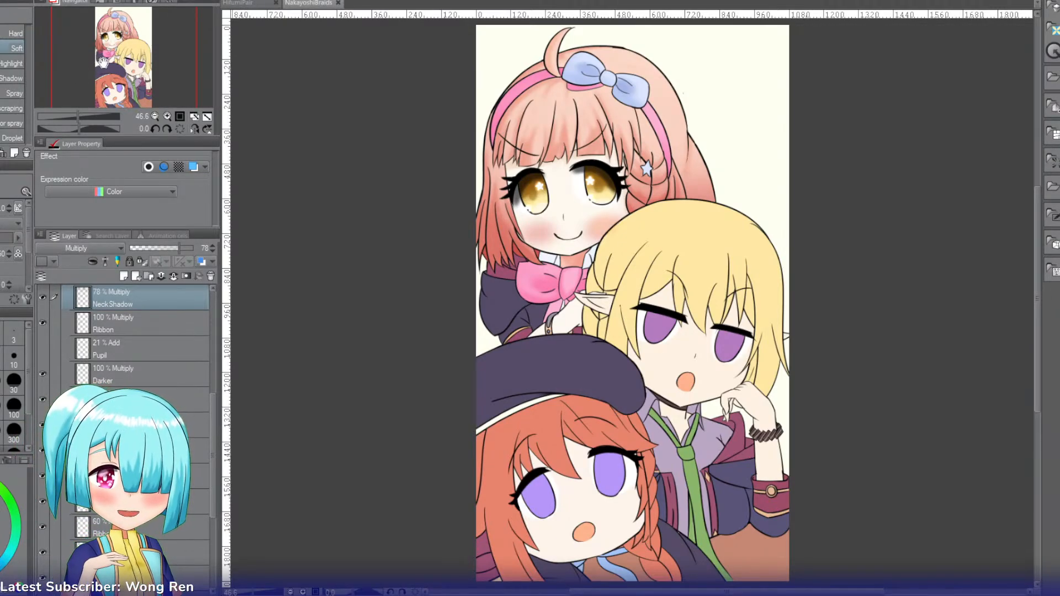
{"action": "left_click_drag", "start_coordinate": [102, 63], "coordinate": [113, 65]}
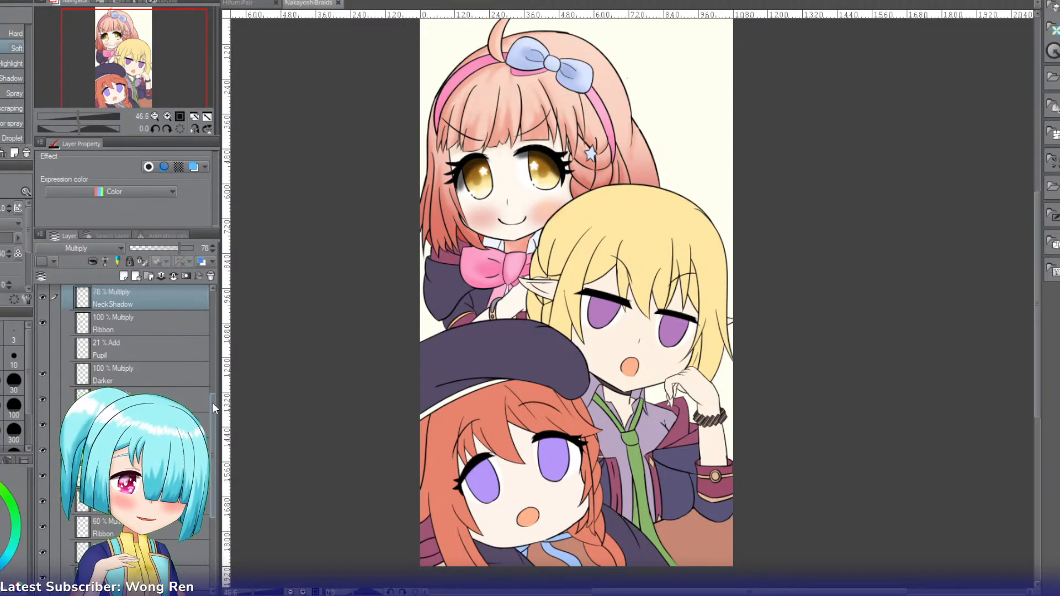
{"action": "mouse_move", "coordinate": [212, 403]}
{"action": "left_mouse_down"}
{"action": "mouse_move", "coordinate": [230, 345]}
{"action": "mouse_move", "coordinate": [219, 385]}
{"action": "left_mouse_up"}
{"action": "left_click", "coordinate": [43, 401]}
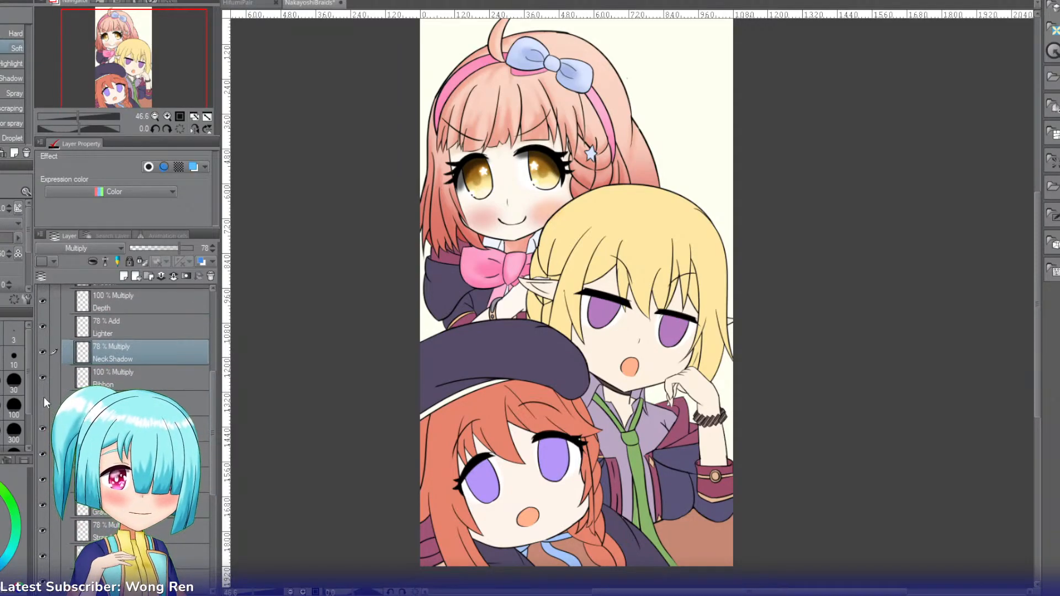
{"action": "left_click", "coordinate": [44, 403]}
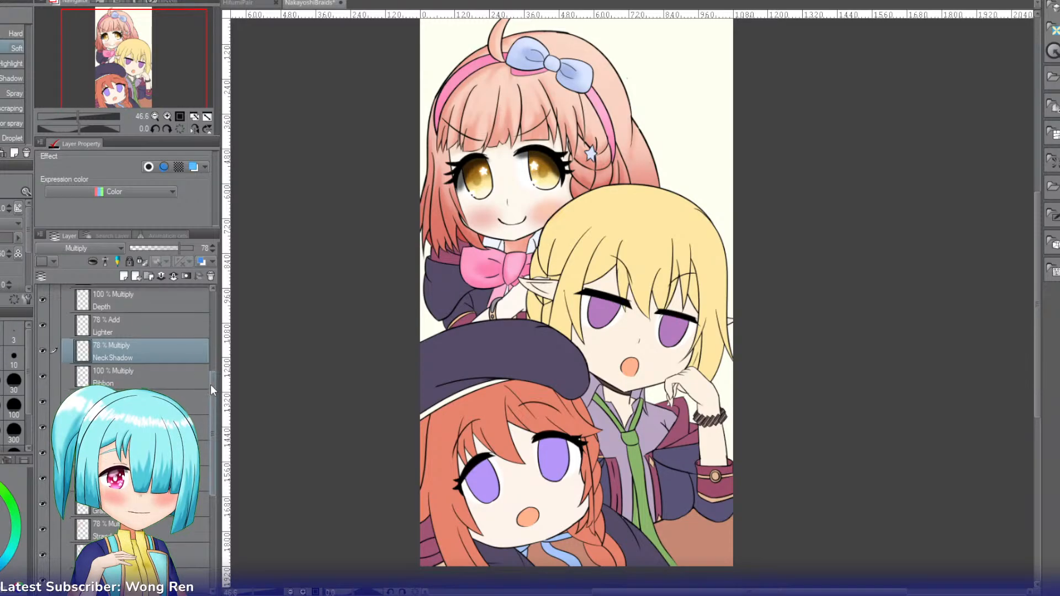
Step: Add a new layer above the --Chieru-- layer and name it --Kuroe--
{"action": "left_click_drag", "start_coordinate": [210, 385], "coordinate": [206, 452]}
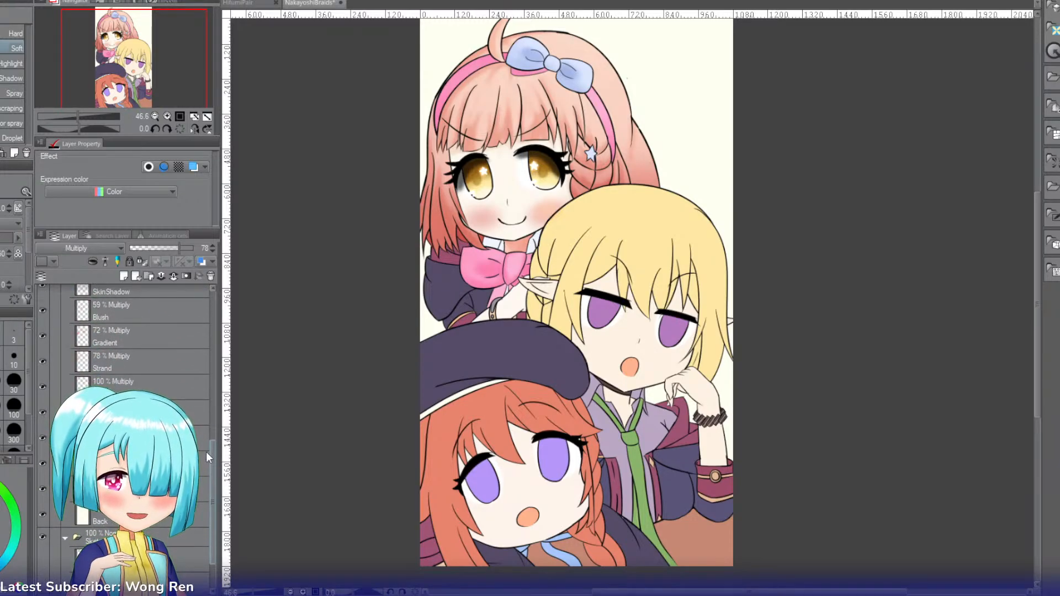
{"action": "left_click_drag", "start_coordinate": [207, 451], "coordinate": [225, 343]}
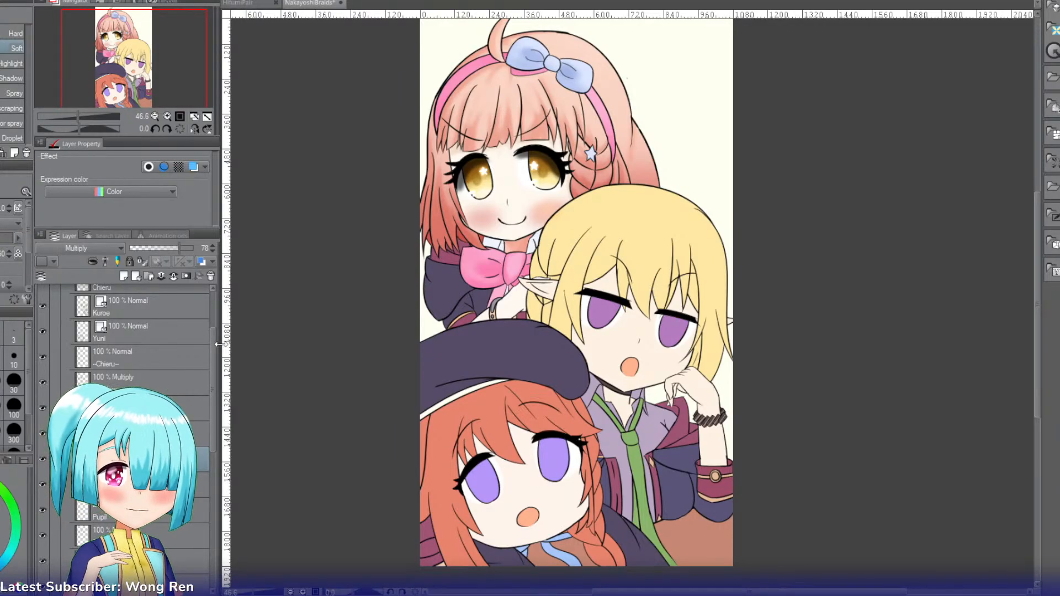
{"action": "left_click", "coordinate": [141, 362]}
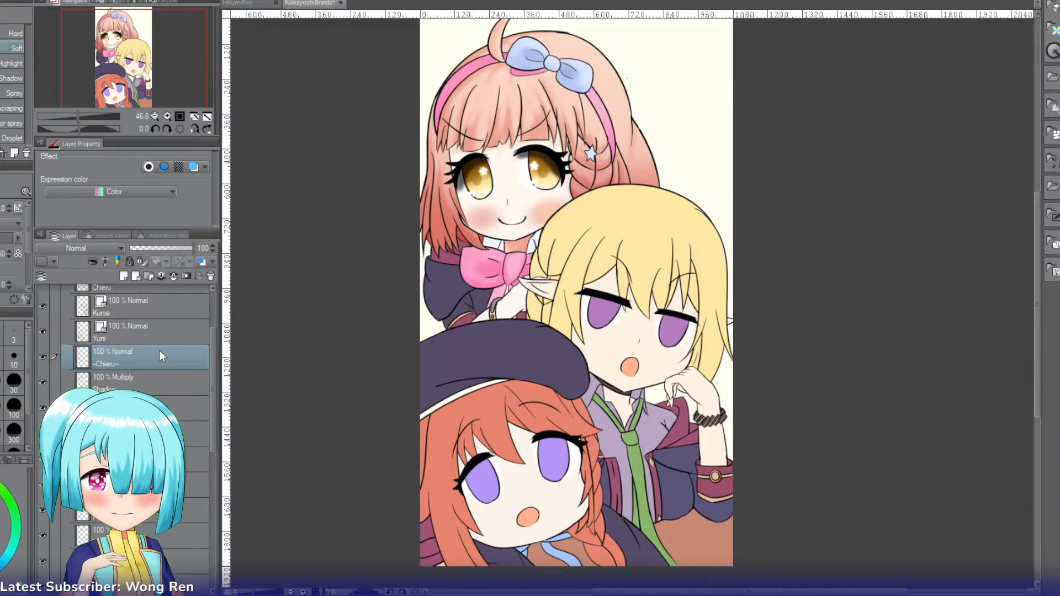
{"action": "key", "text": "ctrl+shift+n"}
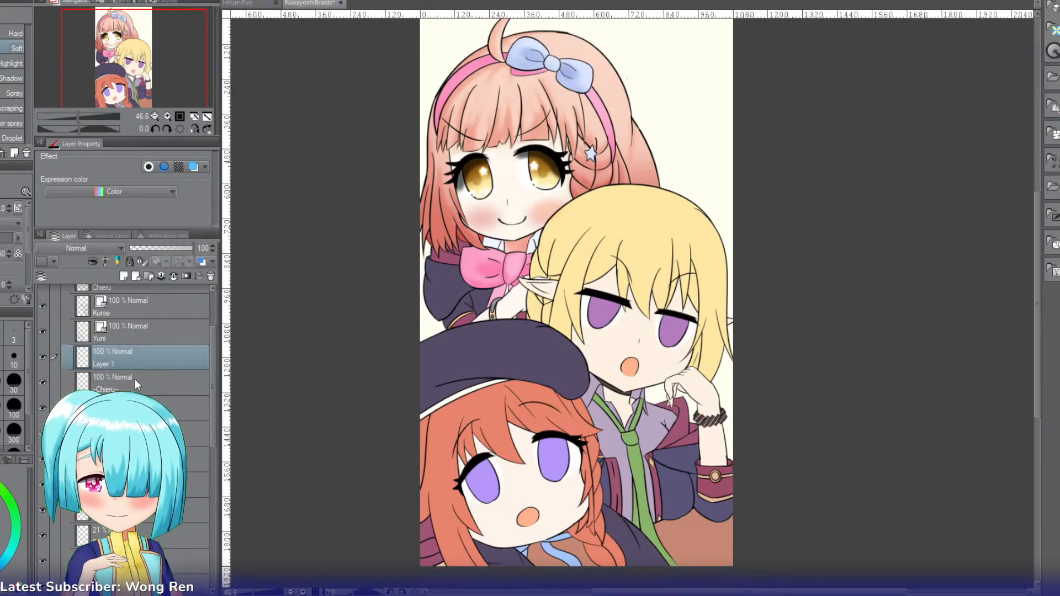
{"action": "double_click", "coordinate": [138, 363]}
{"action": "type", "text": "Kuroe"}
{"action": "key", "text": "Return"}
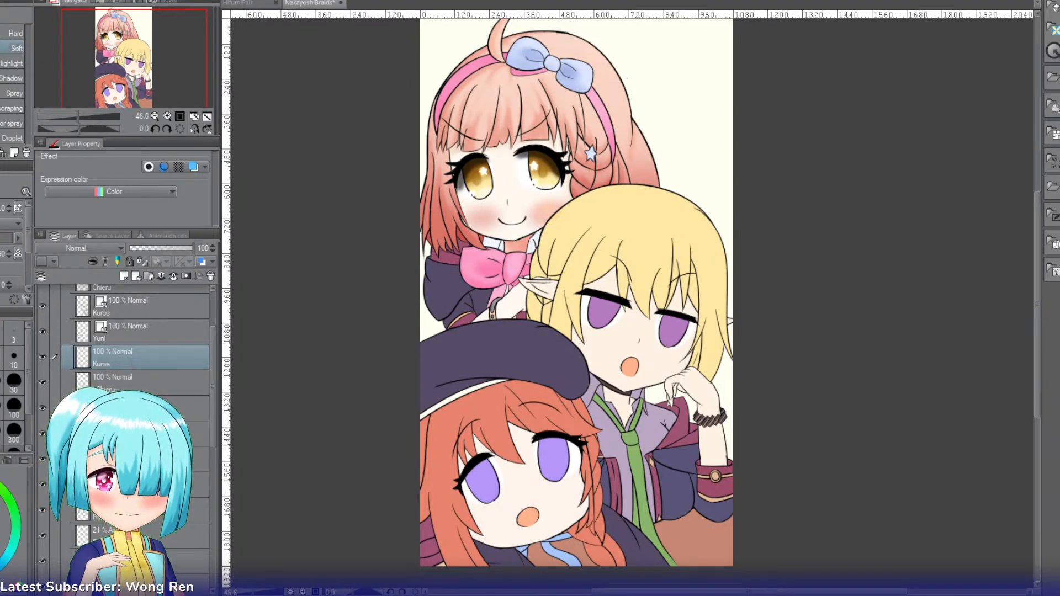
{"action": "type", "text": "--Kuroe--"}
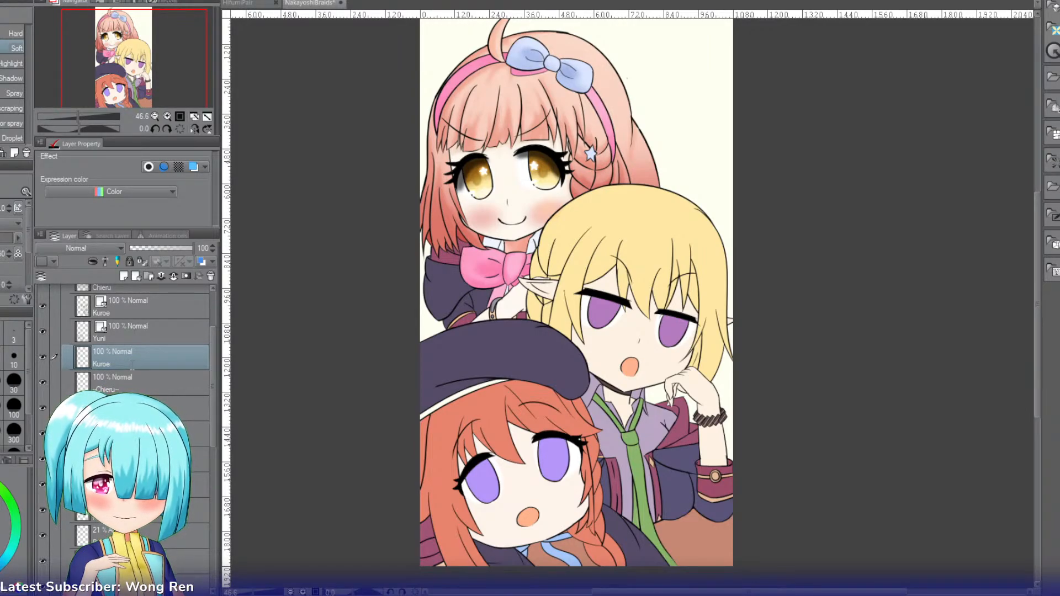
{"action": "key", "text": "Return"}
Step: Add a new layer directly below --Kuroe-- and select the blonde girl's hair area
{"action": "left_click", "coordinate": [123, 376]}
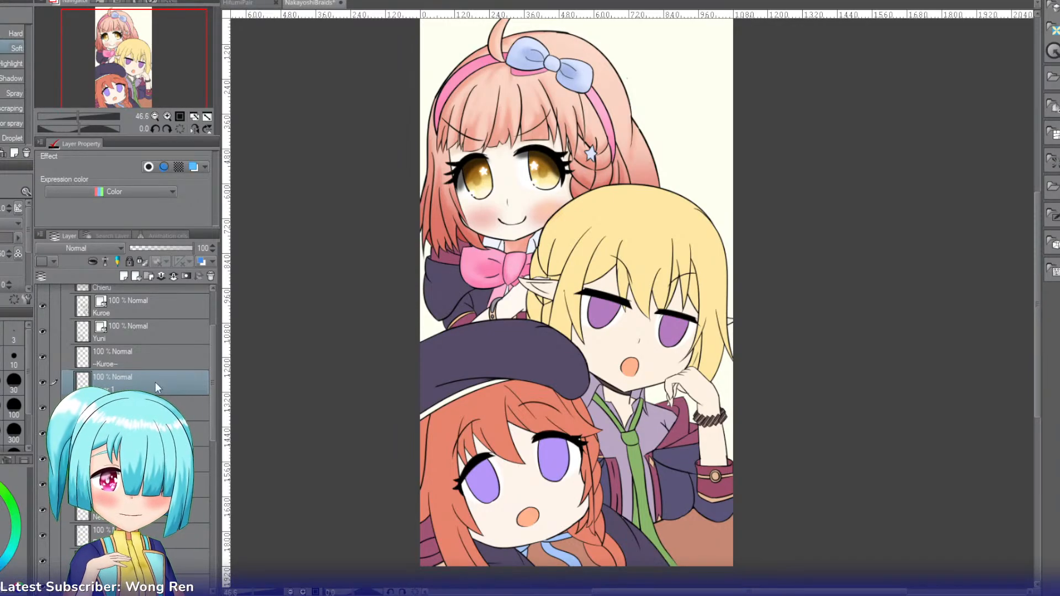
{"action": "key", "text": "w"}
{"action": "left_click", "coordinate": [596, 218]}
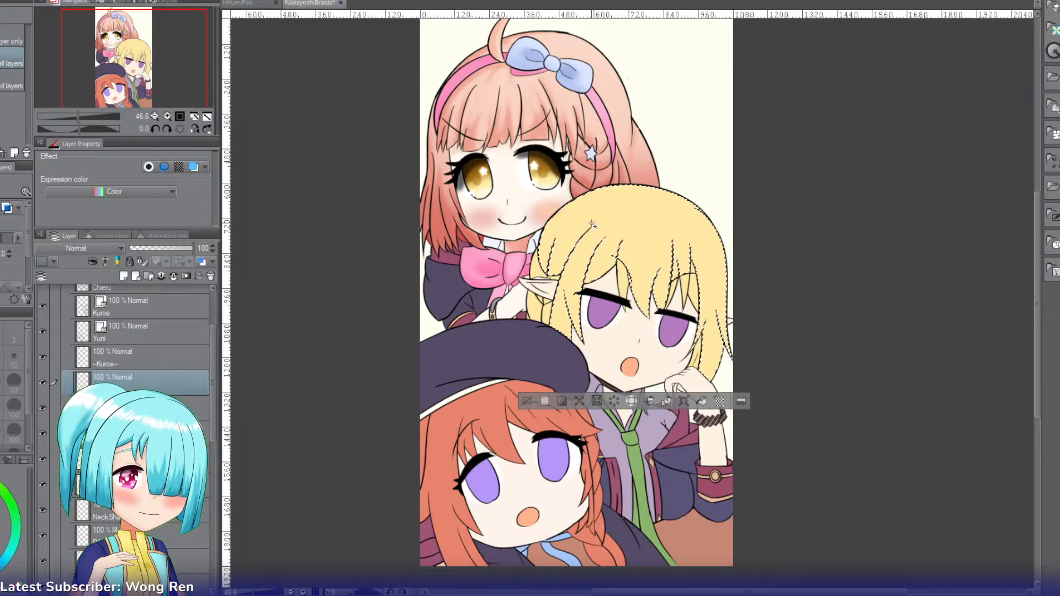
{"action": "left_click", "coordinate": [168, 116]}
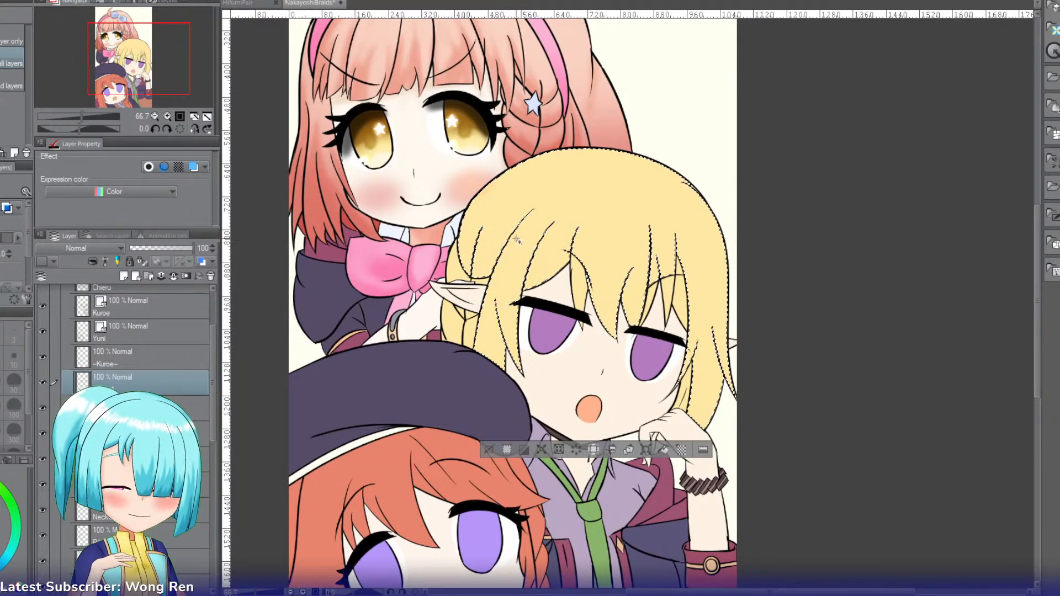
Step: Set the new layer to Multiply and shade the blonde hair strands beside the pointed ear with an enlarged Soft airbrush
{"action": "key", "text": "i"}
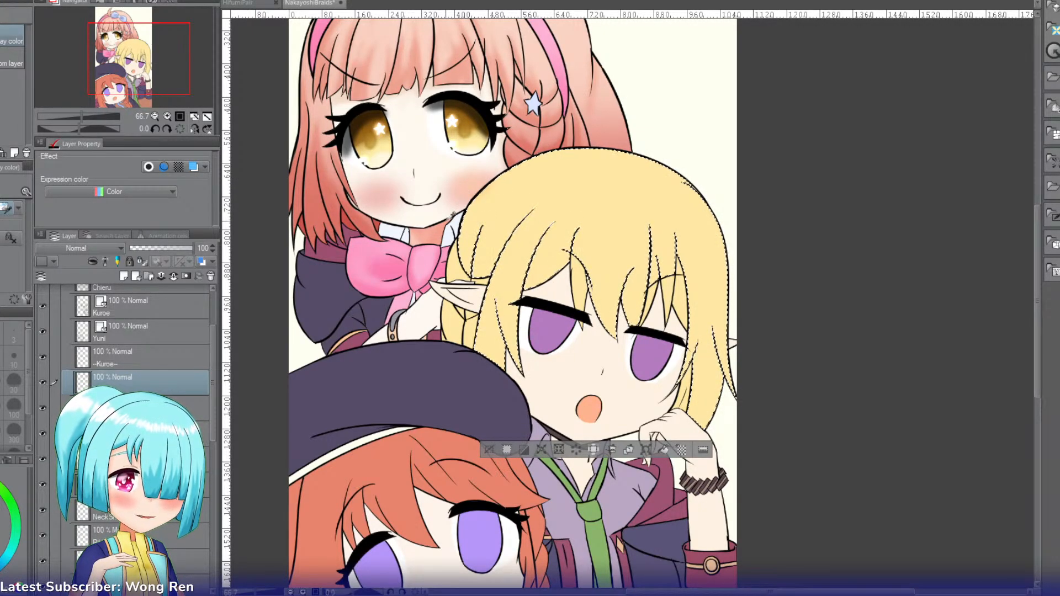
{"action": "key", "text": "b"}
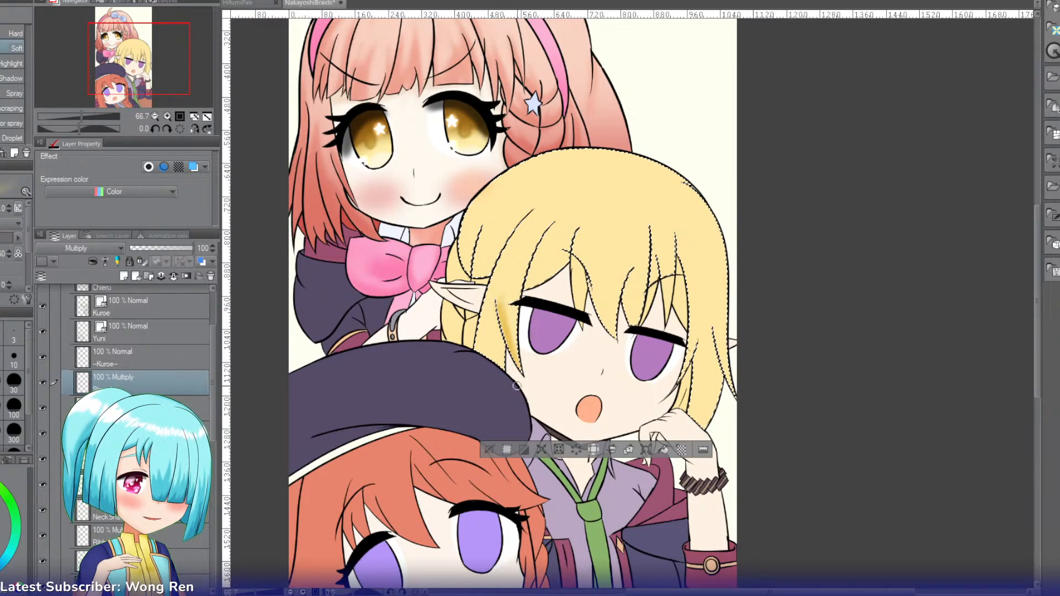
{"action": "key", "text": "bracketright"}
{"action": "key", "text": "bracketright"}
{"action": "left_click_drag", "start_coordinate": [499, 281], "coordinate": [514, 366]}
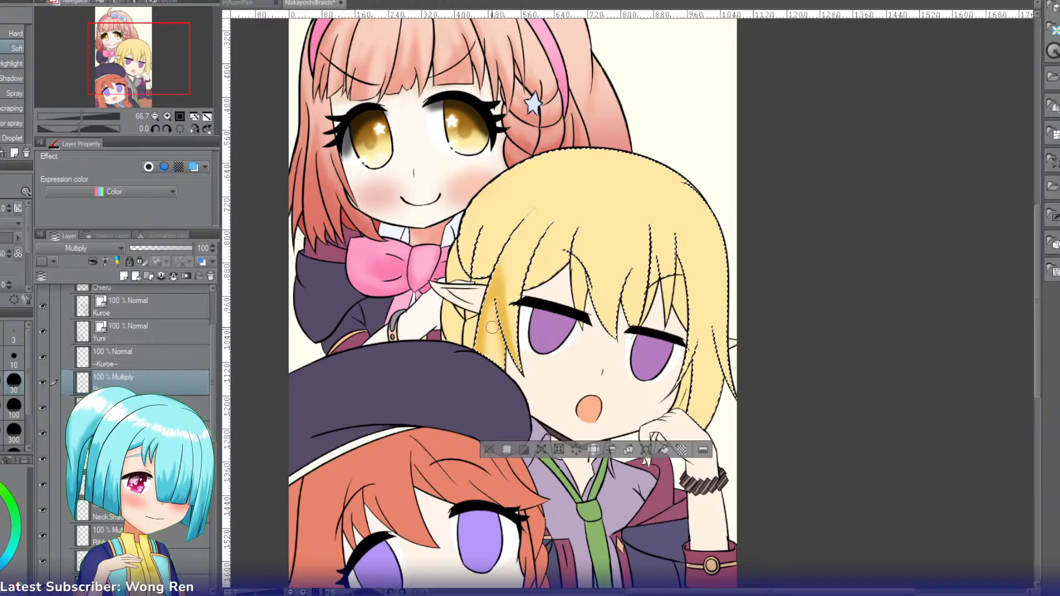
{"action": "left_click_drag", "start_coordinate": [494, 372], "coordinate": [494, 308]}
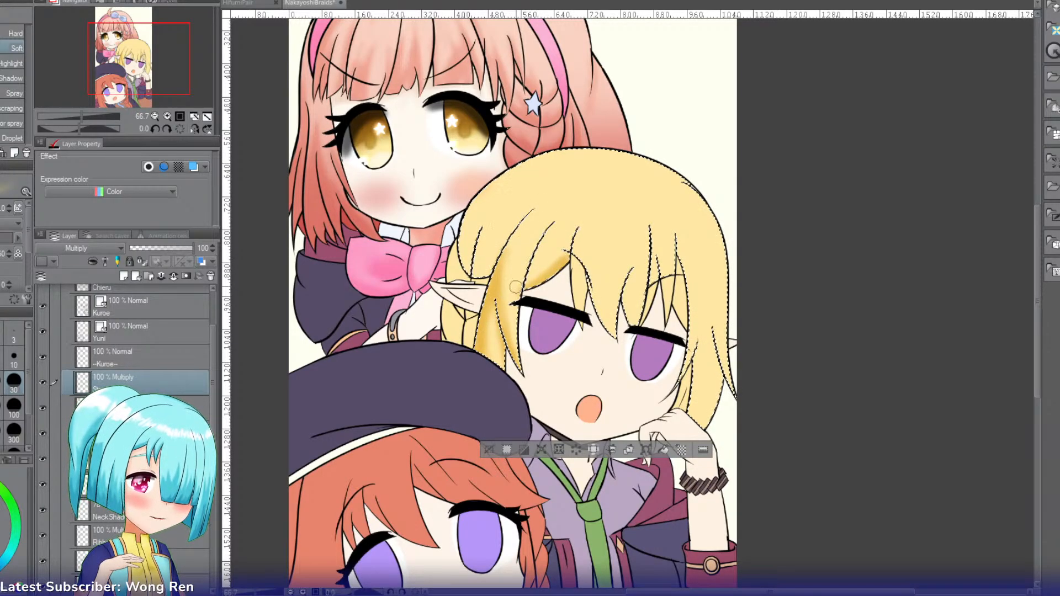
Step: Shade the blonde girl's central bangs above and between the eyes with the Soft airbrush
{"action": "key", "text": "g"}
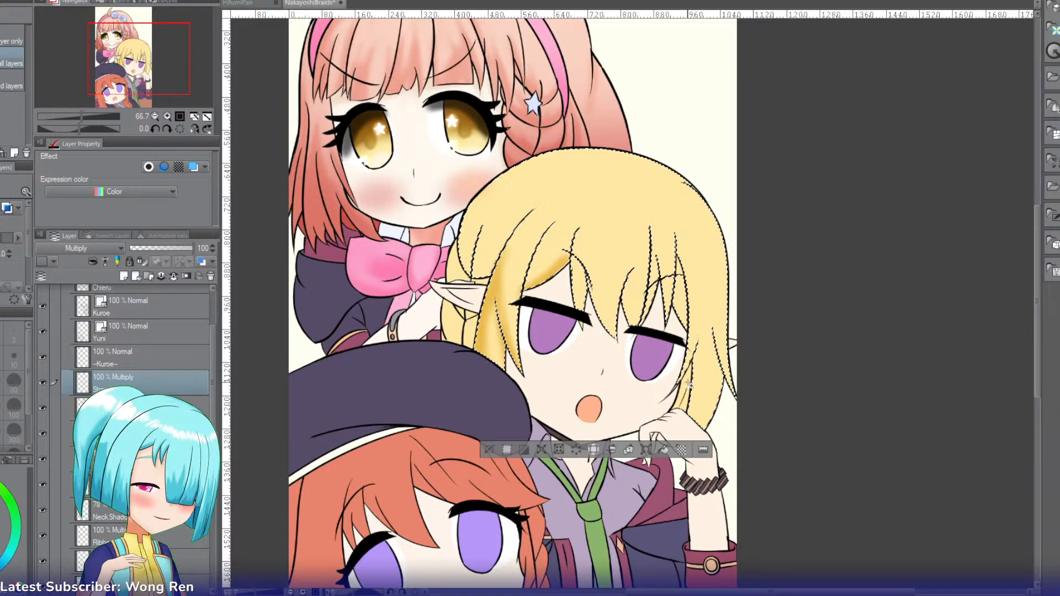
{"action": "key", "text": "b"}
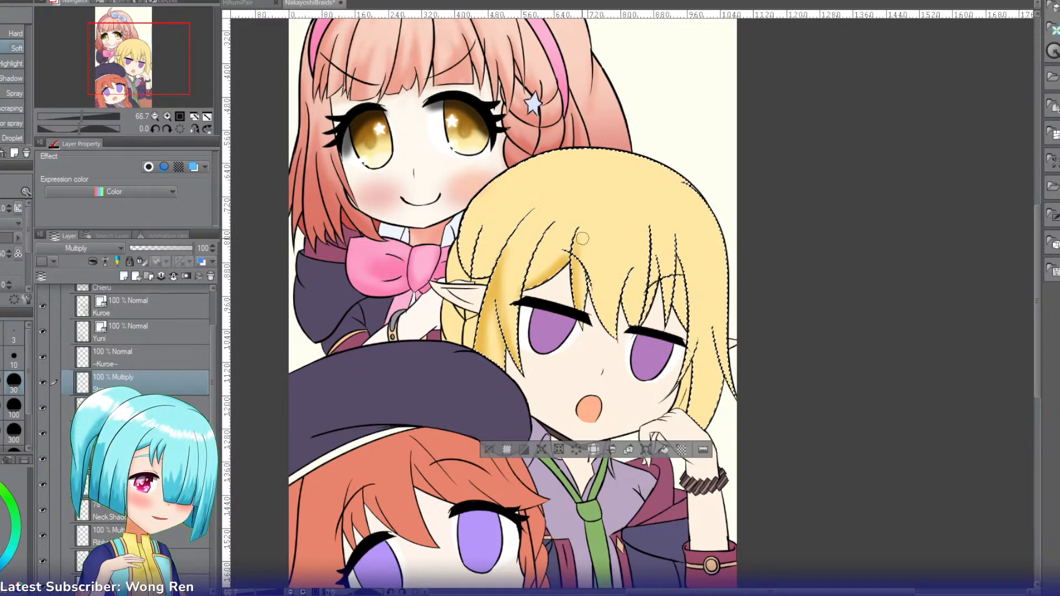
{"action": "key", "text": "g"}
{"action": "key", "text": "b"}
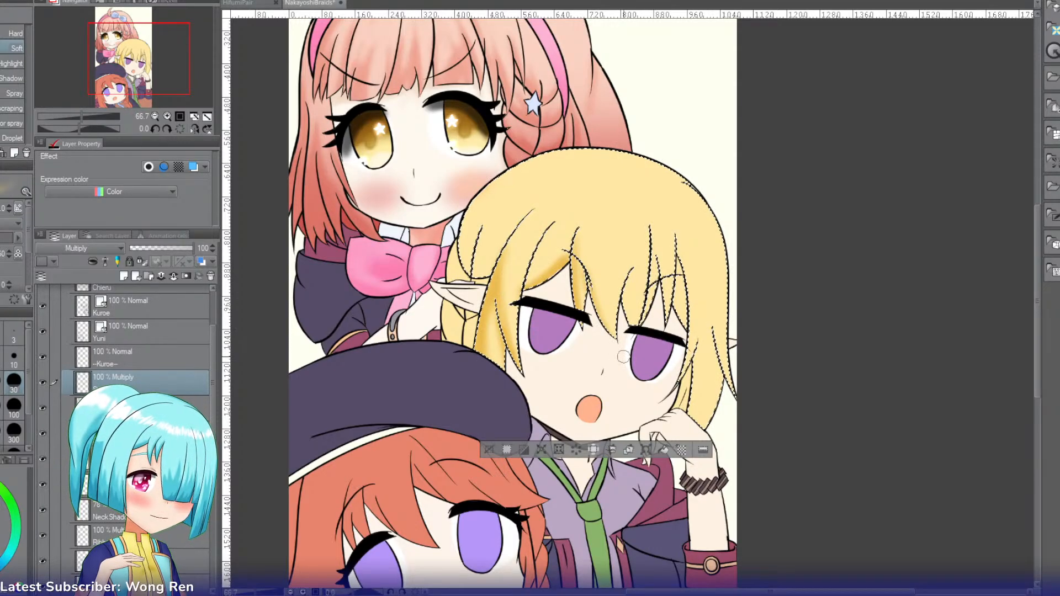
{"action": "left_click_drag", "start_coordinate": [588, 232], "coordinate": [588, 322]}
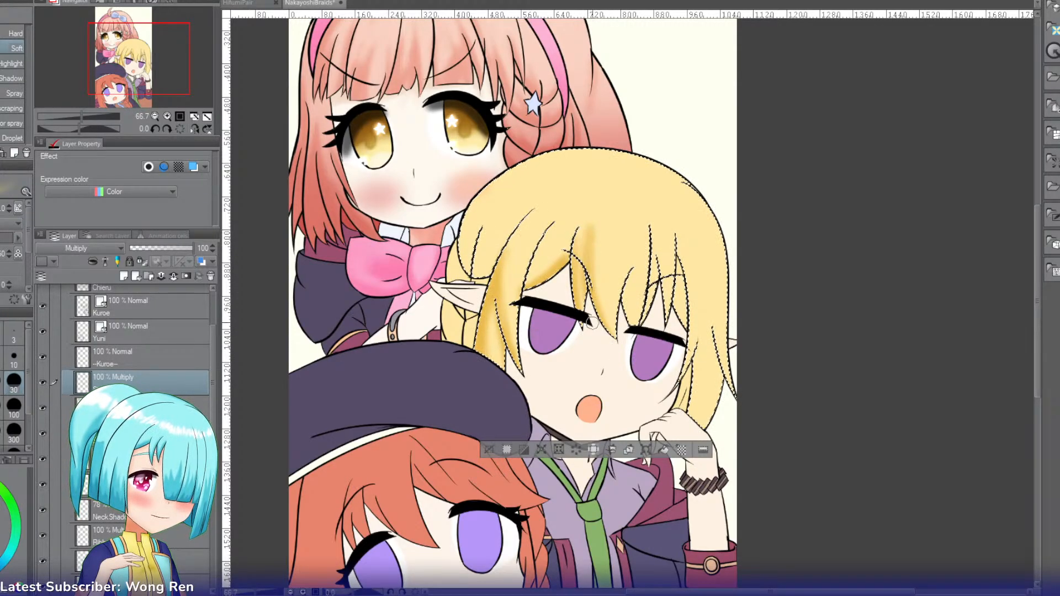
{"action": "left_click_drag", "start_coordinate": [589, 214], "coordinate": [584, 334]}
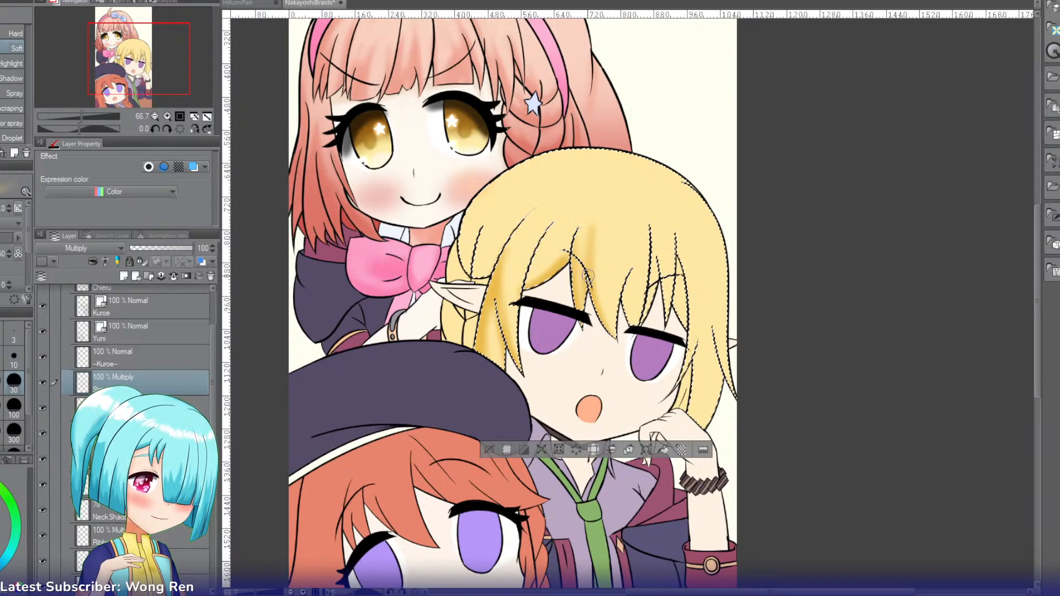
{"action": "mouse_move", "coordinate": [590, 275]}
{"action": "left_mouse_down"}
{"action": "mouse_move", "coordinate": [585, 324]}
{"action": "mouse_move", "coordinate": [598, 295]}
{"action": "mouse_move", "coordinate": [618, 319]}
{"action": "mouse_move", "coordinate": [622, 299]}
{"action": "mouse_move", "coordinate": [629, 322]}
{"action": "left_mouse_up"}
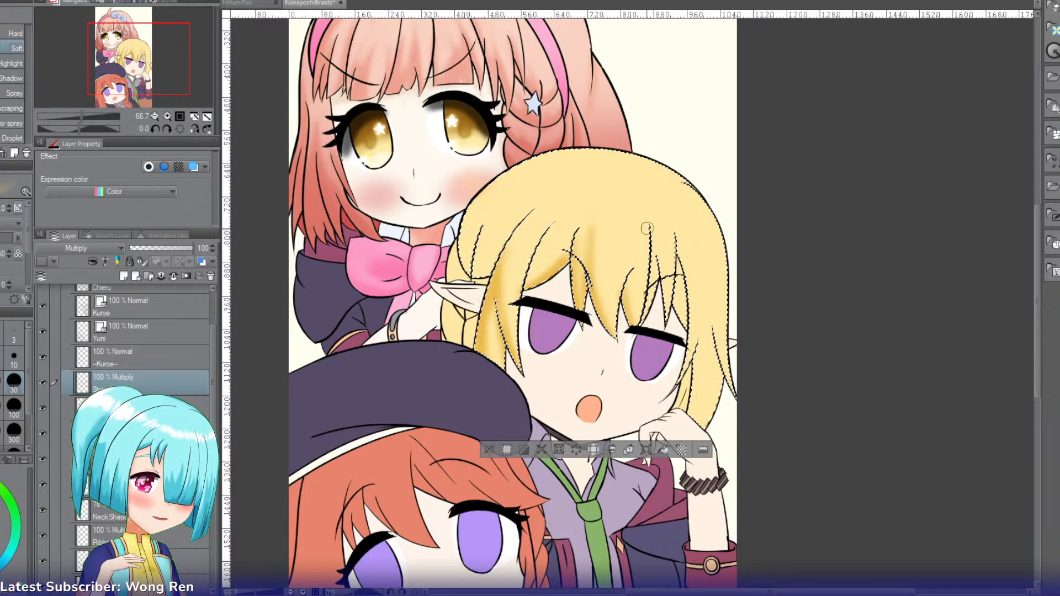
Step: Shade the pointed bang strand beside the brow of the half-closed eye near the hand, and undo the last stroke
{"action": "mouse_move", "coordinate": [646, 230]}
{"action": "left_mouse_down"}
{"action": "mouse_move", "coordinate": [640, 316]}
{"action": "mouse_move", "coordinate": [641, 294]}
{"action": "left_mouse_up"}
{"action": "left_click_drag", "start_coordinate": [645, 234], "coordinate": [623, 305]}
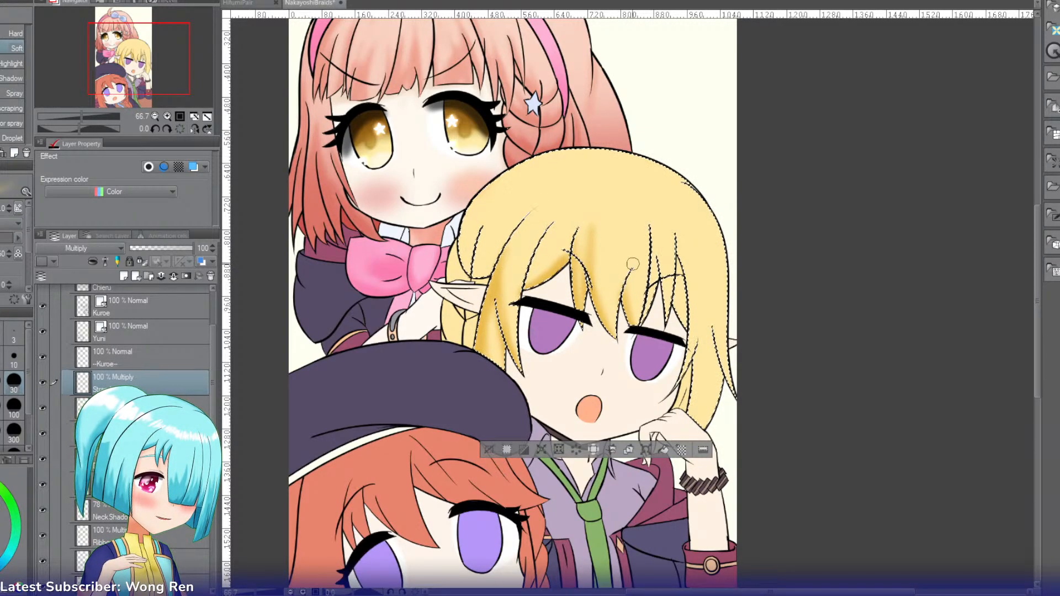
{"action": "mouse_move", "coordinate": [633, 266]}
{"action": "left_mouse_down"}
{"action": "mouse_move", "coordinate": [617, 319]}
{"action": "mouse_move", "coordinate": [632, 255]}
{"action": "mouse_move", "coordinate": [618, 356]}
{"action": "left_mouse_up"}
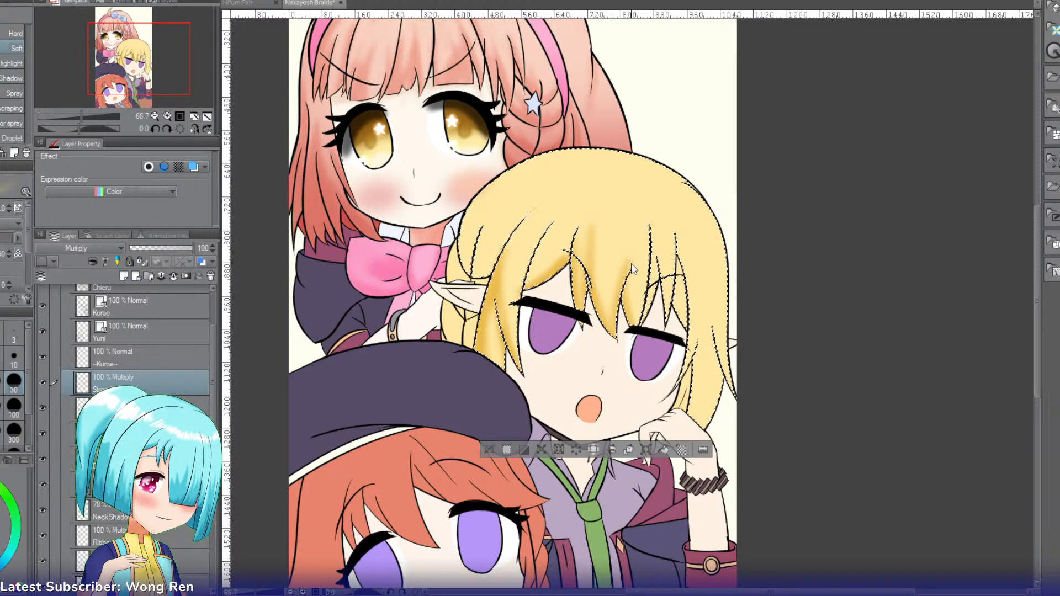
{"action": "key", "text": "ctrl+z"}
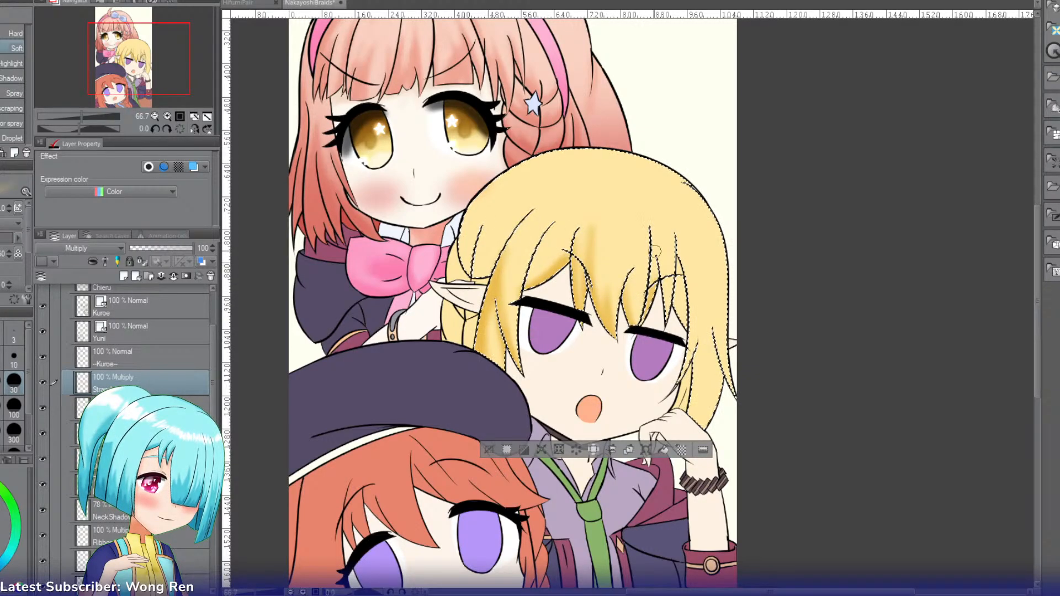
Step: Darken the long strands falling over the eye nearer the hand with repeated downward Soft airbrush strokes
{"action": "mouse_move", "coordinate": [650, 219]}
{"action": "left_mouse_down"}
{"action": "mouse_move", "coordinate": [658, 300]}
{"action": "mouse_move", "coordinate": [641, 212]}
{"action": "mouse_move", "coordinate": [659, 304]}
{"action": "mouse_move", "coordinate": [650, 204]}
{"action": "mouse_move", "coordinate": [667, 306]}
{"action": "left_mouse_up"}
{"action": "left_click_drag", "start_coordinate": [657, 250], "coordinate": [669, 303]}
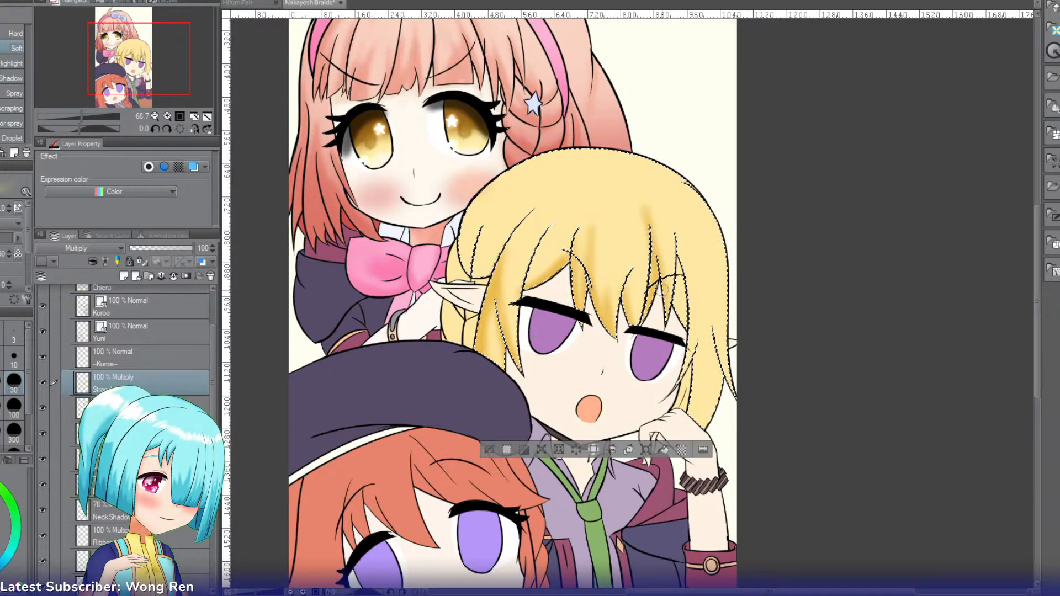
{"action": "mouse_move", "coordinate": [649, 249]}
{"action": "left_mouse_down"}
{"action": "mouse_move", "coordinate": [649, 216]}
{"action": "mouse_move", "coordinate": [668, 296]}
{"action": "left_mouse_up"}
{"action": "left_click_drag", "start_coordinate": [646, 215], "coordinate": [666, 298]}
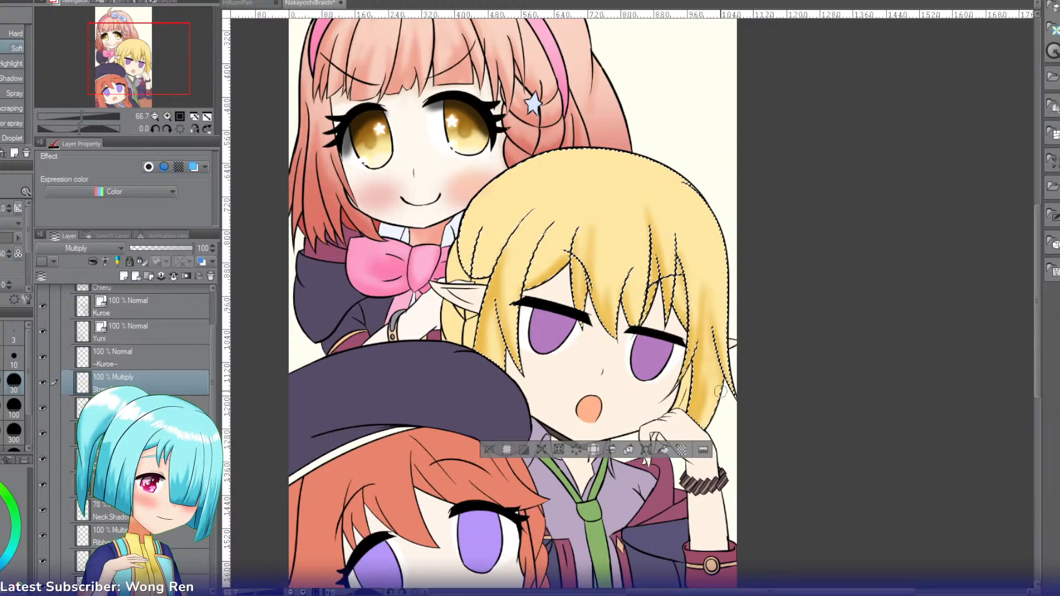
Step: Replace the hair selection with the thin strand between cheek and side hair, shade it and clear the selection
{"action": "key", "text": "g"}
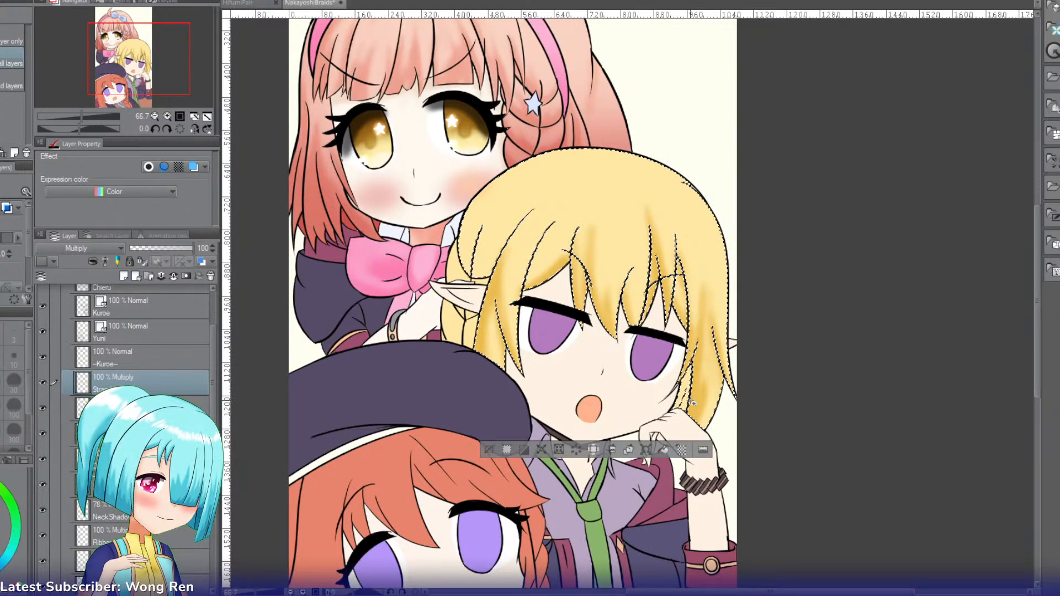
{"action": "key", "text": "b"}
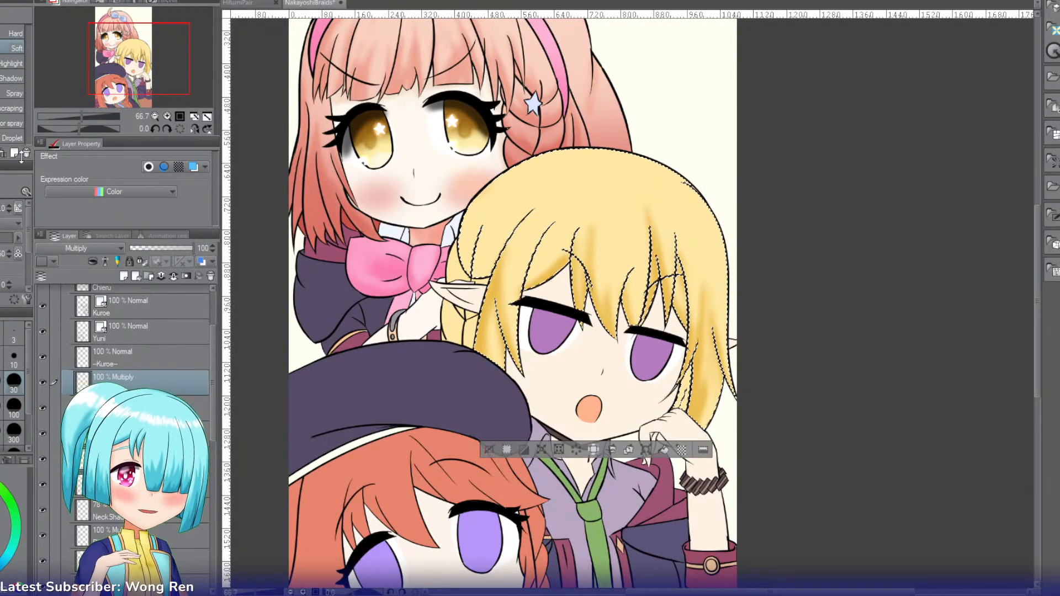
{"action": "key", "text": "g"}
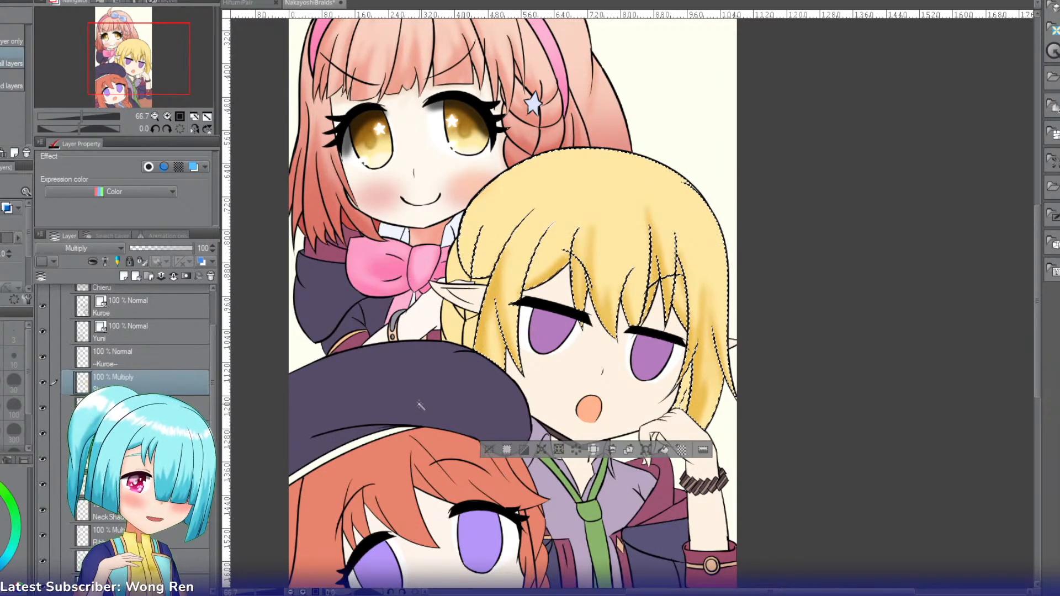
{"action": "key", "text": "ctrl+d"}
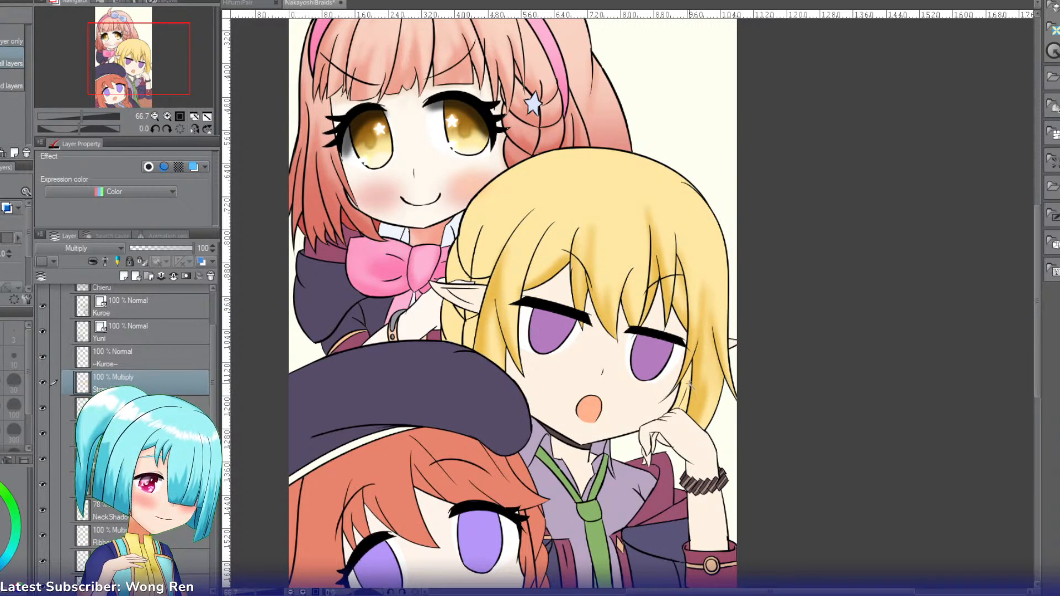
{"action": "left_click", "coordinate": [690, 385]}
{"action": "key", "text": "b"}
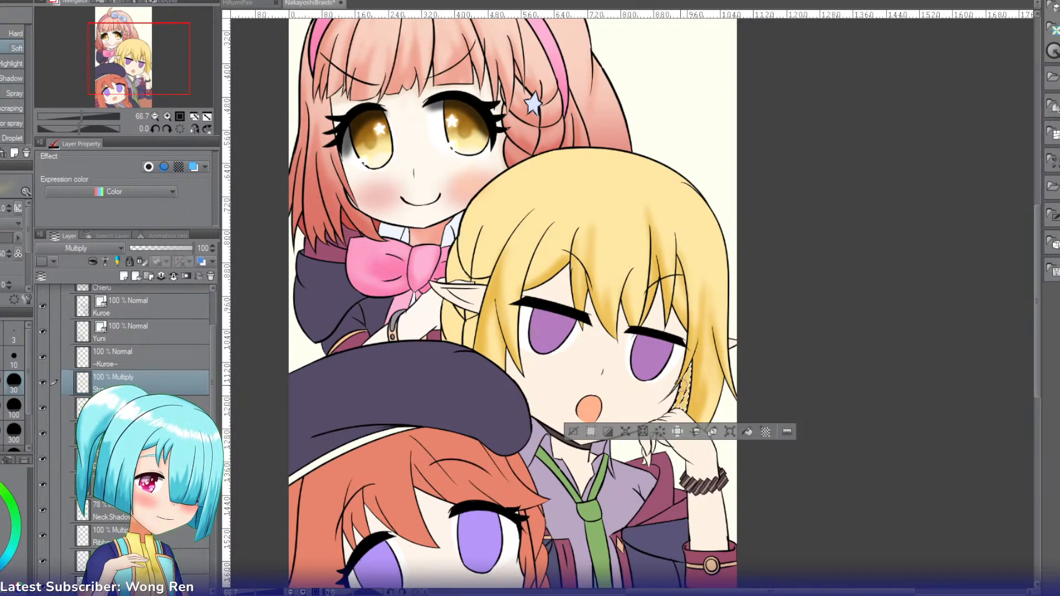
{"action": "left_click", "coordinate": [574, 432]}
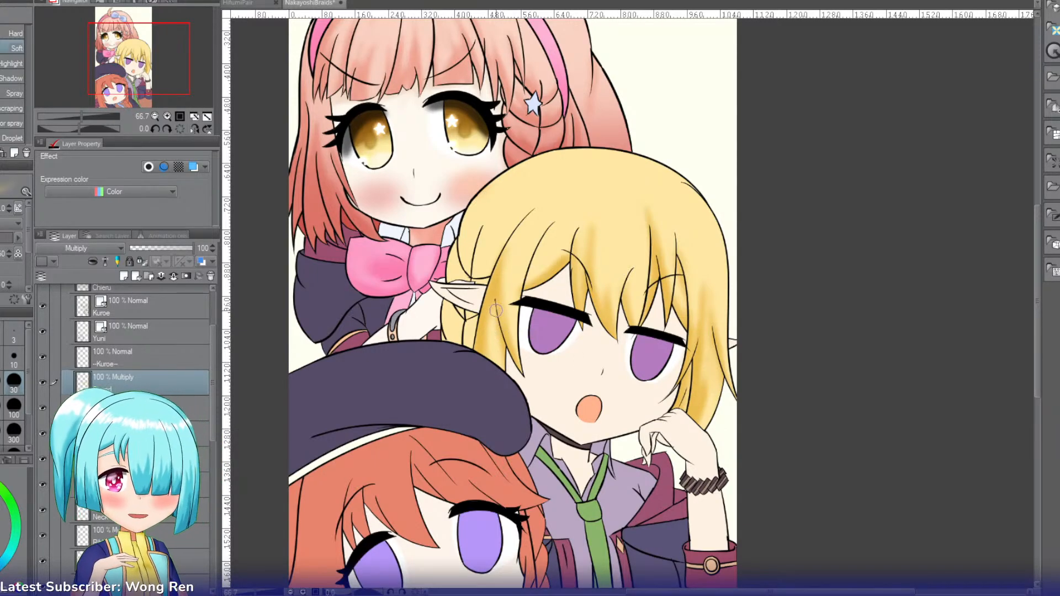
Step: Reselect the main blonde hair area and shade its outer edge and the curve just above the pointed ear
{"action": "key", "text": "g"}
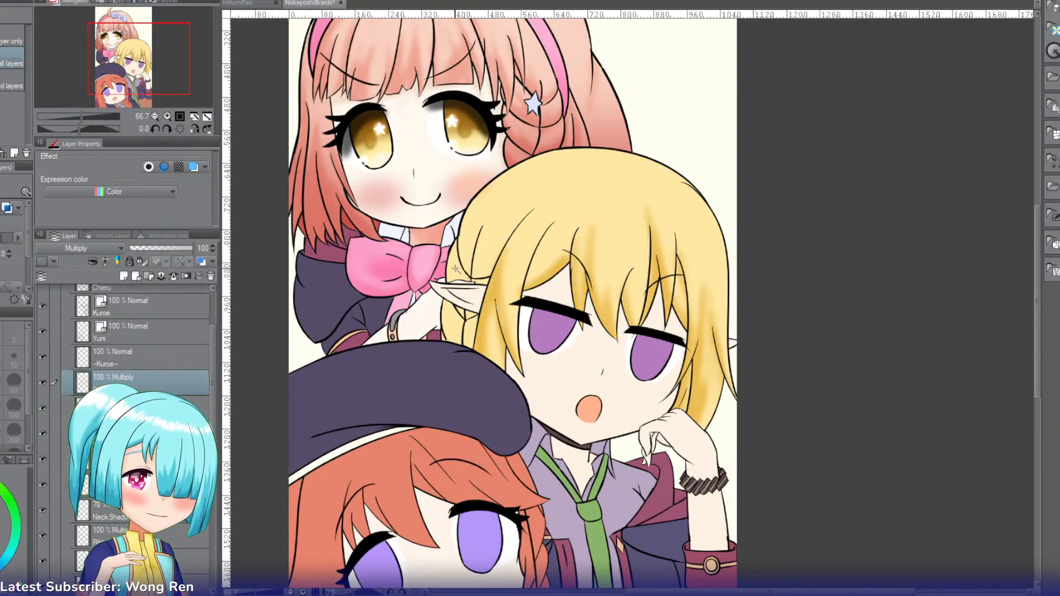
{"action": "left_click", "coordinate": [460, 237]}
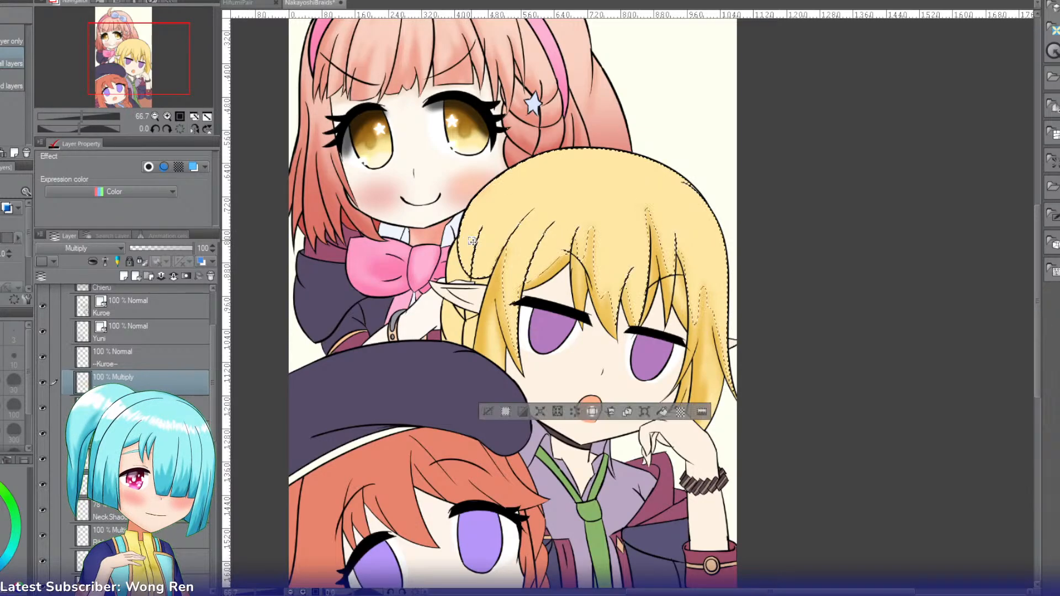
{"action": "left_click", "coordinate": [167, 116]}
{"action": "left_click", "coordinate": [167, 116]}
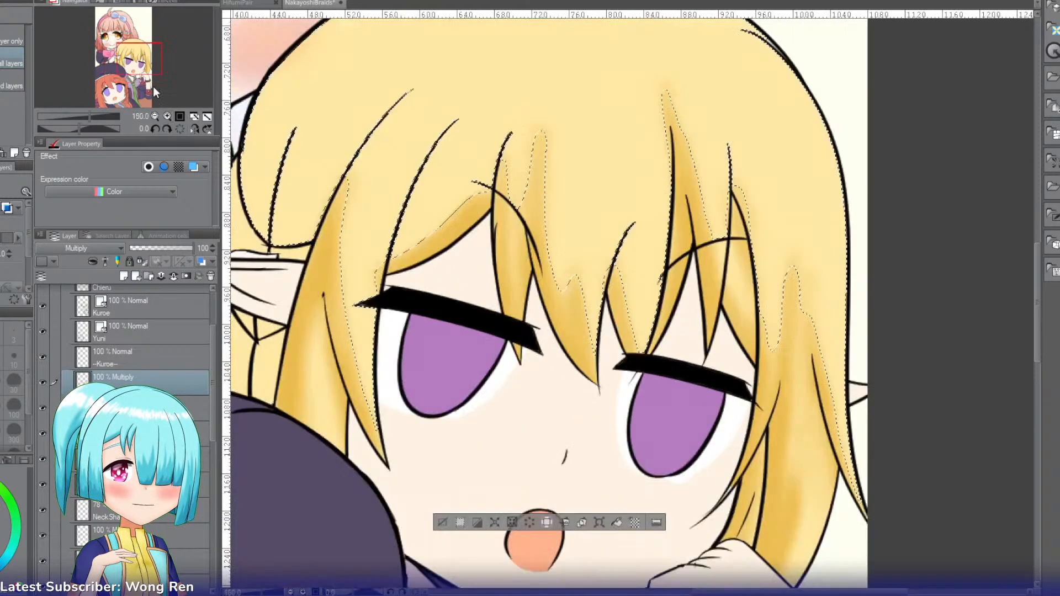
{"action": "left_click_drag", "start_coordinate": [153, 86], "coordinate": [142, 61]}
{"action": "key", "text": "b"}
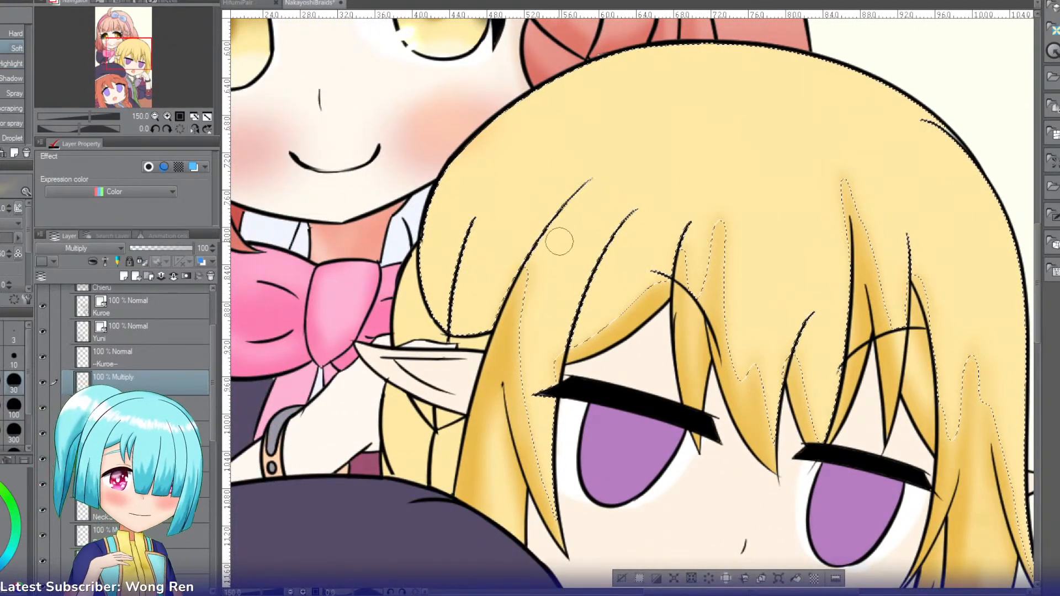
{"action": "left_click_drag", "start_coordinate": [433, 190], "coordinate": [426, 314]}
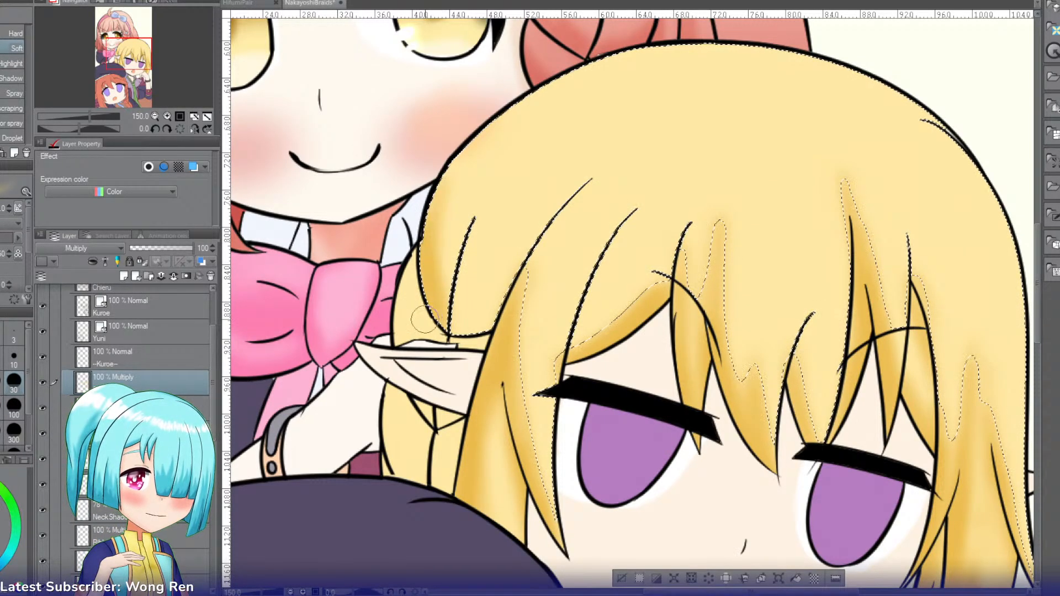
{"action": "left_click_drag", "start_coordinate": [459, 149], "coordinate": [430, 235]}
{"action": "left_click_drag", "start_coordinate": [511, 304], "coordinate": [465, 348]}
{"action": "left_click_drag", "start_coordinate": [494, 300], "coordinate": [476, 321]}
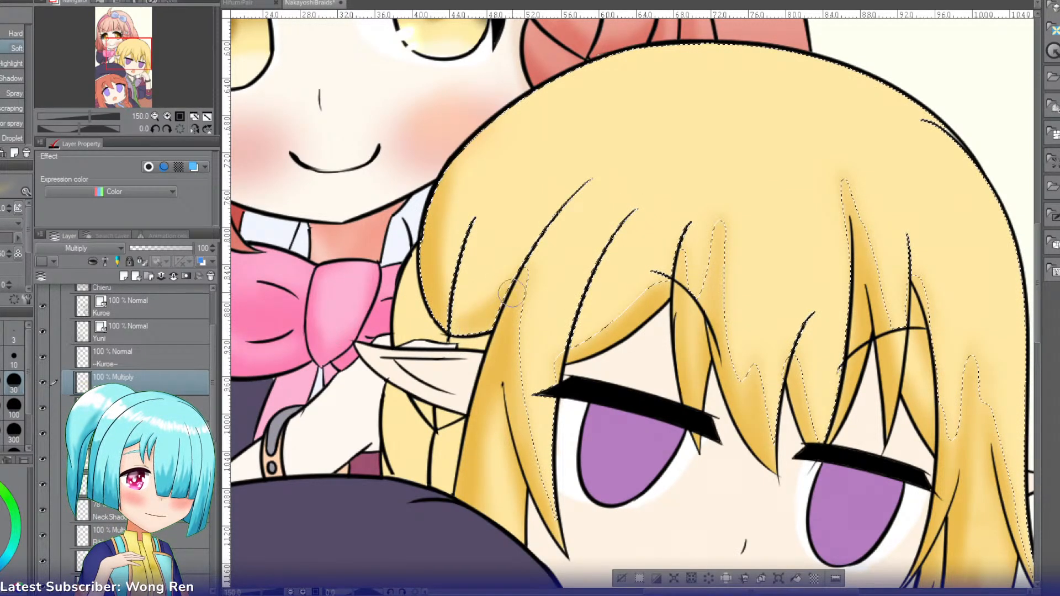
Step: Select the hair section between the pink bow and the main hair, above the ear, and shade its outer edge
{"action": "key", "text": "w"}
{"action": "left_click", "coordinate": [413, 313]}
{"action": "key", "text": "b"}
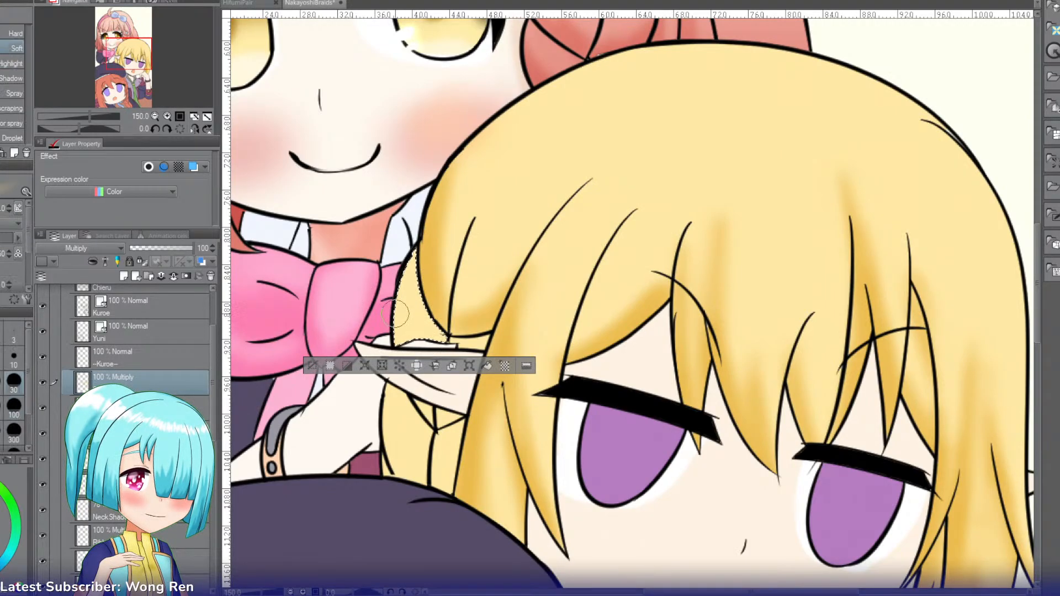
{"action": "left_click_drag", "start_coordinate": [399, 284], "coordinate": [396, 338]}
{"action": "left_click_drag", "start_coordinate": [391, 284], "coordinate": [398, 336]}
Step: Select and shade, one after another, the small braid sections directly beneath the pointed ear
{"action": "key", "text": "w"}
{"action": "left_click", "coordinate": [426, 409]}
{"action": "key", "text": "b"}
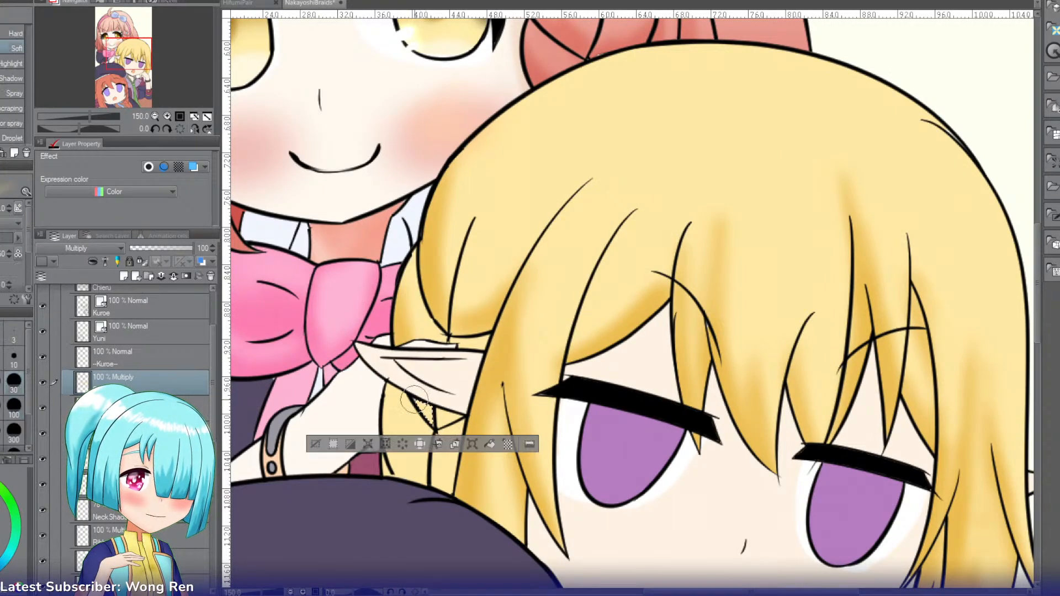
{"action": "mouse_move", "coordinate": [413, 398]}
{"action": "left_mouse_down"}
{"action": "mouse_move", "coordinate": [425, 423]}
{"action": "mouse_move", "coordinate": [460, 421]}
{"action": "mouse_move", "coordinate": [442, 422]}
{"action": "mouse_move", "coordinate": [404, 468]}
{"action": "mouse_move", "coordinate": [378, 402]}
{"action": "left_mouse_up"}
{"action": "key", "text": "w"}
{"action": "left_click", "coordinate": [447, 418]}
{"action": "key", "text": "b"}
{"action": "key", "text": "w"}
{"action": "left_click", "coordinate": [406, 431]}
{"action": "key", "text": "b"}
Step: Select and shade the lower braid section and the small sliver above the beret, and clear the selection
{"action": "key", "text": "w"}
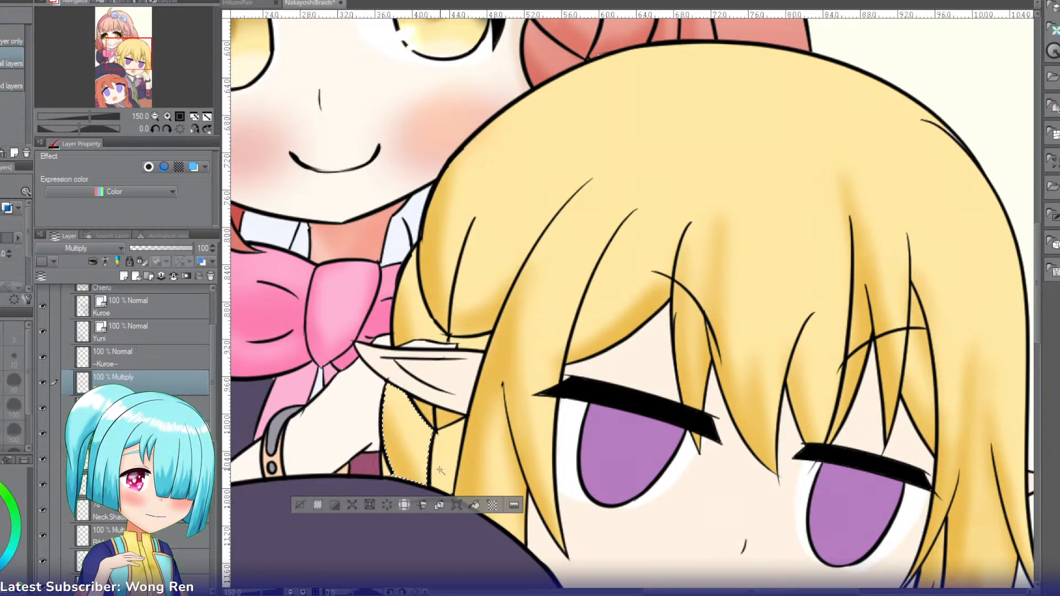
{"action": "left_click", "coordinate": [445, 470]}
{"action": "key", "text": "b"}
{"action": "mouse_move", "coordinate": [450, 489]}
{"action": "left_mouse_down"}
{"action": "mouse_move", "coordinate": [428, 484]}
{"action": "mouse_move", "coordinate": [463, 485]}
{"action": "left_mouse_up"}
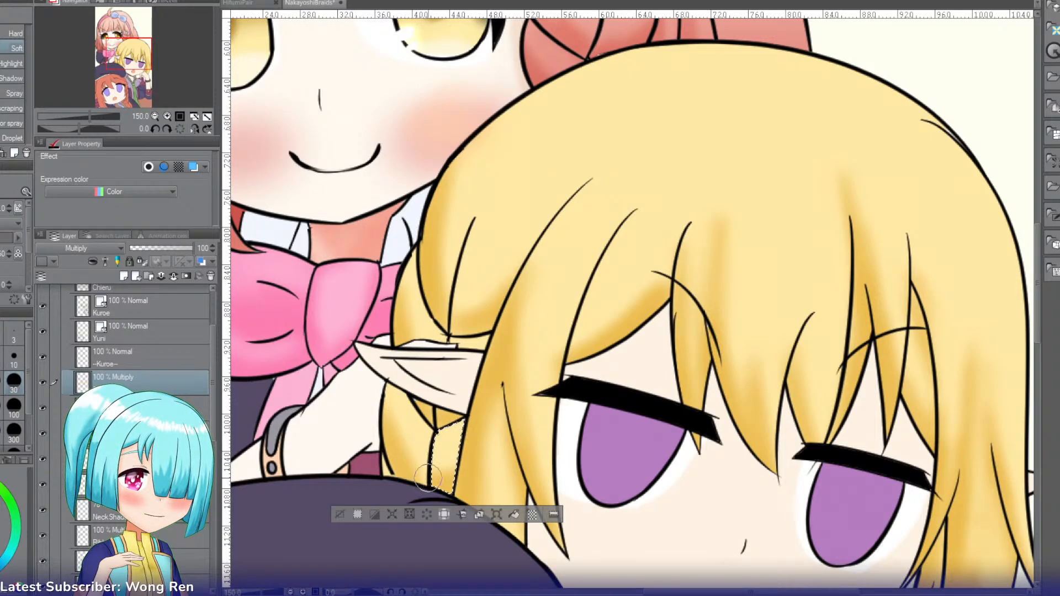
{"action": "key", "text": "w"}
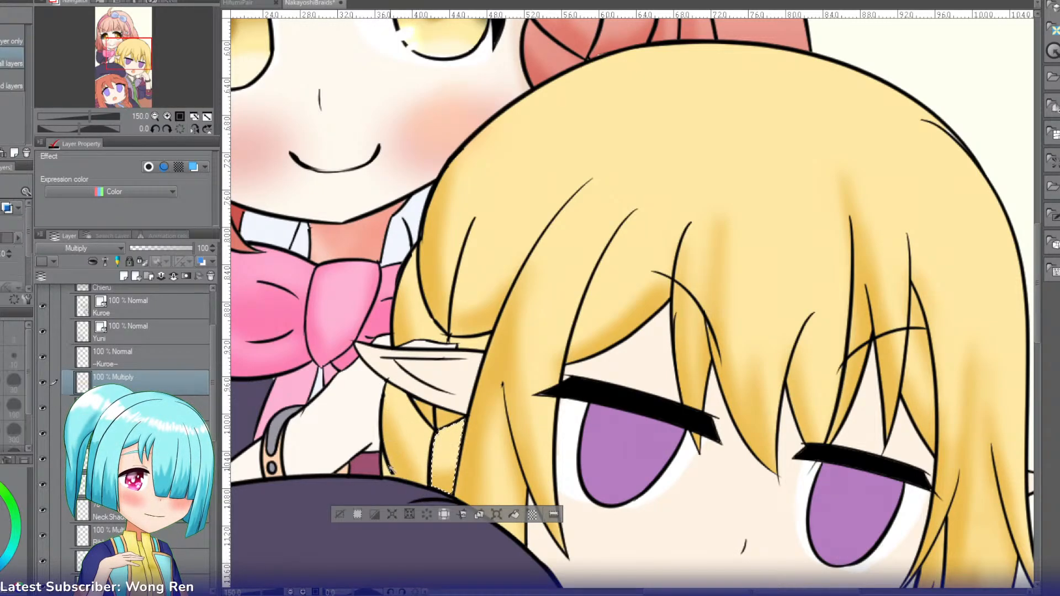
{"action": "left_click", "coordinate": [389, 469]}
{"action": "key", "text": "b"}
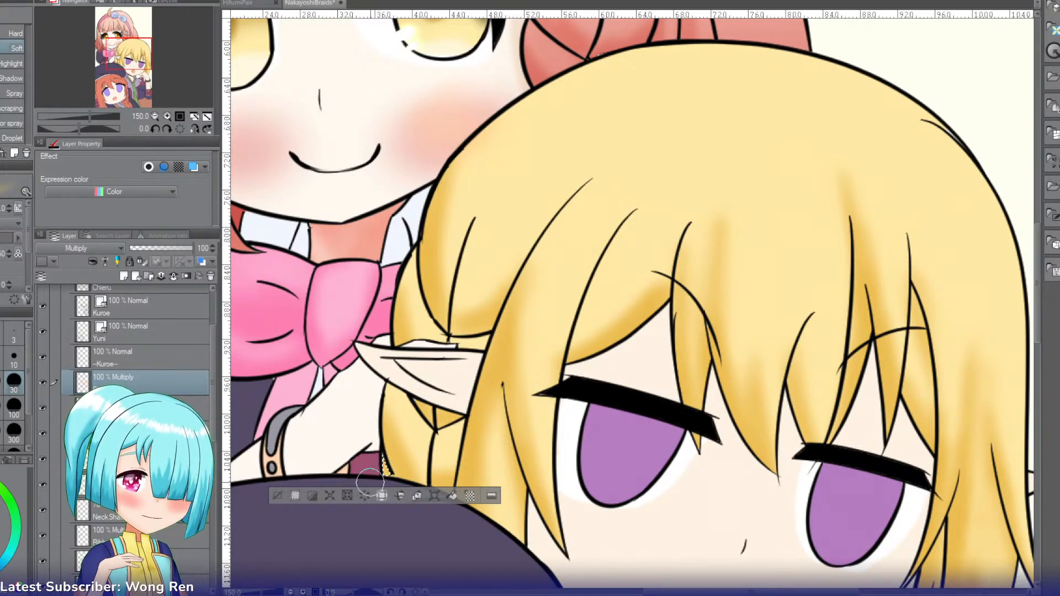
{"action": "left_click", "coordinate": [277, 495]}
Step: Reselect the main blonde hair, shade its upper edge beside the pink-haired girl's face, and set the Multiply layer's opacity to 60%
{"action": "left_click", "coordinate": [156, 115]}
{"action": "left_click", "coordinate": [156, 115]}
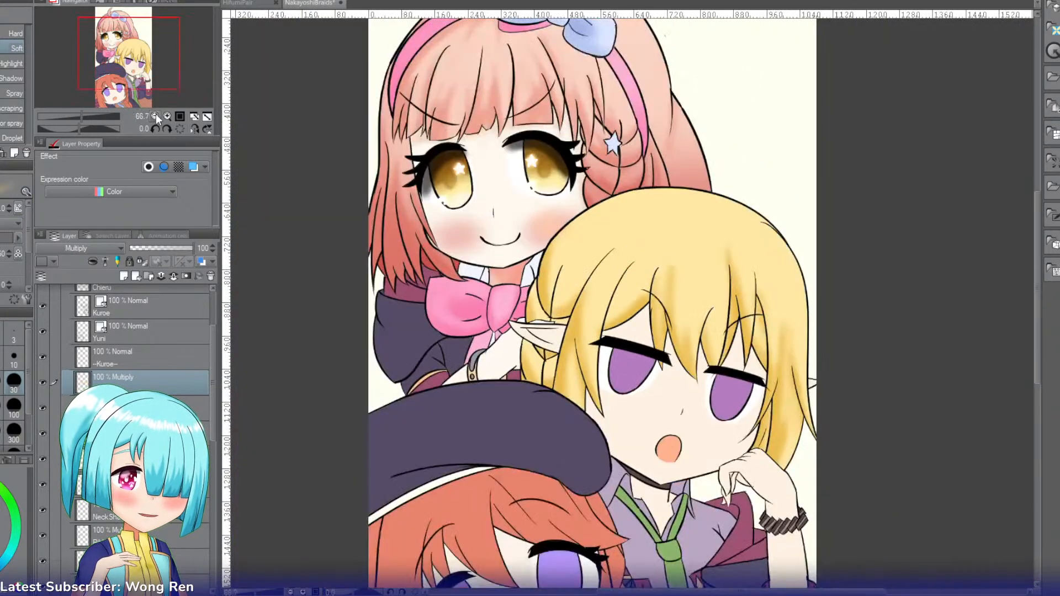
{"action": "left_click", "coordinate": [134, 53]}
{"action": "key", "text": "w"}
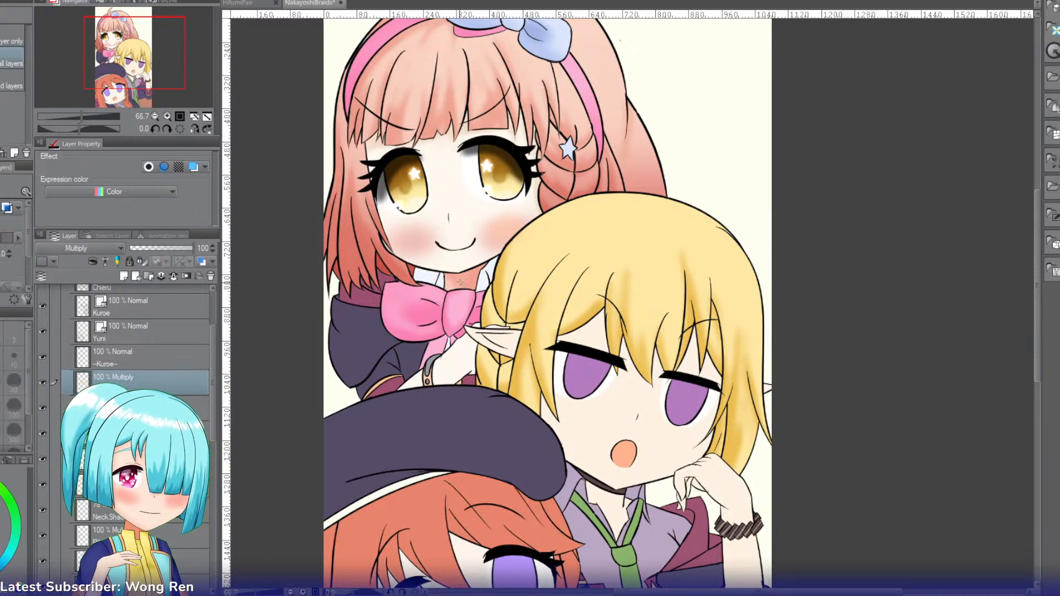
{"action": "left_click", "coordinate": [523, 249]}
{"action": "left_click", "coordinate": [499, 280]}
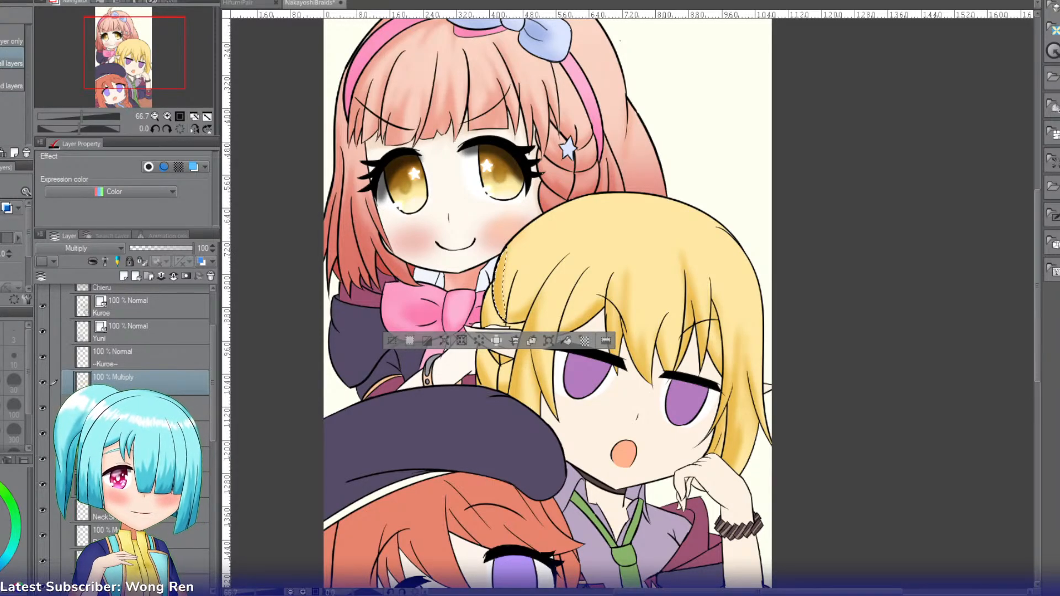
{"action": "left_click", "coordinate": [525, 255]}
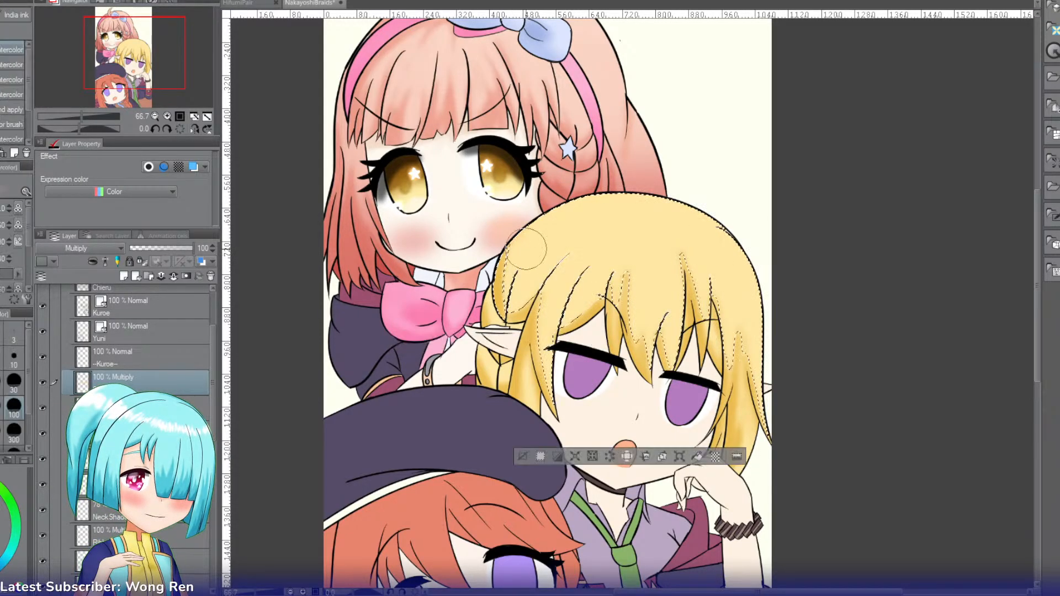
{"action": "key", "text": "b"}
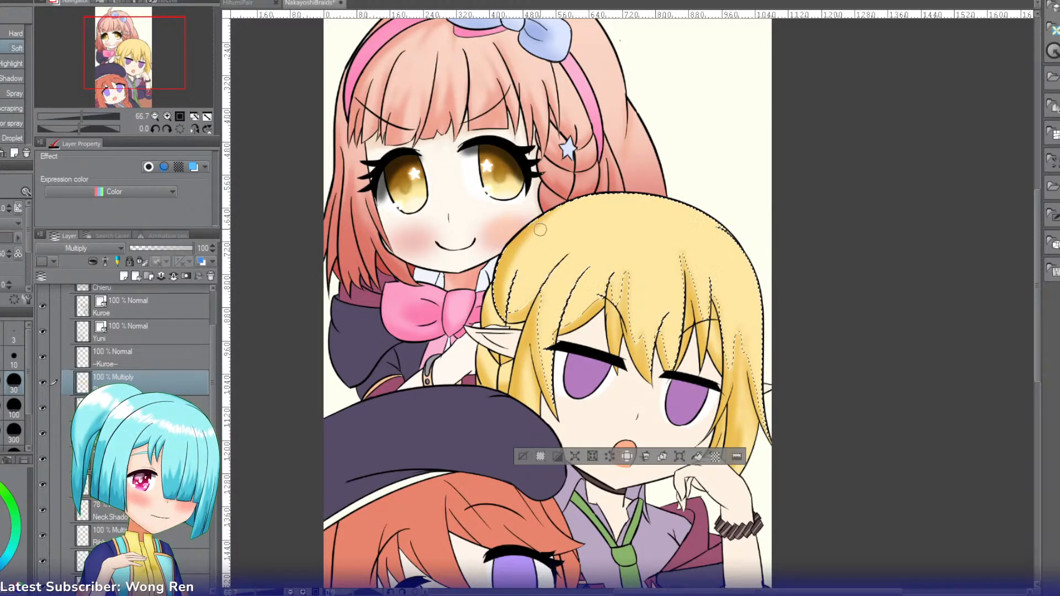
{"action": "left_click", "coordinate": [168, 248]}
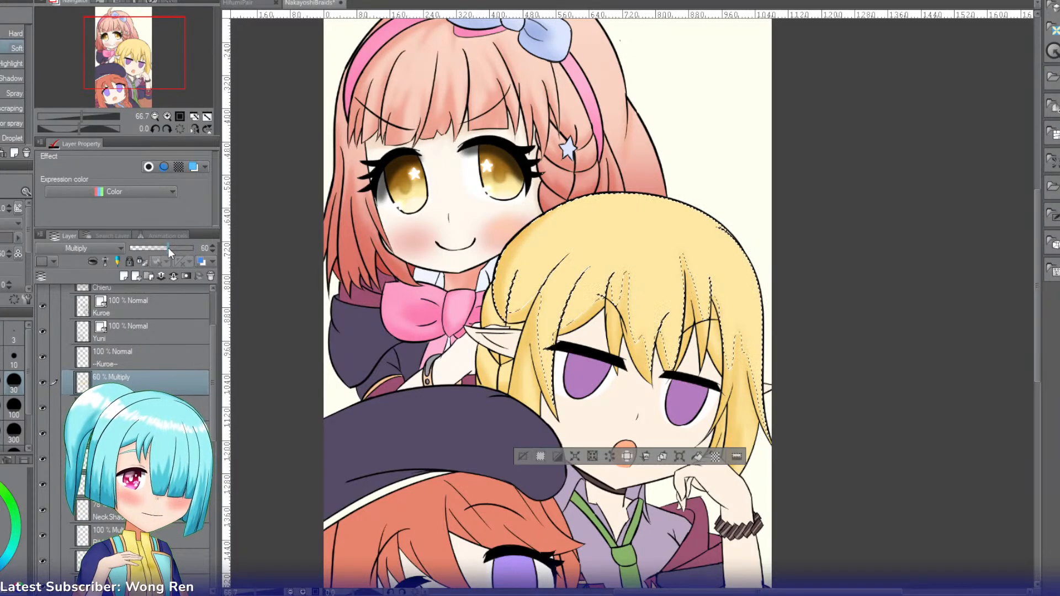
Step: Clear the hair selection and create a new layer named HairShadow for the blonde girl
{"action": "left_click", "coordinate": [522, 456]}
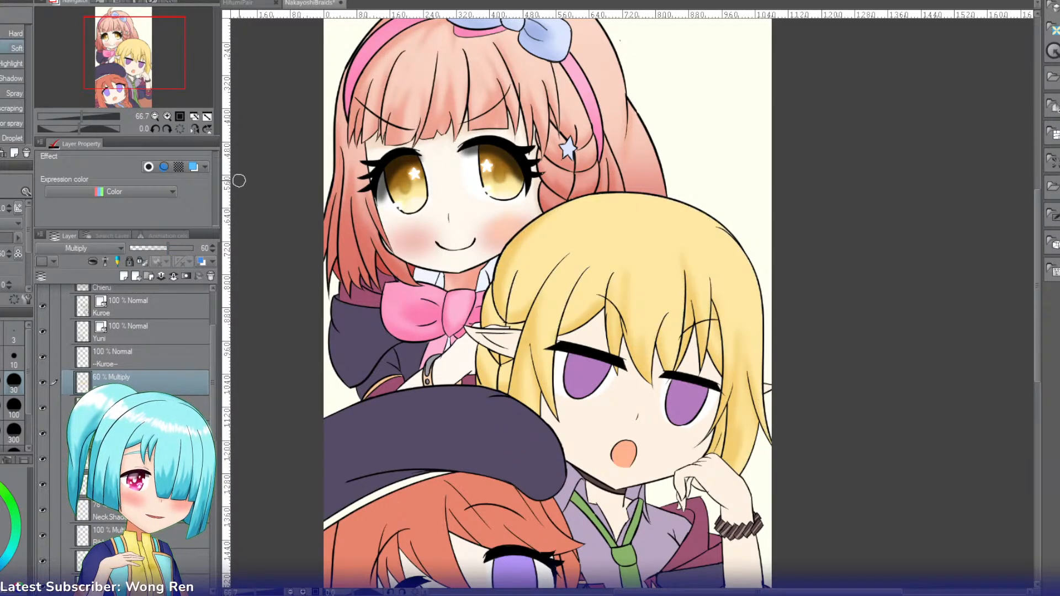
{"action": "mouse_move", "coordinate": [147, 77]}
{"action": "left_mouse_down"}
{"action": "mouse_move", "coordinate": [158, 67]}
{"action": "mouse_move", "coordinate": [158, 85]}
{"action": "left_mouse_up"}
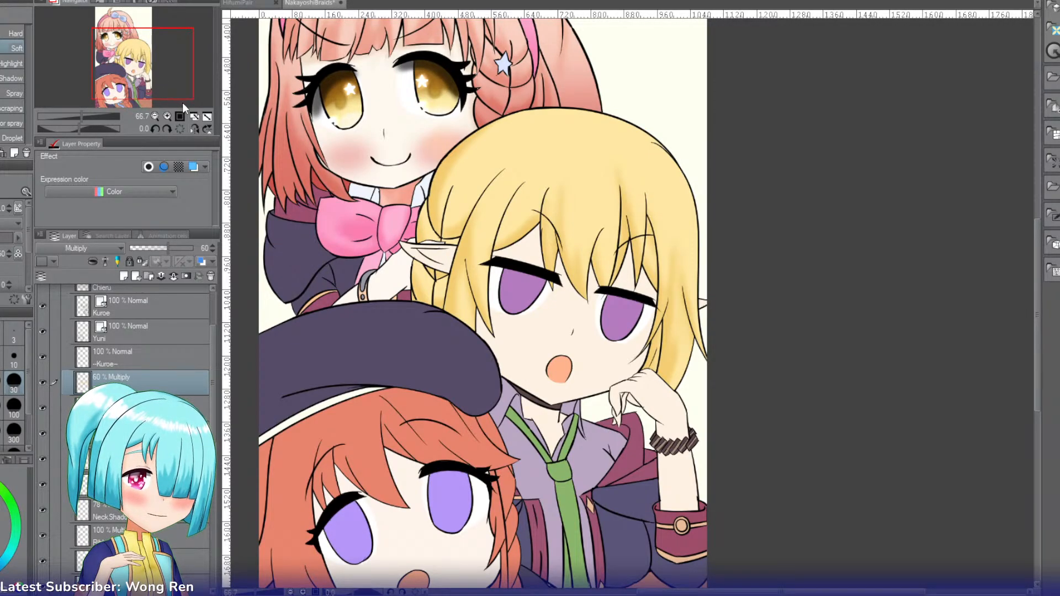
{"action": "left_click", "coordinate": [167, 116]}
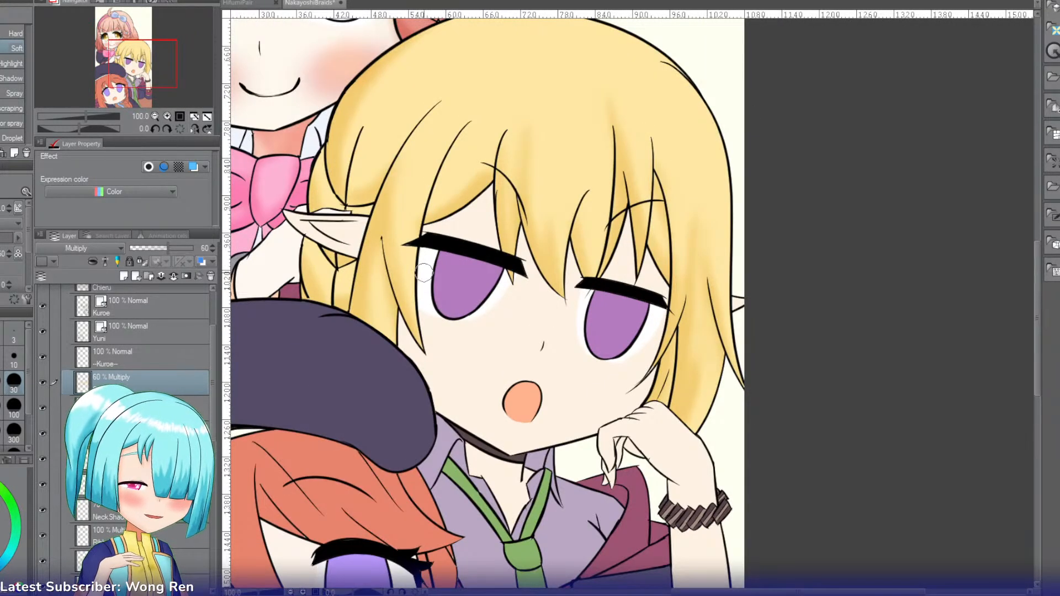
{"action": "key", "text": "alt"}
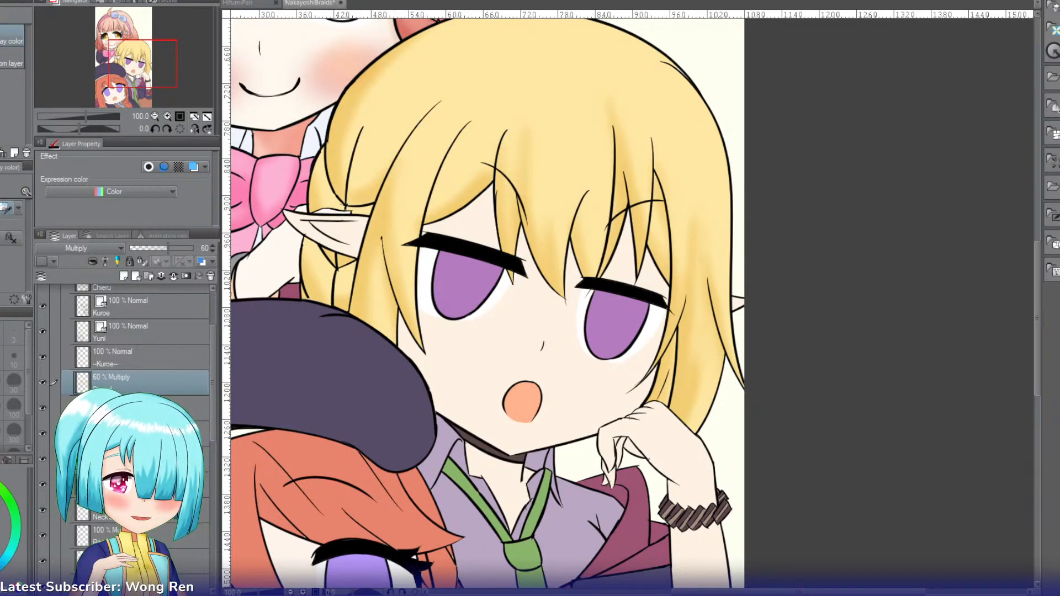
{"action": "key", "text": "ctrl+shift+n"}
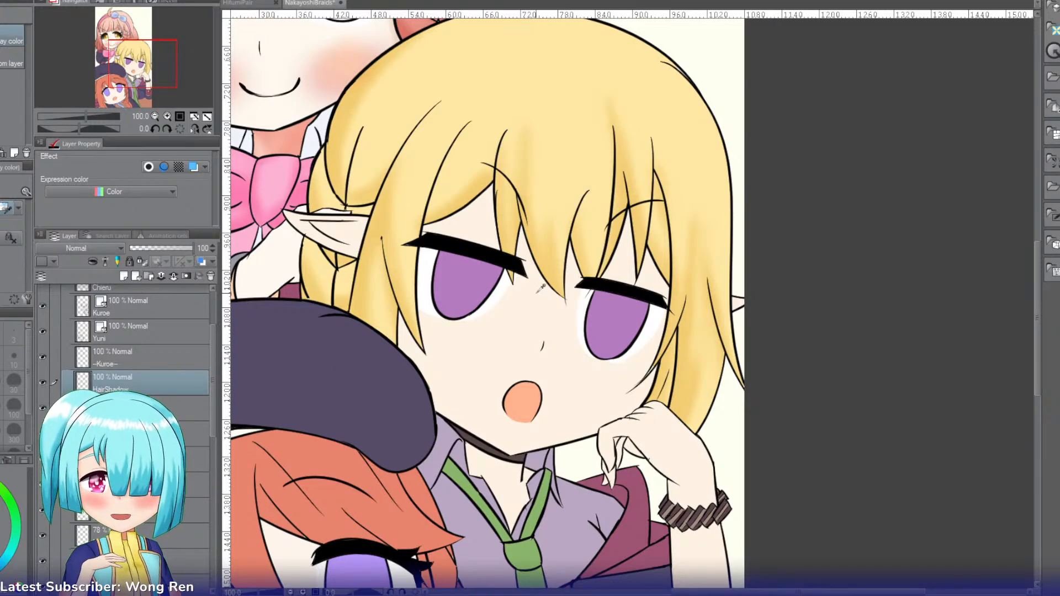
Step: Select the blonde girl's face skin together with the forehead gaps showing between her bangs
{"action": "key", "text": "w"}
{"action": "left_click", "coordinate": [488, 231]}
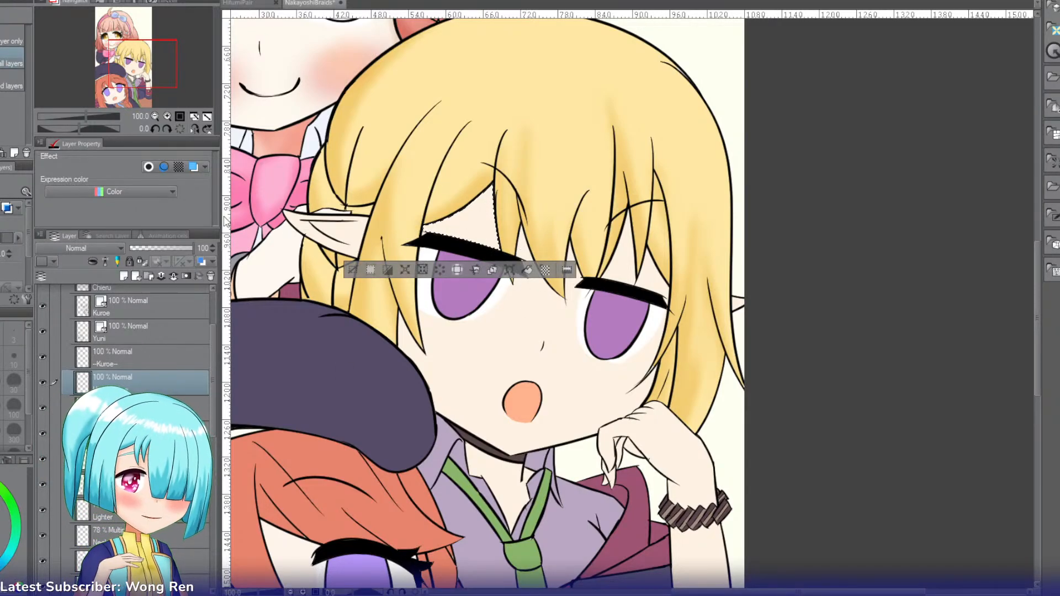
{"action": "left_click", "coordinate": [522, 250], "text": "shift"}
{"action": "left_click", "coordinate": [573, 270], "text": "shift"}
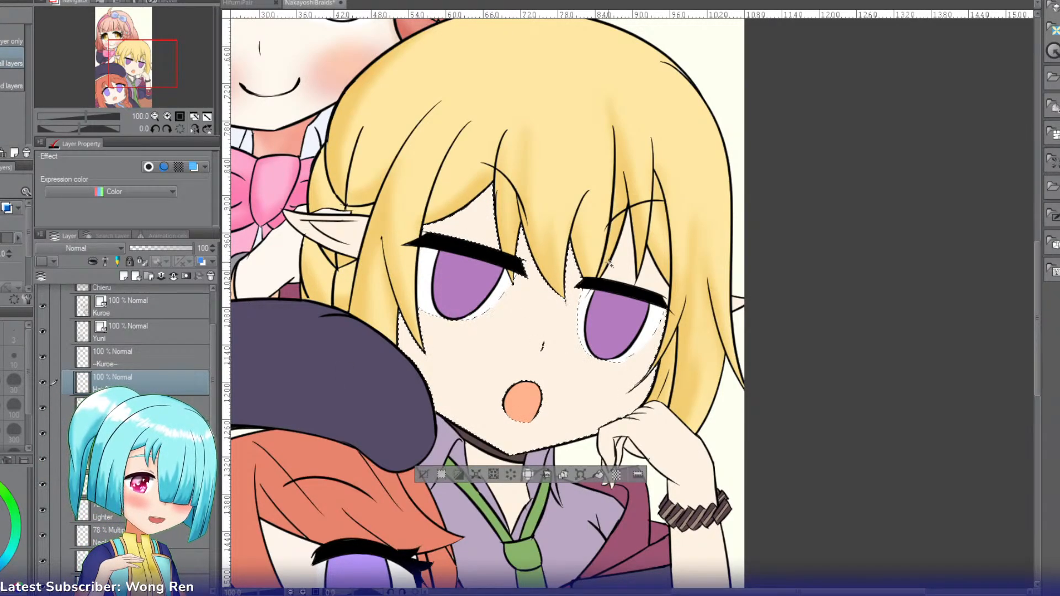
{"action": "left_click", "coordinate": [622, 264], "text": "shift"}
{"action": "left_click", "coordinate": [651, 274], "text": "shift"}
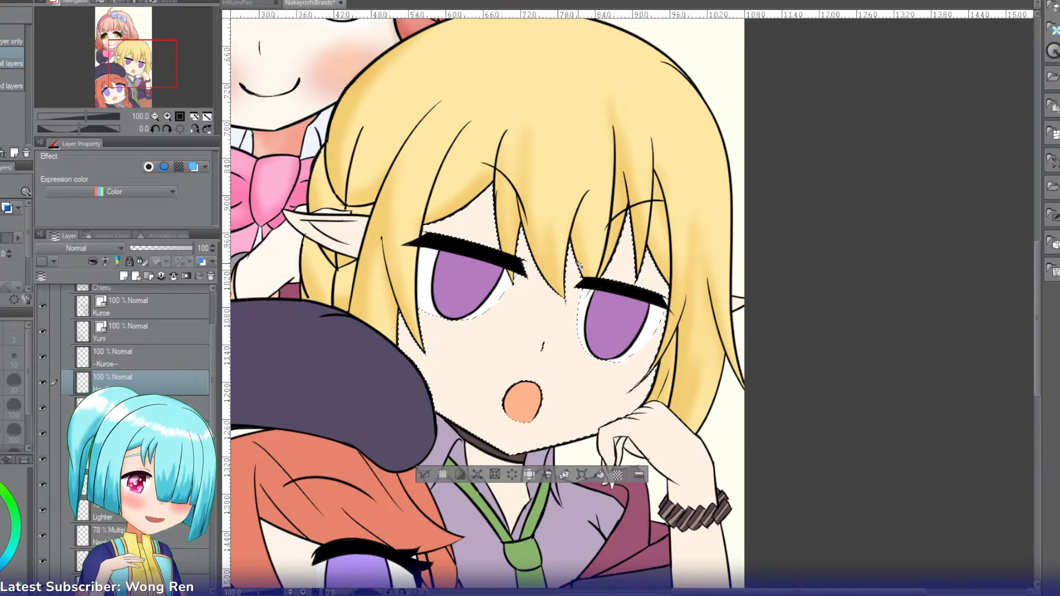
Step: Paint hair shadows on the forehead under the bangs and on the cheek above the hand, and set HairShadow to Linear burn
{"action": "key", "text": "b"}
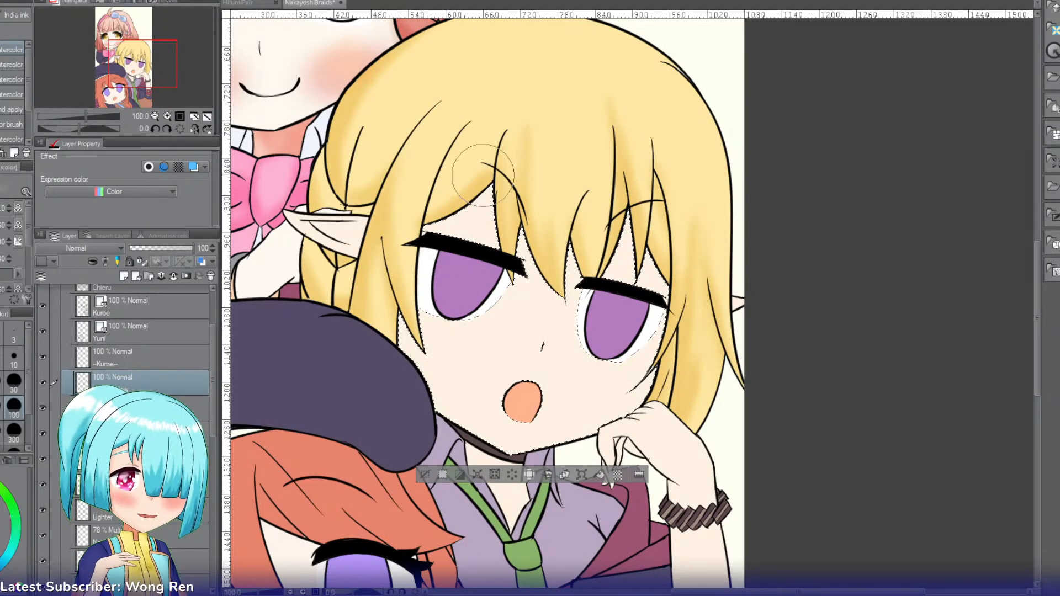
{"action": "key", "text": "bracketleft"}
{"action": "key", "text": "bracketleft"}
{"action": "key", "text": "bracketleft"}
{"action": "key", "text": "bracketleft"}
{"action": "key", "text": "bracketleft"}
{"action": "key", "text": "bracketleft"}
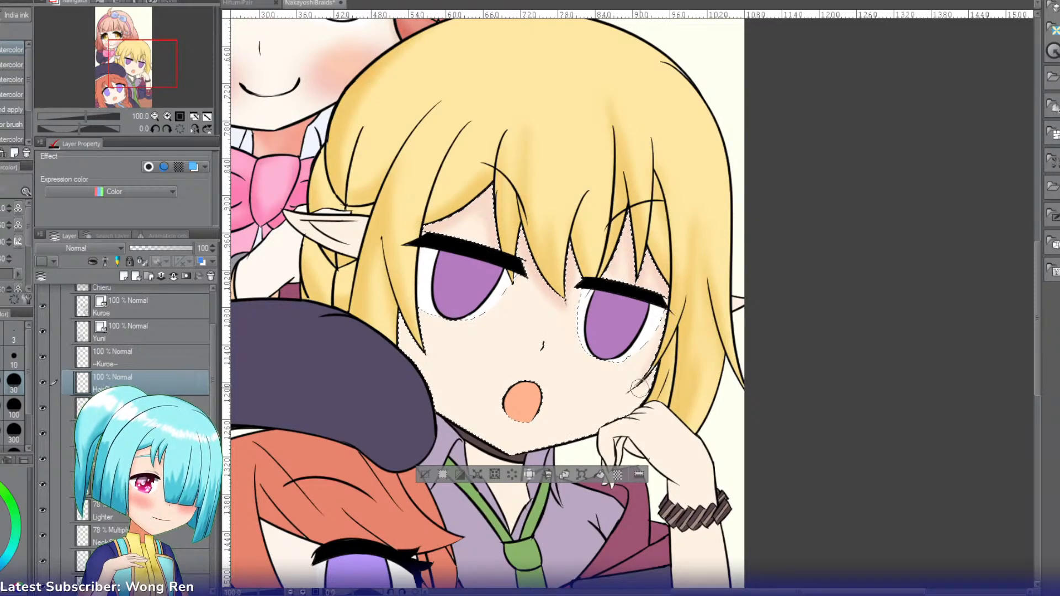
{"action": "left_click_drag", "start_coordinate": [640, 388], "coordinate": [671, 334]}
{"action": "mouse_move", "coordinate": [615, 403]}
{"action": "left_mouse_down"}
{"action": "mouse_move", "coordinate": [633, 378]}
{"action": "mouse_move", "coordinate": [670, 377]}
{"action": "left_mouse_up"}
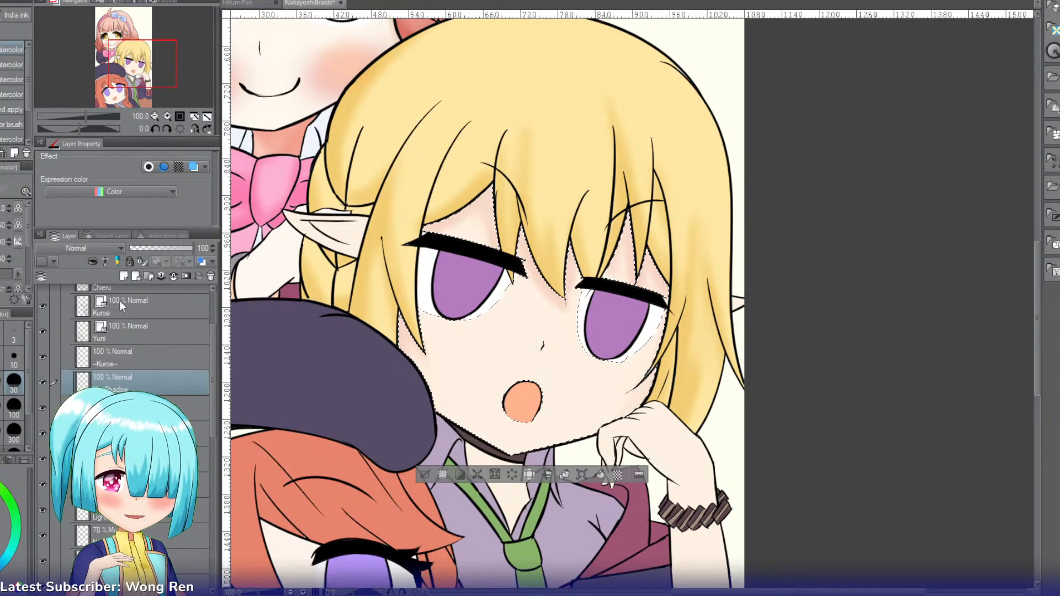
{"action": "left_click", "coordinate": [78, 247]}
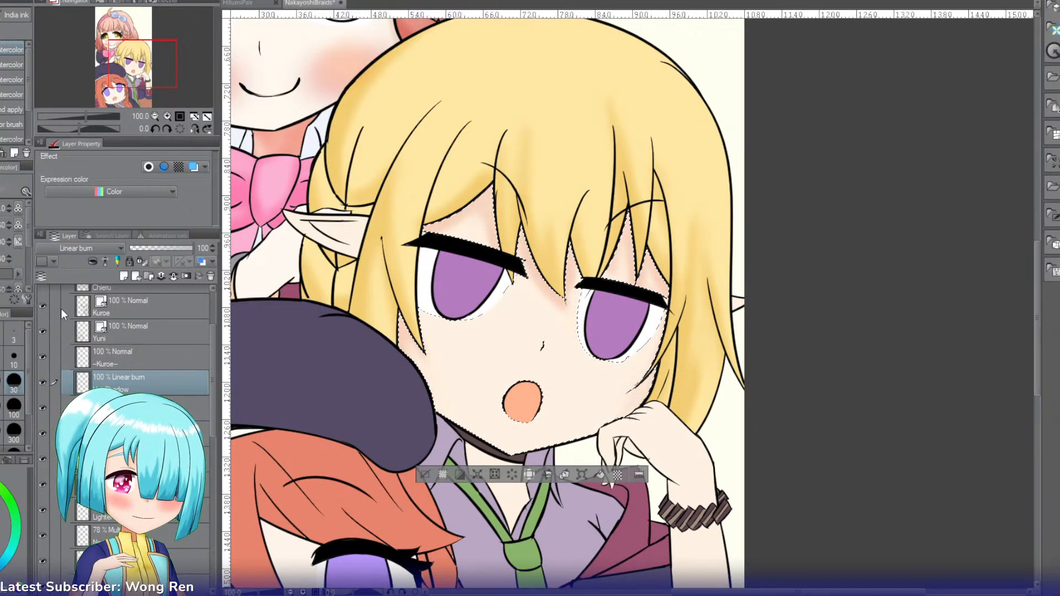
{"action": "left_click", "coordinate": [61, 309]}
Step: Add a skin shading layer in Linear burn at 72% opacity, airbrush shade along the jawline, and clear the selection
{"action": "key", "text": "ctrl+shift+n"}
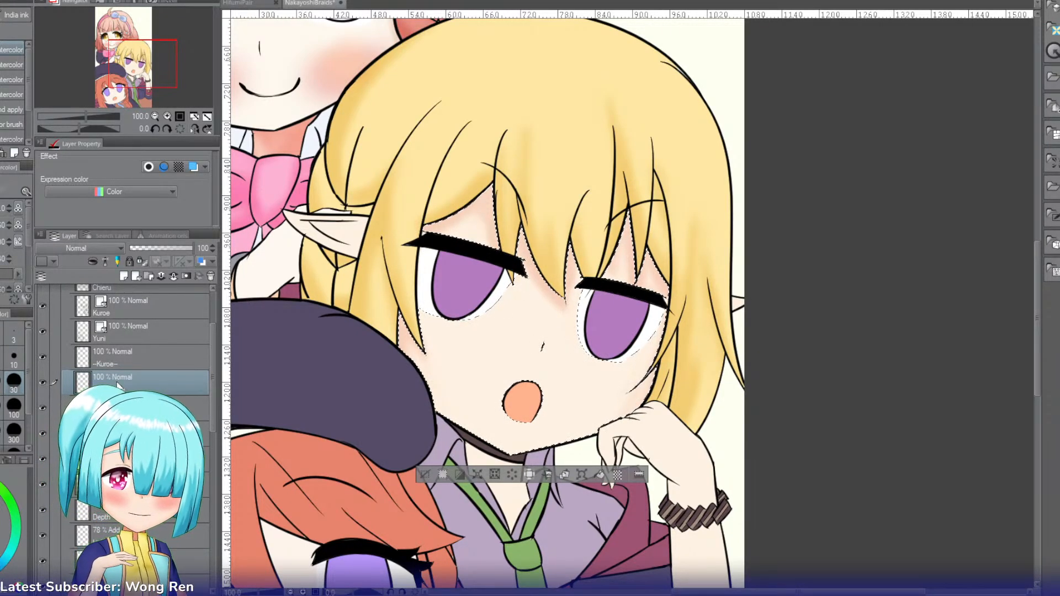
{"action": "key", "text": "b"}
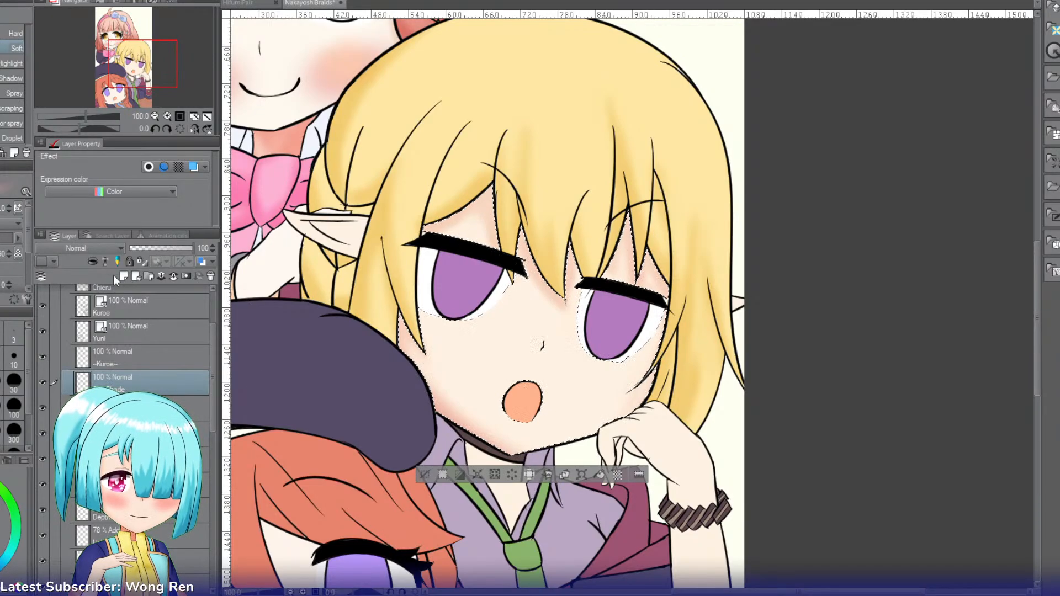
{"action": "left_click", "coordinate": [101, 249]}
{"action": "left_click", "coordinate": [68, 310]}
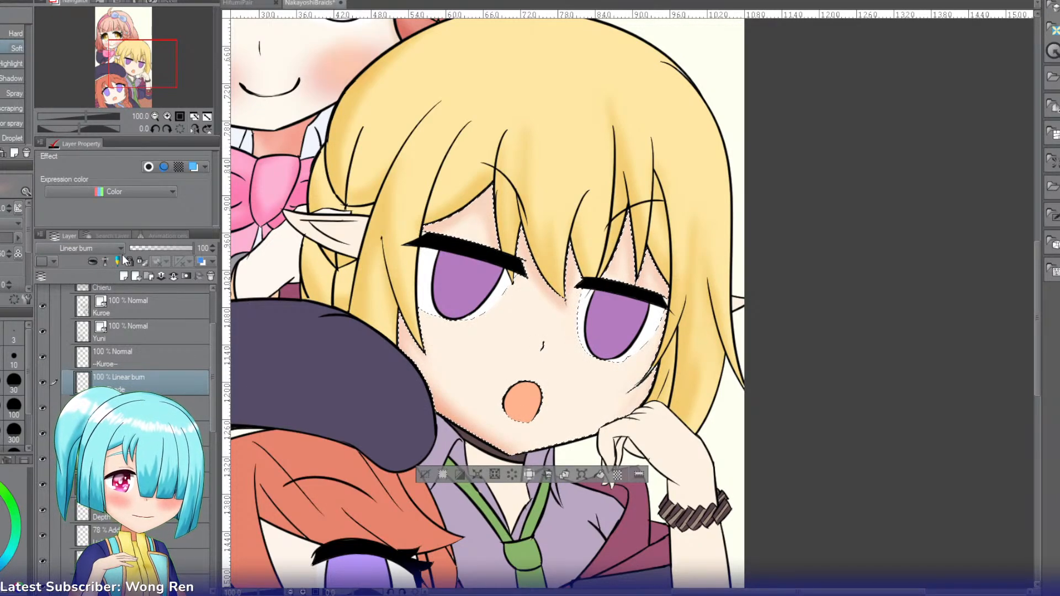
{"action": "left_click", "coordinate": [174, 248]}
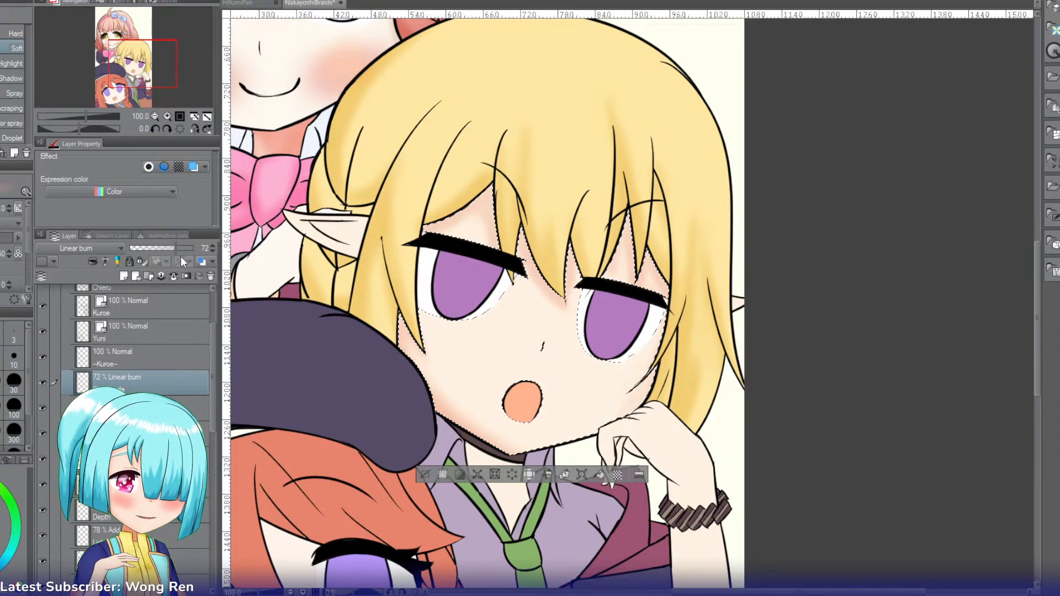
{"action": "left_click", "coordinate": [424, 475]}
Step: Select the blonde girl's hand above the bracelet, softly shade its inner edge, and clear the selection
{"action": "left_click_drag", "start_coordinate": [145, 71], "coordinate": [164, 88]}
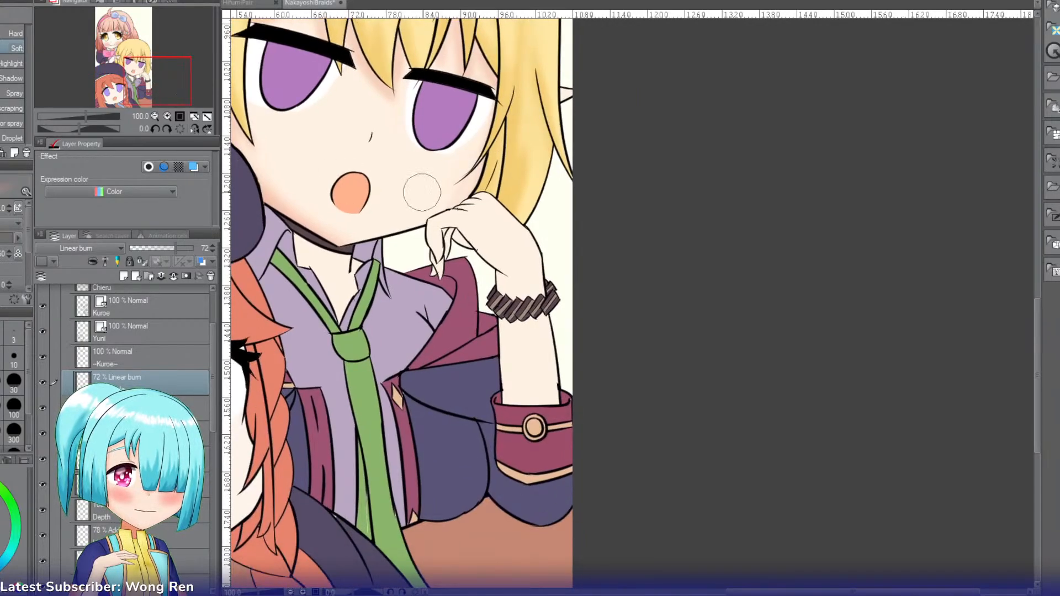
{"action": "left_click", "coordinate": [496, 241]}
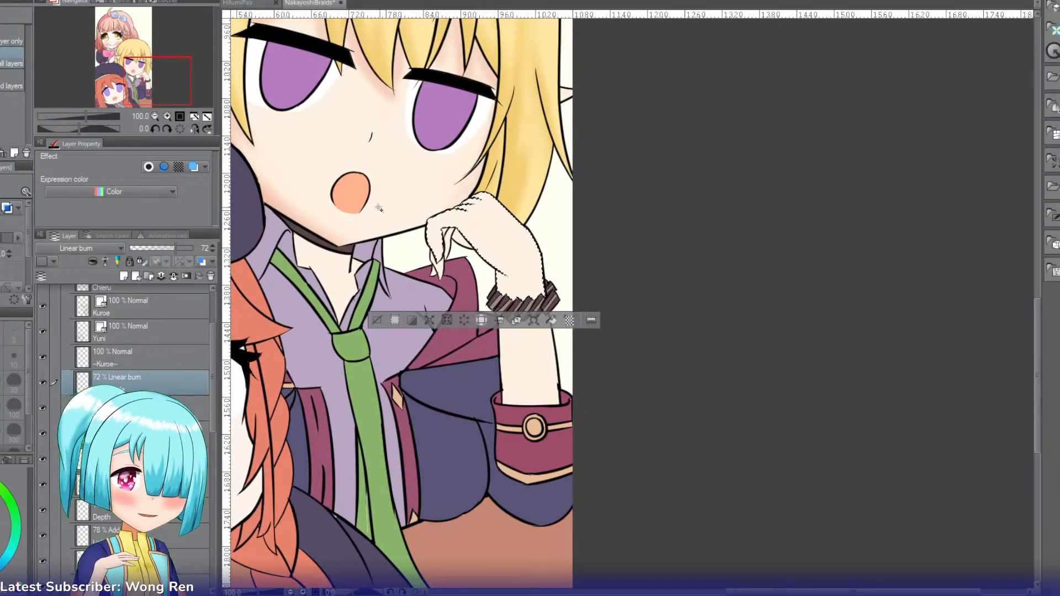
{"action": "left_click", "coordinate": [167, 116]}
{"action": "key", "text": "b"}
{"action": "mouse_move", "coordinate": [428, 253]}
{"action": "left_mouse_down"}
{"action": "mouse_move", "coordinate": [437, 294]}
{"action": "mouse_move", "coordinate": [383, 212]}
{"action": "mouse_move", "coordinate": [430, 269]}
{"action": "mouse_move", "coordinate": [417, 246]}
{"action": "mouse_move", "coordinate": [359, 196]}
{"action": "left_mouse_up"}
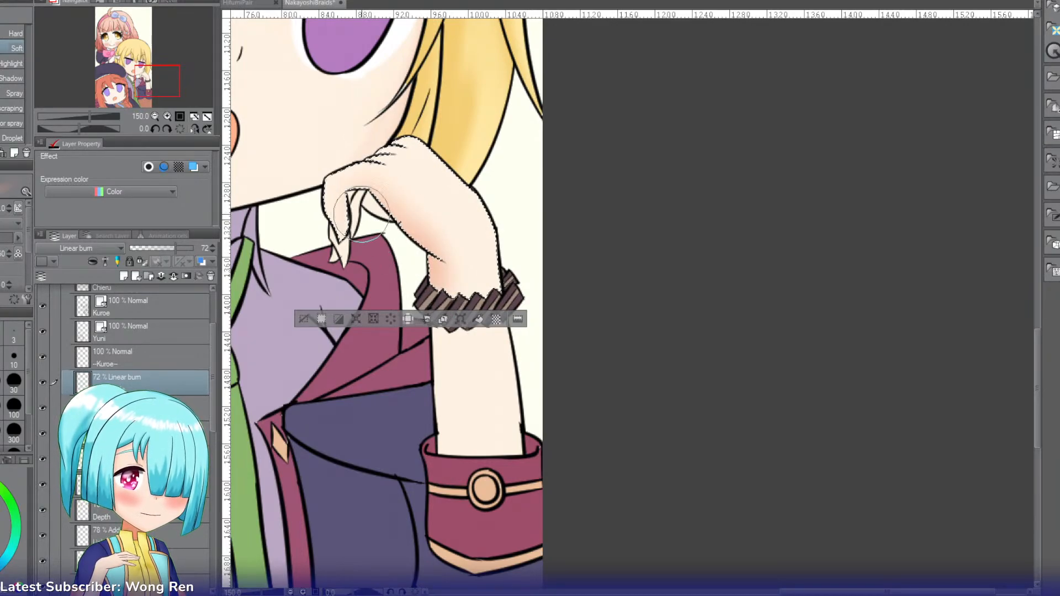
{"action": "key", "text": "bracketleft"}
{"action": "key", "text": "bracketleft"}
{"action": "key", "text": "bracketleft"}
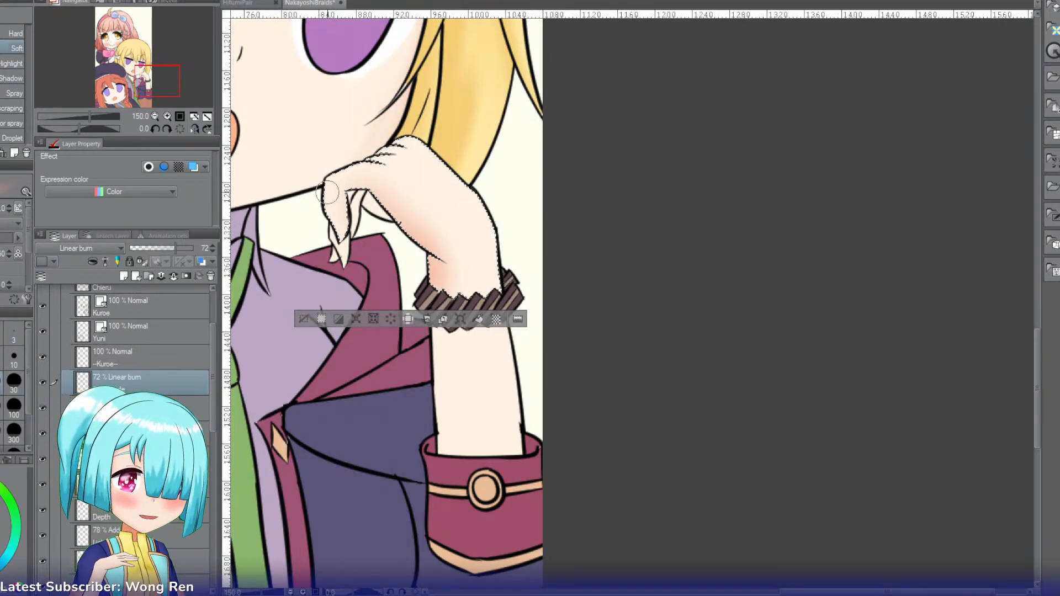
{"action": "key", "text": "g"}
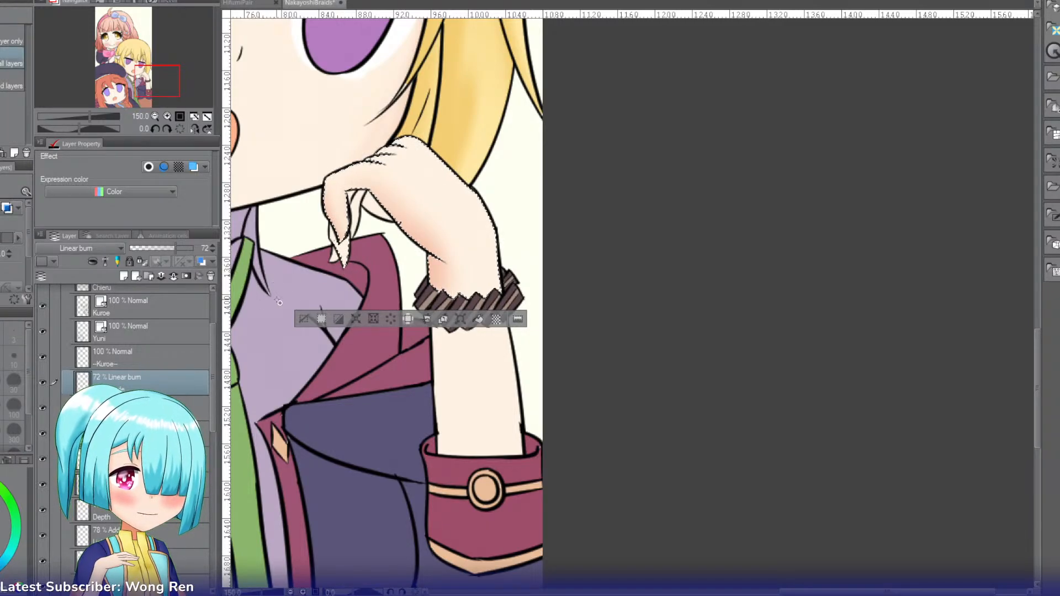
{"action": "left_click", "coordinate": [298, 319]}
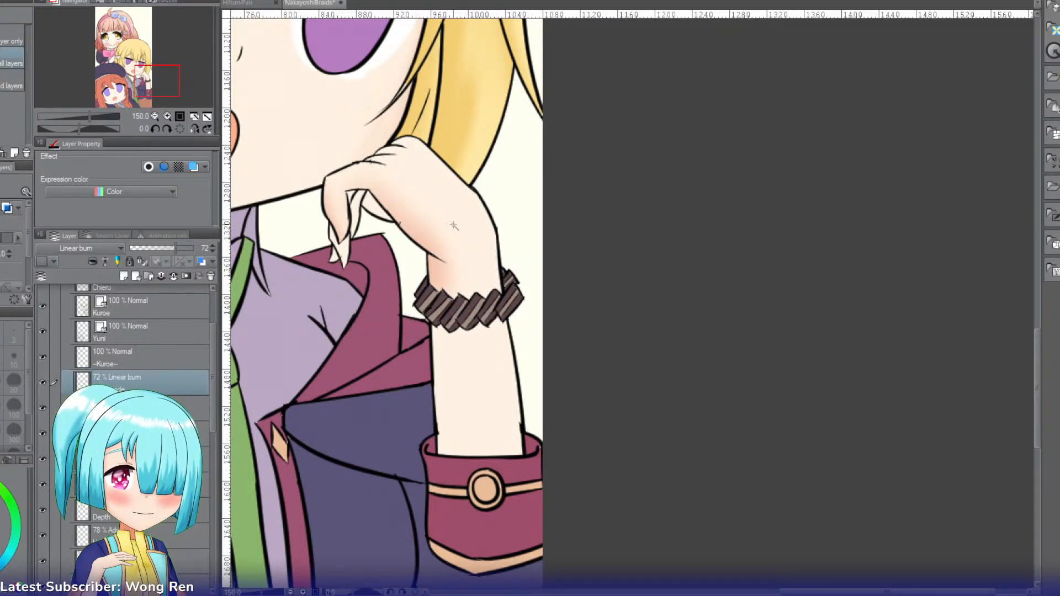
{"action": "left_click", "coordinate": [350, 252]}
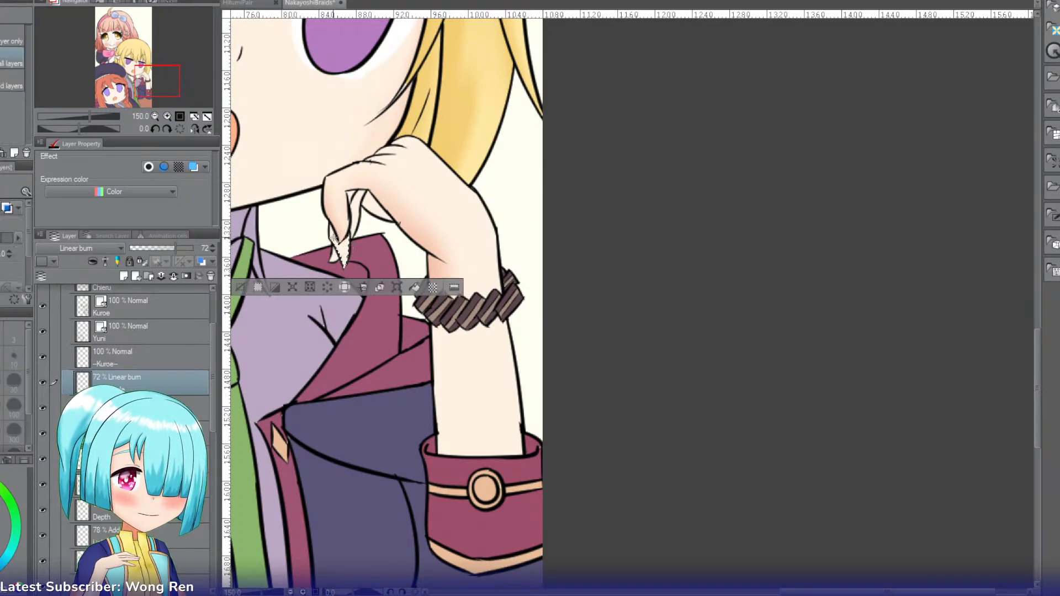
{"action": "key", "text": "b"}
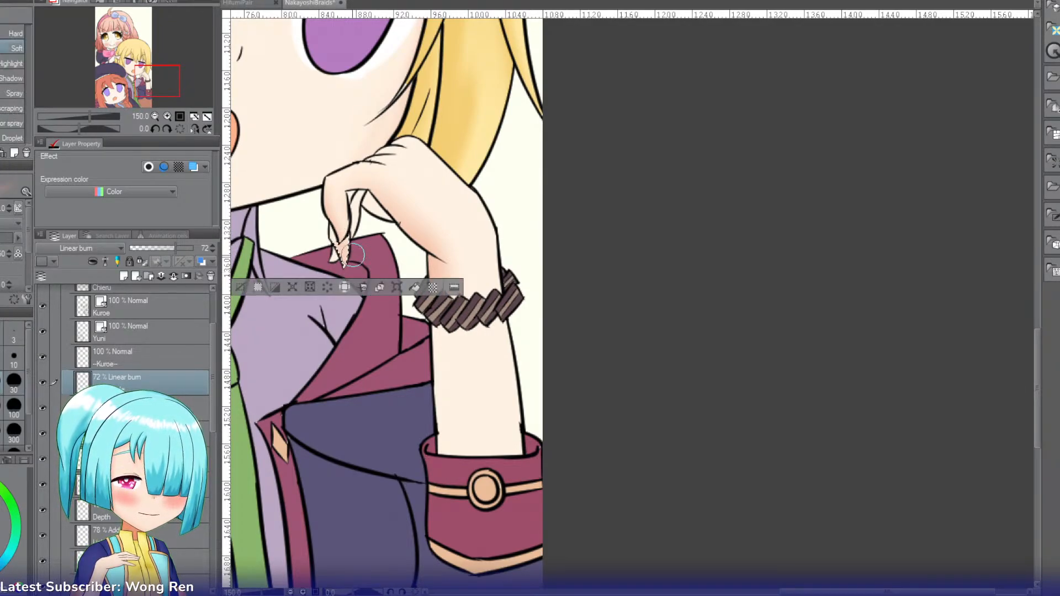
{"action": "key", "text": "ctrl+d"}
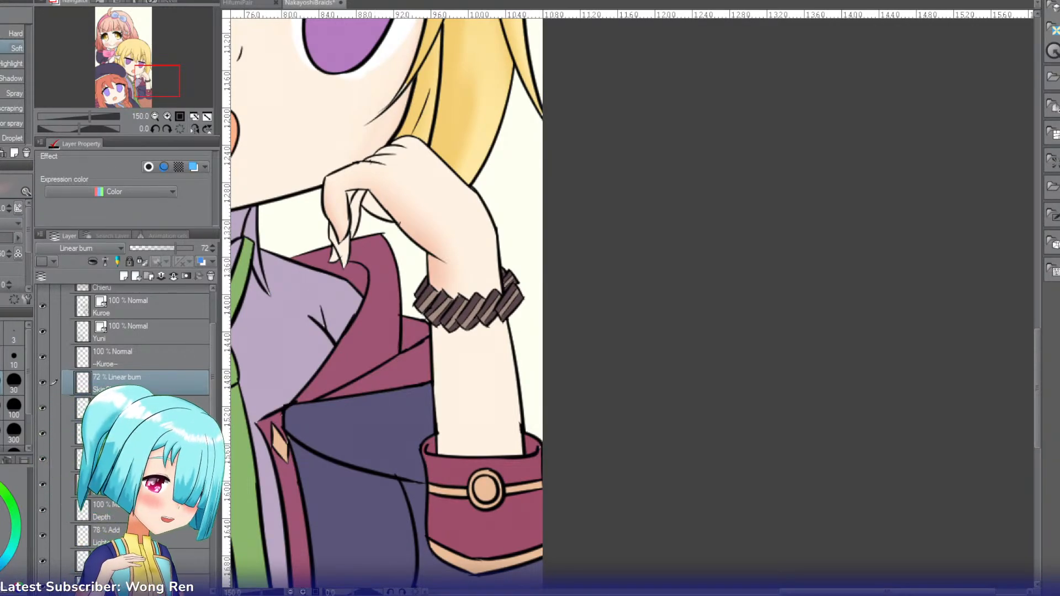
Step: Select the lower fingertip and the small sliver beside it on the blonde girl's hand, and shade them
{"action": "key", "text": "g"}
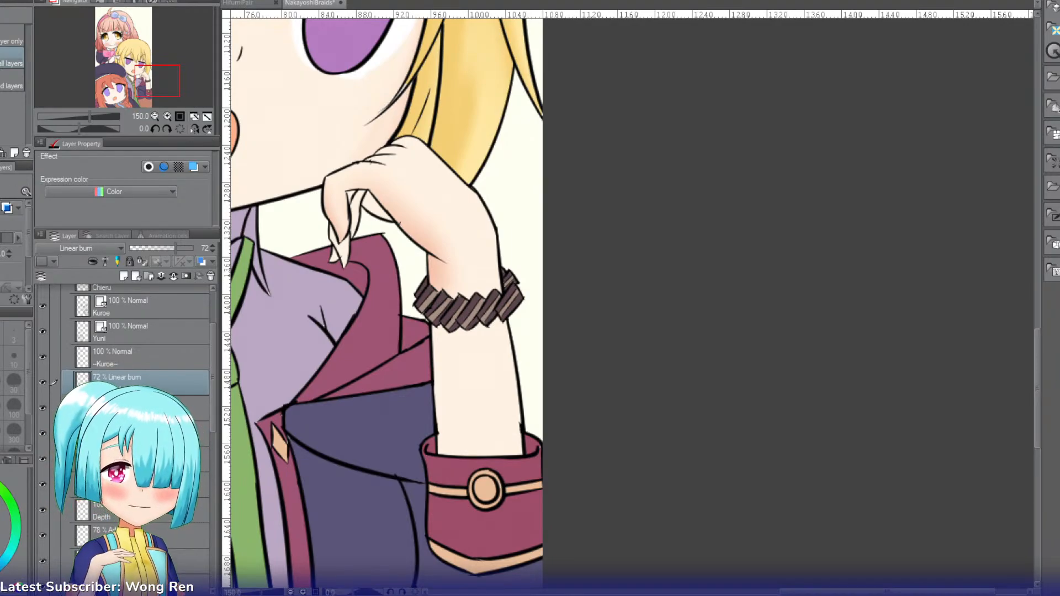
{"action": "left_click", "coordinate": [342, 244]}
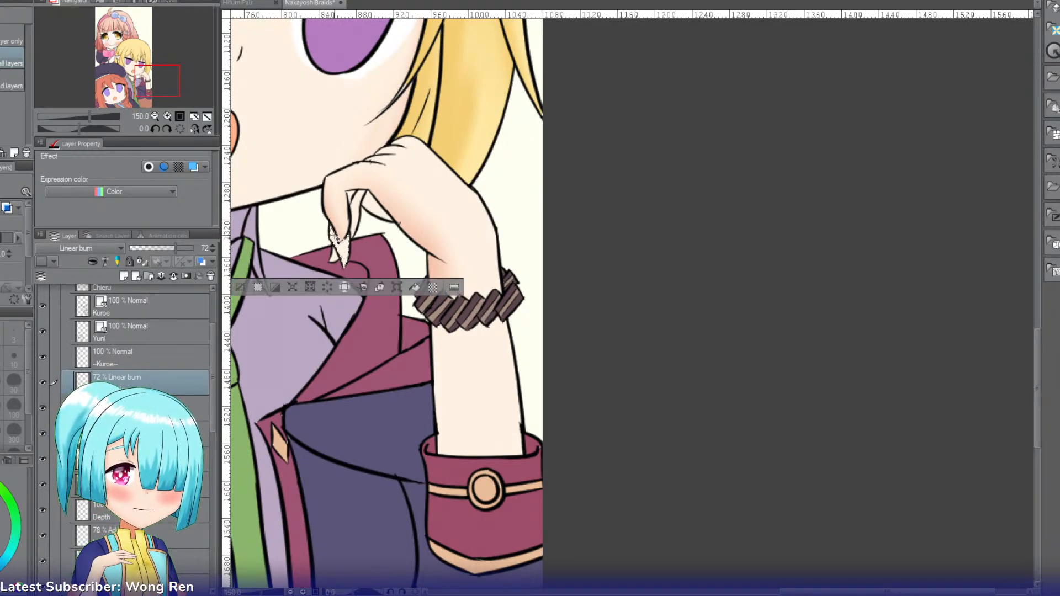
{"action": "key", "text": "b"}
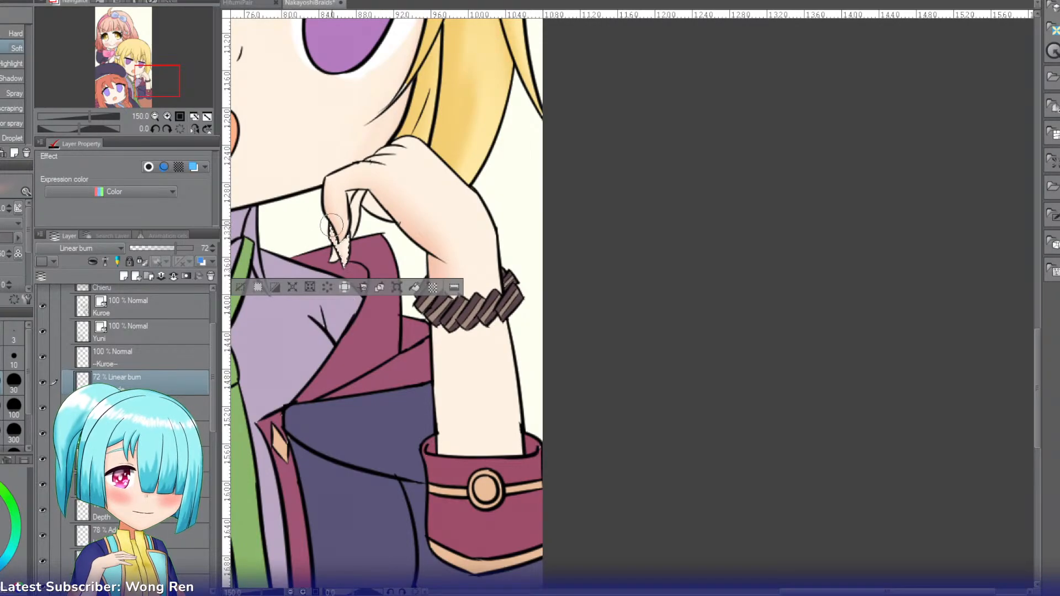
{"action": "left_click_drag", "start_coordinate": [331, 225], "coordinate": [355, 271]}
{"action": "key", "text": "w"}
{"action": "left_click", "coordinate": [334, 256]}
{"action": "key", "text": "b"}
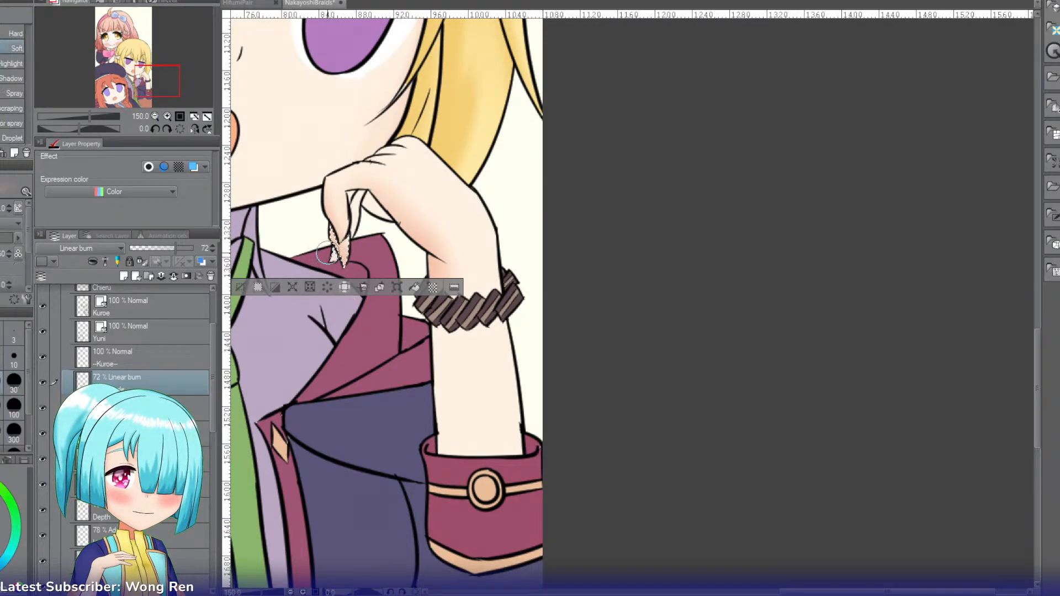
Step: Add the inner finger and palm sections behind the front finger to the selection, shade them, and clear the selection
{"action": "key", "text": "w"}
{"action": "left_click", "coordinate": [357, 211]}
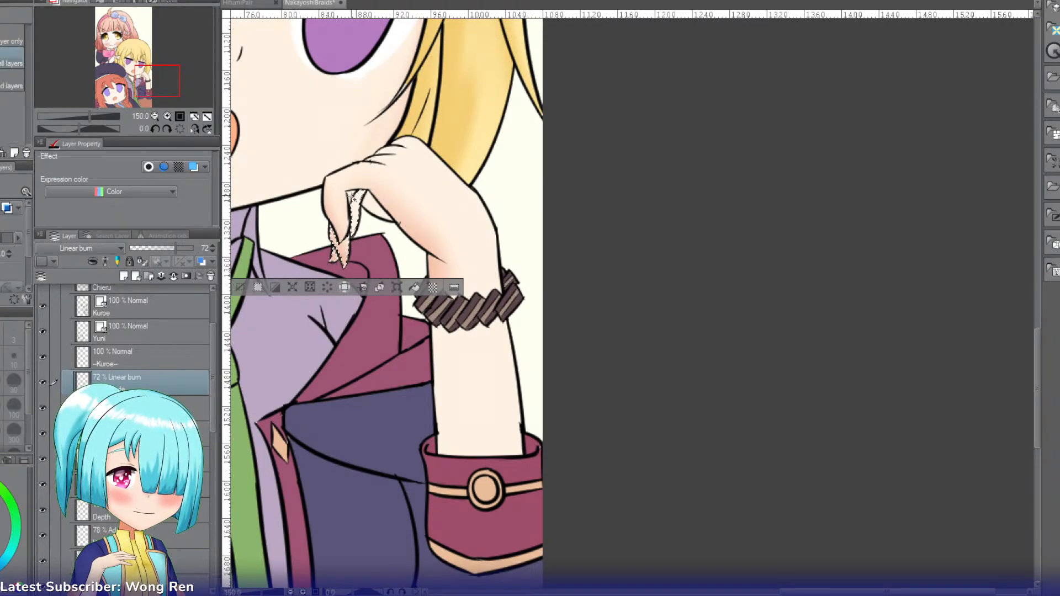
{"action": "key", "text": "b"}
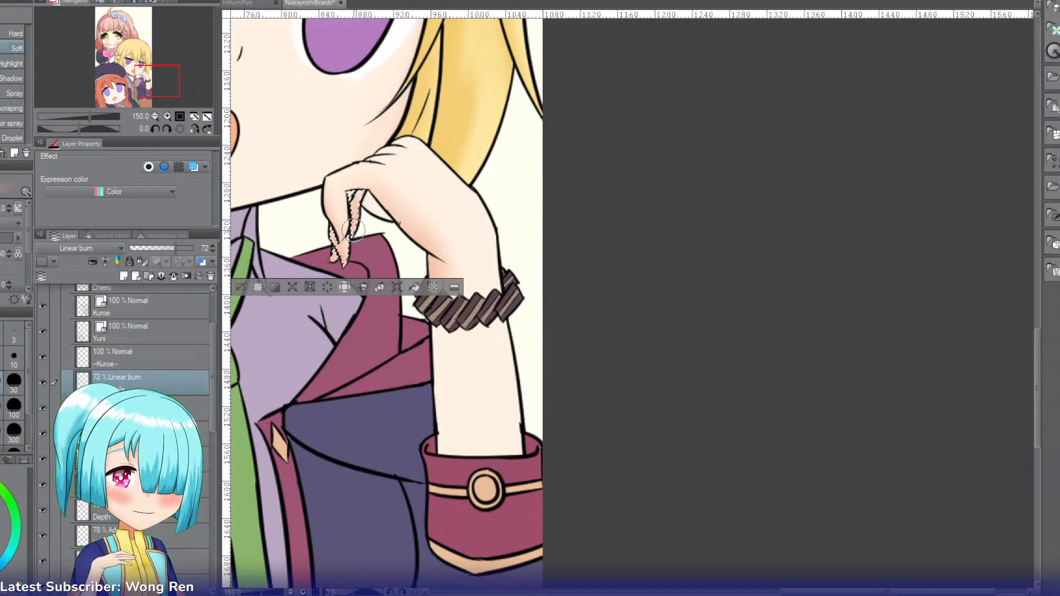
{"action": "key", "text": "w"}
{"action": "left_click", "coordinate": [367, 205]}
{"action": "key", "text": "b"}
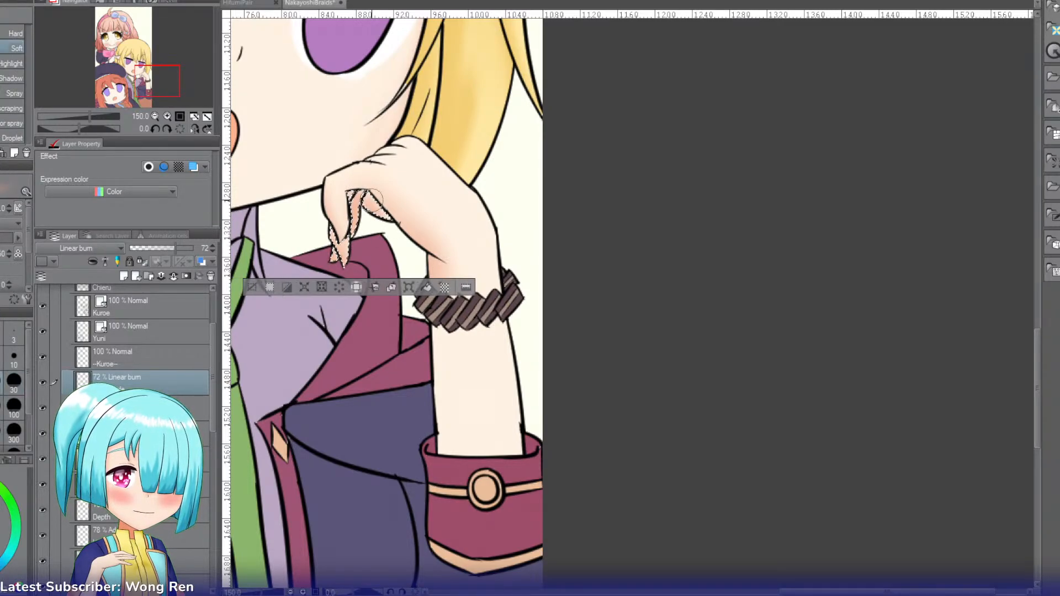
{"action": "mouse_move", "coordinate": [366, 199]}
{"action": "left_mouse_down"}
{"action": "mouse_move", "coordinate": [401, 237]}
{"action": "mouse_move", "coordinate": [380, 217]}
{"action": "mouse_move", "coordinate": [333, 268]}
{"action": "left_mouse_up"}
{"action": "mouse_move", "coordinate": [355, 199]}
{"action": "left_mouse_down"}
{"action": "mouse_move", "coordinate": [400, 246]}
{"action": "mouse_move", "coordinate": [362, 204]}
{"action": "left_mouse_up"}
{"action": "key", "text": "w"}
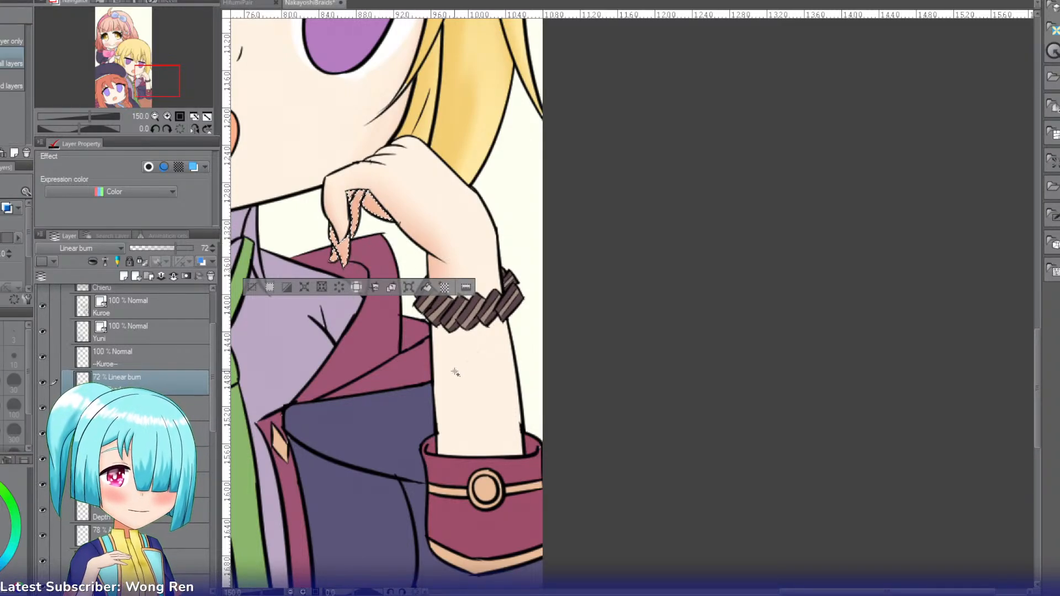
{"action": "left_click", "coordinate": [269, 284]}
Step: Select the blonde girl's forearm between the bracelet and cuff, and softly shade its inner edge on the Linear burn layer
{"action": "left_click", "coordinate": [472, 376]}
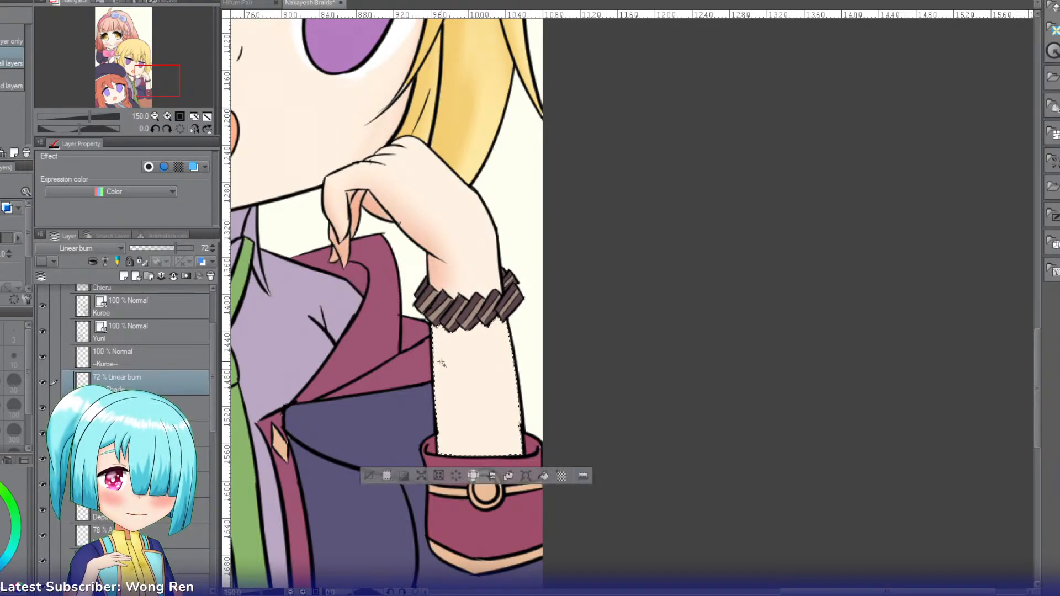
{"action": "key", "text": "b"}
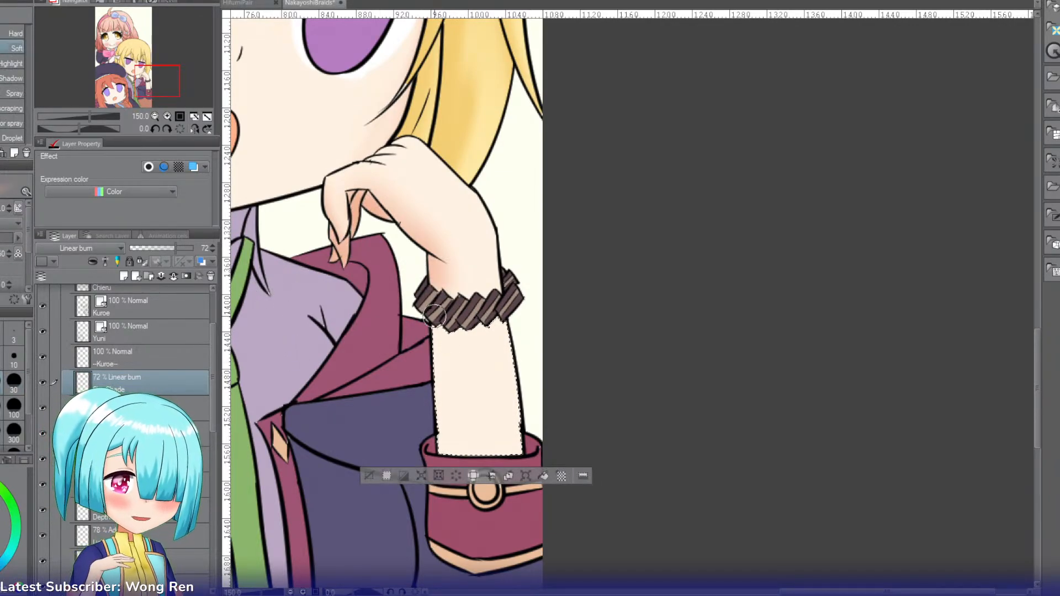
{"action": "left_click_drag", "start_coordinate": [441, 332], "coordinate": [446, 444]}
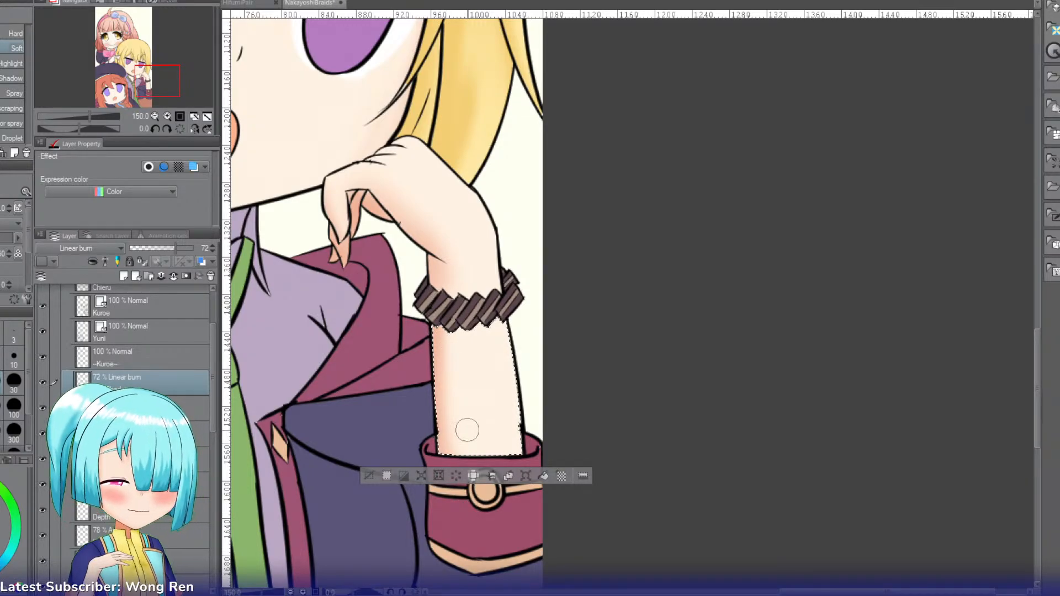
Step: Select the blonde girl's face skin and add a new Multiply layer above the skin shading layer
{"action": "left_click_drag", "start_coordinate": [153, 75], "coordinate": [148, 69]}
{"action": "left_click", "coordinate": [154, 115]}
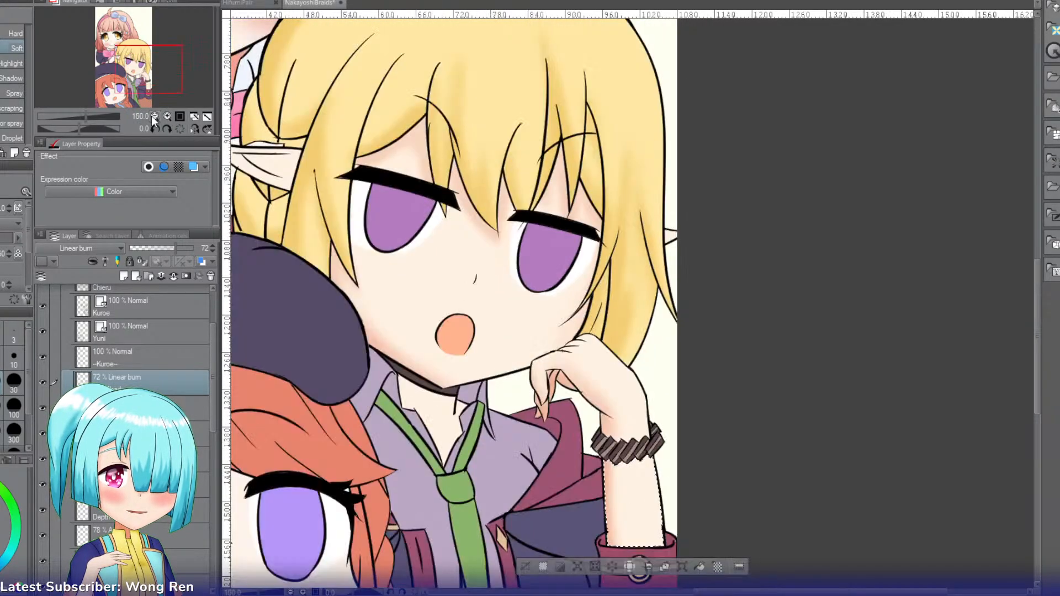
{"action": "key", "text": "w"}
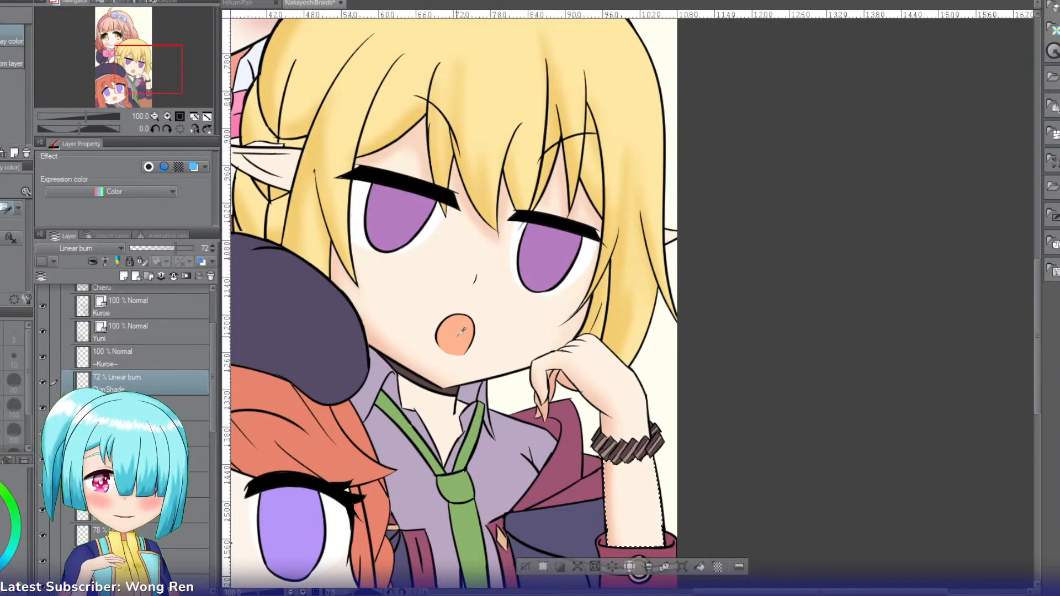
{"action": "left_click", "coordinate": [366, 320]}
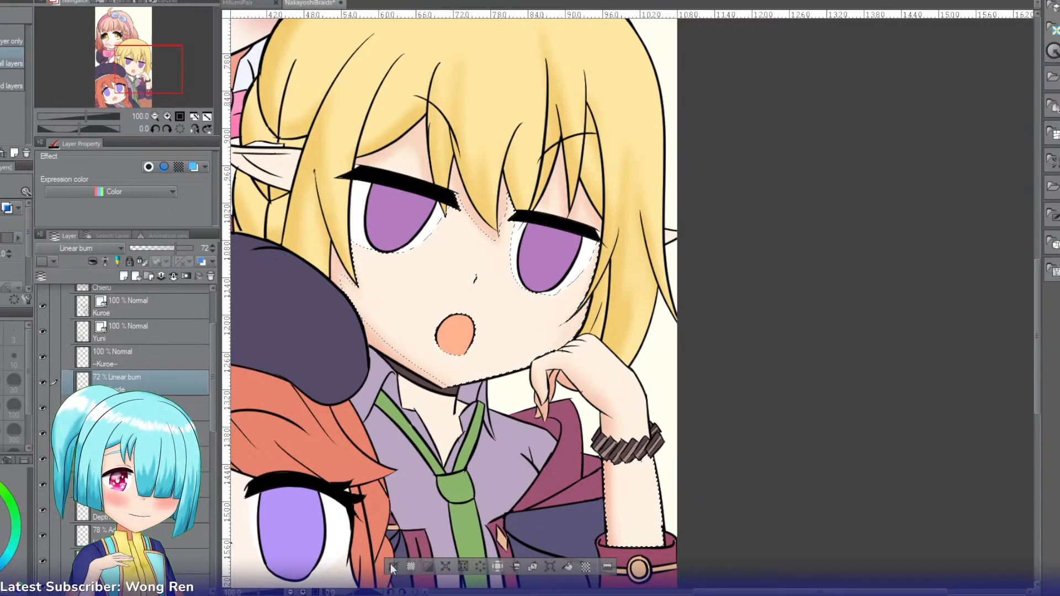
{"action": "key", "text": "ctrl+z"}
{"action": "key", "text": "ctrl+shift+n"}
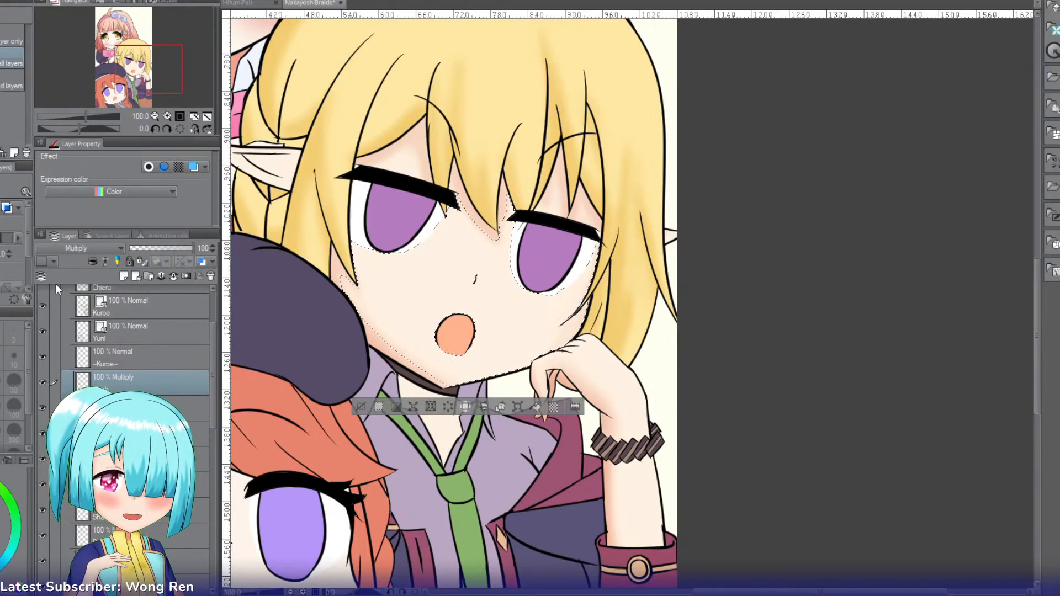
Step: Airbrush soft blush on both cheeks using the mouth's colour, set the layer opacity to 51%, and clear the selection
{"action": "key", "text": "b"}
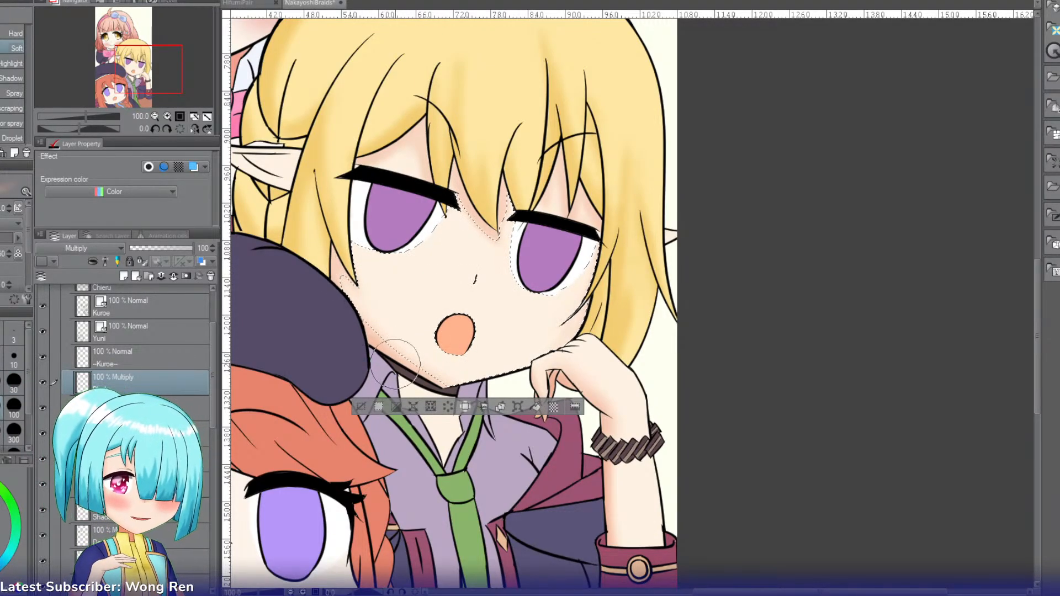
{"action": "key", "text": "i"}
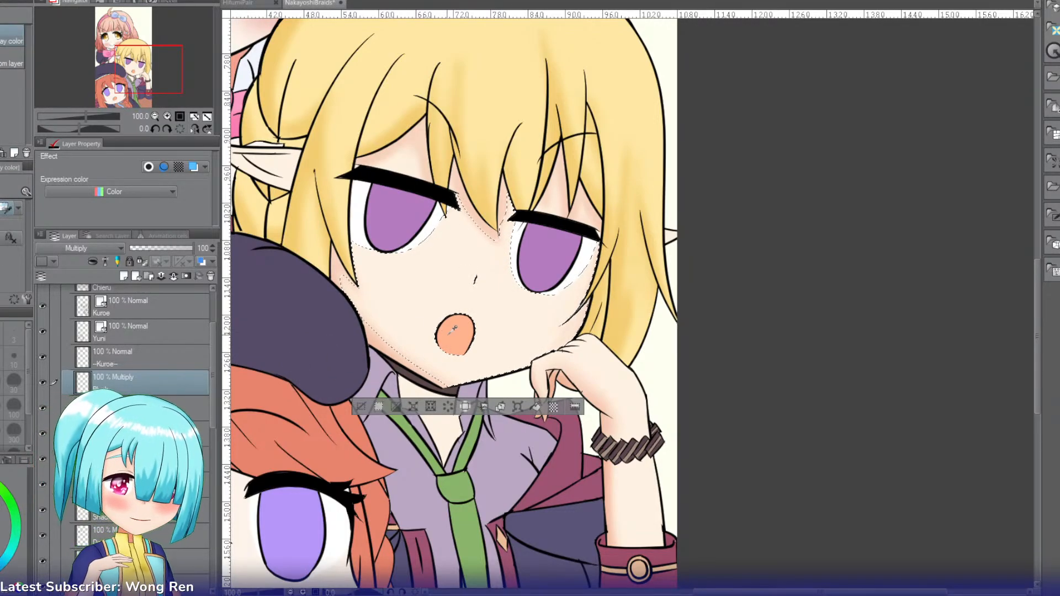
{"action": "key", "text": "b"}
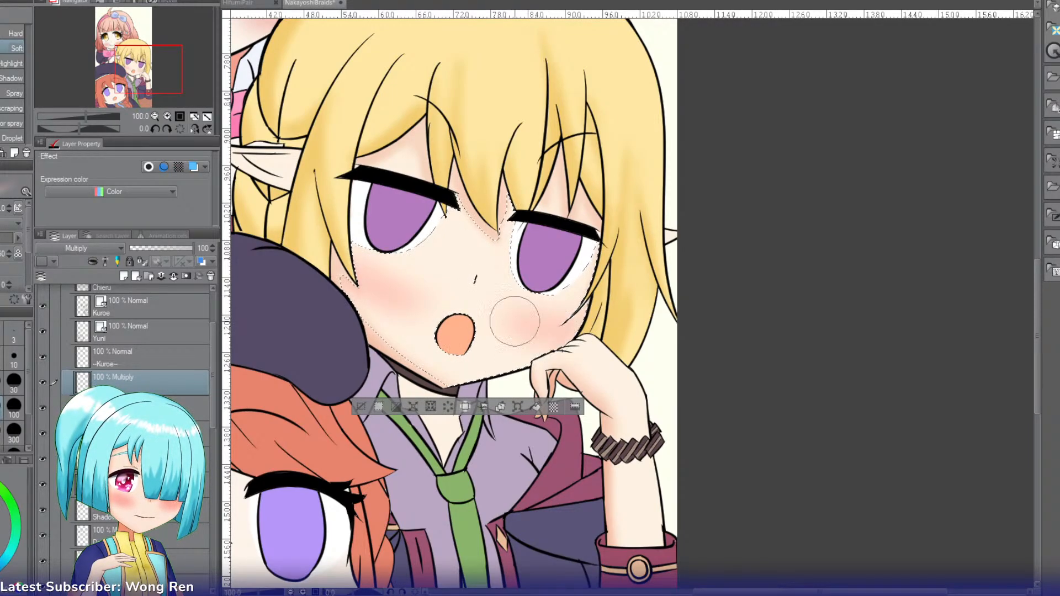
{"action": "left_click", "coordinate": [163, 248]}
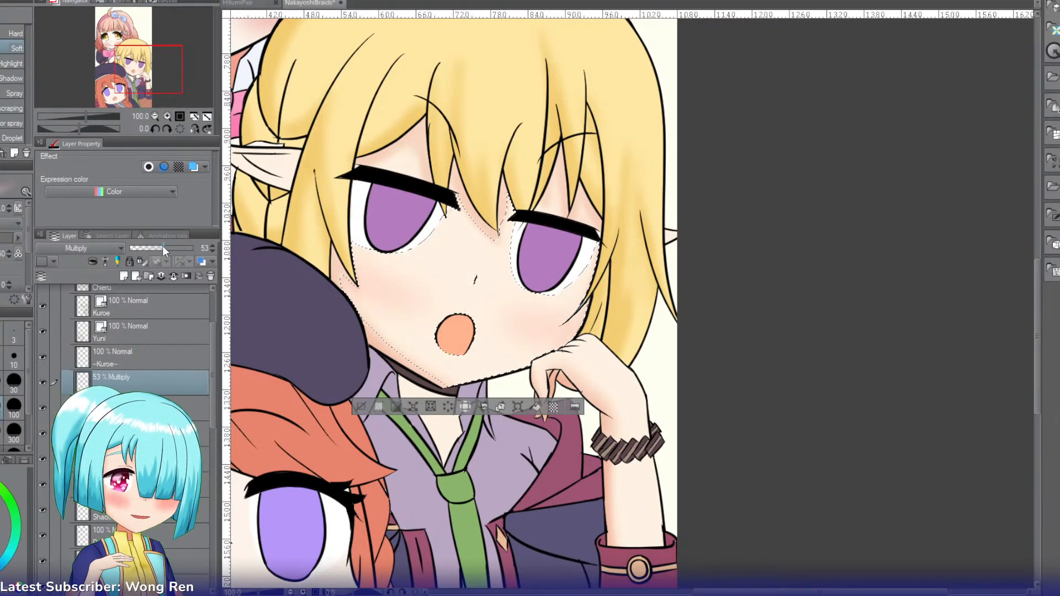
{"action": "left_click_drag", "start_coordinate": [163, 247], "coordinate": [162, 246]}
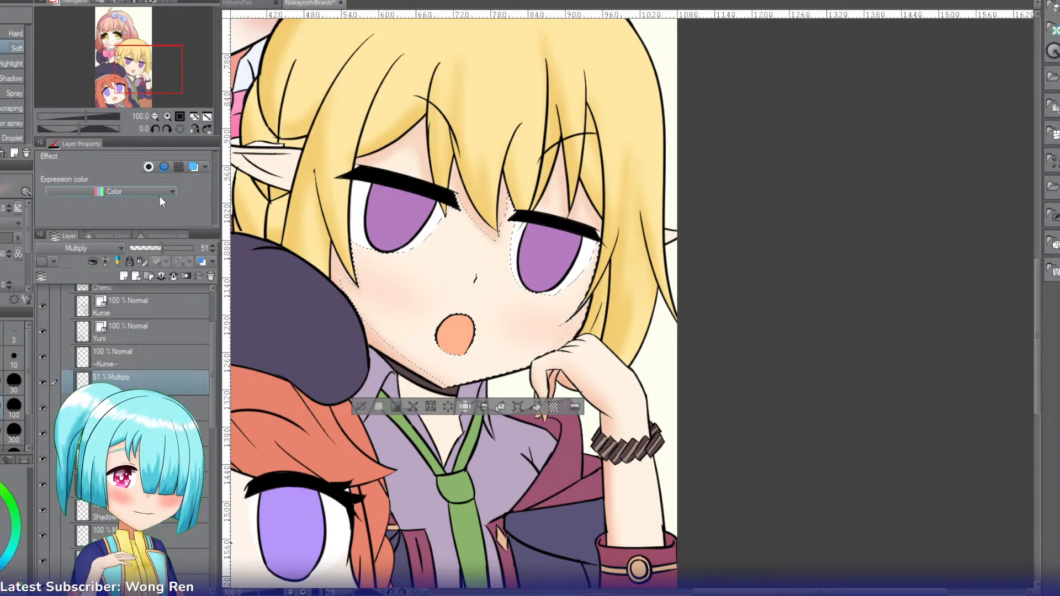
{"action": "key", "text": "ctrl+d"}
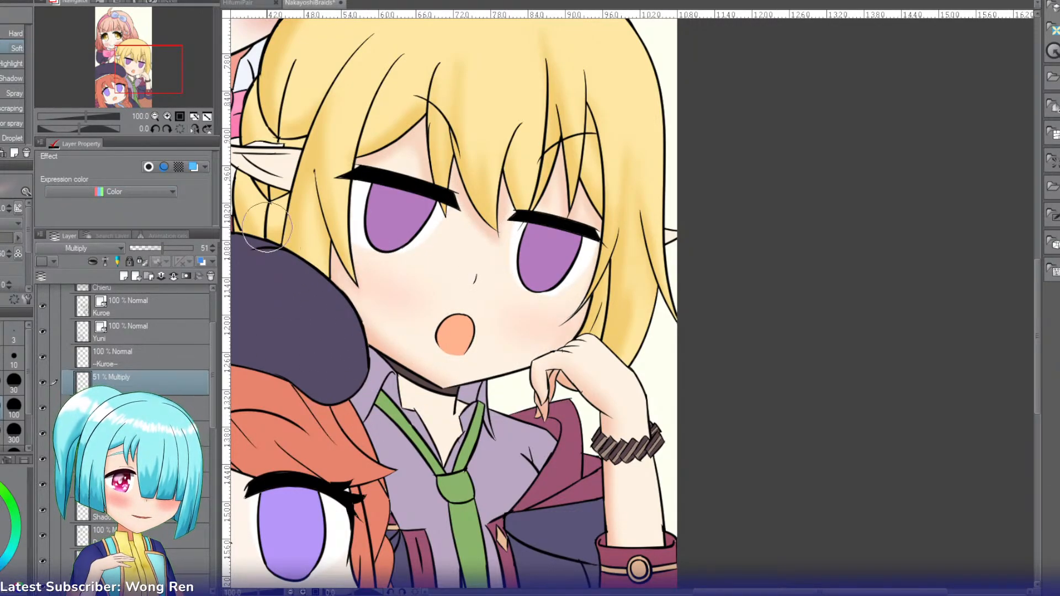
Step: Return to the Linear burn skin shading layer and select the skin of the blonde girl's large pointed ear
{"action": "left_click_drag", "start_coordinate": [148, 69], "coordinate": [145, 63]}
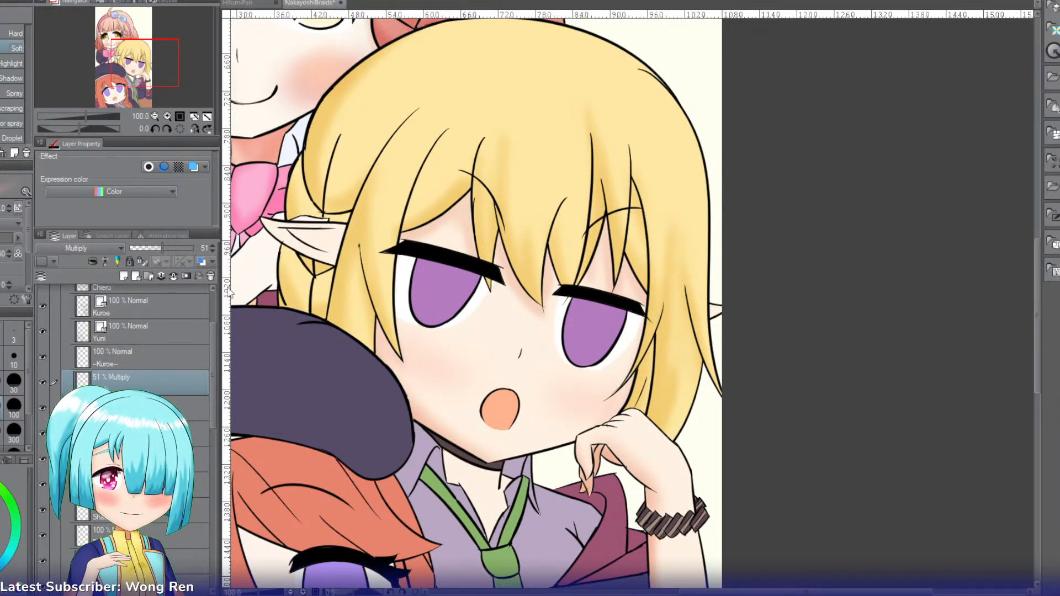
{"action": "left_click", "coordinate": [185, 407]}
{"action": "key", "text": "w"}
{"action": "left_click", "coordinate": [309, 242]}
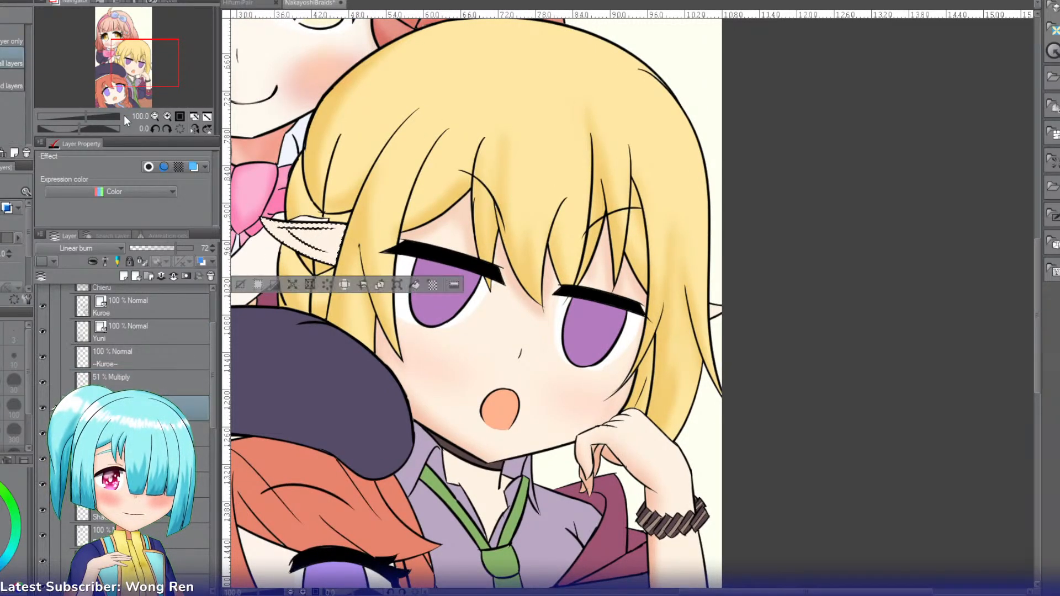
Step: Softly shade the inner hollow of the pointed ear with a smaller airbrush
{"action": "left_click_drag", "start_coordinate": [145, 71], "coordinate": [130, 57]}
{"action": "left_click", "coordinate": [166, 116]}
{"action": "left_click", "coordinate": [167, 116]}
{"action": "key", "text": "b"}
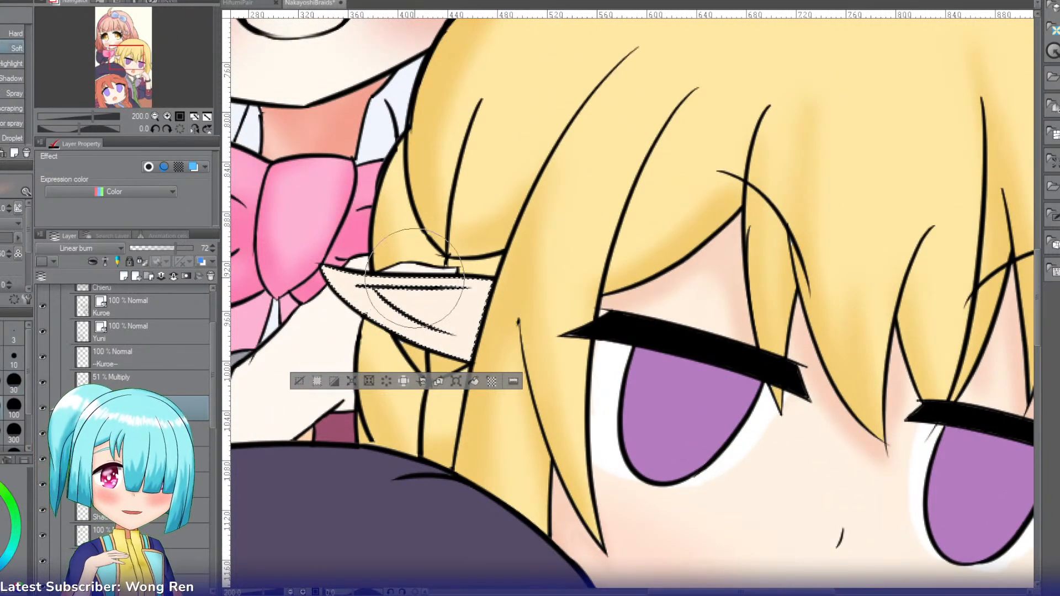
{"action": "key", "text": "["}
{"action": "key", "text": "["}
{"action": "key", "text": "["}
{"action": "key", "text": "["}
{"action": "key", "text": "["}
{"action": "key", "text": "["}
{"action": "key", "text": "["}
{"action": "key", "text": "["}
{"action": "mouse_move", "coordinate": [388, 295]}
{"action": "left_mouse_down"}
{"action": "mouse_move", "coordinate": [419, 311]}
{"action": "mouse_move", "coordinate": [486, 298]}
{"action": "mouse_move", "coordinate": [435, 292]}
{"action": "mouse_move", "coordinate": [423, 309]}
{"action": "mouse_move", "coordinate": [398, 307]}
{"action": "mouse_move", "coordinate": [438, 322]}
{"action": "mouse_move", "coordinate": [414, 306]}
{"action": "mouse_move", "coordinate": [498, 320]}
{"action": "mouse_move", "coordinate": [443, 313]}
{"action": "left_mouse_up"}
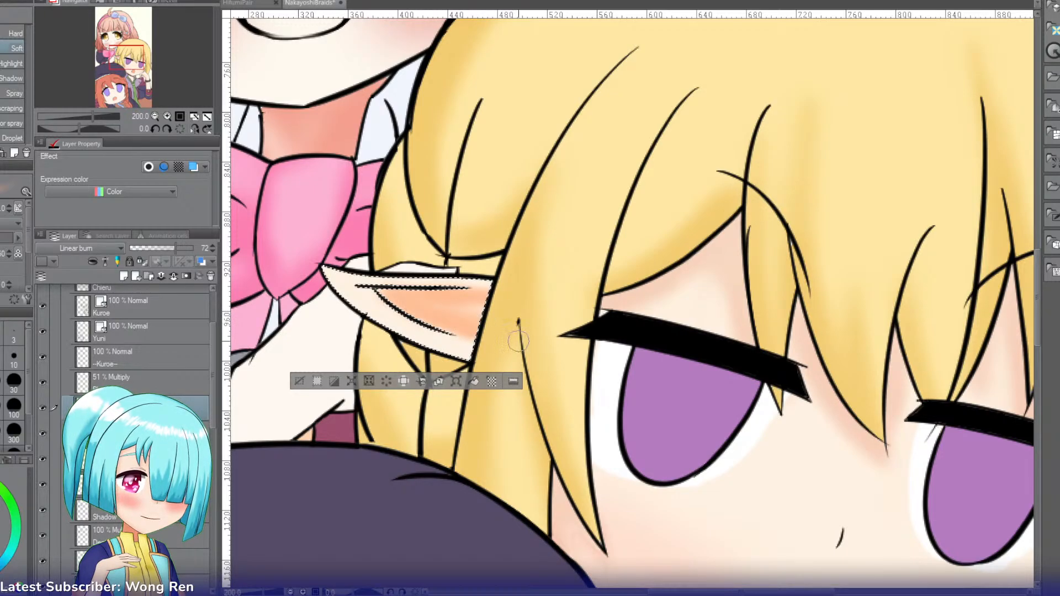
{"action": "left_click_drag", "start_coordinate": [454, 302], "coordinate": [396, 296]}
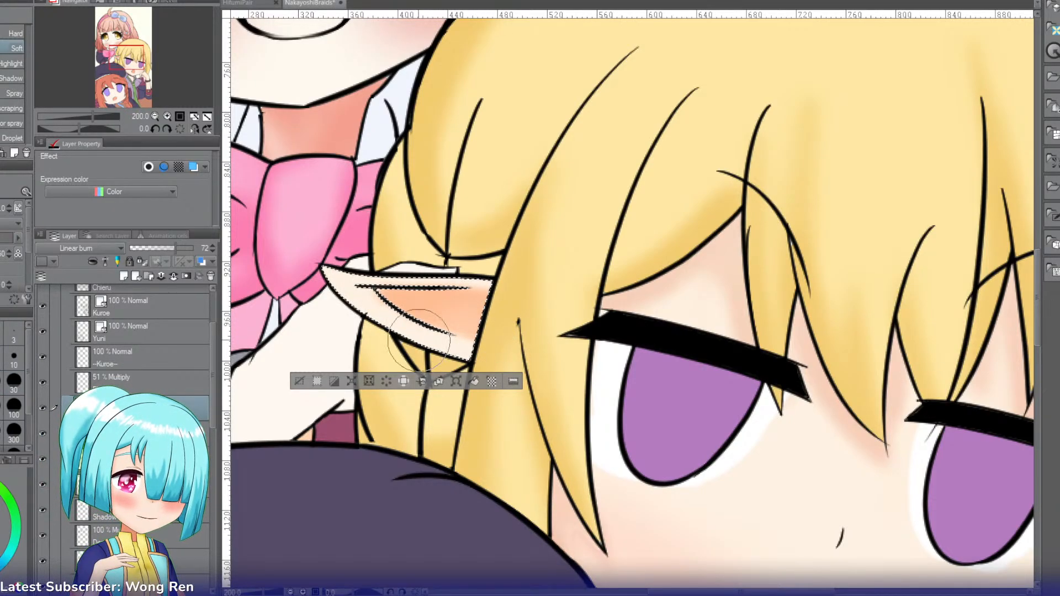
Step: Shade the pointed ear's outer lower edge from the tip toward the hair with a finer airbrush, rotating the canvas for the strokes
{"action": "key", "text": "r"}
{"action": "left_click_drag", "start_coordinate": [354, 309], "coordinate": [450, 128]}
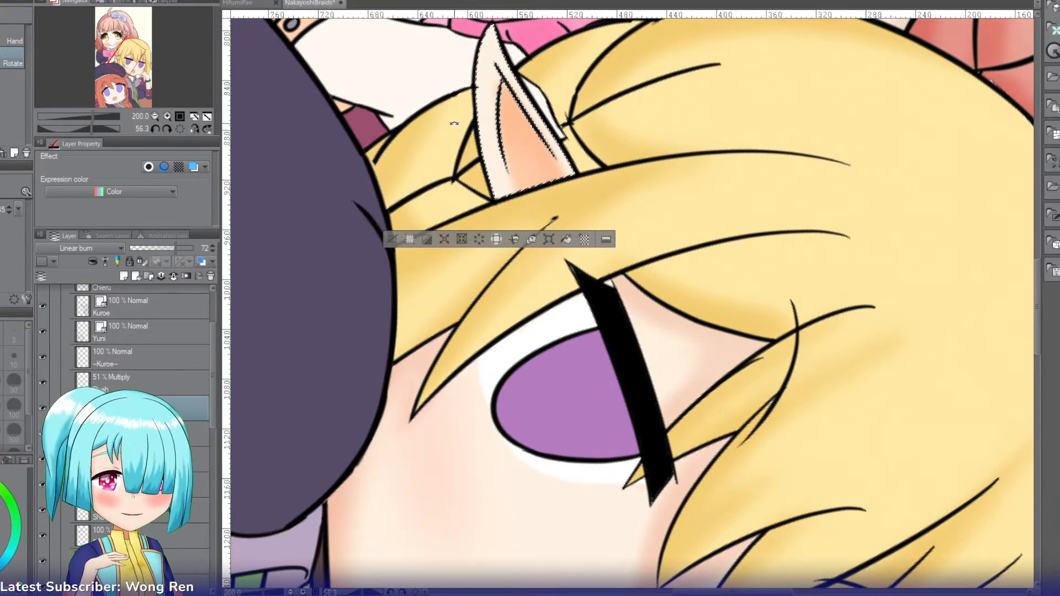
{"action": "key", "text": "b"}
{"action": "key", "text": "bracketleft"}
{"action": "key", "text": "bracketleft"}
{"action": "key", "text": "bracketleft"}
{"action": "mouse_move", "coordinate": [493, 26]}
{"action": "left_mouse_down"}
{"action": "mouse_move", "coordinate": [476, 69]}
{"action": "mouse_move", "coordinate": [476, 51]}
{"action": "mouse_move", "coordinate": [473, 163]}
{"action": "left_mouse_up"}
{"action": "left_click_drag", "start_coordinate": [494, 20], "coordinate": [474, 191]}
{"action": "left_click_drag", "start_coordinate": [478, 86], "coordinate": [482, 199]}
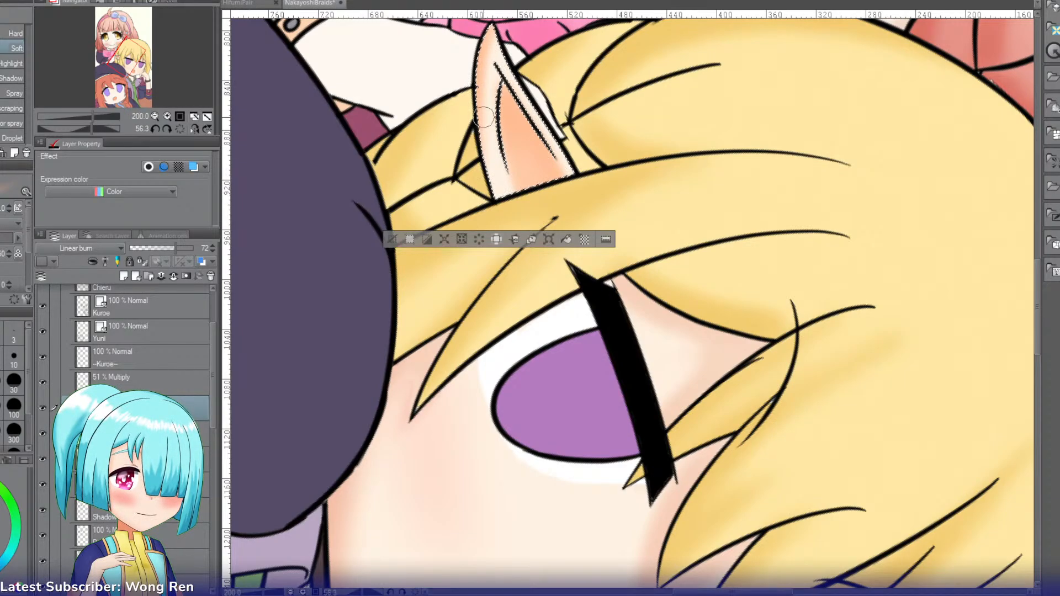
{"action": "left_click_drag", "start_coordinate": [484, 116], "coordinate": [488, 90]}
Step: Restore the canvas rotation, set the Linear burn skin shading layer to 57% opacity, and clear the ear selection
{"action": "key", "text": "r"}
{"action": "mouse_move", "coordinate": [614, 117]}
{"action": "left_mouse_down"}
{"action": "mouse_move", "coordinate": [517, 155]}
{"action": "mouse_move", "coordinate": [470, 204]}
{"action": "left_mouse_up"}
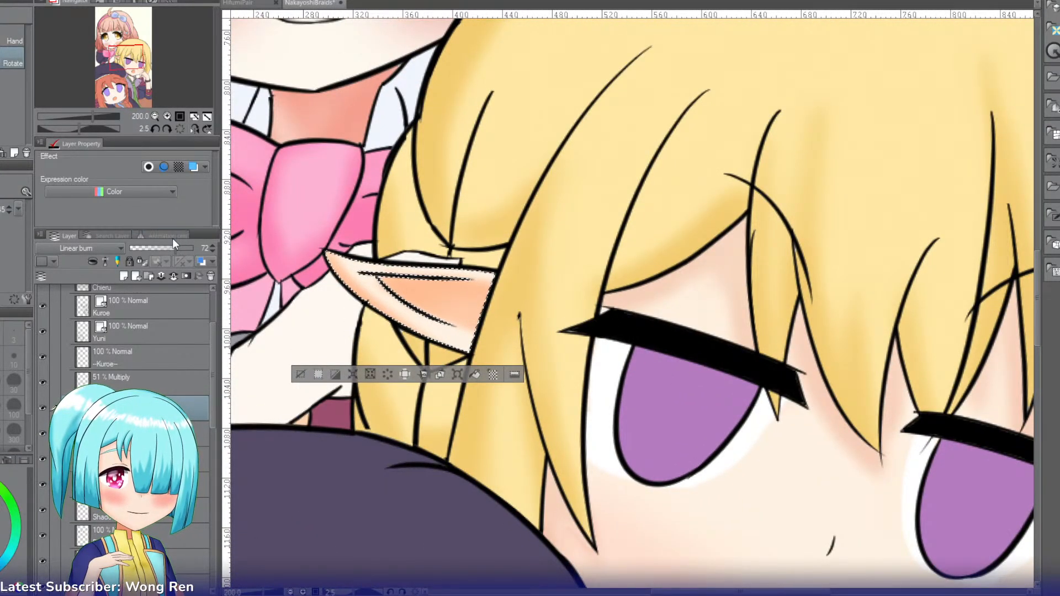
{"action": "left_click_drag", "start_coordinate": [175, 247], "coordinate": [167, 246]}
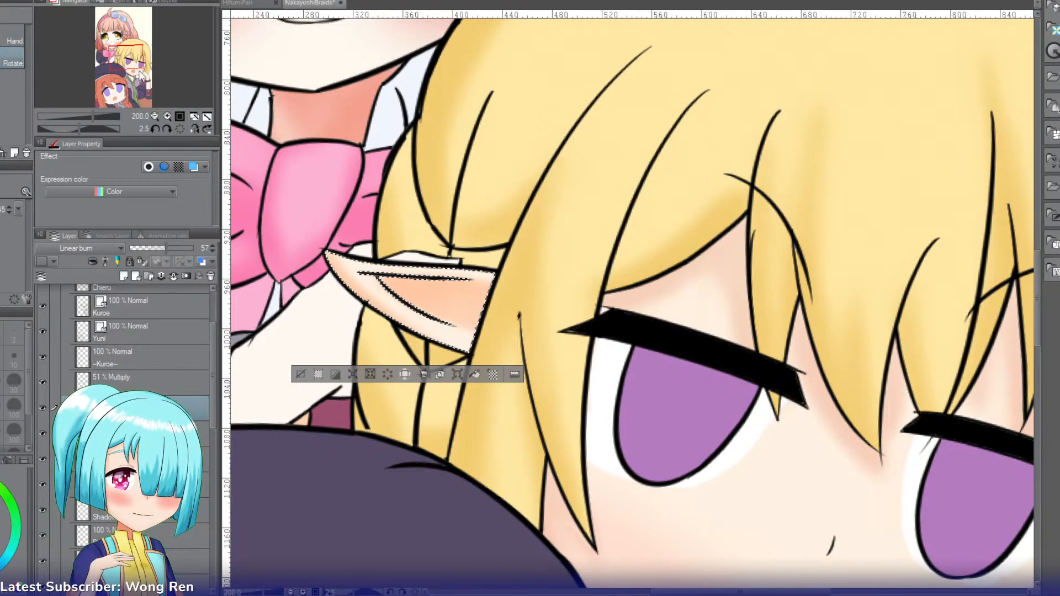
{"action": "left_click_drag", "start_coordinate": [143, 77], "coordinate": [149, 63]}
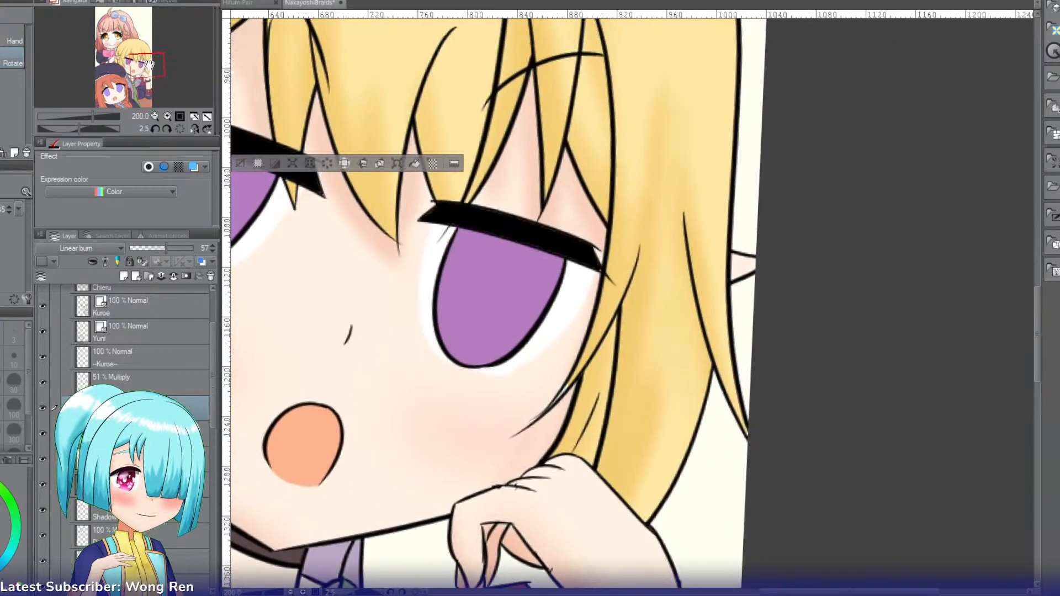
{"action": "key", "text": "w"}
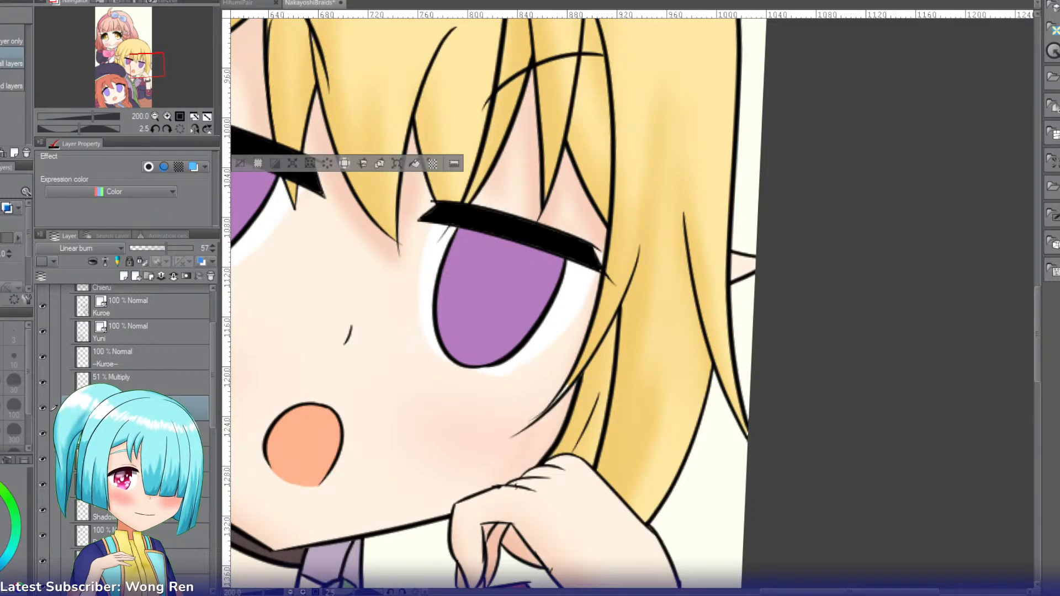
{"action": "left_click", "coordinate": [179, 129]}
{"action": "left_click", "coordinate": [153, 116]}
{"action": "left_click", "coordinate": [153, 116]}
{"action": "left_click", "coordinate": [153, 116]}
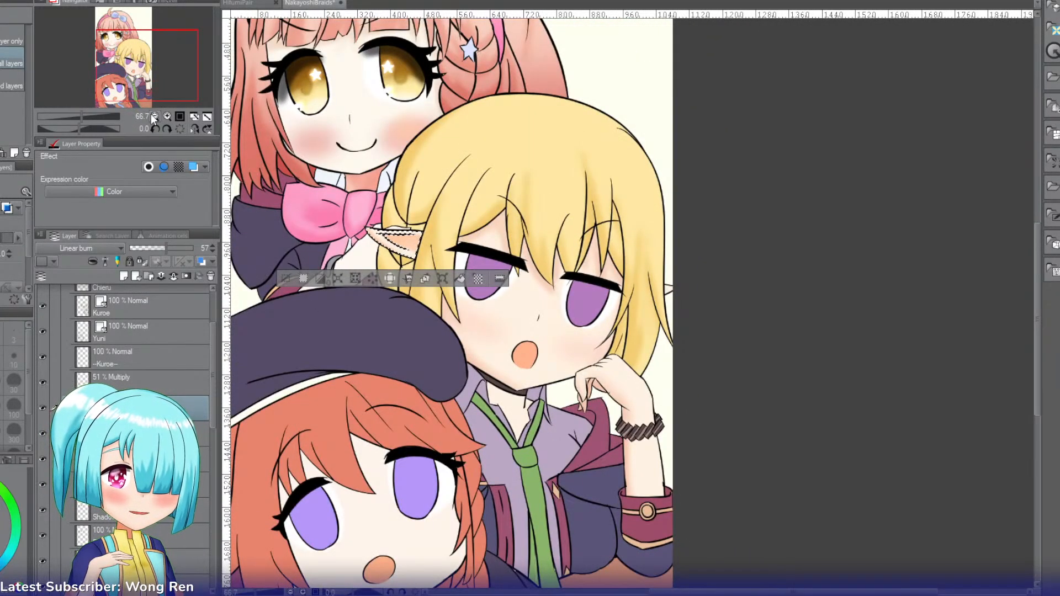
{"action": "key", "text": "ctrl+d"}
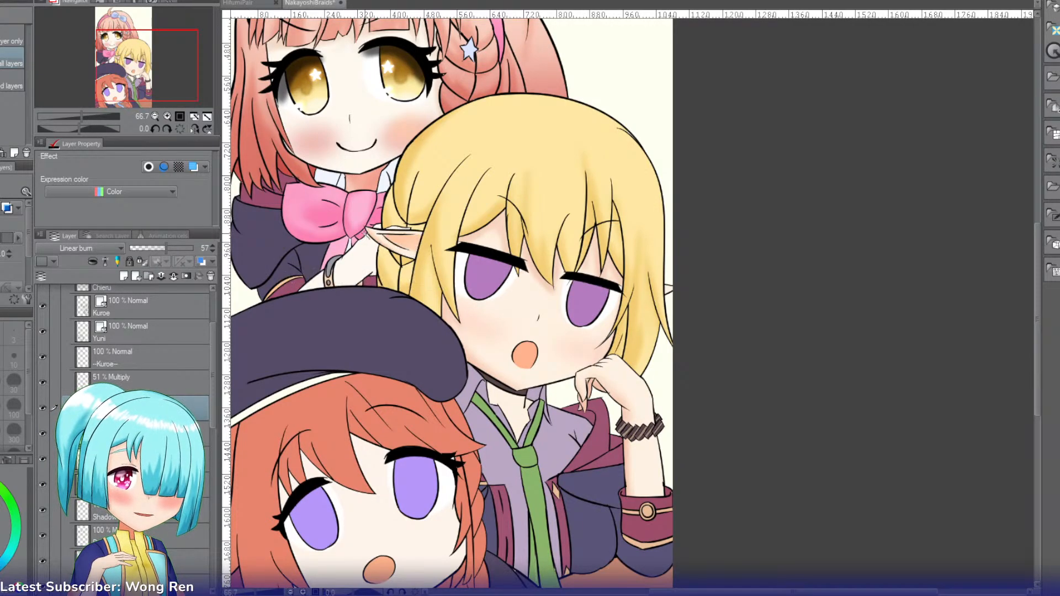
Step: Select the purple irises of both of the blonde girl's eyes
{"action": "left_click", "coordinate": [165, 115]}
{"action": "left_click", "coordinate": [165, 114]}
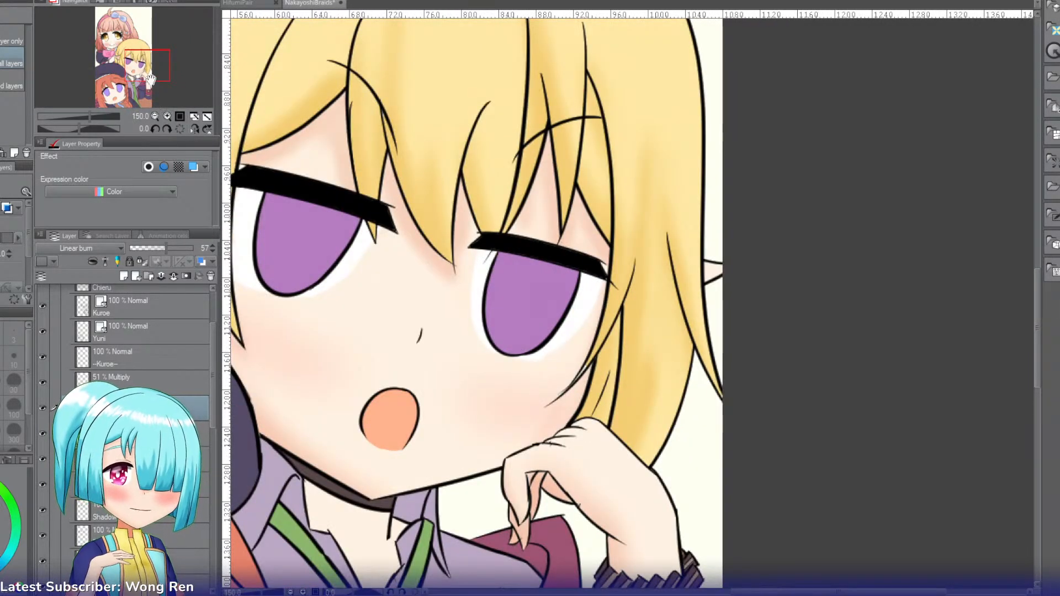
{"action": "left_click_drag", "start_coordinate": [147, 71], "coordinate": [142, 73]}
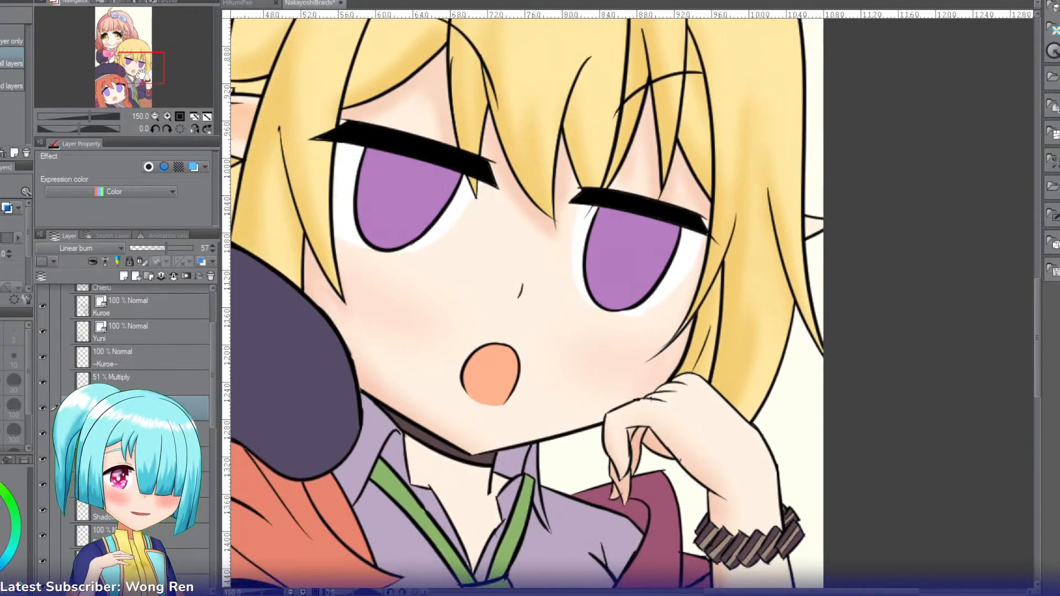
{"action": "left_click", "coordinate": [404, 183]}
{"action": "left_click", "coordinate": [602, 238], "text": "shift"}
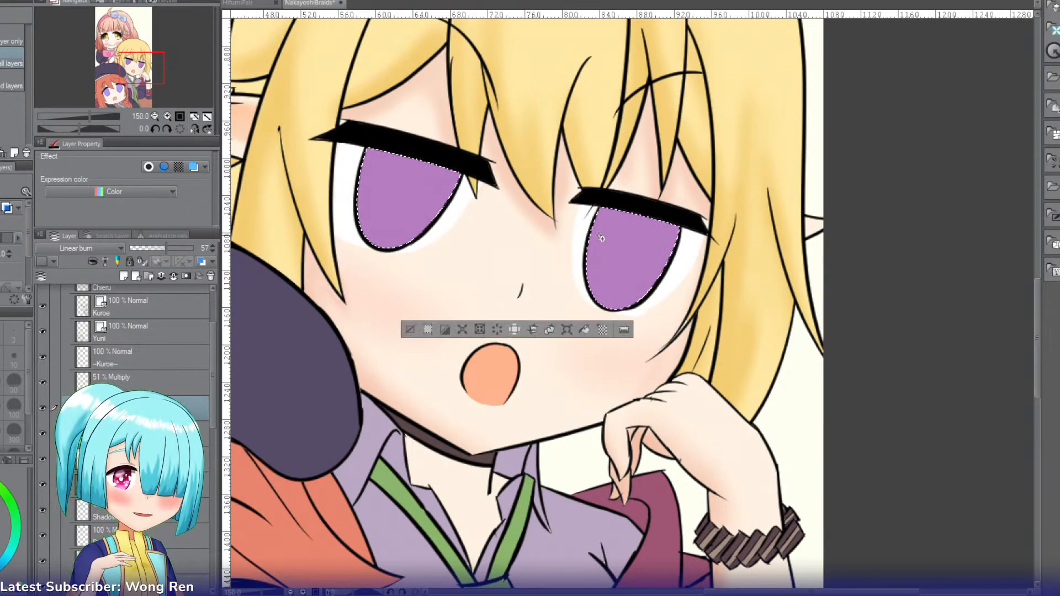
Step: Add a new layer above the blush layer for the iris shading and set its blending mode to Multiply
{"action": "mouse_move", "coordinate": [155, 69]}
{"action": "left_mouse_down"}
{"action": "mouse_move", "coordinate": [104, 25]}
{"action": "mouse_move", "coordinate": [133, 44]}
{"action": "mouse_move", "coordinate": [140, 68]}
{"action": "left_mouse_up"}
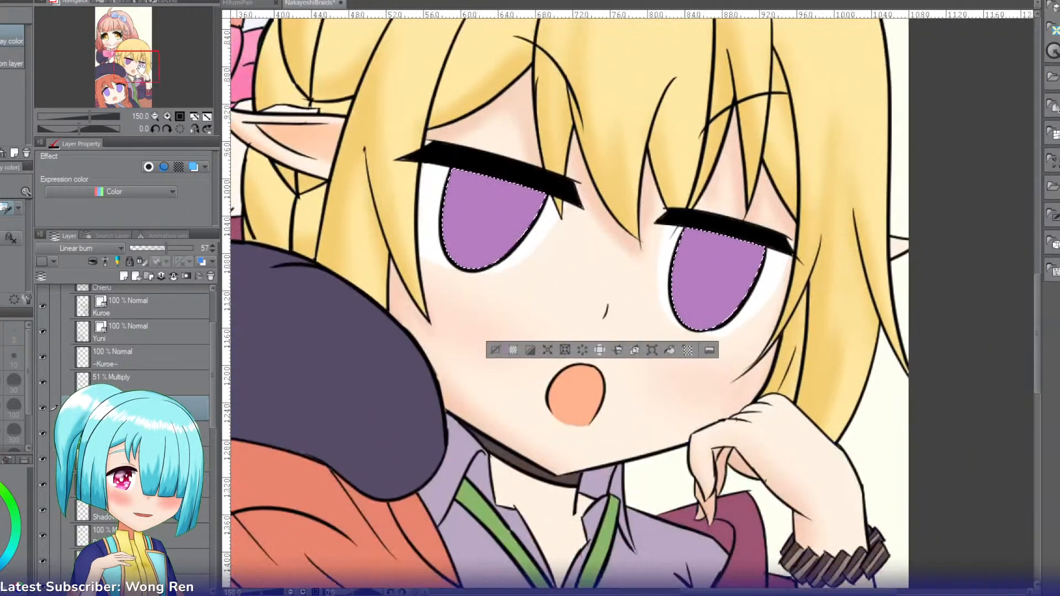
{"action": "key", "text": "r"}
{"action": "left_click_drag", "start_coordinate": [474, 202], "coordinate": [477, 218]}
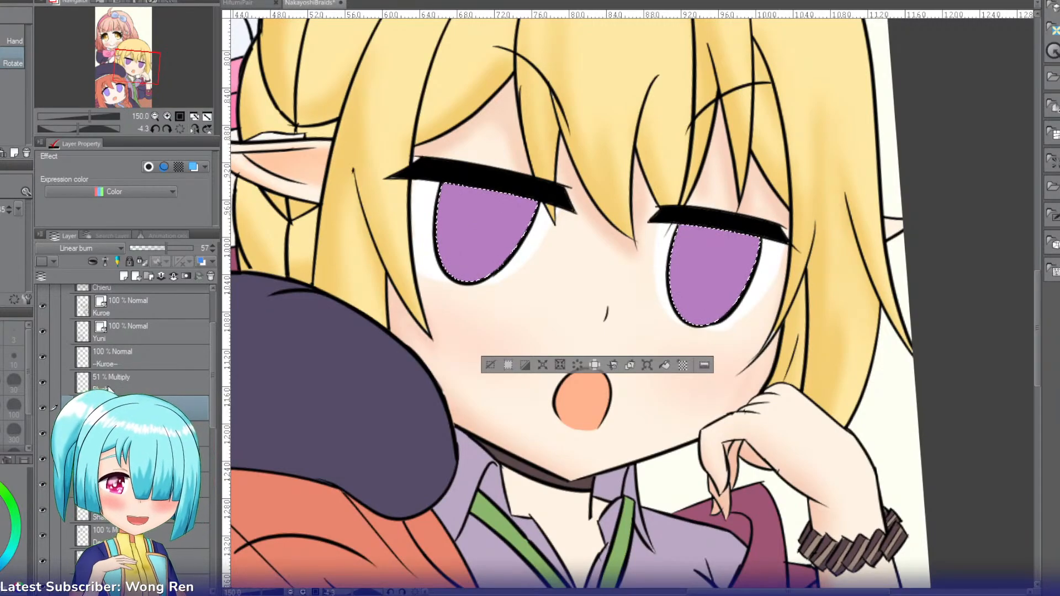
{"action": "left_click", "coordinate": [144, 382]}
{"action": "key", "text": "ctrl+shift+n"}
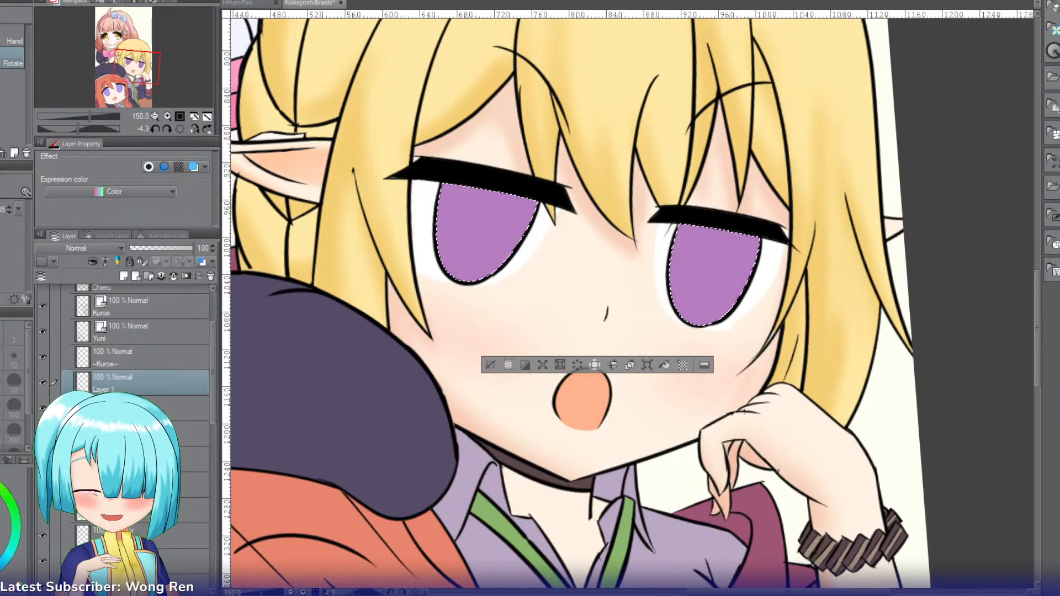
{"action": "left_click", "coordinate": [78, 247]}
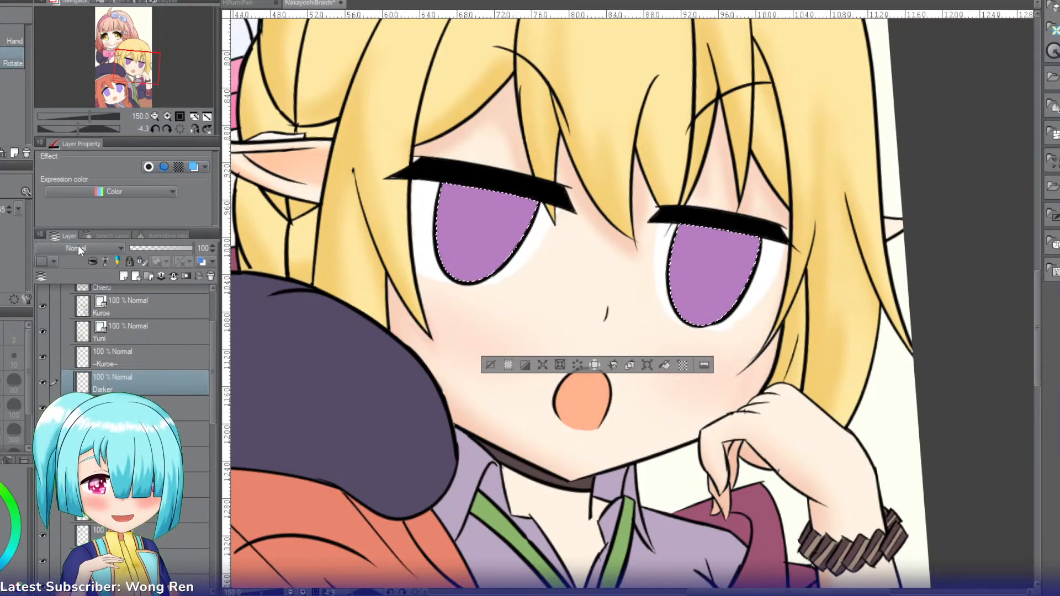
{"action": "left_click", "coordinate": [73, 279]}
Step: Paint the upper half of both irises darker purple with the G-pen, adding a round pupil in each
{"action": "key", "text": "p"}
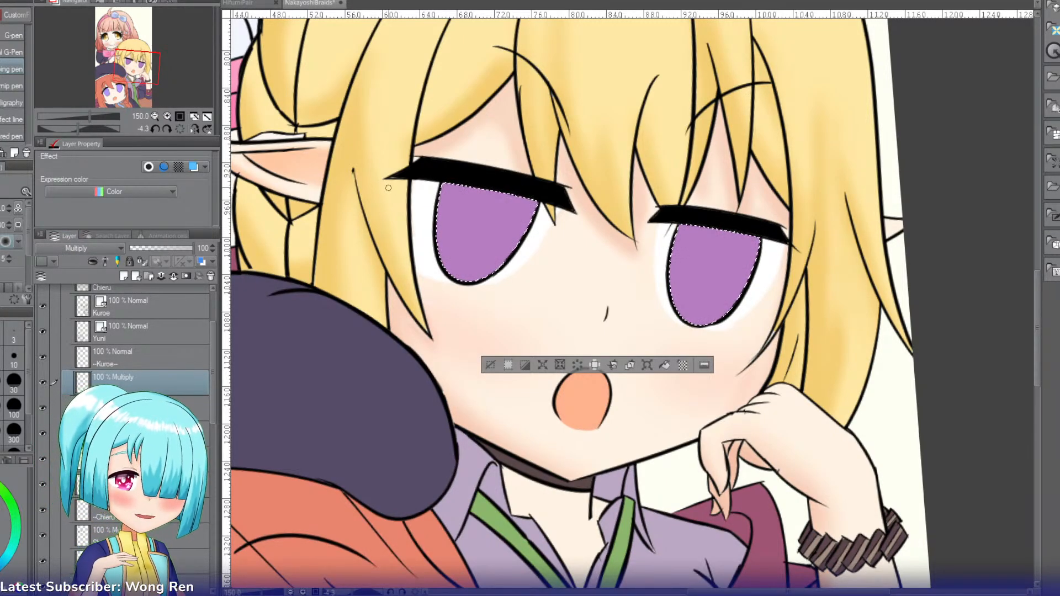
{"action": "key", "text": "p"}
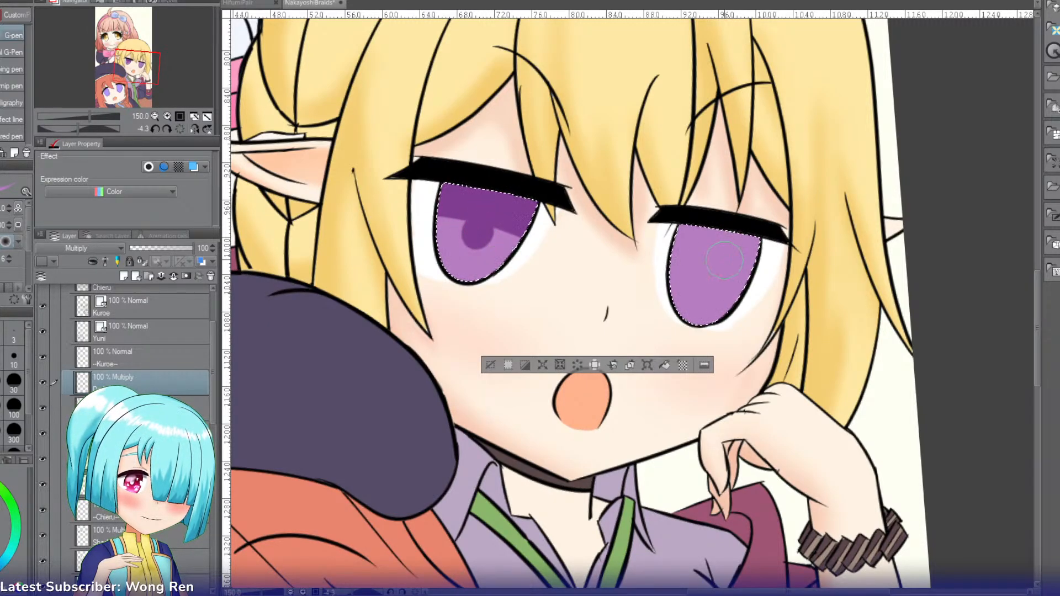
{"action": "mouse_move", "coordinate": [653, 230]}
{"action": "left_mouse_down"}
{"action": "mouse_move", "coordinate": [626, 259]}
{"action": "mouse_move", "coordinate": [830, 295]}
{"action": "mouse_move", "coordinate": [824, 312]}
{"action": "mouse_move", "coordinate": [628, 238]}
{"action": "left_mouse_up"}
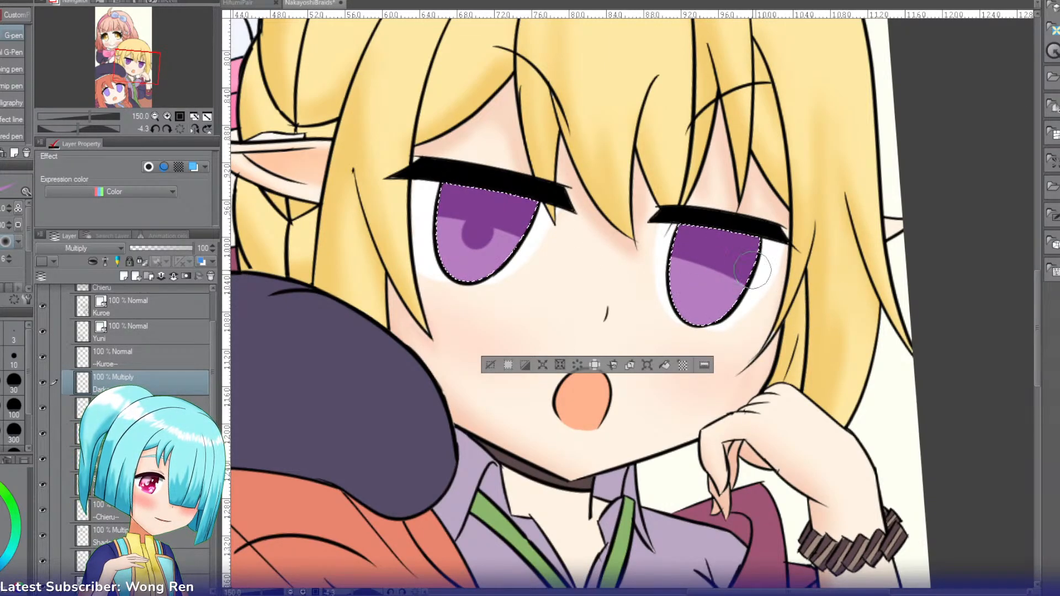
{"action": "mouse_move", "coordinate": [752, 269]}
{"action": "left_mouse_down"}
{"action": "mouse_move", "coordinate": [760, 276]}
{"action": "mouse_move", "coordinate": [719, 264]}
{"action": "left_mouse_up"}
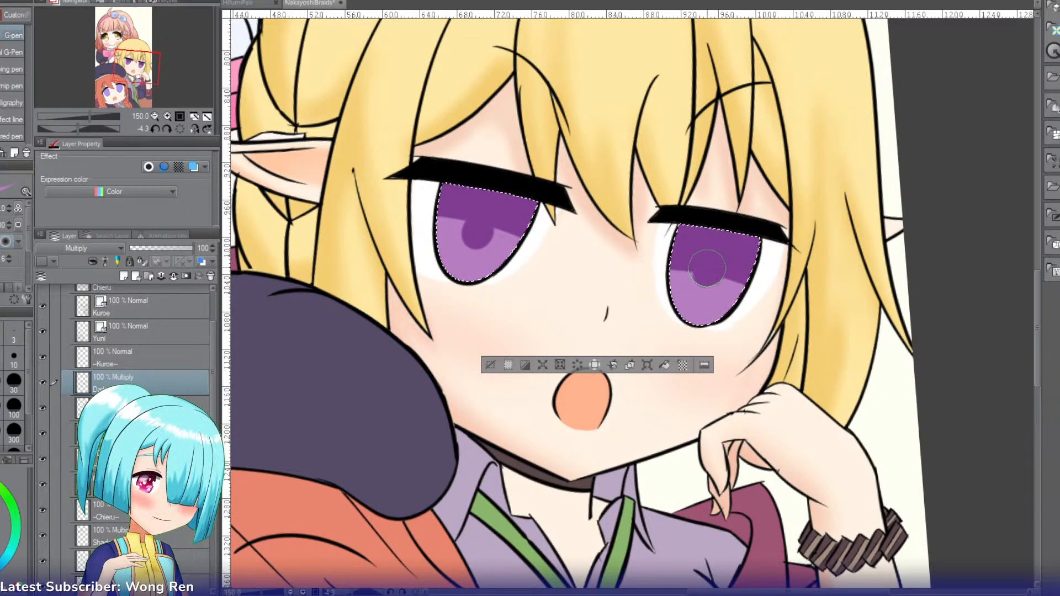
{"action": "left_click_drag", "start_coordinate": [788, 296], "coordinate": [704, 267]}
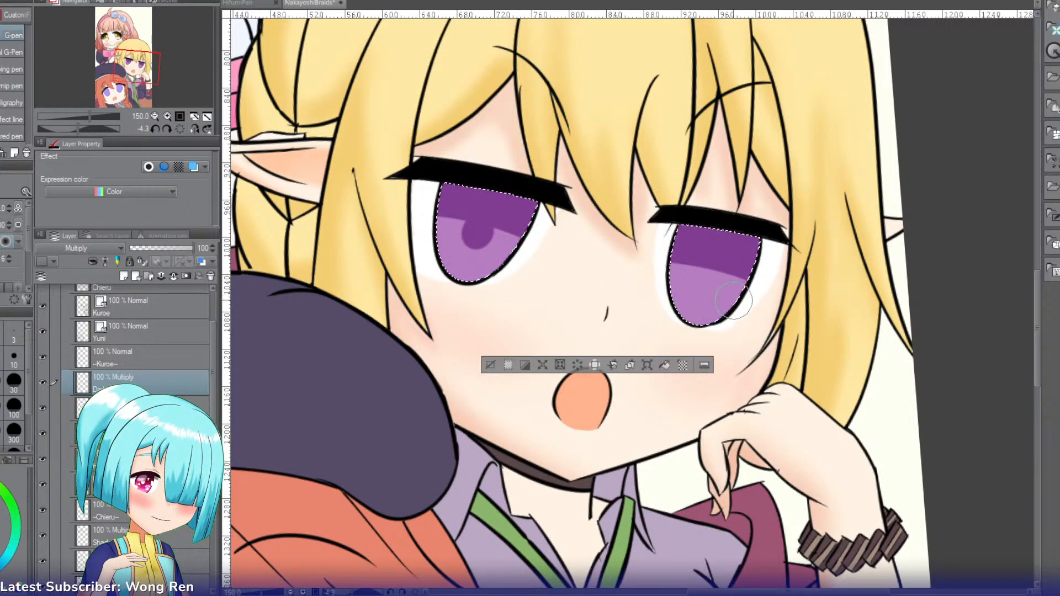
Step: Rework the shadow edge on the second iris and dab its round pupil at the center
{"action": "key", "text": "c"}
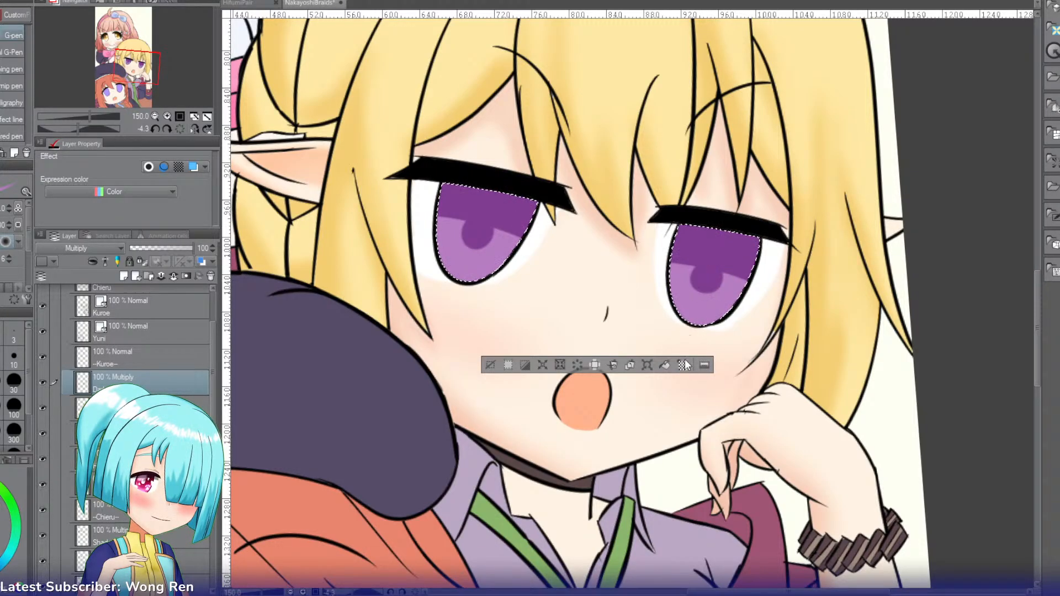
{"action": "left_click_drag", "start_coordinate": [706, 264], "coordinate": [698, 279]}
{"action": "key", "text": "ctrl+z"}
{"action": "key", "text": "ctrl+z"}
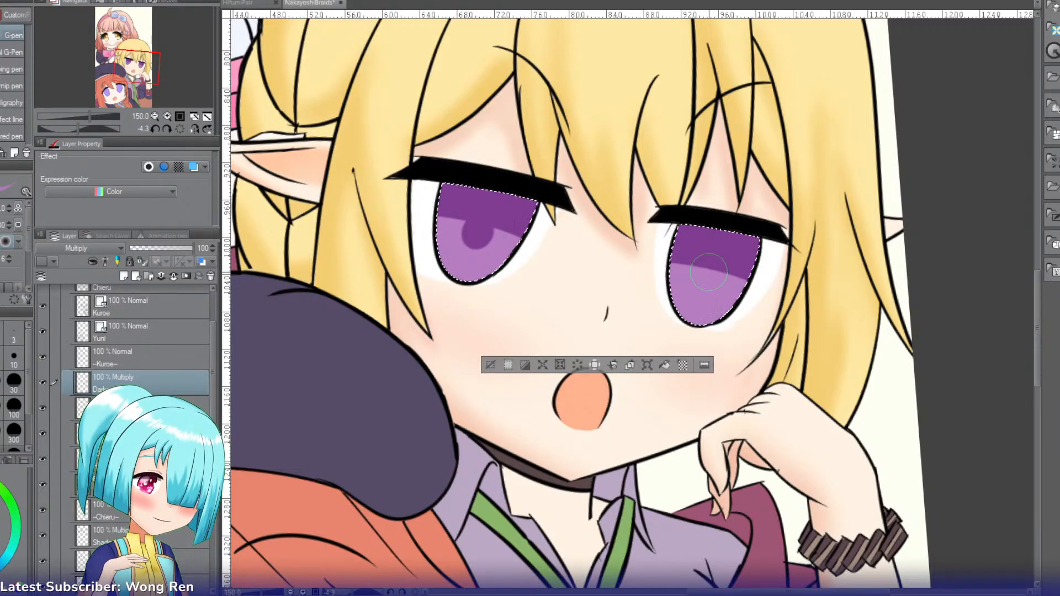
{"action": "left_click", "coordinate": [708, 274]}
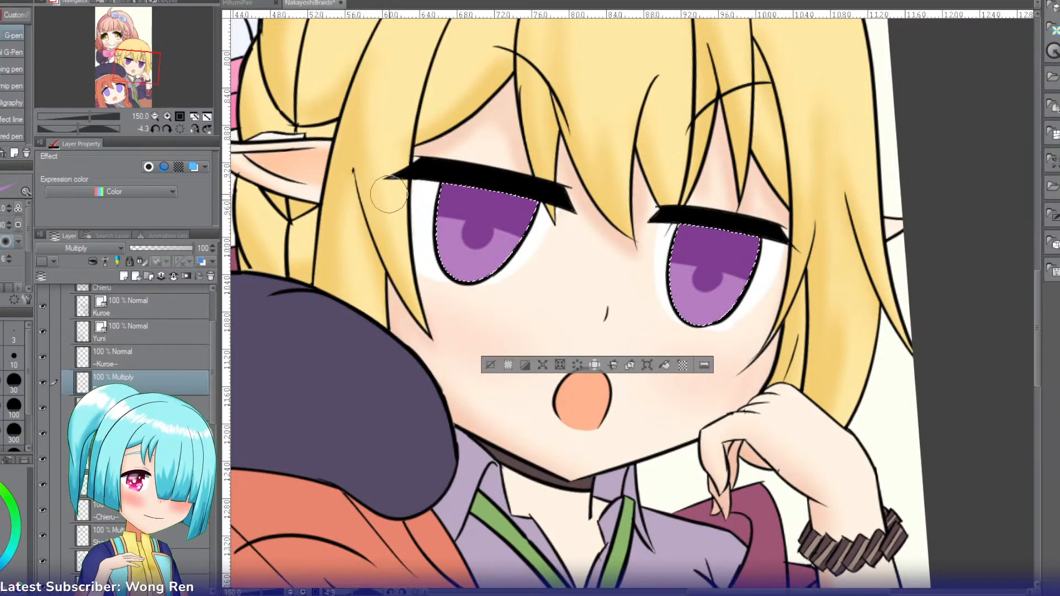
Step: Add a new layer named Lighter above the dark iris shading and set its blending mode to Add
{"action": "left_click", "coordinate": [167, 116]}
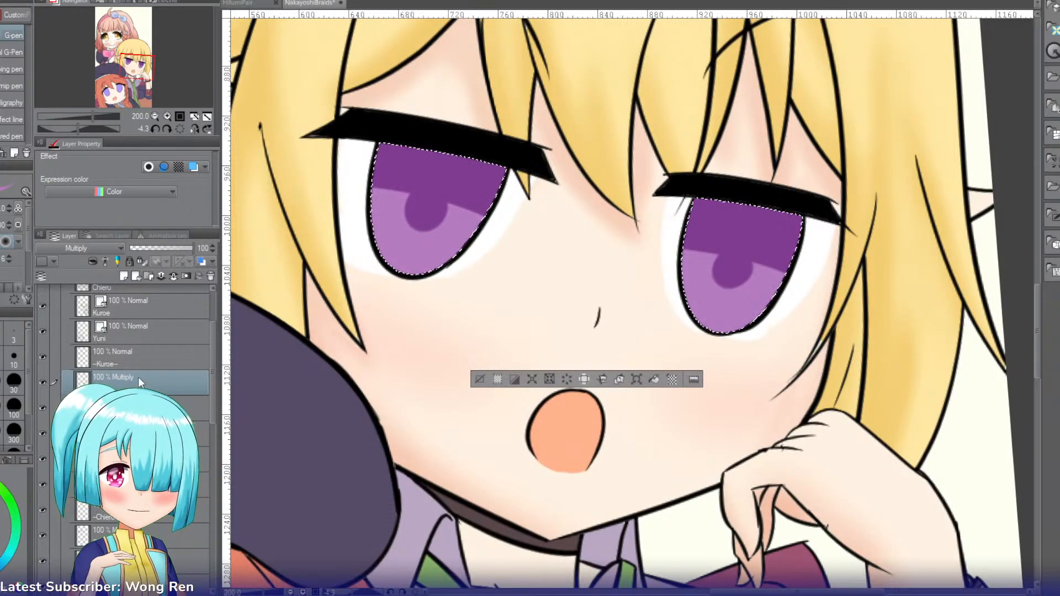
{"action": "key", "text": "ctrl+shift+n"}
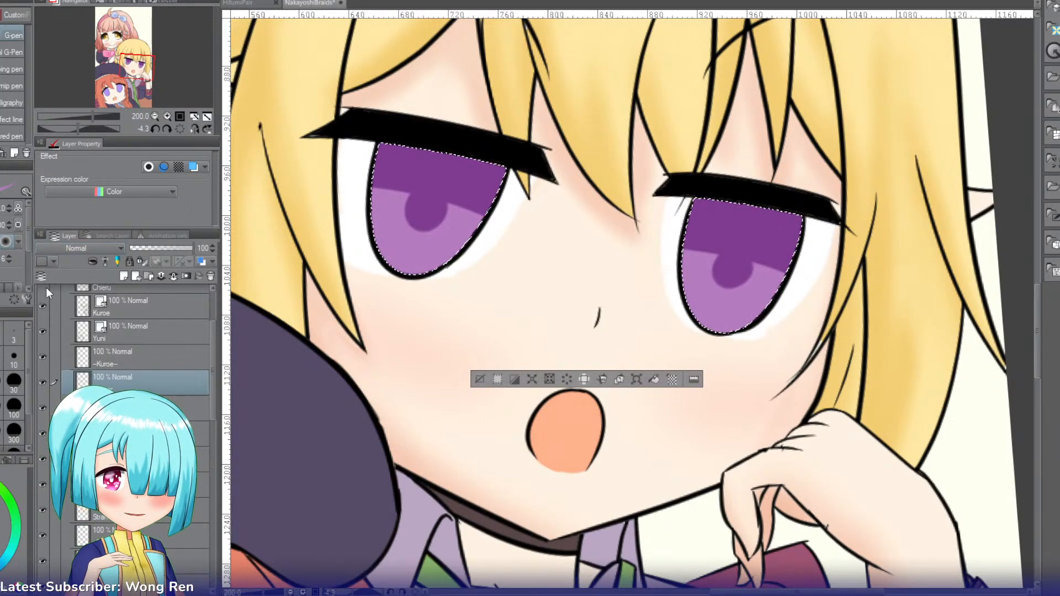
{"action": "key", "text": "b"}
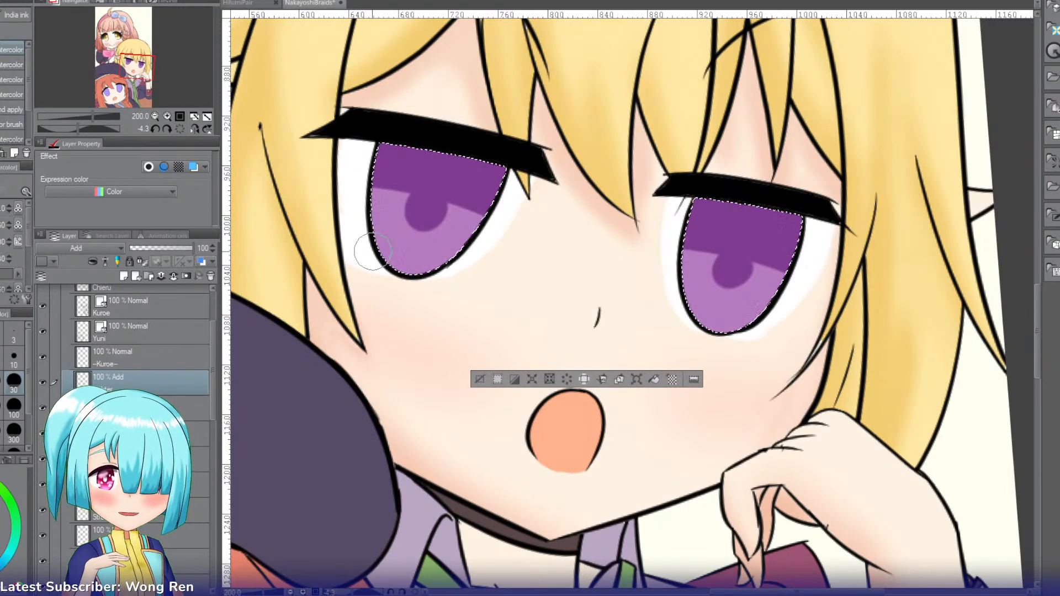
Step: Brush a soft pale glow along the lower part of both irises with an enlarged watercolor brush
{"action": "key", "text": "bracketright"}
{"action": "key", "text": "bracketright"}
{"action": "key", "text": "bracketright"}
{"action": "key", "text": "bracketright"}
{"action": "mouse_move", "coordinate": [416, 280]}
{"action": "left_mouse_down"}
{"action": "mouse_move", "coordinate": [376, 304]}
{"action": "mouse_move", "coordinate": [409, 316]}
{"action": "left_mouse_up"}
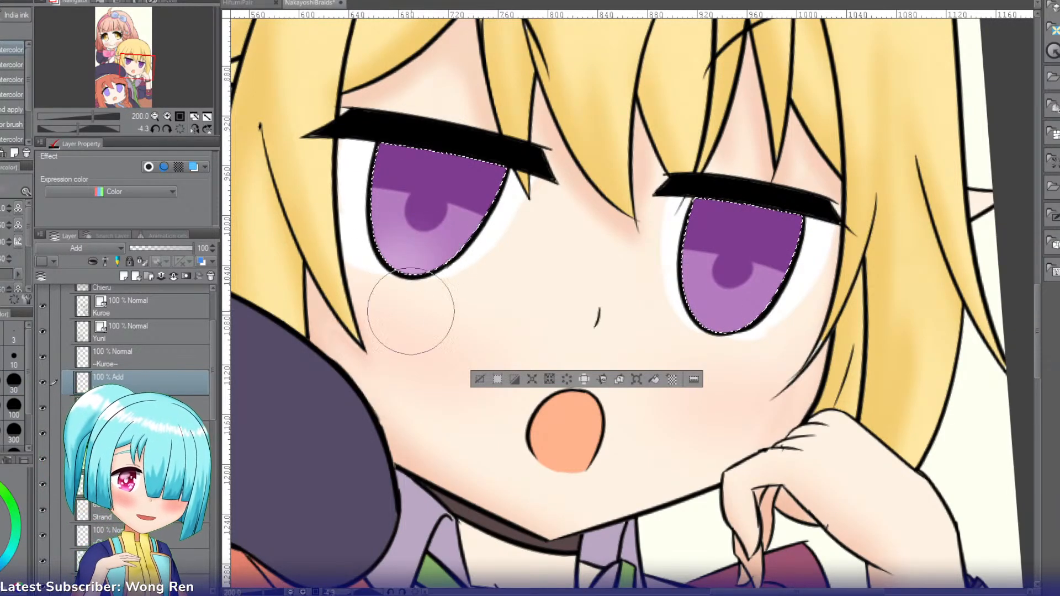
{"action": "mouse_move", "coordinate": [718, 332]}
{"action": "left_mouse_down"}
{"action": "mouse_move", "coordinate": [741, 346]}
{"action": "mouse_move", "coordinate": [712, 383]}
{"action": "mouse_move", "coordinate": [691, 365]}
{"action": "left_mouse_up"}
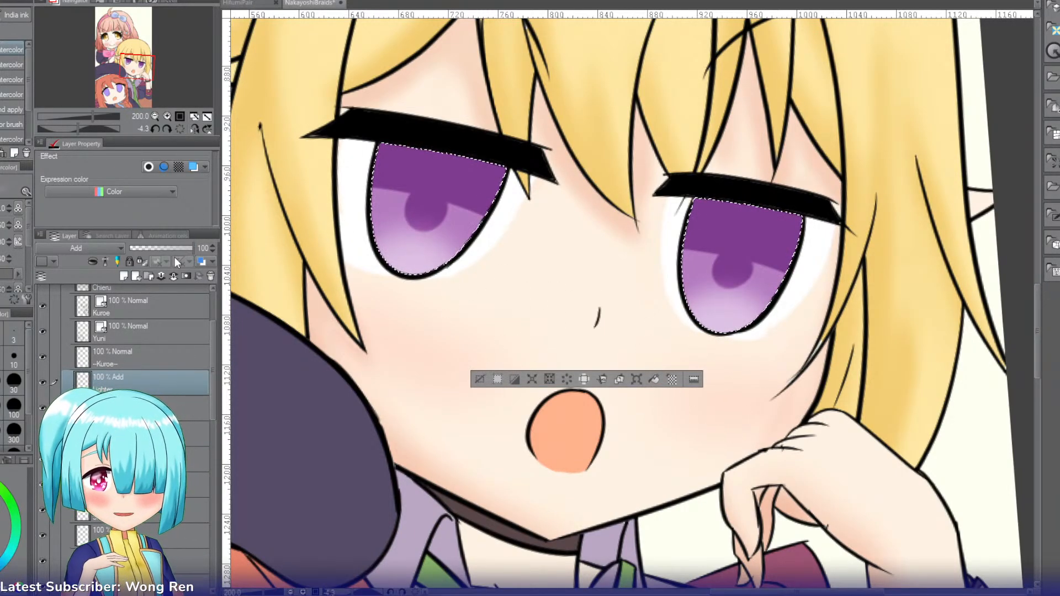
Step: Add a Multiply layer named Shadow and darken the upper part of both irises with a larger Soft airbrush
{"action": "left_click", "coordinate": [124, 276]}
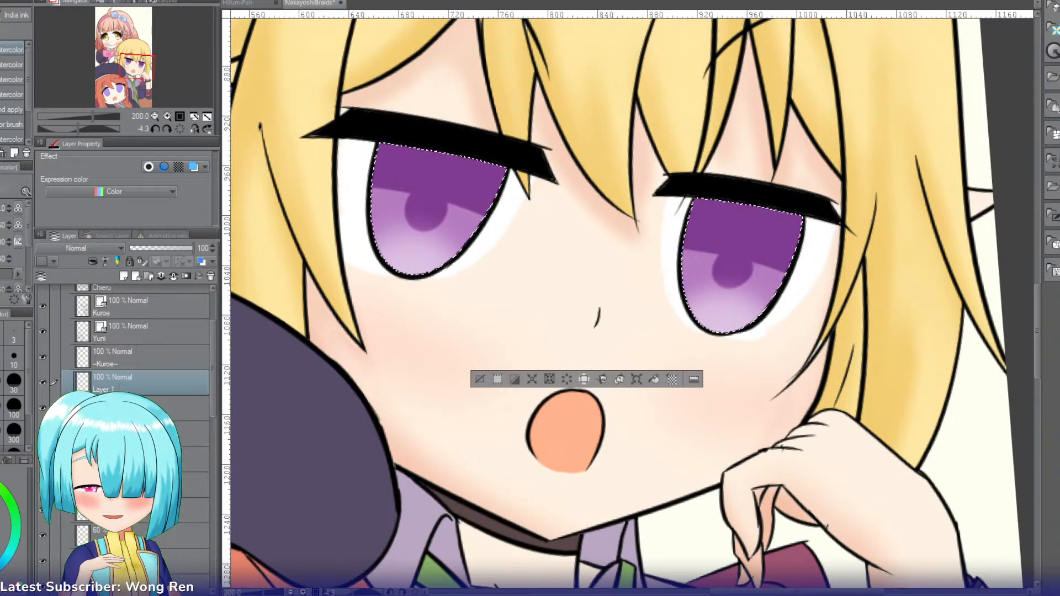
{"action": "left_click", "coordinate": [55, 288]}
{"action": "key", "text": "b"}
{"action": "key", "text": "b"}
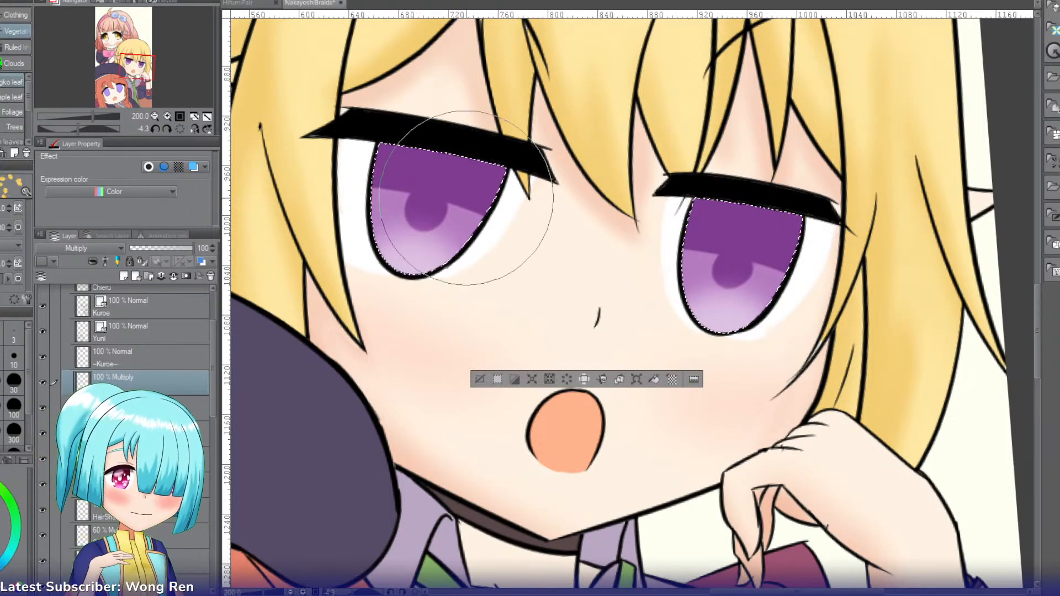
{"action": "key", "text": "b"}
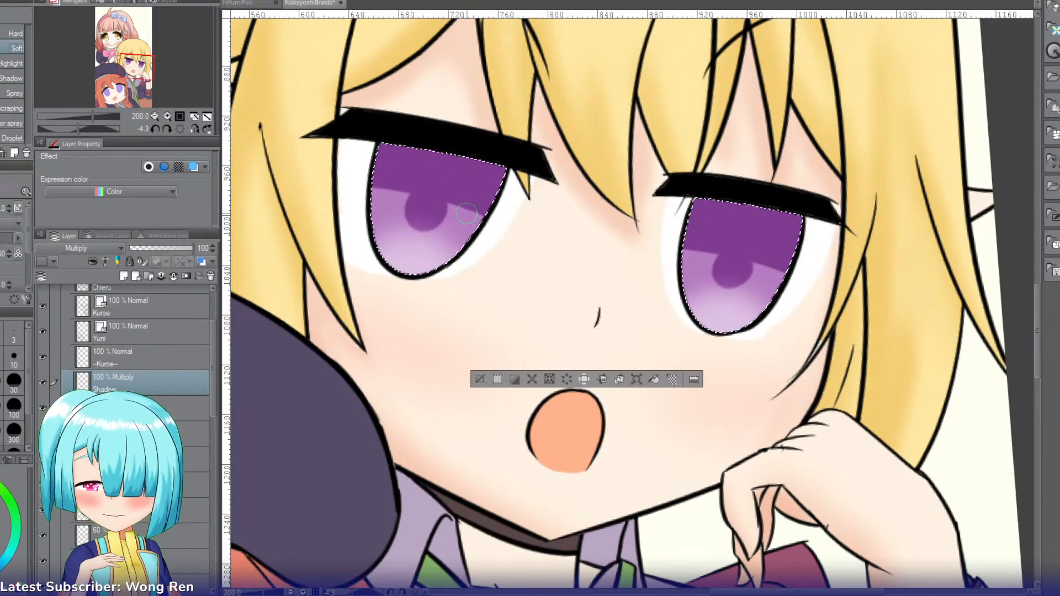
{"action": "key", "text": "bracketright"}
{"action": "key", "text": "bracketright"}
{"action": "mouse_move", "coordinate": [577, 241]}
{"action": "left_mouse_down"}
{"action": "mouse_move", "coordinate": [623, 251]}
{"action": "mouse_move", "coordinate": [615, 272]}
{"action": "mouse_move", "coordinate": [575, 274]}
{"action": "mouse_move", "coordinate": [355, 184]}
{"action": "mouse_move", "coordinate": [800, 273]}
{"action": "mouse_move", "coordinate": [729, 230]}
{"action": "left_mouse_up"}
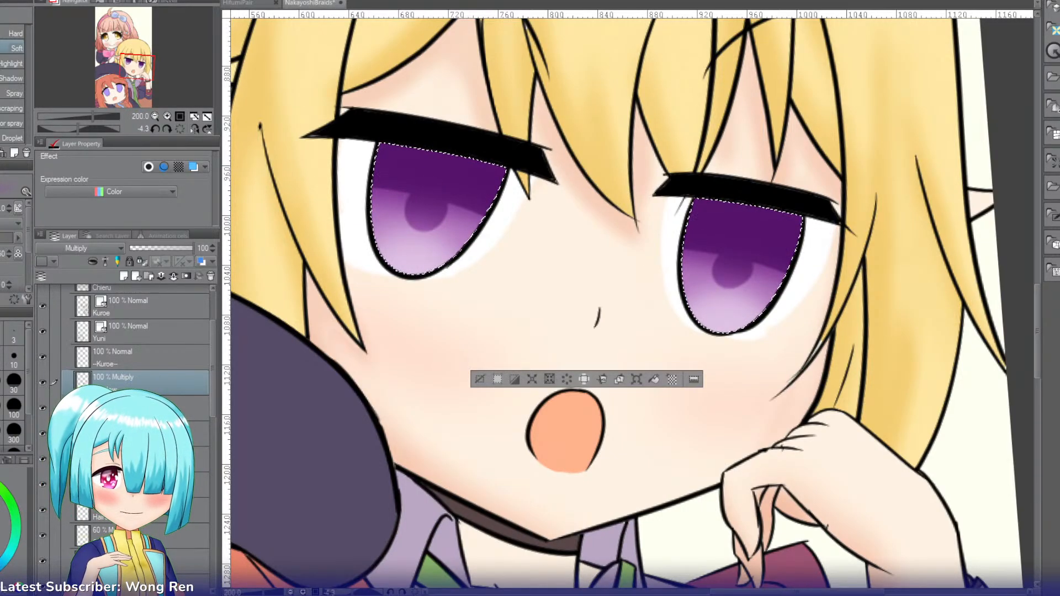
Step: Add a Multiply layer below the Shadow layer and paint a smaller, softened dark core inside each pupil
{"action": "key", "text": "ctrl+shift+n"}
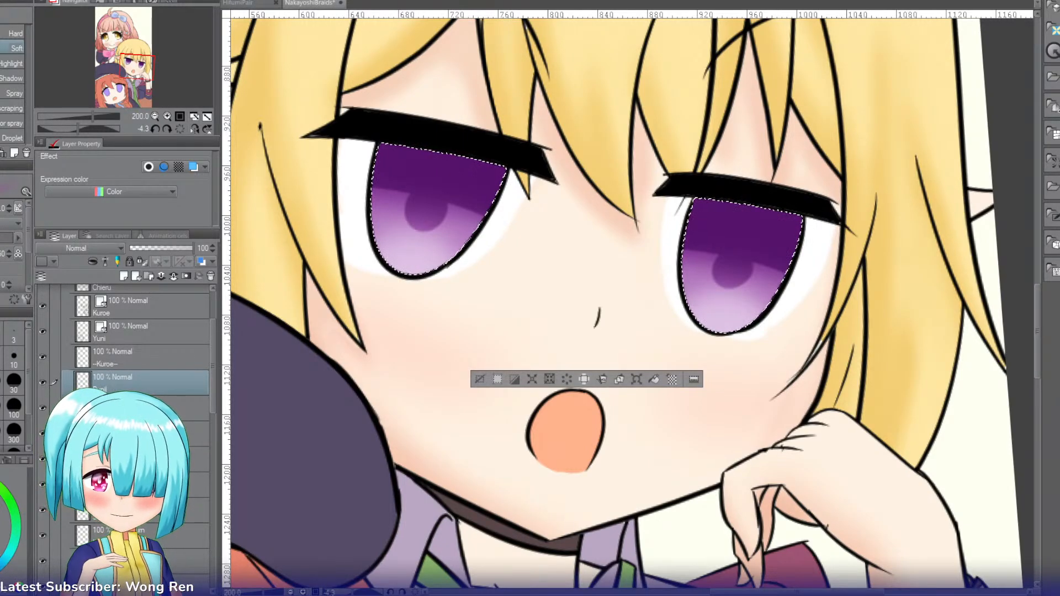
{"action": "left_click_drag", "start_coordinate": [105, 386], "coordinate": [102, 418]}
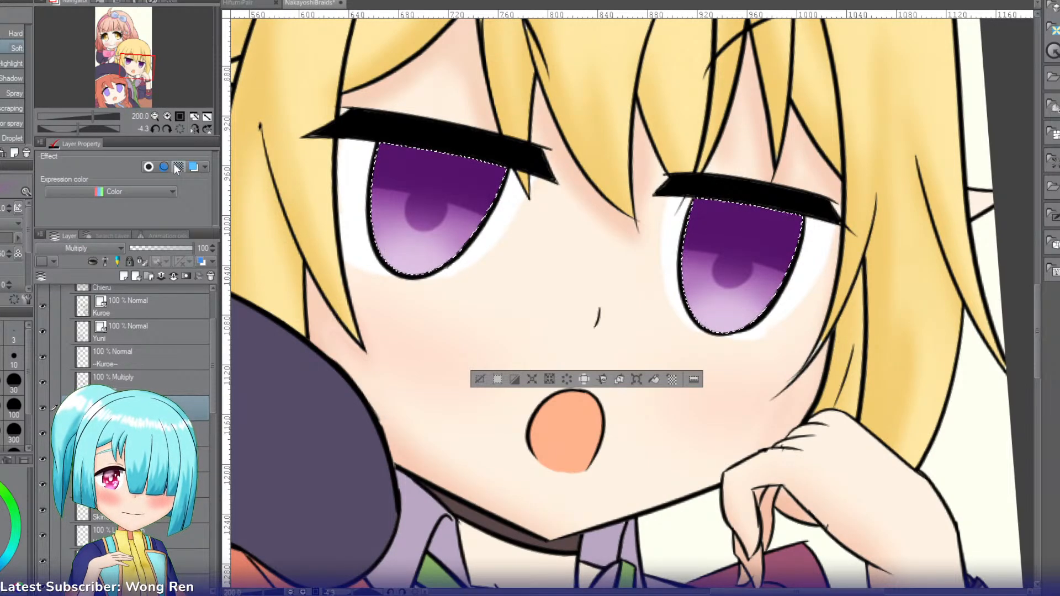
{"action": "left_click", "coordinate": [167, 117]}
{"action": "left_click", "coordinate": [155, 116]}
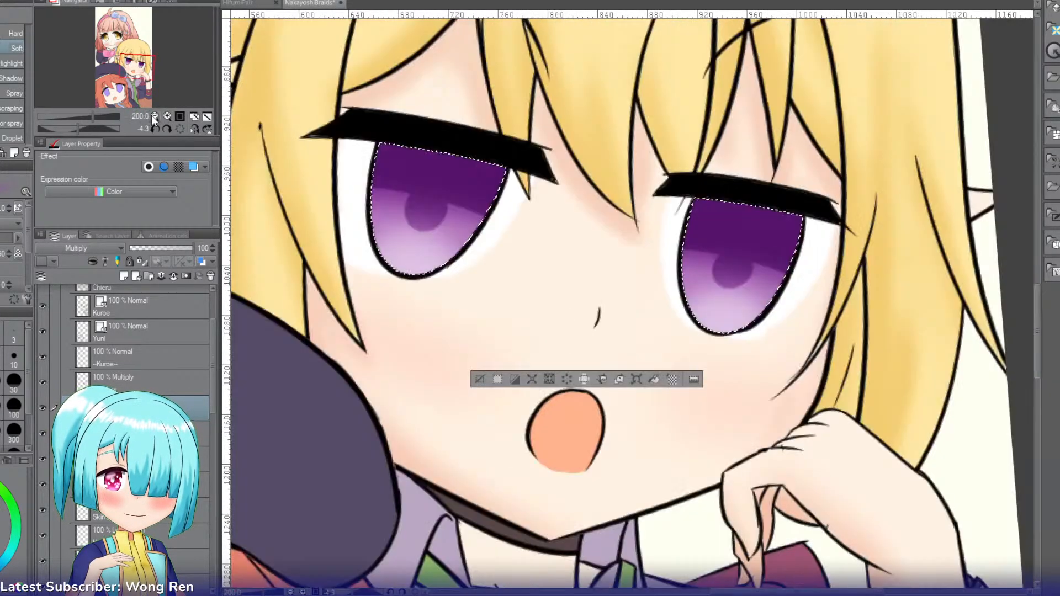
{"action": "key", "text": "p"}
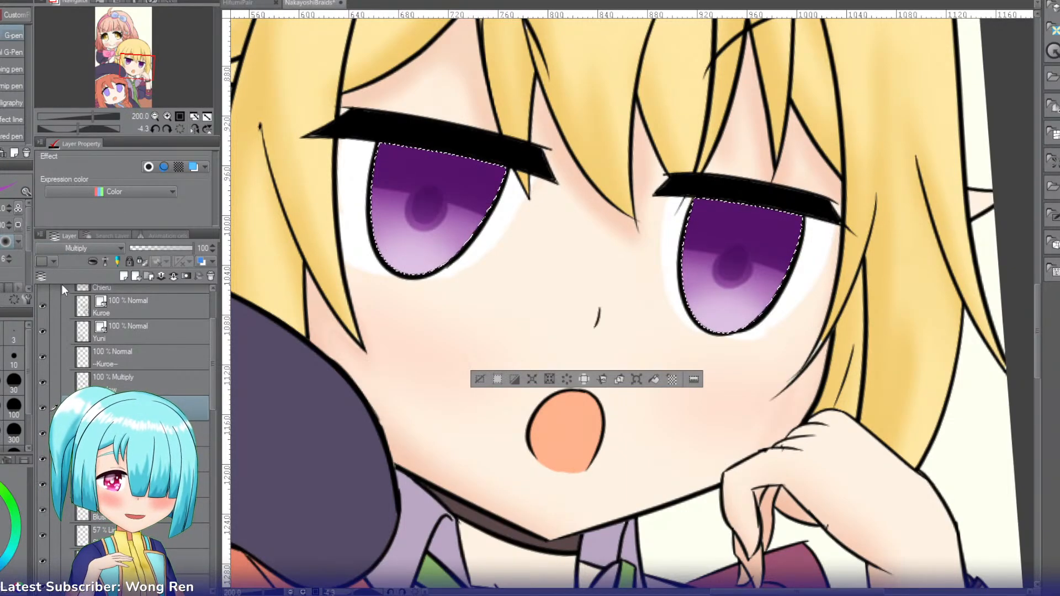
{"action": "key", "text": "b"}
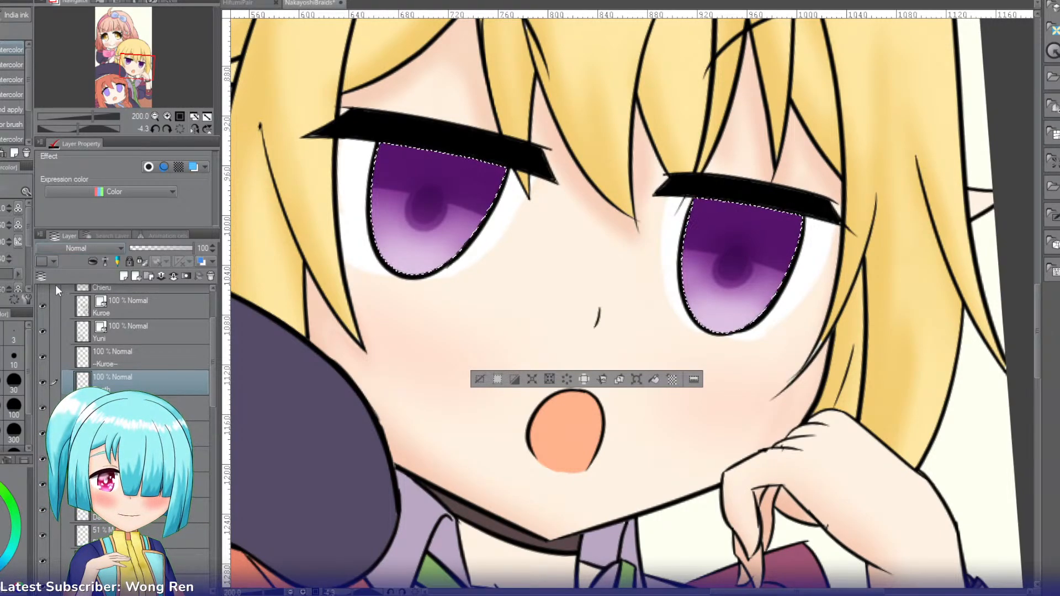
Step: Set the new Depth layer to Multiply and airbrush a deeper purple shade across the top of both irises
{"action": "left_click", "coordinate": [55, 276]}
{"action": "key", "text": "b"}
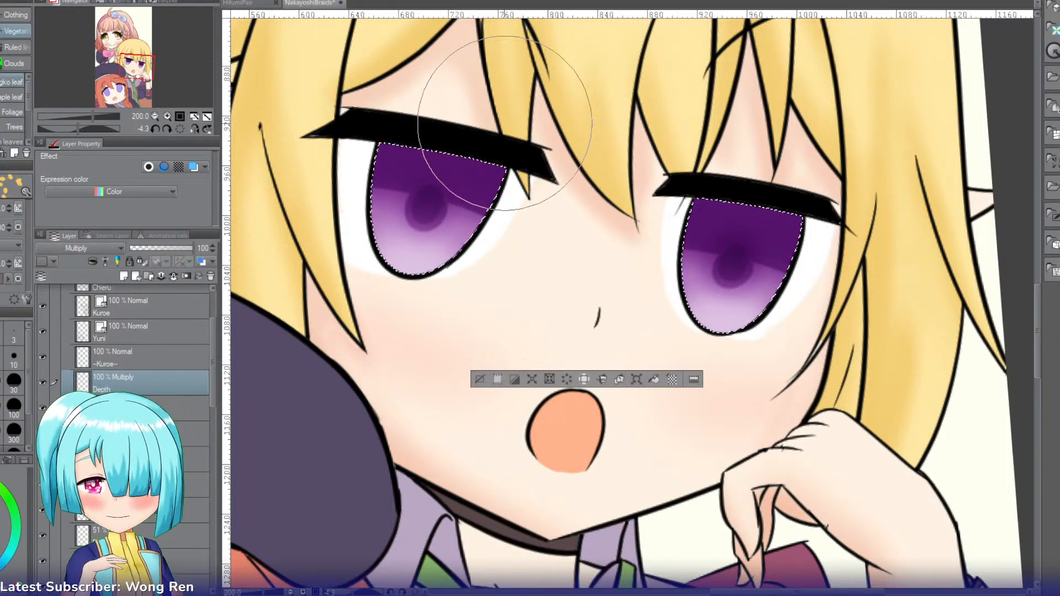
{"action": "key", "text": "b"}
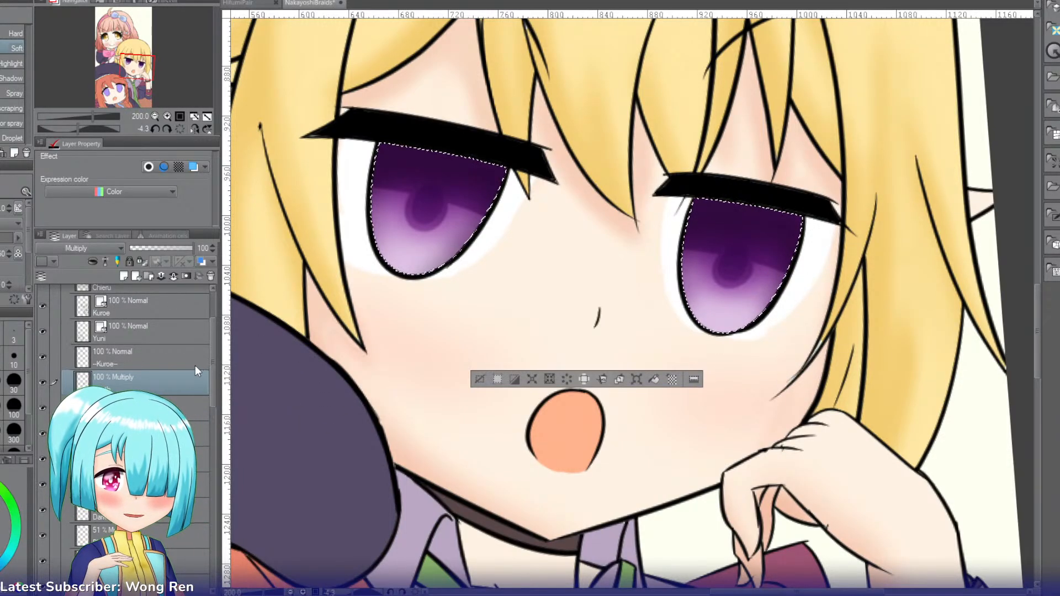
Step: Add a new layer named Shine above the Depth layer and set its blending mode to Add (Glow)
{"action": "left_click", "coordinate": [124, 276]}
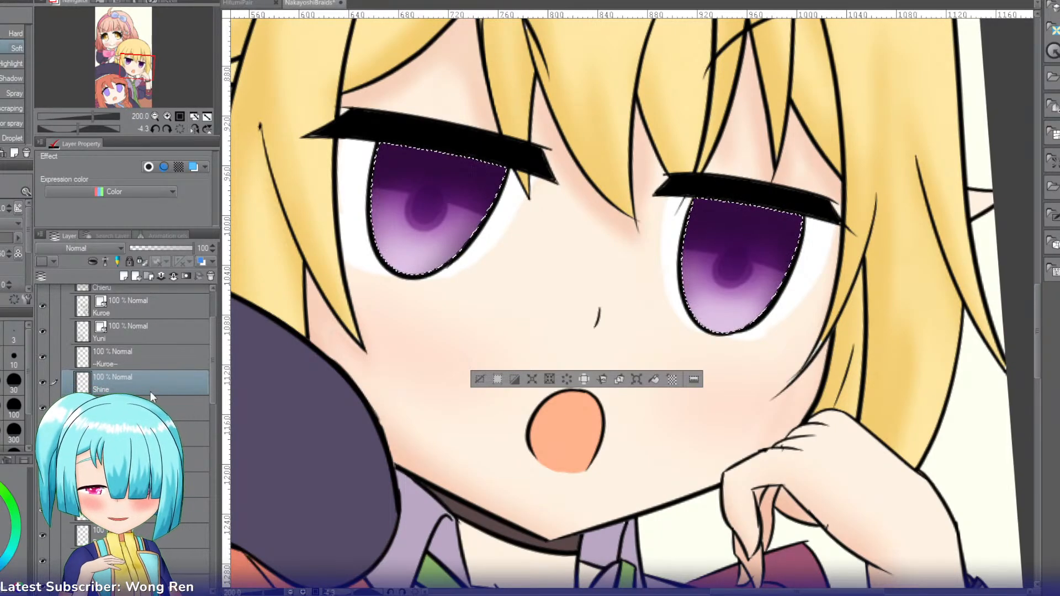
{"action": "key", "text": "i"}
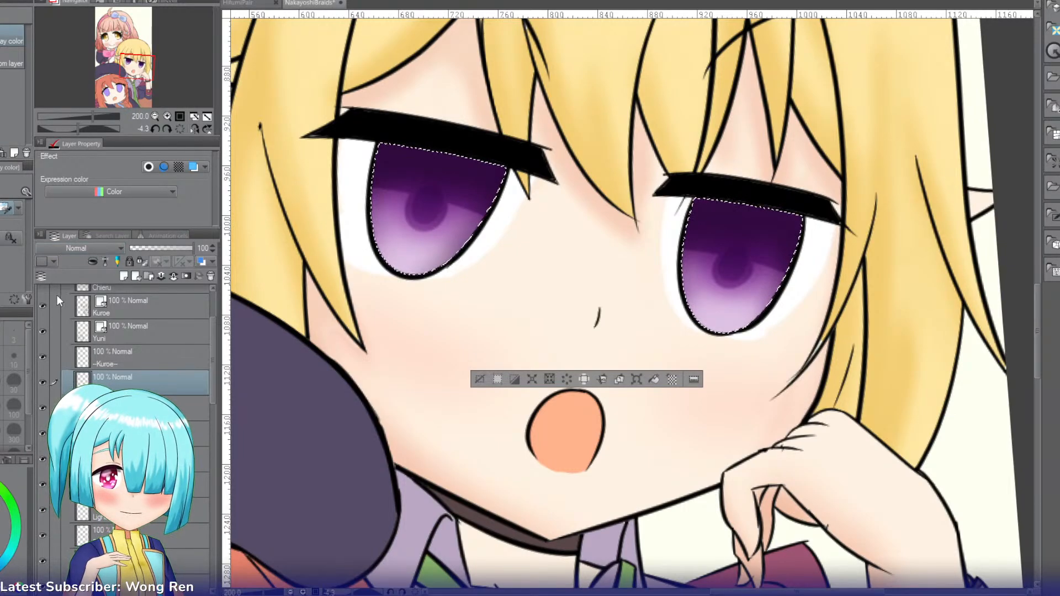
{"action": "left_click", "coordinate": [54, 388]}
Step: Airbrush a soft glow under the upper lash line of both irises and set the Shine layer to 68% opacity
{"action": "key", "text": "b"}
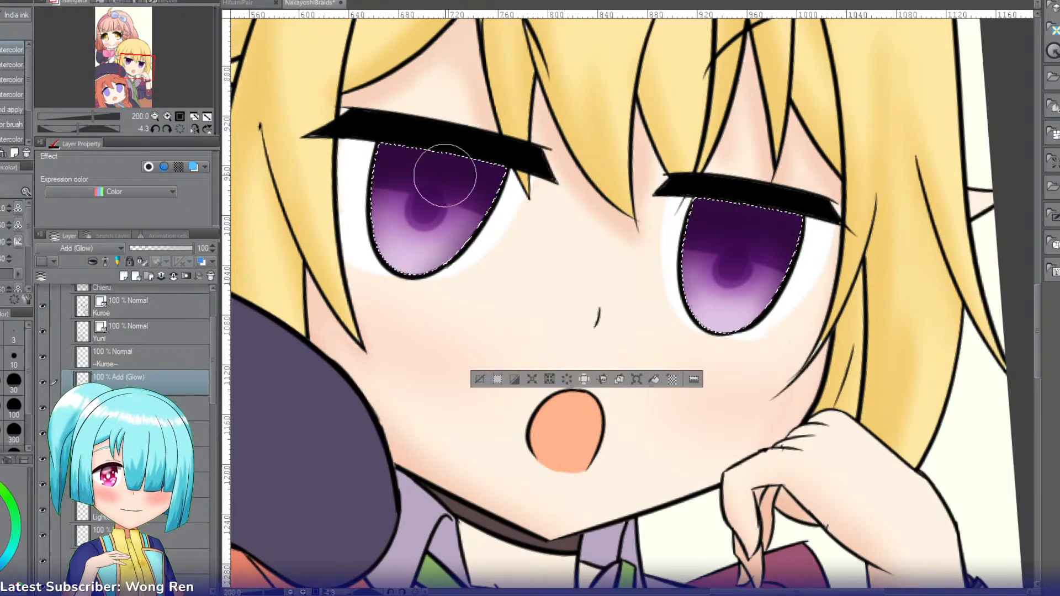
{"action": "mouse_move", "coordinate": [431, 125]}
{"action": "left_mouse_down"}
{"action": "mouse_move", "coordinate": [396, 125]}
{"action": "mouse_move", "coordinate": [483, 150]}
{"action": "left_mouse_up"}
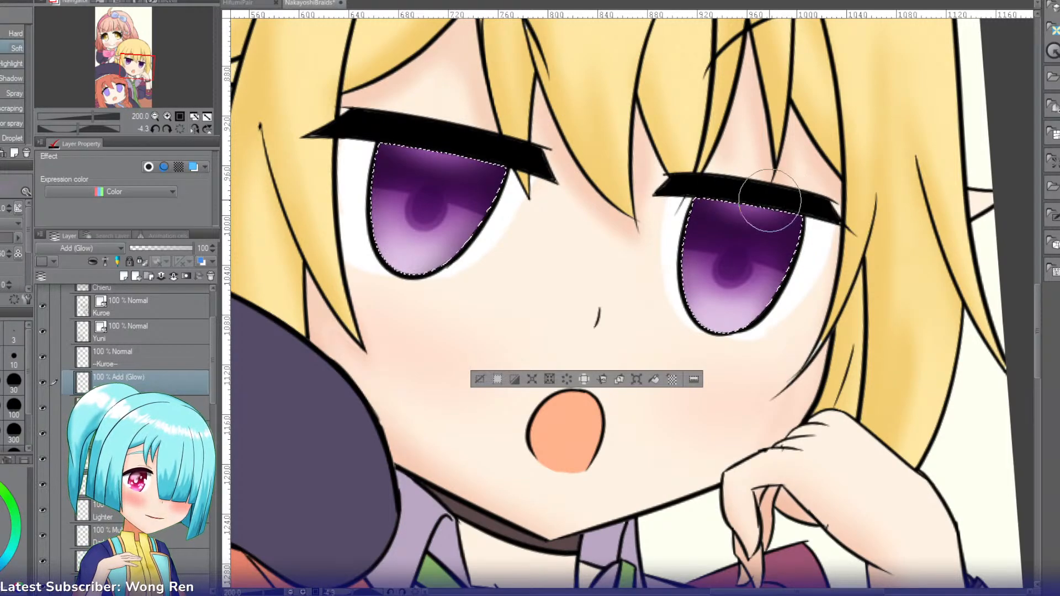
{"action": "left_click", "coordinate": [173, 247]}
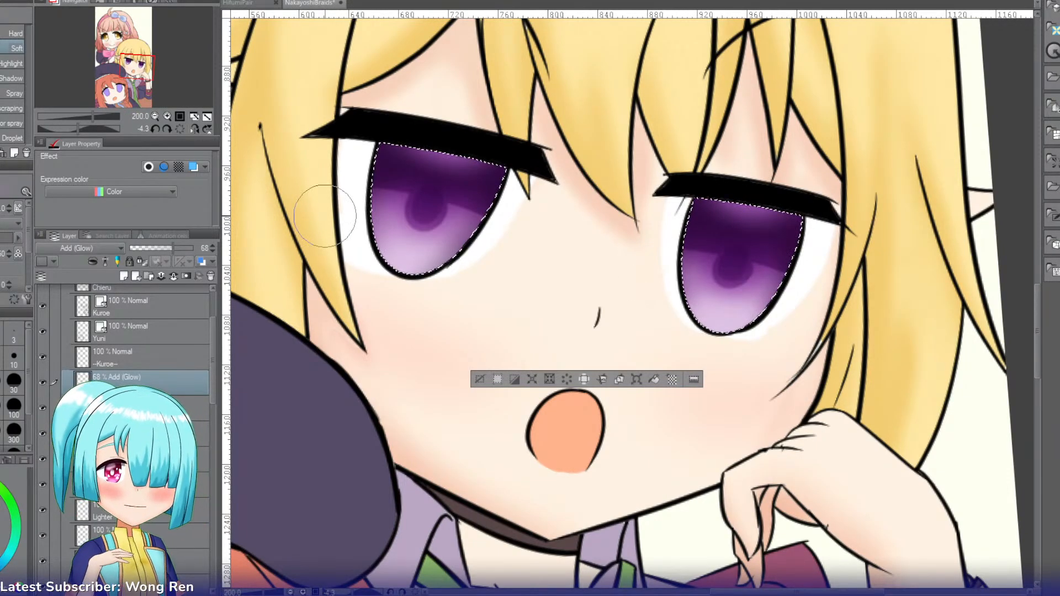
Step: Make the Highlight layer active, set up the G-pen, and clear the selection around both purple irises
{"action": "left_click", "coordinate": [118, 49]}
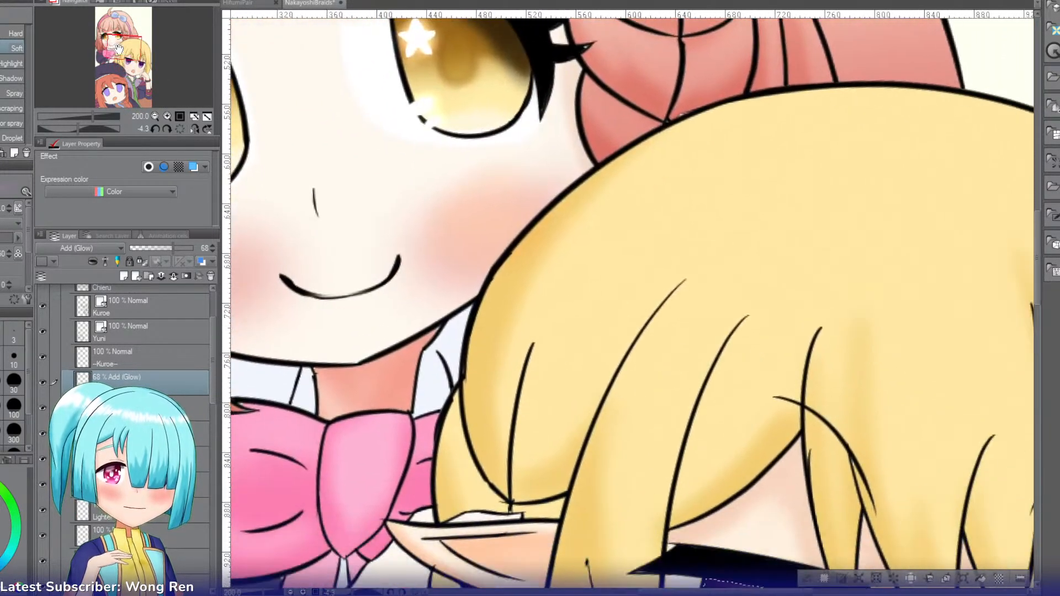
{"action": "left_click_drag", "start_coordinate": [118, 49], "coordinate": [128, 66]}
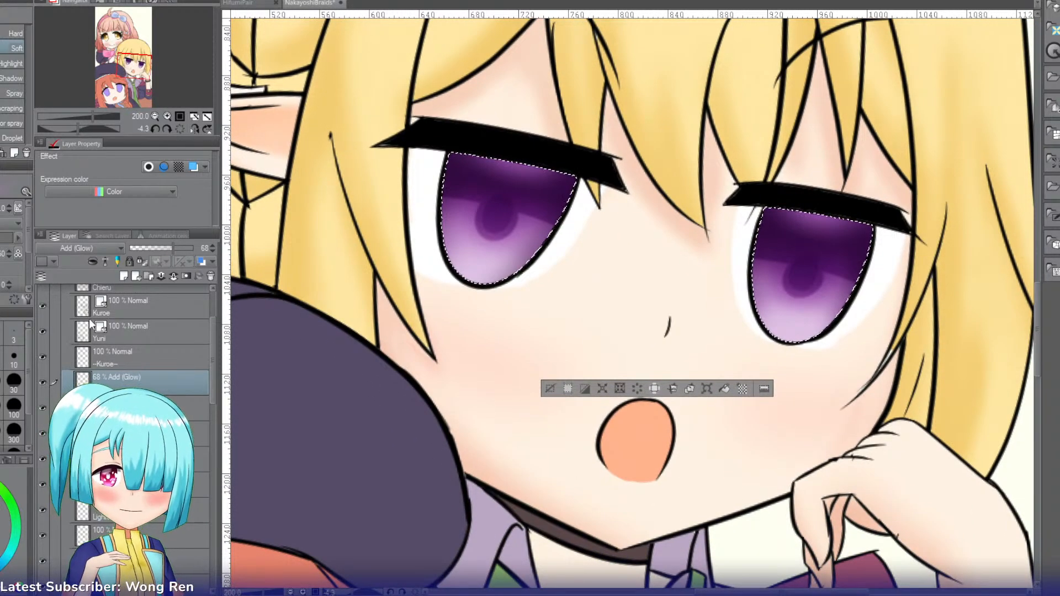
{"action": "scroll", "coordinate": [215, 333], "scroll_direction": "up", "scroll_amount": 3}
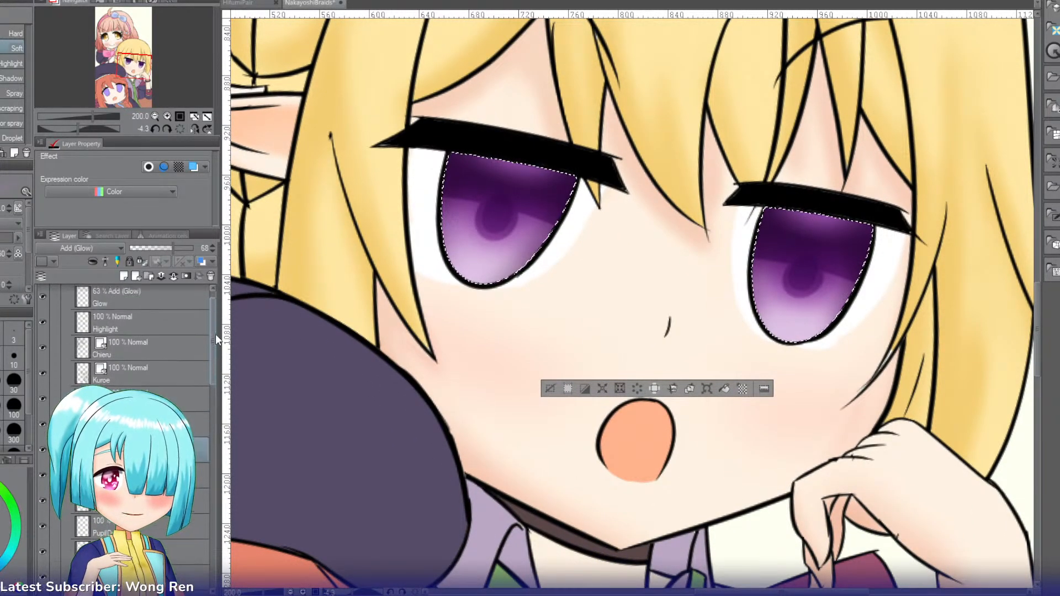
{"action": "left_click", "coordinate": [139, 363]}
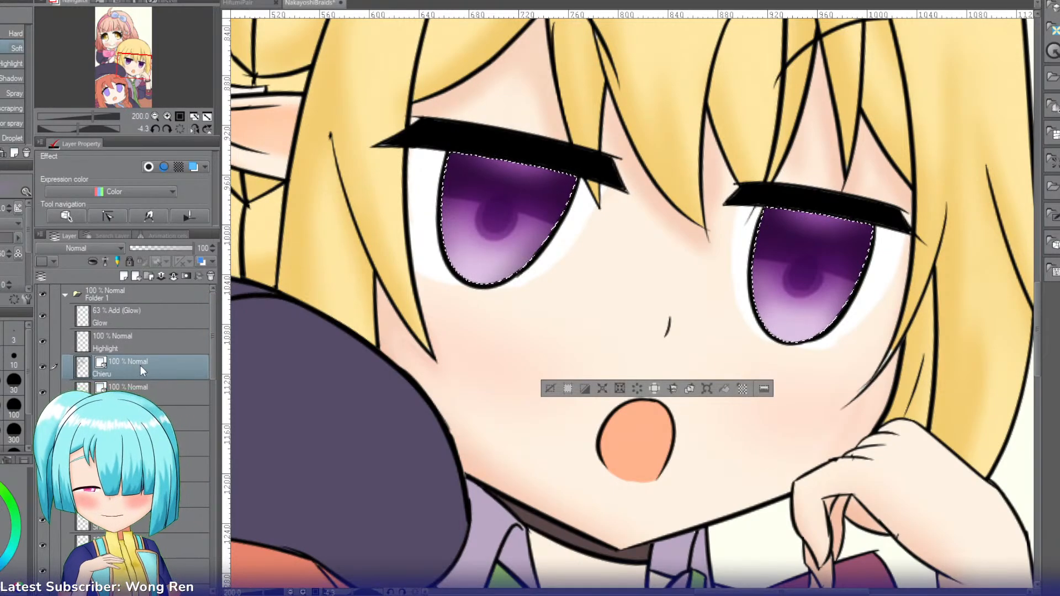
{"action": "left_click", "coordinate": [140, 348]}
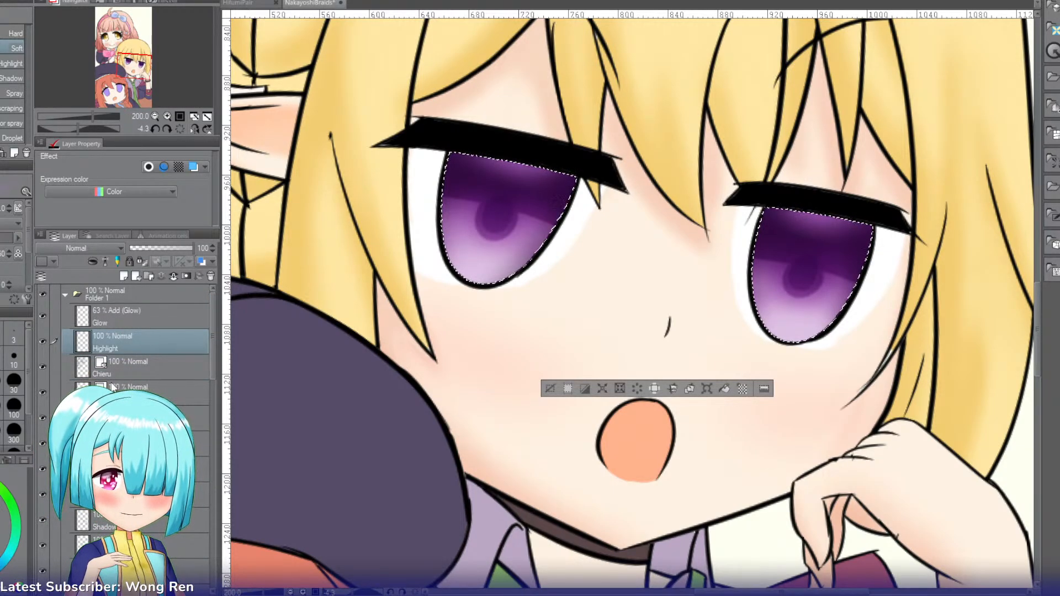
{"action": "left_click", "coordinate": [117, 59]}
{"action": "left_click_drag", "start_coordinate": [117, 59], "coordinate": [133, 69]}
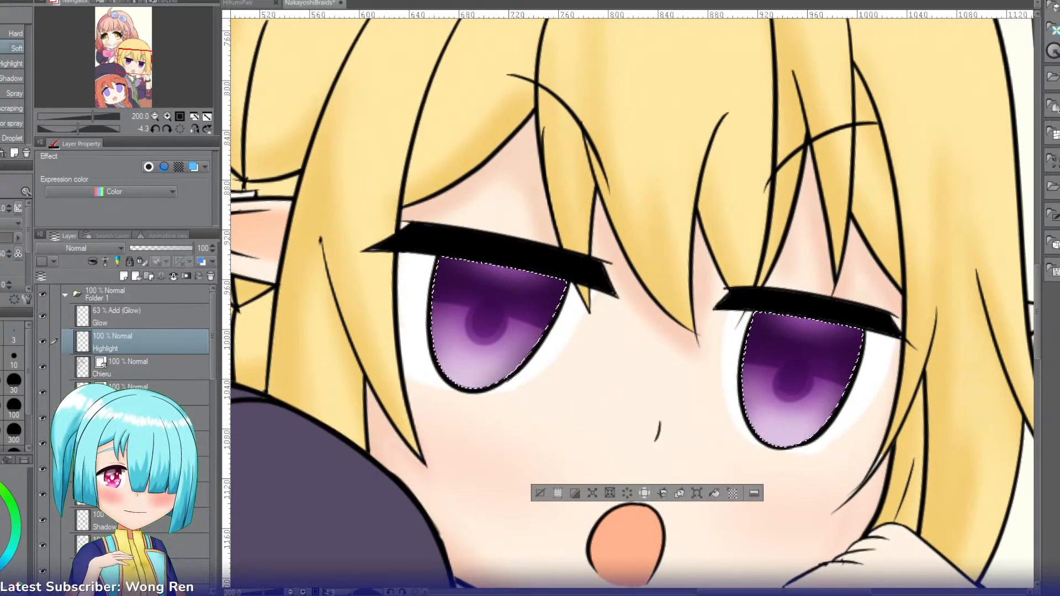
{"action": "key", "text": "p"}
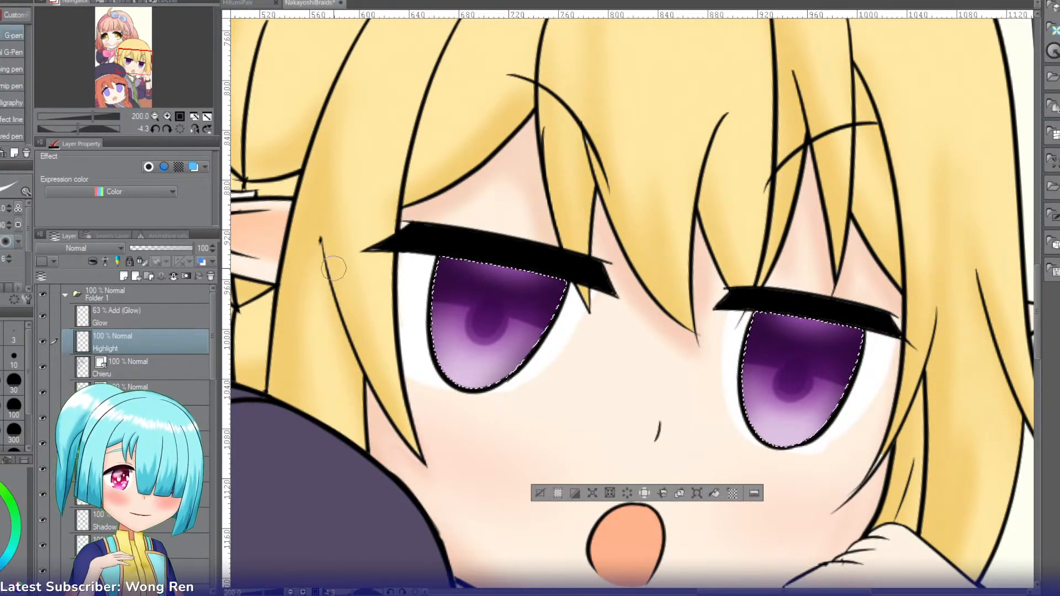
{"action": "left_click", "coordinate": [541, 492]}
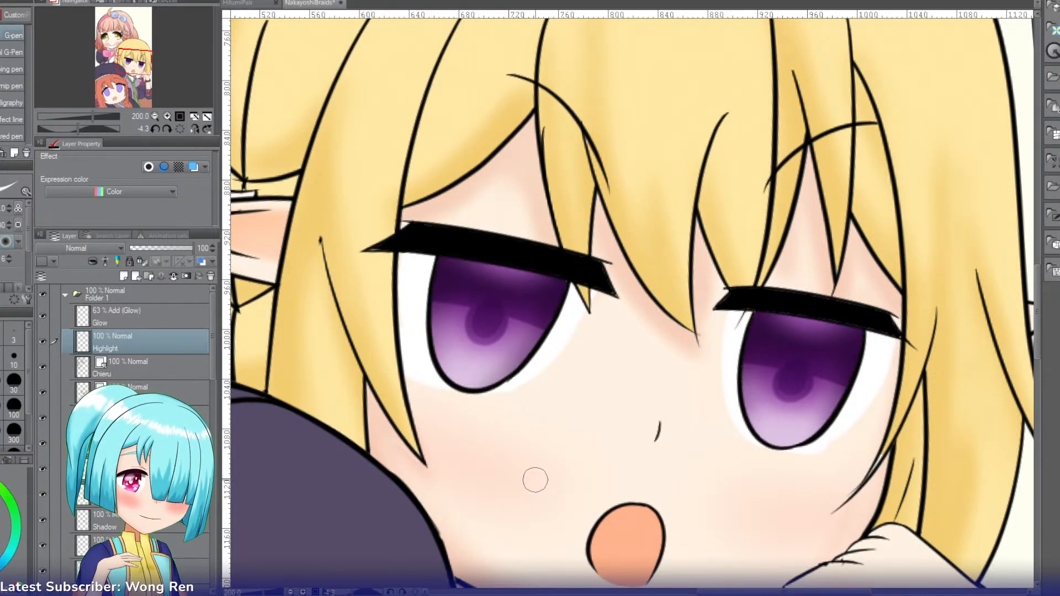
Step: Paint a white oval highlight on the lower outer-left edge of each purple iris with the G-pen
{"action": "left_click_drag", "start_coordinate": [440, 351], "coordinate": [450, 354]}
{"action": "key", "text": "ctrl+z"}
{"action": "key", "text": "ctrl+z"}
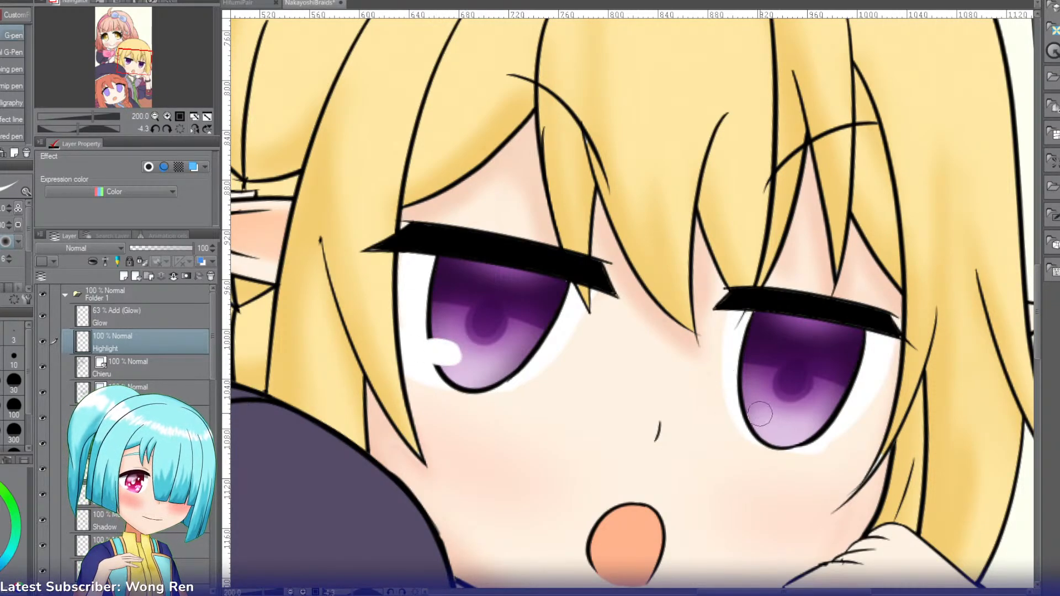
{"action": "left_click_drag", "start_coordinate": [760, 414], "coordinate": [755, 405]}
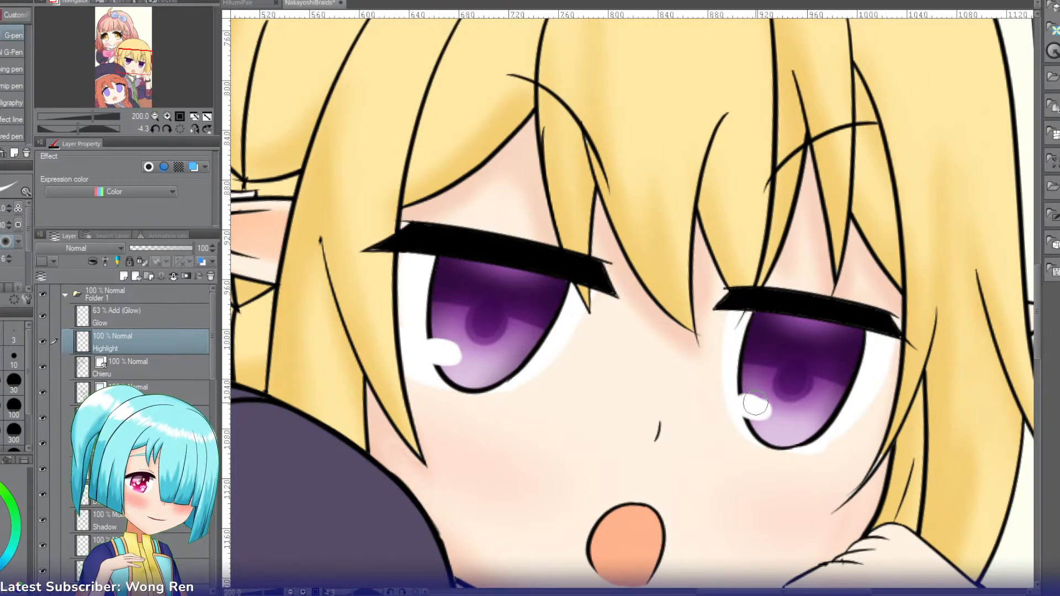
{"action": "key", "text": "ctrl+z"}
{"action": "left_click_drag", "start_coordinate": [744, 403], "coordinate": [759, 407]}
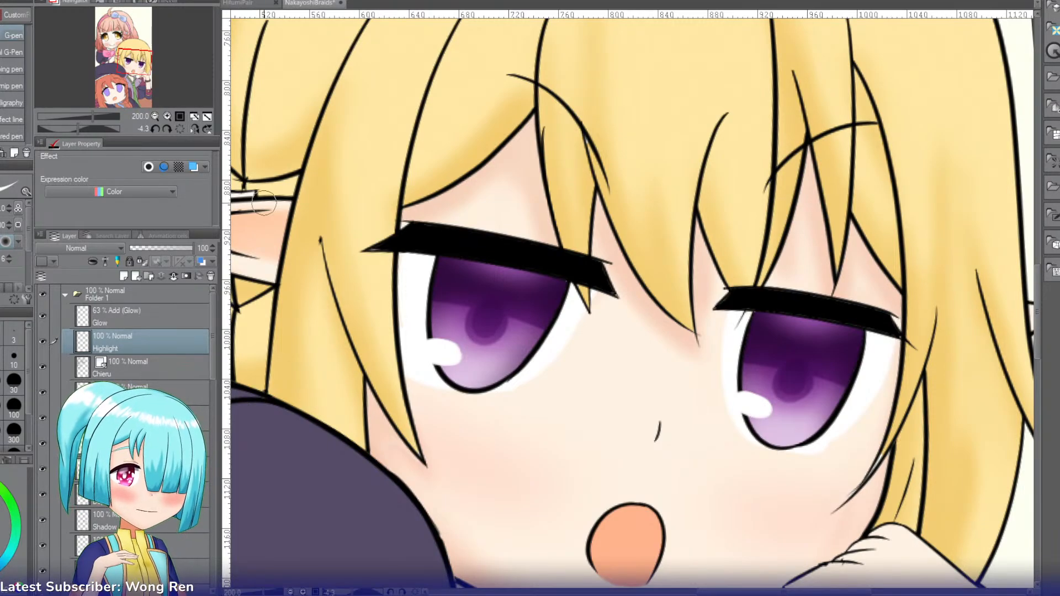
{"action": "key", "text": "w"}
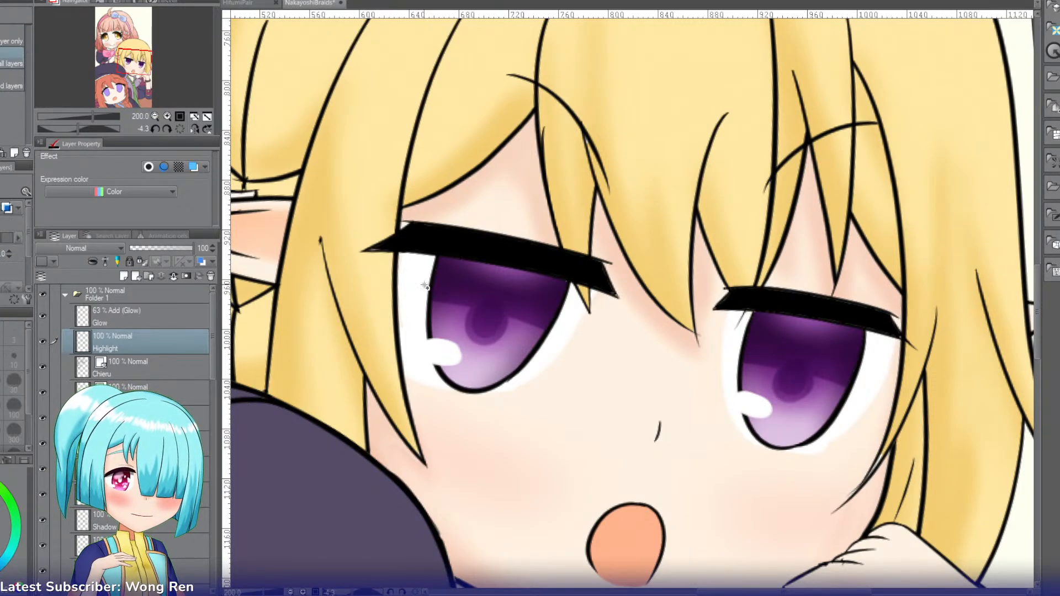
{"action": "left_click", "coordinate": [421, 287]}
{"action": "key", "text": "ctrl+d"}
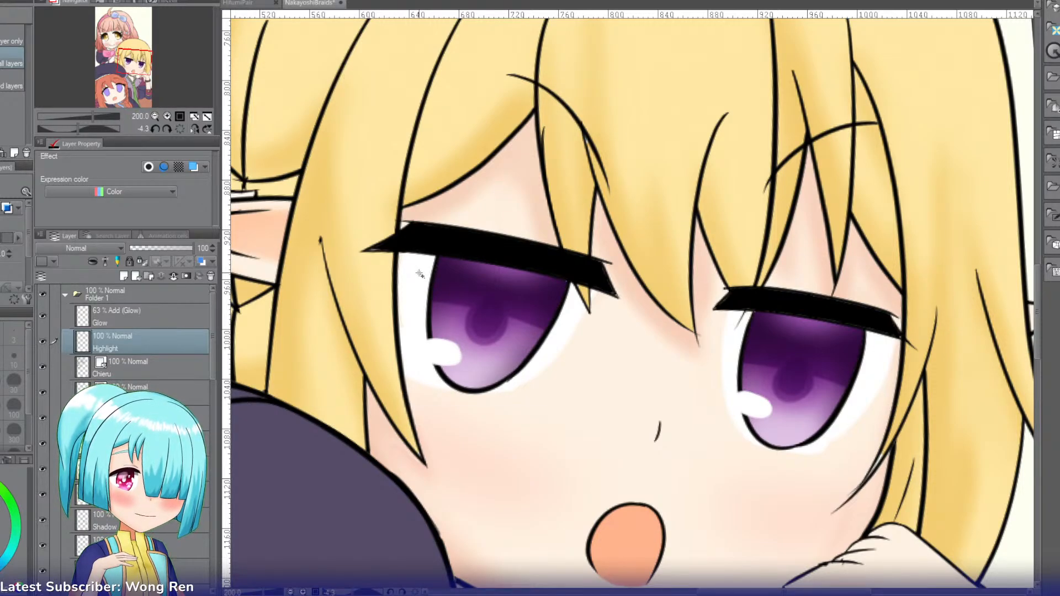
{"action": "left_click", "coordinate": [431, 288]}
{"action": "key", "text": "ctrl+d"}
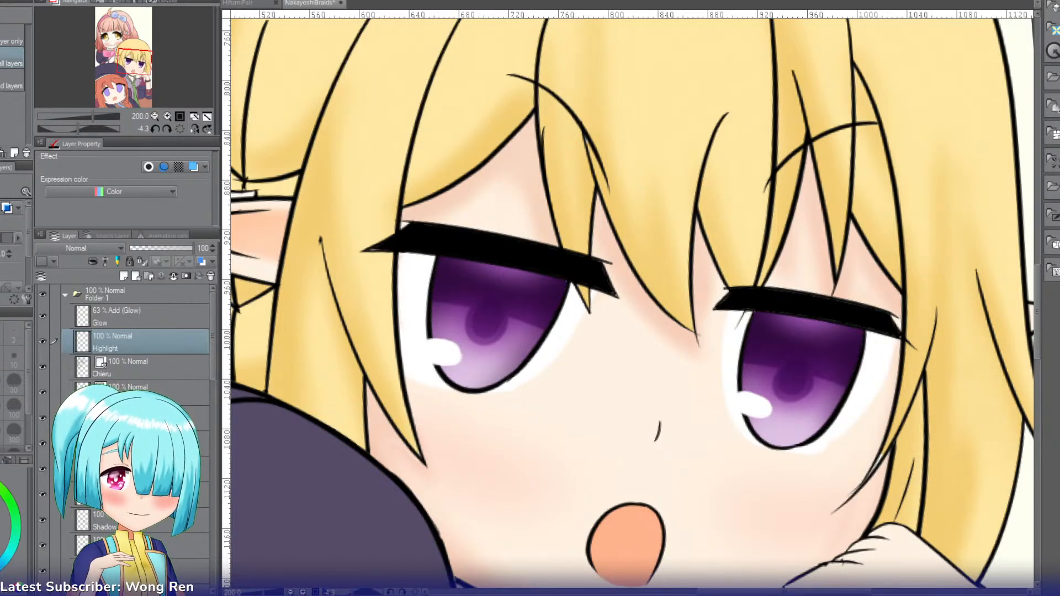
Step: Add a new layer directly below the Shine layer and set its blending mode to Multiply
{"action": "scroll", "coordinate": [214, 354], "scroll_direction": "down", "scroll_amount": 4}
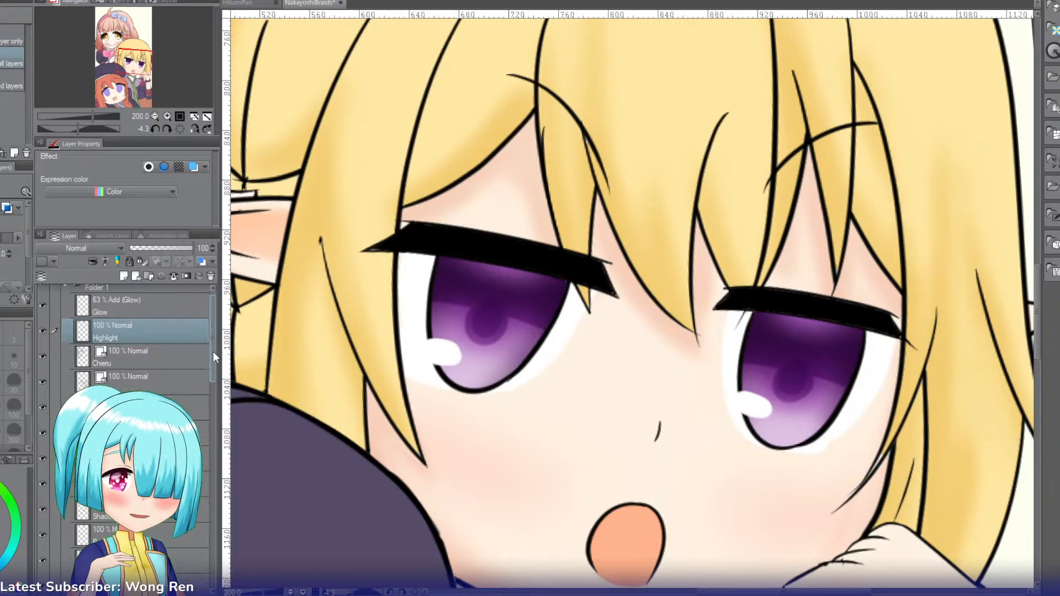
{"action": "left_click", "coordinate": [182, 403]}
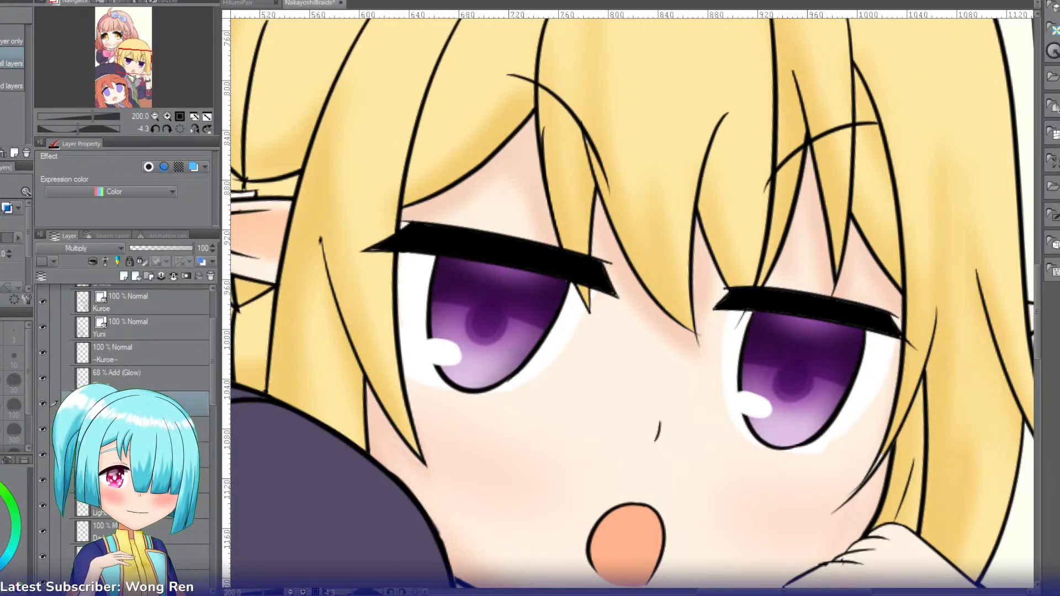
{"action": "key", "text": "ctrl+shift+n"}
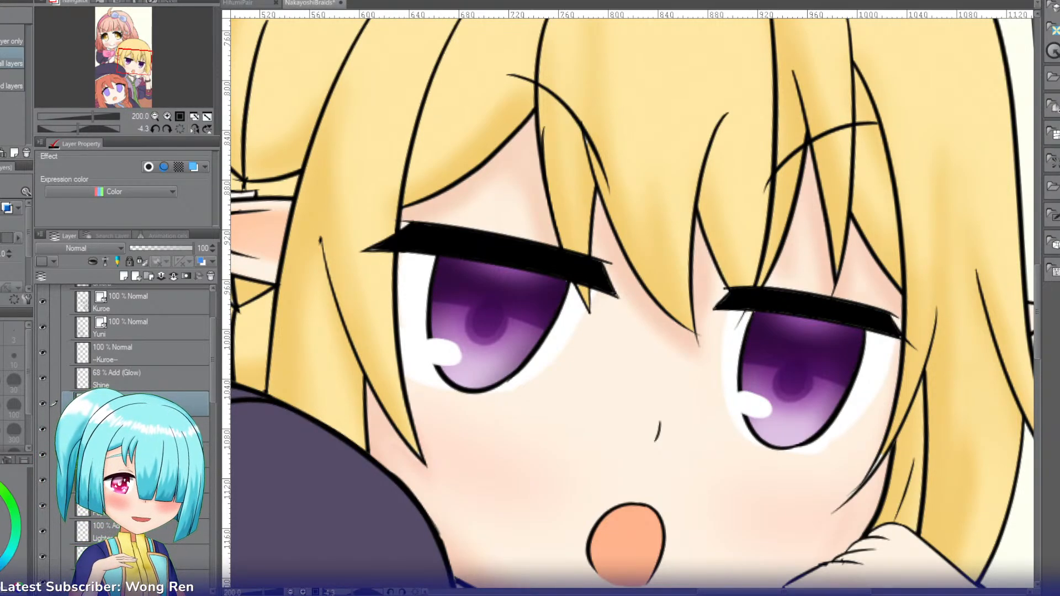
{"action": "key", "text": "r"}
{"action": "mouse_move", "coordinate": [348, 206]}
{"action": "left_mouse_down"}
{"action": "mouse_move", "coordinate": [685, 169]}
{"action": "mouse_move", "coordinate": [685, 159]}
{"action": "left_mouse_up"}
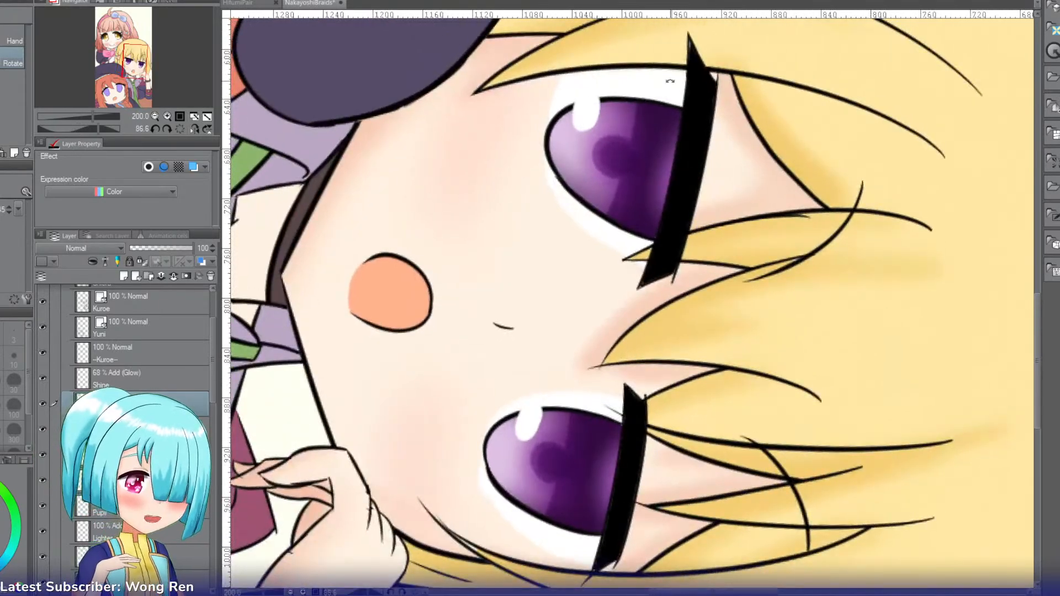
{"action": "key", "text": "b"}
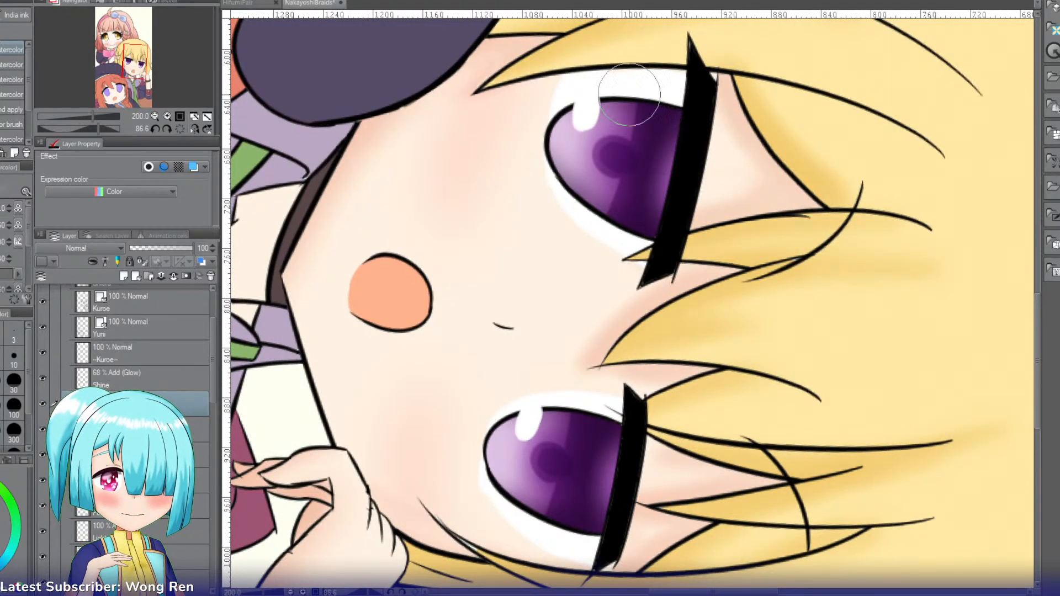
{"action": "left_click", "coordinate": [86, 247]}
{"action": "left_click", "coordinate": [58, 277]}
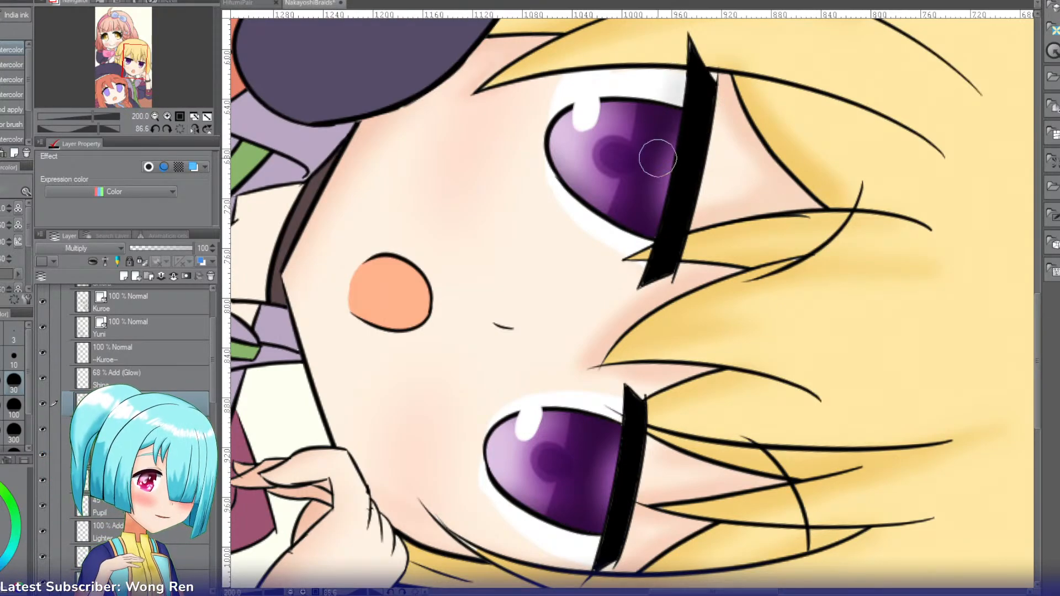
Step: Paint soft grey shadows on the whites of both of the blonde girl's eyes, just beneath the upper lashes
{"action": "mouse_move", "coordinate": [638, 254]}
{"action": "left_mouse_down"}
{"action": "mouse_move", "coordinate": [655, 187]}
{"action": "mouse_move", "coordinate": [640, 240]}
{"action": "left_mouse_up"}
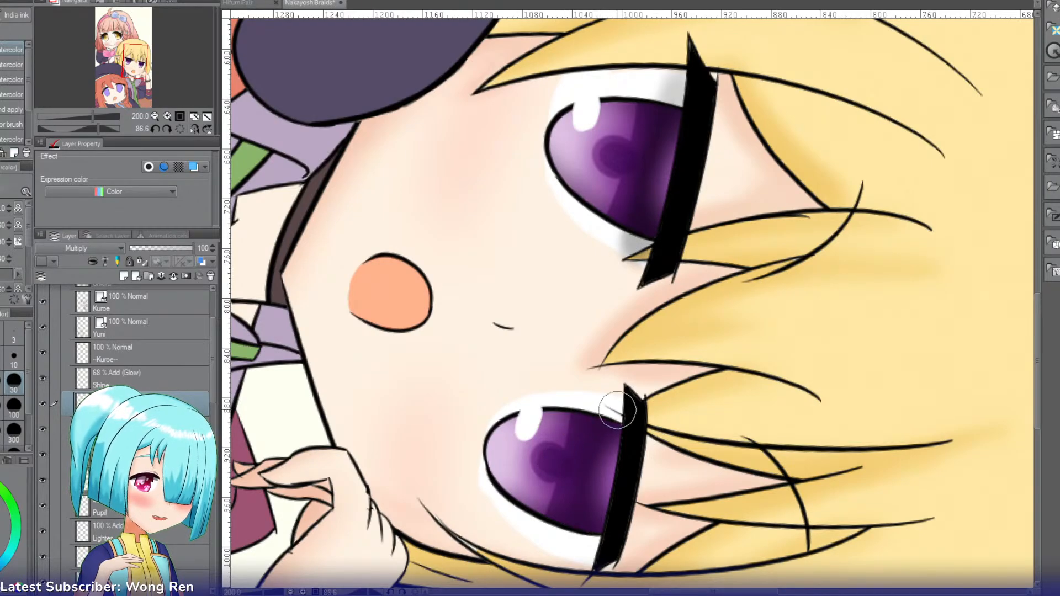
{"action": "mouse_move", "coordinate": [618, 410]}
{"action": "left_mouse_down"}
{"action": "mouse_move", "coordinate": [606, 416]}
{"action": "mouse_move", "coordinate": [588, 507]}
{"action": "left_mouse_up"}
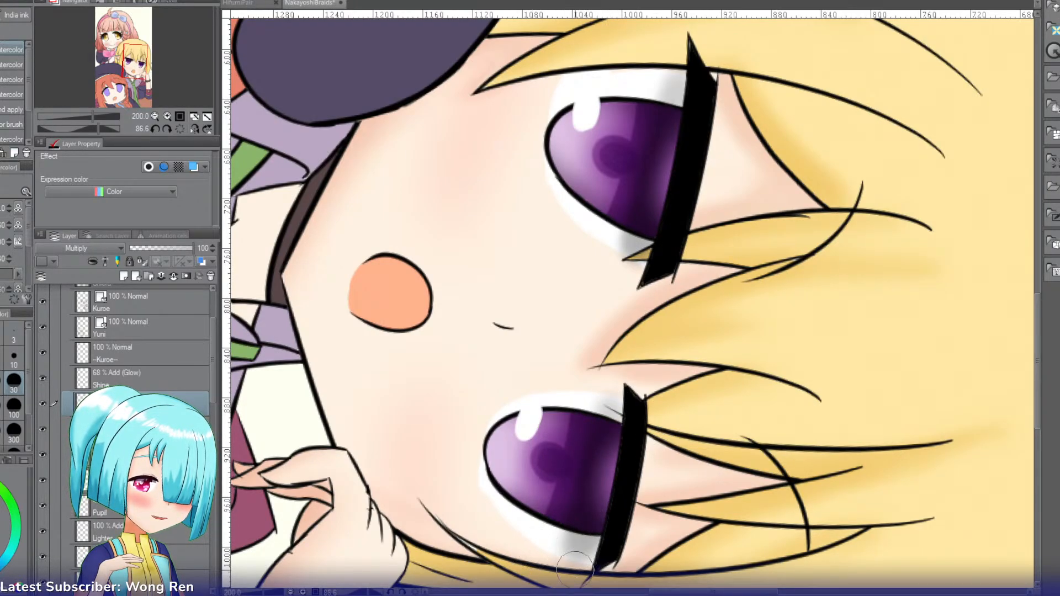
{"action": "mouse_move", "coordinate": [575, 546]}
{"action": "left_mouse_down"}
{"action": "mouse_move", "coordinate": [586, 493]}
{"action": "mouse_move", "coordinate": [573, 557]}
{"action": "mouse_move", "coordinate": [590, 516]}
{"action": "mouse_move", "coordinate": [537, 552]}
{"action": "mouse_move", "coordinate": [586, 568]}
{"action": "left_mouse_up"}
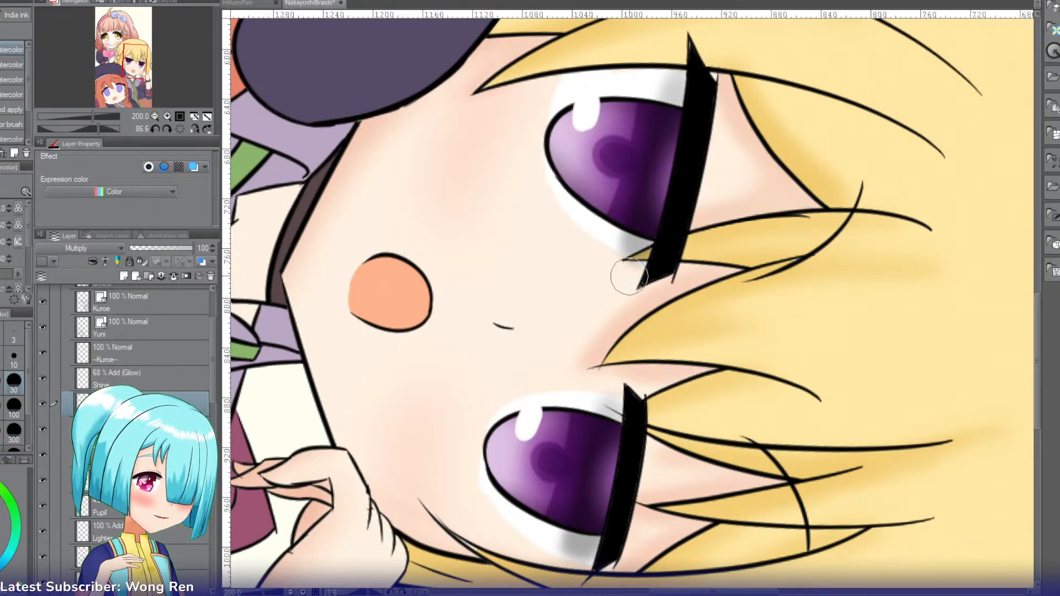
{"action": "key", "text": "h"}
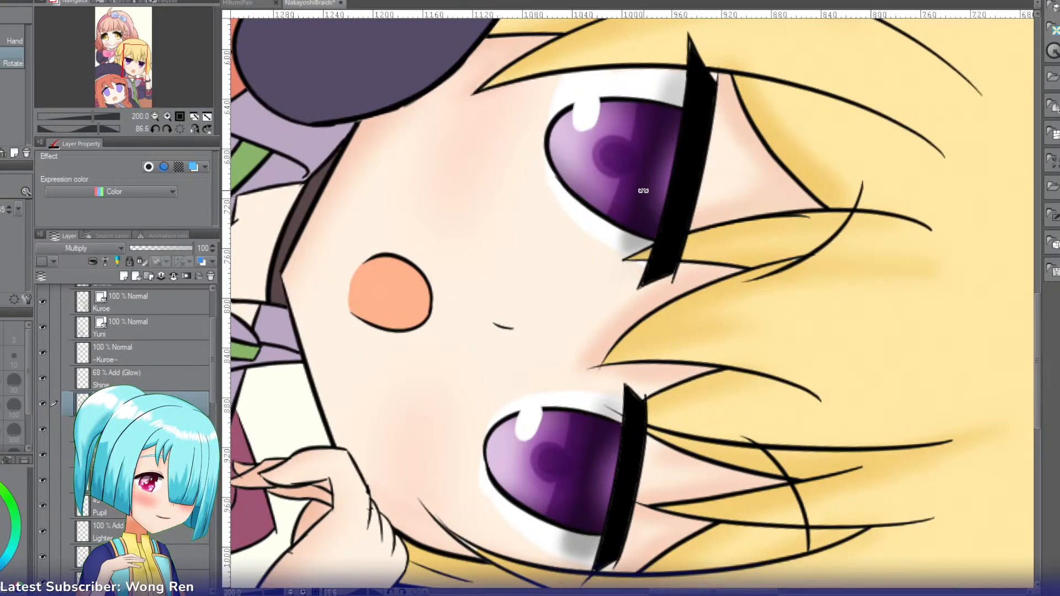
{"action": "left_click_drag", "start_coordinate": [644, 190], "coordinate": [610, 308]}
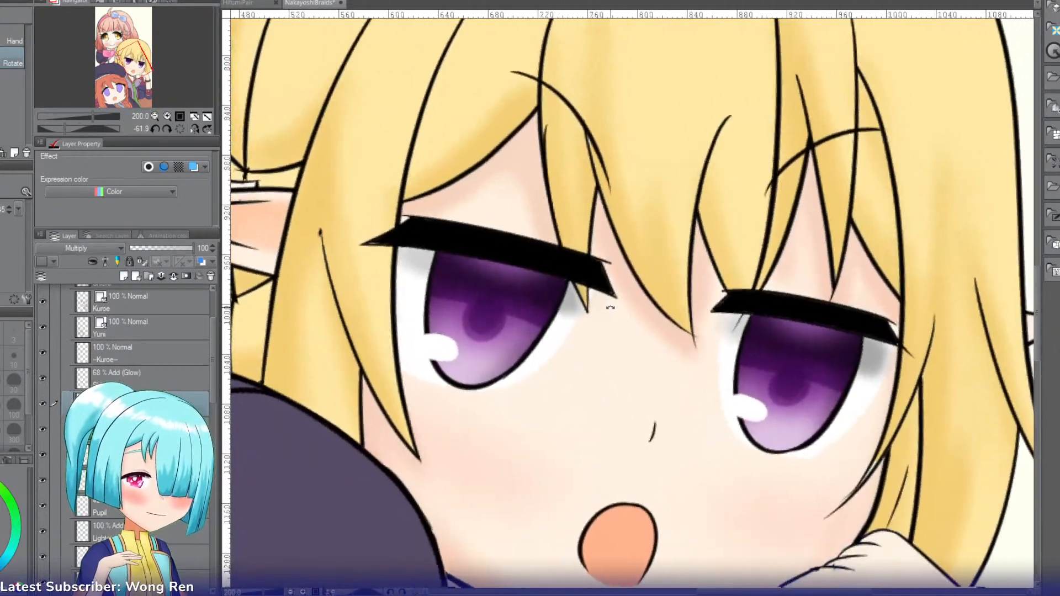
Step: Reset the canvas rotation and examine the rendered eyes against the whole illustration and the orange-haired girl
{"action": "left_click", "coordinate": [179, 129]}
{"action": "left_click", "coordinate": [156, 116]}
{"action": "left_click", "coordinate": [155, 116]}
{"action": "left_click", "coordinate": [155, 116]}
{"action": "left_click", "coordinate": [155, 116]}
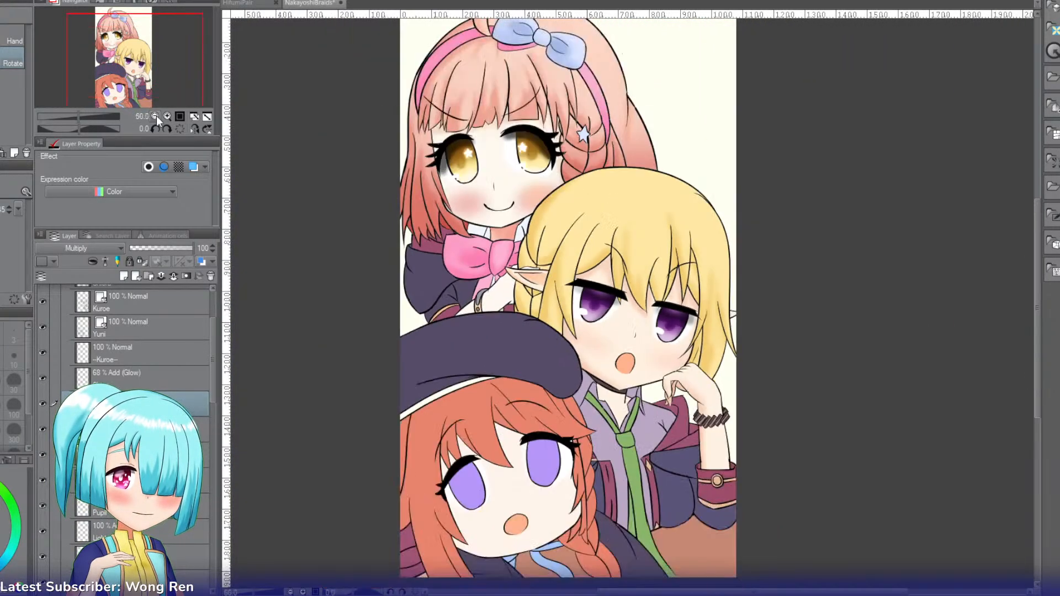
{"action": "left_click", "coordinate": [168, 116]}
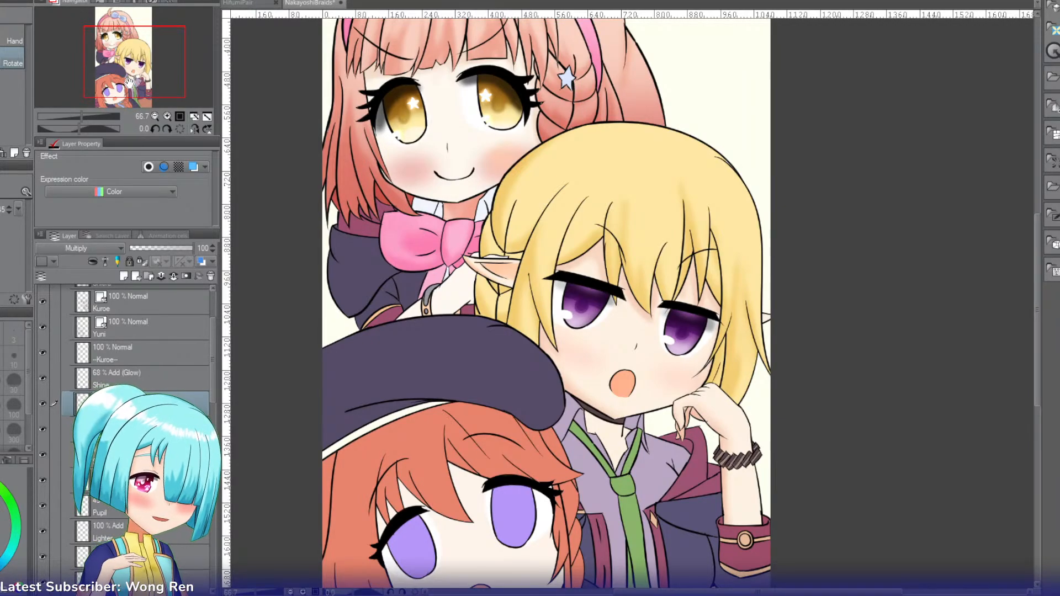
{"action": "left_click_drag", "start_coordinate": [129, 69], "coordinate": [121, 87]}
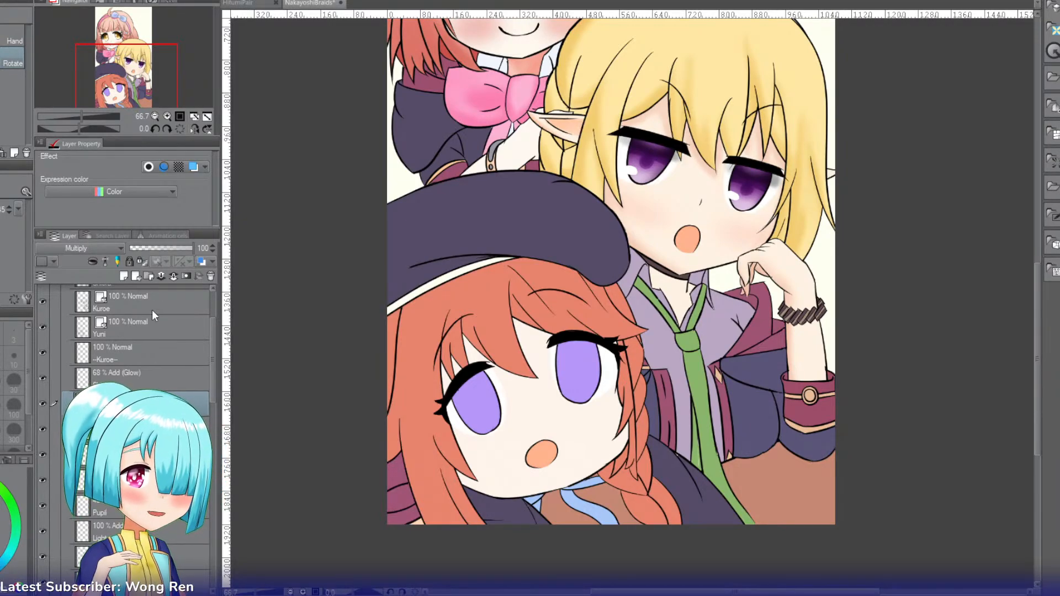
{"action": "mouse_move", "coordinate": [139, 76]}
{"action": "left_mouse_down"}
{"action": "mouse_move", "coordinate": [139, 52]}
{"action": "mouse_move", "coordinate": [139, 65]}
{"action": "left_mouse_up"}
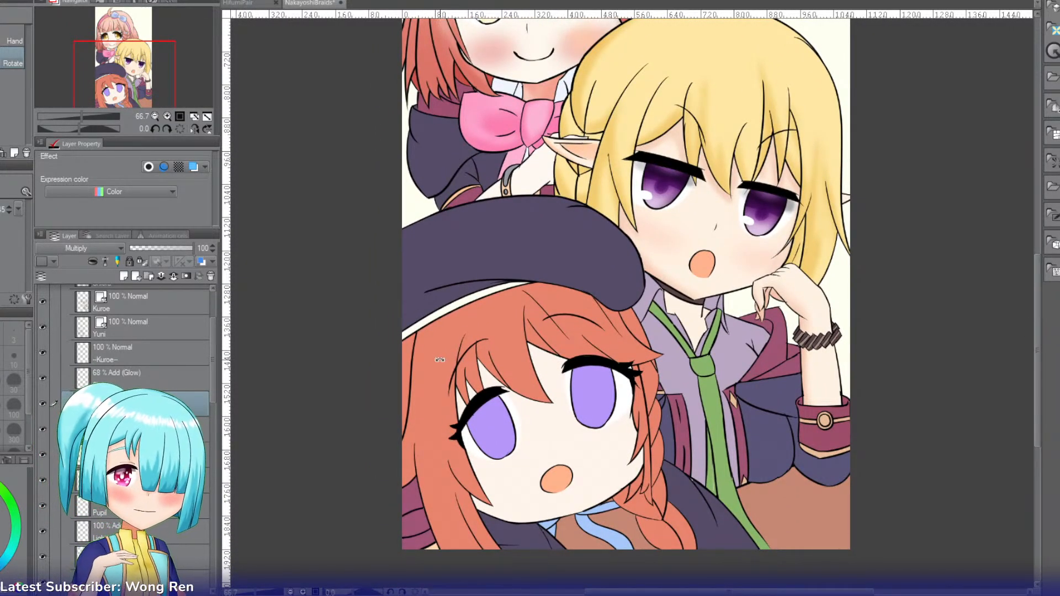
Step: Add a divider layer named --Yuni-- above the --Kuroe-- layer and a layer named Strand between the two
{"action": "key", "text": "w"}
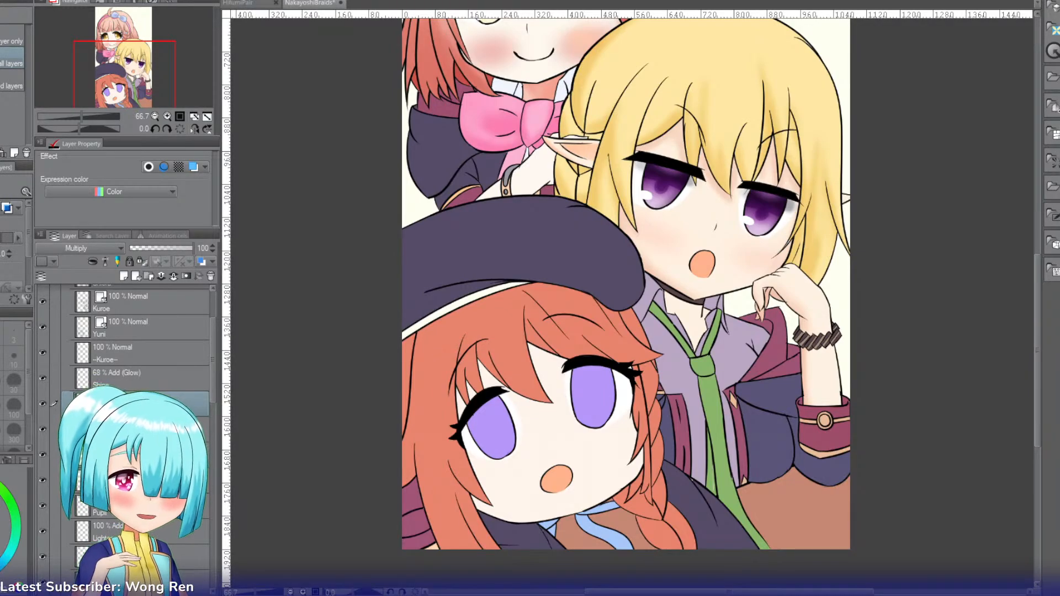
{"action": "left_click", "coordinate": [139, 356]}
{"action": "key", "text": "ctrl+shift+n"}
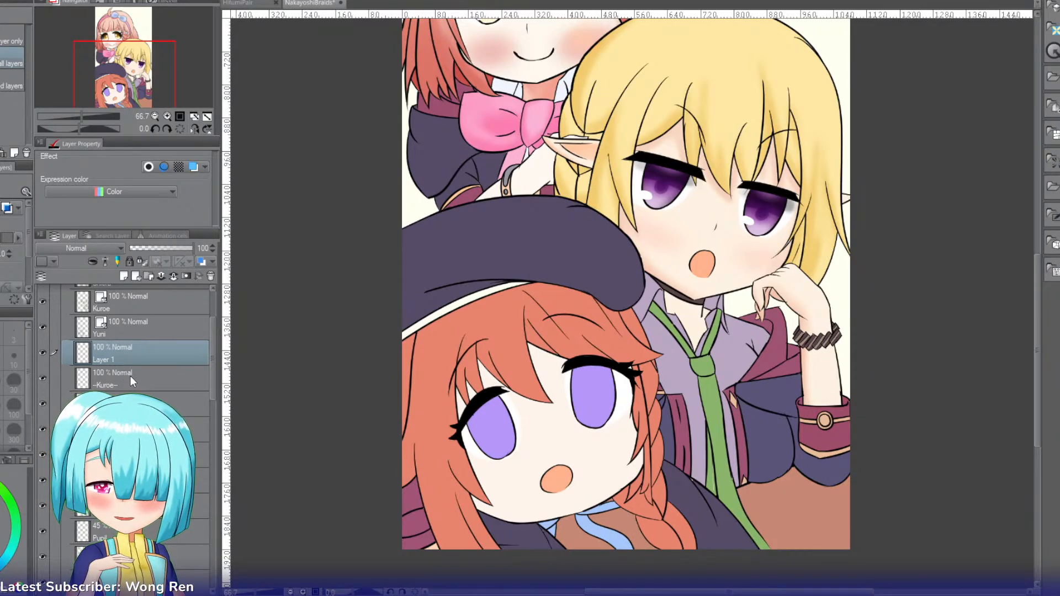
{"action": "left_click", "coordinate": [131, 379]}
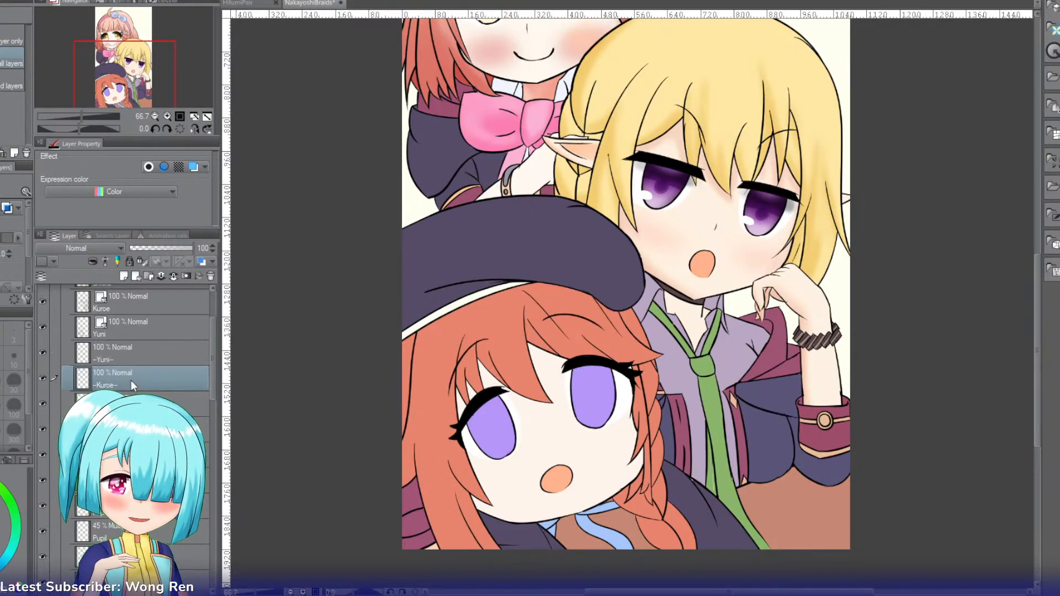
{"action": "key", "text": "ctrl+shift+n"}
{"action": "double_click", "coordinate": [104, 385]}
{"action": "type", "text": "Strand"}
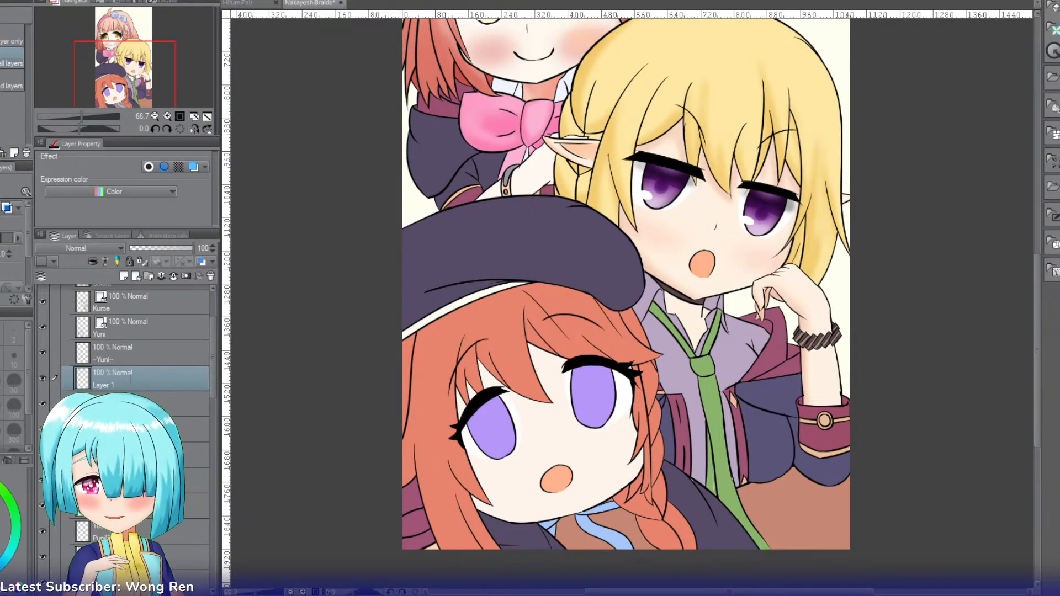
{"action": "key", "text": "Return"}
Step: Select the flat orange hair area of the girl with the beret, keeping the Strand layer active
{"action": "key", "text": "i"}
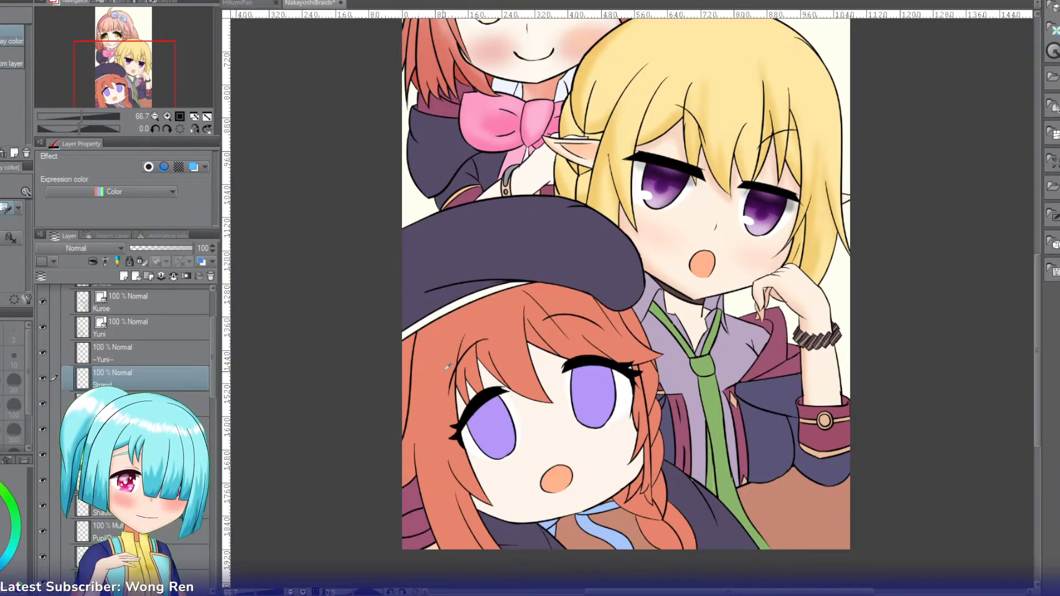
{"action": "key", "text": "w"}
{"action": "left_click", "coordinate": [423, 385]}
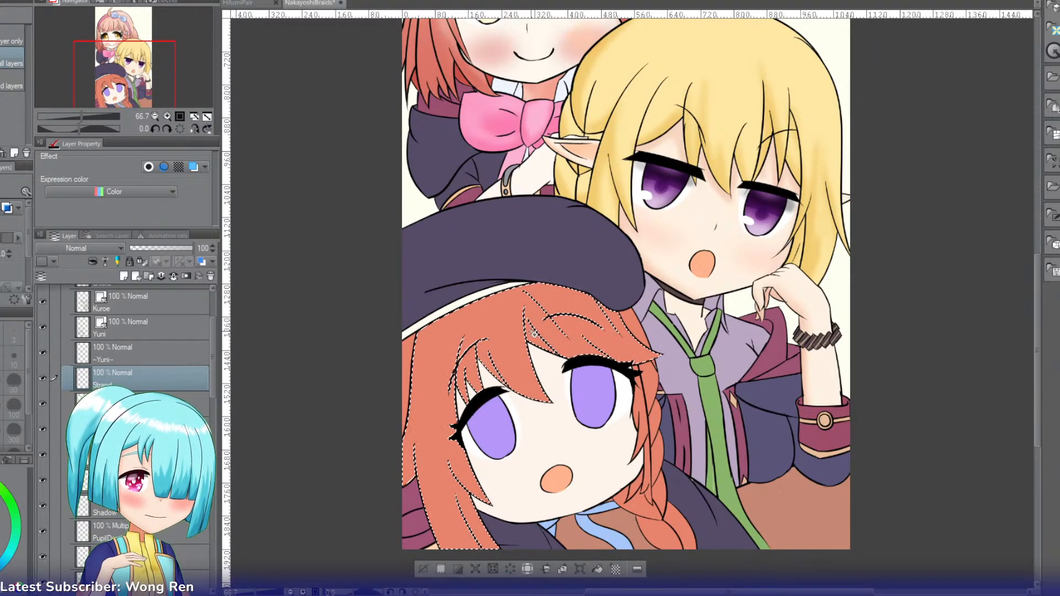
Step: Set the Strand layer to Multiply and shade the long orange side lock with the Soft airbrush, using a smaller brush for its lower strands
{"action": "key", "text": "b"}
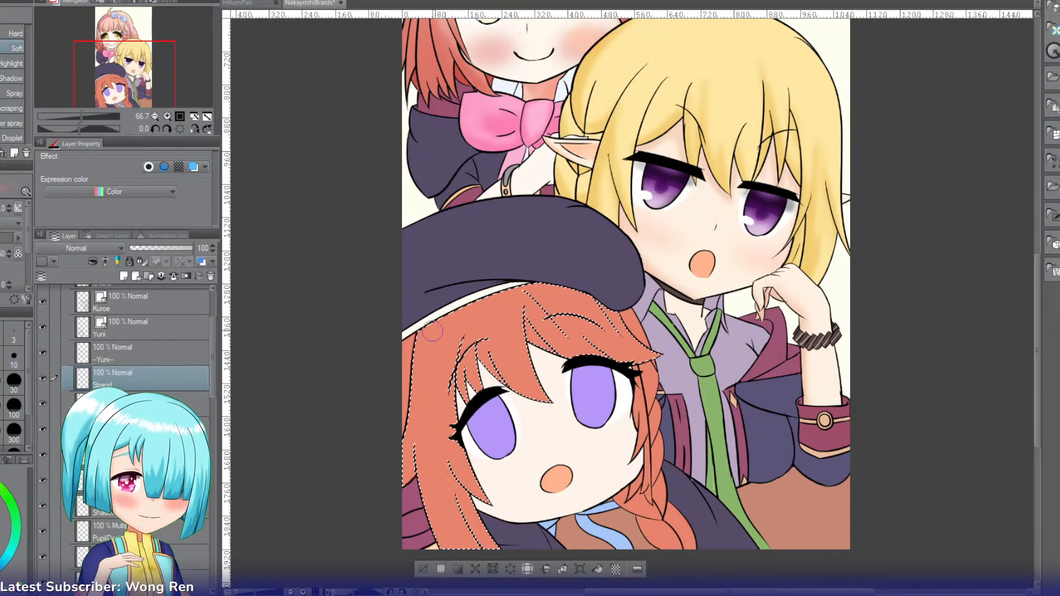
{"action": "left_click", "coordinate": [67, 250]}
{"action": "left_click", "coordinate": [59, 284]}
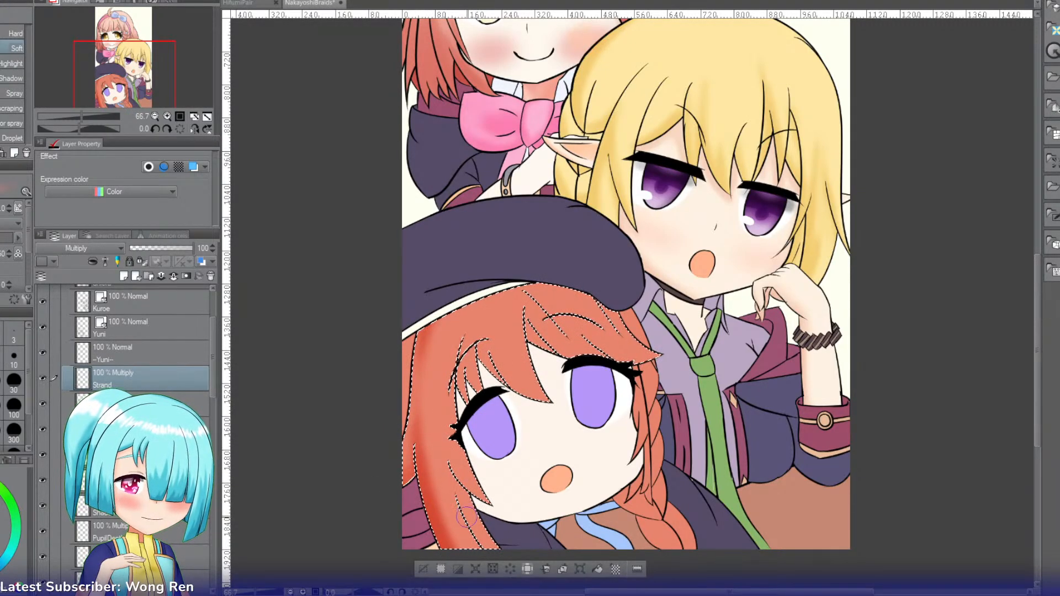
{"action": "key", "text": "bracketleft"}
{"action": "key", "text": "bracketleft"}
{"action": "key", "text": "bracketleft"}
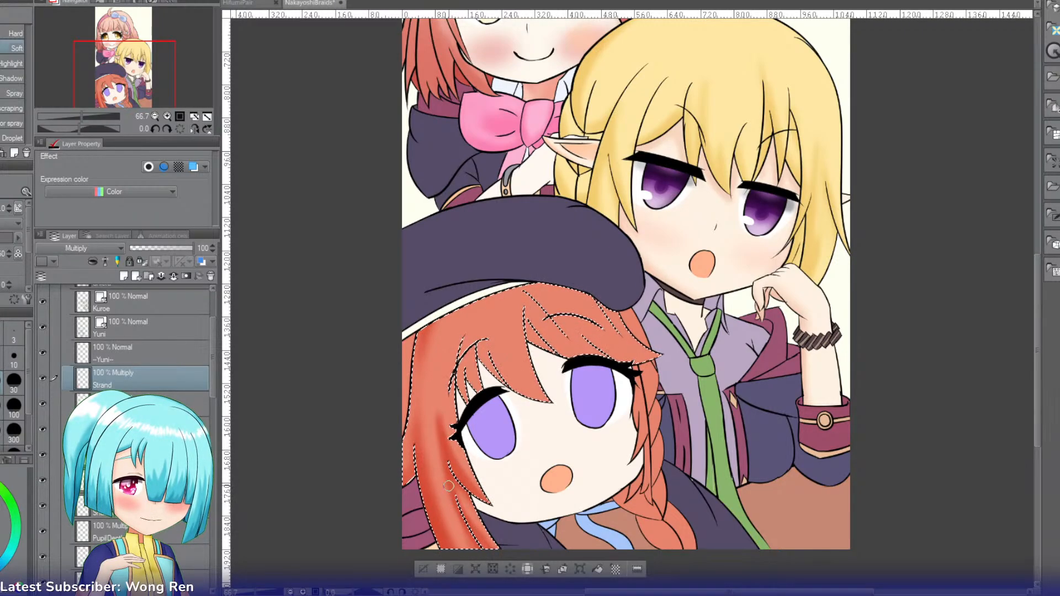
Step: Lower the Strand layer's opacity to 66% and softly shade the pointed tip of the orange bangs between the eyes
{"action": "left_click", "coordinate": [172, 249]}
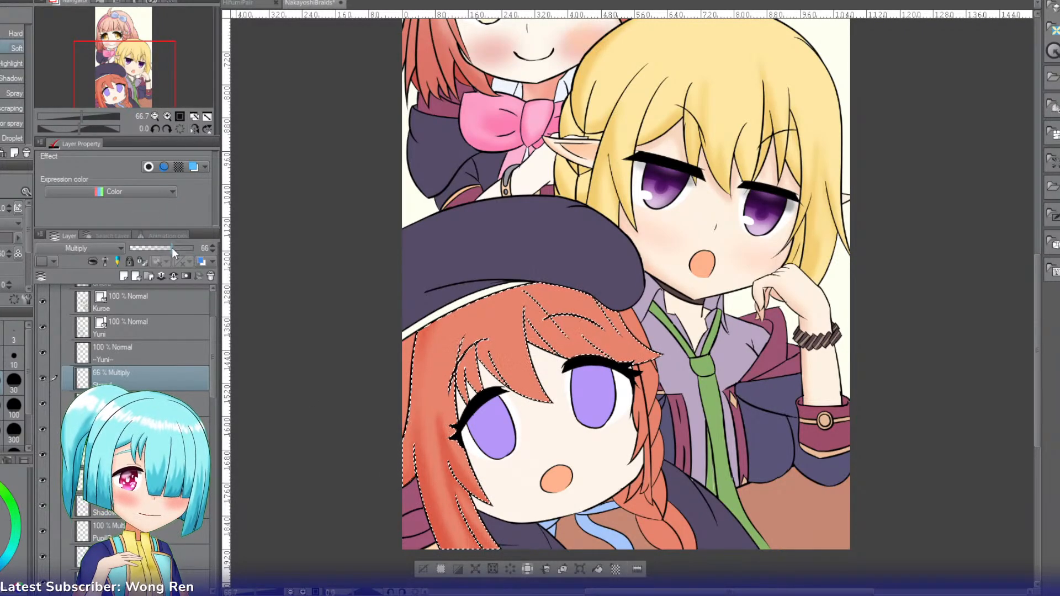
{"action": "left_click_drag", "start_coordinate": [132, 71], "coordinate": [132, 84]}
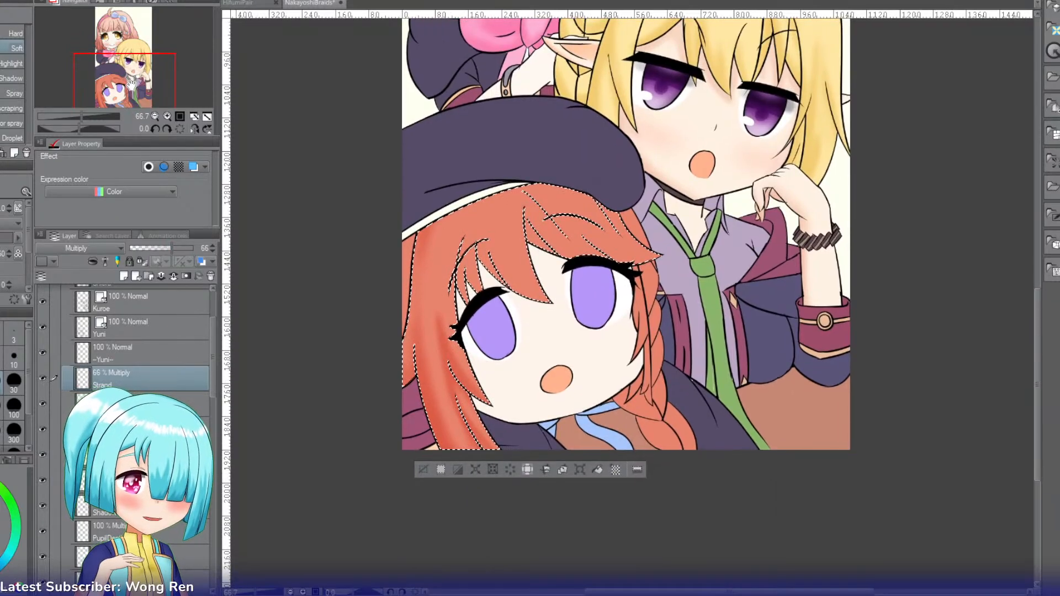
{"action": "left_click", "coordinate": [168, 115]}
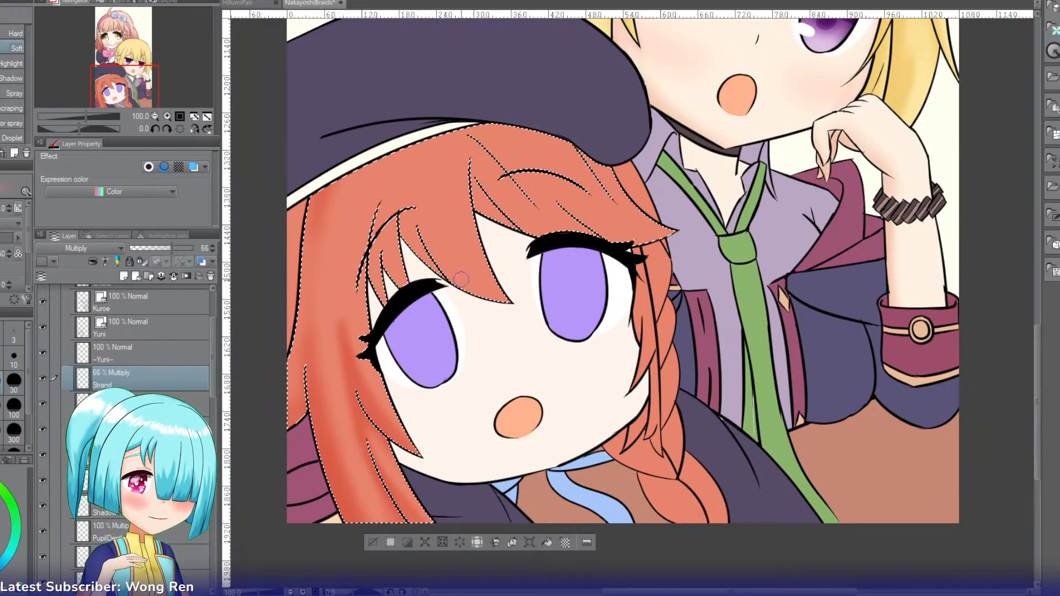
{"action": "left_click_drag", "start_coordinate": [504, 302], "coordinate": [440, 265]}
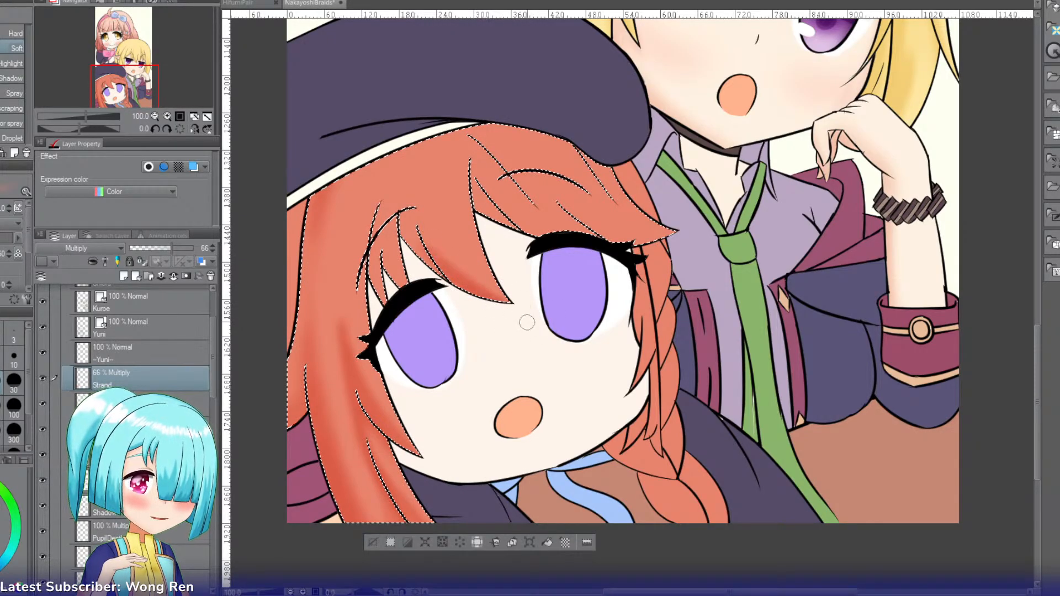
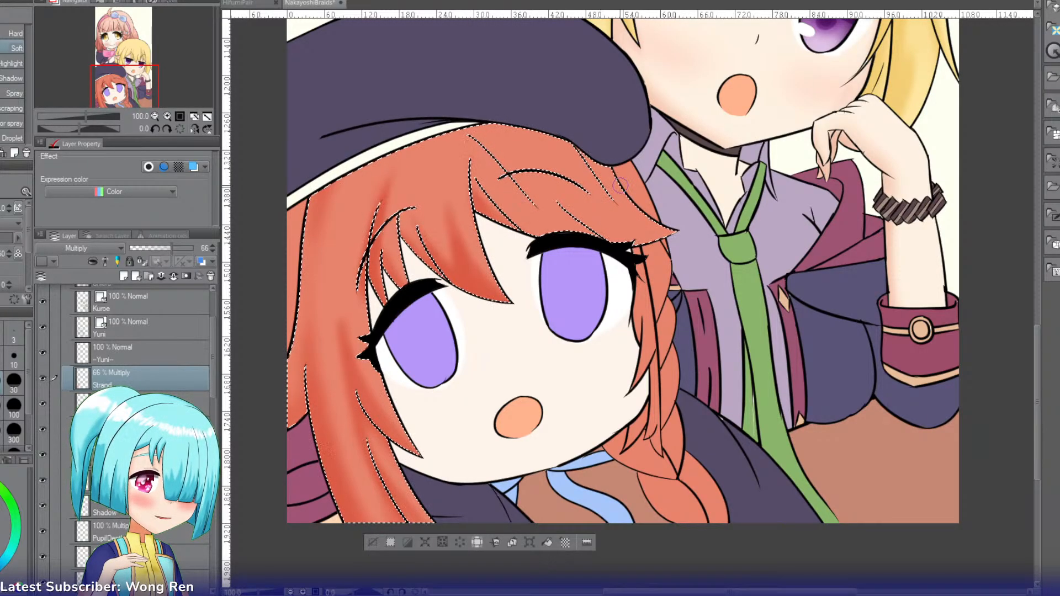
Step: Shade the narrow back-hair section at the canvas edge below the beret on the Strand multiply layer, masked by its own selection
{"action": "left_click", "coordinate": [196, 121]}
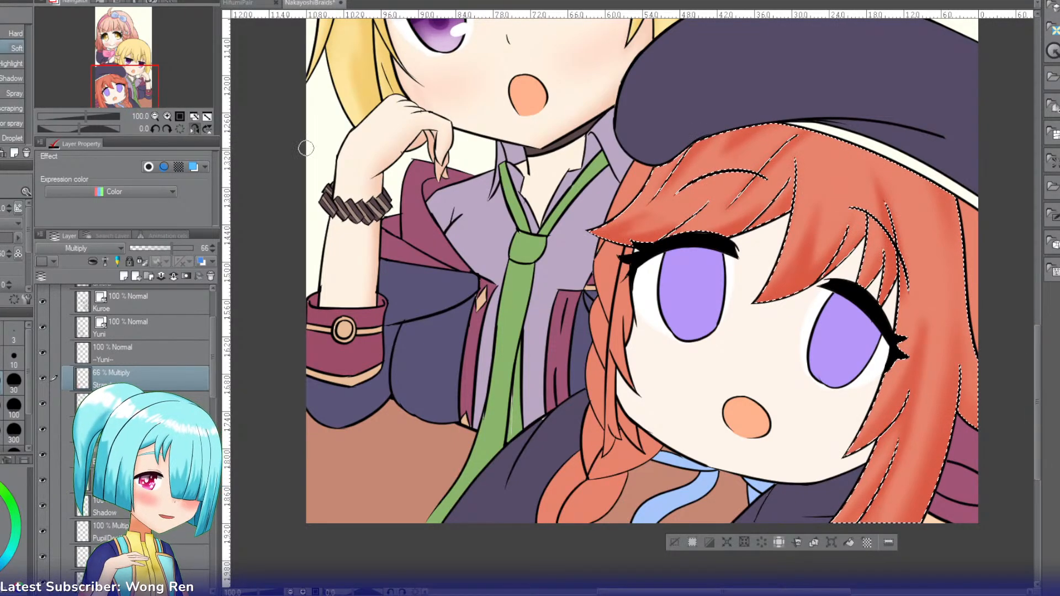
{"action": "left_click", "coordinate": [196, 129]}
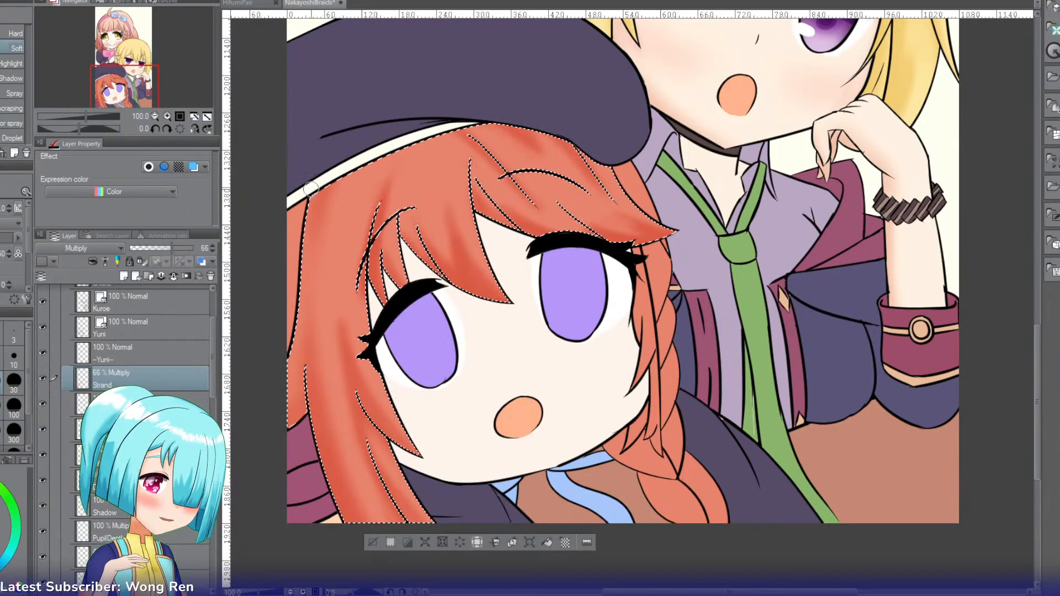
{"action": "key", "text": "g"}
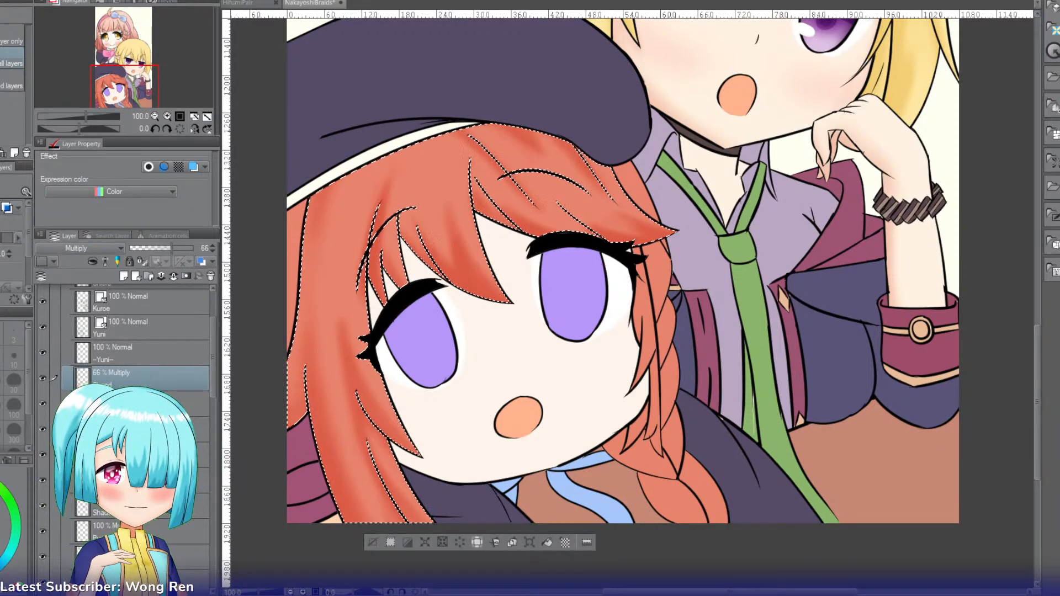
{"action": "left_click", "coordinate": [295, 258]}
{"action": "key", "text": "b"}
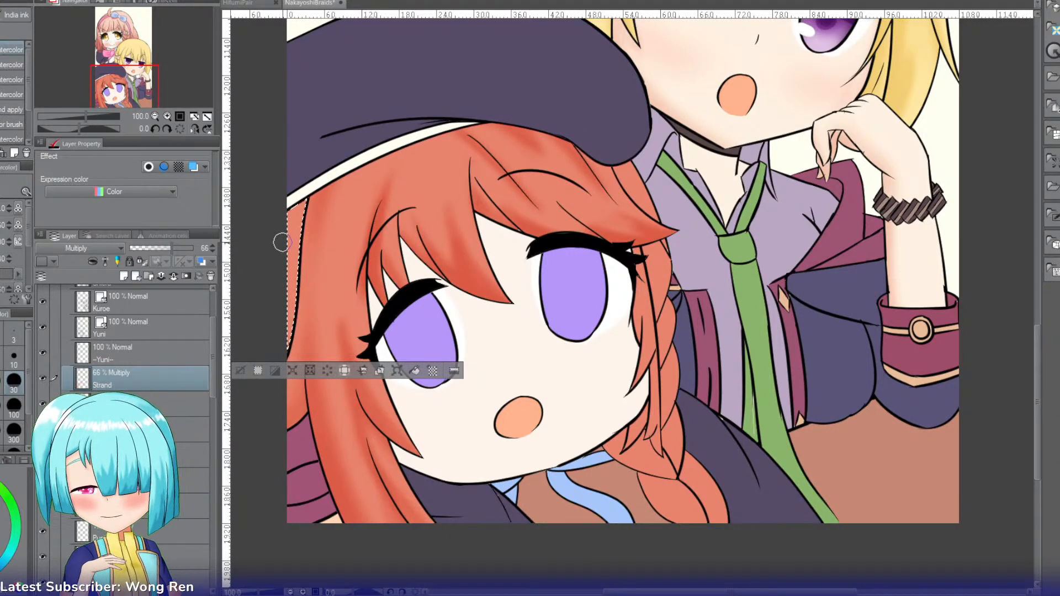
{"action": "key", "text": "b"}
{"action": "mouse_move", "coordinate": [303, 184]}
{"action": "left_mouse_down"}
{"action": "mouse_move", "coordinate": [287, 353]}
{"action": "mouse_move", "coordinate": [282, 302]}
{"action": "mouse_move", "coordinate": [300, 184]}
{"action": "mouse_move", "coordinate": [284, 293]}
{"action": "mouse_move", "coordinate": [309, 238]}
{"action": "mouse_move", "coordinate": [300, 229]}
{"action": "mouse_move", "coordinate": [293, 359]}
{"action": "mouse_move", "coordinate": [302, 250]}
{"action": "left_mouse_up"}
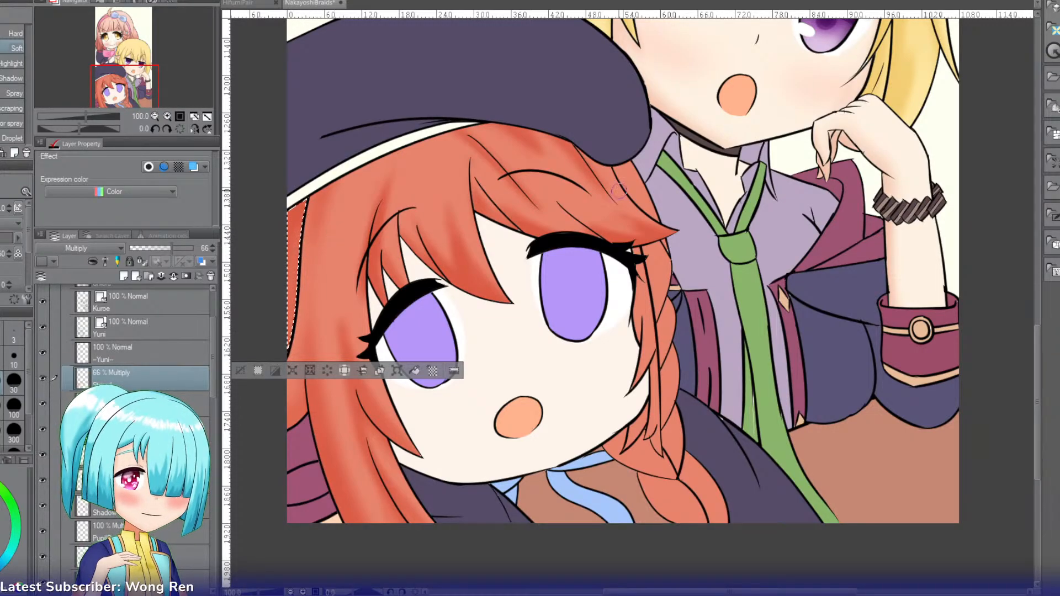
Step: Select the outer hair section under the beret beside the blonde character's collar and shade it with the soft brush
{"action": "key", "text": "w"}
{"action": "left_click", "coordinate": [635, 218]}
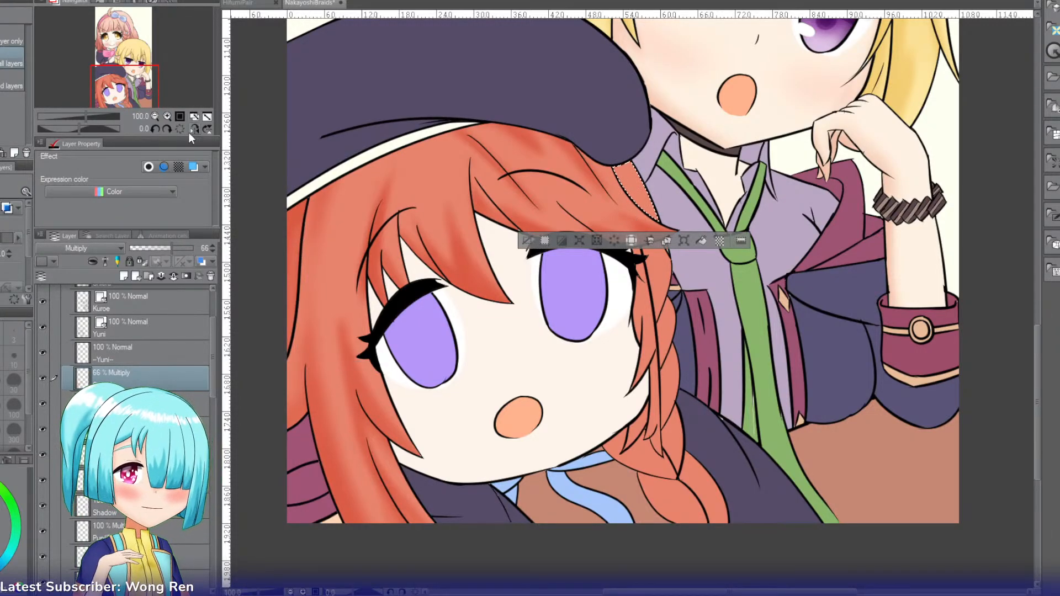
{"action": "left_click", "coordinate": [194, 117]}
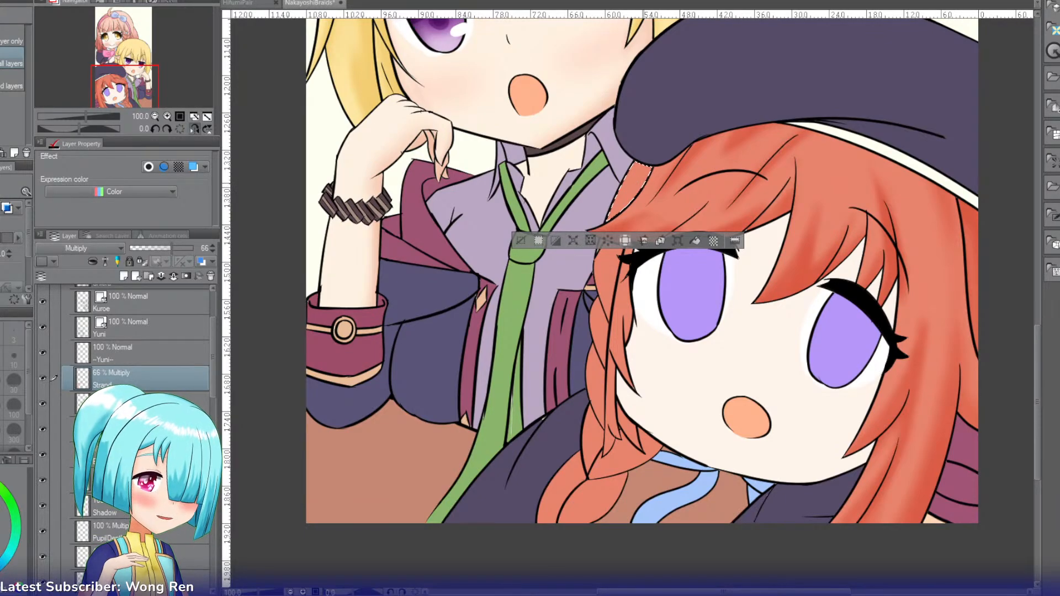
{"action": "key", "text": "b"}
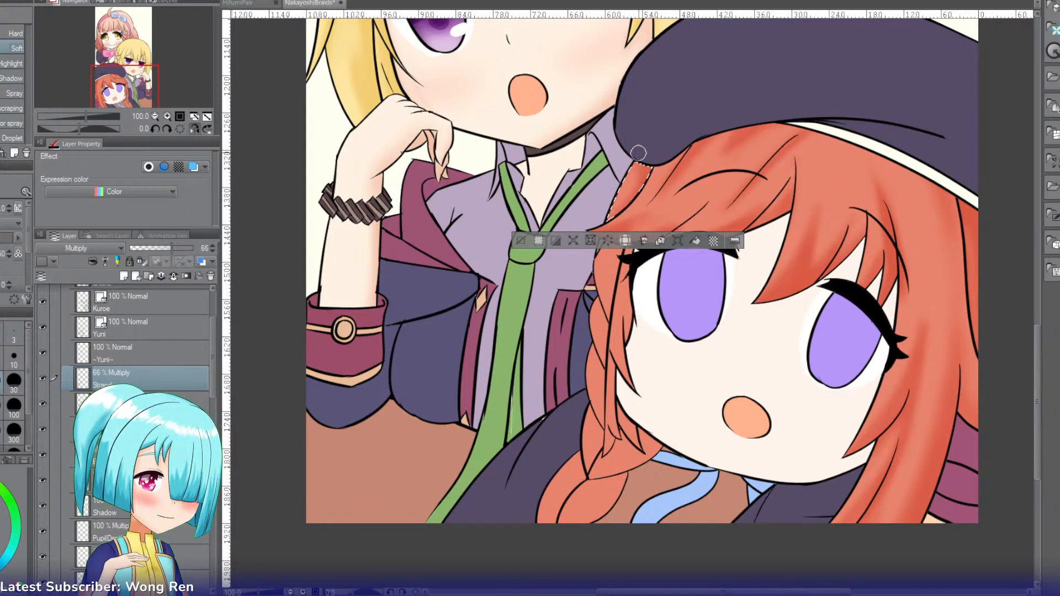
Step: Select the hair section beside the eye at the start of the braid and shade its edges and tip
{"action": "left_click", "coordinate": [603, 269]}
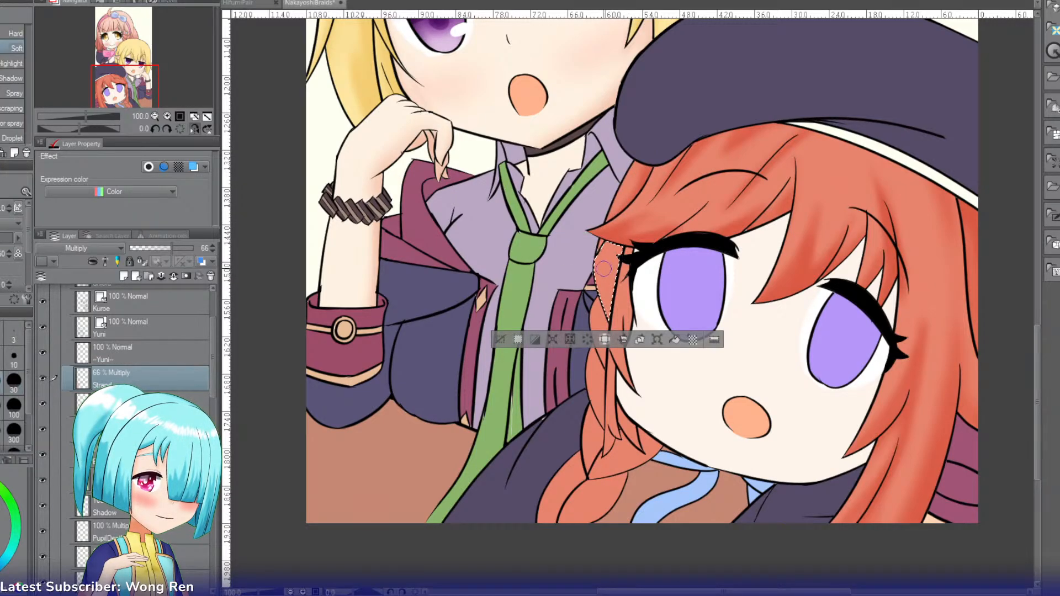
{"action": "left_click_drag", "start_coordinate": [596, 257], "coordinate": [613, 325]}
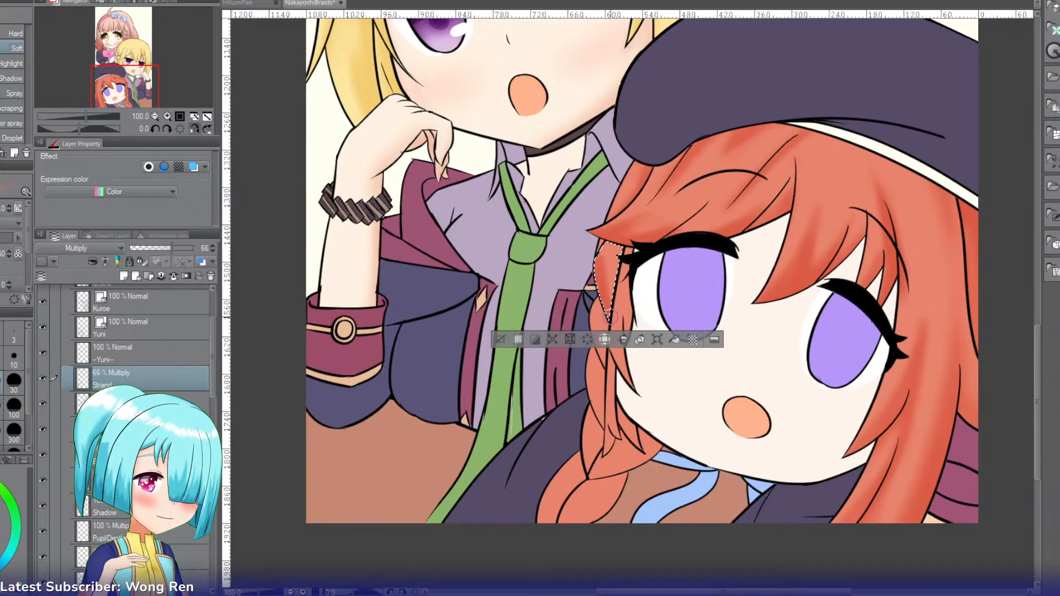
{"action": "left_click_drag", "start_coordinate": [614, 248], "coordinate": [593, 258]}
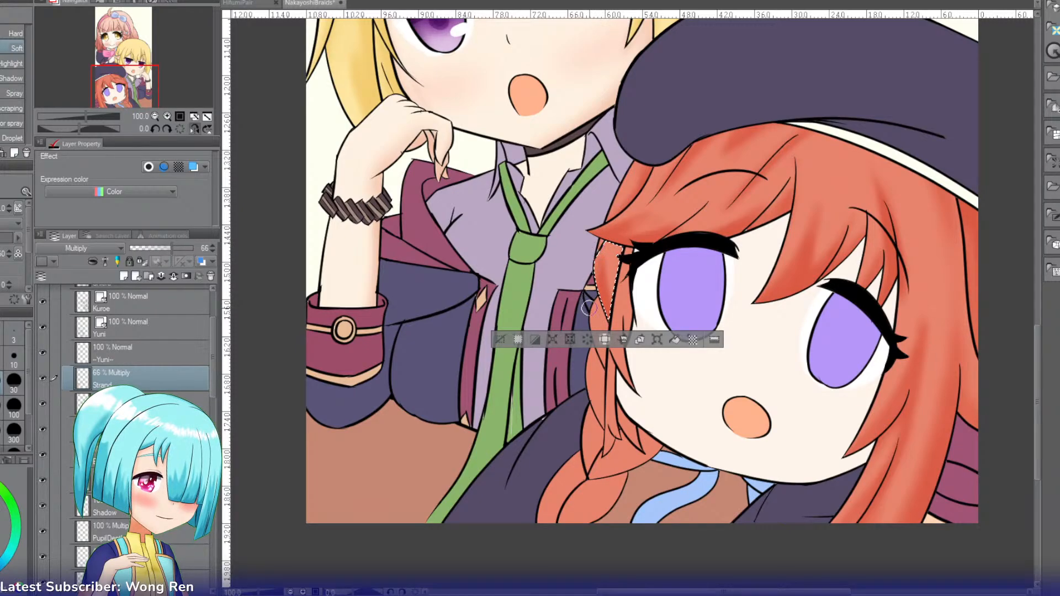
Step: Select and shade the three upper braid segments running down beside the cheek, one after another
{"action": "left_click", "coordinate": [596, 325]}
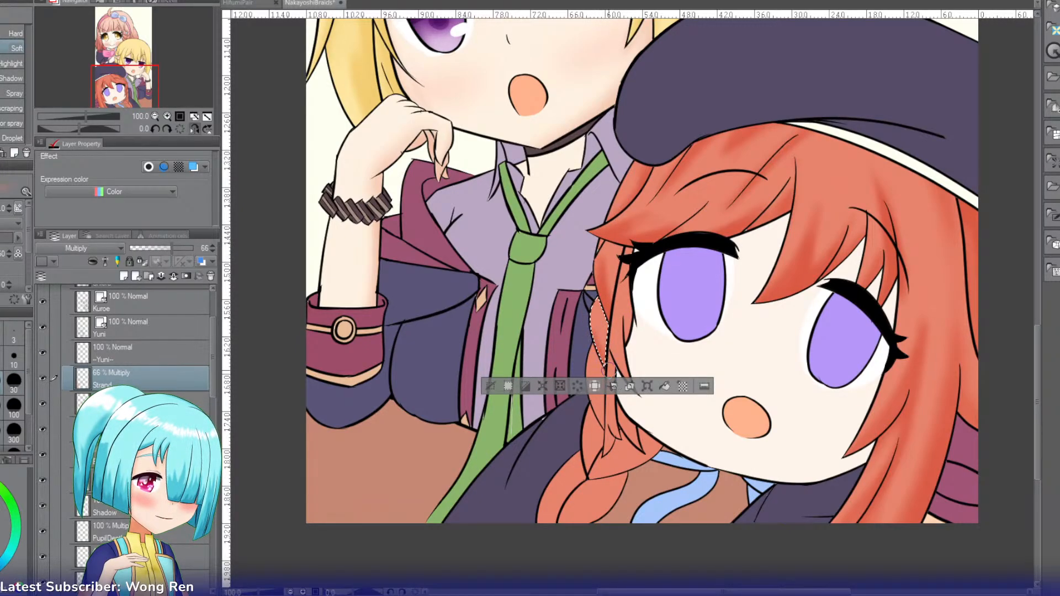
{"action": "left_click", "coordinate": [601, 387]}
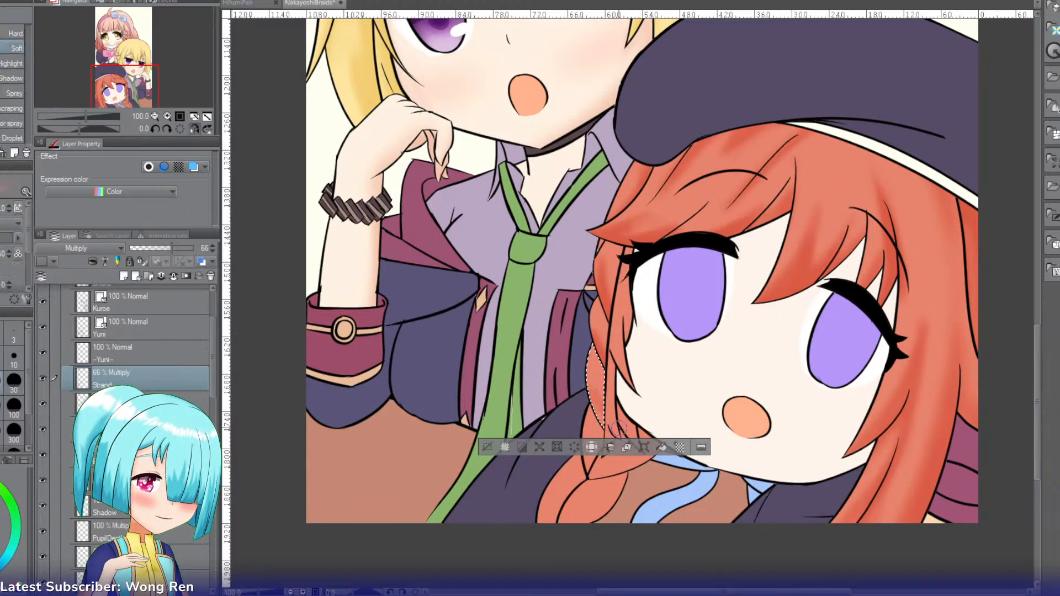
{"action": "left_click", "coordinate": [602, 450]}
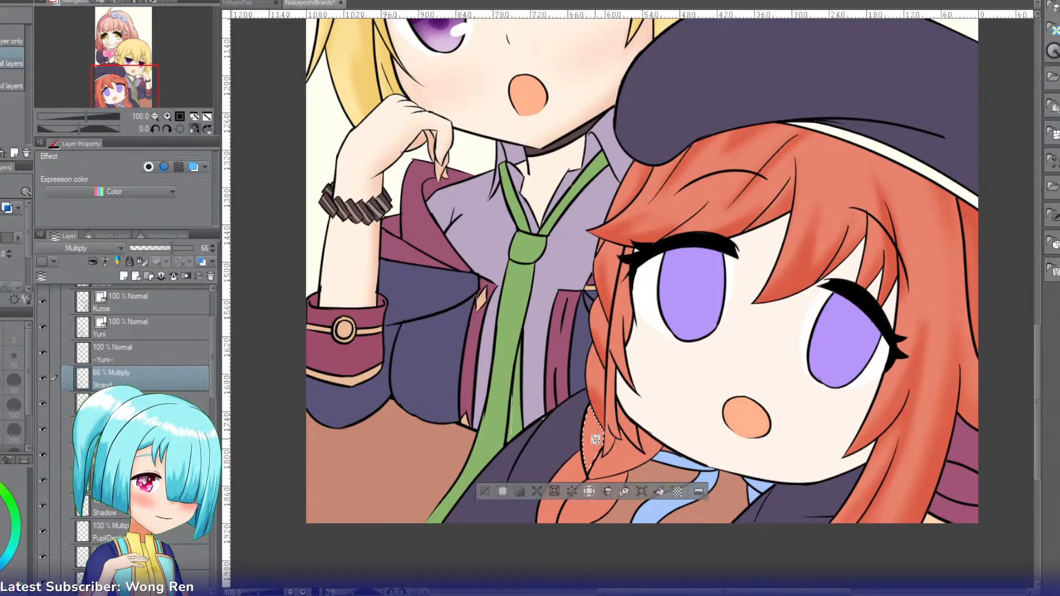
{"action": "key", "text": "b"}
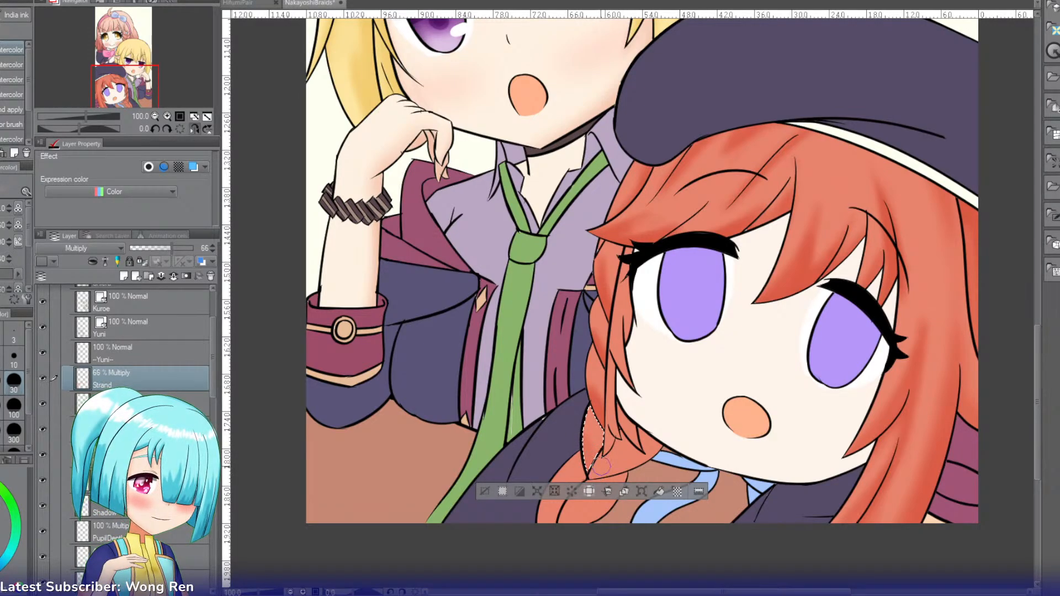
Step: Select the wide braid segment just below the chin and shade its lower edge with the soft brush
{"action": "key", "text": "w"}
{"action": "left_click", "coordinate": [625, 458]}
{"action": "key", "text": "b"}
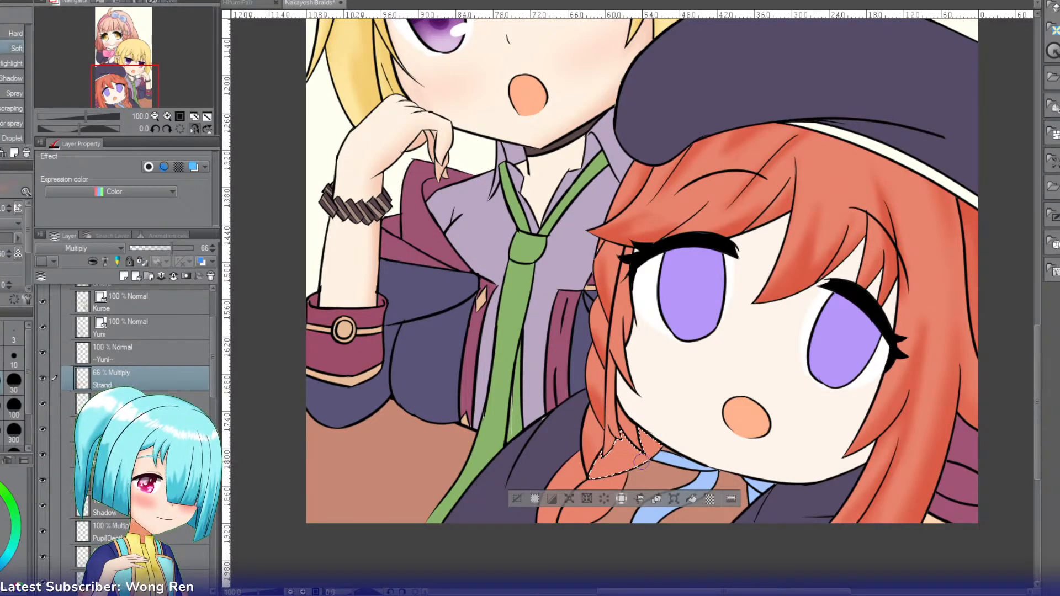
{"action": "mouse_move", "coordinate": [642, 461]}
{"action": "left_mouse_down"}
{"action": "mouse_move", "coordinate": [586, 477]}
{"action": "mouse_move", "coordinate": [639, 466]}
{"action": "left_mouse_up"}
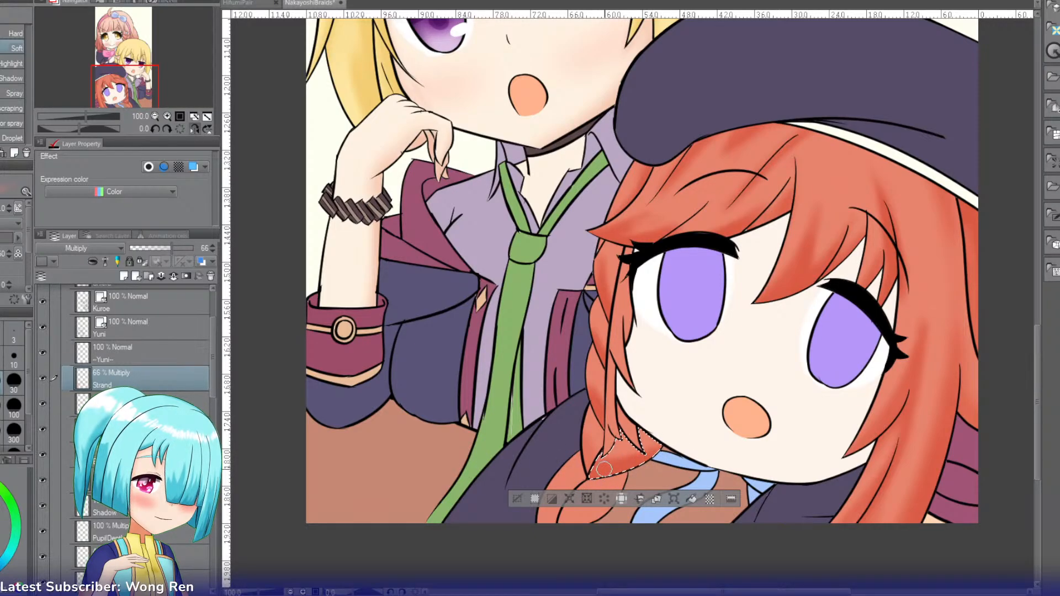
Step: Select and shade the small hair wedges between the jaw and the braid below the cheek
{"action": "key", "text": "w"}
{"action": "left_click", "coordinate": [638, 434]}
{"action": "key", "text": "b"}
{"action": "key", "text": "w"}
{"action": "left_click", "coordinate": [628, 427]}
{"action": "key", "text": "b"}
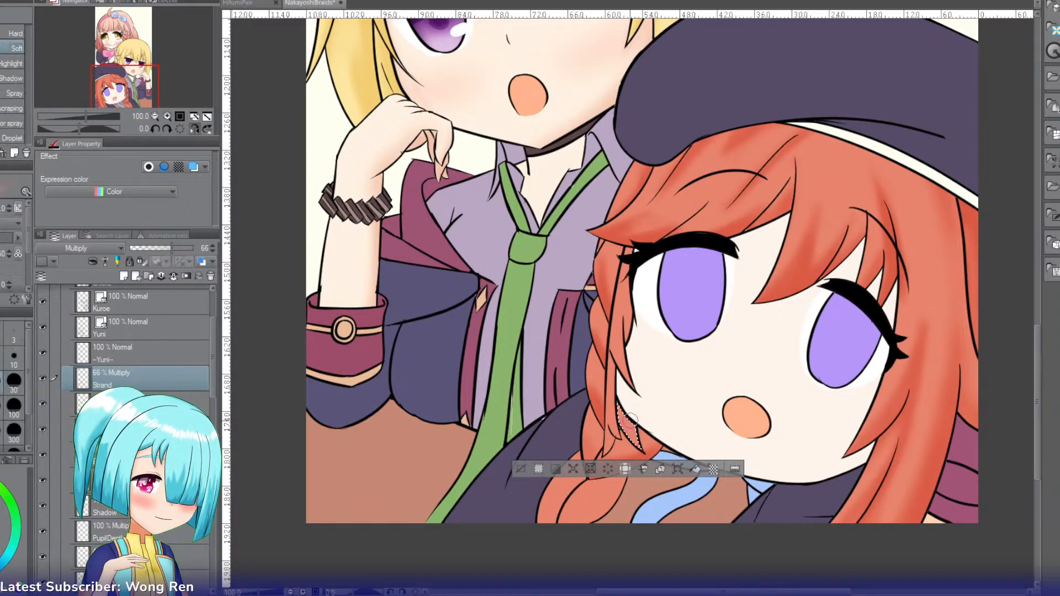
{"action": "left_click_drag", "start_coordinate": [630, 420], "coordinate": [648, 457]}
Step: Select the thin loose strand hanging between the cheek and the braid and shade it
{"action": "key", "text": "w"}
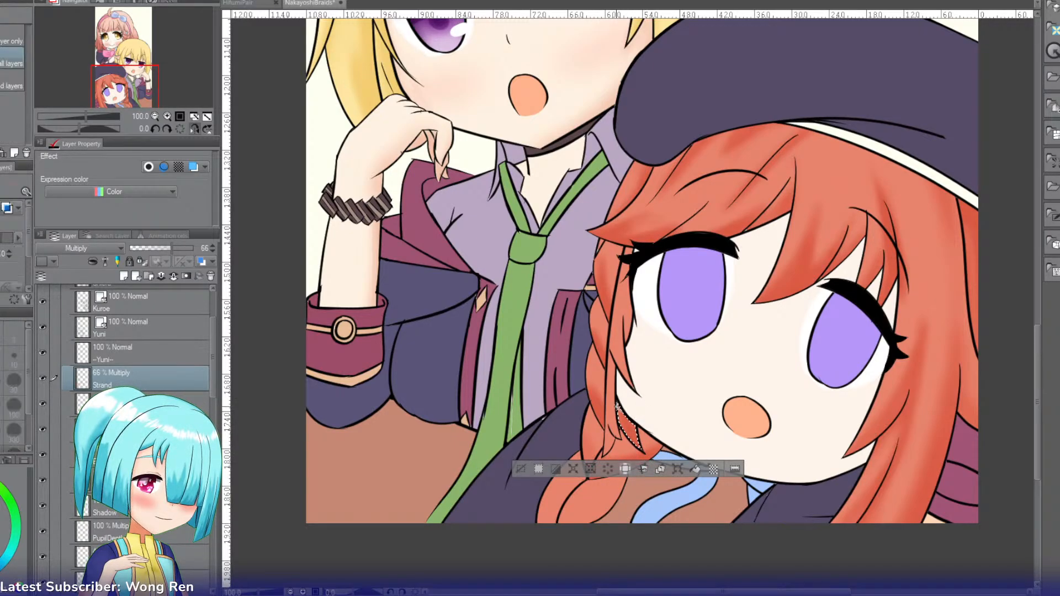
{"action": "left_click", "coordinate": [611, 408]}
{"action": "key", "text": "b"}
{"action": "mouse_move", "coordinate": [604, 411]}
{"action": "left_mouse_down"}
{"action": "mouse_move", "coordinate": [614, 445]}
{"action": "mouse_move", "coordinate": [612, 402]}
{"action": "mouse_move", "coordinate": [602, 459]}
{"action": "mouse_move", "coordinate": [622, 390]}
{"action": "left_mouse_up"}
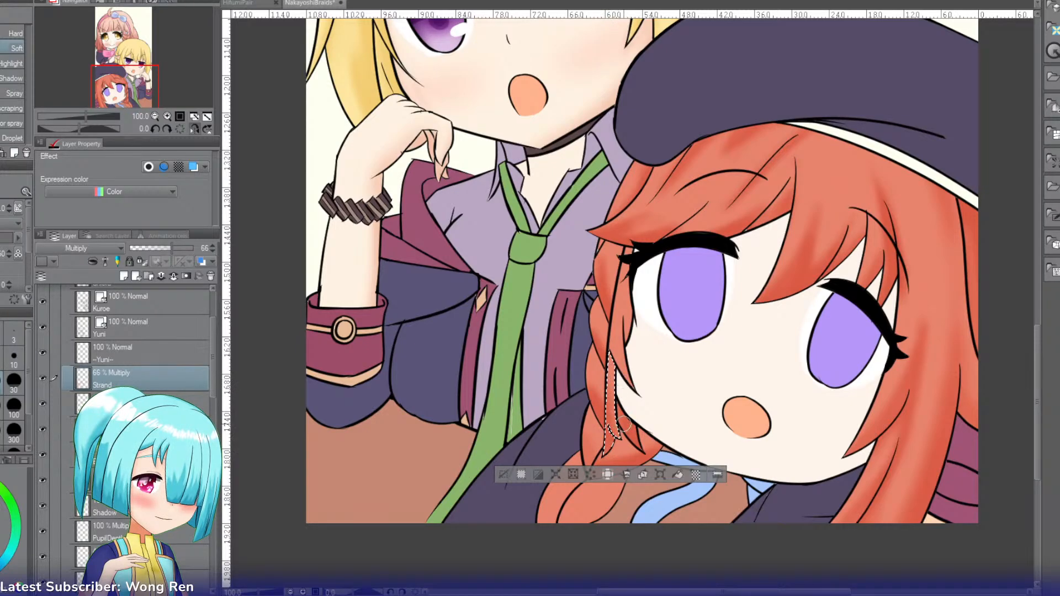
Step: Select the side lock framing the cheek below the eye and shade its tip and outer edge
{"action": "key", "text": "w"}
{"action": "left_click", "coordinate": [626, 337]}
{"action": "key", "text": "b"}
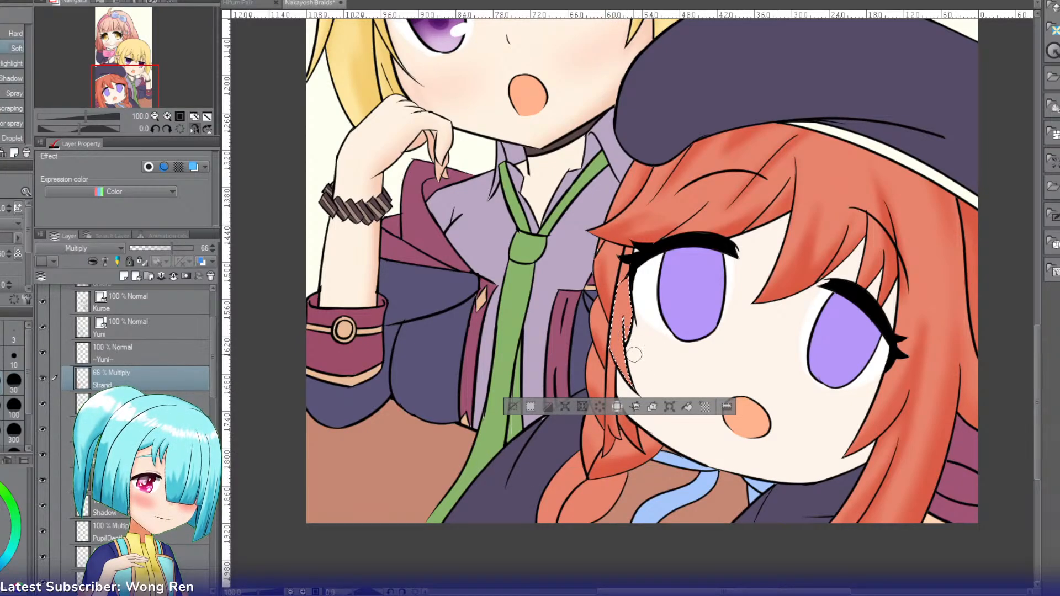
{"action": "left_click_drag", "start_coordinate": [635, 391], "coordinate": [624, 375]}
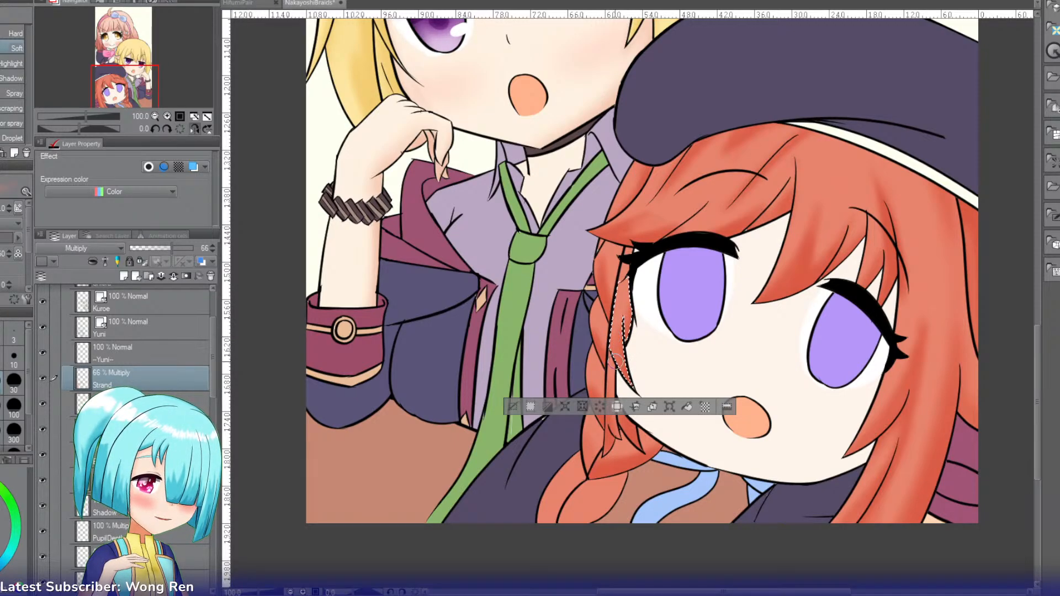
{"action": "left_click_drag", "start_coordinate": [610, 313], "coordinate": [627, 388]}
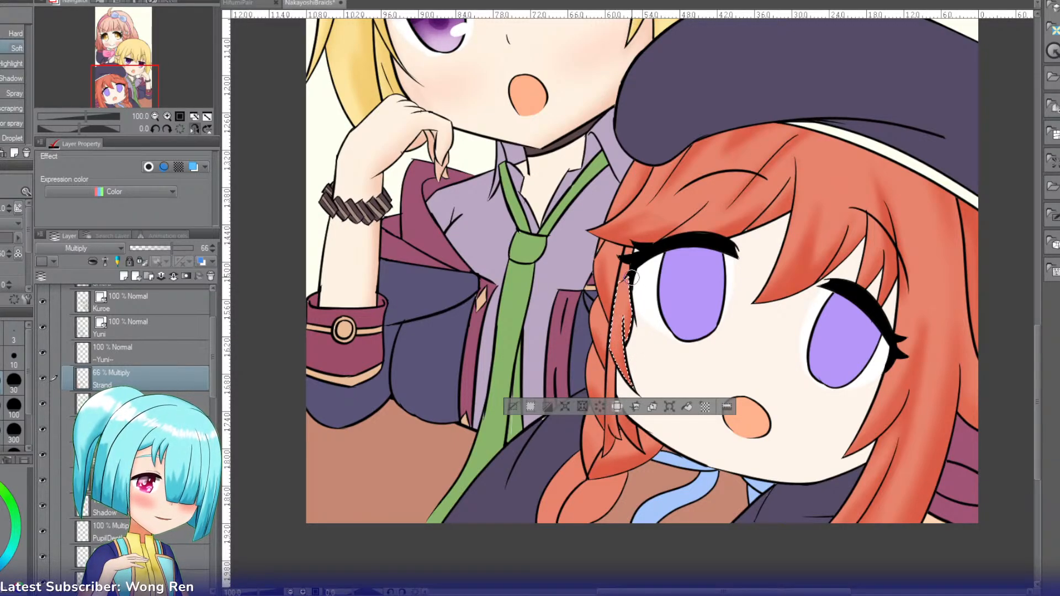
Step: Select and shade the tiny hair gaps around the outer eyelashes on the braid side, and clear the selection
{"action": "key", "text": "w"}
{"action": "left_click", "coordinate": [626, 265]}
{"action": "key", "text": "b"}
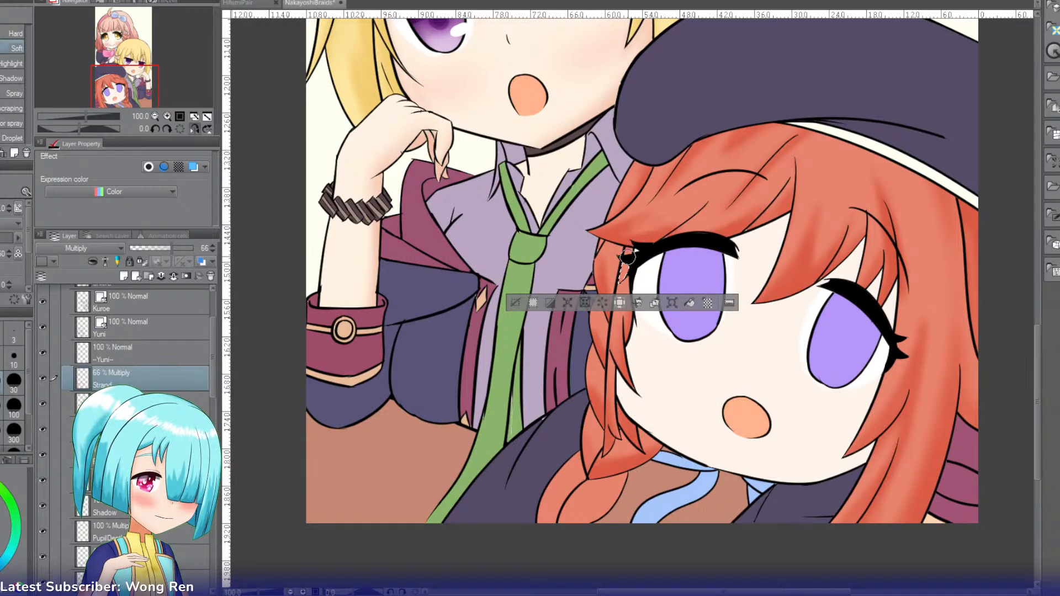
{"action": "left_click_drag", "start_coordinate": [623, 277], "coordinate": [624, 270]}
{"action": "key", "text": "w"}
{"action": "left_click", "coordinate": [628, 252]}
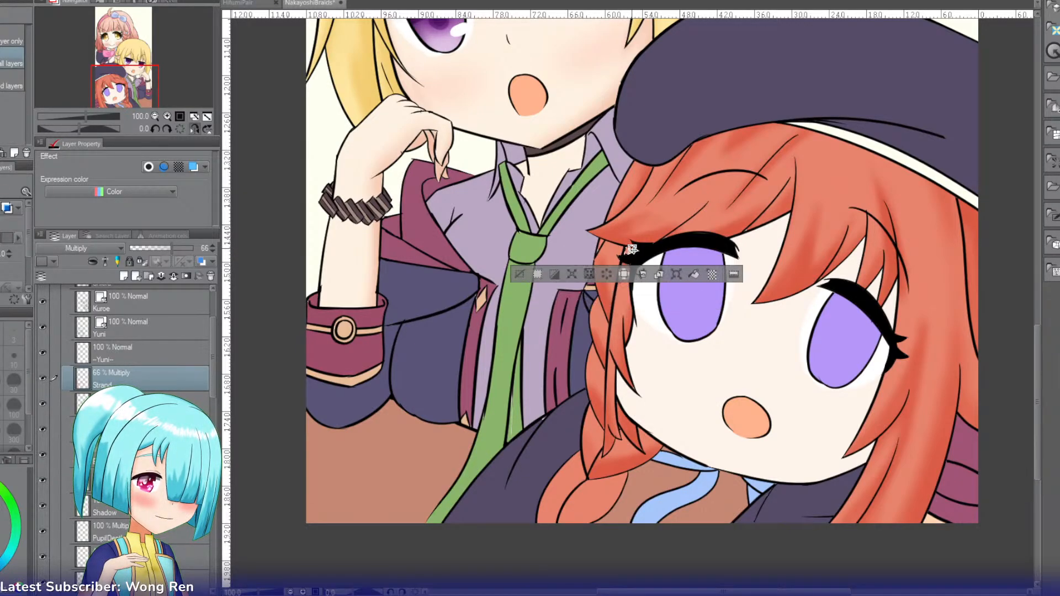
{"action": "key", "text": "b"}
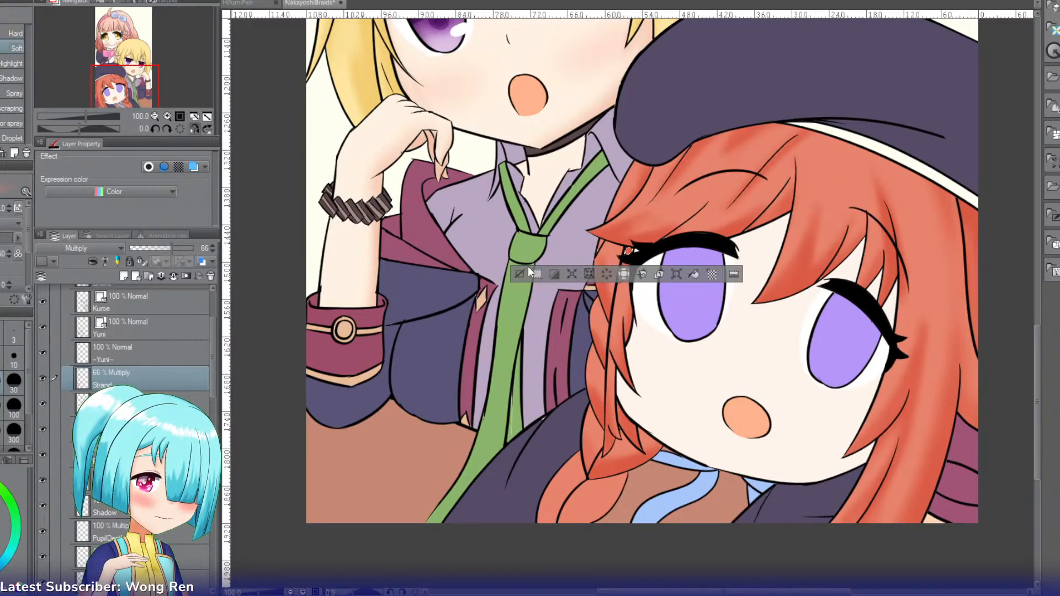
{"action": "key", "text": "ctrl+d"}
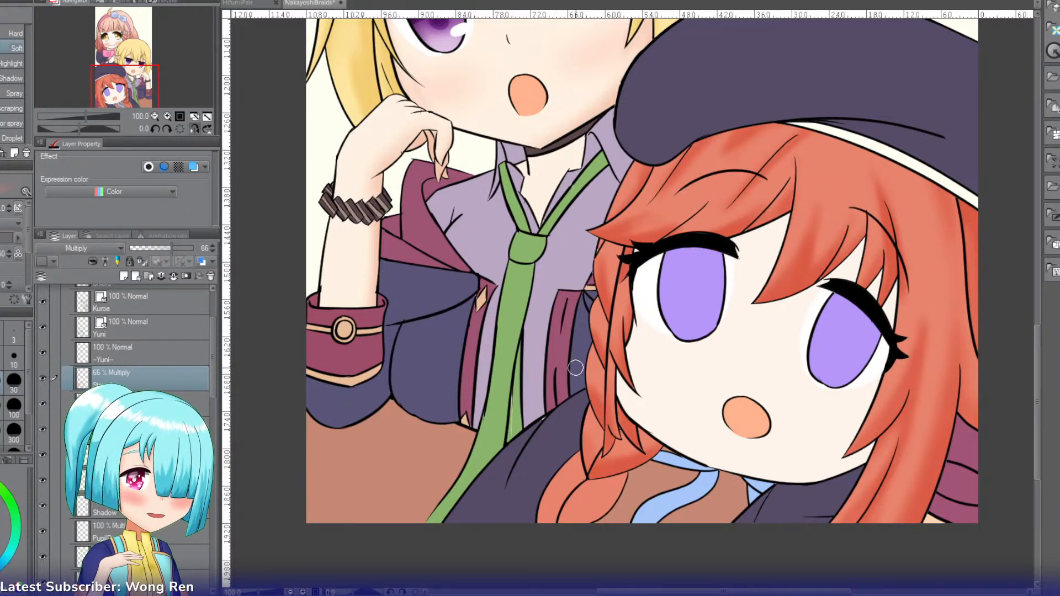
Step: Select the rounded lower braid segment near the blue ribbon and shade it with the soft brush
{"action": "key", "text": "w"}
{"action": "left_click", "coordinate": [594, 498]}
{"action": "key", "text": "b"}
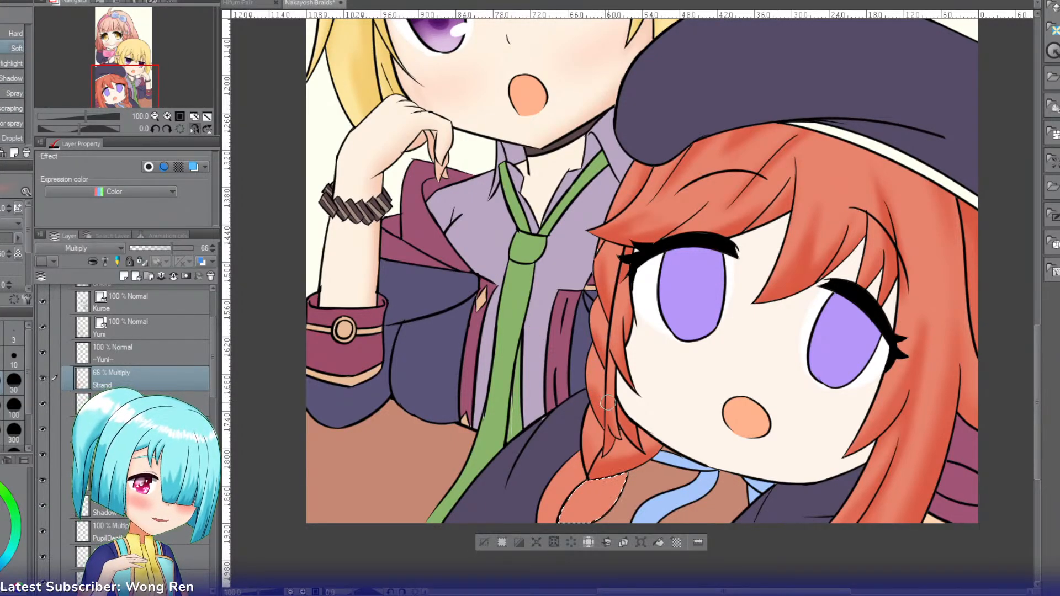
{"action": "mouse_move", "coordinate": [605, 484]}
{"action": "left_mouse_down"}
{"action": "mouse_move", "coordinate": [577, 514]}
{"action": "mouse_move", "coordinate": [626, 492]}
{"action": "mouse_move", "coordinate": [558, 506]}
{"action": "left_mouse_up"}
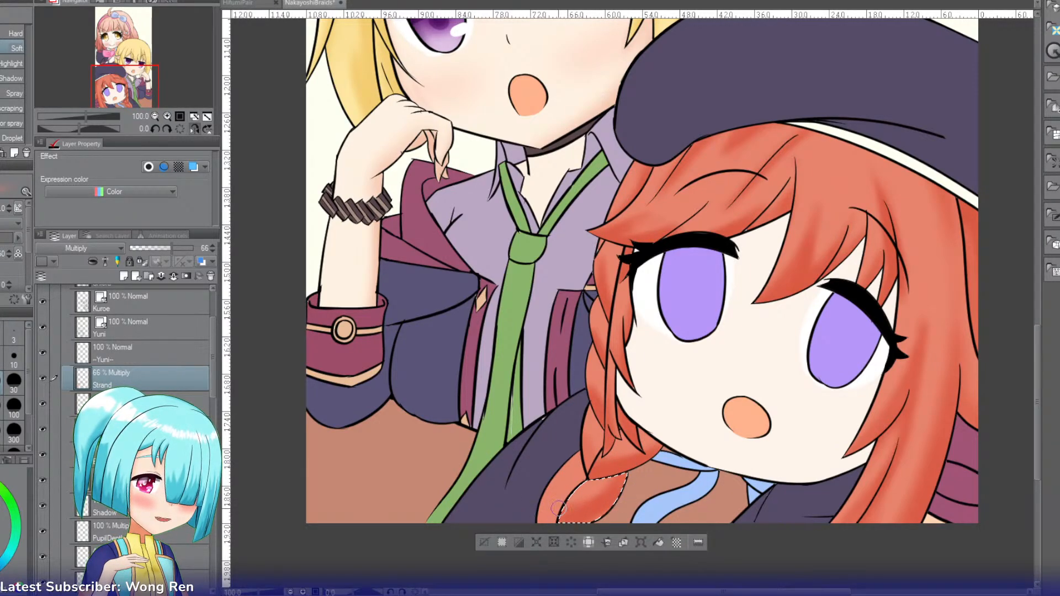
Step: Select the outer lower braid segment along the dark jacket and shade both of its long edges
{"action": "key", "text": "w"}
{"action": "left_click", "coordinate": [566, 488]}
{"action": "key", "text": "b"}
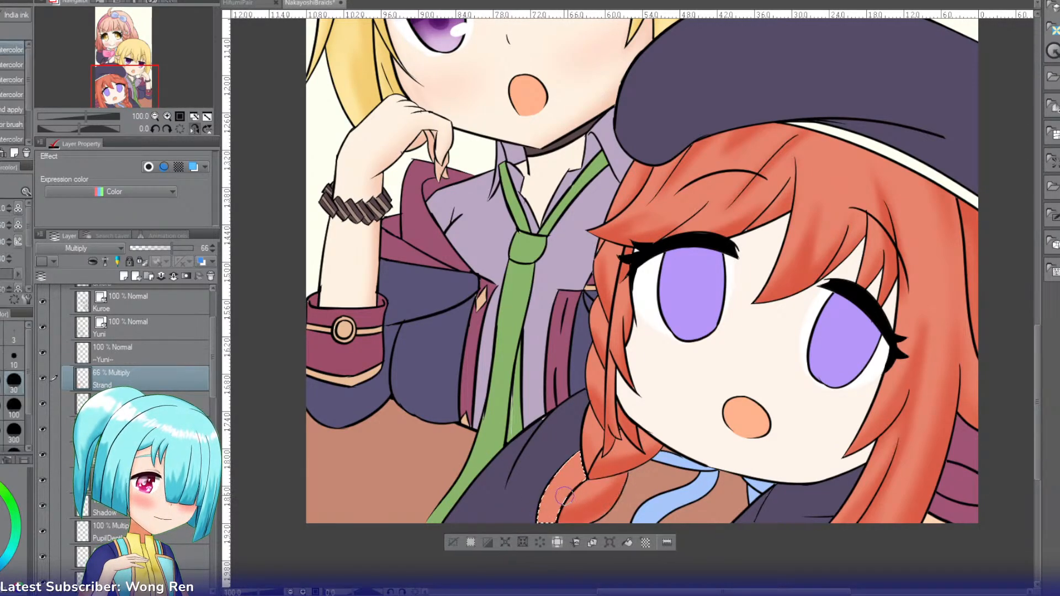
{"action": "left_click_drag", "start_coordinate": [552, 484], "coordinate": [560, 535]}
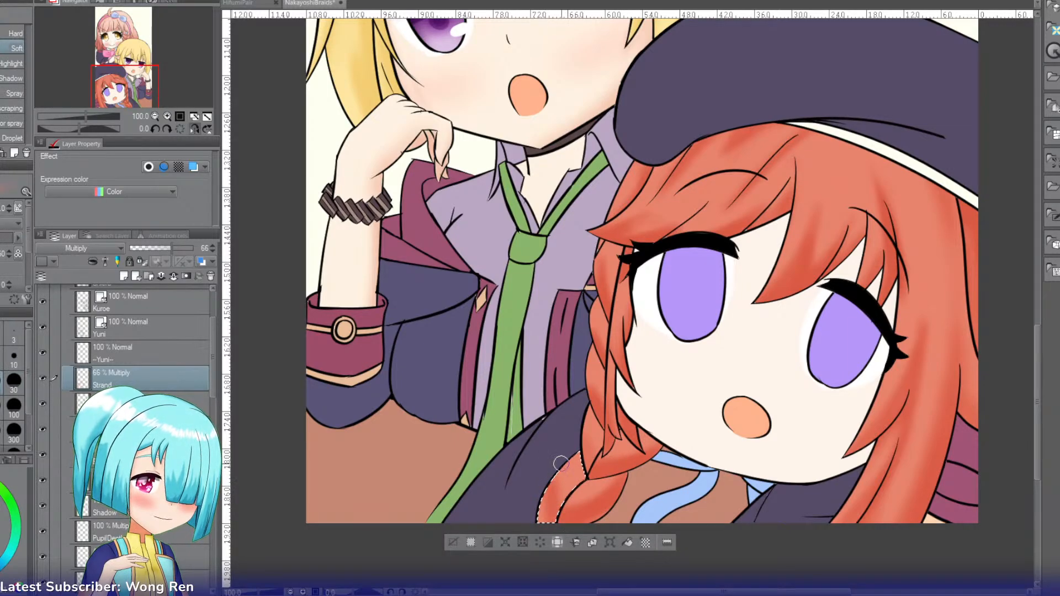
{"action": "left_click_drag", "start_coordinate": [561, 463], "coordinate": [537, 512]}
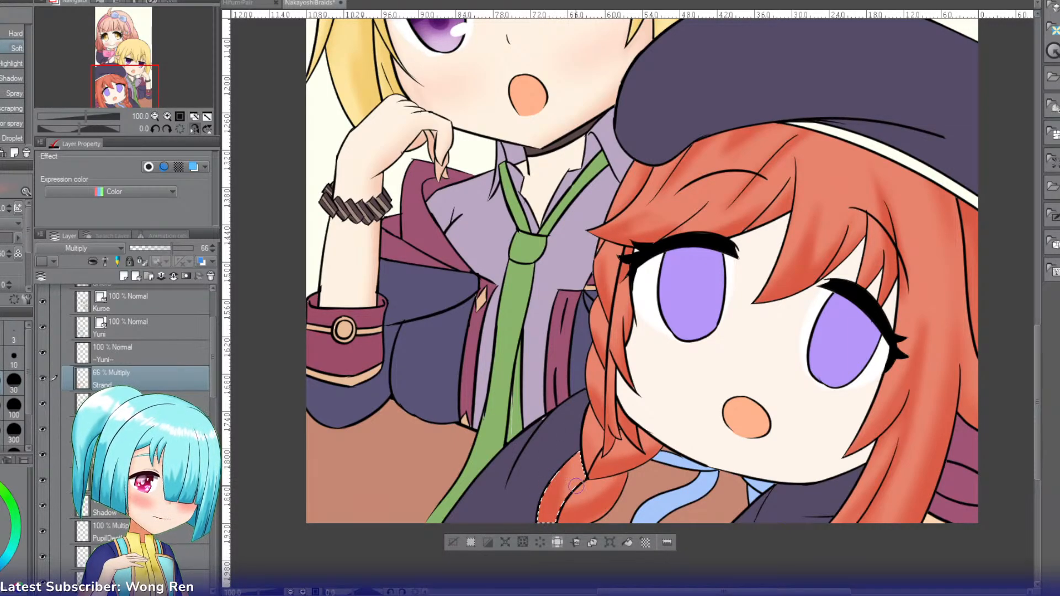
Step: Reselect and touch up the small braid segment above the lower ones, clear the selection and restore the unflipped canvas view
{"action": "key", "text": "w"}
{"action": "left_click", "coordinate": [593, 441]}
{"action": "key", "text": "b"}
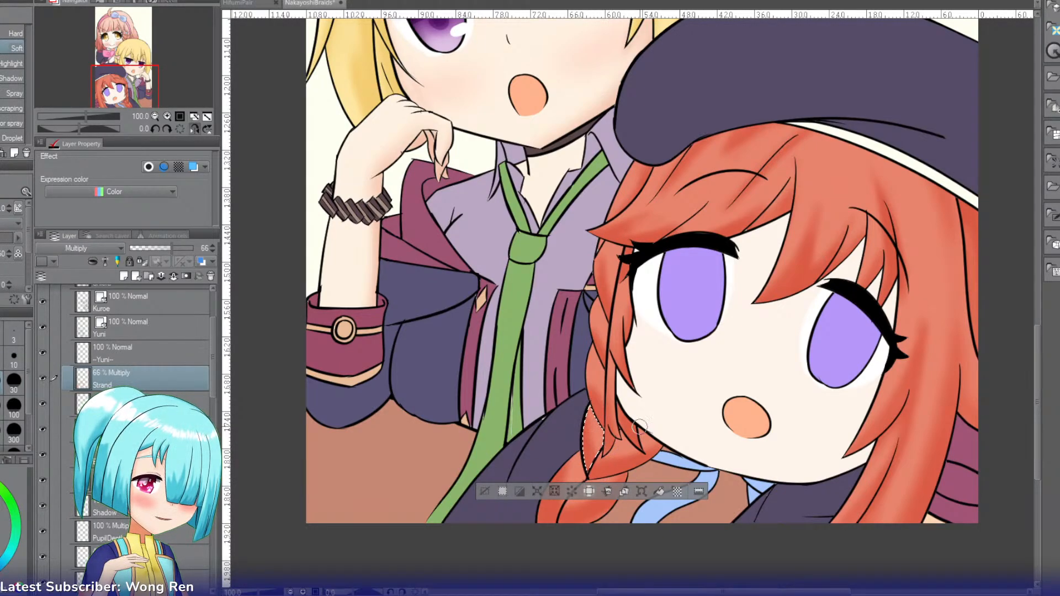
{"action": "left_click", "coordinate": [494, 489]}
{"action": "left_click", "coordinate": [195, 129]}
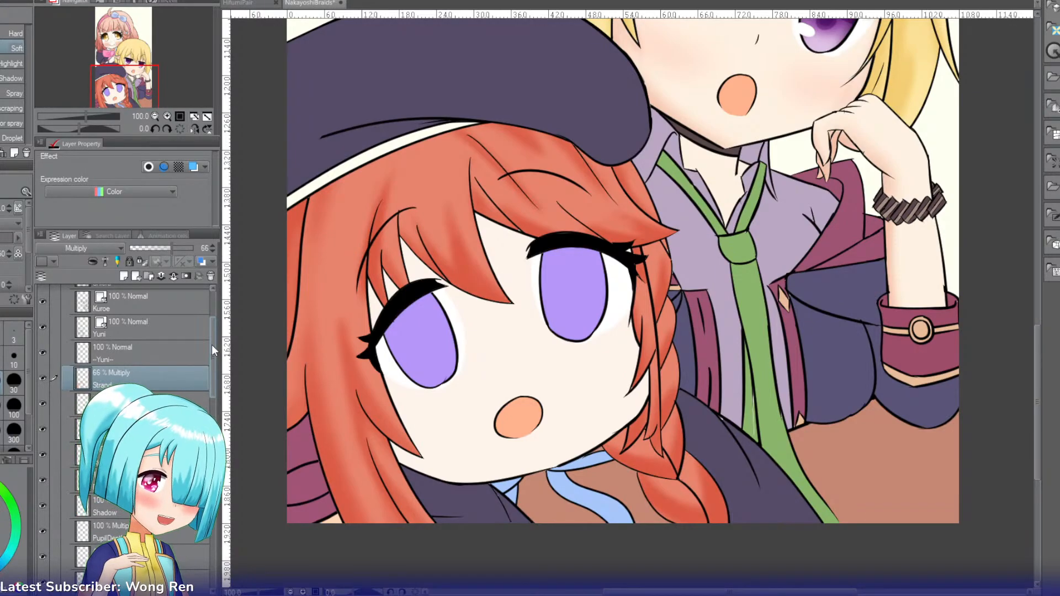
Step: Select the red-haired character's face skin together with the small skin gaps between her bangs
{"action": "mouse_move", "coordinate": [119, 103]}
{"action": "left_mouse_down"}
{"action": "mouse_move", "coordinate": [122, 75]}
{"action": "mouse_move", "coordinate": [122, 86]}
{"action": "left_mouse_up"}
{"action": "key", "text": "w"}
{"action": "left_click", "coordinate": [489, 416]}
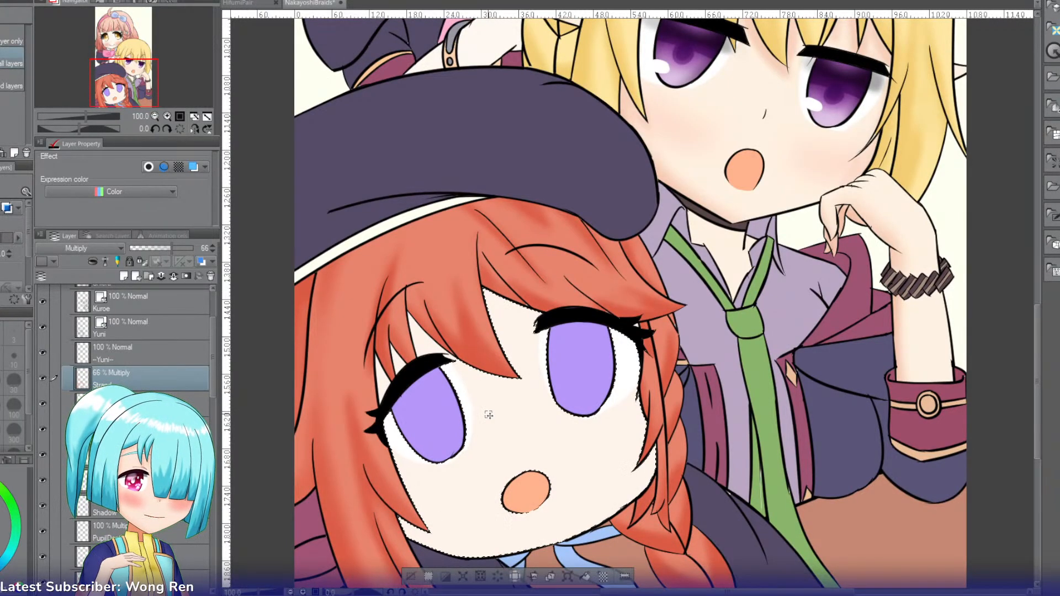
{"action": "left_click", "coordinate": [425, 345]}
{"action": "left_click", "coordinate": [397, 362]}
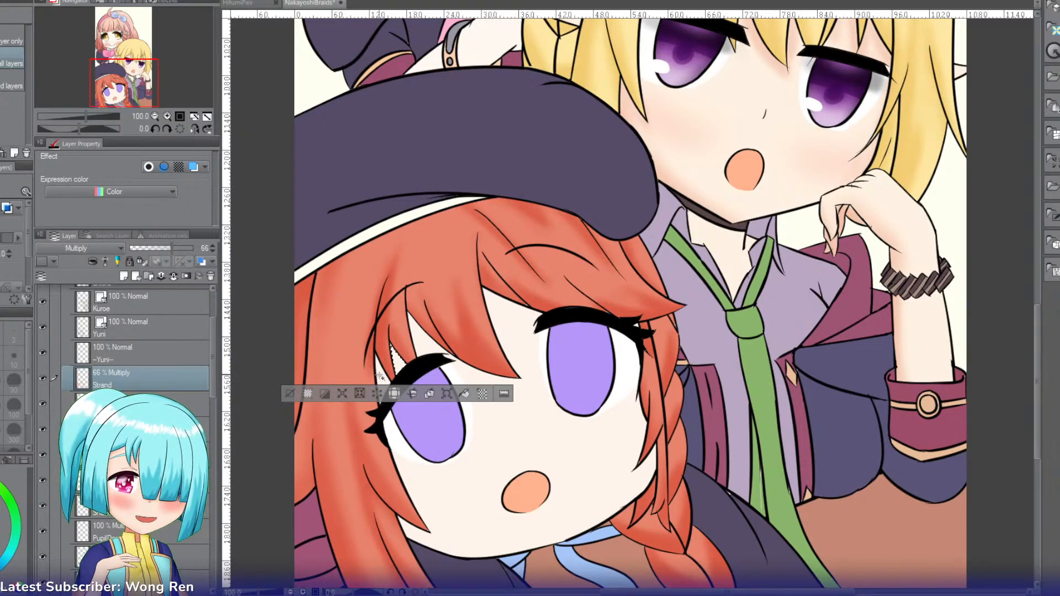
{"action": "left_click", "coordinate": [525, 357]}
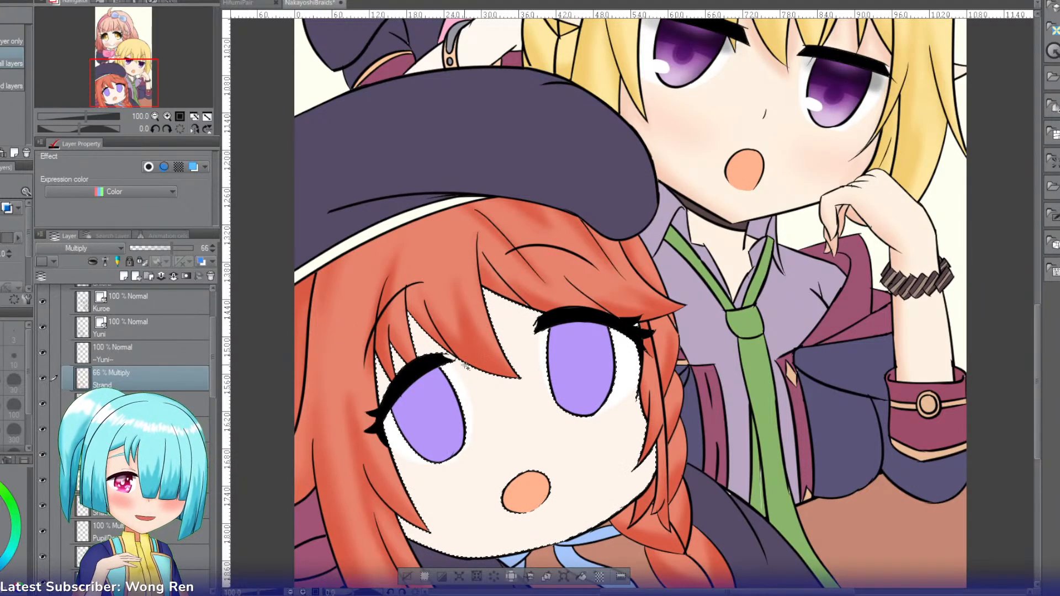
Step: Add a new layer named HairShadow and set its blending mode to Linear burn
{"action": "key", "text": "i"}
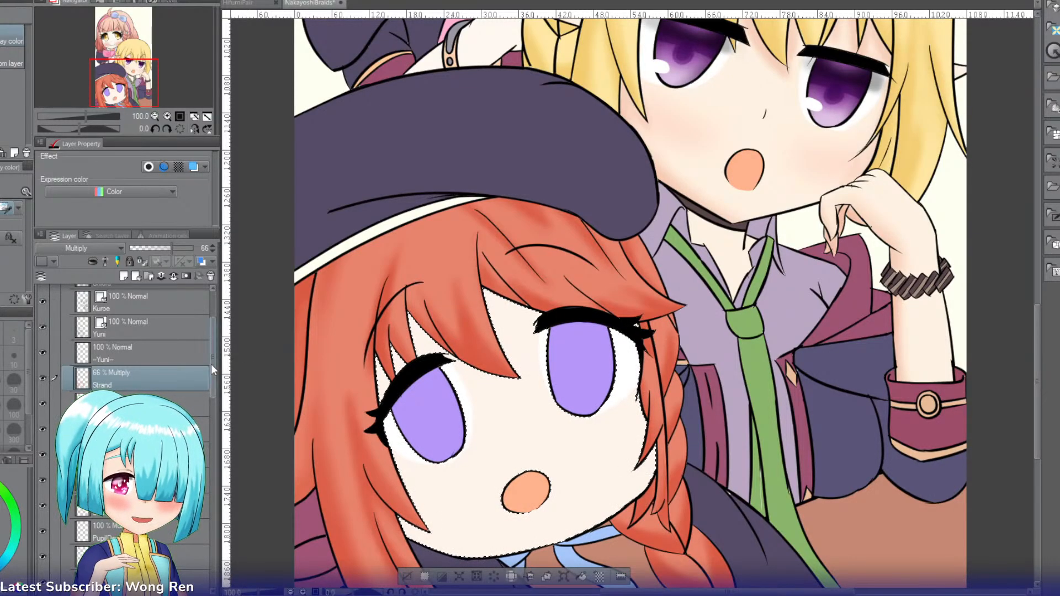
{"action": "key", "text": "ctrl+shift+n"}
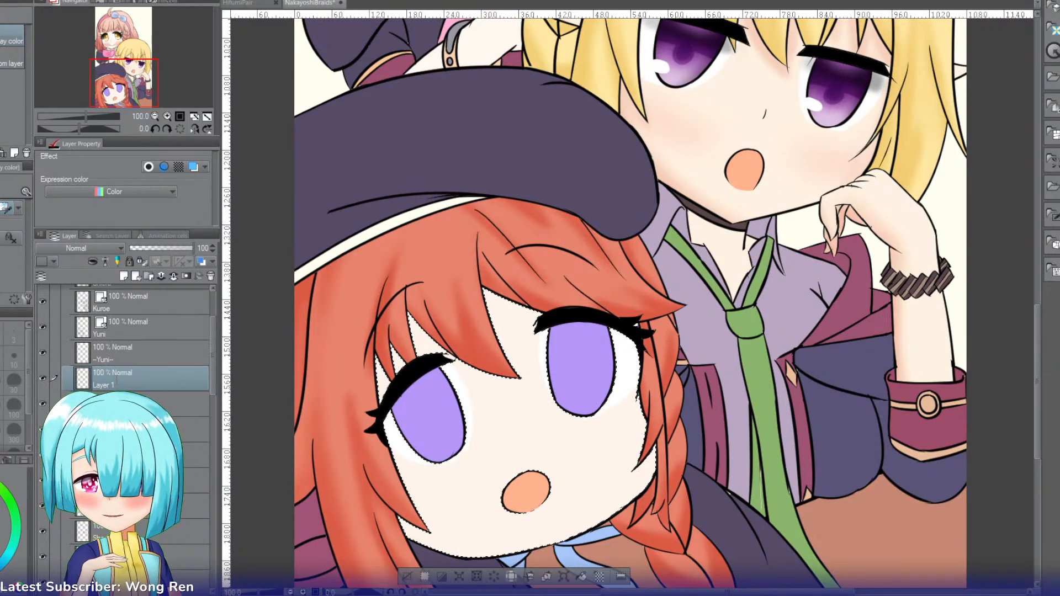
{"action": "double_click", "coordinate": [117, 382]}
{"action": "type", "text": "HairShadow"}
{"action": "key", "text": "Return"}
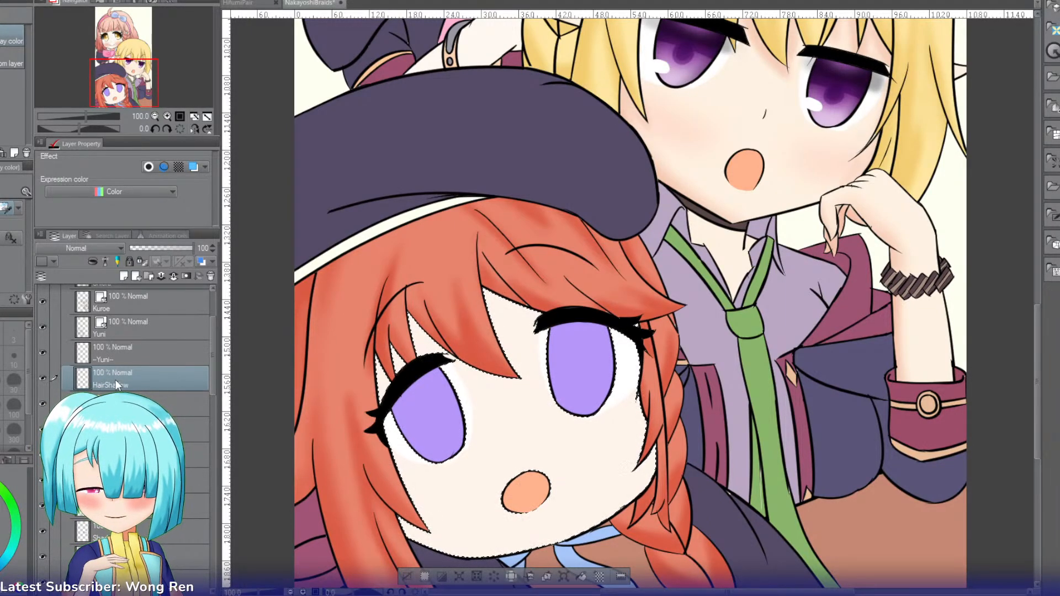
{"action": "left_click", "coordinate": [167, 117]}
{"action": "left_click_drag", "start_coordinate": [124, 65], "coordinate": [128, 96]}
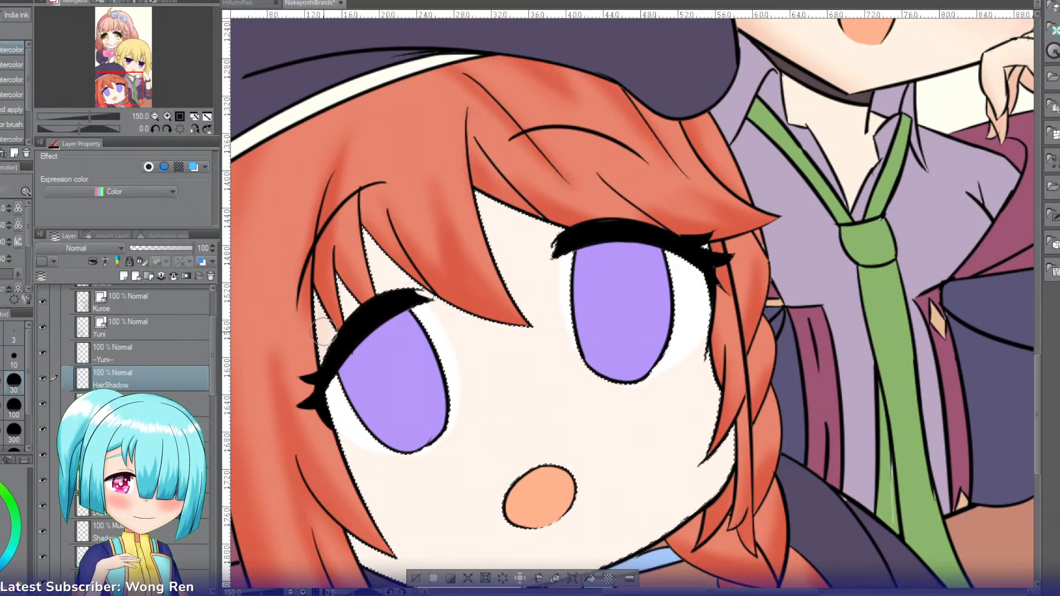
{"action": "left_click", "coordinate": [114, 248]}
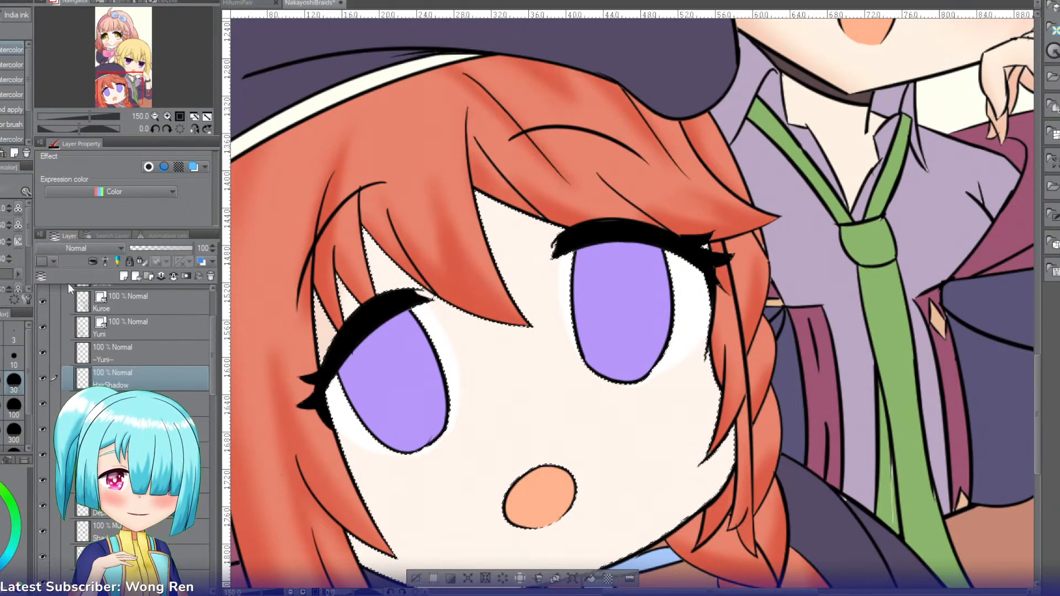
{"action": "left_click", "coordinate": [54, 310]}
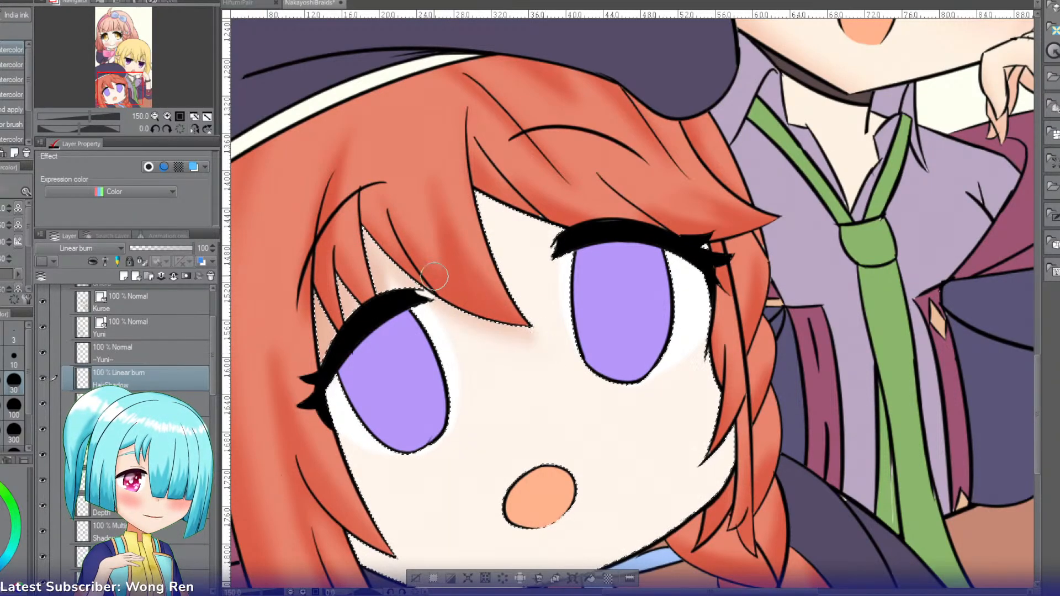
Step: Paint soft hair shadows on the face beneath the bangs and along the side strands within the selection
{"action": "key", "text": "ctrl+z"}
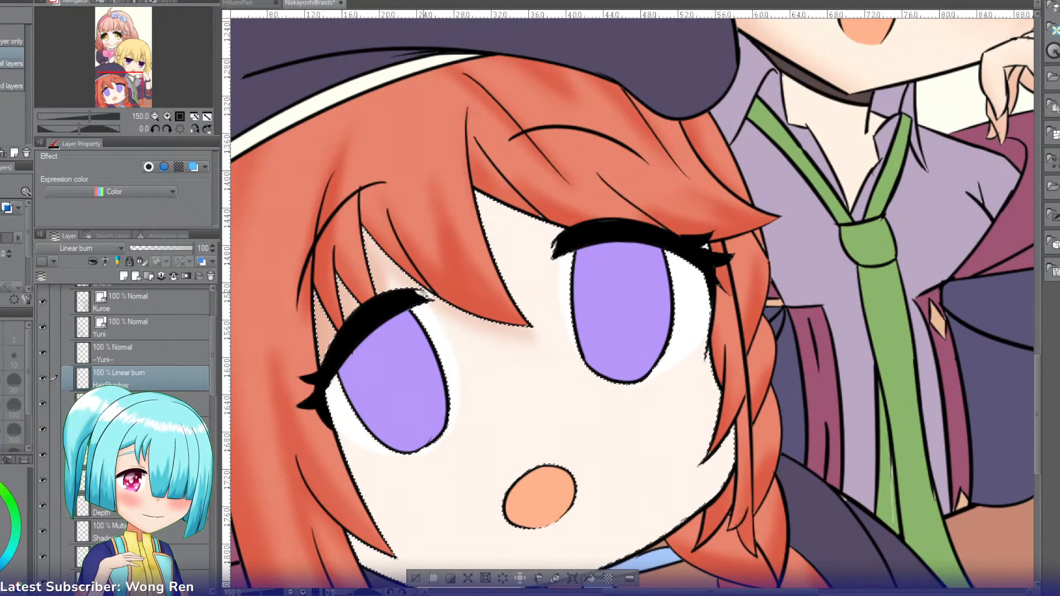
{"action": "key", "text": "b"}
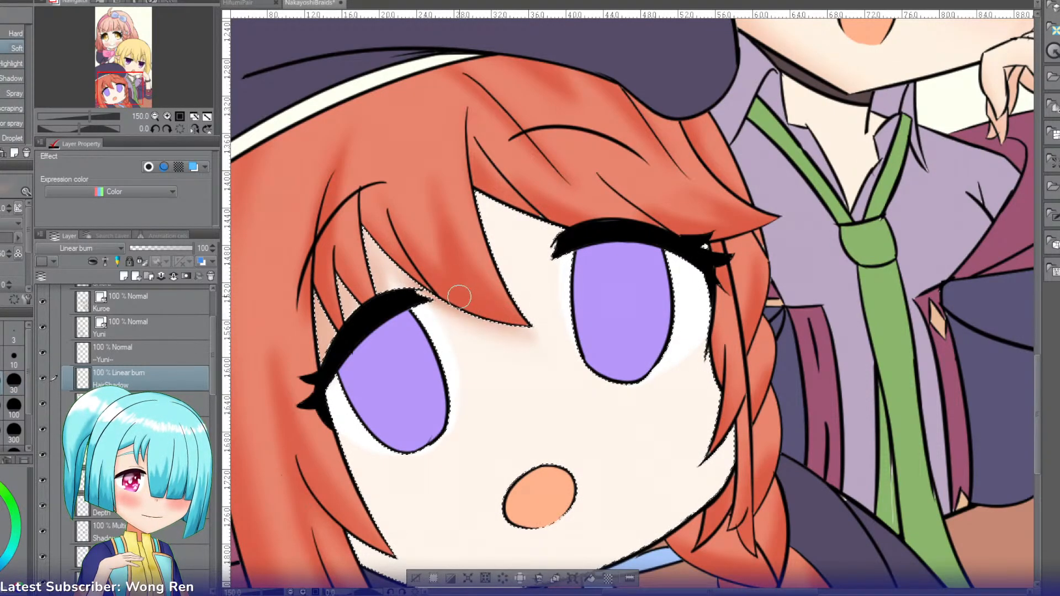
{"action": "mouse_move", "coordinate": [465, 168]}
{"action": "left_mouse_down"}
{"action": "mouse_move", "coordinate": [522, 218]}
{"action": "mouse_move", "coordinate": [626, 241]}
{"action": "mouse_move", "coordinate": [465, 213]}
{"action": "mouse_move", "coordinate": [531, 173]}
{"action": "mouse_move", "coordinate": [484, 176]}
{"action": "mouse_move", "coordinate": [507, 279]}
{"action": "left_mouse_up"}
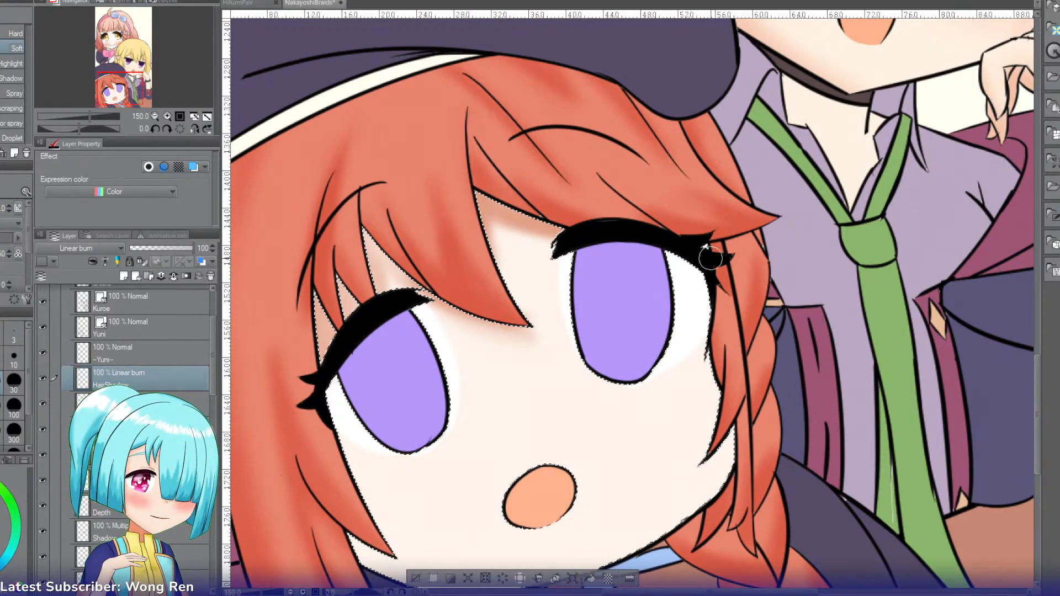
{"action": "key", "text": "w"}
{"action": "key", "text": "b"}
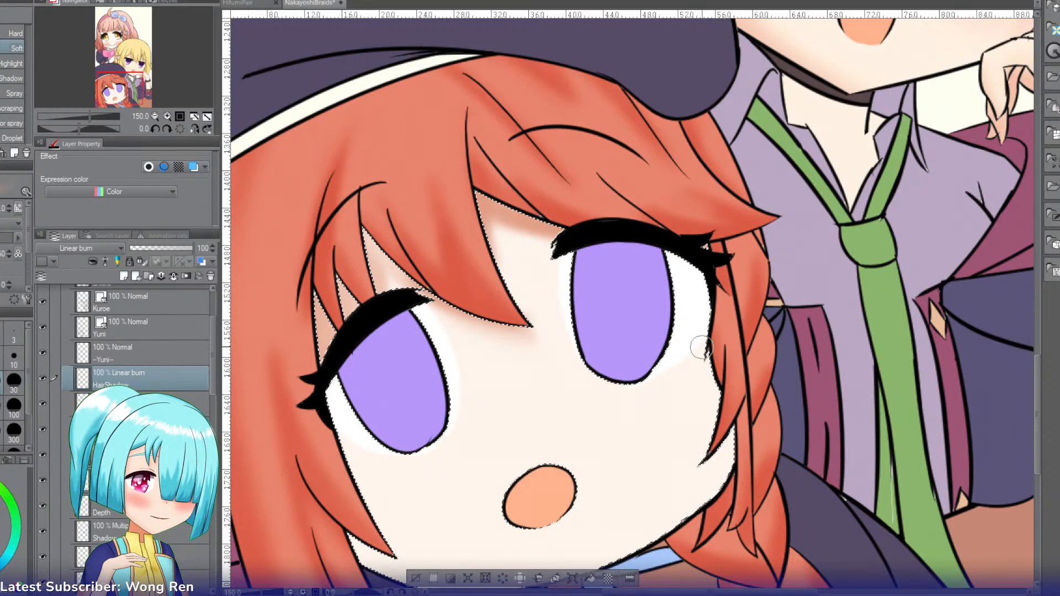
{"action": "key", "text": "b"}
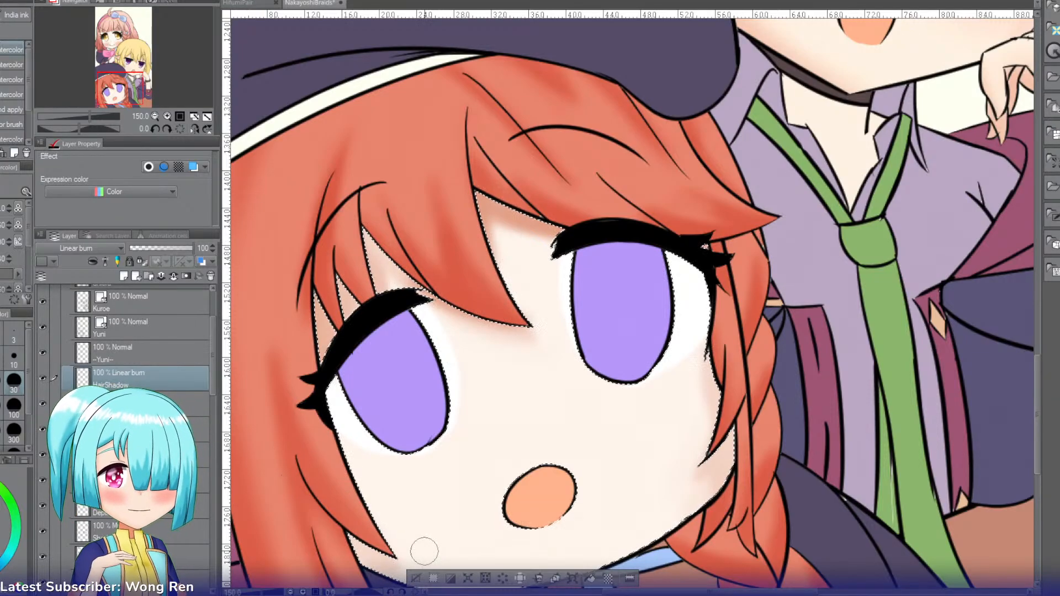
Step: Add a new layer named SkinShade and set its blending mode to Multiply
{"action": "key", "text": "ctrl+shift+n"}
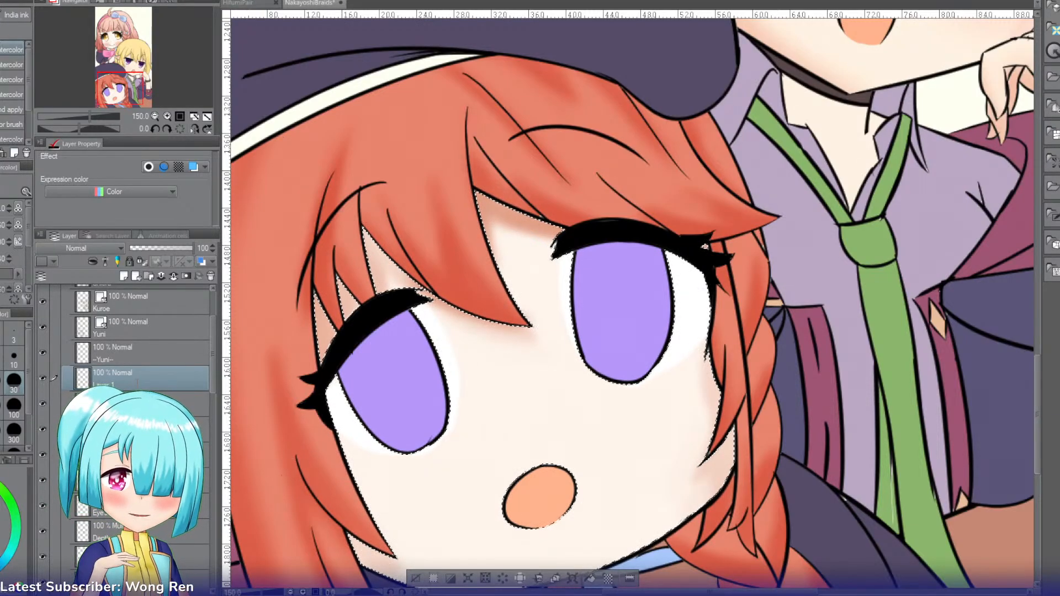
{"action": "double_click", "coordinate": [137, 383]}
{"action": "type", "text": "SkinShade"}
{"action": "key", "text": "Return"}
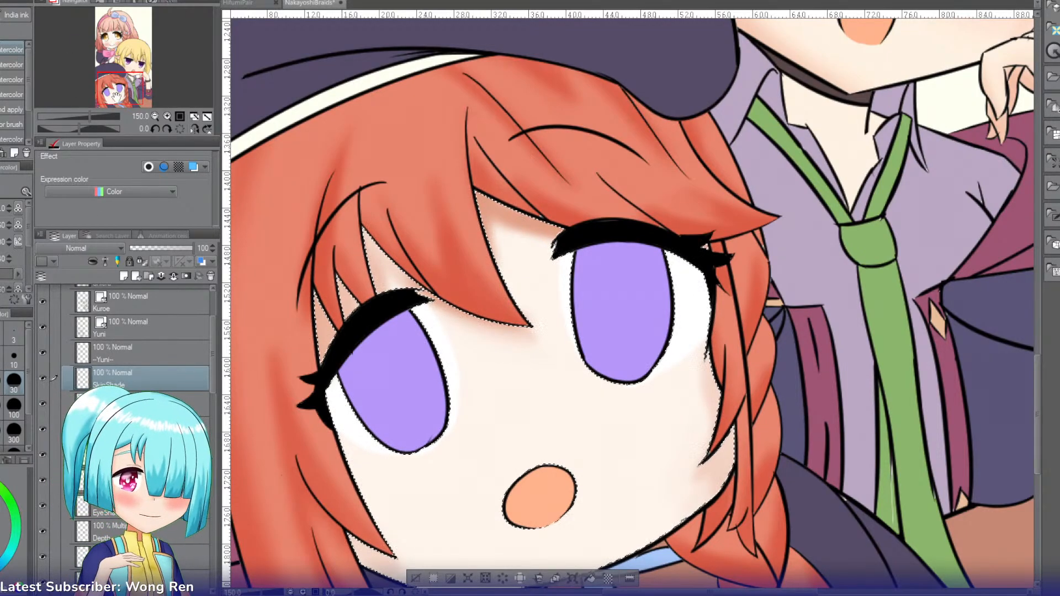
{"action": "left_click_drag", "start_coordinate": [115, 97], "coordinate": [115, 107]}
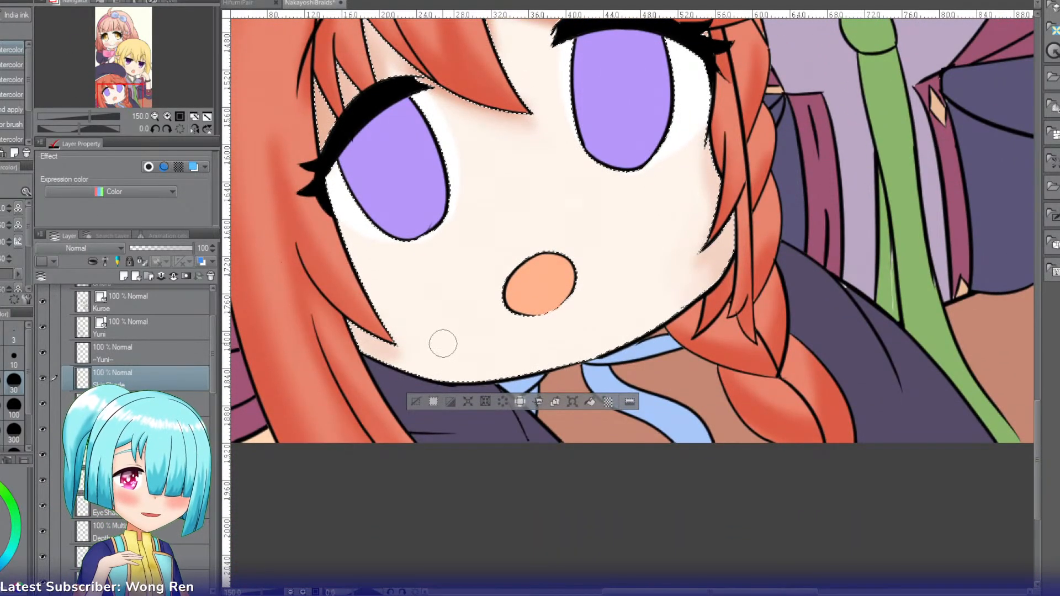
{"action": "left_click", "coordinate": [77, 248]}
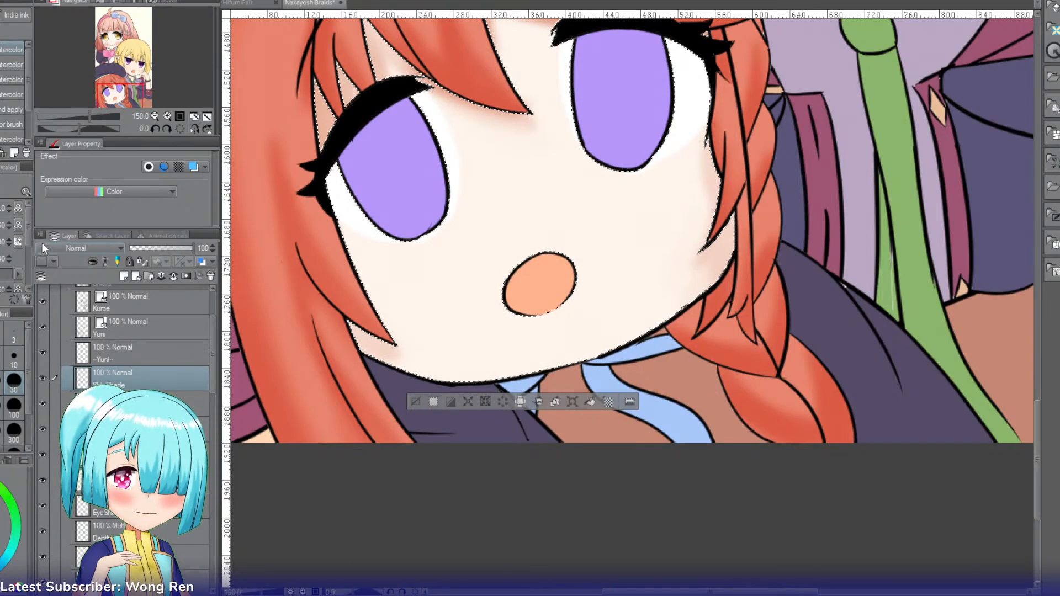
{"action": "left_click", "coordinate": [69, 280]}
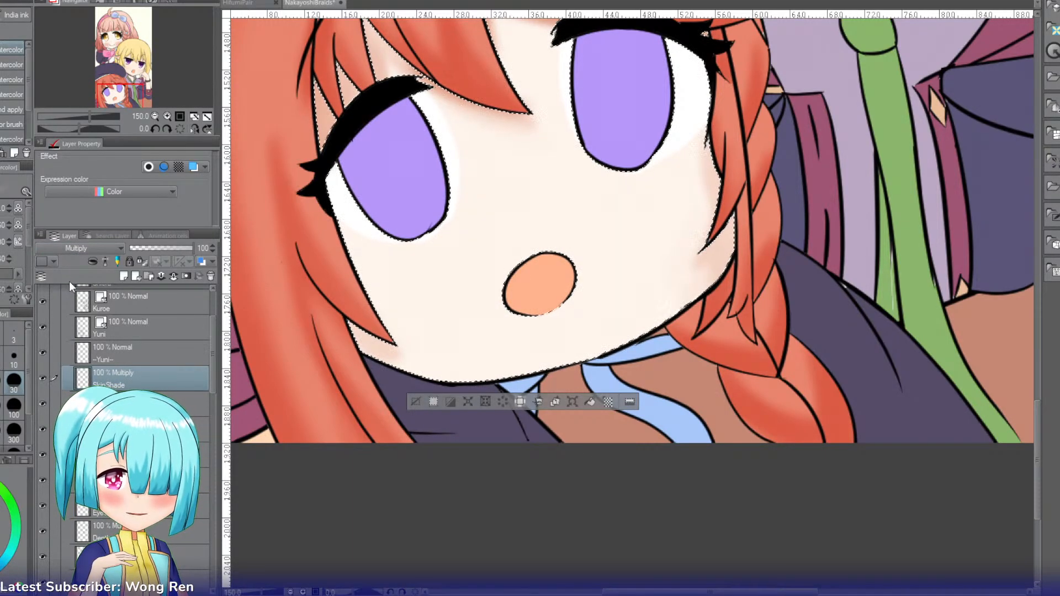
Step: Shade the chin and lower jaw edge with an enlarged soft brush and set the SkinShade layer's opacity to 65%
{"action": "key", "text": "b"}
{"action": "key", "text": "b"}
{"action": "key", "text": "b"}
{"action": "key", "text": "b"}
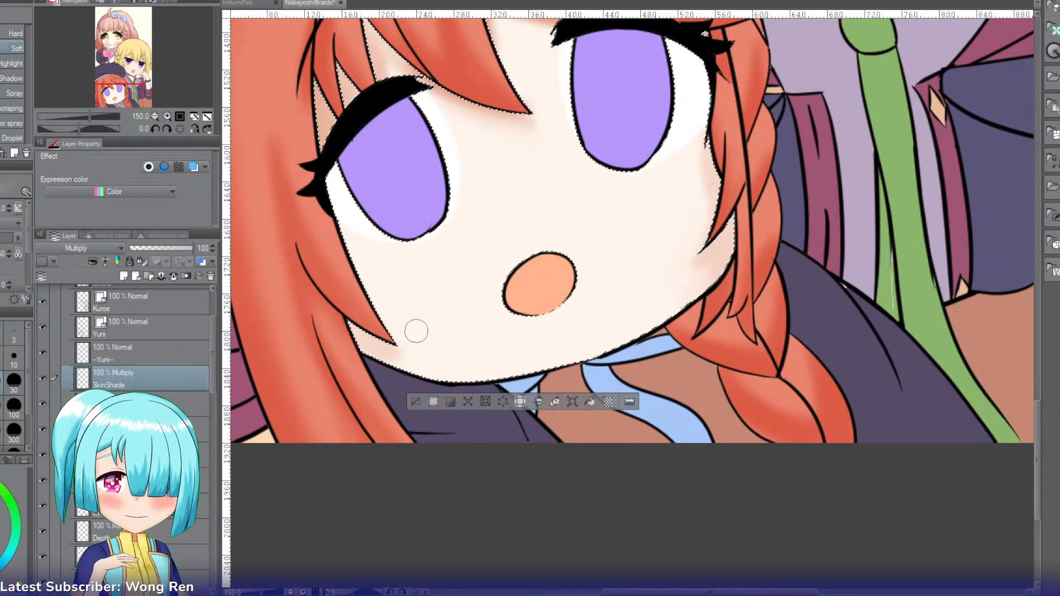
{"action": "key", "text": "]"}
{"action": "key", "text": "]"}
{"action": "key", "text": "]"}
{"action": "key", "text": "]"}
{"action": "mouse_move", "coordinate": [401, 360]}
{"action": "left_mouse_down"}
{"action": "mouse_move", "coordinate": [541, 400]}
{"action": "mouse_move", "coordinate": [362, 349]}
{"action": "mouse_move", "coordinate": [513, 386]}
{"action": "left_mouse_up"}
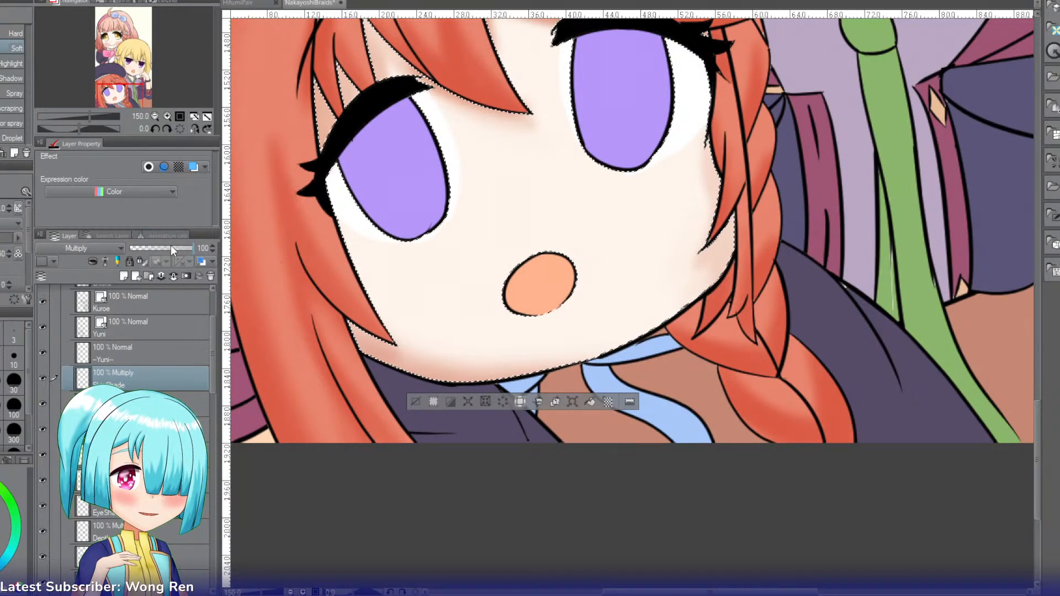
{"action": "left_click", "coordinate": [171, 247]}
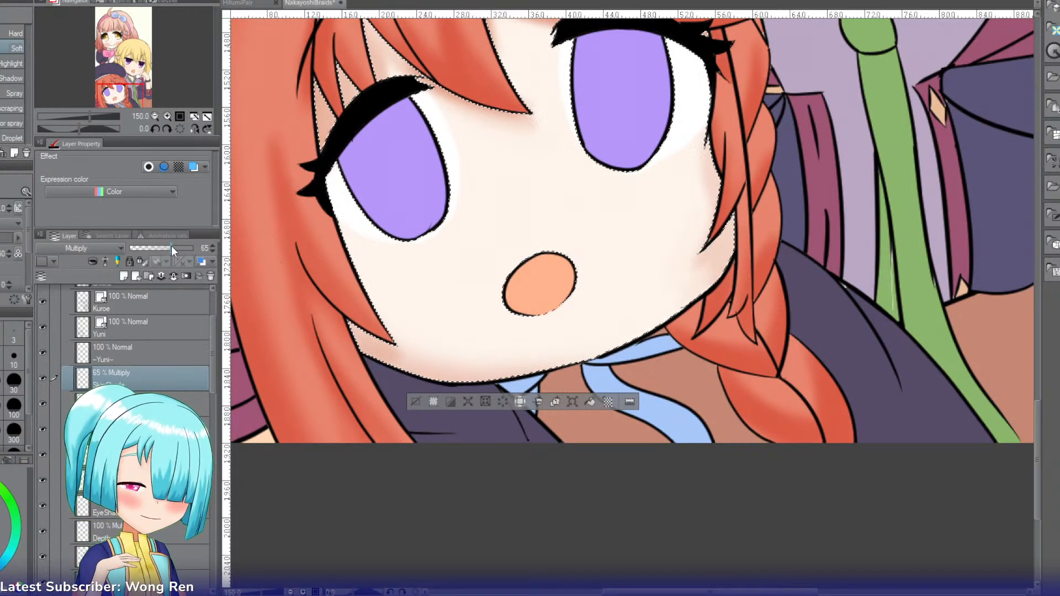
Step: Add a new layer named Blush and set its blending mode to Multiply
{"action": "double_click", "coordinate": [157, 117]}
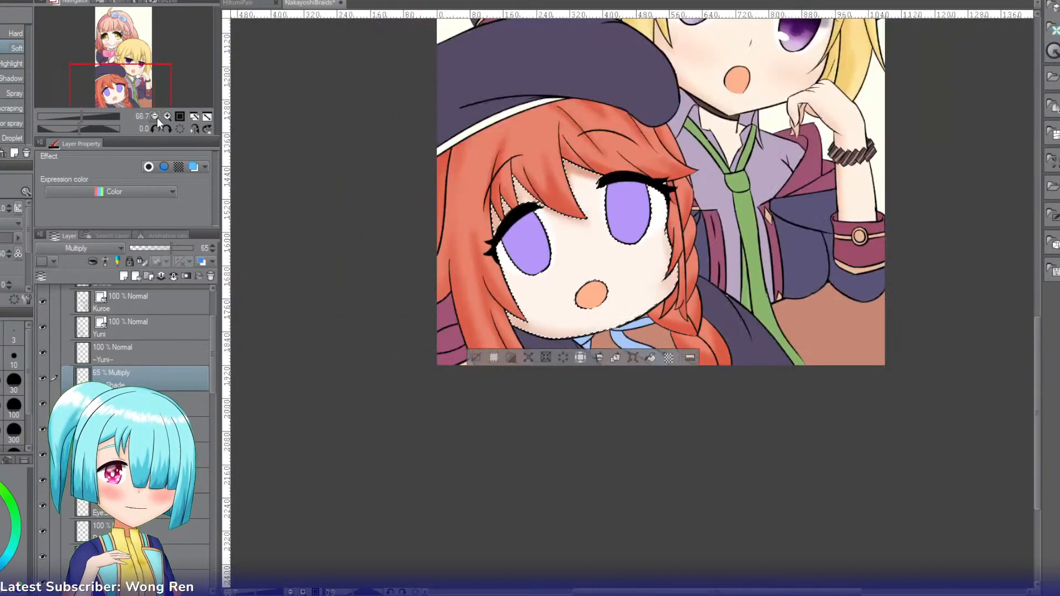
{"action": "left_click_drag", "start_coordinate": [145, 82], "coordinate": [159, 69]}
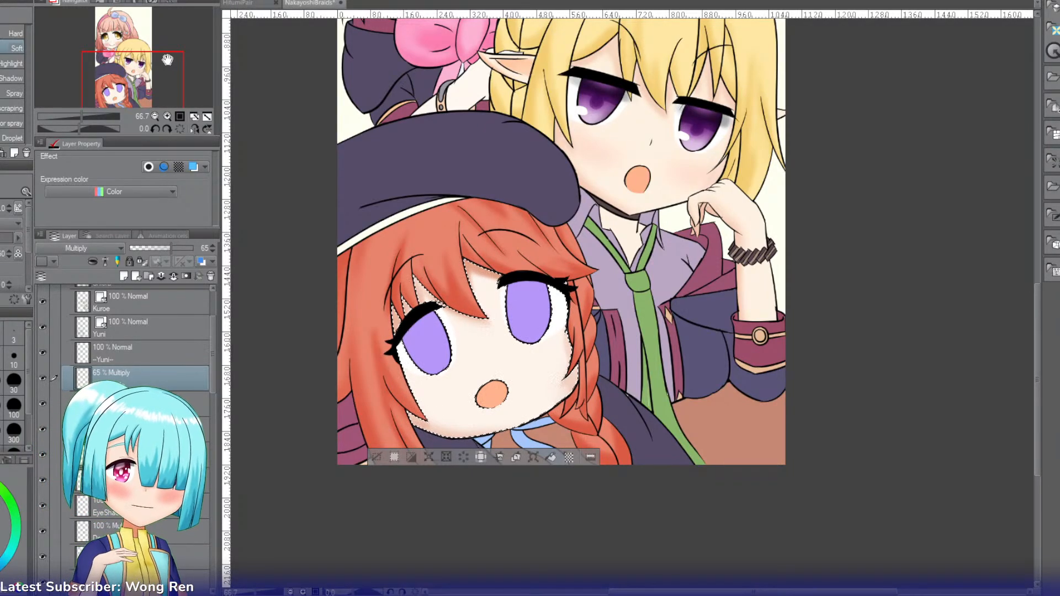
{"action": "left_click_drag", "start_coordinate": [168, 74], "coordinate": [137, 93]}
{"action": "left_click", "coordinate": [165, 116]}
{"action": "left_click", "coordinate": [165, 116]}
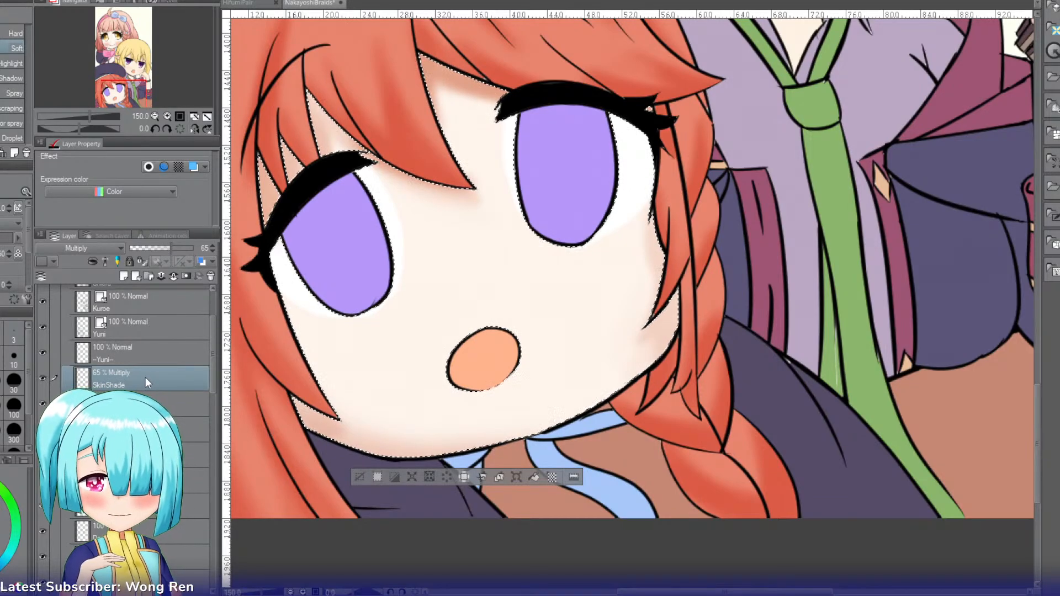
{"action": "key", "text": "ctrl+shift+n"}
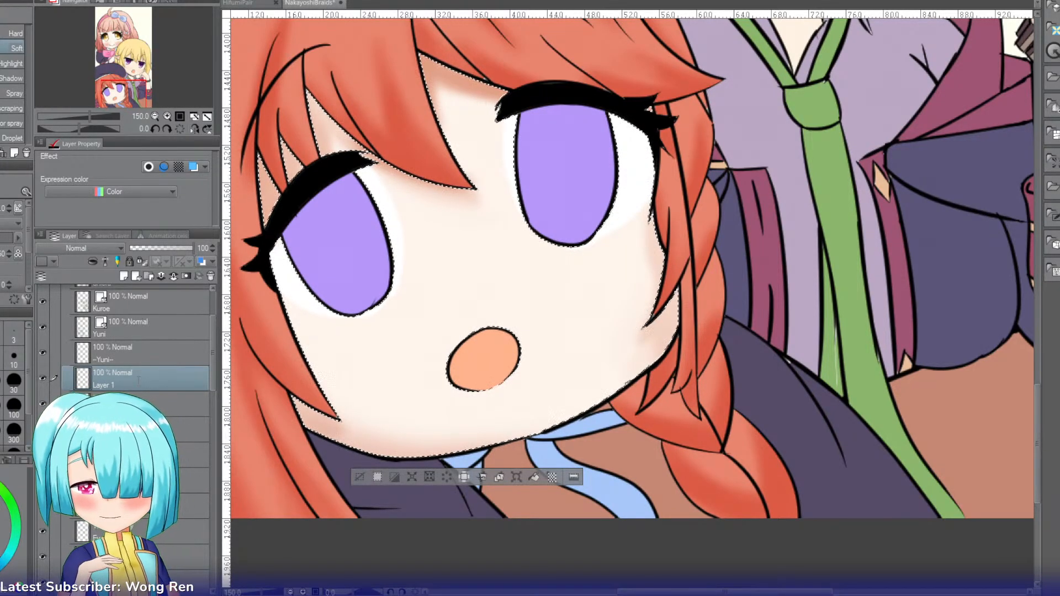
{"action": "double_click", "coordinate": [139, 380]}
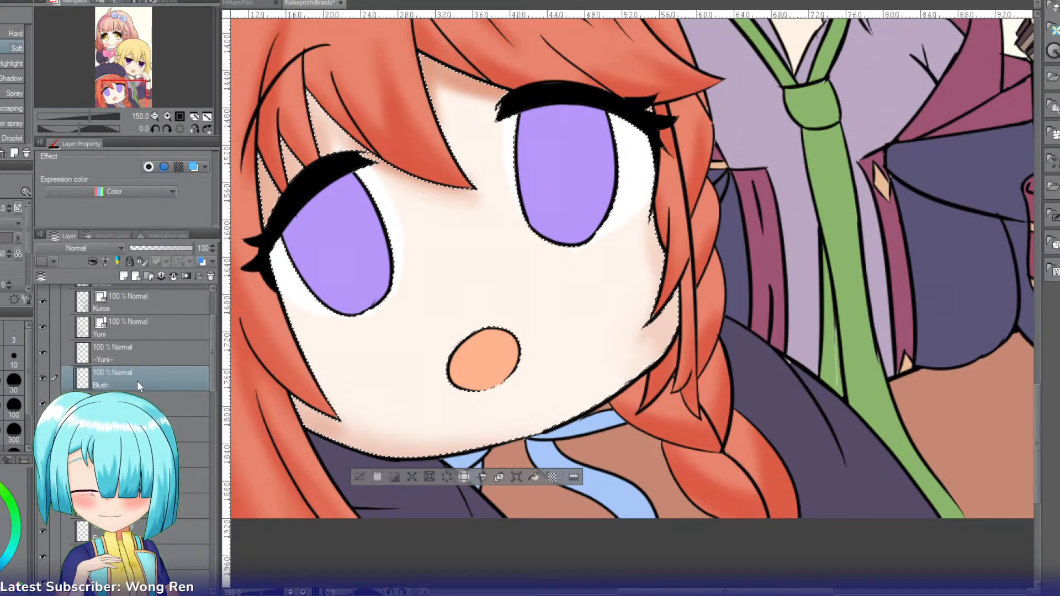
{"action": "type", "text": "Blush"}
{"action": "key", "text": "Return"}
{"action": "left_click", "coordinate": [77, 248]}
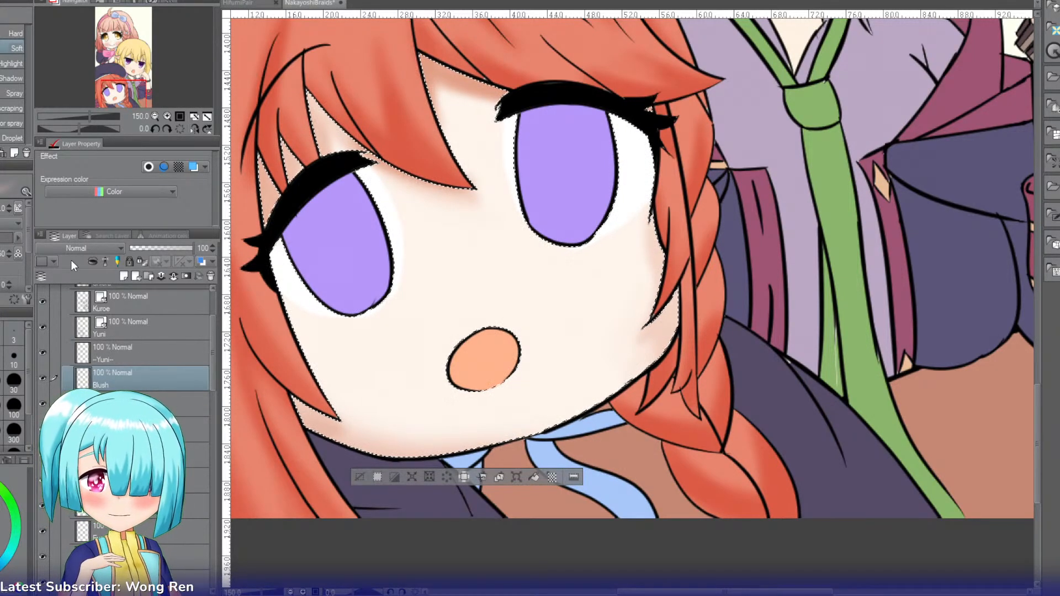
{"action": "left_click", "coordinate": [67, 278]}
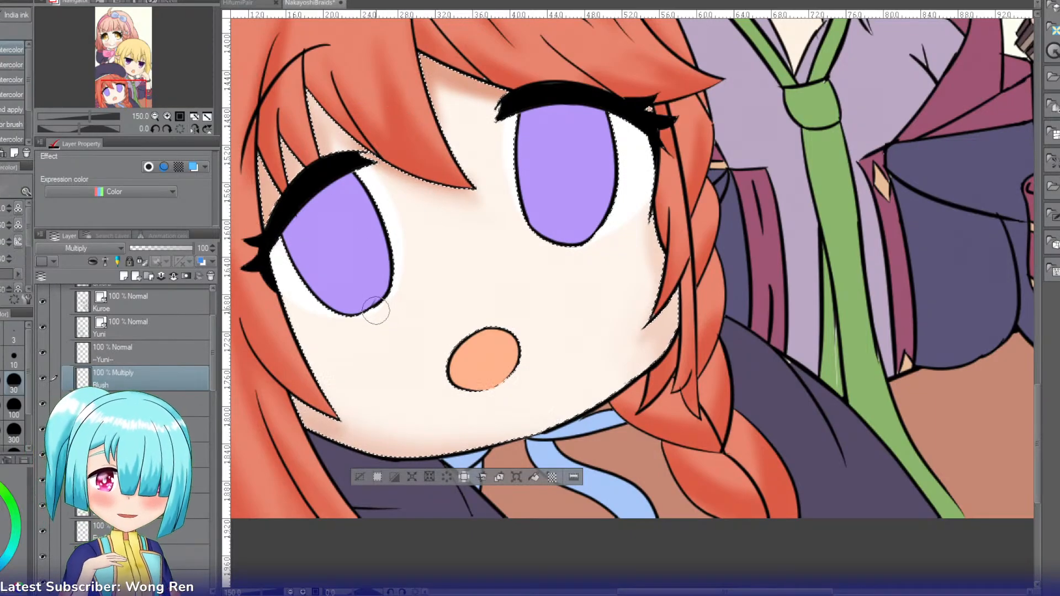
Step: Paint soft pink blush on both cheeks with an enlarged brush
{"action": "key", "text": "bracketright"}
{"action": "key", "text": "bracketright"}
{"action": "key", "text": "bracketright"}
{"action": "key", "text": "bracketright"}
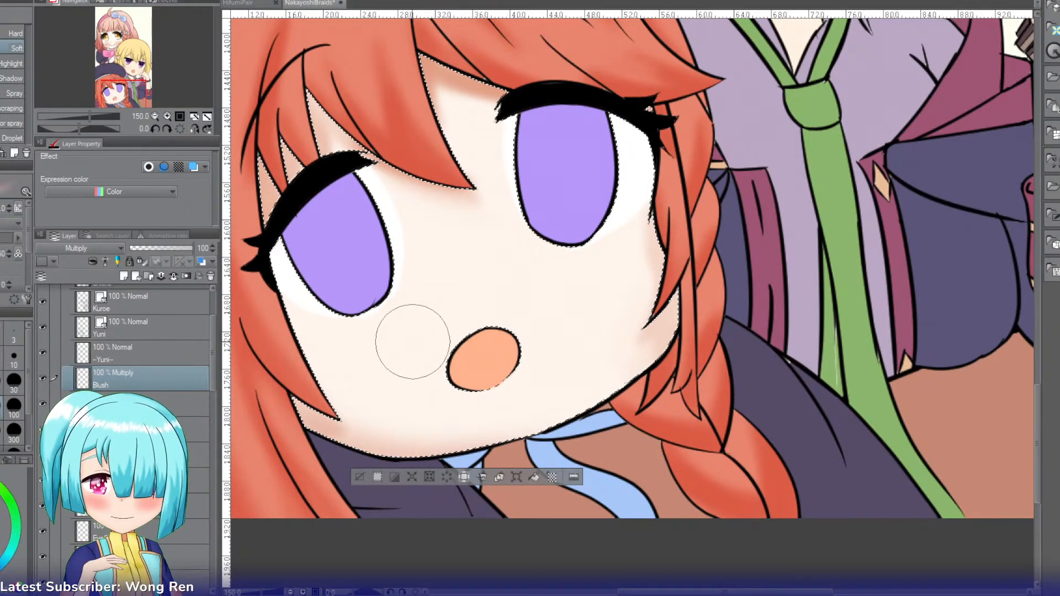
{"action": "mouse_move", "coordinate": [421, 335]}
{"action": "left_mouse_down"}
{"action": "mouse_move", "coordinate": [340, 370]}
{"action": "mouse_move", "coordinate": [429, 340]}
{"action": "left_mouse_up"}
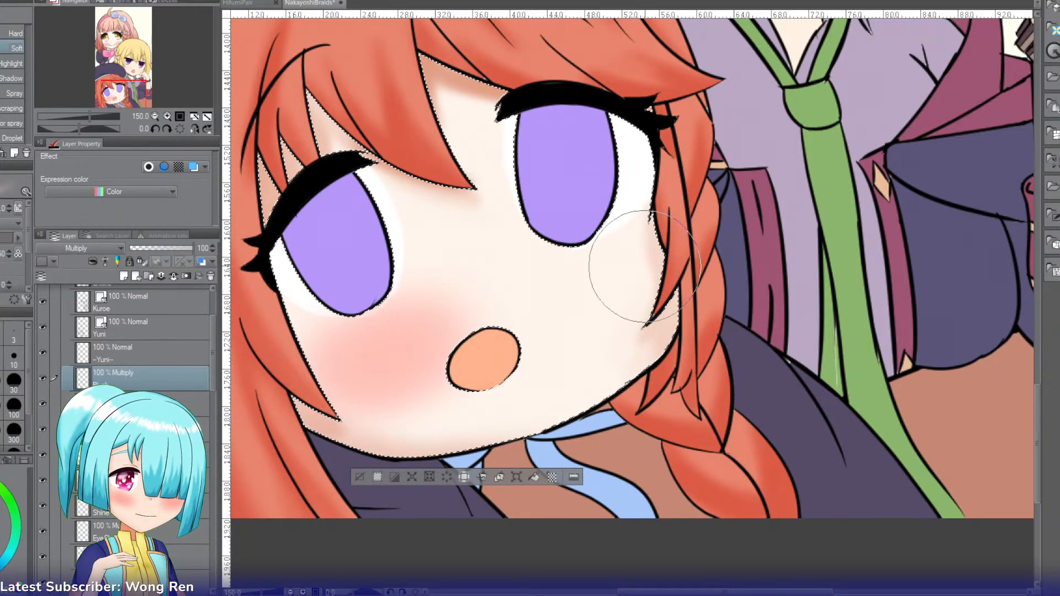
{"action": "mouse_move", "coordinate": [620, 276]}
{"action": "left_mouse_down"}
{"action": "mouse_move", "coordinate": [581, 291]}
{"action": "mouse_move", "coordinate": [601, 300]}
{"action": "left_mouse_up"}
{"action": "key", "text": "ctrl+z"}
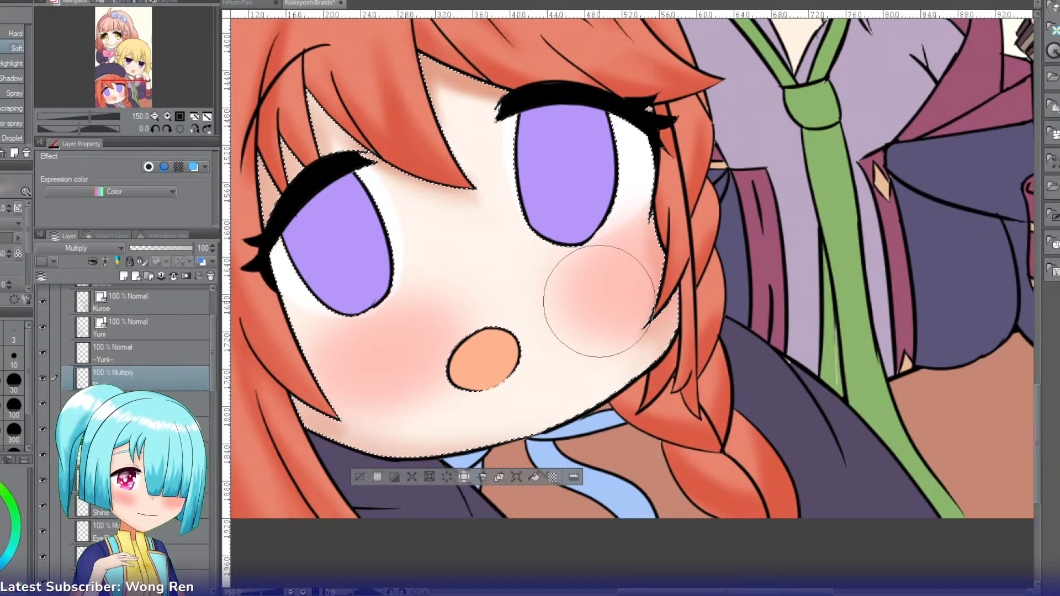
{"action": "left_click_drag", "start_coordinate": [311, 345], "coordinate": [361, 358]}
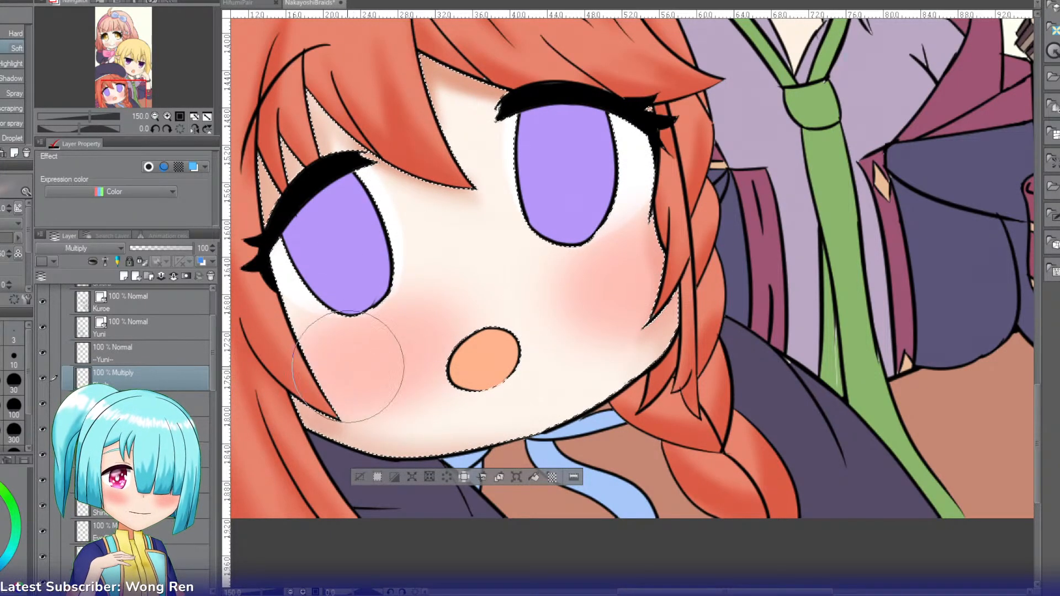
Step: Set the Blush layer's opacity to 80% and clear the face selection
{"action": "left_click_drag", "start_coordinate": [182, 246], "coordinate": [181, 246]}
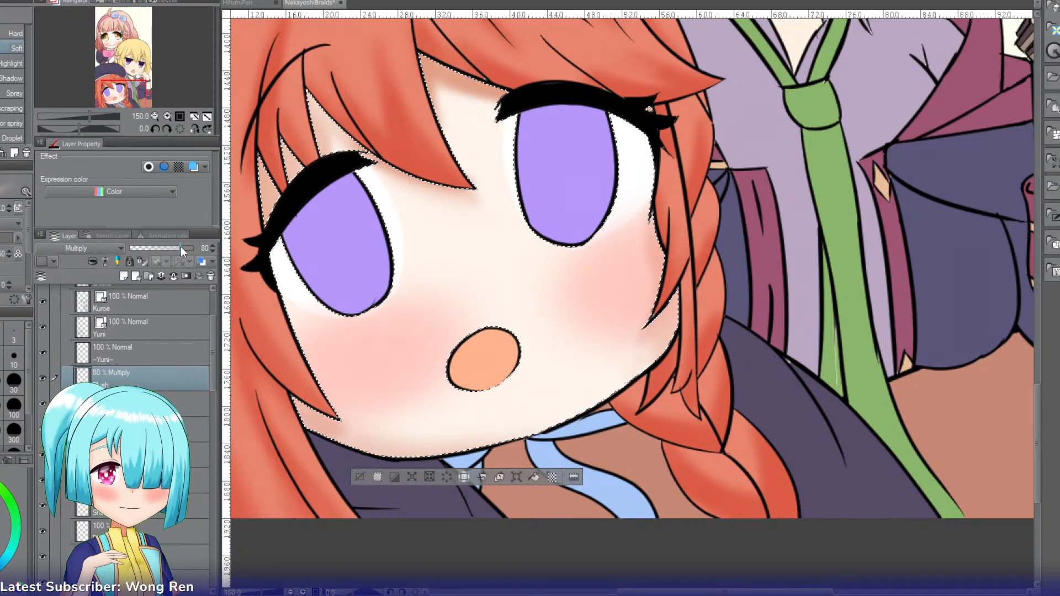
{"action": "left_click", "coordinate": [362, 477]}
{"action": "key", "text": "w"}
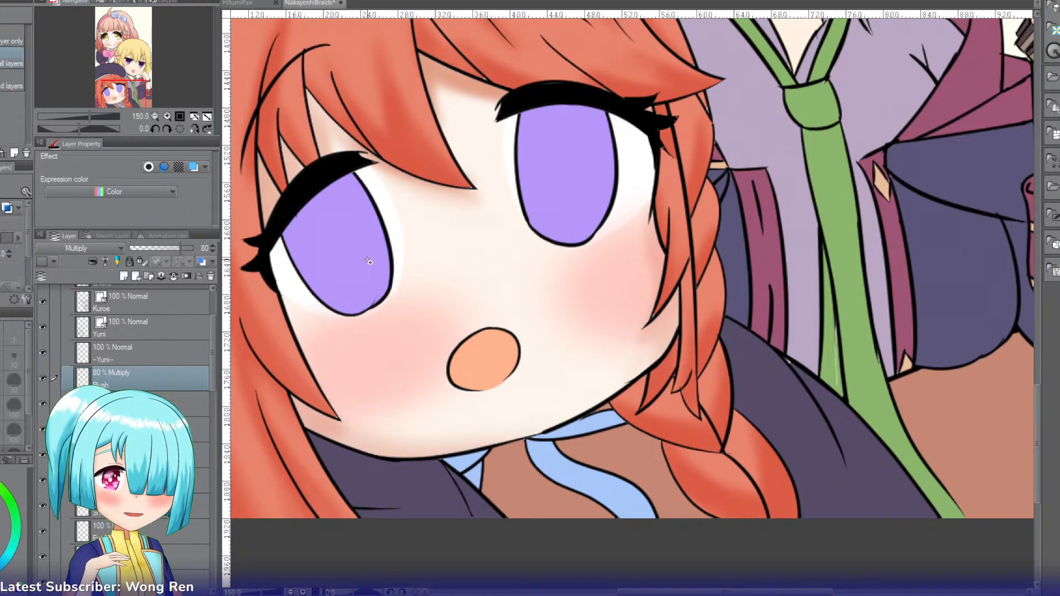
Step: Select both purple irises, add a new layer named Darker, and set its blending mode to Multiply with the iris purple as the drawing colour
{"action": "left_click", "coordinate": [337, 243]}
{"action": "left_click", "coordinate": [571, 181], "text": "shift"}
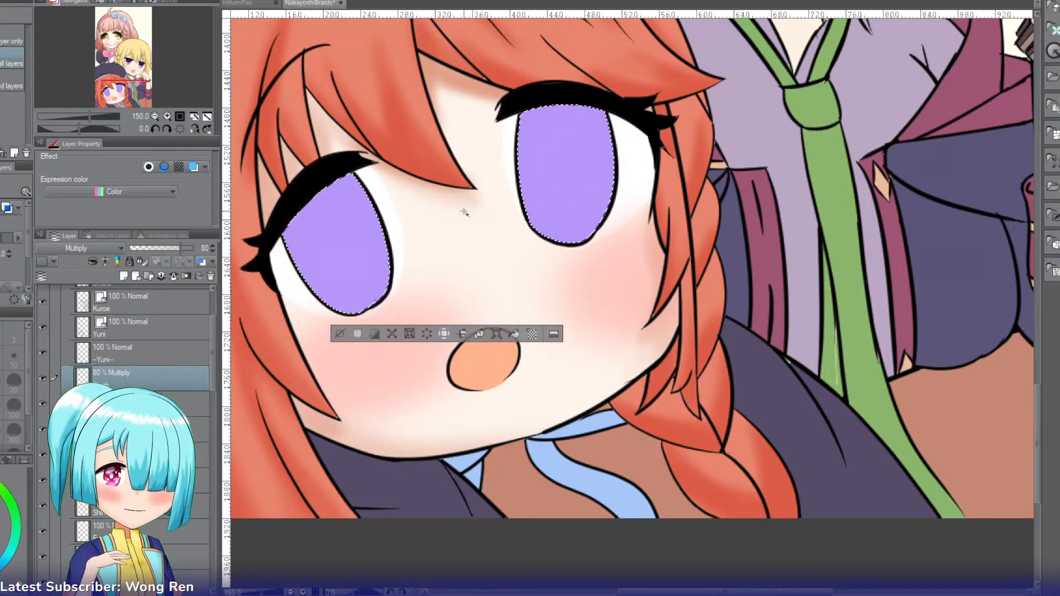
{"action": "key", "text": "ctrl+shift+n"}
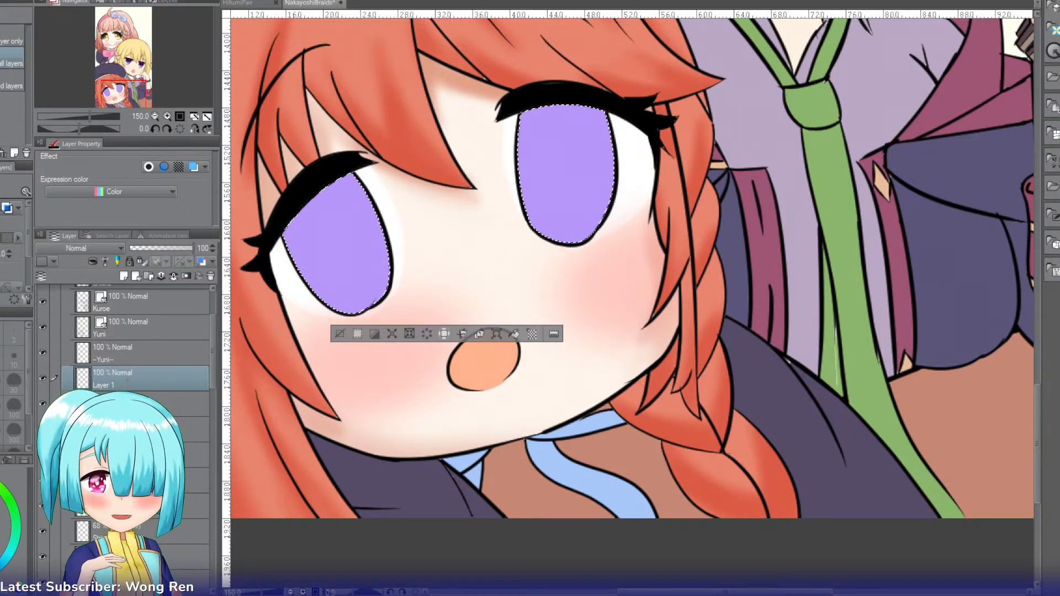
{"action": "key", "text": "i"}
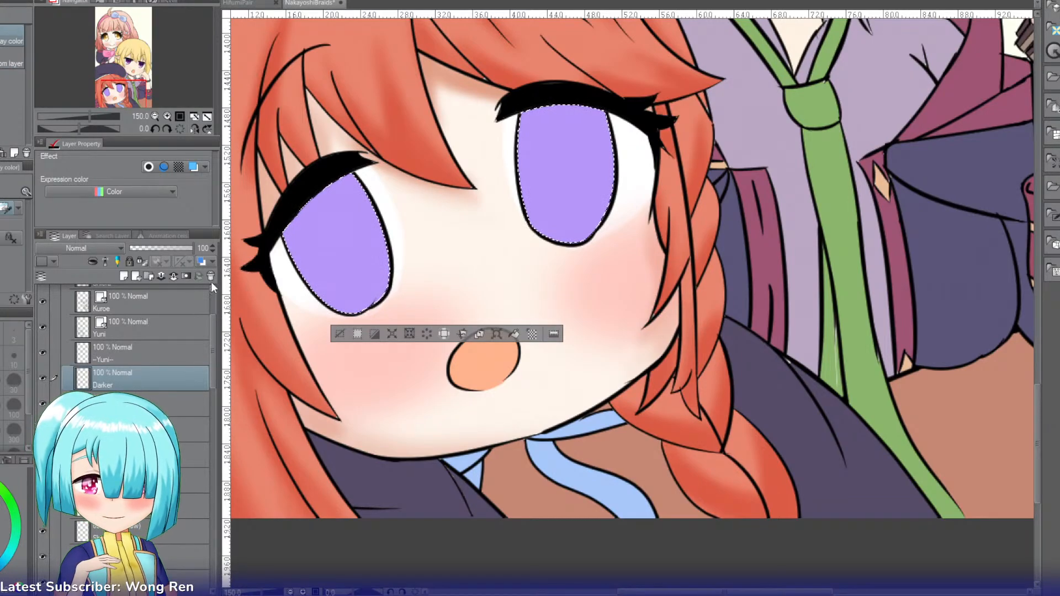
{"action": "left_click", "coordinate": [355, 224]}
{"action": "left_click", "coordinate": [76, 248]}
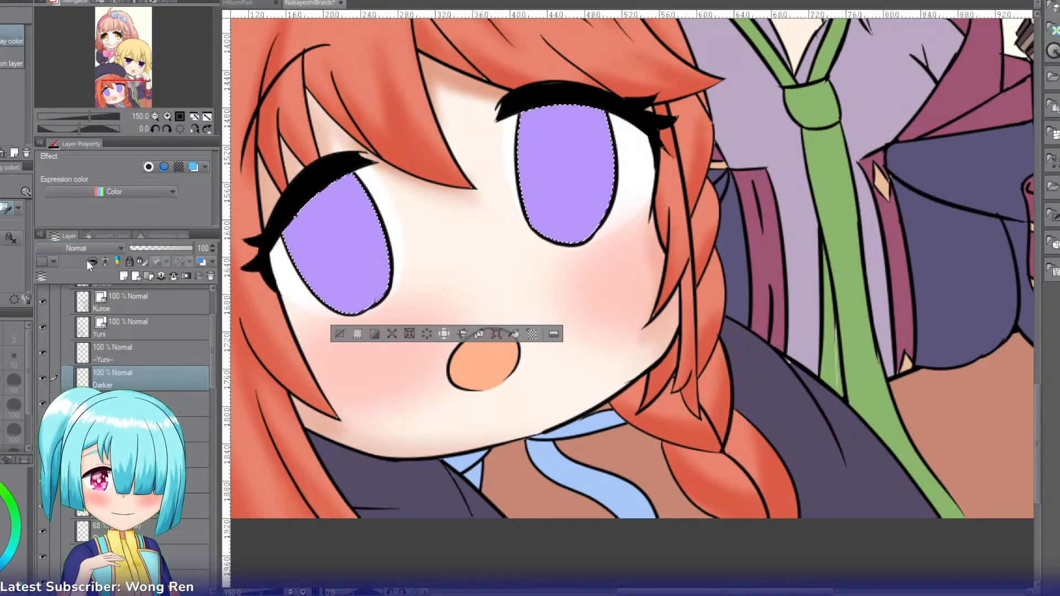
{"action": "left_click", "coordinate": [65, 286]}
Step: Paint the upper half of both irises darker purple with an enlarged G-pen, with a round bulge at the centre of each lower edge
{"action": "key", "text": "p"}
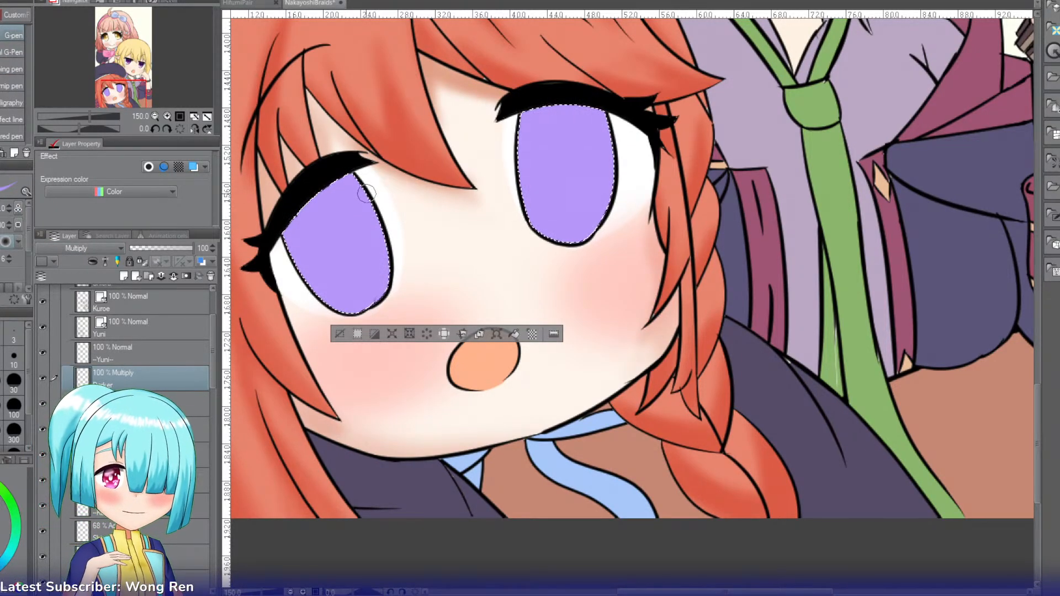
{"action": "key", "text": "bracketright"}
{"action": "key", "text": "bracketright"}
{"action": "key", "text": "bracketright"}
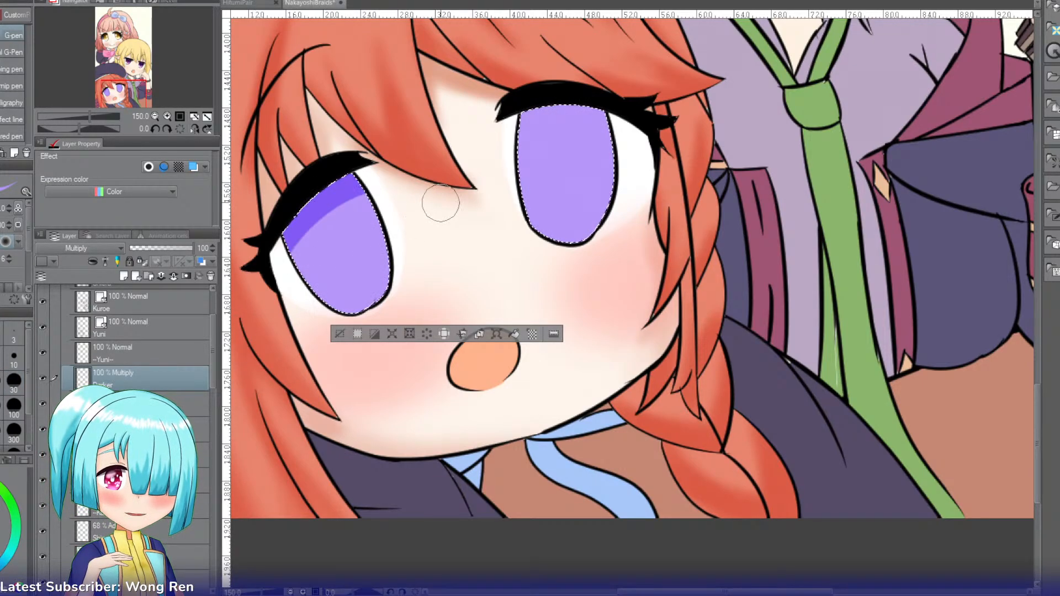
{"action": "left_click_drag", "start_coordinate": [280, 247], "coordinate": [386, 184]}
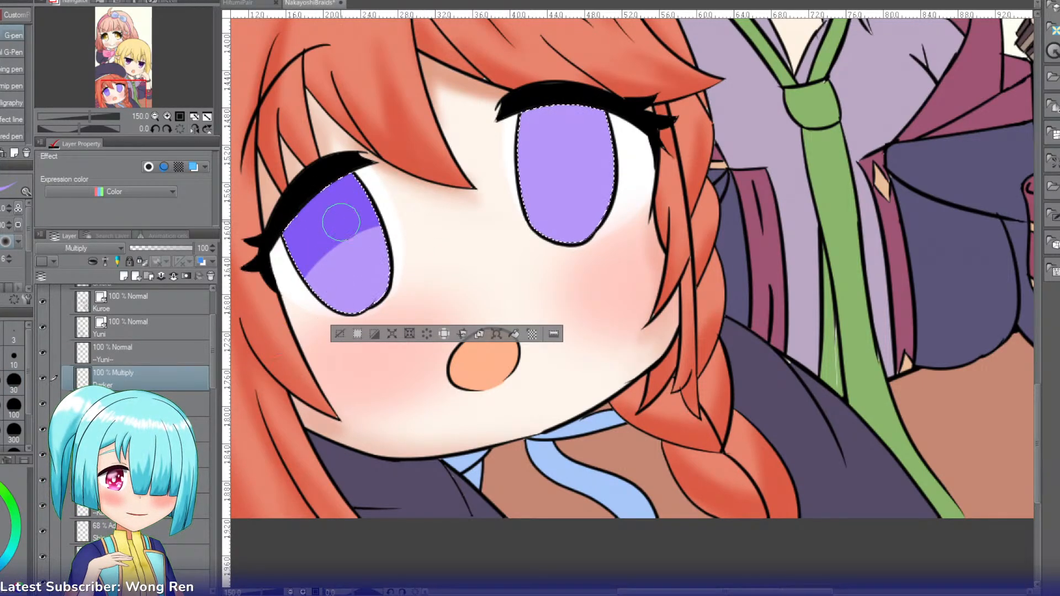
{"action": "left_click_drag", "start_coordinate": [635, 129], "coordinate": [519, 133]}
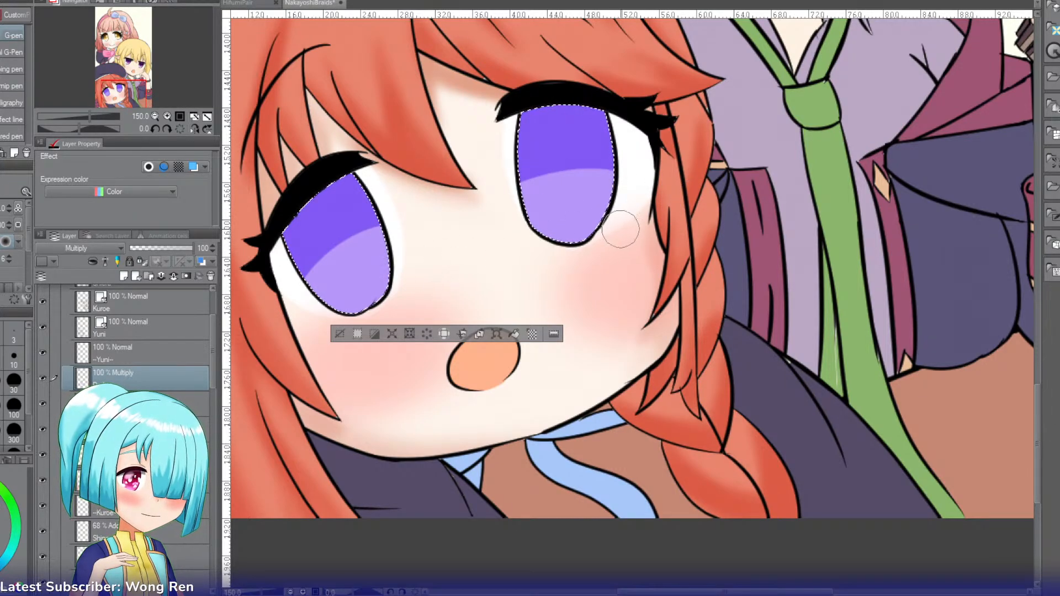
{"action": "left_click", "coordinate": [566, 181]}
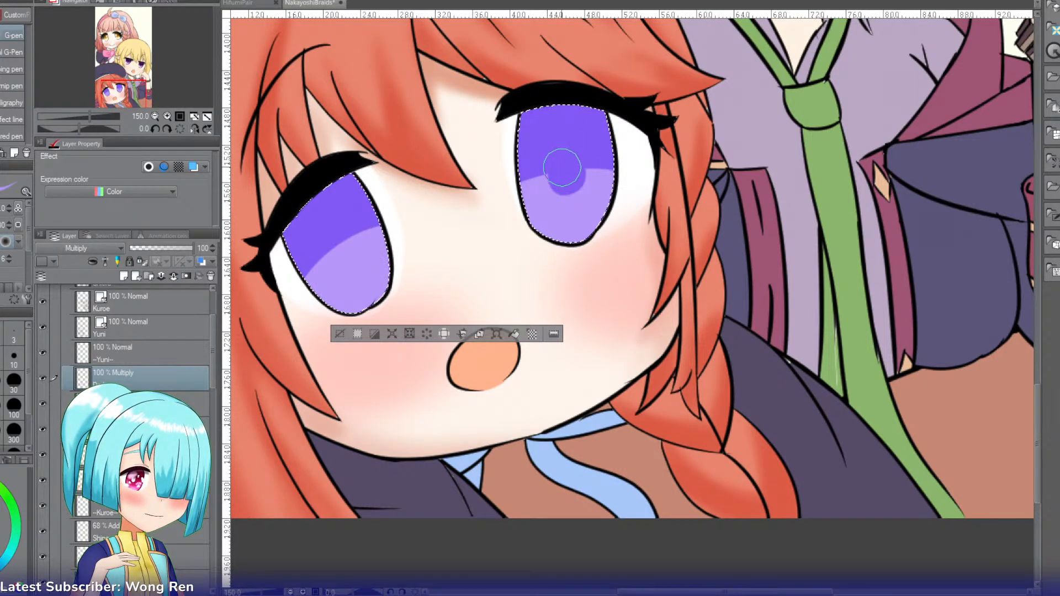
{"action": "key", "text": "ctrl+z"}
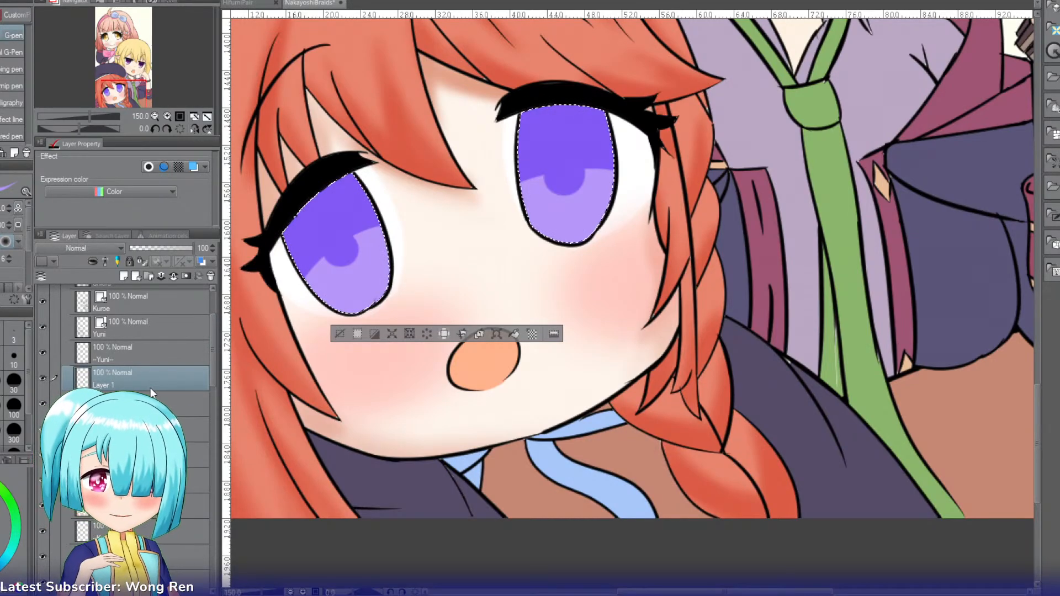
Step: Add a new layer named Lighter and set its blending mode to Add
{"action": "key", "text": "ctrl+shift+n"}
{"action": "double_click", "coordinate": [105, 386]}
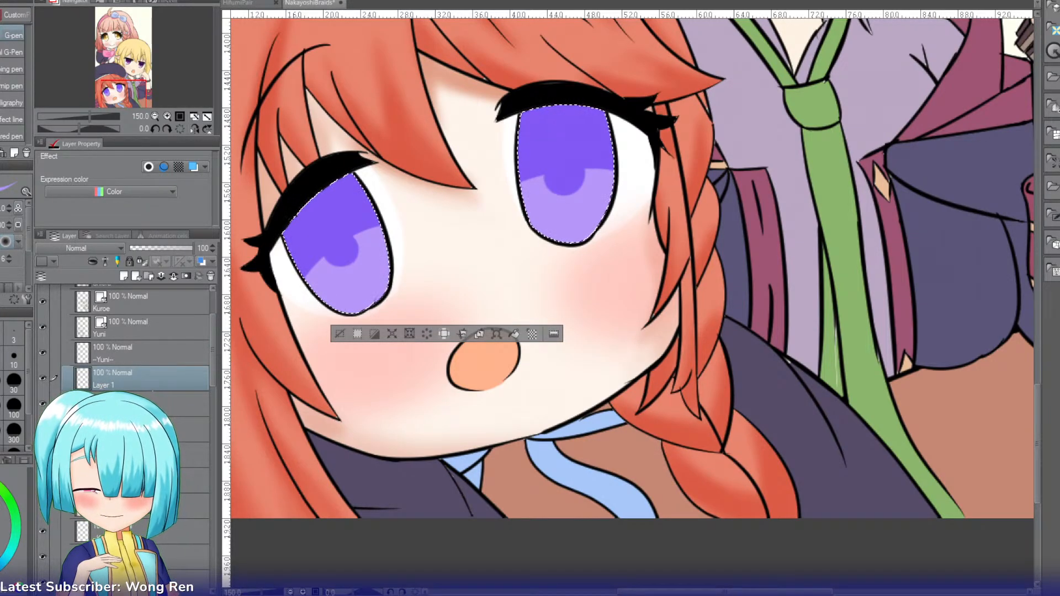
{"action": "type", "text": "Lighter"}
{"action": "key", "text": "Return"}
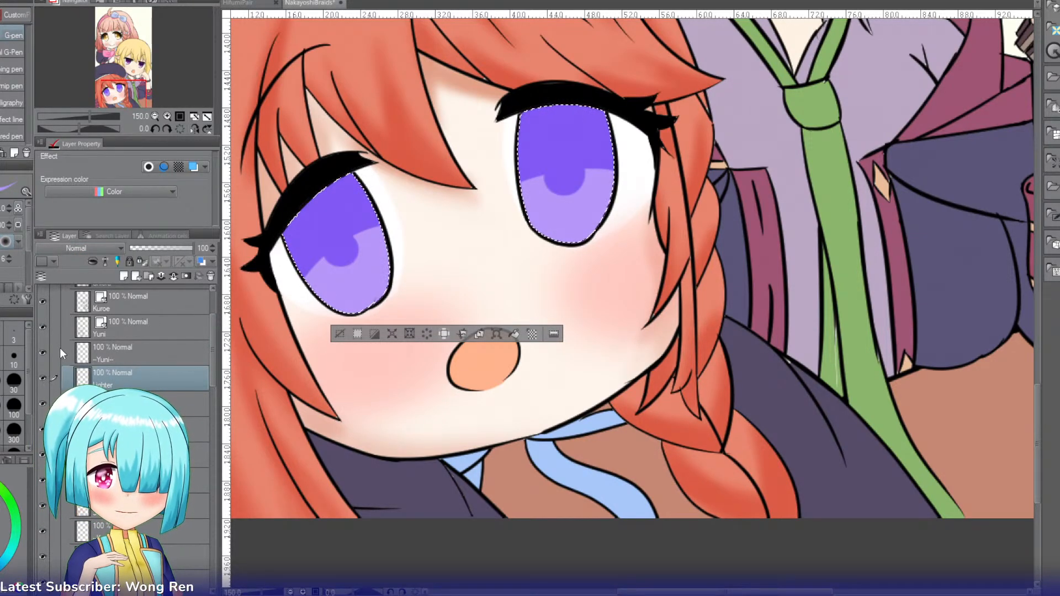
{"action": "left_click", "coordinate": [50, 377]}
Step: Paint a soft glow on the lower part of both irises with an enlarged watercolor brush and set the Lighter layer's opacity to 76%
{"action": "key", "text": "b"}
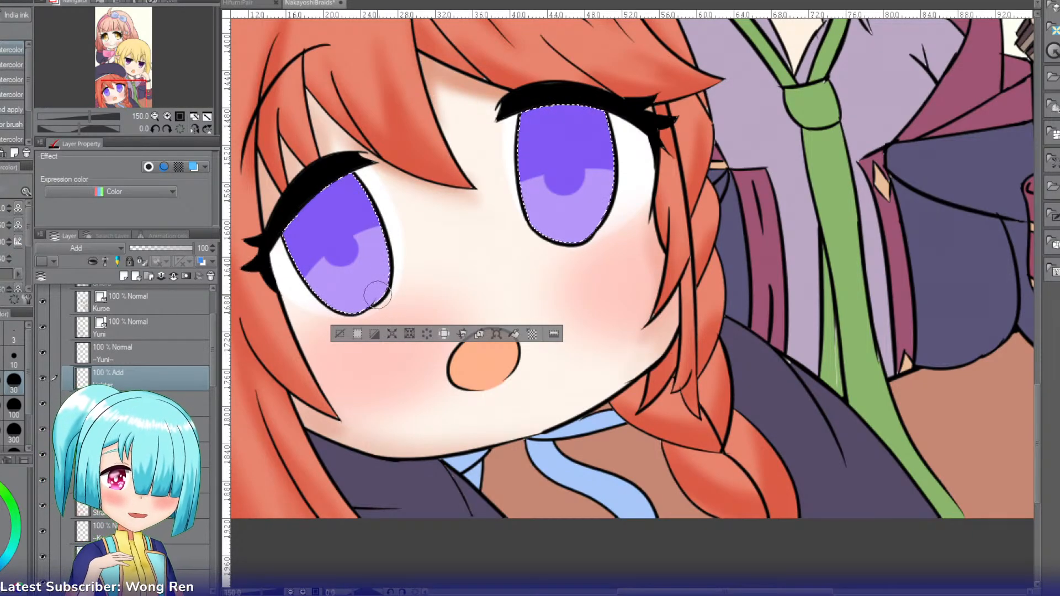
{"action": "key", "text": "bracketright"}
{"action": "key", "text": "bracketright"}
{"action": "key", "text": "bracketright"}
{"action": "mouse_move", "coordinate": [380, 291]}
{"action": "left_mouse_down"}
{"action": "mouse_move", "coordinate": [356, 315]}
{"action": "mouse_move", "coordinate": [387, 298]}
{"action": "mouse_move", "coordinate": [359, 322]}
{"action": "mouse_move", "coordinate": [408, 321]}
{"action": "left_mouse_up"}
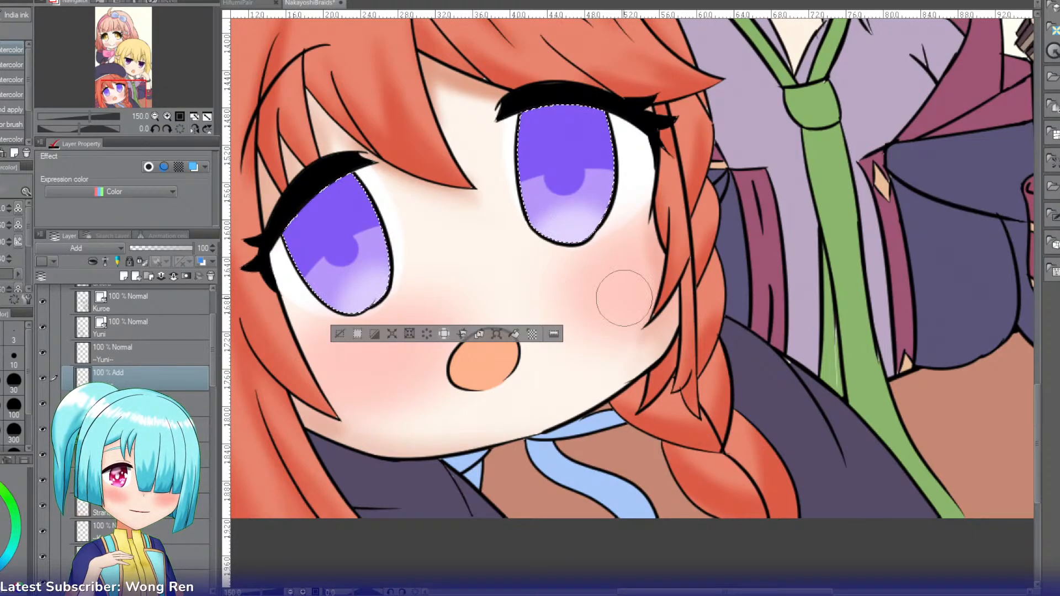
{"action": "left_click_drag", "start_coordinate": [191, 248], "coordinate": [178, 248]}
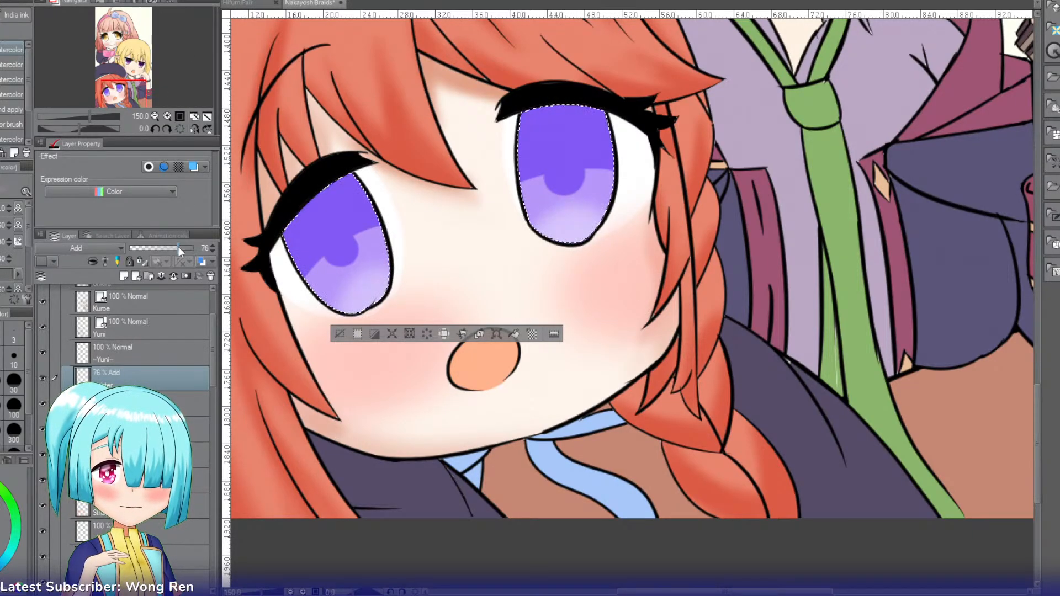
Step: Add a new layer named Shadow and set its blending mode to Multiply
{"action": "left_click", "coordinate": [124, 276]}
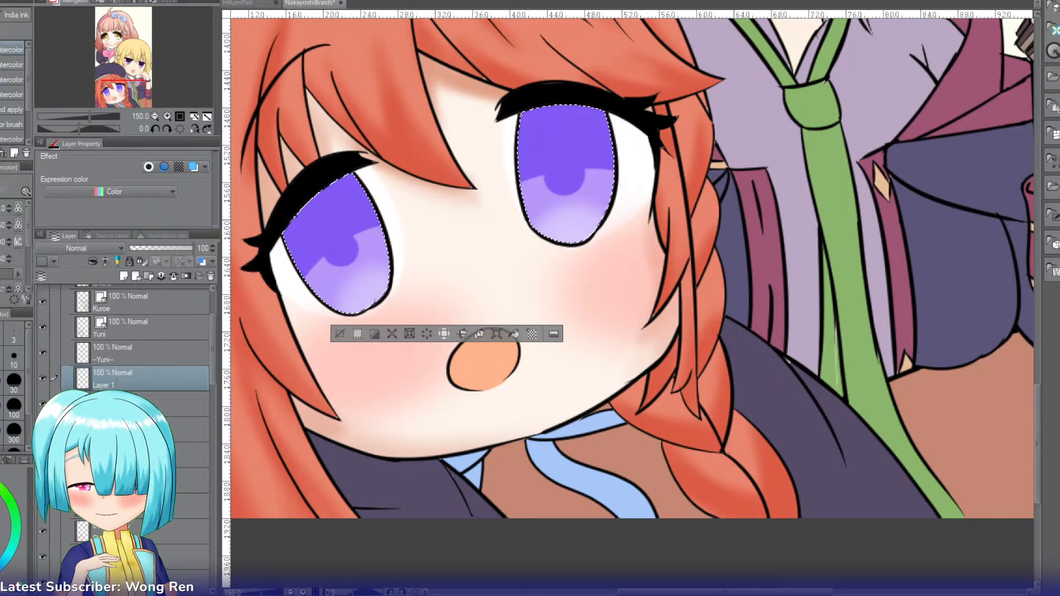
{"action": "type", "text": "Shadow"}
{"action": "key", "text": "Return"}
{"action": "left_click", "coordinate": [78, 246]}
{"action": "left_click", "coordinate": [66, 284]}
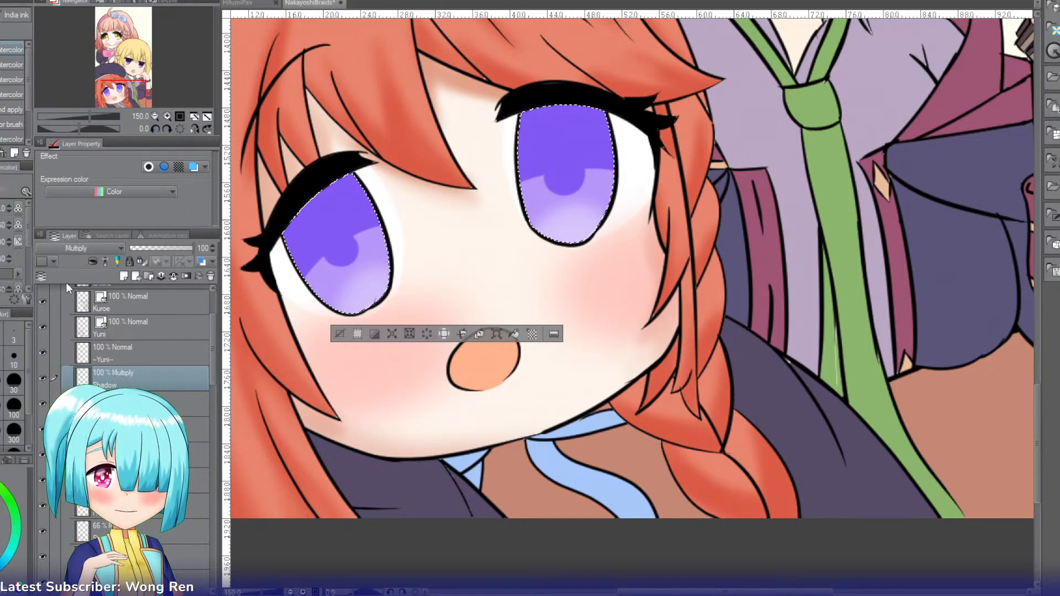
Step: Shade the upper part of both irises below the lashes with a reduced Soft airbrush
{"action": "key", "text": "b"}
{"action": "key", "text": "b"}
{"action": "key", "text": "b"}
{"action": "key", "text": "b"}
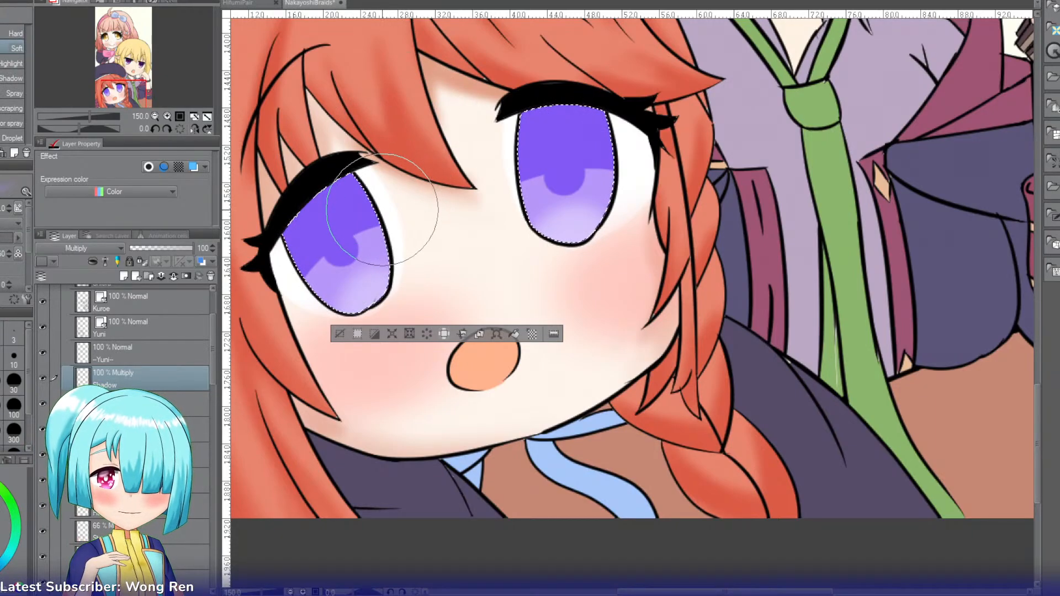
{"action": "key", "text": "bracketleft"}
{"action": "key", "text": "bracketleft"}
{"action": "left_click_drag", "start_coordinate": [292, 218], "coordinate": [407, 184]}
{"action": "left_click_drag", "start_coordinate": [284, 216], "coordinate": [440, 185]}
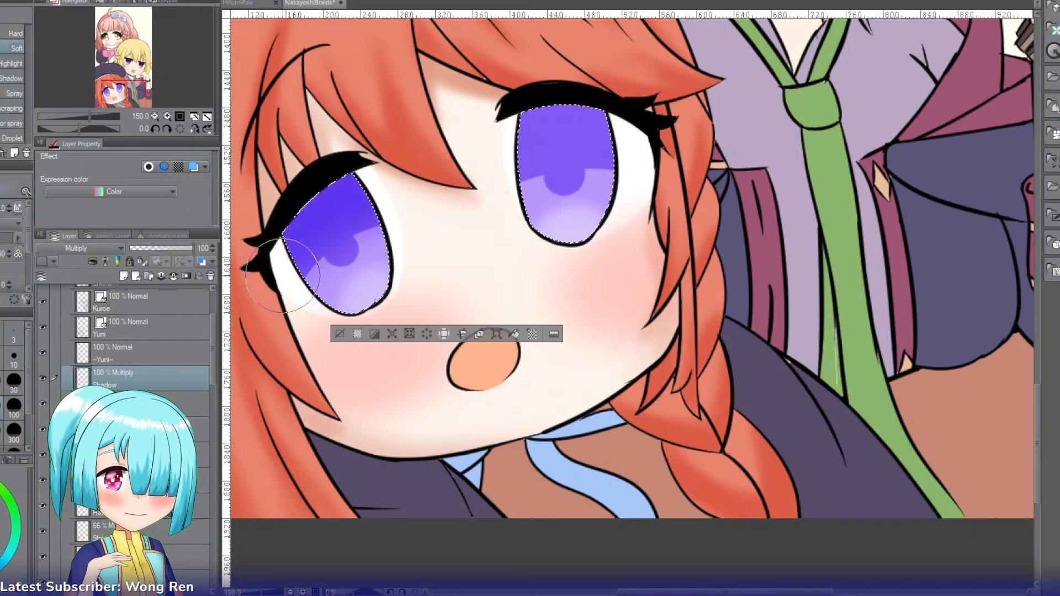
{"action": "mouse_move", "coordinate": [645, 141]}
{"action": "left_mouse_down"}
{"action": "mouse_move", "coordinate": [759, 153]}
{"action": "mouse_move", "coordinate": [668, 128]}
{"action": "left_mouse_up"}
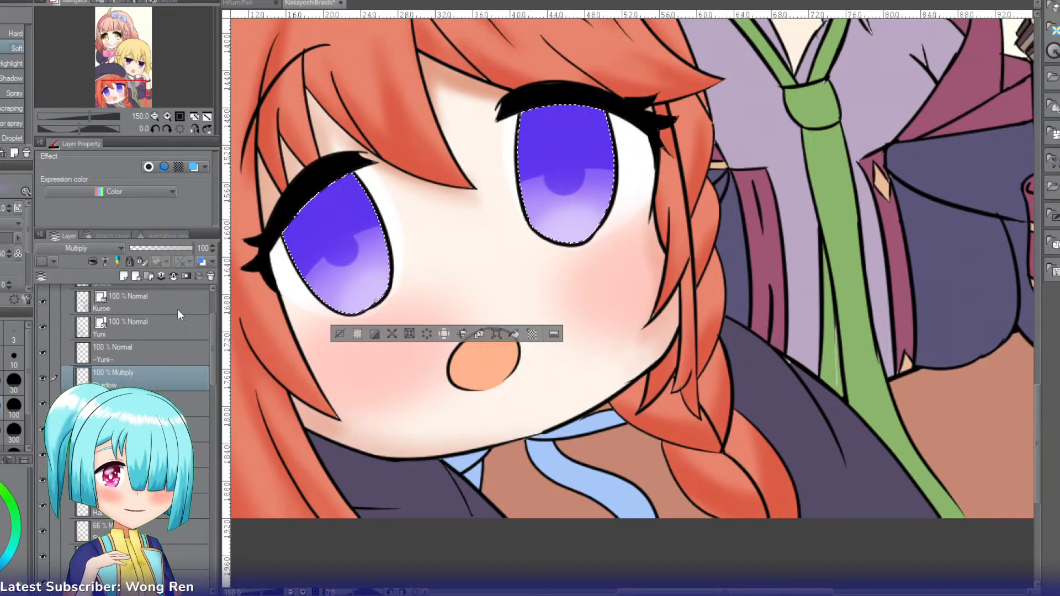
Step: Blur the lower edge of the dark purple shading in both irises on the Darker layer
{"action": "left_click", "coordinate": [171, 429]}
{"action": "key", "text": "j"}
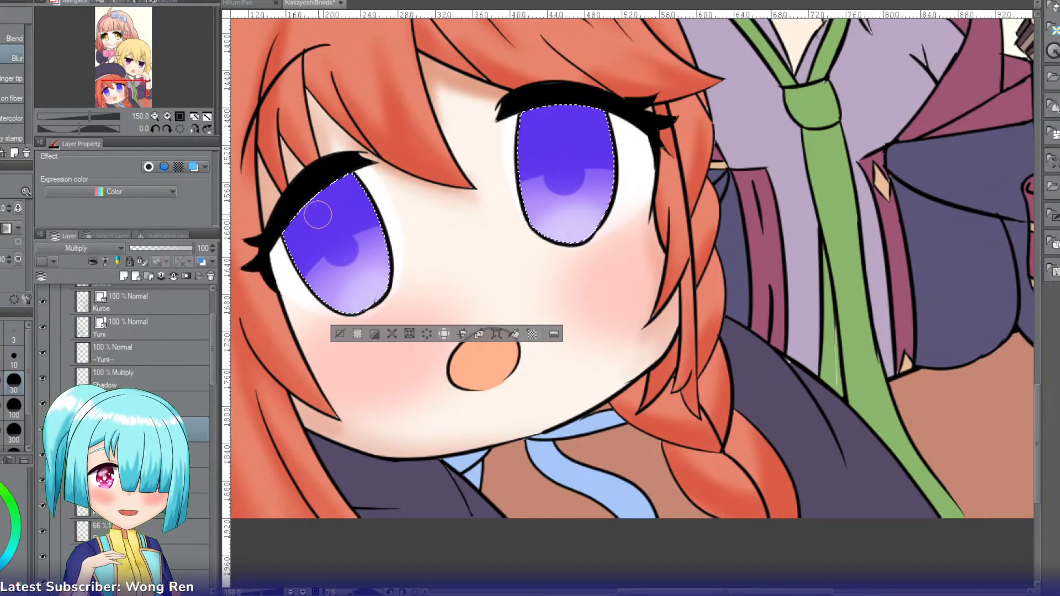
{"action": "mouse_move", "coordinate": [349, 262]}
{"action": "left_mouse_down"}
{"action": "mouse_move", "coordinate": [326, 251]}
{"action": "mouse_move", "coordinate": [316, 268]}
{"action": "left_mouse_up"}
{"action": "mouse_move", "coordinate": [524, 179]}
{"action": "left_mouse_down"}
{"action": "mouse_move", "coordinate": [542, 174]}
{"action": "mouse_move", "coordinate": [568, 199]}
{"action": "left_mouse_up"}
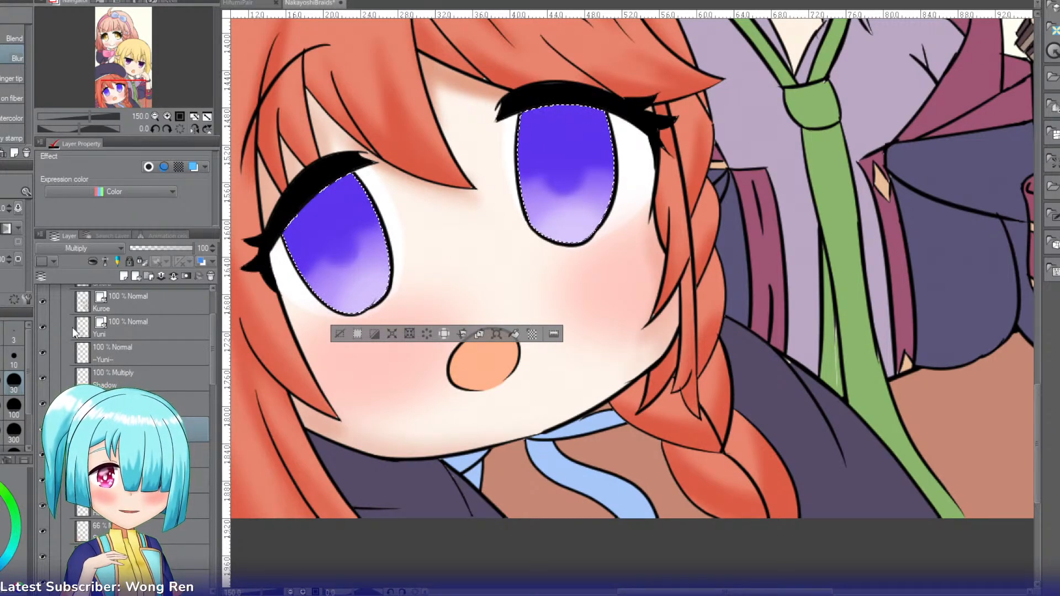
Step: Add a new layer named Pupil above the Shadow layer and set its blending mode to Multiply
{"action": "left_click", "coordinate": [131, 381]}
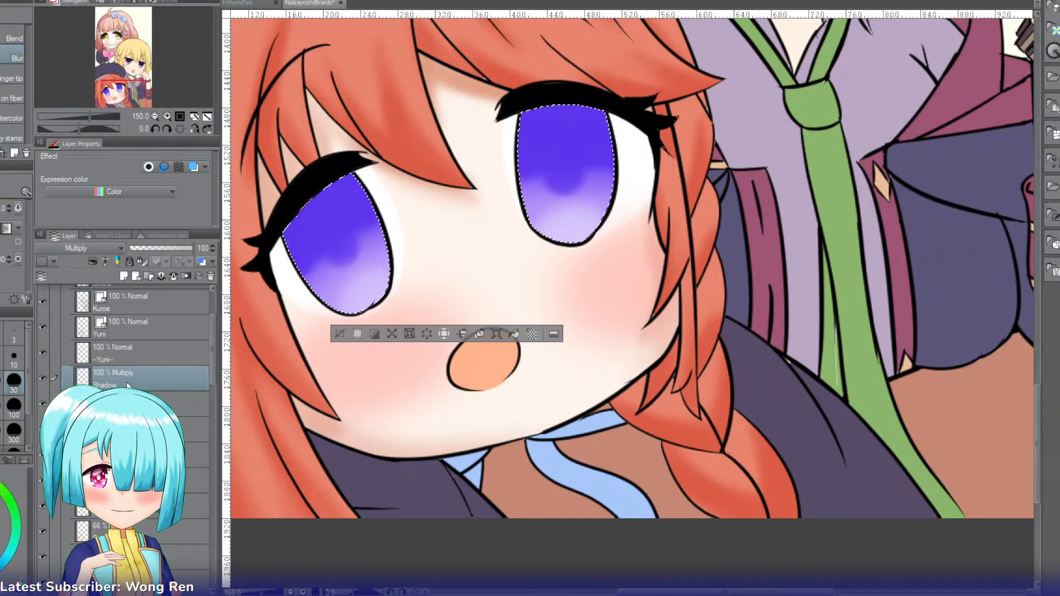
{"action": "left_click", "coordinate": [124, 276]}
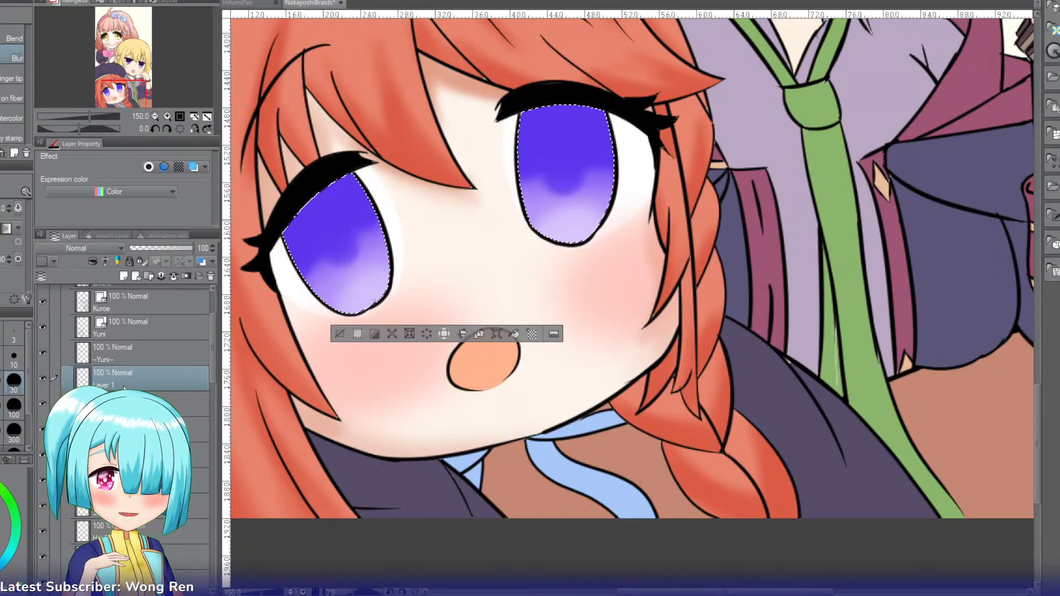
{"action": "double_click", "coordinate": [104, 385]}
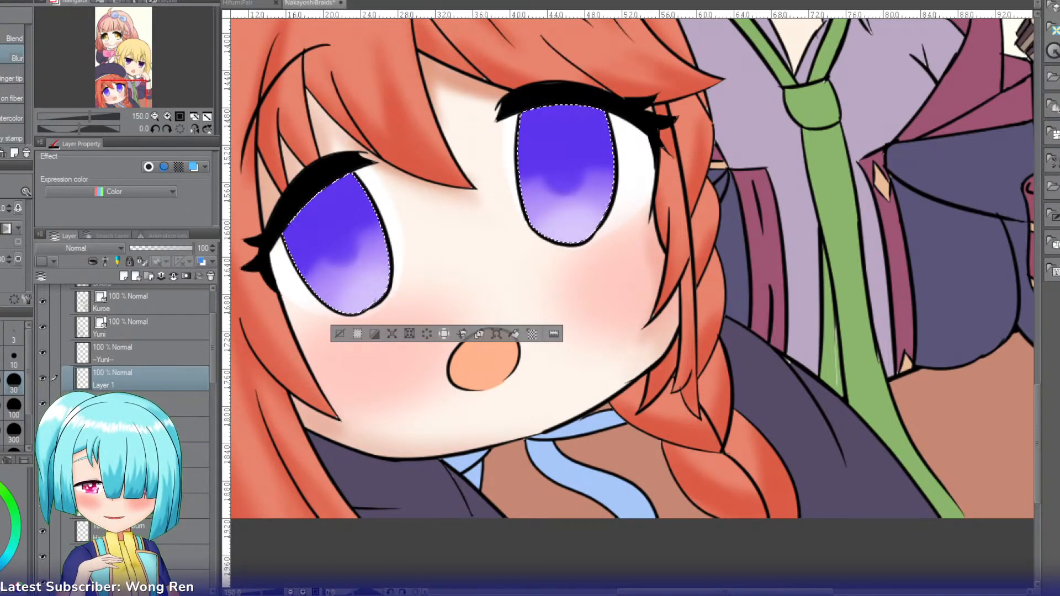
{"action": "type", "text": "Pupil"}
{"action": "key", "text": "Return"}
{"action": "left_click", "coordinate": [88, 248]}
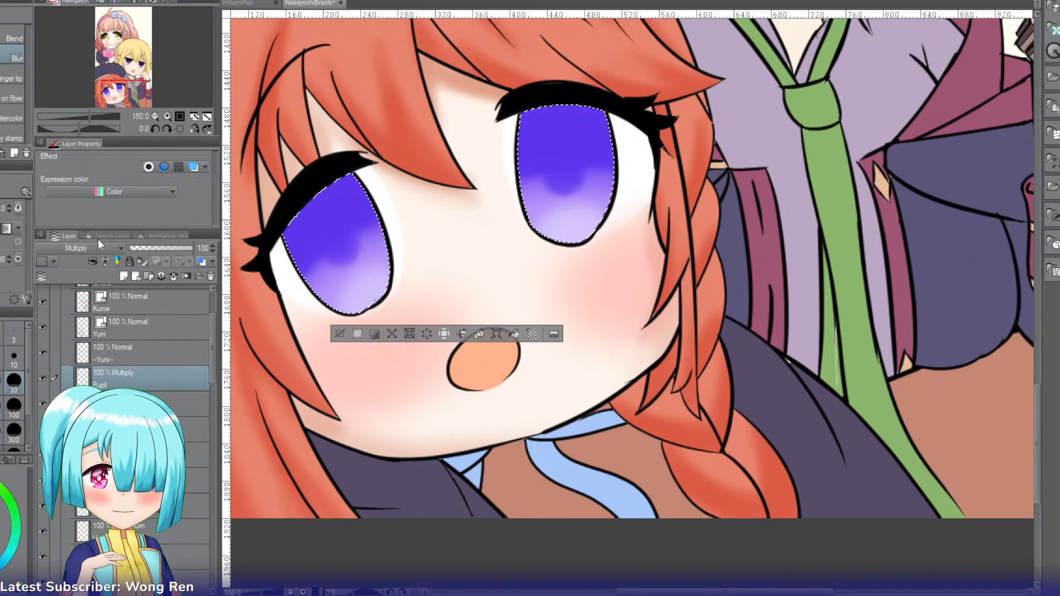
{"action": "left_click", "coordinate": [103, 233]}
Step: Paint a small dark oval pupil in the centre of each iris with the G-pen
{"action": "key", "text": "p"}
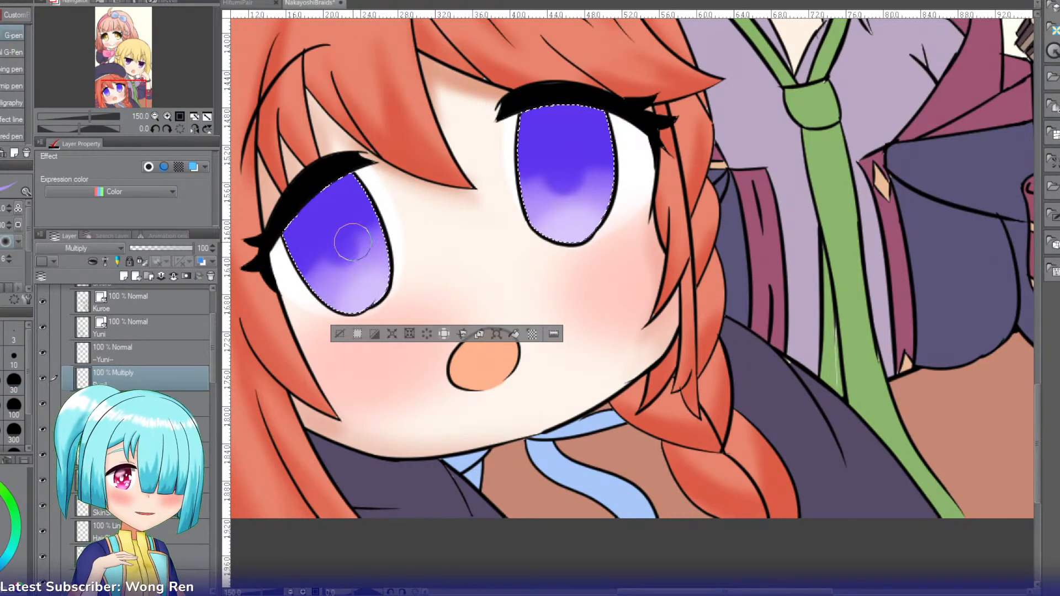
{"action": "left_click_drag", "start_coordinate": [342, 248], "coordinate": [347, 249]}
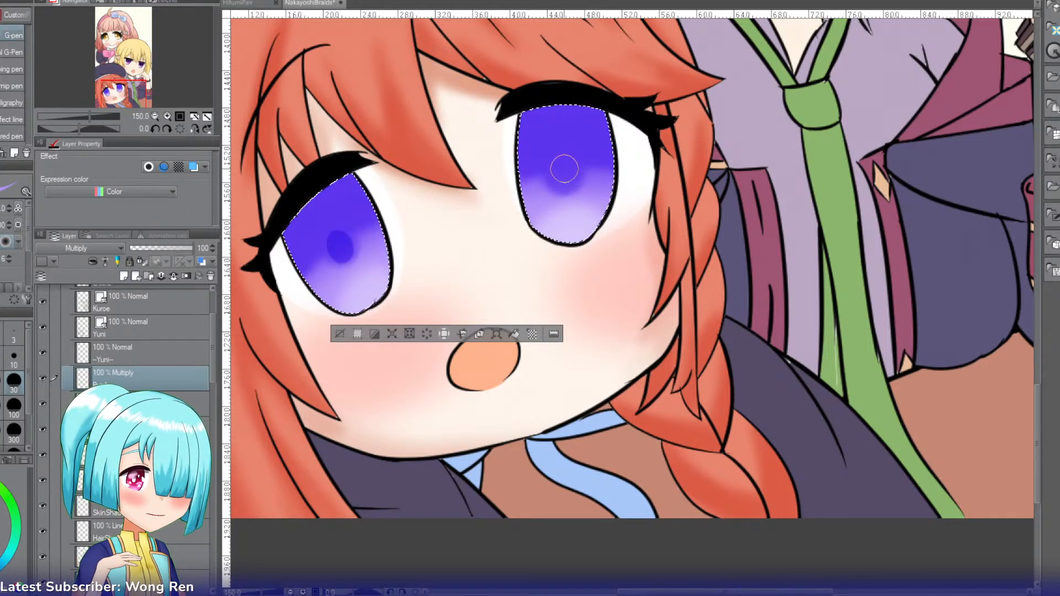
{"action": "left_click_drag", "start_coordinate": [562, 169], "coordinate": [560, 176]}
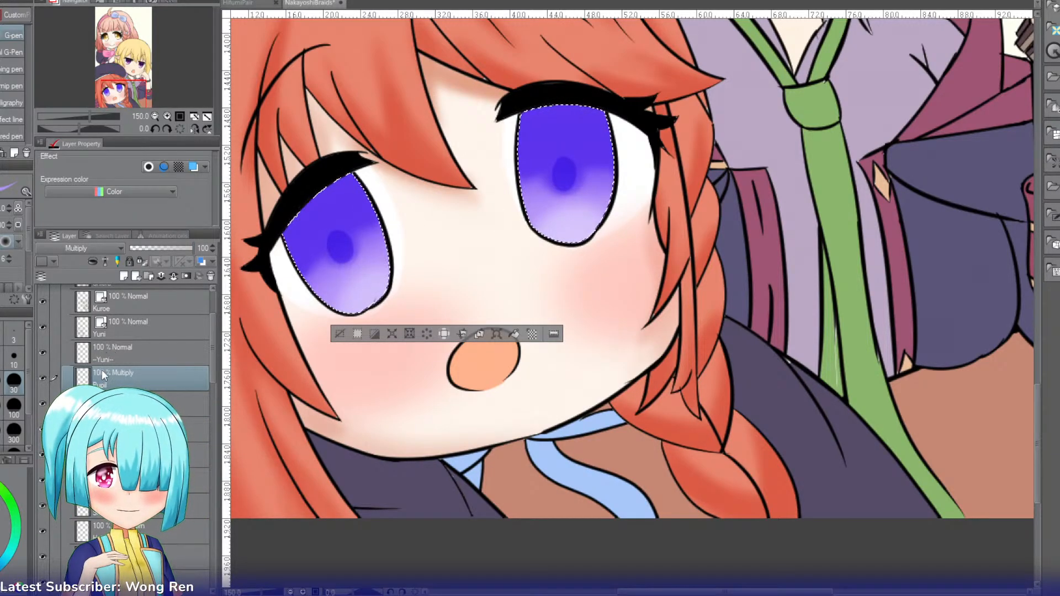
Step: Add a new layer named Depth above the Pupil layer and set its blending mode to Multiply
{"action": "key", "text": "ctrl+shift+n"}
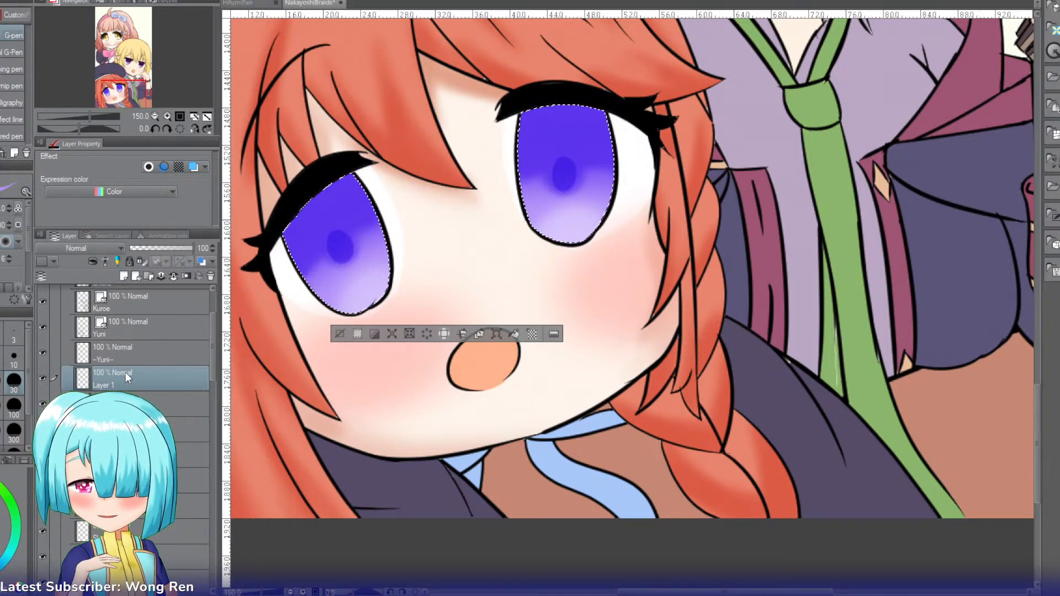
{"action": "double_click", "coordinate": [125, 372]}
{"action": "type", "text": "Depth"}
{"action": "key", "text": "Return"}
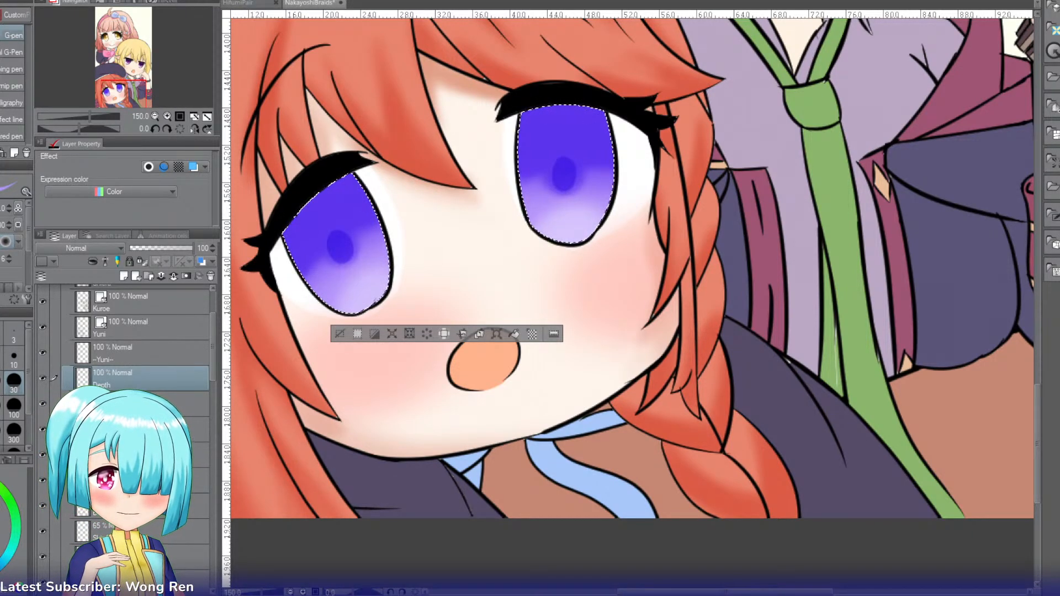
{"action": "key", "text": "i"}
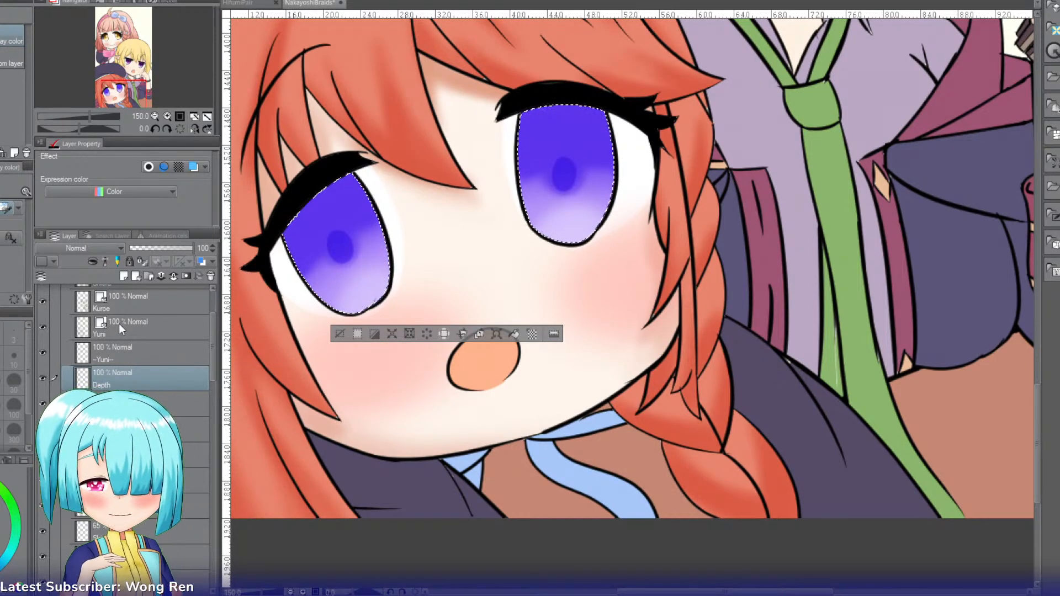
Step: Deepen the upper part of both irises with the Soft airbrush on the Depth layer, undoing the overly saturated blue stroke
{"action": "key", "text": "b"}
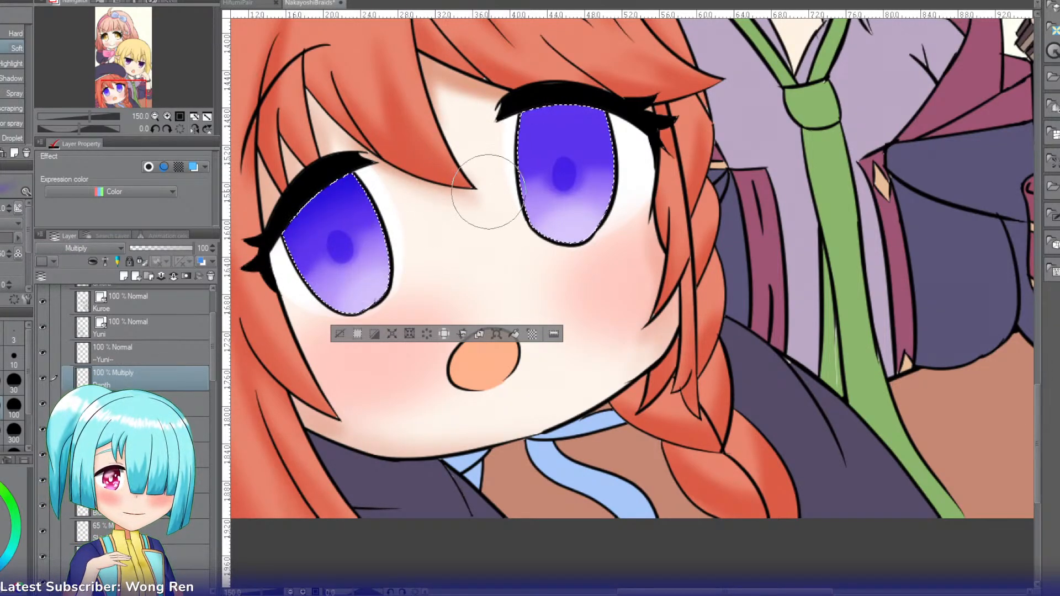
{"action": "mouse_move", "coordinate": [274, 242]}
{"action": "left_mouse_down"}
{"action": "mouse_move", "coordinate": [342, 287]}
{"action": "mouse_move", "coordinate": [366, 185]}
{"action": "mouse_move", "coordinate": [411, 204]}
{"action": "left_mouse_up"}
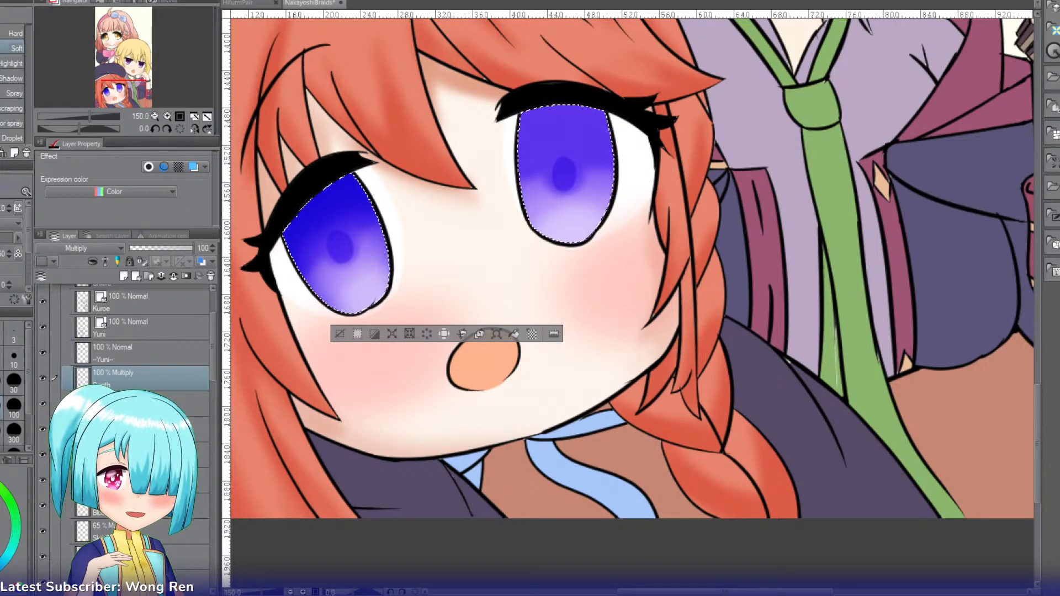
{"action": "key", "text": "ctrl+z"}
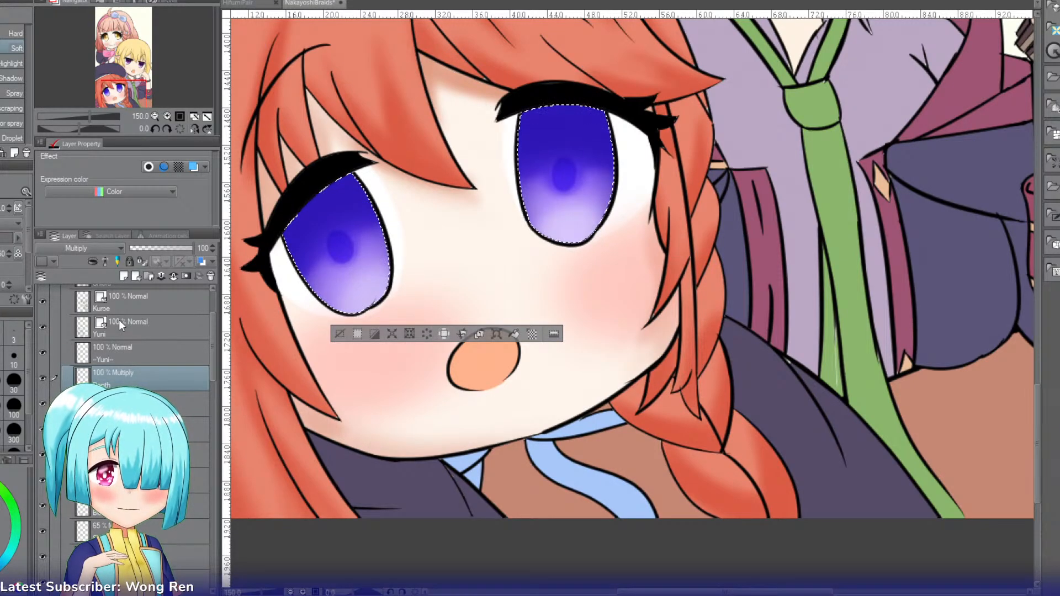
Step: Add a new layer named Shine above the Depth layer and set its blending mode to Add (Glow)
{"action": "left_click", "coordinate": [124, 276]}
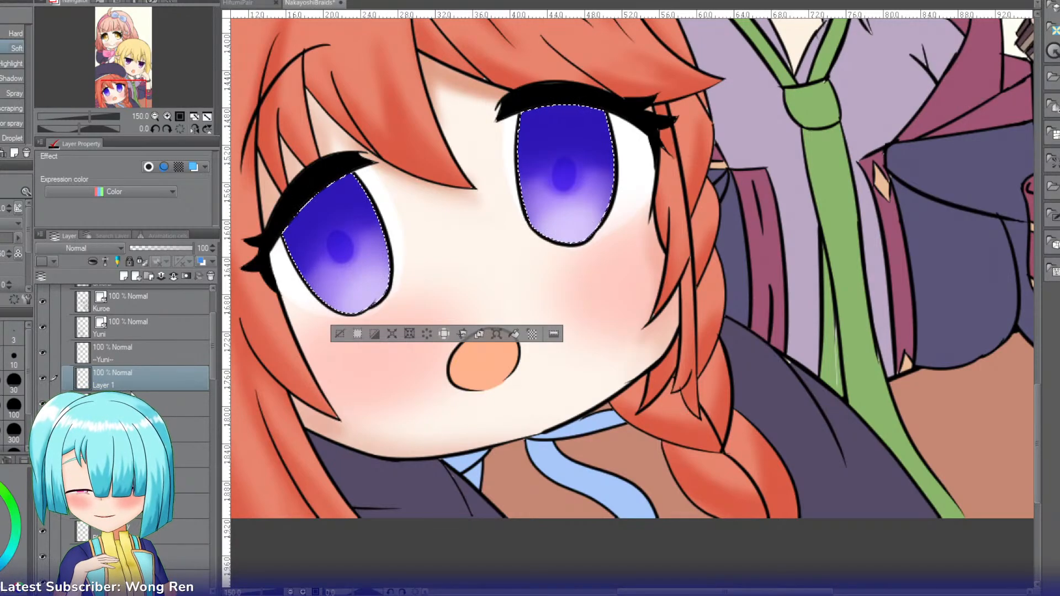
{"action": "double_click", "coordinate": [106, 369]}
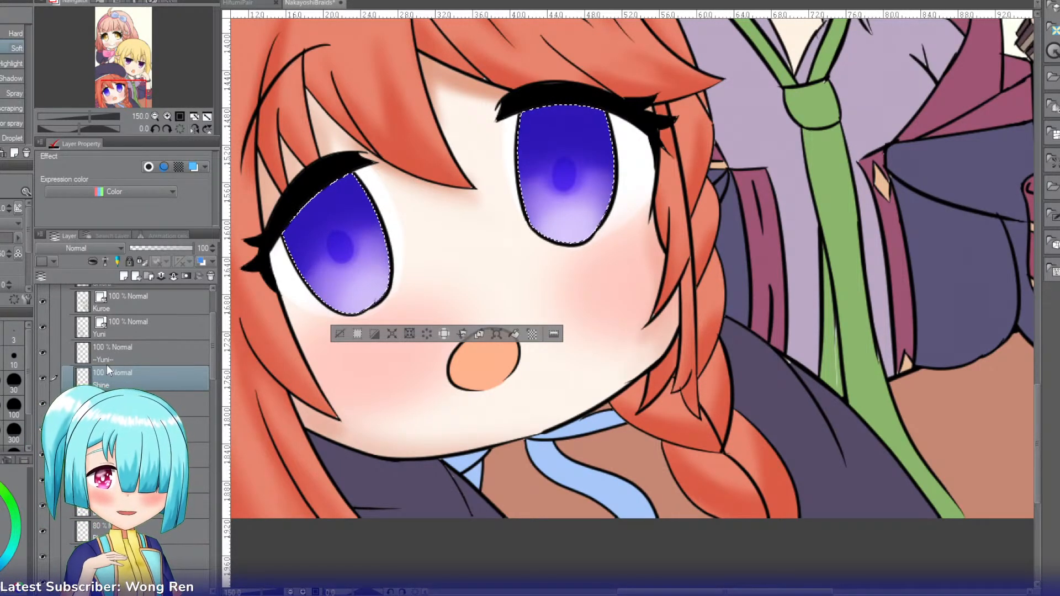
{"action": "type", "text": "Shine"}
{"action": "key", "text": "Return"}
{"action": "key", "text": "i"}
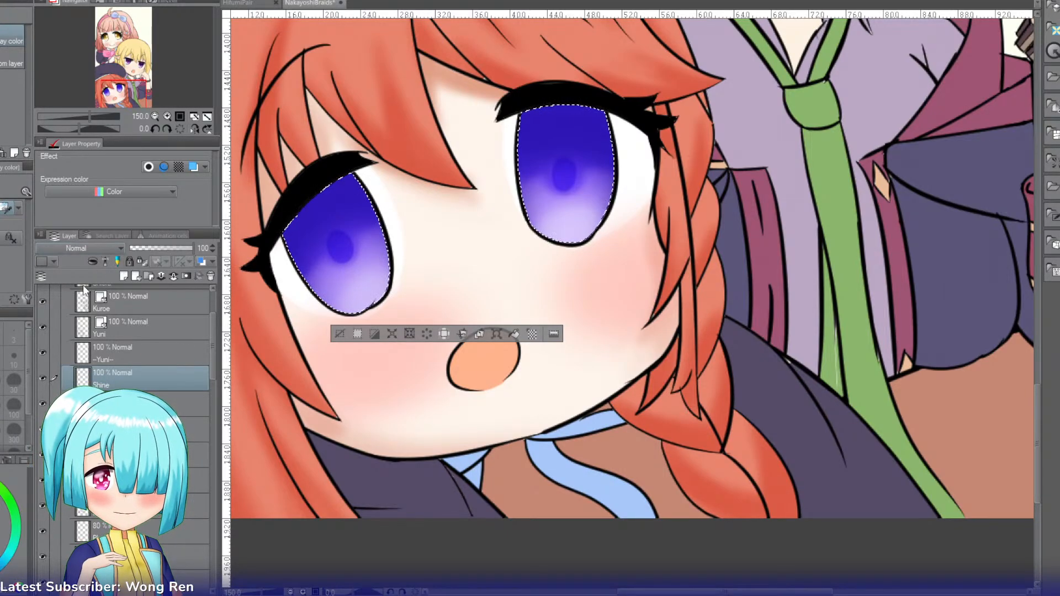
{"action": "left_click", "coordinate": [59, 393]}
Step: Airbrush a soft glow along the upper edge of both irises, lower the Shine layer's opacity to 53, and clear the selection
{"action": "key", "text": "b"}
{"action": "key", "text": "b"}
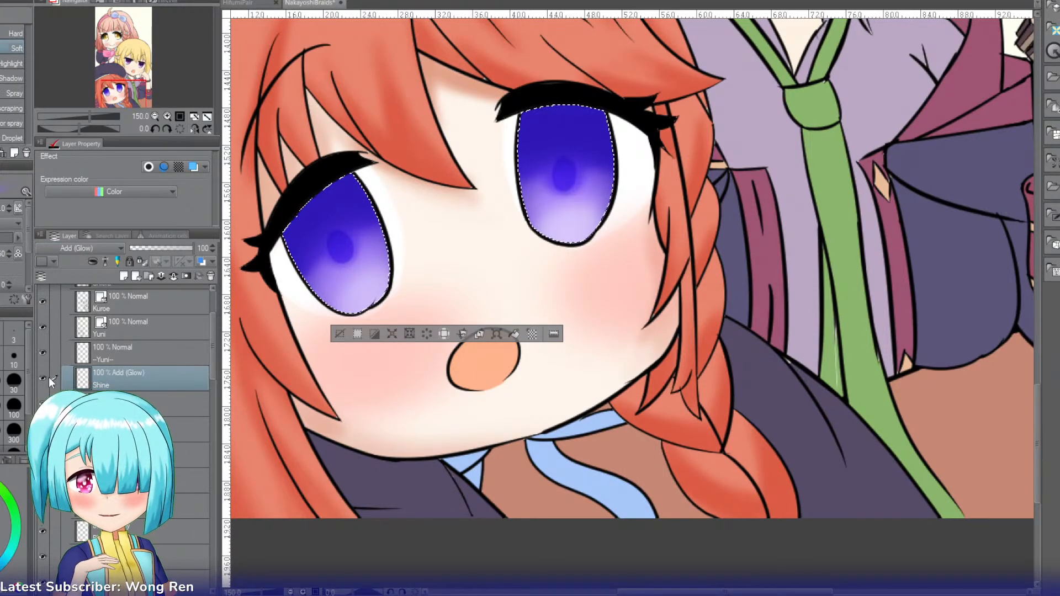
{"action": "key", "text": "["}
{"action": "key", "text": "["}
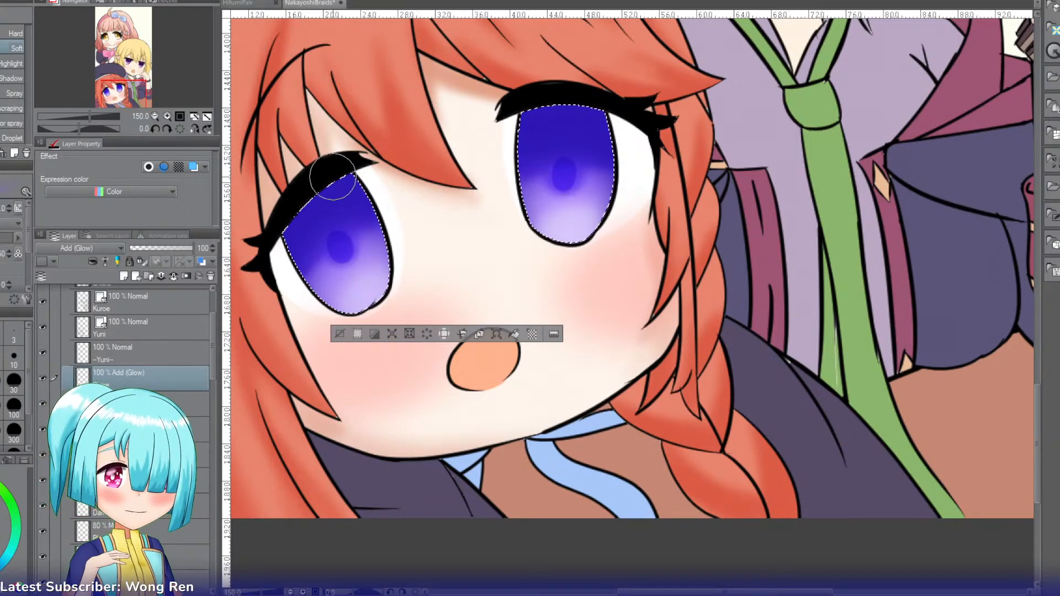
{"action": "mouse_move", "coordinate": [333, 182]}
{"action": "left_mouse_down"}
{"action": "mouse_move", "coordinate": [280, 204]}
{"action": "mouse_move", "coordinate": [330, 179]}
{"action": "mouse_move", "coordinate": [314, 198]}
{"action": "left_mouse_up"}
{"action": "left_click_drag", "start_coordinate": [551, 111], "coordinate": [588, 103]}
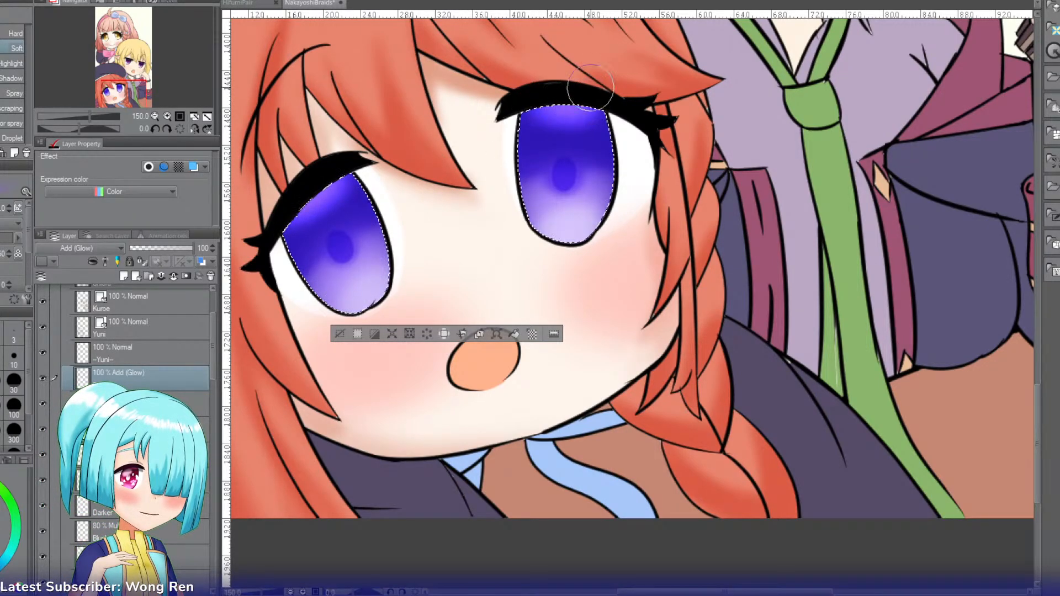
{"action": "left_click", "coordinate": [164, 248]}
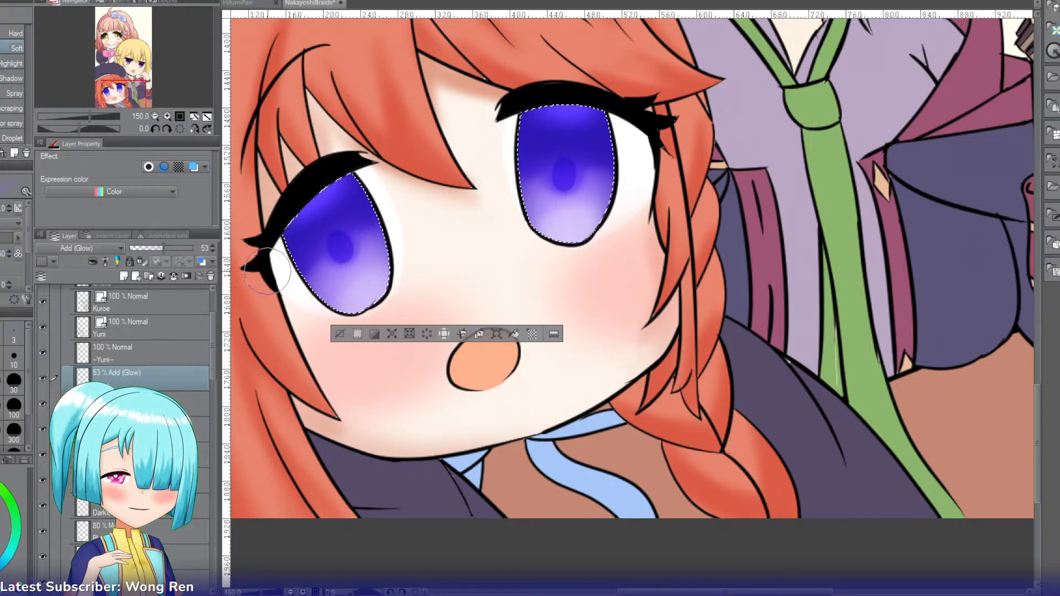
{"action": "left_click", "coordinate": [339, 334]}
Step: Paint white G-pen highlights at the upper right and lower left of both irises on the Highlight layer, undoing the misplaced dot
{"action": "scroll", "coordinate": [210, 342], "scroll_direction": "up", "scroll_amount": 3}
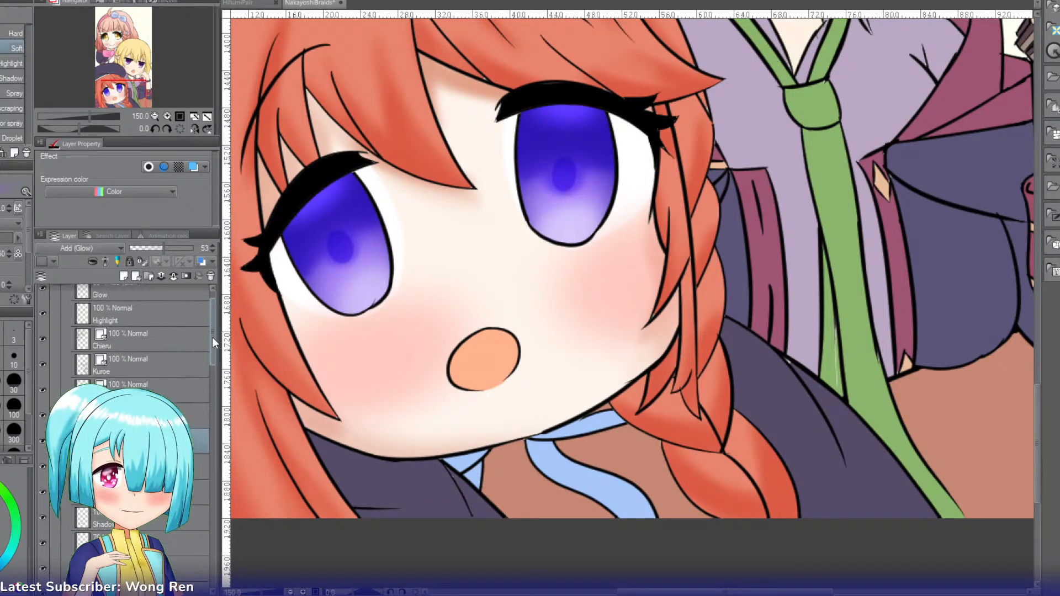
{"action": "left_click", "coordinate": [150, 331]}
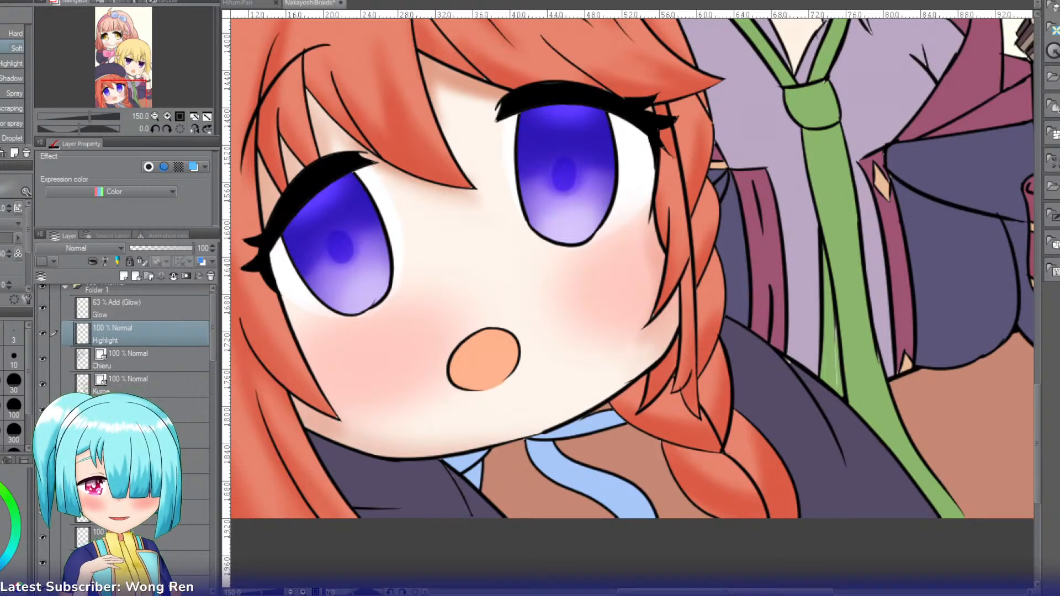
{"action": "key", "text": "p"}
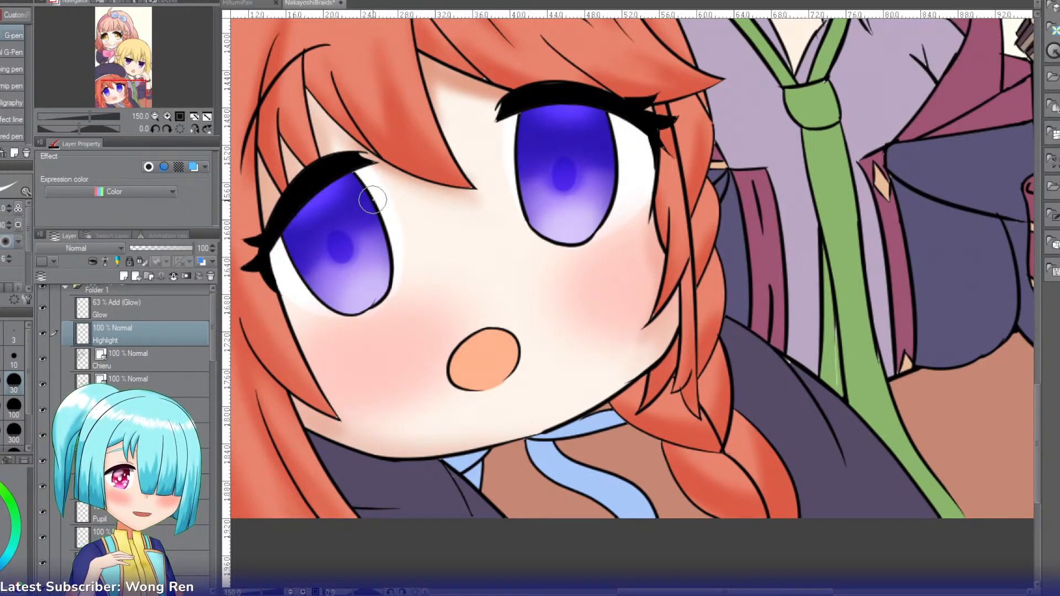
{"action": "mouse_move", "coordinate": [381, 191]}
{"action": "left_mouse_down"}
{"action": "mouse_move", "coordinate": [357, 208]}
{"action": "mouse_move", "coordinate": [381, 211]}
{"action": "left_mouse_up"}
{"action": "left_click", "coordinate": [324, 298]}
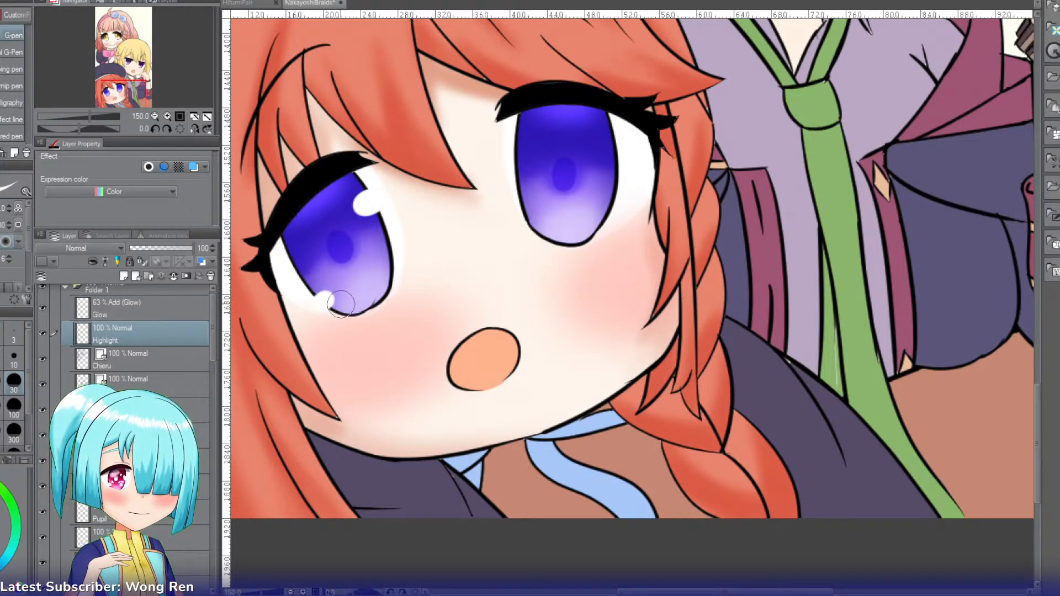
{"action": "left_click", "coordinate": [343, 302]}
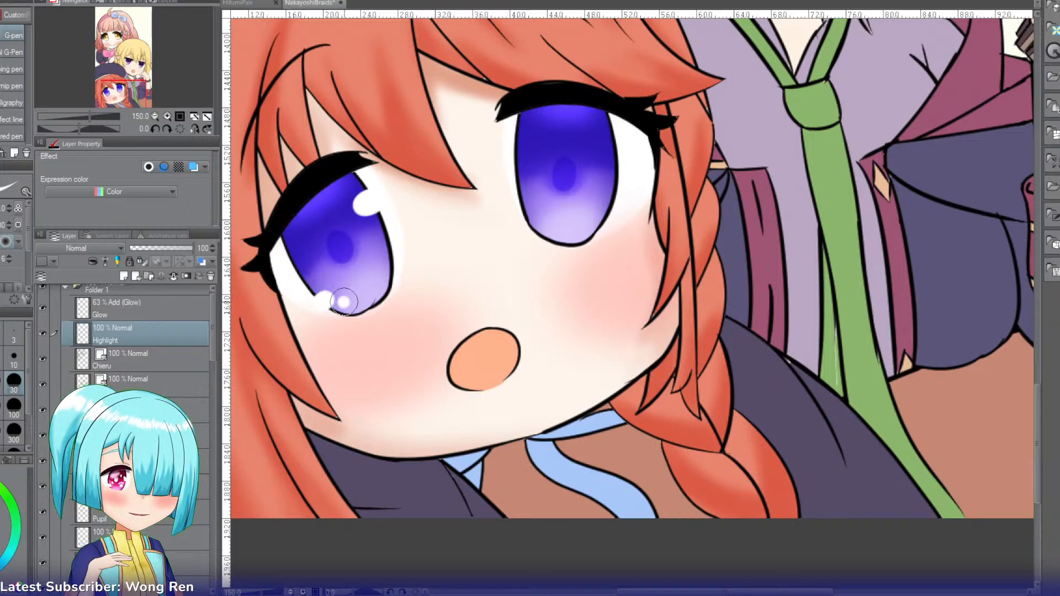
{"action": "left_click", "coordinate": [606, 132]}
{"action": "left_click_drag", "start_coordinate": [527, 207], "coordinate": [531, 213]}
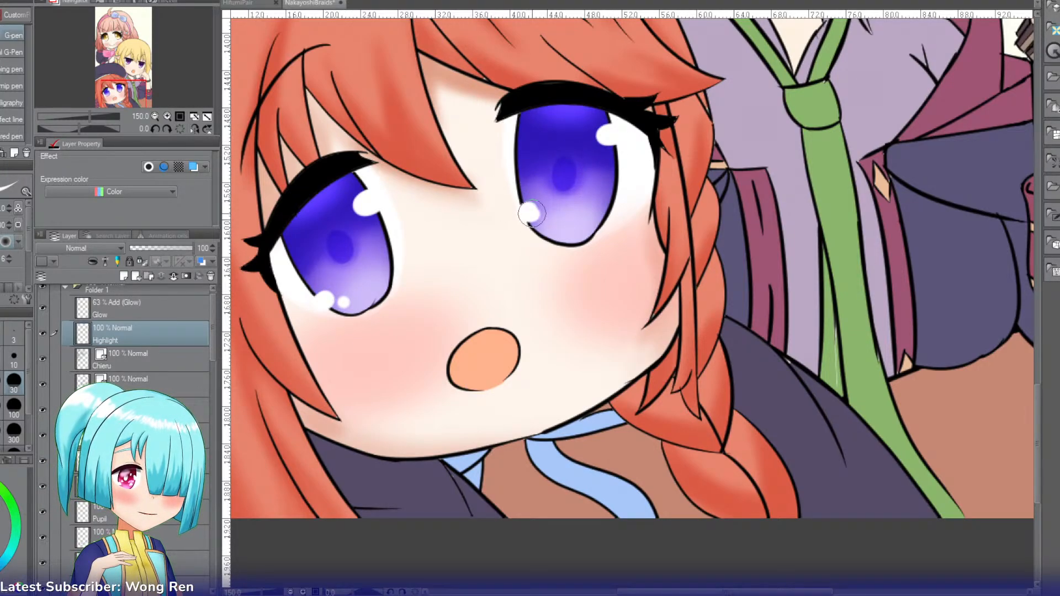
{"action": "left_click", "coordinate": [530, 210]}
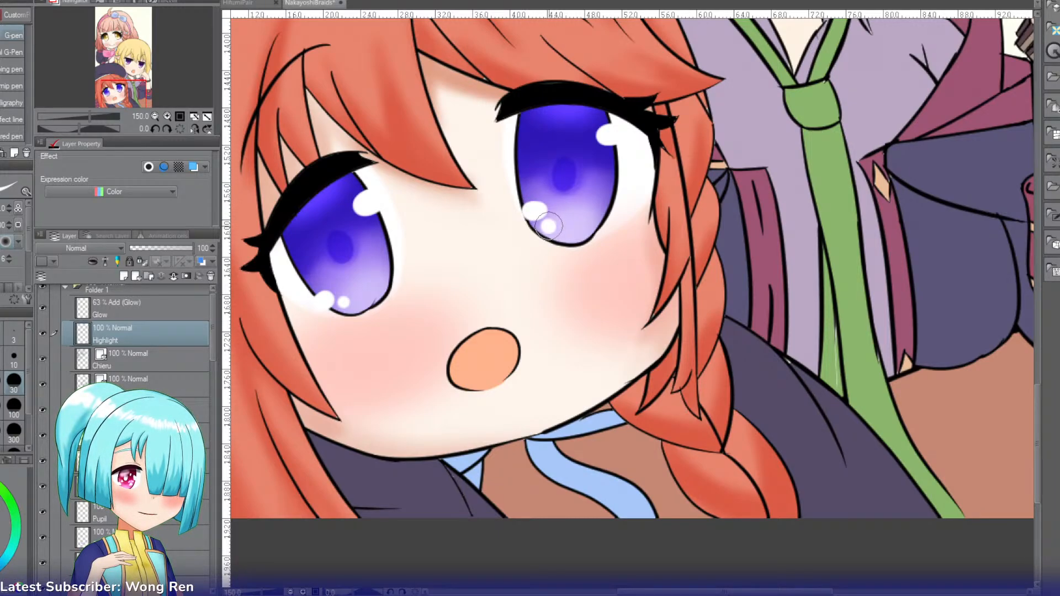
{"action": "key", "text": "ctrl+z"}
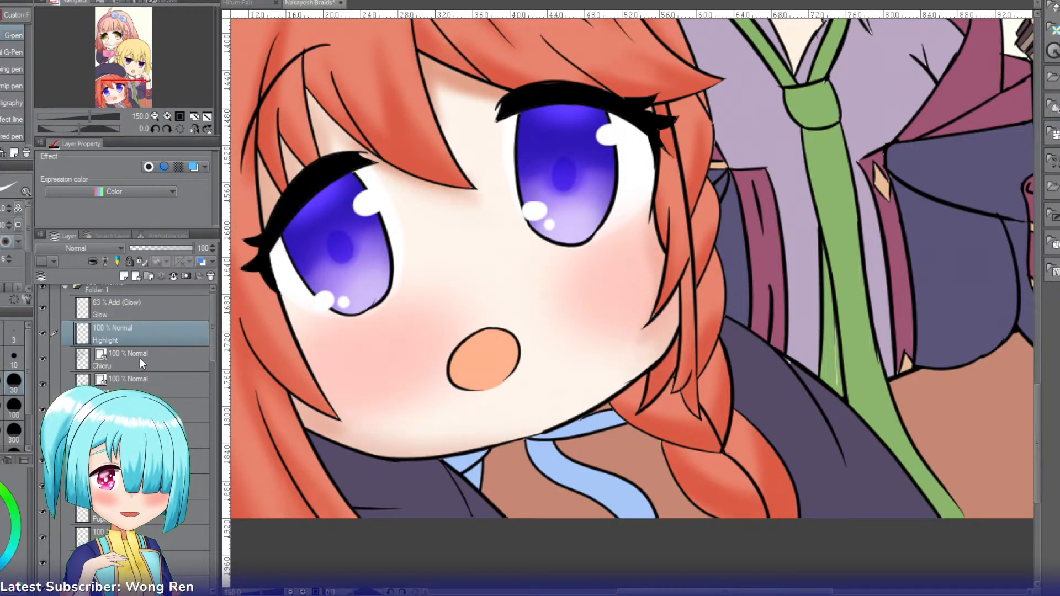
Step: Add a new layer named Refraction above the Depth layer and set its blending mode to Add
{"action": "left_click", "coordinate": [144, 486]}
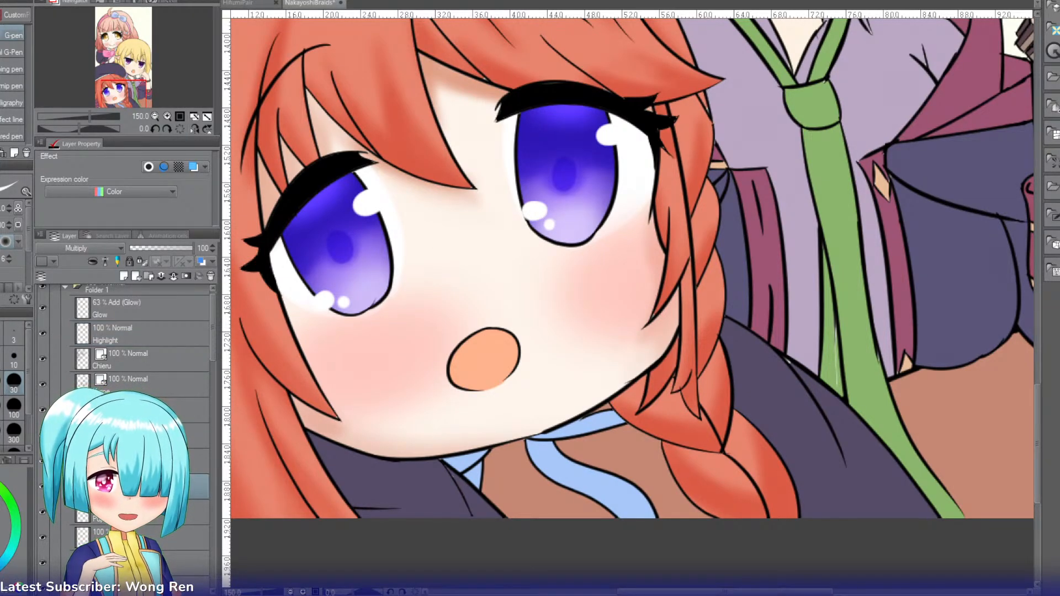
{"action": "key", "text": "ctrl+shift+n"}
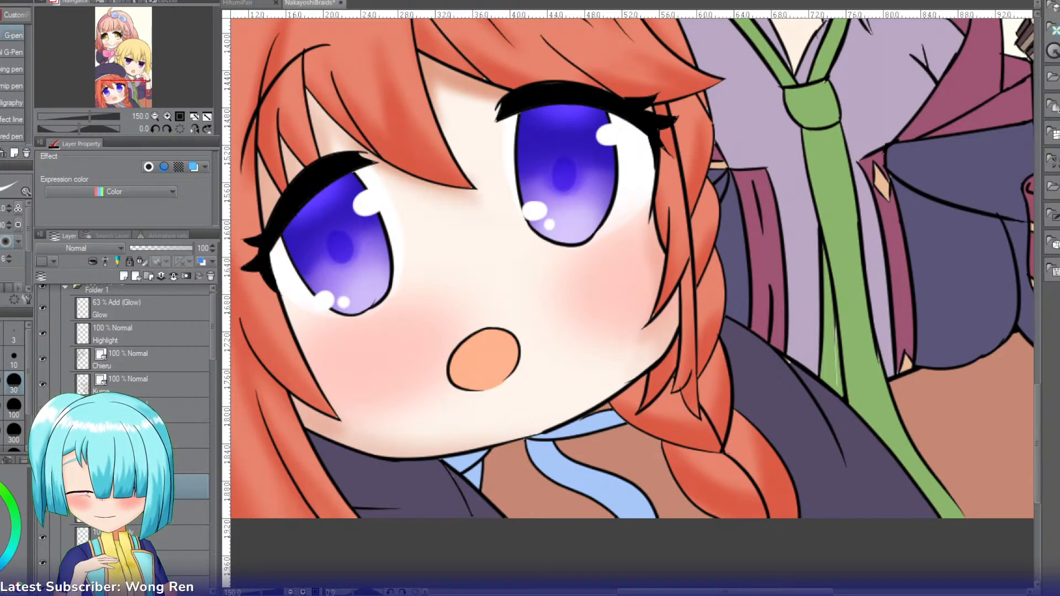
{"action": "key", "text": "b"}
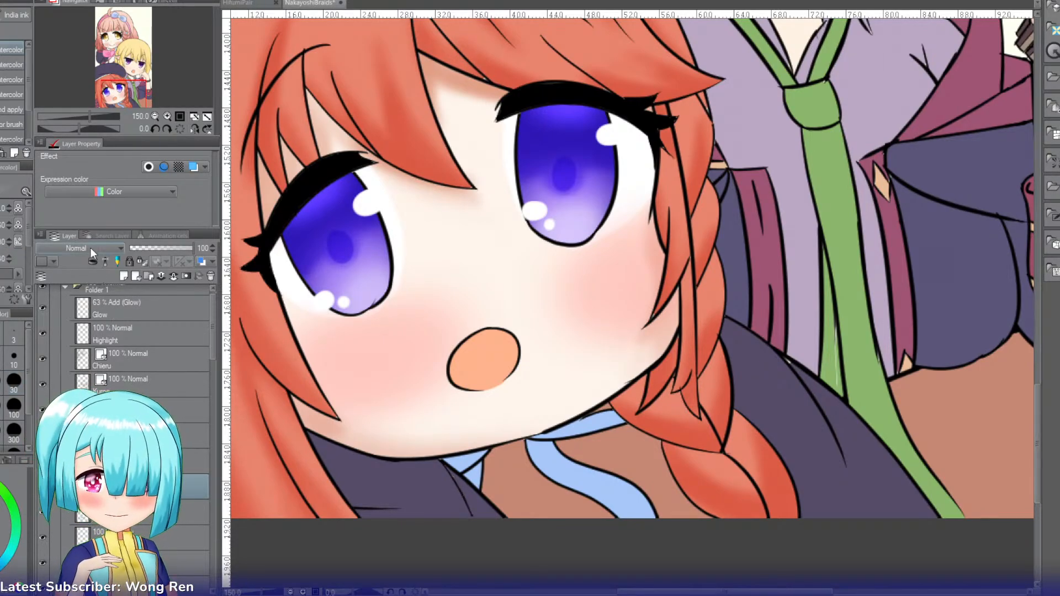
{"action": "left_click", "coordinate": [59, 370]}
Step: Paint soft watercolor light reflections across the upper part of both irises and reduce the Refraction layer's opacity to 41
{"action": "left_click", "coordinate": [167, 117]}
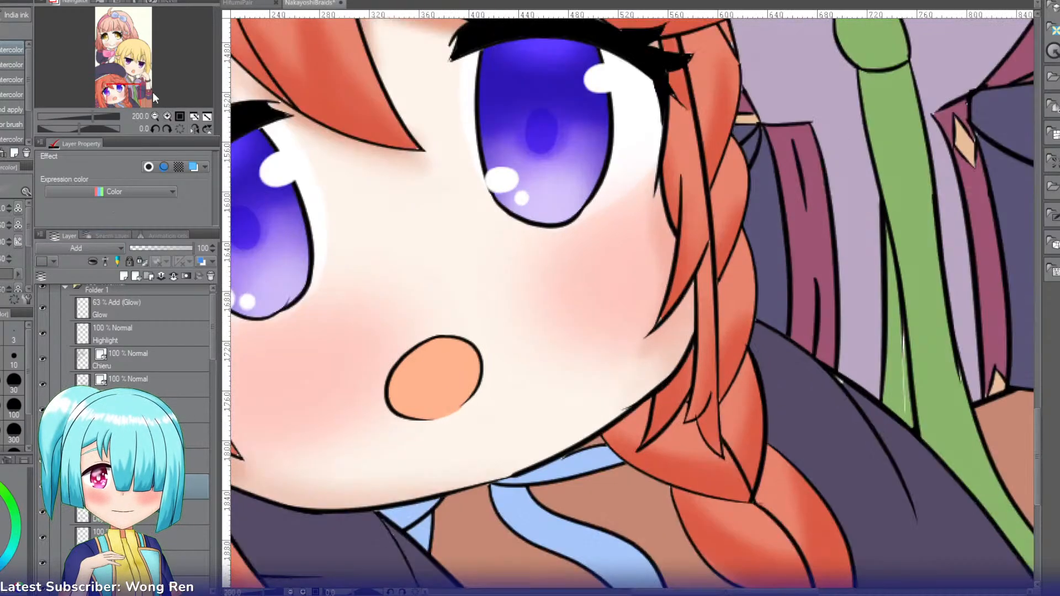
{"action": "left_click", "coordinate": [120, 91]}
{"action": "mouse_move", "coordinate": [325, 221]}
{"action": "left_mouse_down"}
{"action": "mouse_move", "coordinate": [320, 189]}
{"action": "mouse_move", "coordinate": [307, 202]}
{"action": "mouse_move", "coordinate": [336, 180]}
{"action": "mouse_move", "coordinate": [290, 235]}
{"action": "mouse_move", "coordinate": [299, 198]}
{"action": "mouse_move", "coordinate": [330, 213]}
{"action": "mouse_move", "coordinate": [337, 178]}
{"action": "left_mouse_up"}
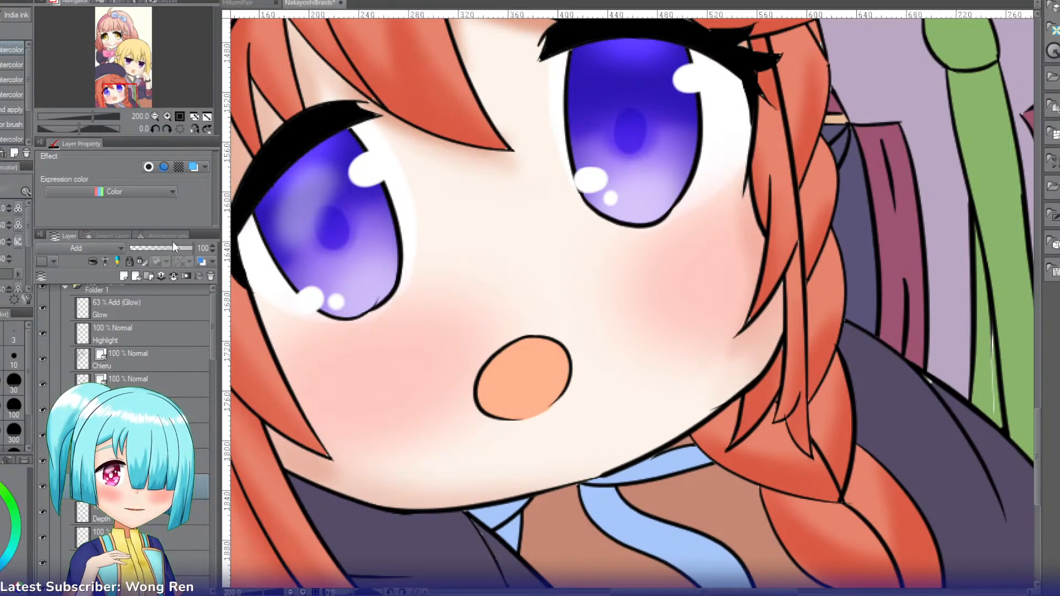
{"action": "left_click", "coordinate": [172, 248]}
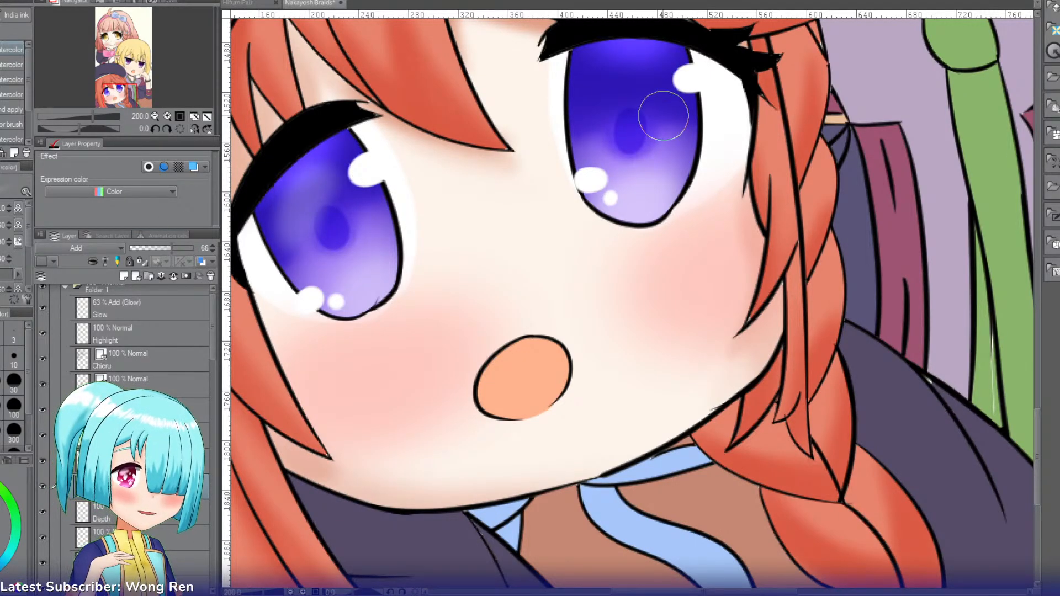
{"action": "mouse_move", "coordinate": [613, 79]}
{"action": "left_mouse_down"}
{"action": "mouse_move", "coordinate": [640, 74]}
{"action": "mouse_move", "coordinate": [636, 64]}
{"action": "mouse_move", "coordinate": [625, 62]}
{"action": "mouse_move", "coordinate": [664, 104]}
{"action": "mouse_move", "coordinate": [631, 115]}
{"action": "left_mouse_up"}
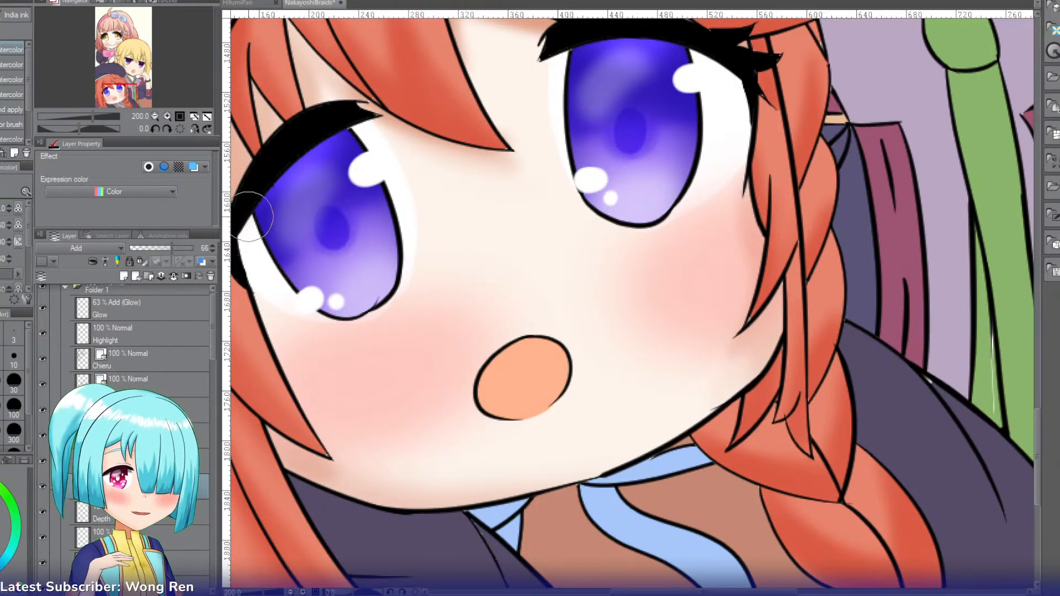
{"action": "left_click", "coordinate": [156, 247]}
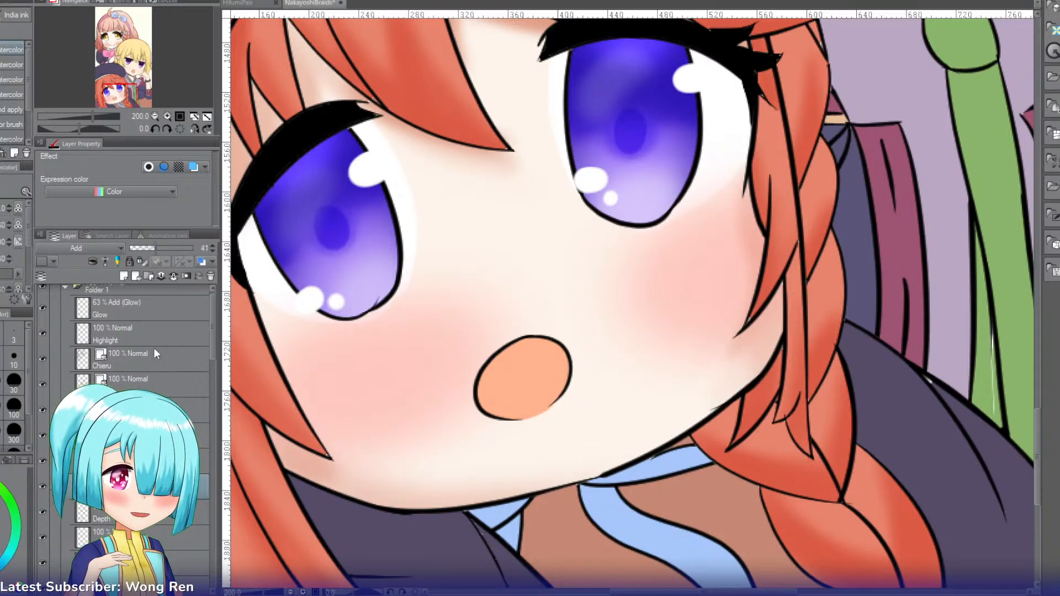
Step: Add another new layer above the Refraction layer and set its blending mode to Add (Glow)
{"action": "key", "text": "ctrl+shift+n"}
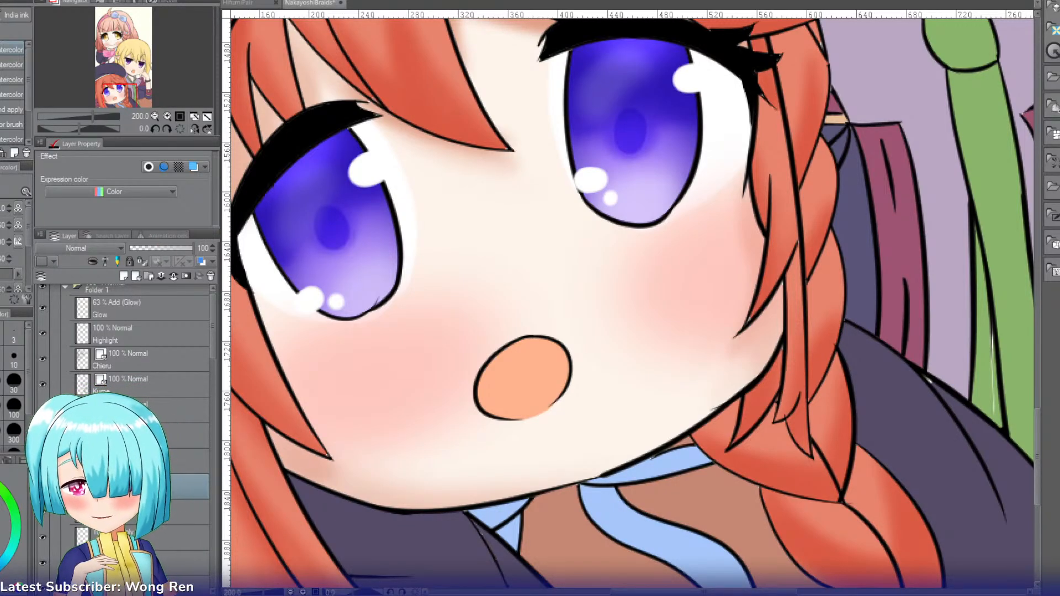
{"action": "left_click", "coordinate": [68, 249]}
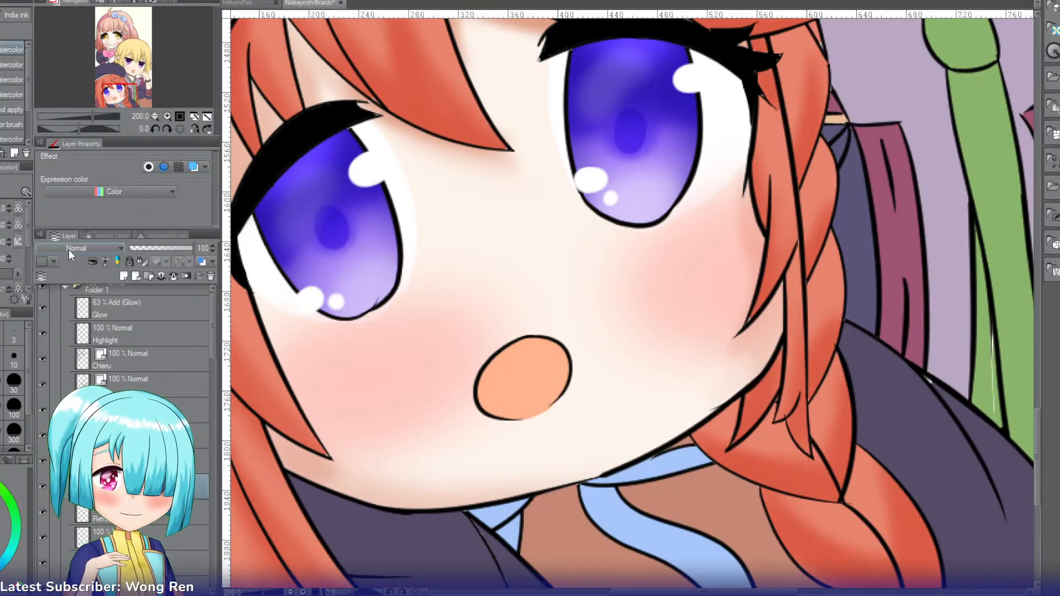
{"action": "left_click", "coordinate": [64, 379]}
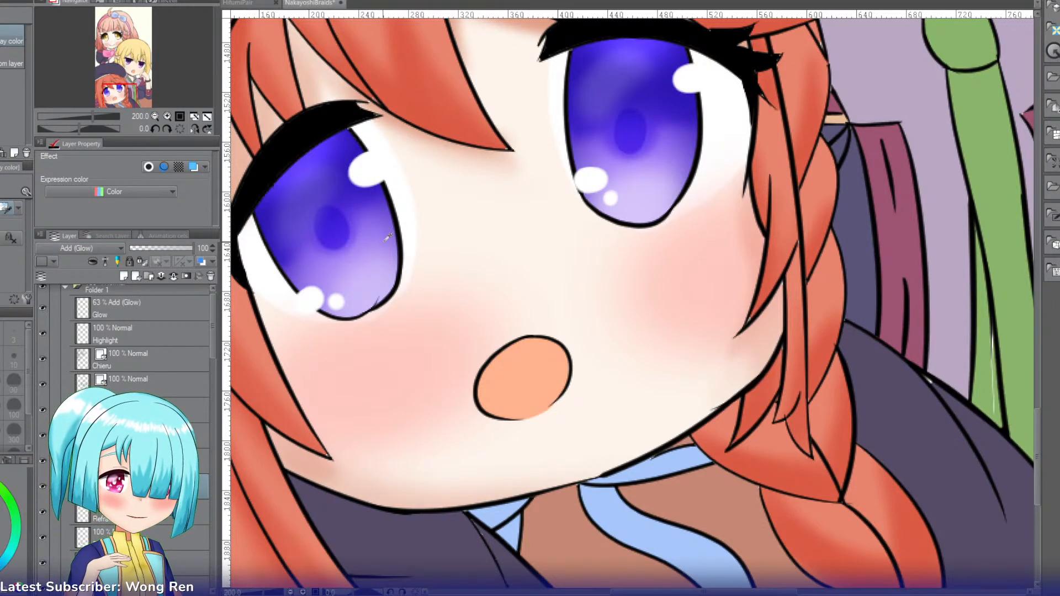
Step: Airbrush a glow sampled from the iris colour over the upper left of both irises and set the layer's opacity to 45
{"action": "left_click", "coordinate": [329, 204], "text": "alt"}
{"action": "key", "text": "b"}
{"action": "mouse_move", "coordinate": [315, 188]}
{"action": "left_mouse_down"}
{"action": "mouse_move", "coordinate": [327, 173]}
{"action": "mouse_move", "coordinate": [307, 234]}
{"action": "left_mouse_up"}
{"action": "mouse_move", "coordinate": [613, 98]}
{"action": "left_mouse_down"}
{"action": "mouse_move", "coordinate": [579, 115]}
{"action": "mouse_move", "coordinate": [603, 88]}
{"action": "mouse_move", "coordinate": [606, 116]}
{"action": "left_mouse_up"}
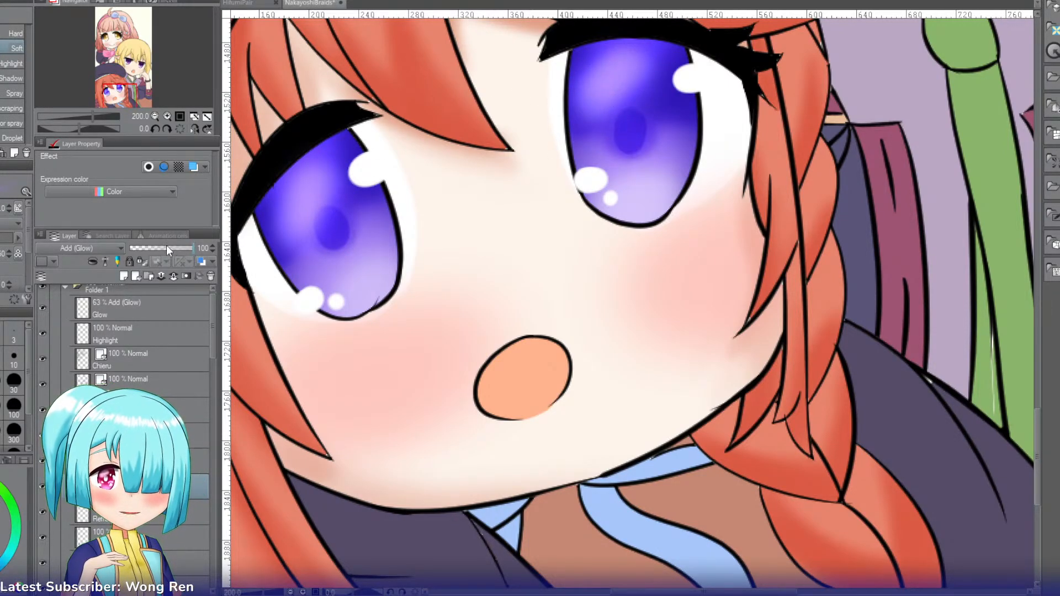
{"action": "left_click", "coordinate": [166, 247]}
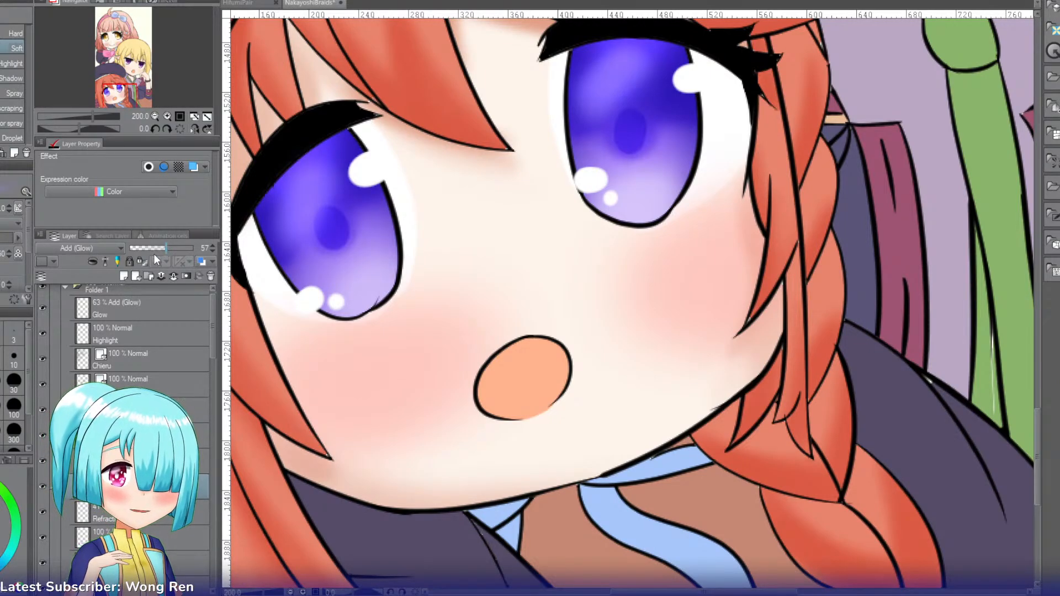
{"action": "left_click", "coordinate": [161, 246]}
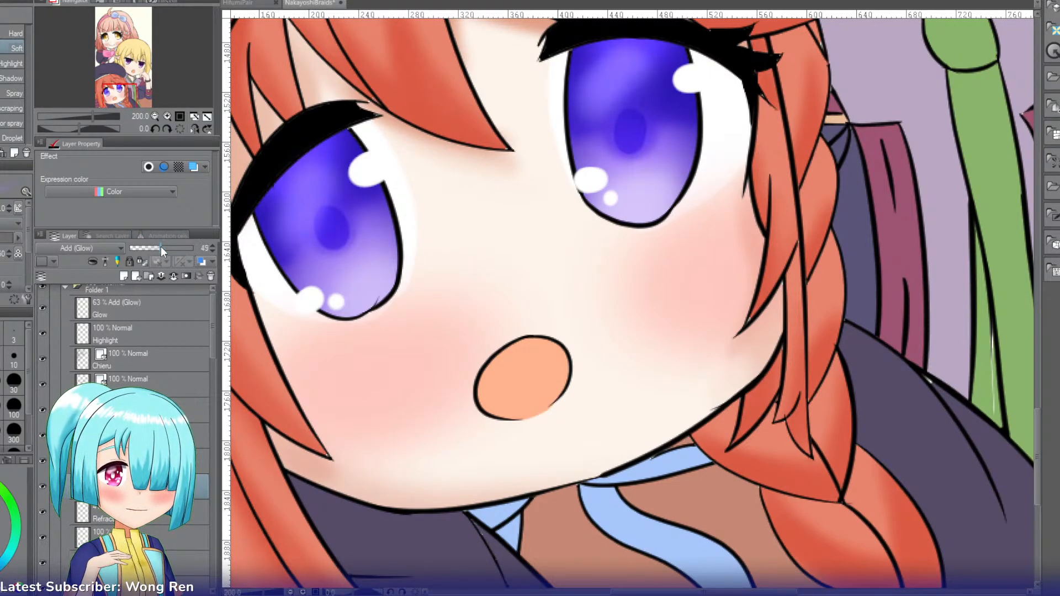
Step: Set the new layer's blending mode to Multiply and paint a soft grey watercolor lash shadow across the upper part of both eyes
{"action": "left_click", "coordinate": [156, 116]}
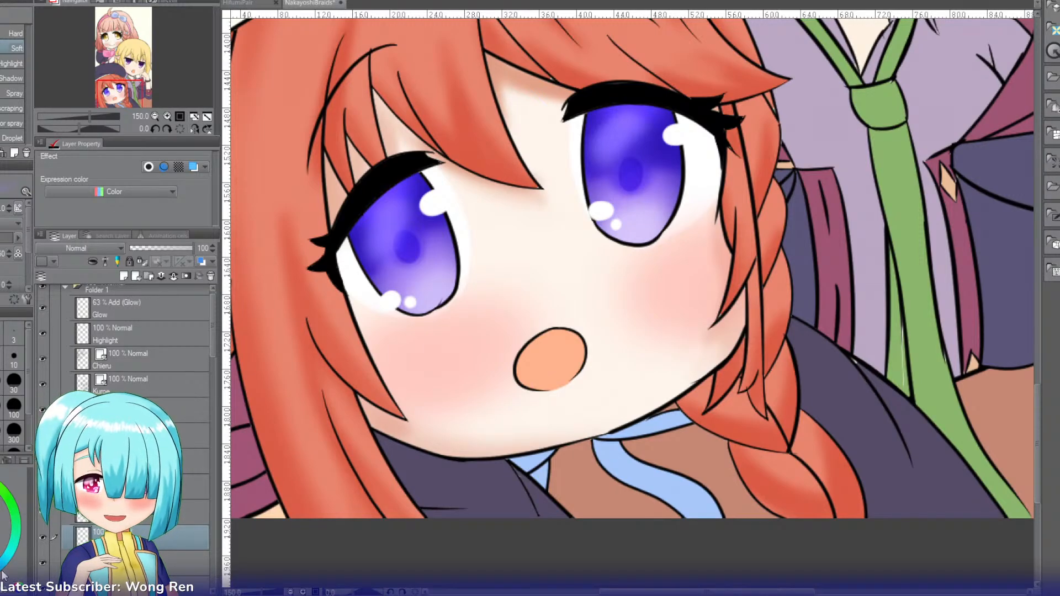
{"action": "left_click", "coordinate": [169, 116]}
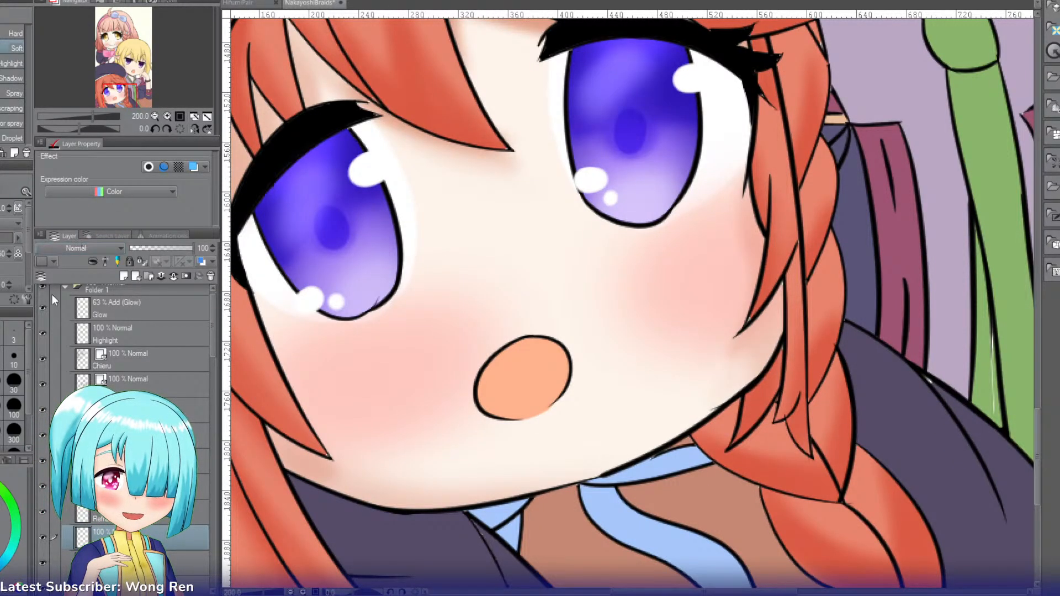
{"action": "key", "text": "b"}
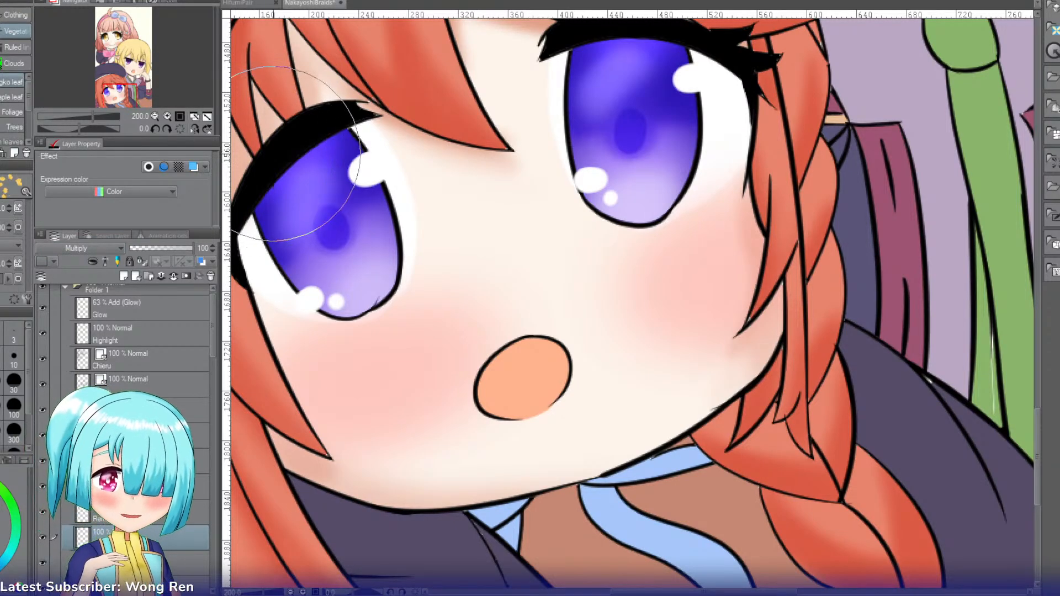
{"action": "mouse_move", "coordinate": [363, 138]}
{"action": "left_mouse_down"}
{"action": "mouse_move", "coordinate": [320, 168]}
{"action": "mouse_move", "coordinate": [344, 148]}
{"action": "left_mouse_up"}
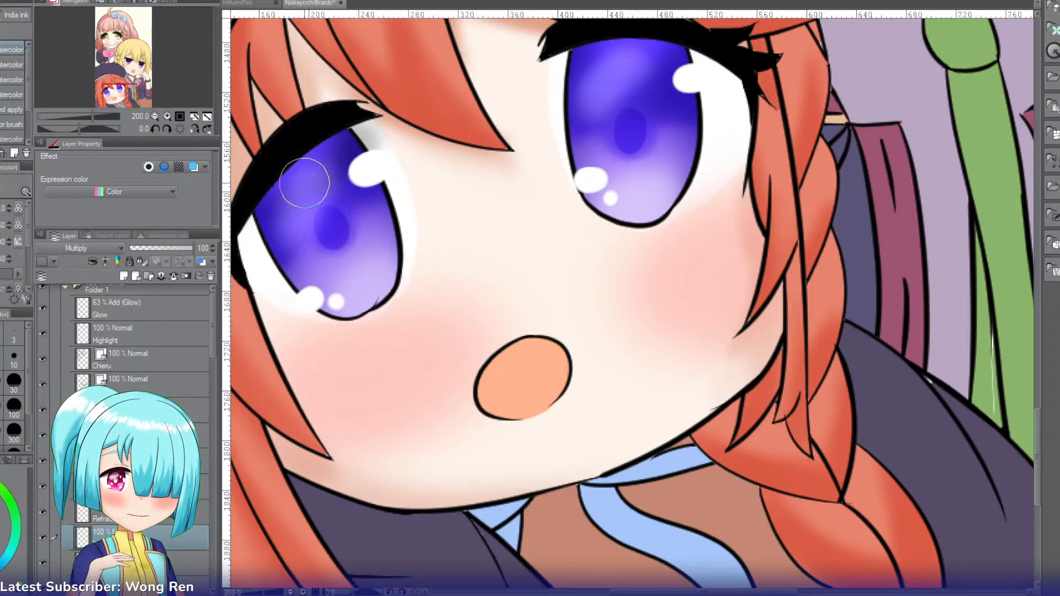
{"action": "mouse_move", "coordinate": [304, 183]}
{"action": "left_mouse_down"}
{"action": "mouse_move", "coordinate": [291, 184]}
{"action": "mouse_move", "coordinate": [336, 171]}
{"action": "left_mouse_up"}
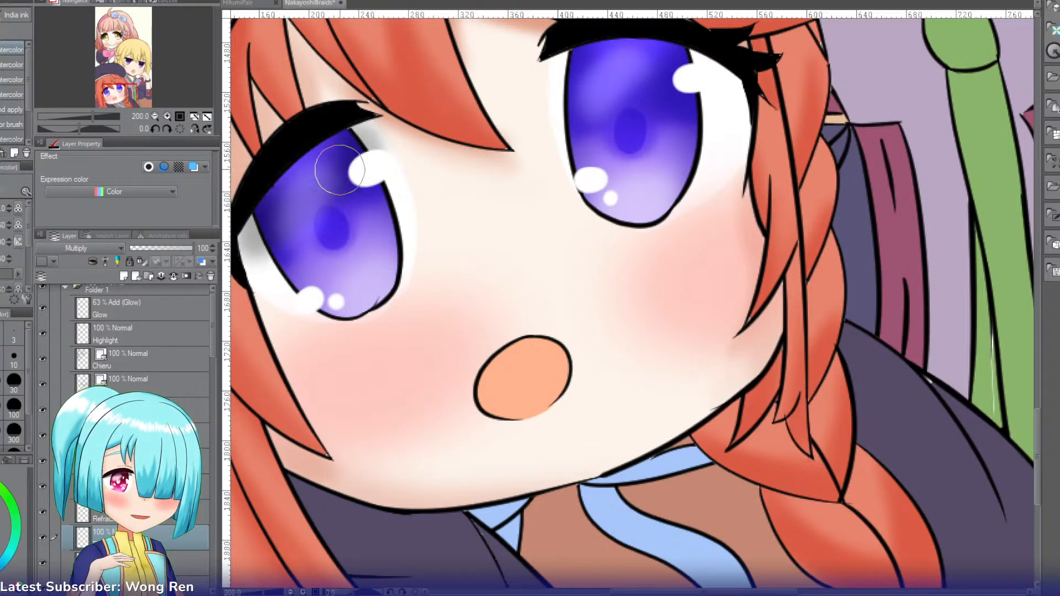
{"action": "mouse_move", "coordinate": [262, 231]}
{"action": "left_mouse_down"}
{"action": "mouse_move", "coordinate": [310, 191]}
{"action": "mouse_move", "coordinate": [271, 233]}
{"action": "left_mouse_up"}
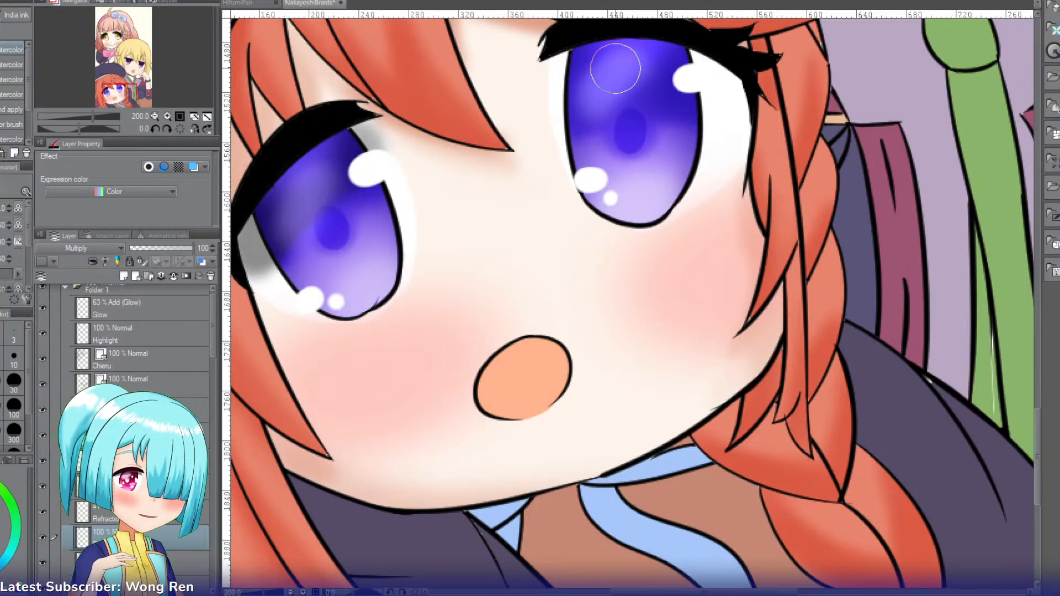
{"action": "mouse_move", "coordinate": [629, 65]}
{"action": "left_mouse_down"}
{"action": "mouse_move", "coordinate": [615, 52]}
{"action": "mouse_move", "coordinate": [597, 59]}
{"action": "mouse_move", "coordinate": [662, 63]}
{"action": "mouse_move", "coordinate": [733, 90]}
{"action": "left_mouse_up"}
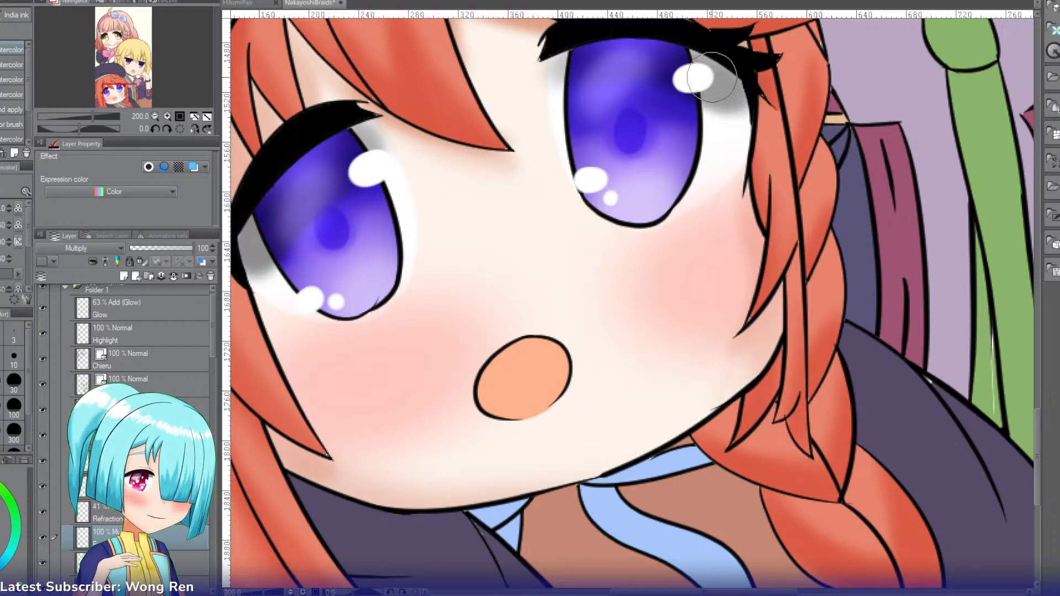
{"action": "mouse_move", "coordinate": [622, 62]}
{"action": "left_mouse_down"}
{"action": "mouse_move", "coordinate": [567, 72]}
{"action": "mouse_move", "coordinate": [568, 80]}
{"action": "mouse_move", "coordinate": [590, 68]}
{"action": "left_mouse_up"}
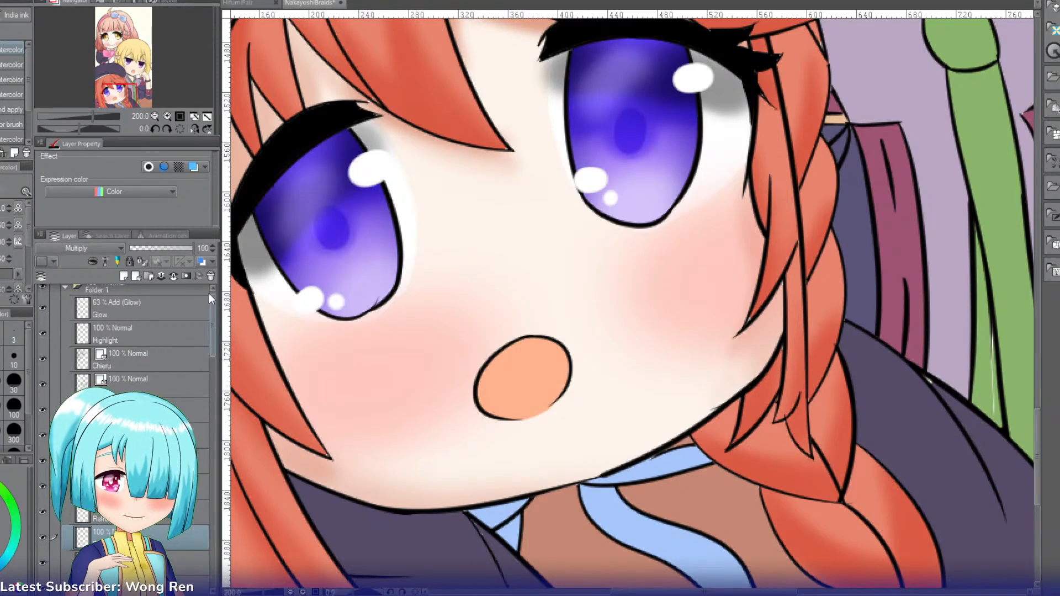
{"action": "left_click", "coordinate": [154, 116]}
{"action": "left_click", "coordinate": [154, 118]}
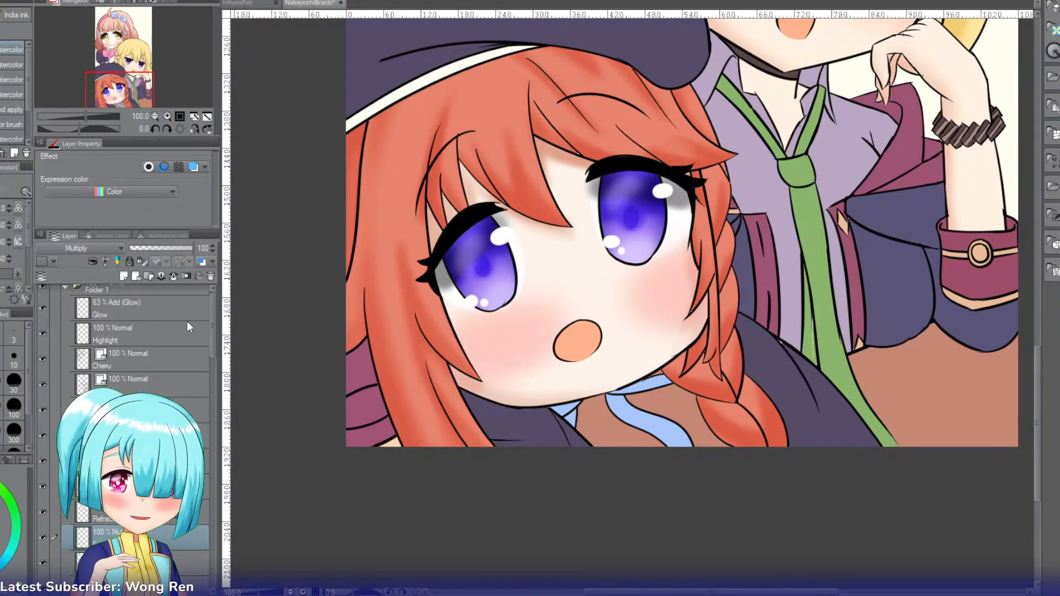
Step: Add a new layer above the flat-colour layer, beneath the Band layer, and set its blending mode to Multiply
{"action": "left_click_drag", "start_coordinate": [207, 319], "coordinate": [209, 349]}
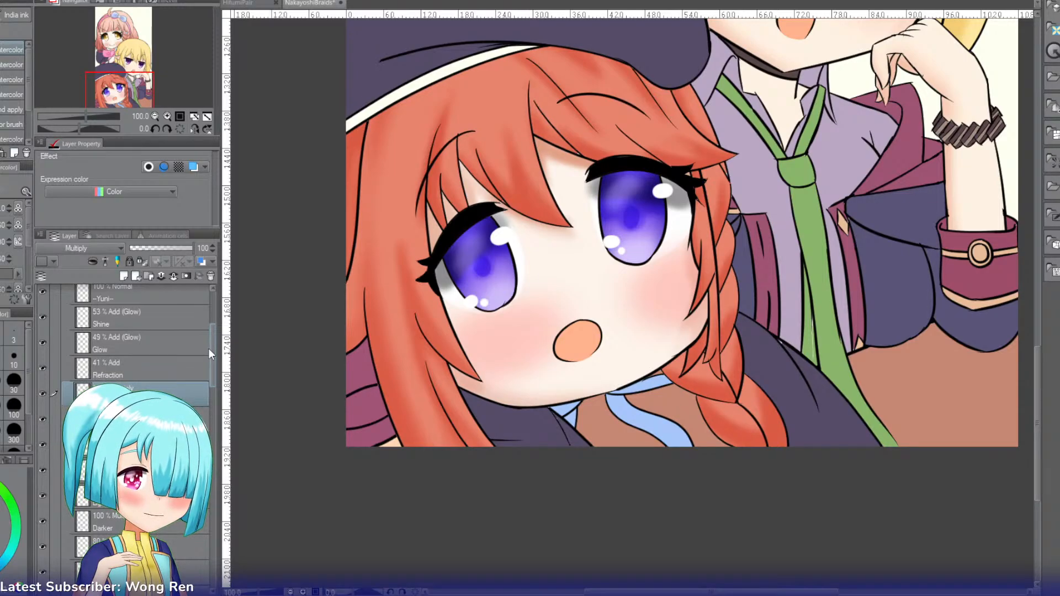
{"action": "left_click_drag", "start_coordinate": [209, 349], "coordinate": [222, 532]}
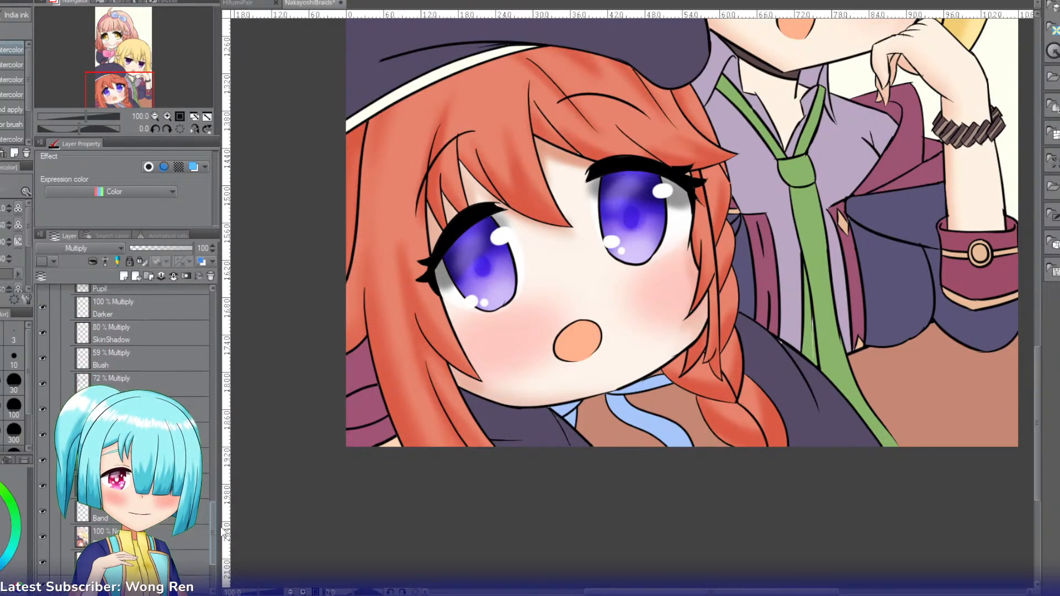
{"action": "left_click", "coordinate": [154, 117]}
{"action": "left_click", "coordinate": [154, 117]}
{"action": "left_click_drag", "start_coordinate": [128, 85], "coordinate": [144, 56]}
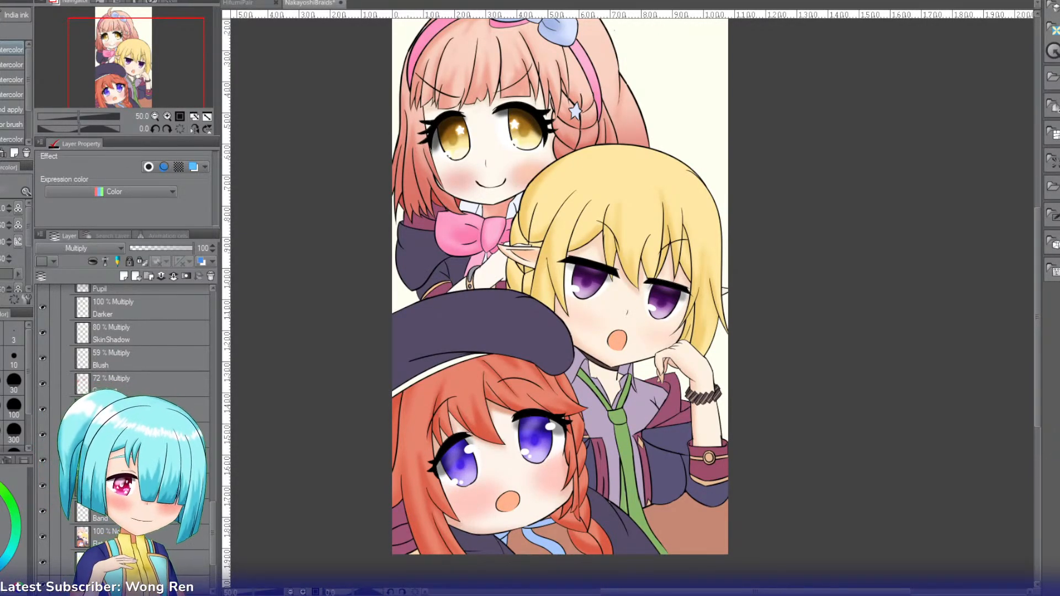
{"action": "left_click", "coordinate": [166, 537]}
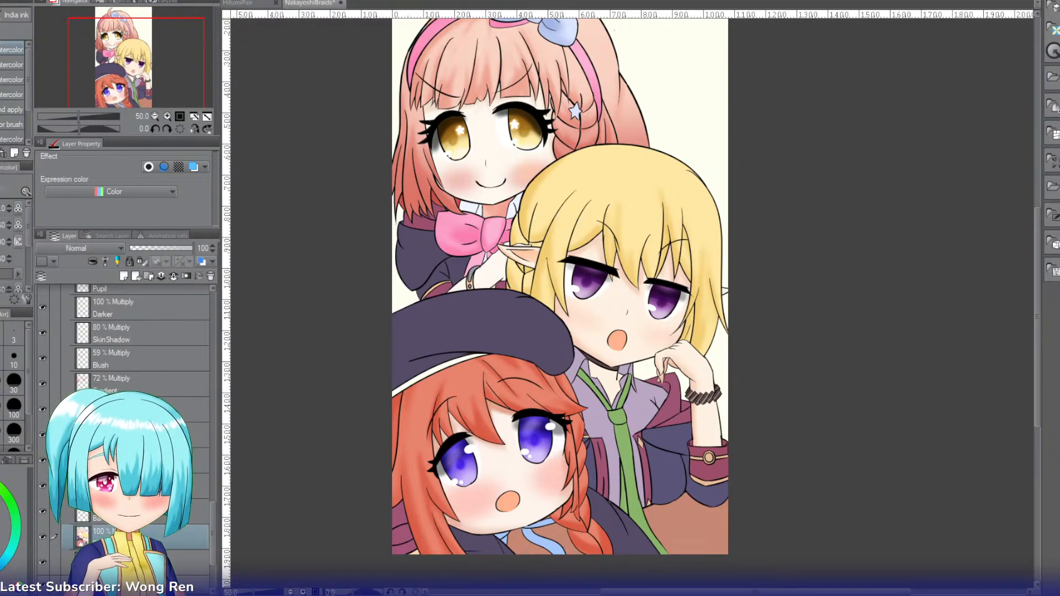
{"action": "key", "text": "ctrl+shift+n"}
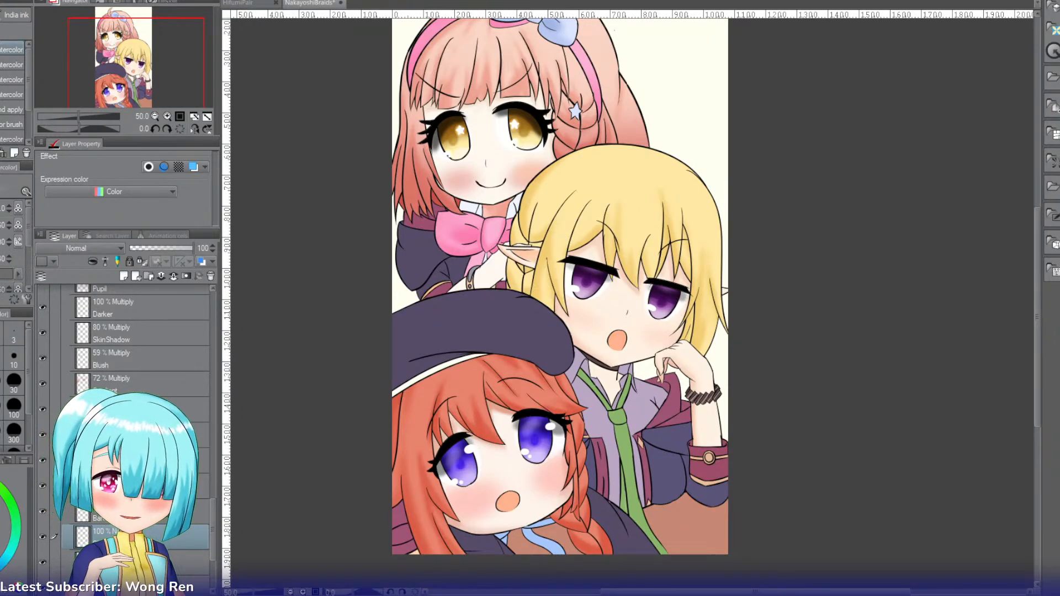
{"action": "left_click", "coordinate": [138, 562]}
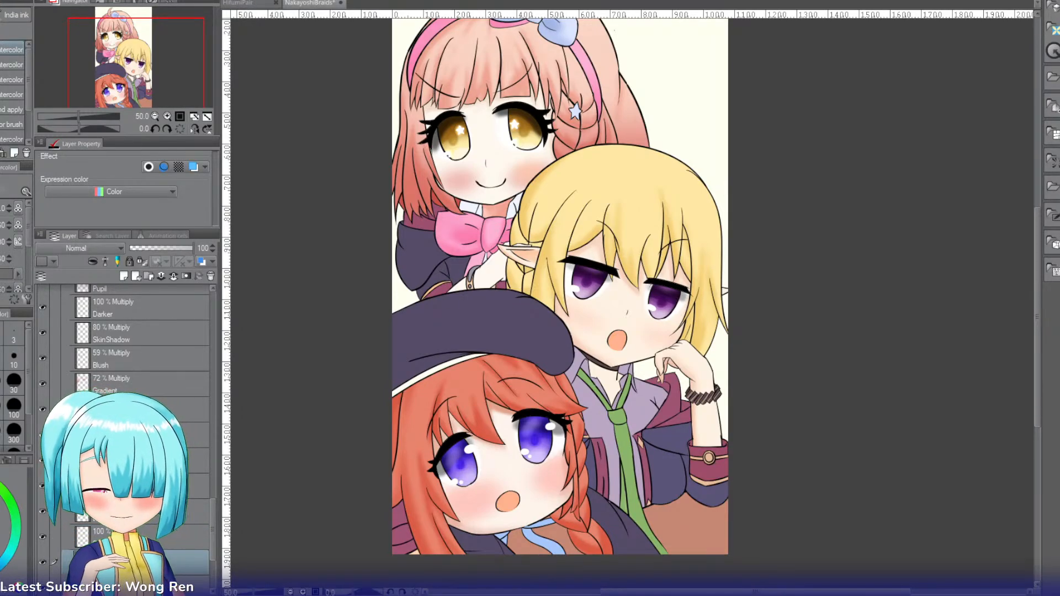
{"action": "left_click", "coordinate": [138, 536]}
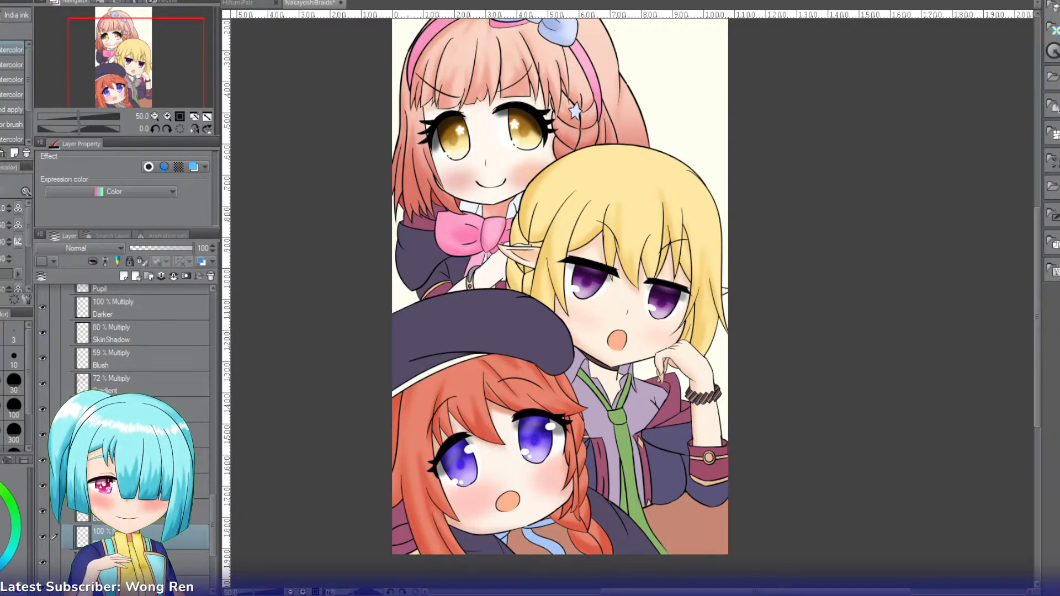
{"action": "left_click", "coordinate": [138, 562]}
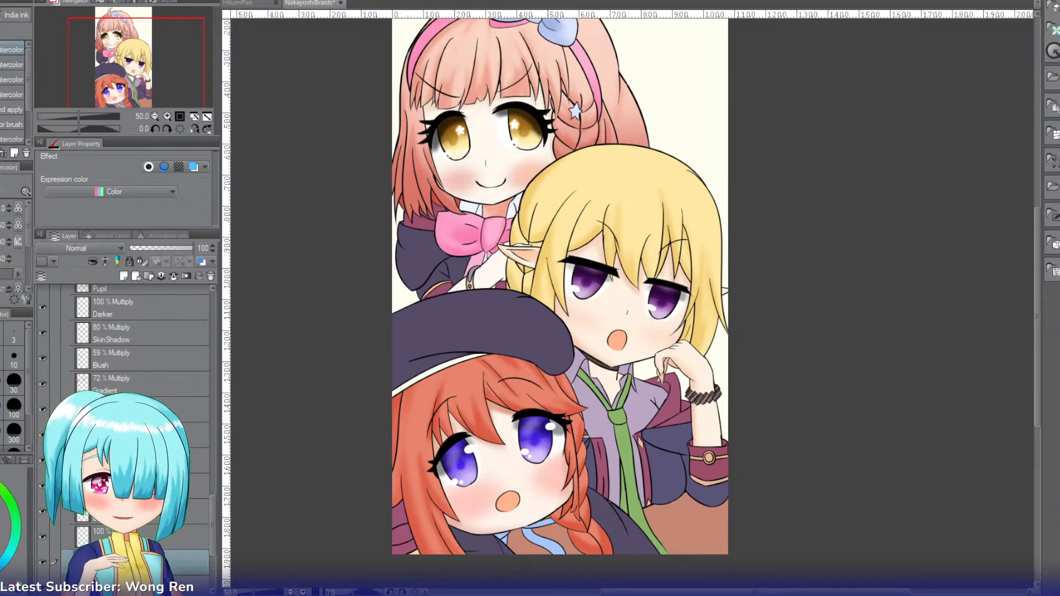
{"action": "key", "text": "i"}
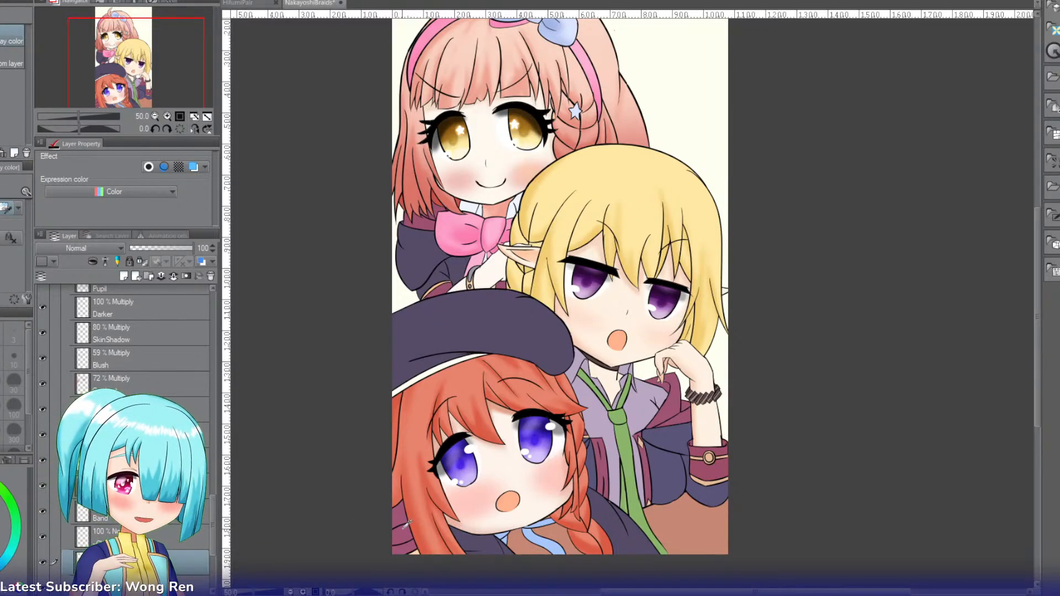
{"action": "left_click", "coordinate": [70, 244]}
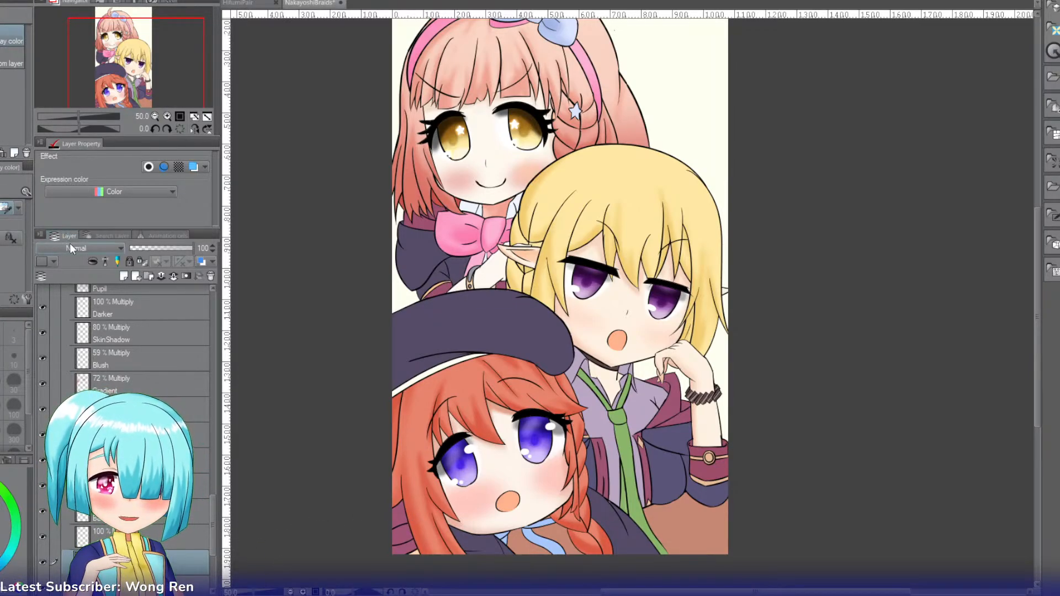
{"action": "left_click", "coordinate": [59, 281]}
Step: Select the maroon clothing pieces behind the red-haired character's hair, airbrush soft shading over them and reduce the layer's opacity to 75
{"action": "left_click_drag", "start_coordinate": [124, 76], "coordinate": [128, 86]}
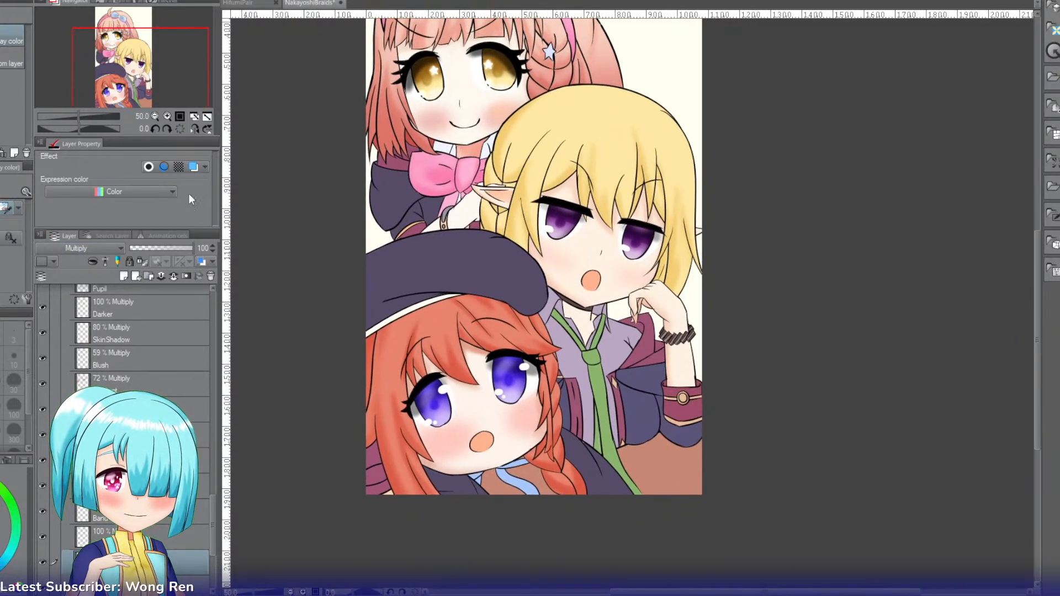
{"action": "key", "text": "g"}
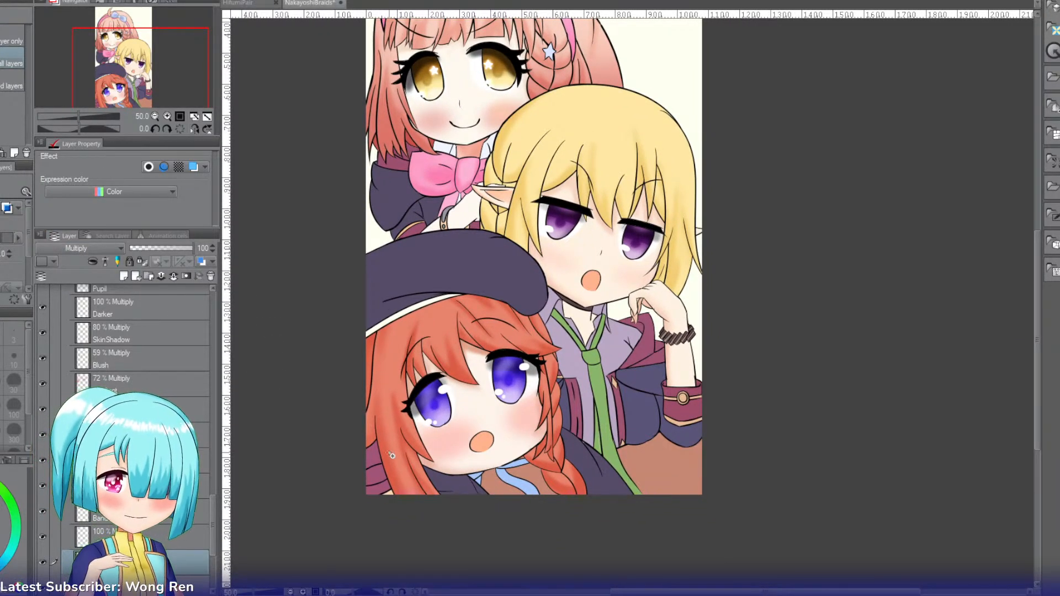
{"action": "left_click", "coordinate": [373, 457]}
{"action": "left_click", "coordinate": [375, 476]}
{"action": "left_click", "coordinate": [378, 488]}
{"action": "key", "text": "b"}
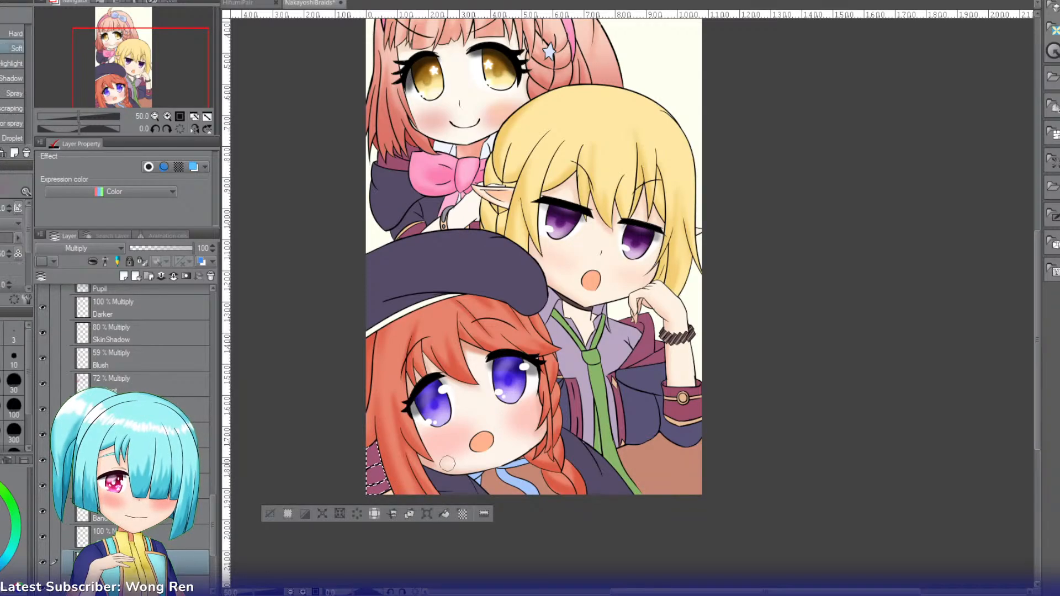
{"action": "mouse_move", "coordinate": [375, 445]}
{"action": "left_mouse_down"}
{"action": "mouse_move", "coordinate": [379, 486]}
{"action": "mouse_move", "coordinate": [391, 452]}
{"action": "left_mouse_up"}
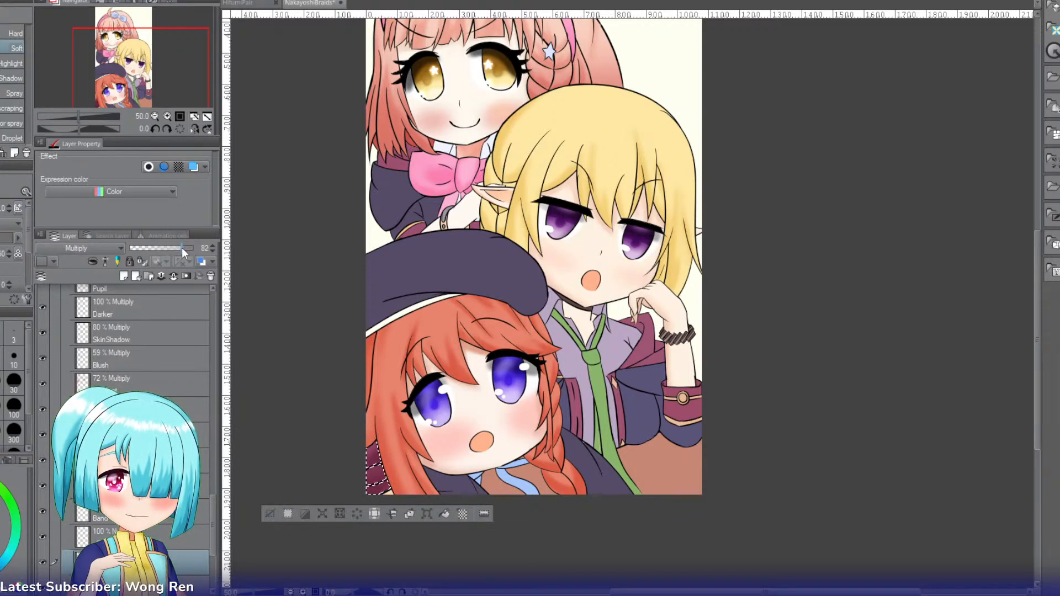
Step: Select the maroon collar pieces beneath the pink-haired character's hair, airbrush soft shading over them and clear the selection
{"action": "key", "text": "g"}
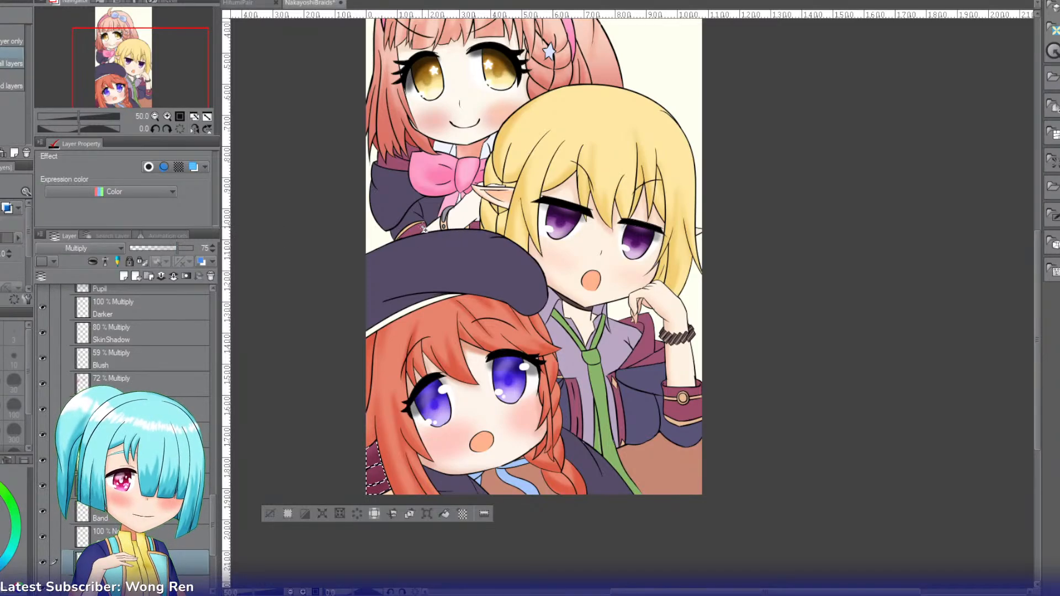
{"action": "left_click", "coordinate": [402, 168]}
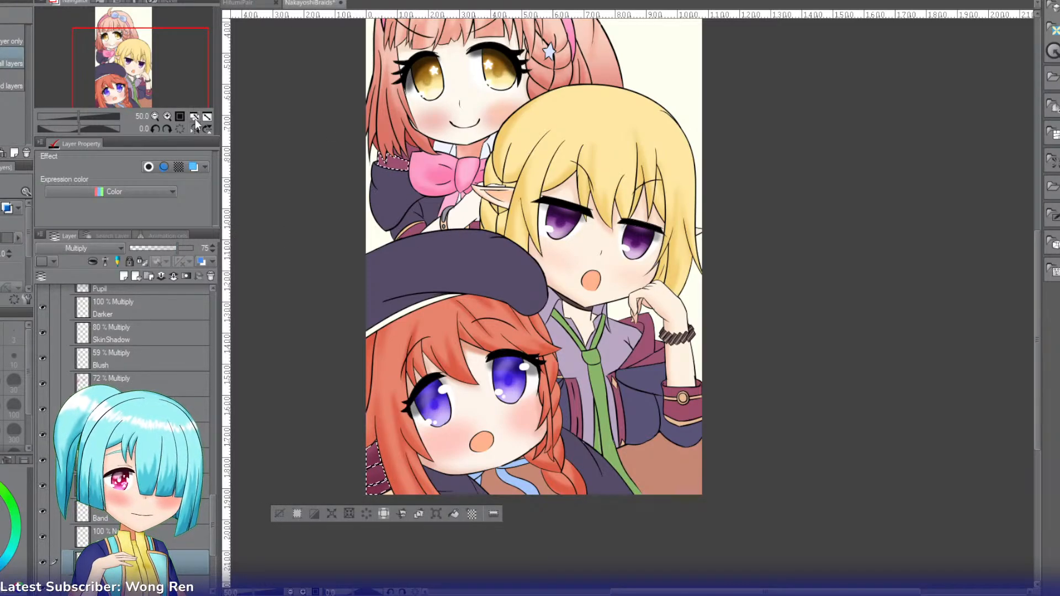
{"action": "left_click", "coordinate": [167, 116]}
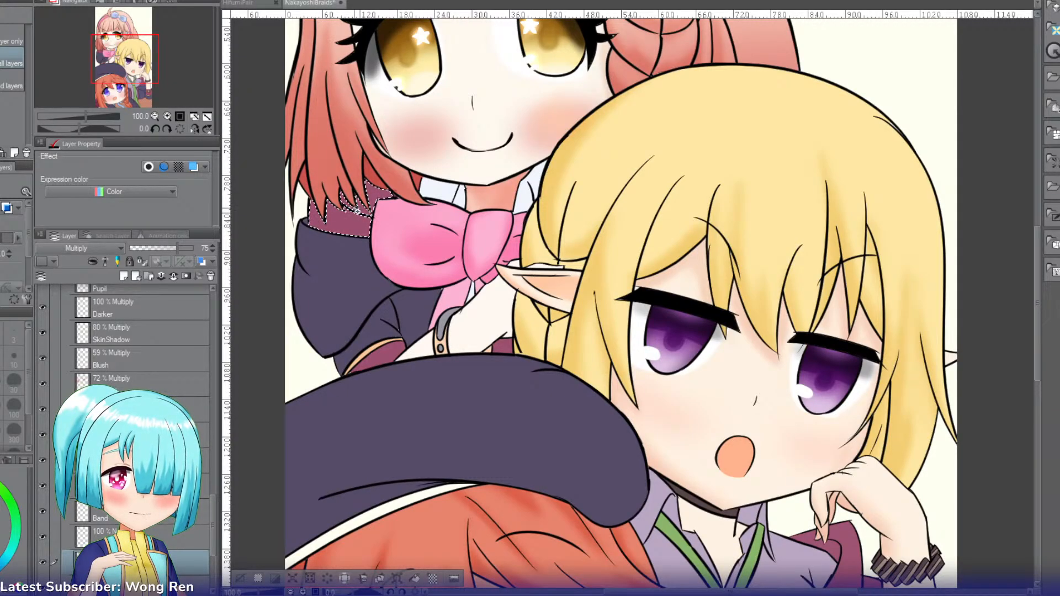
{"action": "key", "text": "b"}
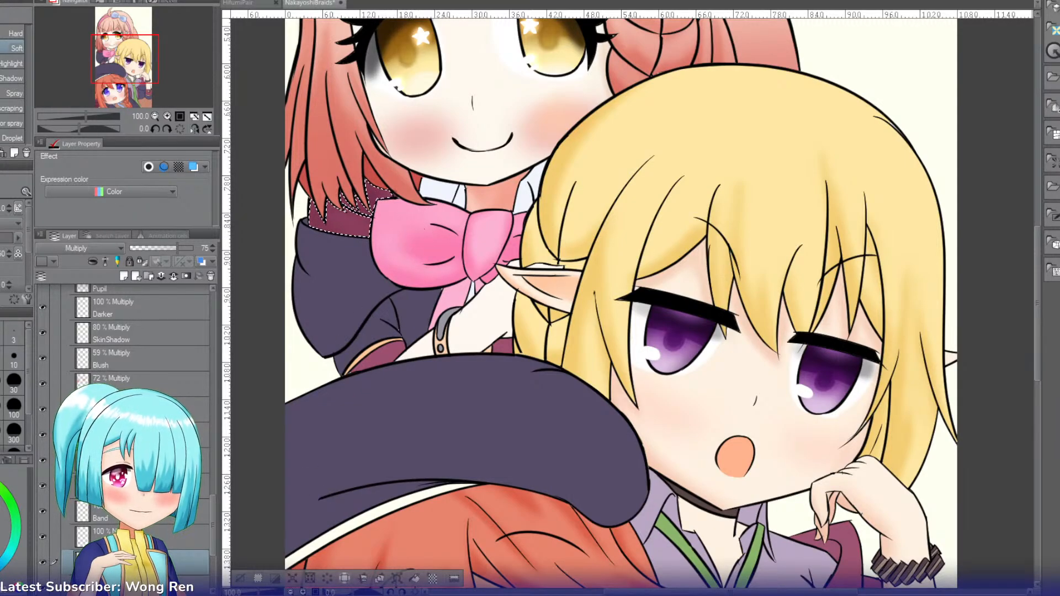
{"action": "key", "text": "ctrl+d"}
Step: Select the pink-haired character's maroon cuff and the maroon patch beside her wrist, and airbrush soft shading over them
{"action": "left_click", "coordinate": [385, 356]}
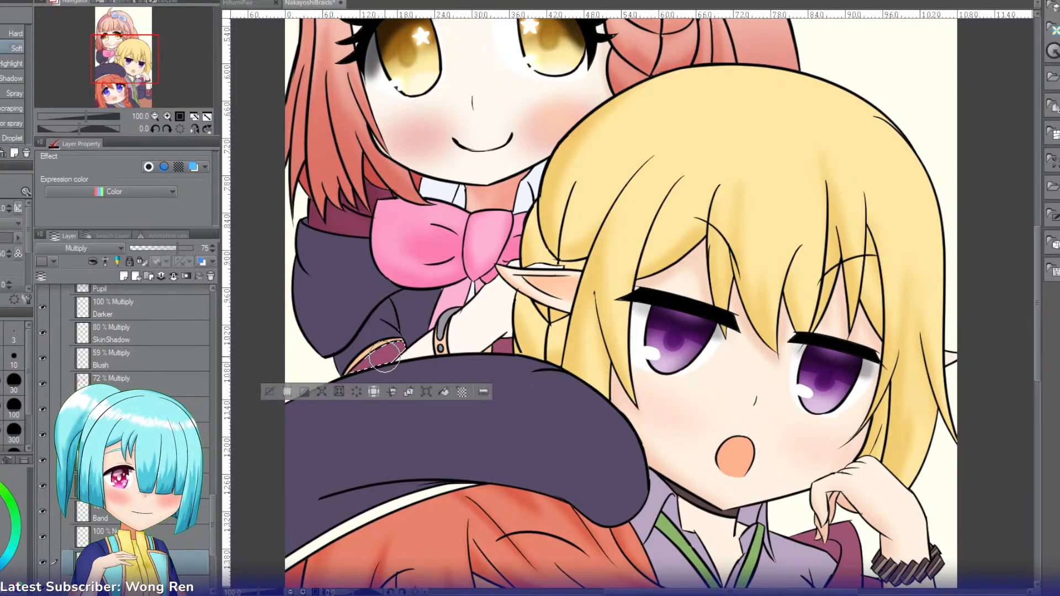
{"action": "mouse_move", "coordinate": [381, 364]}
{"action": "left_mouse_down"}
{"action": "mouse_move", "coordinate": [405, 347]}
{"action": "mouse_move", "coordinate": [362, 365]}
{"action": "mouse_move", "coordinate": [400, 365]}
{"action": "mouse_move", "coordinate": [380, 334]}
{"action": "mouse_move", "coordinate": [400, 368]}
{"action": "mouse_move", "coordinate": [348, 369]}
{"action": "mouse_move", "coordinate": [386, 369]}
{"action": "mouse_move", "coordinate": [378, 356]}
{"action": "mouse_move", "coordinate": [412, 363]}
{"action": "mouse_move", "coordinate": [371, 360]}
{"action": "left_mouse_up"}
{"action": "key", "text": "w"}
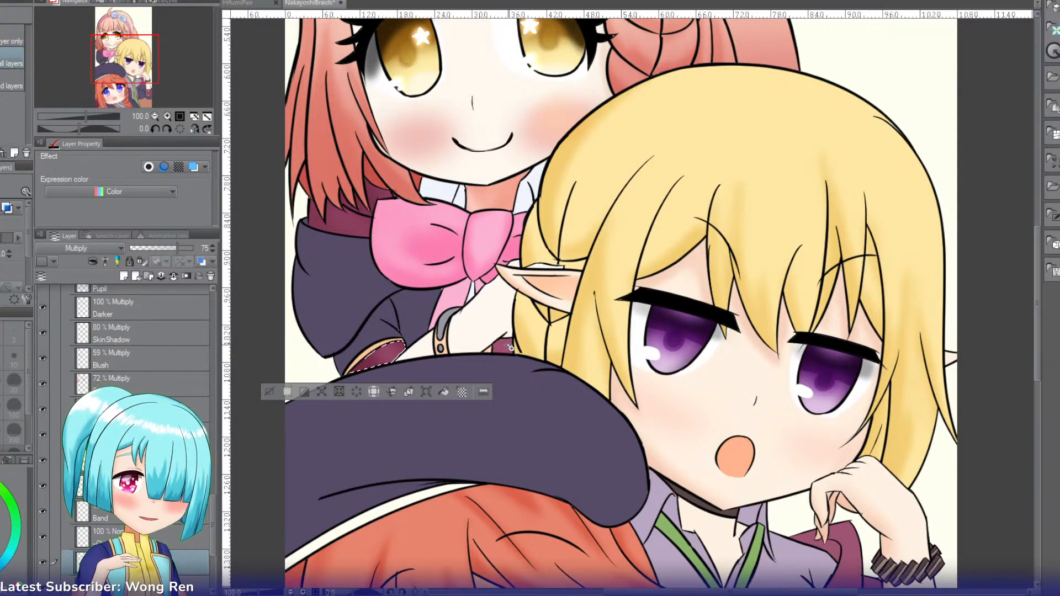
{"action": "left_click", "coordinate": [504, 346], "text": "shift"}
{"action": "key", "text": "b"}
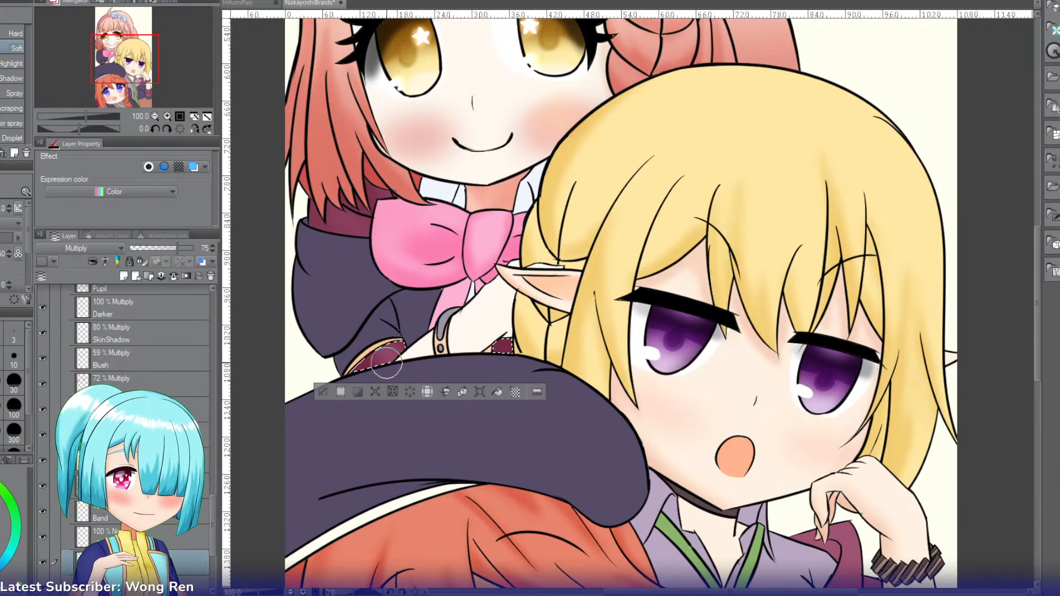
Step: Select the maroon jacket strip beside the blonde character's shirt and the small maroon patch above it, and airbrush soft shading over them
{"action": "left_click_drag", "start_coordinate": [113, 66], "coordinate": [144, 104]}
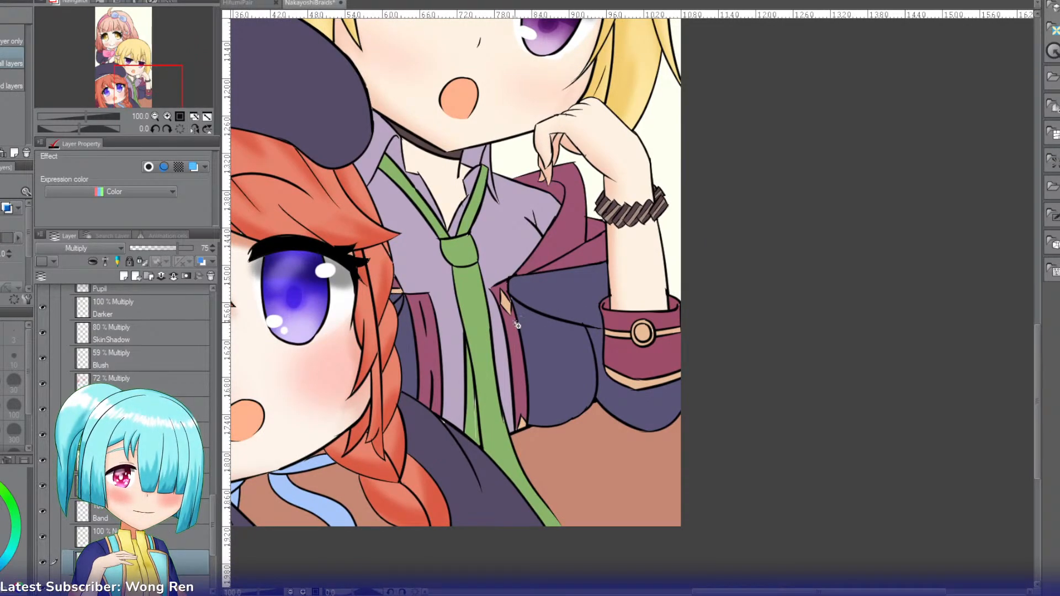
{"action": "left_click", "coordinate": [437, 346]}
{"action": "key", "text": "b"}
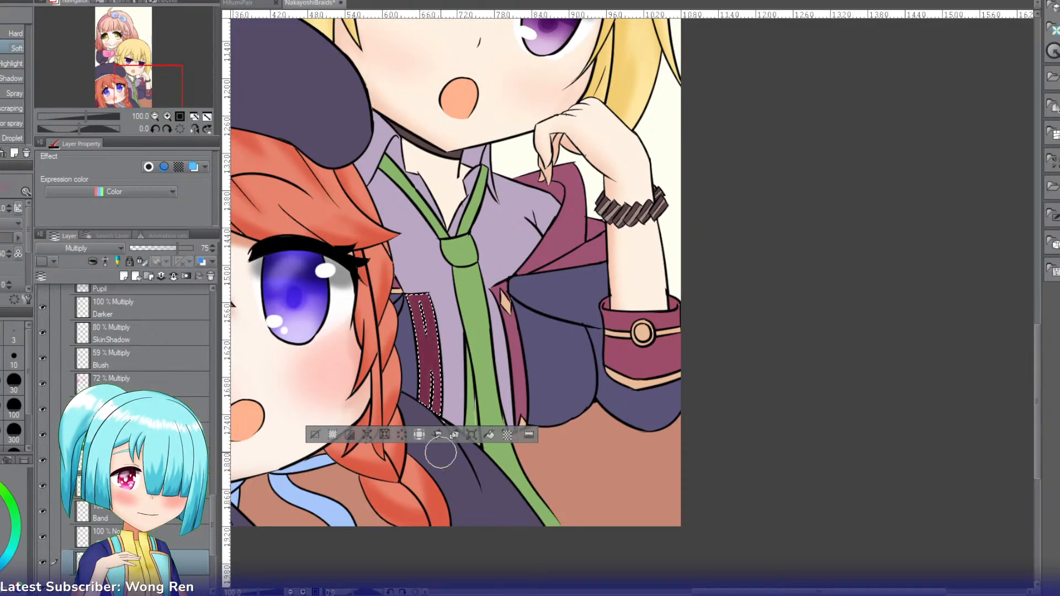
{"action": "key", "text": "g"}
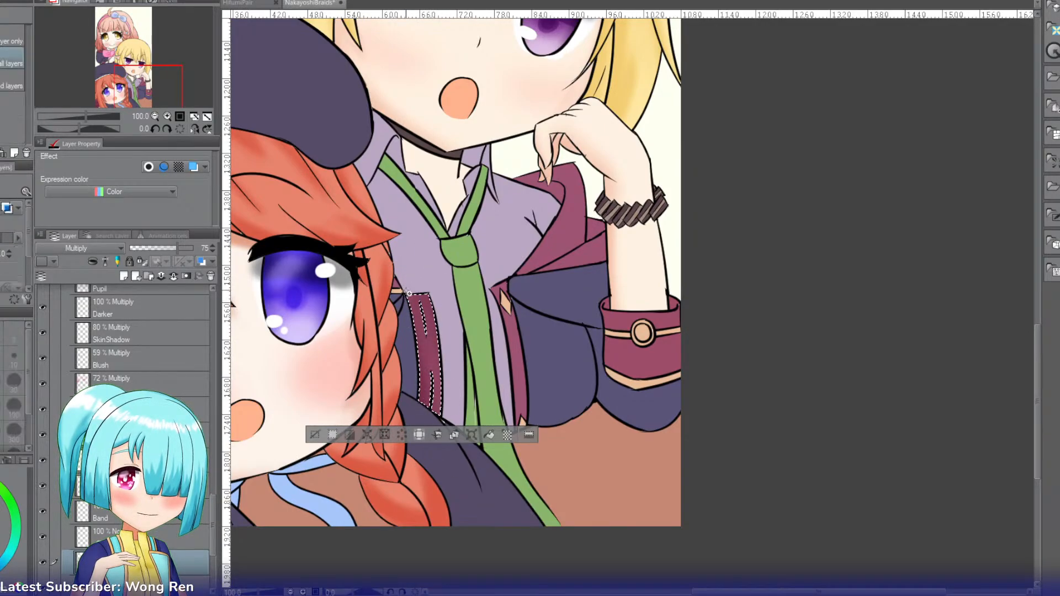
{"action": "key", "text": "b"}
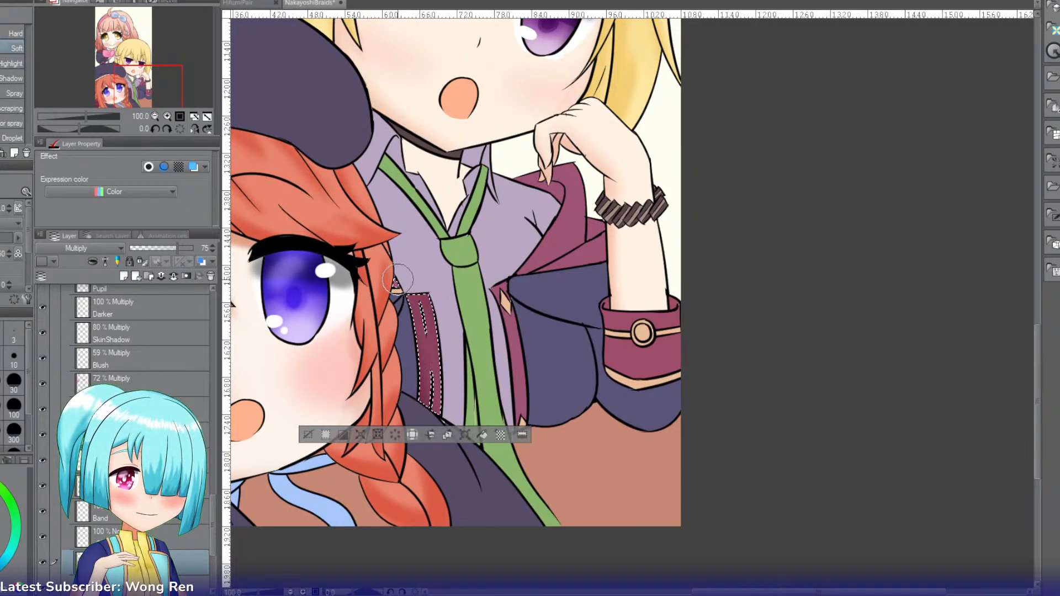
{"action": "key", "text": "g"}
Step: Add the maroon strip on the other side of the blonde character's green tie to the selection and airbrush soft shading down it
{"action": "left_click", "coordinate": [513, 337]}
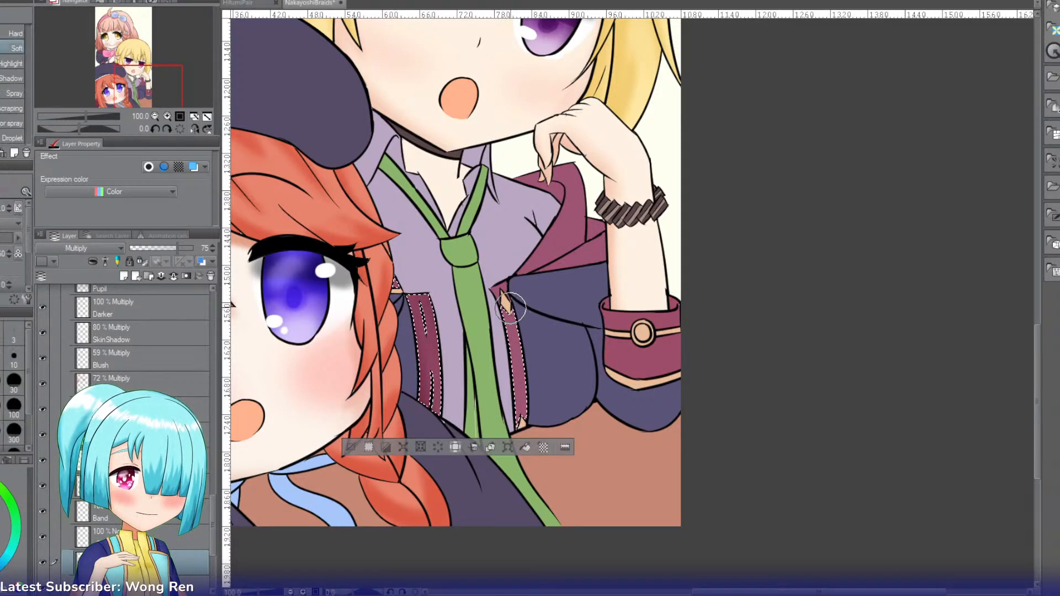
{"action": "key", "text": "b"}
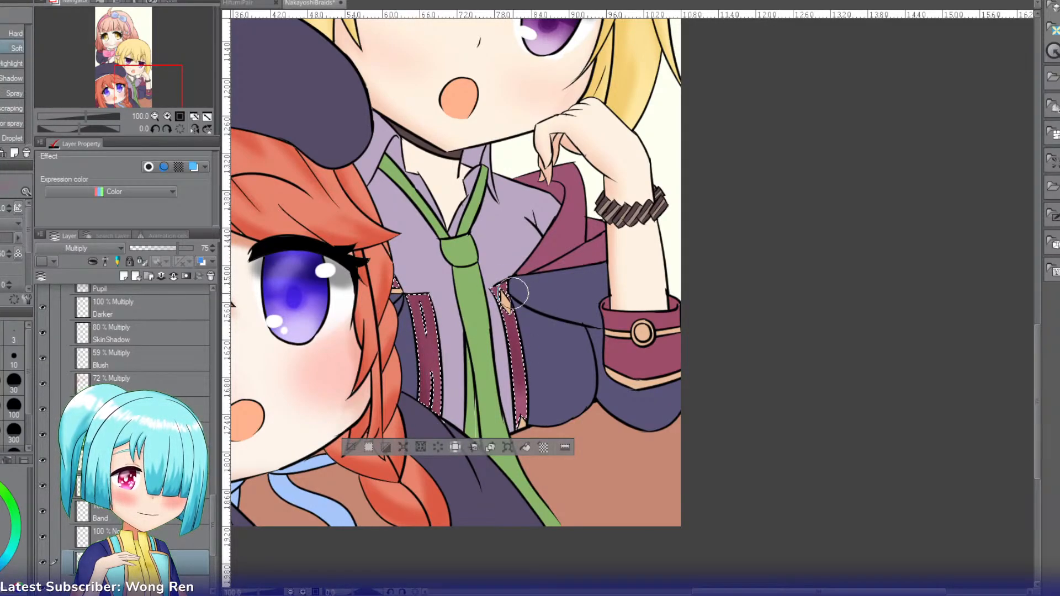
{"action": "left_click_drag", "start_coordinate": [487, 277], "coordinate": [526, 355]}
{"action": "mouse_move", "coordinate": [515, 307]}
{"action": "left_mouse_down"}
{"action": "mouse_move", "coordinate": [521, 356]}
{"action": "mouse_move", "coordinate": [521, 339]}
{"action": "left_mouse_up"}
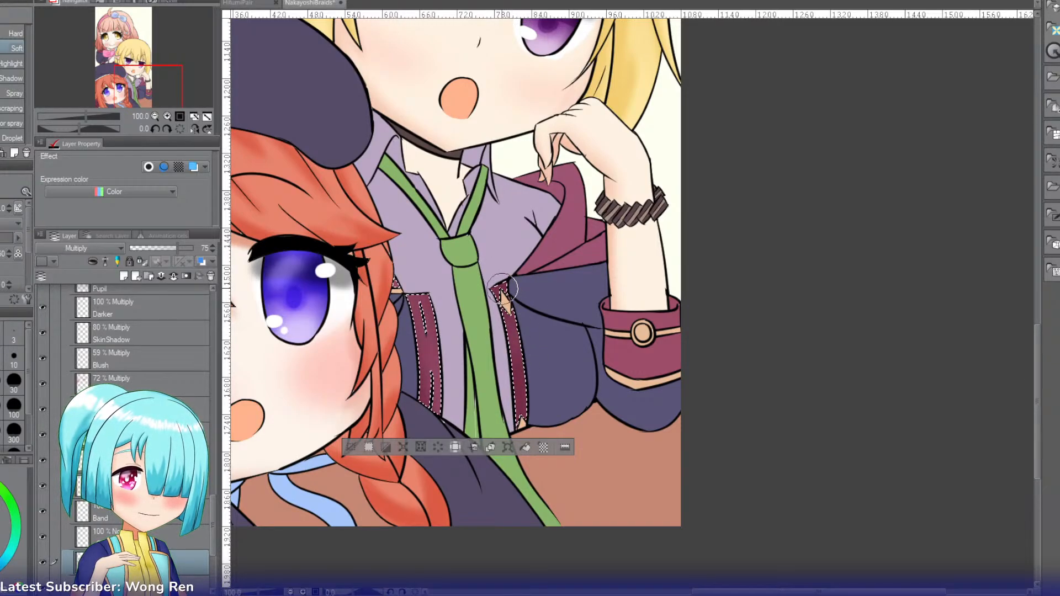
{"action": "key", "text": "ctrl+z"}
{"action": "left_click_drag", "start_coordinate": [502, 290], "coordinate": [520, 381]}
Step: Add the blonde character's maroon cuff to the selection, airbrush soft shading over it and clear the selection
{"action": "key", "text": "w"}
{"action": "left_click", "coordinate": [611, 305], "text": "shift"}
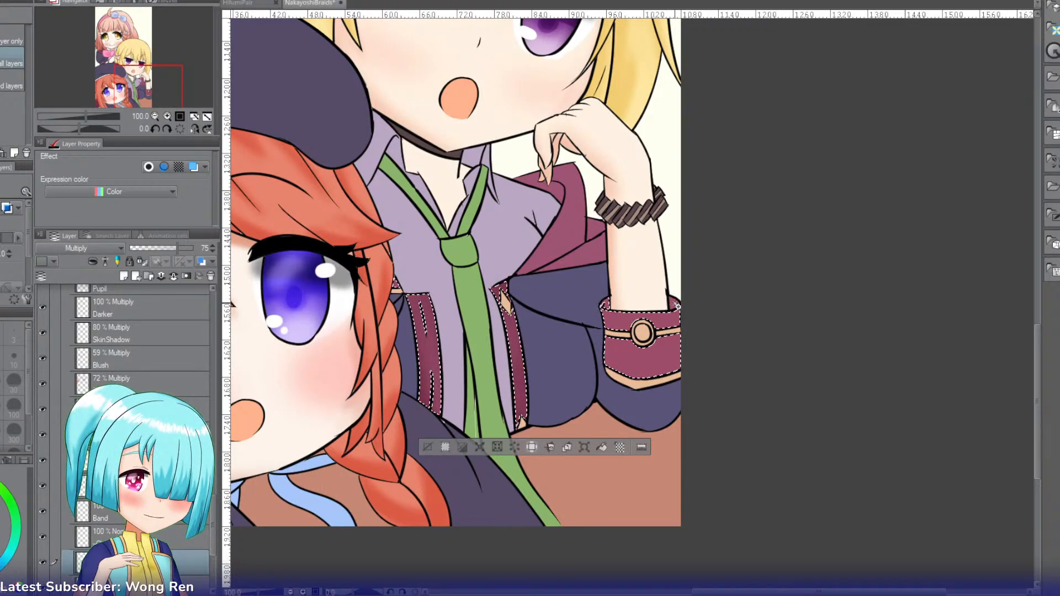
{"action": "key", "text": "b"}
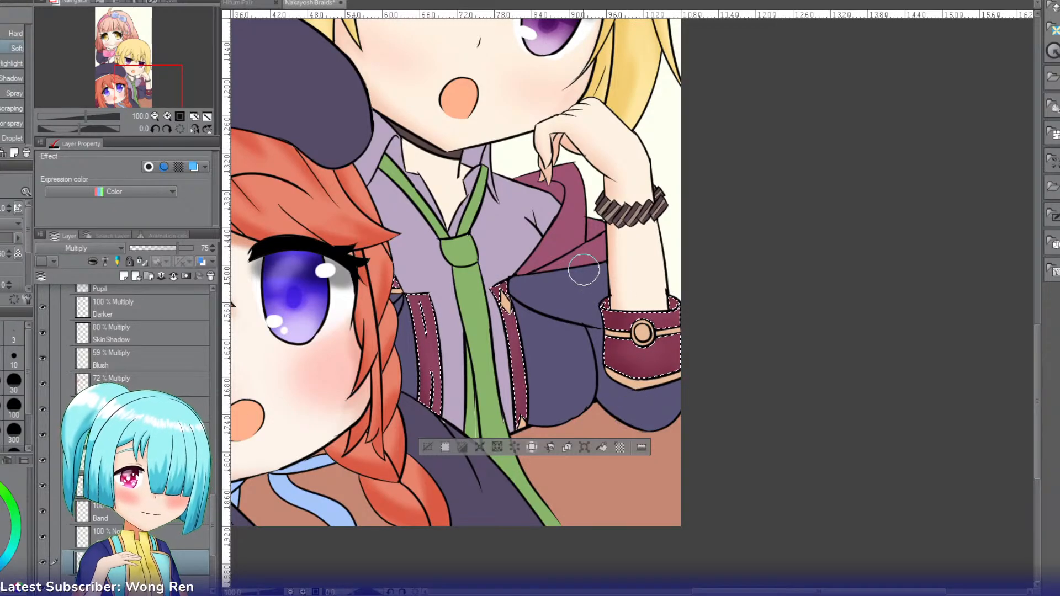
{"action": "key", "text": "w"}
{"action": "left_click", "coordinate": [427, 446]}
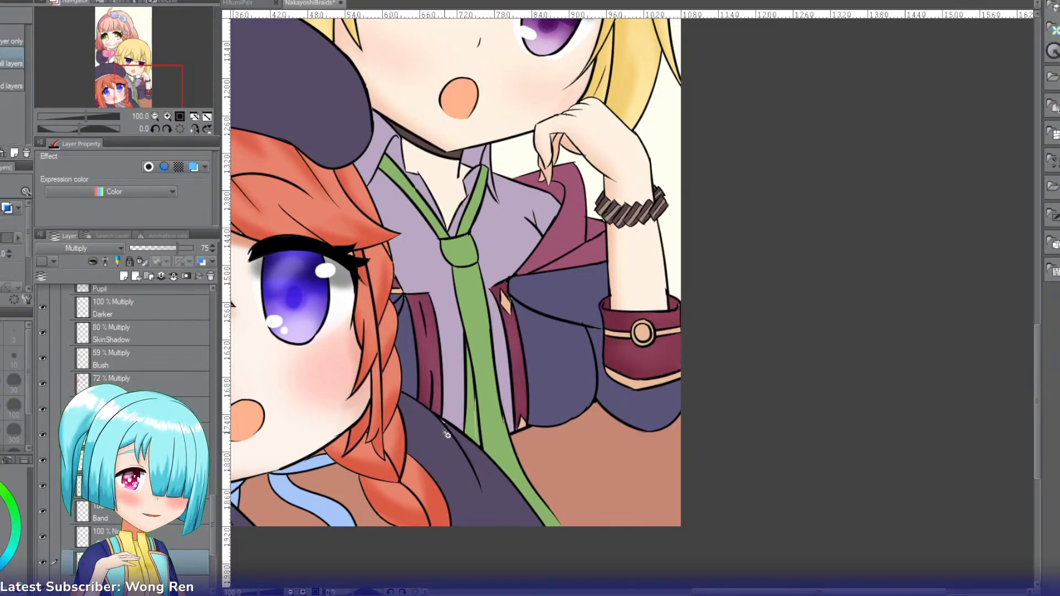
Step: Select the maroon folds at the blonde character's shoulder and airbrush soft shading over them
{"action": "left_click", "coordinate": [577, 227]}
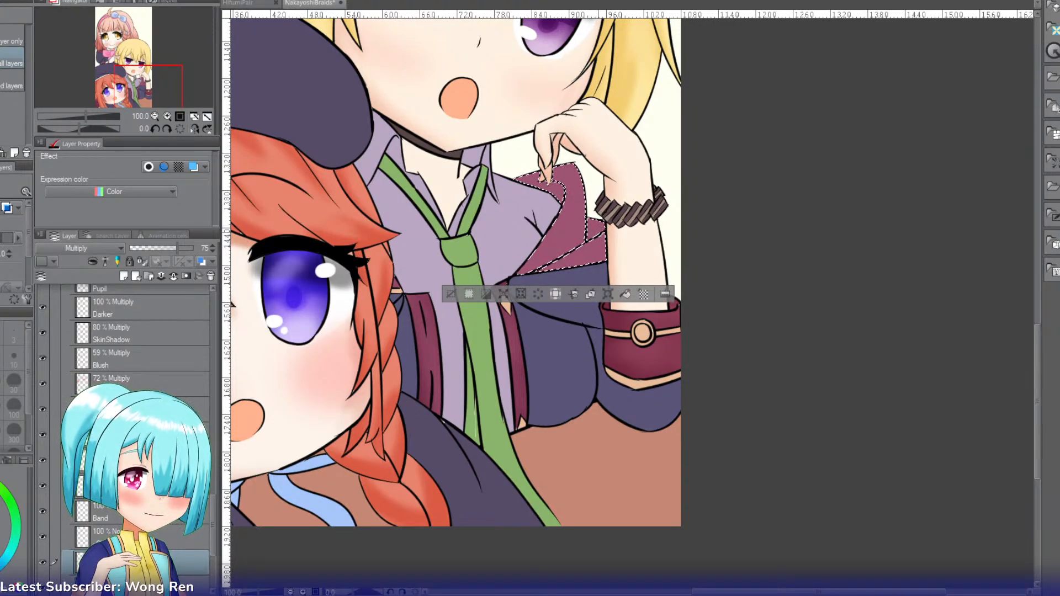
{"action": "key", "text": "b"}
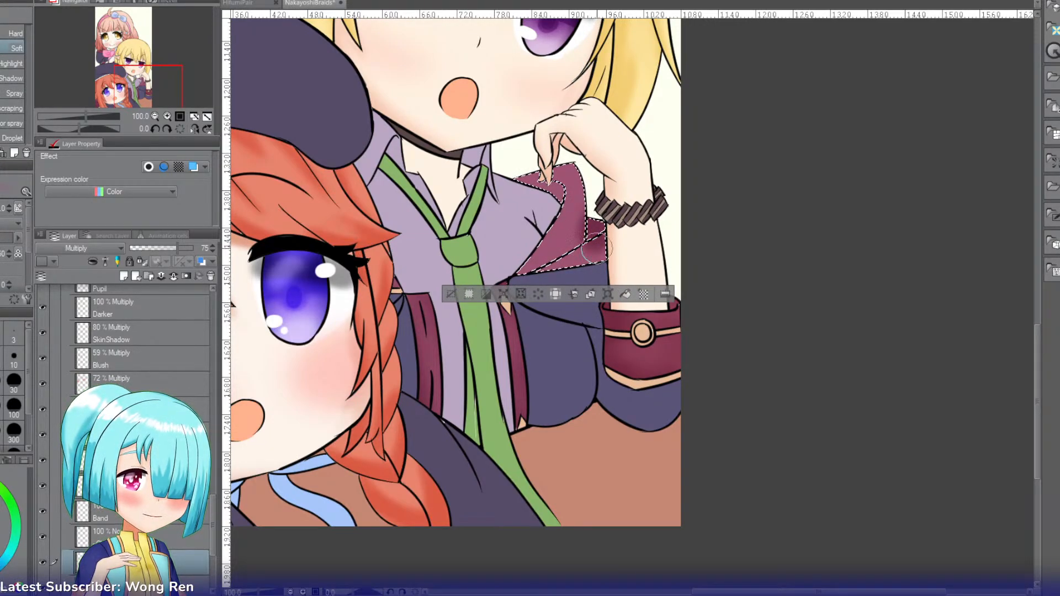
{"action": "mouse_move", "coordinate": [597, 248]}
{"action": "left_mouse_down"}
{"action": "mouse_move", "coordinate": [554, 264]}
{"action": "mouse_move", "coordinate": [613, 237]}
{"action": "mouse_move", "coordinate": [602, 237]}
{"action": "mouse_move", "coordinate": [599, 258]}
{"action": "left_mouse_up"}
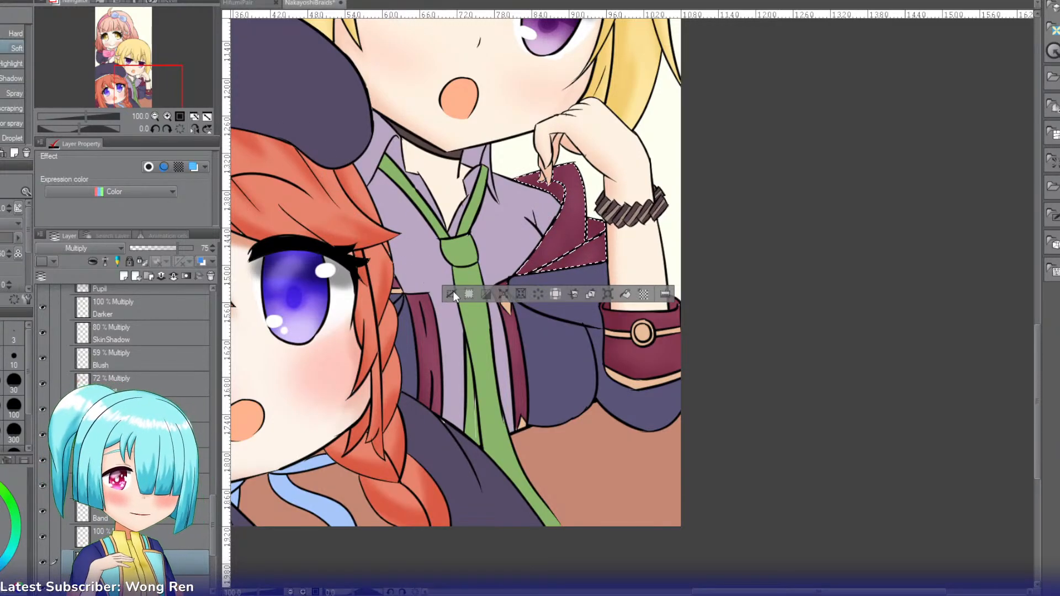
Step: Set the new layer's blending mode to Multiply
{"action": "left_click_drag", "start_coordinate": [163, 90], "coordinate": [138, 71]}
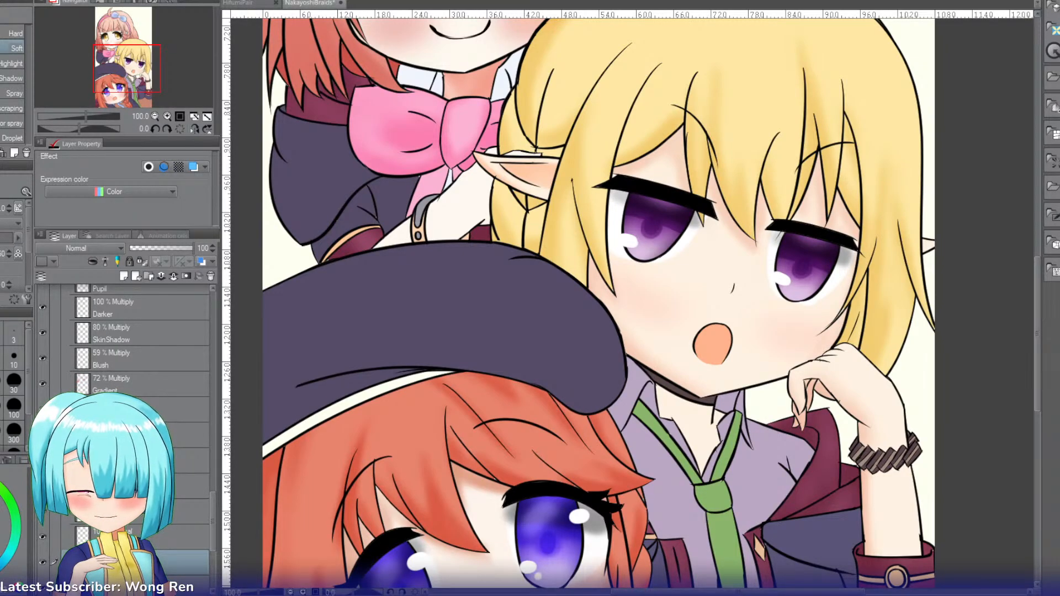
{"action": "left_click", "coordinate": [73, 252]}
{"action": "left_click", "coordinate": [60, 286]}
Step: Select the pink-haired character's large navy sleeve and airbrush a soft shadow along its outer edge
{"action": "key", "text": "w"}
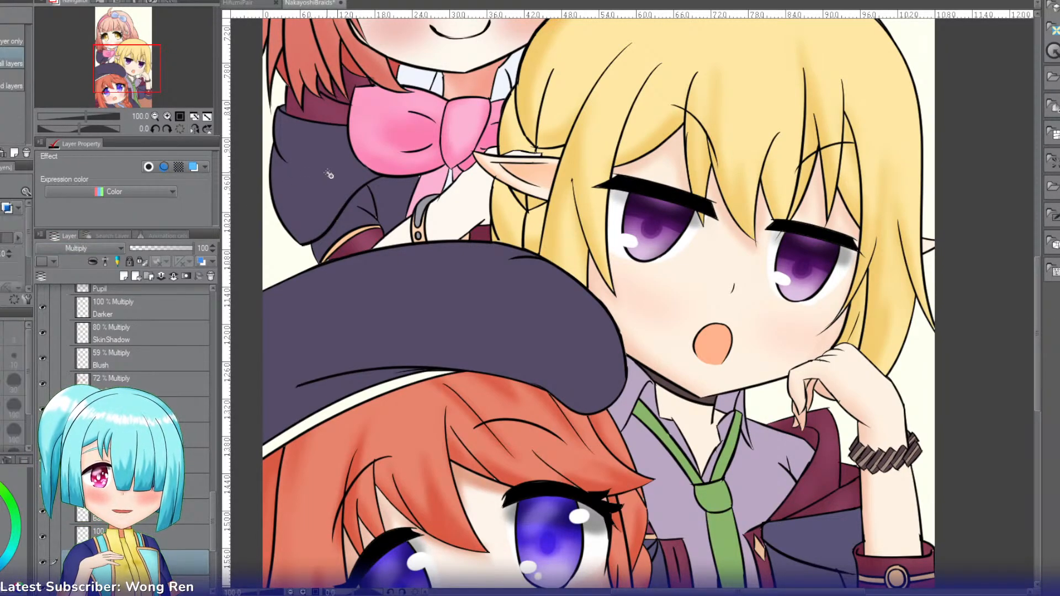
{"action": "left_click", "coordinate": [330, 173]}
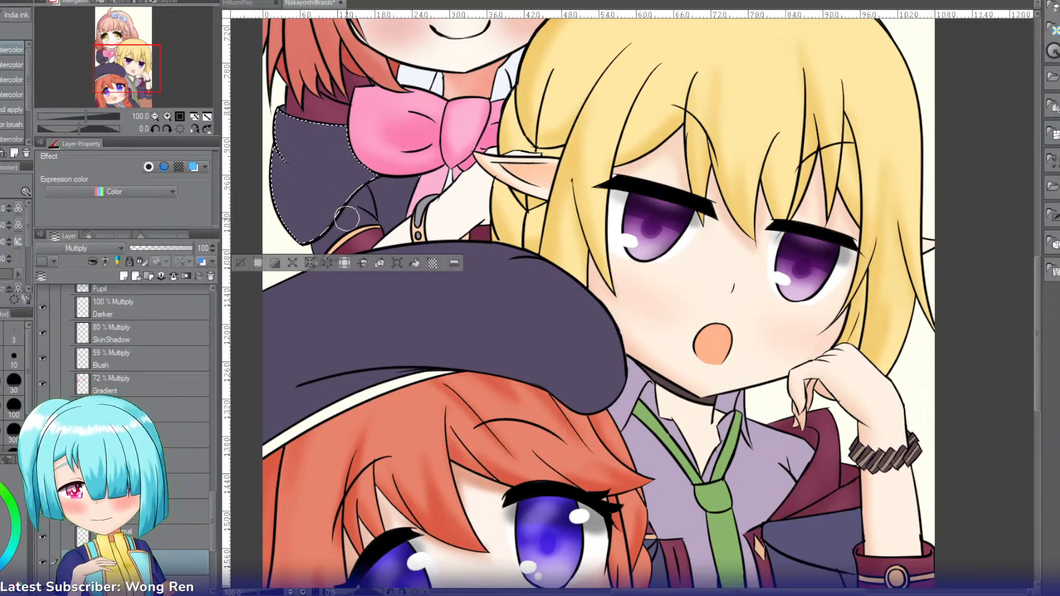
{"action": "key", "text": "b"}
{"action": "mouse_move", "coordinate": [250, 116]}
{"action": "left_mouse_down"}
{"action": "mouse_move", "coordinate": [272, 141]}
{"action": "mouse_move", "coordinate": [288, 126]}
{"action": "mouse_move", "coordinate": [316, 197]}
{"action": "mouse_move", "coordinate": [289, 137]}
{"action": "mouse_move", "coordinate": [276, 145]}
{"action": "mouse_move", "coordinate": [291, 195]}
{"action": "mouse_move", "coordinate": [273, 164]}
{"action": "mouse_move", "coordinate": [282, 174]}
{"action": "mouse_move", "coordinate": [286, 123]}
{"action": "left_mouse_up"}
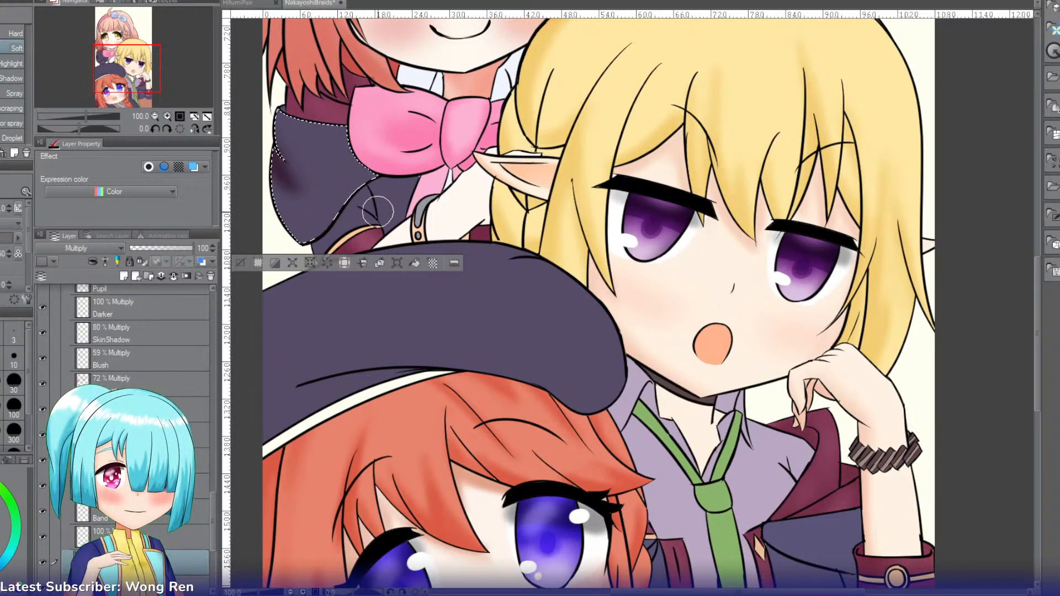
Step: Select the pink-haired character's lower navy sleeve near the cuff and airbrush soft shading into its folds
{"action": "key", "text": "w"}
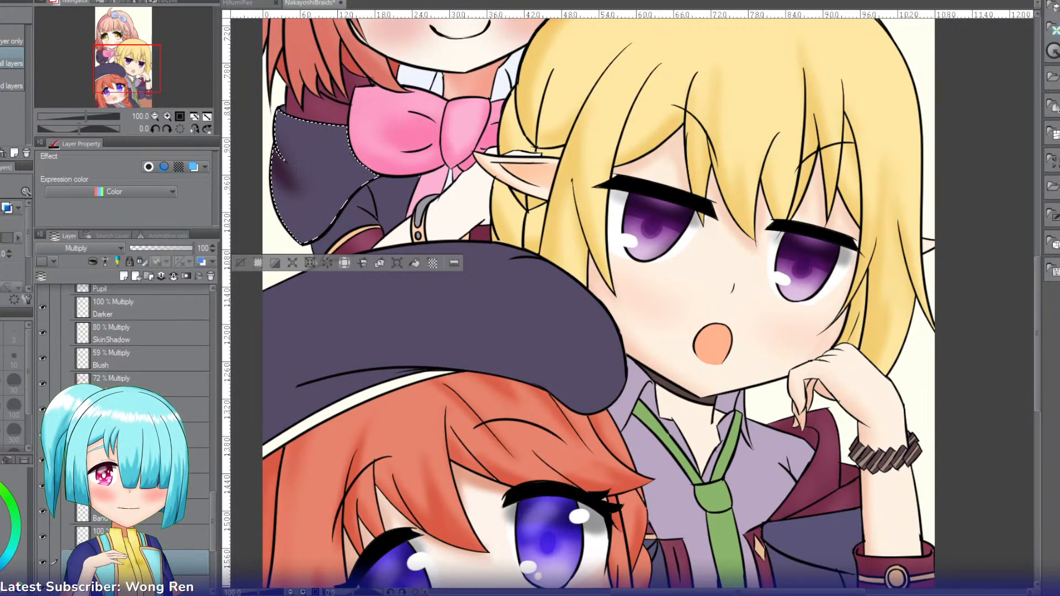
{"action": "left_click", "coordinate": [331, 221]}
{"action": "key", "text": "b"}
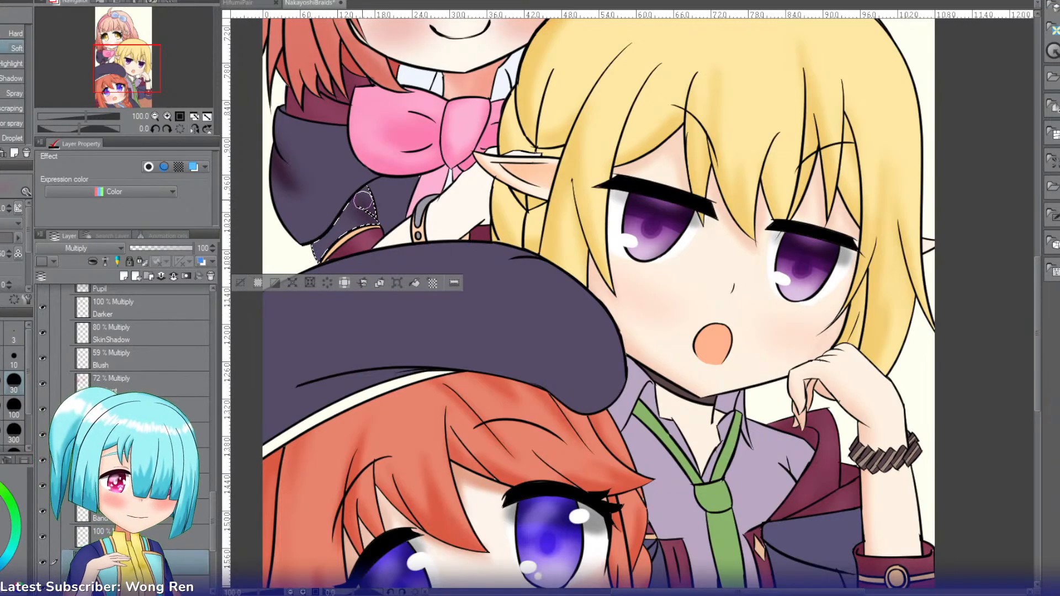
{"action": "mouse_move", "coordinate": [386, 235]}
{"action": "left_mouse_down"}
{"action": "mouse_move", "coordinate": [364, 201]}
{"action": "mouse_move", "coordinate": [403, 221]}
{"action": "mouse_move", "coordinate": [360, 194]}
{"action": "mouse_move", "coordinate": [395, 215]}
{"action": "mouse_move", "coordinate": [369, 209]}
{"action": "left_mouse_up"}
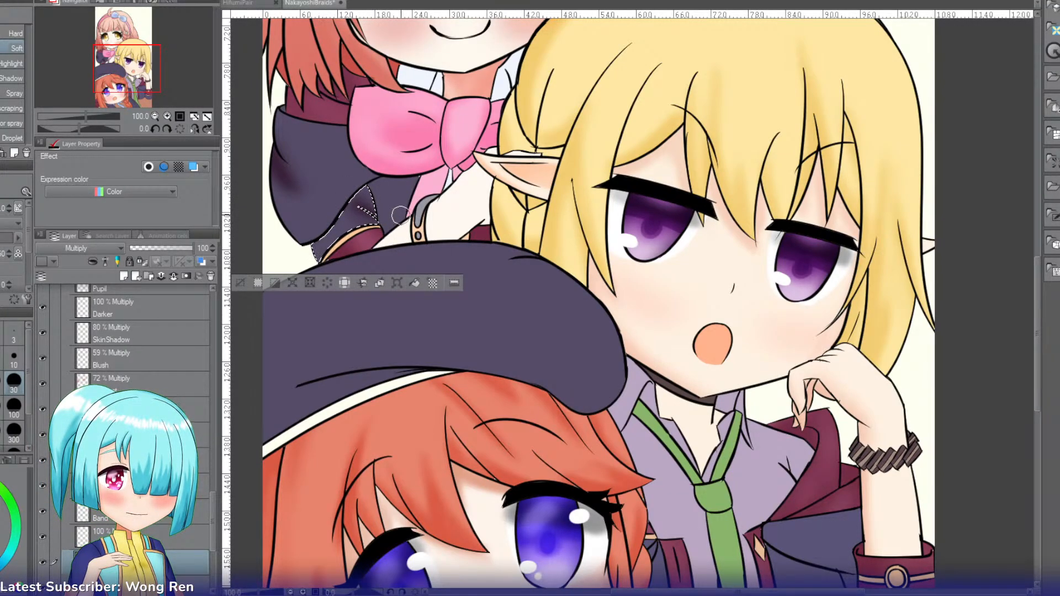
Step: Select the navy beret, airbrush soft shading along its fold lines with a larger brush and reduce the layer's opacity to 43
{"action": "key", "text": "w"}
{"action": "left_click", "coordinate": [432, 343]}
{"action": "key", "text": "b"}
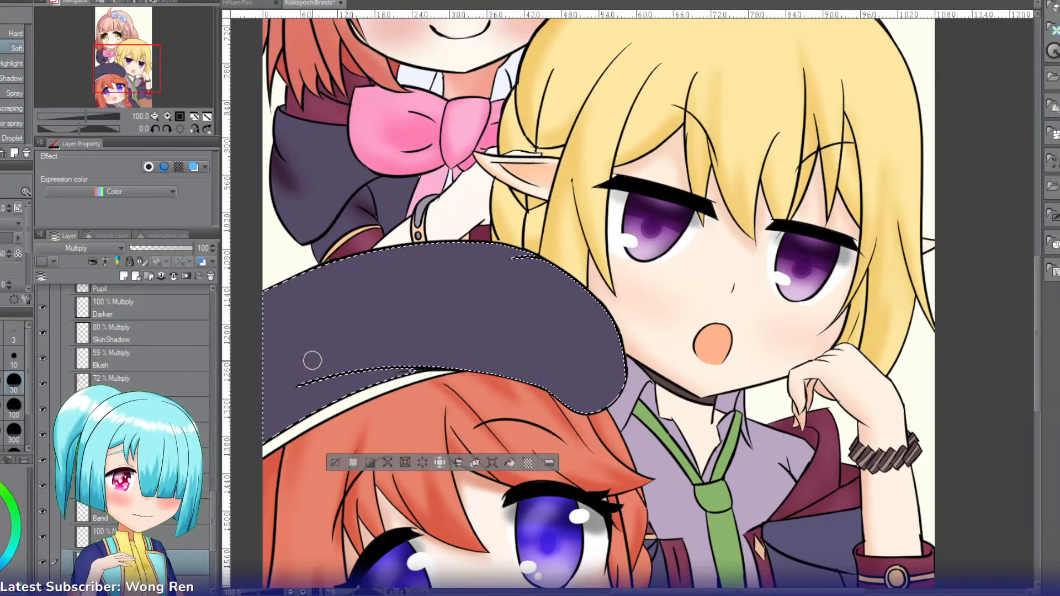
{"action": "key", "text": "bracketright"}
{"action": "key", "text": "bracketright"}
{"action": "key", "text": "bracketright"}
{"action": "key", "text": "bracketright"}
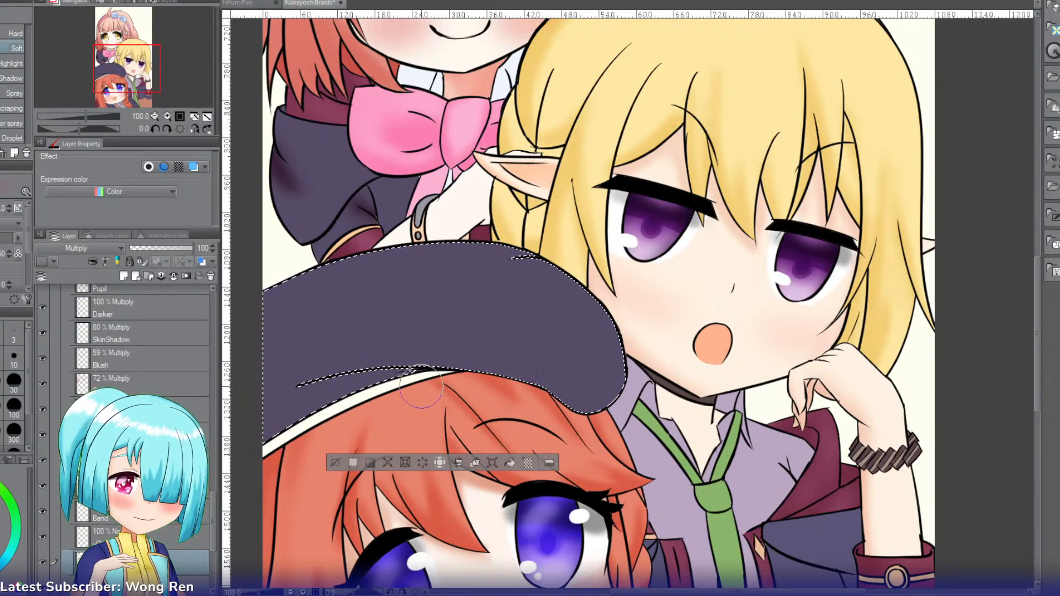
{"action": "mouse_move", "coordinate": [421, 386]}
{"action": "left_mouse_down"}
{"action": "mouse_move", "coordinate": [308, 377]}
{"action": "mouse_move", "coordinate": [422, 381]}
{"action": "mouse_move", "coordinate": [284, 404]}
{"action": "mouse_move", "coordinate": [266, 379]}
{"action": "left_mouse_up"}
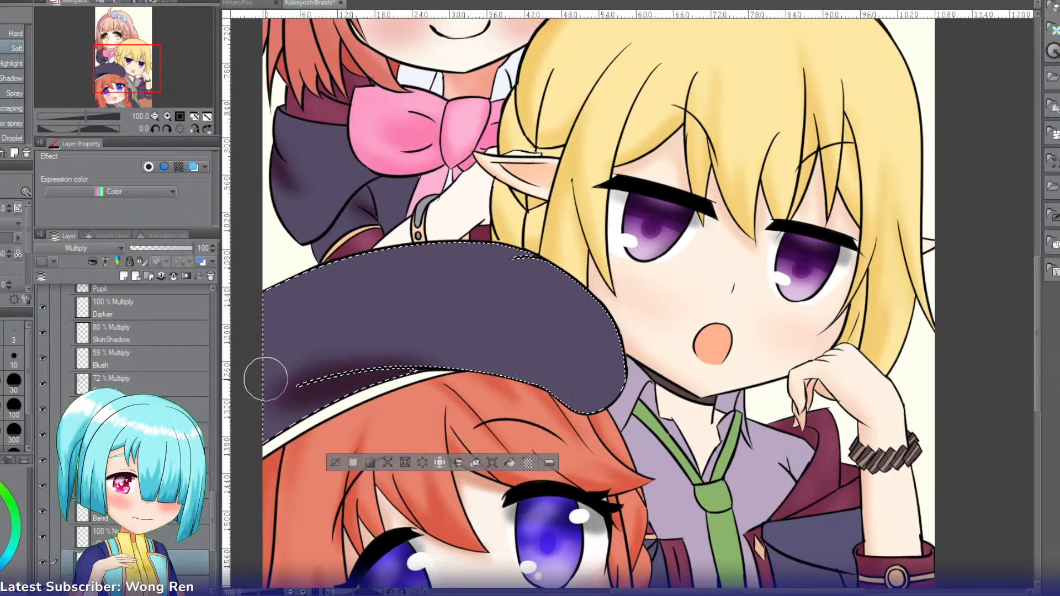
{"action": "key", "text": "ctrl+z"}
{"action": "left_click_drag", "start_coordinate": [432, 385], "coordinate": [251, 399]}
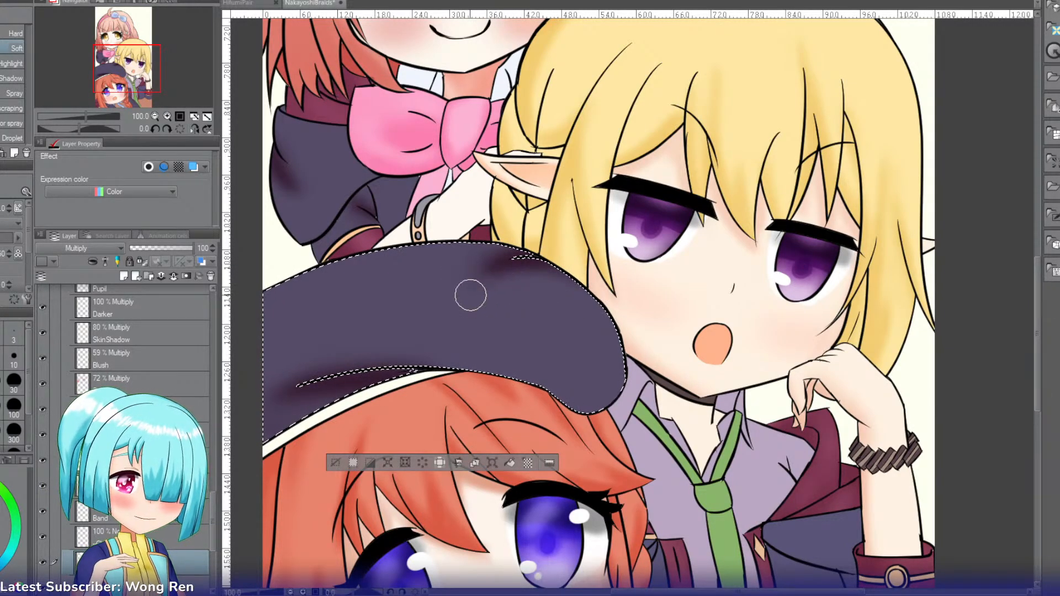
{"action": "left_click", "coordinate": [164, 250]}
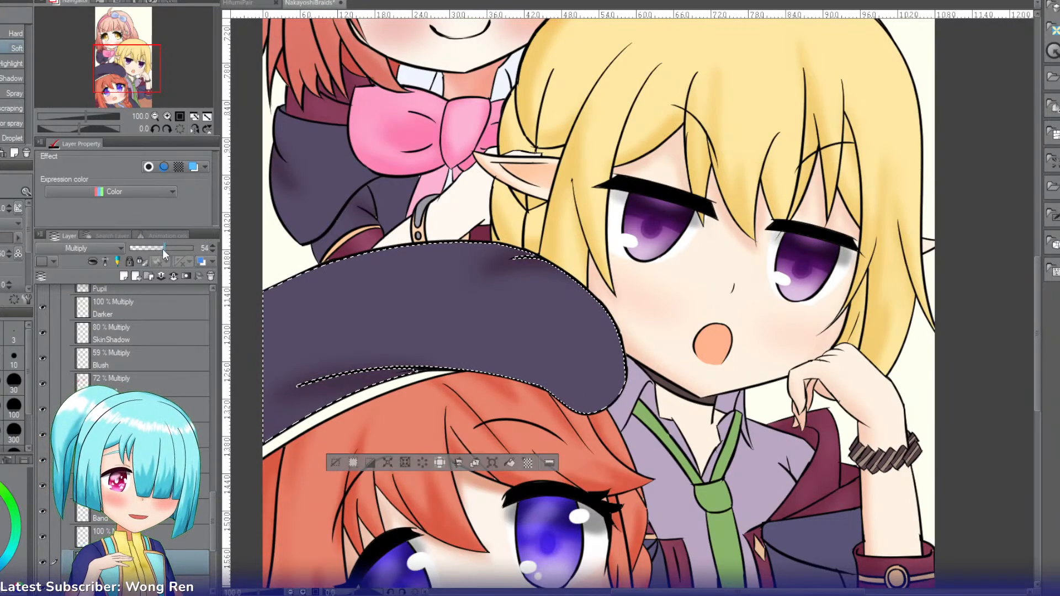
{"action": "left_click_drag", "start_coordinate": [162, 248], "coordinate": [156, 251]}
Step: Select the red-haired character's navy coat piece beneath her chin and airbrush soft shading over it with a smaller brush
{"action": "left_click_drag", "start_coordinate": [133, 83], "coordinate": [148, 101]}
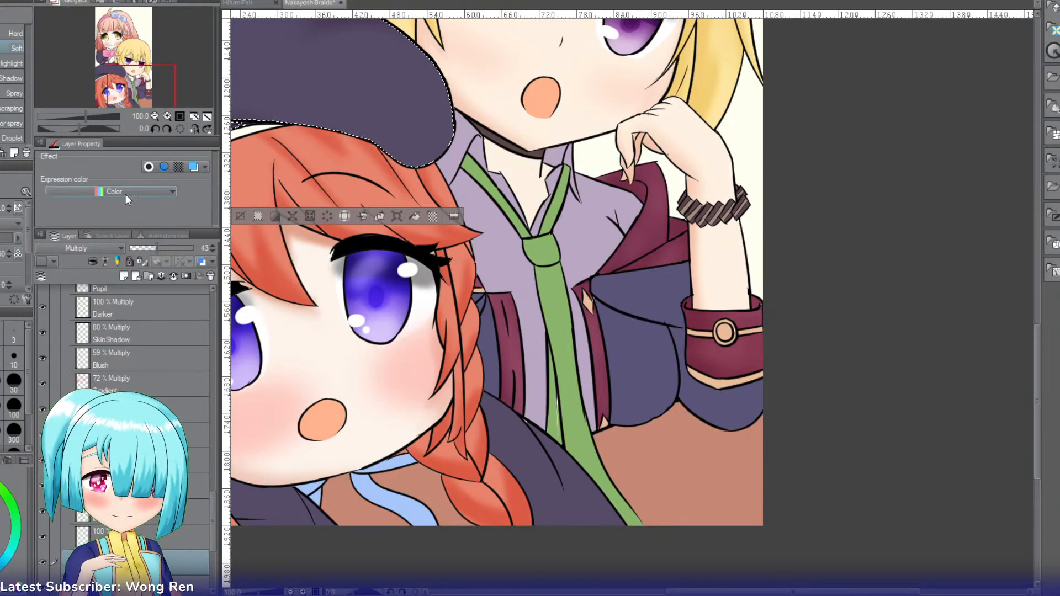
{"action": "left_click_drag", "start_coordinate": [141, 95], "coordinate": [133, 108]}
{"action": "key", "text": "w"}
{"action": "left_click", "coordinate": [354, 353]}
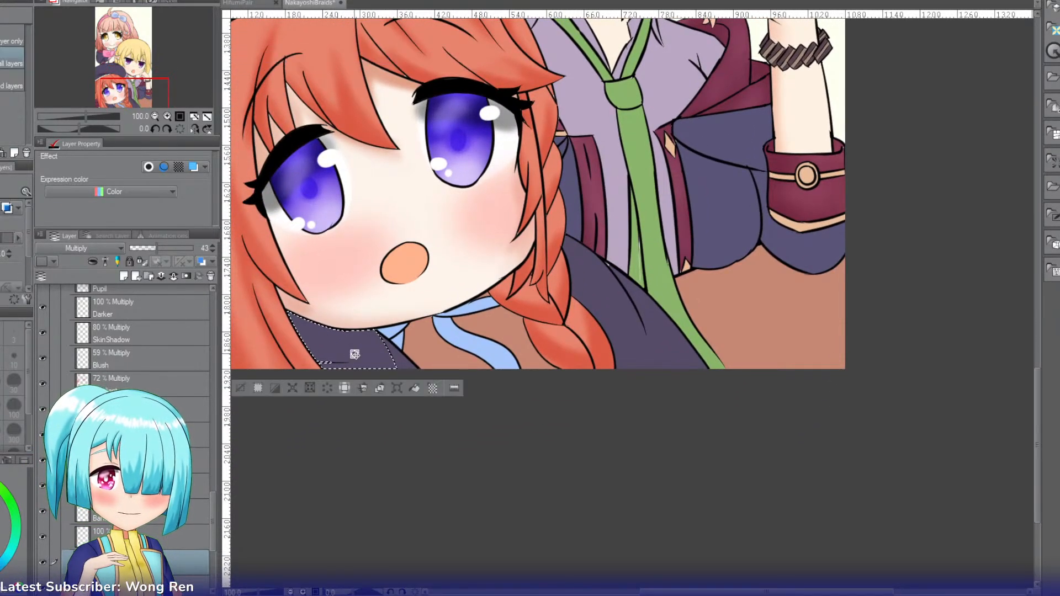
{"action": "key", "text": "b"}
{"action": "key", "text": "b"}
{"action": "key", "text": "bracketleft"}
{"action": "key", "text": "bracketleft"}
{"action": "key", "text": "bracketleft"}
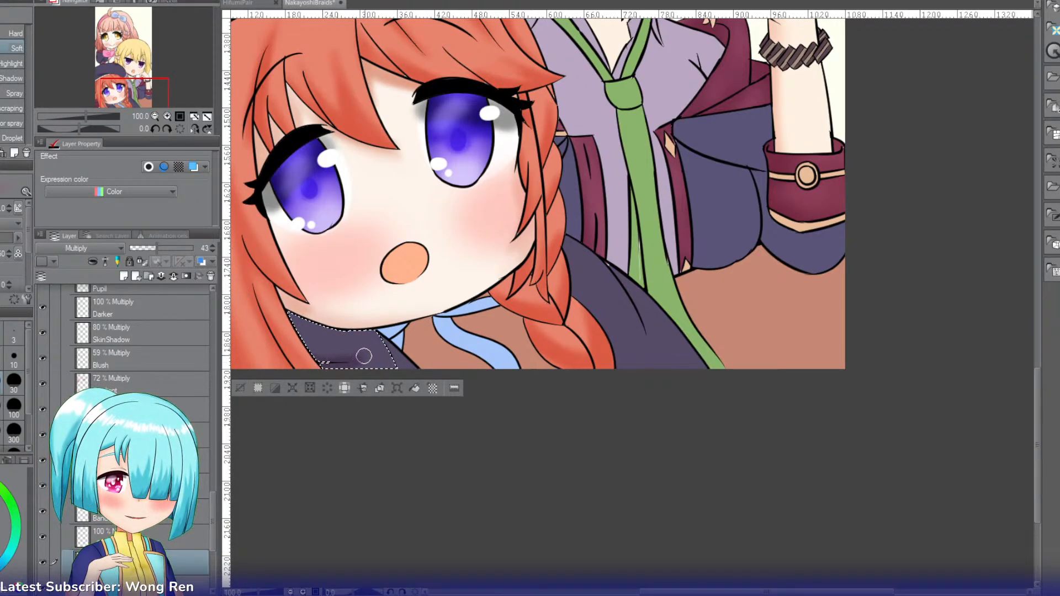
Step: Select the narrow navy coat piece beside the light-blue ribbon and airbrush soft shading over it
{"action": "key", "text": "w"}
{"action": "left_click", "coordinate": [398, 358]}
{"action": "key", "text": "b"}
{"action": "key", "text": "b"}
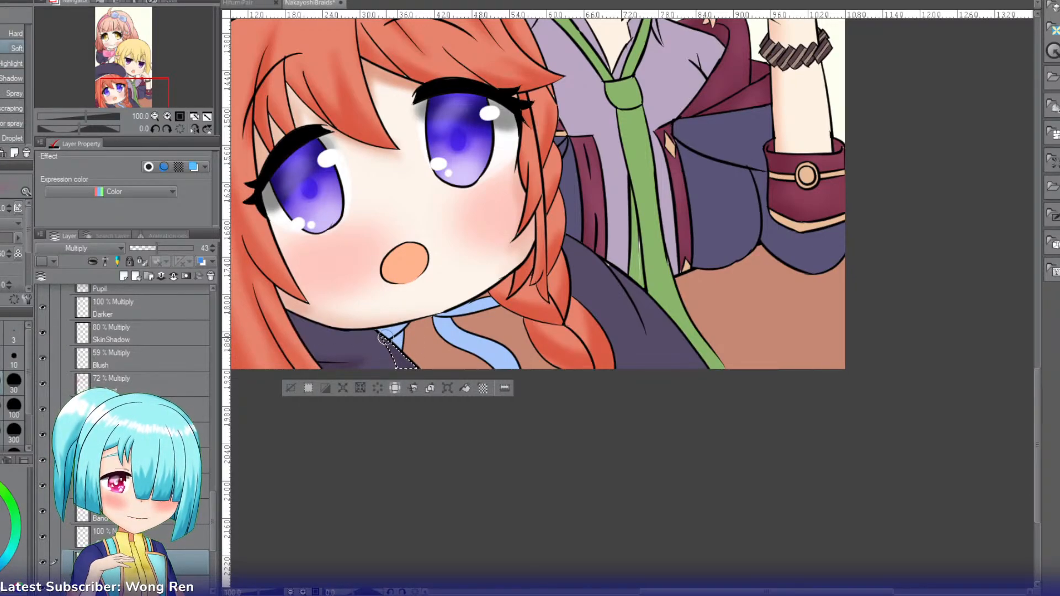
Step: Try airbrushing soft shading over the navy coat sleeve beside the red-haired character's braid, clear the selection and undo the latest changes
{"action": "key", "text": "w"}
{"action": "left_click", "coordinate": [621, 308]}
{"action": "key", "text": "b"}
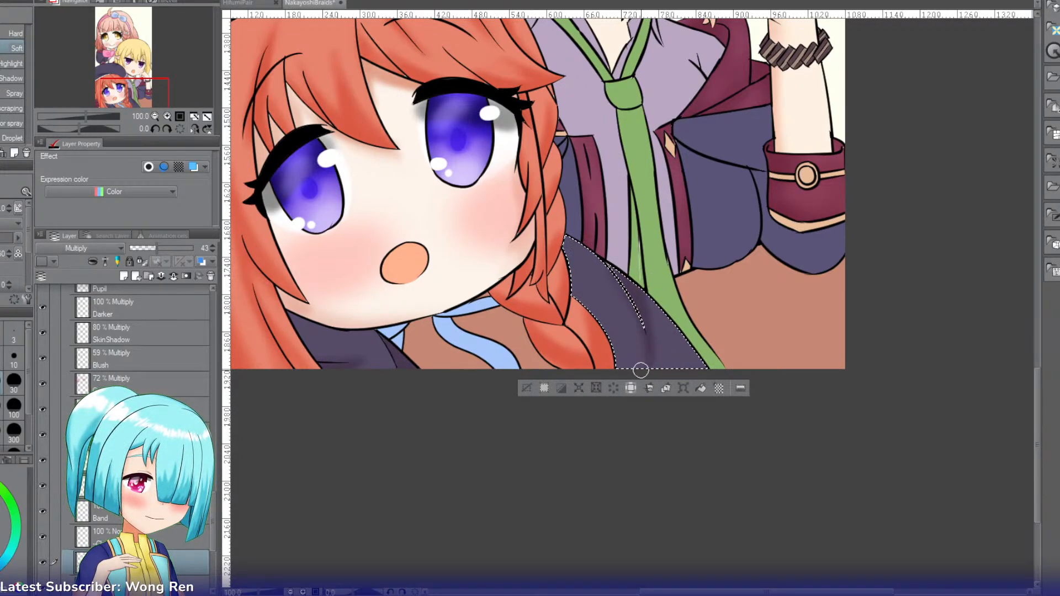
{"action": "left_click", "coordinate": [526, 388]}
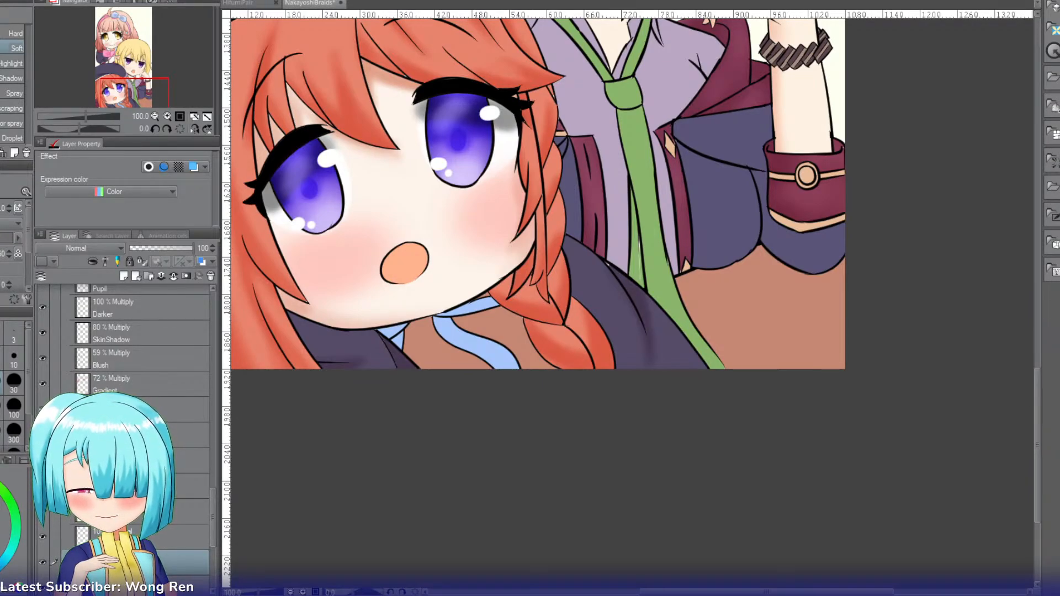
{"action": "key", "text": "ctrl+z"}
{"action": "key", "text": "ctrl+z"}
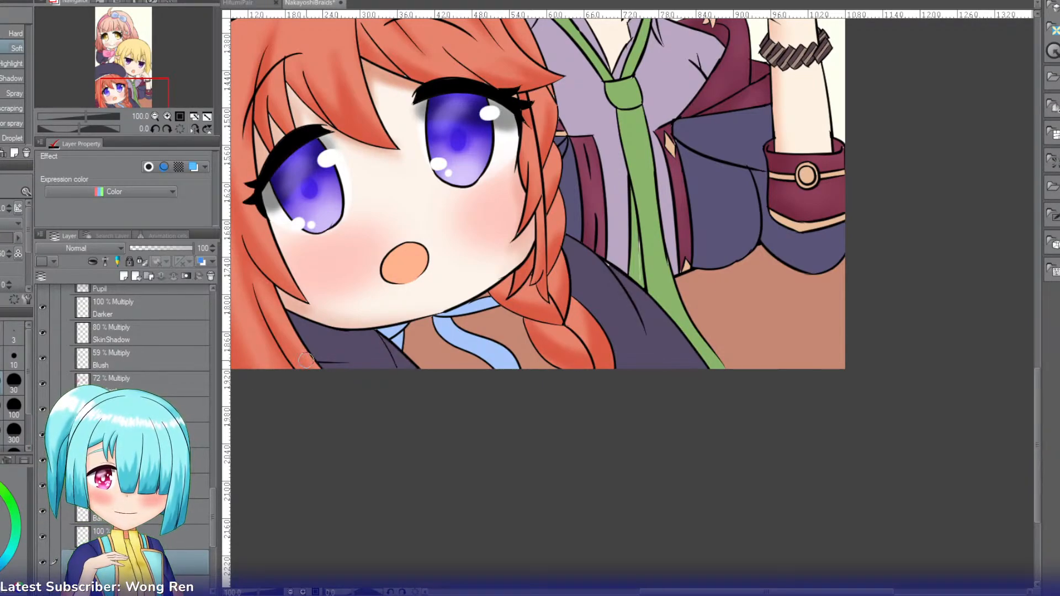
Step: Select the red-haired character's navy coat piece beneath her chin, set the layer to Multiply and airbrush soft shading with the coat's sampled colour
{"action": "key", "text": "w"}
{"action": "left_click", "coordinate": [340, 349]}
{"action": "key", "text": "b"}
{"action": "key", "text": "b"}
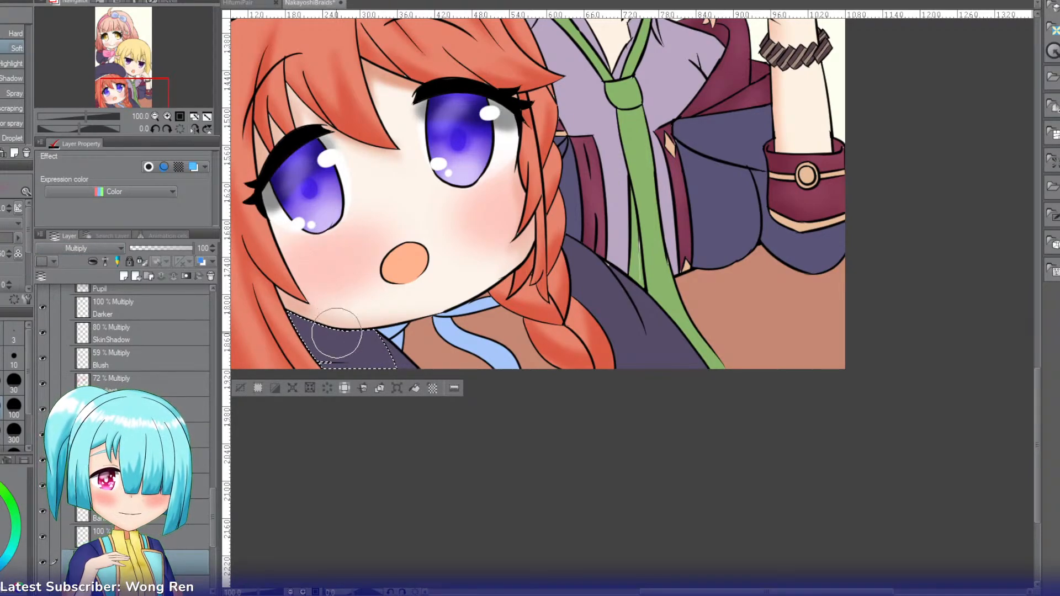
{"action": "key", "text": "i"}
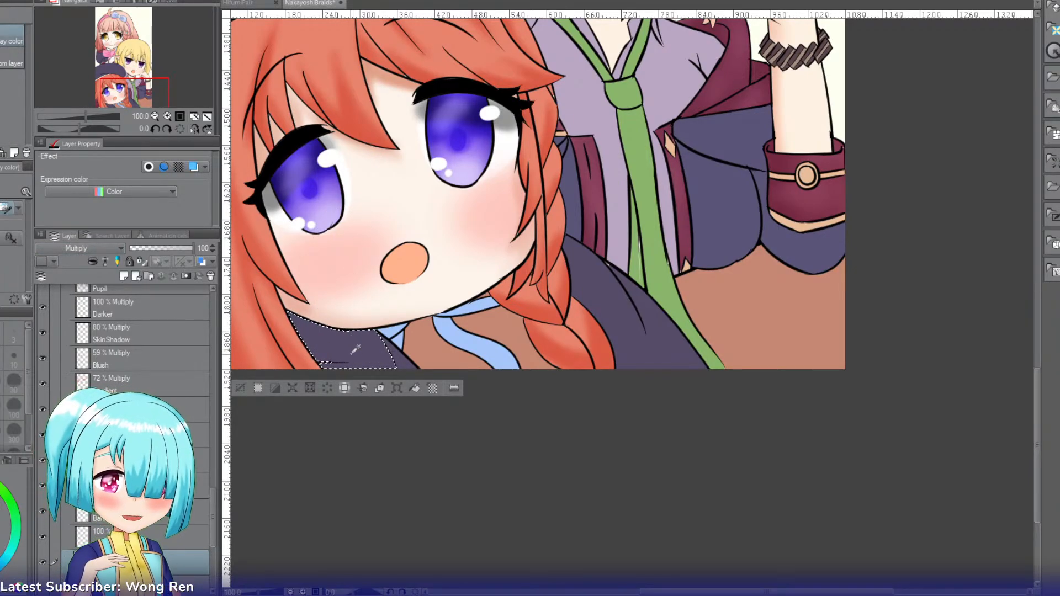
{"action": "key", "text": "b"}
{"action": "key", "text": "b"}
{"action": "left_click_drag", "start_coordinate": [312, 309], "coordinate": [330, 392]}
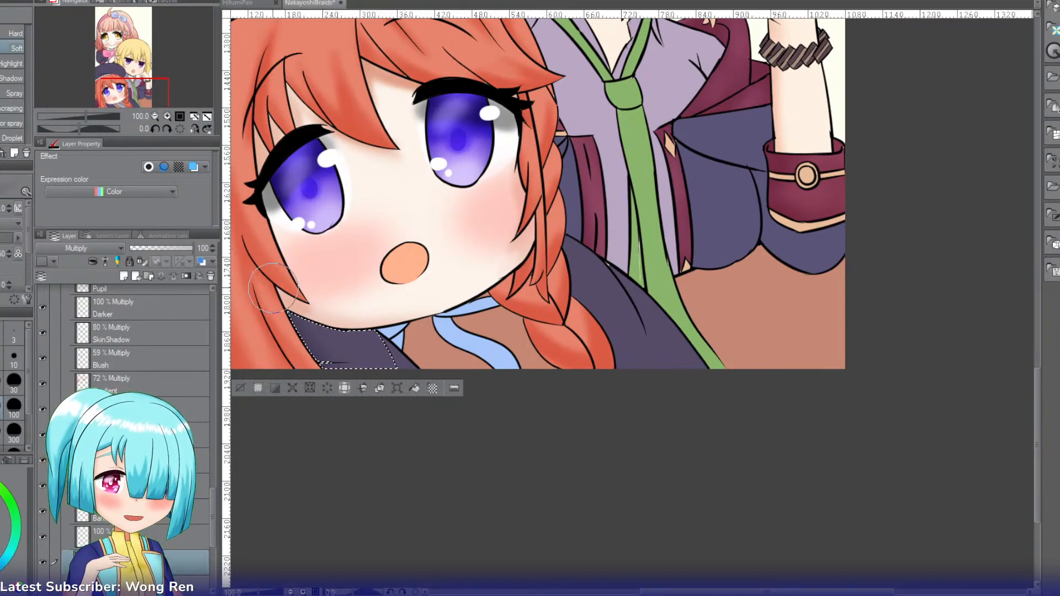
{"action": "left_click_drag", "start_coordinate": [273, 288], "coordinate": [342, 386]}
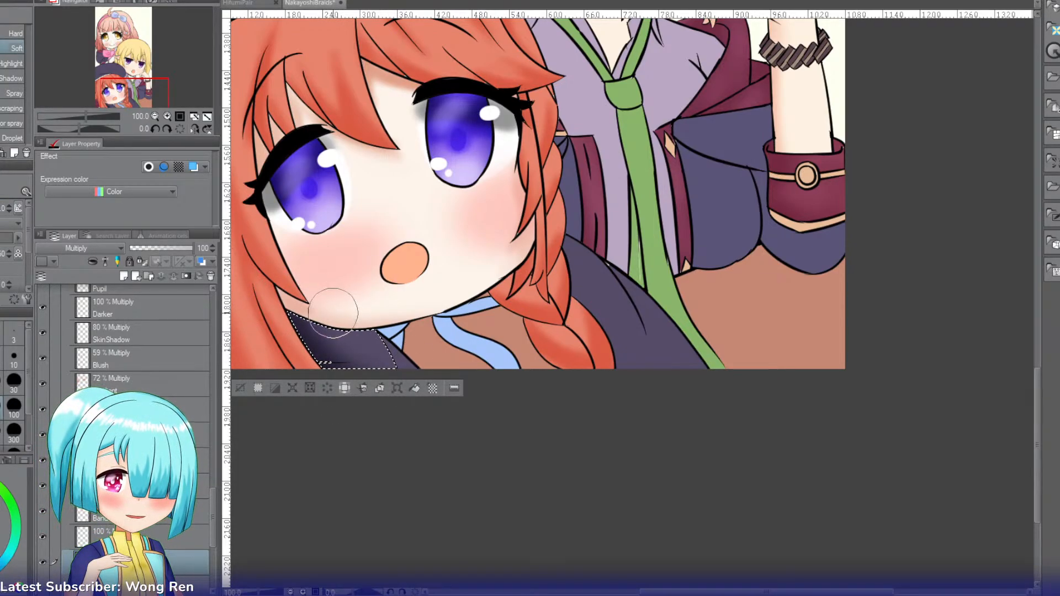
Step: Select the narrow navy coat piece beside the light-blue ribbon and airbrush soft shading into it
{"action": "key", "text": "w"}
{"action": "left_click", "coordinate": [399, 358]}
{"action": "key", "text": "b"}
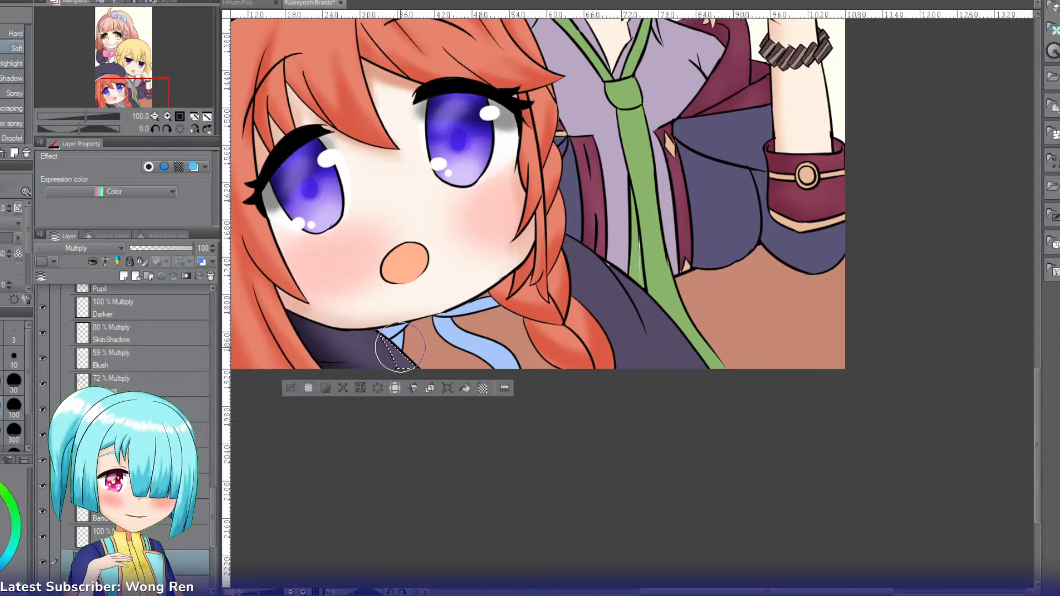
{"action": "key", "text": "g"}
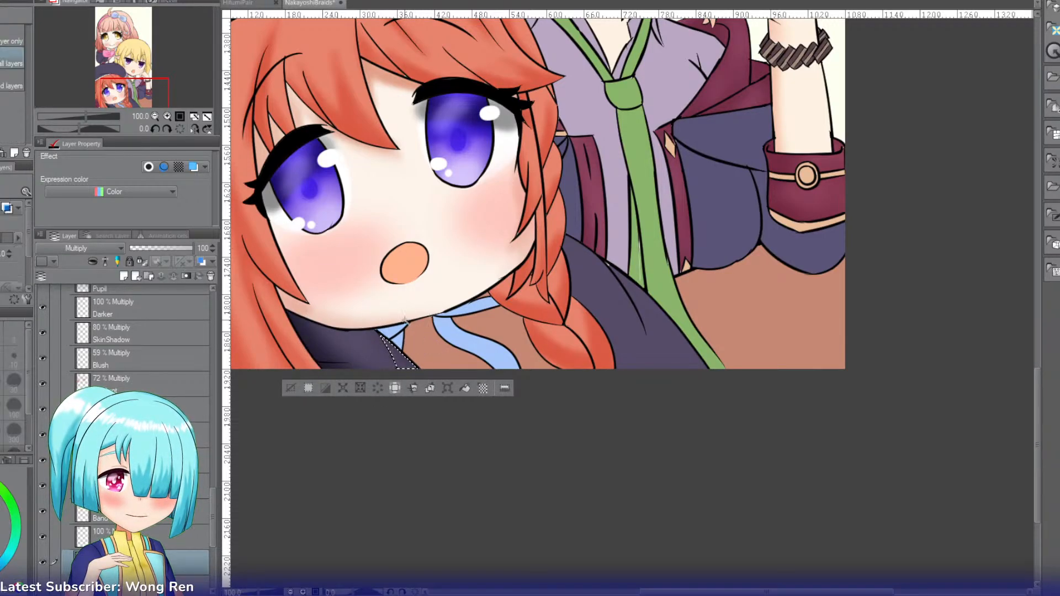
Step: Select the navy coat sleeve beside the red-haired character's braid and airbrush soft shading along its edges and fold
{"action": "left_click", "coordinate": [622, 288]}
{"action": "key", "text": "b"}
{"action": "mouse_move", "coordinate": [564, 269]}
{"action": "left_mouse_down"}
{"action": "mouse_move", "coordinate": [613, 368]}
{"action": "mouse_move", "coordinate": [556, 282]}
{"action": "mouse_move", "coordinate": [675, 308]}
{"action": "mouse_move", "coordinate": [652, 292]}
{"action": "mouse_move", "coordinate": [685, 329]}
{"action": "mouse_move", "coordinate": [574, 248]}
{"action": "mouse_move", "coordinate": [608, 253]}
{"action": "mouse_move", "coordinate": [677, 354]}
{"action": "mouse_move", "coordinate": [669, 321]}
{"action": "mouse_move", "coordinate": [706, 373]}
{"action": "mouse_move", "coordinate": [669, 372]}
{"action": "mouse_move", "coordinate": [633, 348]}
{"action": "mouse_move", "coordinate": [571, 277]}
{"action": "mouse_move", "coordinate": [648, 347]}
{"action": "left_mouse_up"}
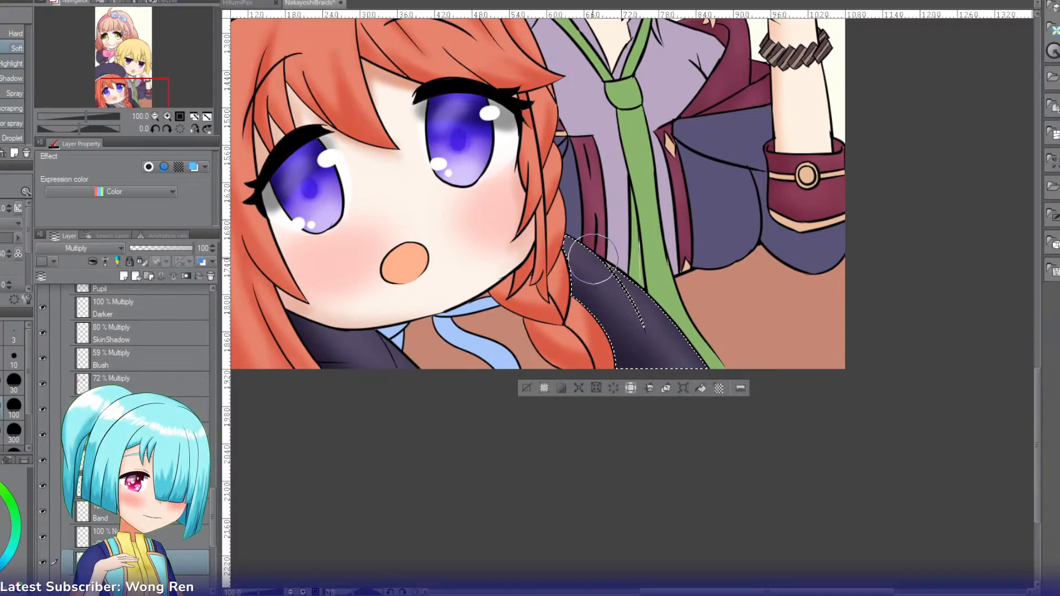
{"action": "mouse_move", "coordinate": [593, 258]}
{"action": "left_mouse_down"}
{"action": "mouse_move", "coordinate": [674, 369]}
{"action": "mouse_move", "coordinate": [684, 359]}
{"action": "left_mouse_up"}
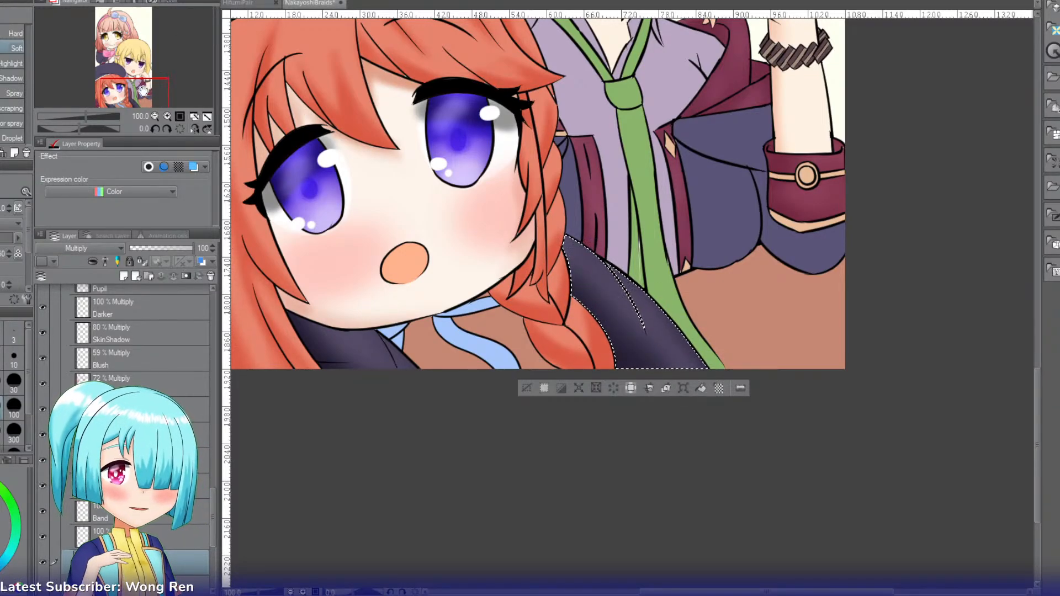
Step: Airbrush soft shading around the selected navy beret's edges and reduce the layer's opacity to 41
{"action": "left_click_drag", "start_coordinate": [142, 90], "coordinate": [135, 75]}
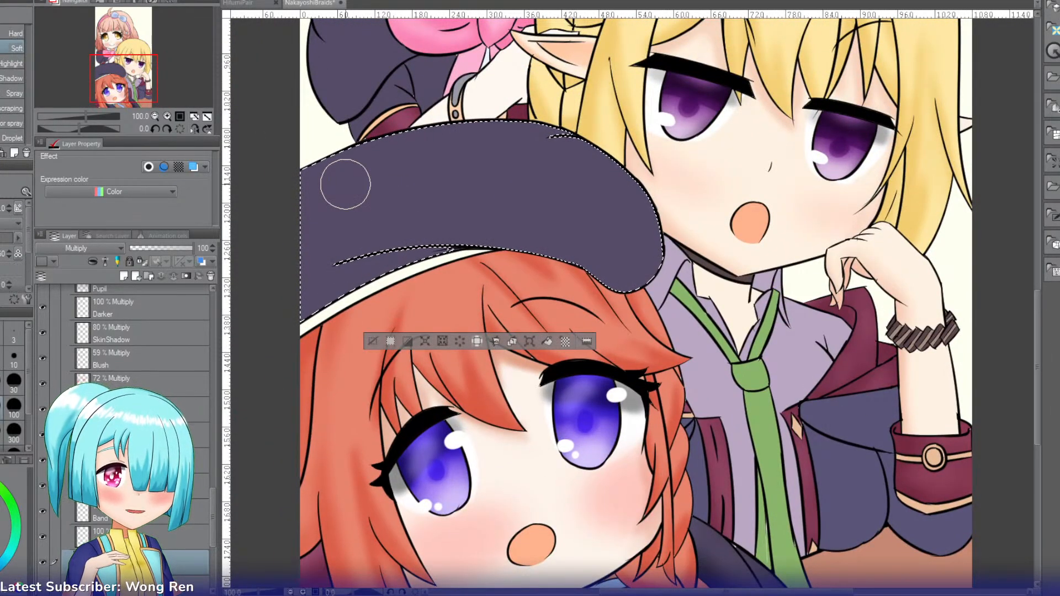
{"action": "mouse_move", "coordinate": [441, 129]}
{"action": "left_mouse_down"}
{"action": "mouse_move", "coordinate": [298, 237]}
{"action": "mouse_move", "coordinate": [258, 298]}
{"action": "left_mouse_up"}
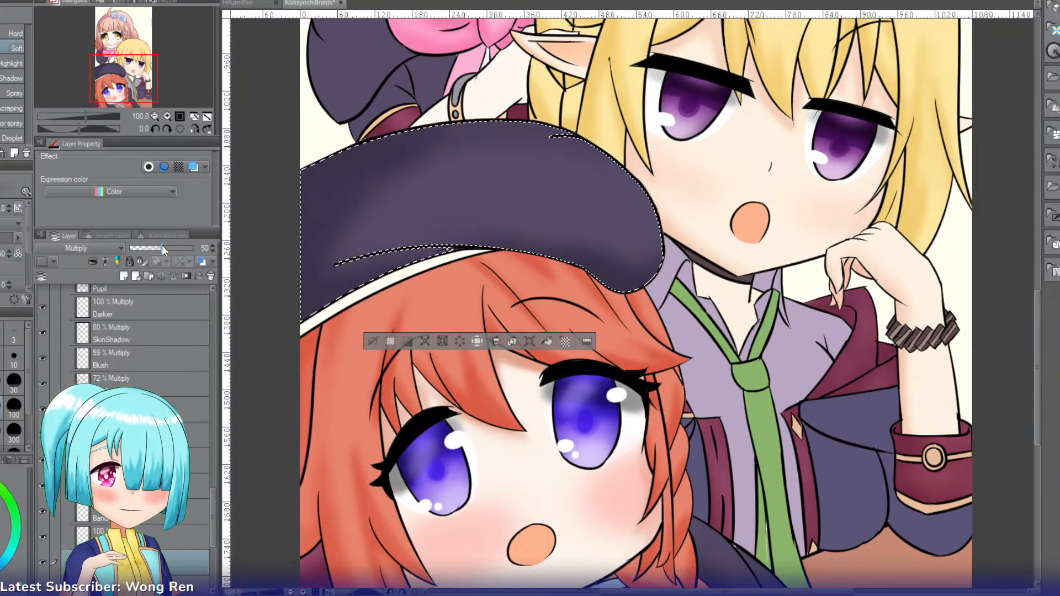
{"action": "left_click_drag", "start_coordinate": [161, 245], "coordinate": [156, 247]}
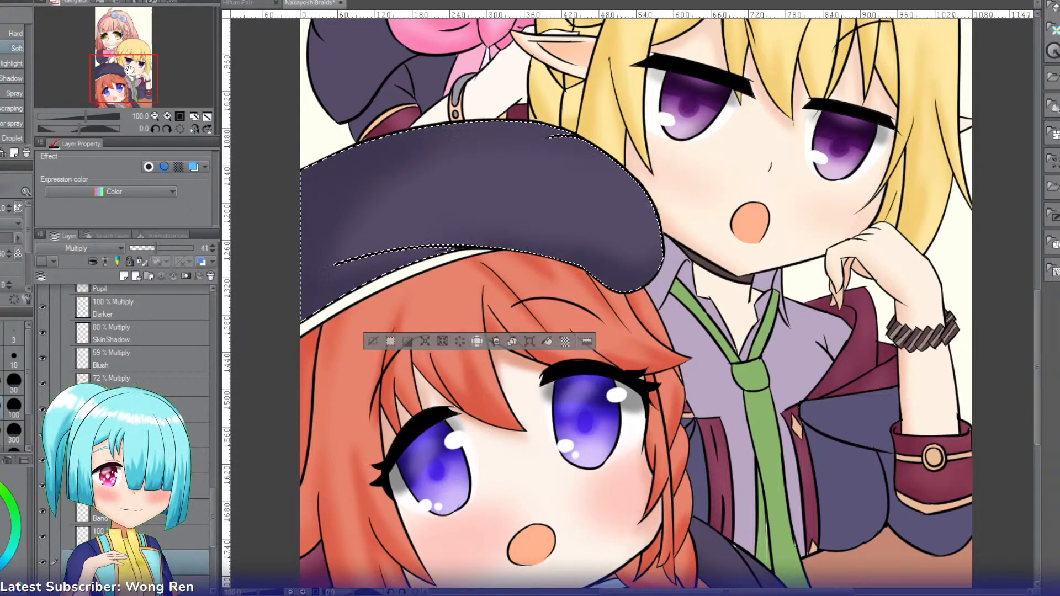
Step: Select the pink-haired character's large navy sleeve section beside the bow and airbrush soft shading along its edges
{"action": "left_click_drag", "start_coordinate": [124, 78], "coordinate": [125, 68]}
{"action": "key", "text": "w"}
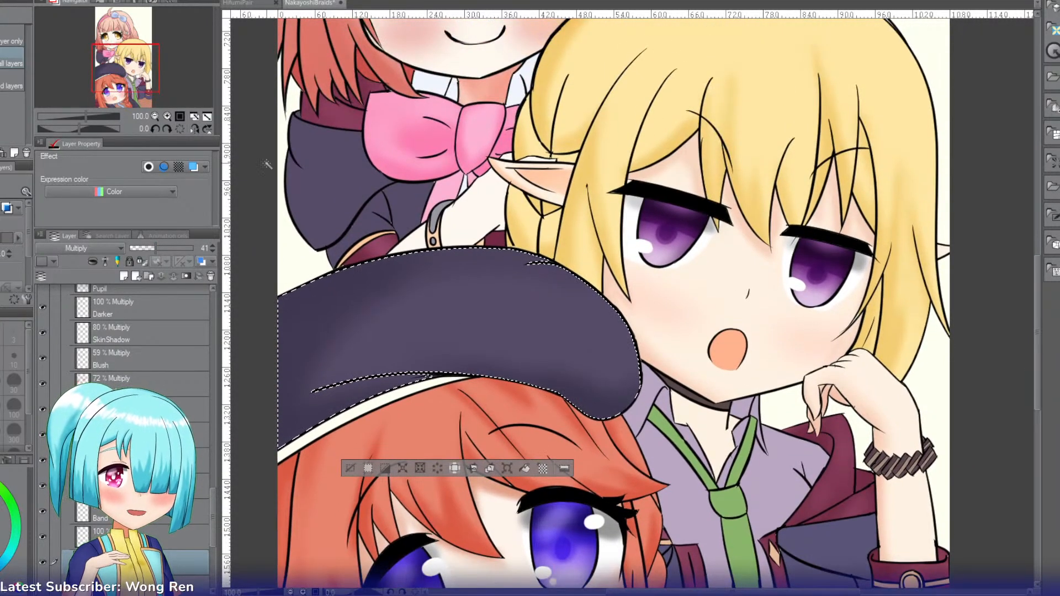
{"action": "left_click", "coordinate": [300, 171]}
{"action": "key", "text": "b"}
{"action": "key", "text": "b"}
{"action": "left_click_drag", "start_coordinate": [288, 138], "coordinate": [281, 231]}
{"action": "left_click_drag", "start_coordinate": [295, 97], "coordinate": [287, 204]}
{"action": "left_click_drag", "start_coordinate": [304, 110], "coordinate": [308, 164]}
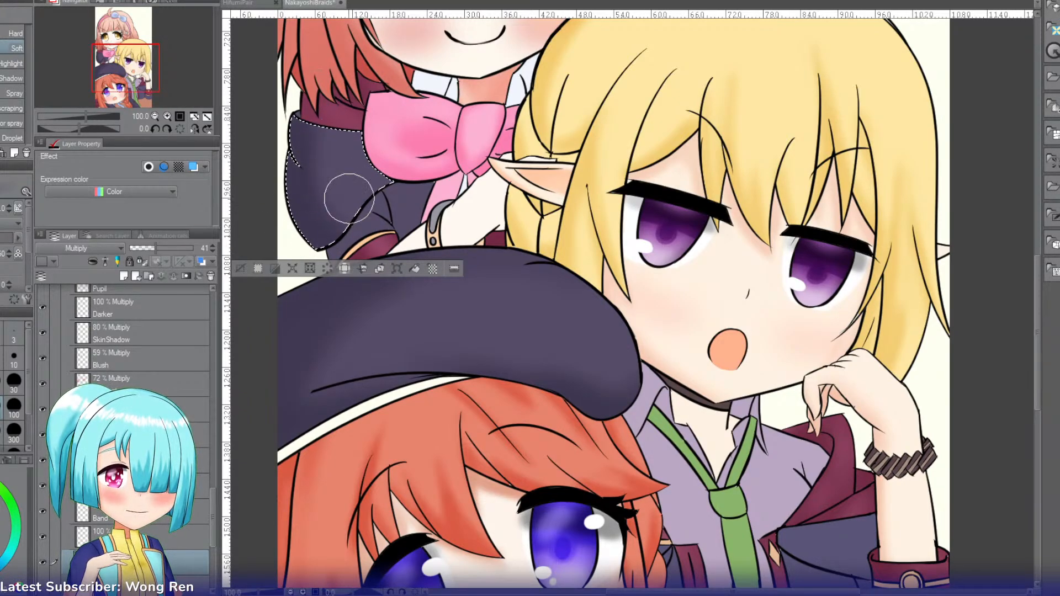
{"action": "left_click_drag", "start_coordinate": [345, 118], "coordinate": [346, 215]}
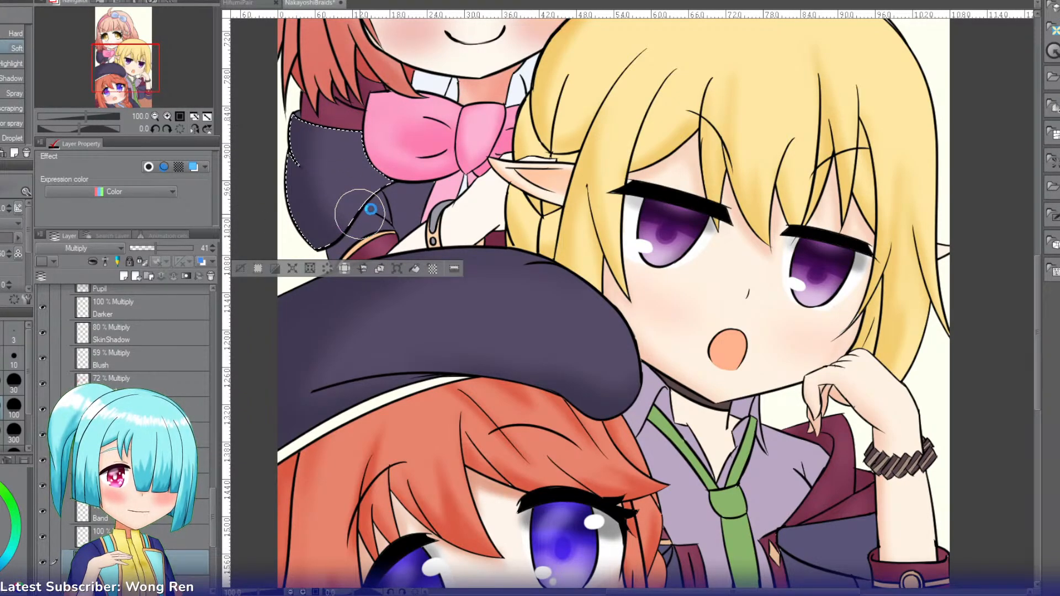
Step: Airbrush soft shading over the navy sleeve fold above the maroon cuff and the small navy piece beneath the pink bow
{"action": "key", "text": "w"}
{"action": "left_click", "coordinate": [357, 233]}
{"action": "key", "text": "b"}
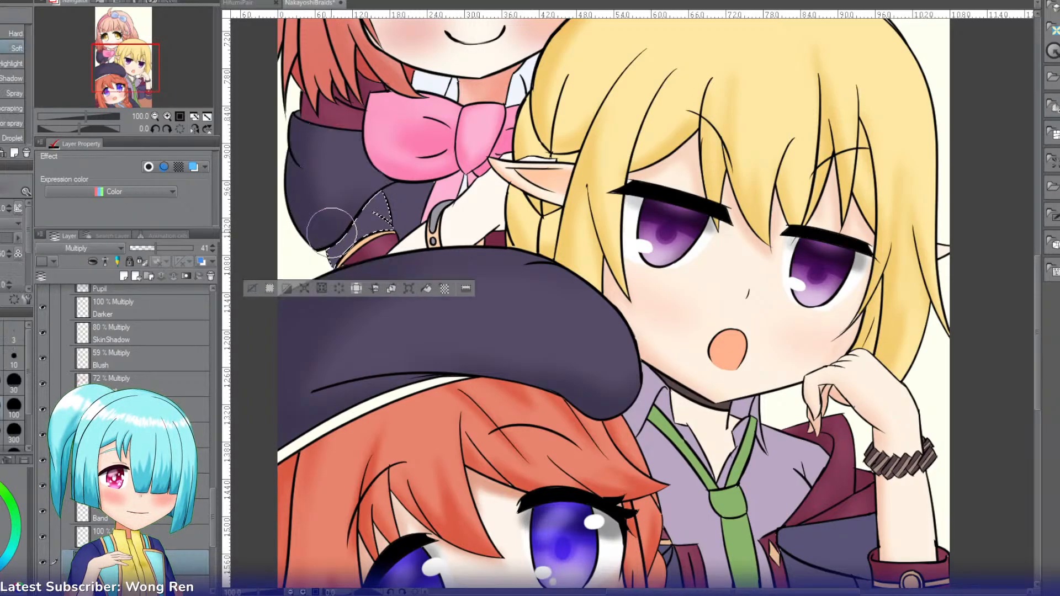
{"action": "key", "text": "w"}
{"action": "left_click", "coordinate": [408, 213]}
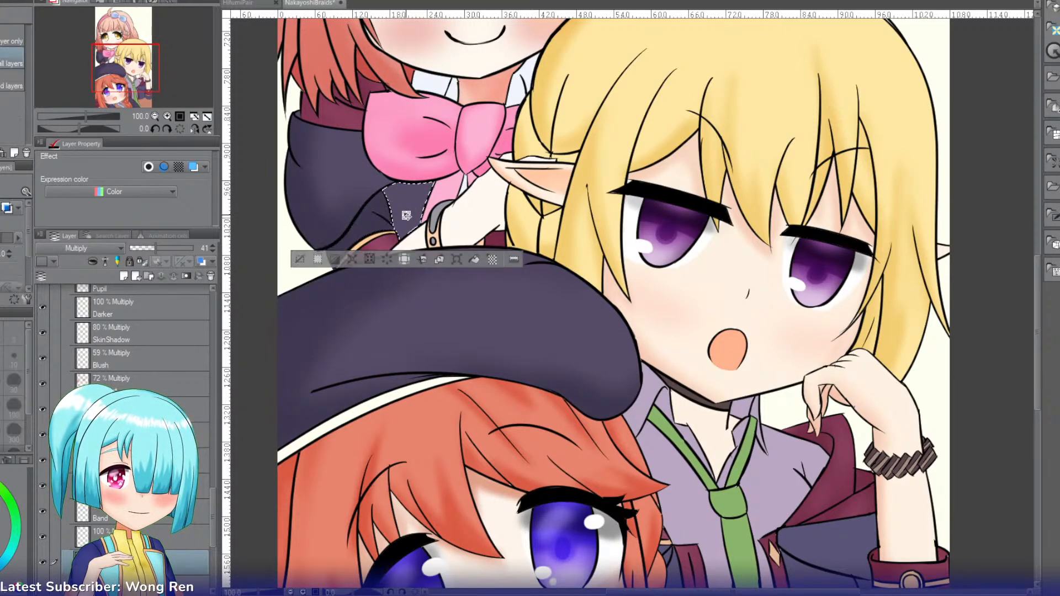
{"action": "key", "text": "b"}
{"action": "left_click_drag", "start_coordinate": [426, 176], "coordinate": [403, 198]}
Step: Reselect the navy sleeve fold above the maroon cuff, airbrush more soft shading over it and clear the selection
{"action": "key", "text": "w"}
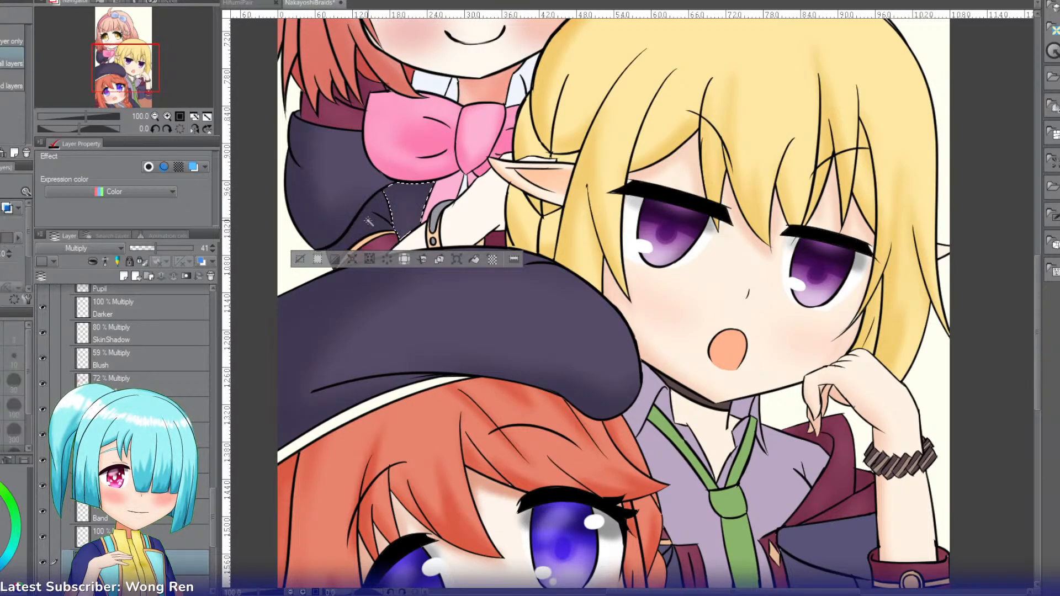
{"action": "left_click", "coordinate": [359, 232]}
{"action": "key", "text": "b"}
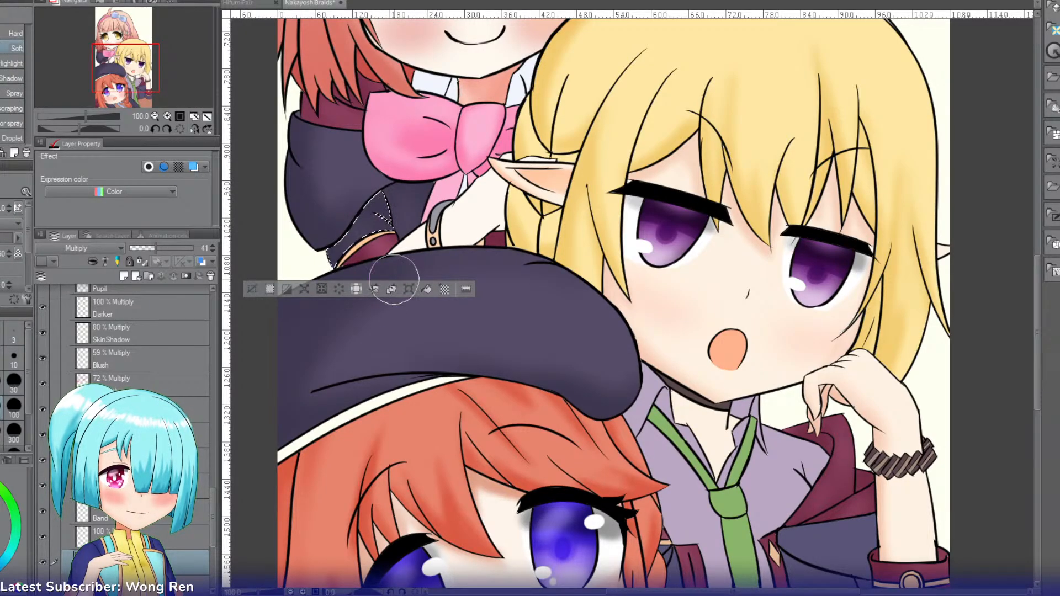
{"action": "mouse_move", "coordinate": [368, 222]}
{"action": "left_mouse_down"}
{"action": "mouse_move", "coordinate": [340, 251]}
{"action": "mouse_move", "coordinate": [394, 258]}
{"action": "left_mouse_up"}
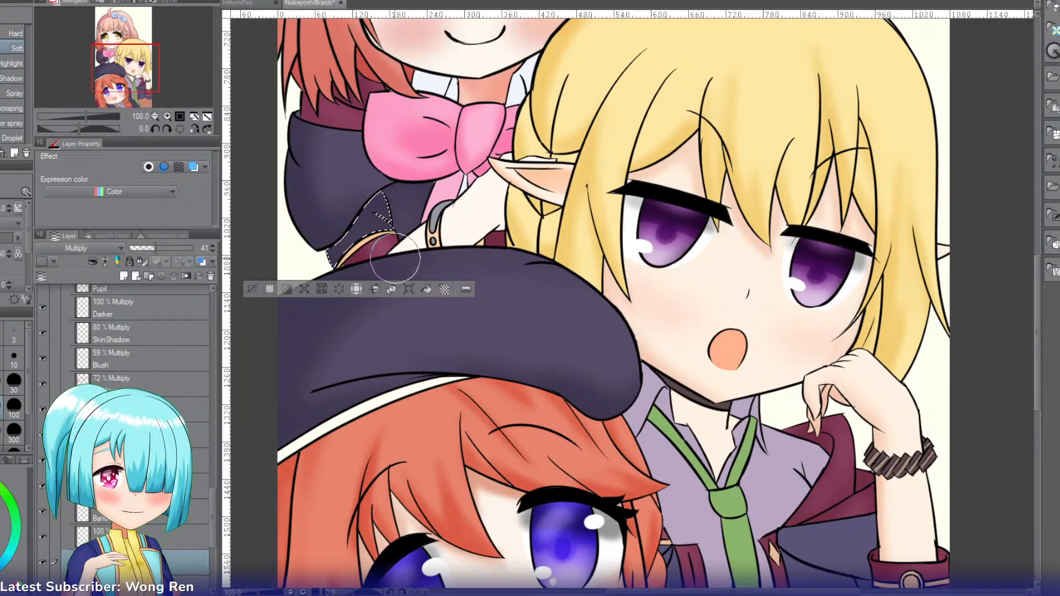
{"action": "left_click", "coordinate": [244, 287]}
Step: Select the blond character's narrow navy coat strip beside the red braid and airbrush soft shading along it
{"action": "left_click_drag", "start_coordinate": [152, 76], "coordinate": [164, 95]}
{"action": "key", "text": "w"}
{"action": "left_click", "coordinate": [380, 346]}
{"action": "key", "text": "b"}
{"action": "key", "text": "b"}
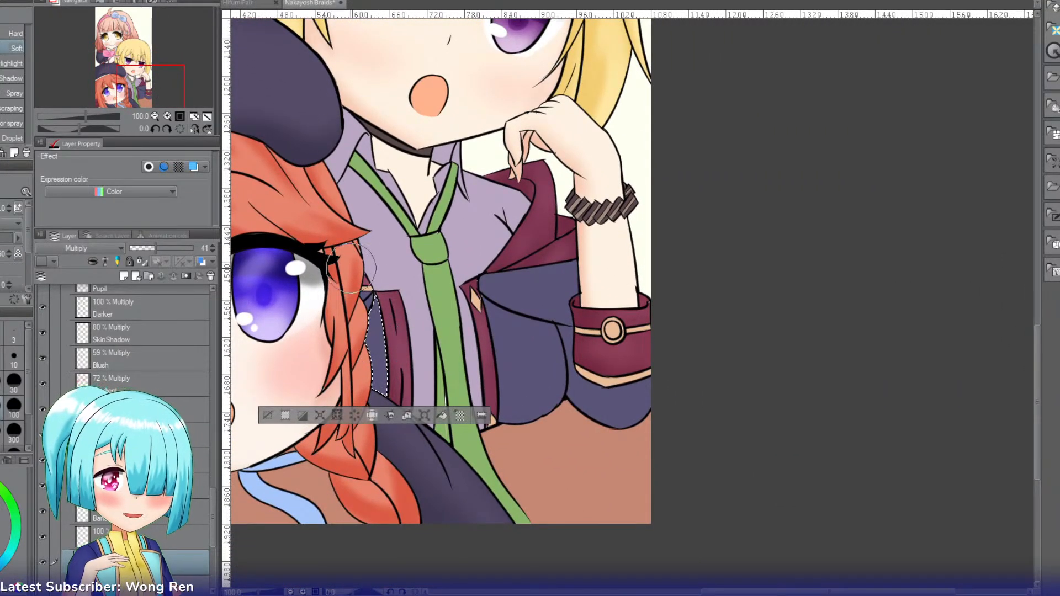
{"action": "left_click_drag", "start_coordinate": [360, 270], "coordinate": [360, 349]}
Step: Select the tiny navy coat area above the narrow strip beside the braid and airbrush soft shading over it
{"action": "key", "text": "w"}
{"action": "left_click", "coordinate": [367, 300]}
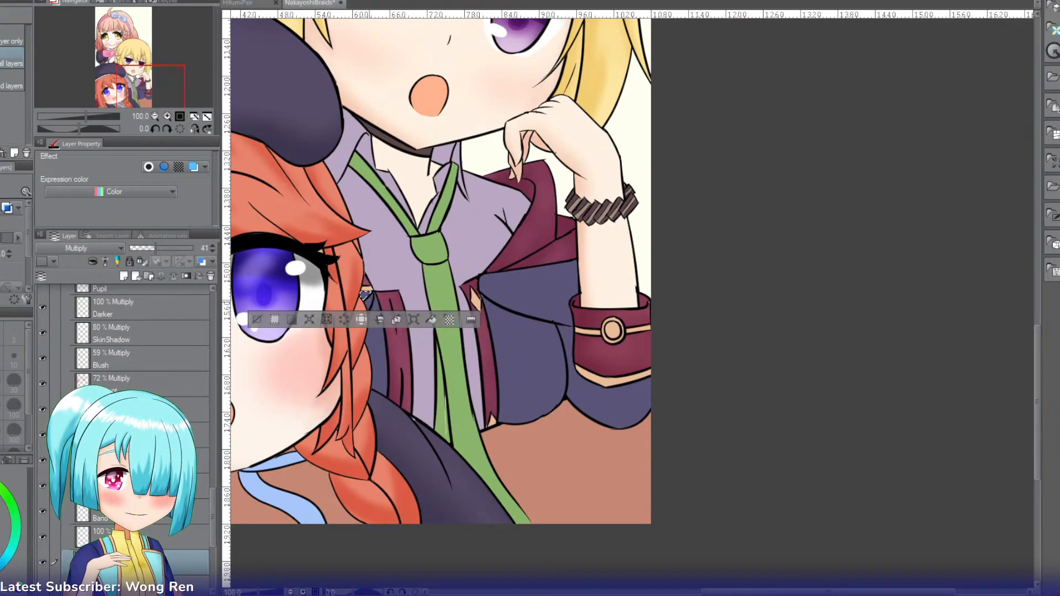
{"action": "key", "text": "b"}
{"action": "left_click_drag", "start_coordinate": [367, 291], "coordinate": [365, 302]}
{"action": "key", "text": "w"}
{"action": "left_click", "coordinate": [369, 302]}
{"action": "key", "text": "b"}
Step: Reselect the narrow navy coat strip beside the braid and deepen its soft shading with the airbrush
{"action": "key", "text": "w"}
{"action": "left_click", "coordinate": [376, 326]}
{"action": "key", "text": "b"}
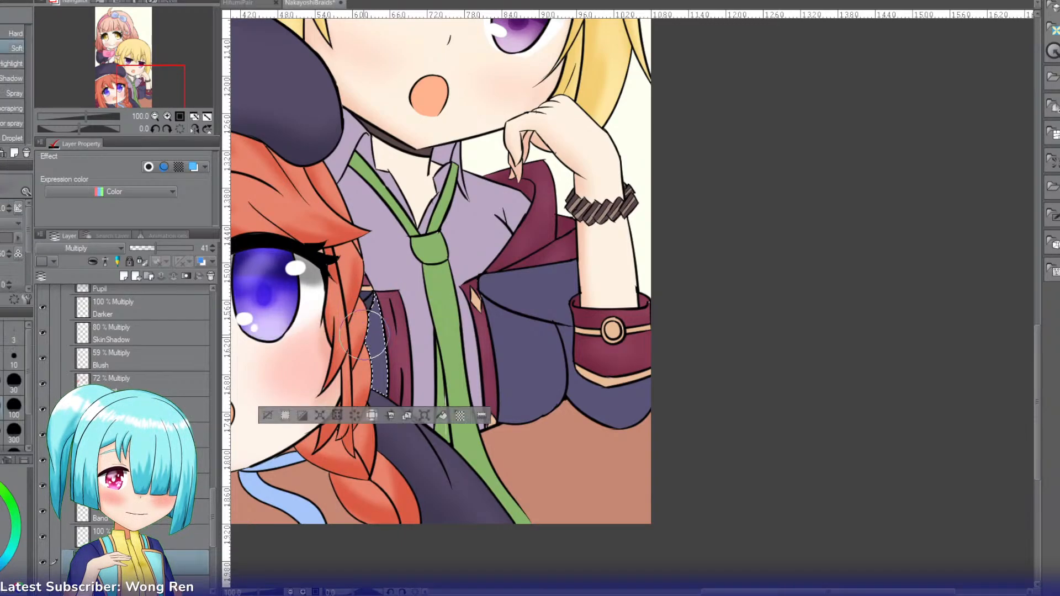
{"action": "left_click_drag", "start_coordinate": [365, 393], "coordinate": [375, 320]}
Step: Airbrush soft shading inside selections of the blond character's lower navy coat section and the navy section above it
{"action": "key", "text": "w"}
{"action": "left_click", "coordinate": [520, 366]}
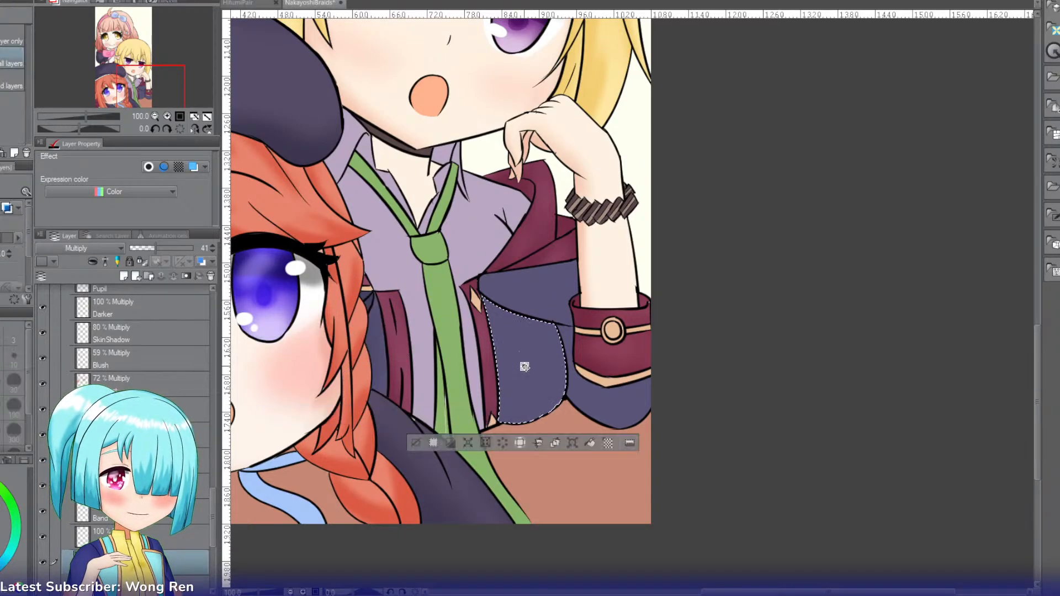
{"action": "key", "text": "b"}
{"action": "mouse_move", "coordinate": [549, 393]}
{"action": "left_mouse_down"}
{"action": "mouse_move", "coordinate": [493, 429]}
{"action": "mouse_move", "coordinate": [565, 406]}
{"action": "mouse_move", "coordinate": [484, 383]}
{"action": "mouse_move", "coordinate": [560, 421]}
{"action": "mouse_move", "coordinate": [574, 357]}
{"action": "mouse_move", "coordinate": [519, 417]}
{"action": "left_mouse_up"}
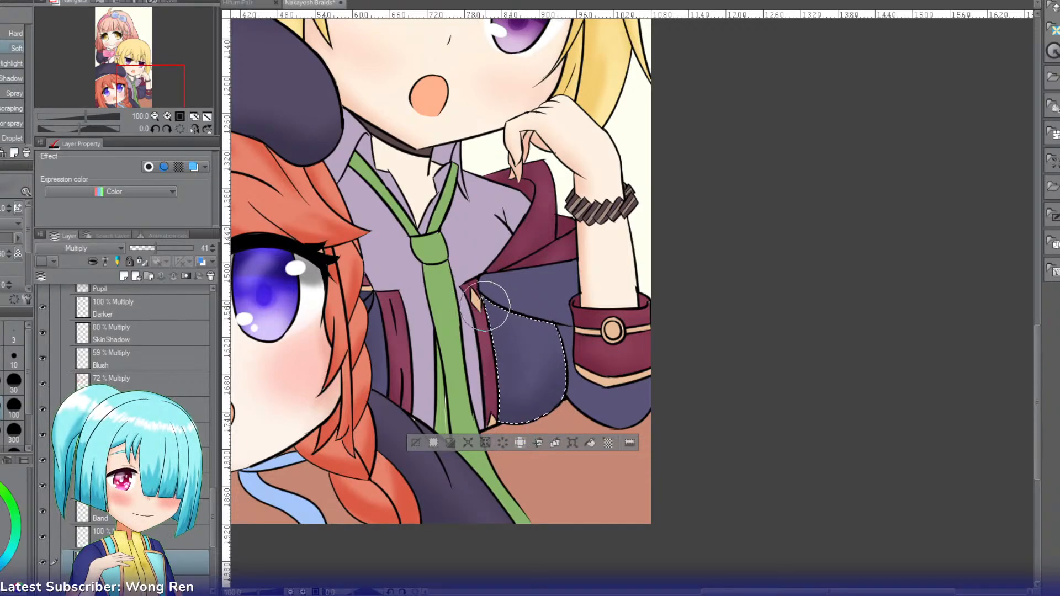
{"action": "key", "text": "w"}
{"action": "left_click", "coordinate": [494, 290]}
{"action": "key", "text": "b"}
{"action": "mouse_move", "coordinate": [468, 287]}
{"action": "left_mouse_down"}
{"action": "mouse_move", "coordinate": [583, 330]}
{"action": "mouse_move", "coordinate": [506, 272]}
{"action": "mouse_move", "coordinate": [480, 270]}
{"action": "mouse_move", "coordinate": [527, 272]}
{"action": "left_mouse_up"}
Step: Select the navy elbow section beneath the blond character's maroon cuff and airbrush soft shading along its edges
{"action": "key", "text": "w"}
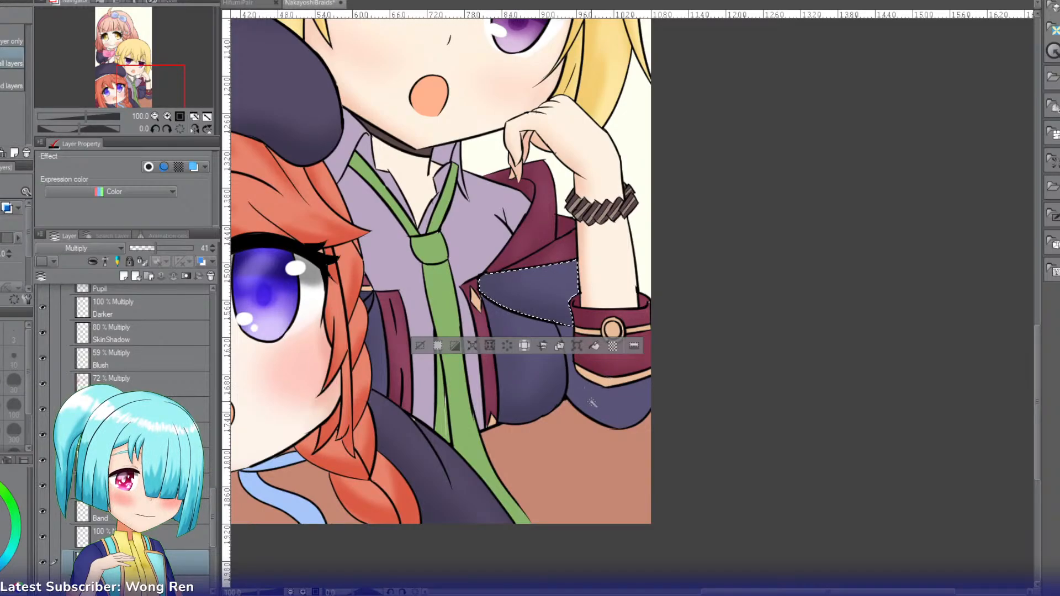
{"action": "left_click", "coordinate": [595, 402]}
{"action": "key", "text": "b"}
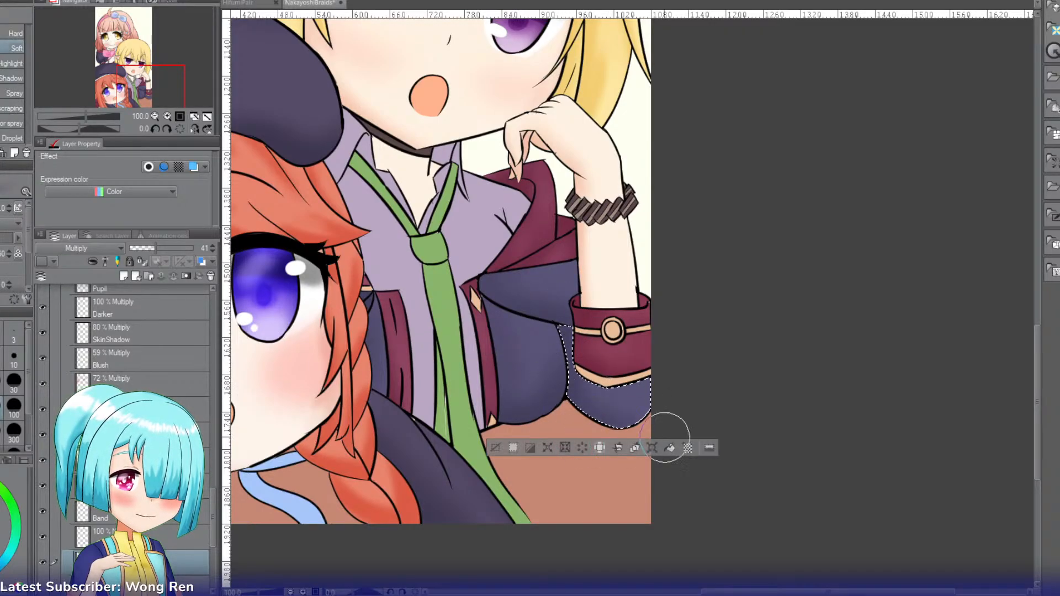
{"action": "mouse_move", "coordinate": [622, 432]}
{"action": "left_mouse_down"}
{"action": "mouse_move", "coordinate": [620, 415]}
{"action": "mouse_move", "coordinate": [527, 422]}
{"action": "mouse_move", "coordinate": [574, 355]}
{"action": "left_mouse_up"}
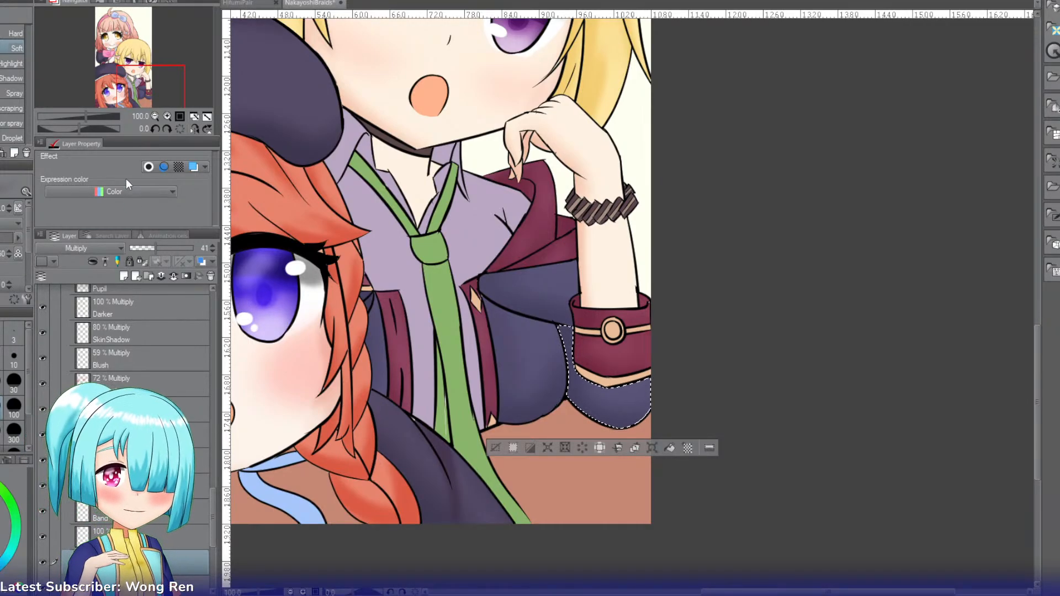
Step: Add a new layer for shading the blond character's lavender shirt
{"action": "mouse_move", "coordinate": [155, 93]}
{"action": "left_mouse_down"}
{"action": "mouse_move", "coordinate": [134, 91]}
{"action": "mouse_move", "coordinate": [136, 79]}
{"action": "mouse_move", "coordinate": [150, 85]}
{"action": "left_mouse_up"}
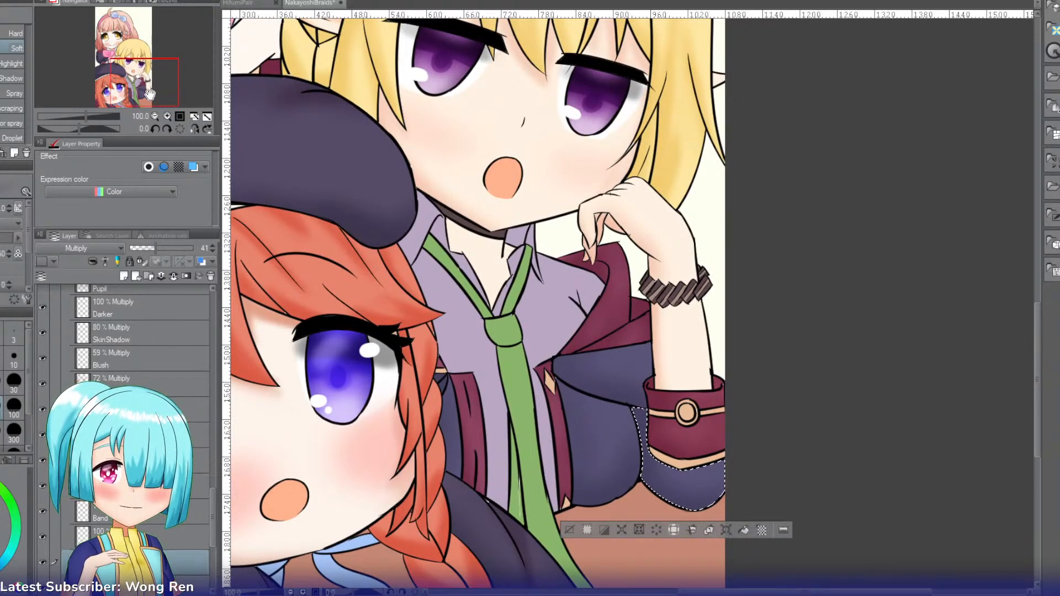
{"action": "key", "text": "w"}
{"action": "left_click", "coordinate": [123, 276]}
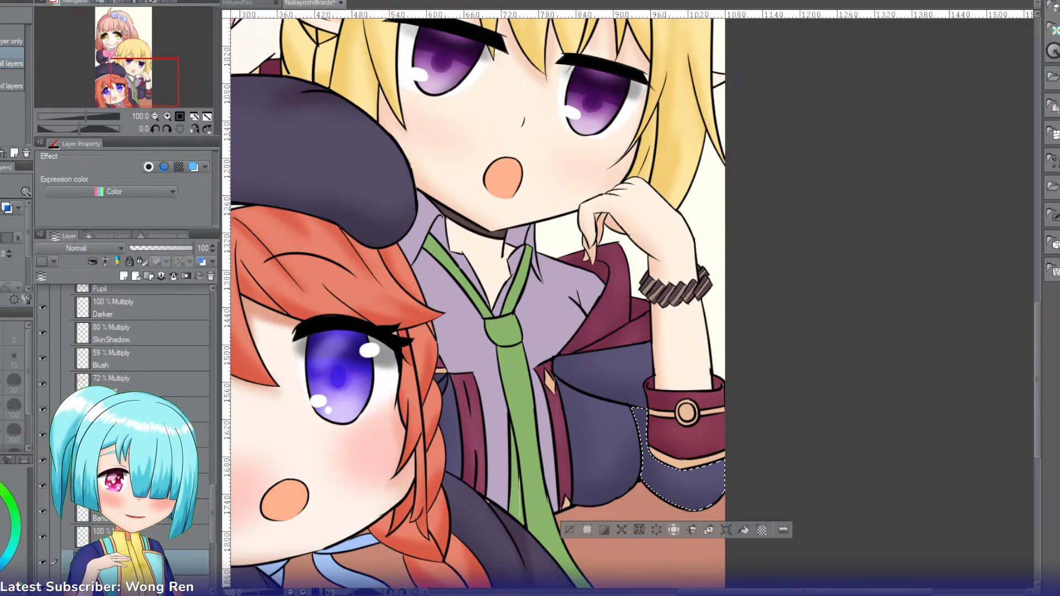
{"action": "mouse_move", "coordinate": [147, 72]}
{"action": "left_mouse_down"}
{"action": "mouse_move", "coordinate": [137, 52]}
{"action": "mouse_move", "coordinate": [148, 74]}
{"action": "left_mouse_up"}
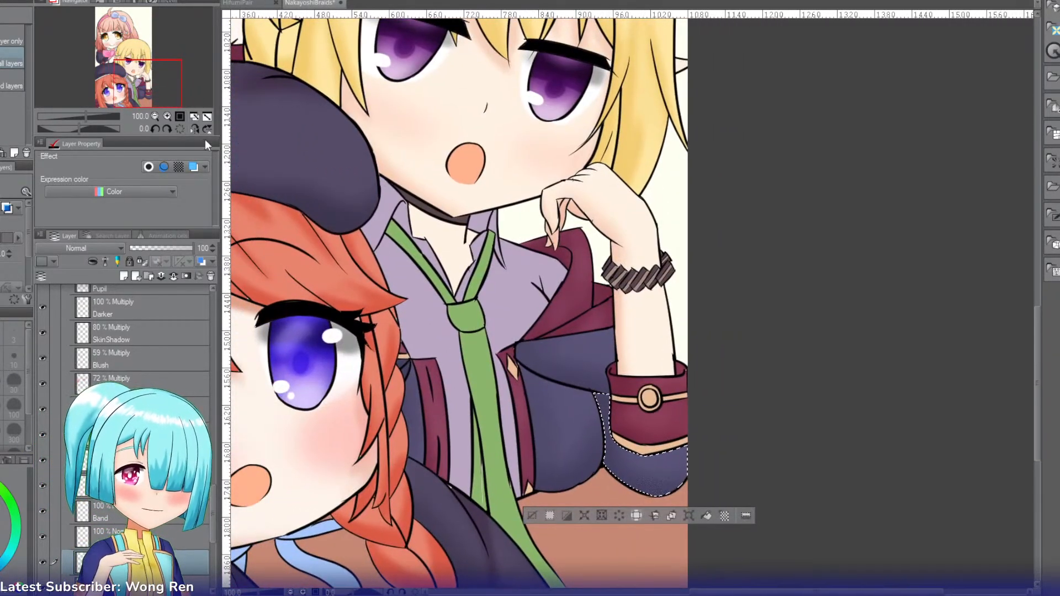
Step: Select the lavender shirt panel beside the braid, set the layer to Multiply and airbrush soft shading with the shirt's sampled colour
{"action": "left_click", "coordinate": [417, 289]}
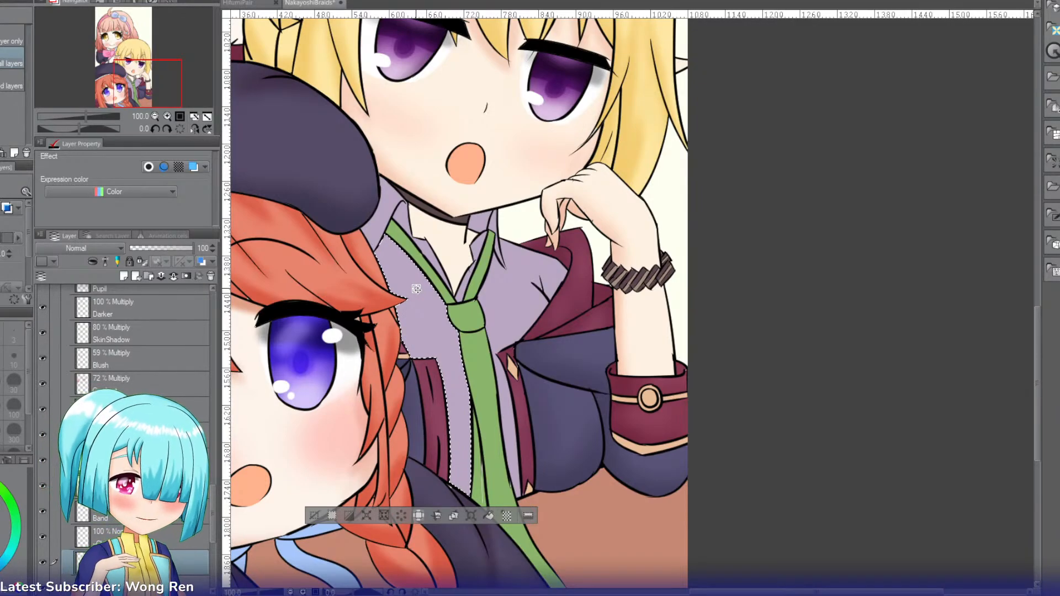
{"action": "key", "text": "i"}
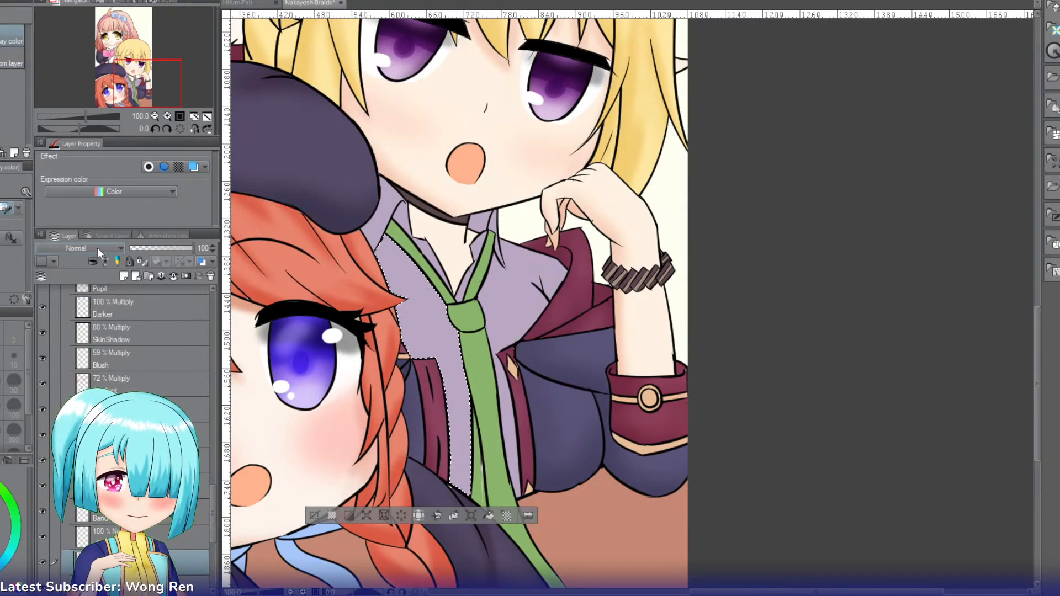
{"action": "key", "text": "b"}
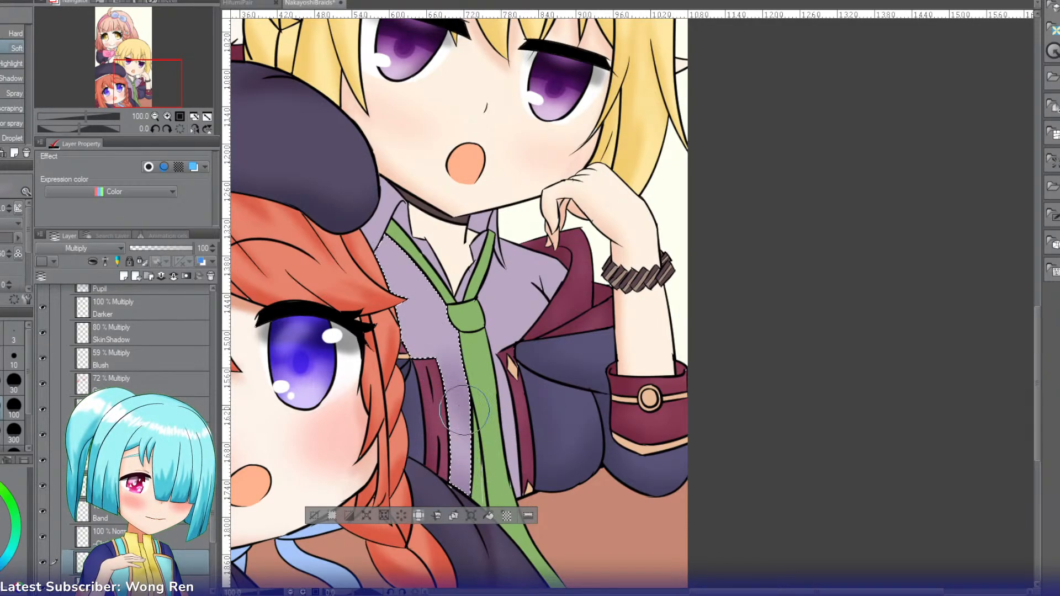
{"action": "mouse_move", "coordinate": [452, 365]}
{"action": "left_mouse_down"}
{"action": "mouse_move", "coordinate": [453, 431]}
{"action": "mouse_move", "coordinate": [395, 227]}
{"action": "mouse_move", "coordinate": [398, 375]}
{"action": "left_mouse_up"}
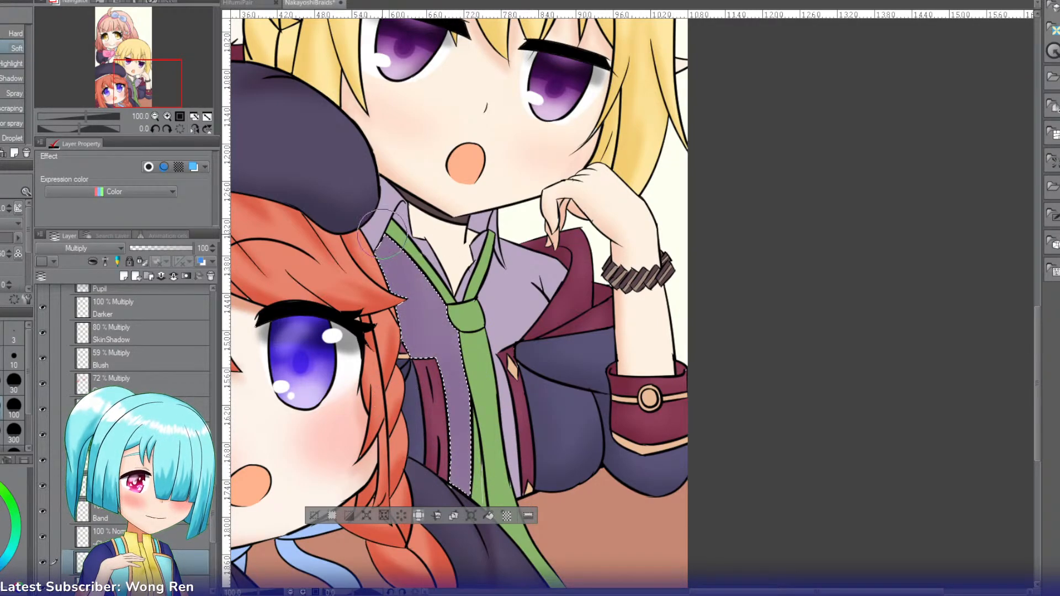
{"action": "mouse_move", "coordinate": [382, 234]}
{"action": "left_mouse_down"}
{"action": "mouse_move", "coordinate": [475, 370]}
{"action": "mouse_move", "coordinate": [447, 294]}
{"action": "mouse_move", "coordinate": [407, 260]}
{"action": "mouse_move", "coordinate": [446, 432]}
{"action": "mouse_move", "coordinate": [425, 322]}
{"action": "mouse_move", "coordinate": [499, 461]}
{"action": "mouse_move", "coordinate": [531, 438]}
{"action": "mouse_move", "coordinate": [518, 414]}
{"action": "mouse_move", "coordinate": [511, 430]}
{"action": "mouse_move", "coordinate": [526, 510]}
{"action": "mouse_move", "coordinate": [500, 451]}
{"action": "mouse_move", "coordinate": [531, 366]}
{"action": "mouse_move", "coordinate": [543, 262]}
{"action": "mouse_move", "coordinate": [526, 378]}
{"action": "mouse_move", "coordinate": [528, 243]}
{"action": "mouse_move", "coordinate": [491, 350]}
{"action": "mouse_move", "coordinate": [526, 259]}
{"action": "left_mouse_up"}
Step: Select the lavender shirt panel on the other side of the green tie and airbrush soft shading over it
{"action": "key", "text": "w"}
{"action": "left_click", "coordinate": [510, 431]}
{"action": "key", "text": "b"}
{"action": "mouse_move", "coordinate": [524, 519]}
{"action": "left_mouse_down"}
{"action": "mouse_move", "coordinate": [510, 218]}
{"action": "mouse_move", "coordinate": [537, 242]}
{"action": "mouse_move", "coordinate": [514, 325]}
{"action": "mouse_move", "coordinate": [520, 423]}
{"action": "mouse_move", "coordinate": [511, 332]}
{"action": "mouse_move", "coordinate": [522, 409]}
{"action": "mouse_move", "coordinate": [547, 248]}
{"action": "mouse_move", "coordinate": [522, 262]}
{"action": "left_mouse_up"}
Step: Select the lavender collar flap beside the beret and its narrow inner strip, airbrushing soft shading over them
{"action": "key", "text": "w"}
{"action": "left_click", "coordinate": [402, 193]}
{"action": "key", "text": "b"}
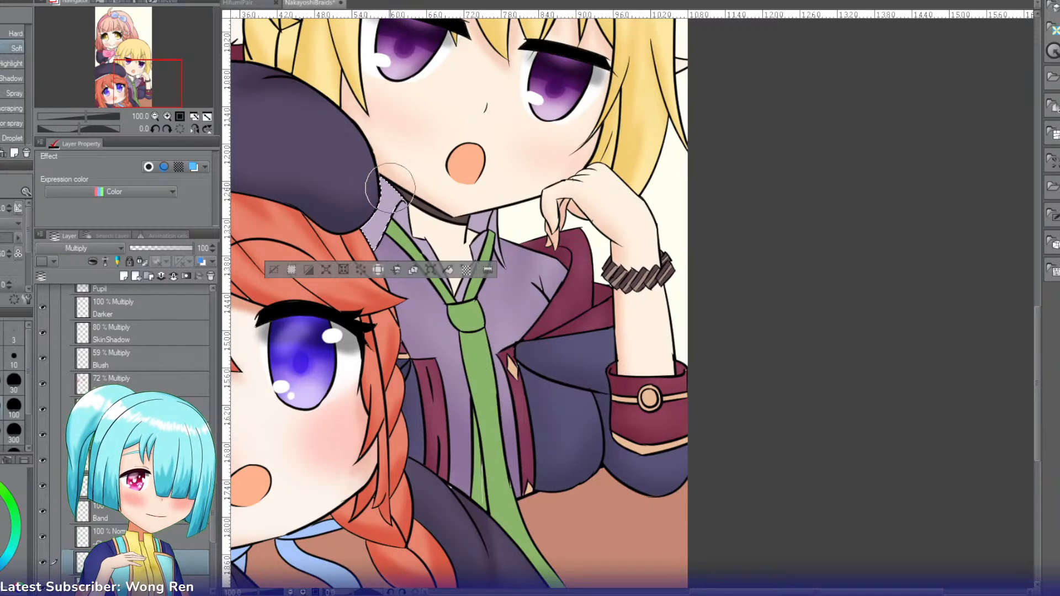
{"action": "mouse_move", "coordinate": [374, 251]}
{"action": "left_mouse_down"}
{"action": "mouse_move", "coordinate": [386, 149]}
{"action": "mouse_move", "coordinate": [391, 213]}
{"action": "mouse_move", "coordinate": [397, 157]}
{"action": "mouse_move", "coordinate": [389, 227]}
{"action": "mouse_move", "coordinate": [391, 177]}
{"action": "mouse_move", "coordinate": [372, 232]}
{"action": "left_mouse_up"}
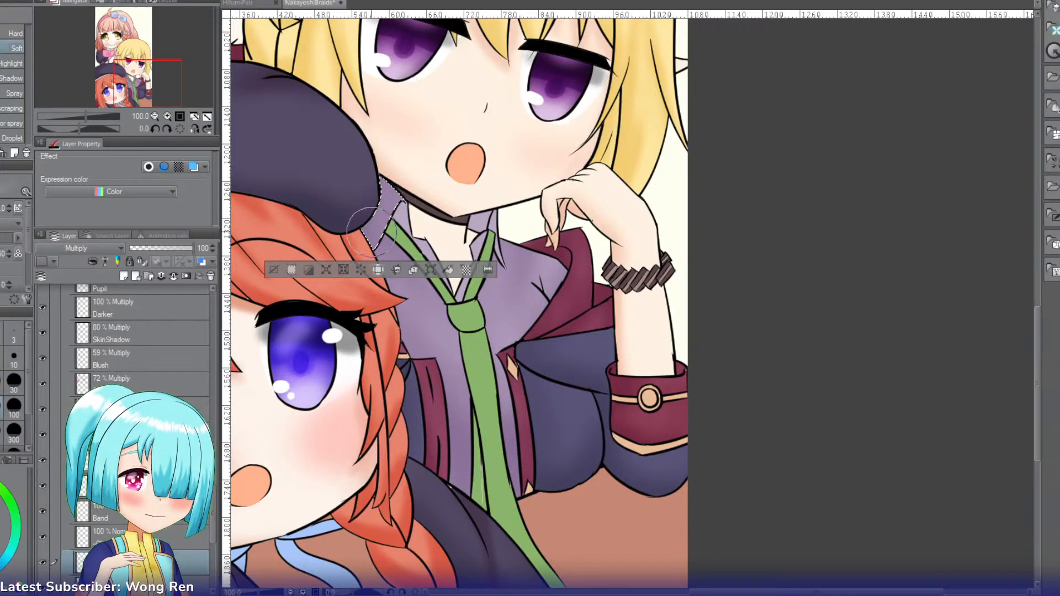
{"action": "key", "text": "w"}
{"action": "left_click", "coordinate": [403, 220]}
{"action": "key", "text": "b"}
Step: Select the small lavender sections of the collar flap on the far side of the neck and airbrush soft shading over each
{"action": "key", "text": "w"}
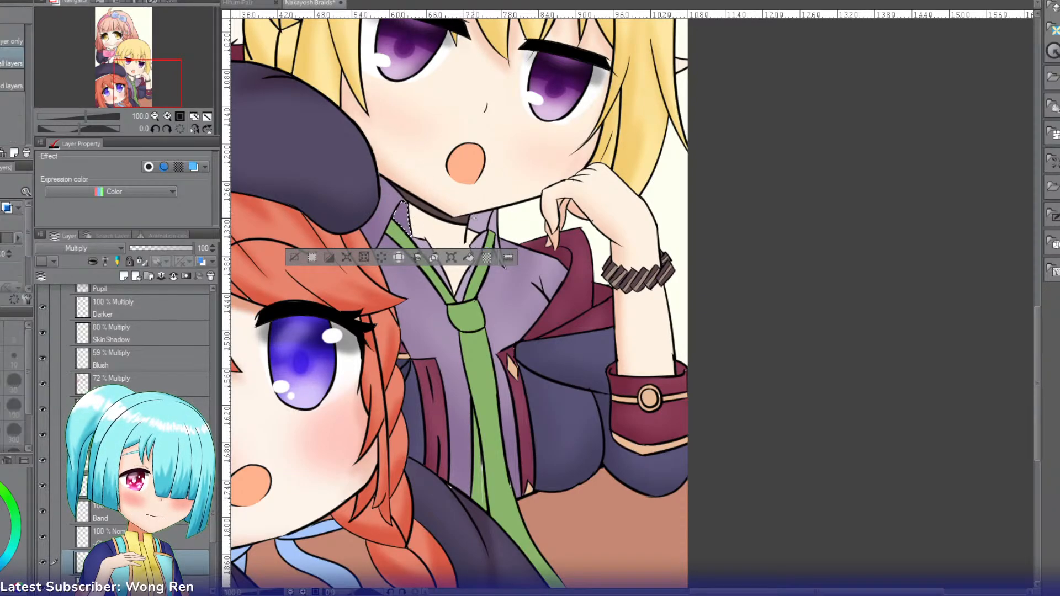
{"action": "left_click", "coordinate": [477, 219]}
{"action": "key", "text": "b"}
{"action": "mouse_move", "coordinate": [487, 218]}
{"action": "left_mouse_down"}
{"action": "mouse_move", "coordinate": [482, 198]}
{"action": "mouse_move", "coordinate": [499, 220]}
{"action": "mouse_move", "coordinate": [499, 185]}
{"action": "mouse_move", "coordinate": [499, 223]}
{"action": "left_mouse_up"}
{"action": "key", "text": "w"}
{"action": "left_click", "coordinate": [494, 222]}
{"action": "key", "text": "b"}
{"action": "key", "text": "w"}
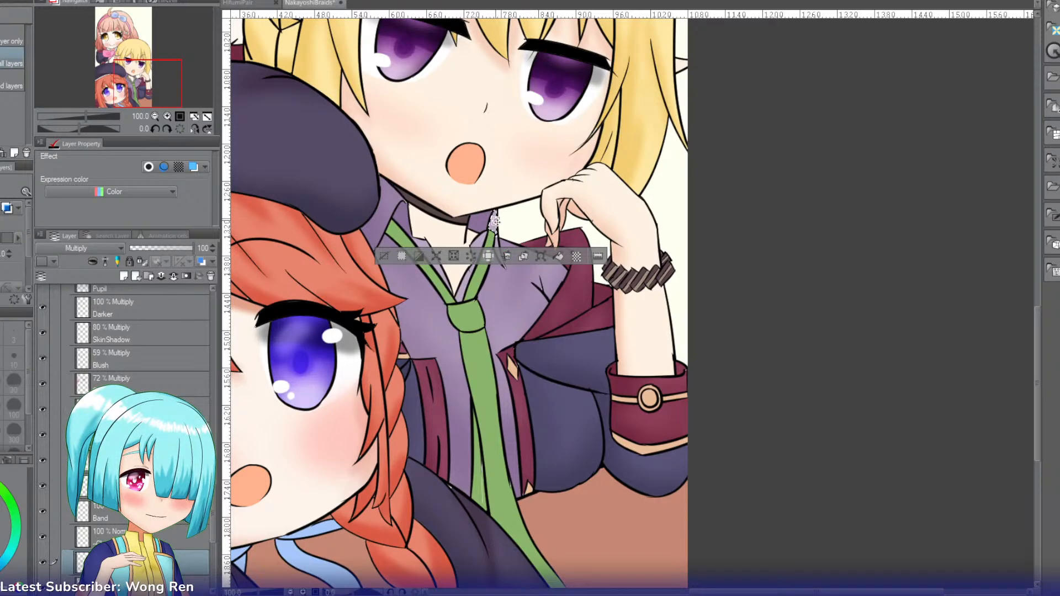
{"action": "key", "text": "b"}
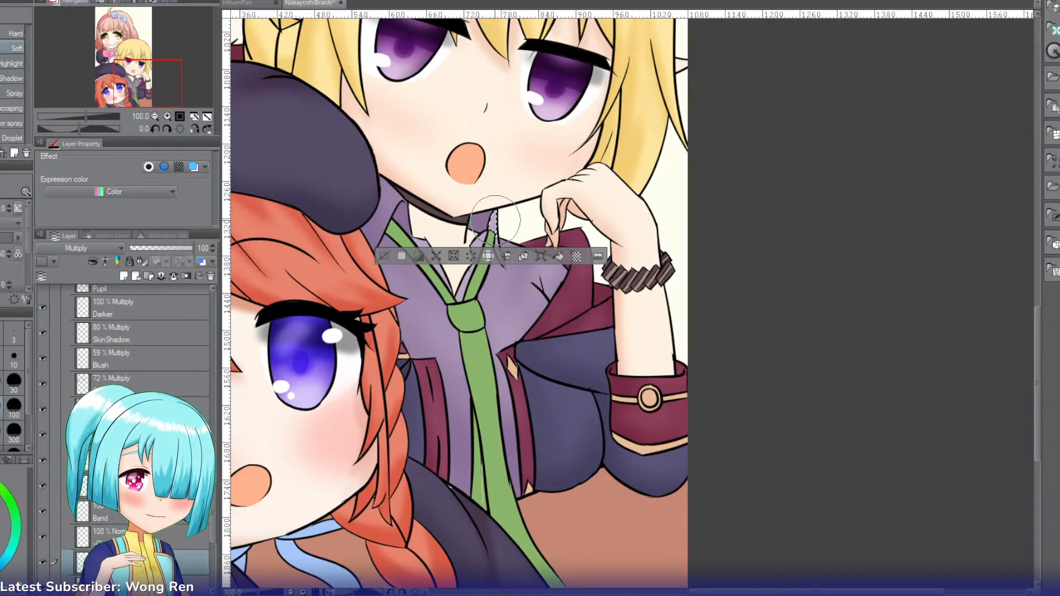
{"action": "key", "text": "w"}
{"action": "left_click", "coordinate": [499, 247]}
{"action": "key", "text": "b"}
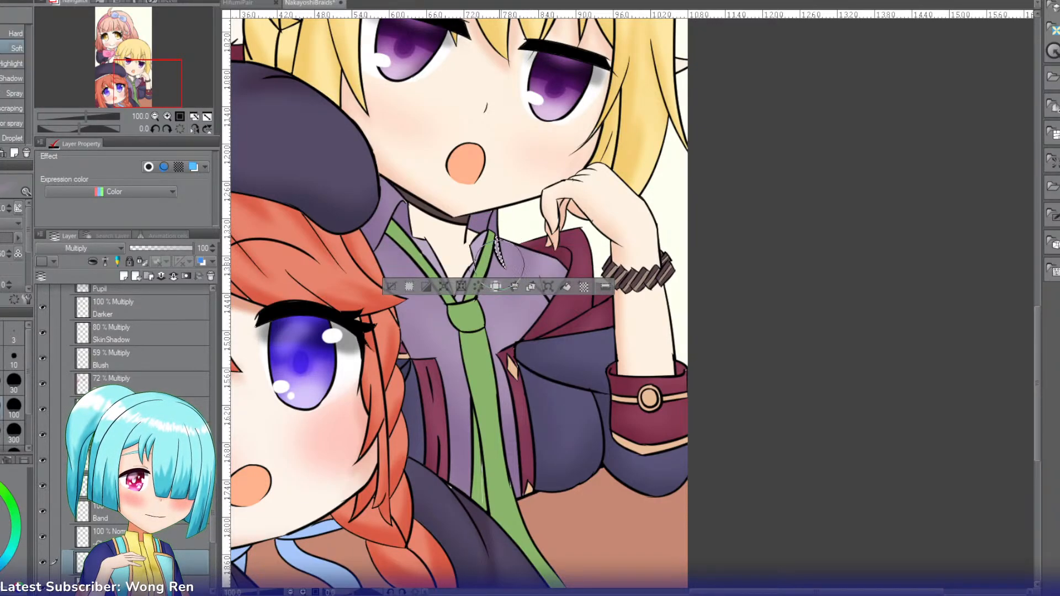
{"action": "mouse_move", "coordinate": [501, 252]}
{"action": "left_mouse_down"}
{"action": "mouse_move", "coordinate": [479, 239]}
{"action": "mouse_move", "coordinate": [488, 246]}
{"action": "mouse_move", "coordinate": [473, 265]}
{"action": "left_mouse_up"}
Step: Shade the small lavender shirt pieces between the tie straps and the neck opening, and clear the selection
{"action": "key", "text": "w"}
{"action": "left_click", "coordinate": [479, 243]}
{"action": "key", "text": "b"}
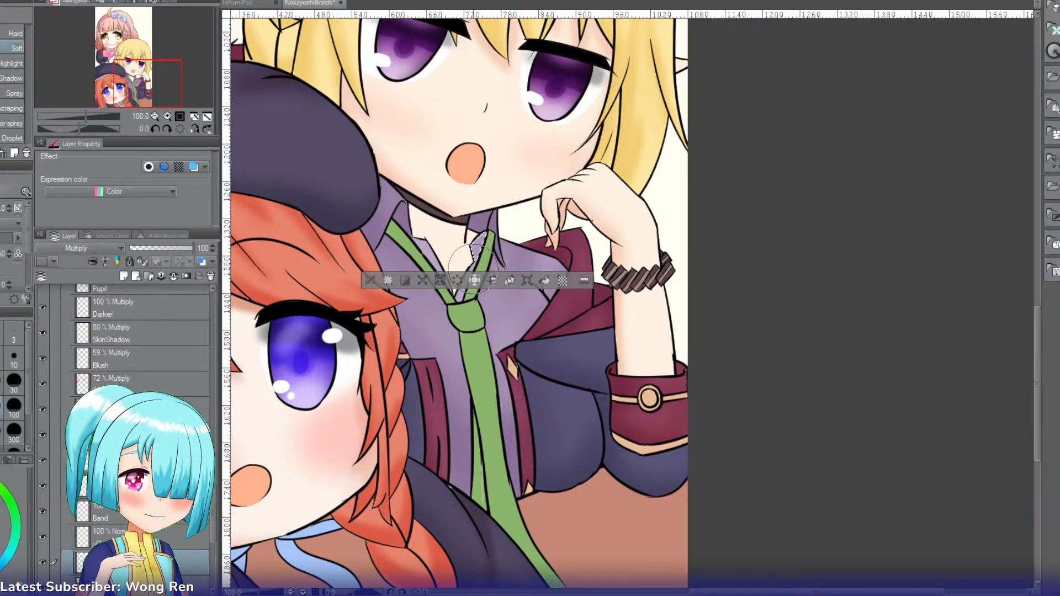
{"action": "key", "text": "w"}
{"action": "left_click", "coordinate": [463, 292]}
{"action": "key", "text": "b"}
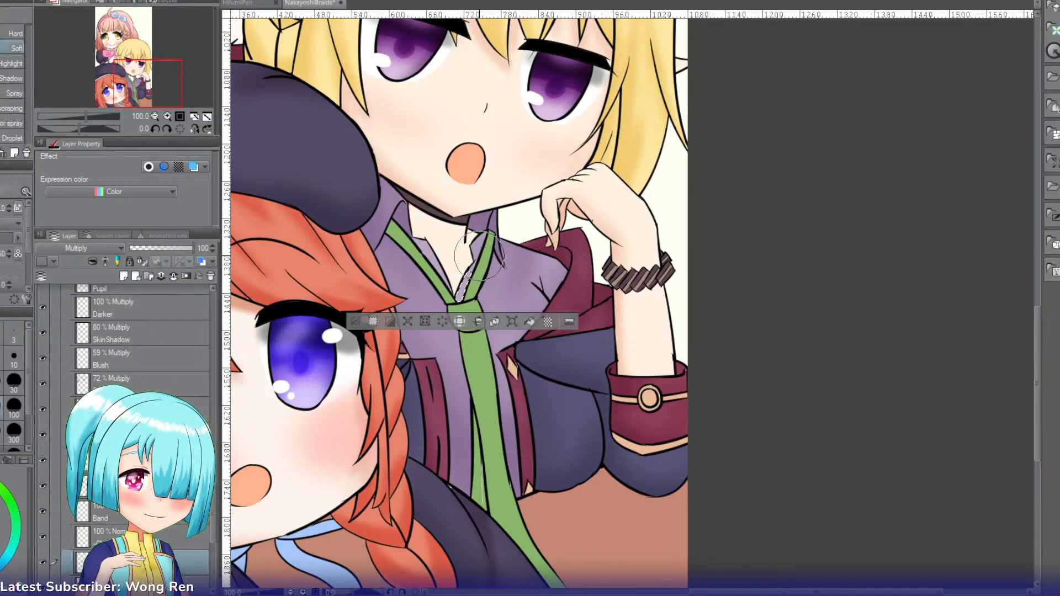
{"action": "key", "text": "w"}
{"action": "left_click", "coordinate": [439, 260]}
{"action": "key", "text": "b"}
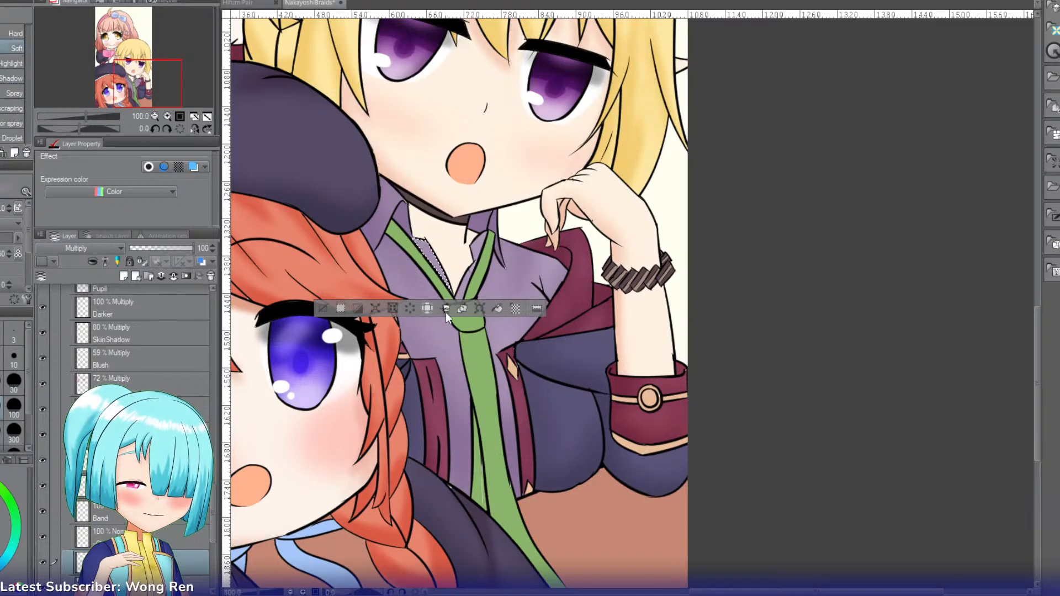
{"action": "left_click", "coordinate": [324, 308]}
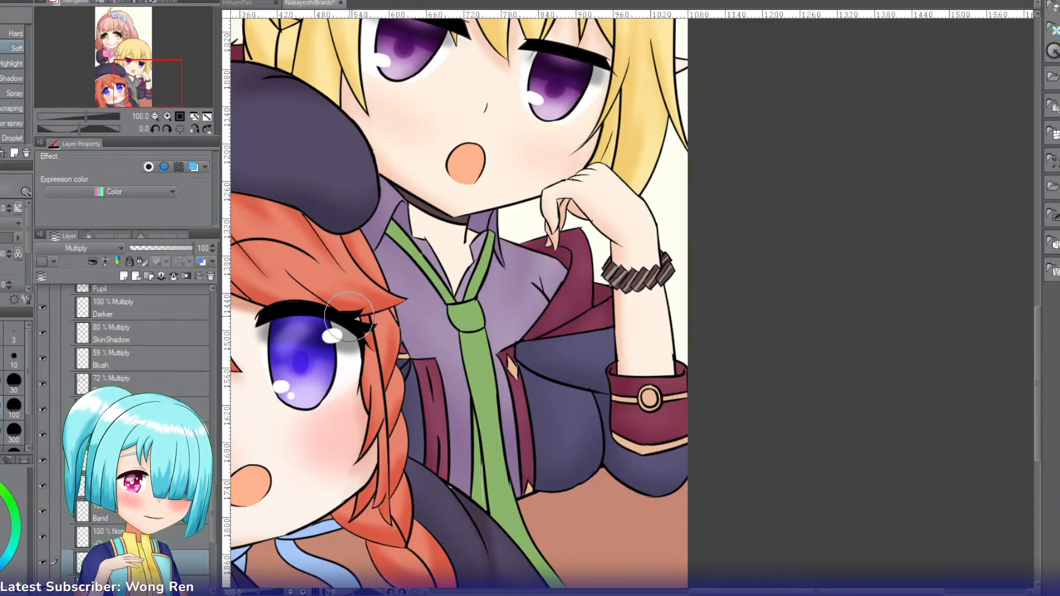
Step: Select the hanging part of the green tie, sample its green, set the shading layer to Multiply and airbrush shading along the edge
{"action": "key", "text": "w"}
{"action": "left_click", "coordinate": [505, 473]}
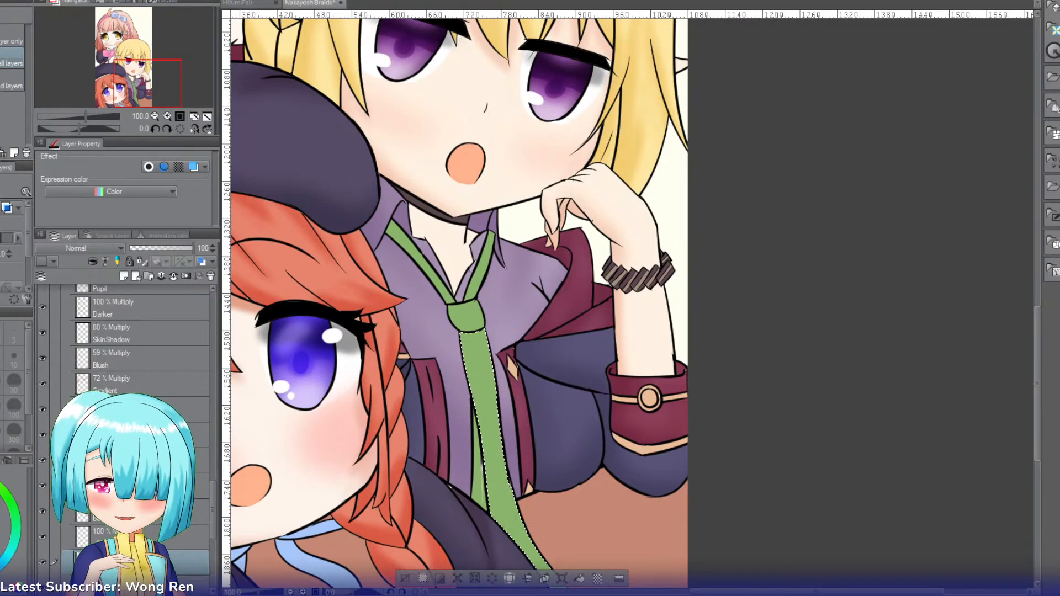
{"action": "key", "text": "i"}
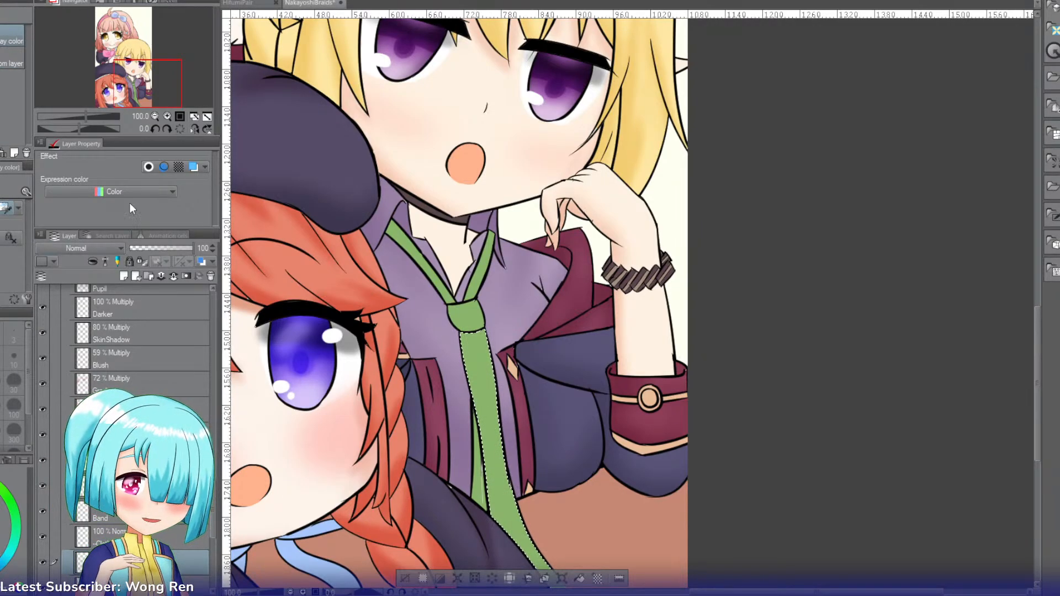
{"action": "left_click_drag", "start_coordinate": [148, 85], "coordinate": [151, 96]}
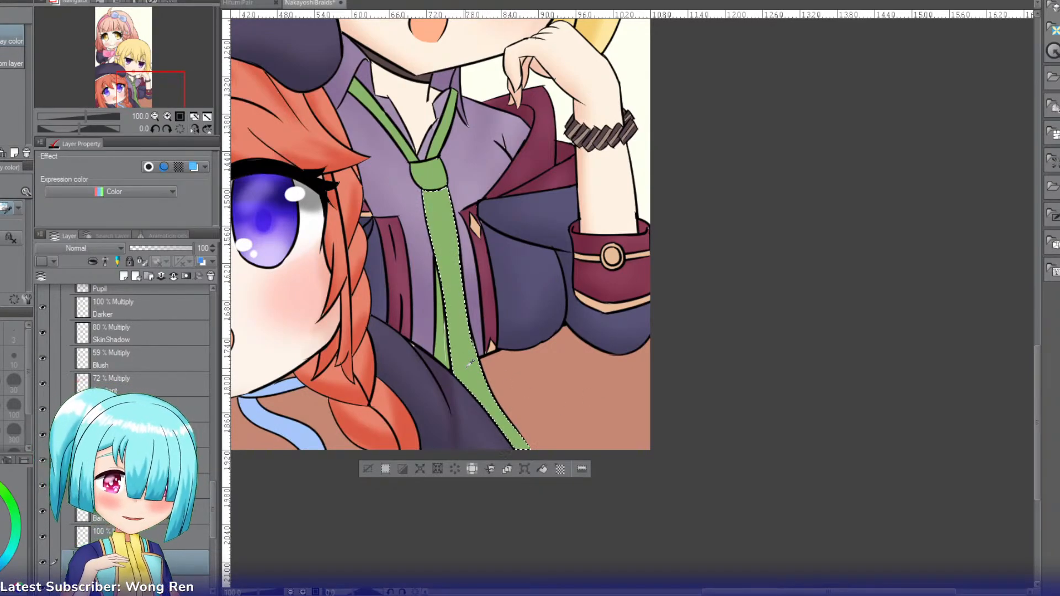
{"action": "left_click", "coordinate": [71, 251]}
{"action": "left_click", "coordinate": [65, 288]}
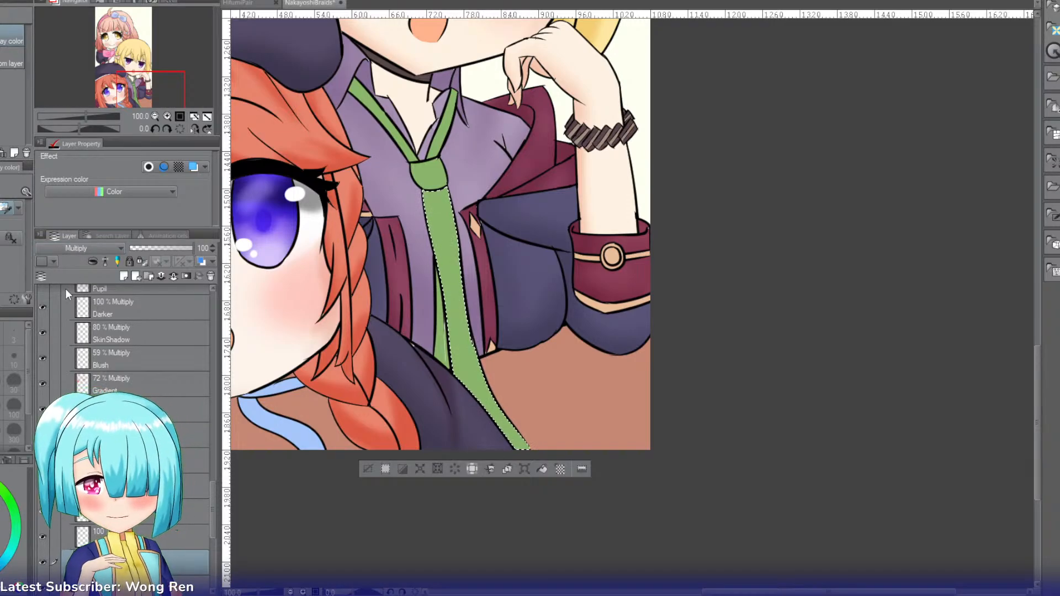
{"action": "key", "text": "b"}
{"action": "mouse_move", "coordinate": [410, 191]}
{"action": "left_mouse_down"}
{"action": "mouse_move", "coordinate": [414, 179]}
{"action": "mouse_move", "coordinate": [430, 275]}
{"action": "left_mouse_up"}
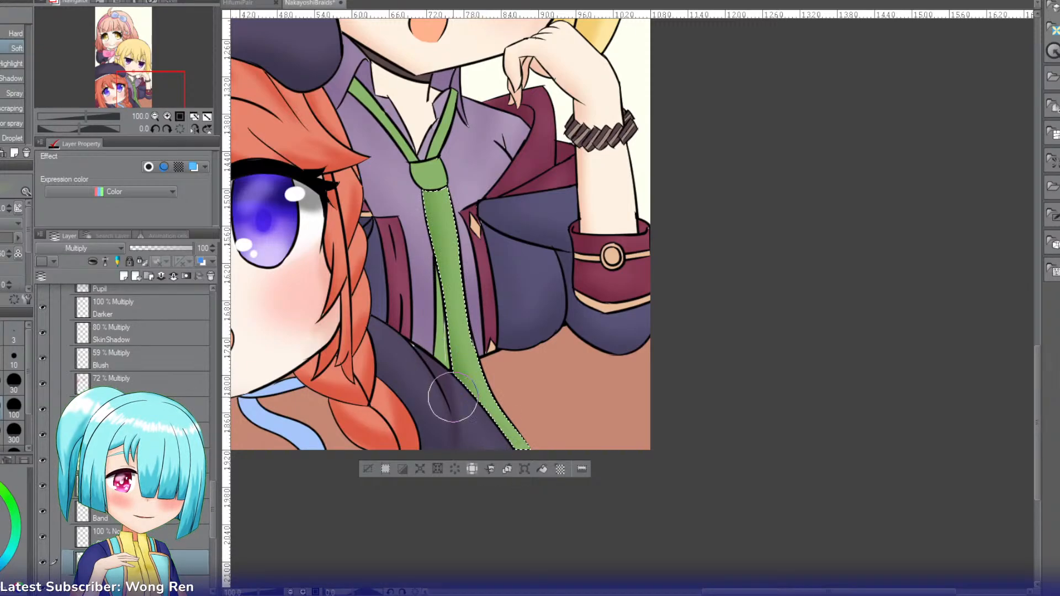
Step: Darken the tie just beneath its knot with a smaller airbrush, and select and shade the knot itself
{"action": "key", "text": "bracketleft"}
{"action": "key", "text": "bracketleft"}
{"action": "key", "text": "bracketleft"}
{"action": "key", "text": "bracketleft"}
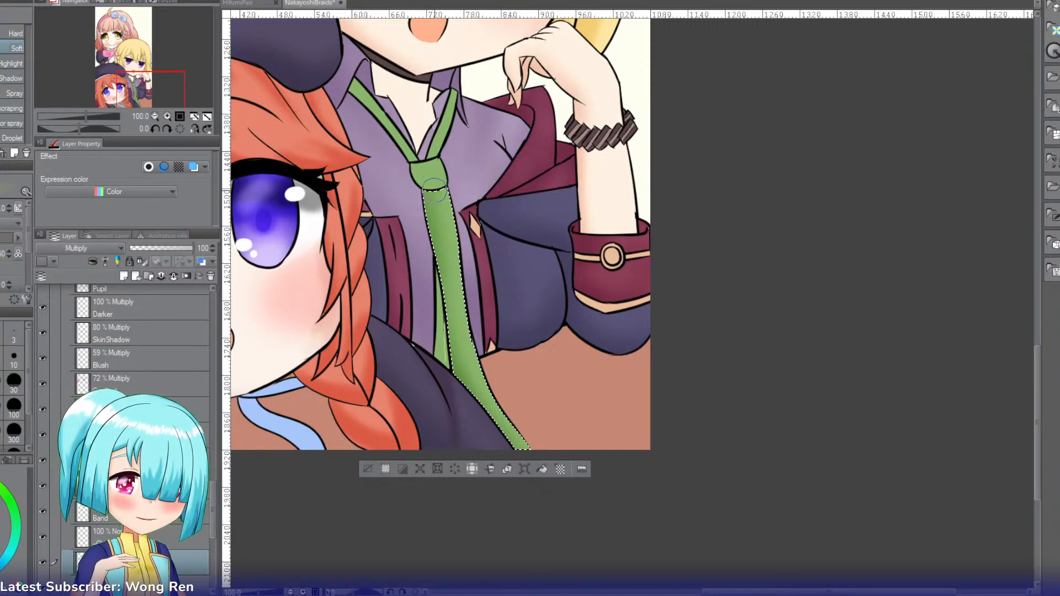
{"action": "mouse_move", "coordinate": [434, 189]}
{"action": "left_mouse_down"}
{"action": "mouse_move", "coordinate": [442, 222]}
{"action": "mouse_move", "coordinate": [458, 194]}
{"action": "mouse_move", "coordinate": [453, 243]}
{"action": "mouse_move", "coordinate": [422, 216]}
{"action": "mouse_move", "coordinate": [446, 238]}
{"action": "mouse_move", "coordinate": [425, 212]}
{"action": "mouse_move", "coordinate": [434, 290]}
{"action": "left_mouse_up"}
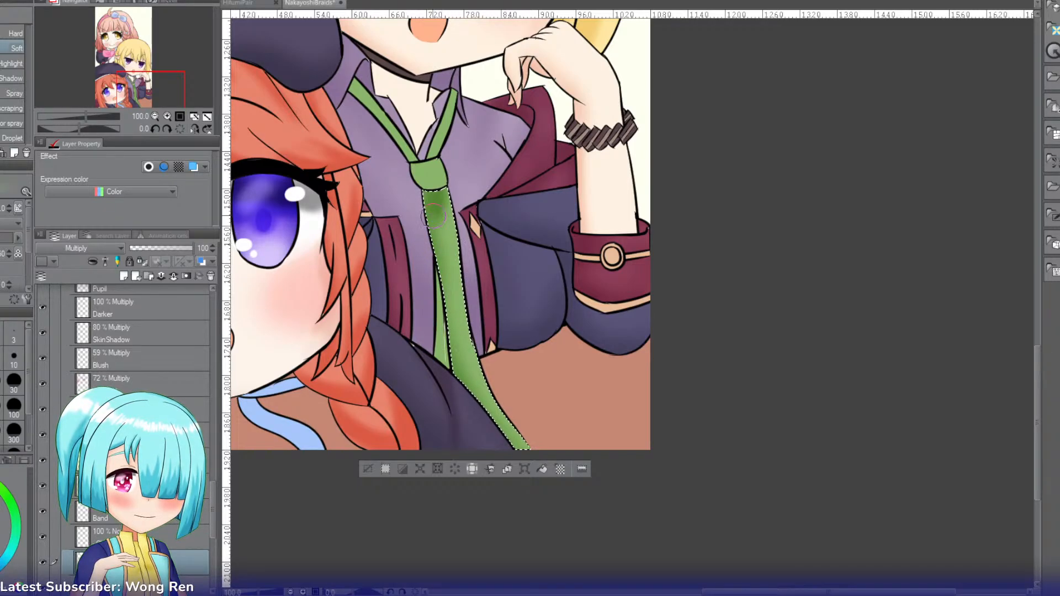
{"action": "key", "text": "w"}
{"action": "left_click", "coordinate": [429, 176]}
{"action": "key", "text": "b"}
{"action": "mouse_move", "coordinate": [410, 163]}
{"action": "left_mouse_down"}
{"action": "mouse_move", "coordinate": [454, 190]}
{"action": "mouse_move", "coordinate": [419, 157]}
{"action": "mouse_move", "coordinate": [413, 175]}
{"action": "mouse_move", "coordinate": [427, 152]}
{"action": "mouse_move", "coordinate": [422, 174]}
{"action": "left_mouse_up"}
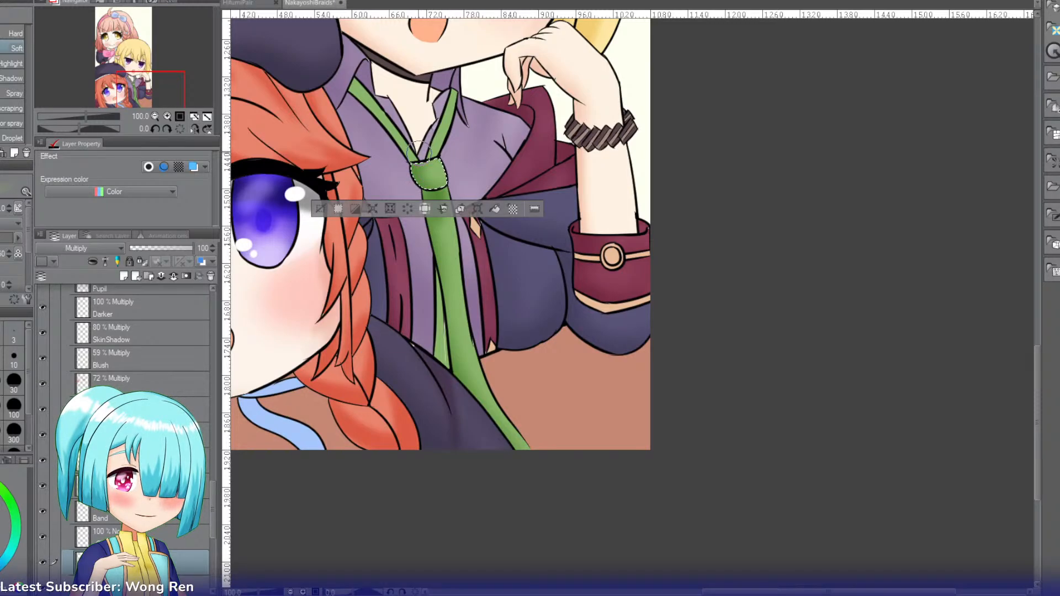
Step: Select each green tie strap running from the collar to the knot and airbrush shading along it
{"action": "key", "text": "w"}
{"action": "left_click", "coordinate": [403, 141]}
{"action": "key", "text": "b"}
{"action": "mouse_move", "coordinate": [355, 91]}
{"action": "left_mouse_down"}
{"action": "mouse_move", "coordinate": [395, 142]}
{"action": "mouse_move", "coordinate": [394, 126]}
{"action": "left_mouse_up"}
{"action": "key", "text": "w"}
{"action": "key", "text": "b"}
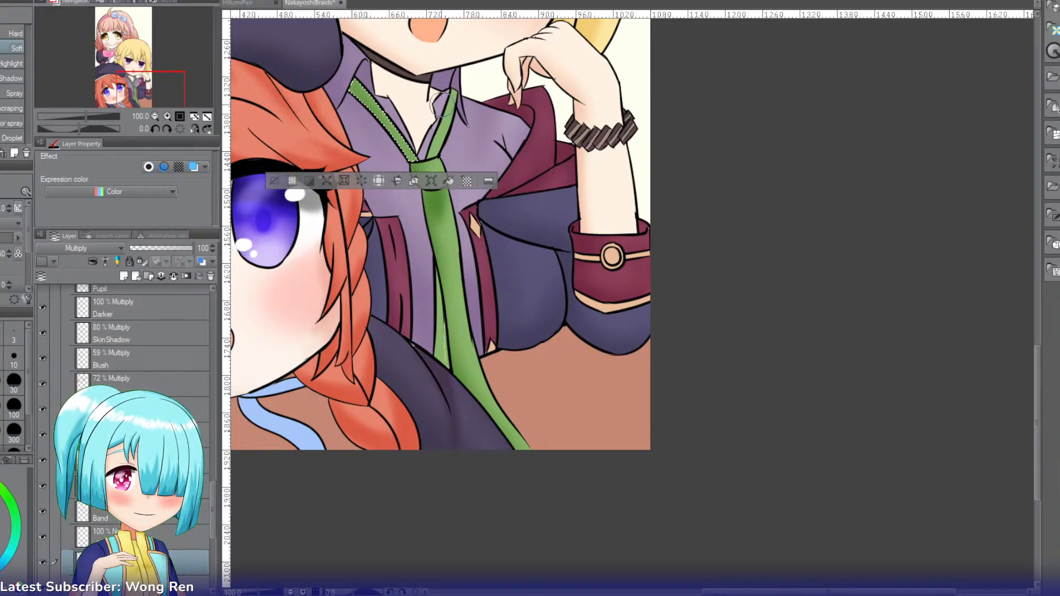
{"action": "key", "text": "w"}
{"action": "left_click", "coordinate": [450, 119]}
{"action": "key", "text": "b"}
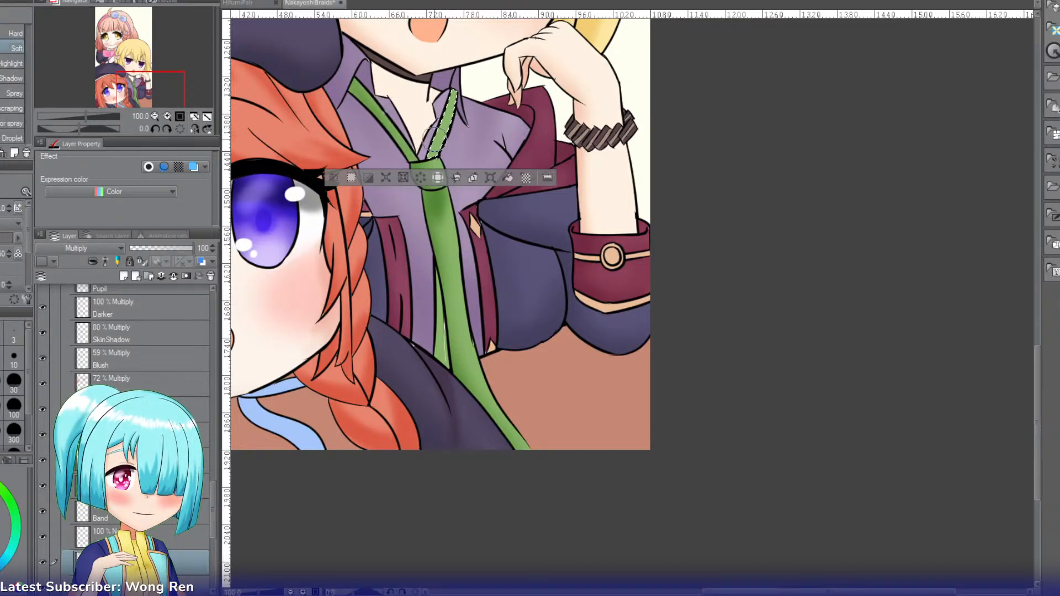
{"action": "left_click_drag", "start_coordinate": [449, 96], "coordinate": [438, 154]}
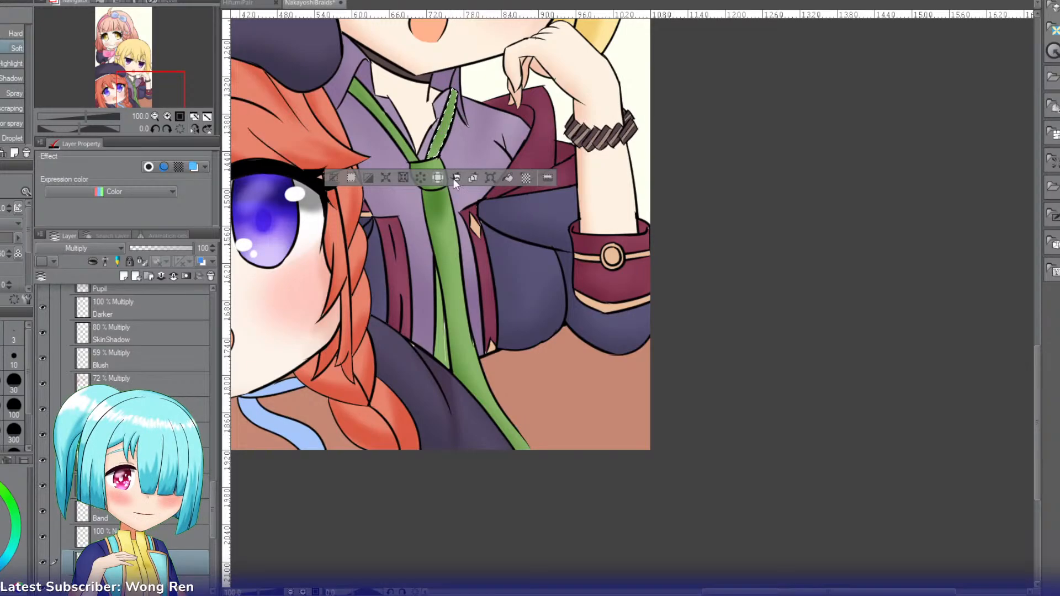
Step: Select the tie's narrow back tail, airbrush it darker and clear the selection
{"action": "key", "text": "w"}
{"action": "left_click", "coordinate": [443, 331]}
{"action": "key", "text": "b"}
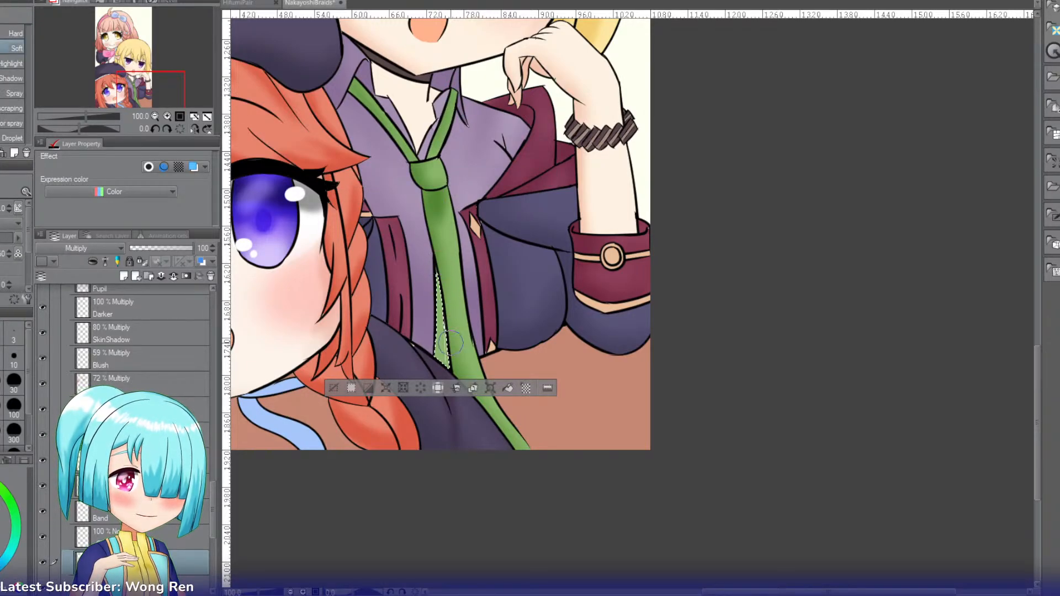
{"action": "left_click_drag", "start_coordinate": [439, 273], "coordinate": [447, 391]}
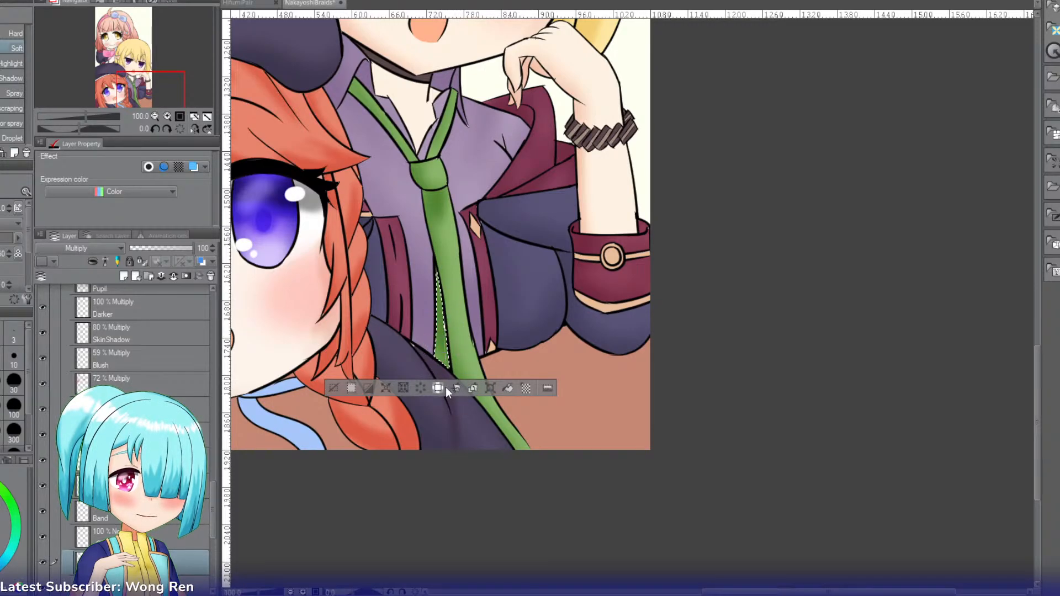
{"action": "left_click", "coordinate": [333, 386]}
Step: Select the blond character's neck skin, add a new layer above the 57% Linear burn layer, airbrush a neck shadow and deselect
{"action": "key", "text": "w"}
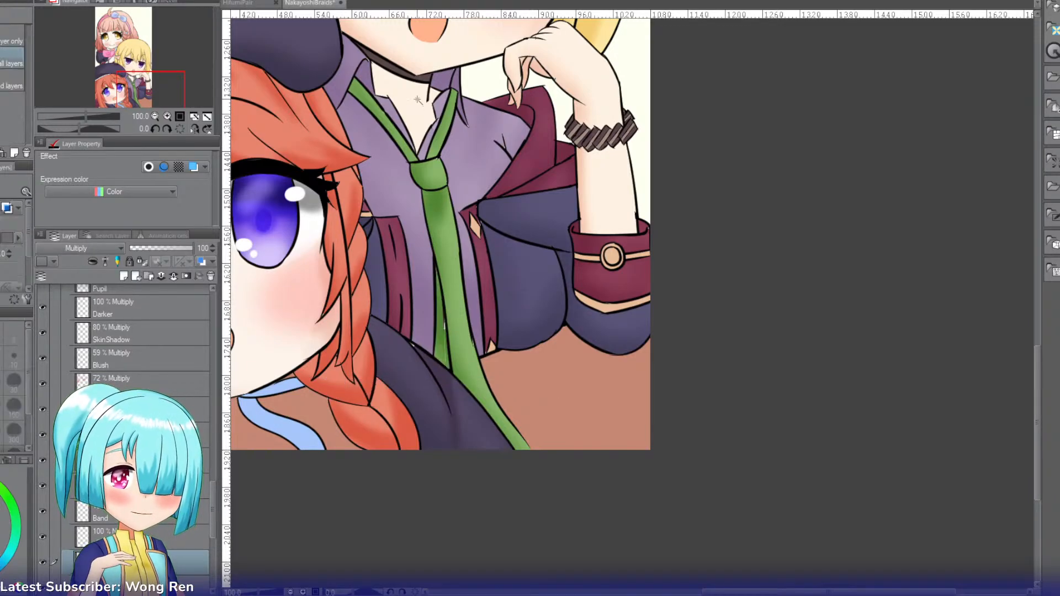
{"action": "left_click", "coordinate": [418, 100]}
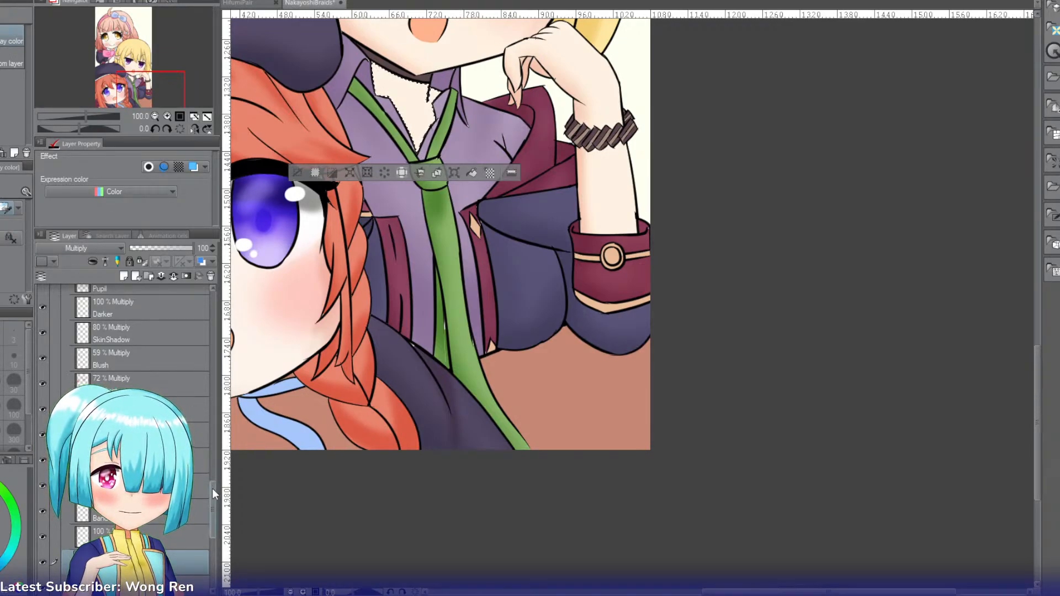
{"action": "mouse_move", "coordinate": [212, 488]}
{"action": "left_mouse_down"}
{"action": "mouse_move", "coordinate": [230, 330]}
{"action": "mouse_move", "coordinate": [209, 406]}
{"action": "left_mouse_up"}
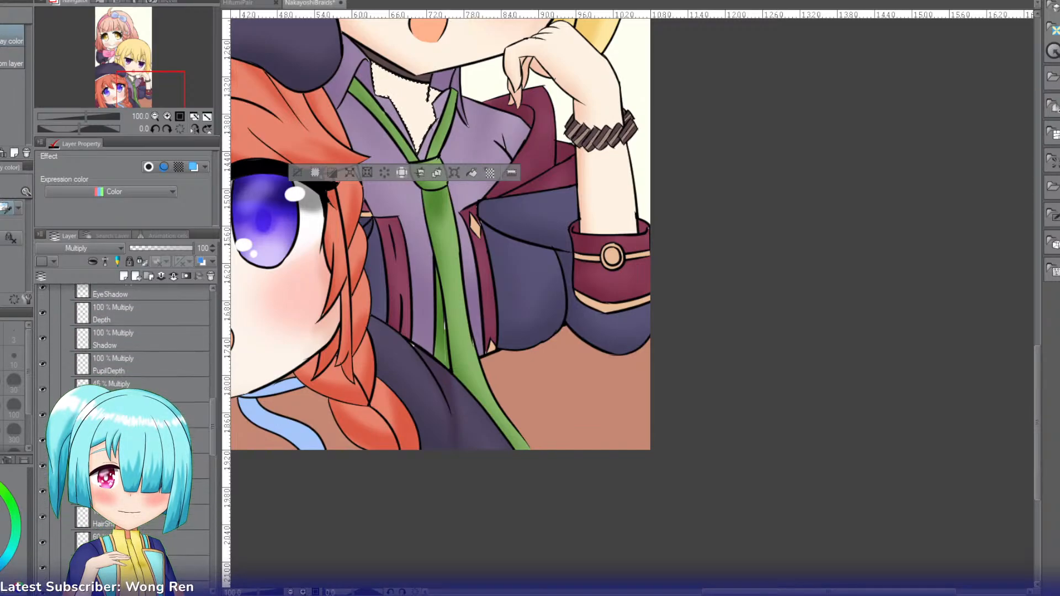
{"action": "left_click", "coordinate": [120, 491]}
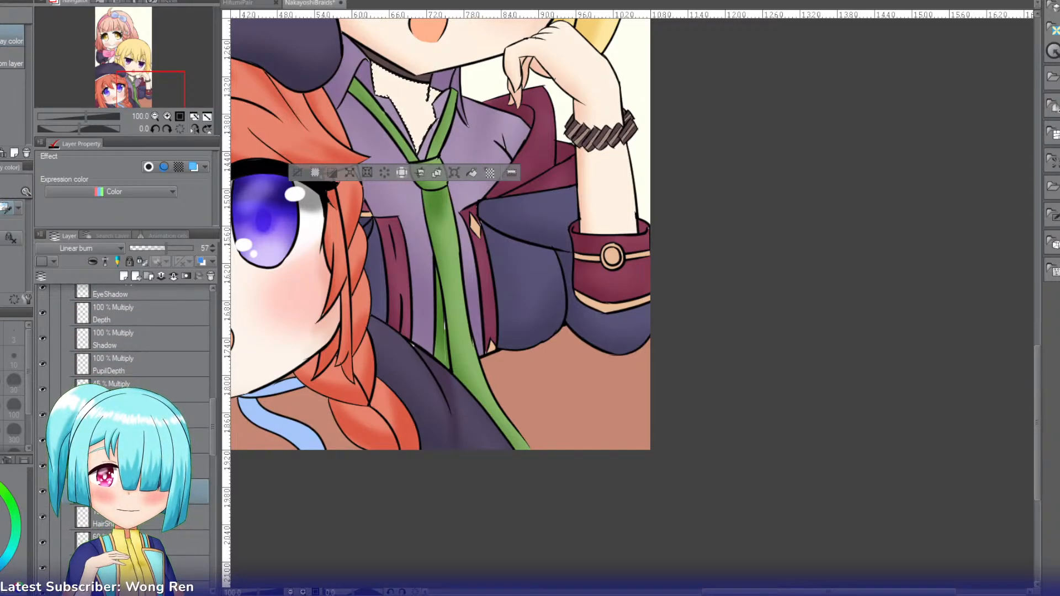
{"action": "key", "text": "ctrl+shift+n"}
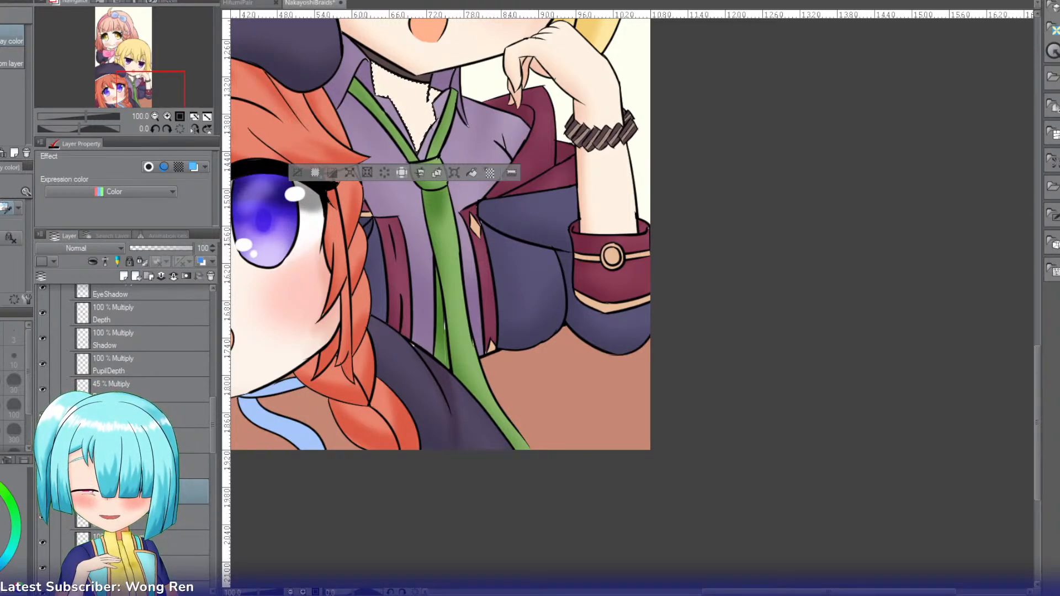
{"action": "key", "text": "b"}
{"action": "key", "text": "b"}
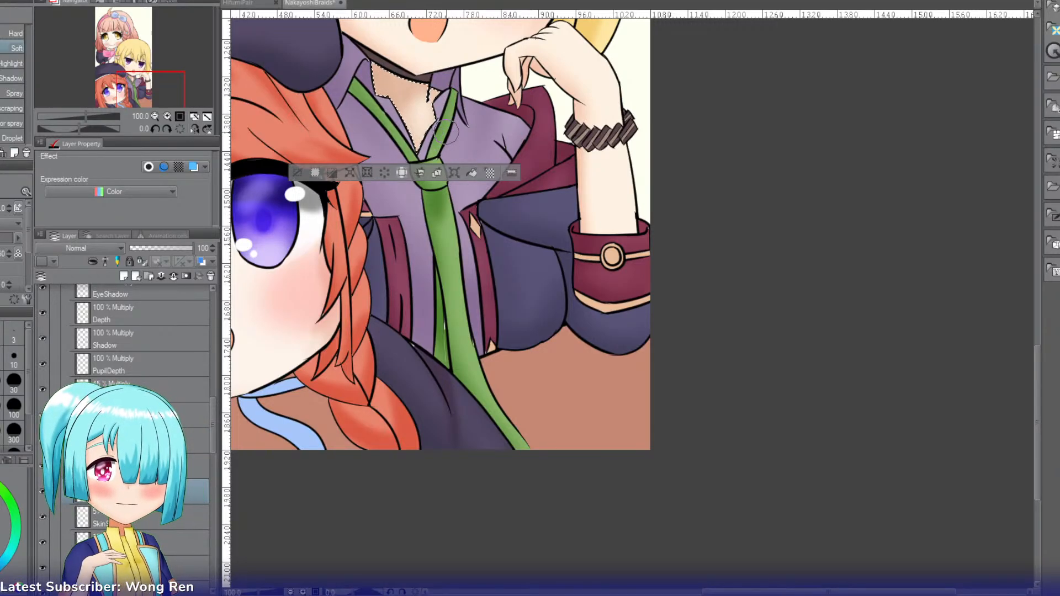
{"action": "left_click", "coordinate": [297, 173]}
Step: On the pink-haired character's 80% Multiply layer, select her hand skin beside the bracelet, airbrush a soft shadow along its lower edge and deselect
{"action": "left_click_drag", "start_coordinate": [160, 84], "coordinate": [160, 67]}
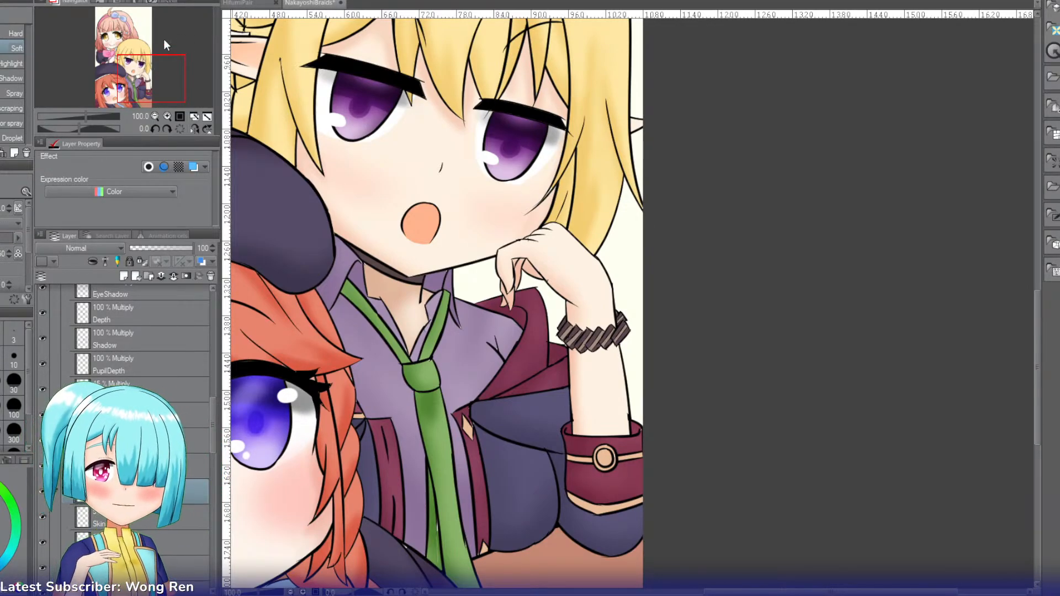
{"action": "left_click", "coordinate": [194, 117]}
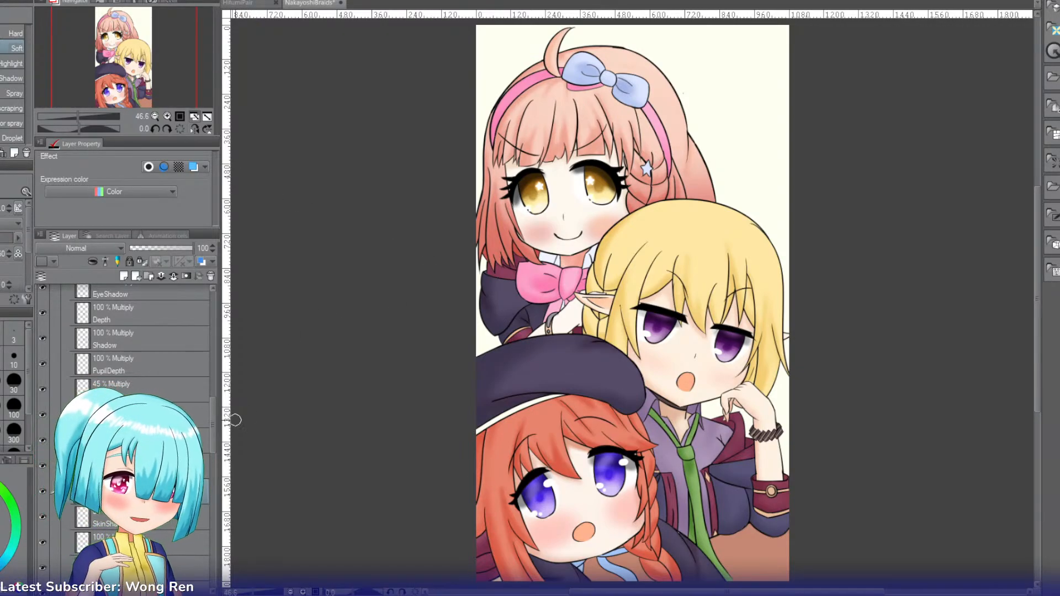
{"action": "left_click_drag", "start_coordinate": [211, 433], "coordinate": [210, 496]}
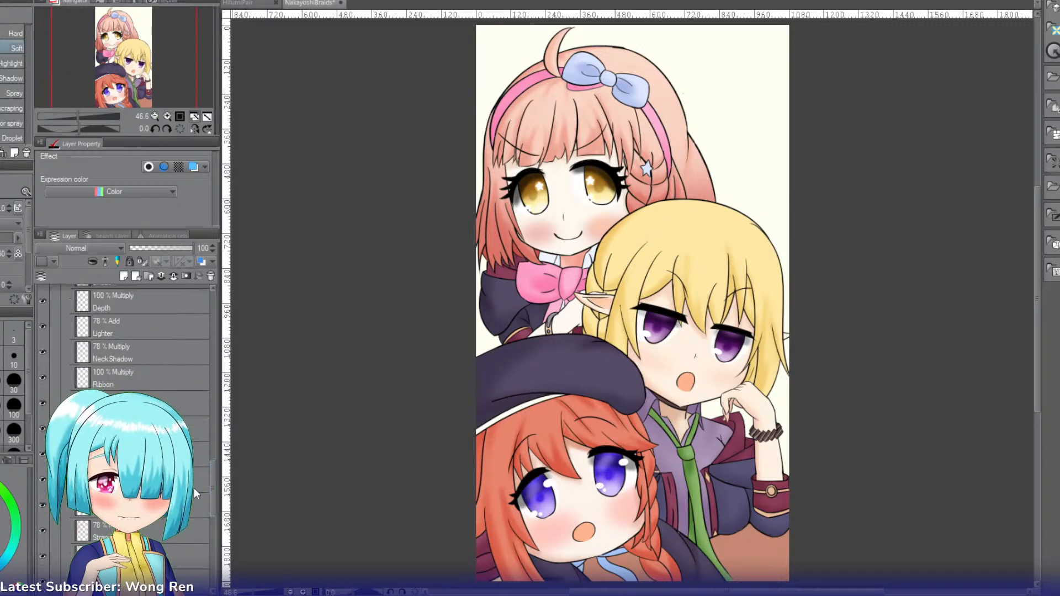
{"action": "left_click", "coordinate": [196, 453]}
{"action": "key", "text": "w"}
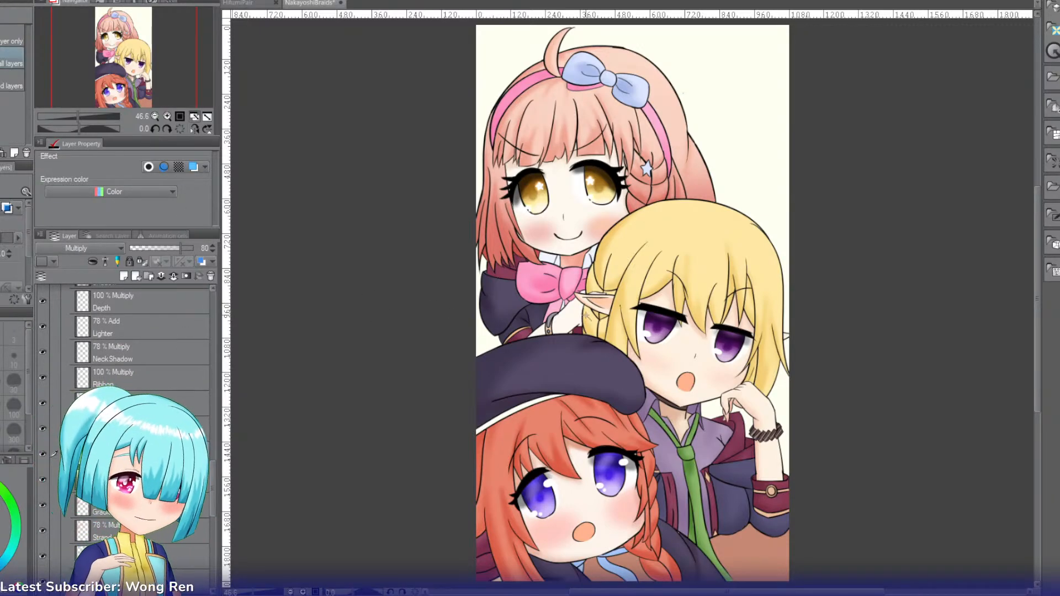
{"action": "left_click", "coordinate": [569, 318]}
{"action": "left_click", "coordinate": [169, 117]}
{"action": "left_click", "coordinate": [168, 117]}
{"action": "left_click", "coordinate": [168, 118]}
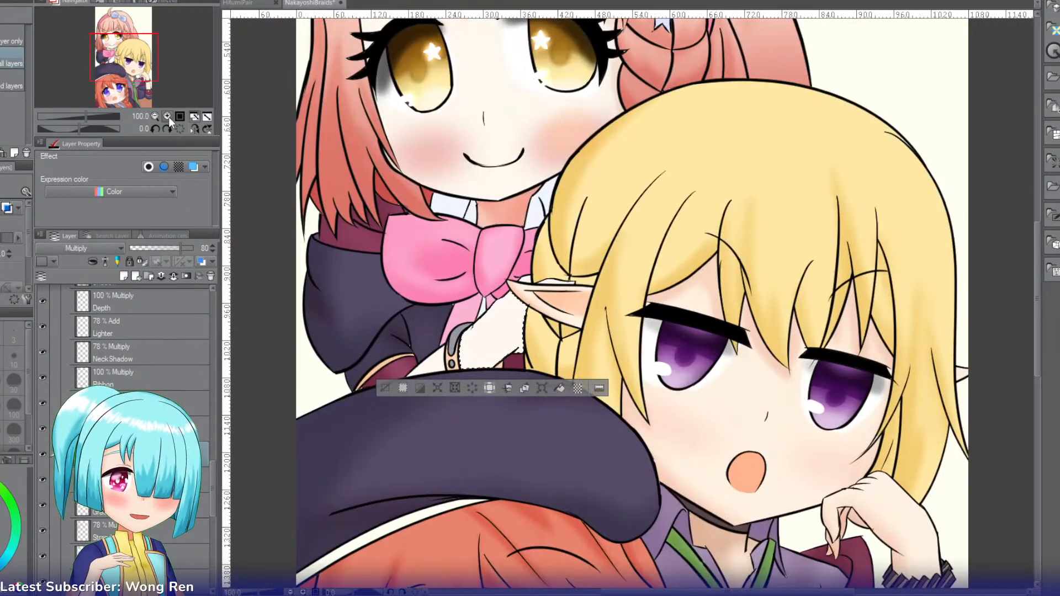
{"action": "left_click", "coordinate": [168, 117]}
{"action": "left_click_drag", "start_coordinate": [128, 69], "coordinate": [124, 76]}
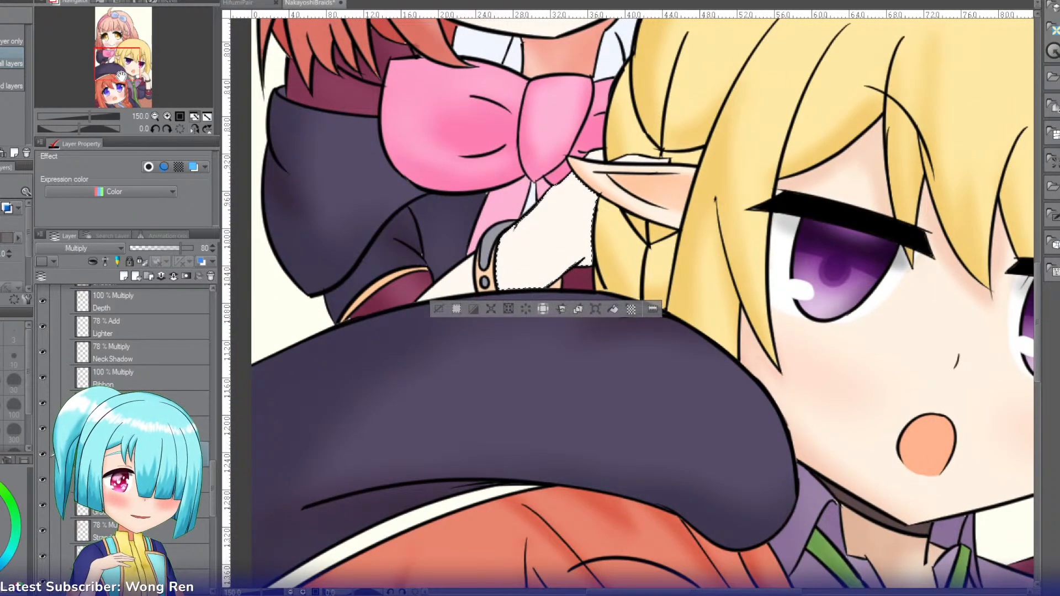
{"action": "key", "text": "b"}
{"action": "mouse_move", "coordinate": [612, 254]}
{"action": "left_mouse_down"}
{"action": "mouse_move", "coordinate": [480, 312]}
{"action": "mouse_move", "coordinate": [458, 341]}
{"action": "left_mouse_up"}
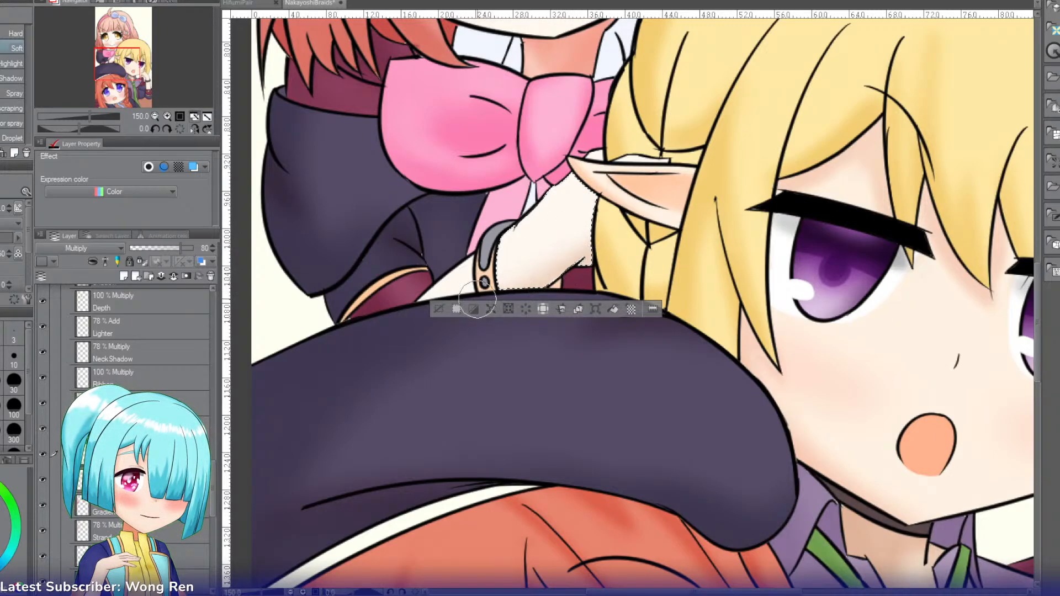
{"action": "key", "text": "g"}
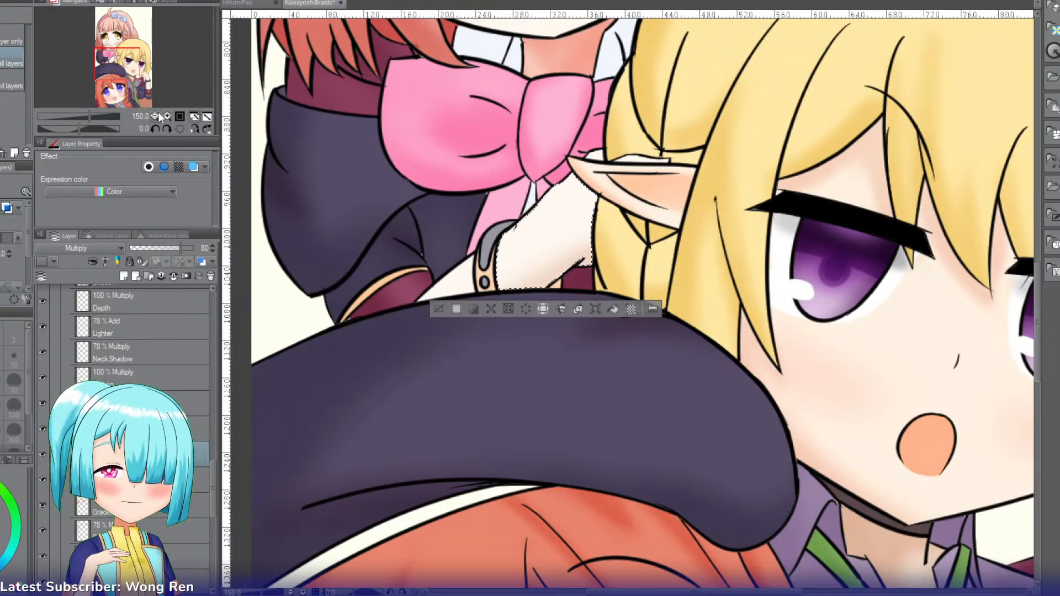
{"action": "left_click", "coordinate": [155, 115]}
{"action": "left_click", "coordinate": [155, 115]}
{"action": "left_click", "coordinate": [155, 115]}
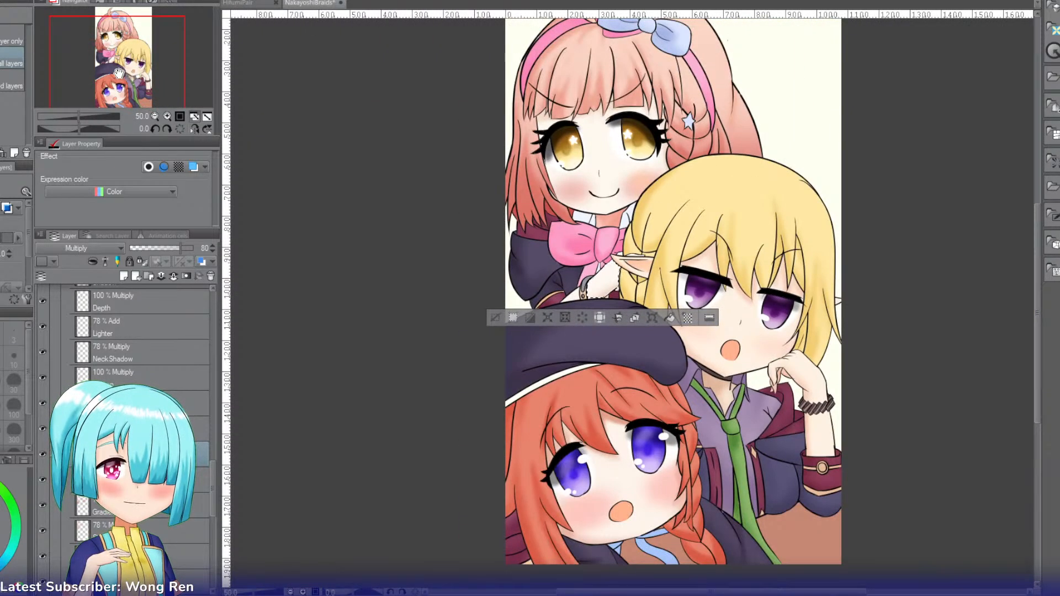
{"action": "left_click_drag", "start_coordinate": [168, 108], "coordinate": [184, 101]}
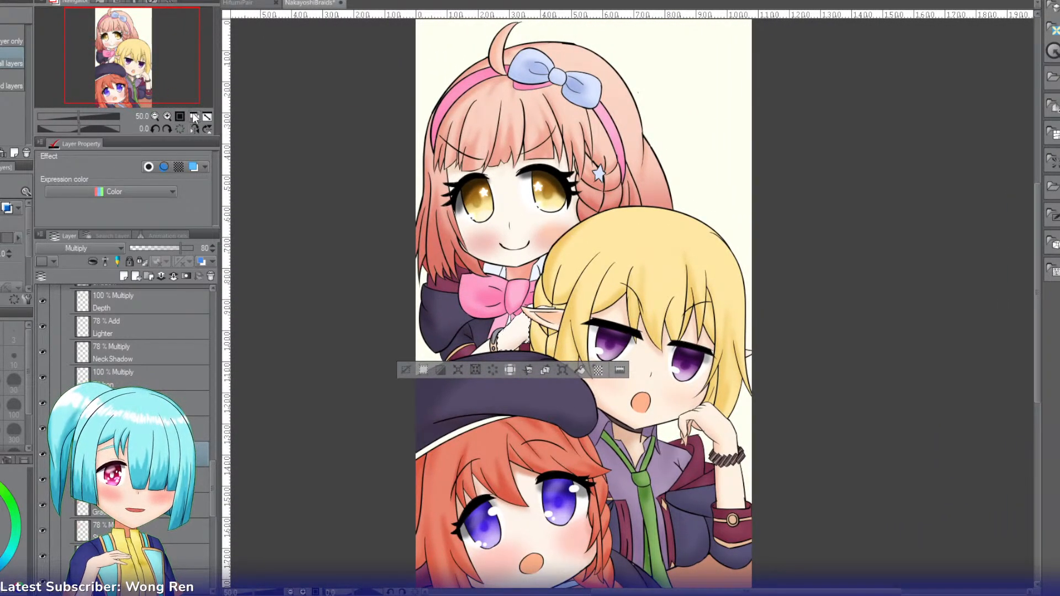
{"action": "left_click", "coordinate": [193, 117]}
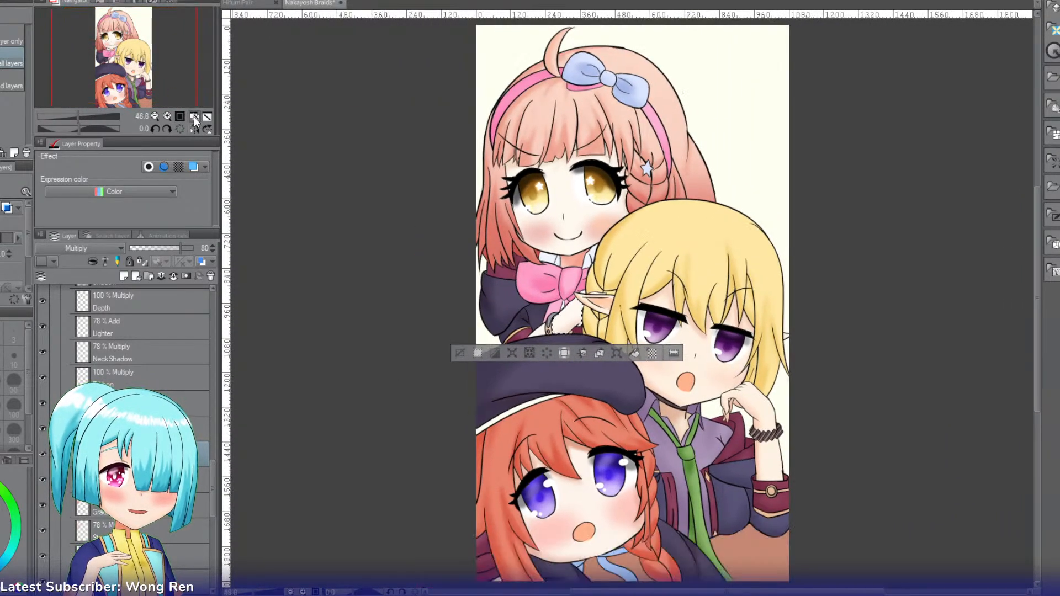
{"action": "left_click", "coordinate": [463, 352]}
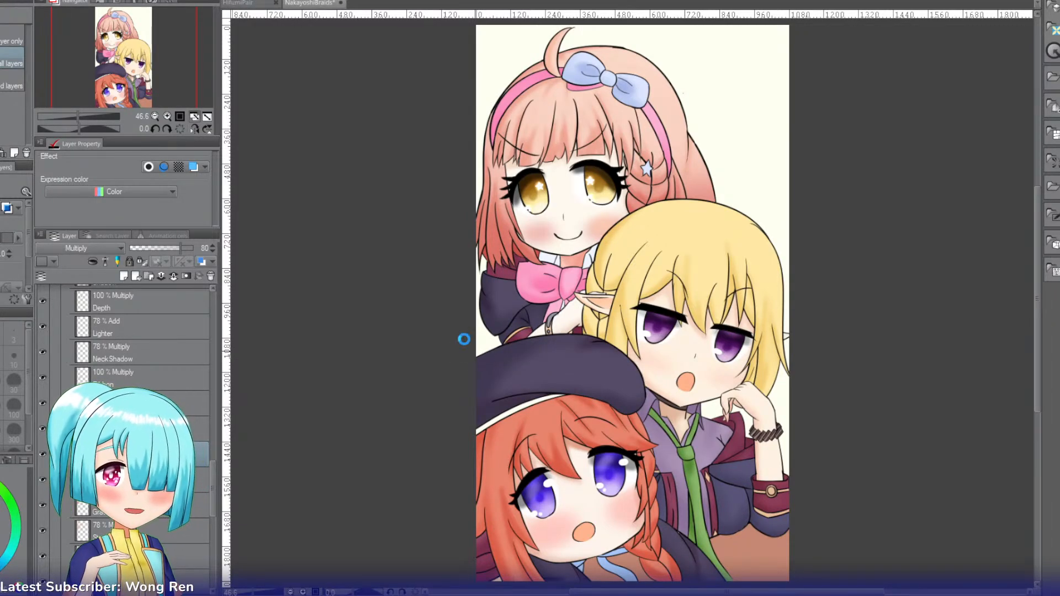
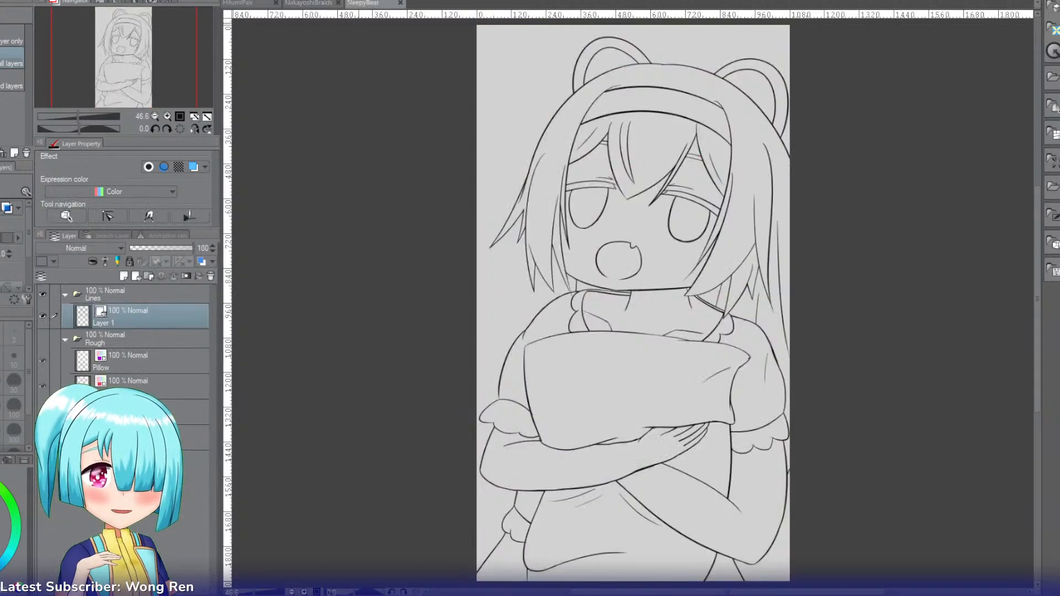
Step: Close the NakayoshiBraids illustration, look over the coloured HifumiPair picture and return to the SleepyBear line art
{"action": "left_click", "coordinate": [338, 3]}
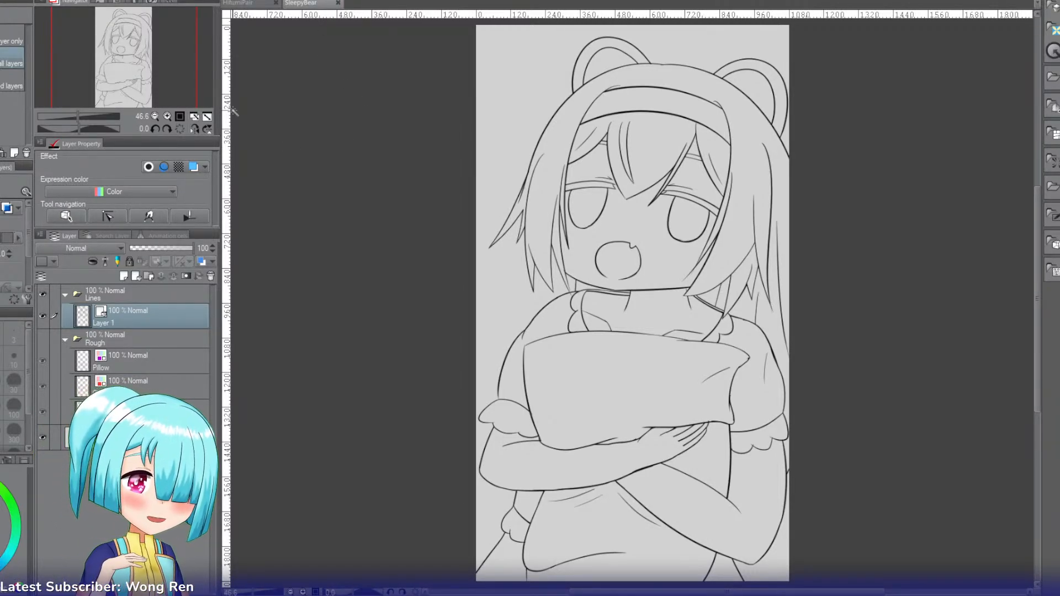
{"action": "left_click_drag", "start_coordinate": [130, 66], "coordinate": [133, 83]}
{"action": "left_click", "coordinate": [170, 113]}
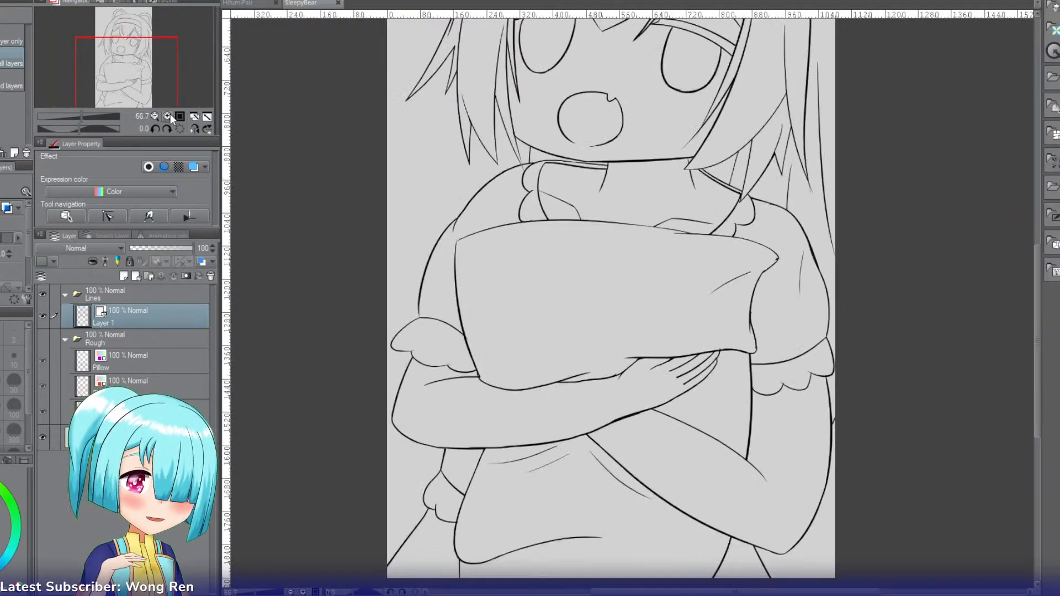
{"action": "left_click", "coordinate": [170, 114]}
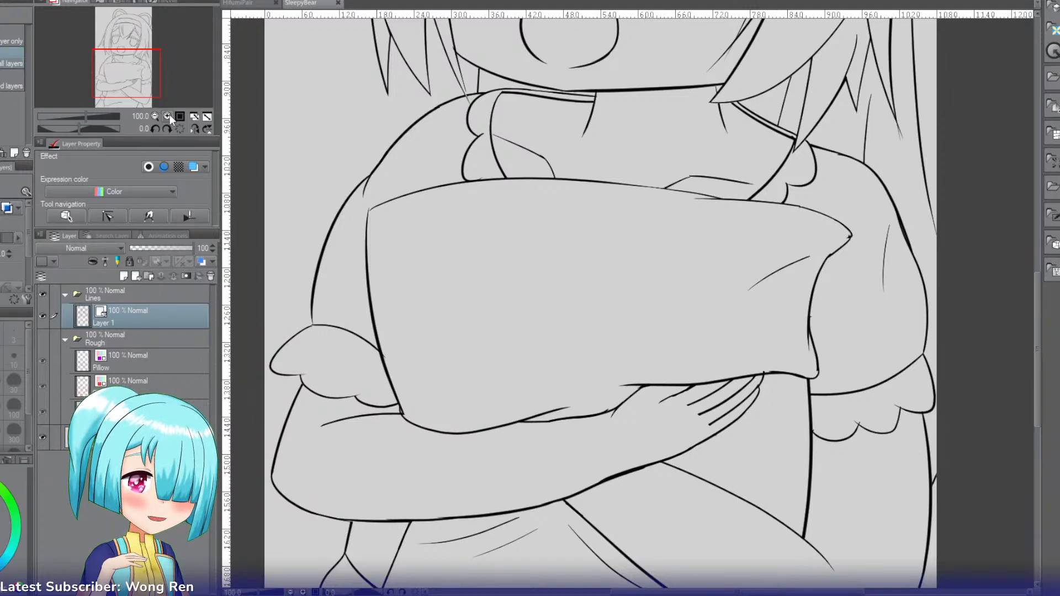
{"action": "left_click", "coordinate": [154, 116]}
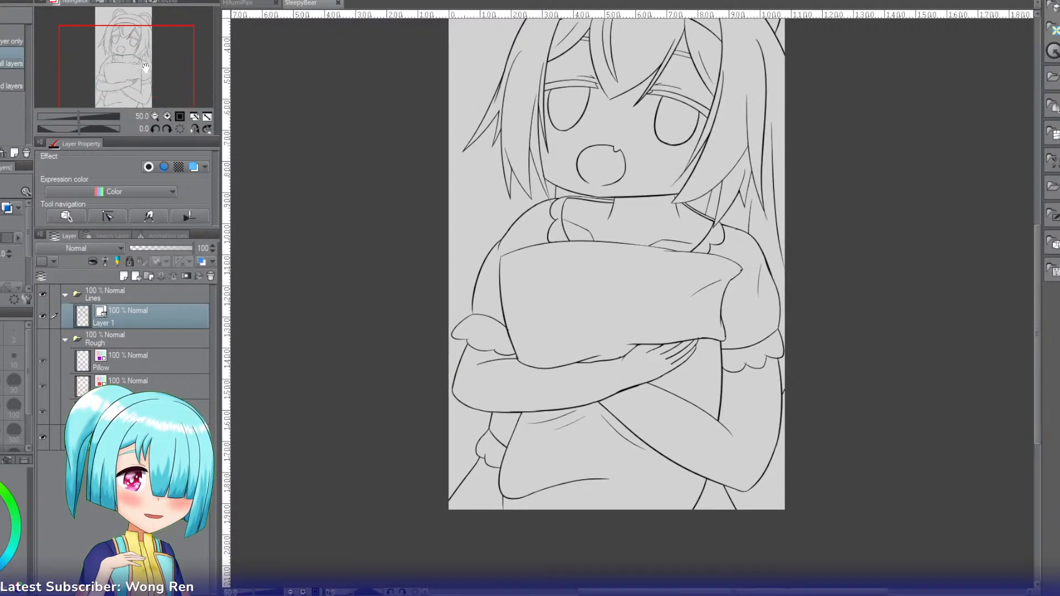
{"action": "left_click", "coordinate": [241, 5]}
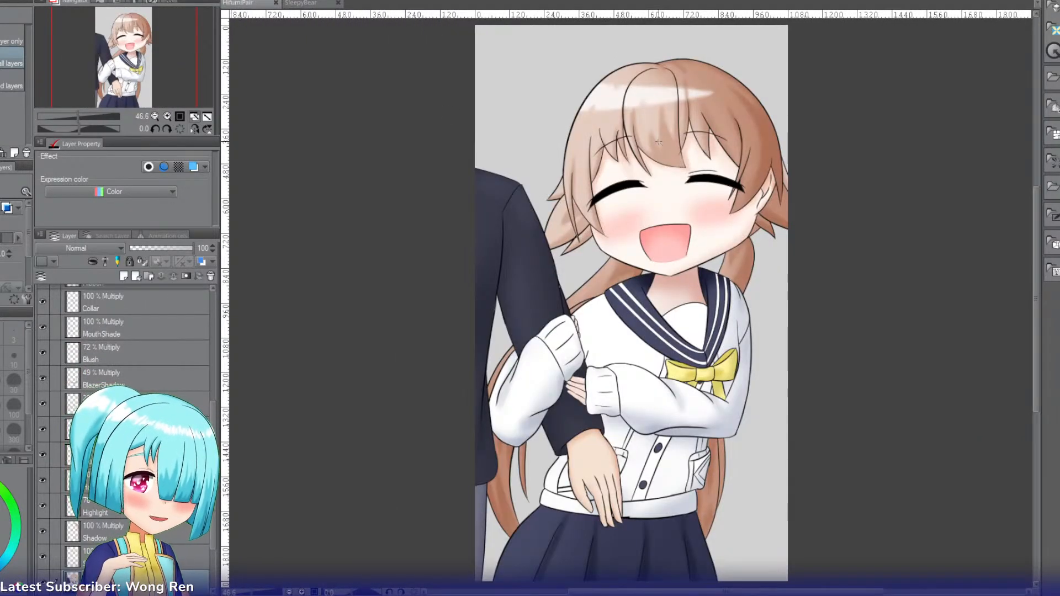
{"action": "left_click", "coordinate": [308, 4]}
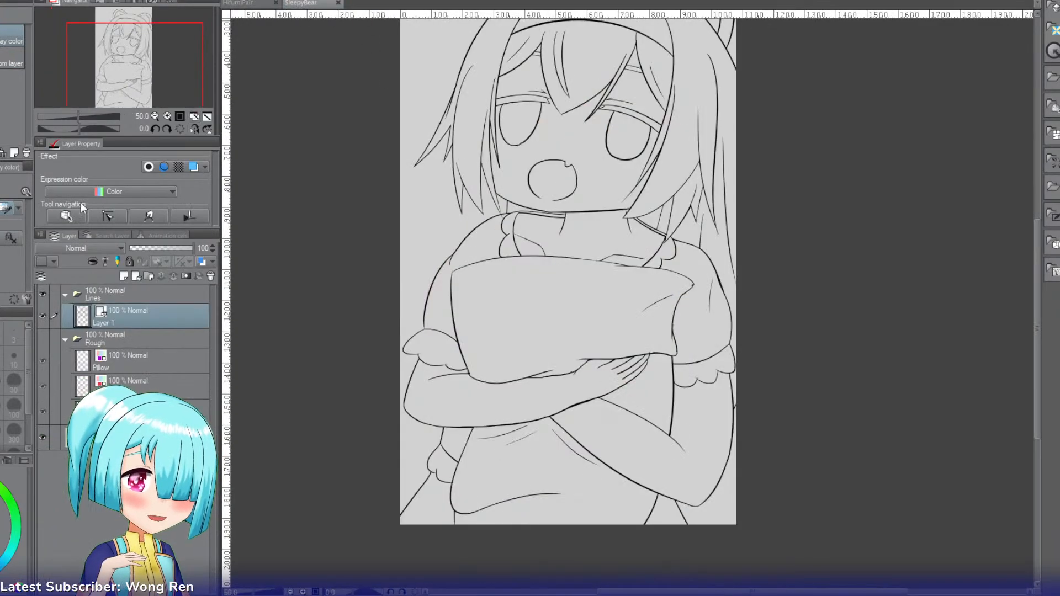
Step: Add a raster layer named Colour beneath the line art layer and rename the line art layer Lines
{"action": "key", "text": "ctrl+shift+n"}
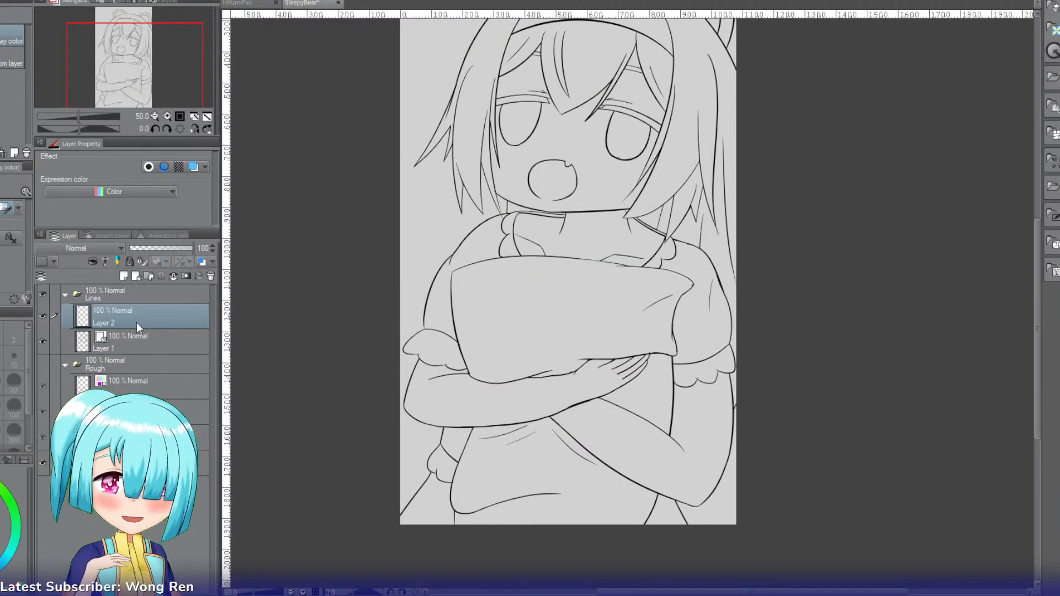
{"action": "left_click_drag", "start_coordinate": [137, 322], "coordinate": [127, 345]}
{"action": "type", "text": "Colour"}
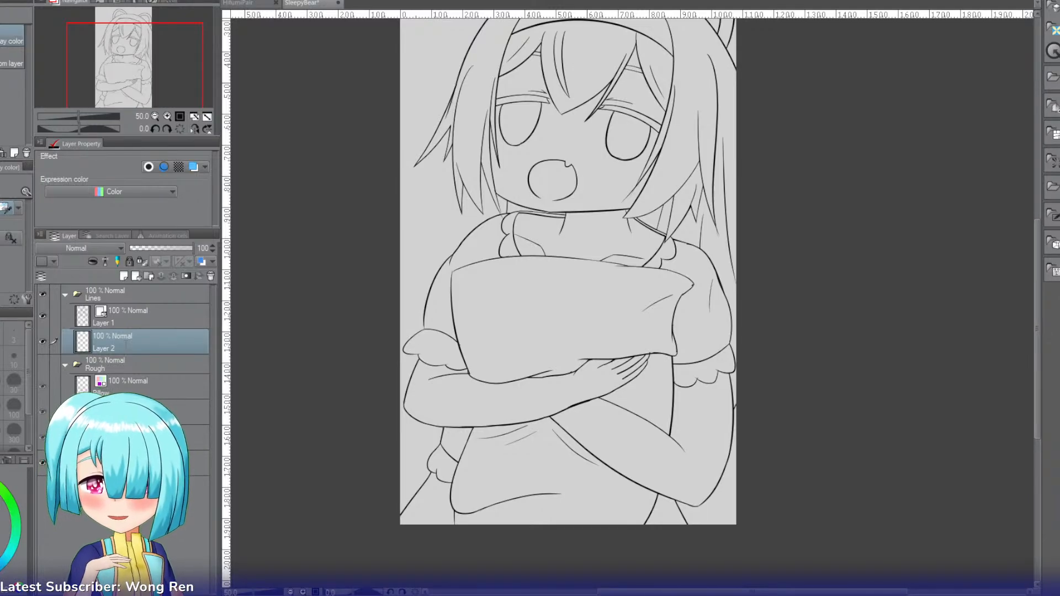
{"action": "key", "text": "Return"}
{"action": "left_click", "coordinate": [122, 323]}
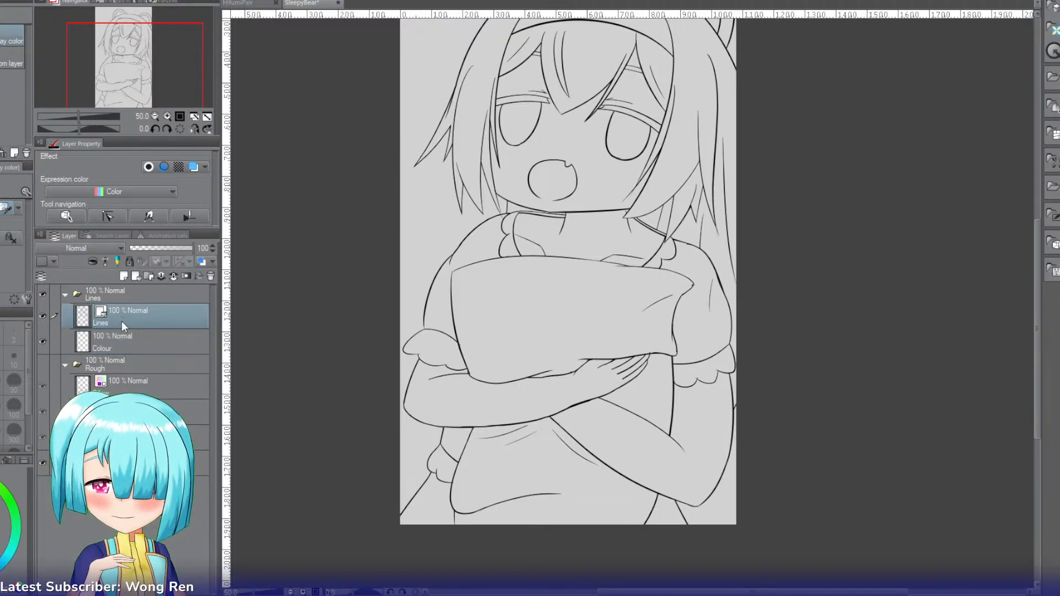
Step: On the Colour layer, fill the girl's face and the forehead gaps between her bangs with pale skin colour
{"action": "key", "text": "g"}
{"action": "left_click", "coordinate": [123, 336]}
{"action": "left_click", "coordinate": [529, 88]}
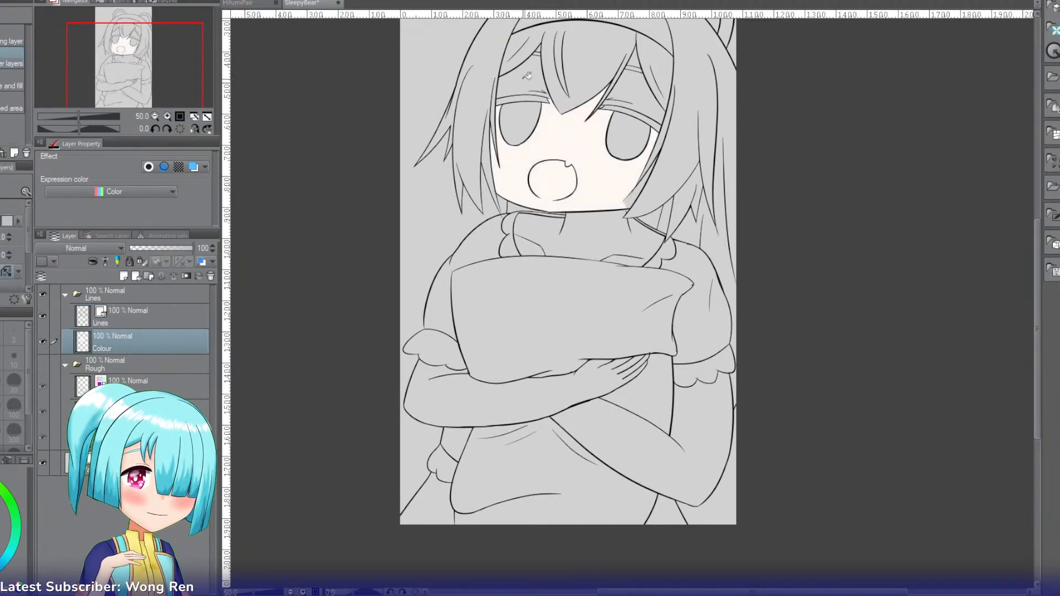
{"action": "left_click", "coordinate": [528, 77]}
{"action": "left_click_drag", "start_coordinate": [142, 91], "coordinate": [158, 51]}
{"action": "left_click", "coordinate": [180, 115]}
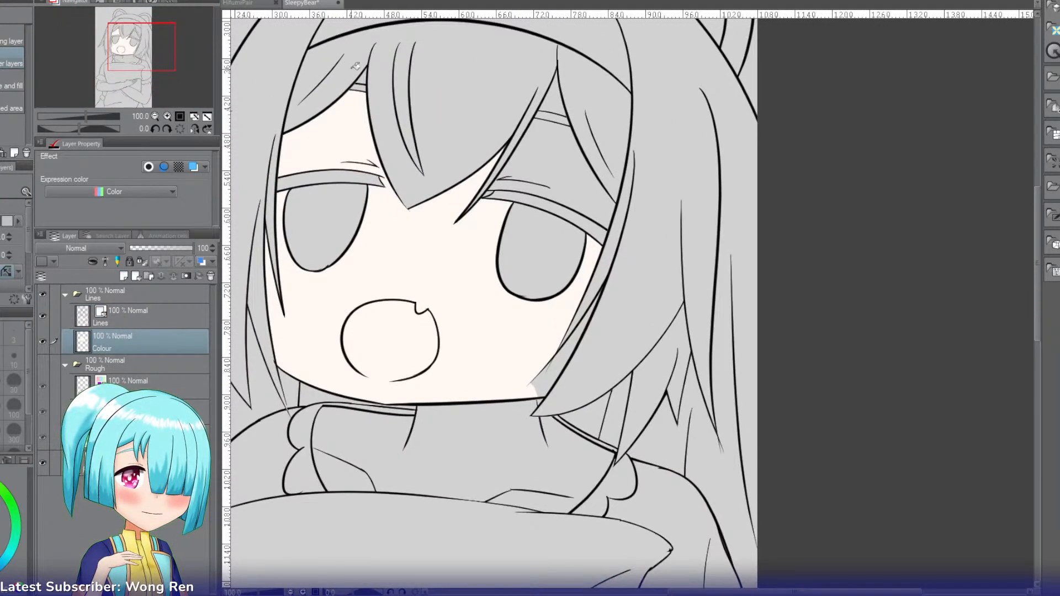
{"action": "left_click", "coordinate": [556, 136]}
{"action": "left_click", "coordinate": [554, 102]}
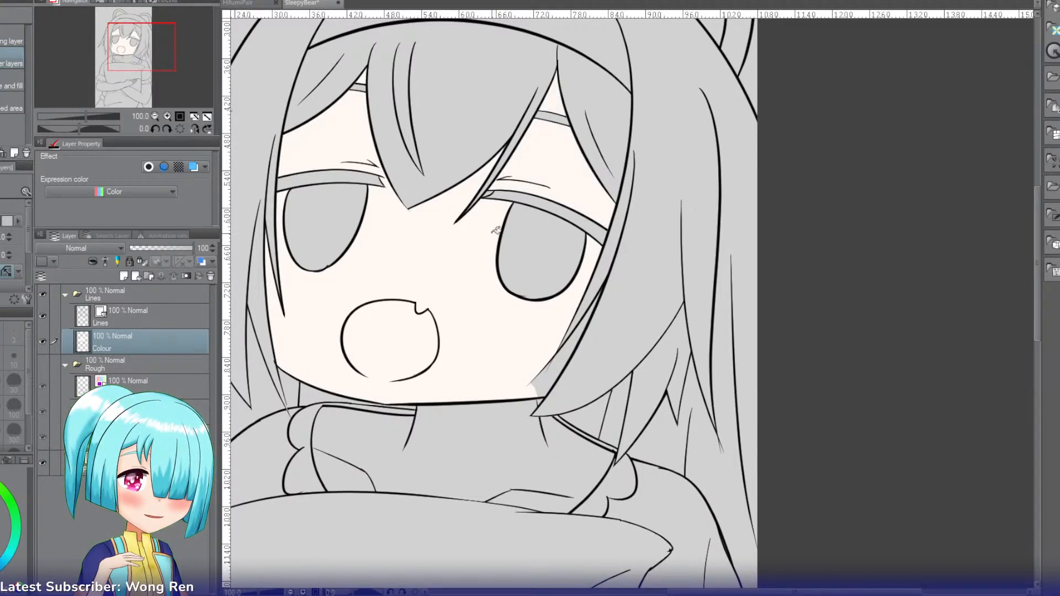
{"action": "left_click", "coordinate": [549, 367]}
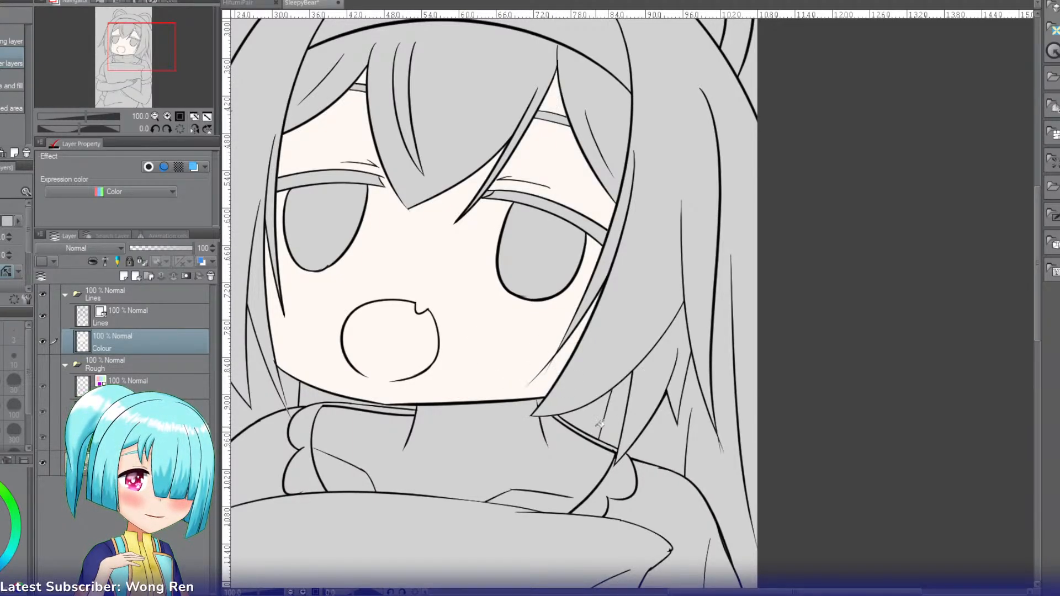
Step: Fill the neck, upper chest and both arms around the pillow with the same pale skin colour
{"action": "left_click", "coordinate": [469, 433]}
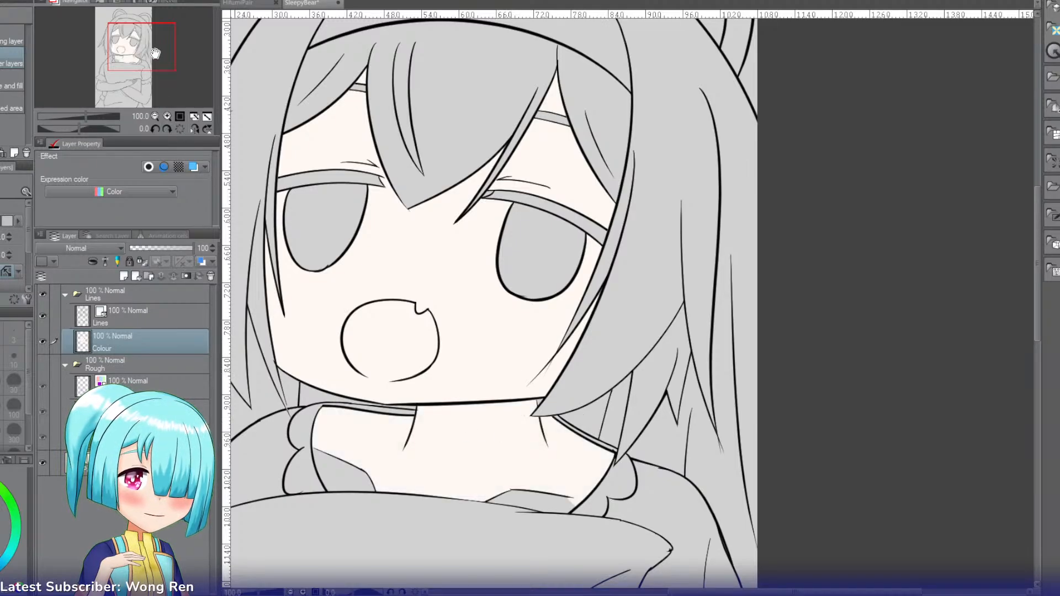
{"action": "left_click_drag", "start_coordinate": [155, 53], "coordinate": [126, 85]}
{"action": "left_click", "coordinate": [412, 249]}
{"action": "left_click", "coordinate": [603, 274]}
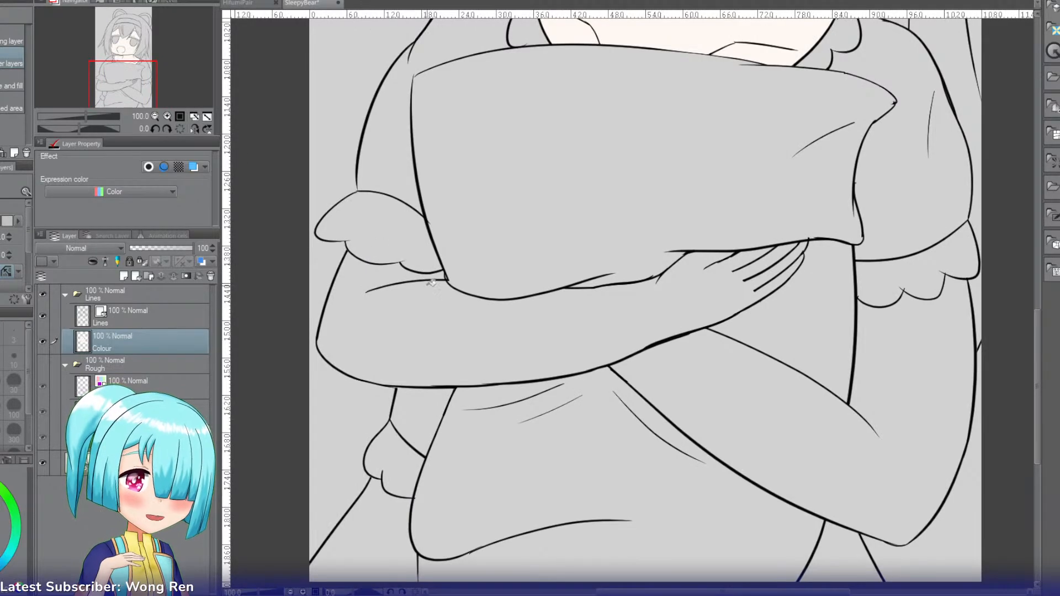
{"action": "left_click", "coordinate": [481, 315]}
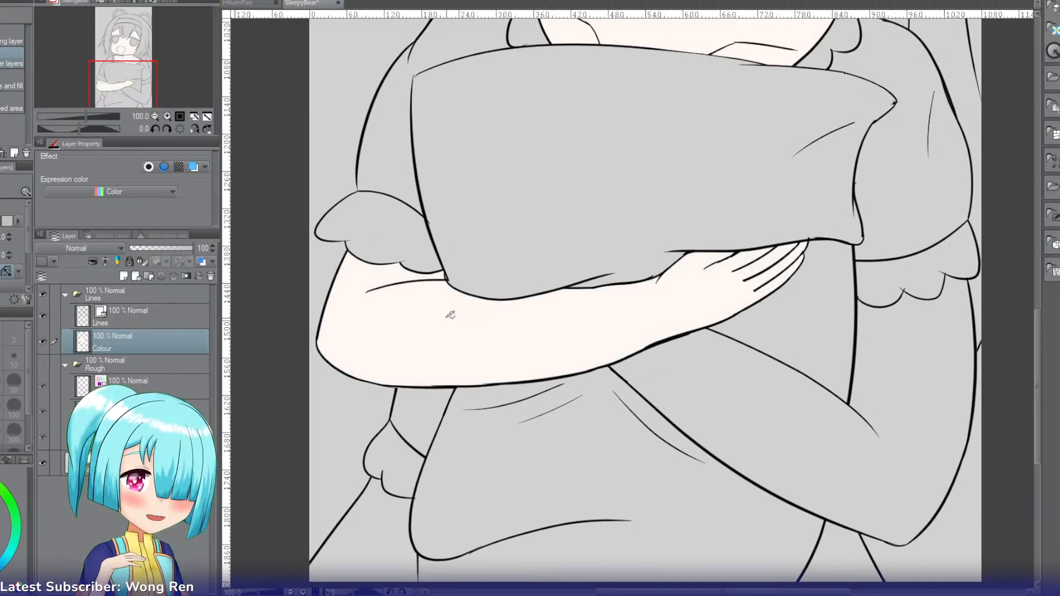
{"action": "left_click", "coordinate": [715, 371]}
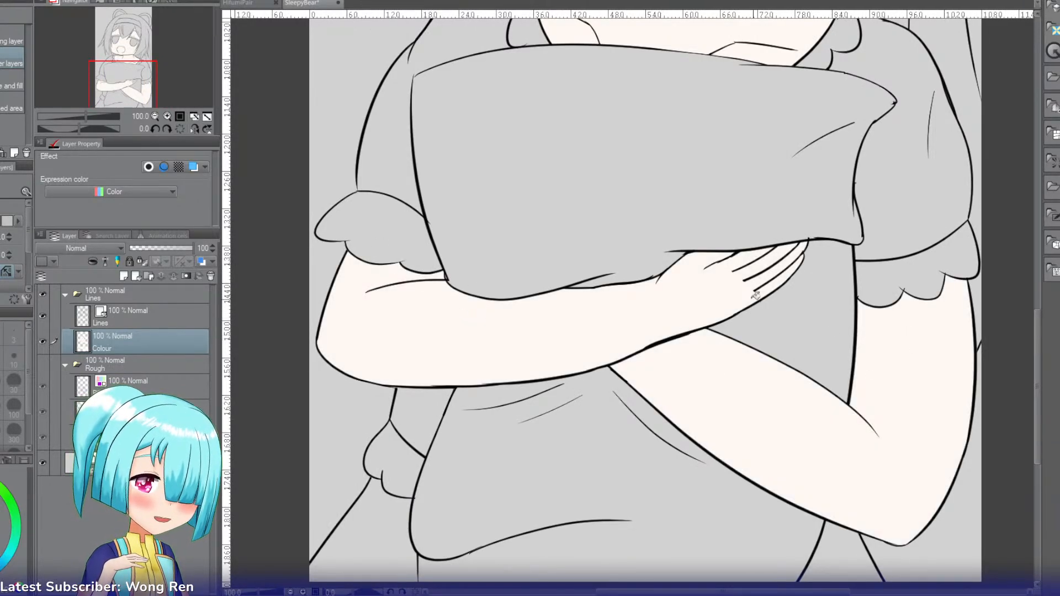
Step: Fill the bangs, the hair above the headband and the main side locks with light beige-brown
{"action": "left_click_drag", "start_coordinate": [150, 96], "coordinate": [138, 69]}
{"action": "left_click", "coordinate": [156, 116]}
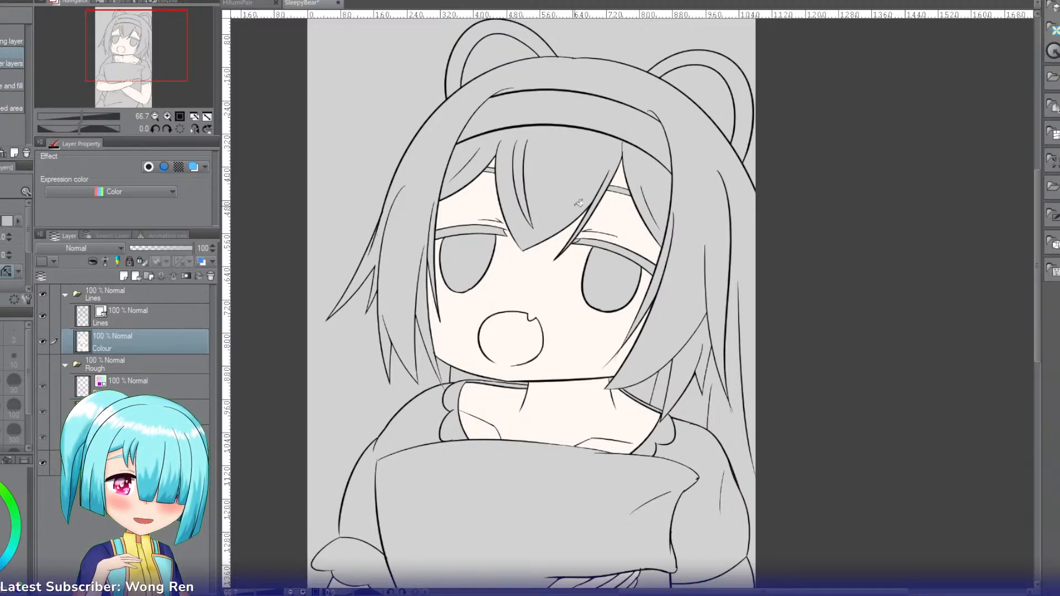
{"action": "left_click", "coordinate": [559, 162]}
{"action": "left_click", "coordinate": [486, 149]}
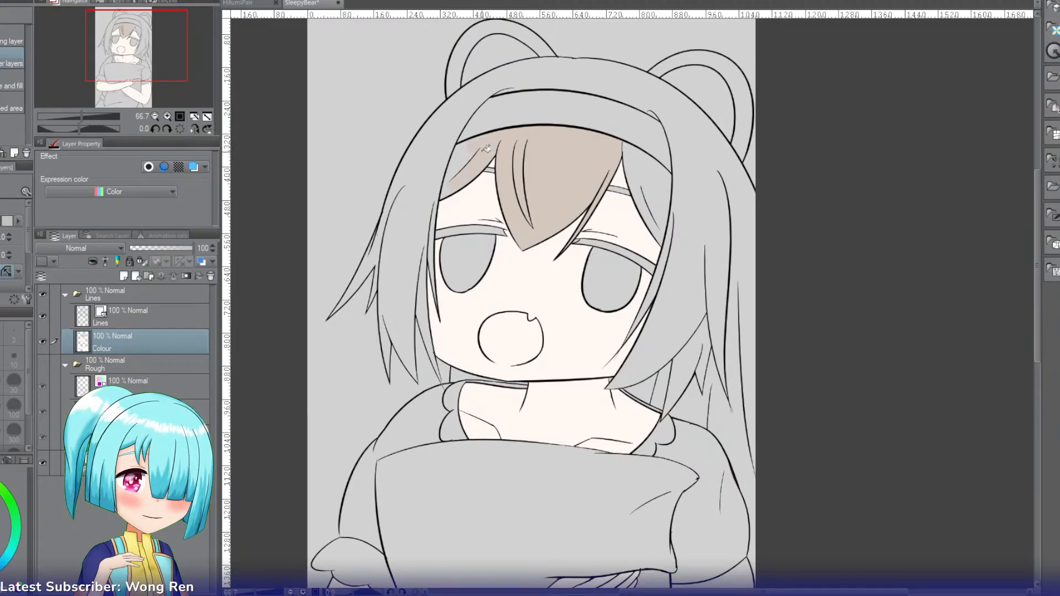
{"action": "left_click", "coordinate": [439, 370]}
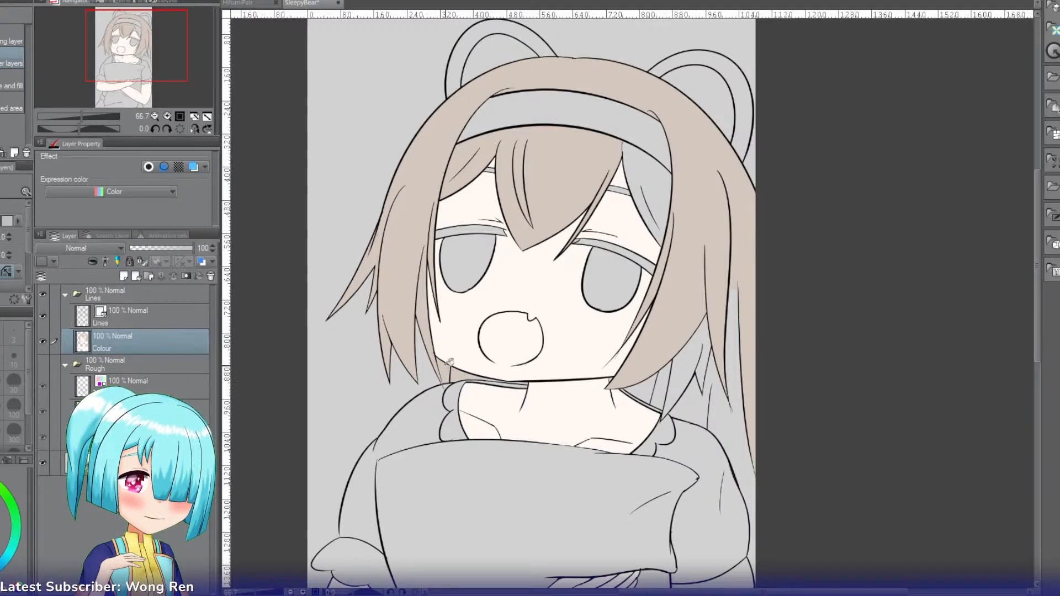
Step: Erase the stray hair colour below the jaw beside the thin side lock with an enlarged hard eraser
{"action": "left_click", "coordinate": [167, 117]}
{"action": "left_click", "coordinate": [167, 117]}
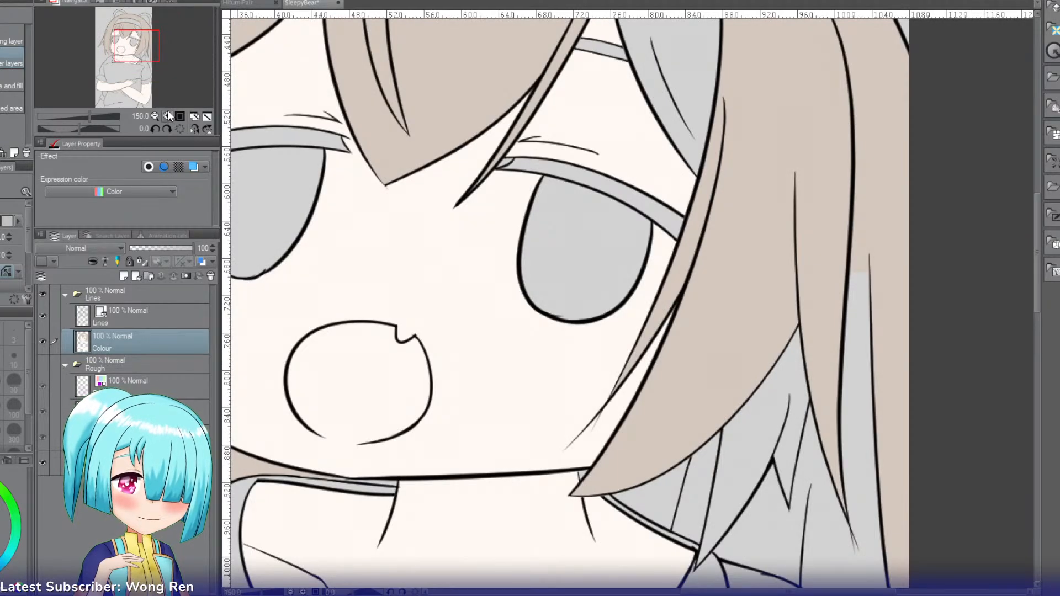
{"action": "left_click_drag", "start_coordinate": [129, 49], "coordinate": [117, 55]}
{"action": "key", "text": "e"}
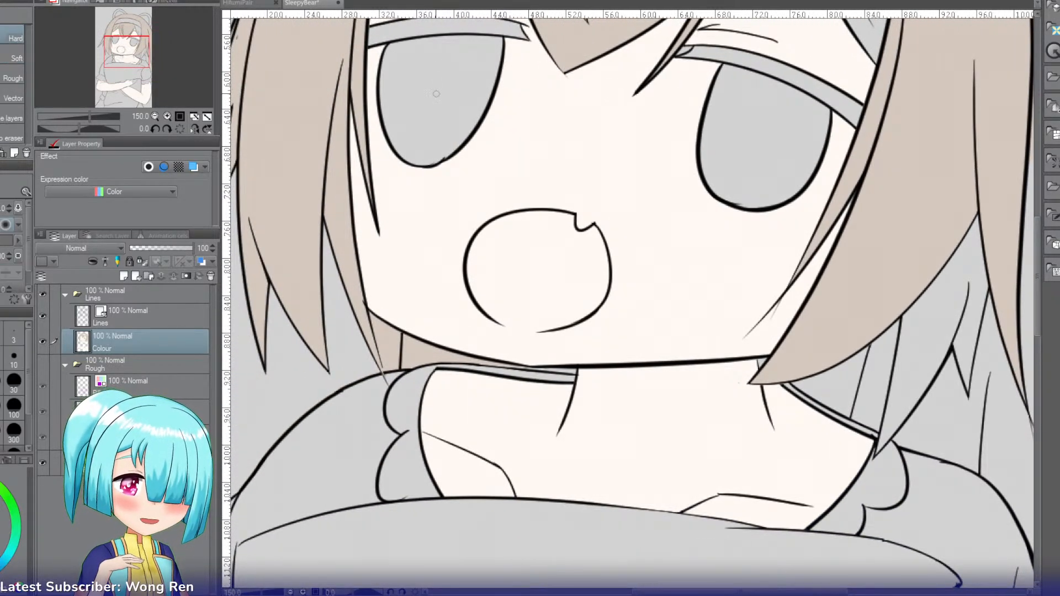
{"action": "key", "text": "bracketright"}
{"action": "key", "text": "bracketright"}
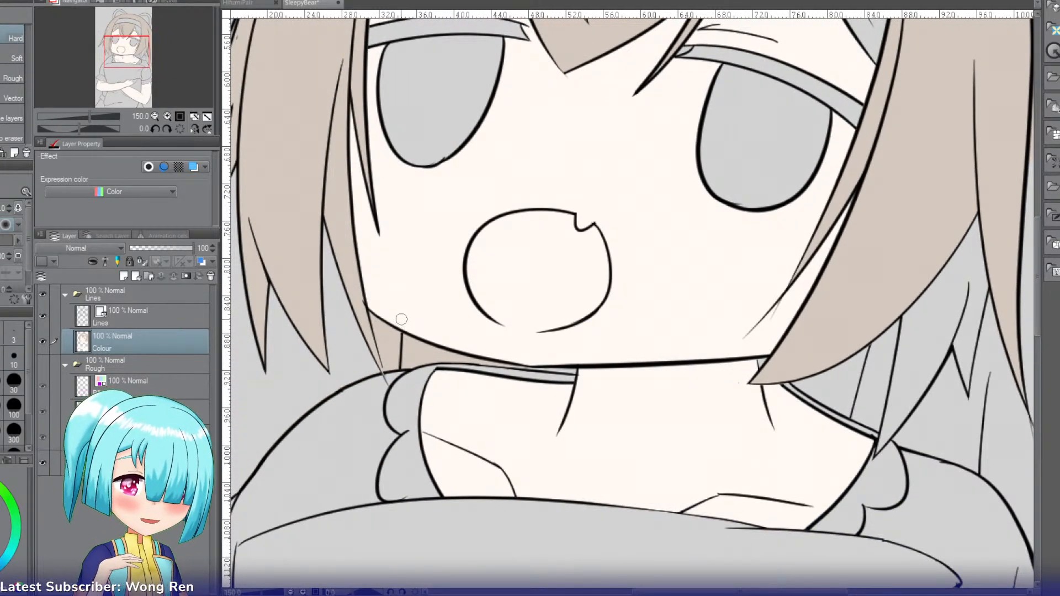
{"action": "left_click_drag", "start_coordinate": [402, 311], "coordinate": [392, 383]}
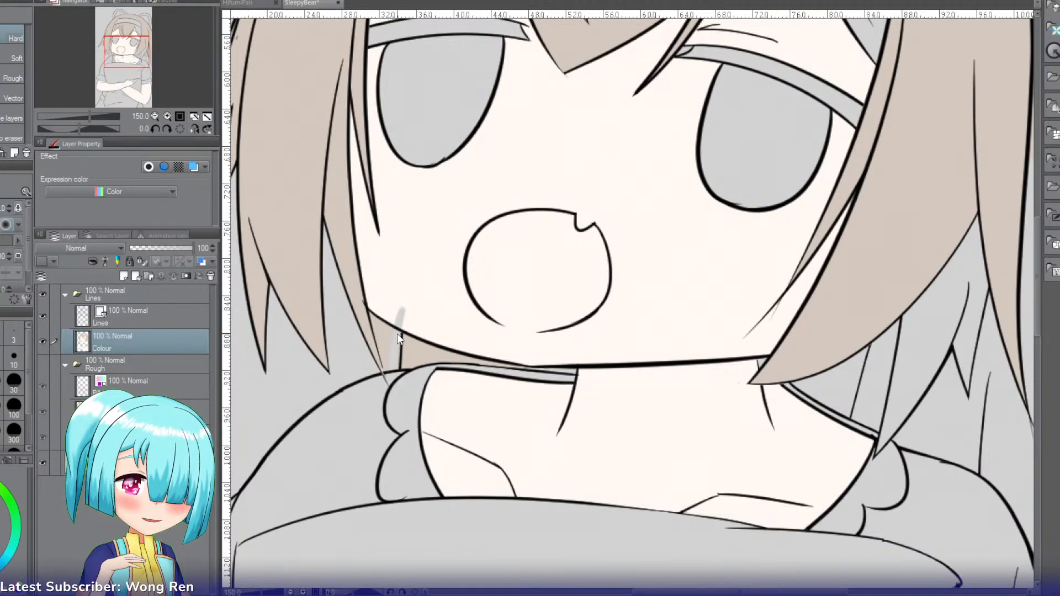
{"action": "mouse_move", "coordinate": [398, 328]}
{"action": "left_mouse_down"}
{"action": "mouse_move", "coordinate": [396, 383]}
{"action": "mouse_move", "coordinate": [383, 328]}
{"action": "left_mouse_up"}
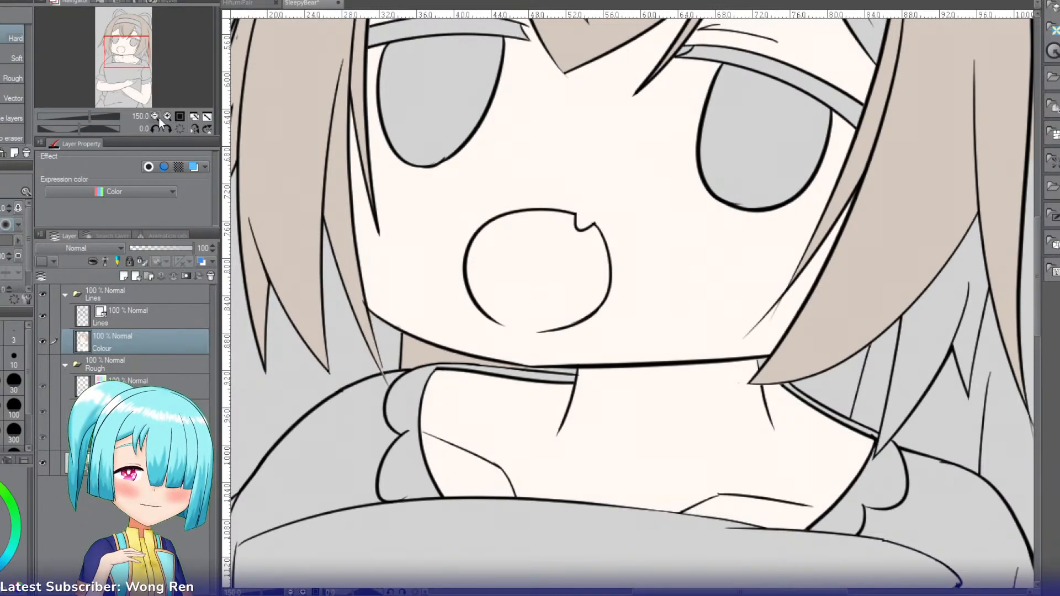
Step: Fill the remaining hair gaps beside the forehead, behind the neck and in the long back locks with beige-brown
{"action": "left_click", "coordinate": [155, 116]}
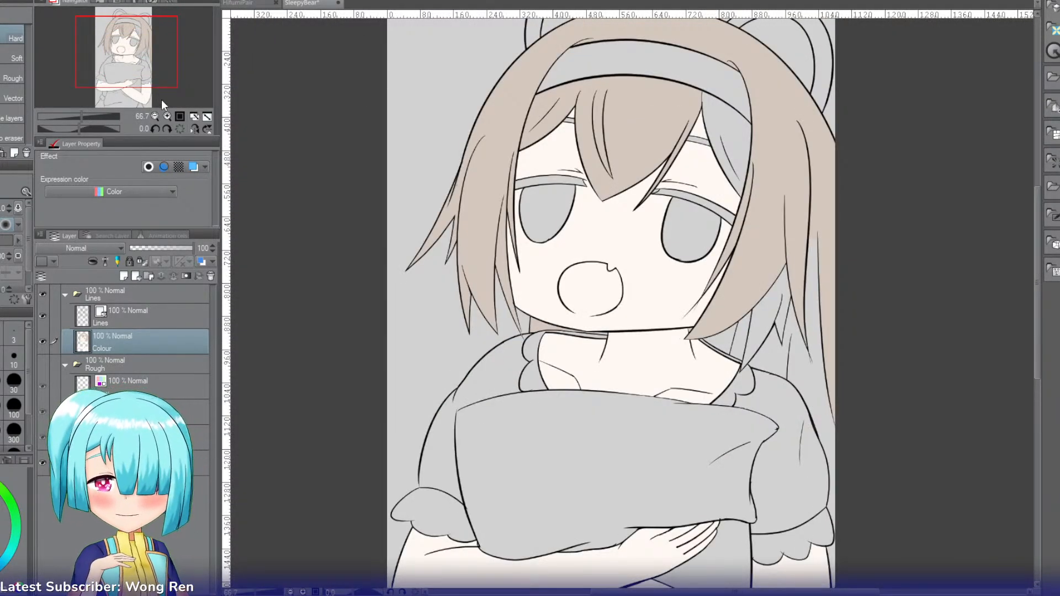
{"action": "key", "text": "g"}
{"action": "key", "text": "g"}
{"action": "left_click_drag", "start_coordinate": [155, 55], "coordinate": [166, 50]}
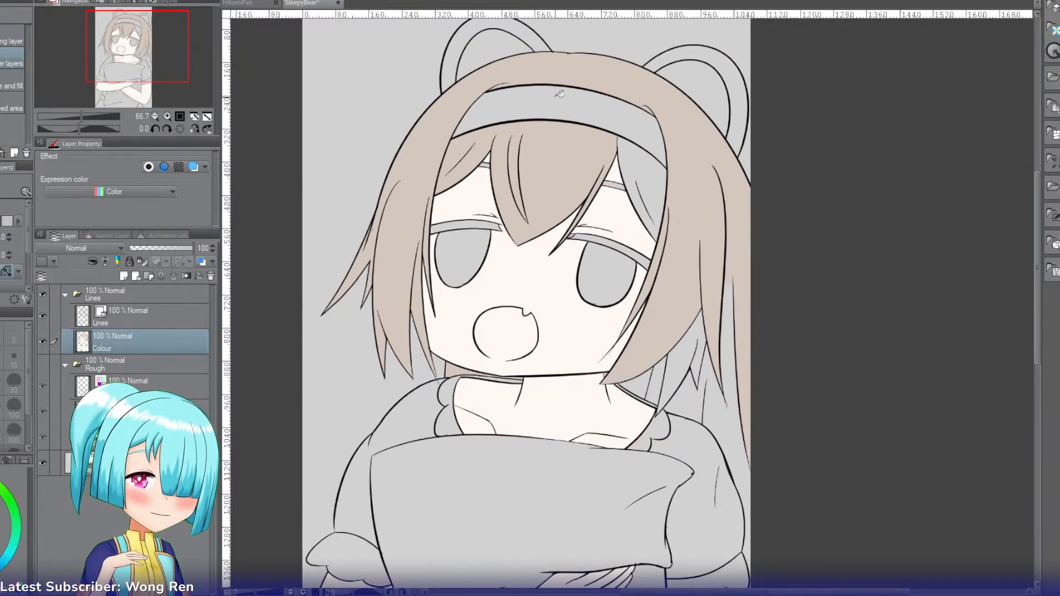
{"action": "left_click", "coordinate": [645, 160]}
{"action": "left_click", "coordinate": [679, 355]}
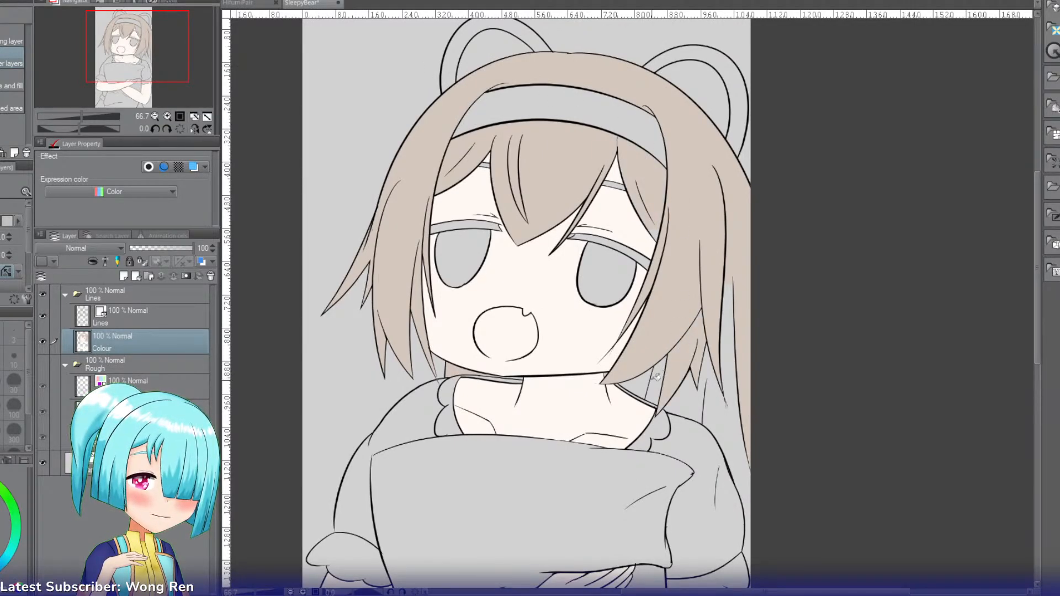
{"action": "left_click", "coordinate": [693, 389]}
{"action": "left_click", "coordinate": [730, 356]}
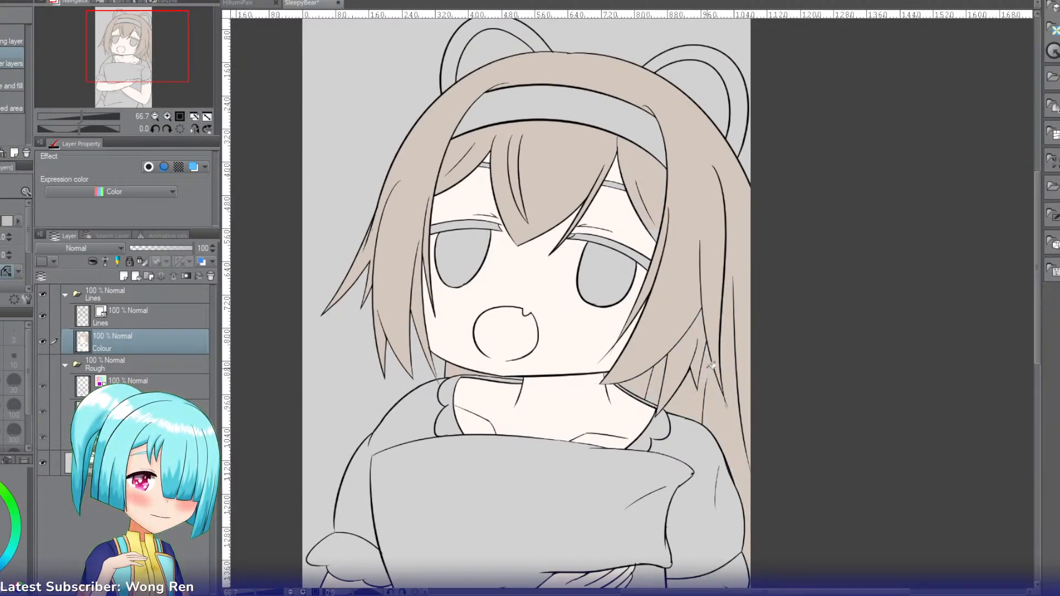
Step: Fill the outer rims of both bear ears with dusty pinkish brown and the inner ears with pale pink
{"action": "left_click_drag", "start_coordinate": [120, 93], "coordinate": [131, 122]}
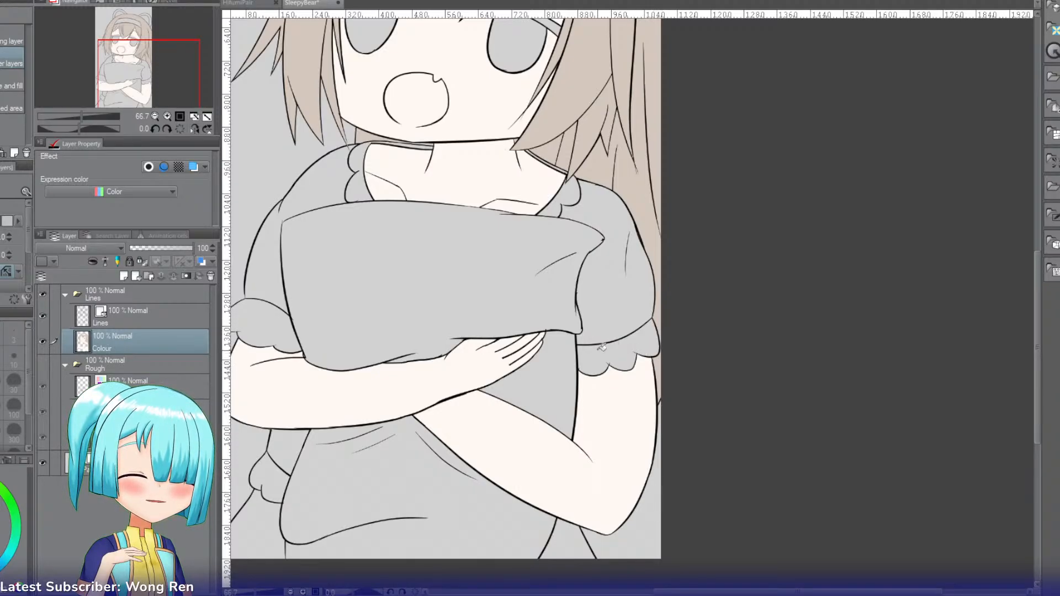
{"action": "left_click_drag", "start_coordinate": [140, 84], "coordinate": [138, 53]}
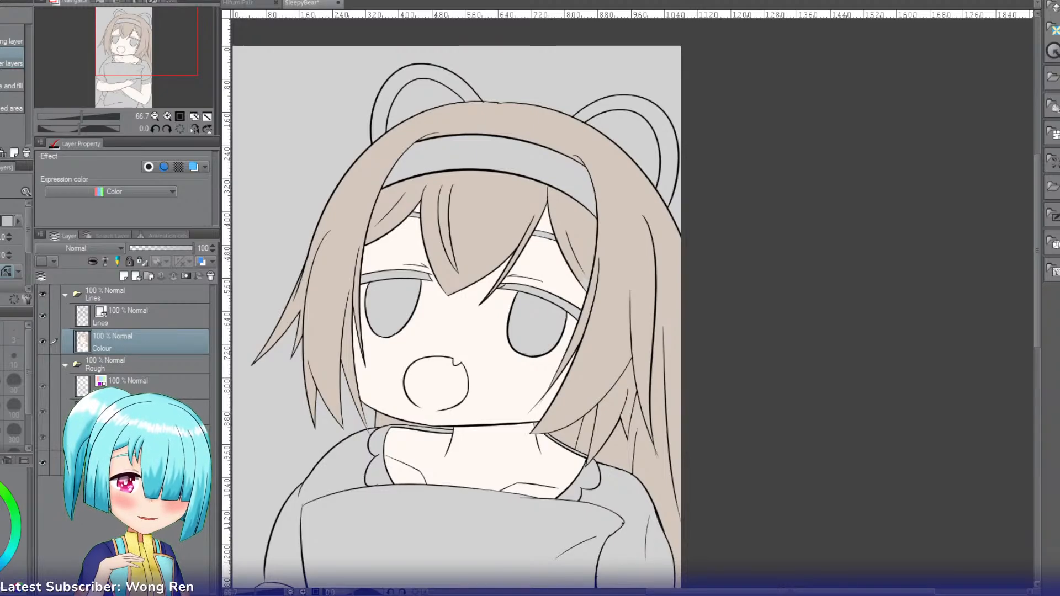
{"action": "key", "text": "g"}
{"action": "key", "text": "g"}
{"action": "left_click", "coordinate": [380, 111]}
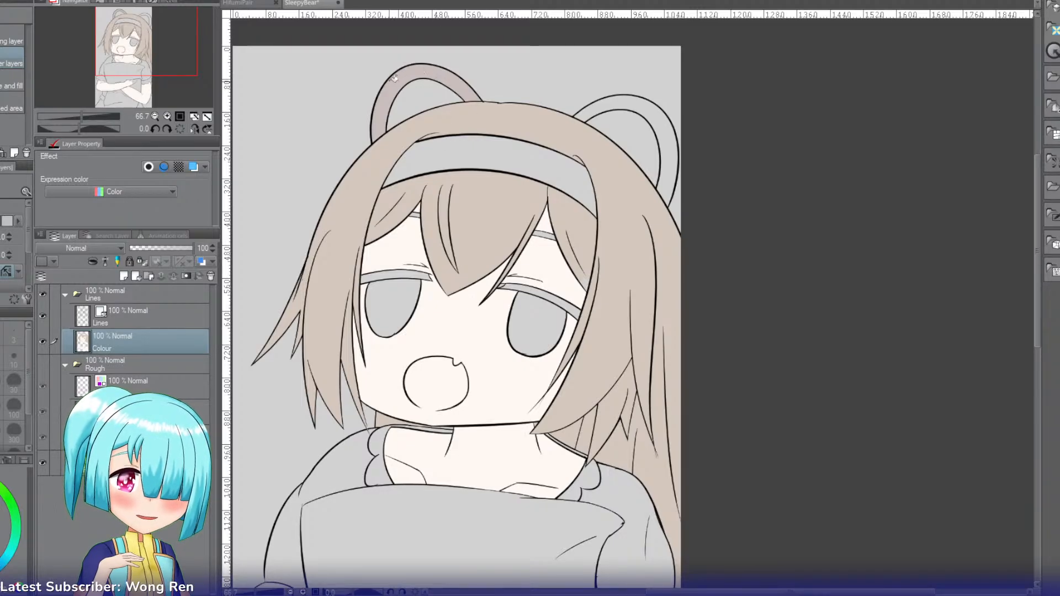
{"action": "left_click", "coordinate": [611, 100]}
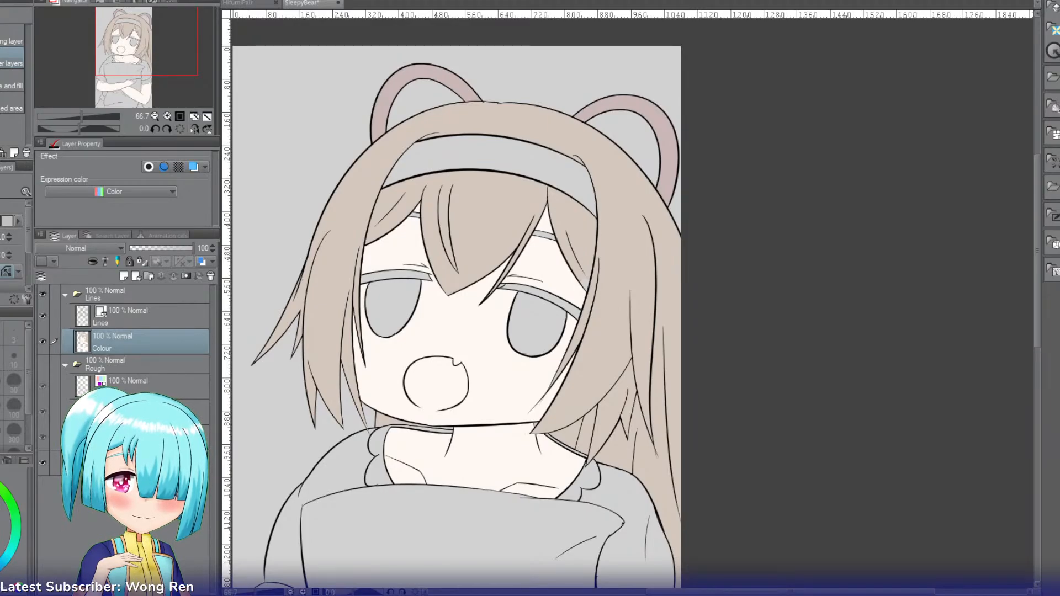
{"action": "left_click", "coordinate": [423, 97]}
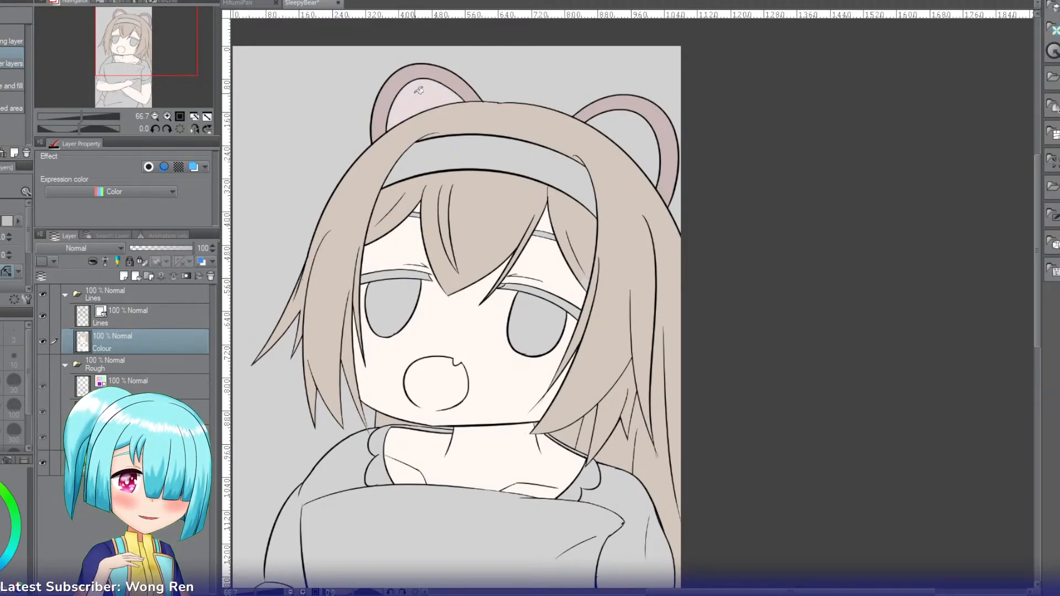
{"action": "left_click", "coordinate": [628, 121]}
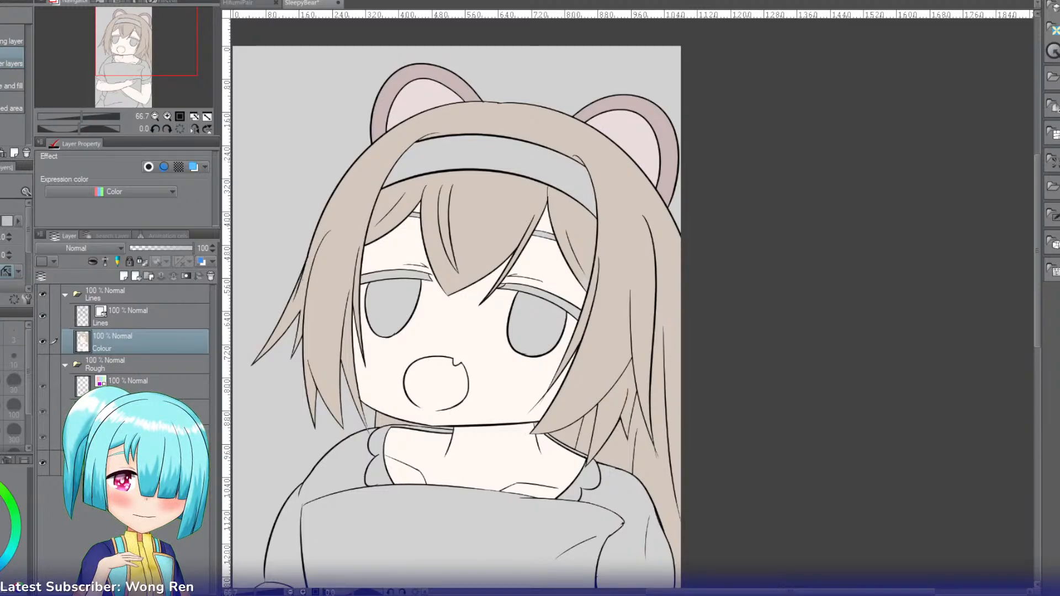
Step: Fill the headband and the dress's sleeves, waist and skirt areas with soft mauve pink
{"action": "left_click", "coordinate": [397, 159]}
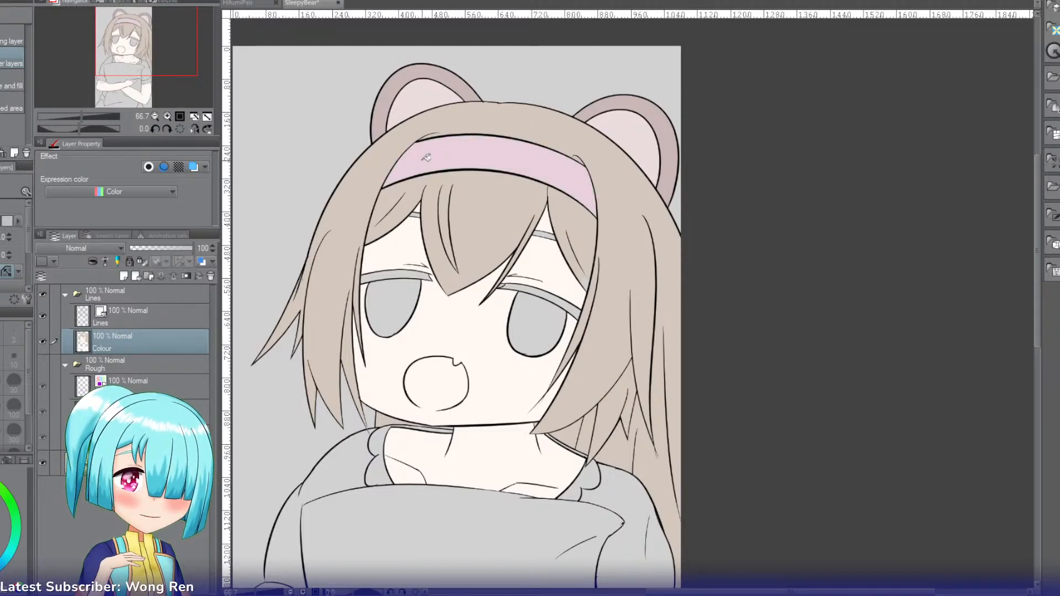
{"action": "left_click_drag", "start_coordinate": [134, 45], "coordinate": [134, 76]}
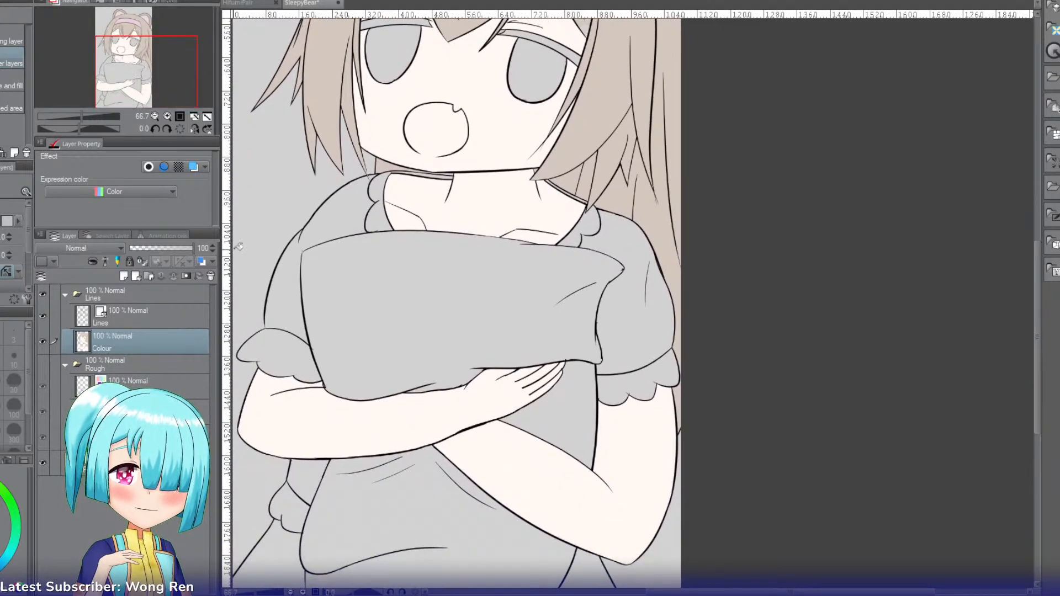
{"action": "left_click", "coordinate": [293, 280]}
{"action": "left_click", "coordinate": [356, 210]}
{"action": "left_click", "coordinate": [568, 234]}
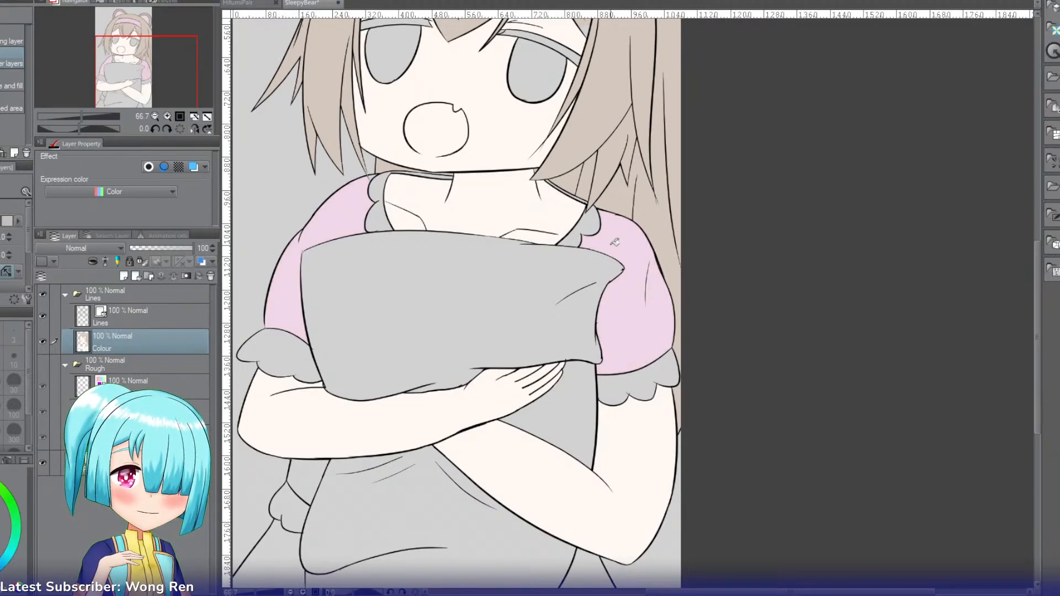
{"action": "left_click", "coordinate": [314, 475]}
{"action": "left_click", "coordinate": [278, 548]}
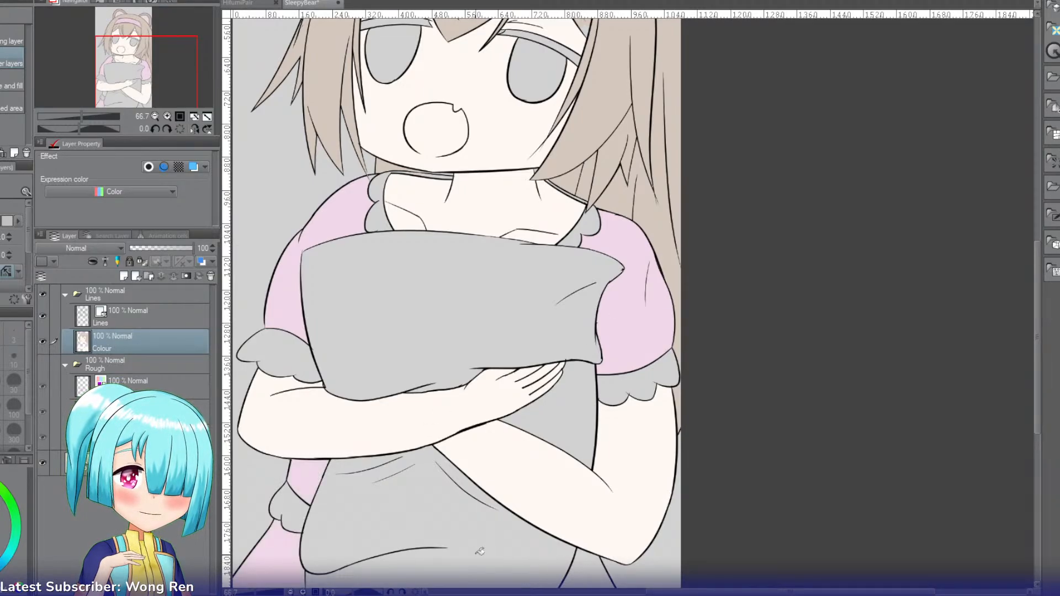
{"action": "left_click", "coordinate": [588, 562]}
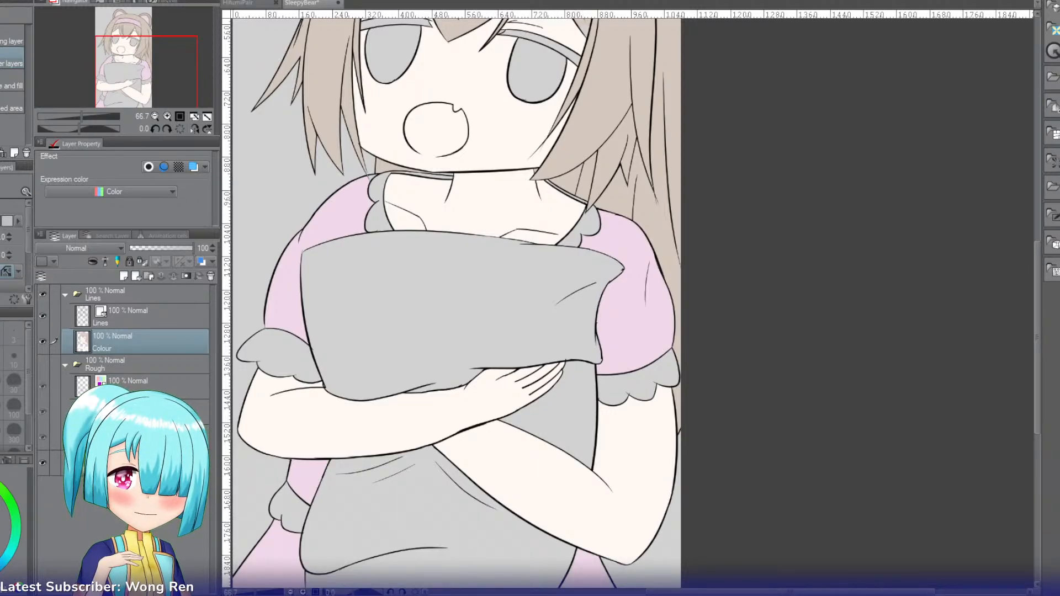
Step: Fill the waist frill, both sleeve frills and both sides of the collar frill with pale mint
{"action": "left_click", "coordinate": [308, 507]}
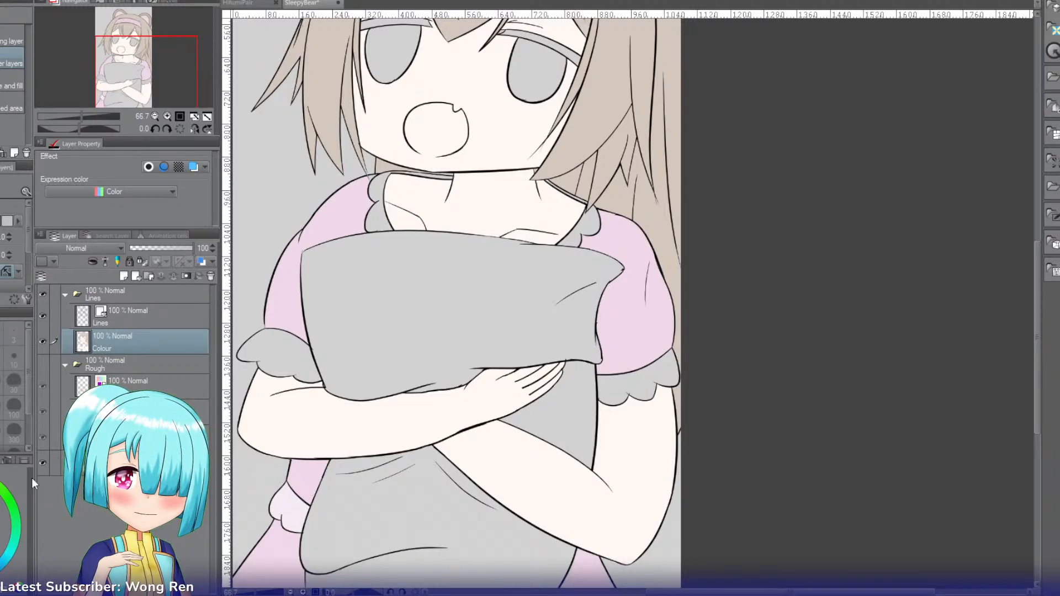
{"action": "left_click", "coordinate": [13, 541]}
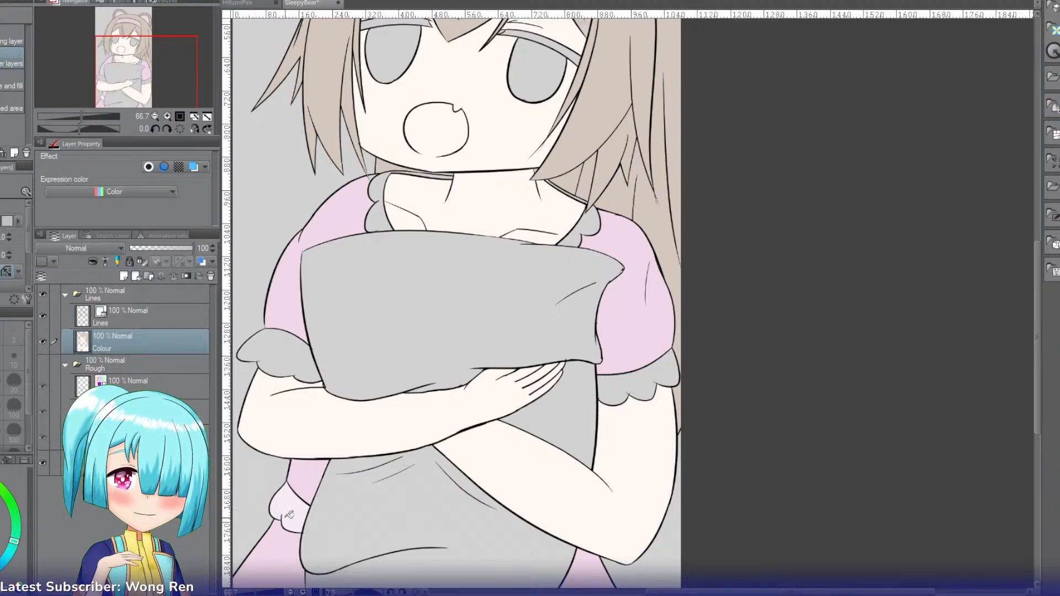
{"action": "left_click", "coordinate": [301, 361]}
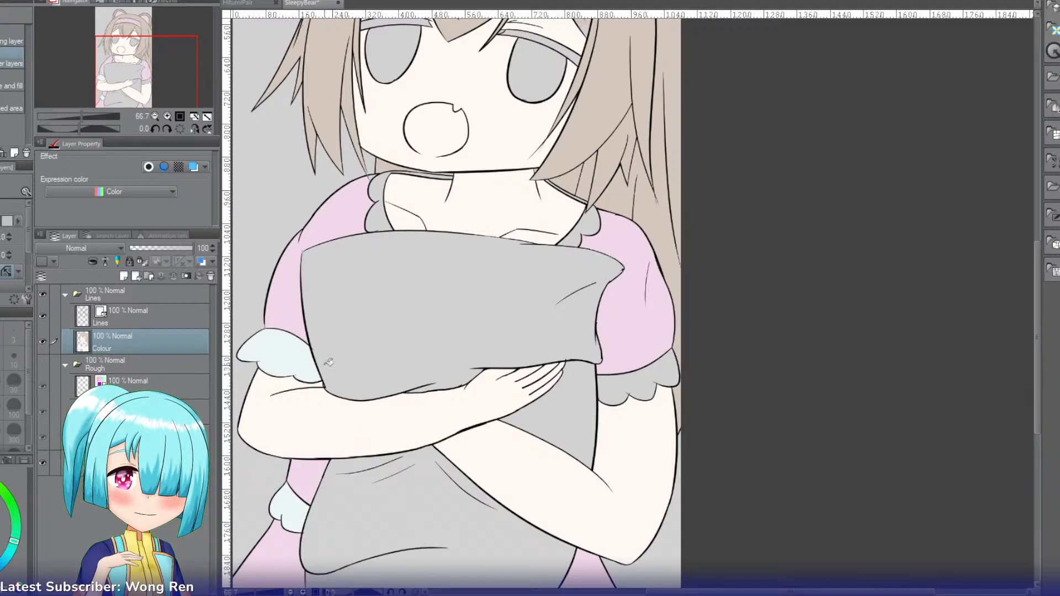
{"action": "left_click", "coordinate": [630, 379]}
{"action": "left_click", "coordinate": [576, 234]}
{"action": "left_click", "coordinate": [592, 215]}
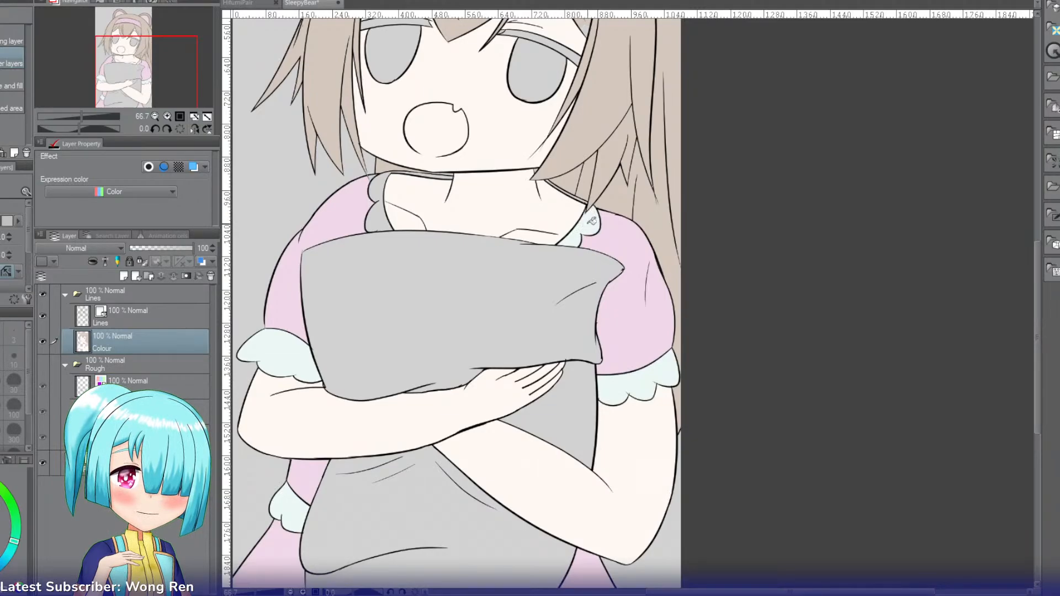
{"action": "left_click", "coordinate": [389, 221]}
{"action": "left_click", "coordinate": [379, 182]}
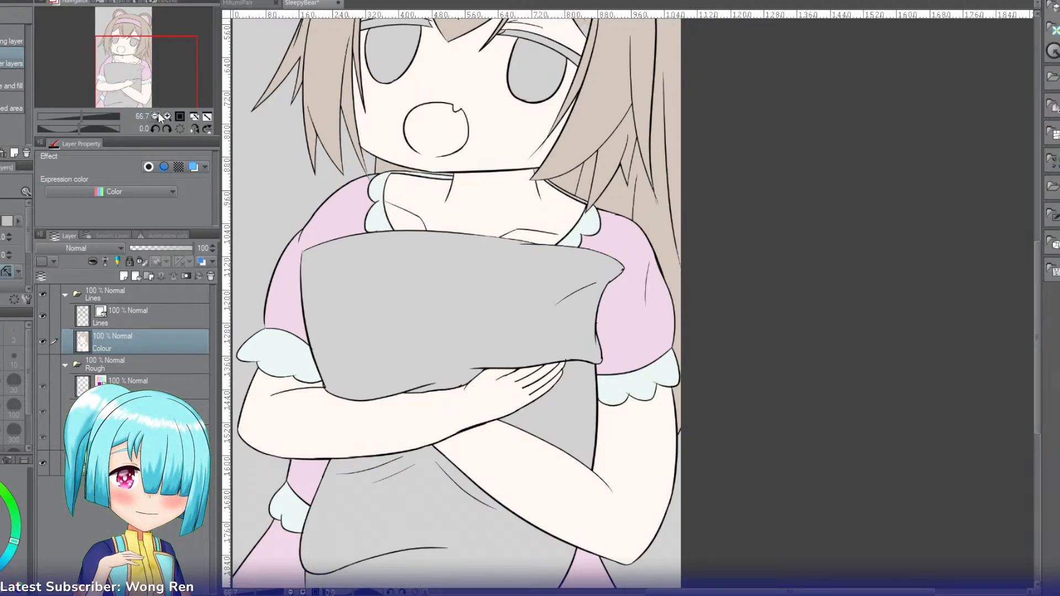
Step: Fill the thin strip of collar between the neck and the hair with pale mint
{"action": "left_click", "coordinate": [166, 115]}
{"action": "left_click", "coordinate": [166, 115]}
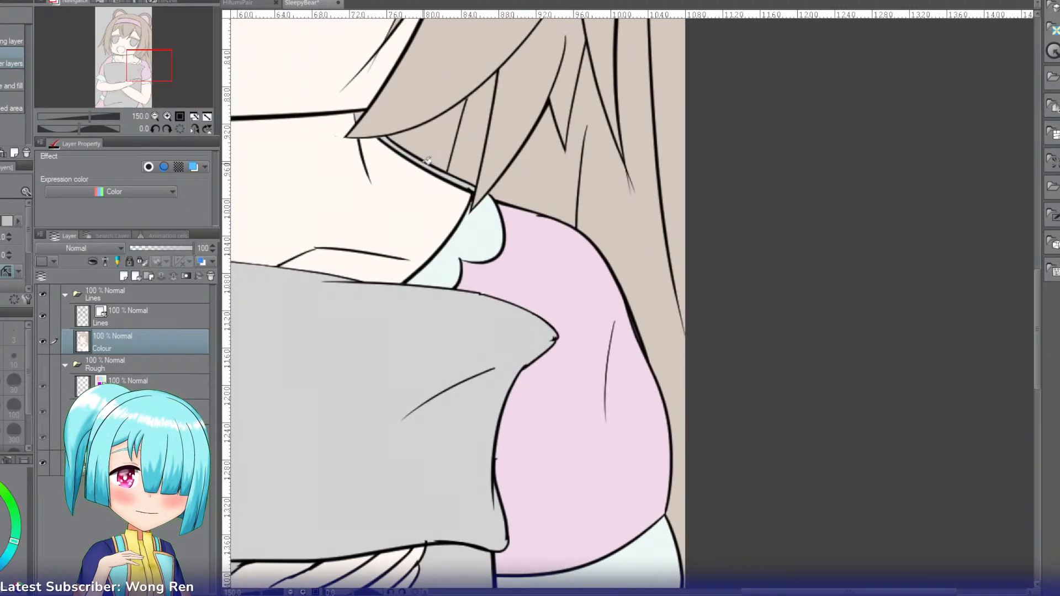
{"action": "left_click", "coordinate": [425, 159]}
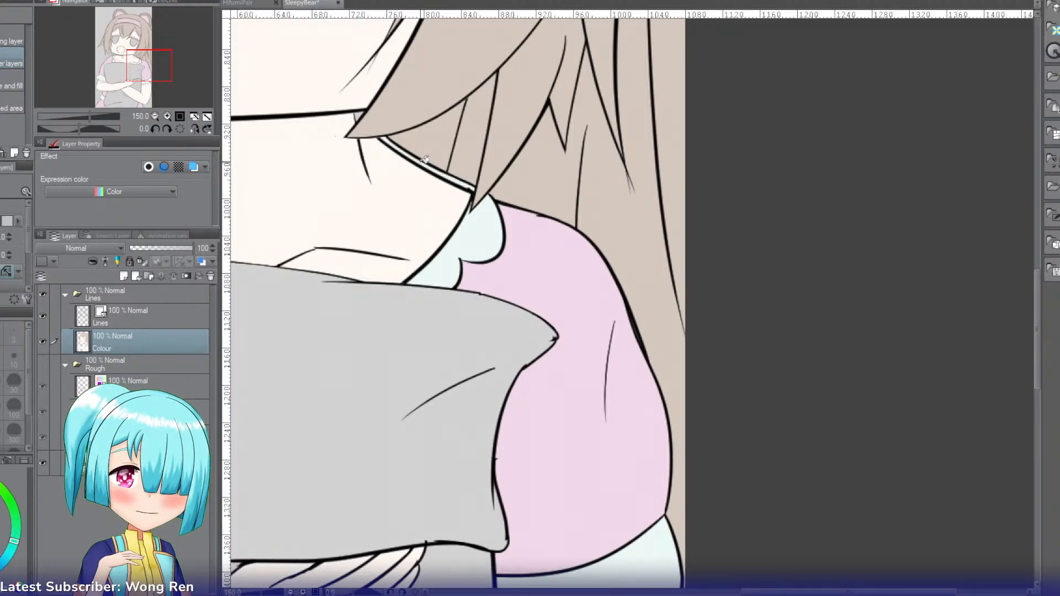
{"action": "left_click", "coordinate": [358, 115]}
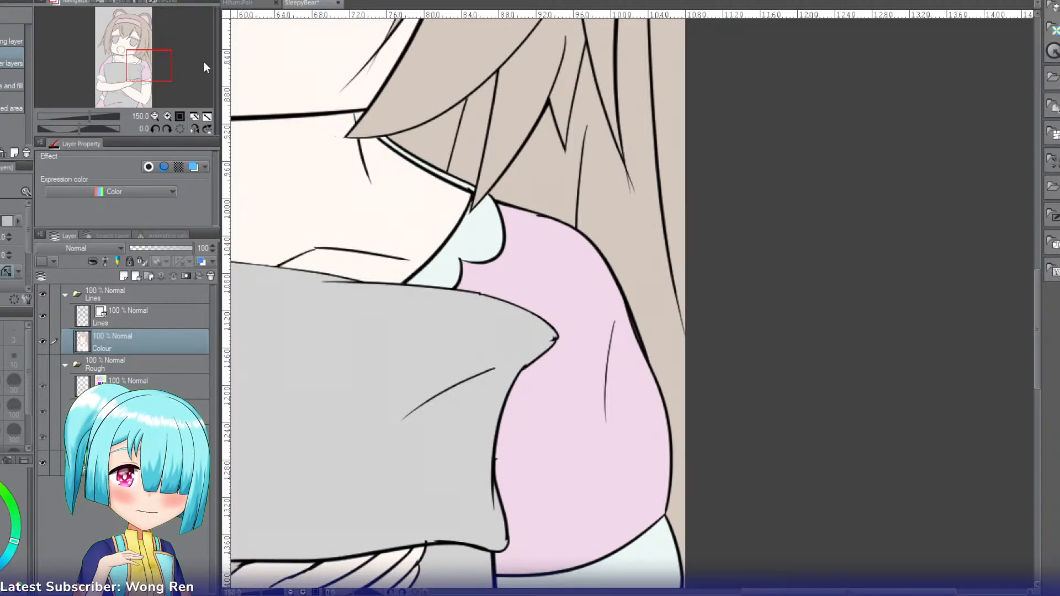
{"action": "key", "text": "i"}
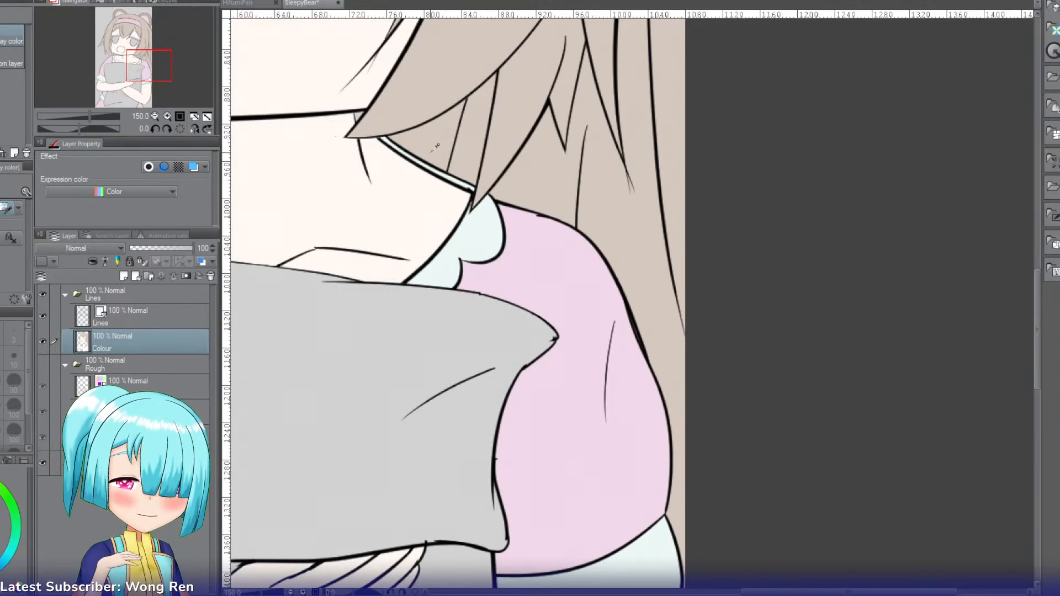
{"action": "key", "text": "g"}
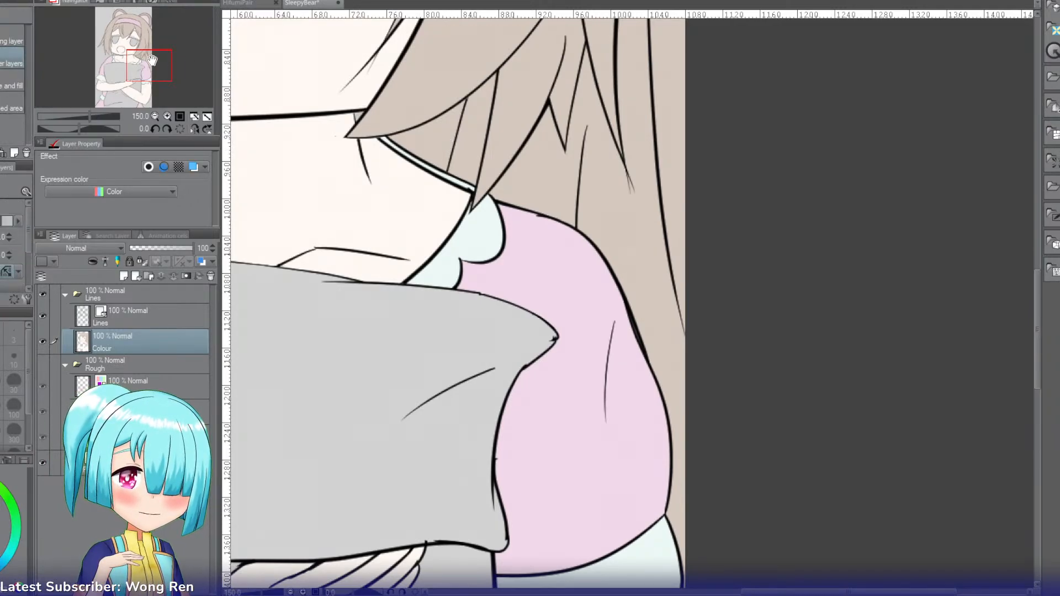
Step: Fill the pillow's upper part, the gap between the arms and the lower part with pale cream yellow
{"action": "left_click_drag", "start_coordinate": [142, 65], "coordinate": [138, 62]}
{"action": "double_click", "coordinate": [156, 115]}
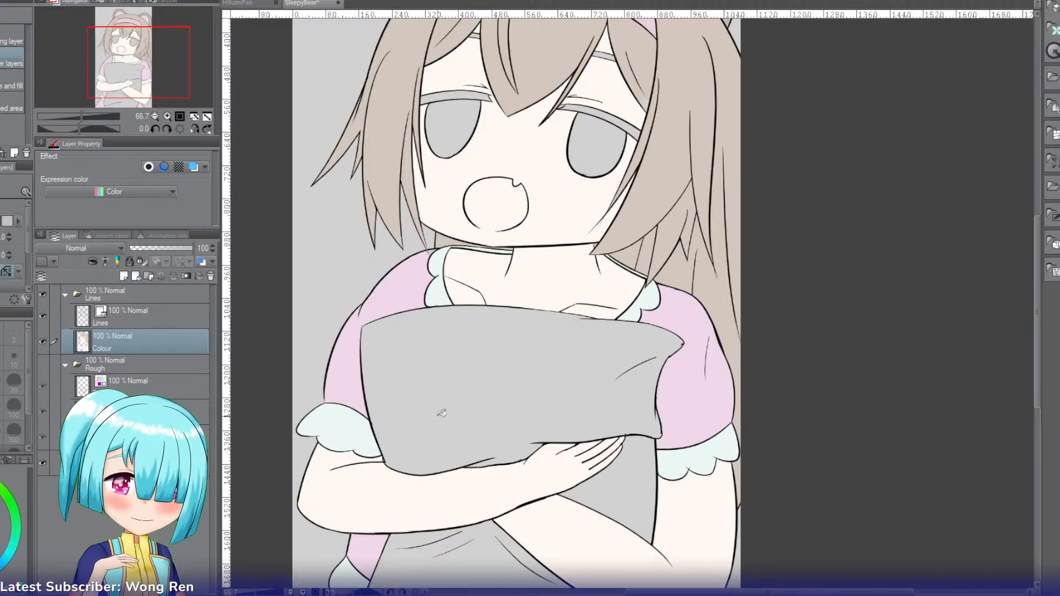
{"action": "left_click", "coordinate": [464, 380]}
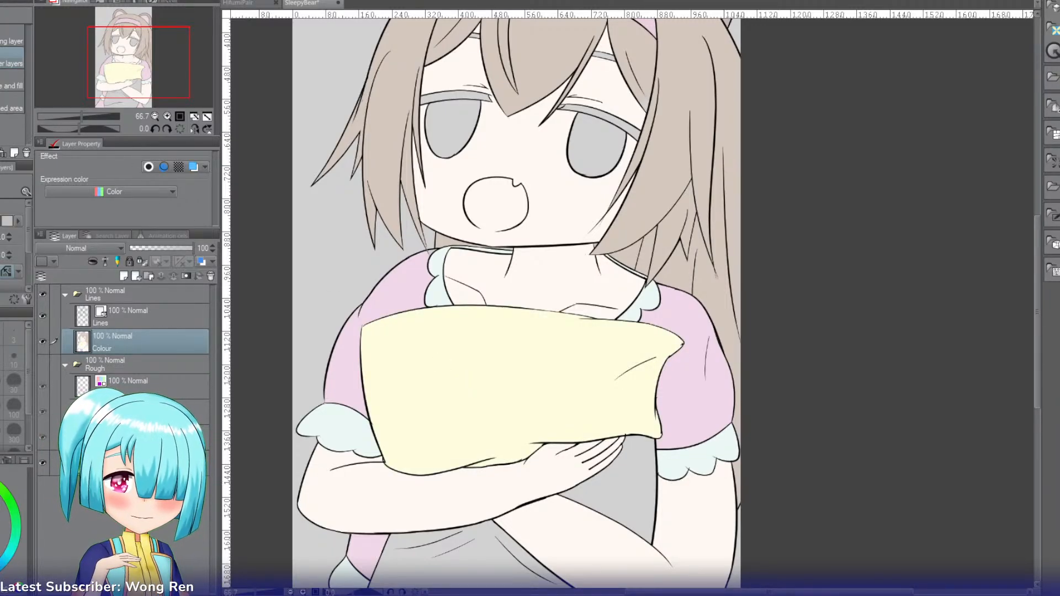
{"action": "left_click", "coordinate": [561, 347]}
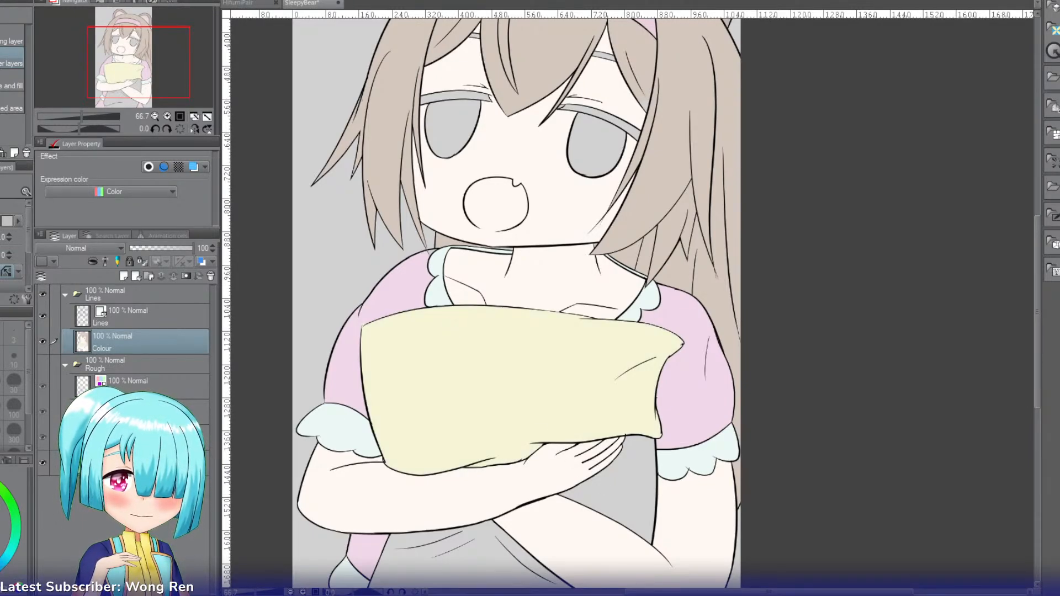
{"action": "left_click", "coordinate": [493, 345]}
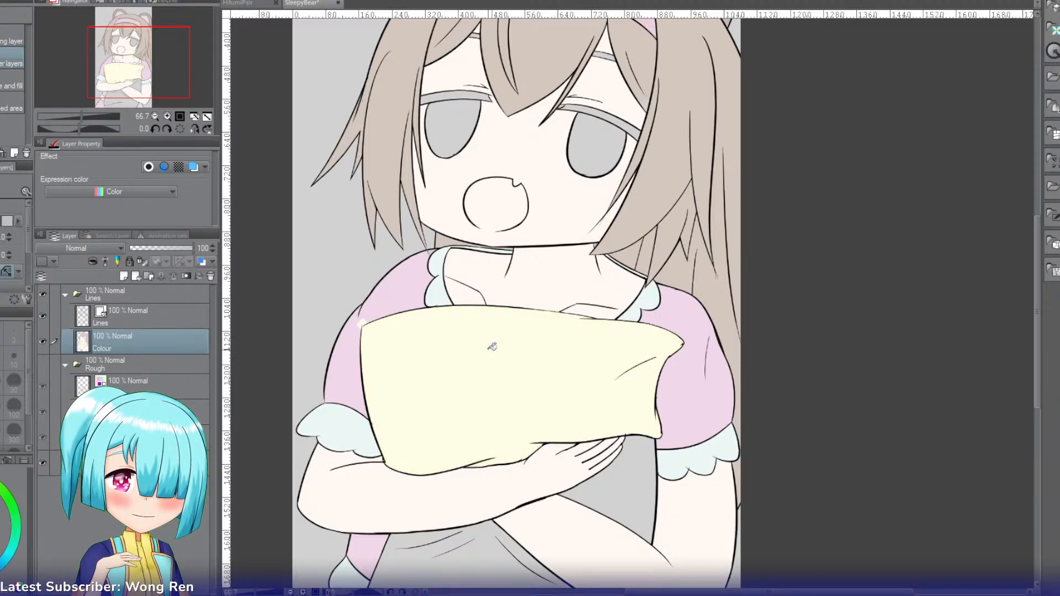
{"action": "left_click", "coordinate": [611, 481]}
{"action": "left_click_drag", "start_coordinate": [164, 53], "coordinate": [175, 77]}
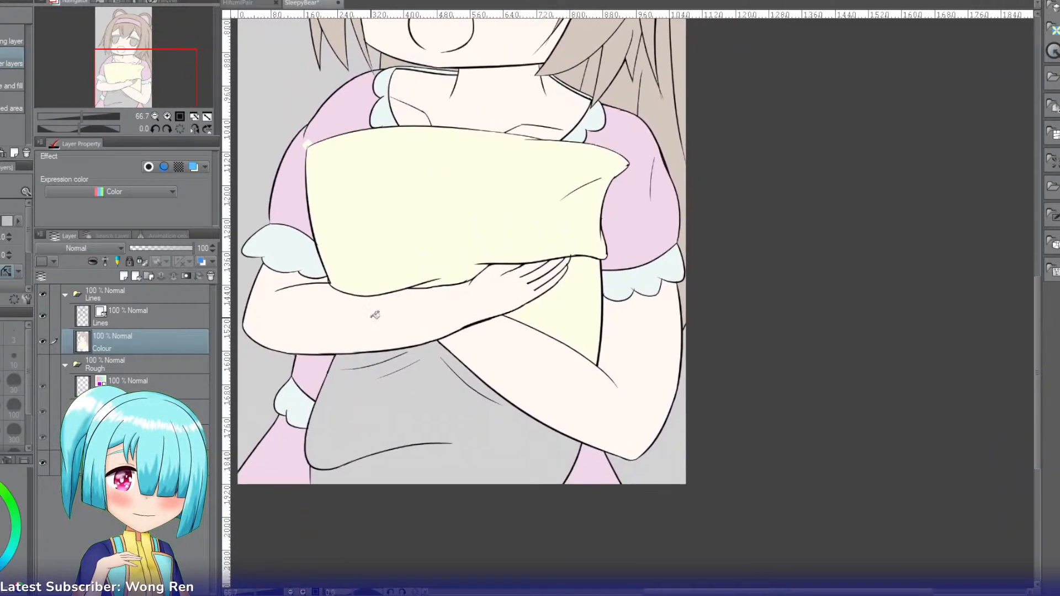
{"action": "left_click", "coordinate": [401, 388]}
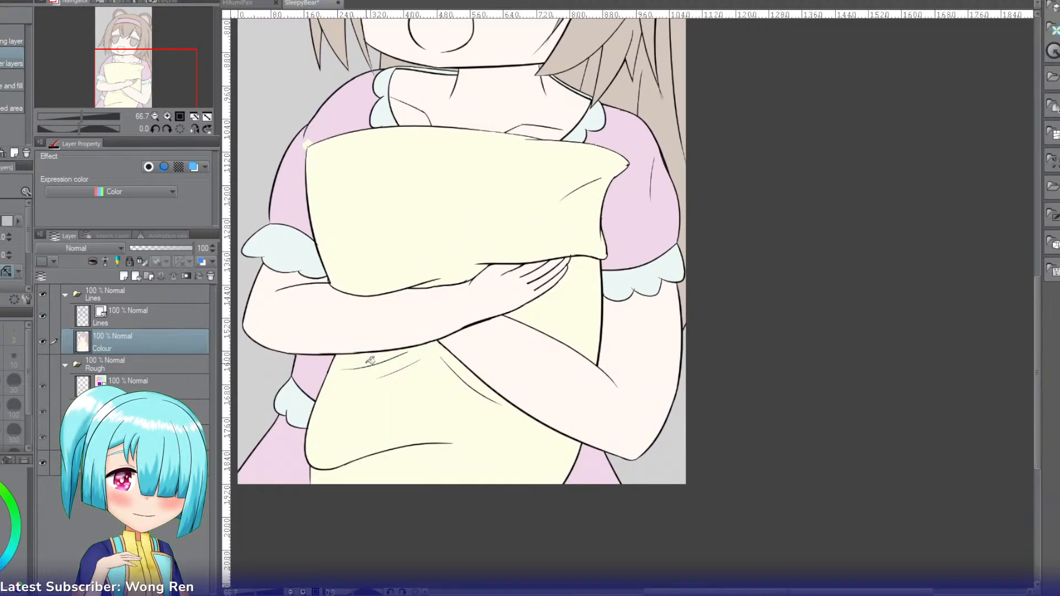
Step: Recolour the dress's sleeves, waist and skirt with a lighter pink, including the spot at the pillow's upper corner
{"action": "left_click_drag", "start_coordinate": [134, 76], "coordinate": [133, 67]}
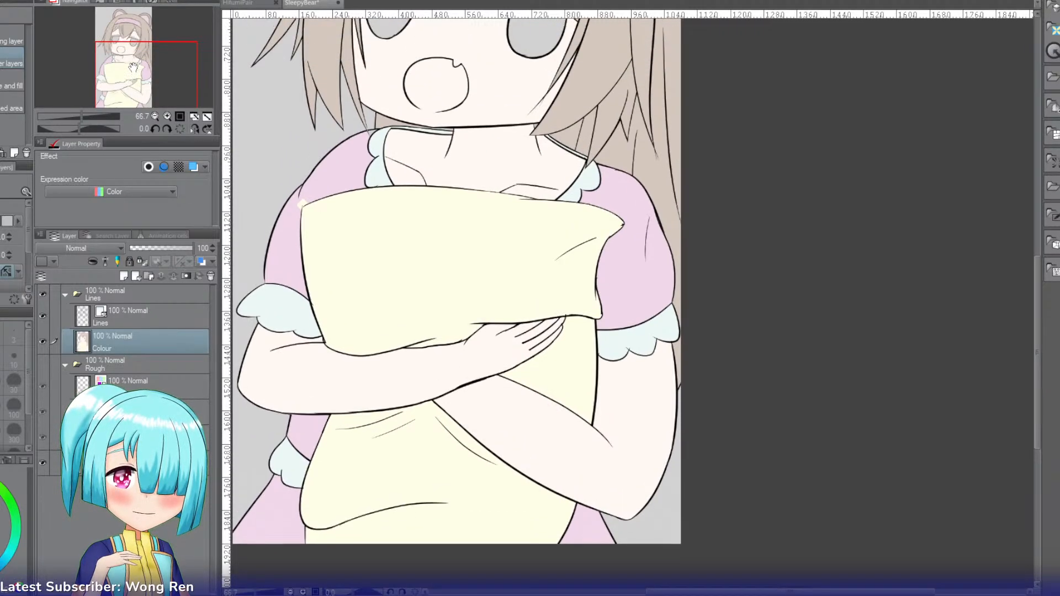
{"action": "key", "text": "i"}
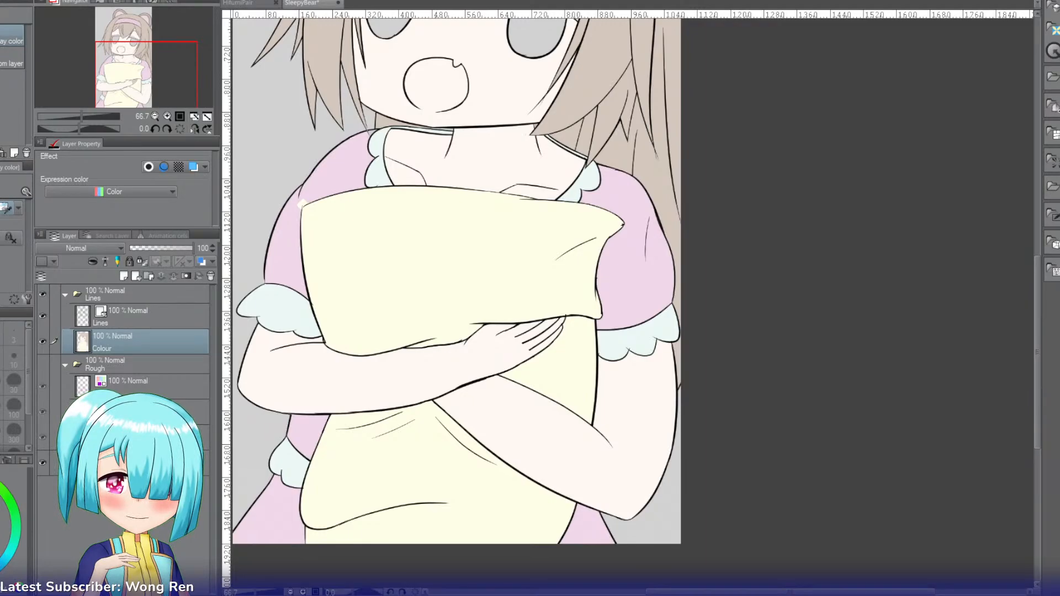
{"action": "key", "text": "g"}
{"action": "left_click", "coordinate": [303, 202]}
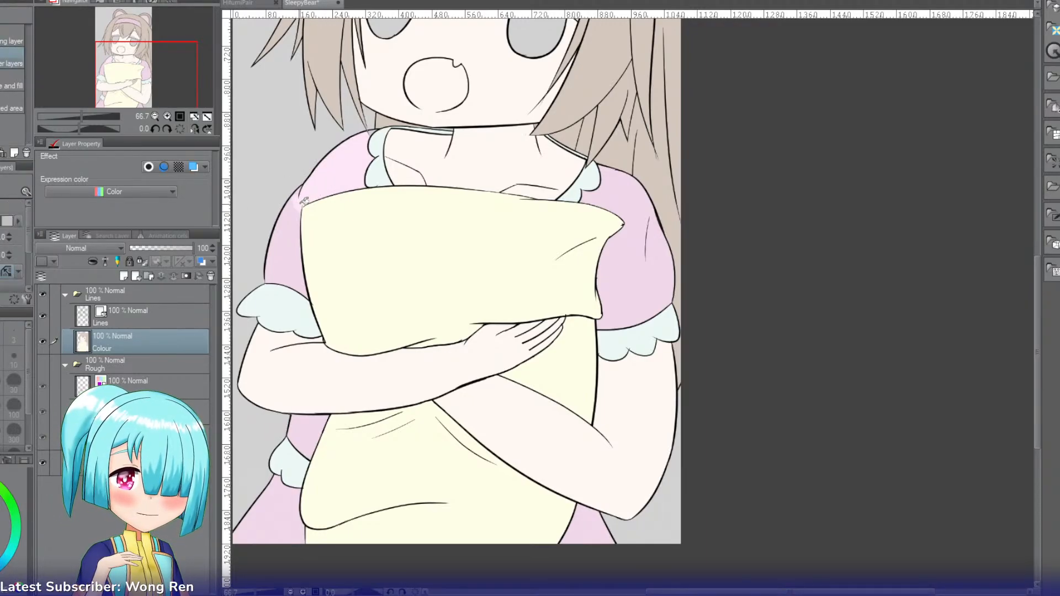
{"action": "left_click", "coordinate": [285, 248]}
{"action": "left_click", "coordinate": [635, 249]}
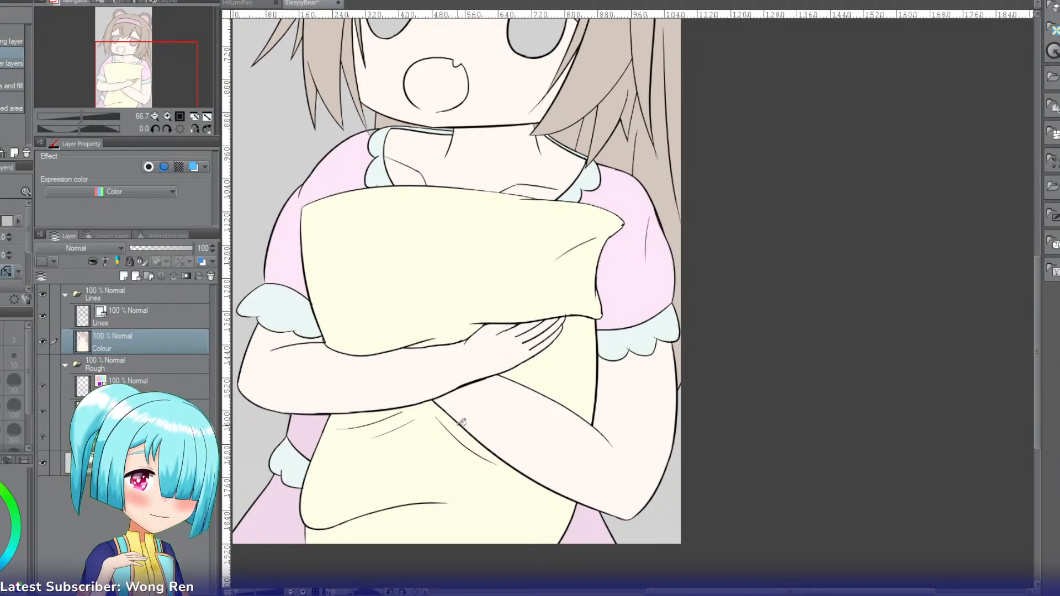
{"action": "left_click", "coordinate": [303, 430]}
{"action": "left_click", "coordinate": [283, 519]}
{"action": "left_click", "coordinate": [580, 537]}
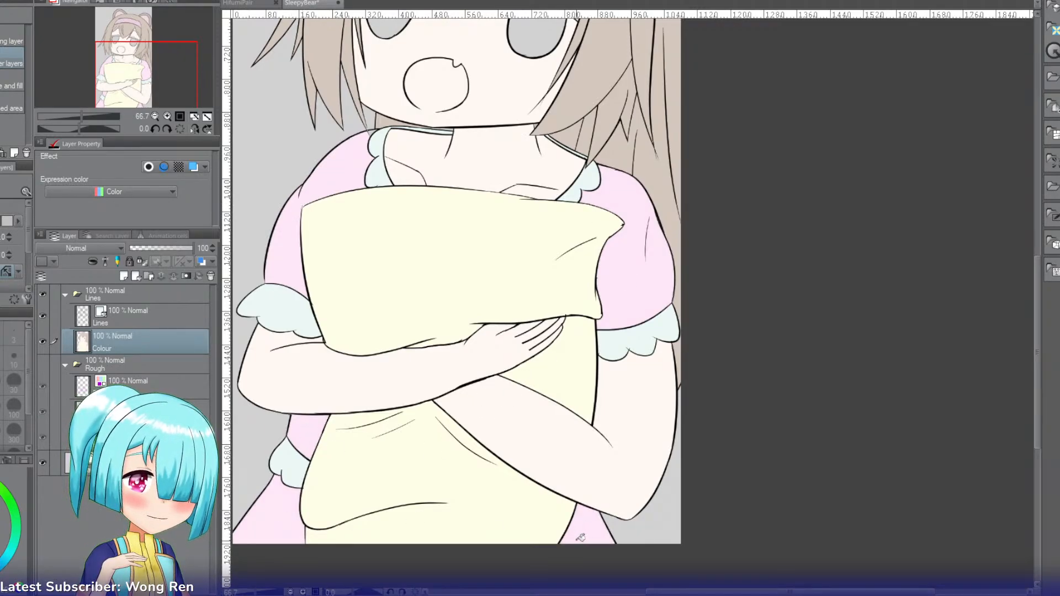
Step: Recolour the crown, the main side locks and the outer bang beside the forehead with a lighter greyish beige
{"action": "key", "text": "i"}
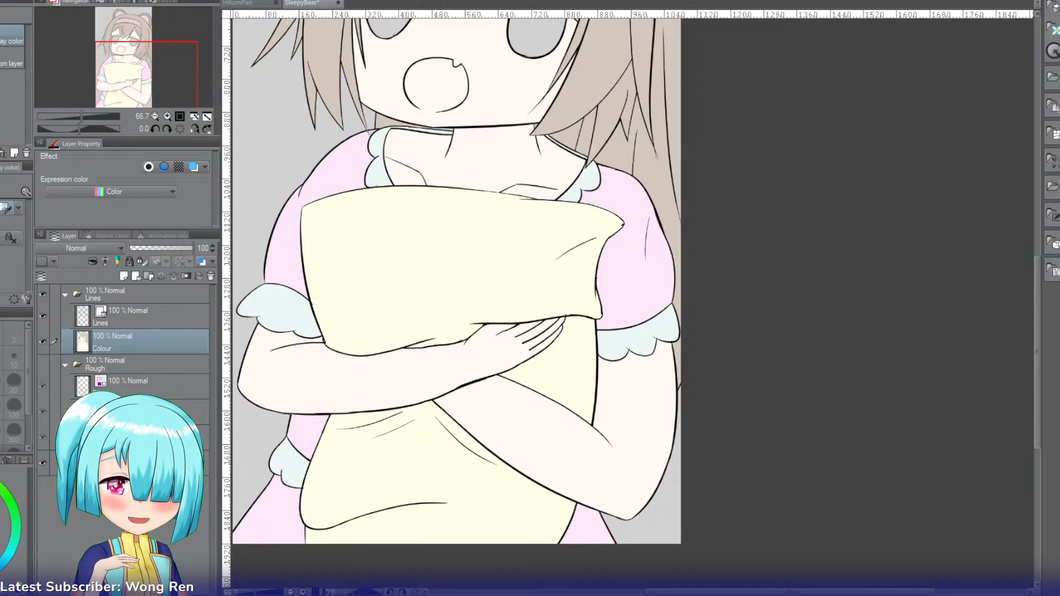
{"action": "key", "text": "g"}
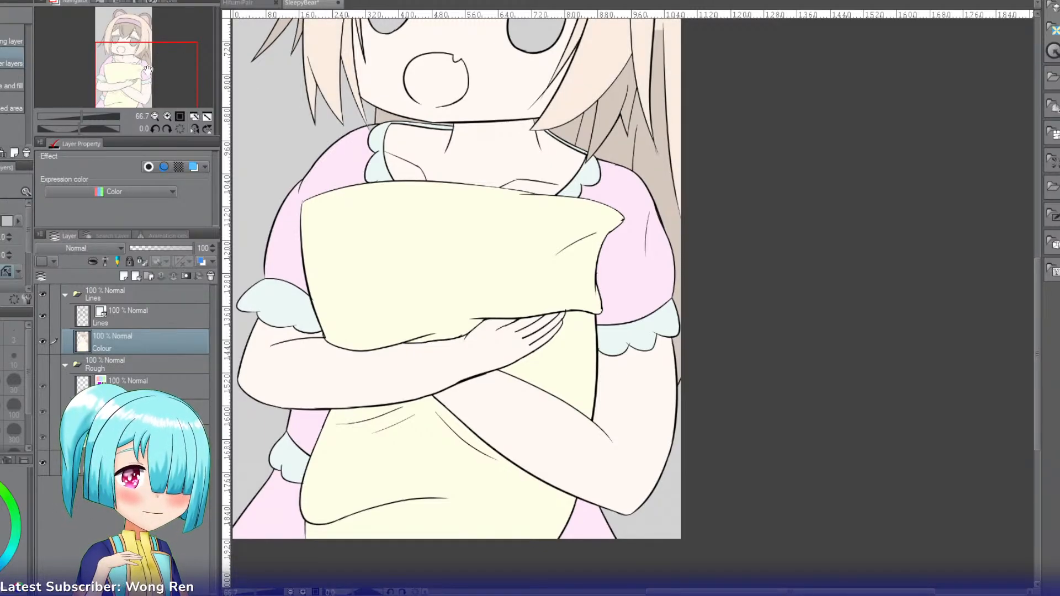
{"action": "left_click_drag", "start_coordinate": [148, 69], "coordinate": [153, 44]}
{"action": "left_click", "coordinate": [309, 121]}
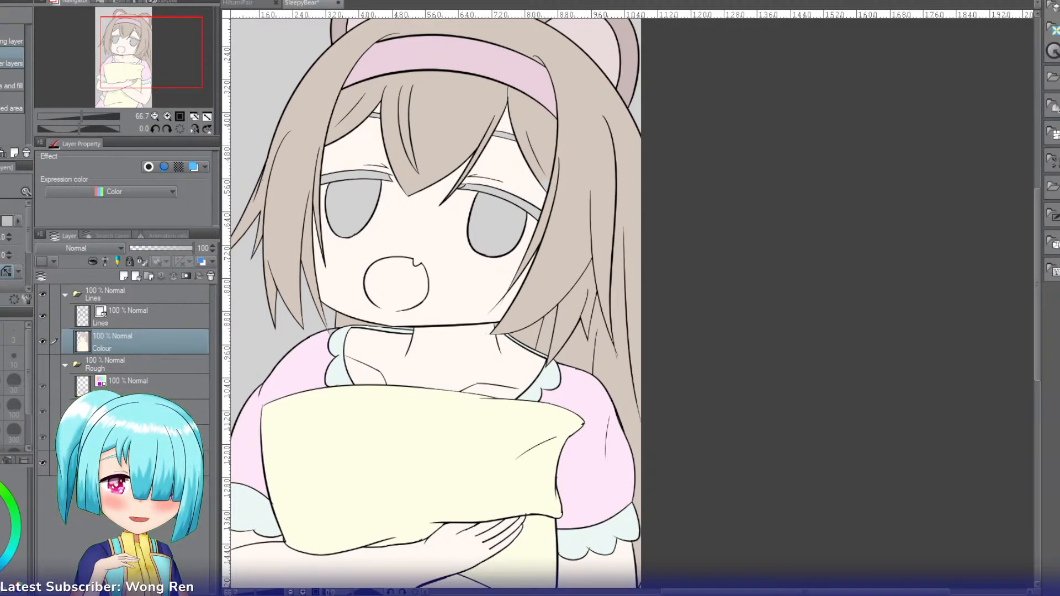
{"action": "left_click", "coordinate": [279, 144]}
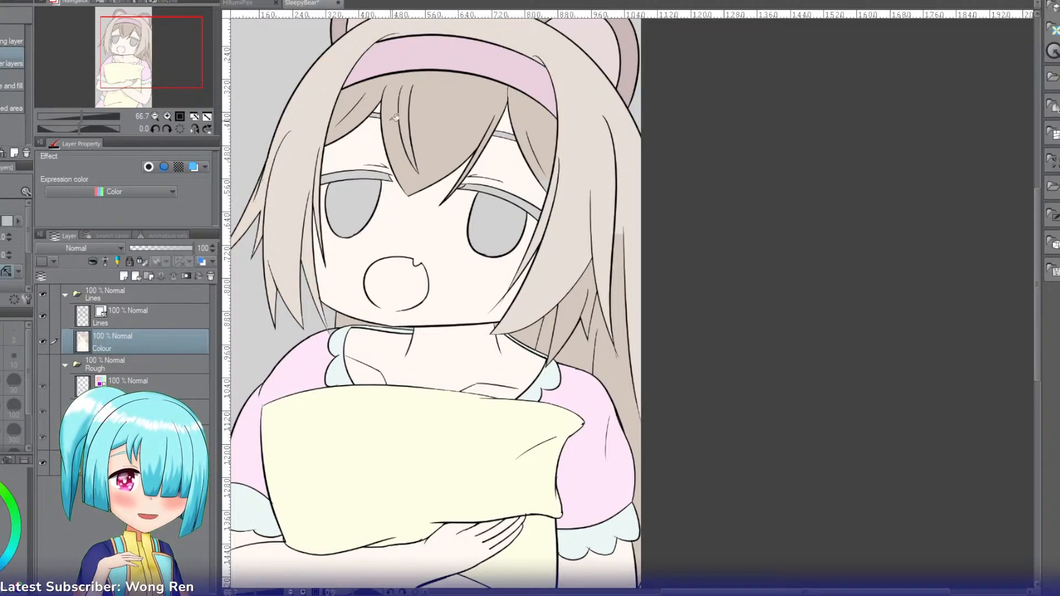
{"action": "left_click", "coordinate": [358, 112]}
{"action": "left_click", "coordinate": [358, 111]}
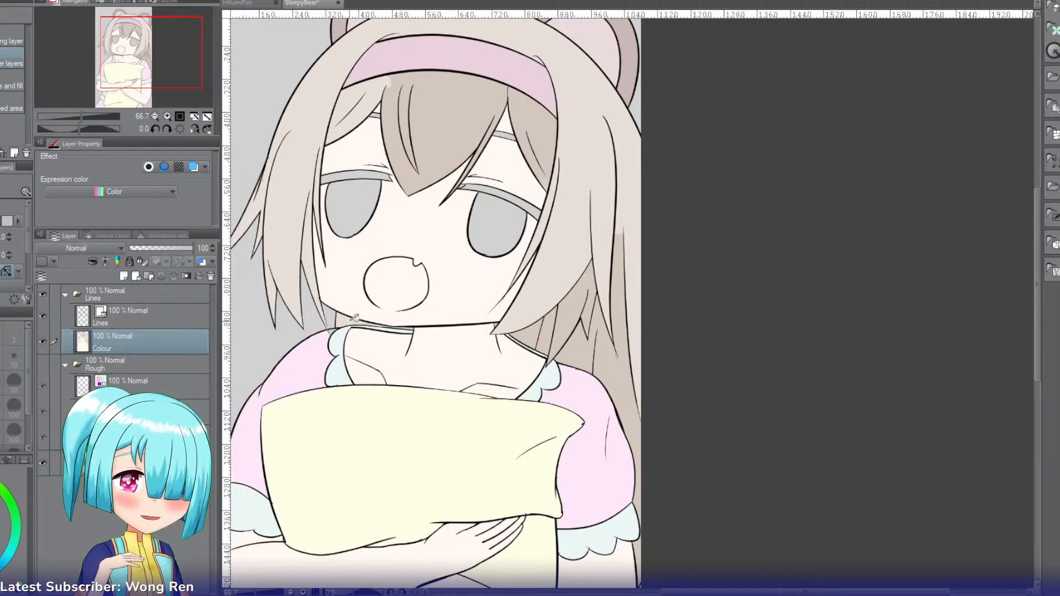
Step: Recolour the long back locks and the remaining bangs with the lighter greyish beige
{"action": "left_click", "coordinate": [546, 333]}
{"action": "left_click", "coordinate": [568, 325]}
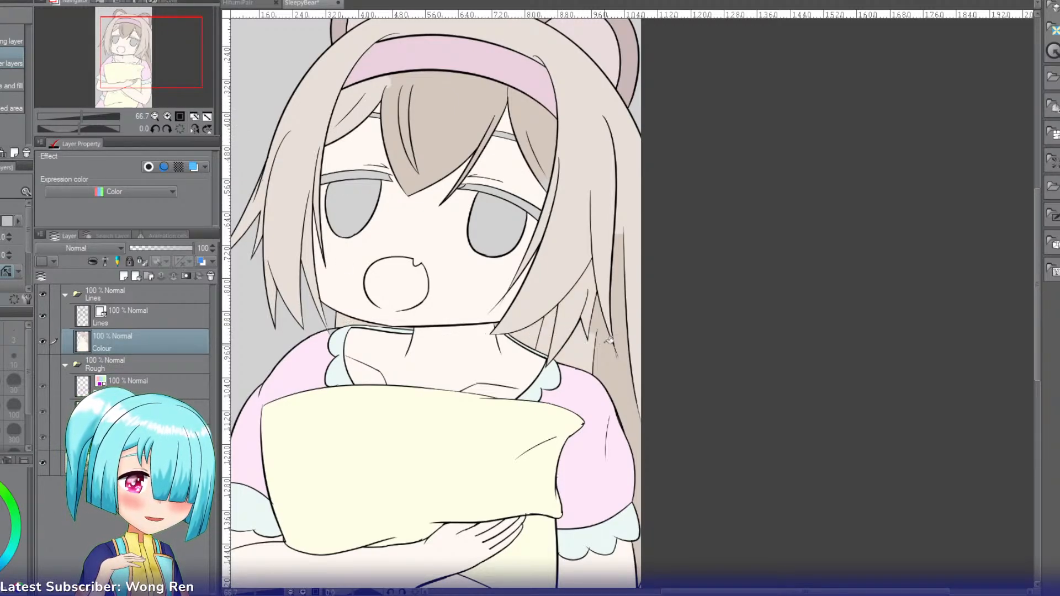
{"action": "left_click", "coordinate": [609, 341]}
{"action": "left_click", "coordinate": [604, 318]}
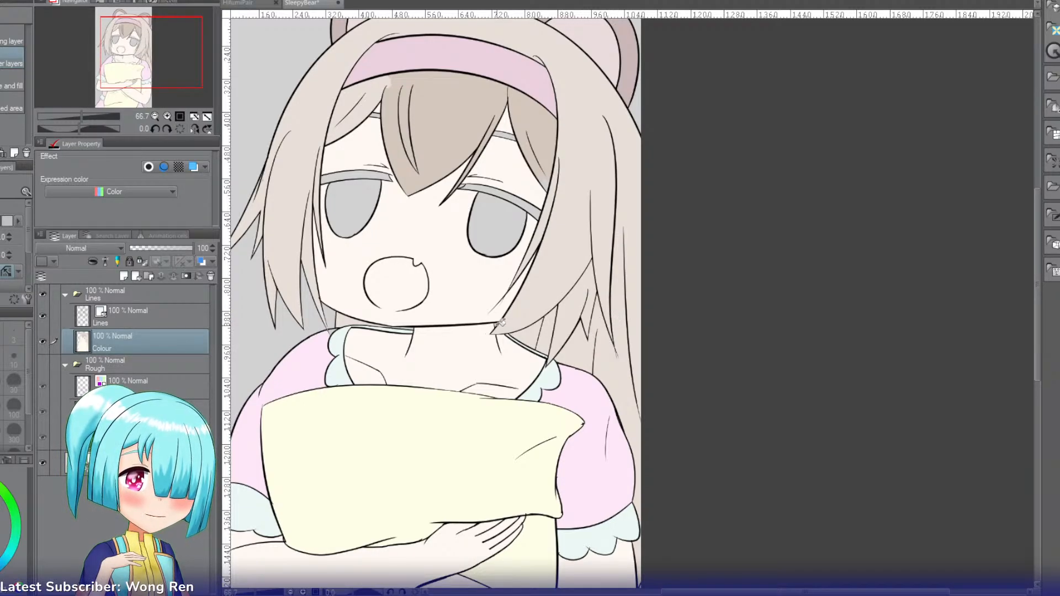
{"action": "left_click", "coordinate": [544, 150]}
{"action": "left_click", "coordinate": [422, 111]}
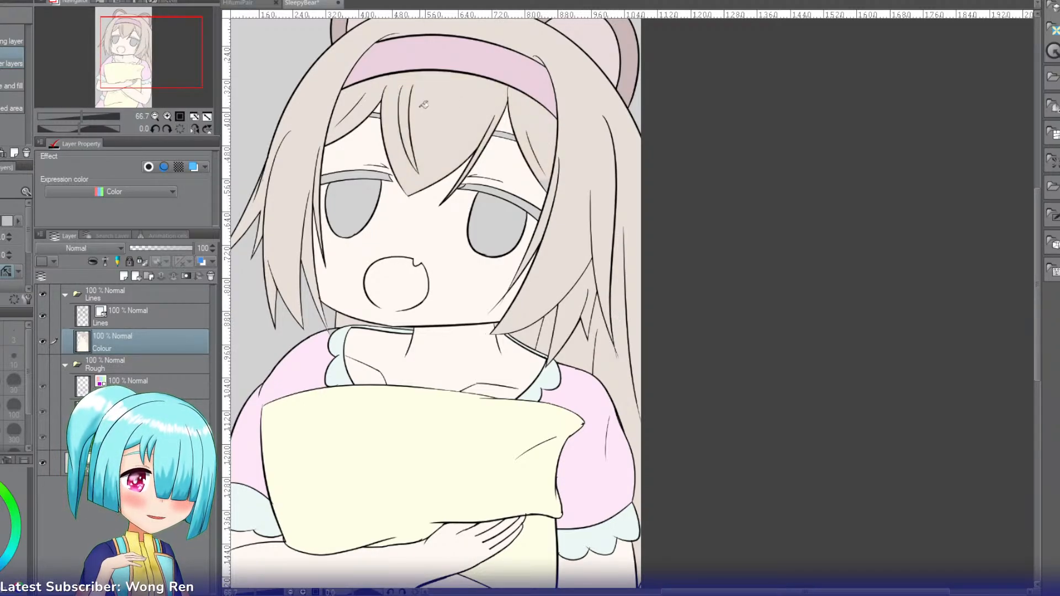
{"action": "left_click_drag", "start_coordinate": [151, 61], "coordinate": [151, 48]}
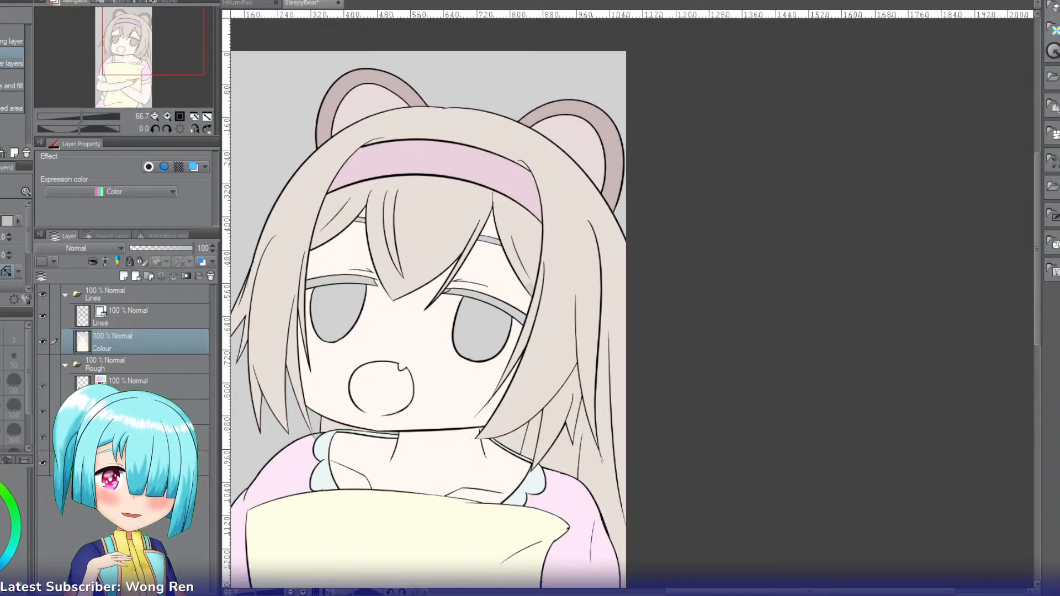
Step: Fill both irises with pale pink and both upper eyelash bands with black
{"action": "left_click", "coordinate": [332, 307]}
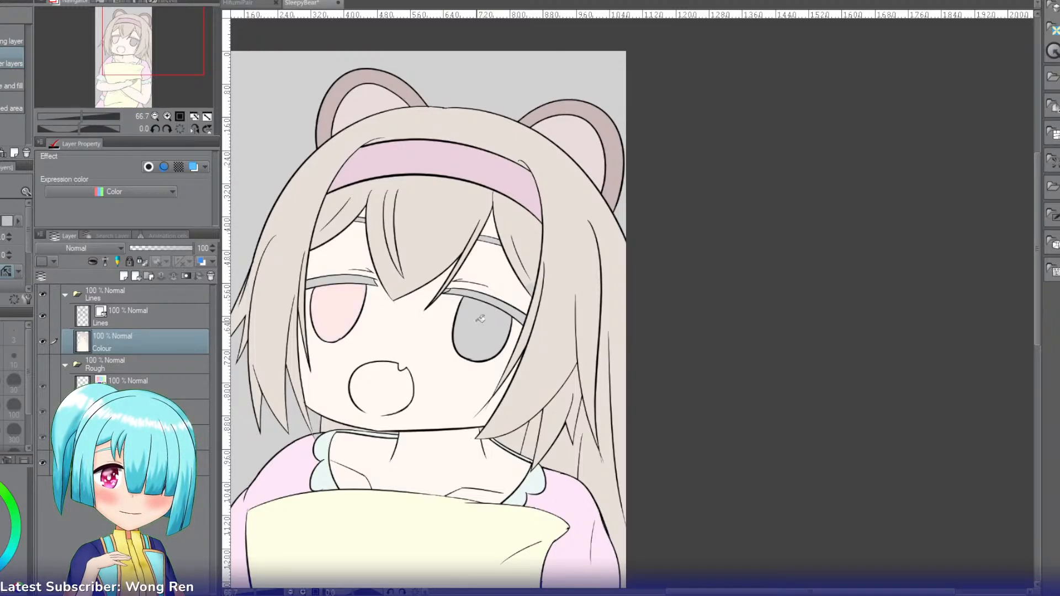
{"action": "left_click", "coordinate": [480, 318]}
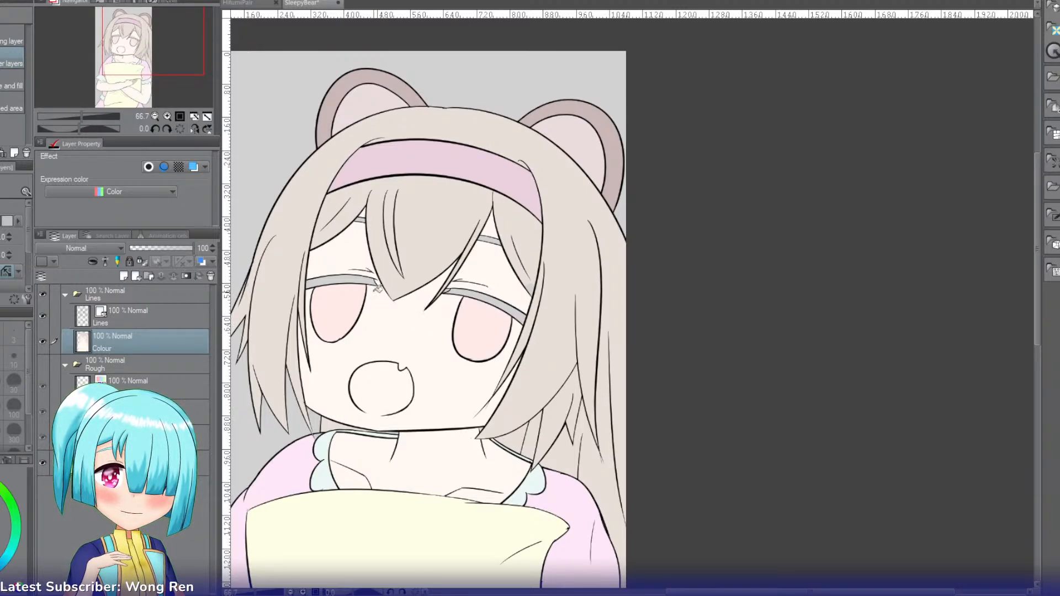
{"action": "left_click", "coordinate": [347, 279]}
{"action": "left_click", "coordinate": [485, 294]}
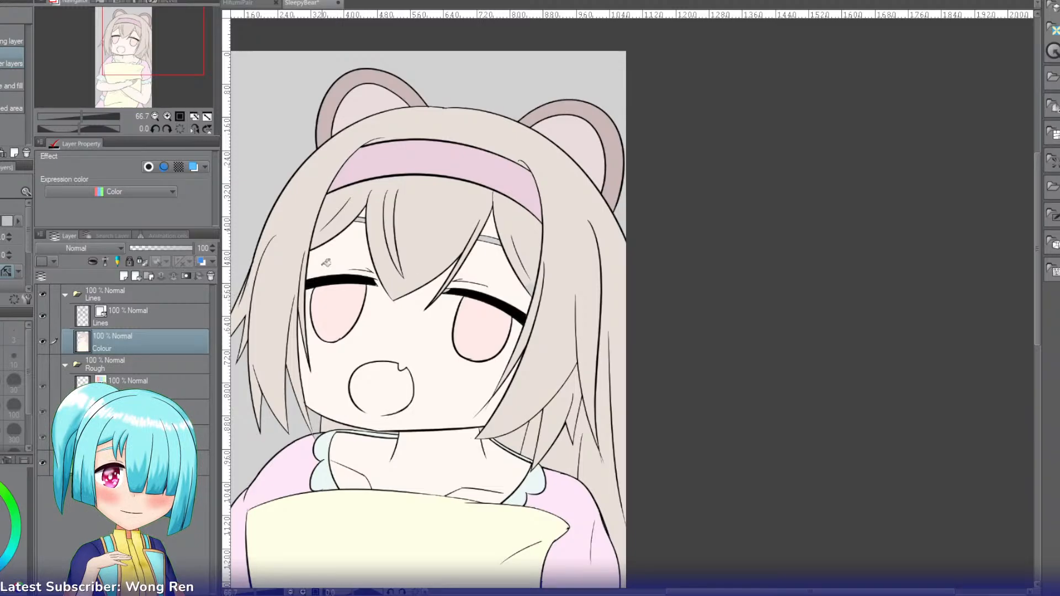
Step: Close the gap in the lower mouth outline with a pink stroke and fill the open mouth with the same pink
{"action": "left_click", "coordinate": [165, 117]}
{"action": "left_click_drag", "start_coordinate": [171, 67], "coordinate": [148, 51]}
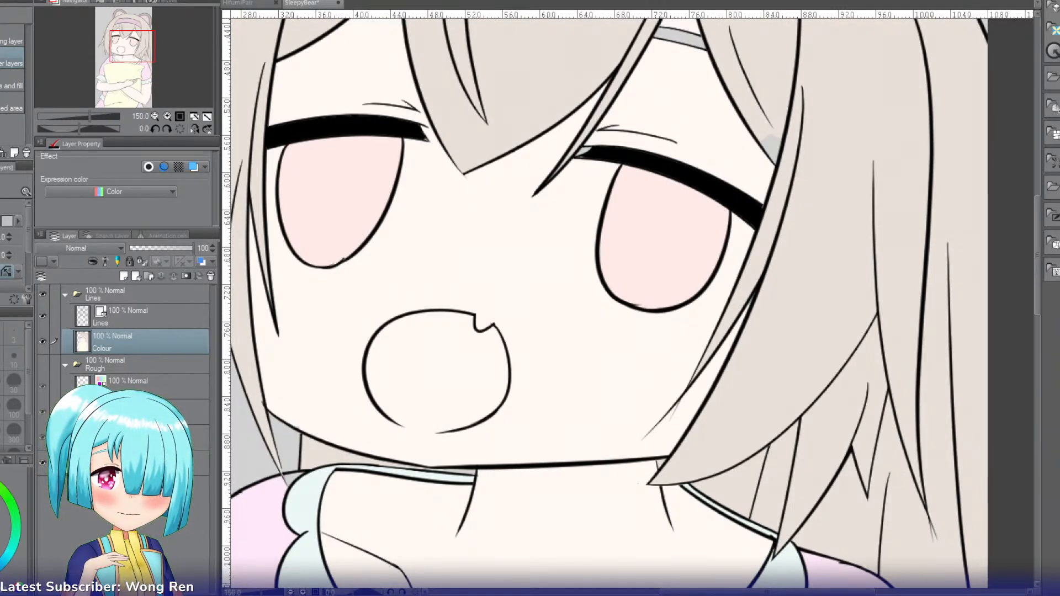
{"action": "key", "text": "t"}
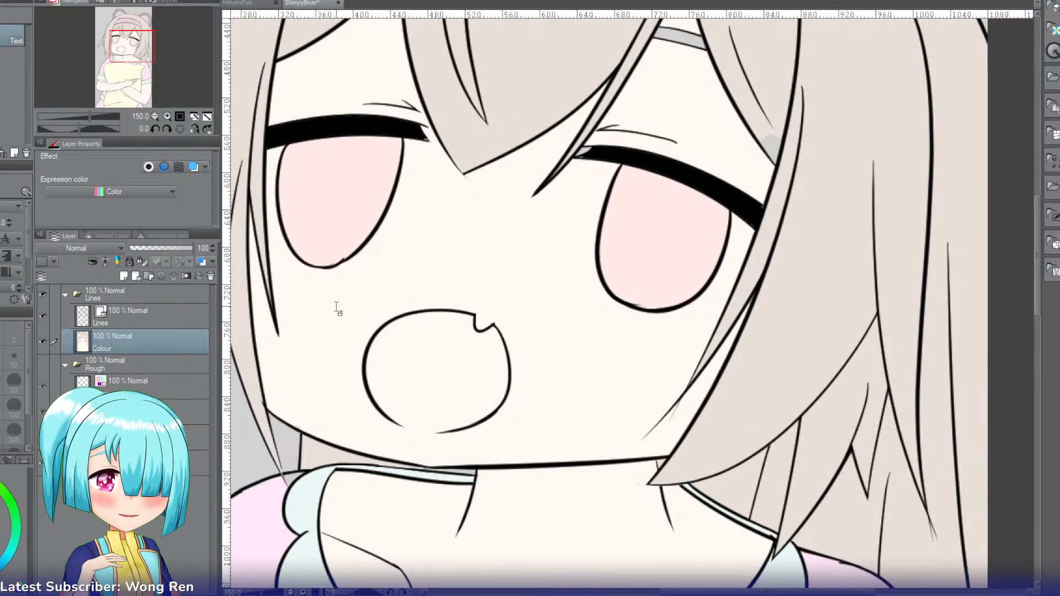
{"action": "key", "text": "r"}
{"action": "left_click_drag", "start_coordinate": [317, 227], "coordinate": [631, 194]}
{"action": "key", "text": "p"}
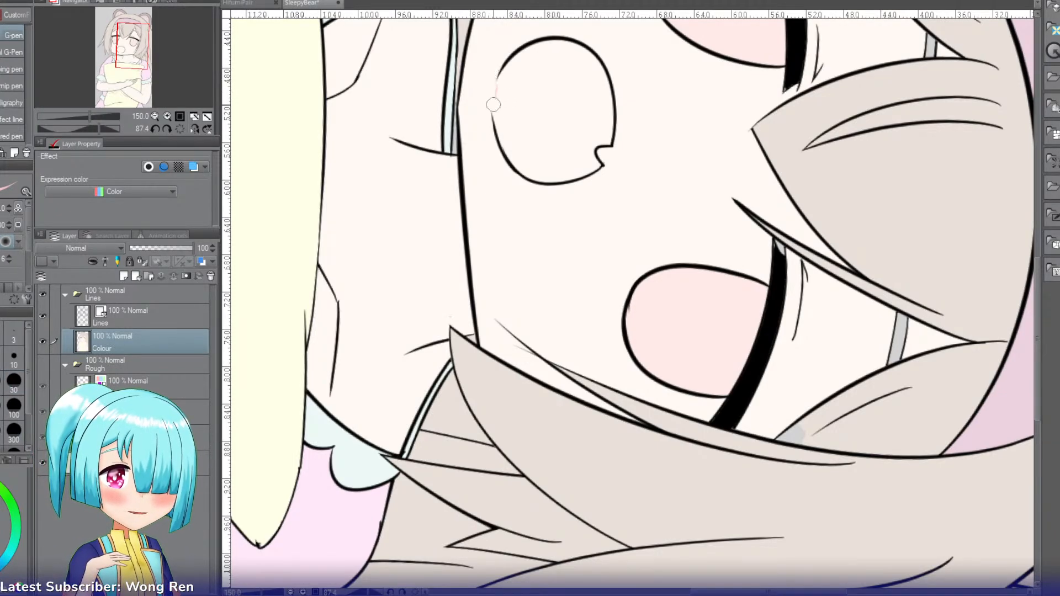
{"action": "left_click_drag", "start_coordinate": [502, 72], "coordinate": [494, 123]}
{"action": "key", "text": "ctrl+z"}
{"action": "left_click_drag", "start_coordinate": [503, 73], "coordinate": [493, 119]}
{"action": "key", "text": "ctrl+z"}
{"action": "key", "text": "g"}
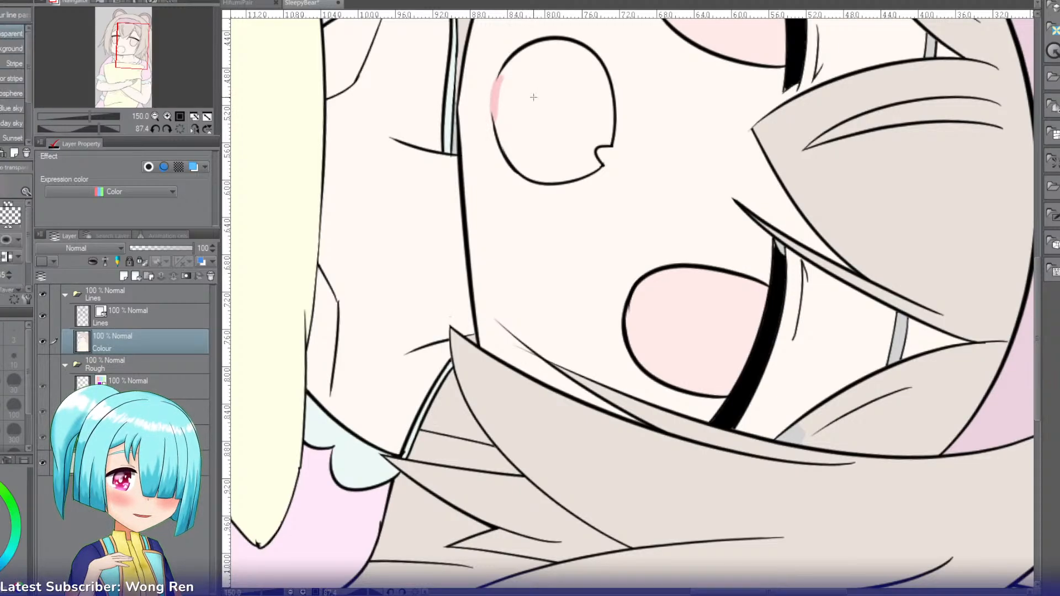
{"action": "left_click", "coordinate": [532, 102]}
Step: Select the face's skin area and paint the whites of both eyes around the irises, trimming stray white with the skin colour
{"action": "left_click_drag", "start_coordinate": [529, 72], "coordinate": [438, 202]}
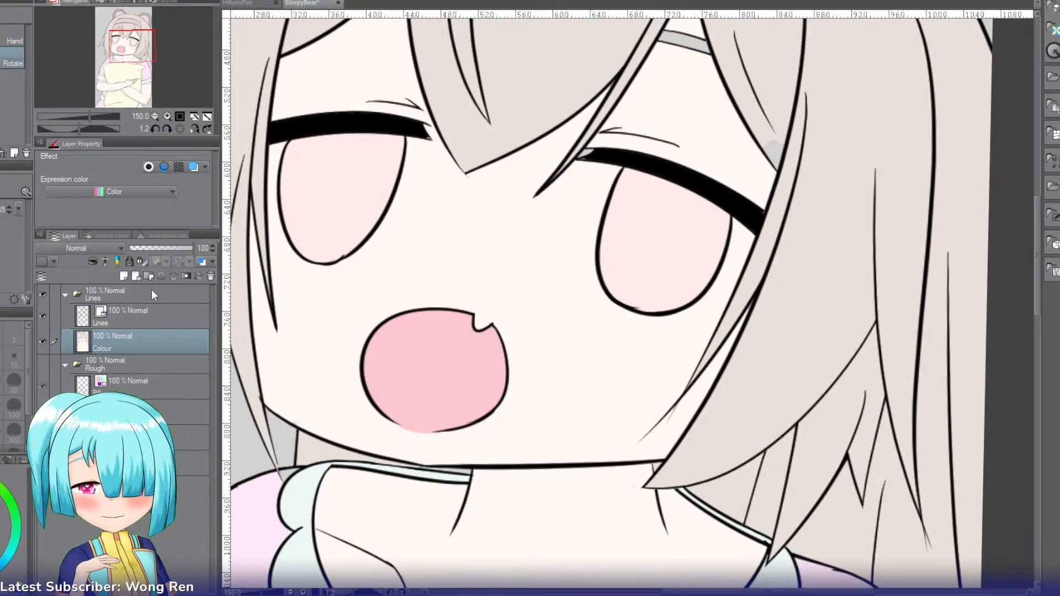
{"action": "key", "text": "w"}
{"action": "left_click", "coordinate": [433, 229]}
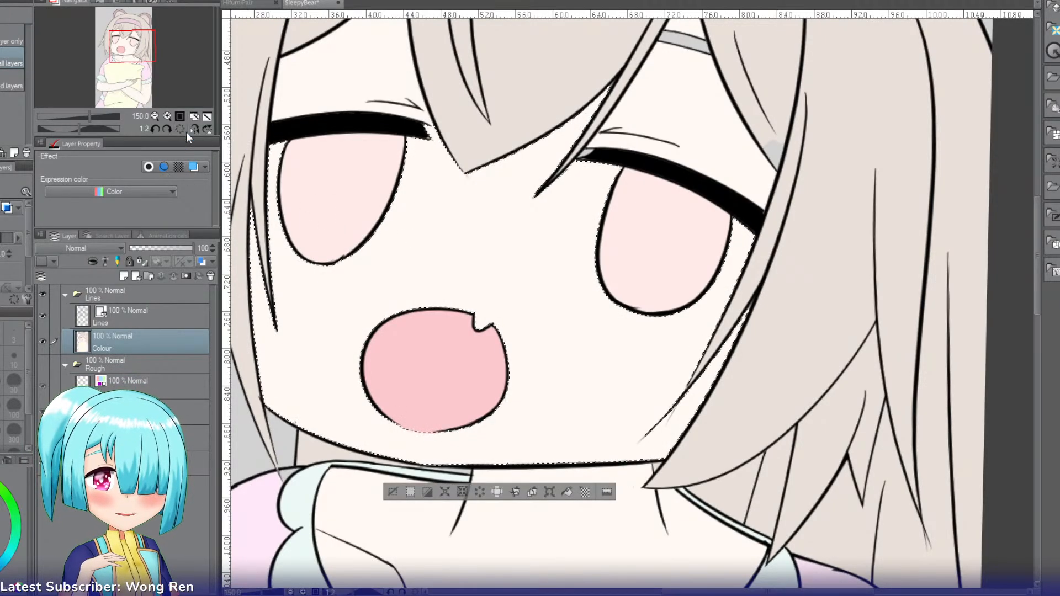
{"action": "left_click", "coordinate": [180, 129]}
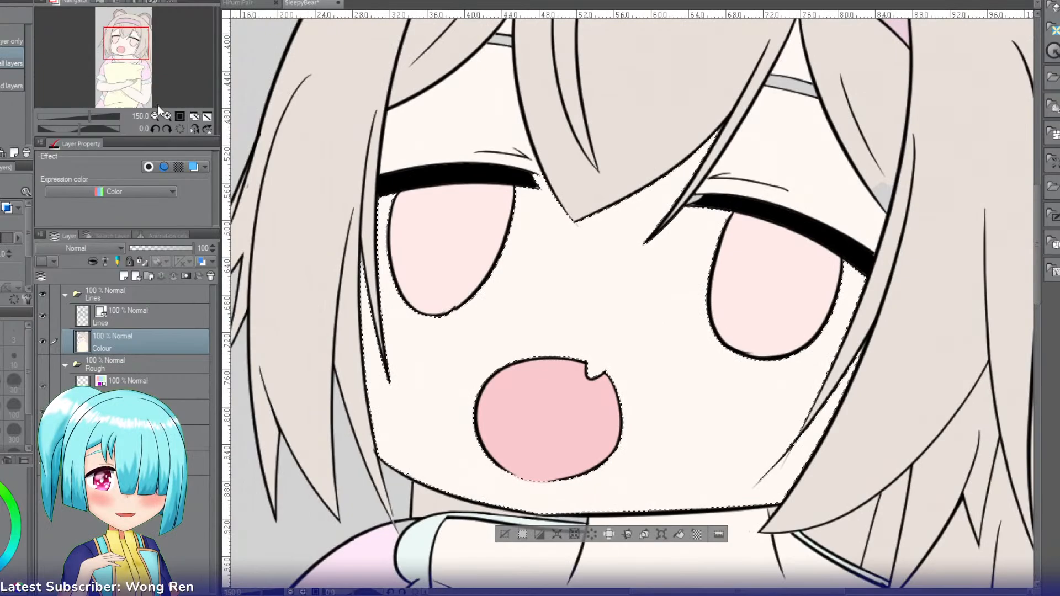
{"action": "left_click", "coordinate": [167, 116]}
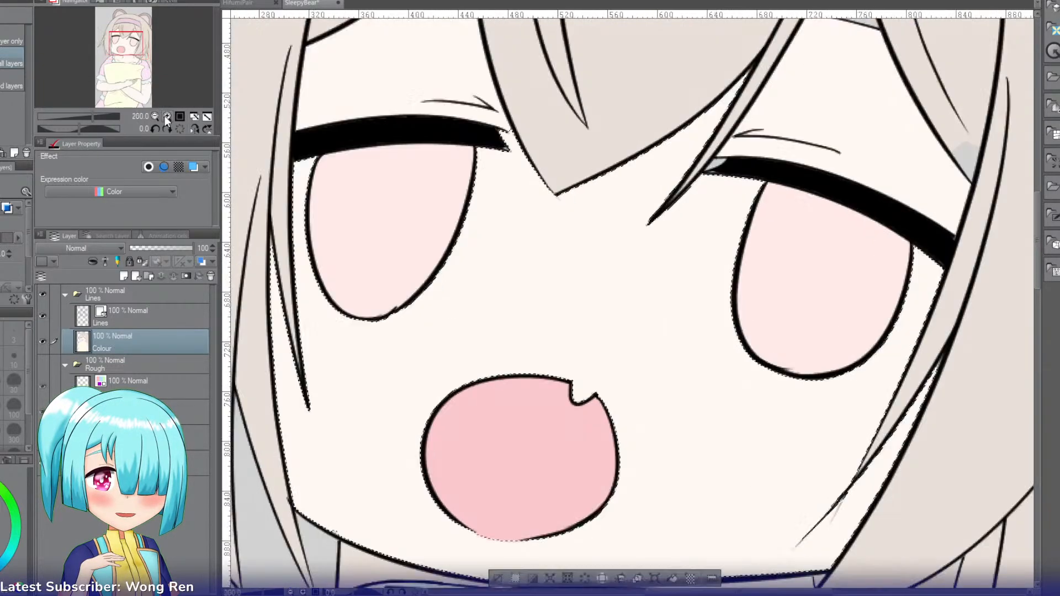
{"action": "key", "text": "p"}
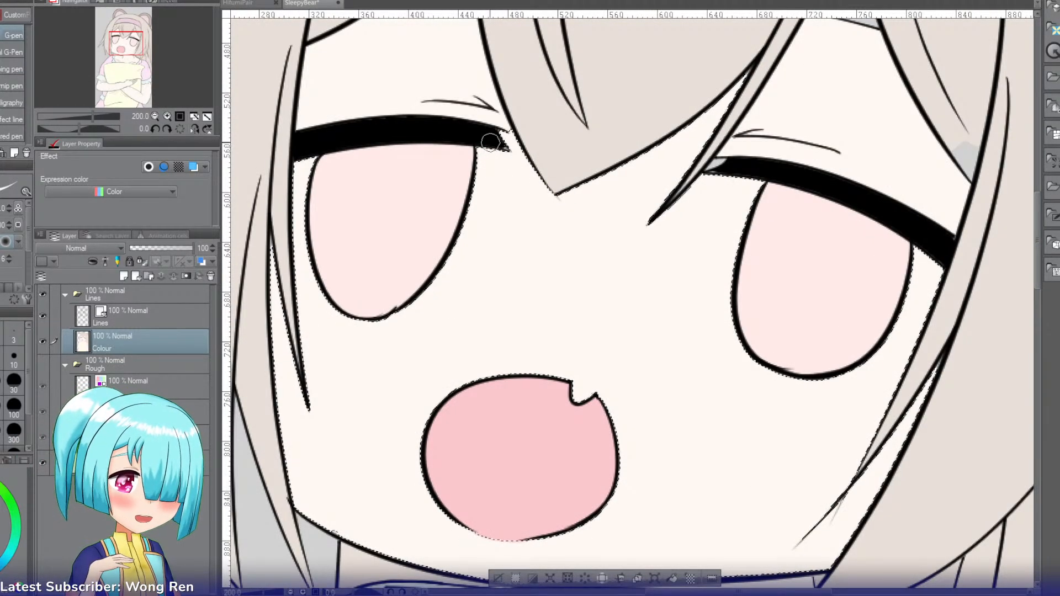
{"action": "left_click_drag", "start_coordinate": [489, 148], "coordinate": [480, 225]}
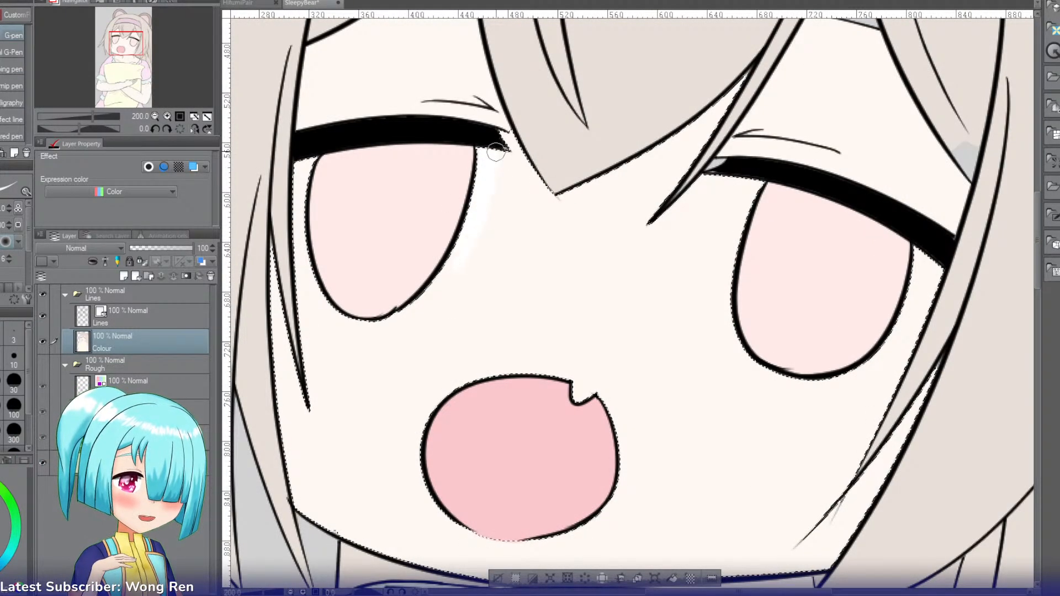
{"action": "left_click_drag", "start_coordinate": [495, 152], "coordinate": [421, 307]}
{"action": "left_click_drag", "start_coordinate": [476, 230], "coordinate": [458, 248]}
{"action": "left_click_drag", "start_coordinate": [498, 144], "coordinate": [434, 298]}
{"action": "mouse_move", "coordinate": [482, 225]}
{"action": "left_mouse_down"}
{"action": "mouse_move", "coordinate": [420, 325]}
{"action": "mouse_move", "coordinate": [389, 319]}
{"action": "left_mouse_up"}
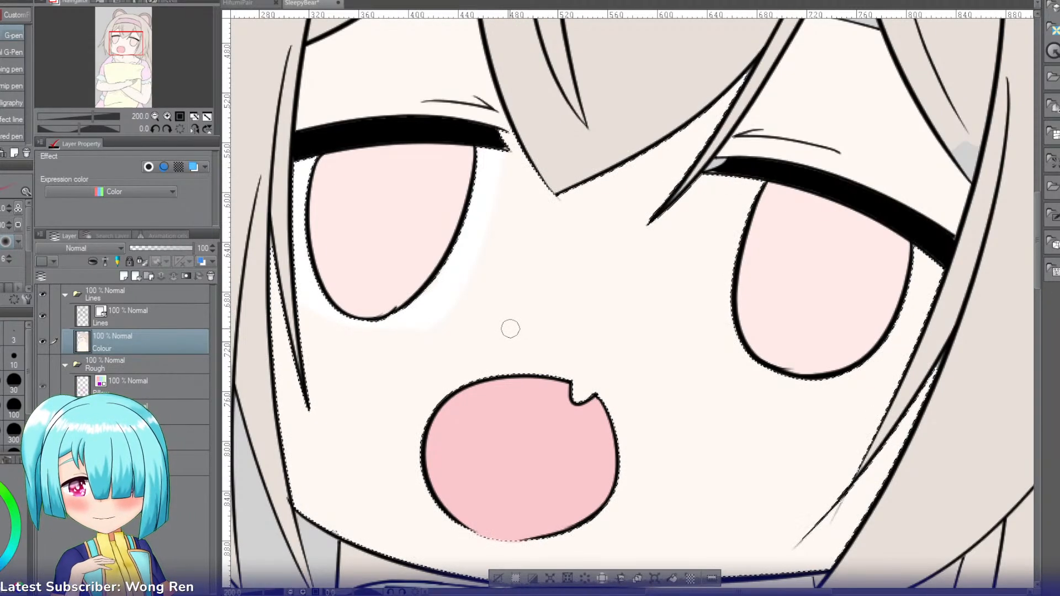
{"action": "key", "text": "i"}
{"action": "key", "text": "p"}
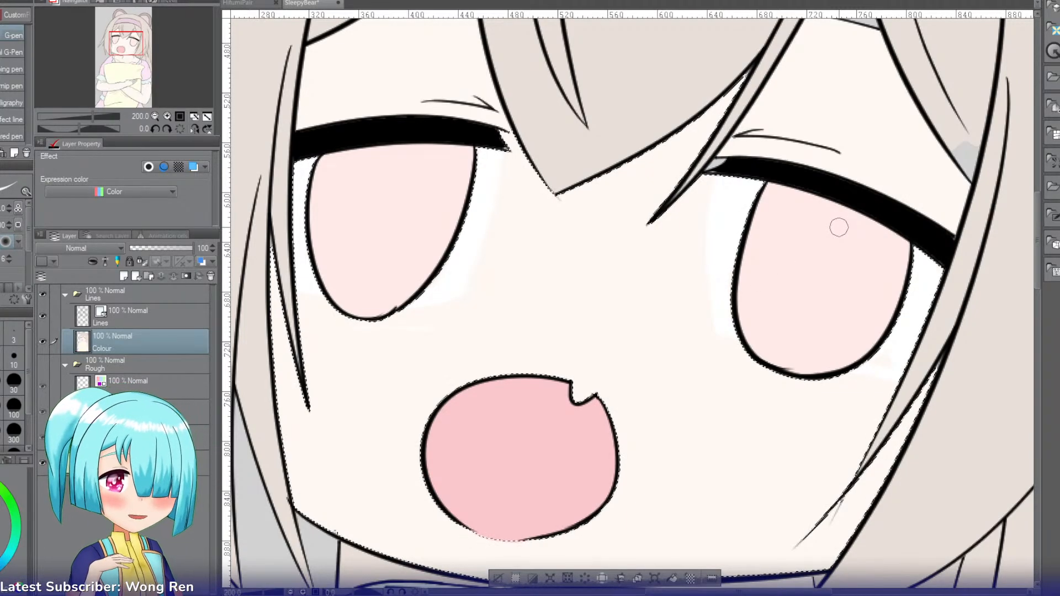
Step: Make the Lines layer active, set the pen's brush size to 10 and clear the face selection
{"action": "left_click_drag", "start_coordinate": [128, 46], "coordinate": [117, 47]}
{"action": "left_click", "coordinate": [167, 116]}
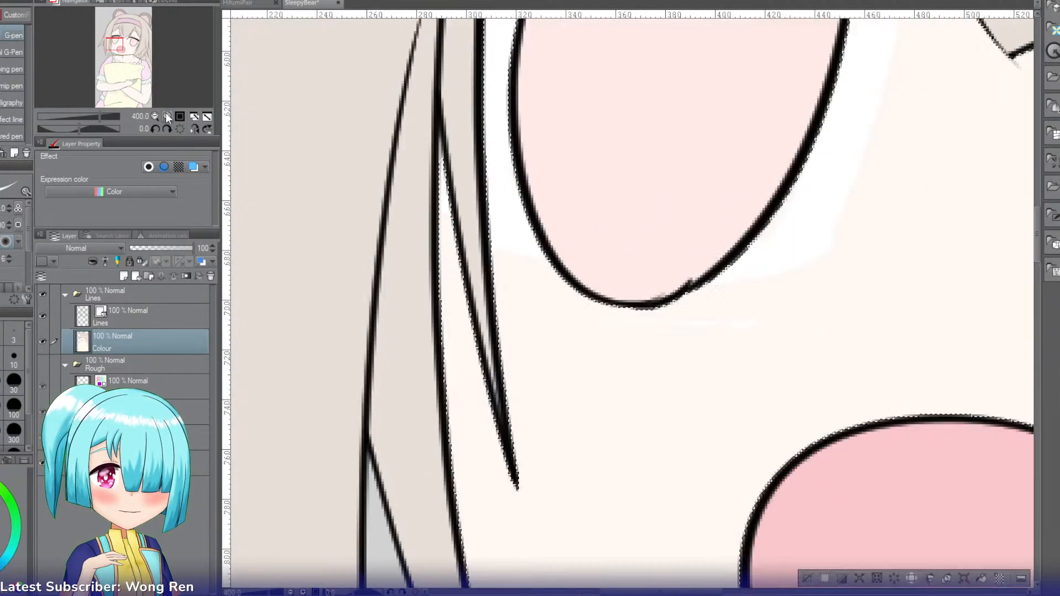
{"action": "key", "text": "r"}
{"action": "left_click_drag", "start_coordinate": [612, 124], "coordinate": [883, 318]}
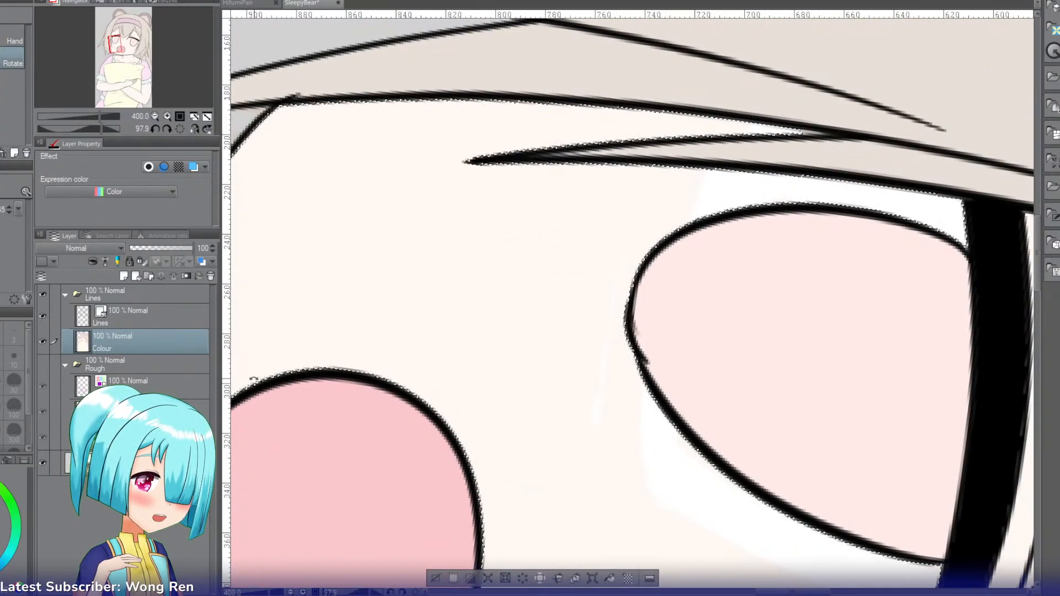
{"action": "left_click", "coordinate": [121, 317]}
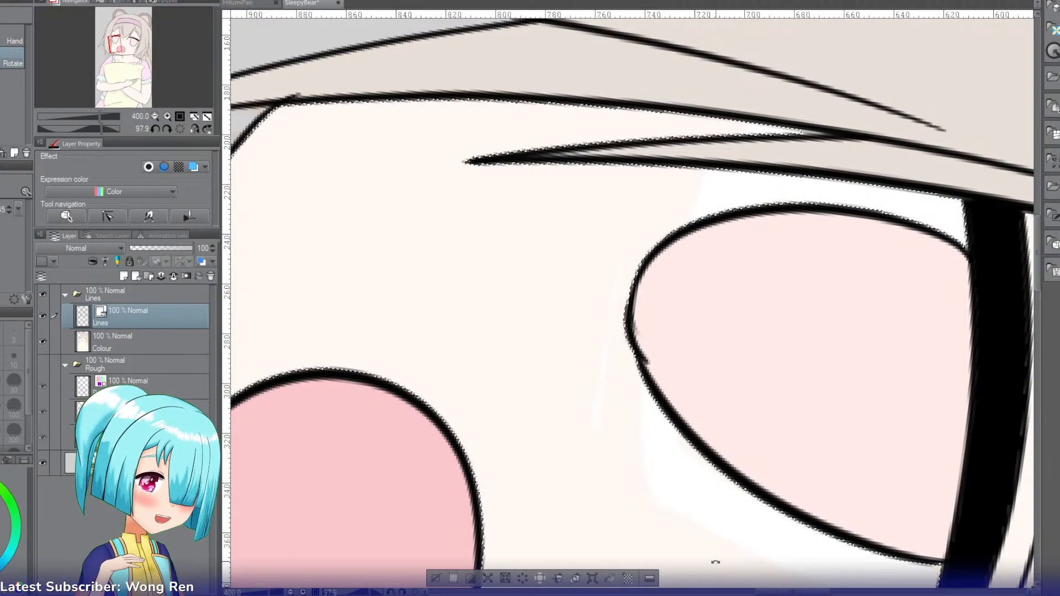
{"action": "scroll", "coordinate": [767, 547], "scroll_direction": "right", "scroll_amount": 3}
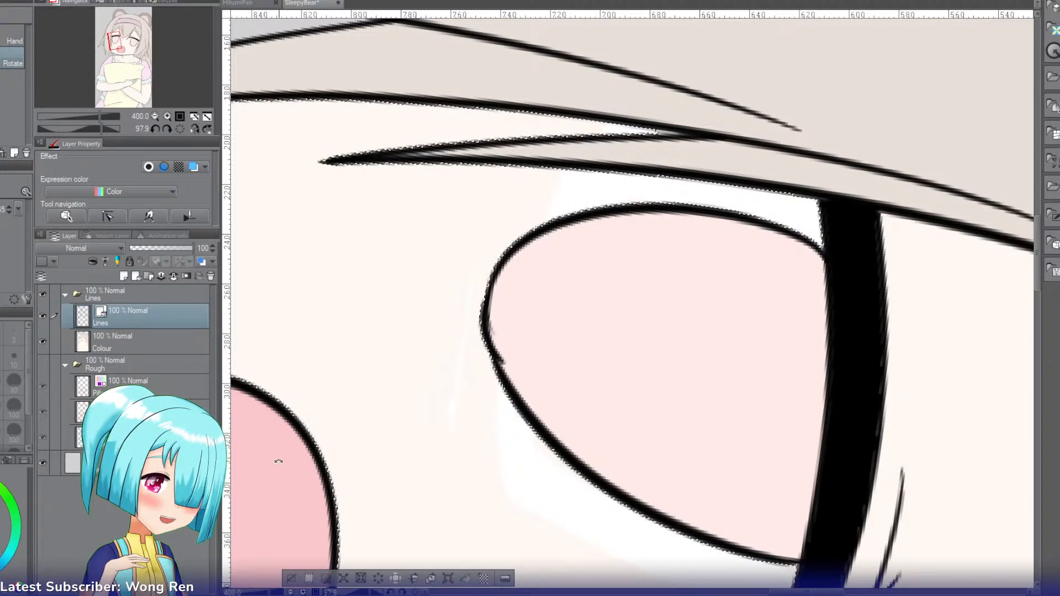
{"action": "key", "text": "p"}
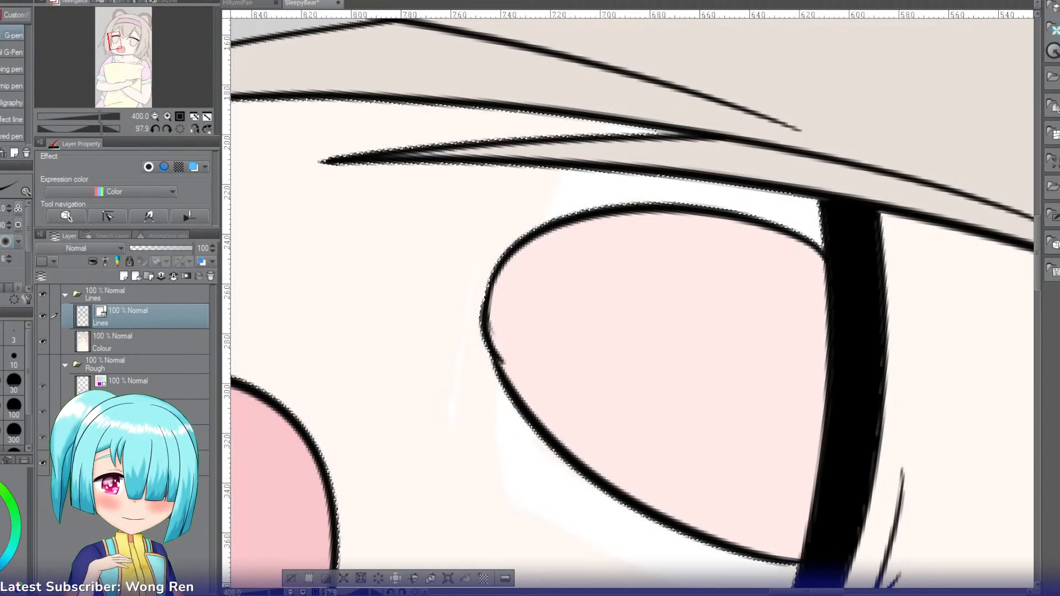
{"action": "left_click", "coordinate": [14, 358]}
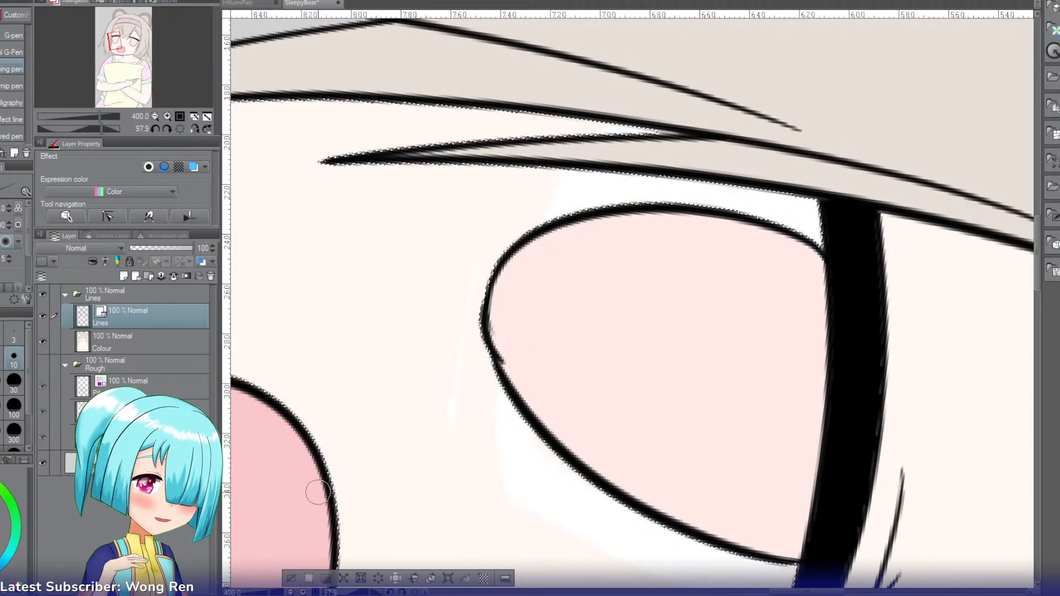
{"action": "left_click", "coordinate": [291, 578]}
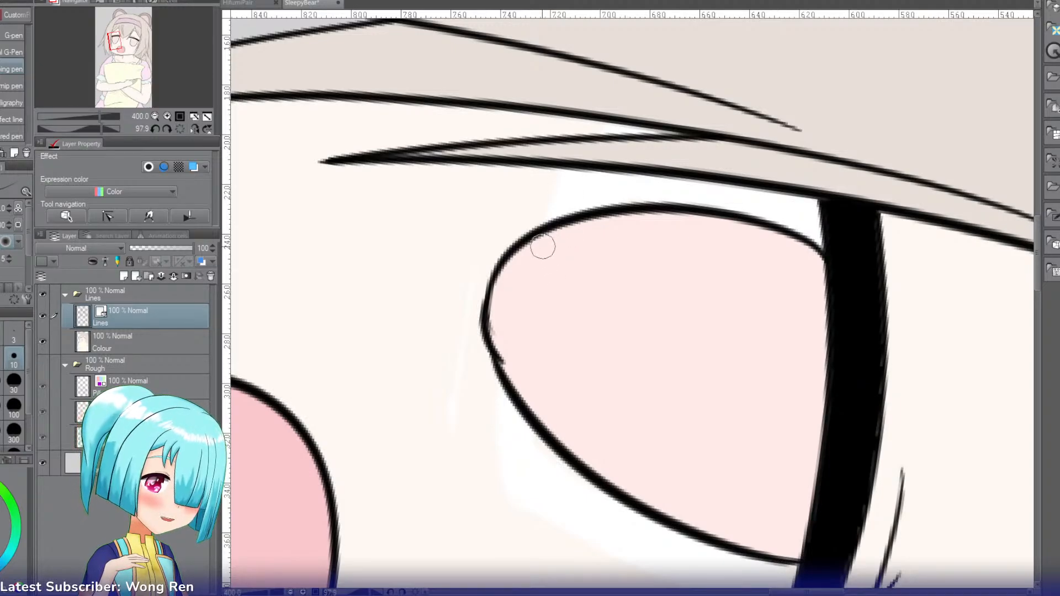
Step: Draw a flat line across the lower end of the left iris and erase the rounded outline below it
{"action": "left_click_drag", "start_coordinate": [546, 228], "coordinate": [502, 355]}
{"action": "key", "text": "ctrl+z"}
{"action": "left_click_drag", "start_coordinate": [548, 227], "coordinate": [501, 361]}
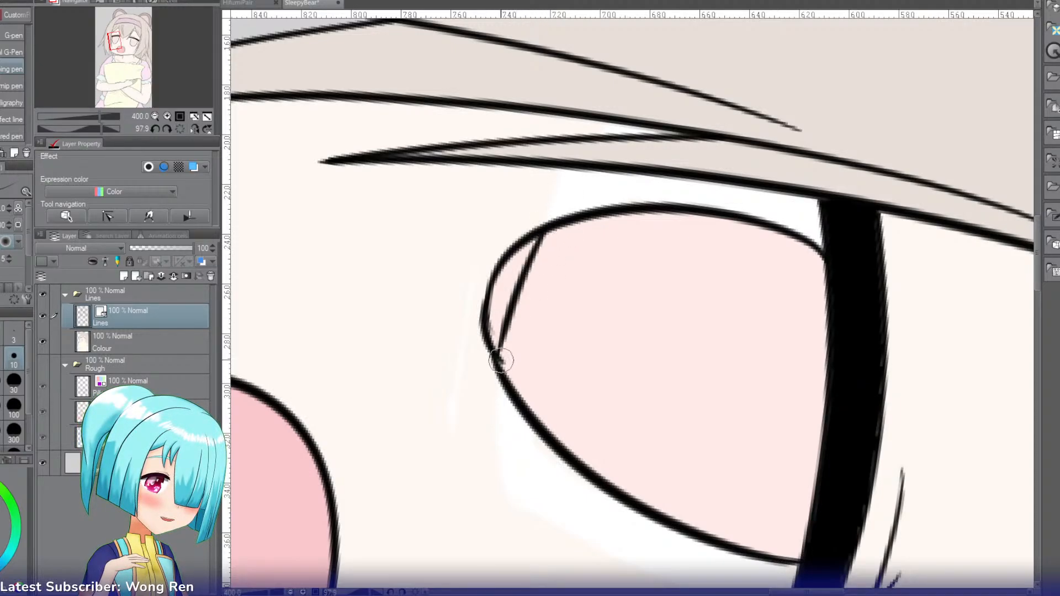
{"action": "key", "text": "e"}
{"action": "mouse_move", "coordinate": [525, 225]}
{"action": "left_mouse_down"}
{"action": "mouse_move", "coordinate": [466, 371]}
{"action": "mouse_move", "coordinate": [490, 314]}
{"action": "mouse_move", "coordinate": [472, 380]}
{"action": "mouse_move", "coordinate": [485, 348]}
{"action": "mouse_move", "coordinate": [487, 366]}
{"action": "mouse_move", "coordinate": [508, 364]}
{"action": "left_mouse_up"}
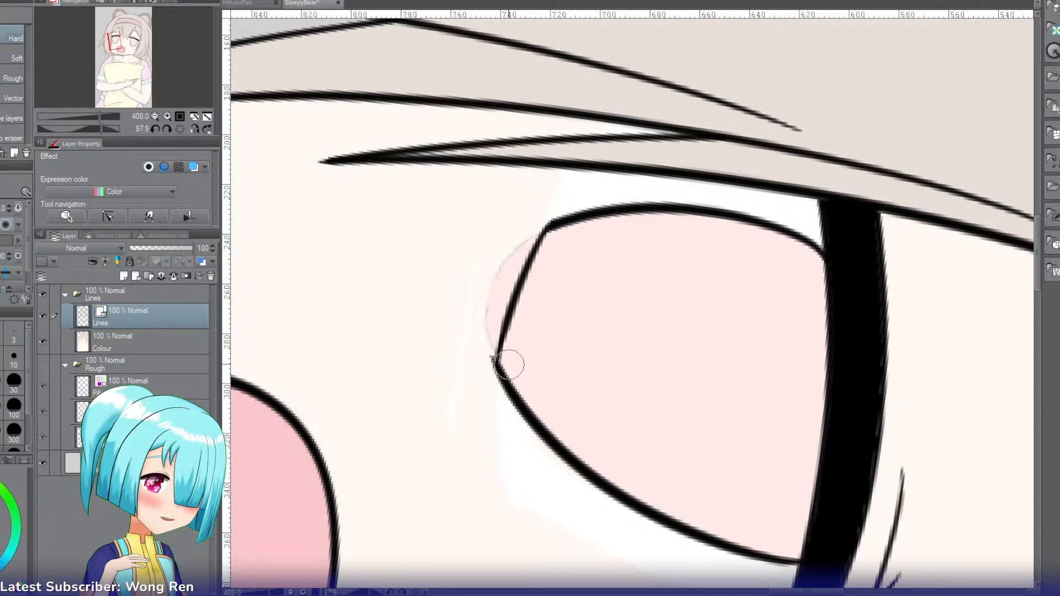
Step: Draw a matching flat black line across the lower end of the right iris on the Lines layer
{"action": "key", "text": "t"}
{"action": "key", "text": "r"}
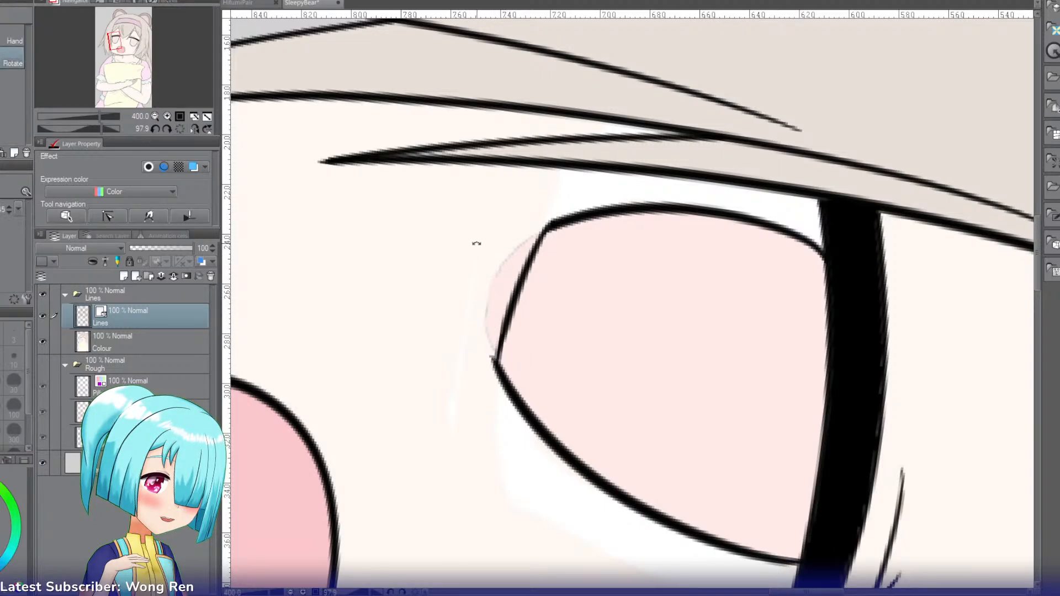
{"action": "left_click_drag", "start_coordinate": [476, 239], "coordinate": [514, 357]}
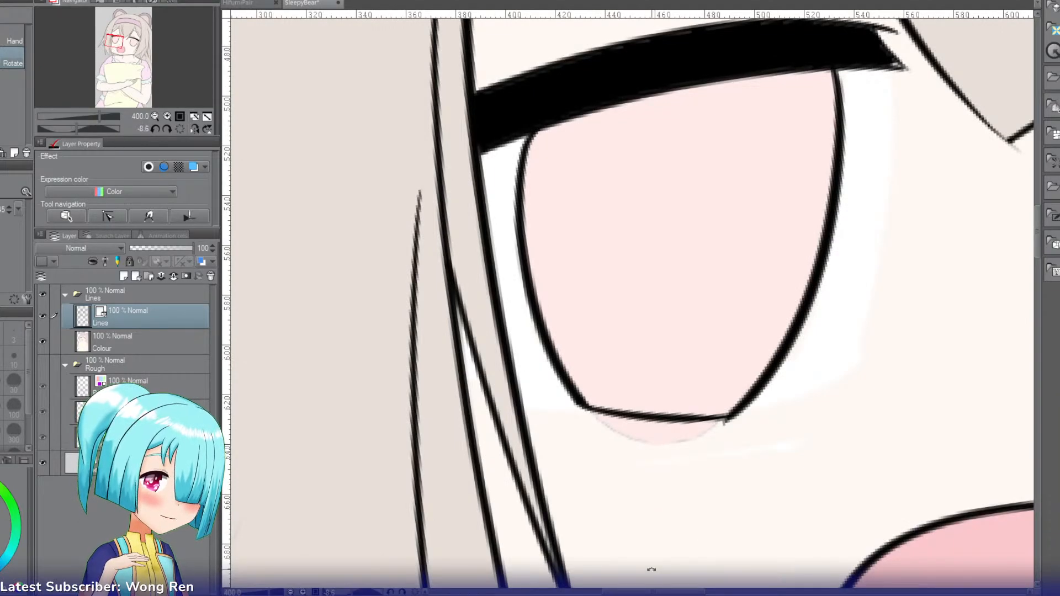
{"action": "left_click_drag", "start_coordinate": [651, 591], "coordinate": [746, 591]}
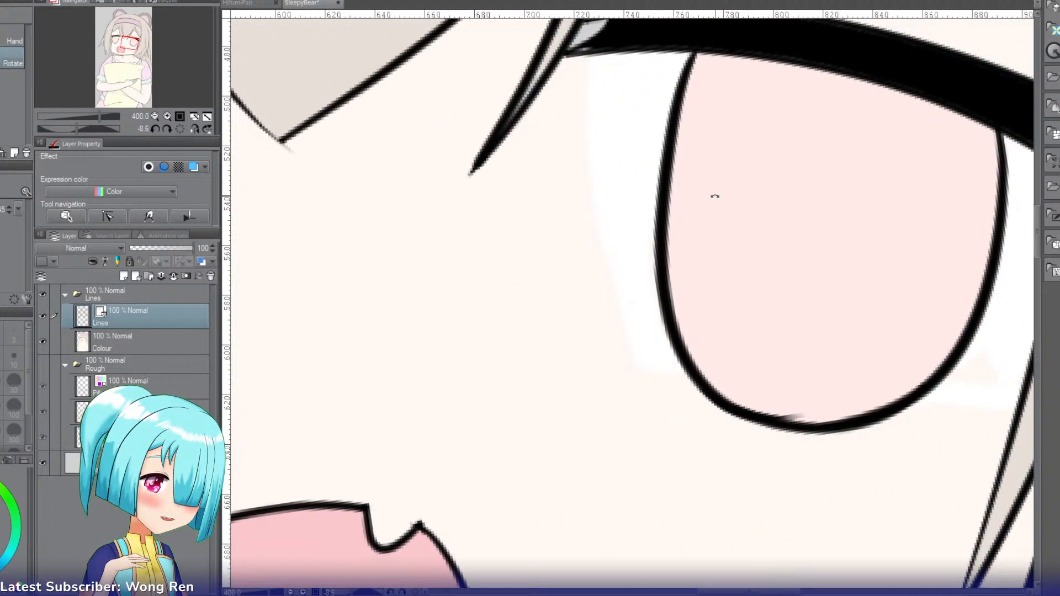
{"action": "left_click_drag", "start_coordinate": [714, 196], "coordinate": [609, 274]}
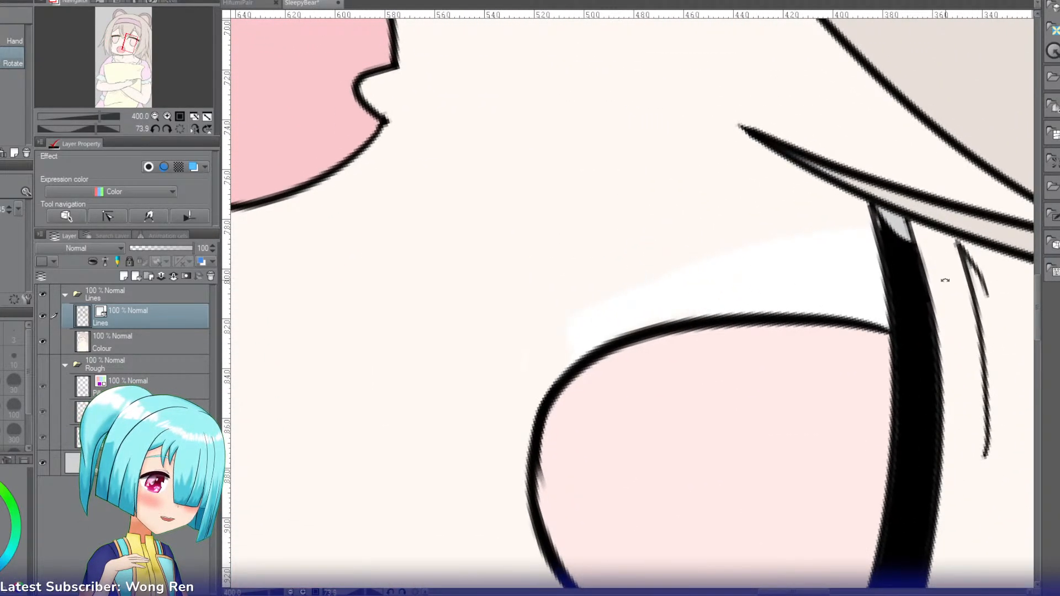
{"action": "left_click_drag", "start_coordinate": [1039, 297], "coordinate": [1037, 314]}
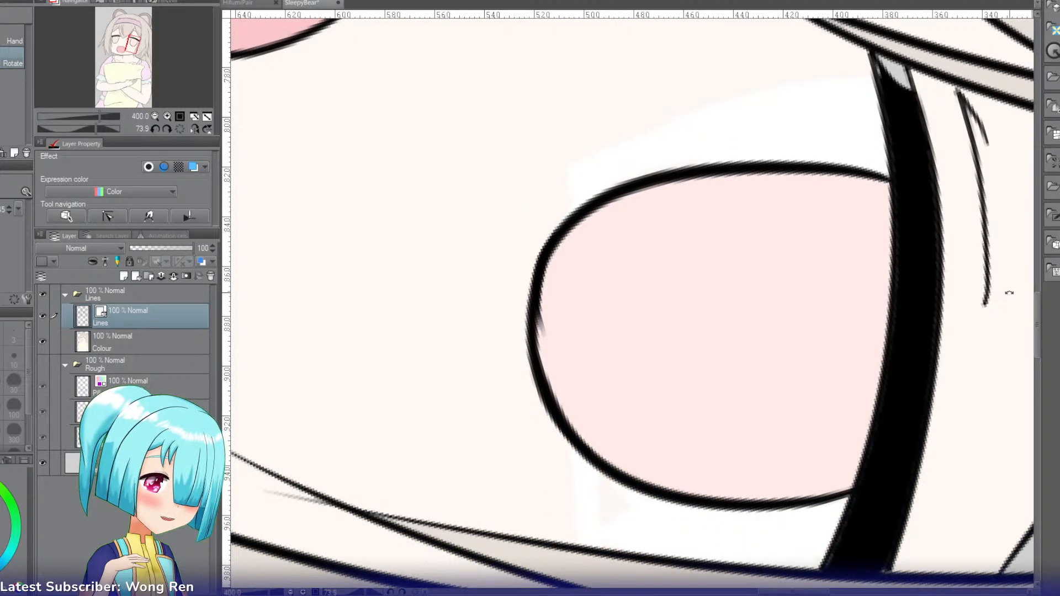
{"action": "key", "text": "p"}
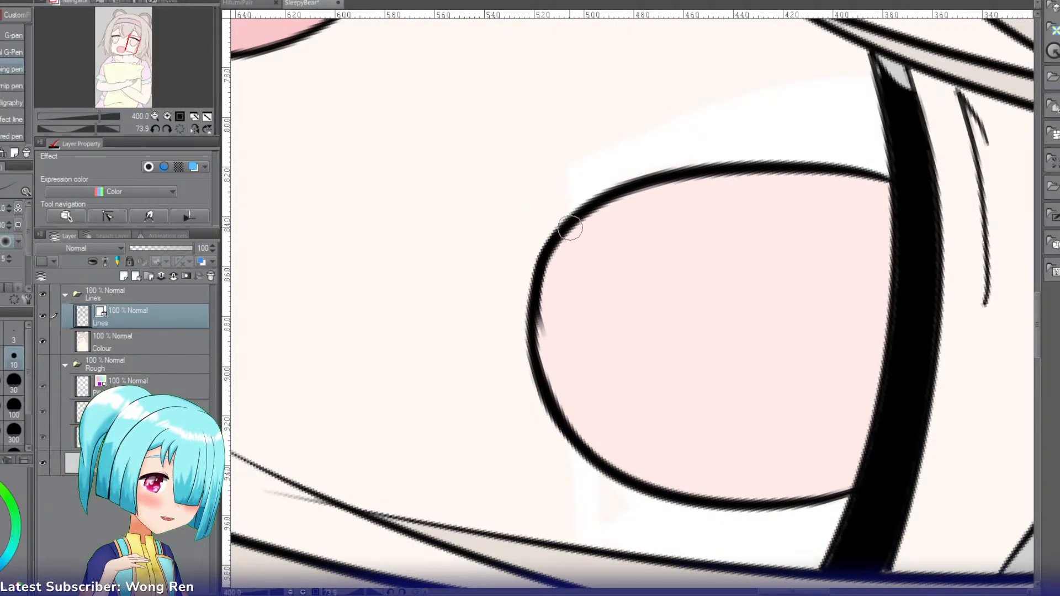
{"action": "left_click_drag", "start_coordinate": [571, 227], "coordinate": [542, 371]}
{"action": "key", "text": "ctrl+z"}
{"action": "mouse_move", "coordinate": [573, 219]}
{"action": "left_mouse_down"}
{"action": "mouse_move", "coordinate": [558, 330]}
{"action": "mouse_move", "coordinate": [568, 427]}
{"action": "mouse_move", "coordinate": [546, 436]}
{"action": "left_mouse_up"}
{"action": "key", "text": "ctrl+z"}
{"action": "left_click_drag", "start_coordinate": [570, 227], "coordinate": [572, 435]}
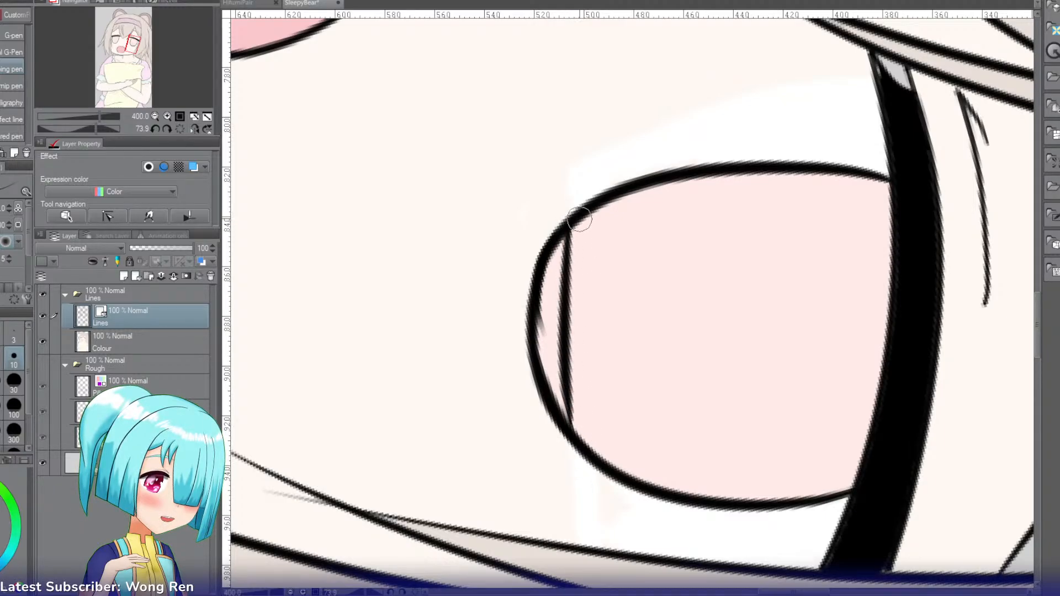
{"action": "left_click_drag", "start_coordinate": [572, 220], "coordinate": [573, 409]}
{"action": "key", "text": "ctrl+z"}
{"action": "key", "text": "ctrl+z"}
{"action": "left_click_drag", "start_coordinate": [573, 215], "coordinate": [575, 412]}
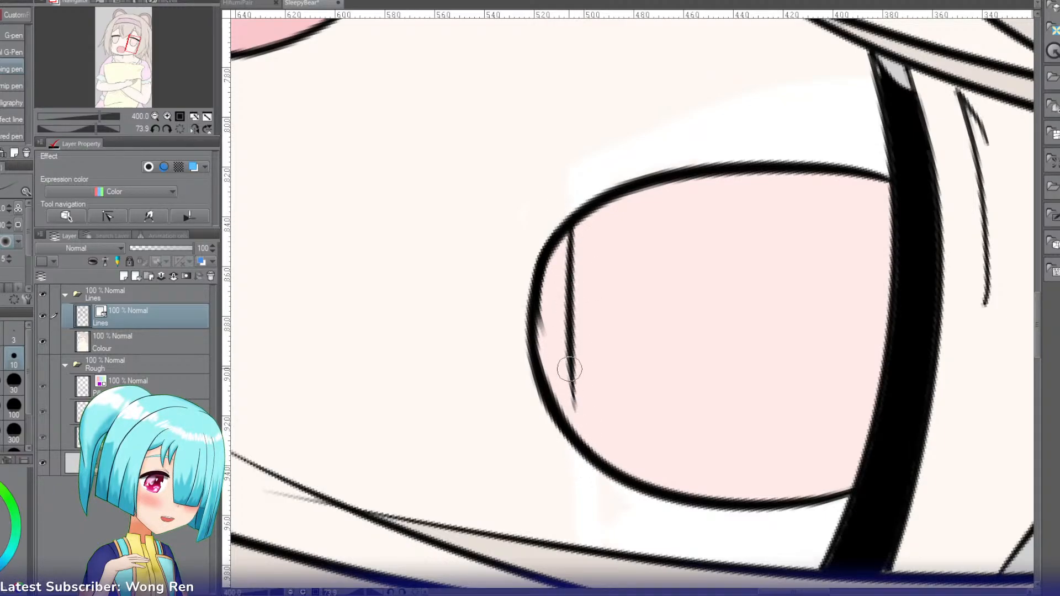
{"action": "left_click_drag", "start_coordinate": [568, 350], "coordinate": [577, 430]}
{"action": "key", "text": "ctrl+z"}
{"action": "left_click_drag", "start_coordinate": [571, 384], "coordinate": [582, 456]}
Step: Erase the rounded outline beneath the right iris's new flat edge
{"action": "key", "text": "e"}
{"action": "left_click_drag", "start_coordinate": [559, 237], "coordinate": [552, 400]}
{"action": "left_click_drag", "start_coordinate": [537, 319], "coordinate": [541, 369]}
Step: Paint over the leftover pink below the right iris with the face's skin colour on the Colour layer
{"action": "key", "text": "i"}
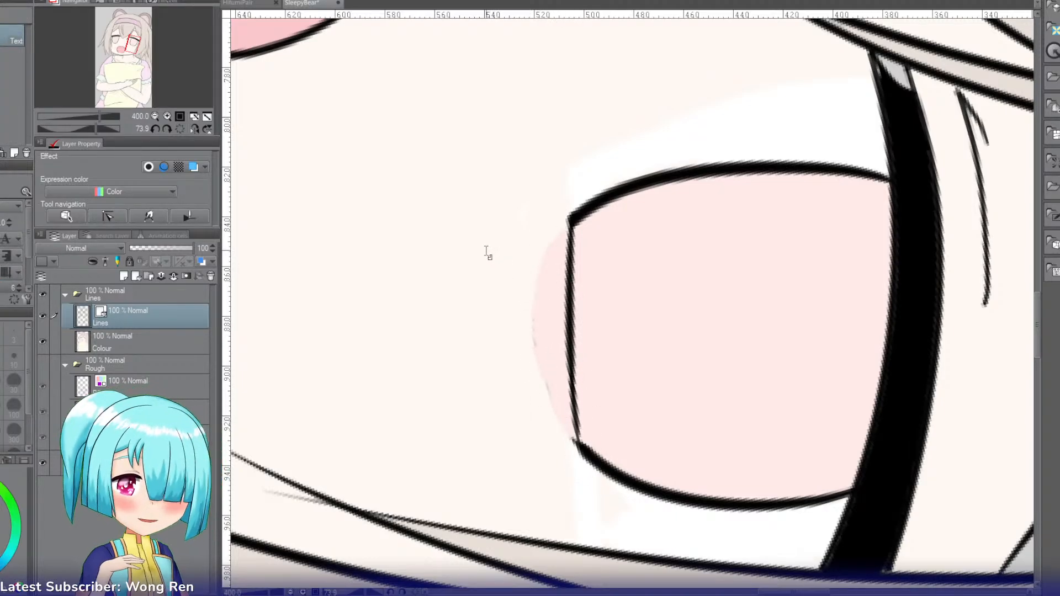
{"action": "left_click", "coordinate": [165, 338]}
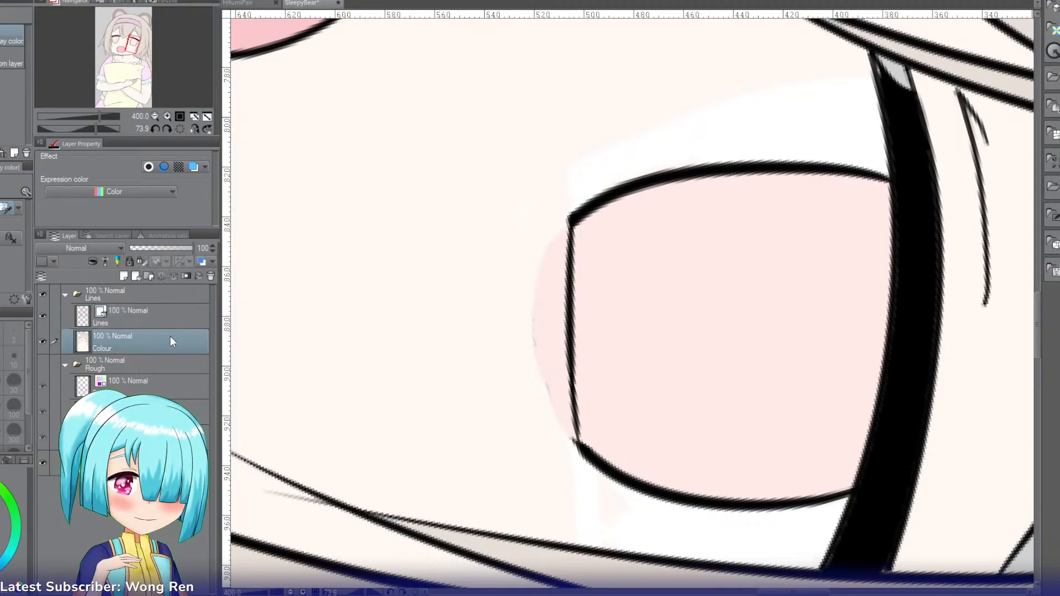
{"action": "key", "text": "p"}
{"action": "mouse_move", "coordinate": [534, 434]}
{"action": "left_mouse_down"}
{"action": "mouse_move", "coordinate": [545, 402]}
{"action": "mouse_move", "coordinate": [553, 439]}
{"action": "mouse_move", "coordinate": [559, 423]}
{"action": "mouse_move", "coordinate": [560, 357]}
{"action": "left_mouse_up"}
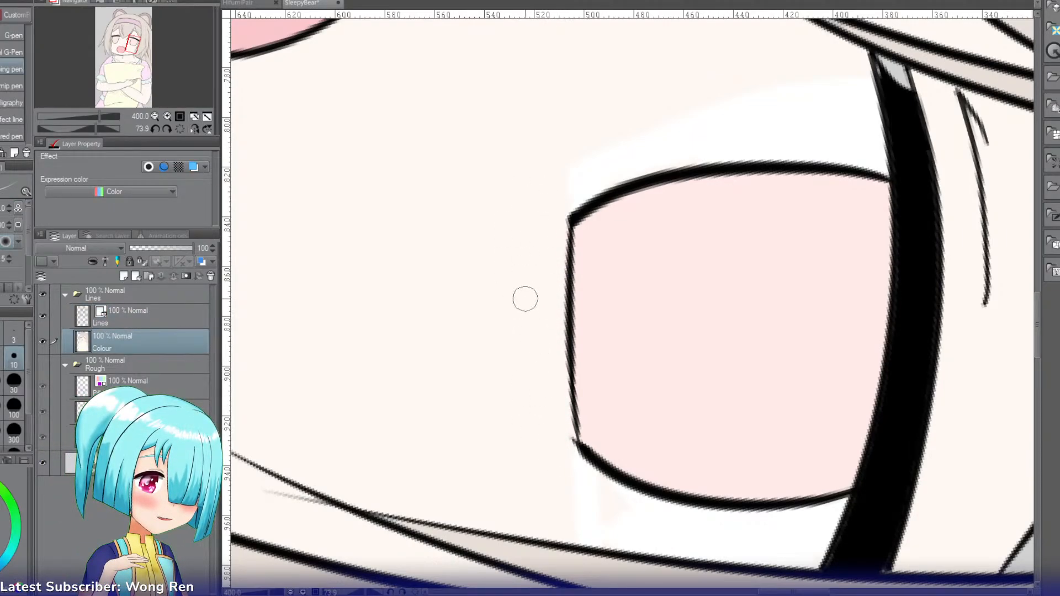
{"action": "key", "text": "r"}
{"action": "left_click_drag", "start_coordinate": [541, 205], "coordinate": [520, 379]}
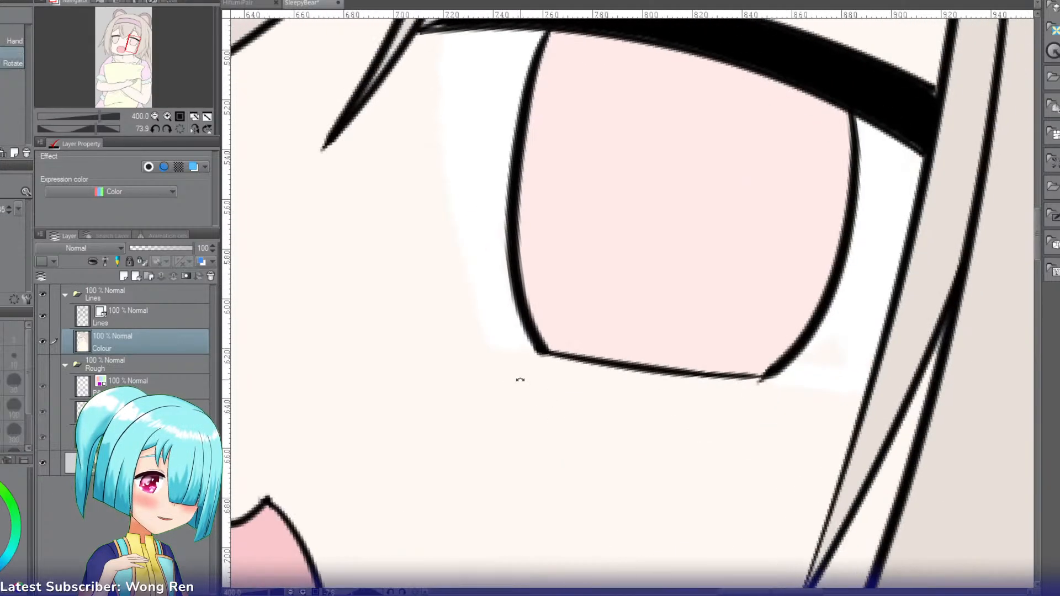
Step: Paint over the leftover pink below the left iris with the face's skin colour on the Colour layer
{"action": "left_click", "coordinate": [181, 128]}
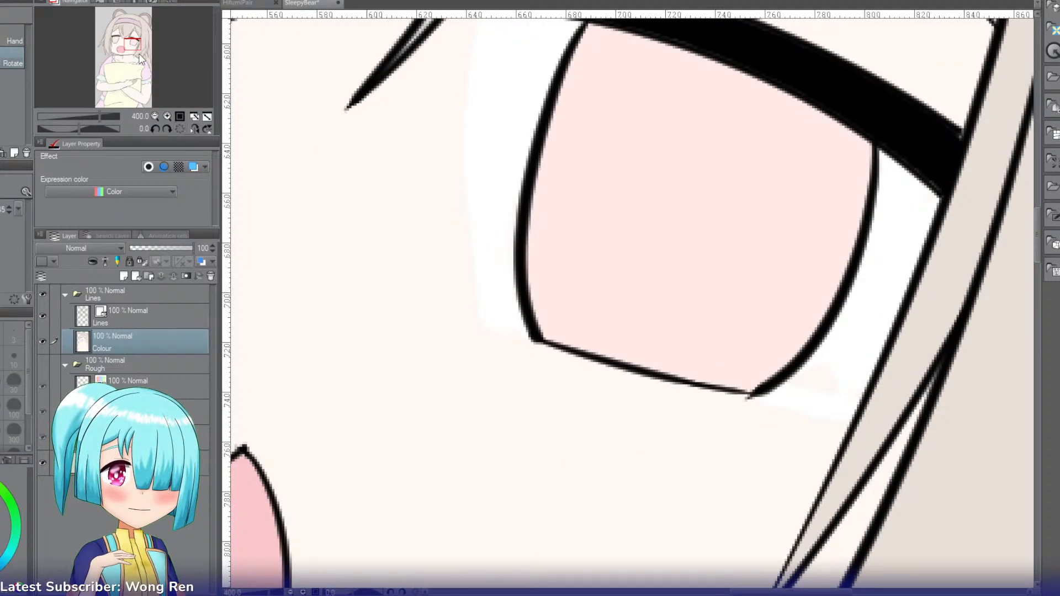
{"action": "left_click_drag", "start_coordinate": [133, 42], "coordinate": [120, 43]}
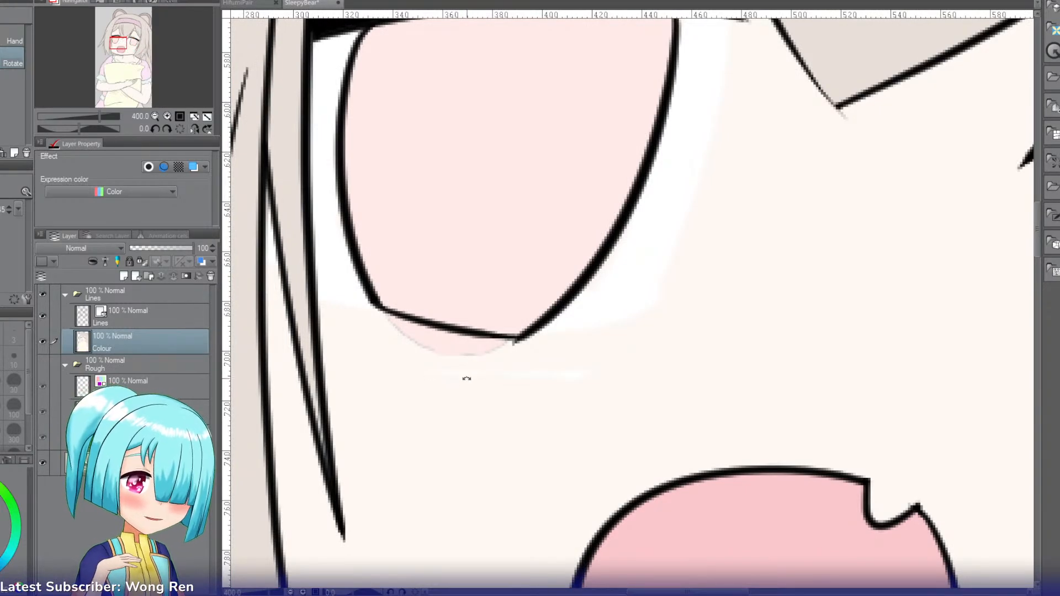
{"action": "key", "text": "p"}
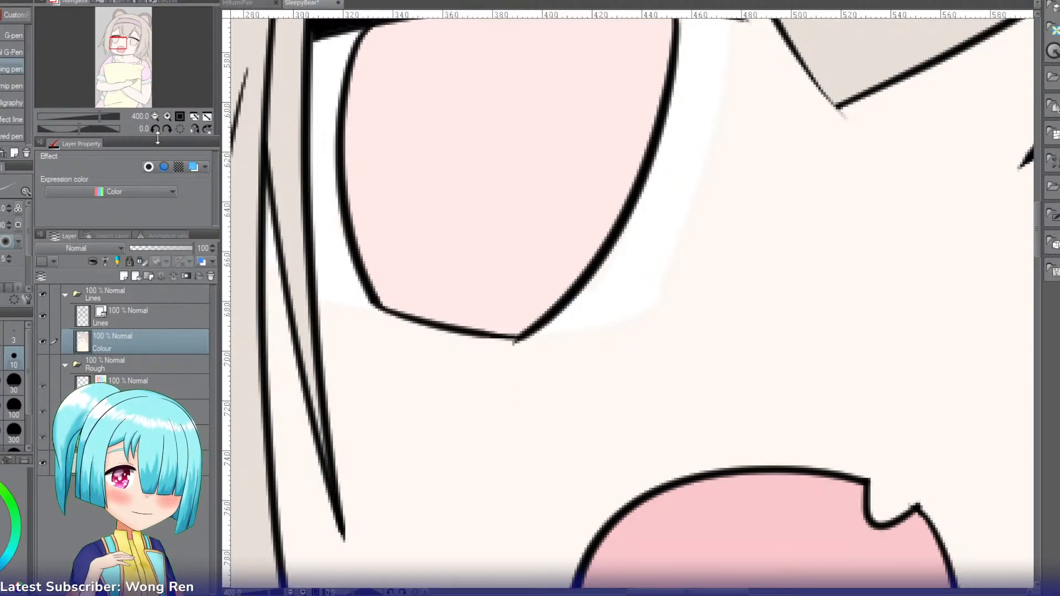
Step: Redraw the inner part of the left iris's lower edge as a flatter black line on the Lines layer
{"action": "left_click", "coordinate": [155, 116]}
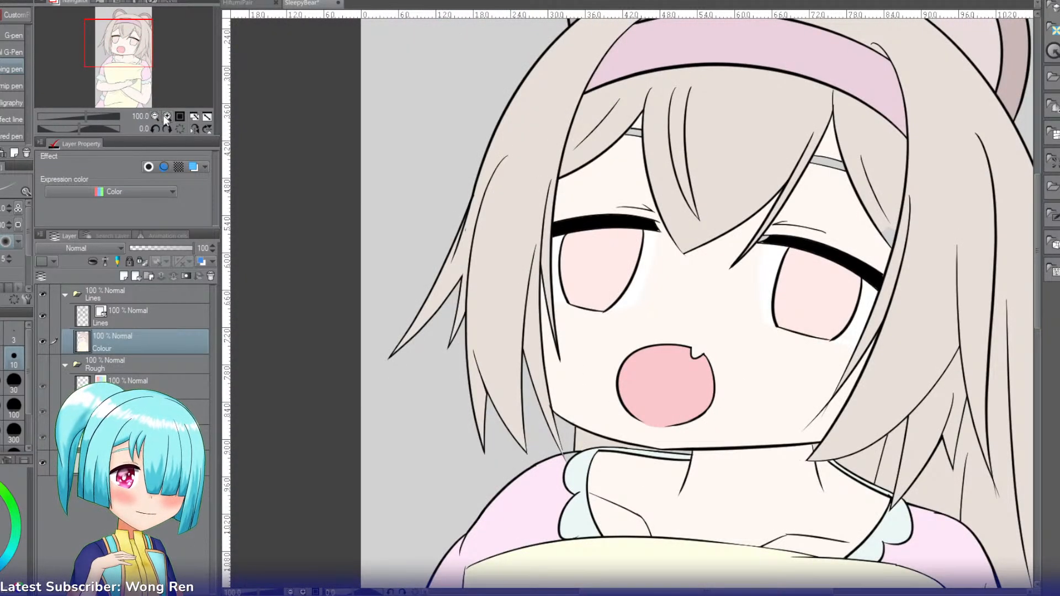
{"action": "left_click", "coordinate": [167, 116]}
{"action": "left_click", "coordinate": [168, 116]}
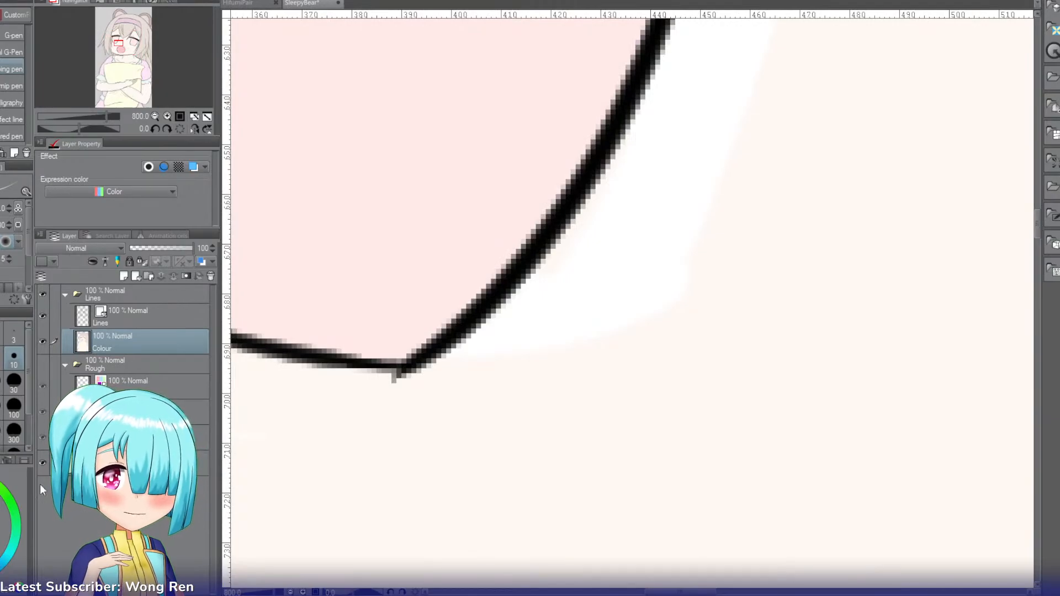
{"action": "left_click", "coordinate": [141, 311]}
{"action": "key", "text": "p"}
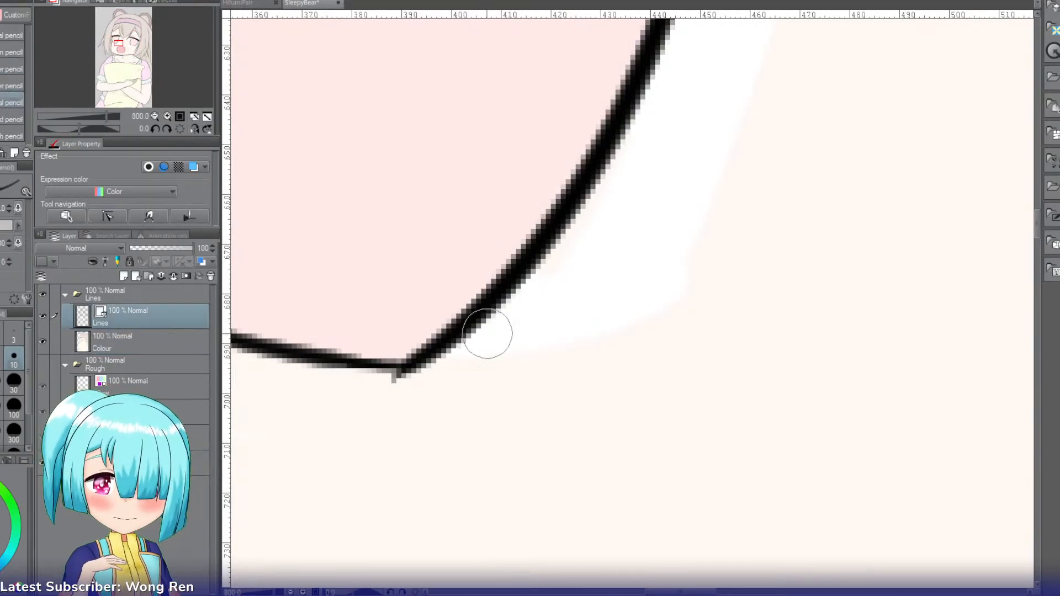
{"action": "left_click_drag", "start_coordinate": [488, 304], "coordinate": [280, 362]}
{"action": "key", "text": "ctrl+z"}
{"action": "key", "text": "p"}
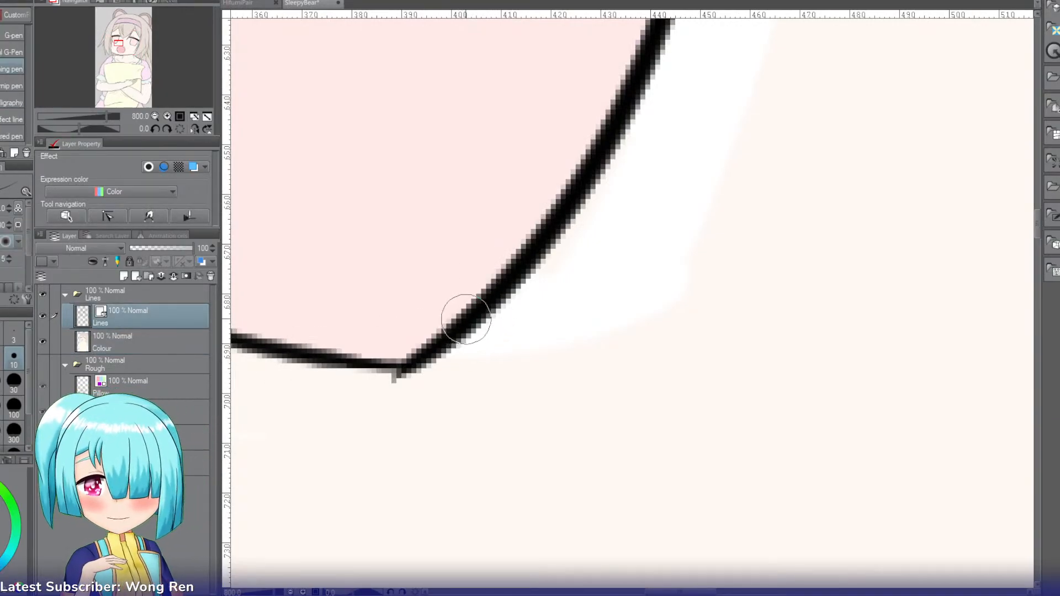
{"action": "left_click_drag", "start_coordinate": [476, 315], "coordinate": [313, 354]}
{"action": "key", "text": "ctrl+z"}
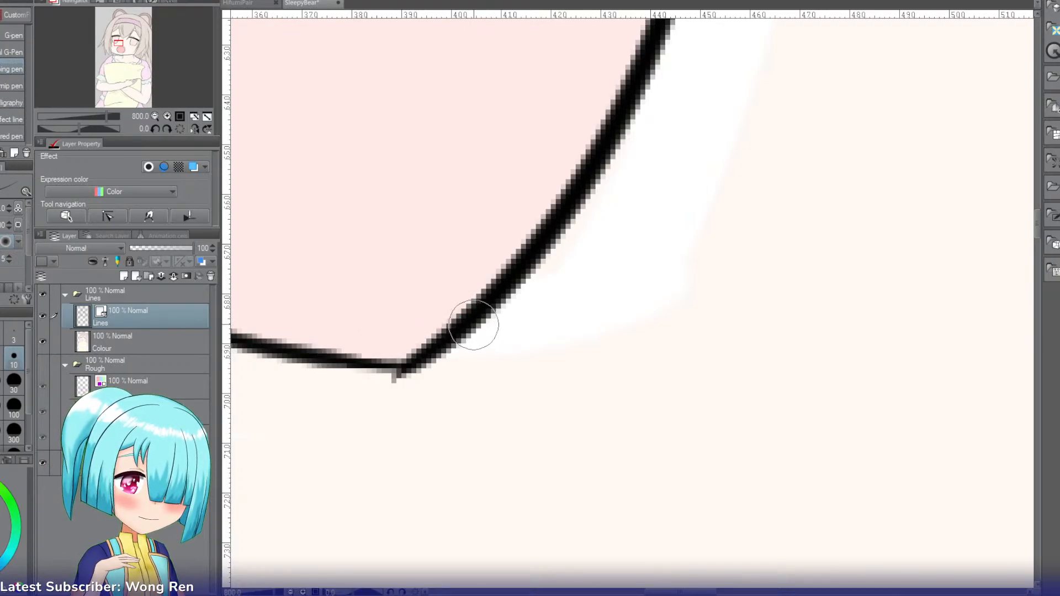
{"action": "left_click_drag", "start_coordinate": [472, 327], "coordinate": [270, 335]}
{"action": "key", "text": "ctrl+z"}
{"action": "left_click_drag", "start_coordinate": [464, 330], "coordinate": [265, 343]}
Step: Erase the old pointed corner outline below the left iris's redrawn lower edge
{"action": "key", "text": "e"}
{"action": "left_click_drag", "start_coordinate": [384, 381], "coordinate": [286, 375]}
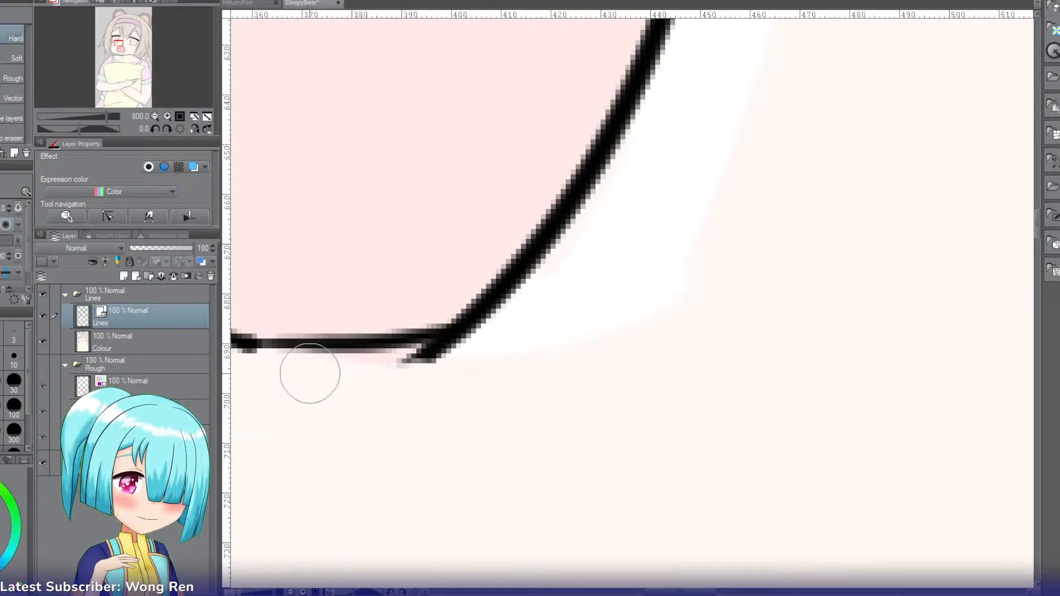
{"action": "left_click_drag", "start_coordinate": [467, 360], "coordinate": [406, 379]}
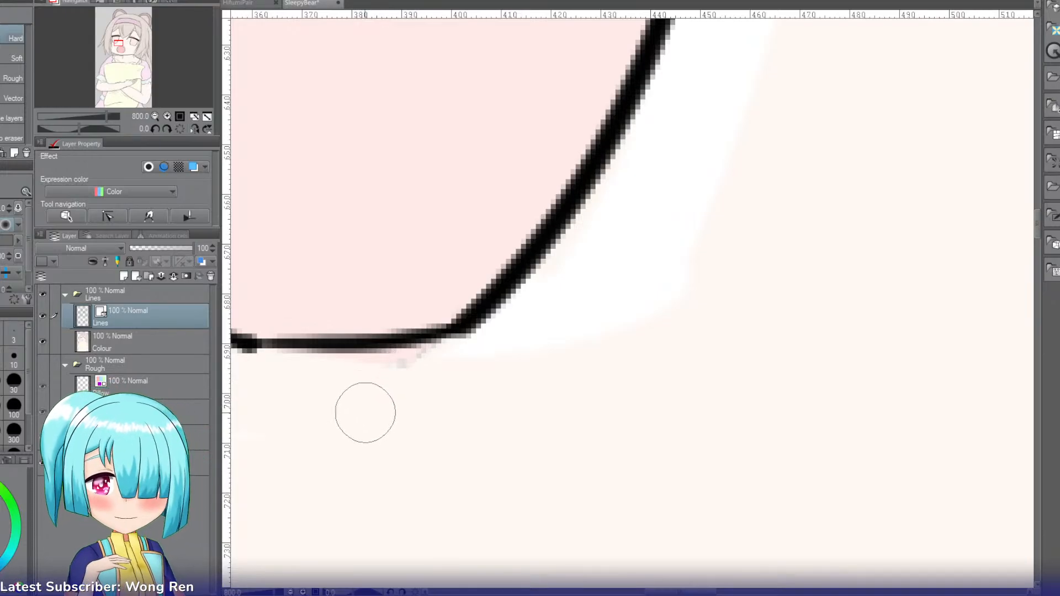
Step: Cover the pink and stray white beneath the left iris's redrawn edge with skin colour on the Colour layer
{"action": "key", "text": "i"}
{"action": "left_click", "coordinate": [151, 335]}
{"action": "key", "text": "p"}
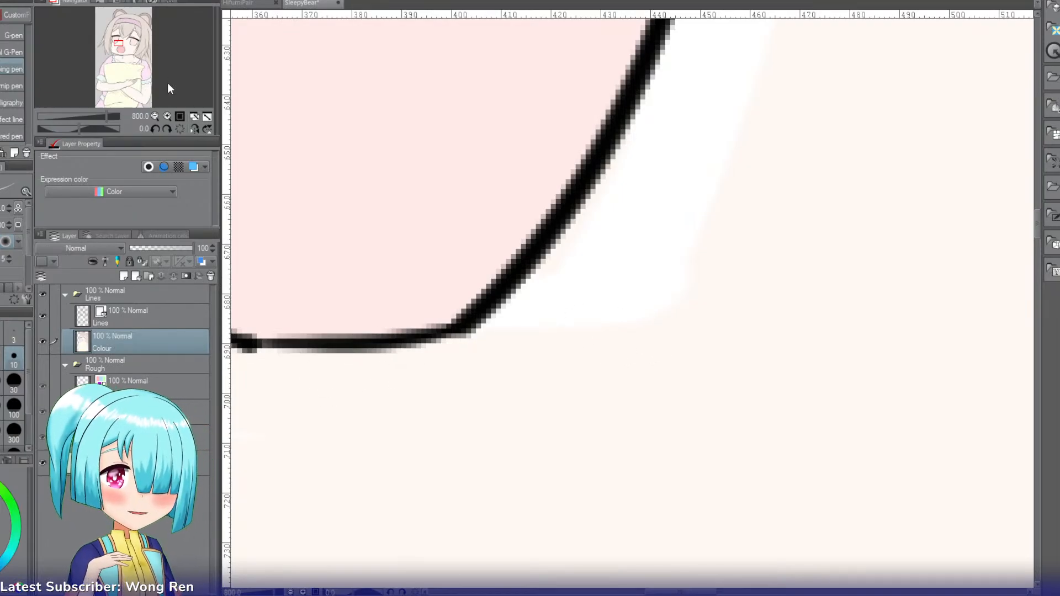
{"action": "left_click", "coordinate": [156, 116]}
{"action": "left_click", "coordinate": [155, 116]}
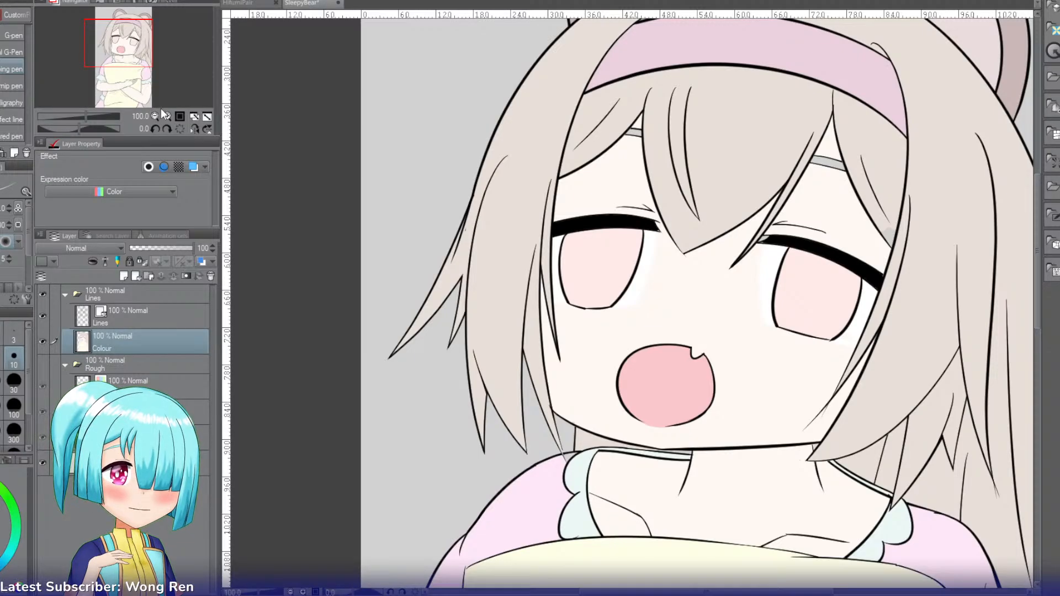
{"action": "left_click", "coordinate": [167, 116]}
{"action": "left_click", "coordinate": [167, 115]}
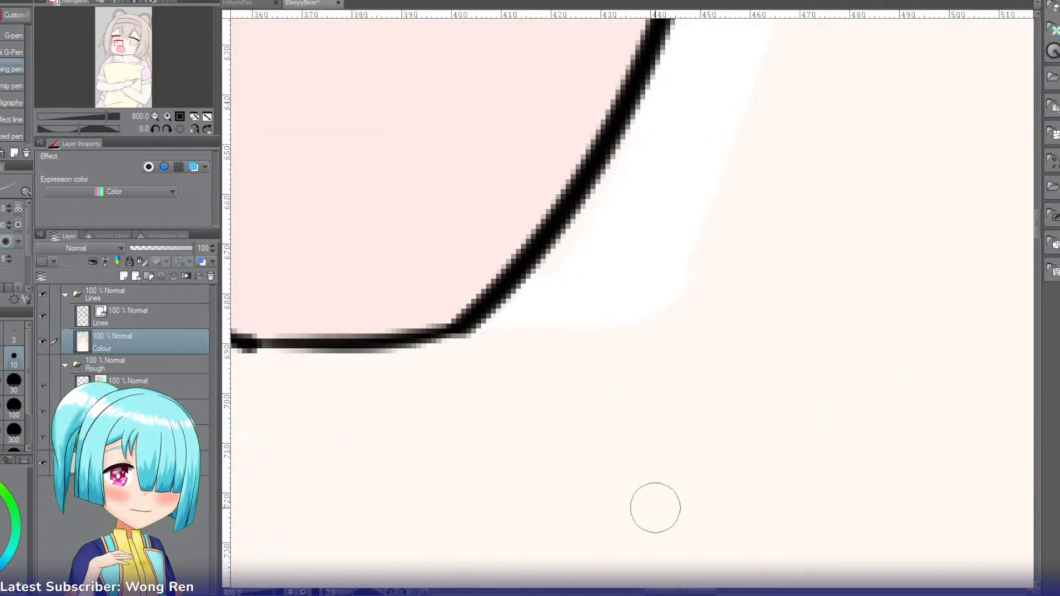
{"action": "left_click_drag", "start_coordinate": [674, 591], "coordinate": [647, 591]}
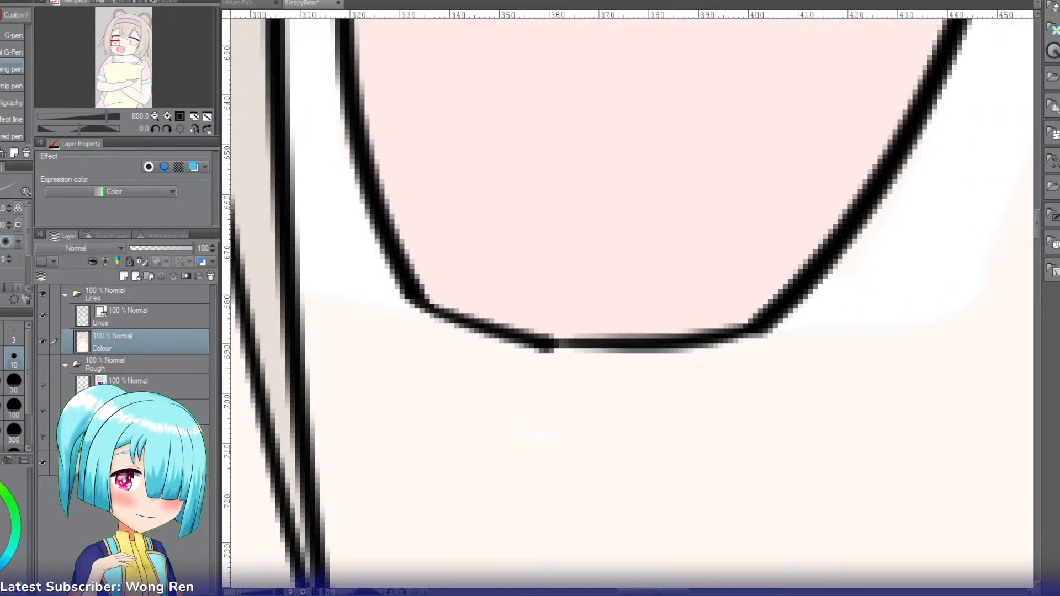
{"action": "key", "text": "p"}
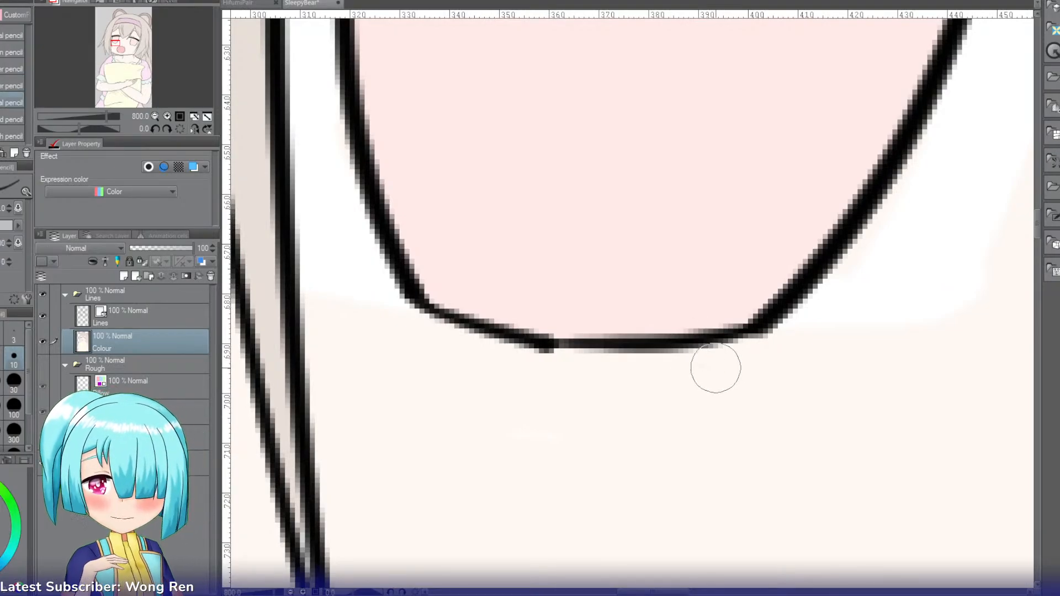
{"action": "left_click_drag", "start_coordinate": [792, 304], "coordinate": [449, 283]}
{"action": "key", "text": "ctrl+z"}
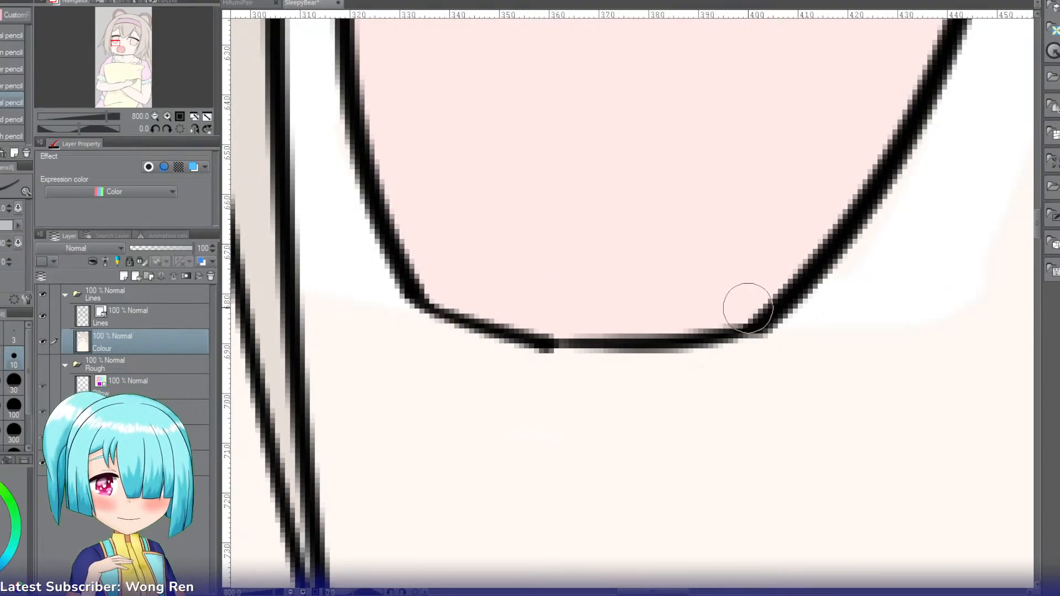
{"action": "key", "text": "p"}
{"action": "mouse_move", "coordinate": [778, 305]}
{"action": "left_mouse_down"}
{"action": "mouse_move", "coordinate": [578, 298]}
{"action": "mouse_move", "coordinate": [473, 315]}
{"action": "left_mouse_up"}
{"action": "key", "text": "ctrl+z"}
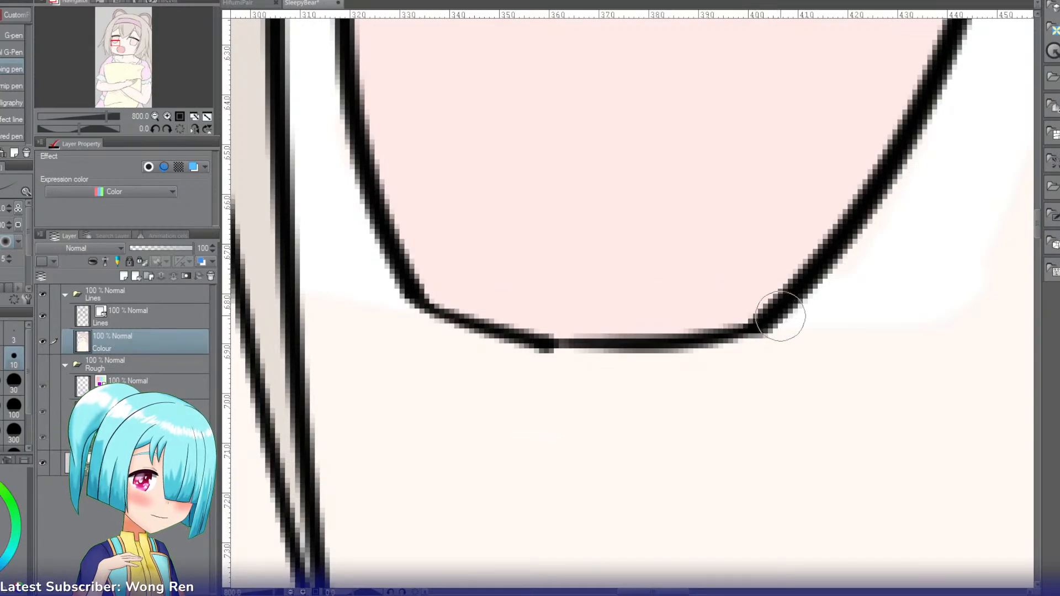
{"action": "left_click_drag", "start_coordinate": [781, 320], "coordinate": [428, 291]}
{"action": "key", "text": "ctrl+z"}
{"action": "left_click_drag", "start_coordinate": [776, 320], "coordinate": [436, 301]}
{"action": "key", "text": "e"}
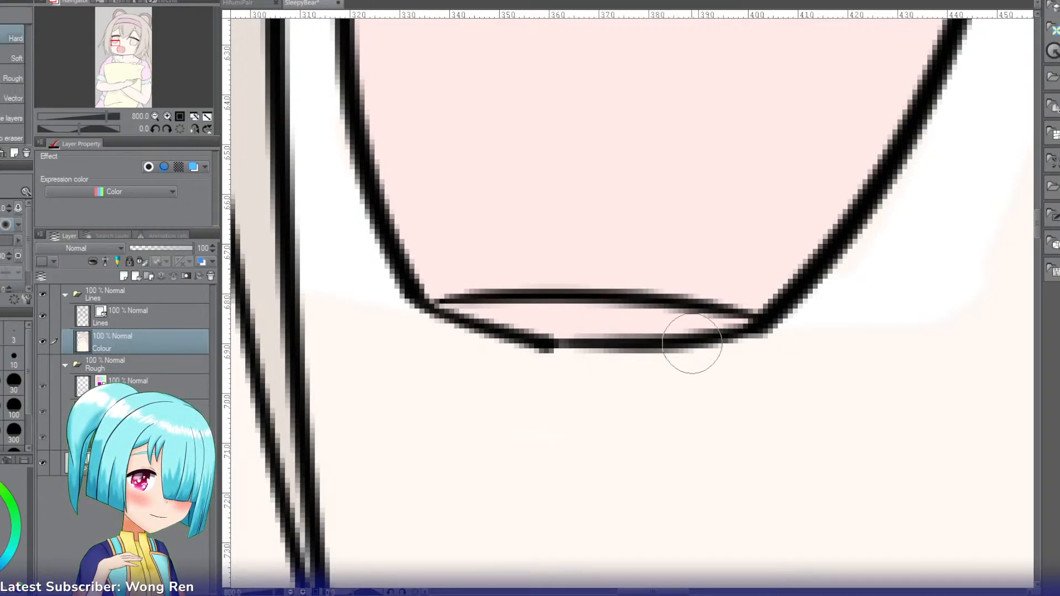
{"action": "key", "text": "ctrl+z"}
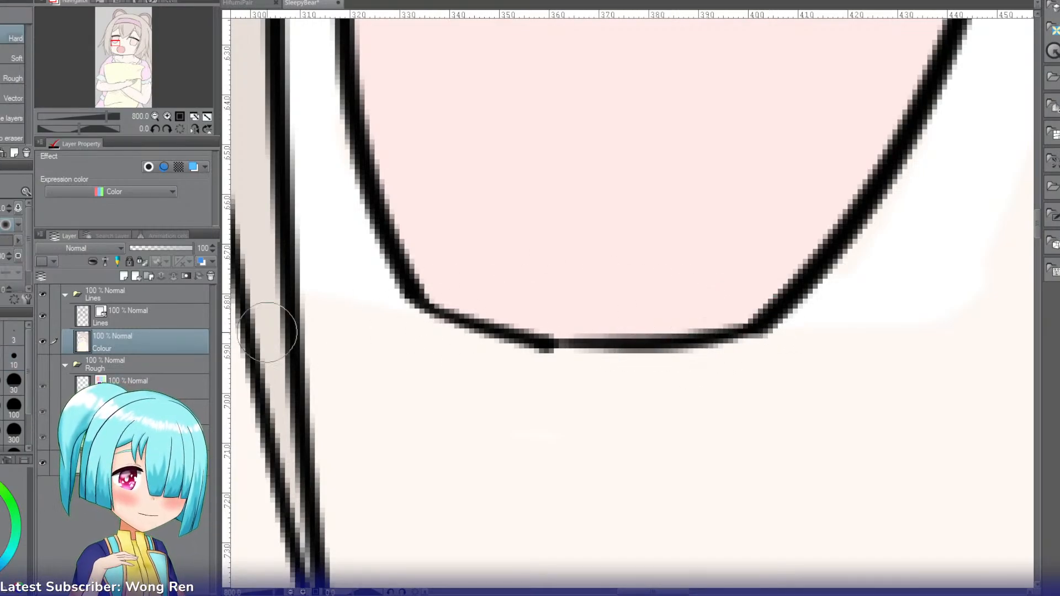
Step: Draw a higher, flatter line across the left iris's lower end on the Lines layer and erase the old outline below it
{"action": "left_click", "coordinate": [175, 319]}
{"action": "key", "text": "p"}
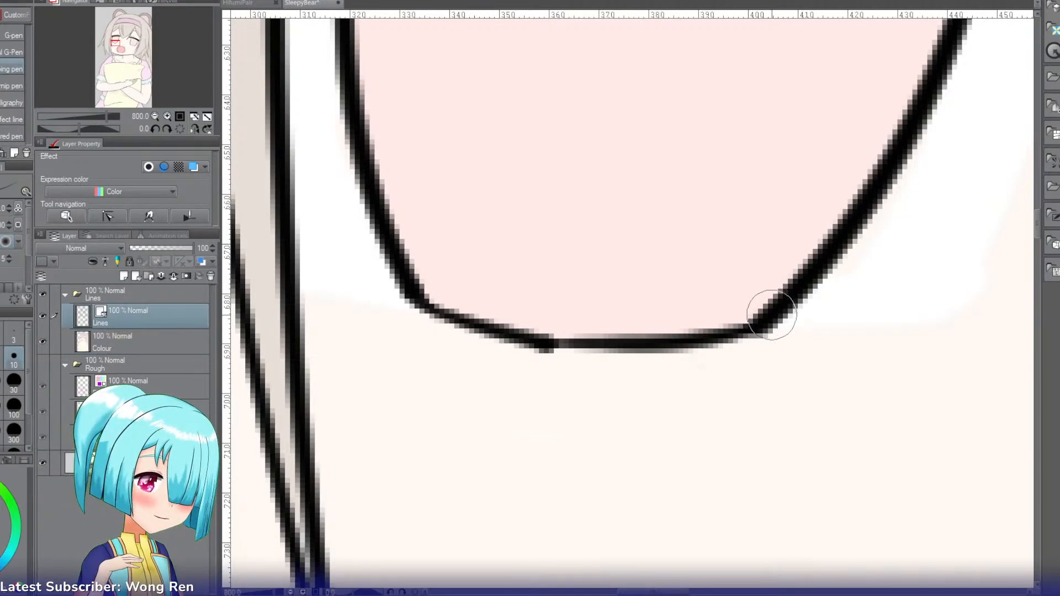
{"action": "left_click_drag", "start_coordinate": [766, 309], "coordinate": [408, 310]}
{"action": "key", "text": "ctrl+z"}
{"action": "mouse_move", "coordinate": [762, 309]}
{"action": "left_mouse_down"}
{"action": "mouse_move", "coordinate": [445, 332]}
{"action": "mouse_move", "coordinate": [794, 355]}
{"action": "mouse_move", "coordinate": [677, 329]}
{"action": "mouse_move", "coordinate": [785, 351]}
{"action": "mouse_move", "coordinate": [733, 355]}
{"action": "left_mouse_up"}
{"action": "key", "text": "e"}
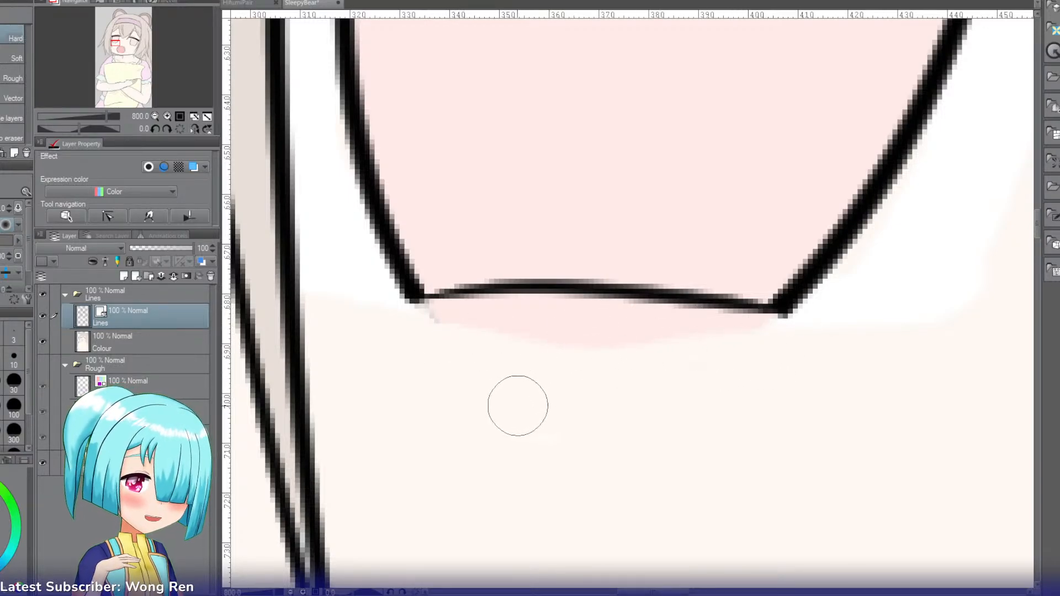
Step: Sample the skin colour and paint over the pink strip below the left iris's new edge on the Colour layer
{"action": "key", "text": "i"}
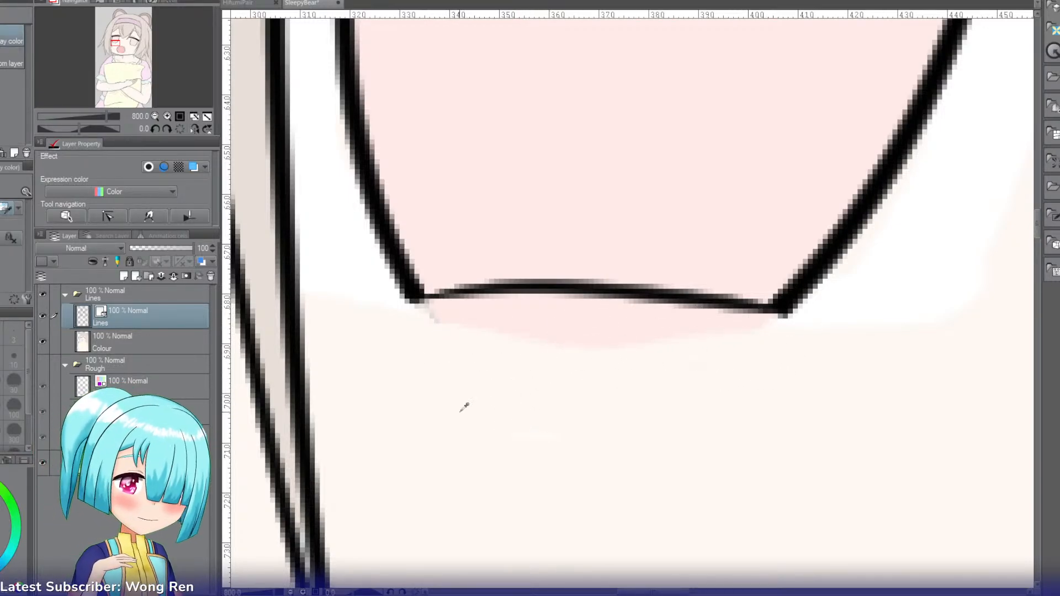
{"action": "left_click", "coordinate": [114, 347]}
{"action": "key", "text": "p"}
{"action": "mouse_move", "coordinate": [861, 338]}
{"action": "left_mouse_down"}
{"action": "mouse_move", "coordinate": [753, 328]}
{"action": "mouse_move", "coordinate": [674, 344]}
{"action": "mouse_move", "coordinate": [790, 339]}
{"action": "mouse_move", "coordinate": [550, 333]}
{"action": "mouse_move", "coordinate": [773, 347]}
{"action": "mouse_move", "coordinate": [471, 320]}
{"action": "mouse_move", "coordinate": [676, 364]}
{"action": "mouse_move", "coordinate": [419, 339]}
{"action": "mouse_move", "coordinate": [642, 334]}
{"action": "mouse_move", "coordinate": [449, 309]}
{"action": "mouse_move", "coordinate": [531, 333]}
{"action": "mouse_move", "coordinate": [419, 325]}
{"action": "left_mouse_up"}
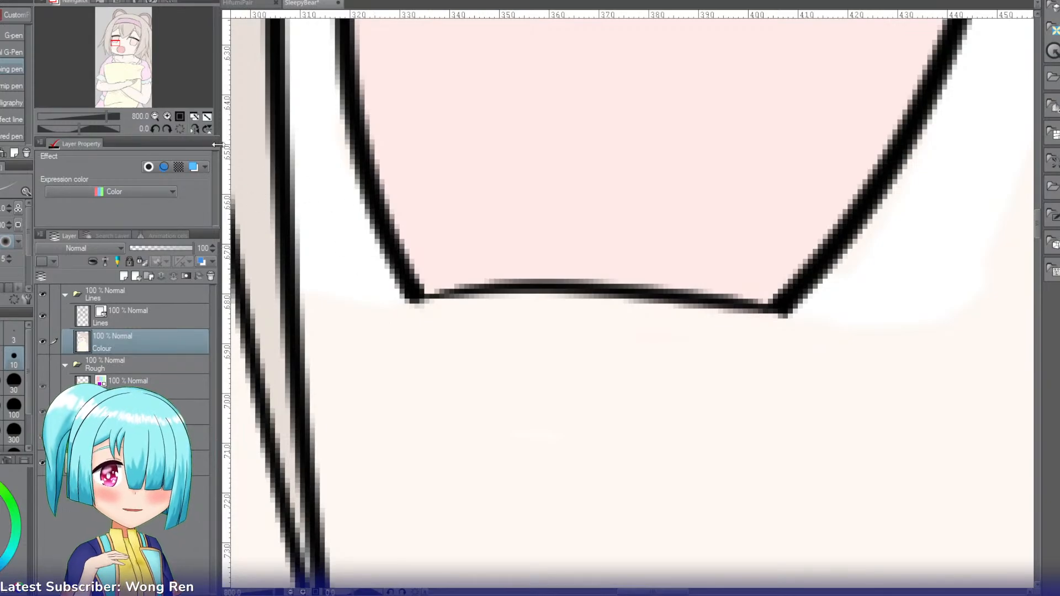
{"action": "left_click", "coordinate": [157, 116]}
{"action": "left_click", "coordinate": [156, 116]}
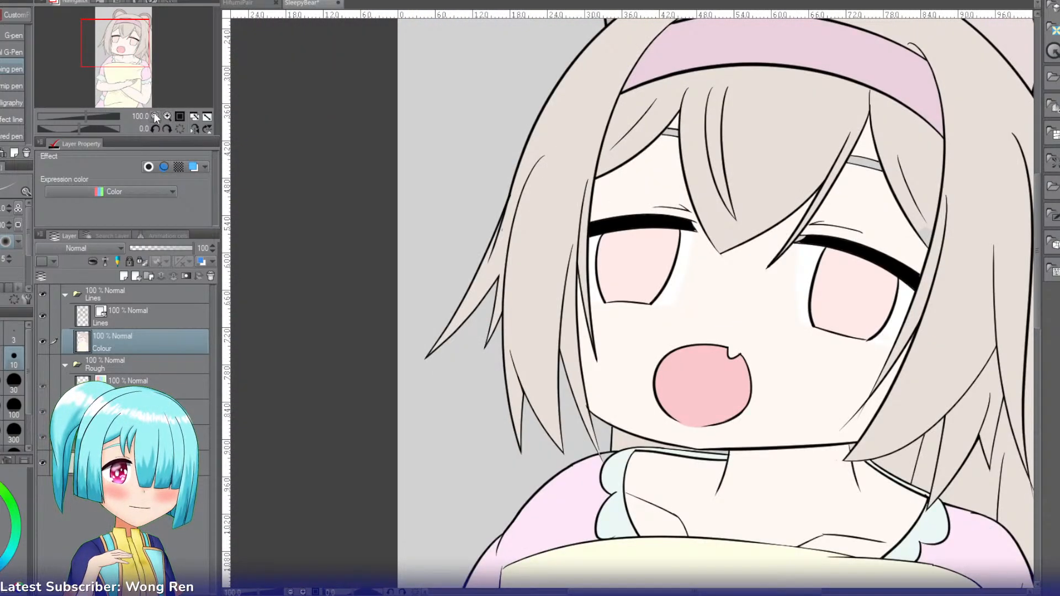
Step: Add a new layer named Strand between the Lines and Colour layers
{"action": "left_click_drag", "start_coordinate": [121, 50], "coordinate": [135, 53]}
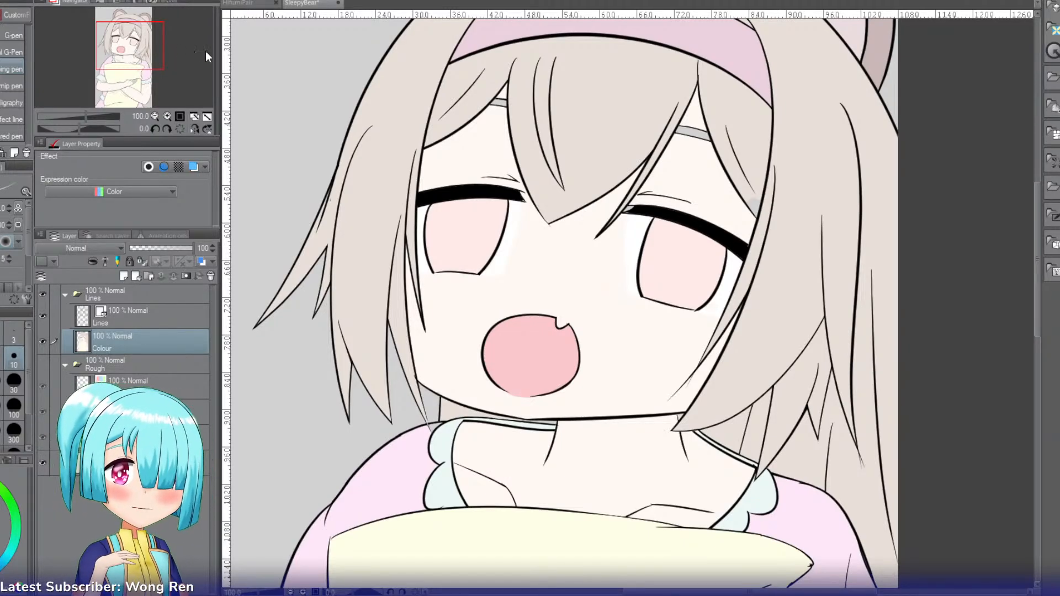
{"action": "key", "text": "g"}
{"action": "key", "text": "g"}
{"action": "key", "text": "g"}
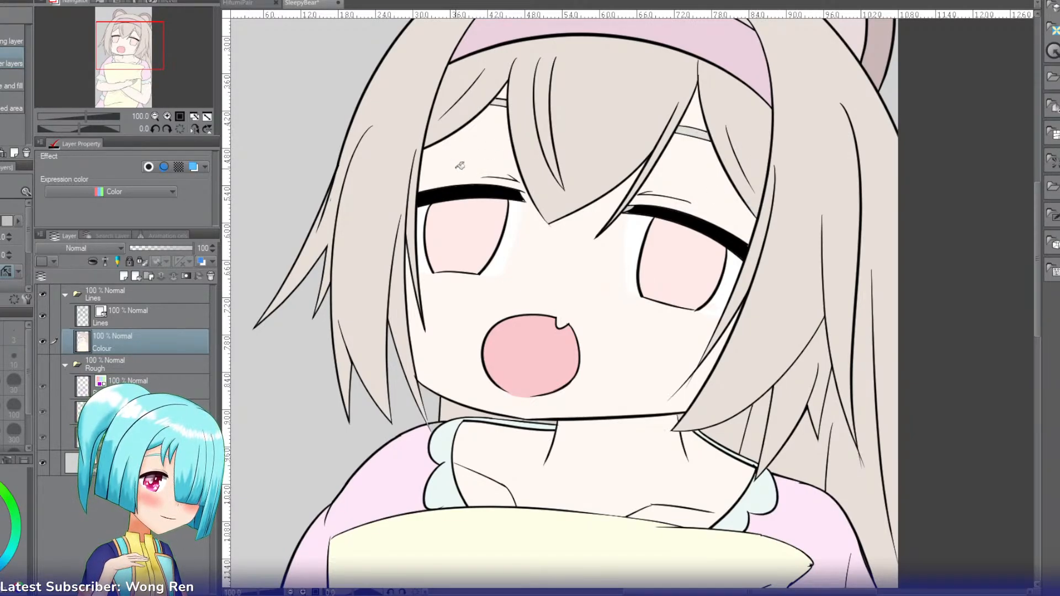
{"action": "left_click_drag", "start_coordinate": [152, 58], "coordinate": [152, 65]}
{"action": "left_click", "coordinate": [155, 115]}
{"action": "left_click", "coordinate": [155, 116]}
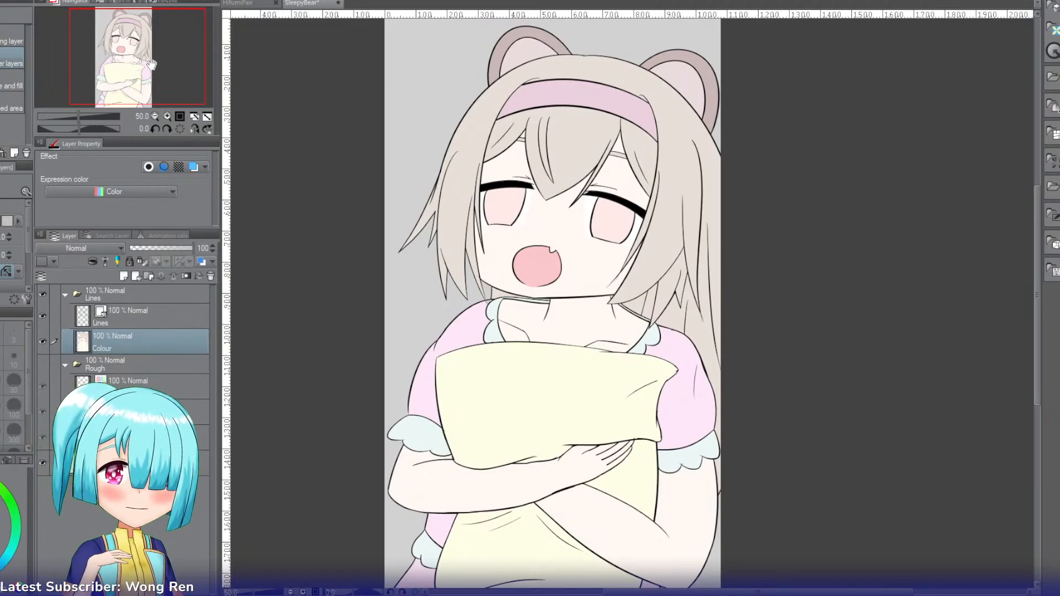
{"action": "left_click", "coordinate": [125, 277]}
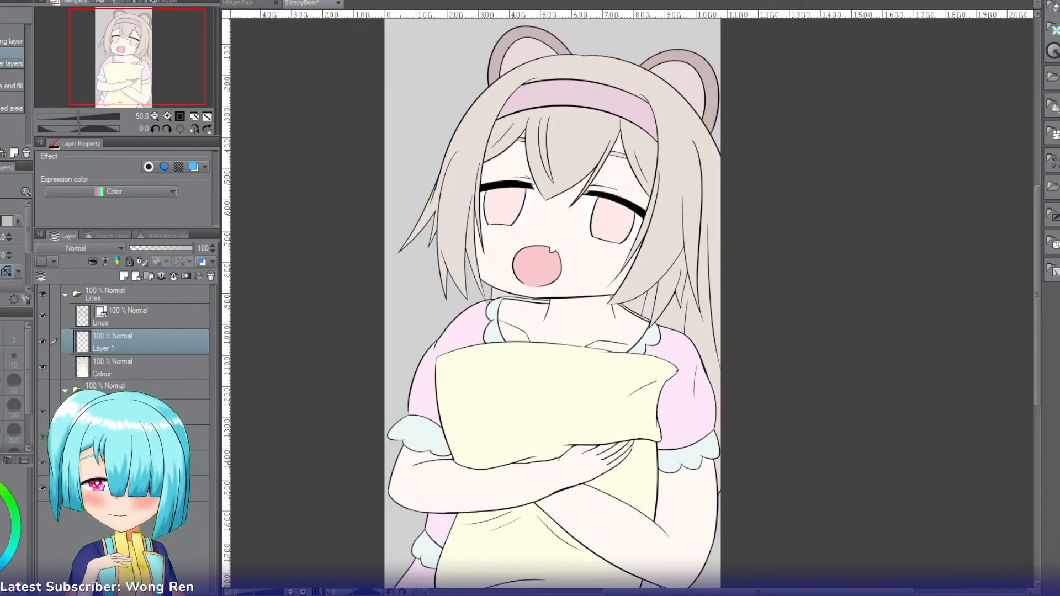
Step: Select the outer hair area around the face and headband by its flat colour, with the Strand layer active
{"action": "key", "text": "w"}
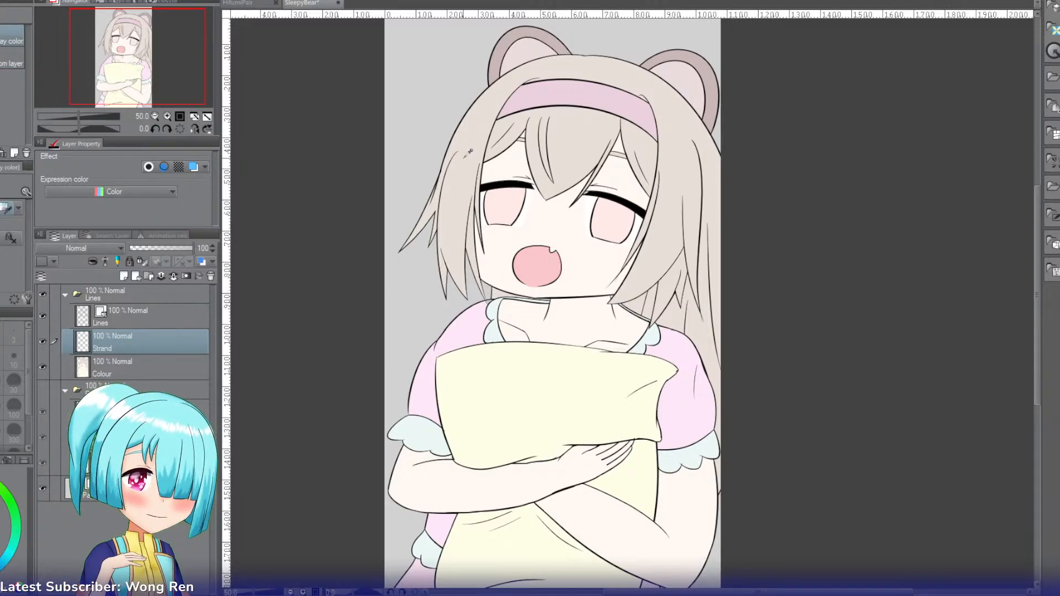
{"action": "left_click", "coordinate": [461, 160]}
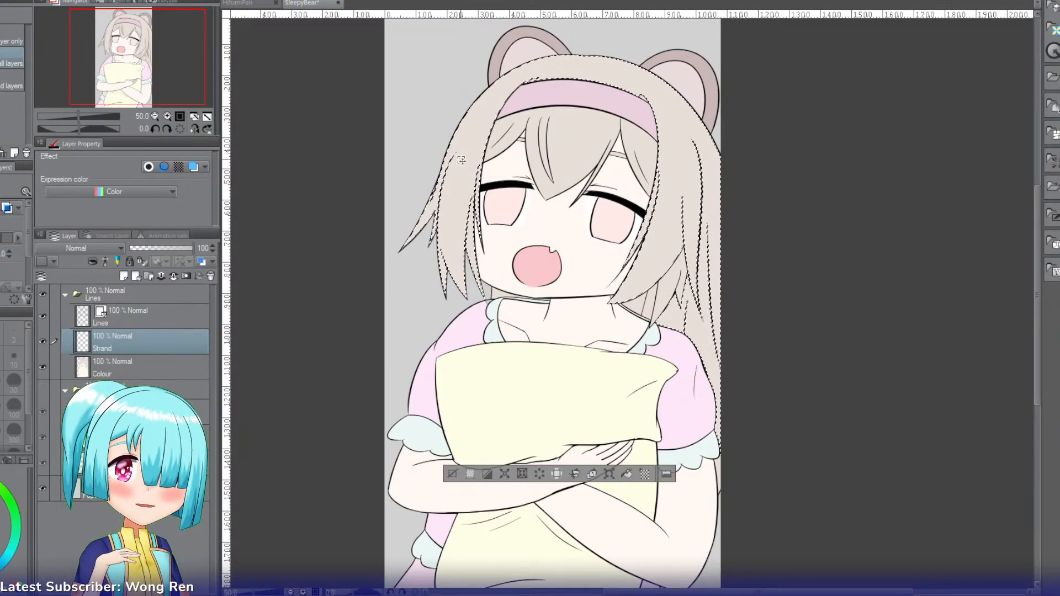
{"action": "left_click", "coordinate": [167, 116]}
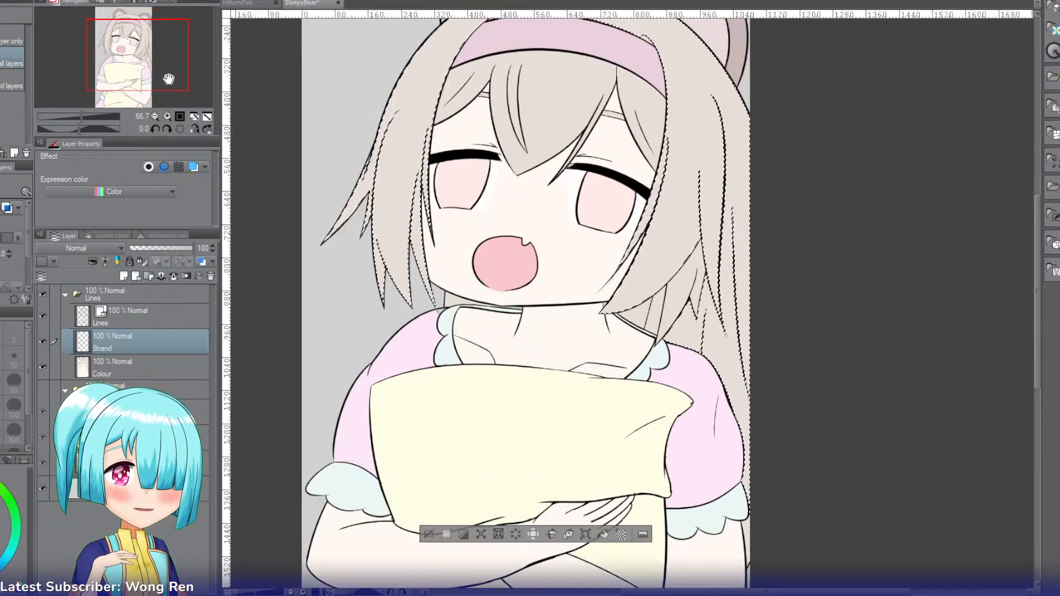
{"action": "left_click_drag", "start_coordinate": [166, 78], "coordinate": [169, 73]}
Step: Set the Strand layer to Multiply and shade the selected side and back hair strands with the Soft airbrush
{"action": "key", "text": "b"}
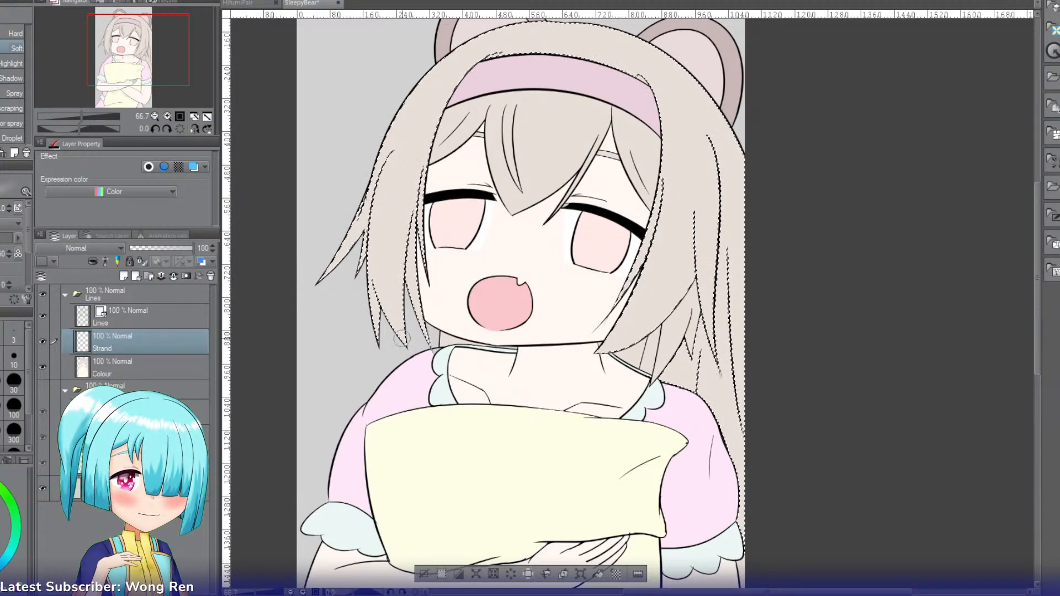
{"action": "left_click", "coordinate": [61, 282]}
{"action": "left_click_drag", "start_coordinate": [377, 269], "coordinate": [403, 329]}
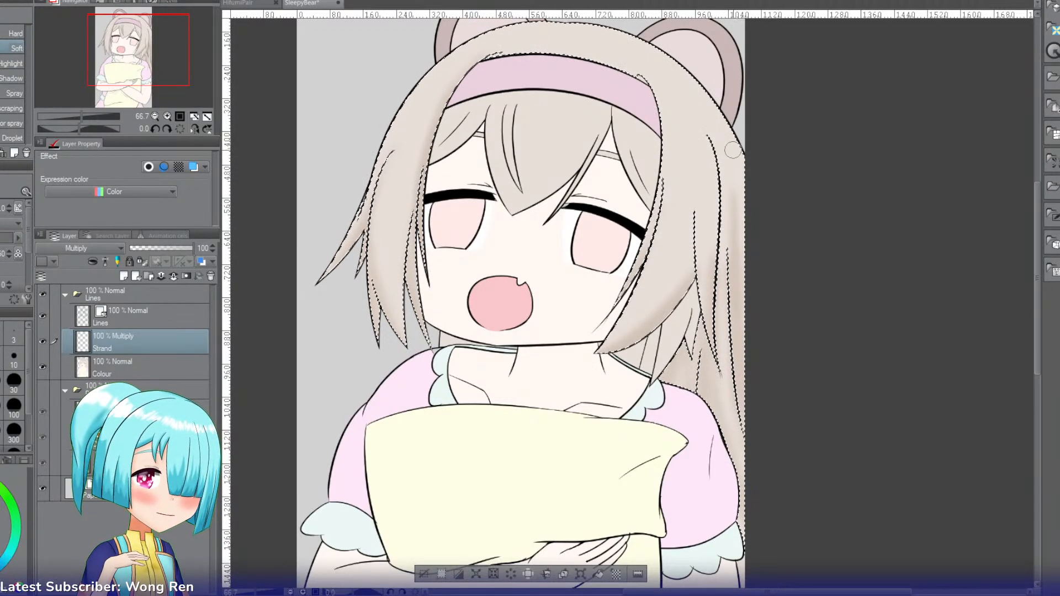
Step: Select the central fringe section and airbrush soft shading along its lower edges on the Strand layer
{"action": "key", "text": "w"}
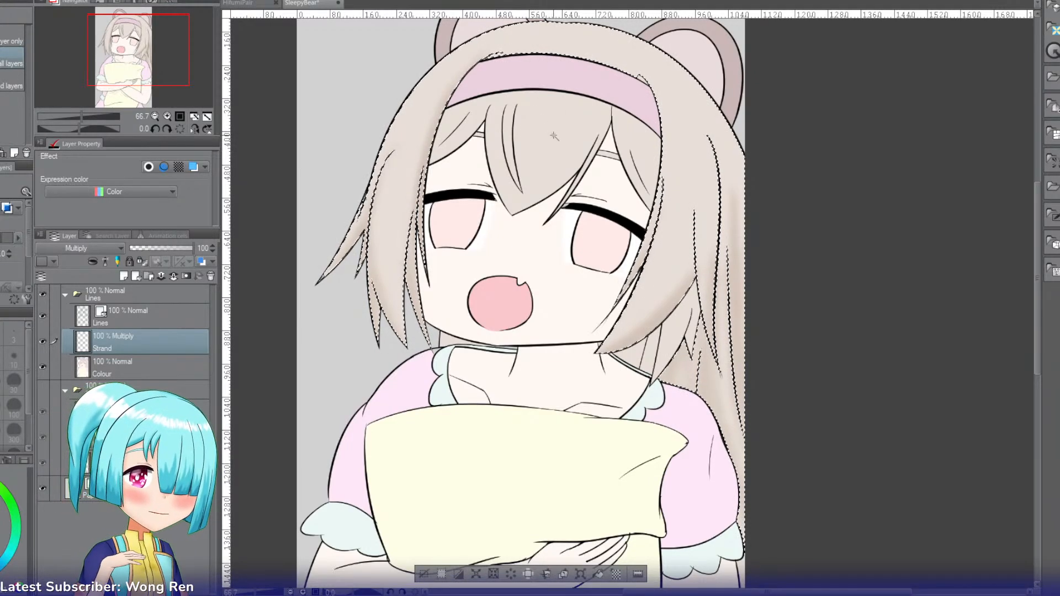
{"action": "left_click", "coordinate": [545, 159]}
{"action": "key", "text": "b"}
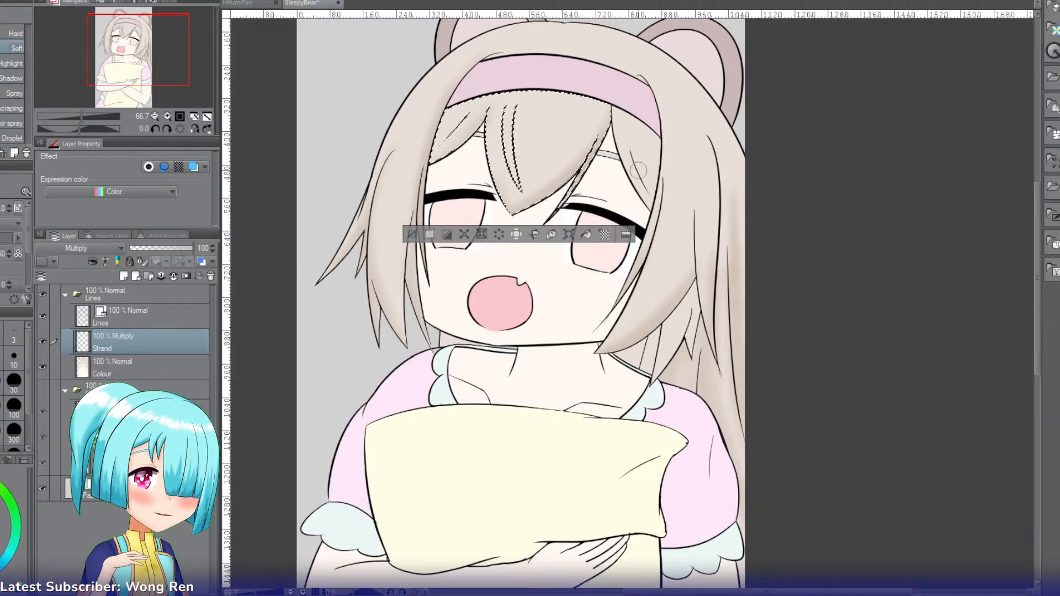
Step: Select the small fringe section beside the right eyebrow, airbrush soft shading on it on the Strand layer, and clear the selection
{"action": "key", "text": "g"}
{"action": "left_click", "coordinate": [630, 144]}
{"action": "key", "text": "b"}
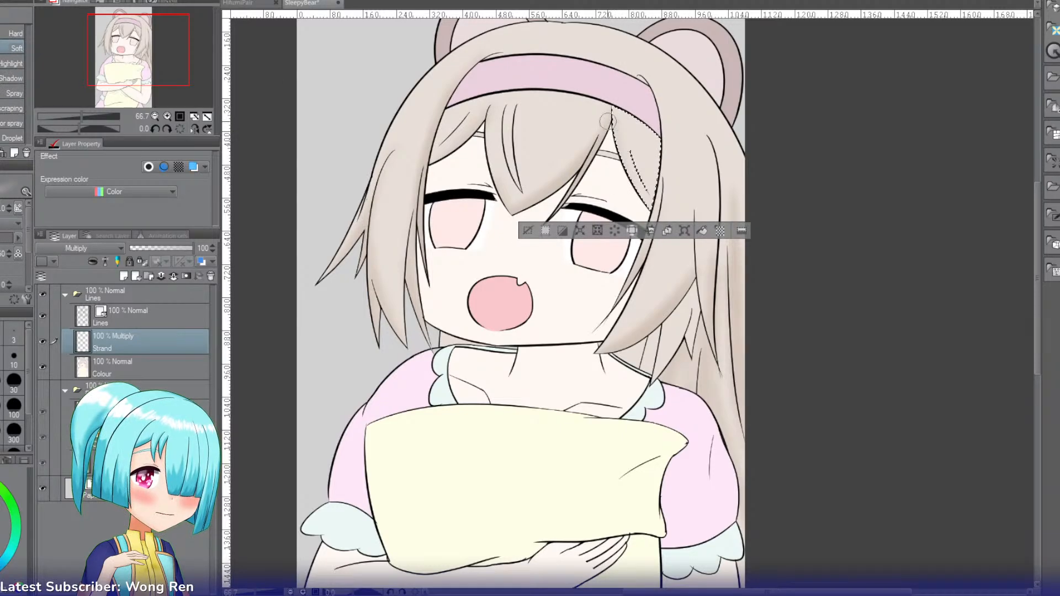
{"action": "left_click", "coordinate": [529, 231]}
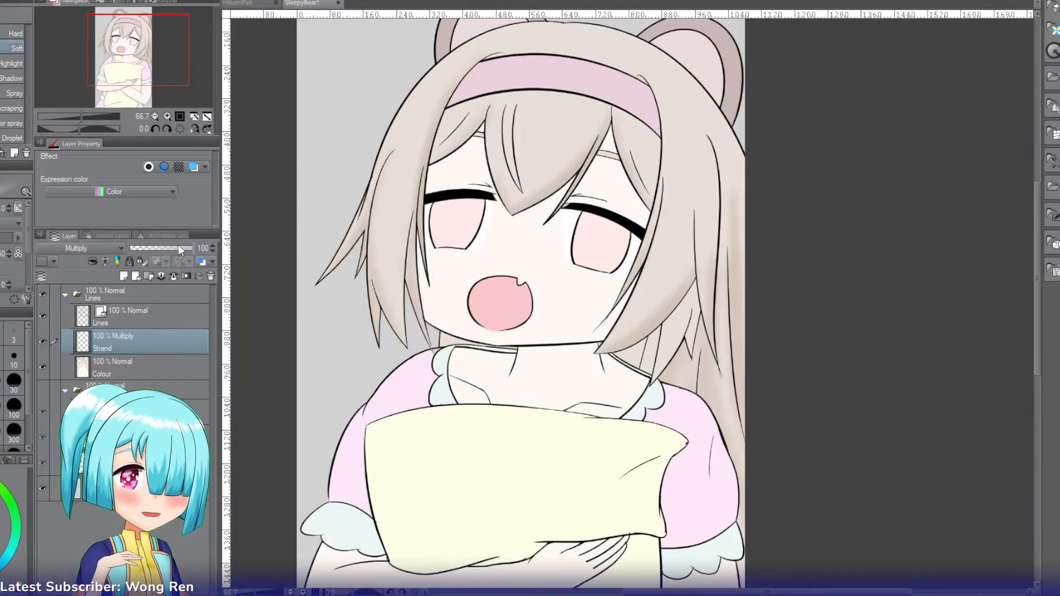
Step: Try lower opacities on the Strand layer and return it to 100%
{"action": "mouse_move", "coordinate": [178, 246]}
{"action": "left_mouse_down"}
{"action": "mouse_move", "coordinate": [157, 237]}
{"action": "mouse_move", "coordinate": [166, 237]}
{"action": "left_mouse_up"}
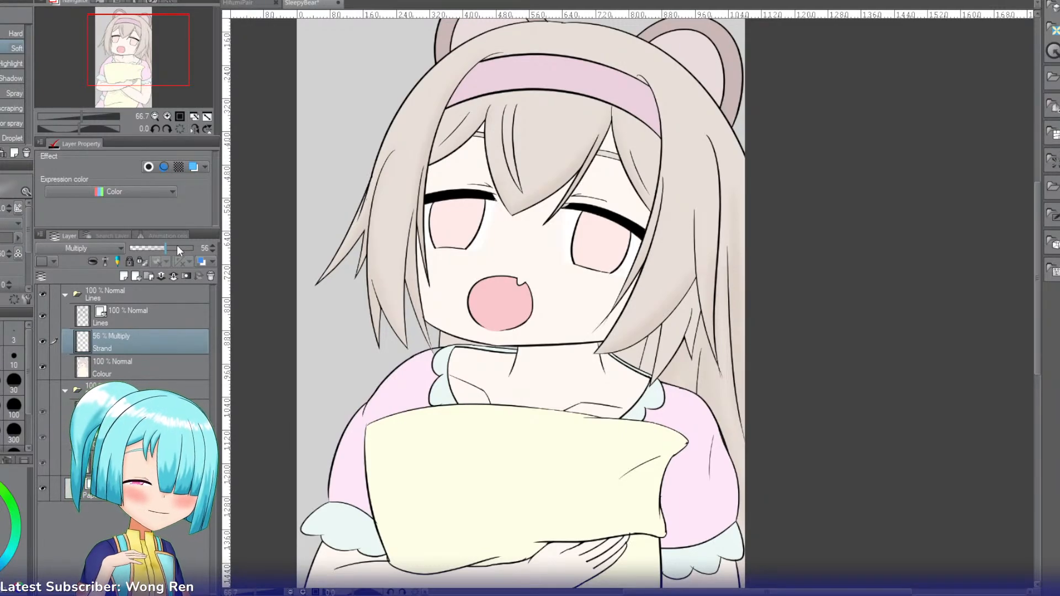
{"action": "left_click", "coordinate": [178, 247]}
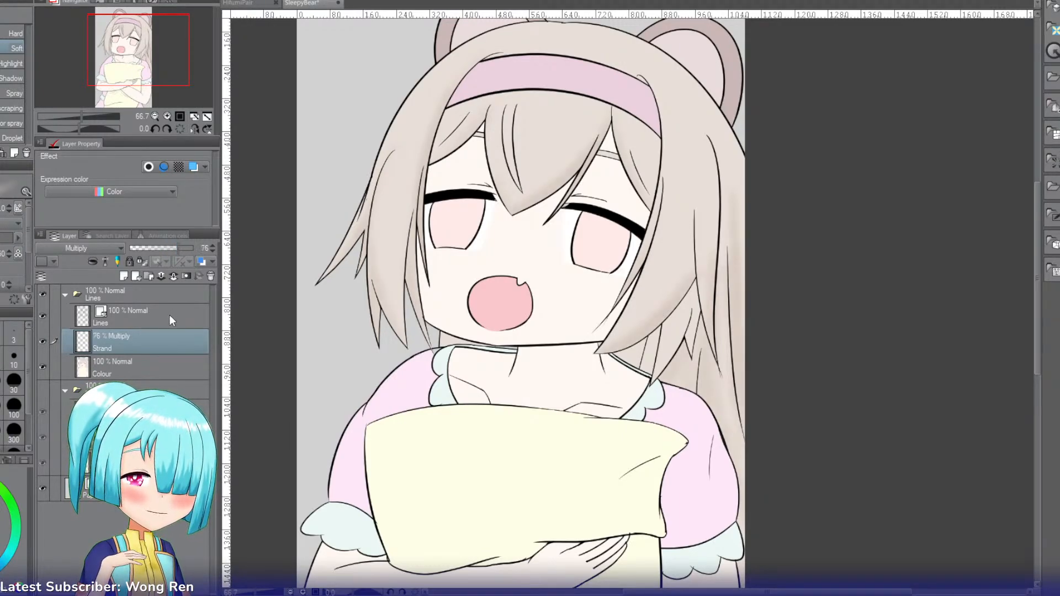
{"action": "left_click", "coordinate": [180, 247]}
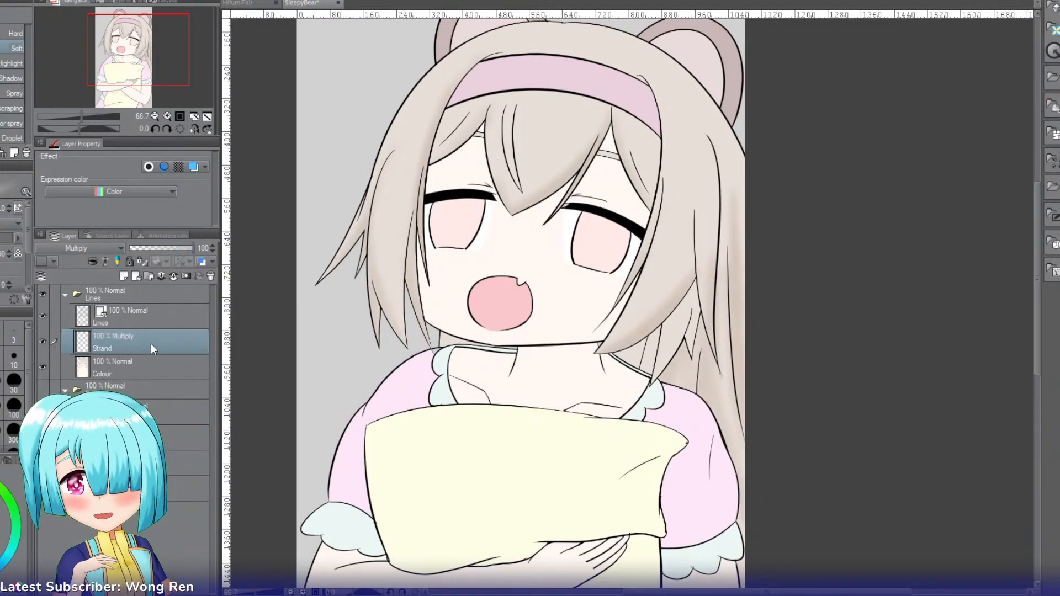
Step: Add a new layer named Lighter above the Strand layer and set its blending mode to Add
{"action": "key", "text": "ctrl+shift+n"}
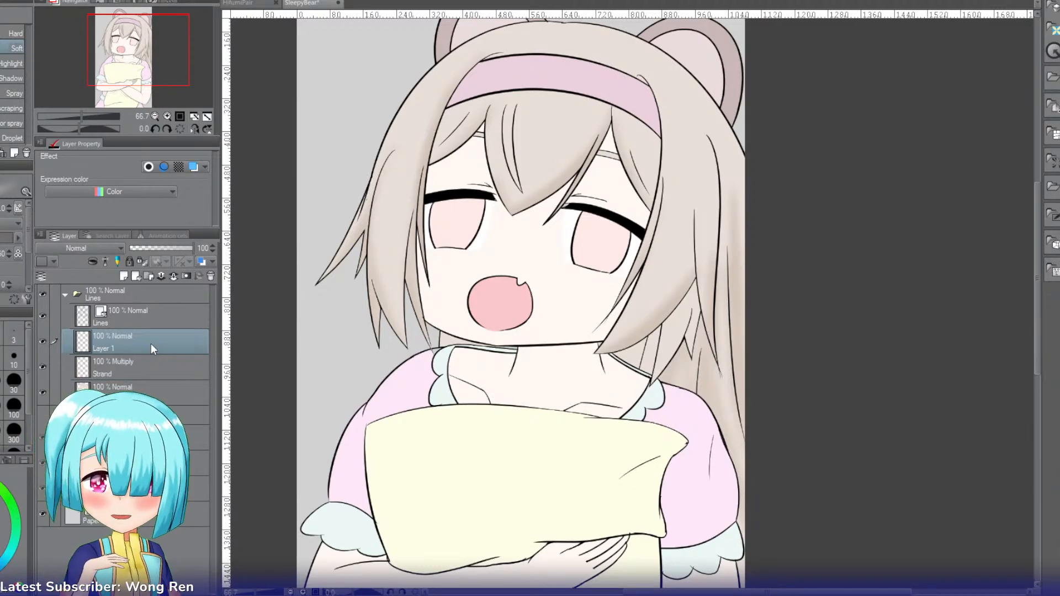
{"action": "double_click", "coordinate": [101, 347]}
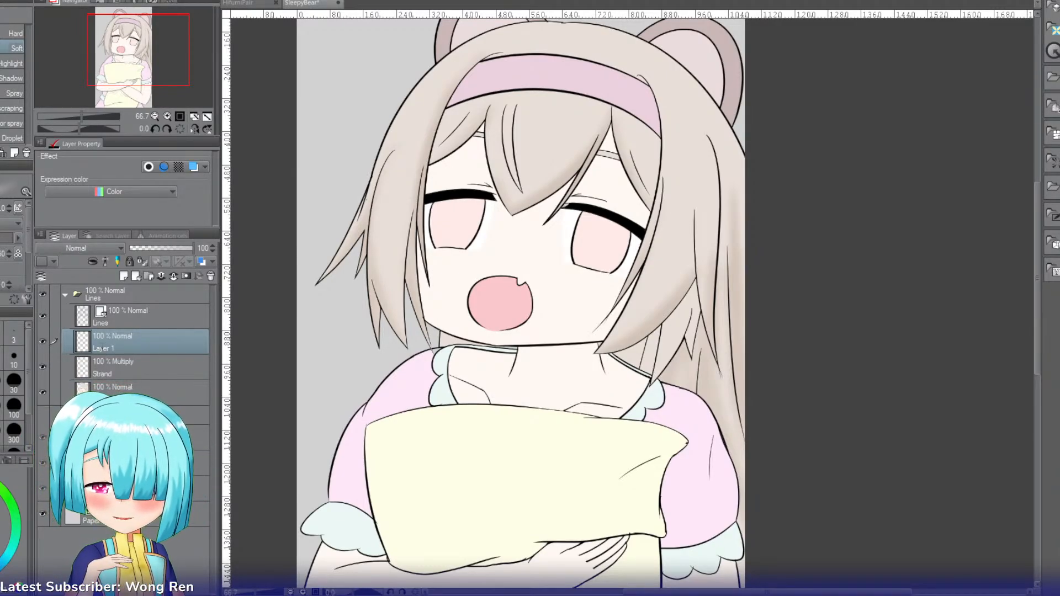
{"action": "type", "text": "Lighter"}
{"action": "key", "text": "Return"}
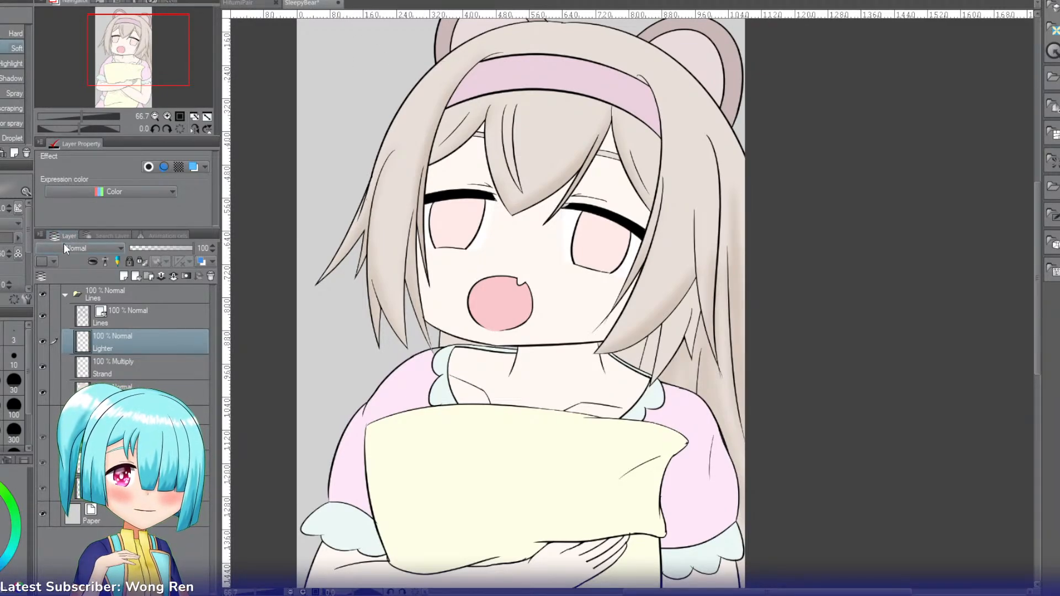
{"action": "left_click", "coordinate": [49, 373]}
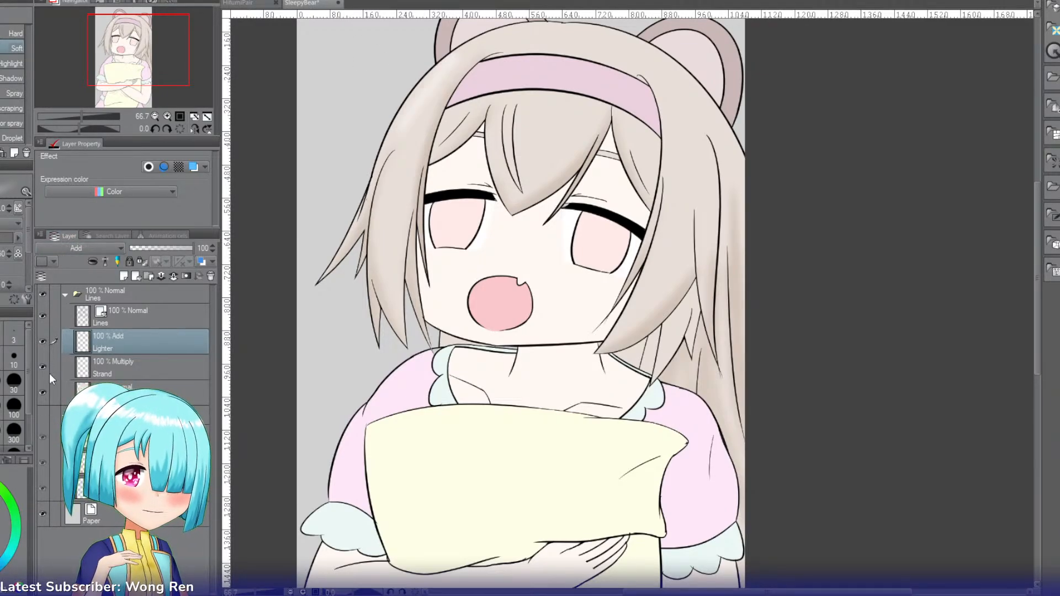
Step: Airbrush soft highlights on the upper hair strands on the Lighter layer and set the layer's opacity to 55%
{"action": "mouse_move", "coordinate": [441, 73]}
{"action": "left_mouse_down"}
{"action": "mouse_move", "coordinate": [393, 165]}
{"action": "mouse_move", "coordinate": [435, 70]}
{"action": "mouse_move", "coordinate": [412, 133]}
{"action": "mouse_move", "coordinate": [456, 54]}
{"action": "mouse_move", "coordinate": [388, 193]}
{"action": "mouse_move", "coordinate": [415, 113]}
{"action": "mouse_move", "coordinate": [380, 224]}
{"action": "mouse_move", "coordinate": [416, 105]}
{"action": "mouse_move", "coordinate": [400, 129]}
{"action": "left_mouse_up"}
{"action": "mouse_move", "coordinate": [410, 90]}
{"action": "left_mouse_down"}
{"action": "mouse_move", "coordinate": [382, 177]}
{"action": "mouse_move", "coordinate": [438, 117]}
{"action": "mouse_move", "coordinate": [441, 100]}
{"action": "mouse_move", "coordinate": [436, 145]}
{"action": "mouse_move", "coordinate": [416, 163]}
{"action": "mouse_move", "coordinate": [472, 49]}
{"action": "mouse_move", "coordinate": [457, 53]}
{"action": "mouse_move", "coordinate": [466, 46]}
{"action": "mouse_move", "coordinate": [446, 84]}
{"action": "mouse_move", "coordinate": [484, 43]}
{"action": "mouse_move", "coordinate": [458, 44]}
{"action": "left_mouse_up"}
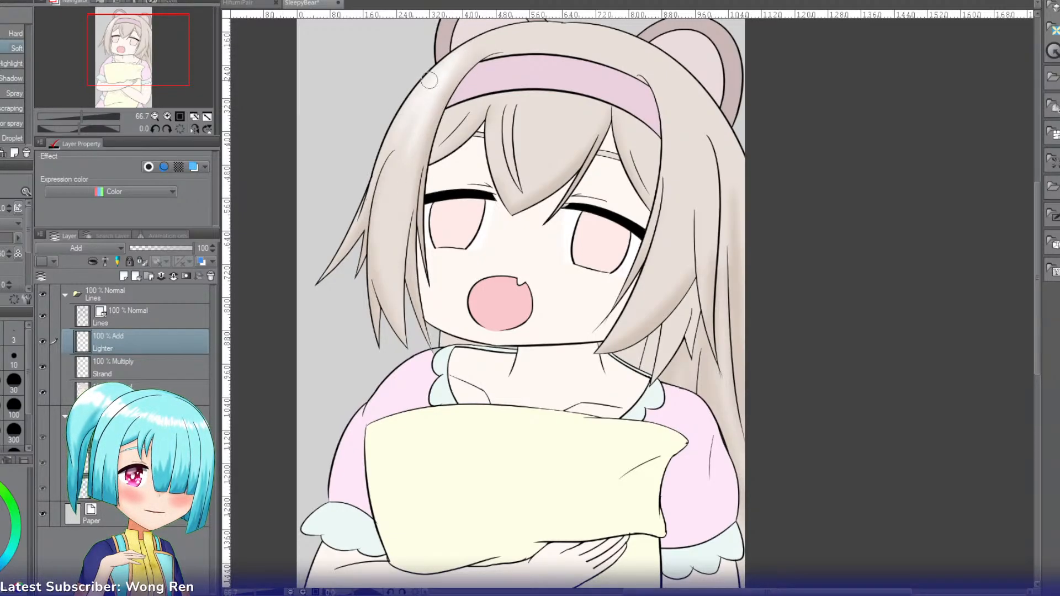
{"action": "left_click", "coordinate": [164, 247]}
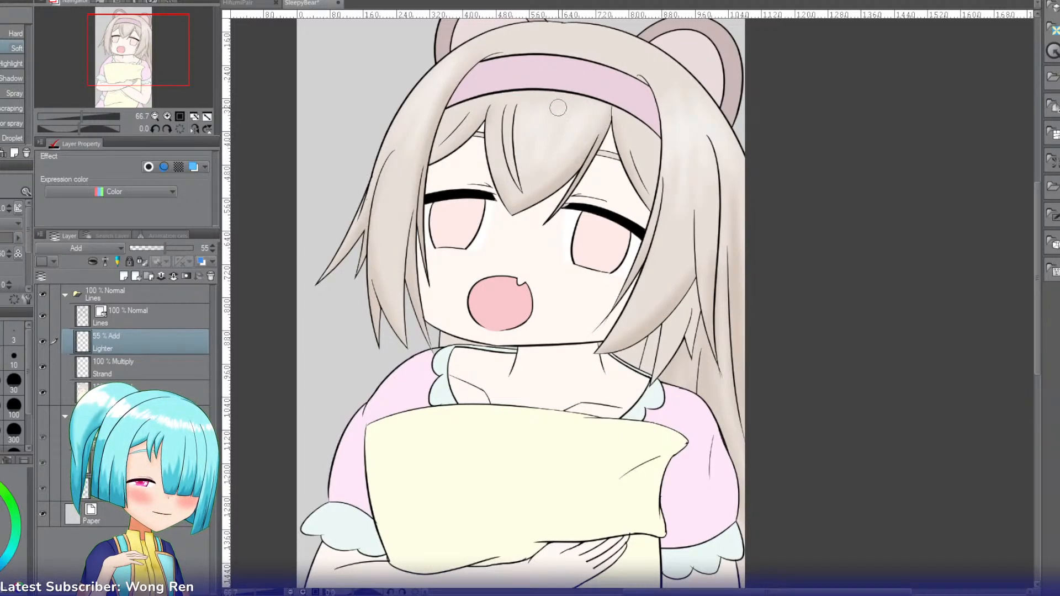
Step: Select the outer rim of the left bear ear by its flat colour
{"action": "left_click_drag", "start_coordinate": [156, 75], "coordinate": [156, 64]}
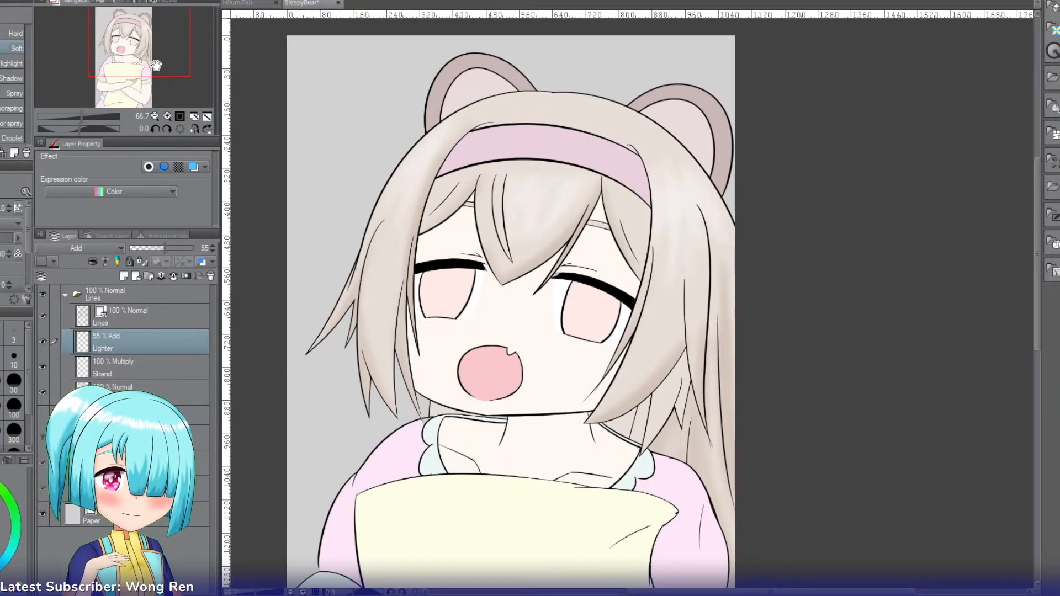
{"action": "key", "text": "w"}
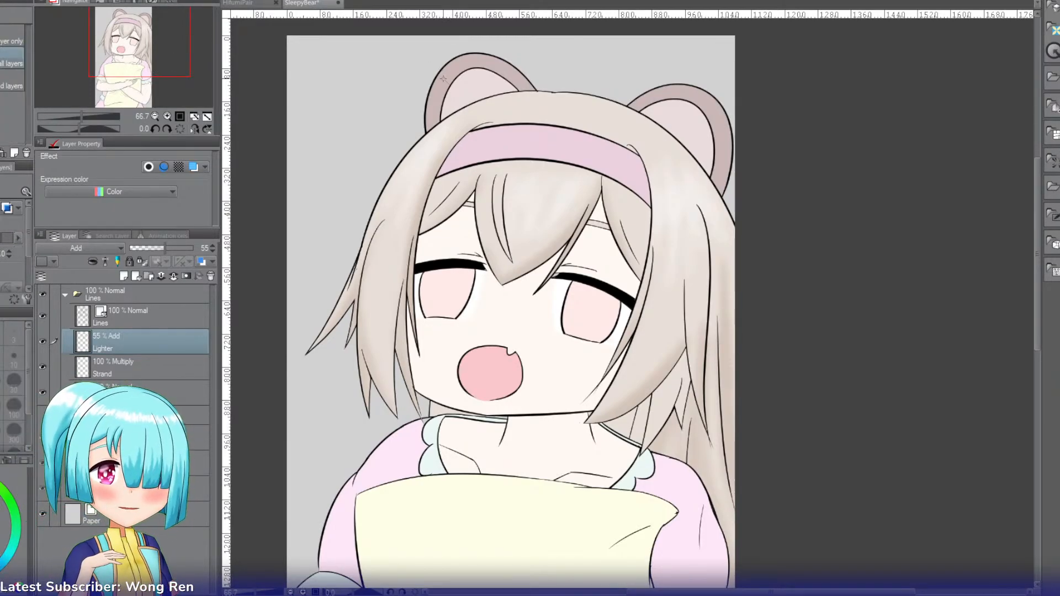
{"action": "left_click", "coordinate": [442, 80]}
{"action": "left_click", "coordinate": [665, 97]}
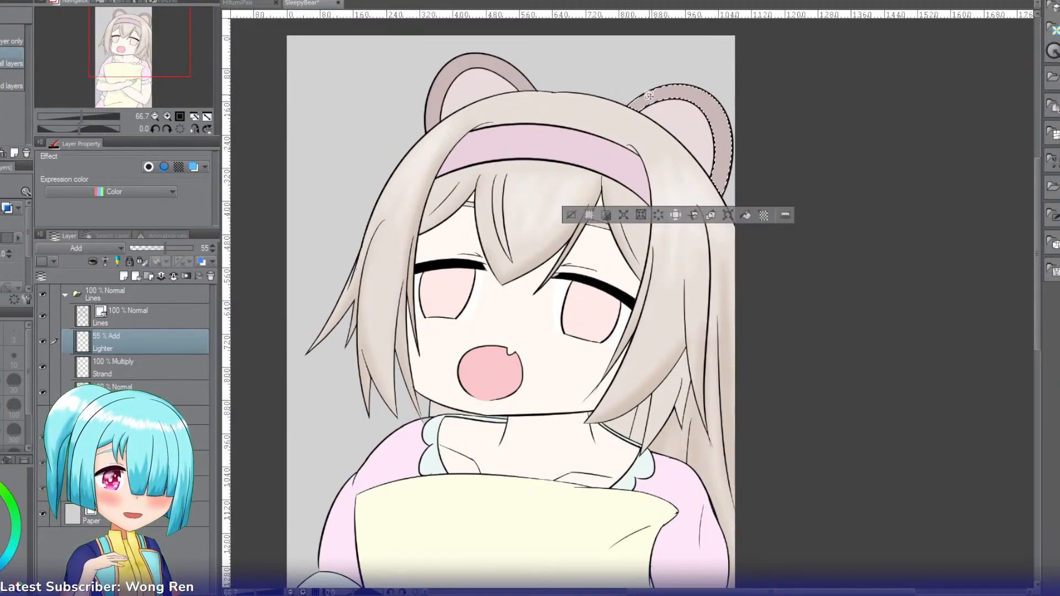
{"action": "left_click", "coordinate": [523, 77]}
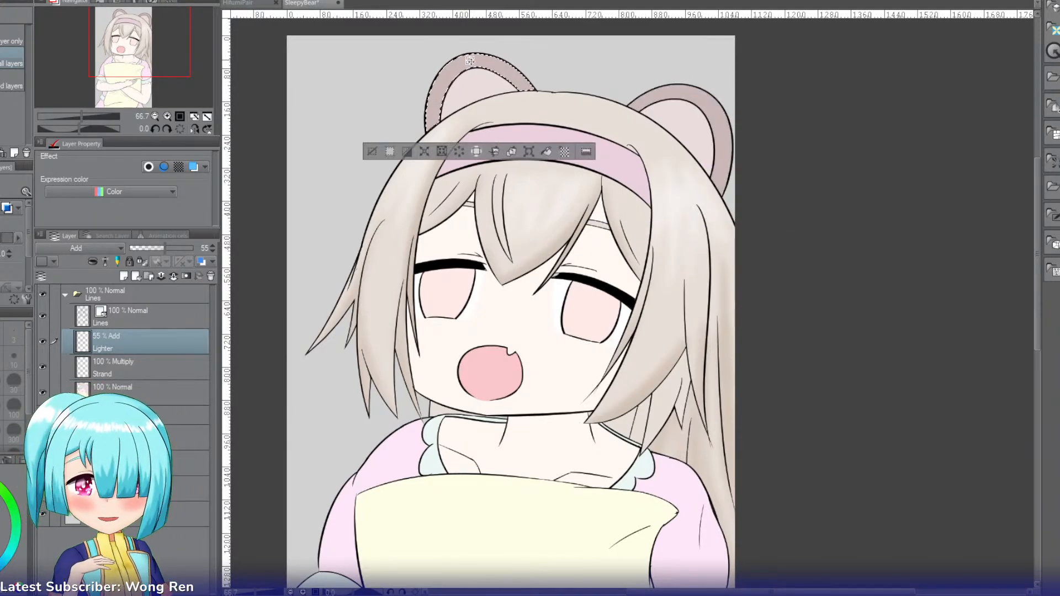
Step: Add a new layer named Ear above the Lighter layer, keeping the ear rim selected
{"action": "key", "text": "i"}
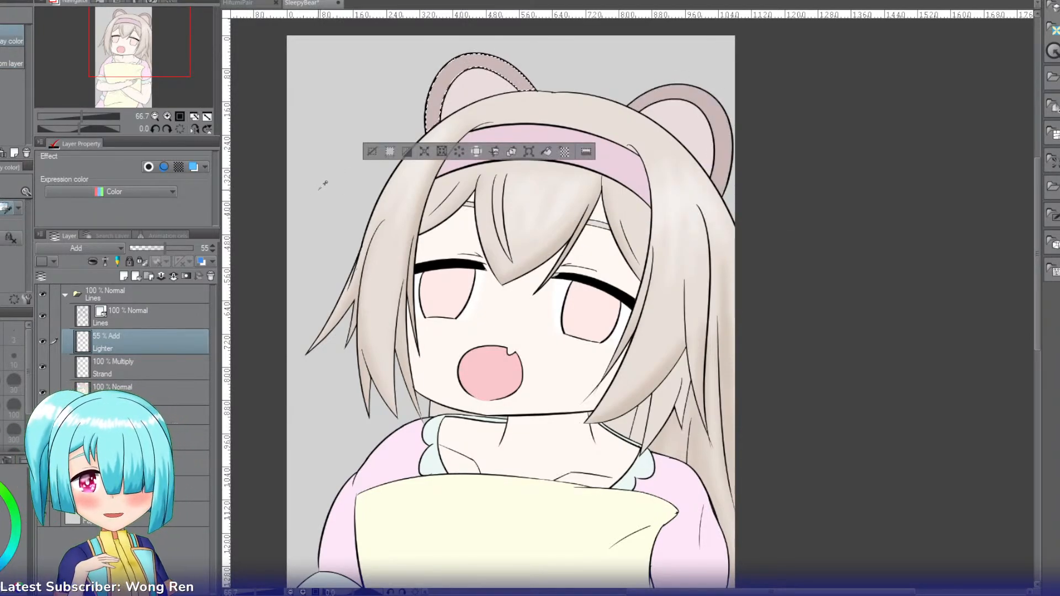
{"action": "left_click", "coordinate": [123, 276]}
{"action": "double_click", "coordinate": [126, 344]}
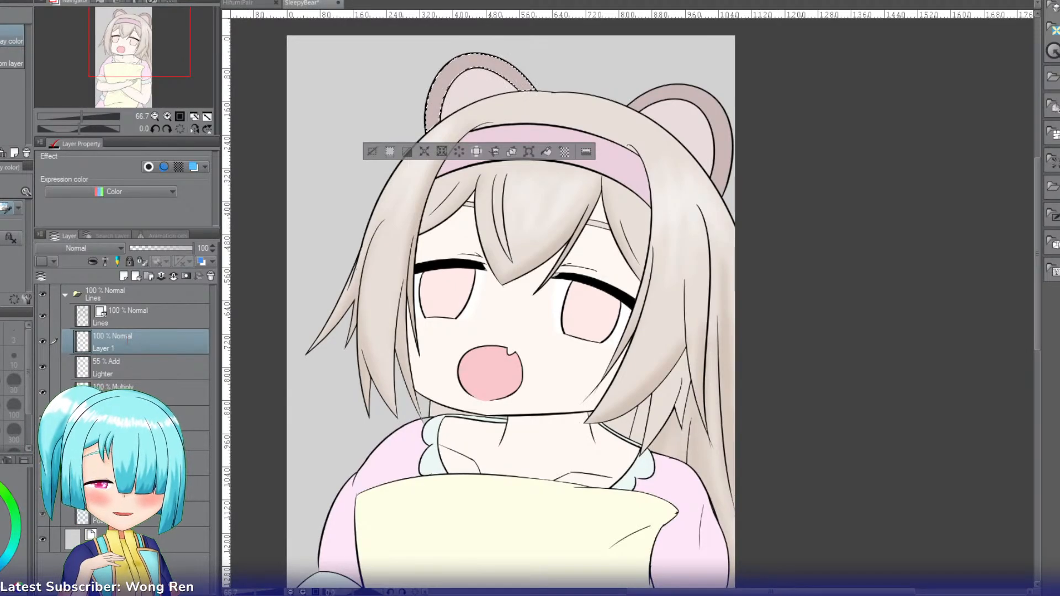
{"action": "type", "text": "Ear"}
{"action": "key", "text": "Return"}
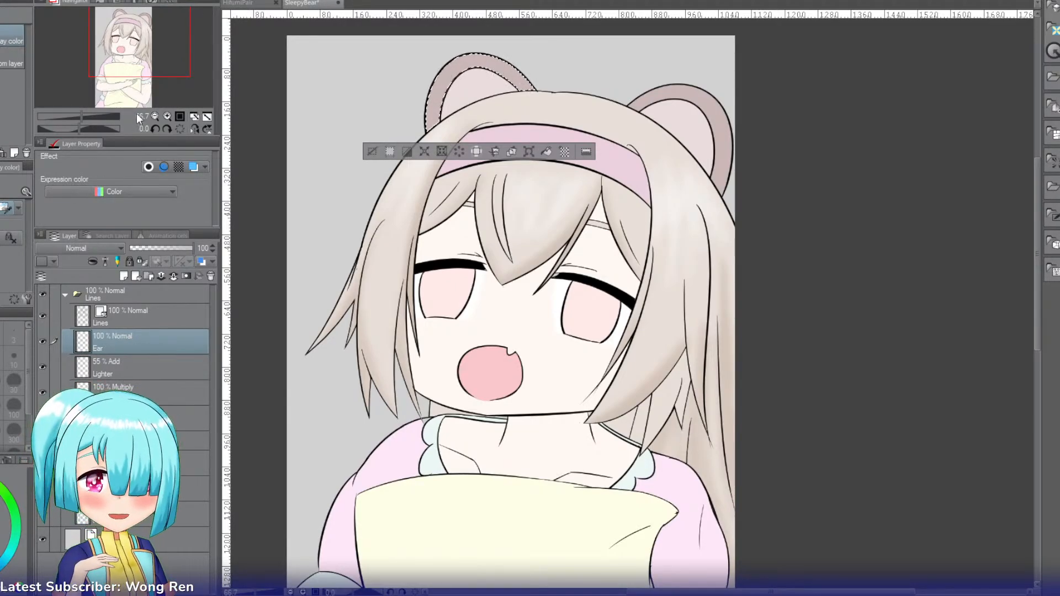
Step: Set the Ear layer to Multiply and shade the left ear's rim with the Soft airbrush, leaving lighter patches along its curve
{"action": "left_click", "coordinate": [167, 117]}
{"action": "left_click", "coordinate": [167, 117]}
{"action": "left_click_drag", "start_coordinate": [149, 53], "coordinate": [143, 32]}
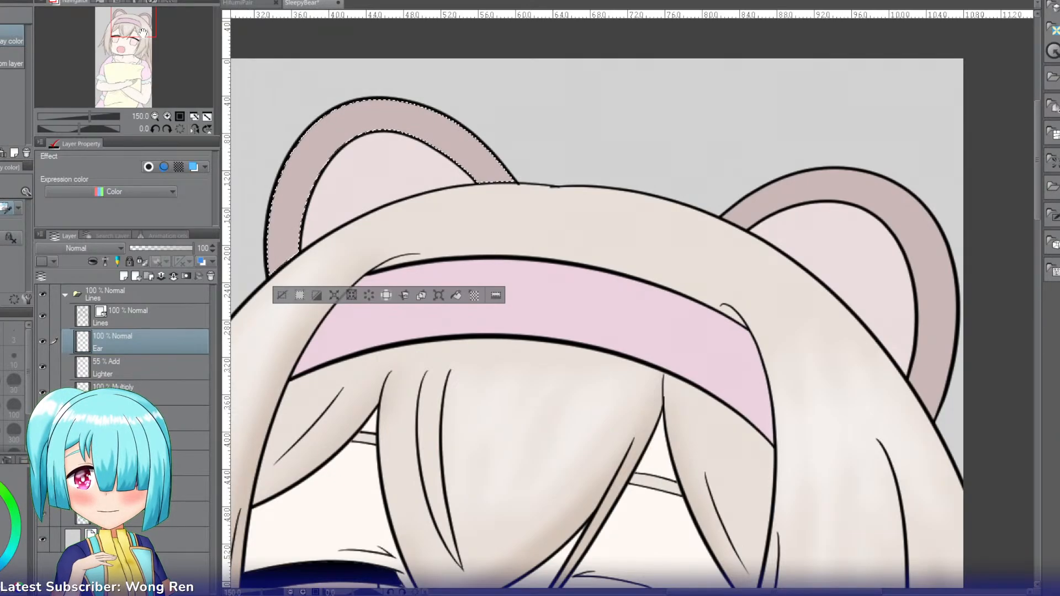
{"action": "key", "text": "b"}
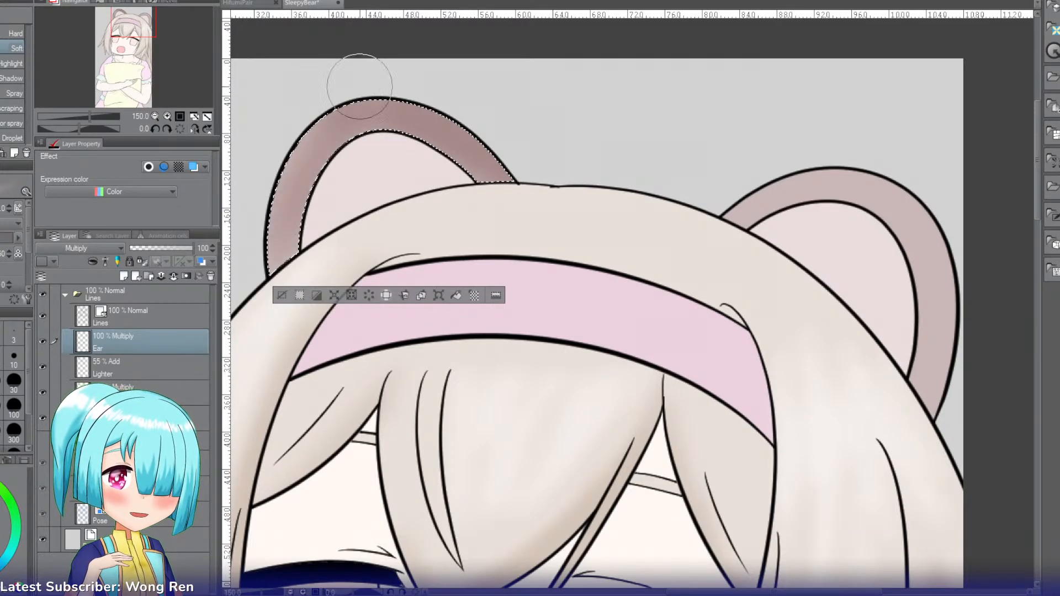
{"action": "mouse_move", "coordinate": [360, 86]}
{"action": "left_mouse_down"}
{"action": "mouse_move", "coordinate": [292, 159]}
{"action": "mouse_move", "coordinate": [260, 276]}
{"action": "left_mouse_up"}
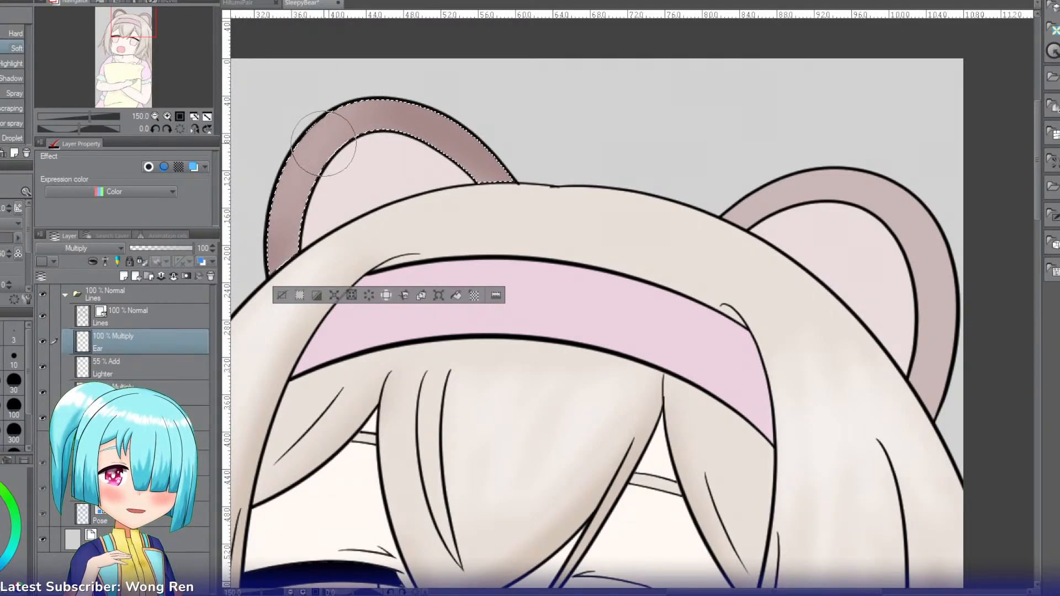
{"action": "left_click_drag", "start_coordinate": [323, 143], "coordinate": [345, 130]}
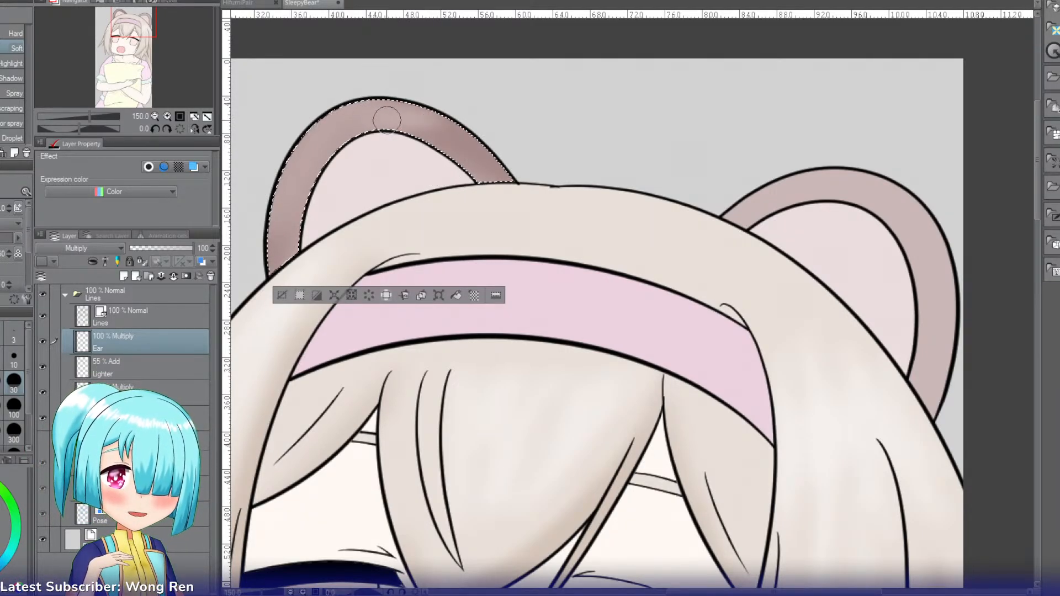
{"action": "mouse_move", "coordinate": [406, 127]}
{"action": "left_mouse_down"}
{"action": "mouse_move", "coordinate": [300, 211]}
{"action": "mouse_move", "coordinate": [290, 236]}
{"action": "mouse_move", "coordinate": [382, 140]}
{"action": "left_mouse_up"}
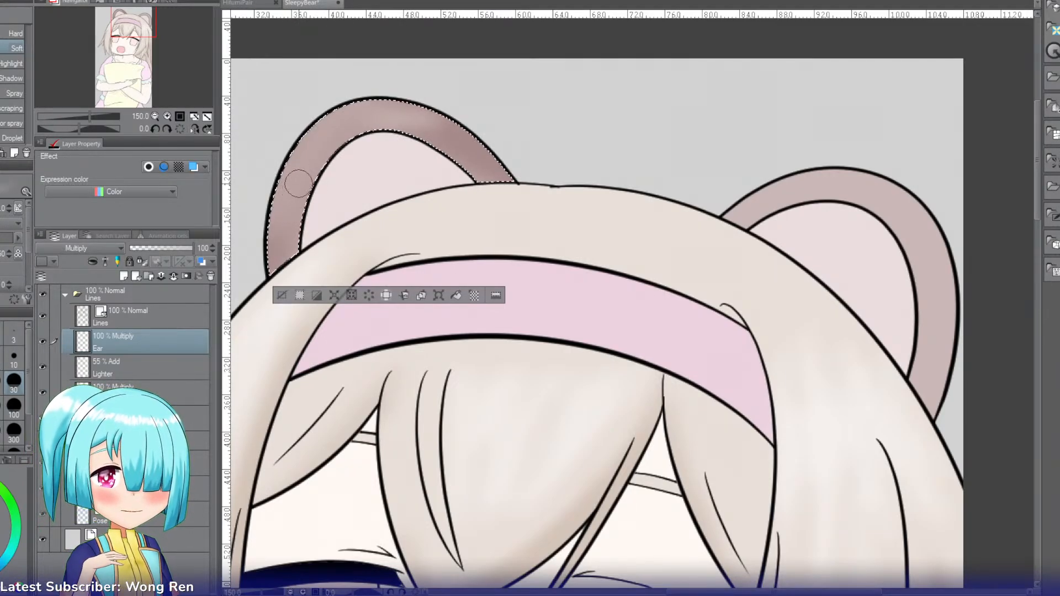
{"action": "mouse_move", "coordinate": [298, 182]}
{"action": "left_mouse_down"}
{"action": "mouse_move", "coordinate": [253, 241]}
{"action": "mouse_move", "coordinate": [301, 174]}
{"action": "mouse_move", "coordinate": [313, 232]}
{"action": "mouse_move", "coordinate": [303, 260]}
{"action": "mouse_move", "coordinate": [298, 218]}
{"action": "left_mouse_up"}
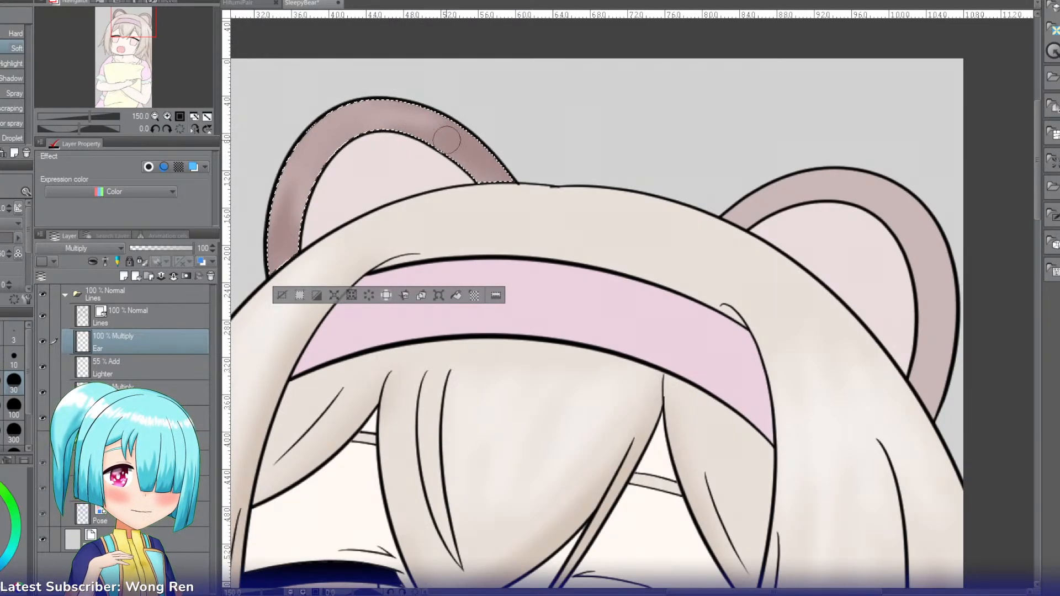
Step: Select the right bear ear's outer rim and airbrush it with soft shading and lighter patches on the Ear layer
{"action": "key", "text": "w"}
{"action": "left_click", "coordinate": [708, 187]}
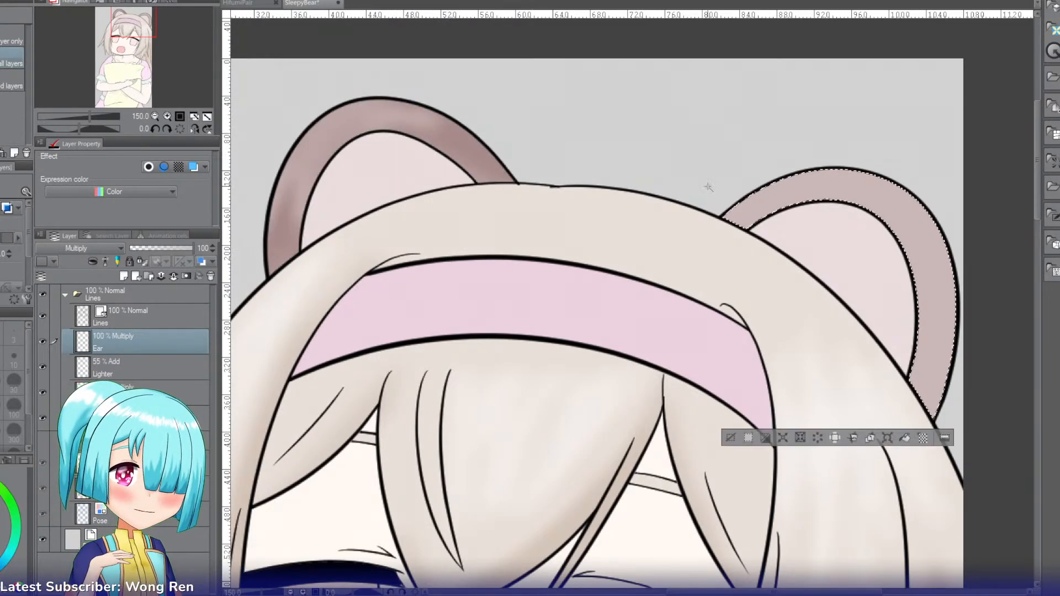
{"action": "left_click_drag", "start_coordinate": [124, 59], "coordinate": [156, 25]}
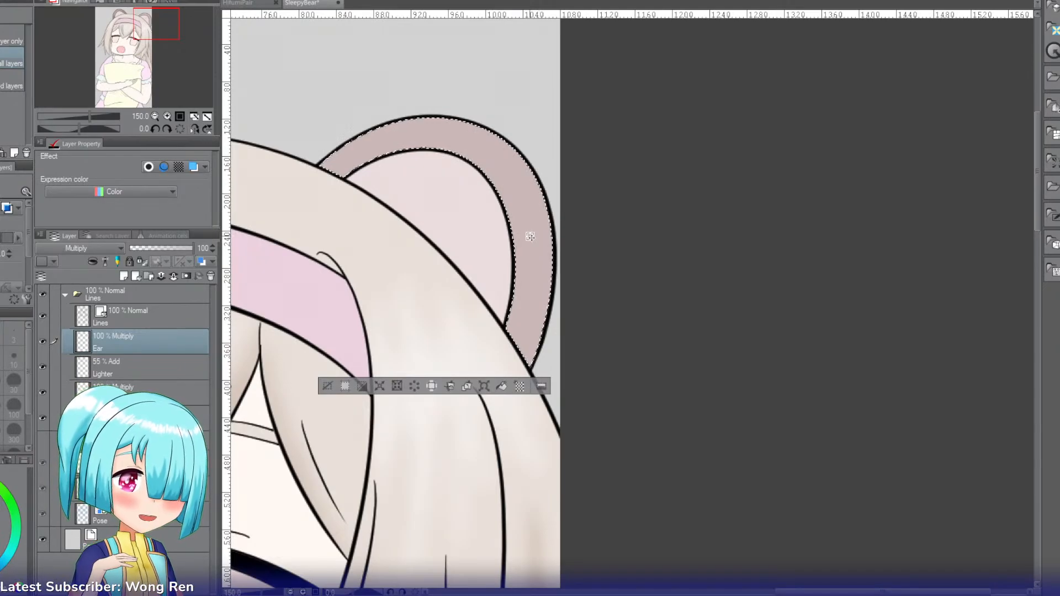
{"action": "key", "text": "b"}
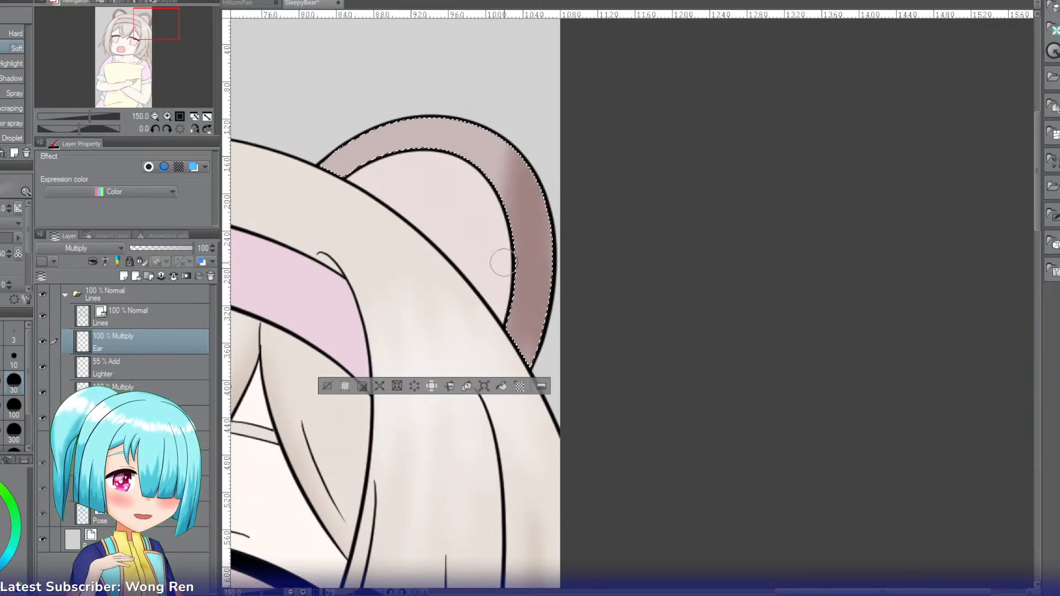
{"action": "mouse_move", "coordinate": [504, 263]}
{"action": "left_mouse_down"}
{"action": "mouse_move", "coordinate": [511, 84]}
{"action": "mouse_move", "coordinate": [465, 221]}
{"action": "mouse_move", "coordinate": [460, 118]}
{"action": "mouse_move", "coordinate": [438, 211]}
{"action": "mouse_move", "coordinate": [530, 76]}
{"action": "mouse_move", "coordinate": [446, 214]}
{"action": "mouse_move", "coordinate": [453, 71]}
{"action": "mouse_move", "coordinate": [413, 185]}
{"action": "mouse_move", "coordinate": [447, 83]}
{"action": "mouse_move", "coordinate": [374, 164]}
{"action": "left_mouse_up"}
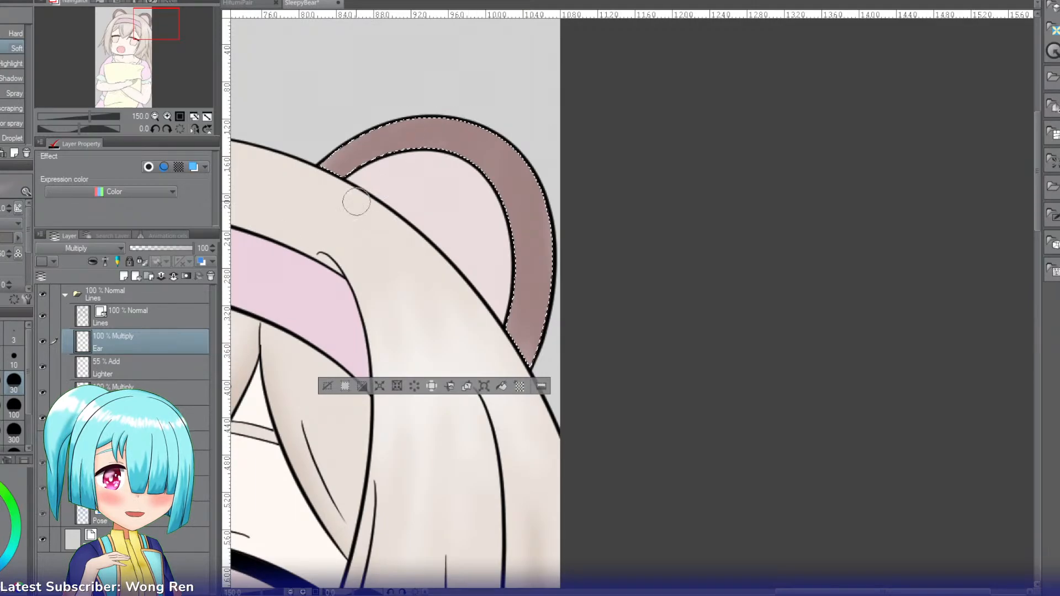
{"action": "mouse_move", "coordinate": [480, 126]}
{"action": "left_mouse_down"}
{"action": "mouse_move", "coordinate": [389, 133]}
{"action": "mouse_move", "coordinate": [317, 169]}
{"action": "left_mouse_up"}
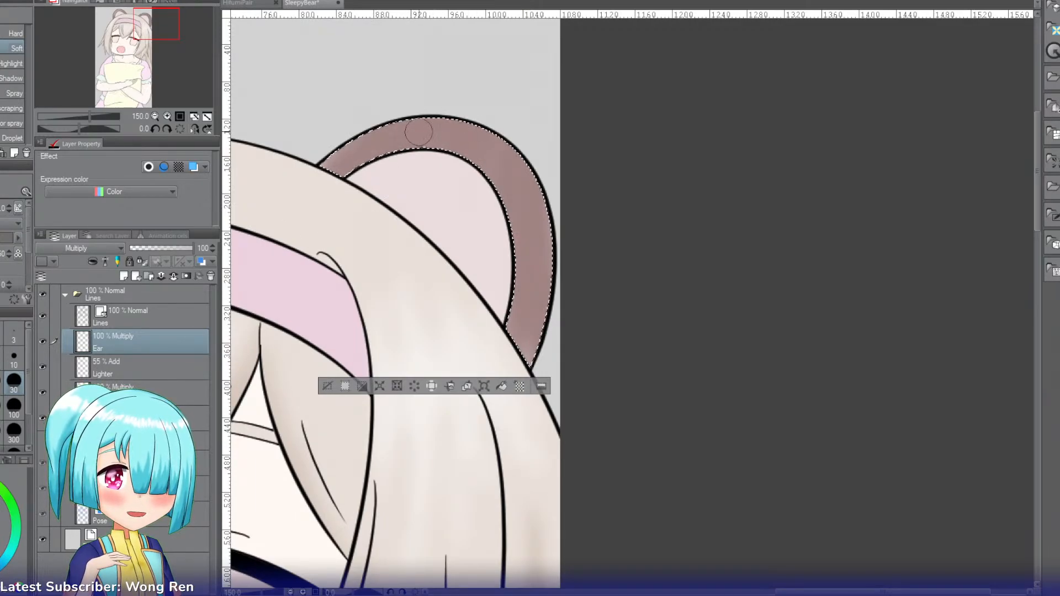
{"action": "mouse_move", "coordinate": [418, 133]}
{"action": "left_mouse_down"}
{"action": "mouse_move", "coordinate": [461, 120]}
{"action": "mouse_move", "coordinate": [397, 143]}
{"action": "mouse_move", "coordinate": [469, 106]}
{"action": "mouse_move", "coordinate": [473, 115]}
{"action": "mouse_move", "coordinate": [357, 151]}
{"action": "mouse_move", "coordinate": [401, 132]}
{"action": "mouse_move", "coordinate": [439, 139]}
{"action": "mouse_move", "coordinate": [527, 189]}
{"action": "mouse_move", "coordinate": [452, 133]}
{"action": "mouse_move", "coordinate": [471, 145]}
{"action": "mouse_move", "coordinate": [420, 144]}
{"action": "mouse_move", "coordinate": [474, 132]}
{"action": "mouse_move", "coordinate": [547, 226]}
{"action": "mouse_move", "coordinate": [541, 160]}
{"action": "mouse_move", "coordinate": [558, 181]}
{"action": "mouse_move", "coordinate": [519, 176]}
{"action": "mouse_move", "coordinate": [521, 186]}
{"action": "mouse_move", "coordinate": [524, 167]}
{"action": "mouse_move", "coordinate": [529, 310]}
{"action": "mouse_move", "coordinate": [524, 177]}
{"action": "mouse_move", "coordinate": [489, 159]}
{"action": "mouse_move", "coordinate": [521, 227]}
{"action": "mouse_move", "coordinate": [524, 168]}
{"action": "mouse_move", "coordinate": [547, 228]}
{"action": "mouse_move", "coordinate": [559, 322]}
{"action": "mouse_move", "coordinate": [531, 215]}
{"action": "mouse_move", "coordinate": [523, 232]}
{"action": "mouse_move", "coordinate": [529, 324]}
{"action": "mouse_move", "coordinate": [527, 205]}
{"action": "mouse_move", "coordinate": [504, 209]}
{"action": "mouse_move", "coordinate": [520, 313]}
{"action": "mouse_move", "coordinate": [522, 181]}
{"action": "mouse_move", "coordinate": [530, 202]}
{"action": "mouse_move", "coordinate": [512, 164]}
{"action": "mouse_move", "coordinate": [522, 208]}
{"action": "mouse_move", "coordinate": [511, 164]}
{"action": "mouse_move", "coordinate": [478, 140]}
{"action": "mouse_move", "coordinate": [541, 169]}
{"action": "left_mouse_up"}
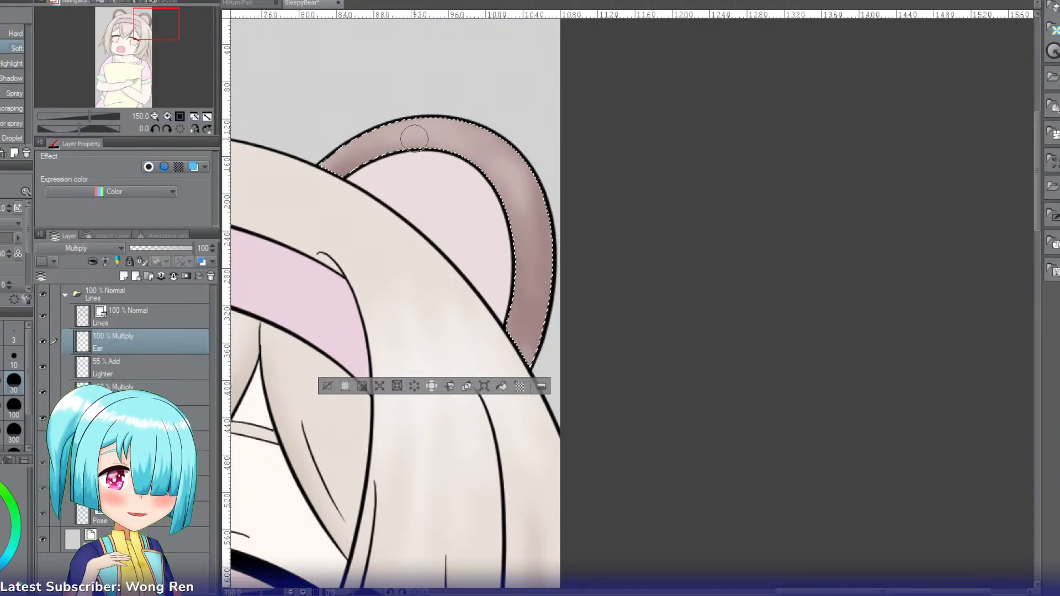
{"action": "left_click_drag", "start_coordinate": [504, 152], "coordinate": [525, 149]}
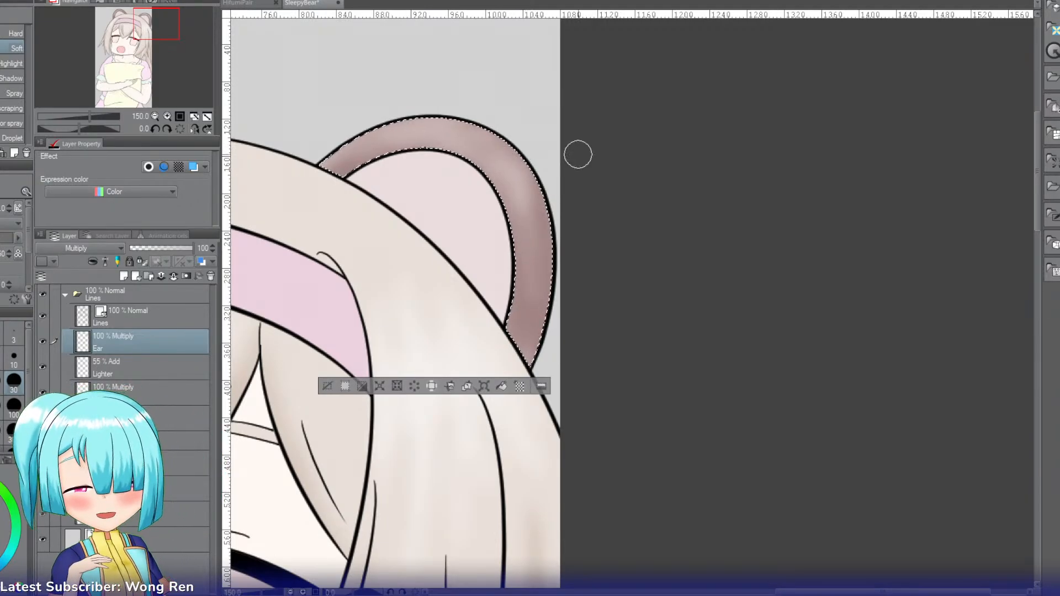
Step: Select the pink inner area of the left bear ear by its flat colour and ready the Eyedropper for its shading colour
{"action": "left_click", "coordinate": [153, 114]}
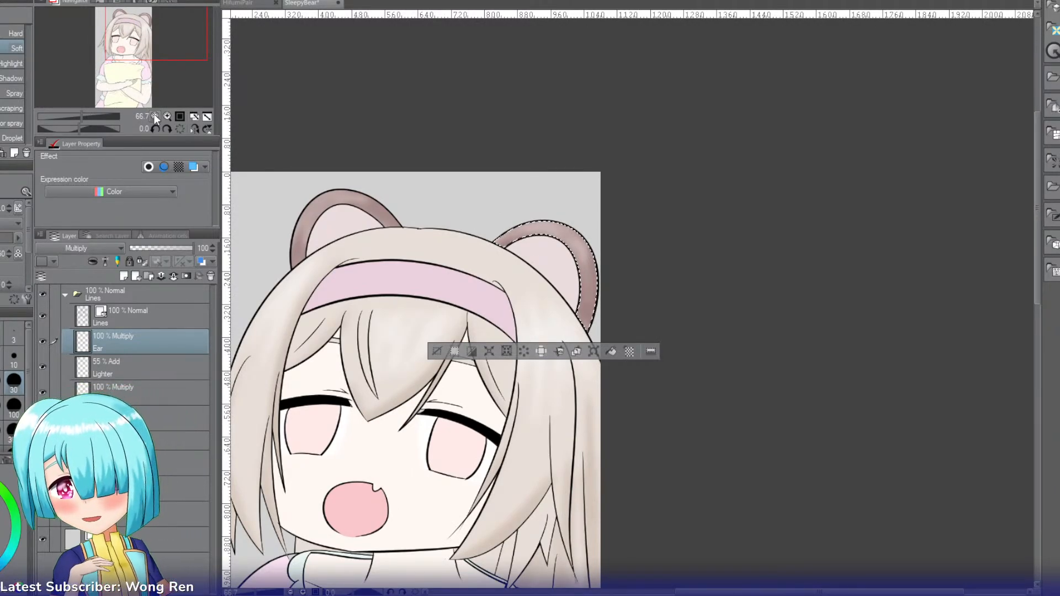
{"action": "key", "text": "w"}
{"action": "left_click", "coordinate": [342, 236]}
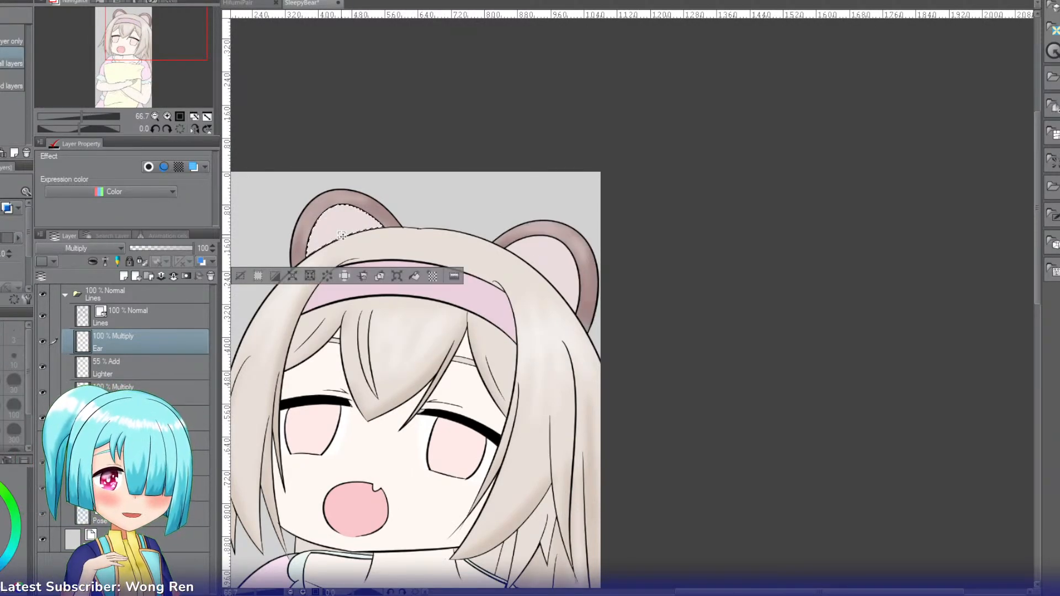
{"action": "key", "text": "i"}
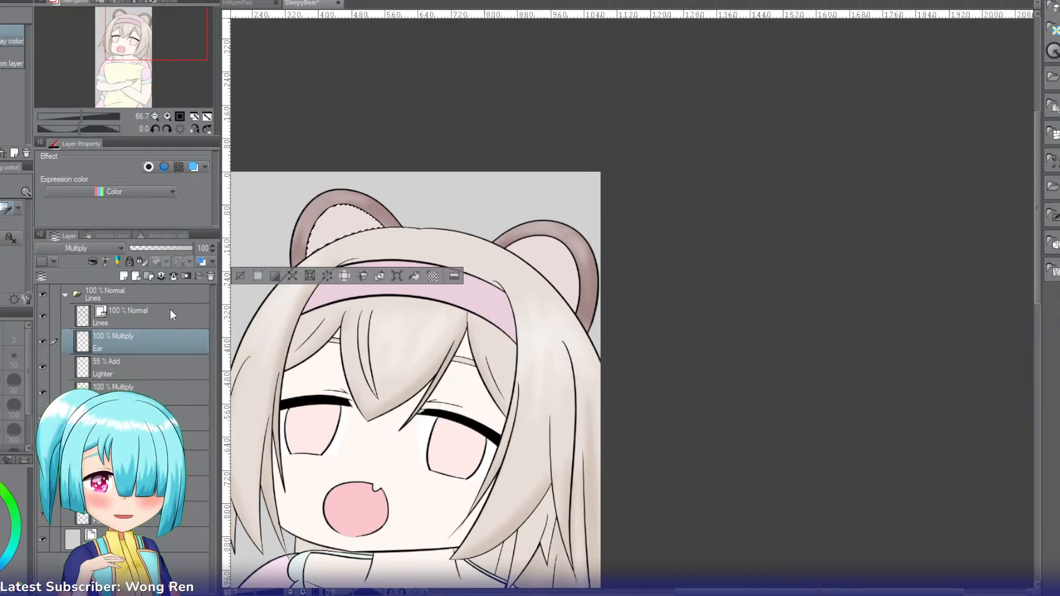
{"action": "left_click", "coordinate": [170, 115]}
{"action": "left_click", "coordinate": [169, 115]}
{"action": "left_click_drag", "start_coordinate": [152, 26], "coordinate": [131, 31]}
{"action": "left_click", "coordinate": [166, 116]}
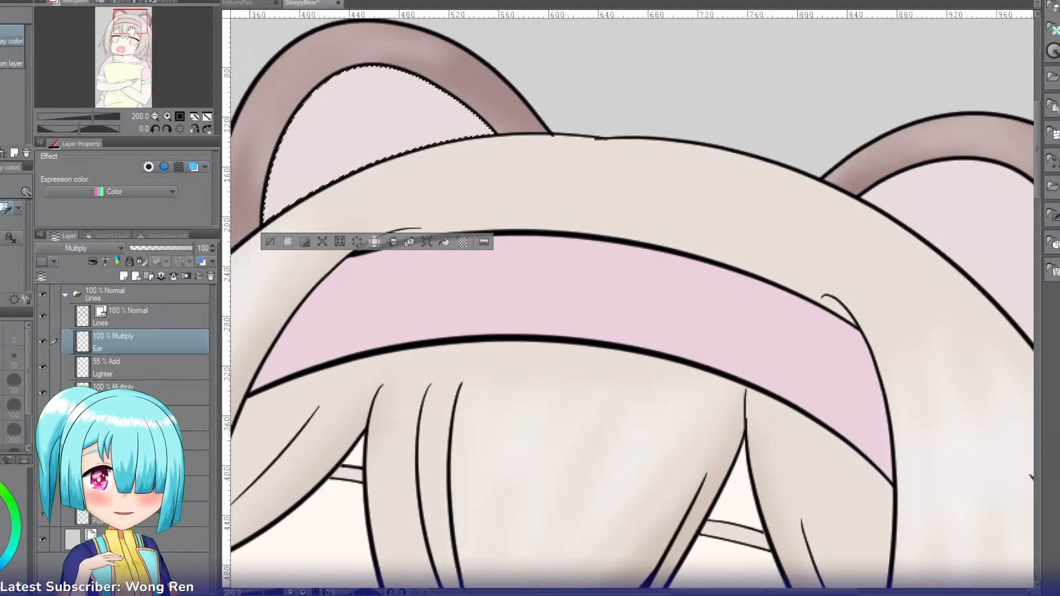
Step: Airbrush soft pink fur strokes inside the left ear and set the Ear layer's opacity to 70%
{"action": "key", "text": "b"}
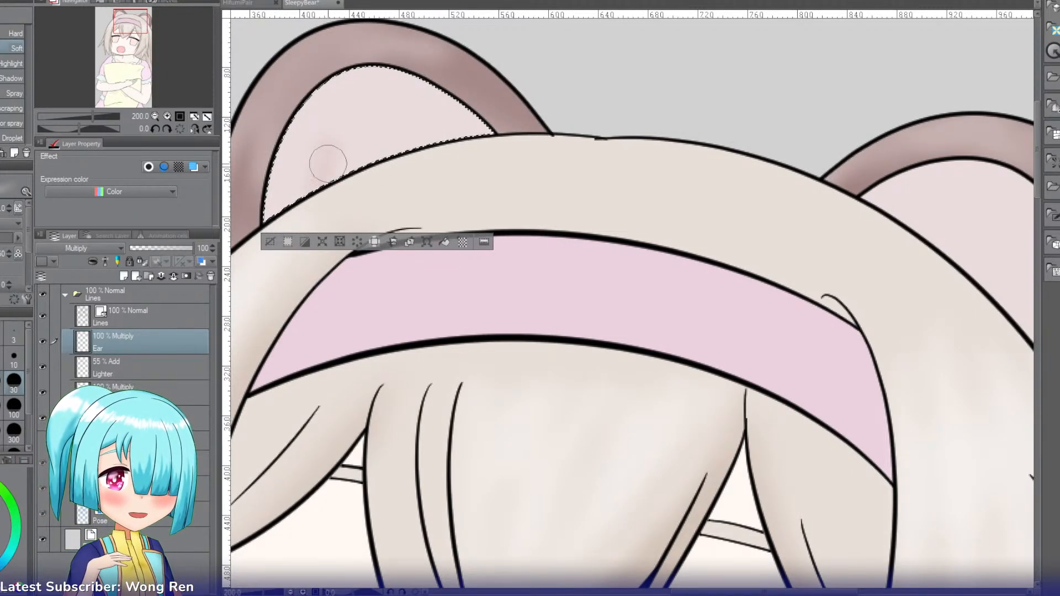
{"action": "mouse_move", "coordinate": [368, 119]}
{"action": "left_mouse_down"}
{"action": "mouse_move", "coordinate": [402, 151]}
{"action": "mouse_move", "coordinate": [448, 162]}
{"action": "mouse_move", "coordinate": [363, 134]}
{"action": "mouse_move", "coordinate": [360, 189]}
{"action": "mouse_move", "coordinate": [339, 129]}
{"action": "left_mouse_up"}
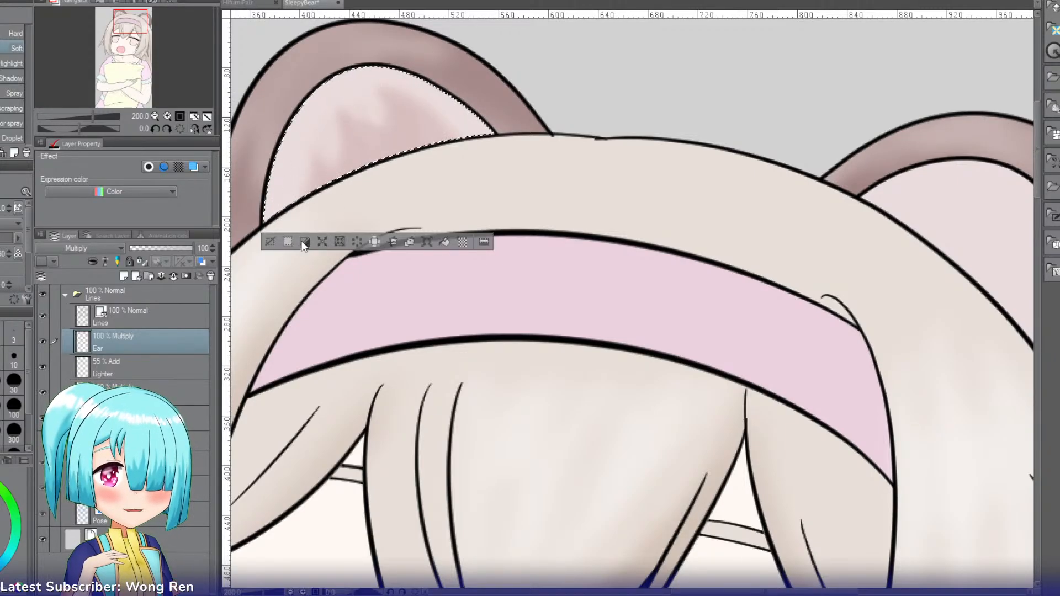
{"action": "left_click", "coordinate": [175, 248]}
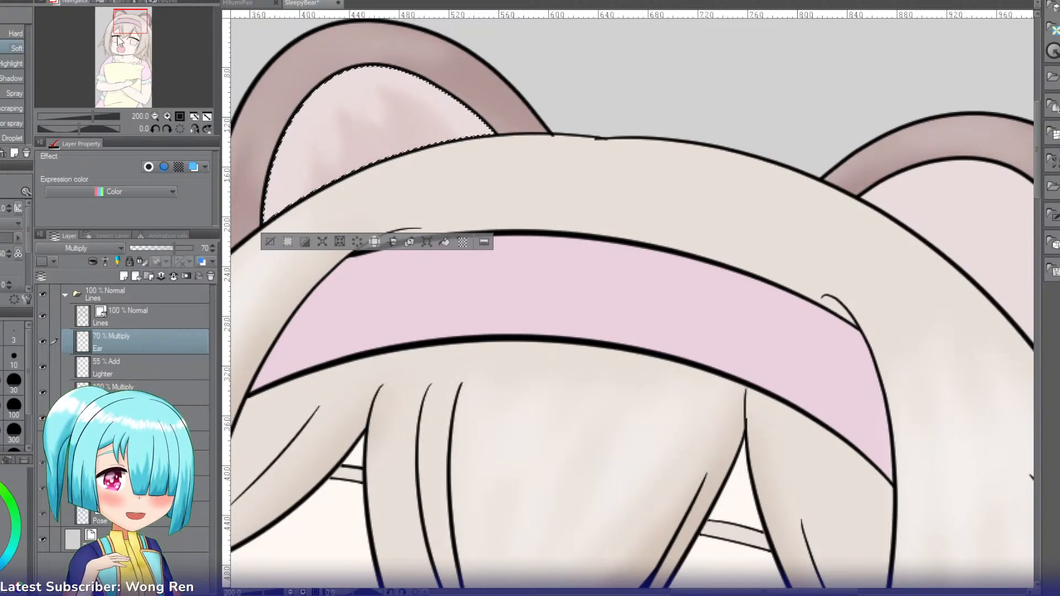
Step: Select the right bear ear's inner area and shade its base with soft pink, leaving lighter fur streaks on the Ear layer
{"action": "left_click_drag", "start_coordinate": [144, 33], "coordinate": [158, 36]}
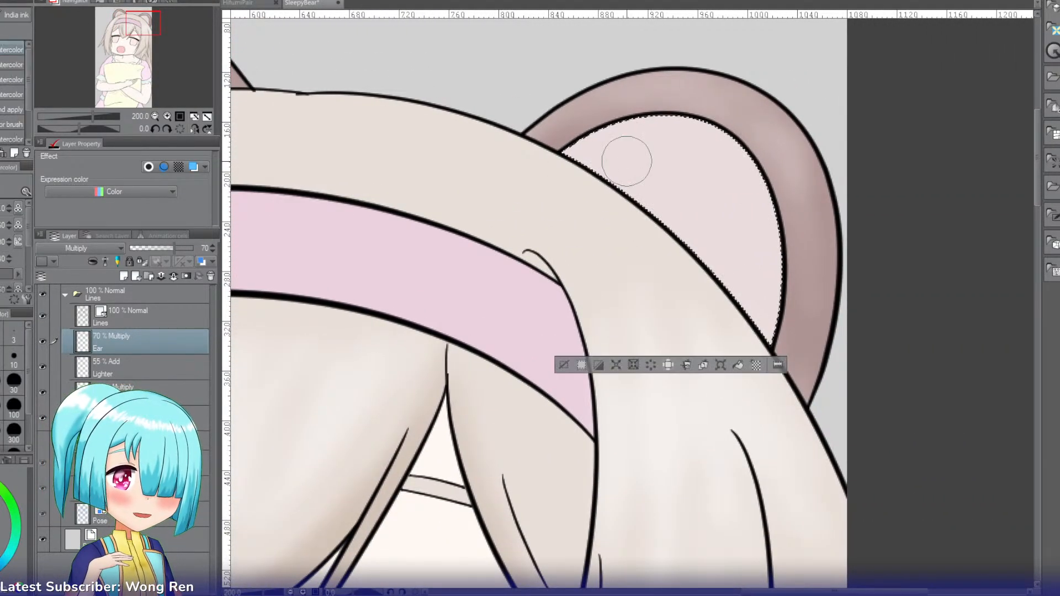
{"action": "left_click_drag", "start_coordinate": [636, 166], "coordinate": [629, 191]}
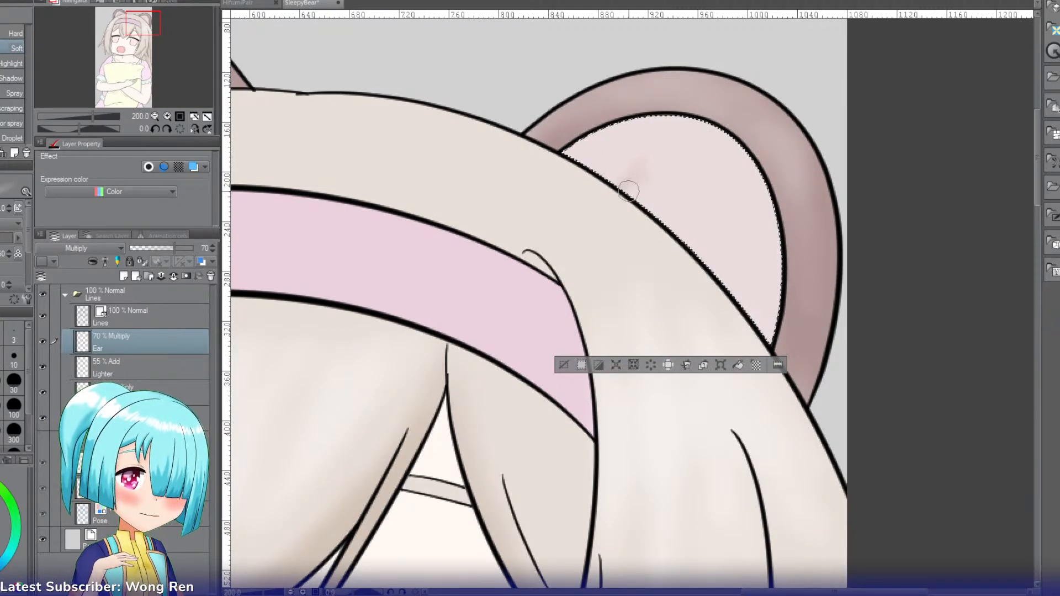
{"action": "left_click_drag", "start_coordinate": [715, 185], "coordinate": [709, 243]}
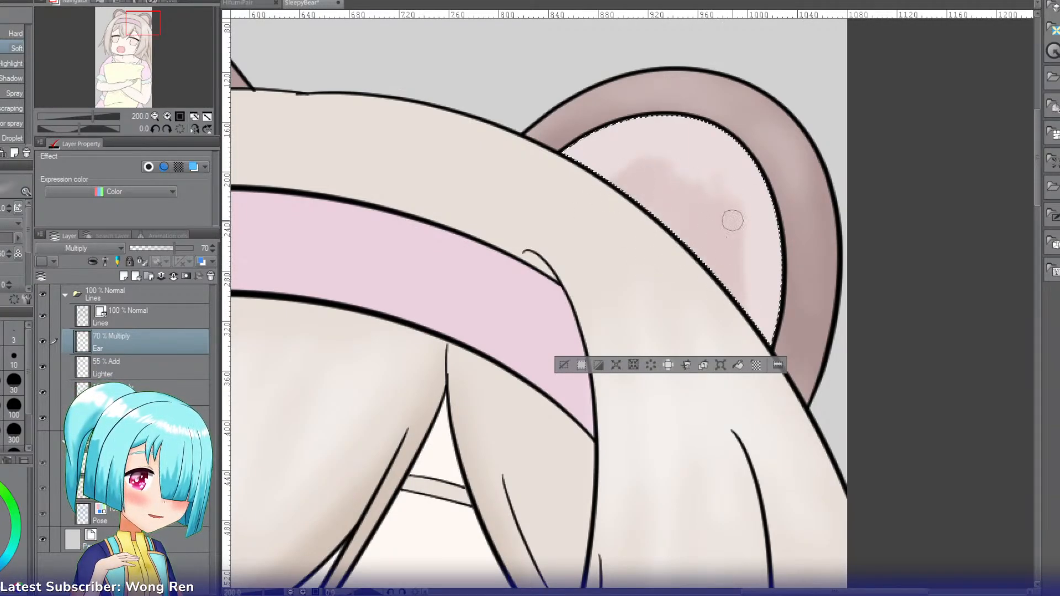
{"action": "mouse_move", "coordinate": [727, 173]}
{"action": "left_mouse_down"}
{"action": "mouse_move", "coordinate": [721, 221]}
{"action": "mouse_move", "coordinate": [726, 157]}
{"action": "mouse_move", "coordinate": [718, 217]}
{"action": "mouse_move", "coordinate": [718, 171]}
{"action": "mouse_move", "coordinate": [679, 219]}
{"action": "left_mouse_up"}
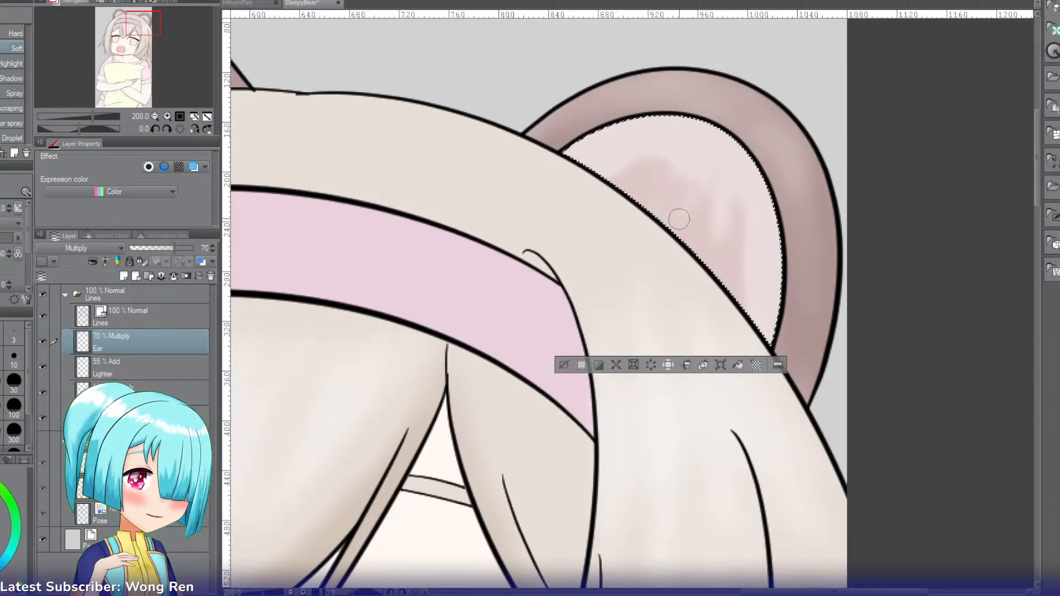
{"action": "left_click_drag", "start_coordinate": [686, 156], "coordinate": [671, 259]}
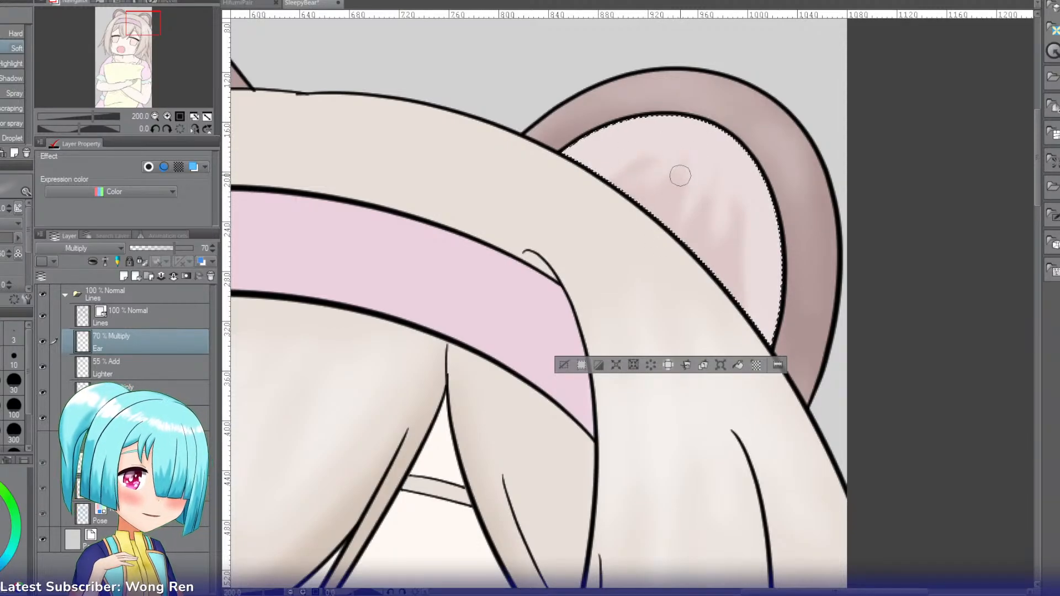
Step: Select the face's skin area by its flat colour and switch to the Eyedropper for the blush colour
{"action": "left_click", "coordinate": [154, 117]}
{"action": "left_click", "coordinate": [154, 117]}
{"action": "left_click", "coordinate": [155, 117]}
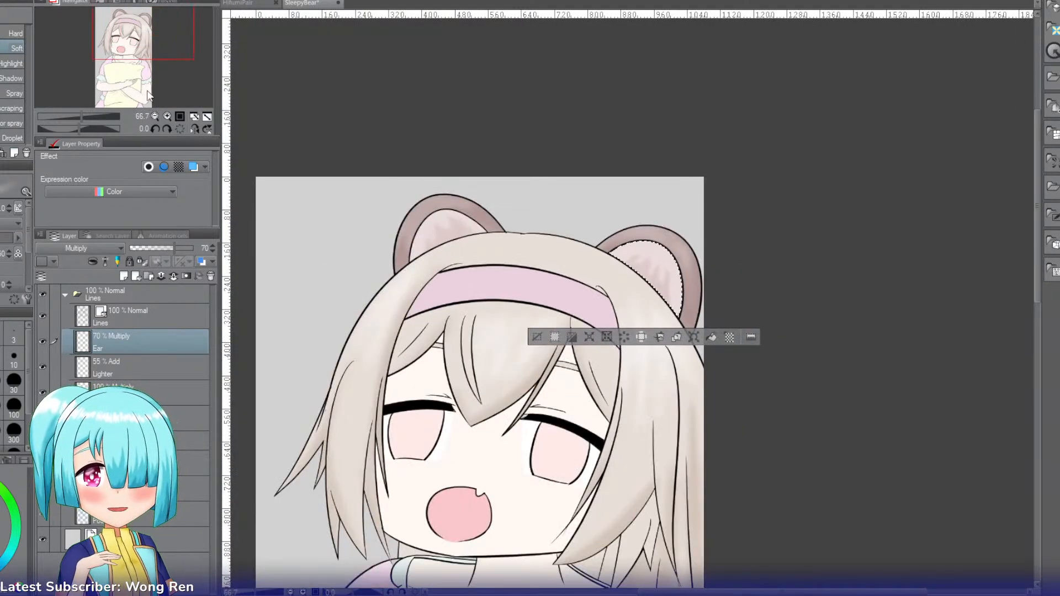
{"action": "left_click_drag", "start_coordinate": [141, 47], "coordinate": [140, 78]}
{"action": "key", "text": "w"}
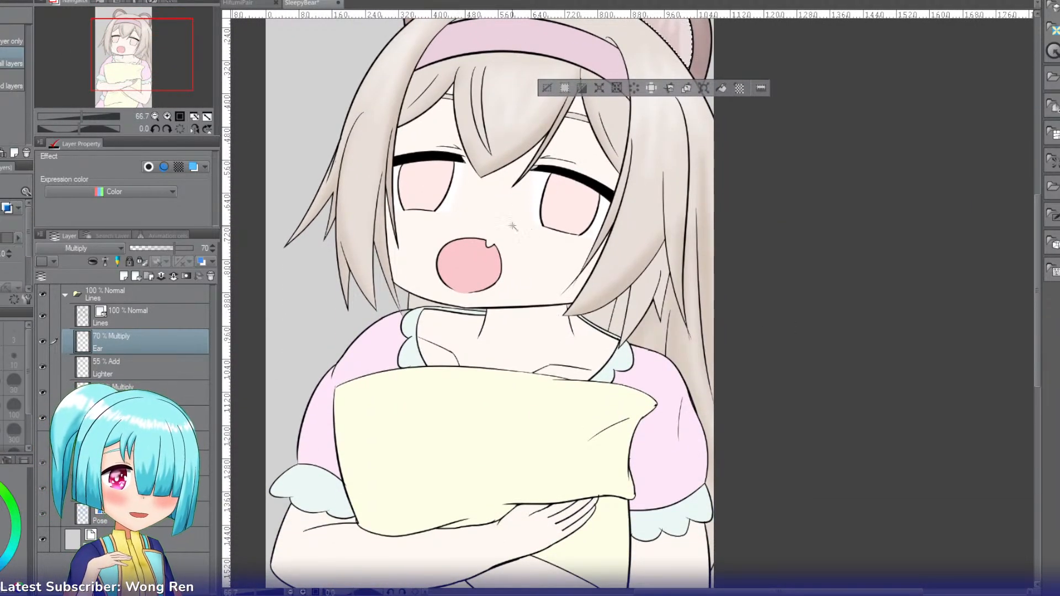
{"action": "left_click", "coordinate": [499, 224]}
{"action": "key", "text": "i"}
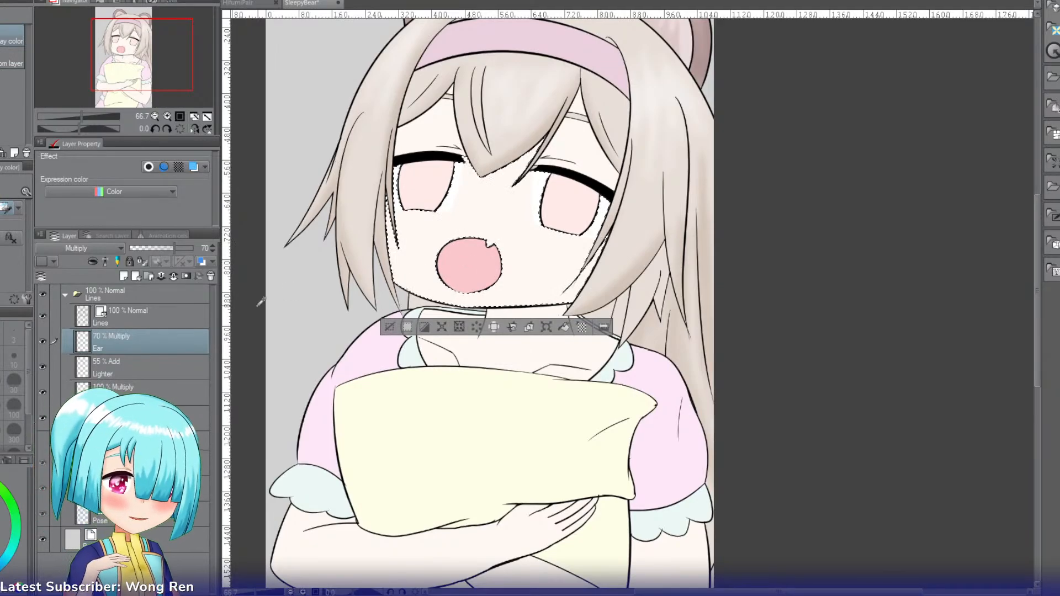
Step: Add a new layer named Blush above the Ear layer and set its blending mode to Multiply
{"action": "key", "text": "ctrl+shift+n"}
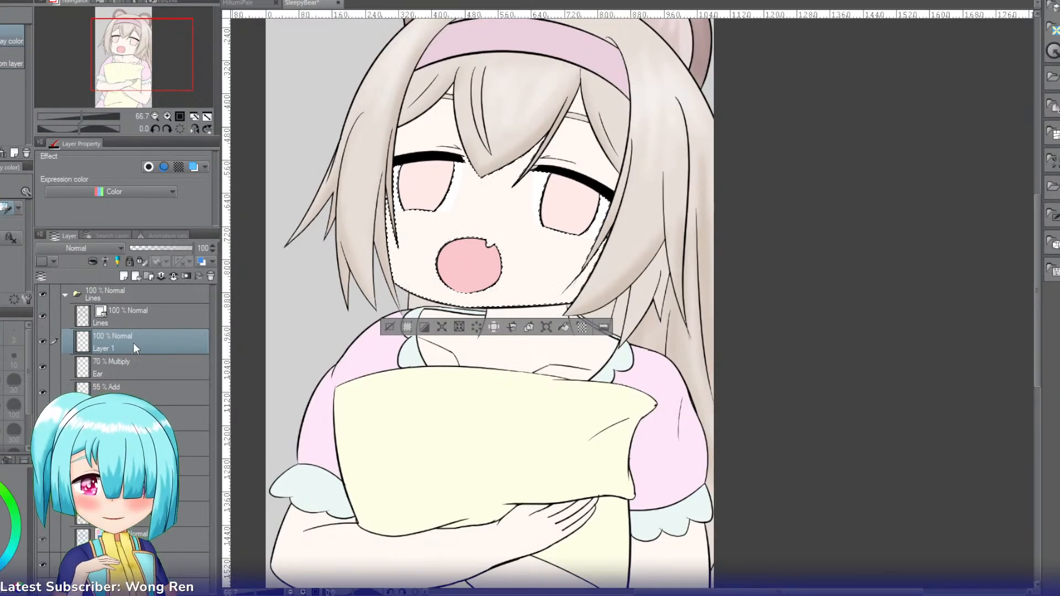
{"action": "double_click", "coordinate": [105, 336]}
{"action": "type", "text": "Blush"}
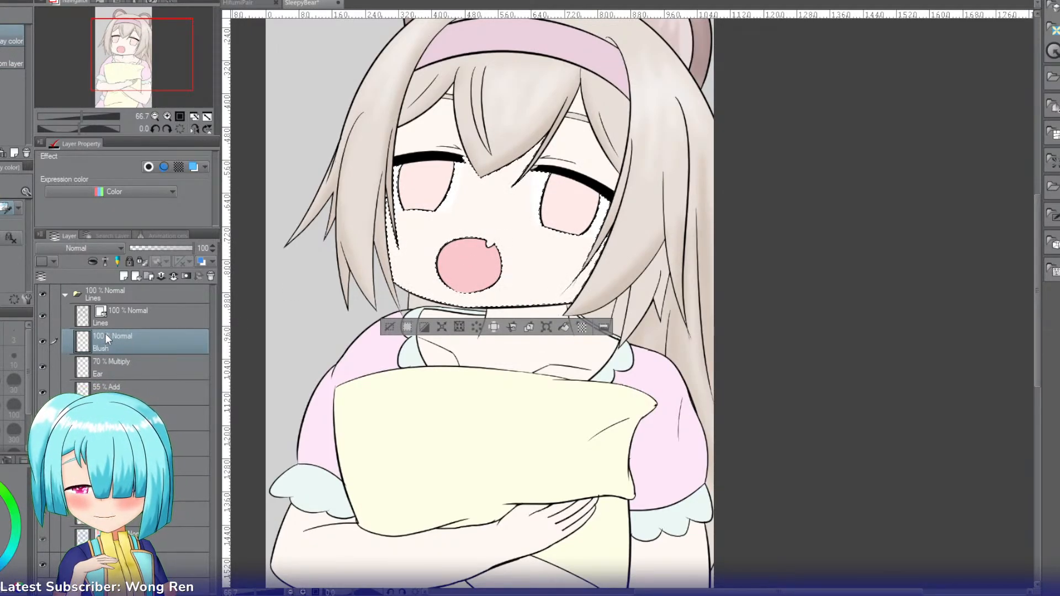
{"action": "key", "text": "Return"}
{"action": "left_click", "coordinate": [70, 251]}
{"action": "left_click", "coordinate": [65, 282]}
Step: Paint a pink blush on both cheeks with the Soft airbrush and set the Blush layer's opacity to 78%
{"action": "key", "text": "b"}
{"action": "key", "text": "b"}
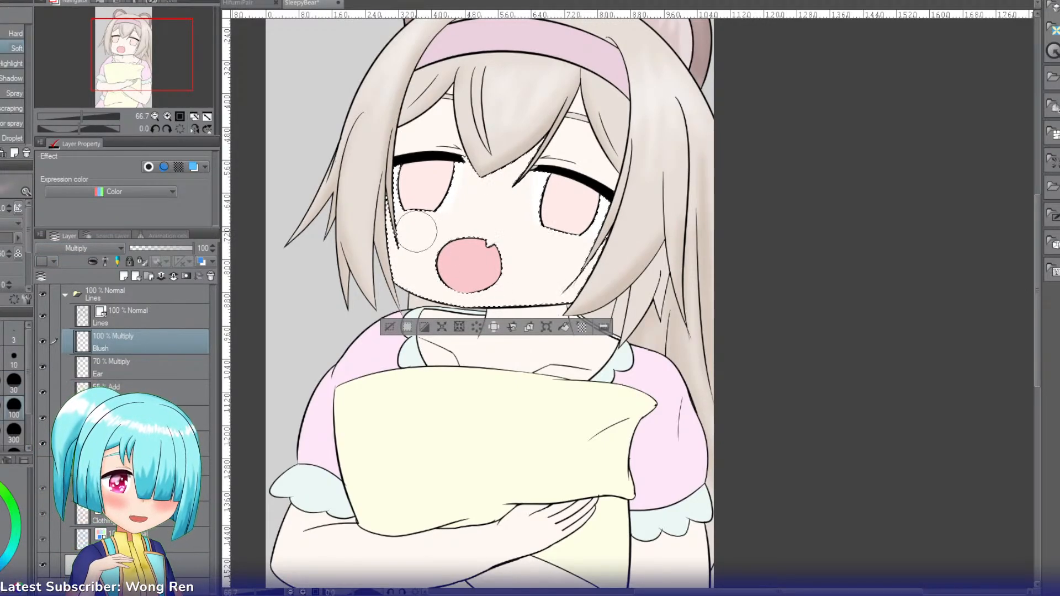
{"action": "left_click_drag", "start_coordinate": [412, 242], "coordinate": [416, 248]}
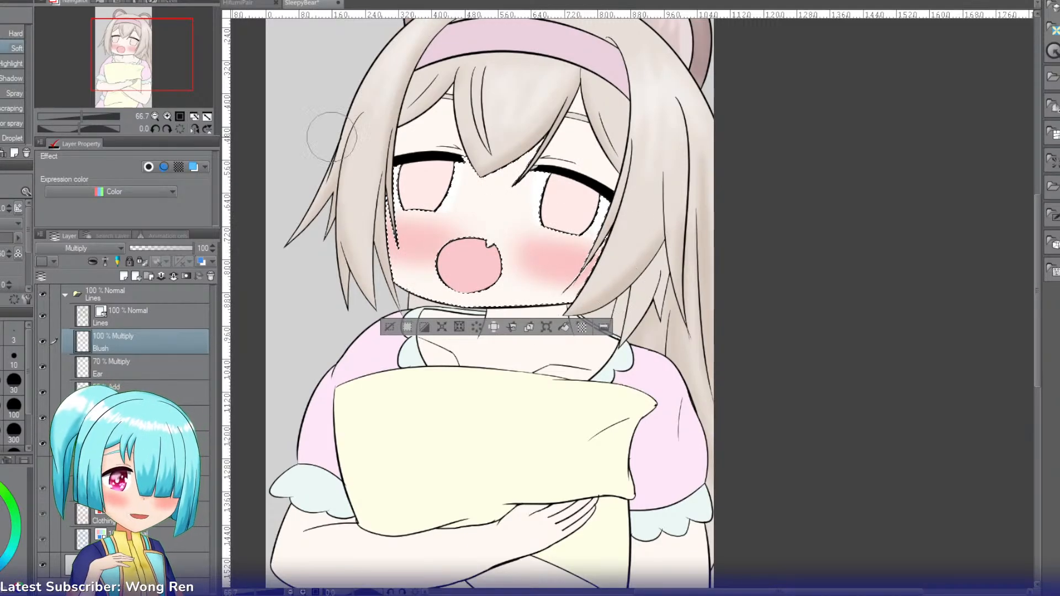
{"action": "left_click_drag", "start_coordinate": [180, 250], "coordinate": [180, 249]}
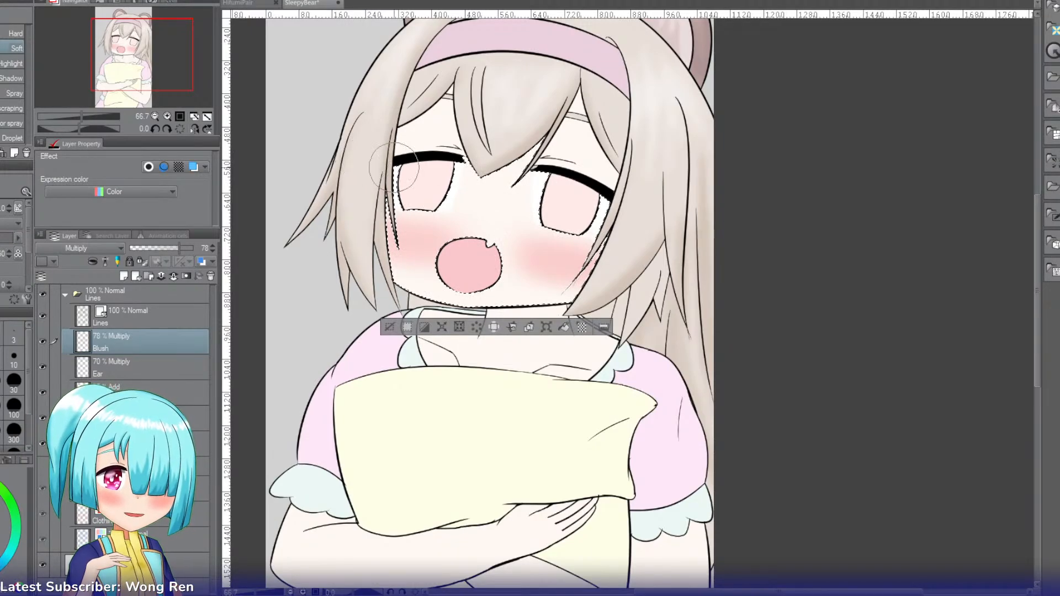
Step: Replace the face selection with a selection of both irises and switch to the Eyedropper for their shading colour
{"action": "key", "text": "g"}
{"action": "left_click", "coordinate": [391, 328]}
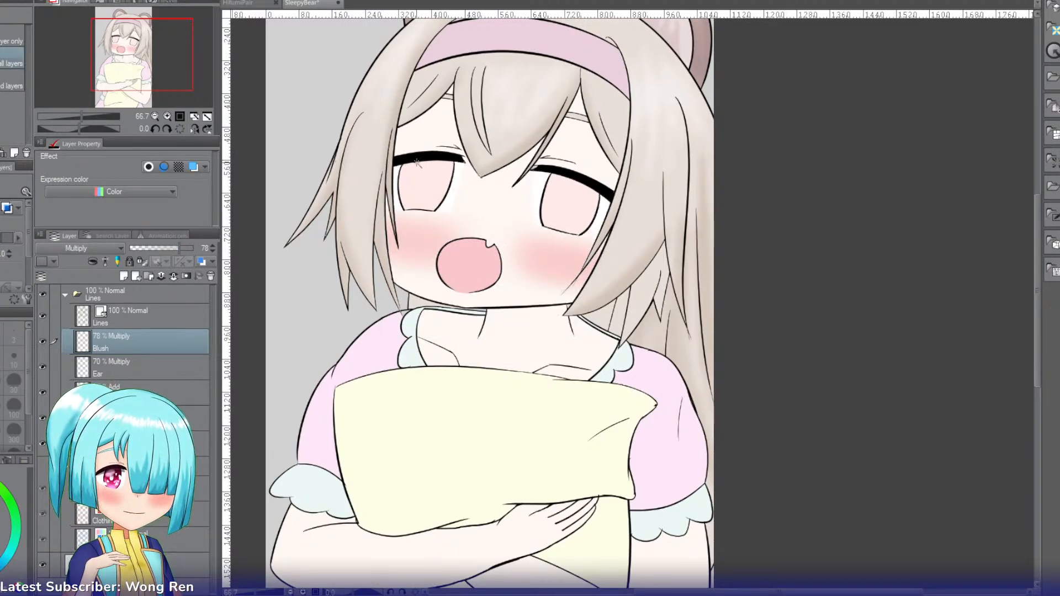
{"action": "left_click", "coordinate": [426, 187]}
{"action": "left_click", "coordinate": [565, 205]}
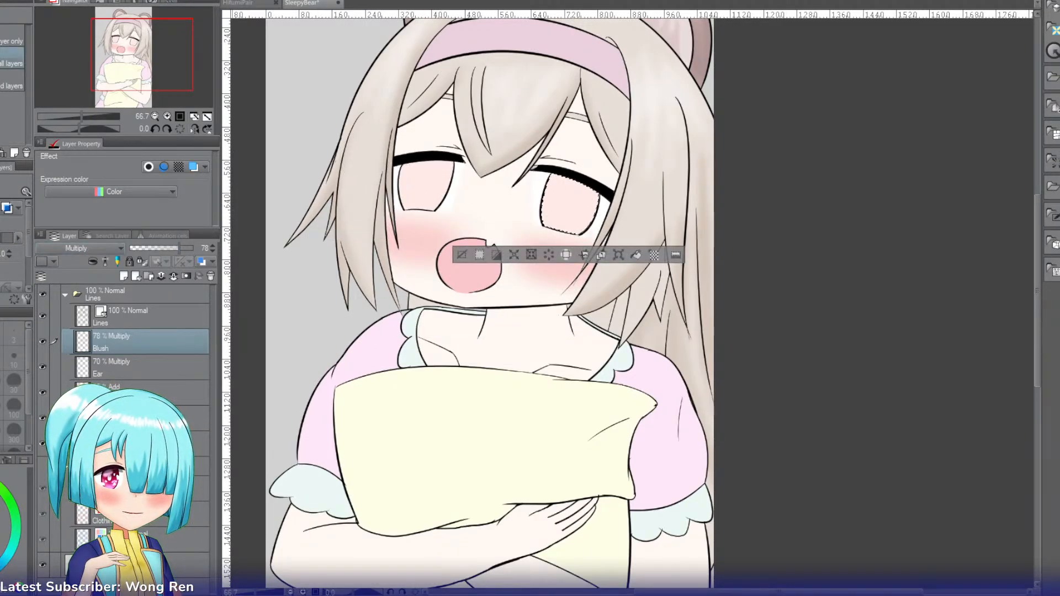
{"action": "left_click", "coordinate": [424, 188], "text": "shift"}
{"action": "key", "text": "i"}
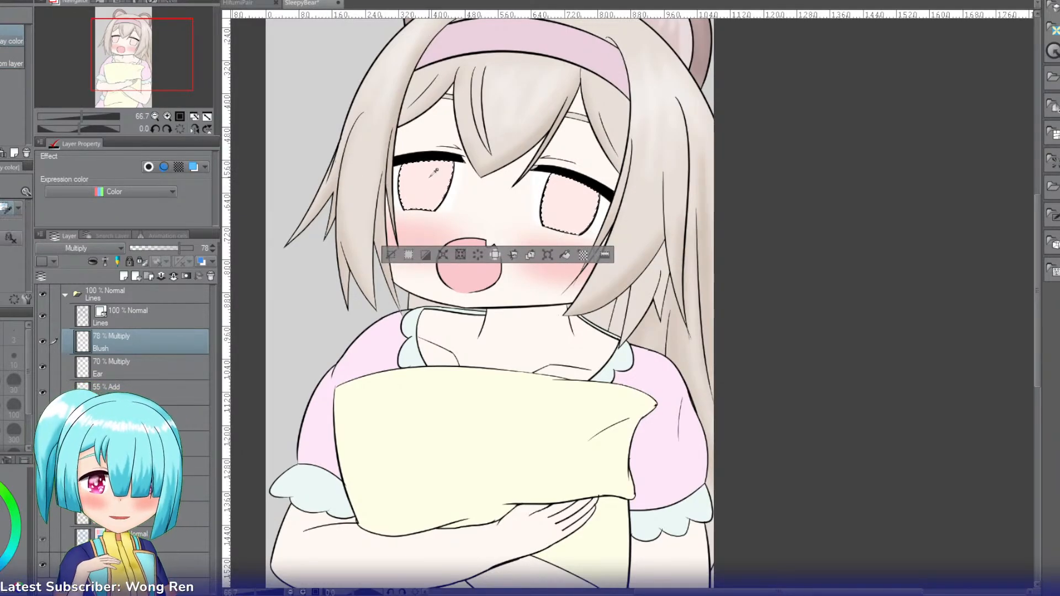
Step: Add a new layer named Darker above the Blush layer, keeping both irises selected
{"action": "key", "text": "ctrl+shift+n"}
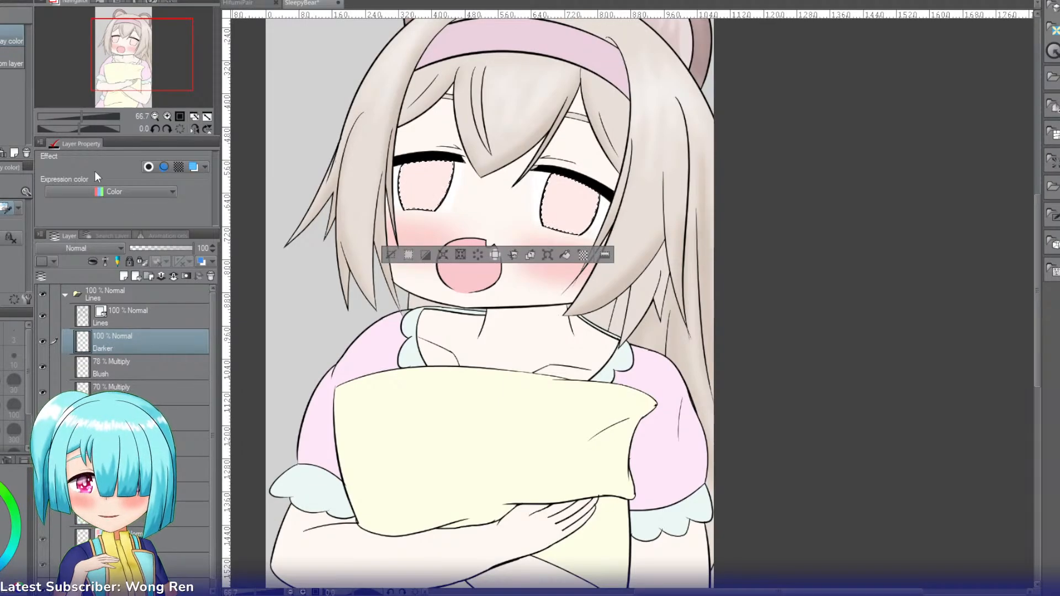
{"action": "left_click", "coordinate": [169, 115]}
{"action": "left_click", "coordinate": [169, 115]}
{"action": "left_click_drag", "start_coordinate": [159, 64], "coordinate": [145, 55]}
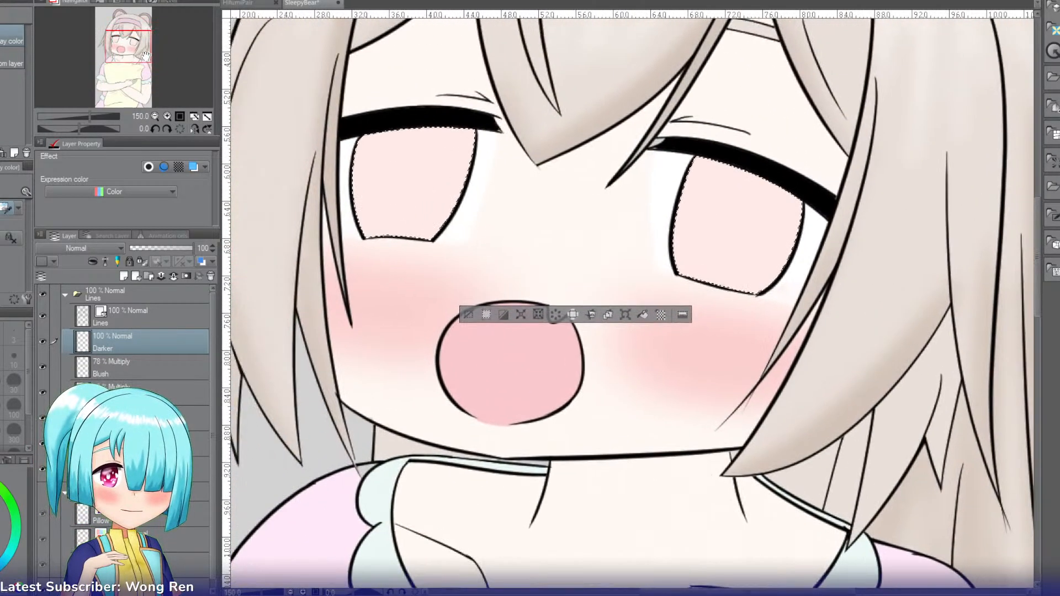
Step: Set the Darker layer to Multiply and paint the upper half of both irises with an enlarged G-pen, including a rounded pupil shape
{"action": "key", "text": "p"}
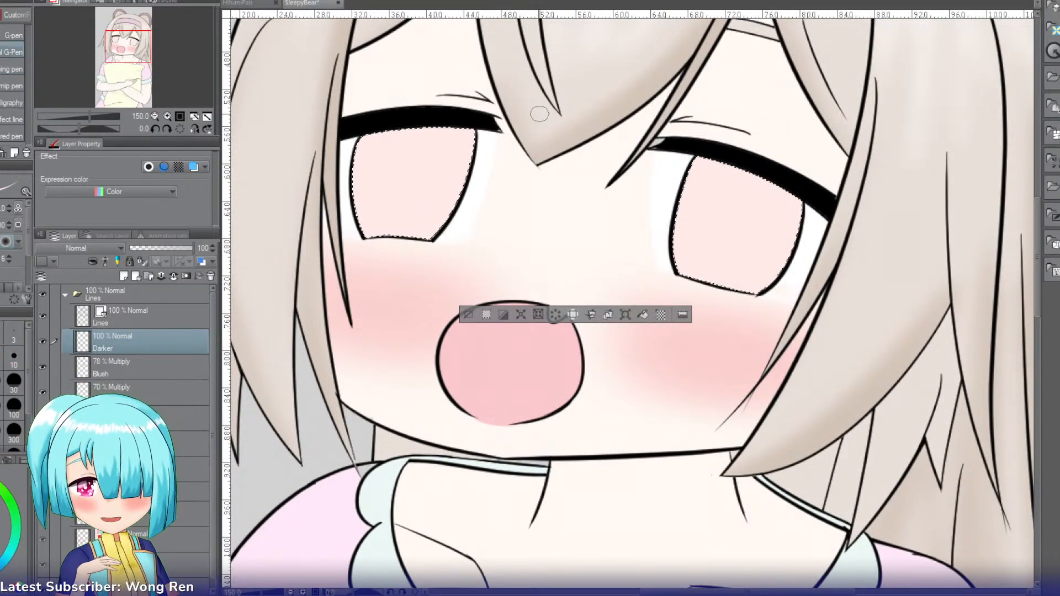
{"action": "key", "text": "comma"}
{"action": "key", "text": "bracketright"}
{"action": "key", "text": "bracketright"}
{"action": "key", "text": "bracketright"}
{"action": "key", "text": "bracketright"}
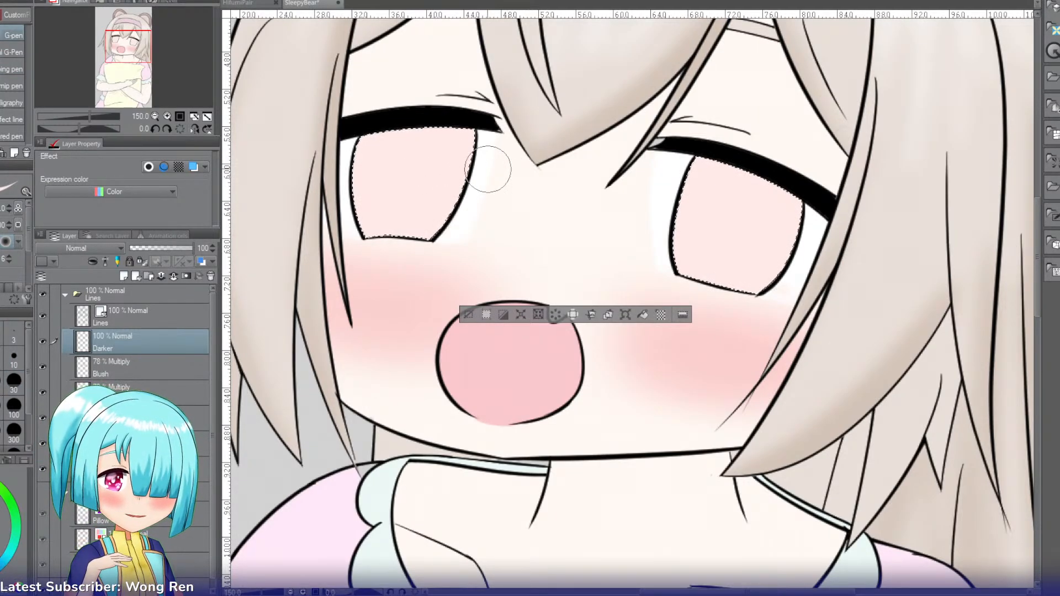
{"action": "left_click", "coordinate": [83, 248]}
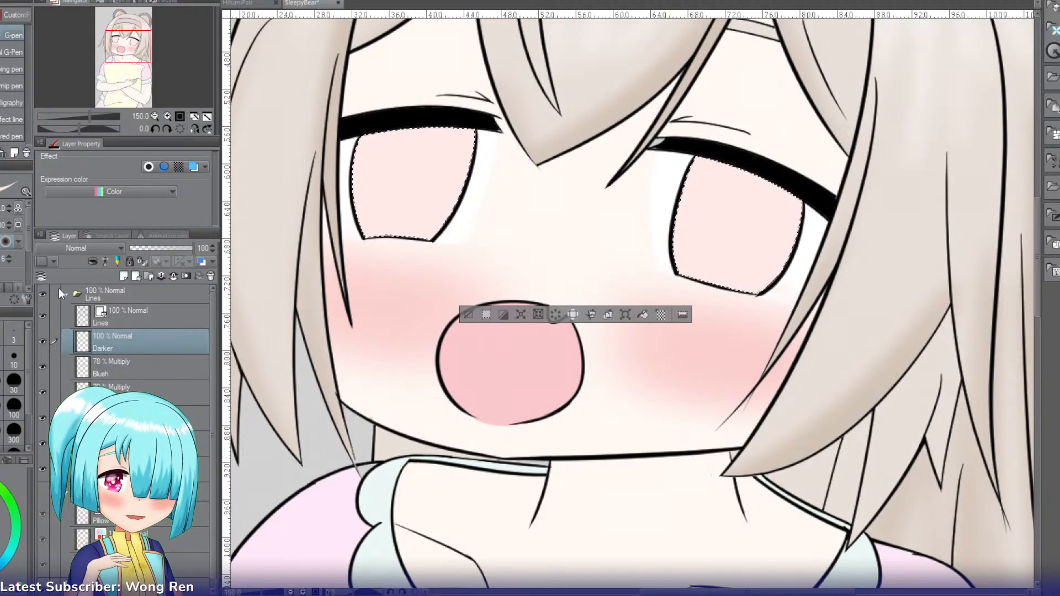
{"action": "left_click", "coordinate": [58, 291]}
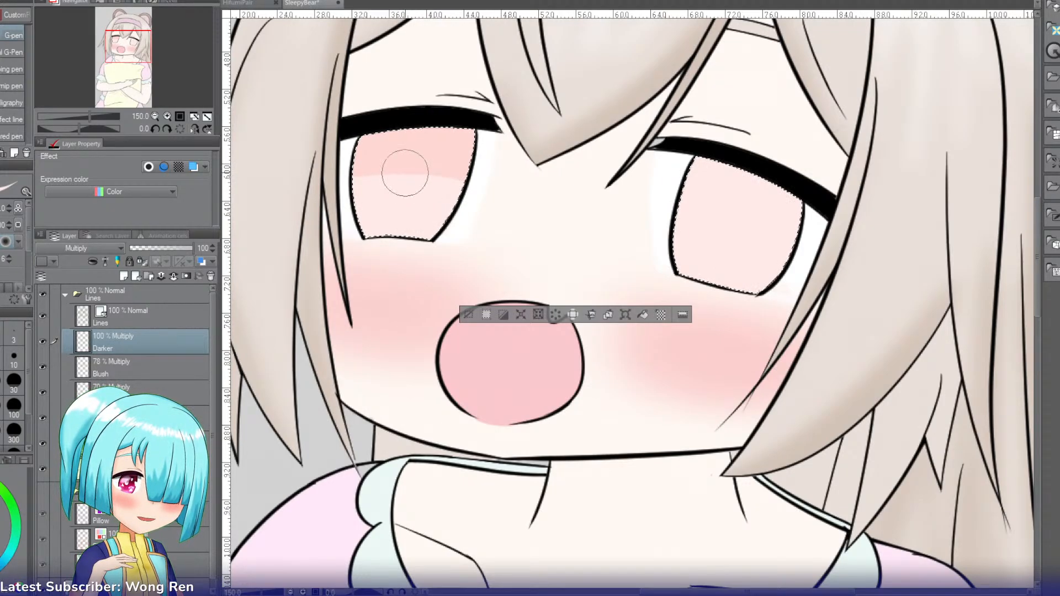
{"action": "mouse_move", "coordinate": [676, 180]}
{"action": "left_mouse_down"}
{"action": "mouse_move", "coordinate": [901, 270]}
{"action": "mouse_move", "coordinate": [884, 289]}
{"action": "left_mouse_up"}
{"action": "mouse_move", "coordinate": [773, 235]}
{"action": "left_mouse_down"}
{"action": "mouse_move", "coordinate": [847, 260]}
{"action": "mouse_move", "coordinate": [647, 180]}
{"action": "left_mouse_up"}
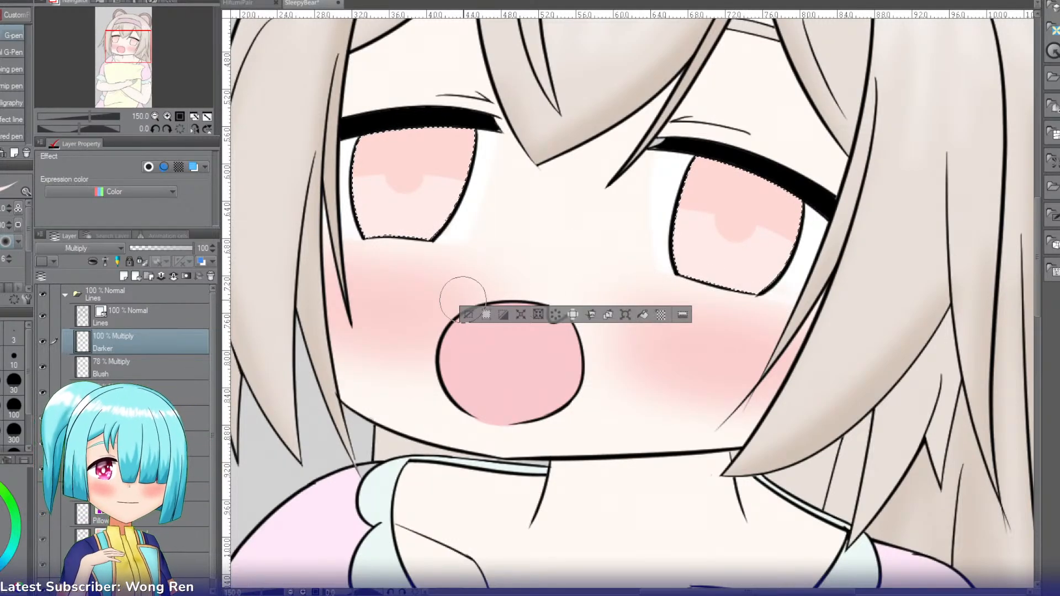
Step: Add a new layer named Lighter above the Darker layer, keeping both irises selected
{"action": "left_click", "coordinate": [123, 276]}
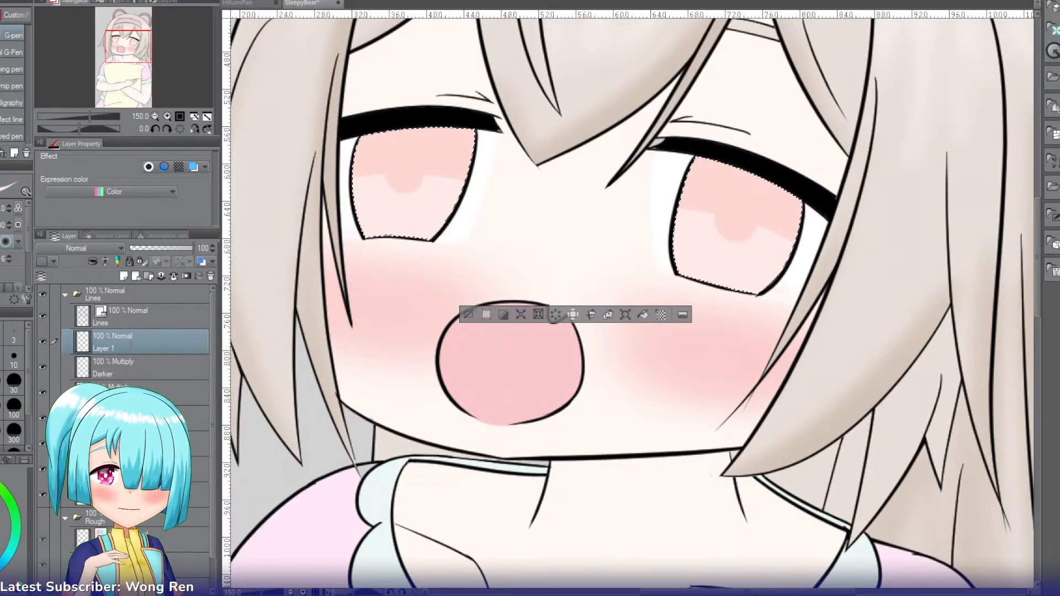
{"action": "double_click", "coordinate": [132, 347]}
{"action": "type", "text": "Lighter"}
{"action": "key", "text": "Return"}
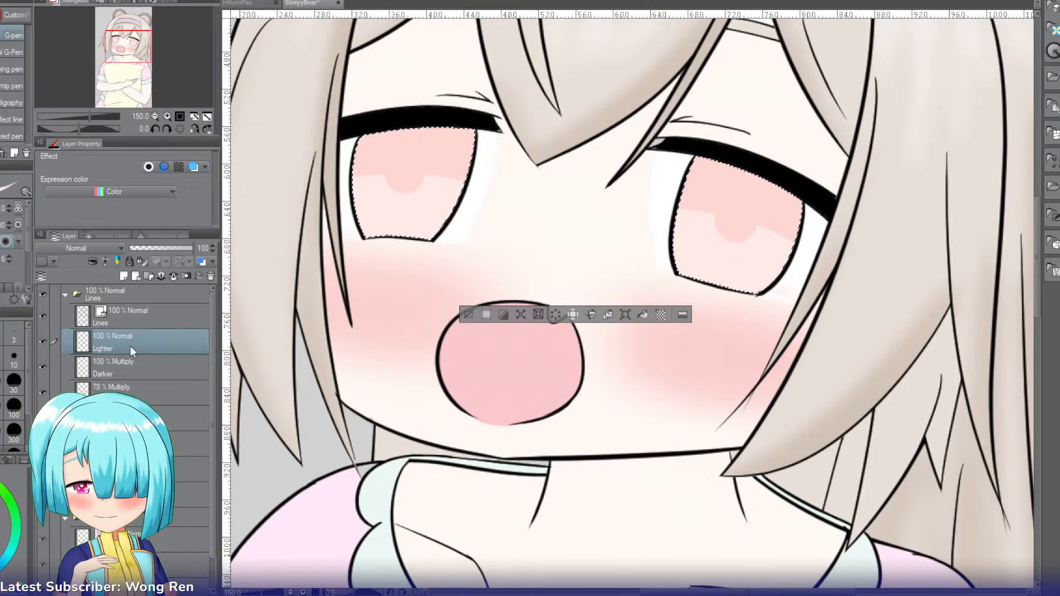
Step: Paint the lower half of the left iris with the watercolor brush and set the Lighter layer to Add (Glow)
{"action": "key", "text": "b"}
{"action": "key", "text": "b"}
{"action": "key", "text": "b"}
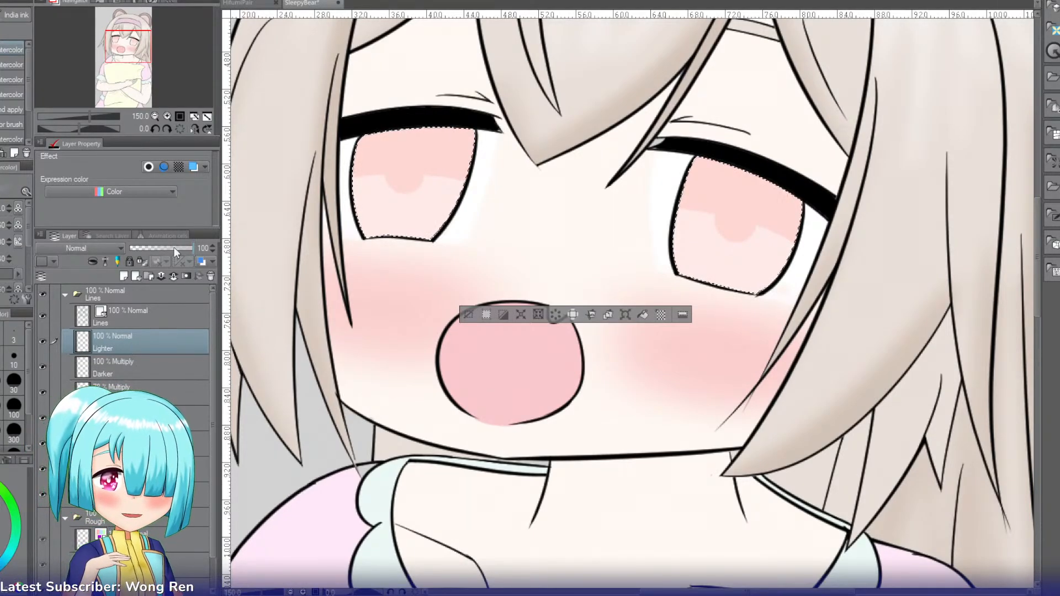
{"action": "left_click", "coordinate": [52, 366]}
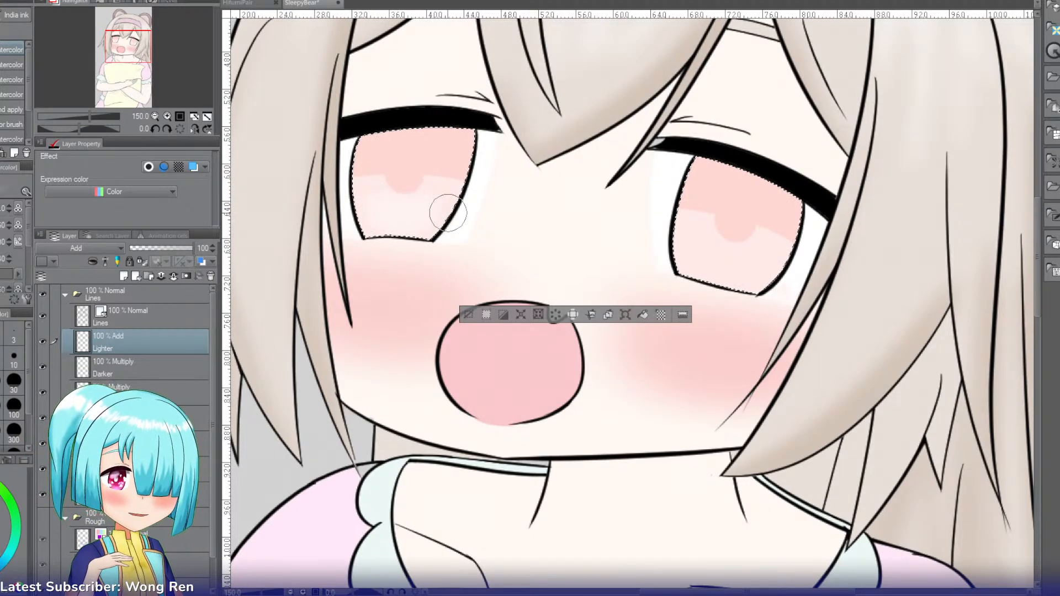
{"action": "left_click", "coordinate": [69, 383]}
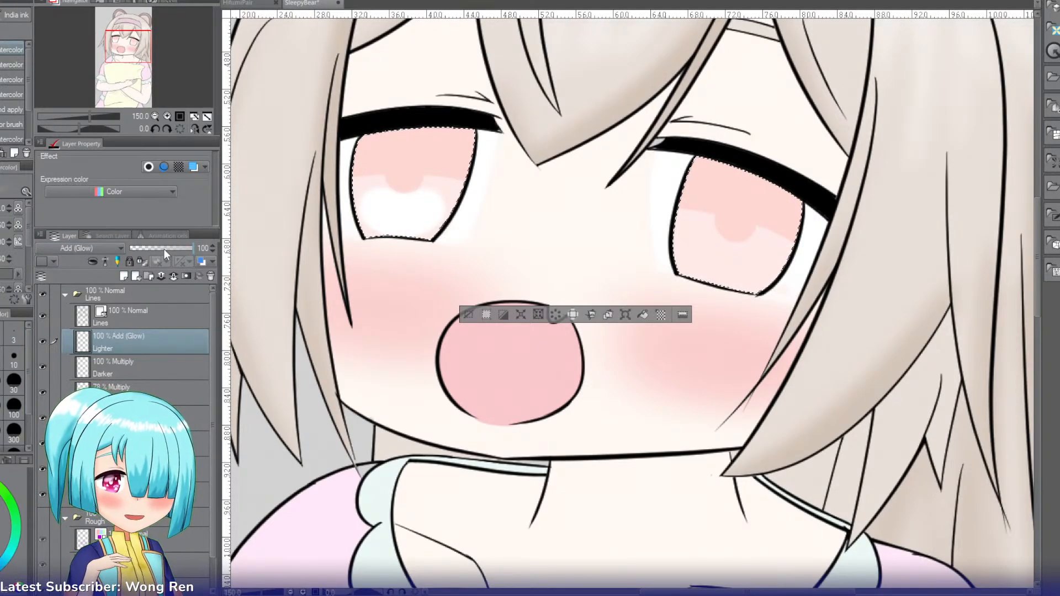
Step: Paint the lower half of the right iris on the Lighter layer and reduce the layer's opacity to 25%
{"action": "left_click_drag", "start_coordinate": [163, 250], "coordinate": [164, 250]}
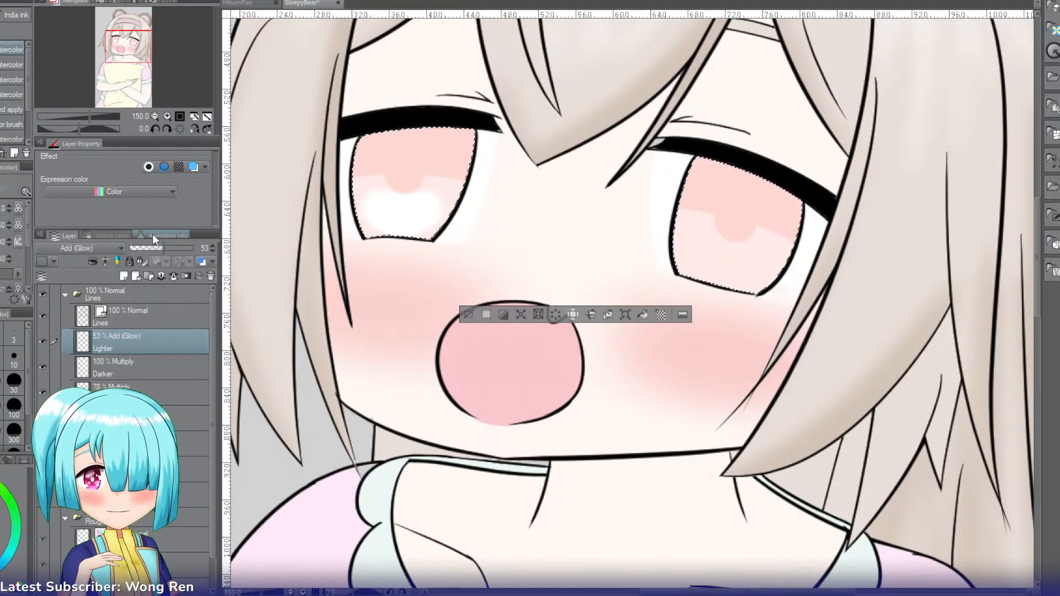
{"action": "mouse_move", "coordinate": [726, 242]}
{"action": "left_mouse_down"}
{"action": "mouse_move", "coordinate": [694, 240]}
{"action": "mouse_move", "coordinate": [752, 264]}
{"action": "left_mouse_up"}
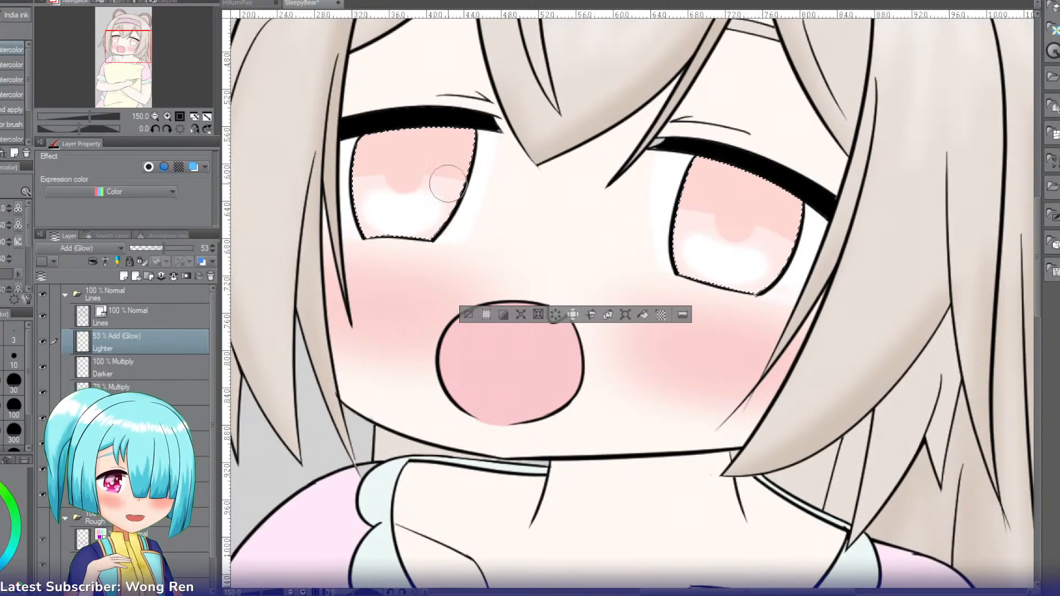
{"action": "left_click", "coordinate": [148, 251]}
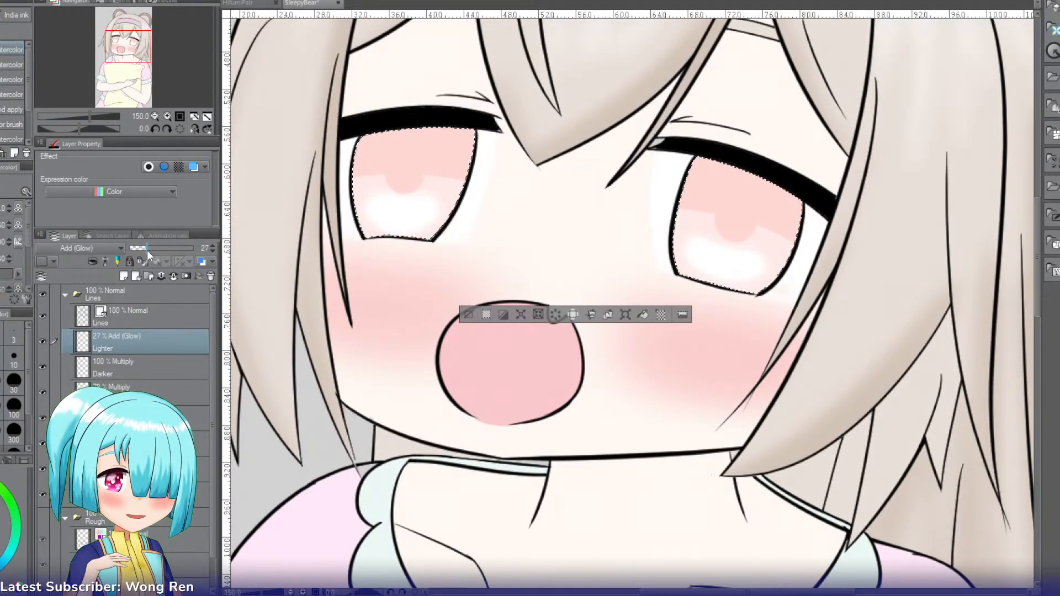
{"action": "left_click_drag", "start_coordinate": [147, 250], "coordinate": [146, 250]}
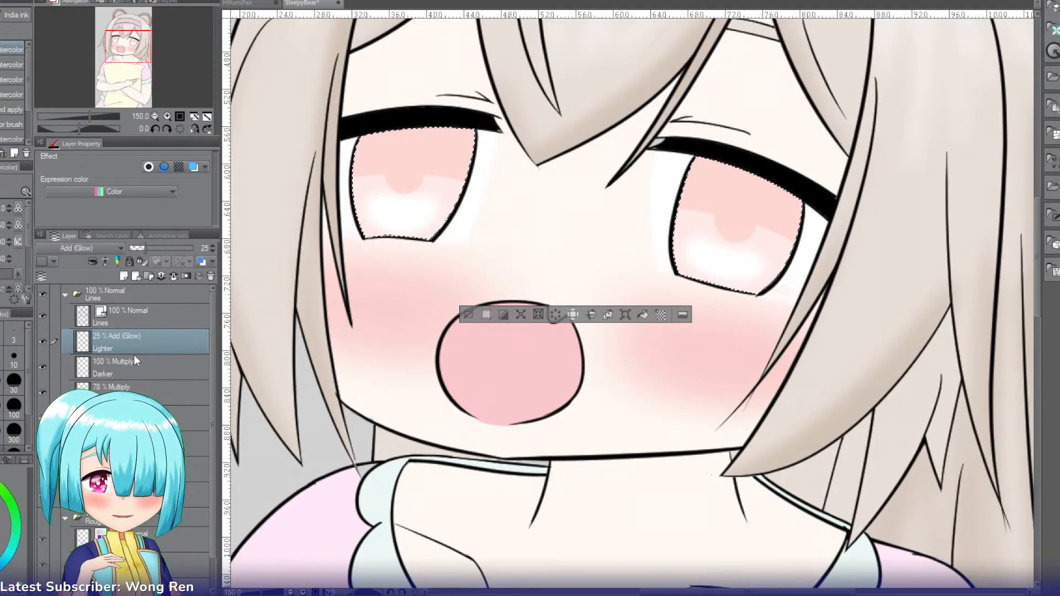
Step: Add a new layer named Pupil above the Lighter layer and set it to Multiply
{"action": "key", "text": "ctrl+shift+n"}
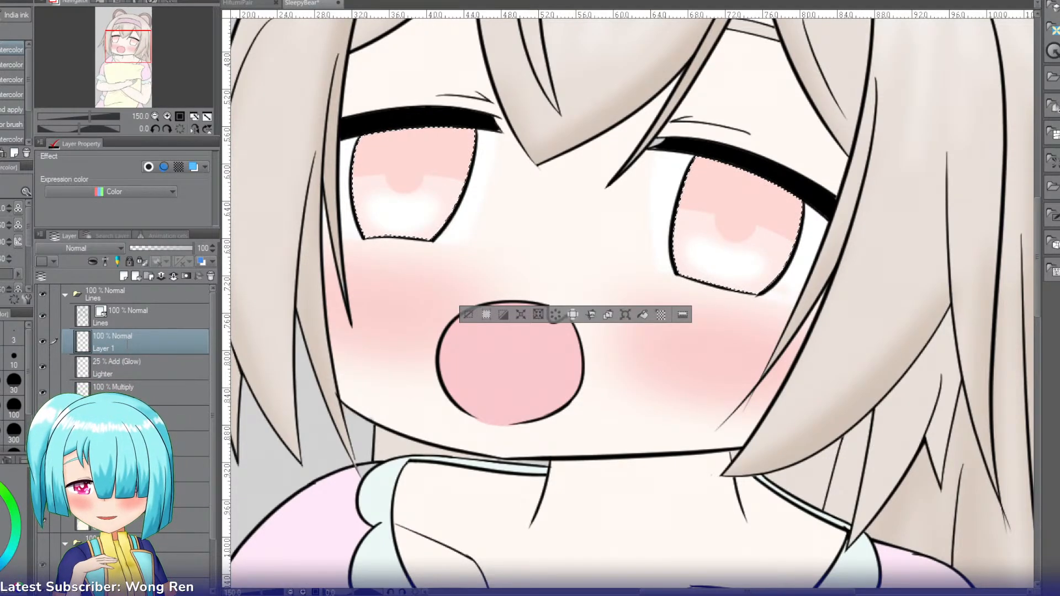
{"action": "type", "text": "Pupil"}
{"action": "key", "text": "Return"}
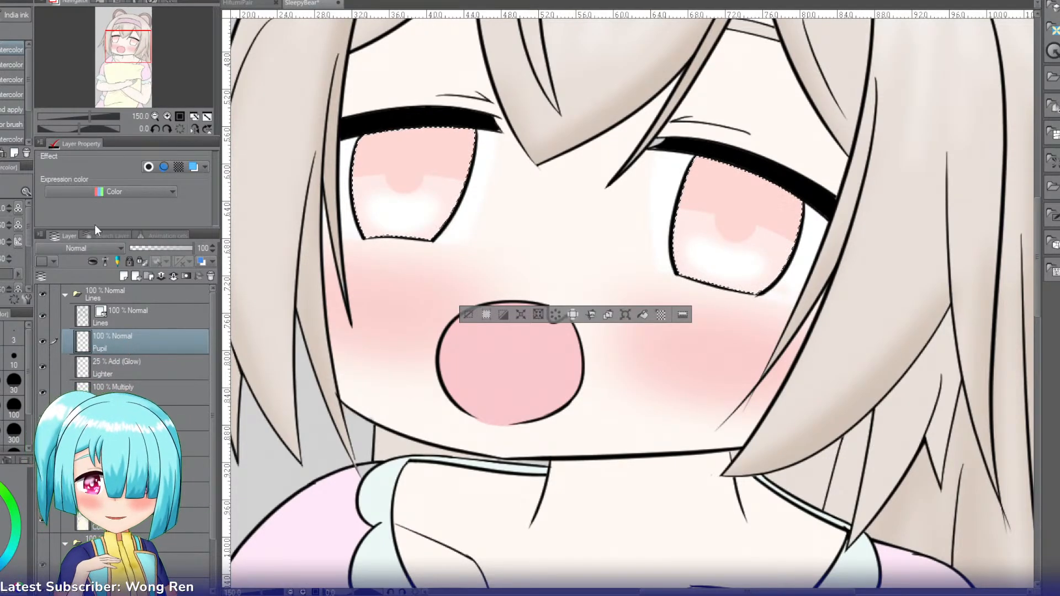
{"action": "left_click", "coordinate": [75, 250]}
{"action": "left_click", "coordinate": [57, 281]}
Step: Paint a soft darker pupil in the centre of both irises with a reduced Soft airbrush
{"action": "key", "text": "b"}
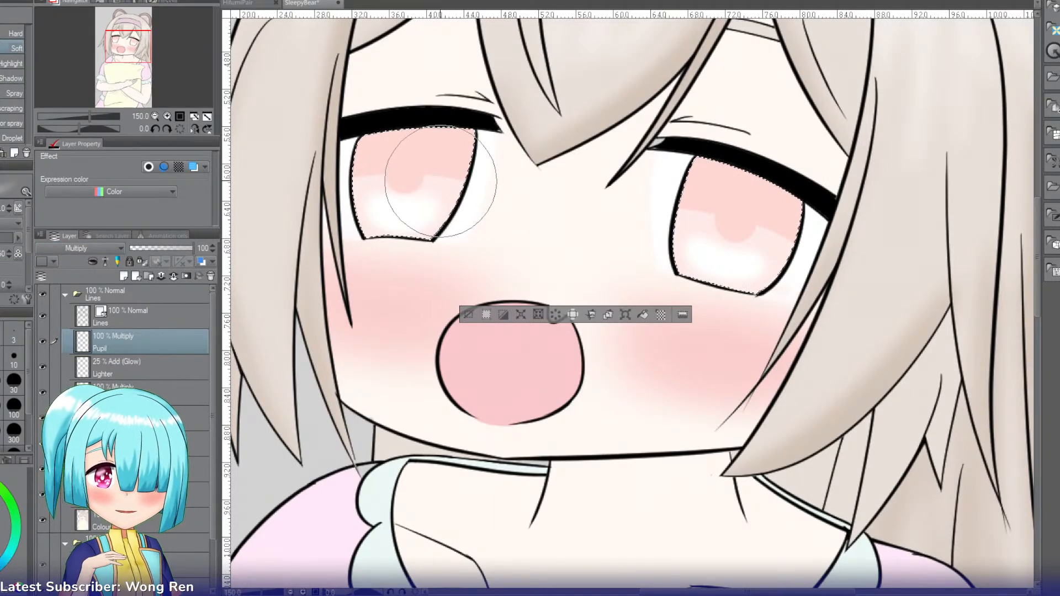
{"action": "key", "text": "bracketleft"}
{"action": "key", "text": "bracketleft"}
{"action": "key", "text": "bracketleft"}
{"action": "key", "text": "bracketleft"}
{"action": "key", "text": "bracketleft"}
{"action": "key", "text": "bracketleft"}
{"action": "key", "text": "bracketleft"}
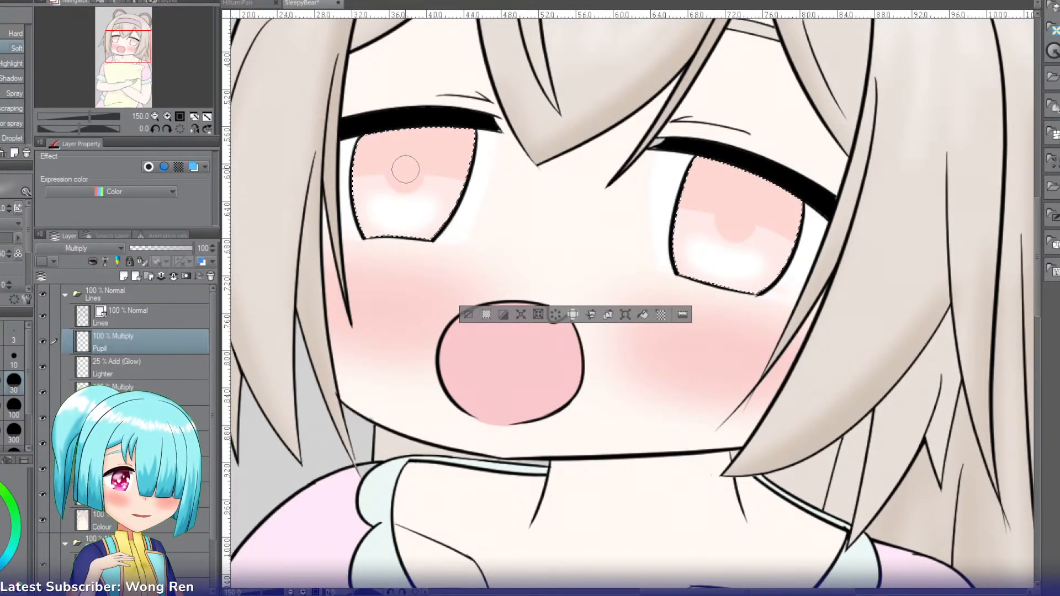
{"action": "key", "text": "bracketright"}
{"action": "left_click_drag", "start_coordinate": [399, 187], "coordinate": [410, 157]}
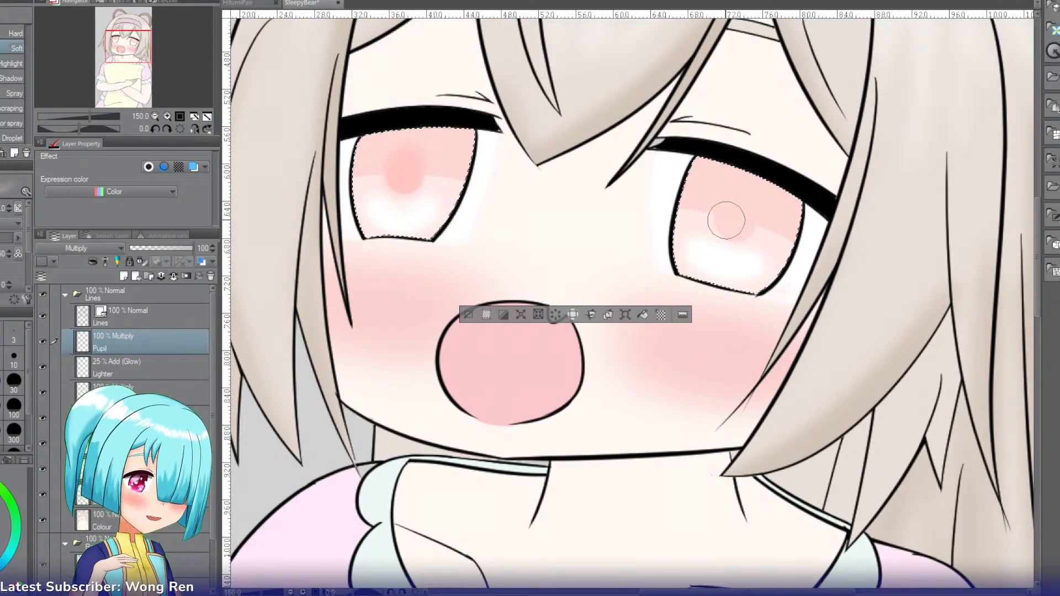
{"action": "left_click_drag", "start_coordinate": [731, 225], "coordinate": [742, 207]}
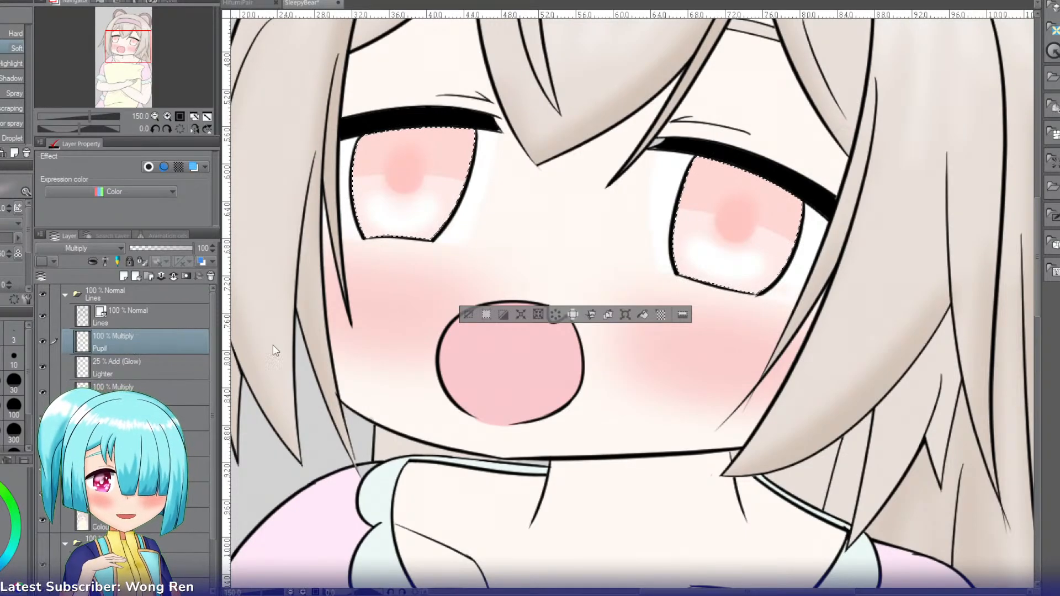
Step: Extend the iris selection to the surrounding face and eye whites, and add a Multiply layer named EyeShadow above Pupil
{"action": "key", "text": "w"}
{"action": "left_click", "coordinate": [493, 170]}
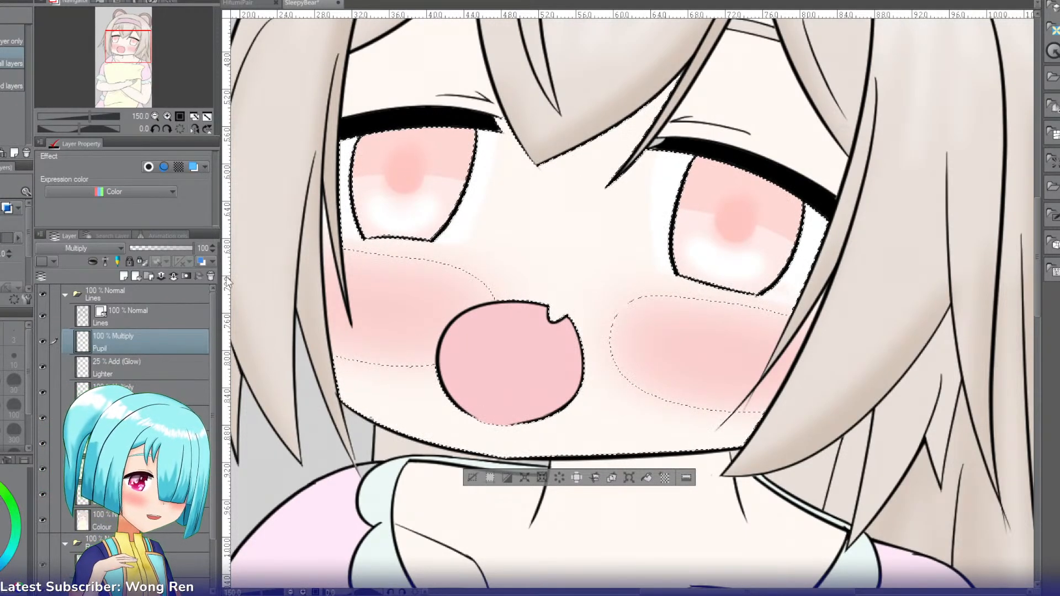
{"action": "key", "text": "ctrl+shift+n"}
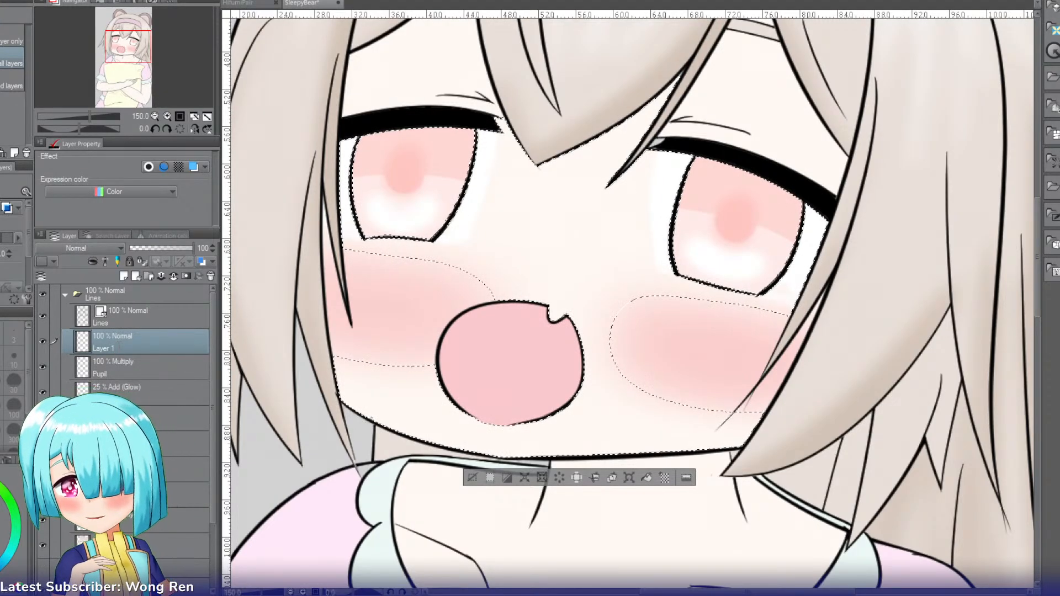
{"action": "double_click", "coordinate": [105, 349]}
{"action": "type", "text": "EyeShadow"}
{"action": "key", "text": "Return"}
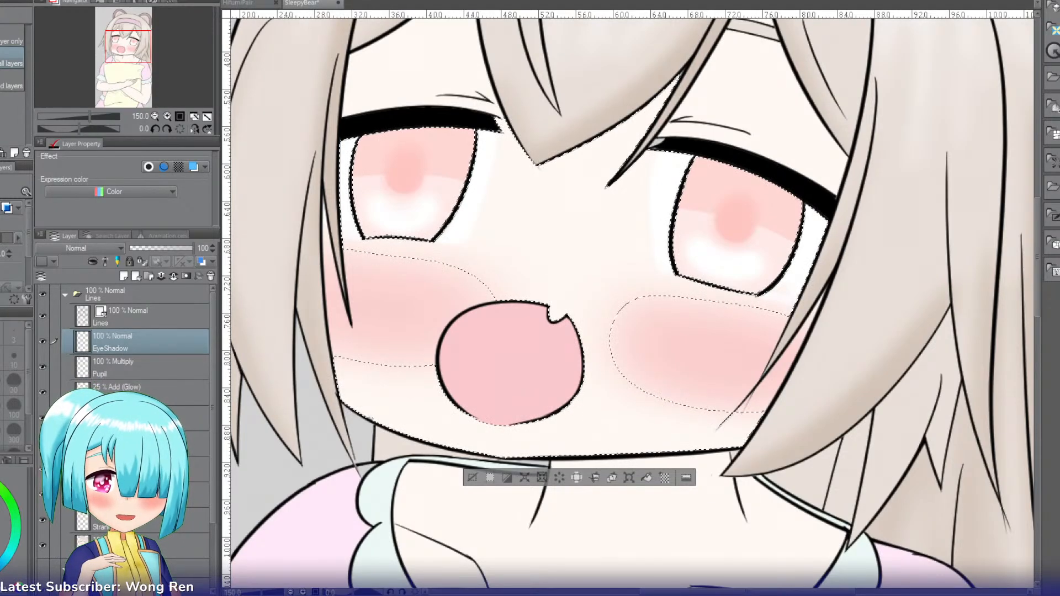
{"action": "left_click", "coordinate": [77, 250]}
{"action": "left_click", "coordinate": [65, 284]}
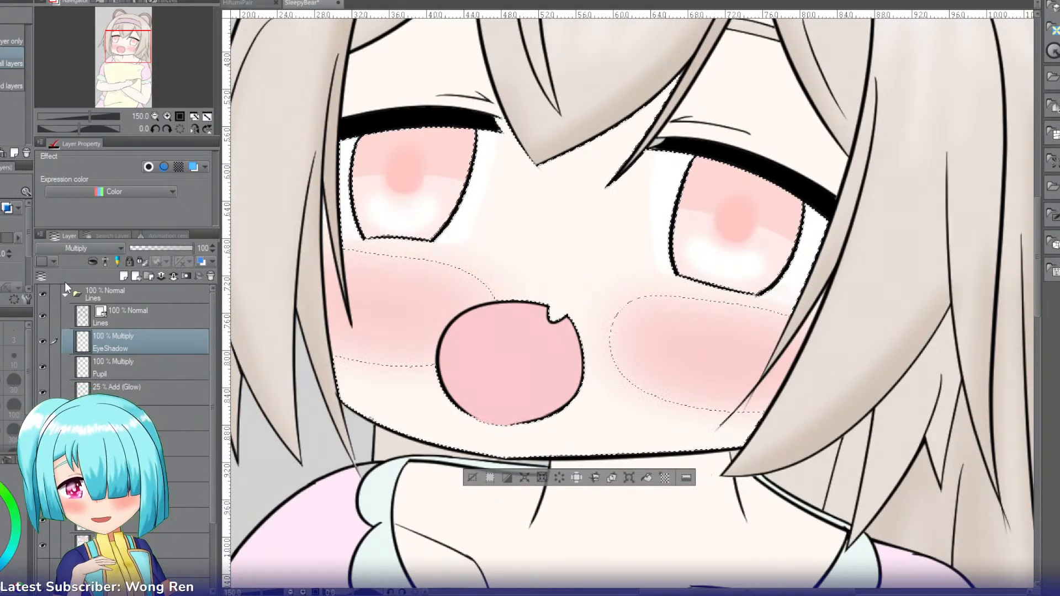
Step: Paint a grey shadow beneath the upper lashes across both eyes with the watercolor brush
{"action": "key", "text": "b"}
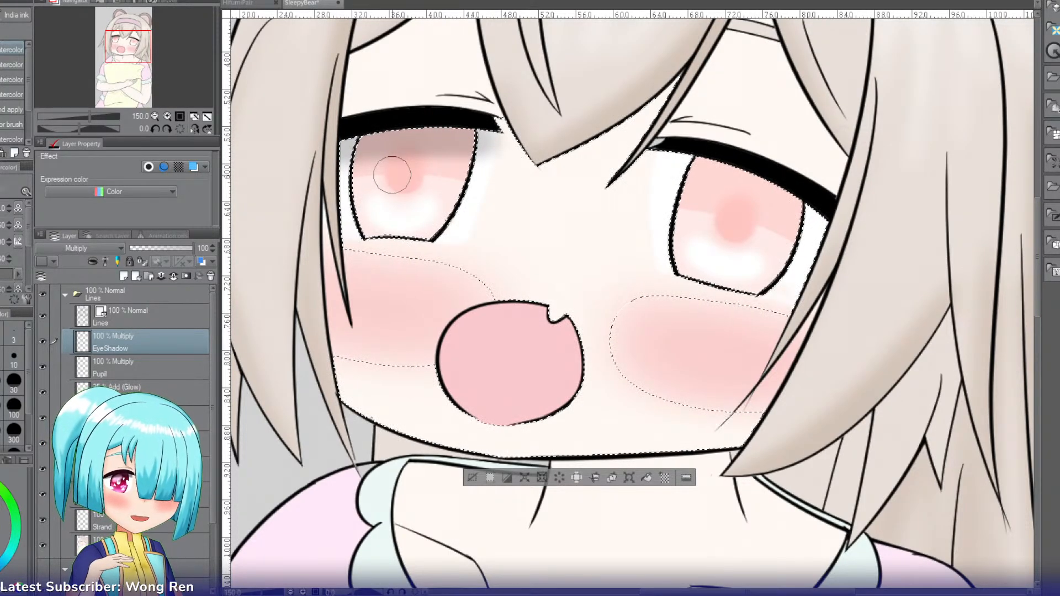
{"action": "left_click_drag", "start_coordinate": [361, 150], "coordinate": [486, 145]}
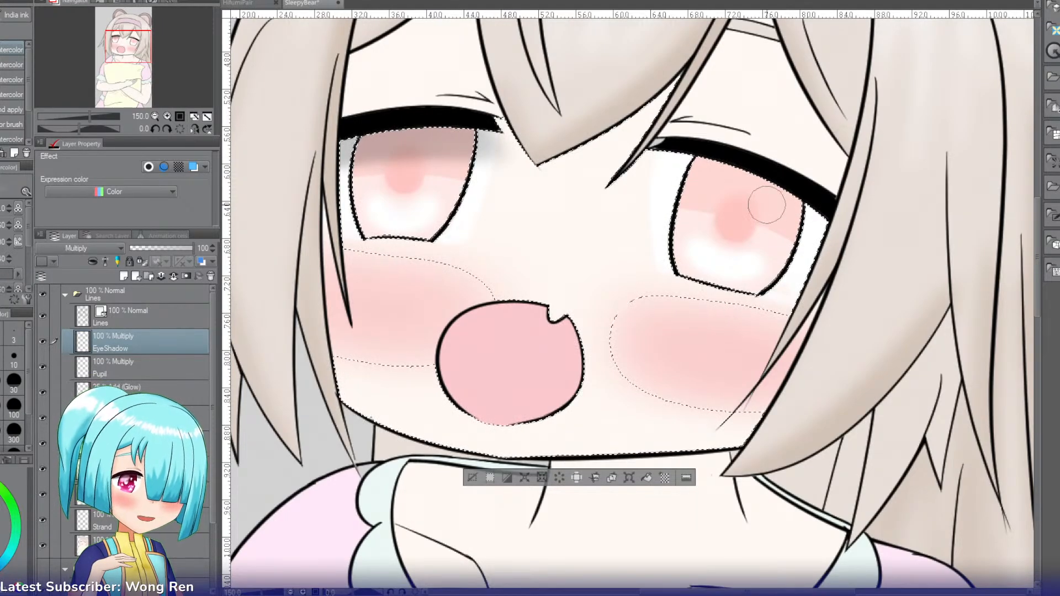
{"action": "left_click_drag", "start_coordinate": [666, 160], "coordinate": [832, 227]}
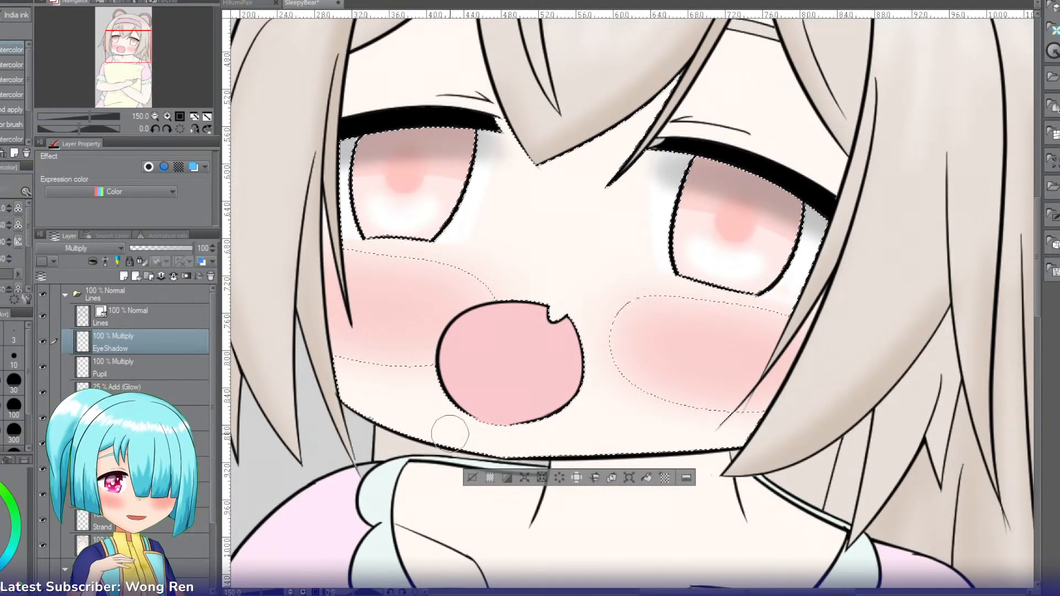
Step: Add a layer named Refraction above EyeShadow, set it to Add and brush soft light patches onto the upper irises
{"action": "key", "text": "ctrl+shift+n"}
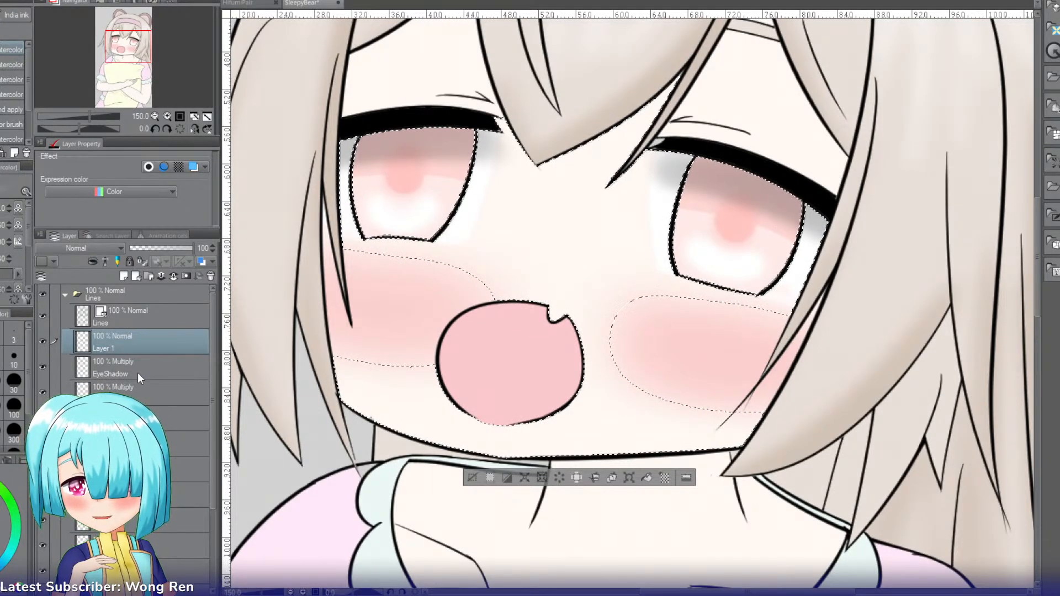
{"action": "type", "text": "Refraction"}
{"action": "key", "text": "Return"}
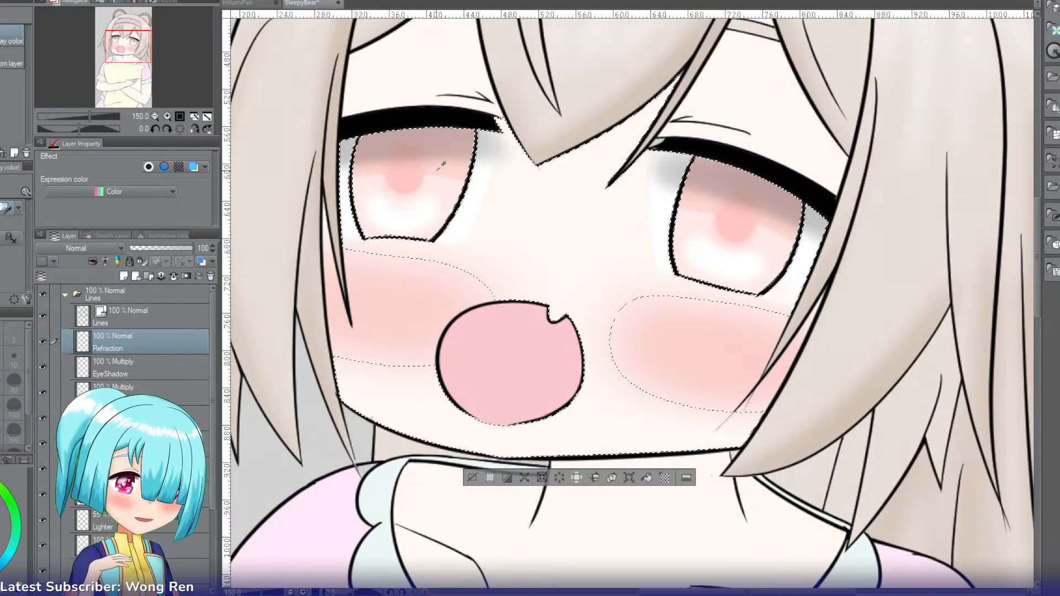
{"action": "key", "text": "b"}
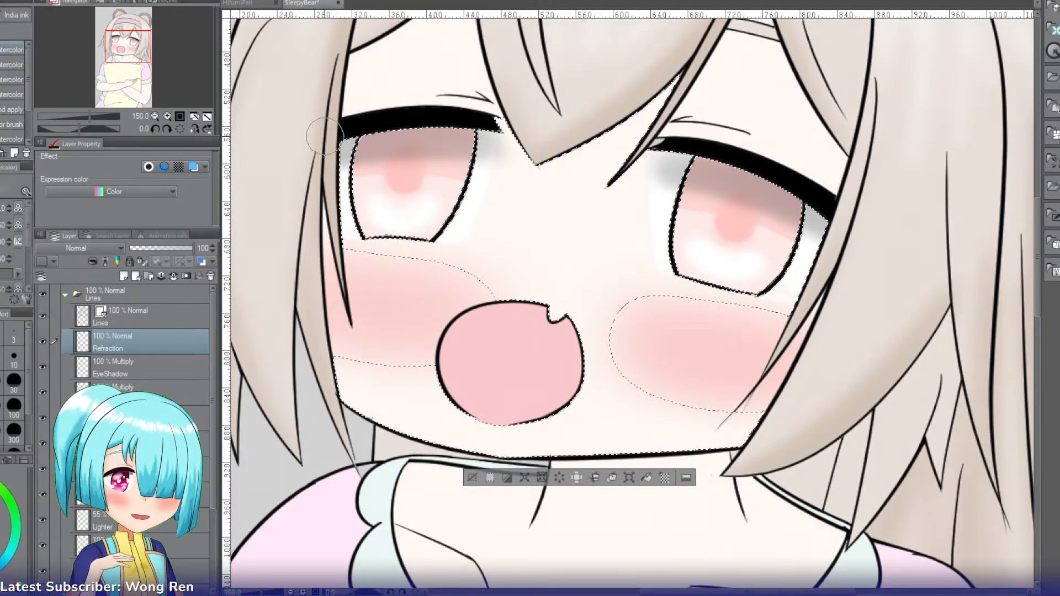
{"action": "key", "text": "bracketleft"}
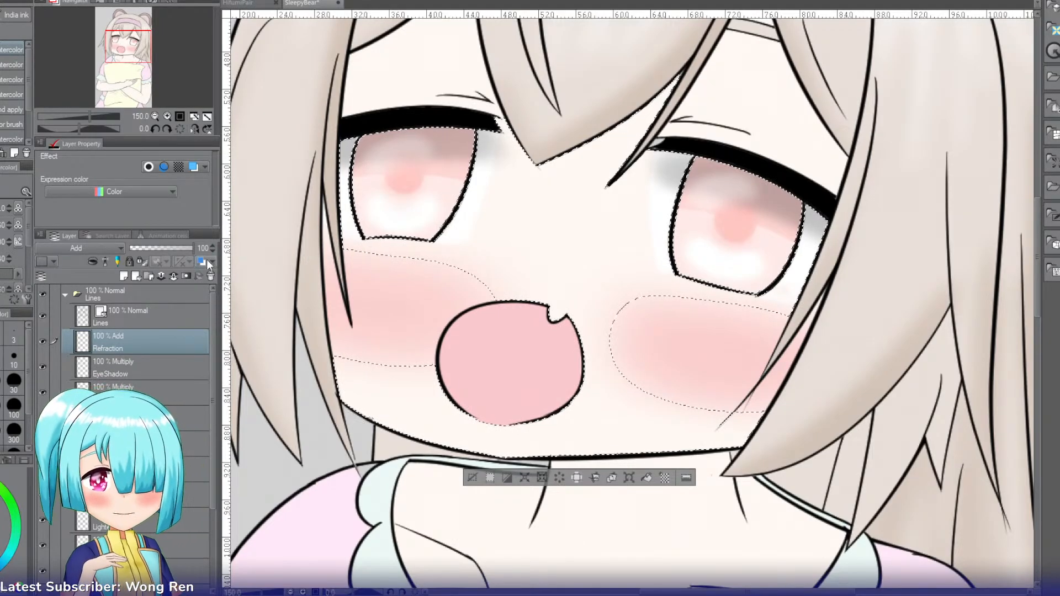
Step: Add a layer named Glow above Refraction, set it to Add (Glow), choose the Soft airbrush and clear the selection
{"action": "left_click", "coordinate": [124, 276]}
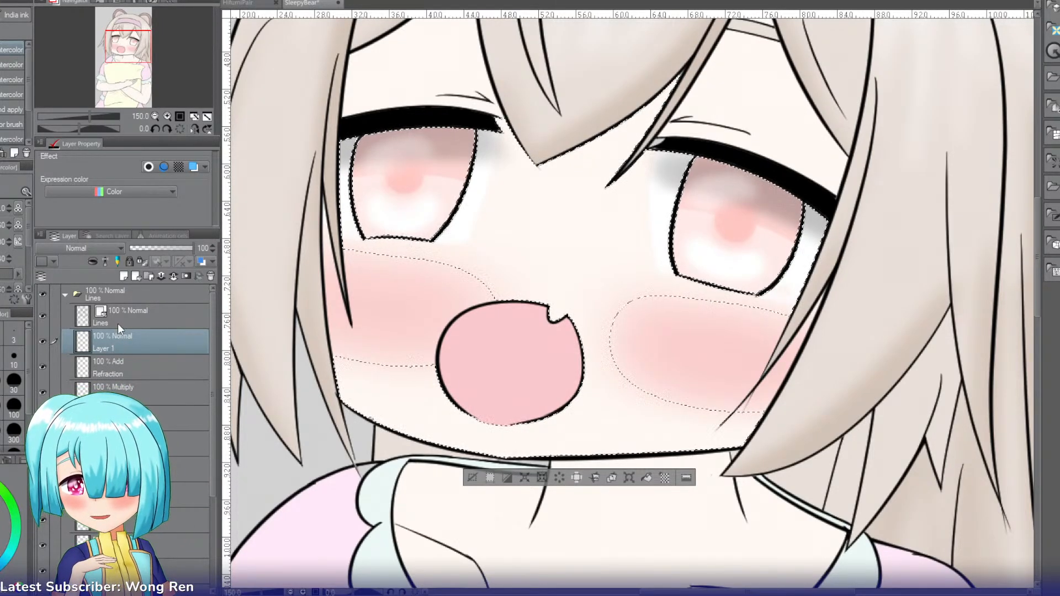
{"action": "type", "text": "Glow"}
{"action": "key", "text": "Return"}
{"action": "key", "text": "b"}
{"action": "key", "text": "b"}
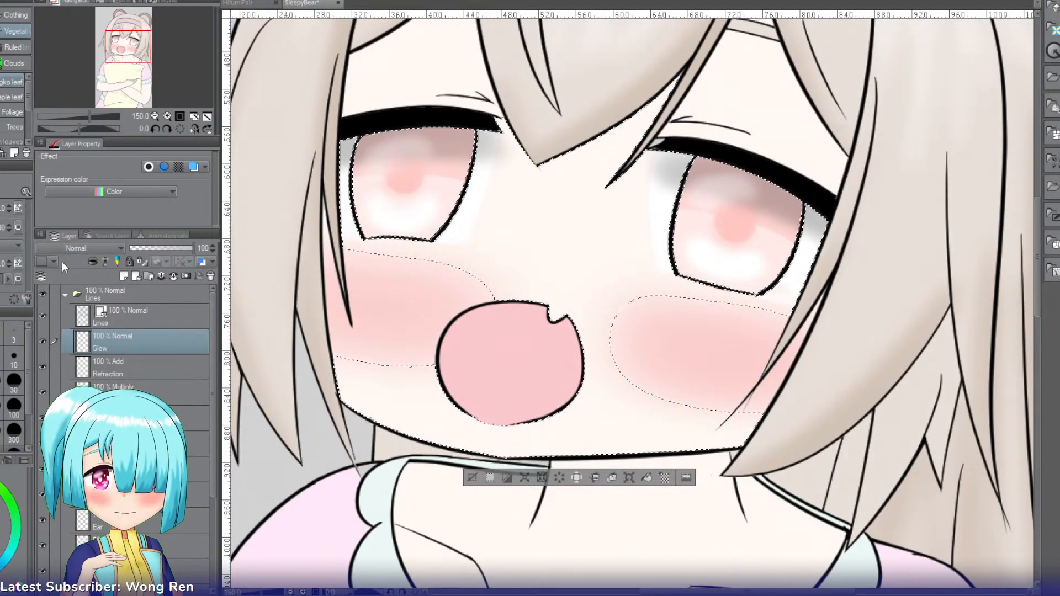
{"action": "left_click", "coordinate": [57, 389]}
{"action": "key", "text": "b"}
{"action": "key", "text": "b"}
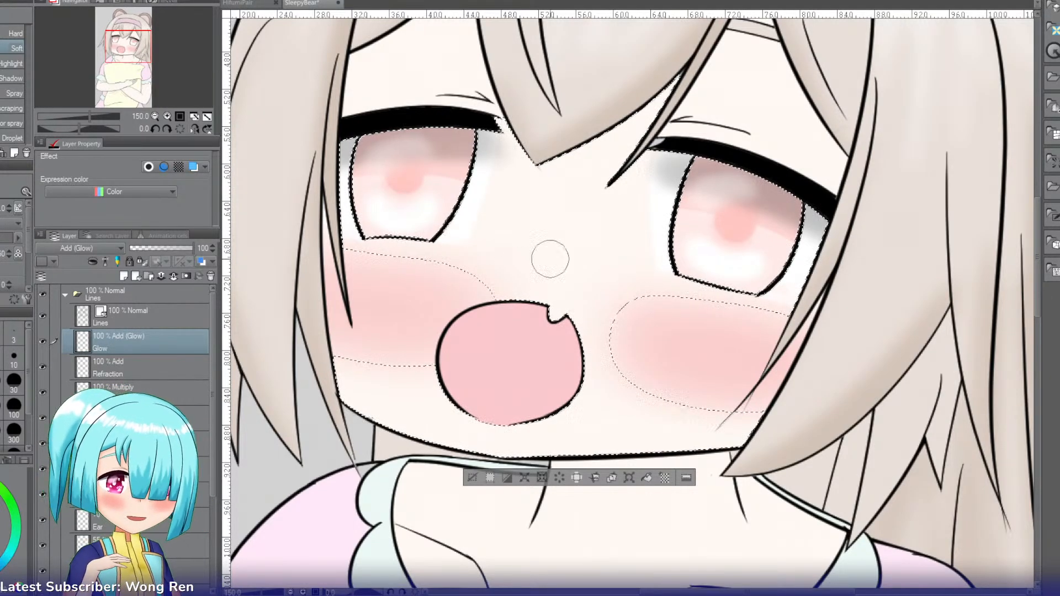
{"action": "key", "text": "ctrl+d"}
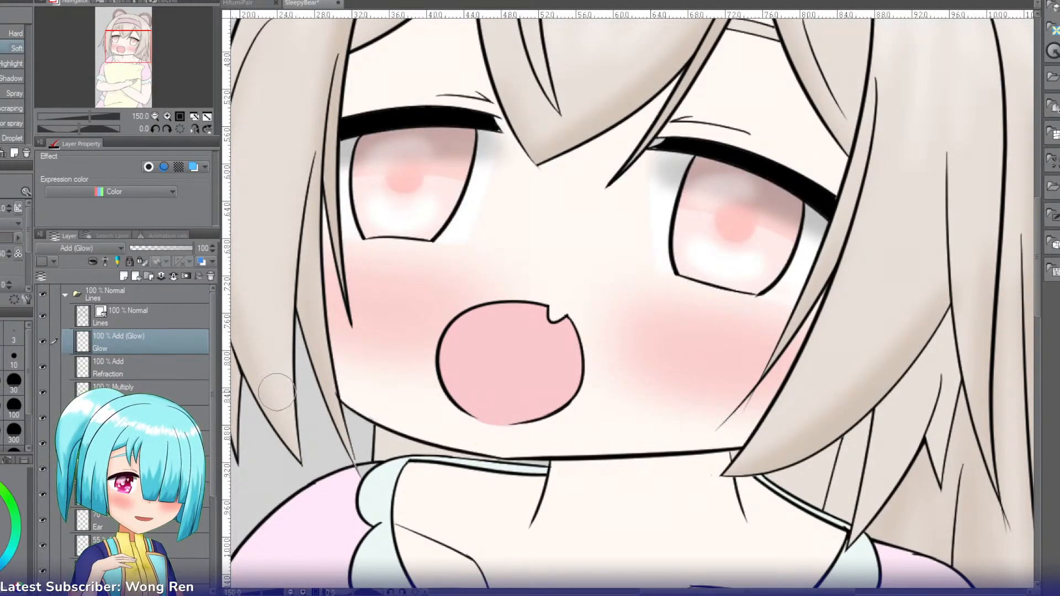
Step: Add a new layer named Highlight above the Lines layer
{"action": "left_click", "coordinate": [131, 312]}
{"action": "key", "text": "ctrl+shift+n"}
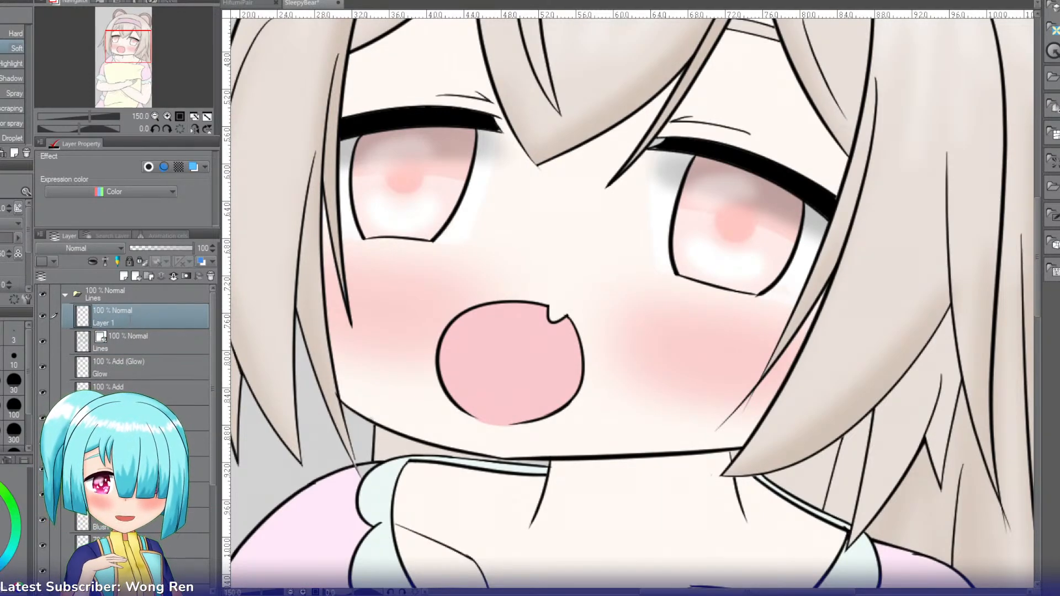
{"action": "double_click", "coordinate": [127, 318]}
{"action": "type", "text": "Highlight"}
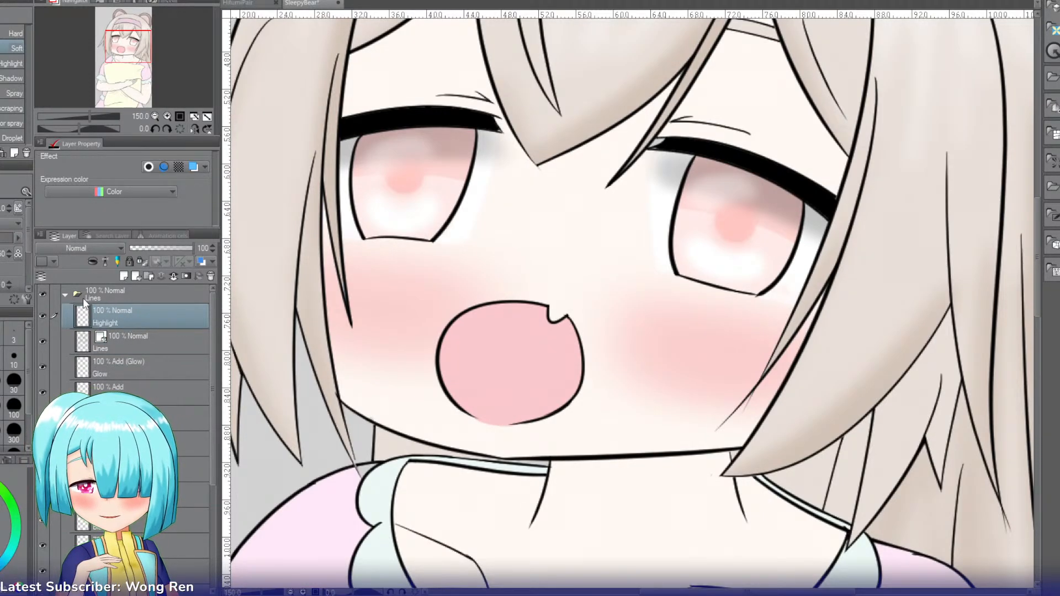
{"action": "key", "text": "Return"}
Step: Dab white G-pen highlights on the upper right and lower left edges of both irises, then switch to the Eyedropper
{"action": "key", "text": "p"}
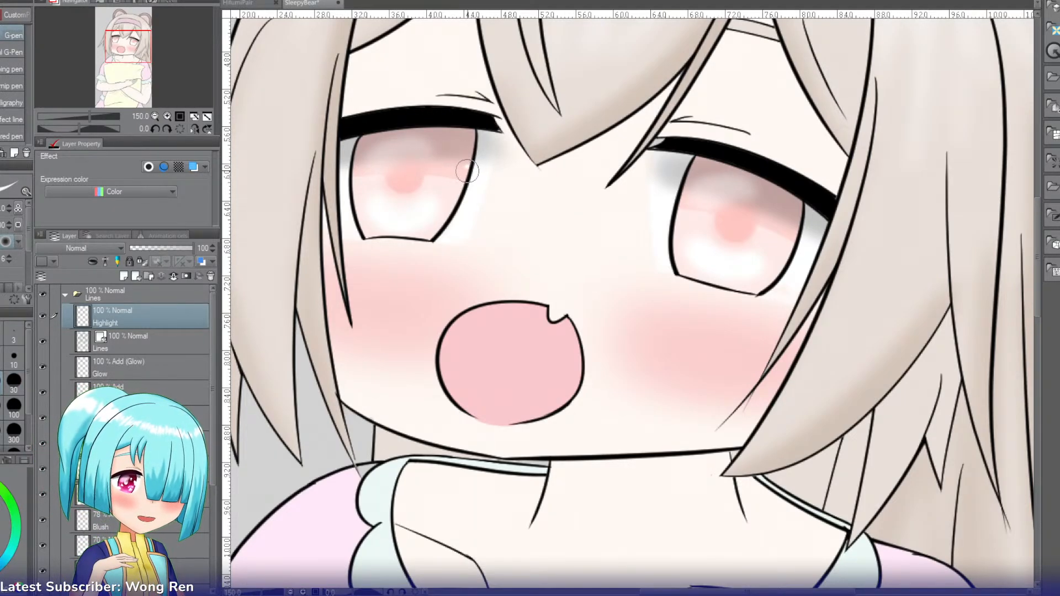
{"action": "left_click_drag", "start_coordinate": [470, 168], "coordinate": [461, 167]}
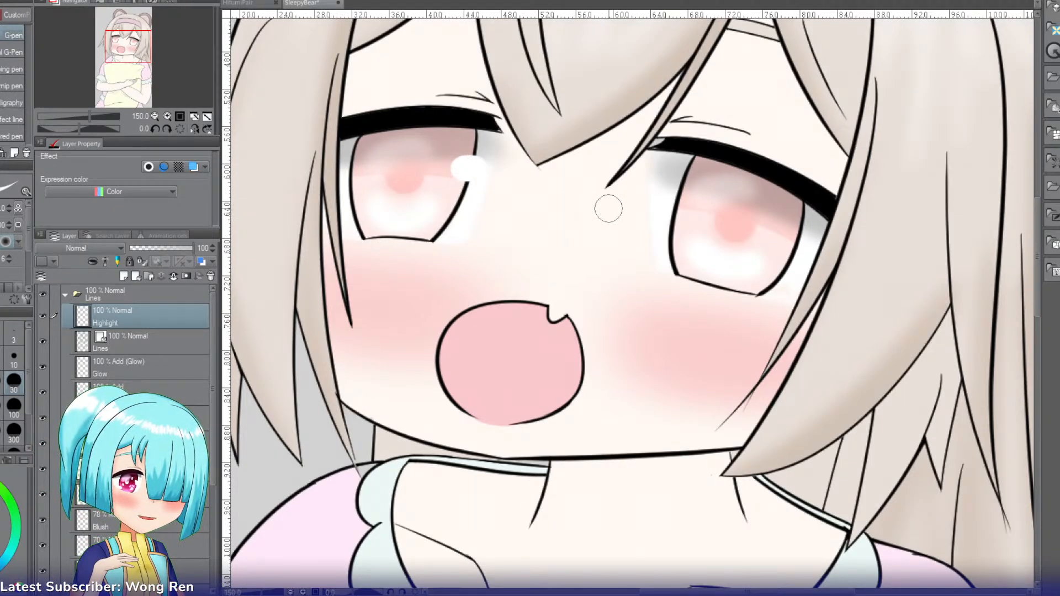
{"action": "left_click_drag", "start_coordinate": [802, 238], "coordinate": [806, 238]}
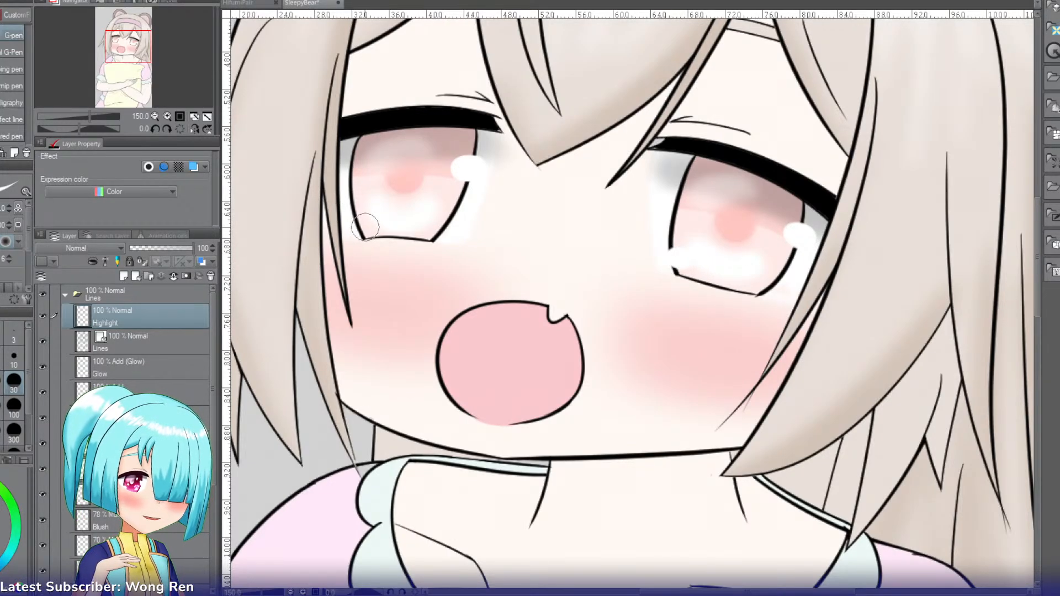
{"action": "left_click_drag", "start_coordinate": [361, 227], "coordinate": [366, 225]}
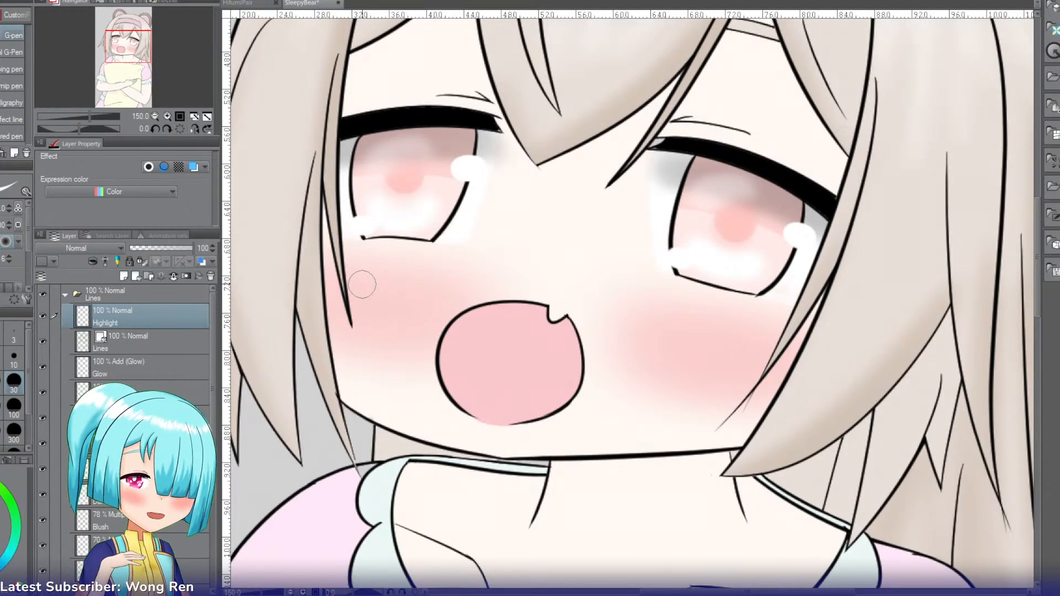
{"action": "key", "text": "i"}
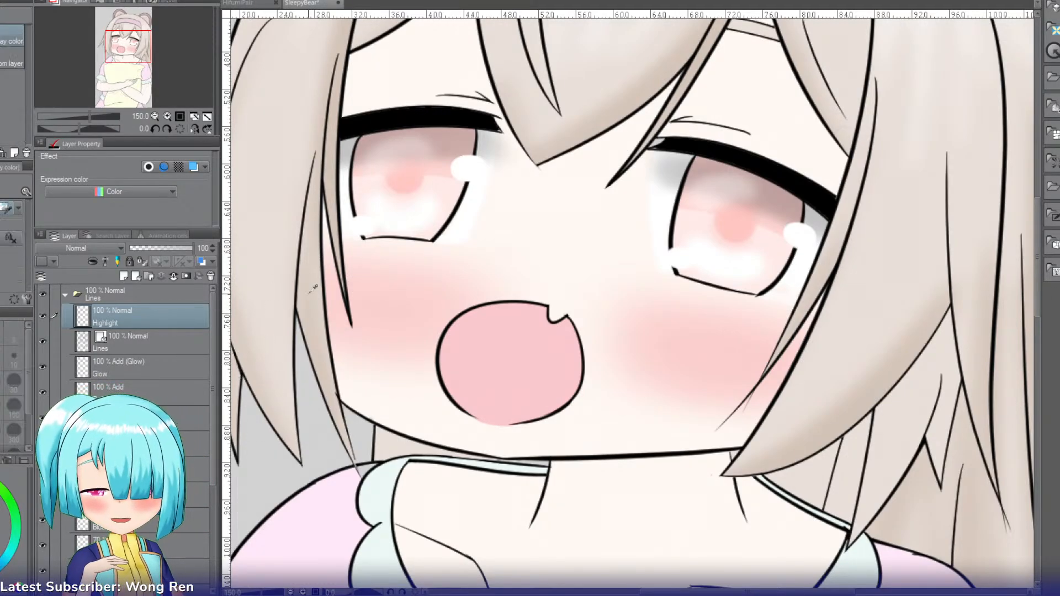
Step: Select the shaded upper areas of both irises together with the Auto select tool
{"action": "key", "text": "w"}
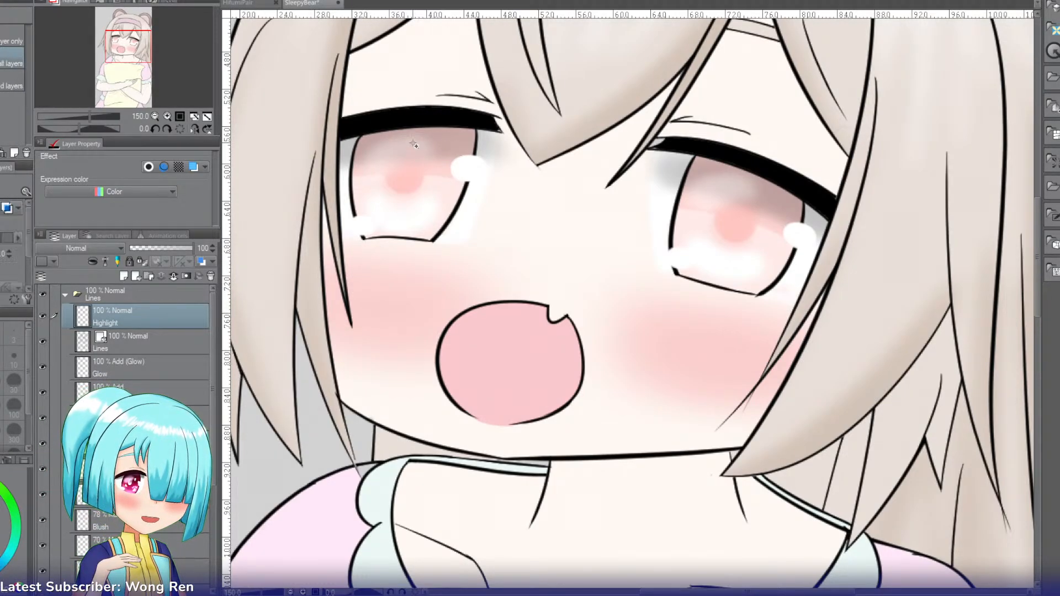
{"action": "left_click", "coordinate": [424, 152]}
{"action": "left_click", "coordinate": [737, 190], "text": "shift"}
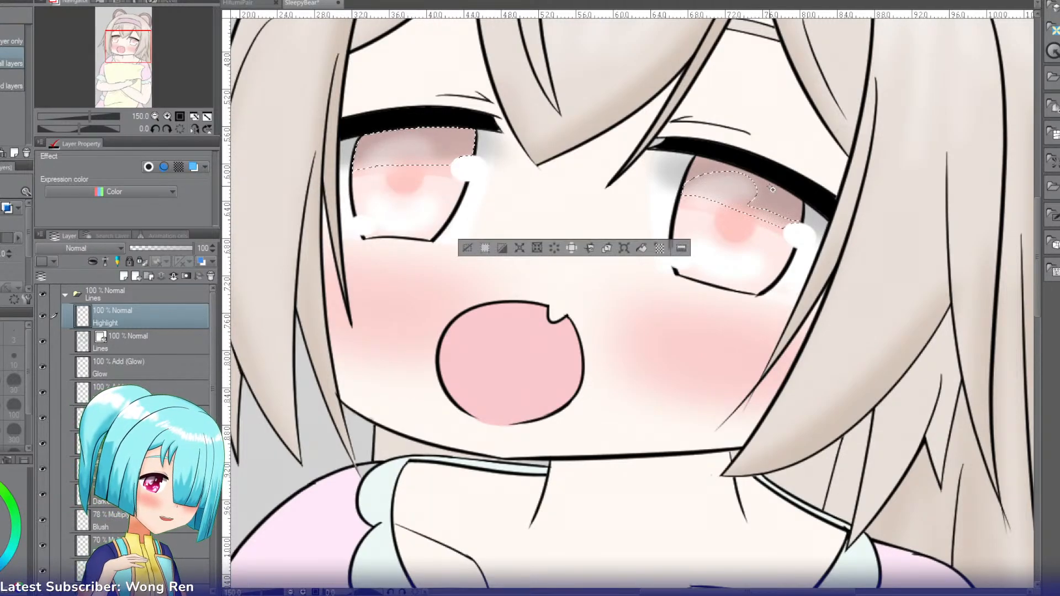
Step: Add a layer named Shine directly below the Lines layer and set its blending mode to Add (Glow)
{"action": "left_click", "coordinate": [124, 276]}
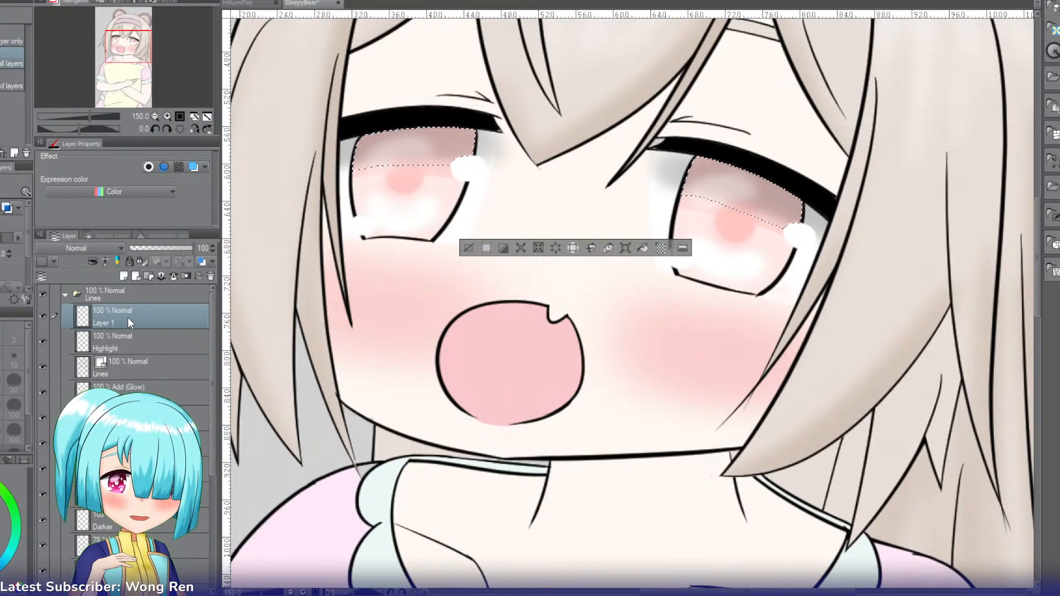
{"action": "left_click_drag", "start_coordinate": [128, 317], "coordinate": [128, 370]}
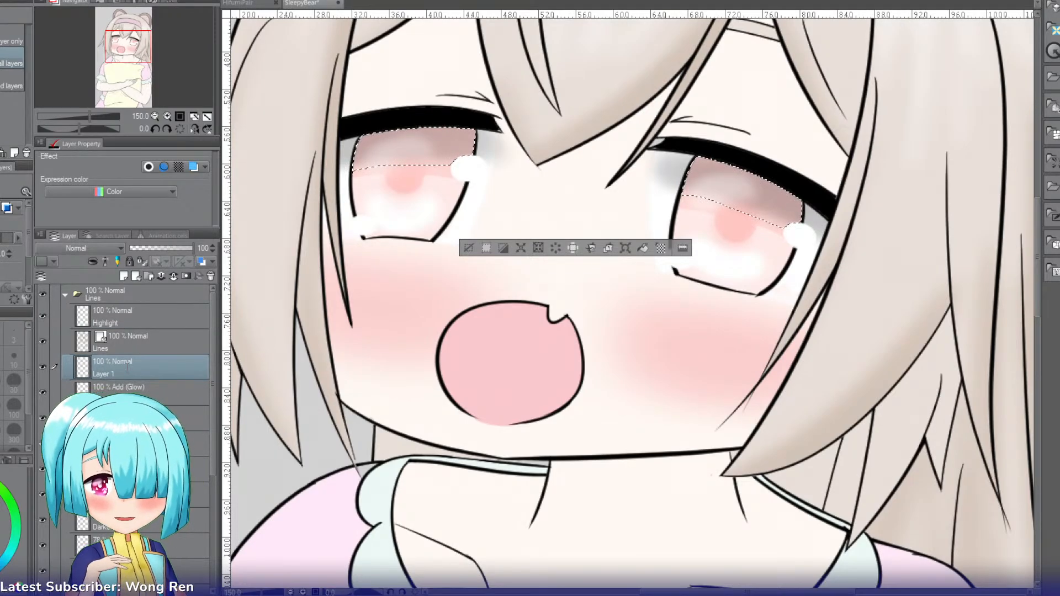
{"action": "type", "text": "Shine"}
{"action": "key", "text": "Return"}
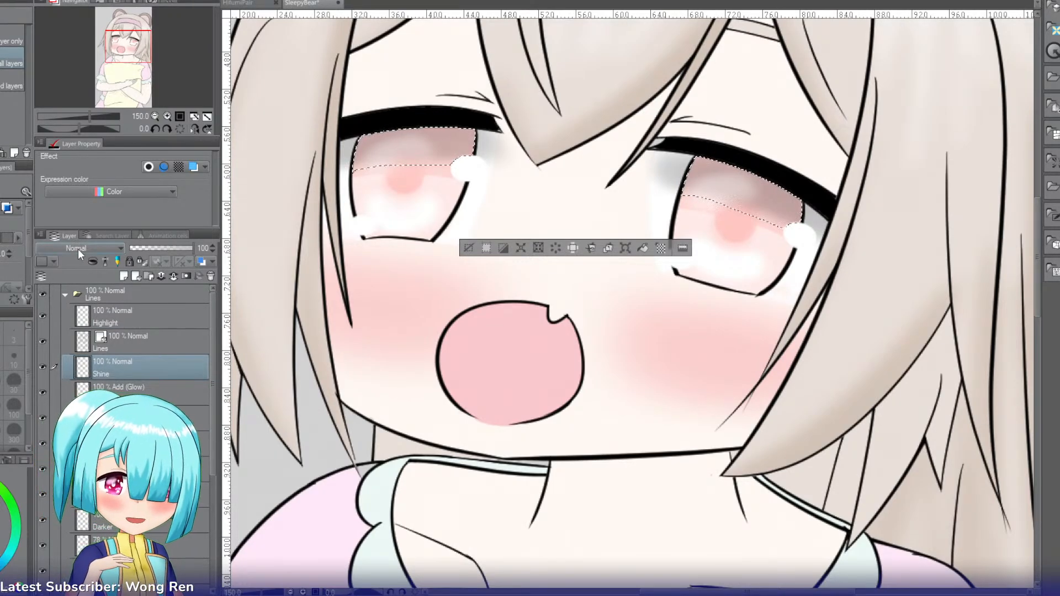
{"action": "left_click", "coordinate": [78, 250]}
{"action": "left_click", "coordinate": [74, 347]}
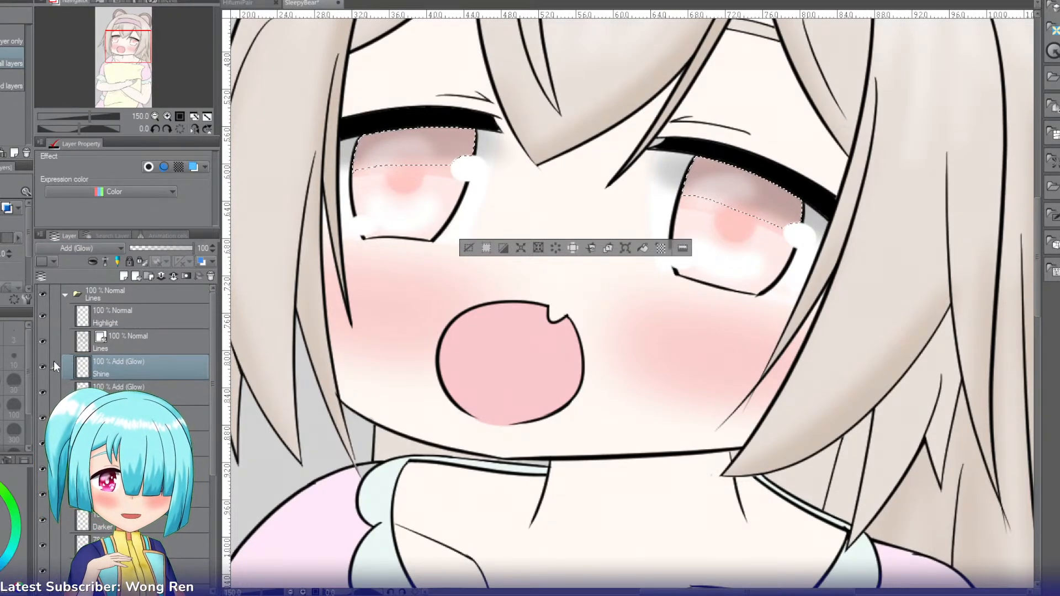
Step: Brush a soft light band with the Soft airbrush along the top edge of both irises within the selection
{"action": "key", "text": "b"}
{"action": "key", "text": "b"}
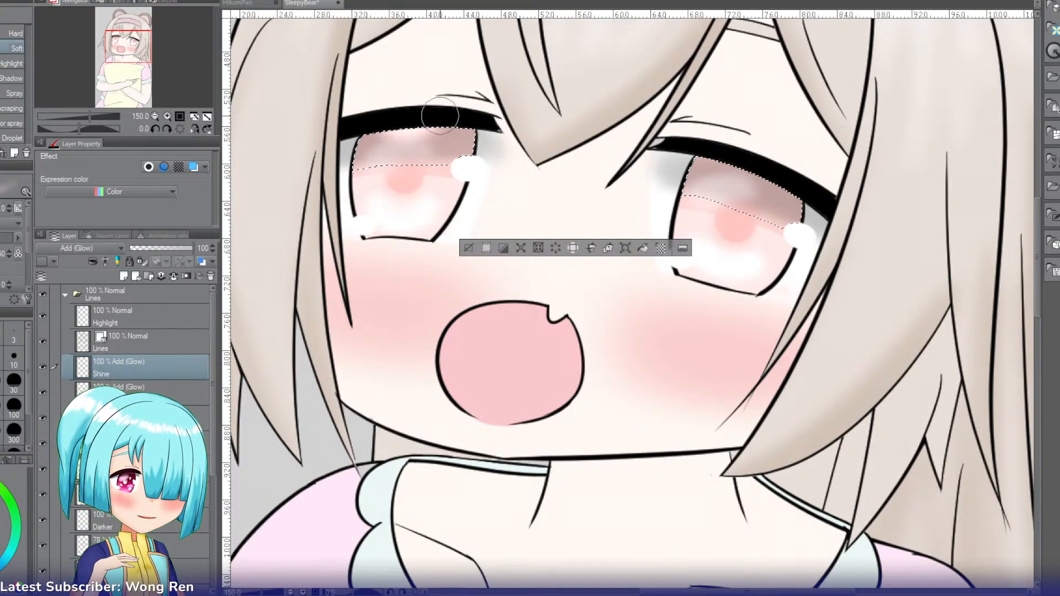
{"action": "left_click_drag", "start_coordinate": [442, 115], "coordinate": [393, 124]}
{"action": "left_click_drag", "start_coordinate": [712, 153], "coordinate": [804, 174]}
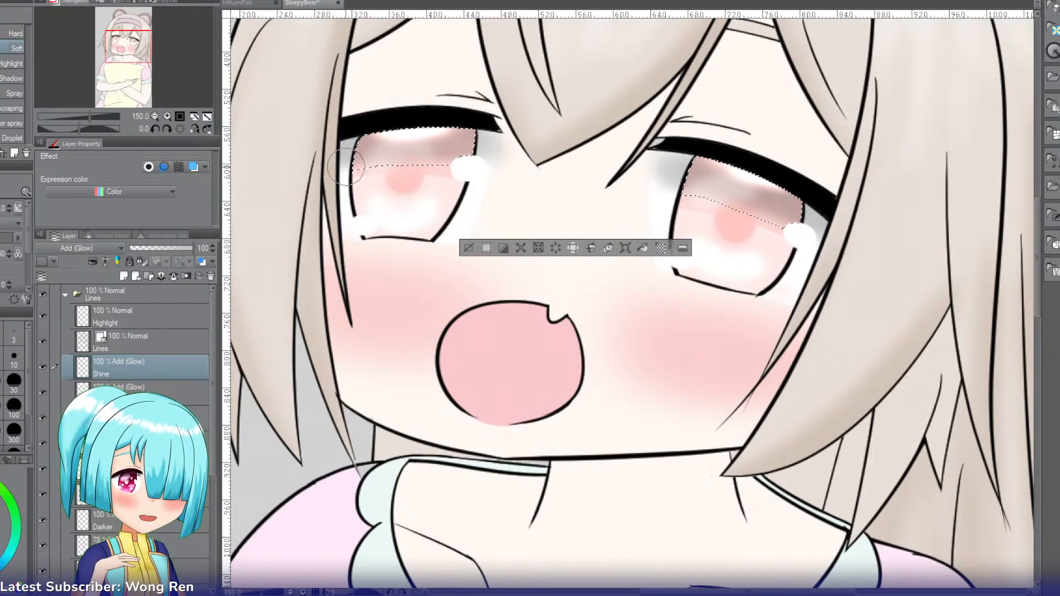
Step: Lower the Shine layer's opacity to 32 and clear the selection
{"action": "left_click", "coordinate": [164, 248]}
{"action": "left_click_drag", "start_coordinate": [164, 250], "coordinate": [161, 250]}
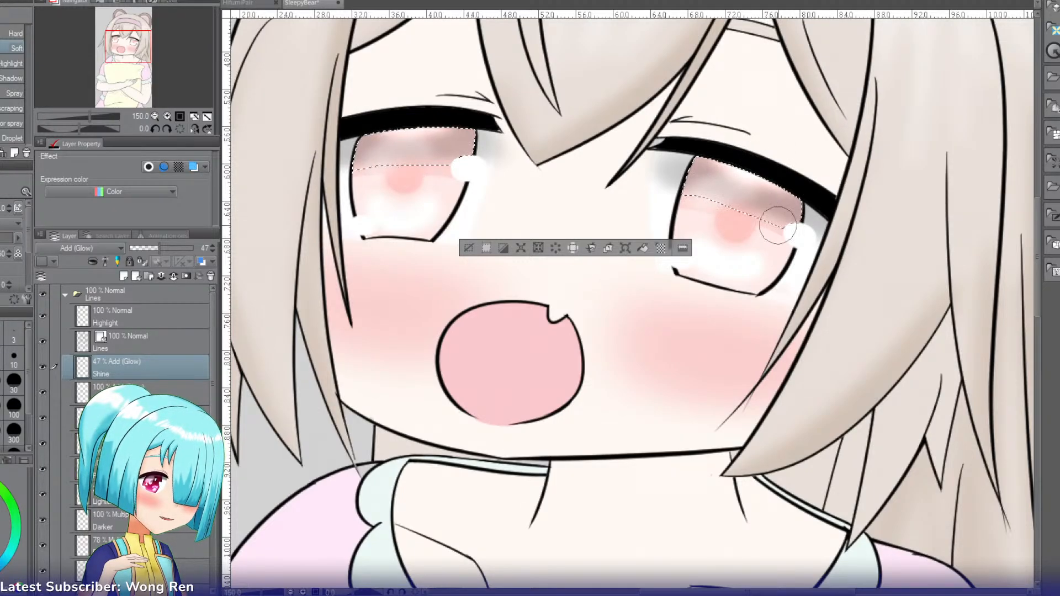
{"action": "left_click_drag", "start_coordinate": [162, 250], "coordinate": [150, 249]}
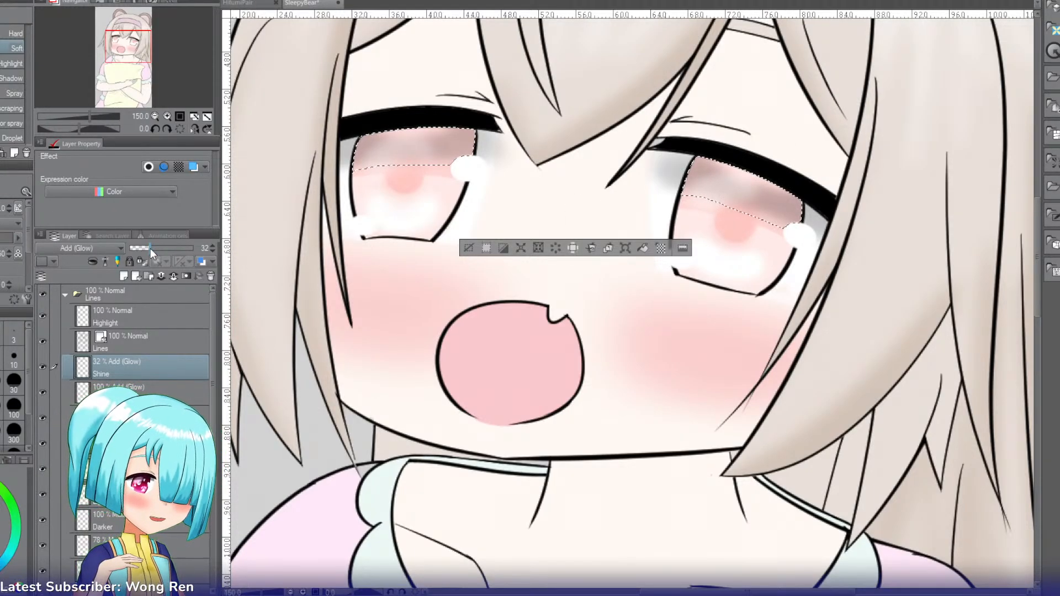
{"action": "key", "text": "ctrl+d"}
Step: Select the pink sleeve on the picture's left side and add a layer named Clothing above Shine
{"action": "left_click", "coordinate": [157, 115]}
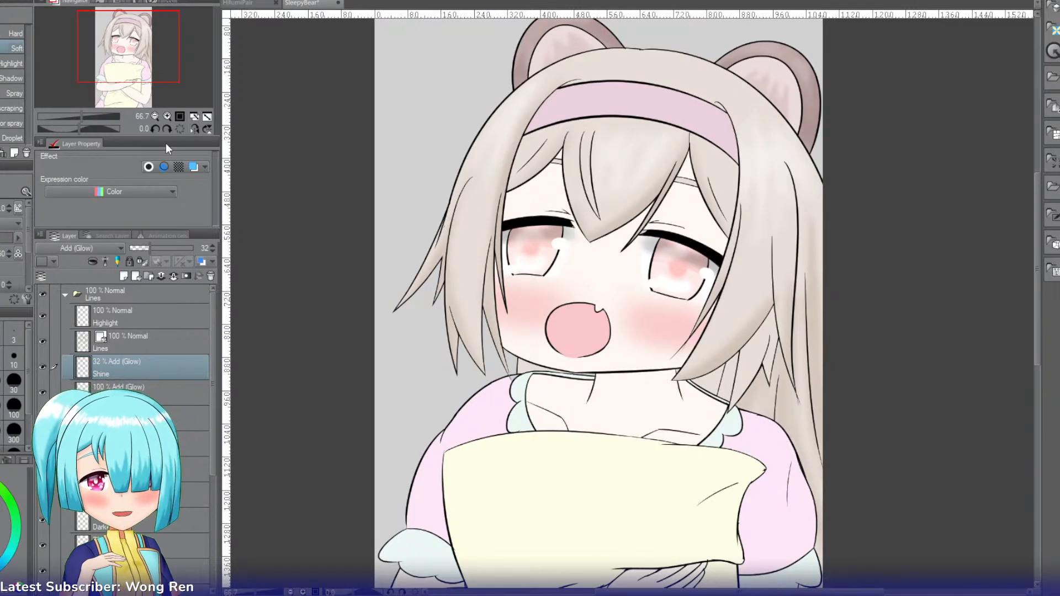
{"action": "left_click_drag", "start_coordinate": [138, 42], "coordinate": [142, 68]}
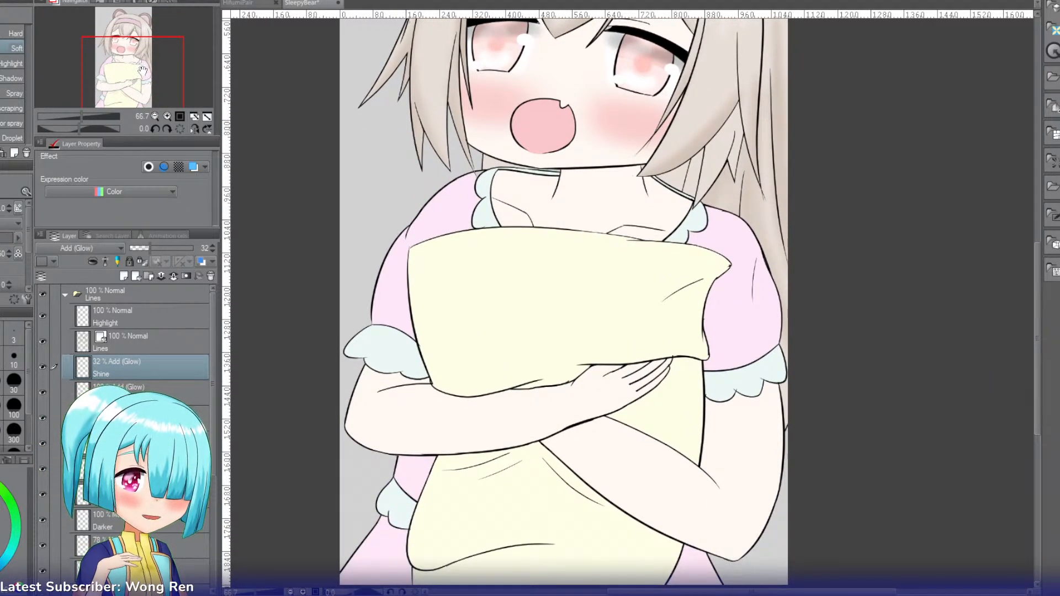
{"action": "key", "text": "w"}
{"action": "left_click", "coordinate": [396, 261]}
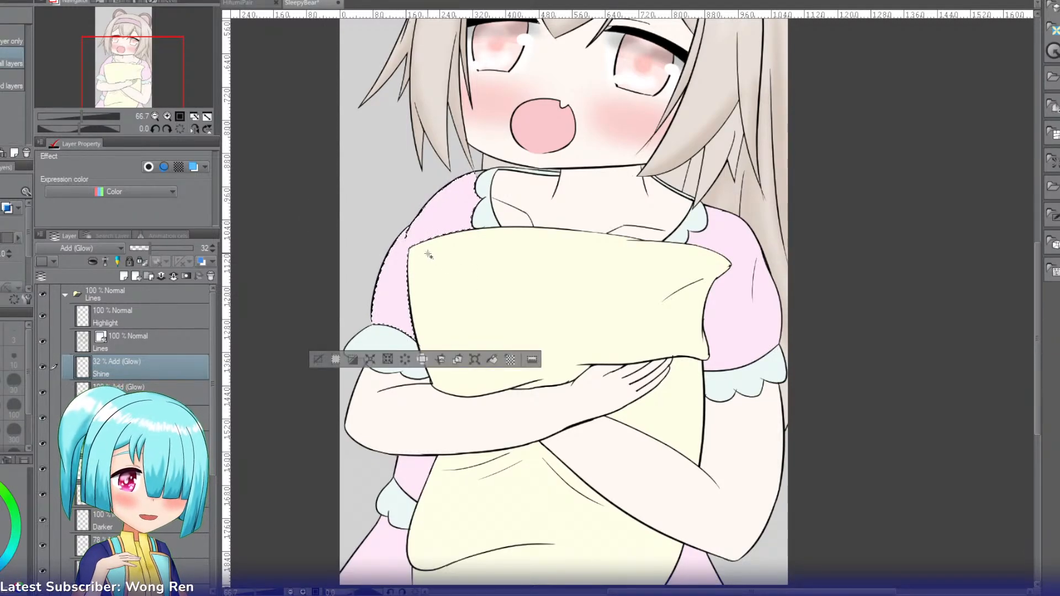
{"action": "key", "text": "i"}
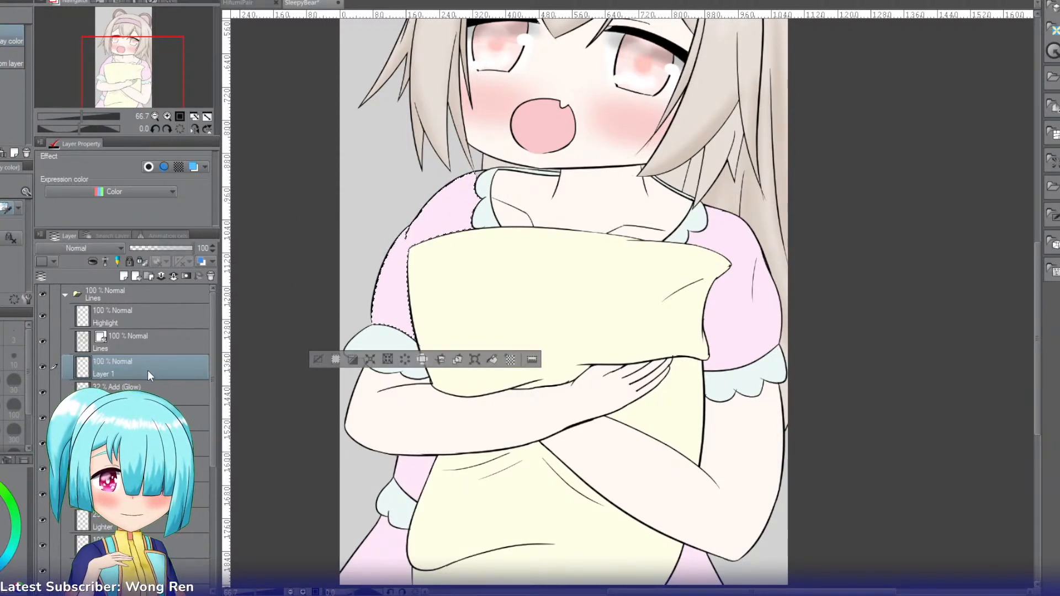
{"action": "key", "text": "ctrl+shift+n"}
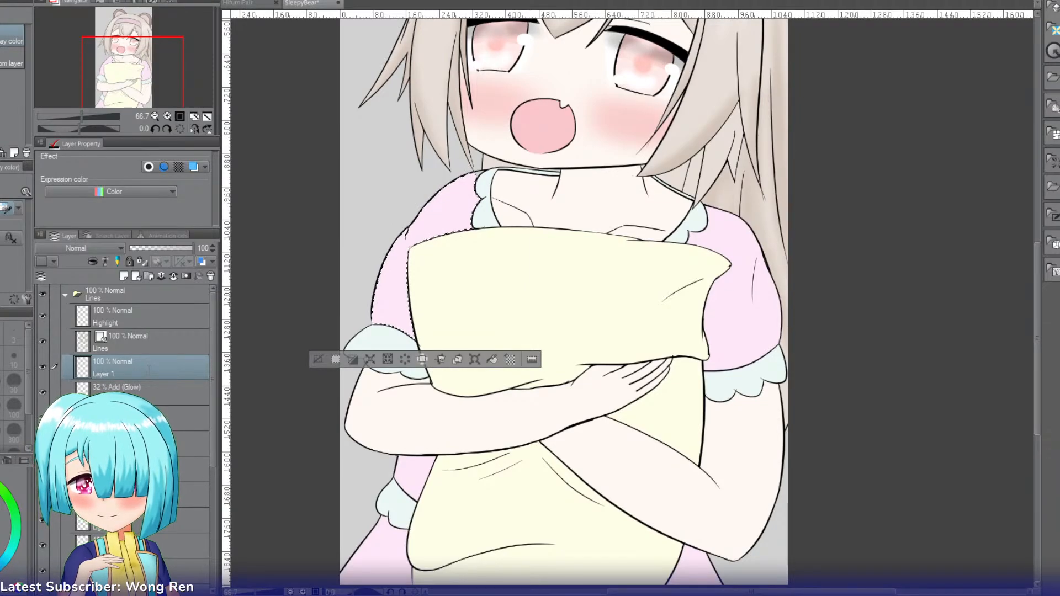
{"action": "double_click", "coordinate": [149, 370]}
{"action": "type", "text": "Clothing"}
{"action": "key", "text": "Return"}
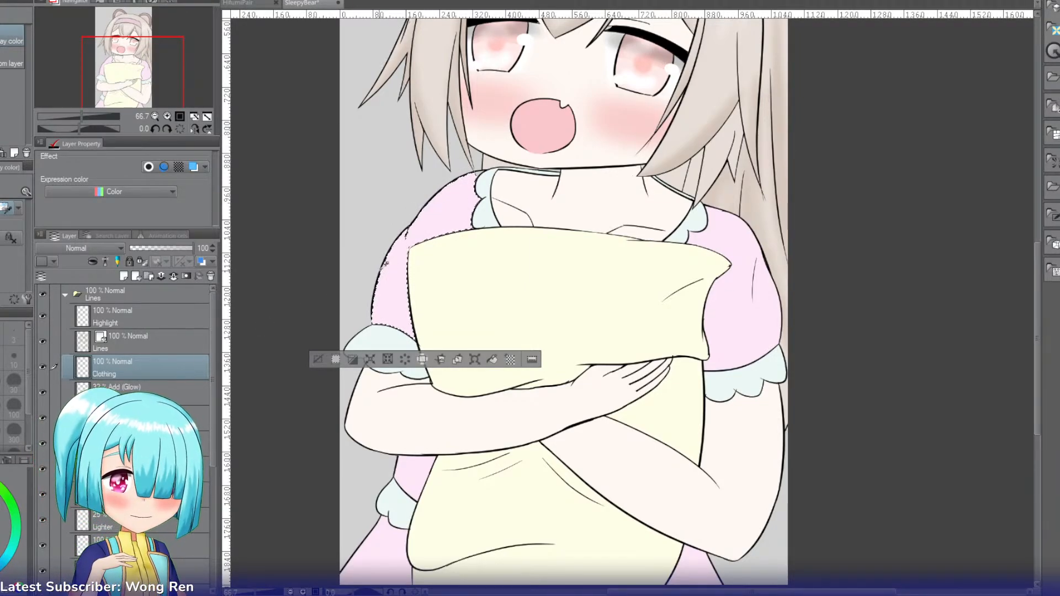
Step: Set the Clothing layer to Multiply and shade the selected sleeve beside the pillow softly in pink with the Soft airbrush
{"action": "key", "text": "b"}
{"action": "key", "text": "b"}
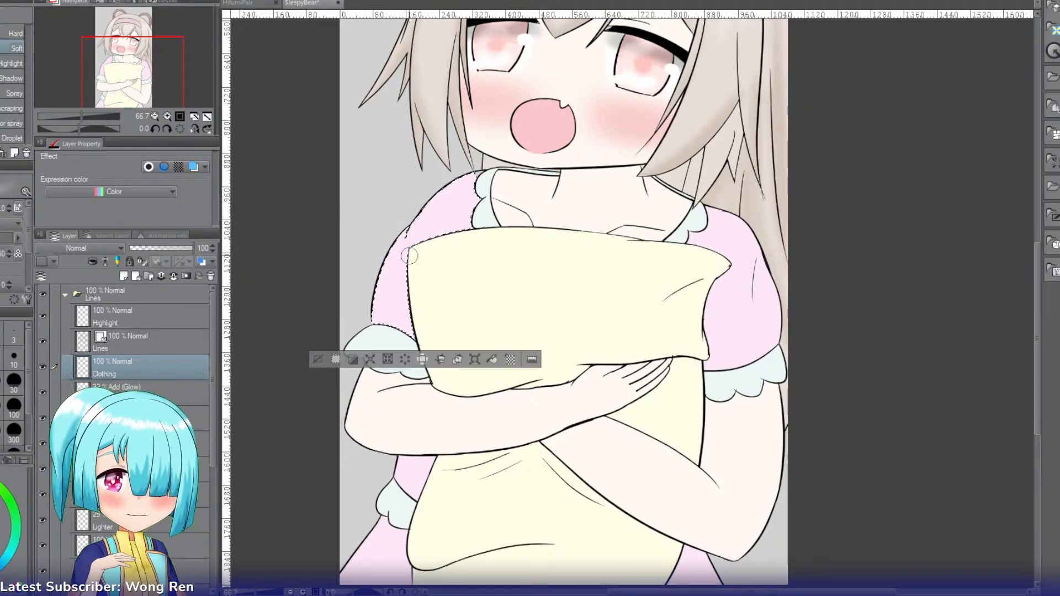
{"action": "left_click", "coordinate": [63, 254]}
{"action": "left_click", "coordinate": [61, 286]}
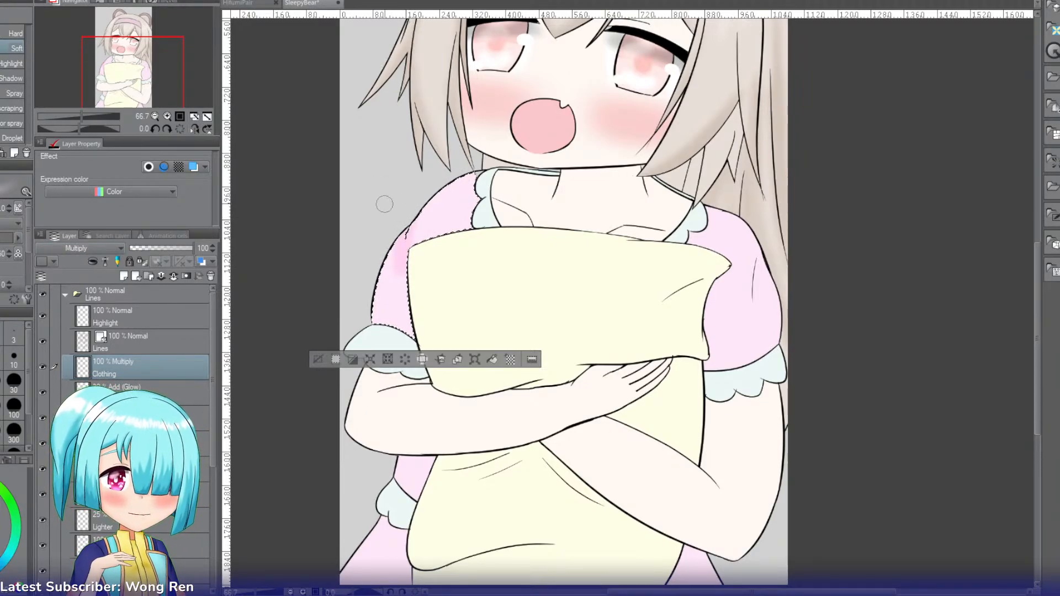
{"action": "left_click_drag", "start_coordinate": [402, 267], "coordinate": [398, 231]}
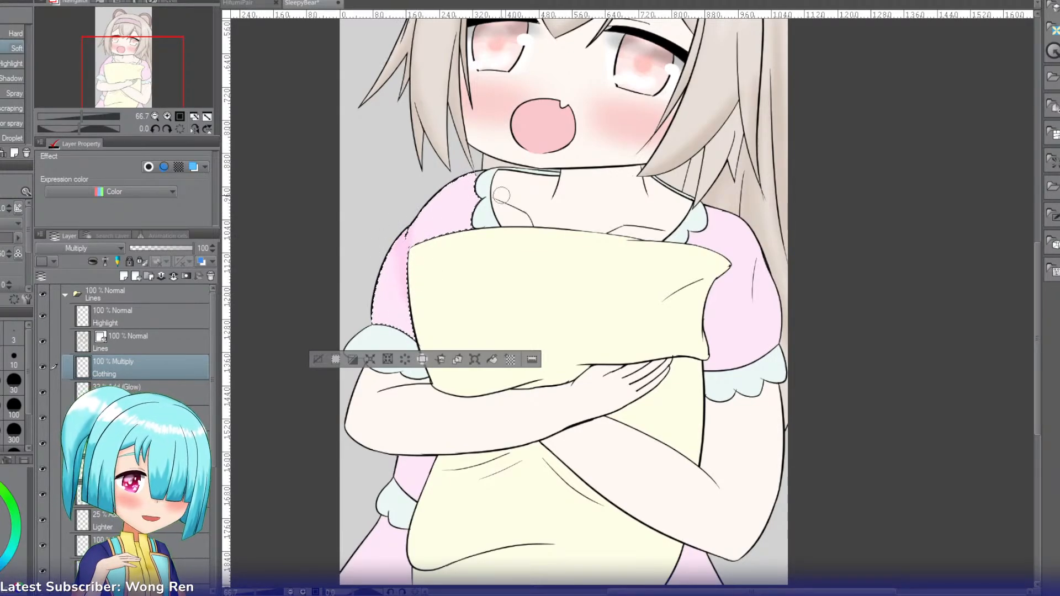
Step: Add the pink sleeve on the picture's right side to the selection and return to the Soft airbrush
{"action": "key", "text": "w"}
{"action": "left_click", "coordinate": [742, 316]}
{"action": "key", "text": "b"}
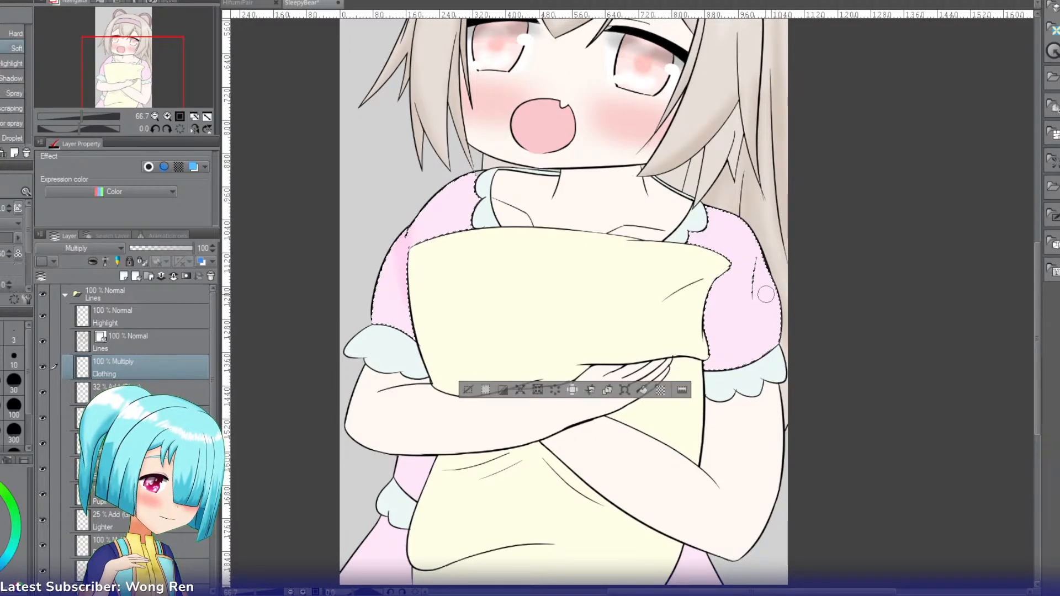
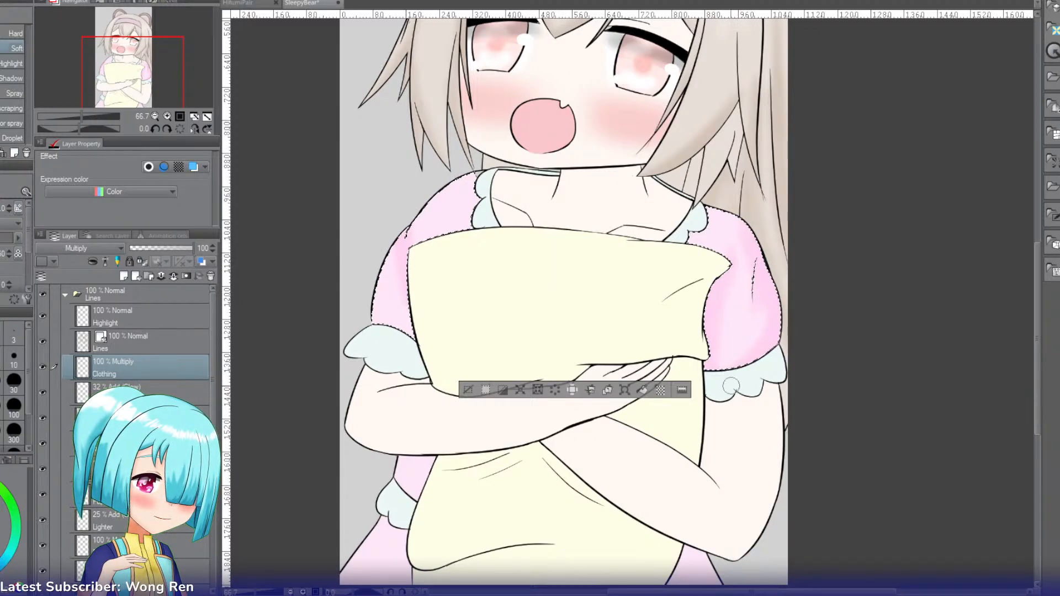
Step: Add the pink skirt piece at the picture's lower left to the selection and shade it softly in pink on the Clothing layer
{"action": "key", "text": "g"}
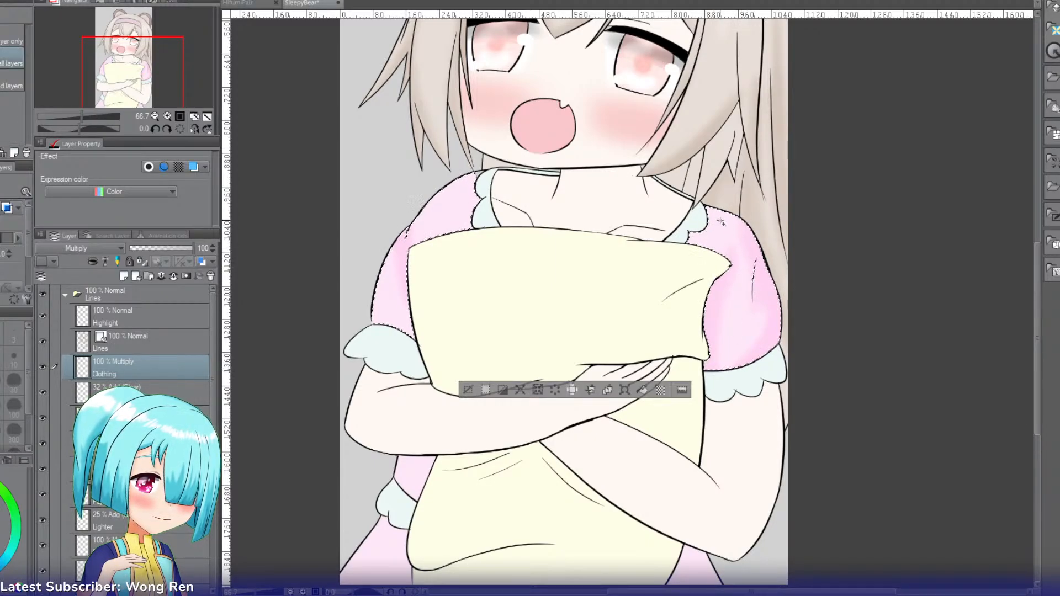
{"action": "key", "text": "b"}
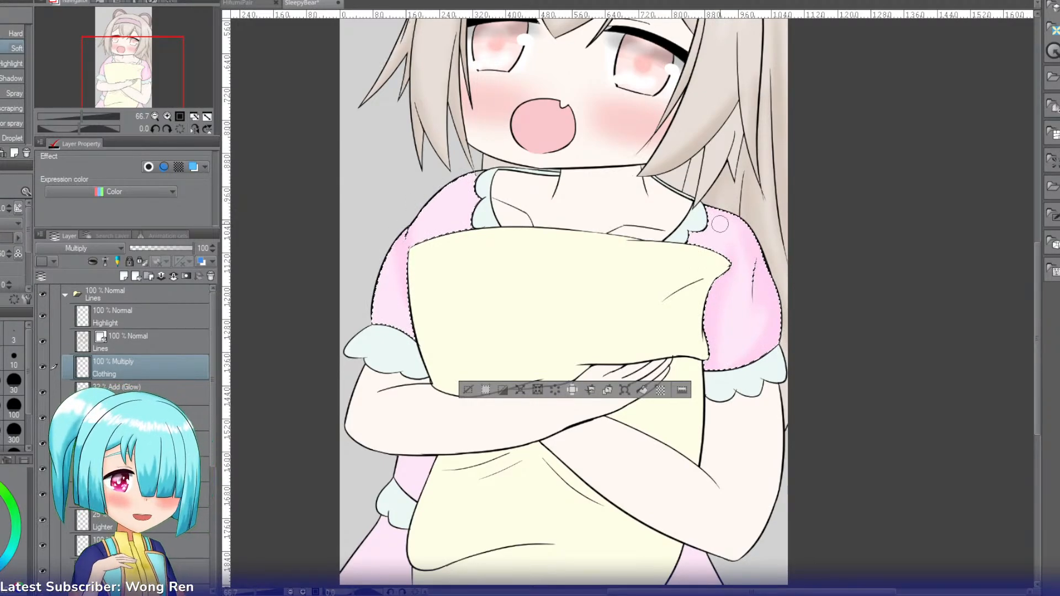
{"action": "key", "text": "g"}
{"action": "left_click_drag", "start_coordinate": [150, 71], "coordinate": [148, 104]}
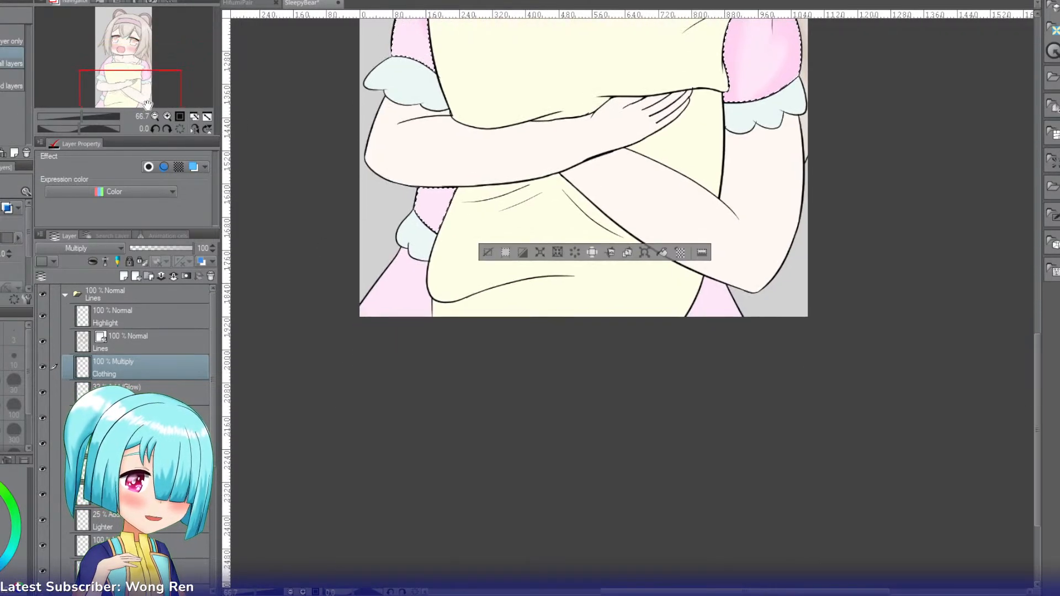
{"action": "key", "text": "b"}
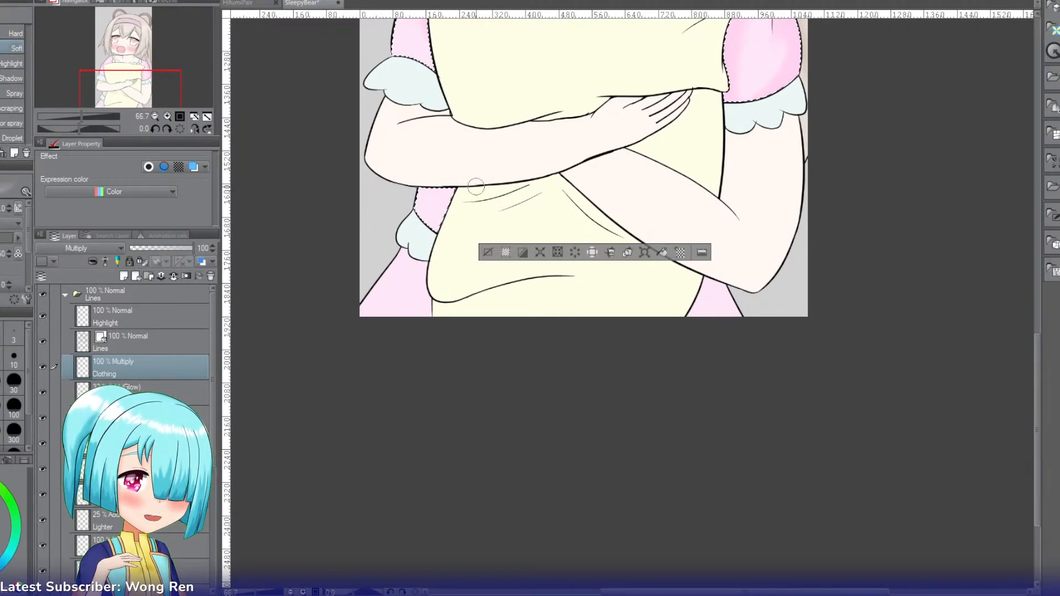
{"action": "key", "text": "w"}
{"action": "left_click", "coordinate": [405, 281], "text": "shift"}
{"action": "key", "text": "b"}
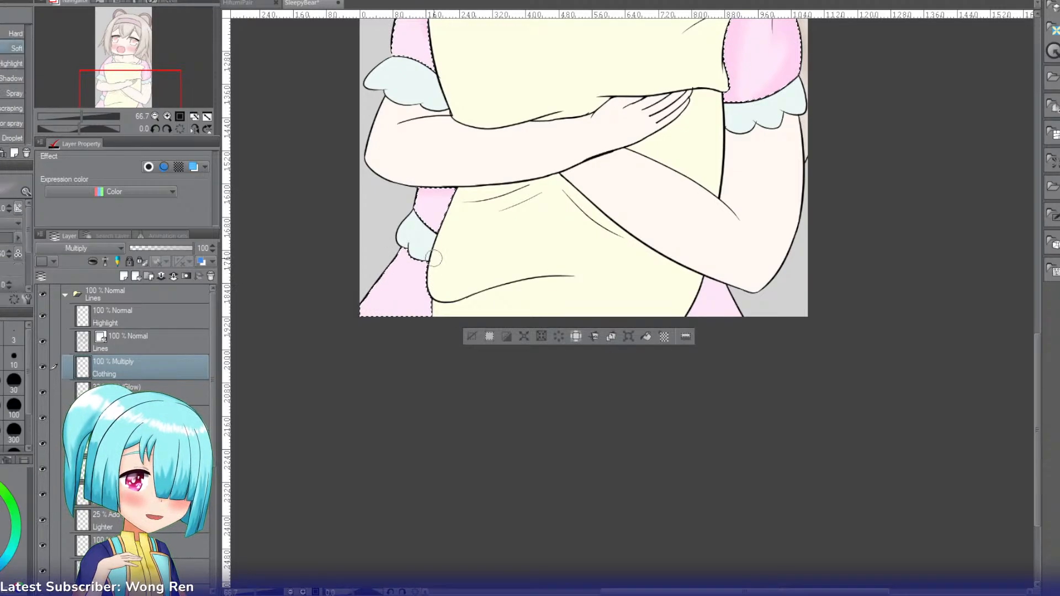
{"action": "left_click_drag", "start_coordinate": [407, 259], "coordinate": [443, 268]}
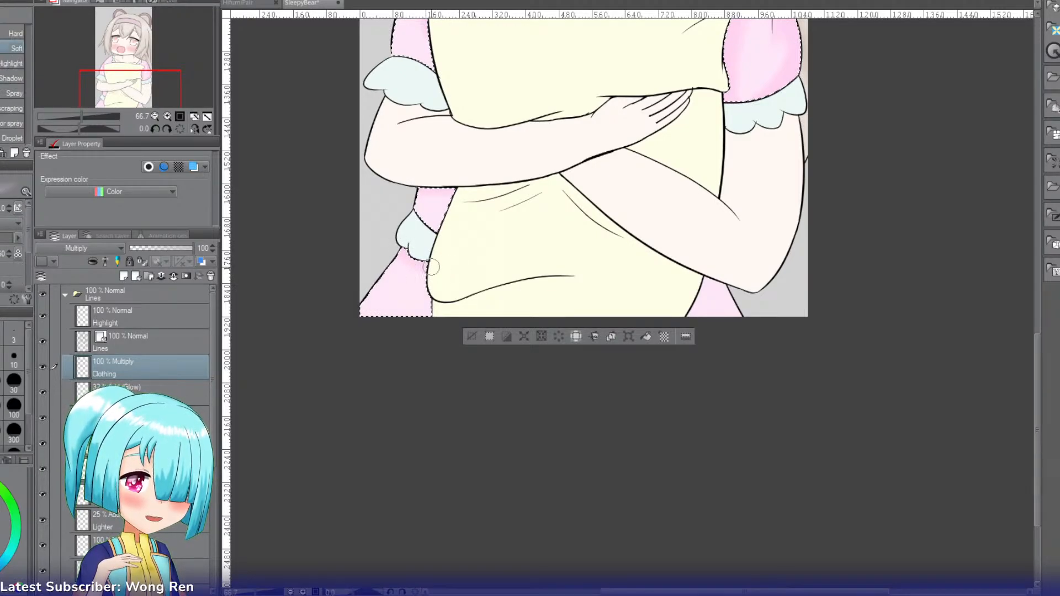
Step: Add the pink skirt piece at the picture's lower right to the selection and shade it with the Soft airbrush
{"action": "key", "text": "w"}
{"action": "left_click", "coordinate": [720, 302], "text": "shift"}
{"action": "key", "text": "b"}
{"action": "key", "text": "b"}
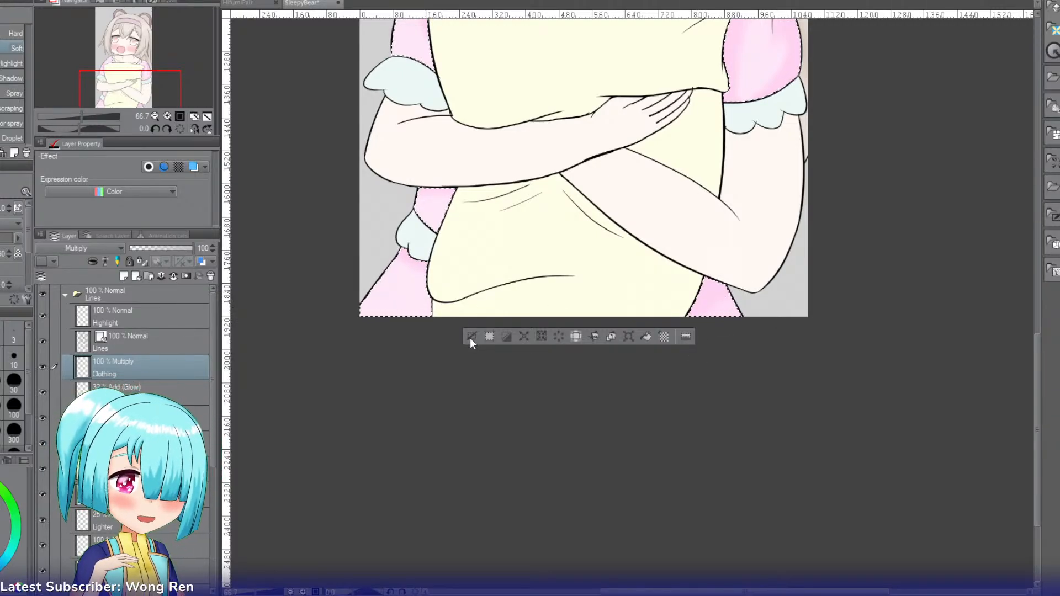
Step: Clear the selection and add a layer named Frill above Clothing
{"action": "left_click_drag", "start_coordinate": [152, 77], "coordinate": [156, 65]}
{"action": "left_click", "coordinate": [124, 276]}
{"action": "double_click", "coordinate": [124, 367]}
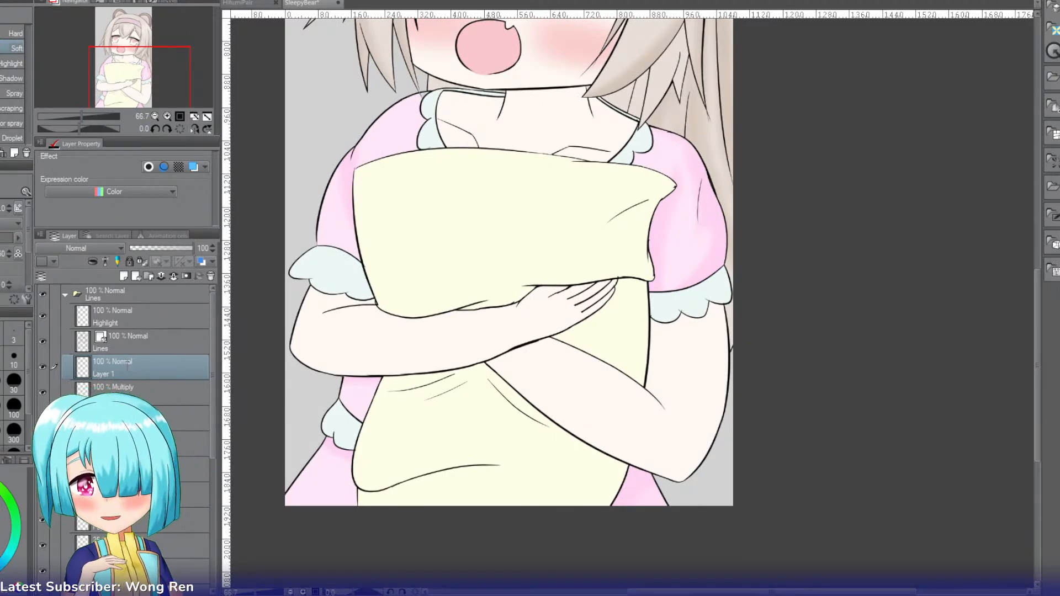
{"action": "type", "text": "Frill"}
{"action": "key", "text": "Return"}
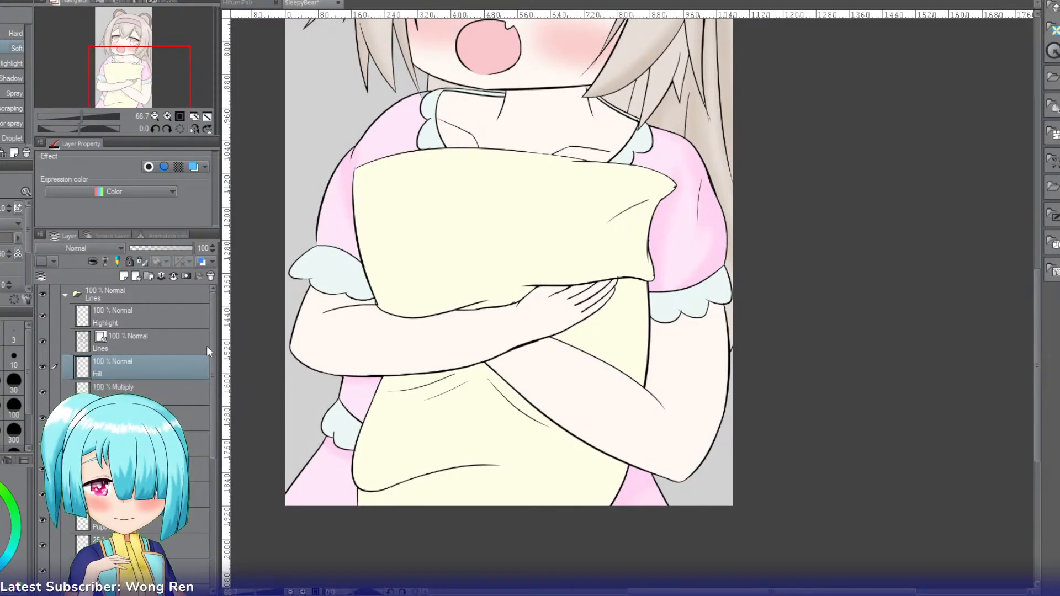
Step: Select the frilled cuff on the picture's left side, set the Frill layer to Multiply and shade the cuff softly in pale teal
{"action": "key", "text": "i"}
{"action": "key", "text": "b"}
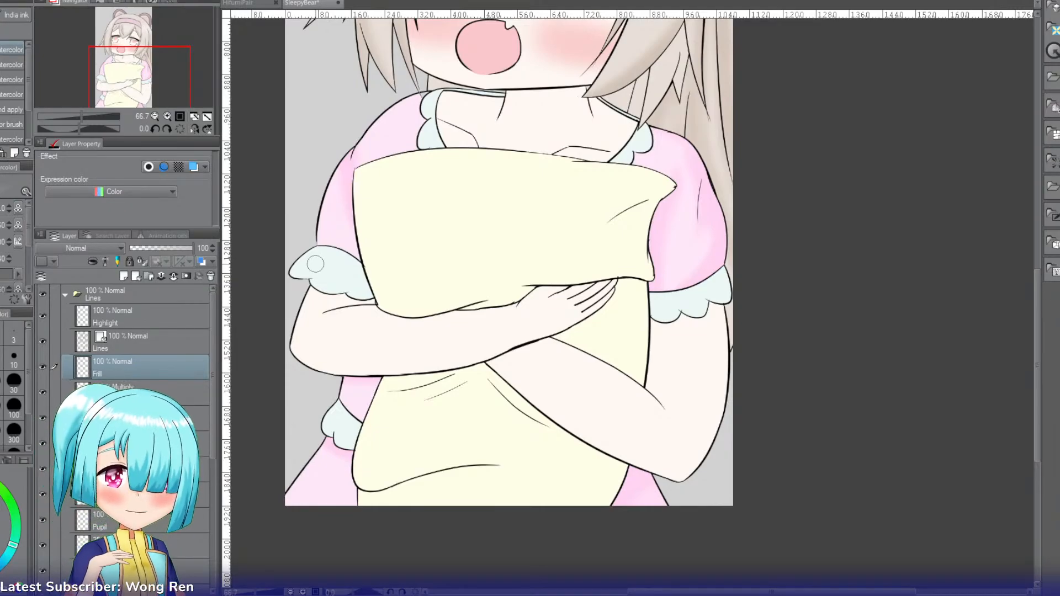
{"action": "key", "text": "w"}
{"action": "left_click", "coordinate": [335, 266]}
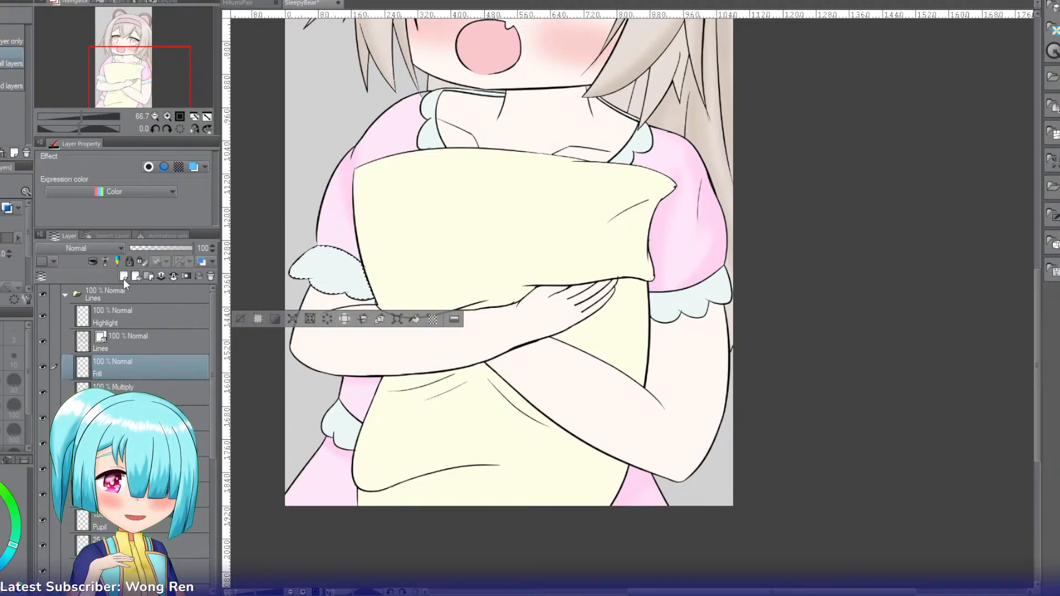
{"action": "left_click", "coordinate": [78, 276]}
{"action": "key", "text": "b"}
{"action": "key", "text": "b"}
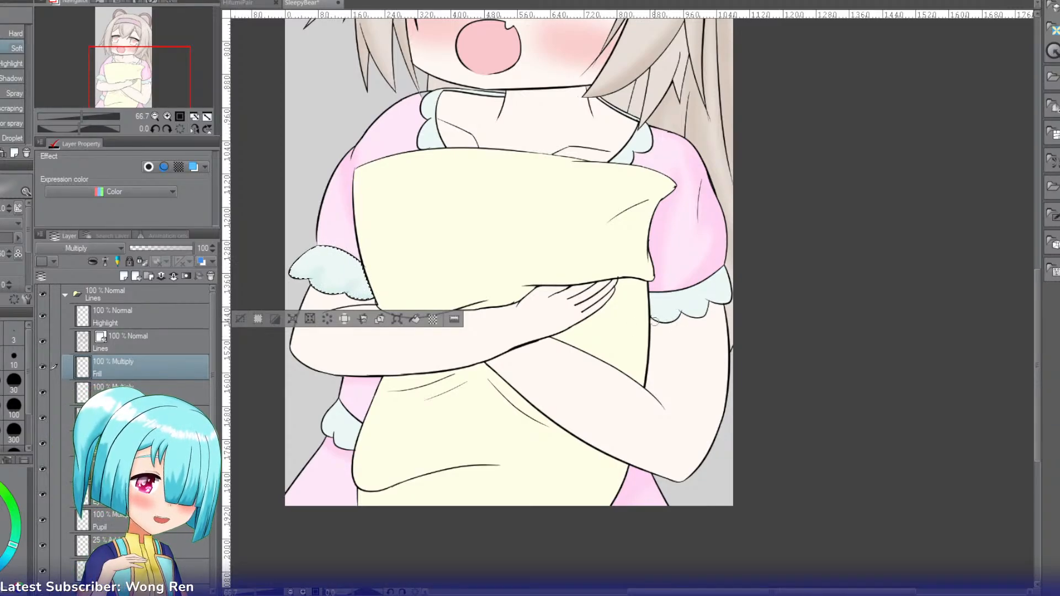
Step: Add the frilled cuff on the picture's right side to the selection, shade it with the Soft airbrush and clear the selection
{"action": "left_click", "coordinate": [681, 313]}
{"action": "key", "text": "b"}
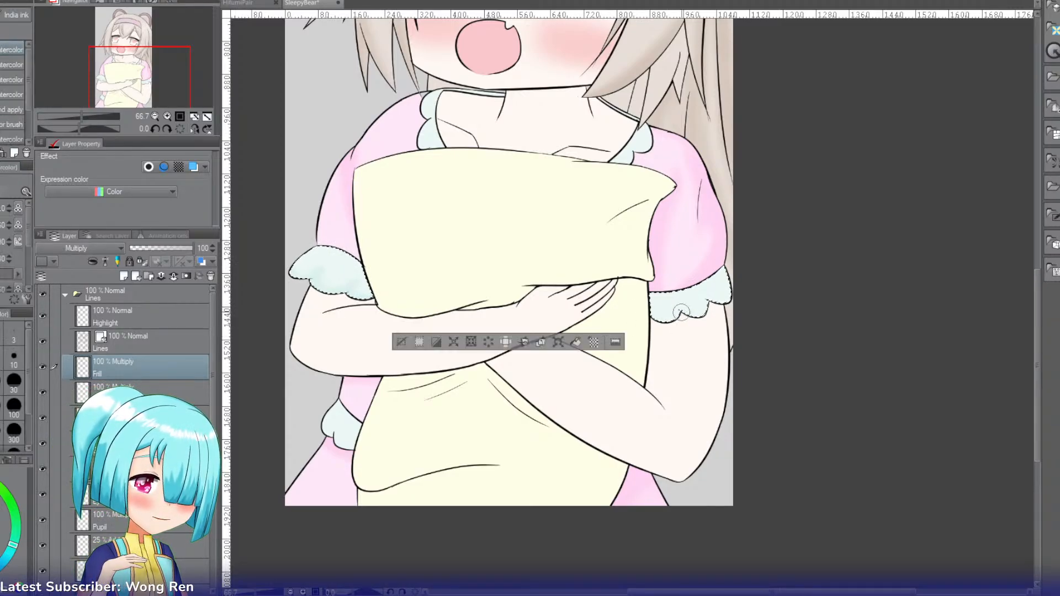
{"action": "key", "text": "b"}
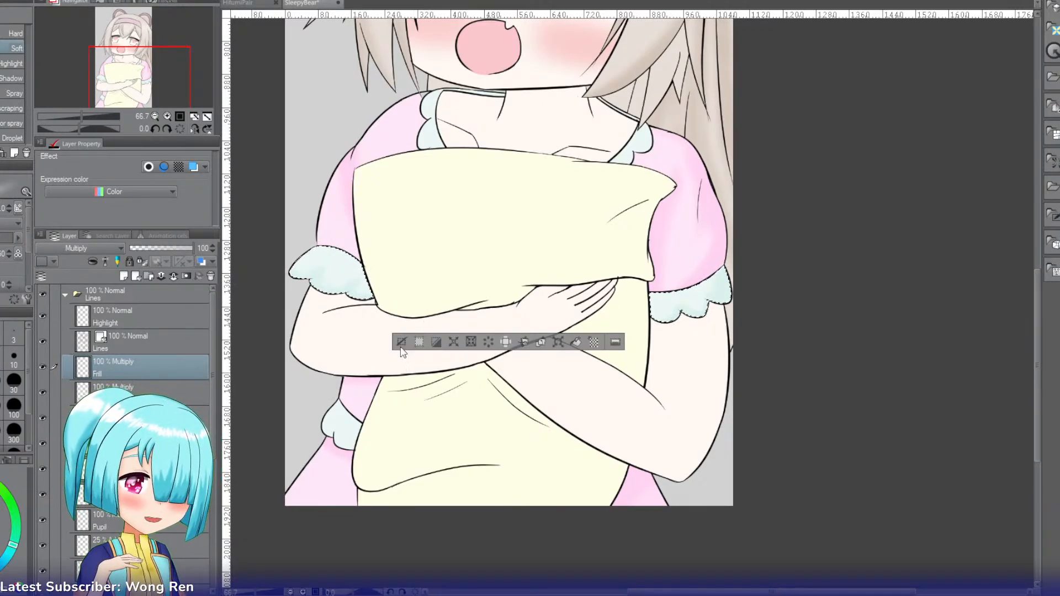
{"action": "key", "text": "ctrl+d"}
Step: Select the pillow's upper part, sample its yellow and add a layer named Pillow above Frill
{"action": "key", "text": "e"}
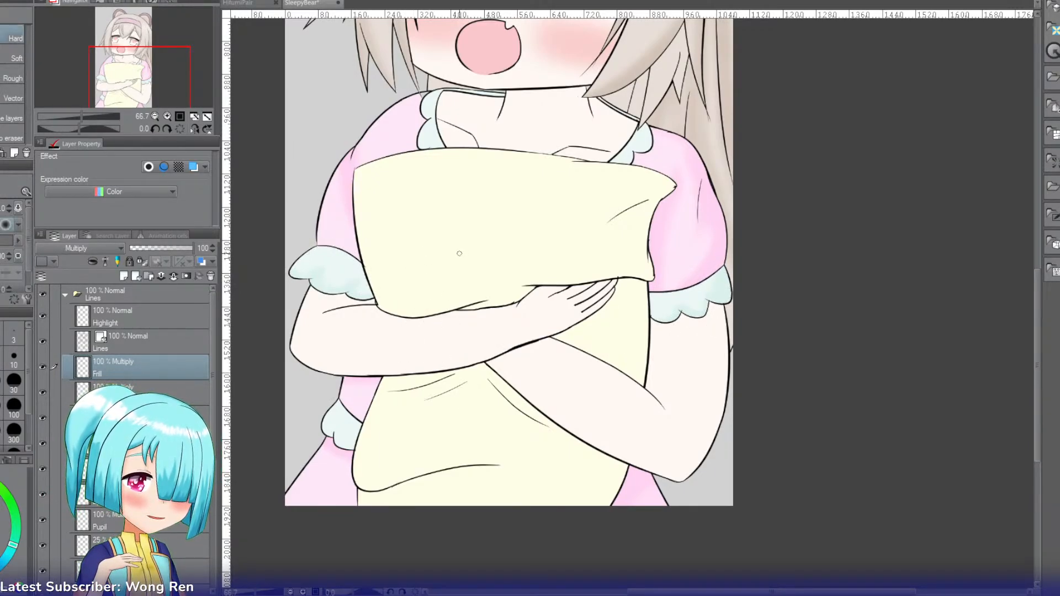
{"action": "key", "text": "w"}
{"action": "left_click", "coordinate": [462, 250]}
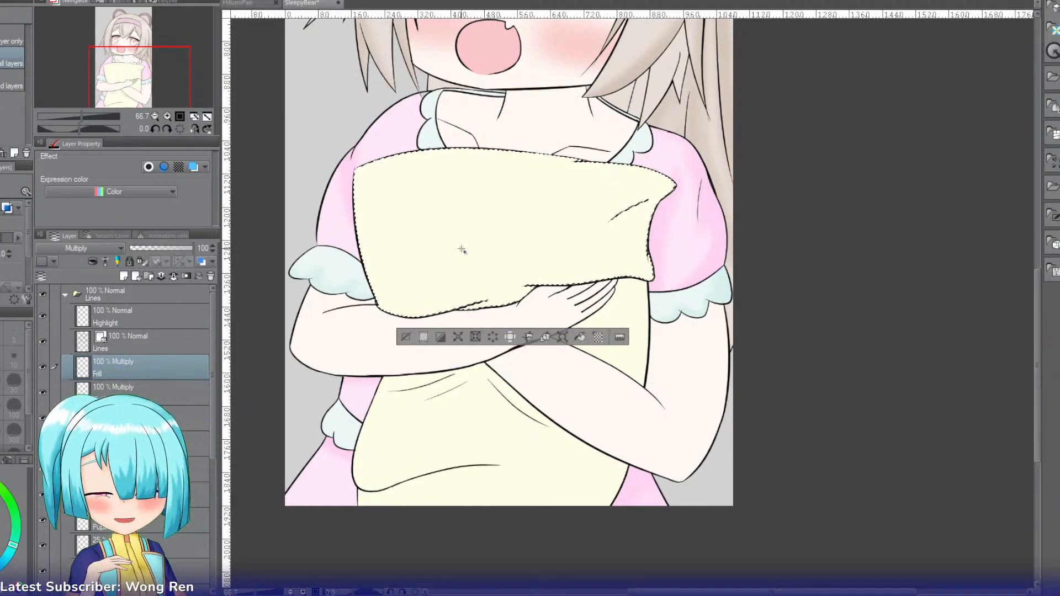
{"action": "key", "text": "i"}
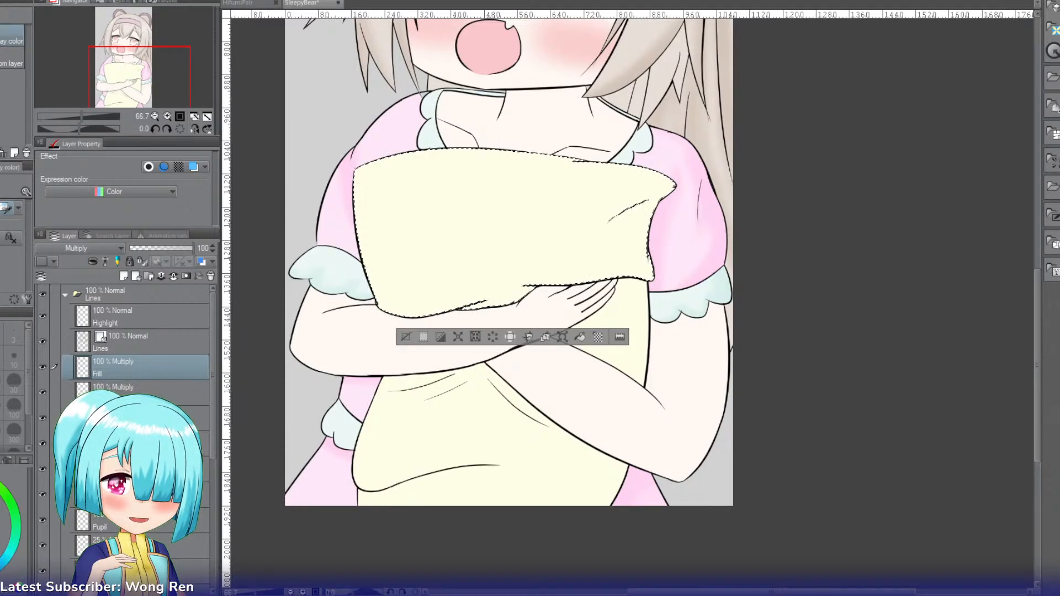
{"action": "key", "text": "ctrl+shift+n"}
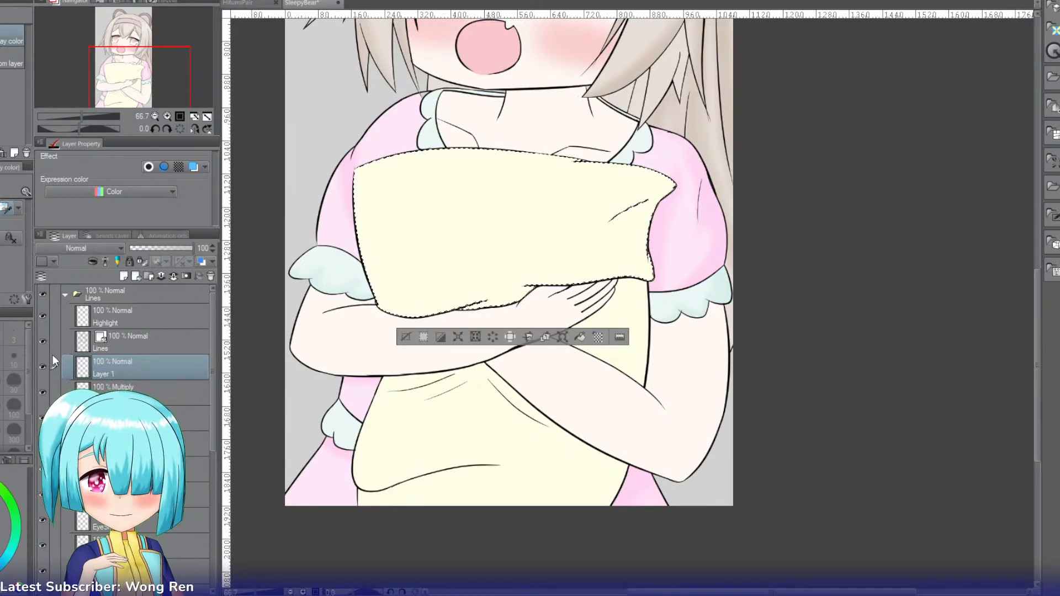
{"action": "double_click", "coordinate": [65, 373]}
{"action": "type", "text": "Pillow"}
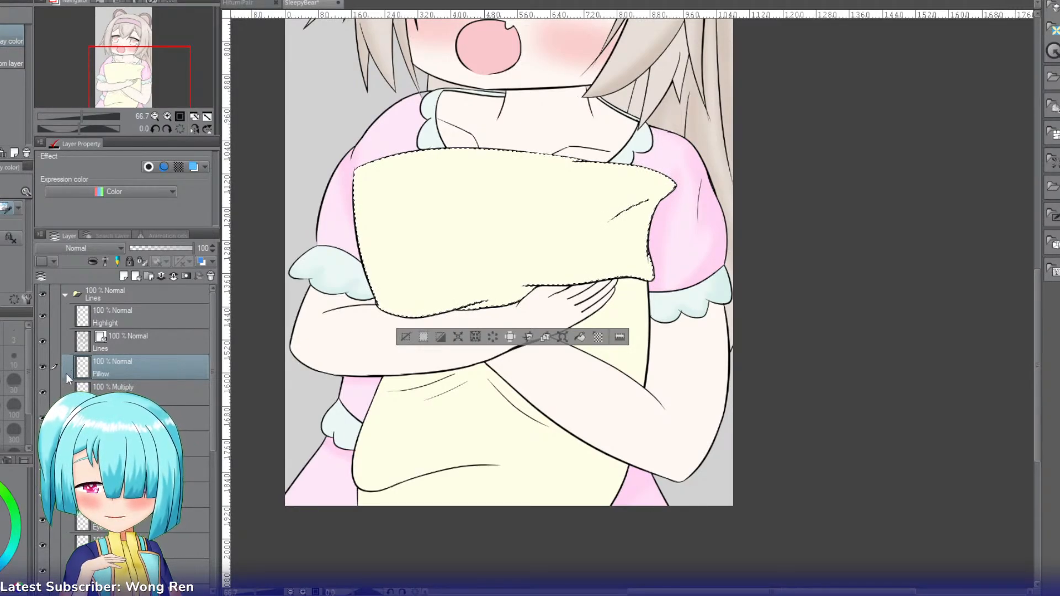
{"action": "key", "text": "Return"}
Step: Set the Pillow layer to Multiply and shade the pillow's upper part along its folds and edges with an enlarged Soft airbrush
{"action": "key", "text": "b"}
{"action": "key", "text": "b"}
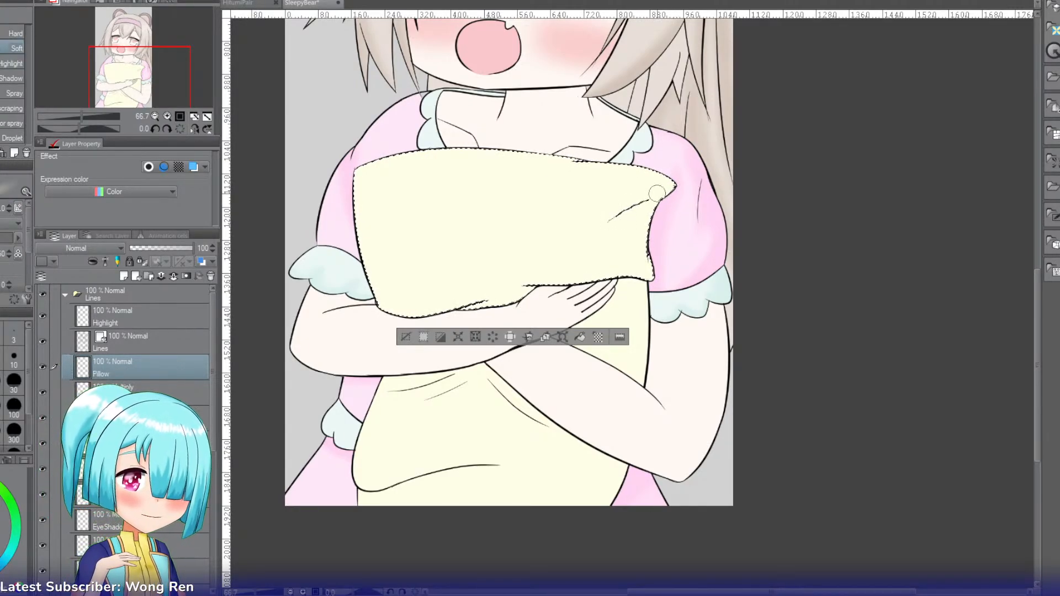
{"action": "key", "text": "bracketright"}
{"action": "key", "text": "bracketright"}
{"action": "key", "text": "bracketright"}
{"action": "key", "text": "bracketright"}
{"action": "left_click_drag", "start_coordinate": [641, 249], "coordinate": [662, 187]}
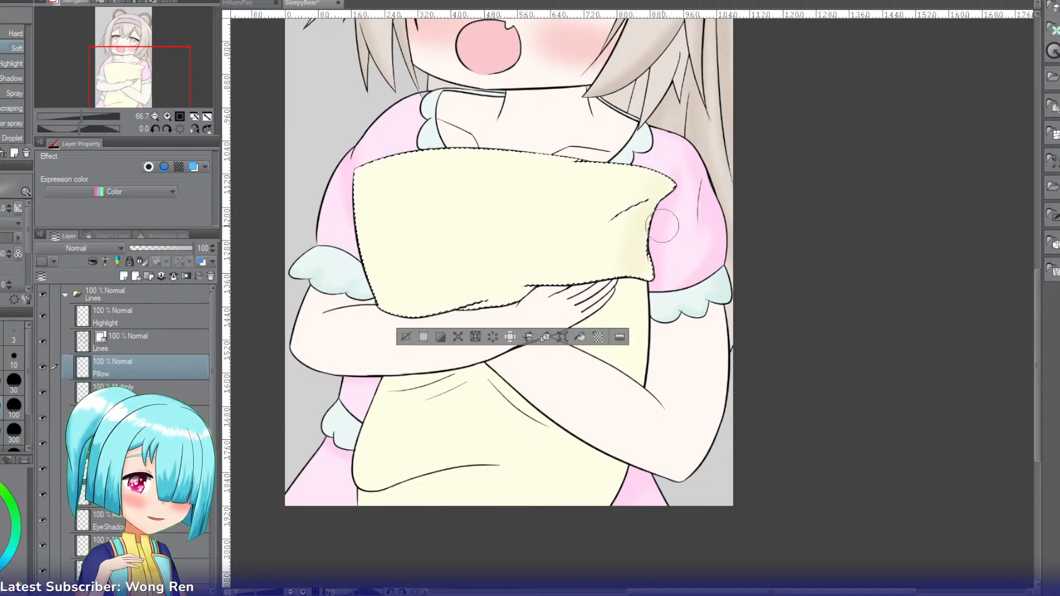
{"action": "scroll", "coordinate": [87, 249], "scroll_direction": "down", "scroll_amount": 2}
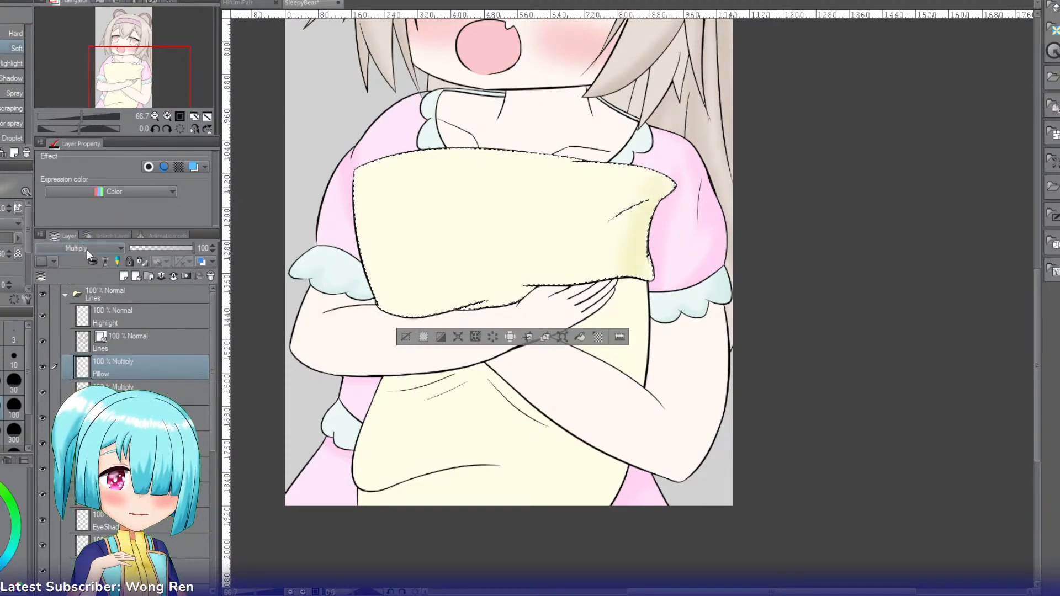
{"action": "left_click_drag", "start_coordinate": [642, 195], "coordinate": [654, 232]}
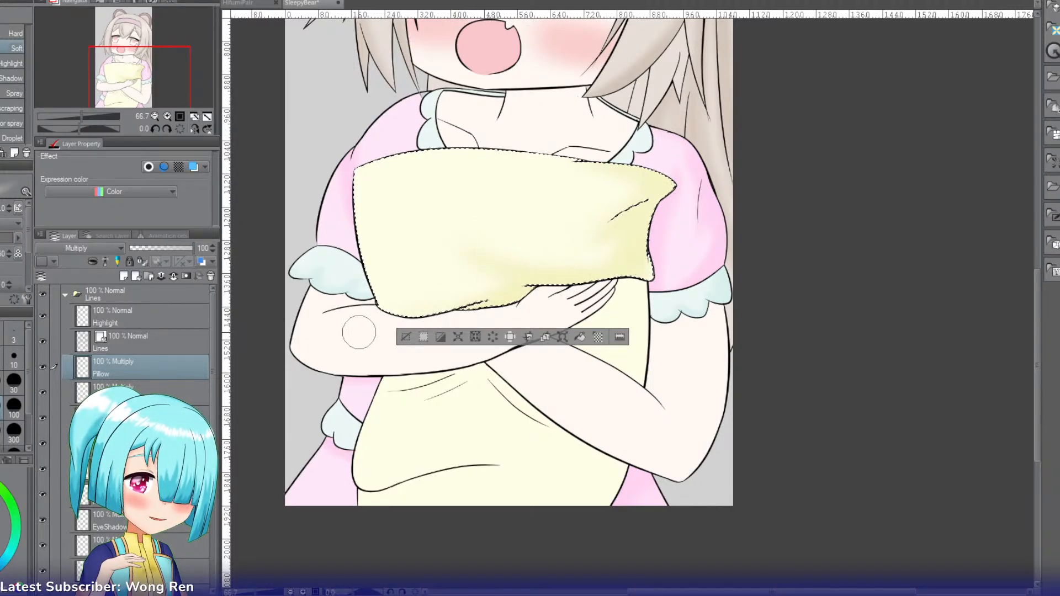
Step: Add the pillow section between the two arms to the selection and shade its edges softly in yellow
{"action": "key", "text": "w"}
{"action": "left_click", "coordinate": [620, 303], "text": "shift"}
{"action": "key", "text": "b"}
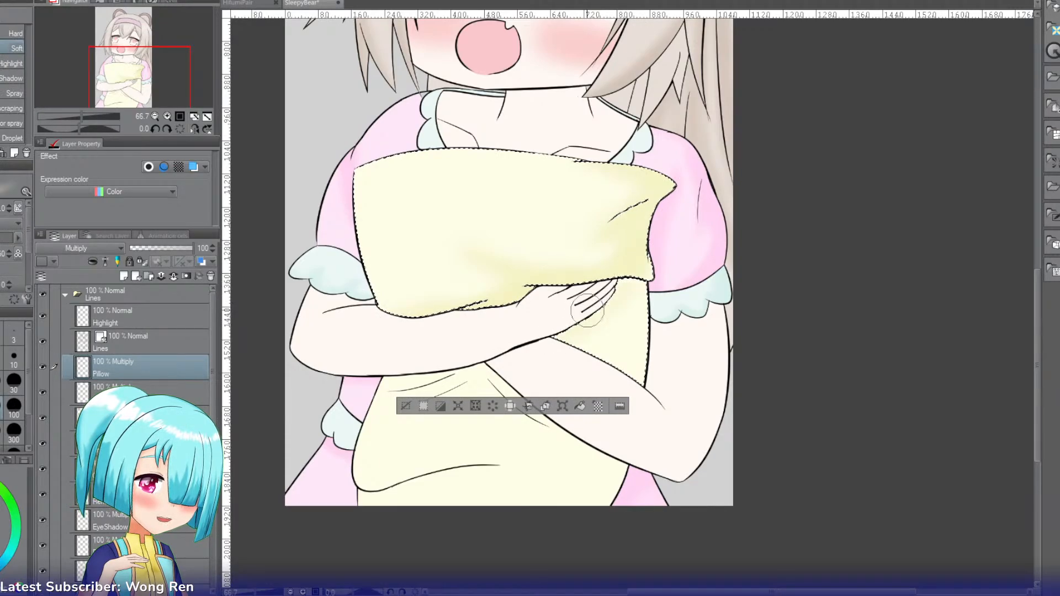
{"action": "mouse_move", "coordinate": [624, 281]}
{"action": "left_mouse_down"}
{"action": "mouse_move", "coordinate": [654, 338]}
{"action": "mouse_move", "coordinate": [646, 372]}
{"action": "mouse_move", "coordinate": [634, 324]}
{"action": "mouse_move", "coordinate": [626, 356]}
{"action": "mouse_move", "coordinate": [636, 440]}
{"action": "mouse_move", "coordinate": [635, 348]}
{"action": "mouse_move", "coordinate": [595, 339]}
{"action": "mouse_move", "coordinate": [583, 393]}
{"action": "mouse_move", "coordinate": [604, 332]}
{"action": "left_mouse_up"}
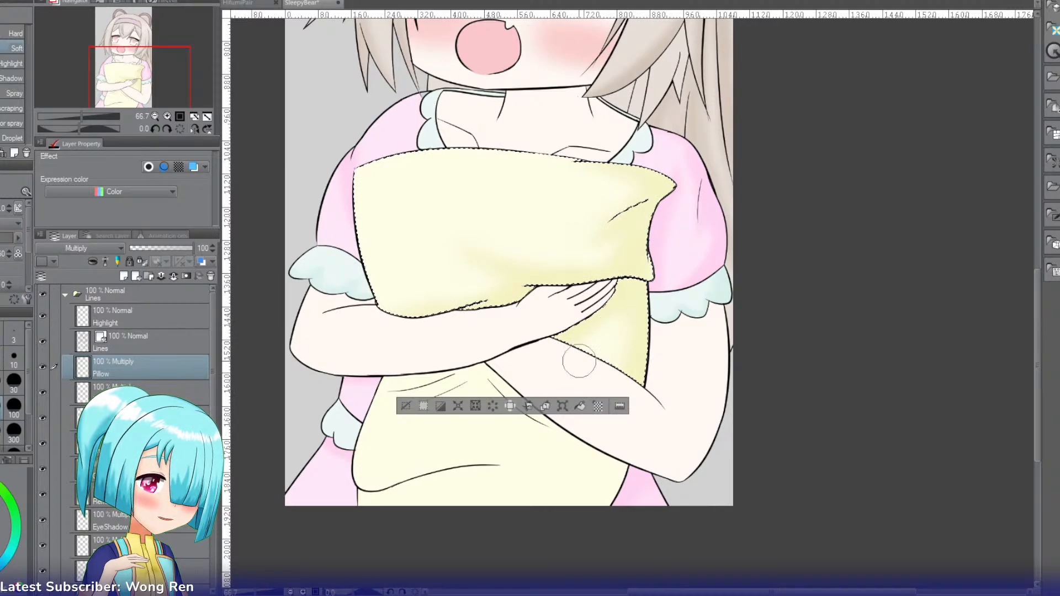
Step: Add the pillow's lower part to the selection, shade its edges and folds with the Soft airbrush and clear the selection
{"action": "key", "text": "w"}
{"action": "left_click", "coordinate": [436, 414], "text": "shift"}
{"action": "key", "text": "b"}
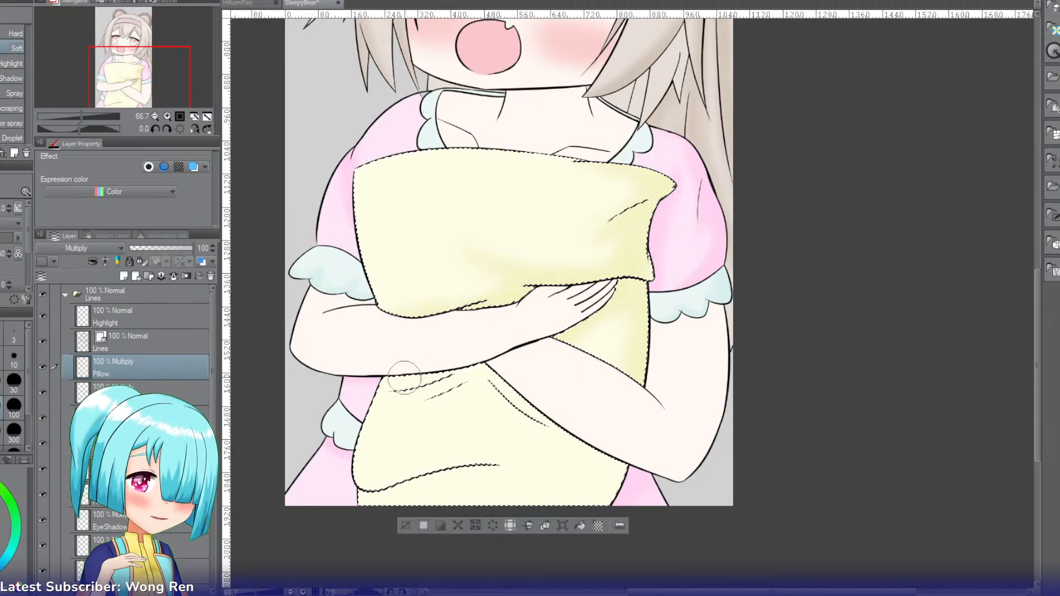
{"action": "mouse_move", "coordinate": [335, 517]}
{"action": "left_mouse_down"}
{"action": "mouse_move", "coordinate": [352, 502]}
{"action": "mouse_move", "coordinate": [340, 502]}
{"action": "mouse_move", "coordinate": [491, 472]}
{"action": "mouse_move", "coordinate": [469, 475]}
{"action": "mouse_move", "coordinate": [501, 486]}
{"action": "mouse_move", "coordinate": [505, 462]}
{"action": "mouse_move", "coordinate": [471, 442]}
{"action": "mouse_move", "coordinate": [505, 490]}
{"action": "mouse_move", "coordinate": [492, 477]}
{"action": "mouse_move", "coordinate": [529, 470]}
{"action": "mouse_move", "coordinate": [478, 469]}
{"action": "mouse_move", "coordinate": [490, 451]}
{"action": "mouse_move", "coordinate": [565, 487]}
{"action": "mouse_move", "coordinate": [627, 458]}
{"action": "mouse_move", "coordinate": [590, 513]}
{"action": "mouse_move", "coordinate": [485, 356]}
{"action": "mouse_move", "coordinate": [521, 395]}
{"action": "mouse_move", "coordinate": [559, 412]}
{"action": "mouse_move", "coordinate": [486, 368]}
{"action": "mouse_move", "coordinate": [413, 385]}
{"action": "mouse_move", "coordinate": [487, 360]}
{"action": "mouse_move", "coordinate": [483, 387]}
{"action": "mouse_move", "coordinate": [385, 414]}
{"action": "mouse_move", "coordinate": [415, 403]}
{"action": "mouse_move", "coordinate": [455, 414]}
{"action": "mouse_move", "coordinate": [407, 430]}
{"action": "mouse_move", "coordinate": [451, 422]}
{"action": "mouse_move", "coordinate": [408, 408]}
{"action": "mouse_move", "coordinate": [401, 395]}
{"action": "mouse_move", "coordinate": [442, 415]}
{"action": "left_mouse_up"}
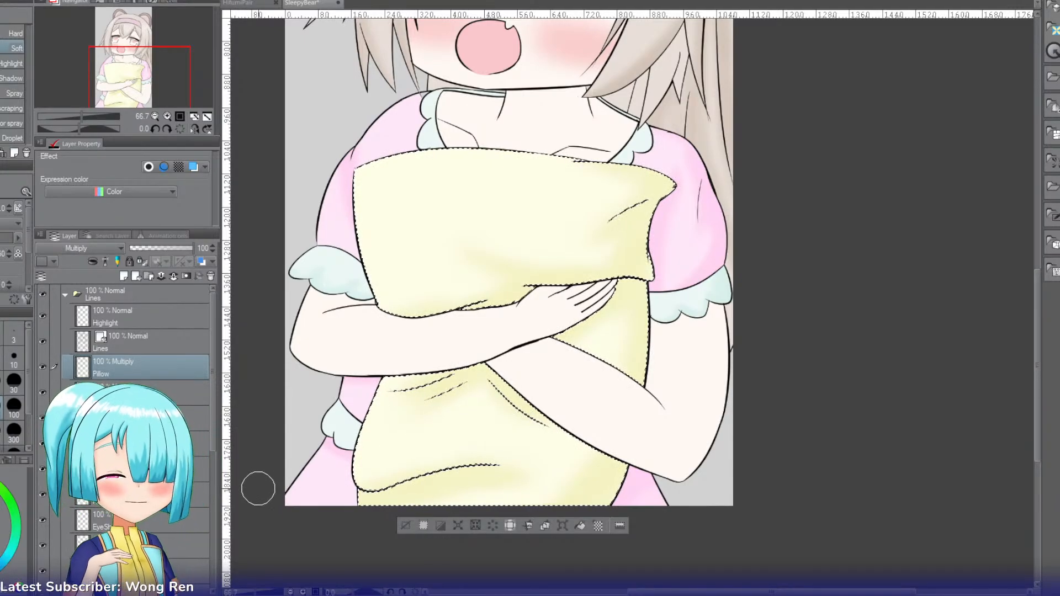
{"action": "left_click", "coordinate": [405, 525]}
Step: Pick a skin tone for shading and add a layer named Arms above Pillow
{"action": "key", "text": "w"}
{"action": "key", "text": "i"}
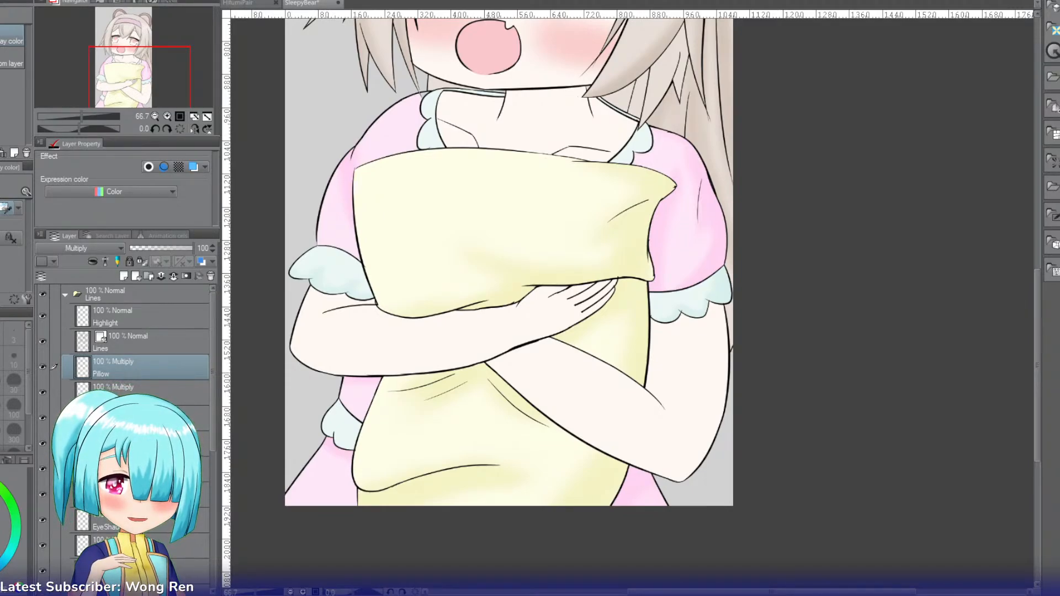
{"action": "key", "text": "ctrl+shift+n"}
{"action": "double_click", "coordinate": [113, 369]}
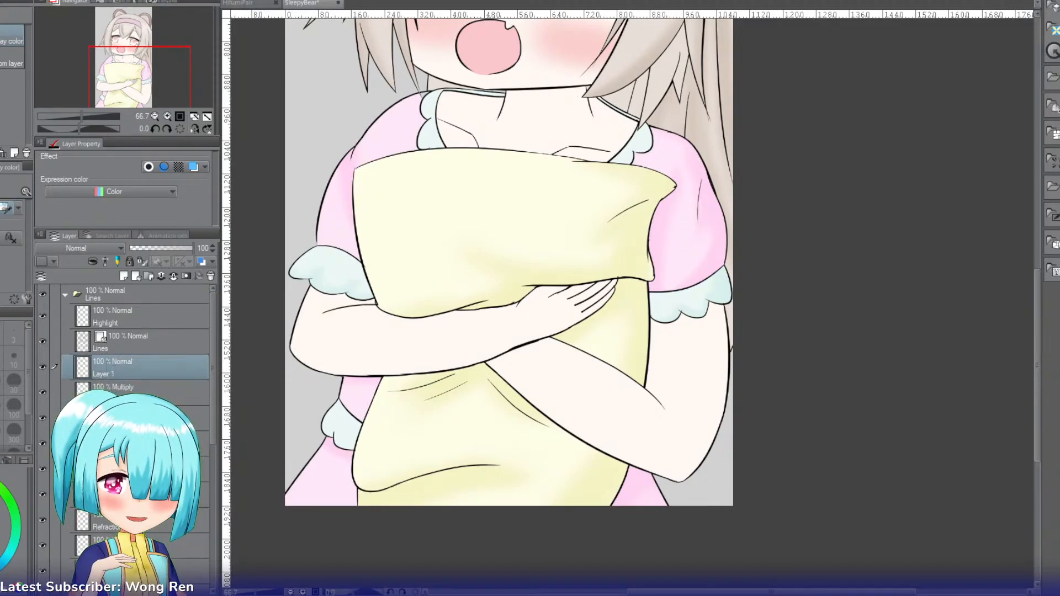
{"action": "type", "text": "Arm"}
{"action": "key", "text": "Return"}
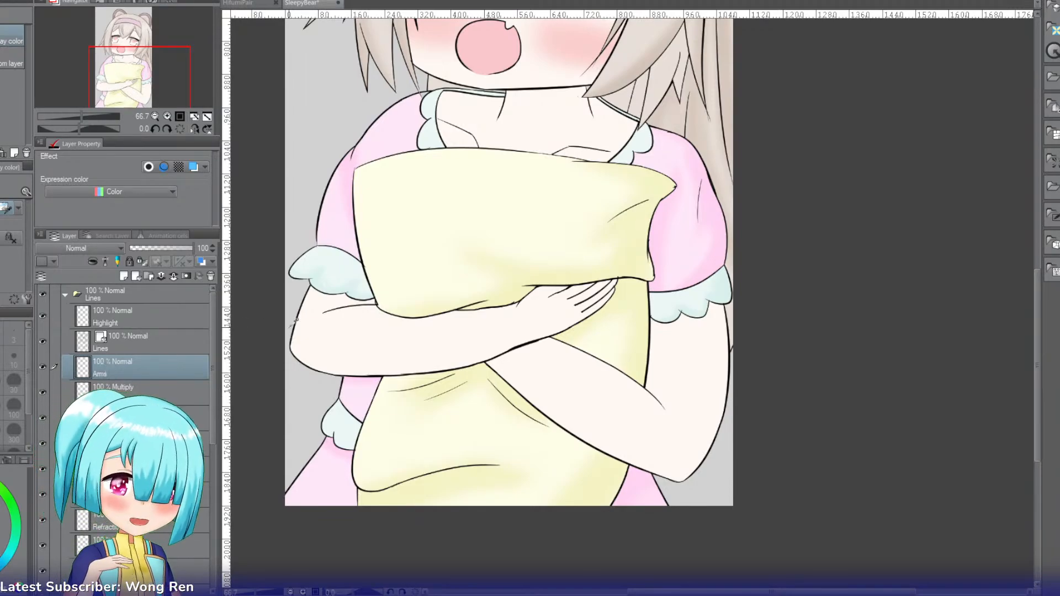
Step: Select the forearm across the pillow, shade its edges softly in a skin tone and set the Arms layer to Multiply
{"action": "key", "text": "w"}
{"action": "left_click", "coordinate": [398, 341]}
{"action": "key", "text": "b"}
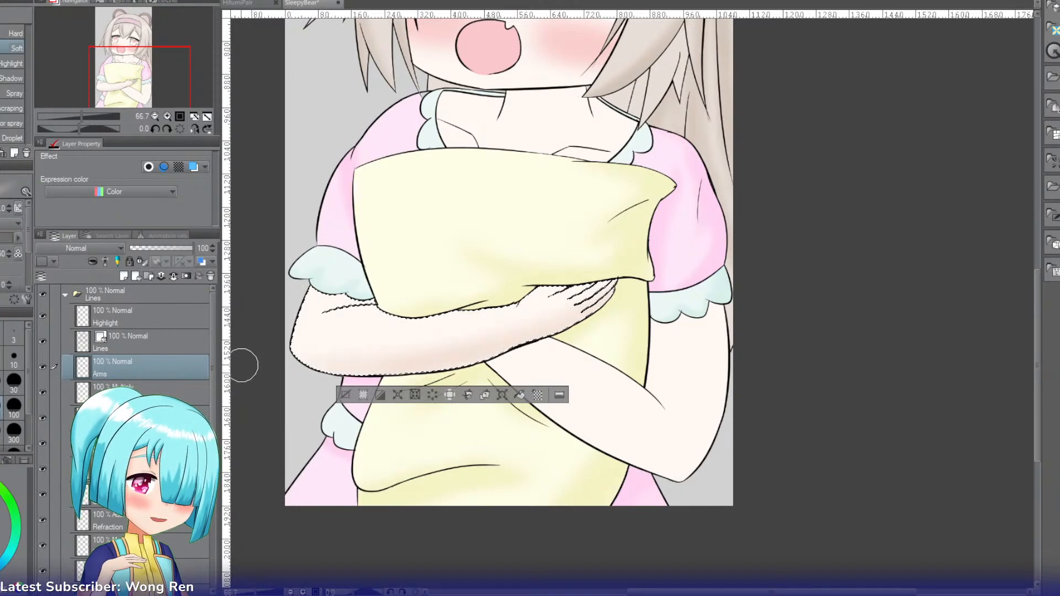
{"action": "left_click", "coordinate": [67, 300]}
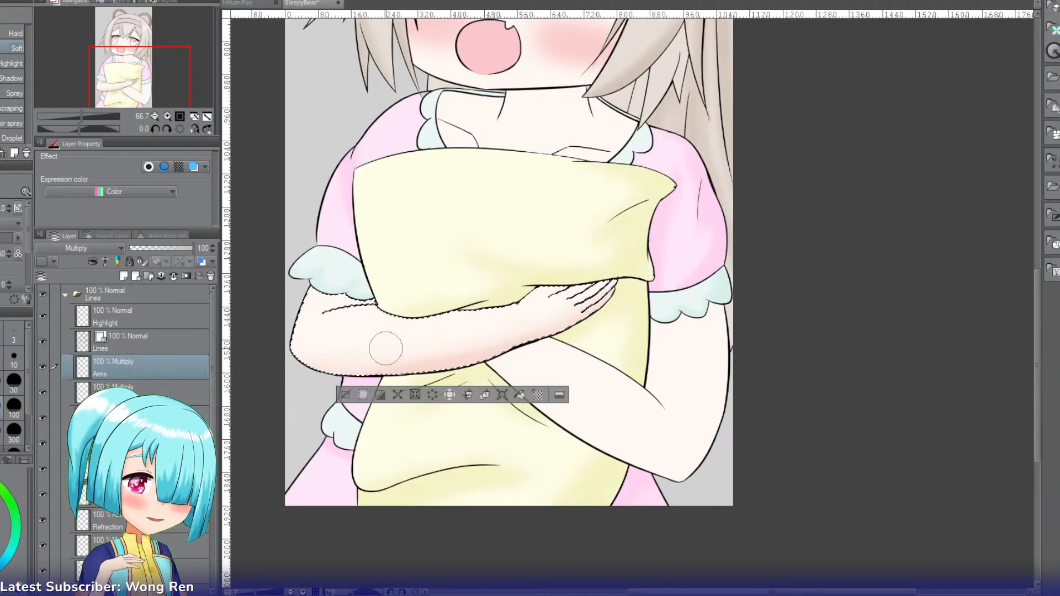
Step: Add the arm on the picture's right side to the selection, shade it softly and lower the Arms layer's opacity to 64
{"action": "key", "text": "w"}
{"action": "left_click", "coordinate": [700, 369], "text": "shift"}
{"action": "key", "text": "b"}
{"action": "left_click_drag", "start_coordinate": [740, 307], "coordinate": [727, 421]}
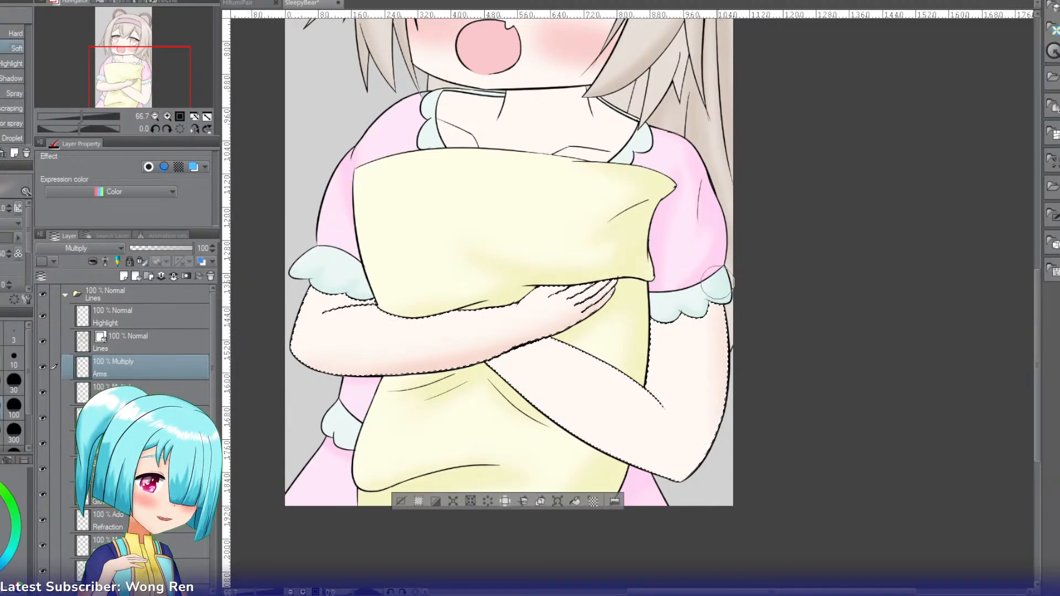
{"action": "mouse_move", "coordinate": [717, 282]}
{"action": "left_mouse_down"}
{"action": "mouse_move", "coordinate": [726, 325]}
{"action": "mouse_move", "coordinate": [646, 520]}
{"action": "left_mouse_up"}
{"action": "left_click_drag", "start_coordinate": [689, 347], "coordinate": [671, 460]}
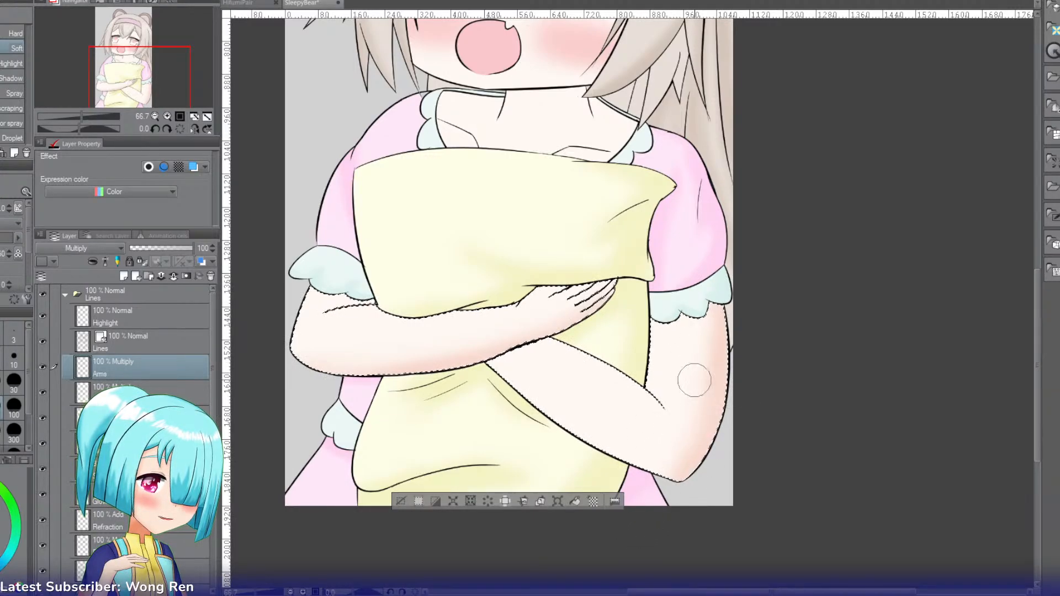
{"action": "key", "text": "c"}
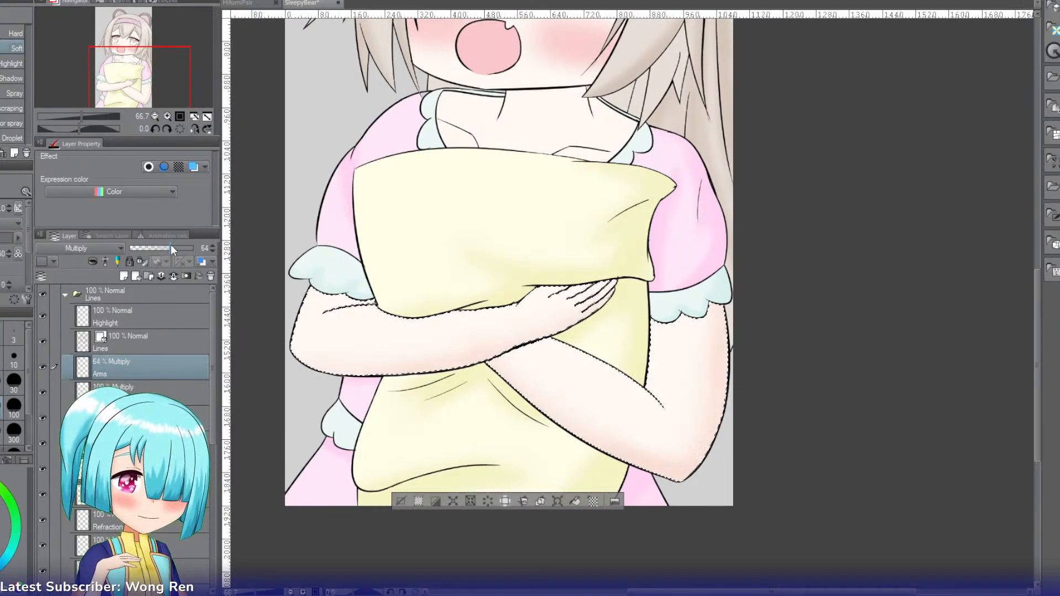
Step: Add the neck and chest skin to the selection, shade it softly on the Arms layer and clear the selection
{"action": "key", "text": "w"}
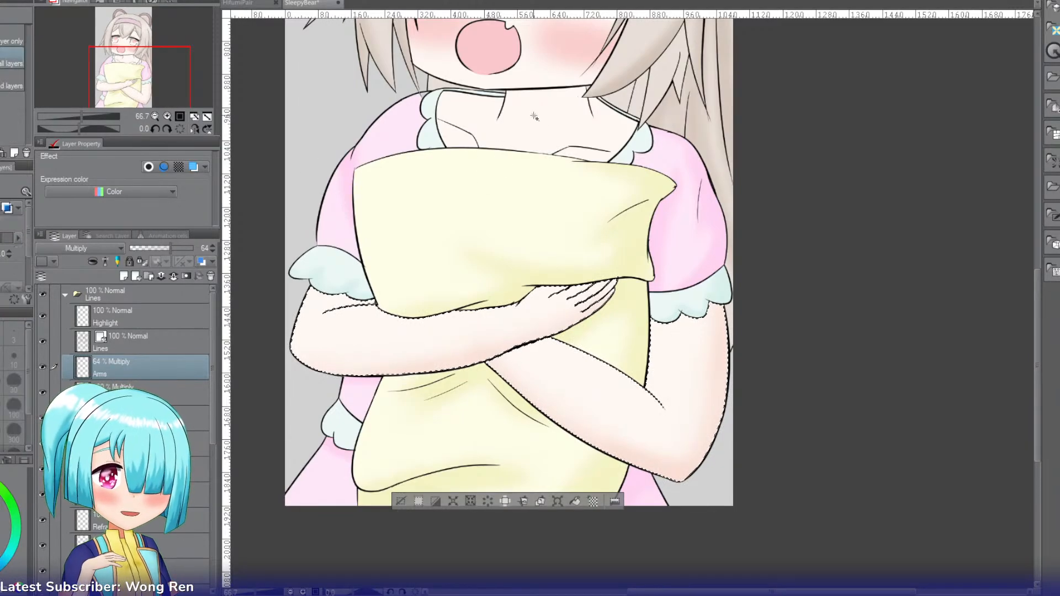
{"action": "left_click", "coordinate": [526, 128]}
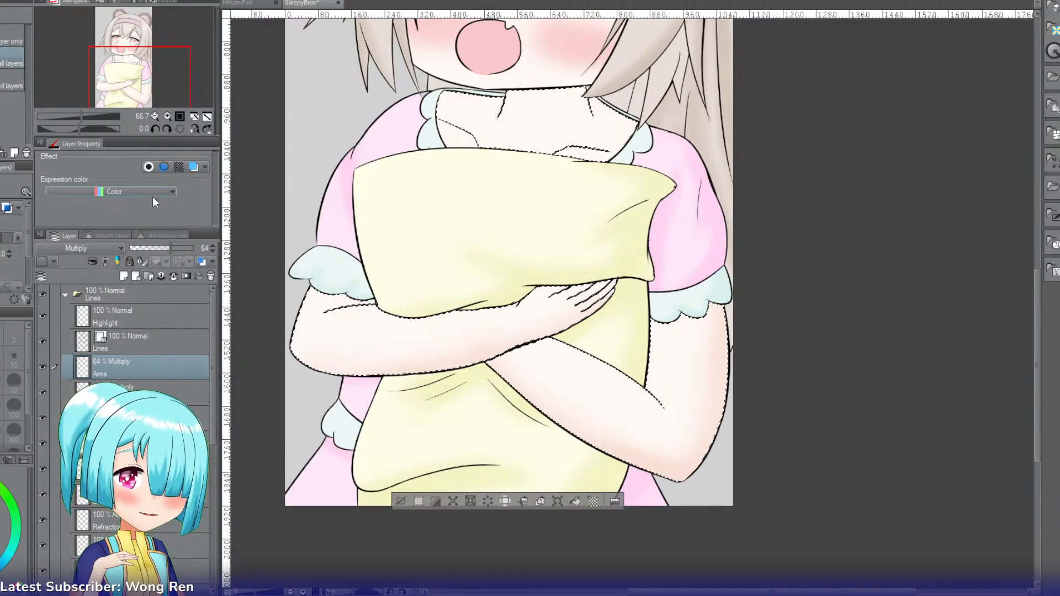
{"action": "key", "text": "b"}
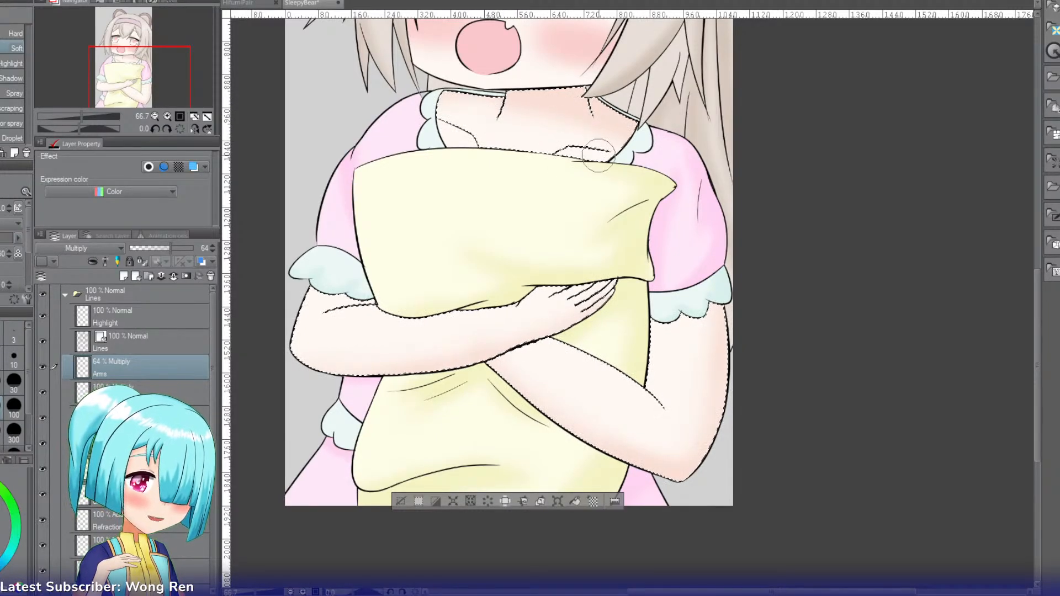
{"action": "key", "text": "g"}
{"action": "key", "text": "b"}
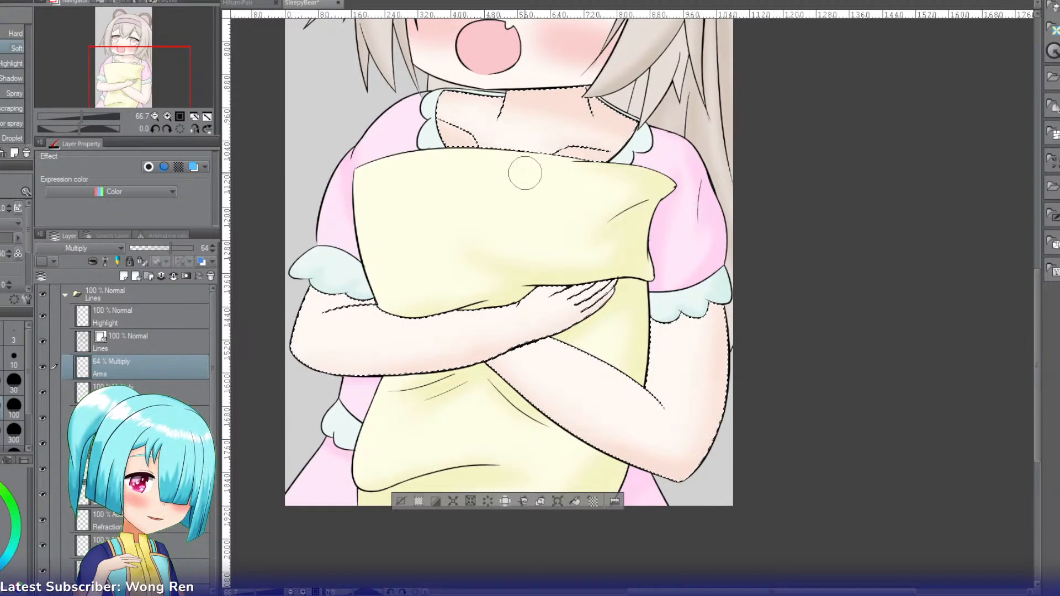
{"action": "left_click", "coordinate": [400, 500]}
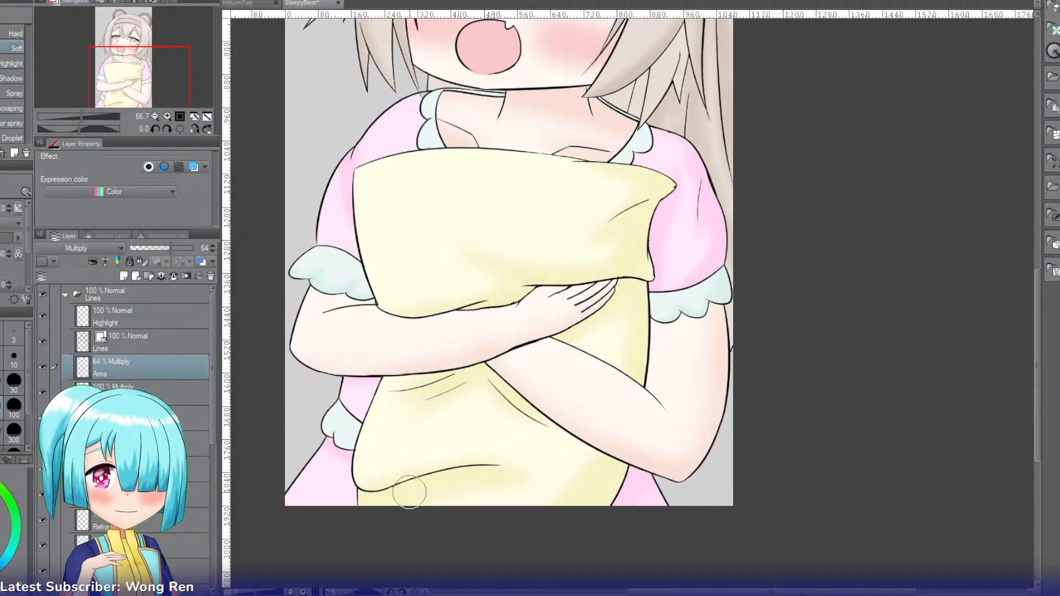
Step: Fit the SleepyBear drawing in view and arrange it side by side with HifumiPair and NakayoshiBraids for comparison
{"action": "left_click", "coordinate": [195, 118]}
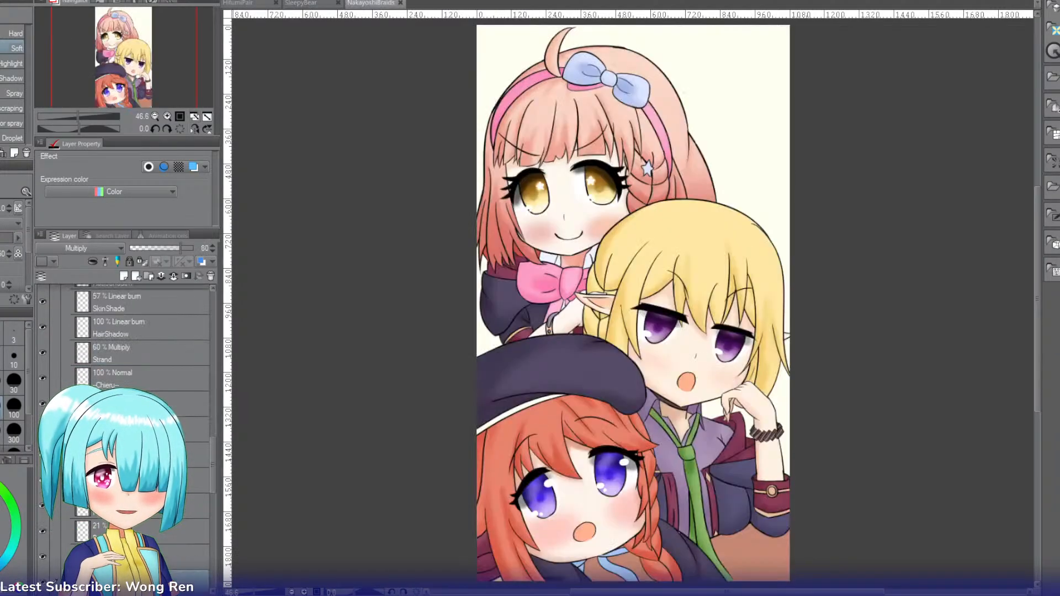
{"action": "key", "text": "ctrl+Tab"}
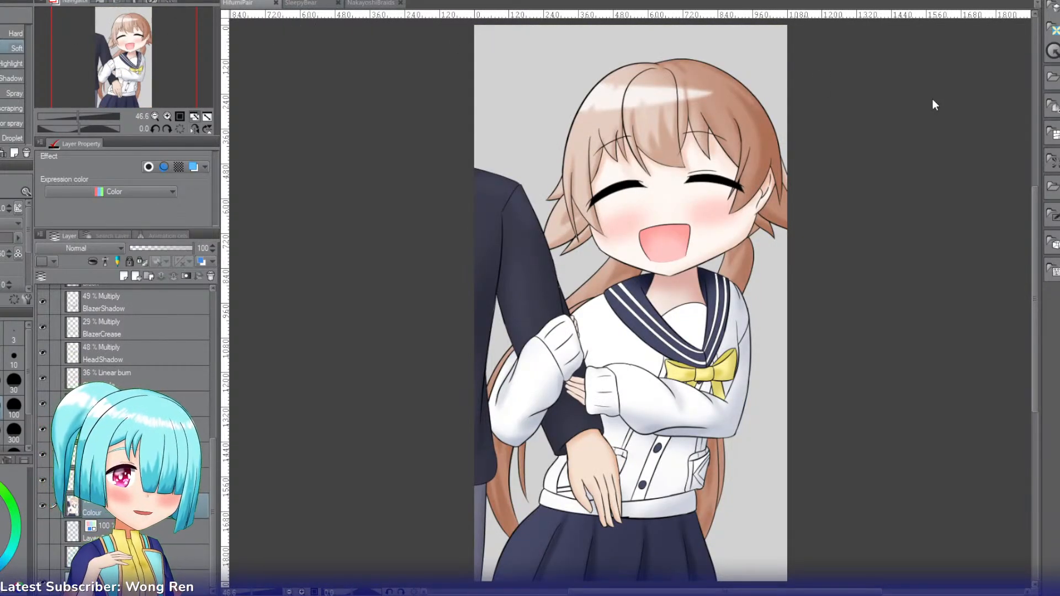
{"action": "left_click_drag", "start_coordinate": [301, 3], "coordinate": [1041, 103]}
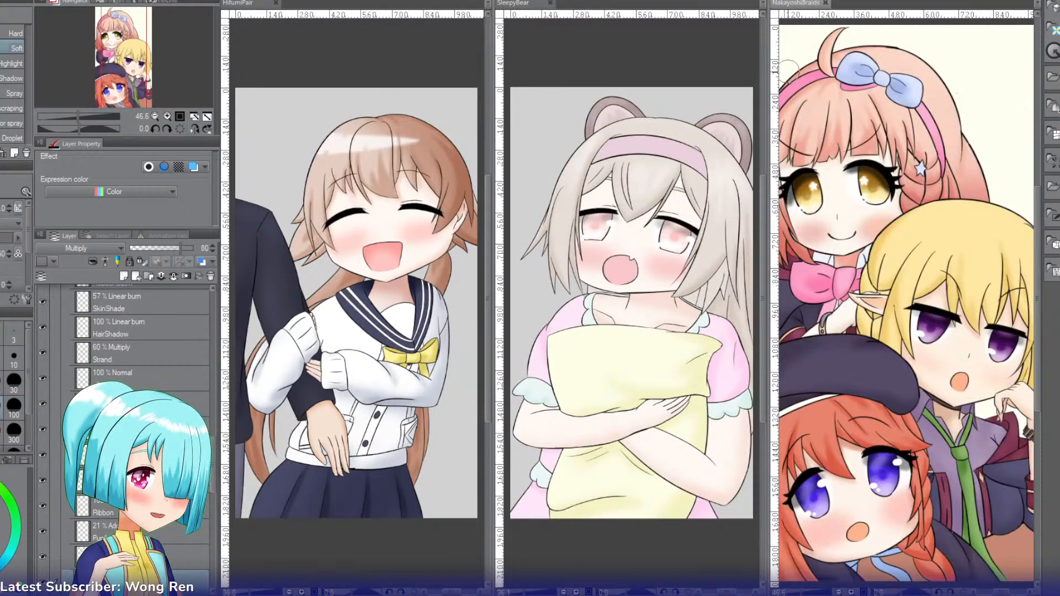
Step: Compare the NakayoshiBraids drawing with the other two at several zoom levels, ending with the whole picture in view
{"action": "left_click", "coordinate": [181, 117]}
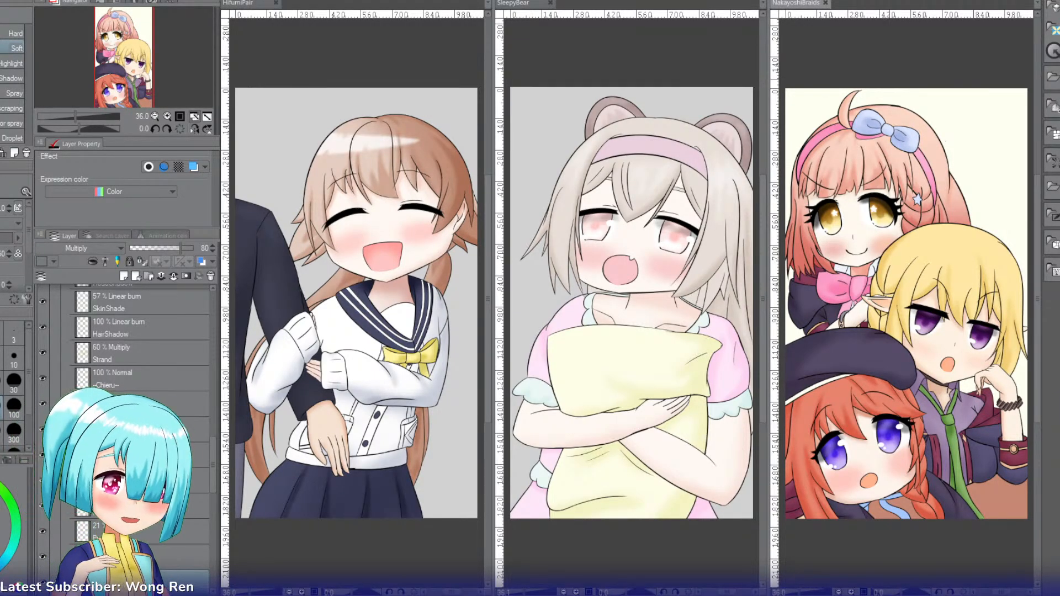
{"action": "left_click", "coordinate": [167, 117]}
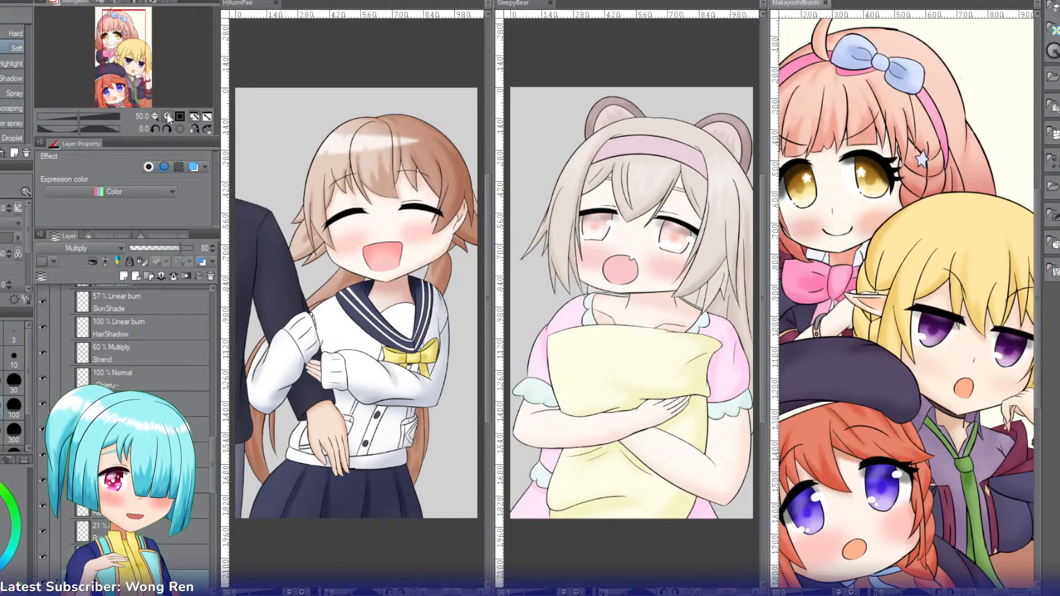
{"action": "left_click", "coordinate": [167, 116]}
{"action": "left_click", "coordinate": [167, 117]}
{"action": "left_click_drag", "start_coordinate": [125, 77], "coordinate": [124, 114]}
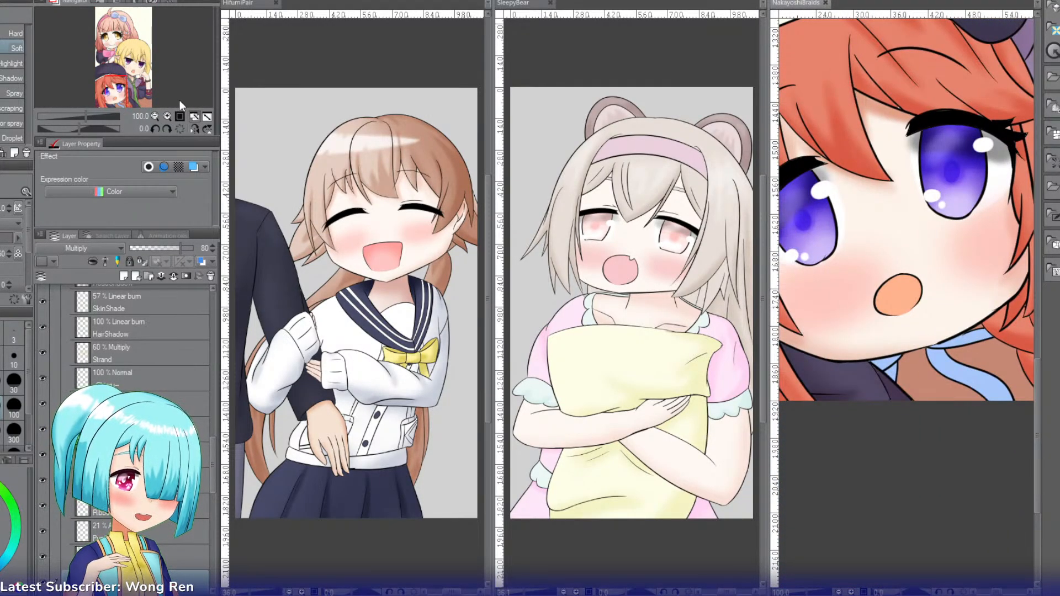
{"action": "left_click", "coordinate": [155, 116]}
{"action": "left_click", "coordinate": [155, 116]}
{"action": "left_click", "coordinate": [155, 117]}
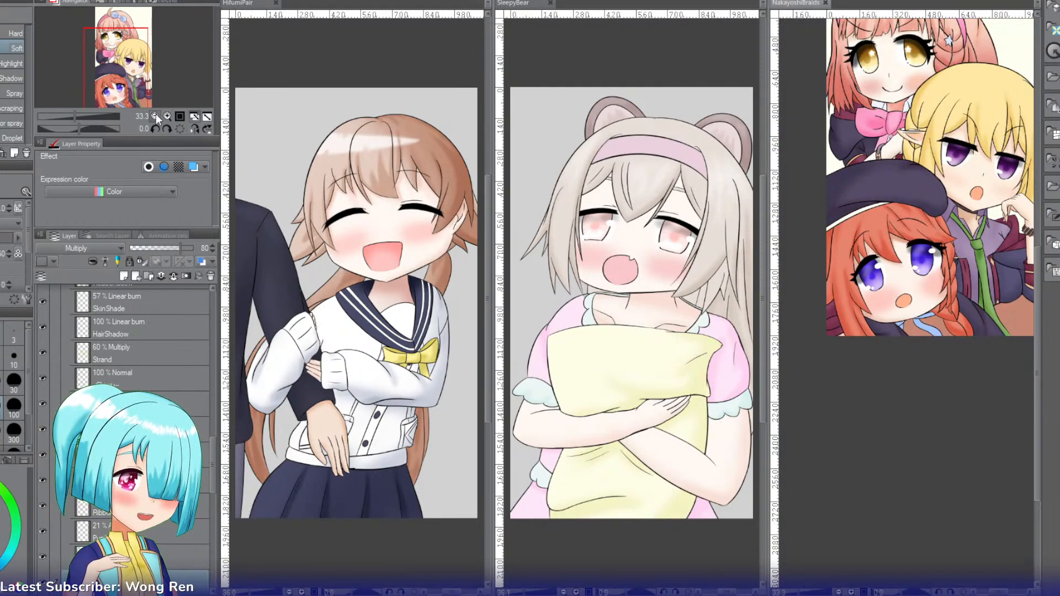
{"action": "left_click", "coordinate": [155, 116]}
{"action": "left_click_drag", "start_coordinate": [135, 64], "coordinate": [143, 52]}
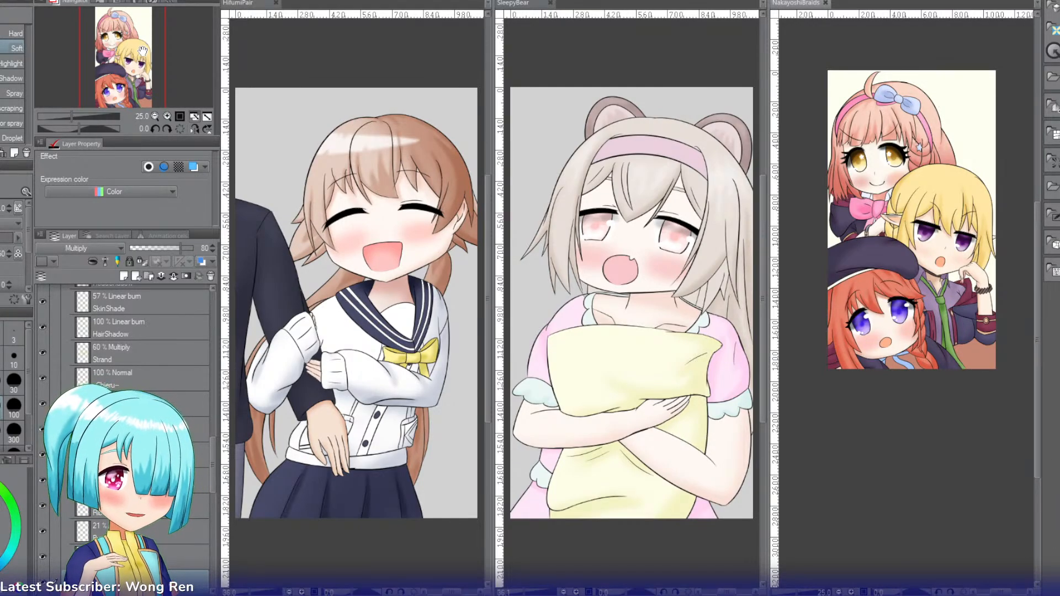
{"action": "left_click", "coordinate": [193, 117]}
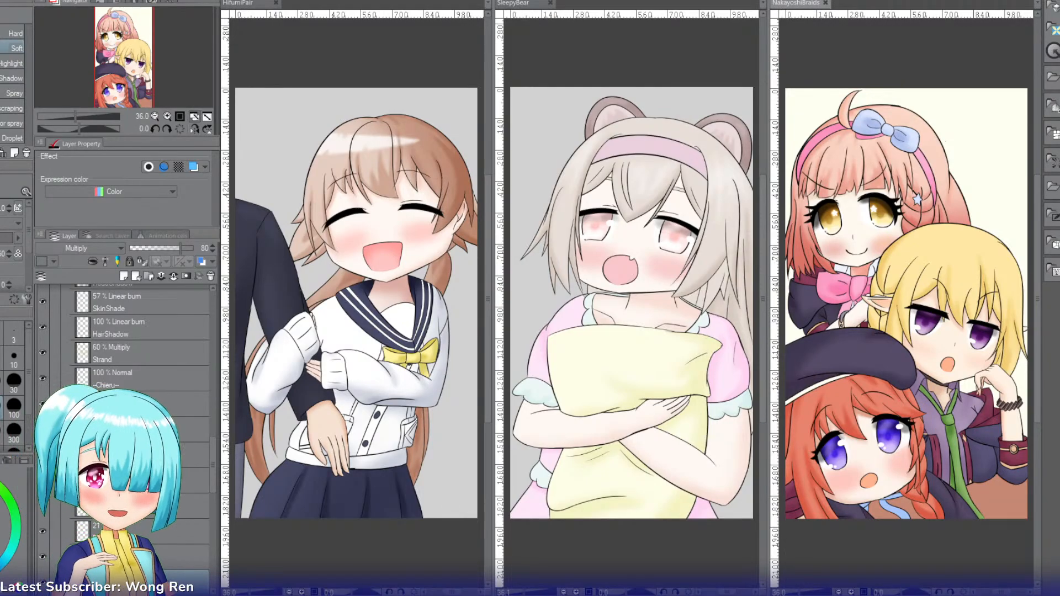
Step: Close the HifumiPair and SleepyBear drawings and bring up the face and upper body in the Spirit drawing
{"action": "left_click", "coordinate": [275, 4]}
{"action": "left_click", "coordinate": [274, 3]}
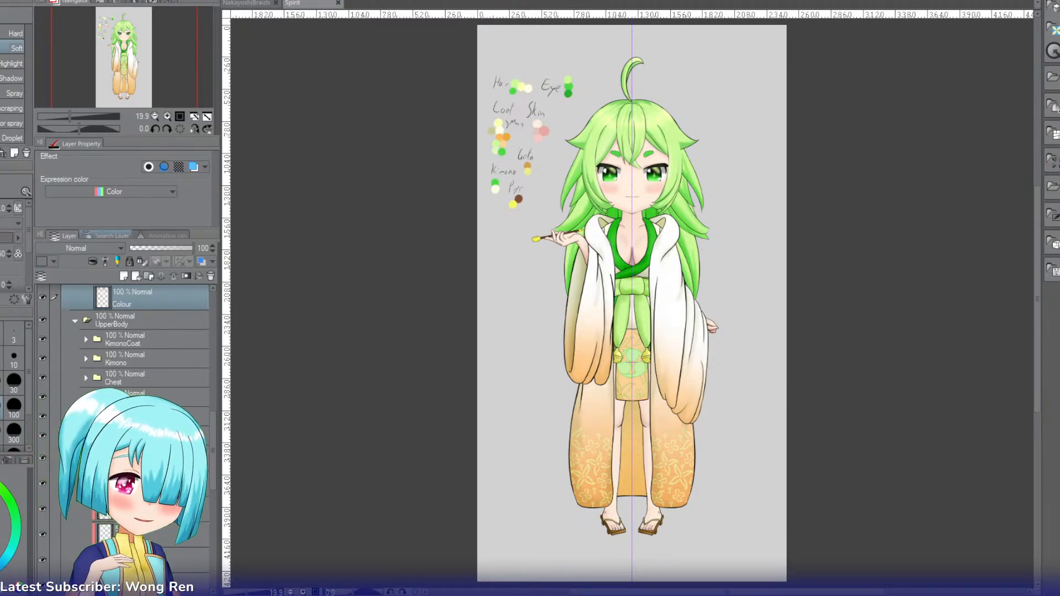
{"action": "left_click", "coordinate": [167, 116]}
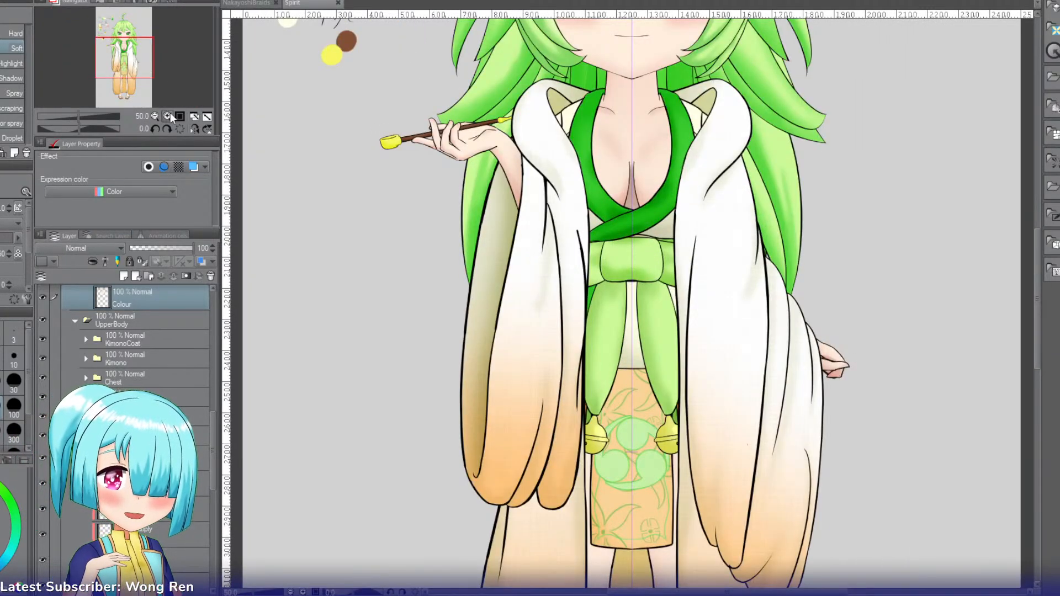
{"action": "left_click", "coordinate": [170, 117]}
{"action": "left_click_drag", "start_coordinate": [143, 59], "coordinate": [128, 45]}
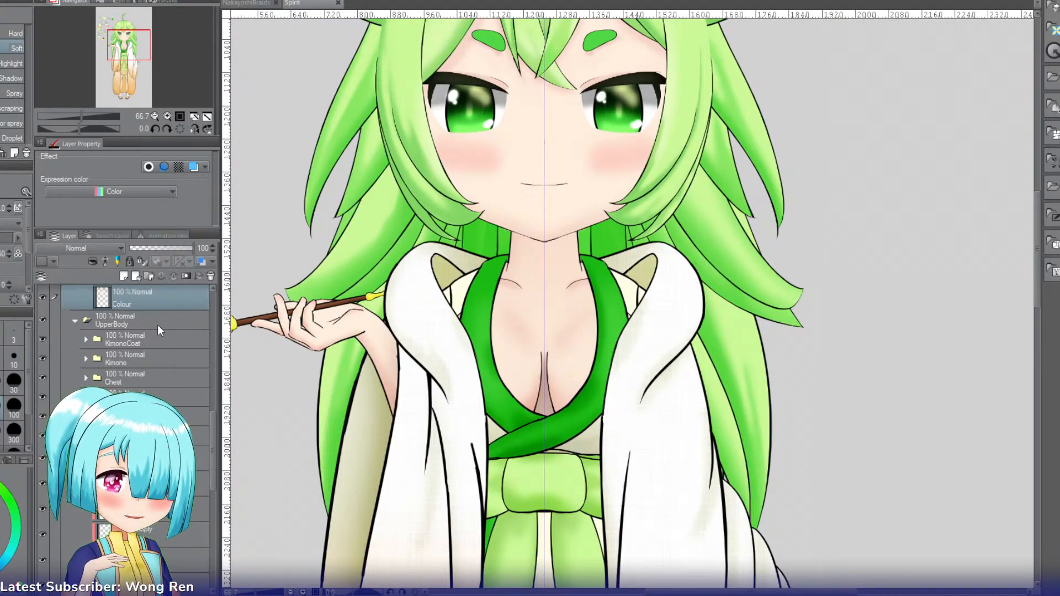
Step: Tint the mouth's upper lip line with the blue layer colour and inspect it in close-up
{"action": "scroll", "coordinate": [214, 403], "scroll_direction": "up", "scroll_amount": 2}
{"action": "scroll", "coordinate": [214, 403], "scroll_direction": "up", "scroll_amount": 10}
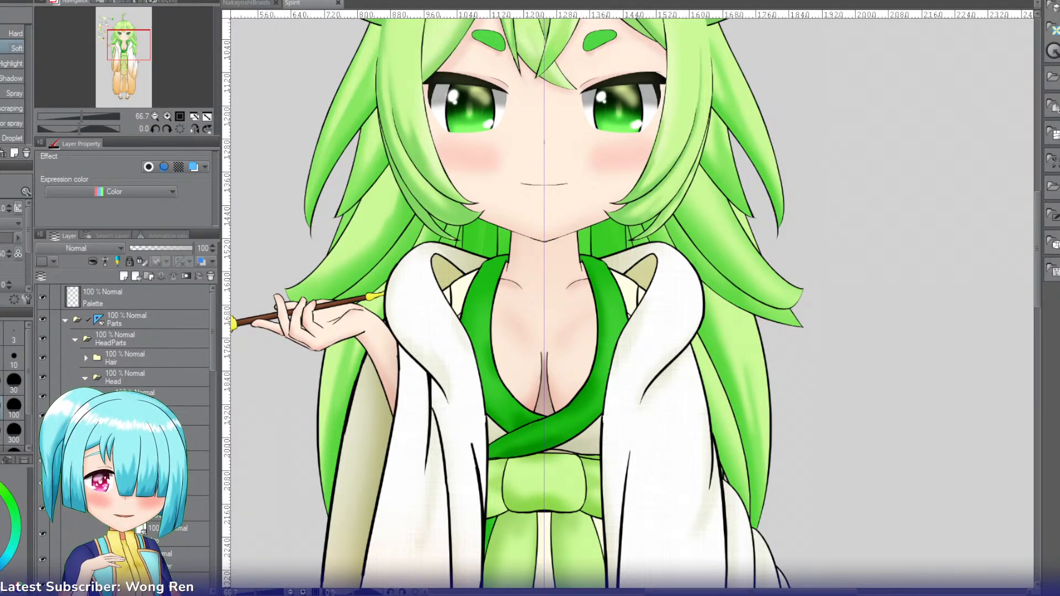
{"action": "left_click", "coordinate": [160, 483]}
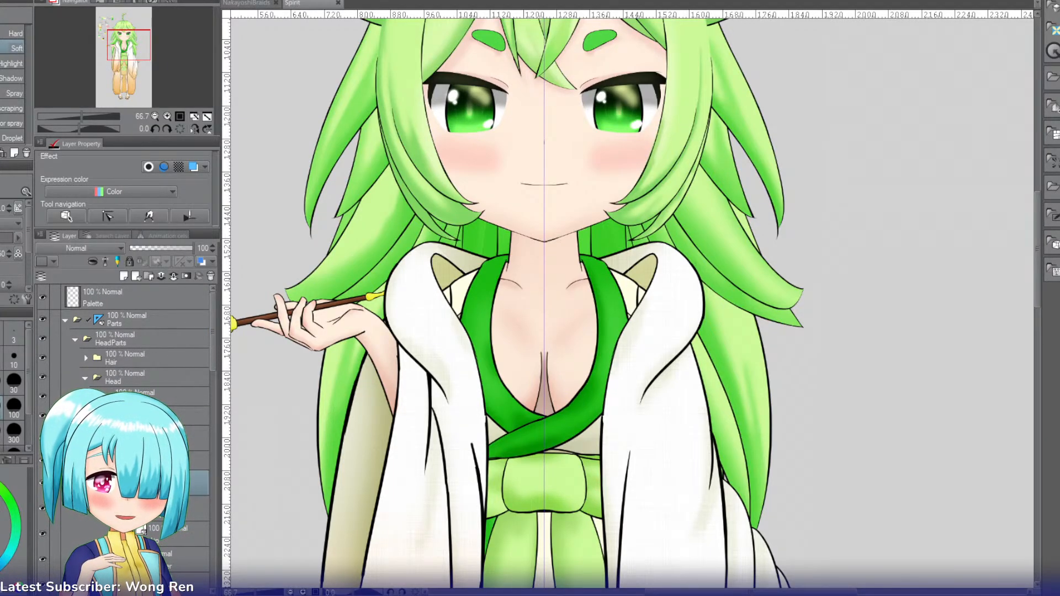
{"action": "left_click", "coordinate": [193, 167]}
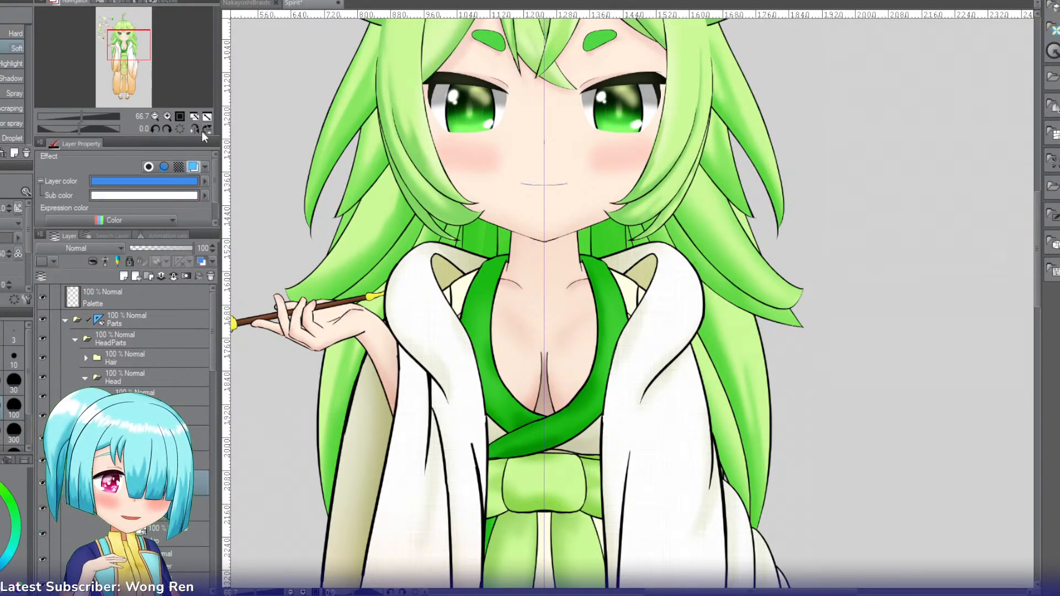
{"action": "left_click", "coordinate": [167, 117]}
{"action": "left_click", "coordinate": [168, 117]}
{"action": "left_click", "coordinate": [167, 116]}
{"action": "left_click", "coordinate": [128, 41]}
{"action": "left_click_drag", "start_coordinate": [128, 41], "coordinate": [129, 37]}
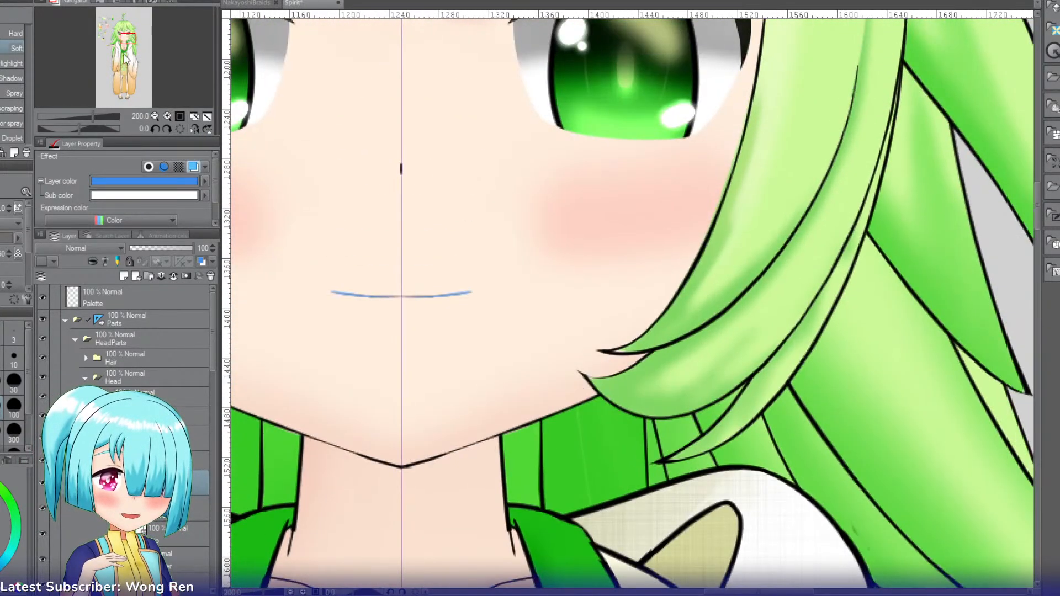
Step: Include the upper lip's cover layer in the layer selection and toggle the layer colour to examine both mouth parts
{"action": "left_click", "coordinate": [166, 508], "text": "ctrl"}
{"action": "left_click", "coordinate": [193, 166]}
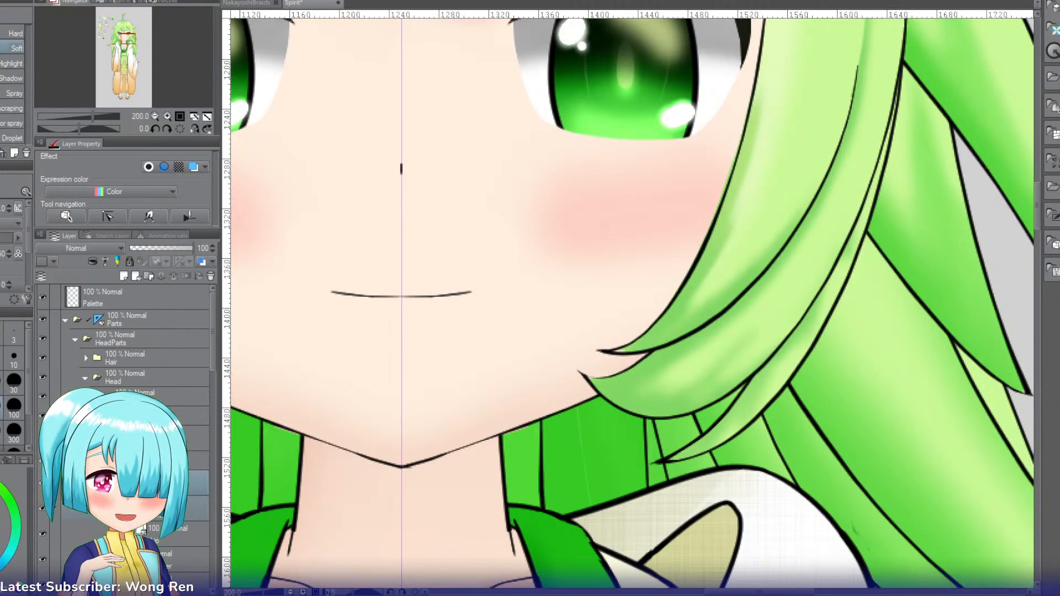
{"action": "left_click", "coordinate": [193, 167]}
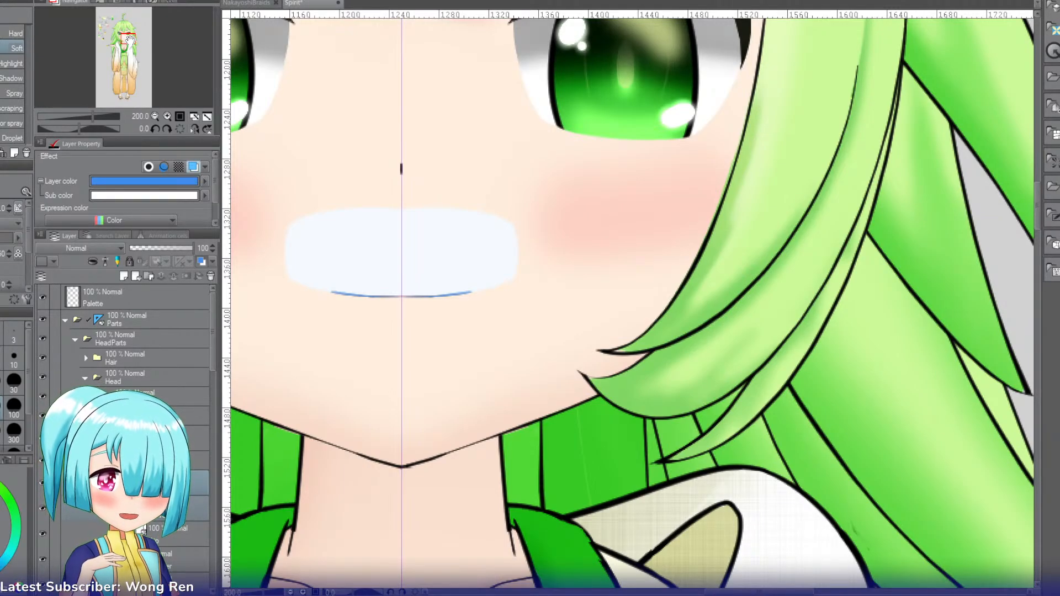
{"action": "left_click", "coordinate": [129, 40]}
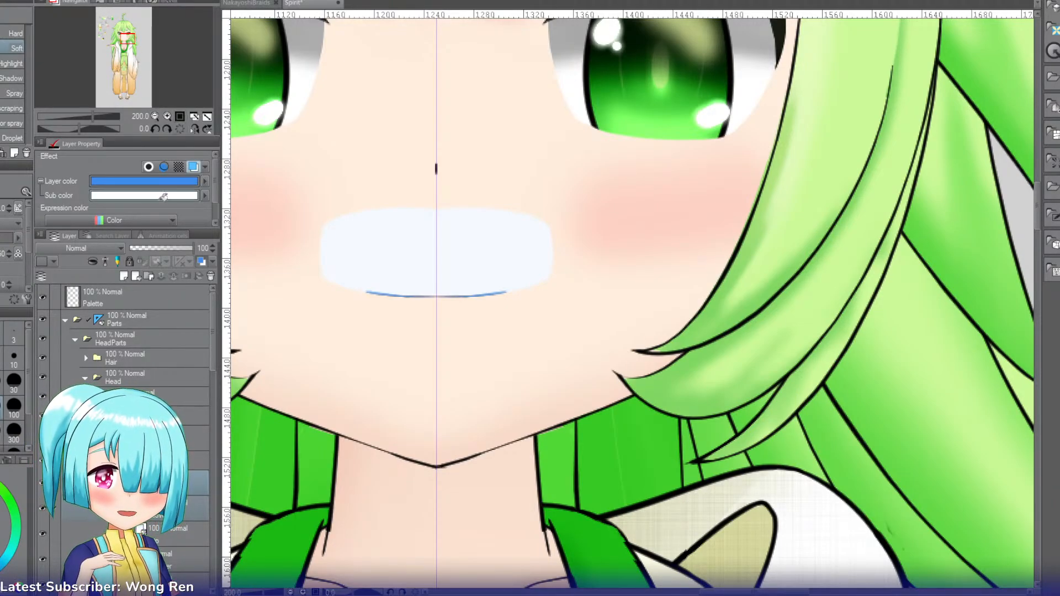
{"action": "key", "text": "ctrl+b"}
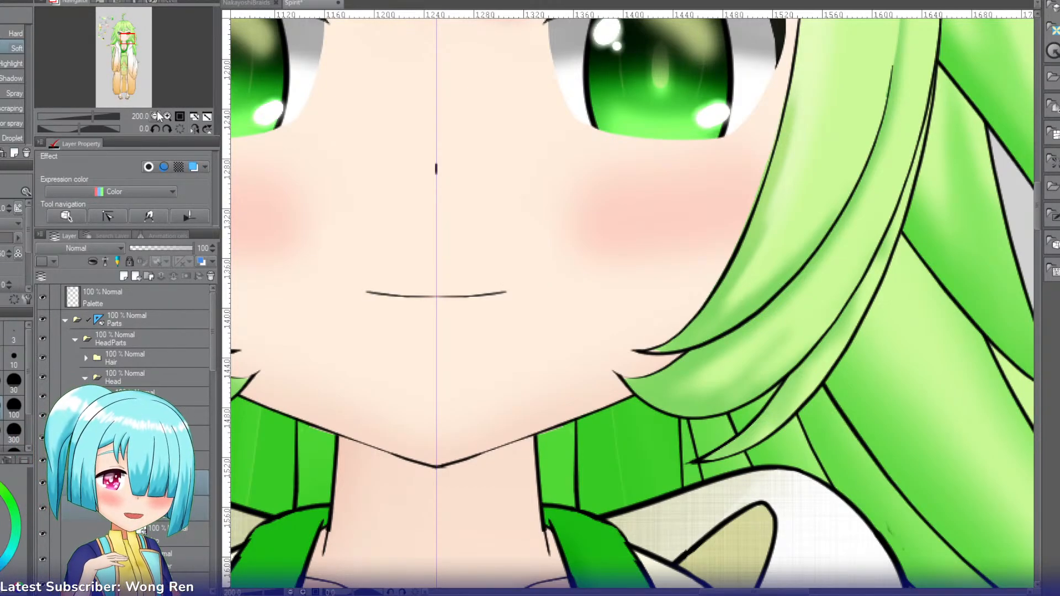
{"action": "key", "text": "ctrl+b"}
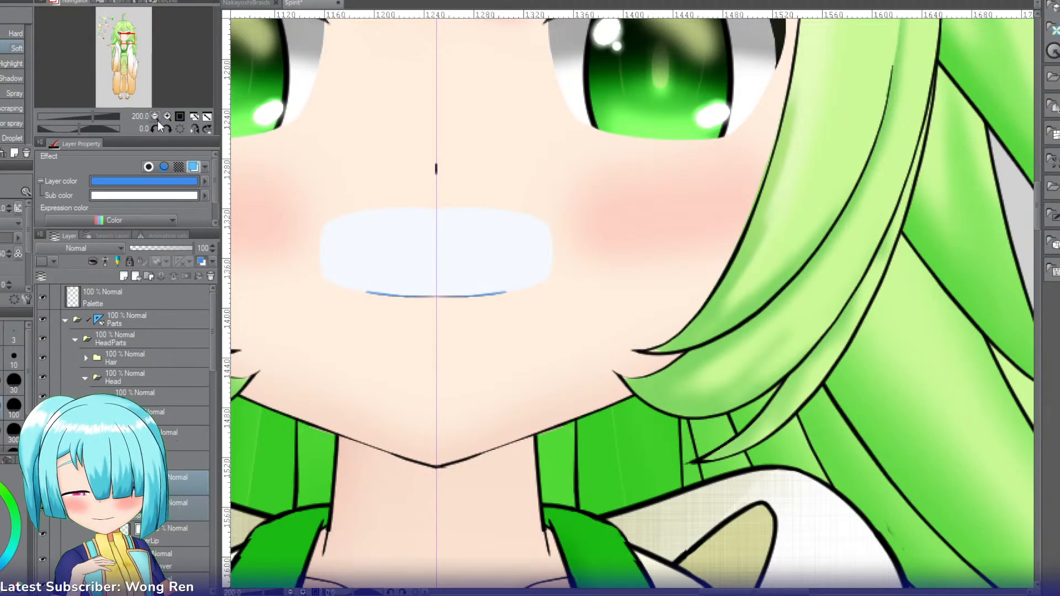
Step: Select a rectangle over the mouth's half on the picture's left, up to the centre line, and remove the layer colour
{"action": "key", "text": "m"}
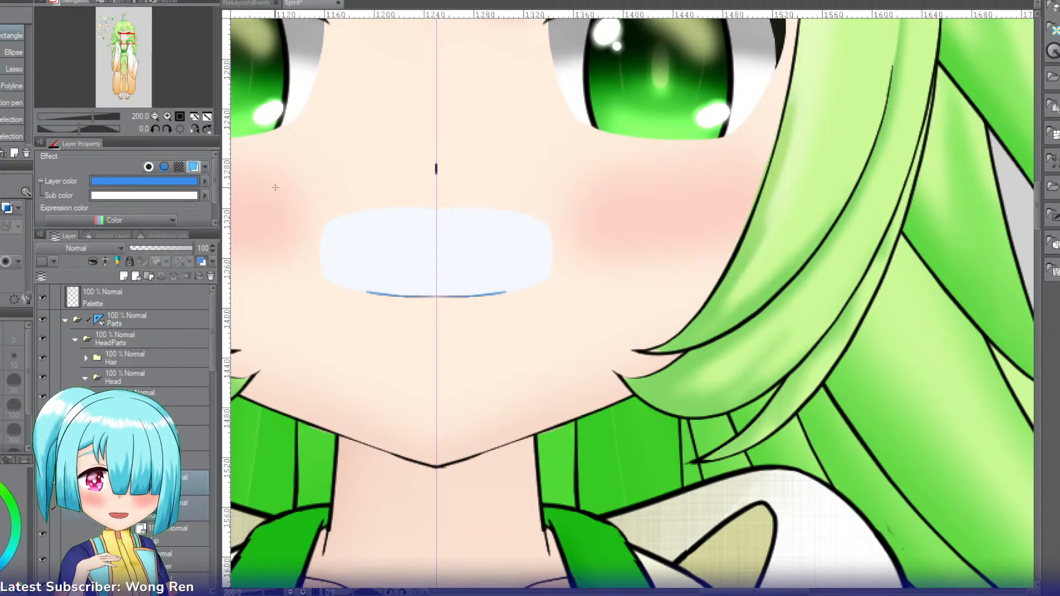
{"action": "left_click_drag", "start_coordinate": [271, 182], "coordinate": [436, 341]}
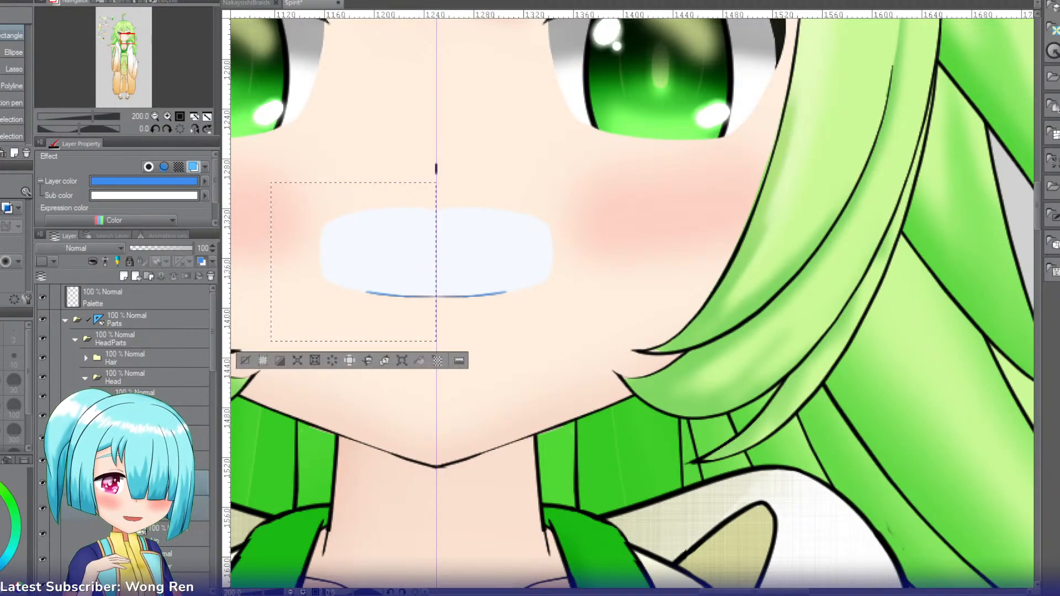
{"action": "key", "text": "ctrl+b"}
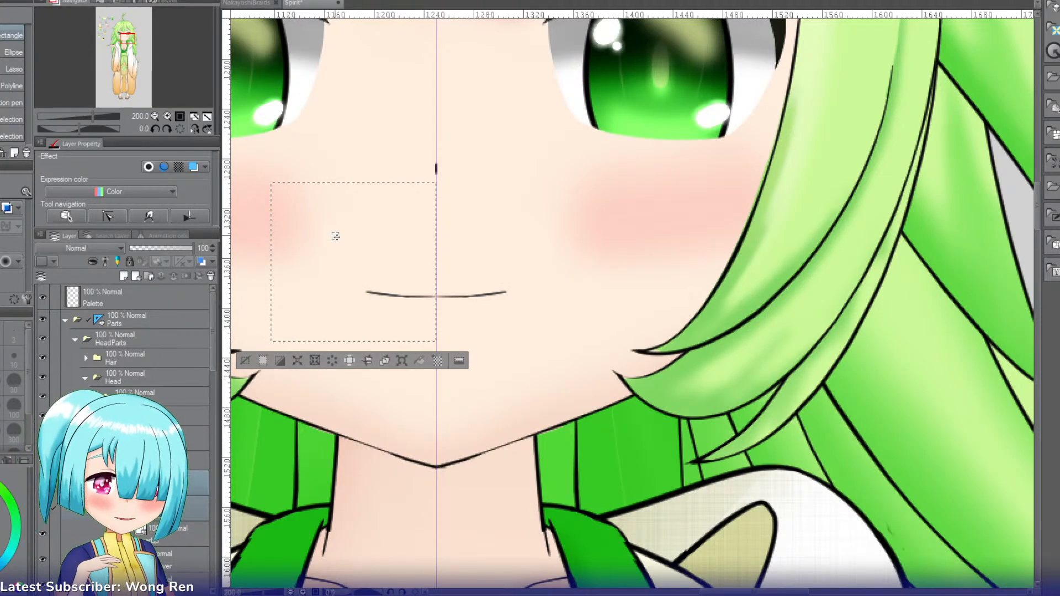
Step: Reselect a taller rectangle from eye level to below the chin, ending at the centre line, and cut and paste that half of the mouth layers
{"action": "left_click", "coordinate": [262, 152]}
{"action": "mouse_move", "coordinate": [235, 112]}
{"action": "left_mouse_down"}
{"action": "mouse_move", "coordinate": [436, 428]}
{"action": "mouse_move", "coordinate": [436, 493]}
{"action": "left_mouse_up"}
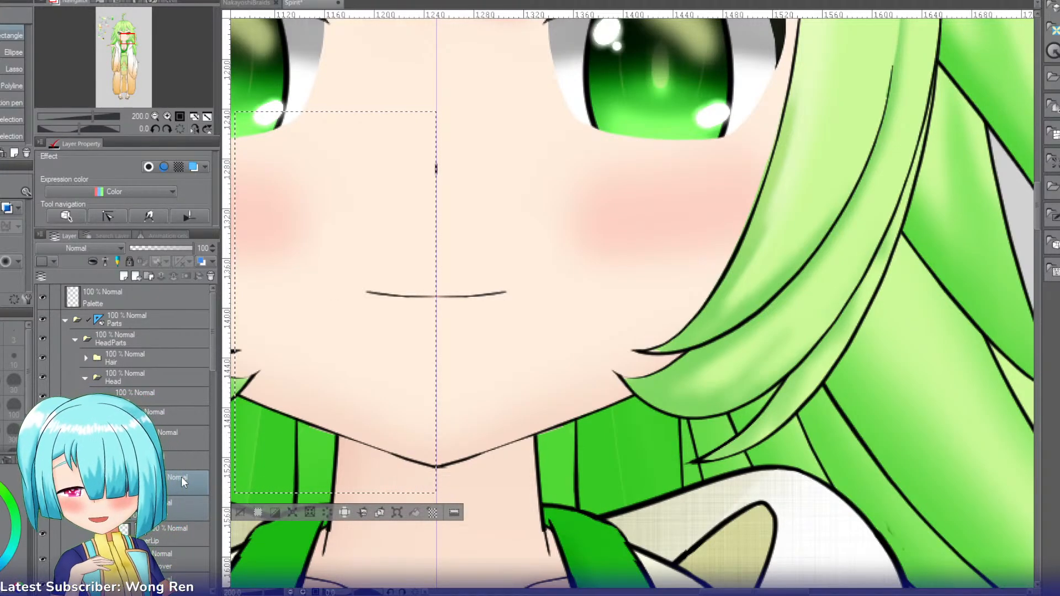
{"action": "key", "text": "ctrl+x"}
{"action": "key", "text": "ctrl+v"}
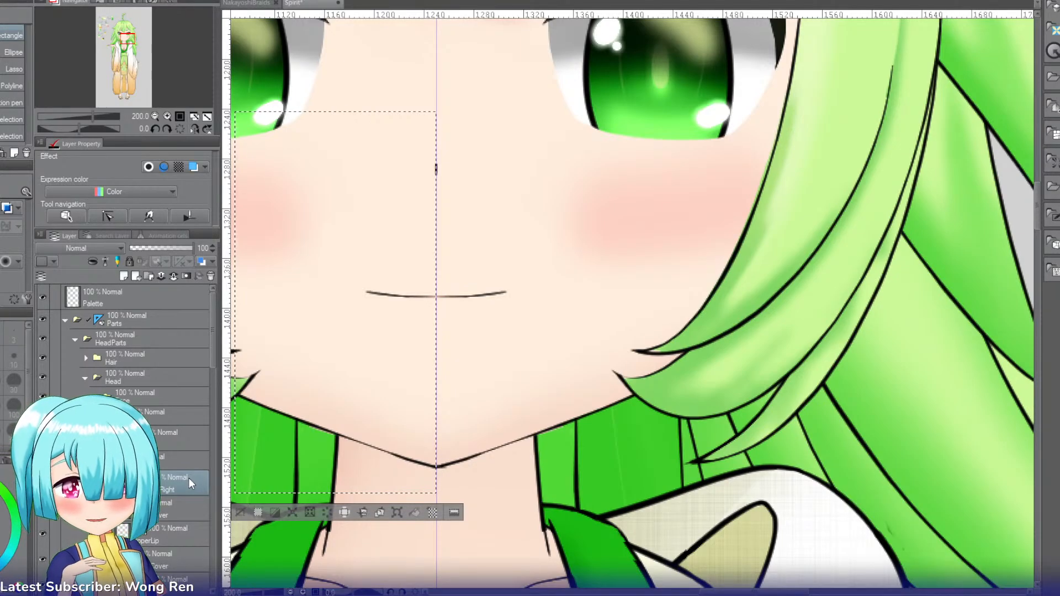
Step: Rename the upper mouth layers so they read UpperCoverRight, UpperLipLeft and UpperCoverLeft
{"action": "left_click", "coordinate": [180, 509]}
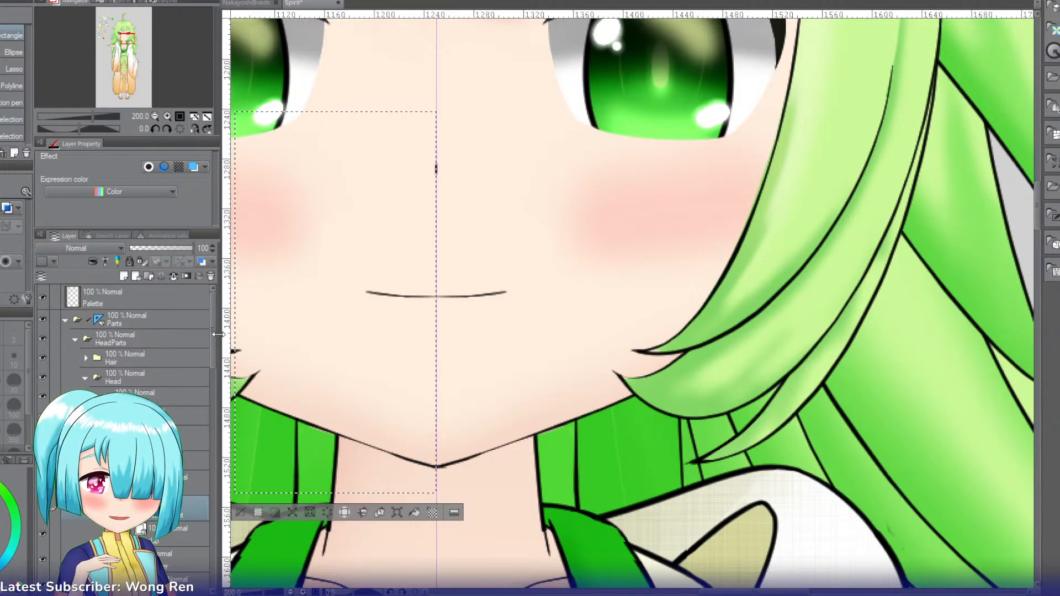
{"action": "scroll", "coordinate": [214, 348], "scroll_direction": "down", "scroll_amount": 5}
{"action": "left_click", "coordinate": [174, 384]}
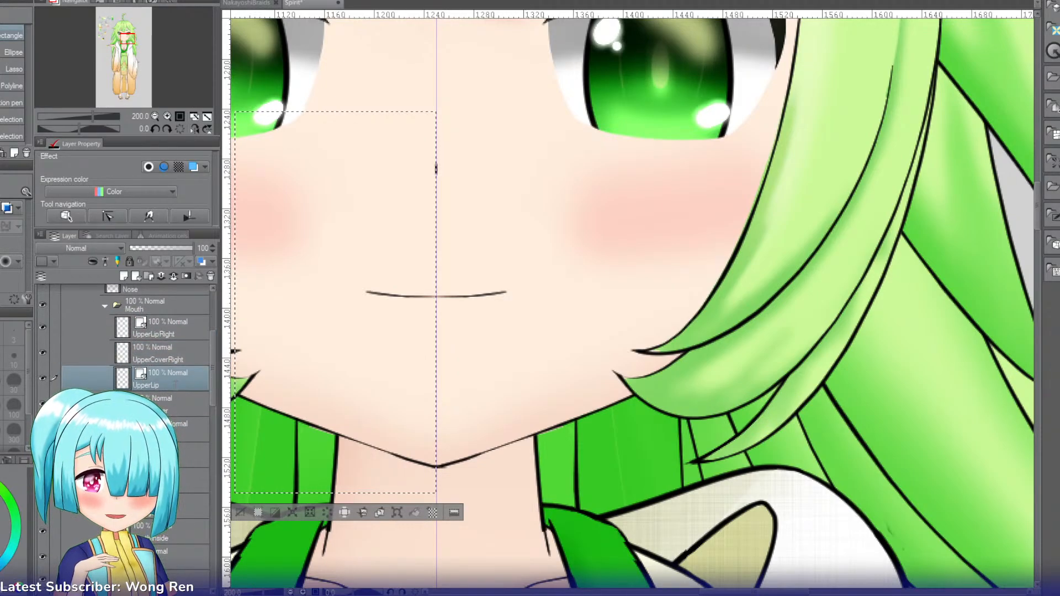
{"action": "type", "text": "Left"}
{"action": "key", "text": "Return"}
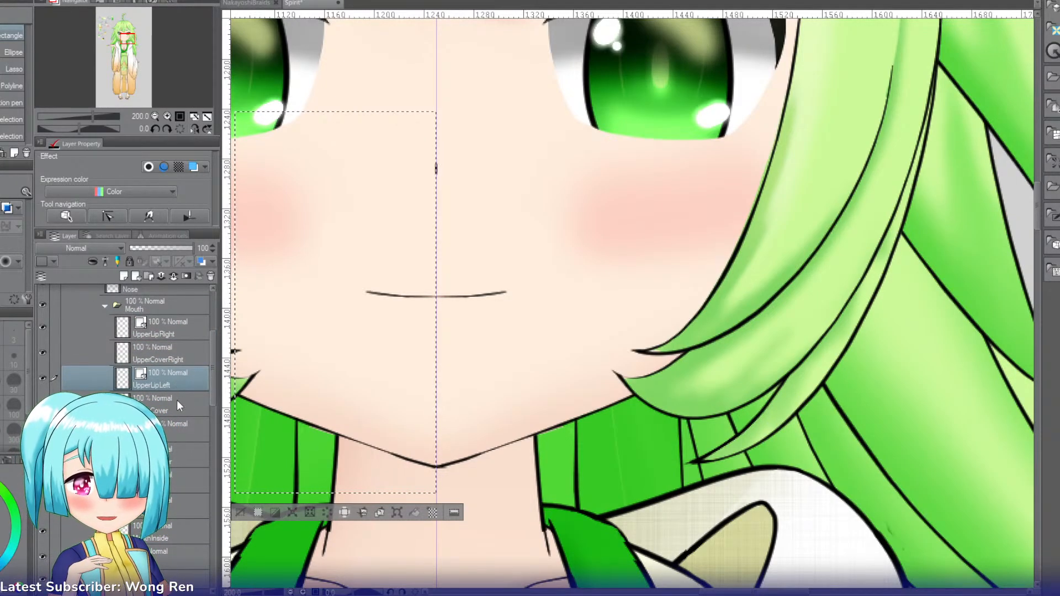
{"action": "left_click", "coordinate": [178, 405]}
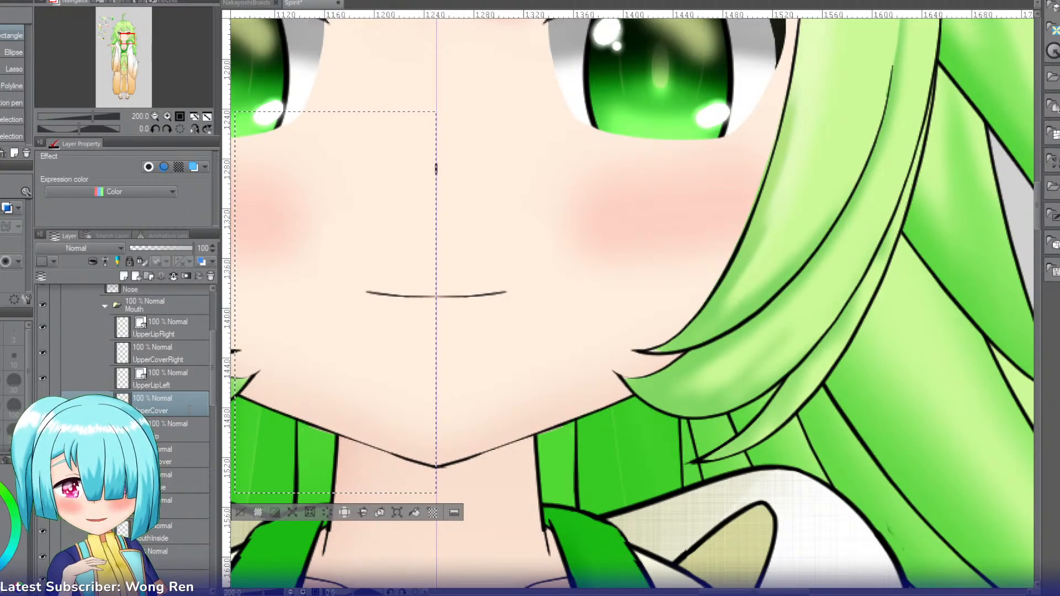
{"action": "type", "text": "Left"}
{"action": "key", "text": "Return"}
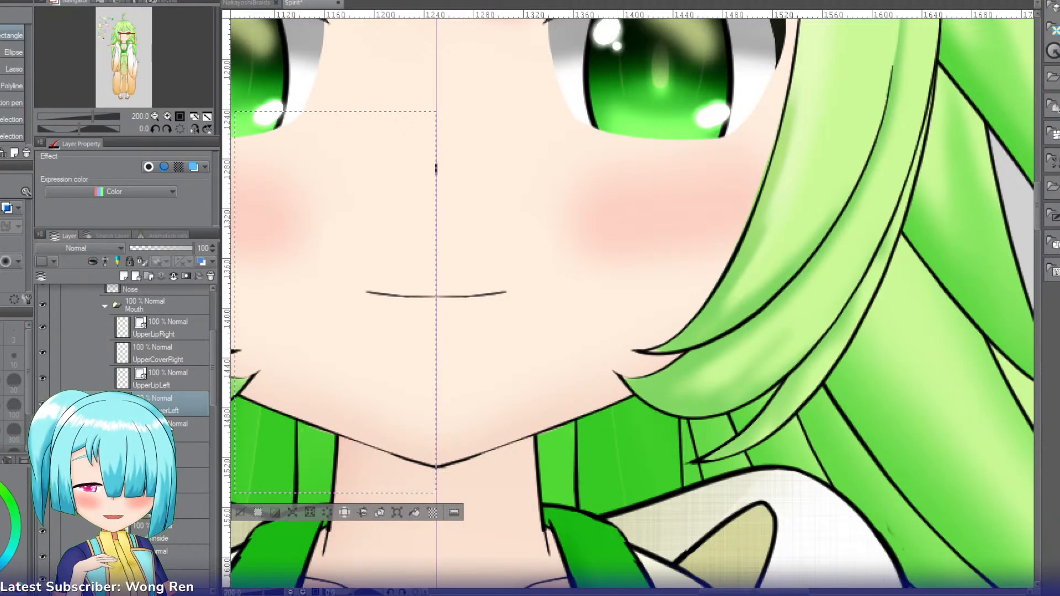
Step: Add the suffix Left to the names of the lower lip layer and its cover layer in the Mouth folder
{"action": "left_click", "coordinate": [176, 425]}
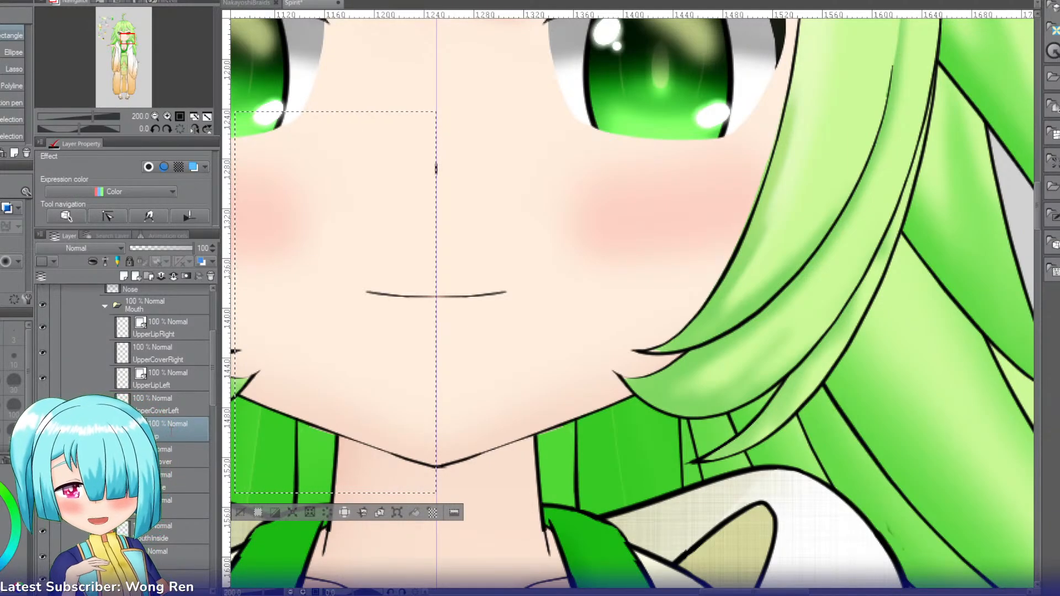
{"action": "type", "text": "Left"}
{"action": "key", "text": "Return"}
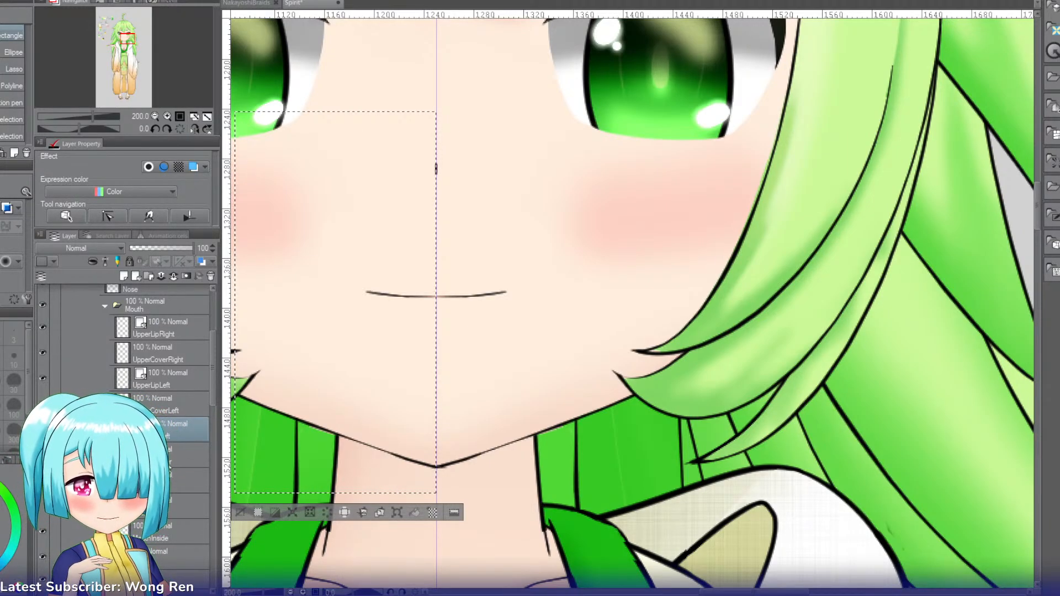
{"action": "left_click", "coordinate": [186, 454]}
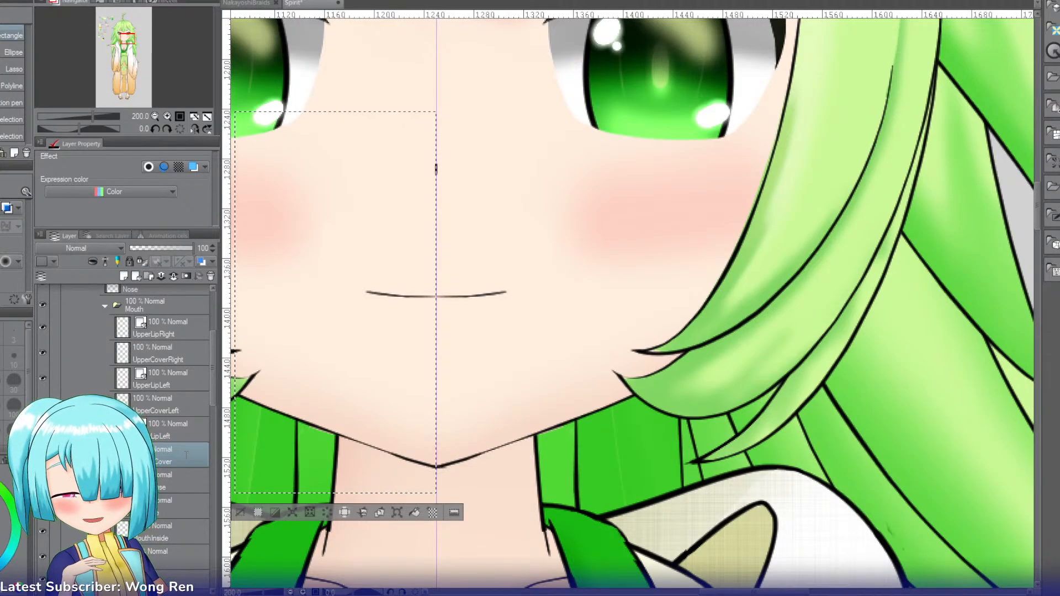
{"action": "type", "text": "Left"}
{"action": "key", "text": "Return"}
Step: Cut the selected half of the lower lip and its cover together and paste it onto separate layers
{"action": "left_click", "coordinate": [180, 432], "text": "shift"}
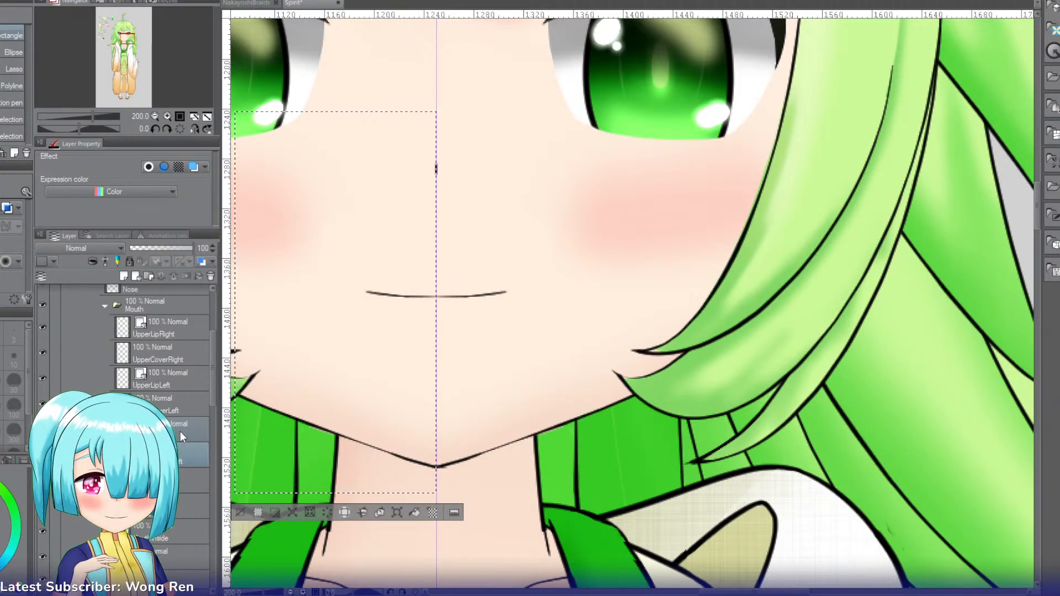
{"action": "key", "text": "ctrl+x"}
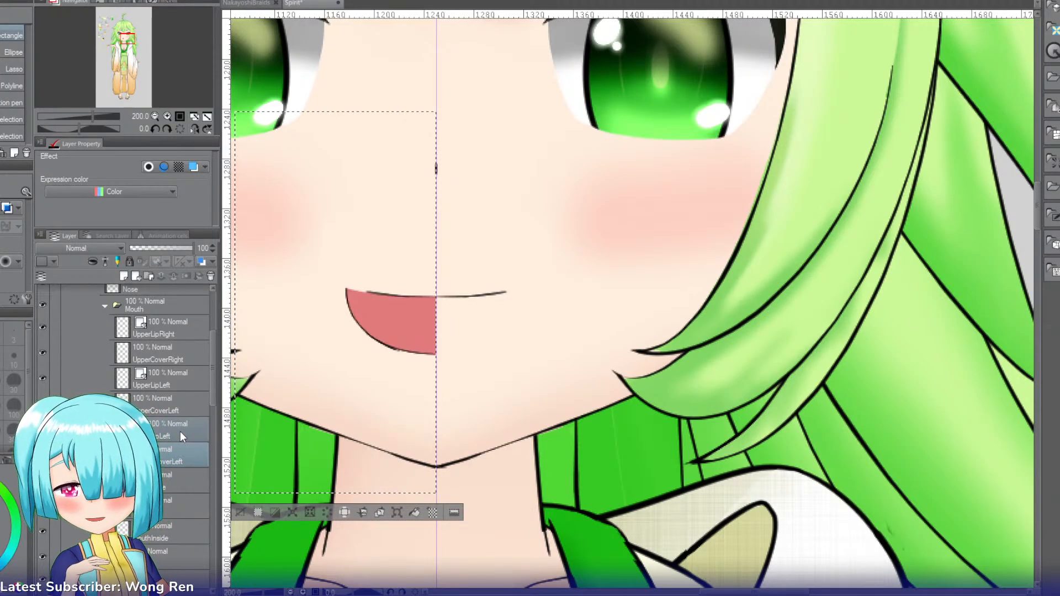
{"action": "key", "text": "ctrl+v"}
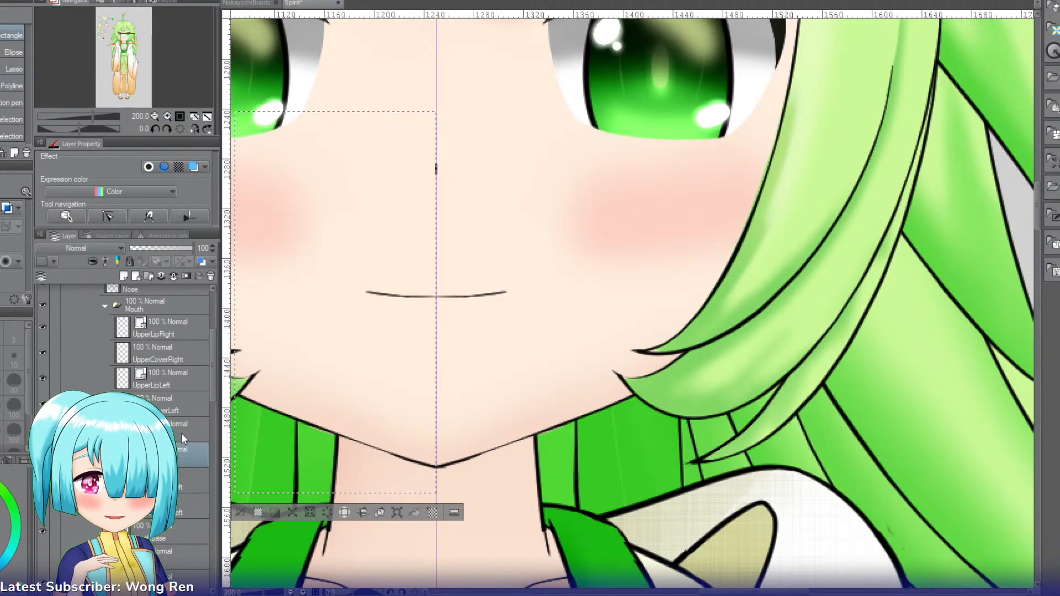
{"action": "key", "text": "ctrl+z"}
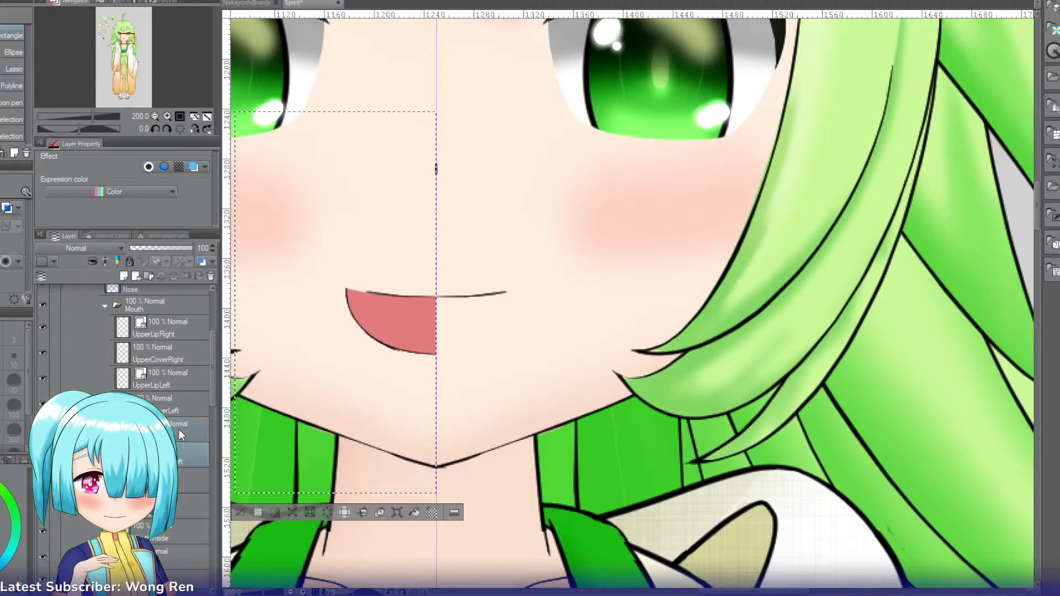
{"action": "key", "text": "ctrl+y"}
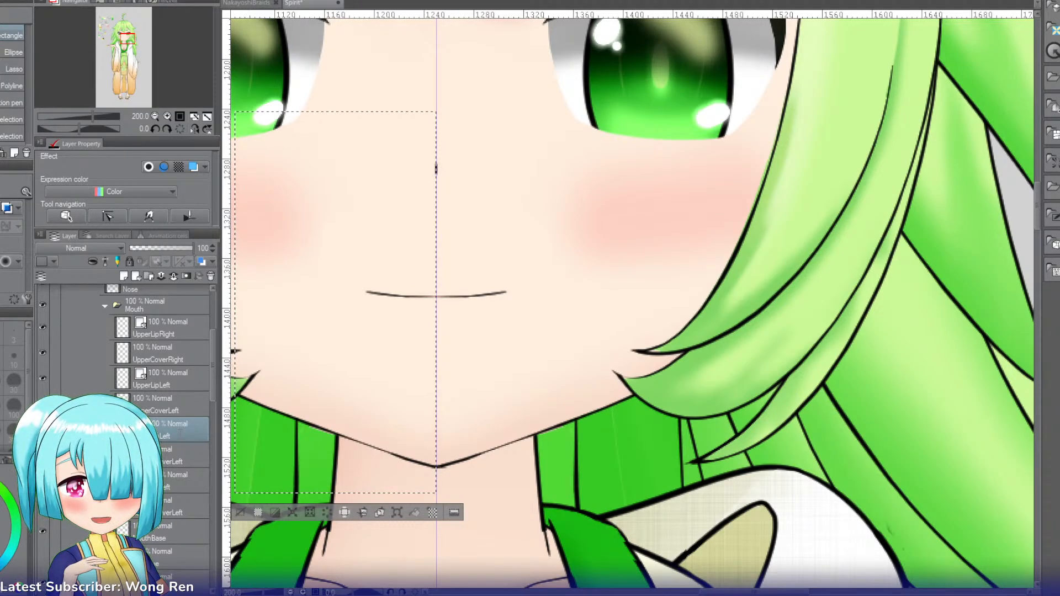
Step: Change the suffix of the pasted lower lip and cover layers to Right, straighten the canvas and clear the selection
{"action": "key", "text": "BackSpace"}
{"action": "key", "text": "BackSpace"}
{"action": "key", "text": "BackSpace"}
{"action": "key", "text": "BackSpace"}
{"action": "type", "text": "Right"}
{"action": "key", "text": "Return"}
{"action": "key", "text": "^"}
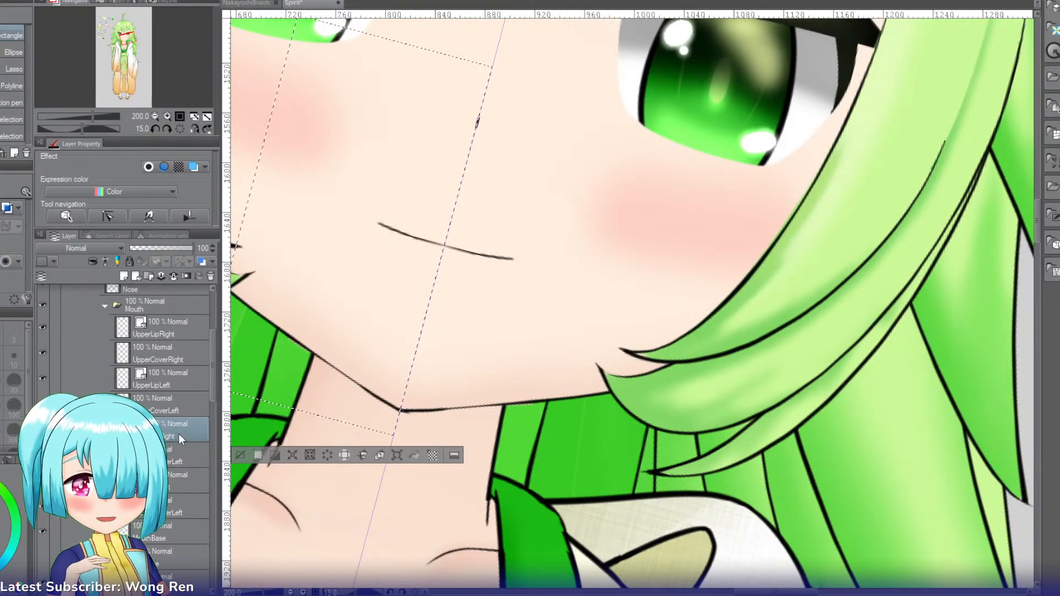
{"action": "left_click", "coordinate": [188, 130]}
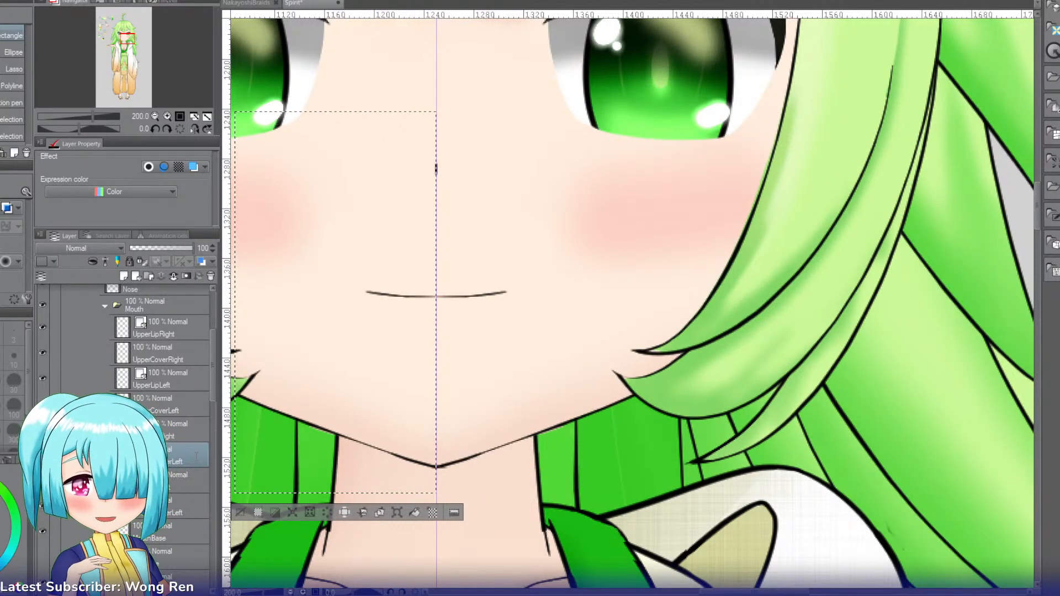
{"action": "left_click", "coordinate": [237, 513]}
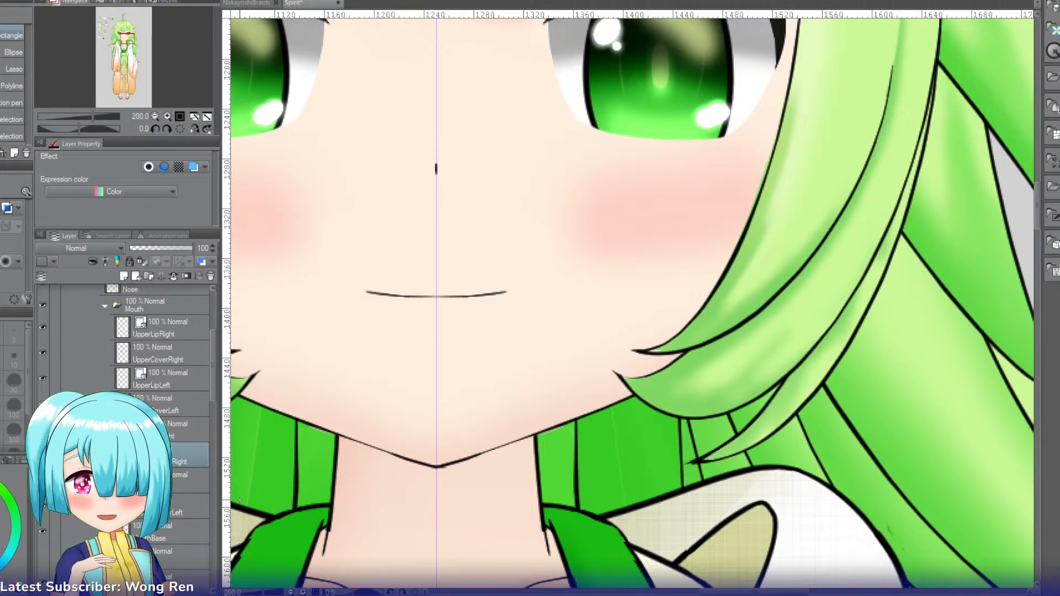
Step: Collapse the Mouth, Head and HeadParts folders in the layer list
{"action": "left_click", "coordinate": [126, 38]}
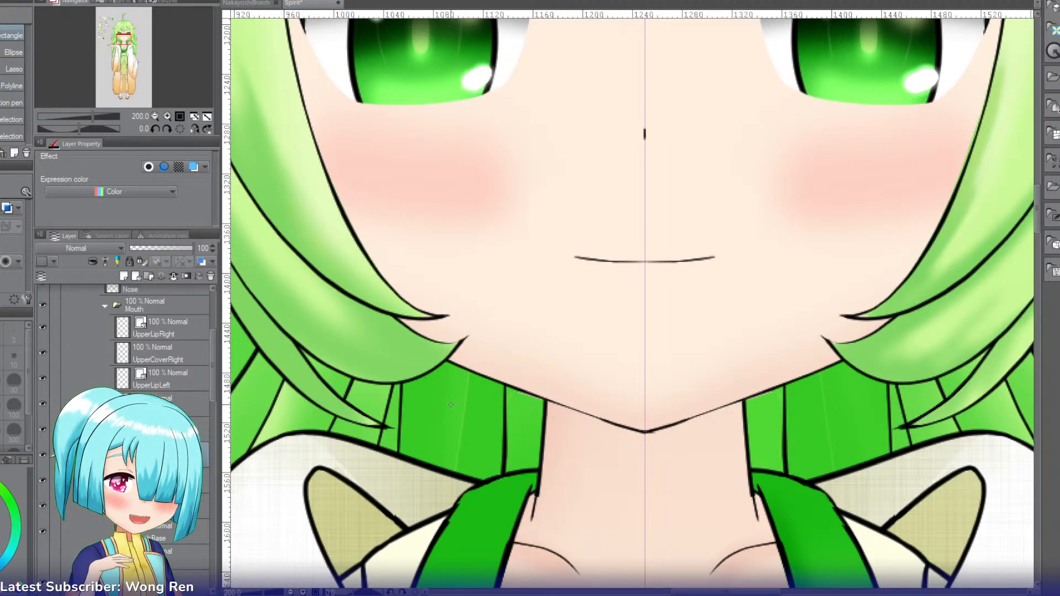
{"action": "left_click_drag", "start_coordinate": [214, 350], "coordinate": [215, 307]}
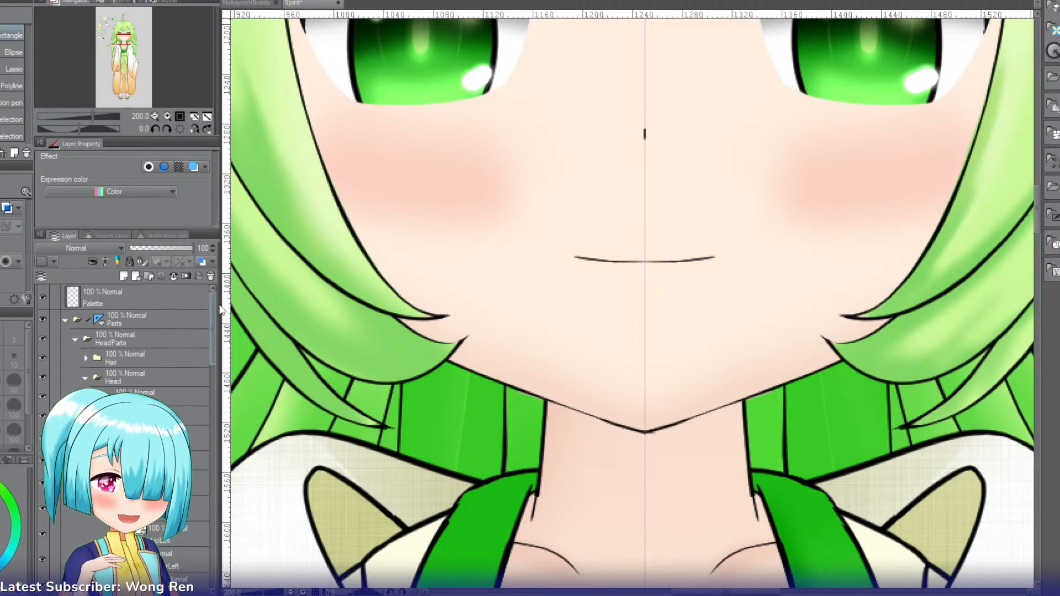
{"action": "left_click", "coordinate": [105, 460]}
{"action": "left_click", "coordinate": [85, 378]}
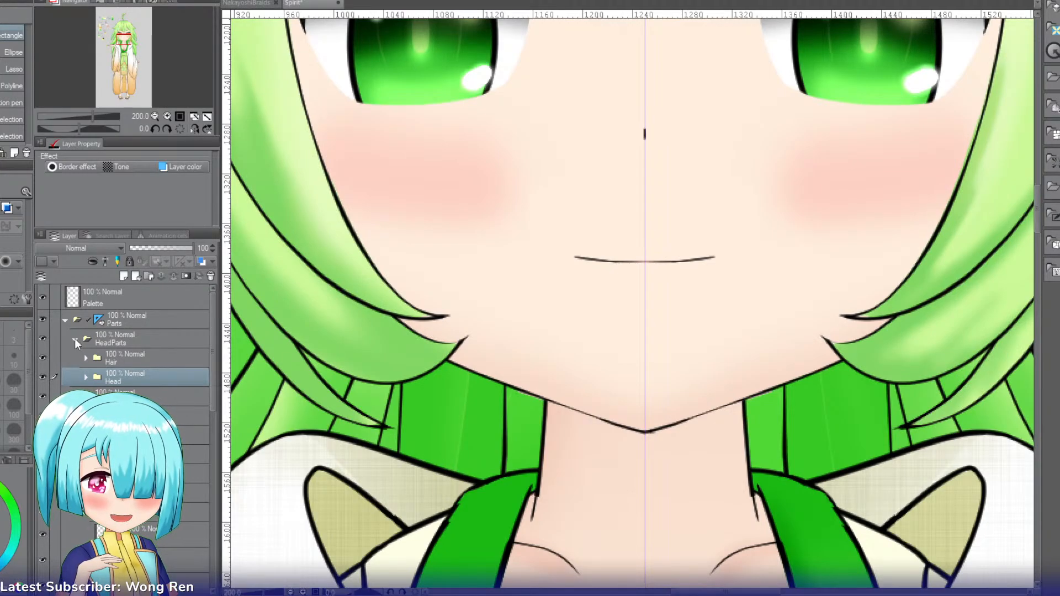
{"action": "left_click", "coordinate": [75, 339]}
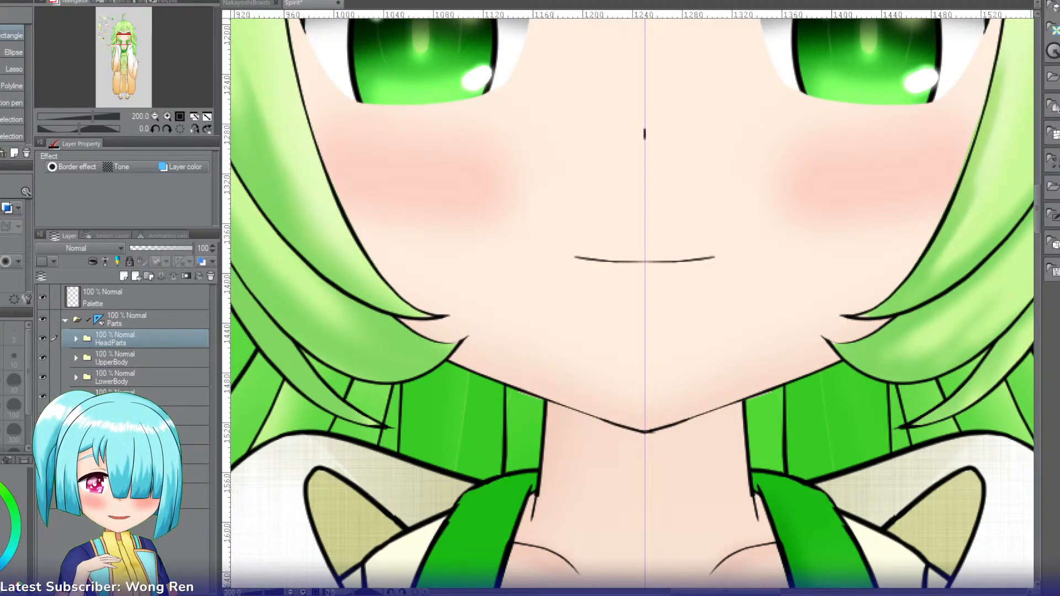
Step: Toggle the layer colour on two folders below LowerBody to identify their contents, and expand the second one
{"action": "left_click", "coordinate": [121, 435]}
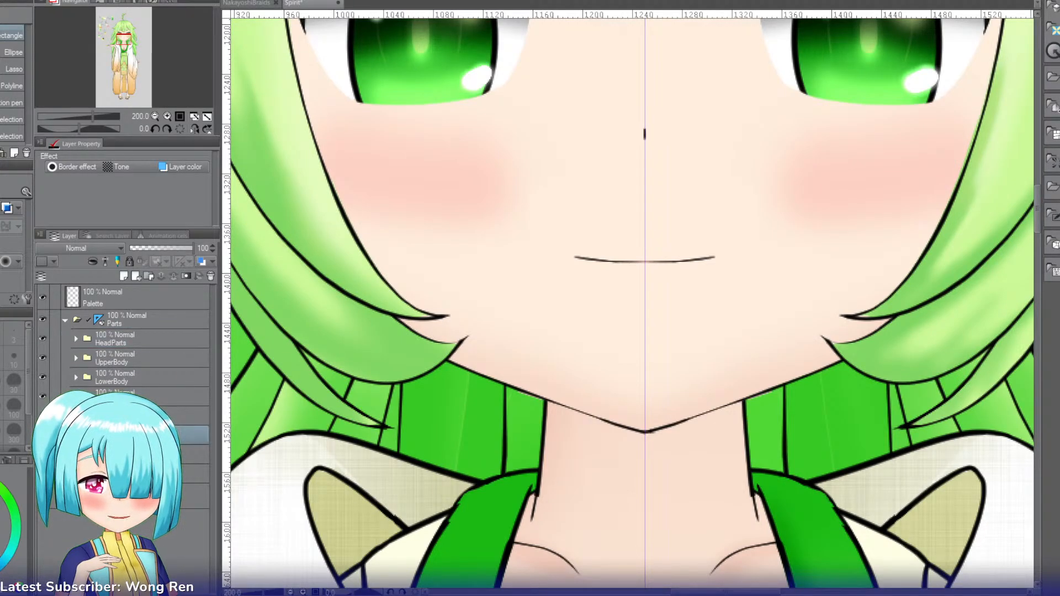
{"action": "left_click", "coordinate": [181, 167]}
{"action": "left_click", "coordinate": [181, 167]}
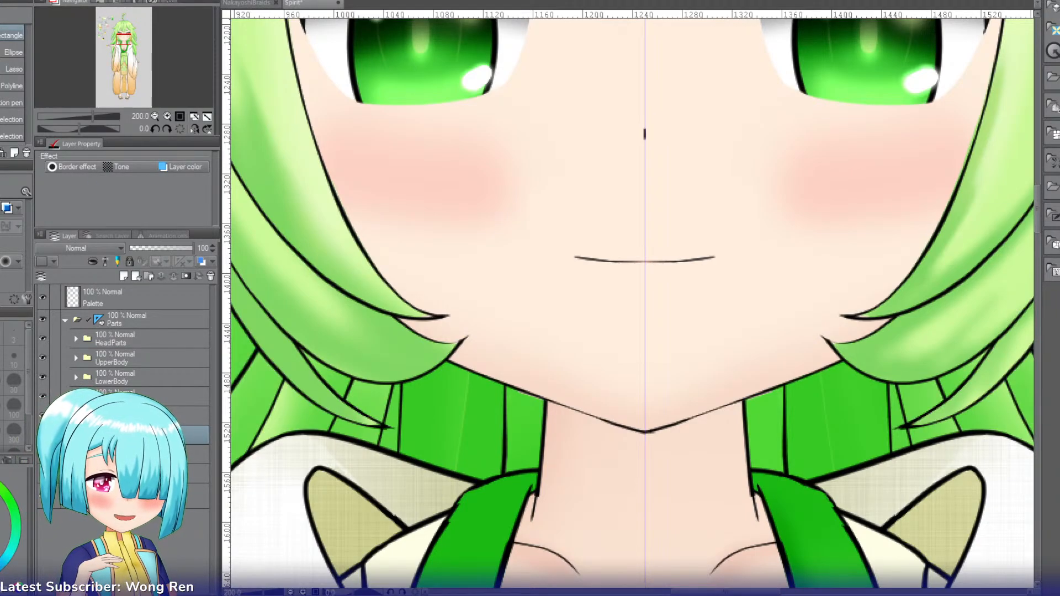
{"action": "left_click", "coordinate": [121, 455]}
{"action": "key", "text": "ctrl+b"}
{"action": "key", "text": "ctrl+b"}
{"action": "left_click", "coordinate": [76, 454]}
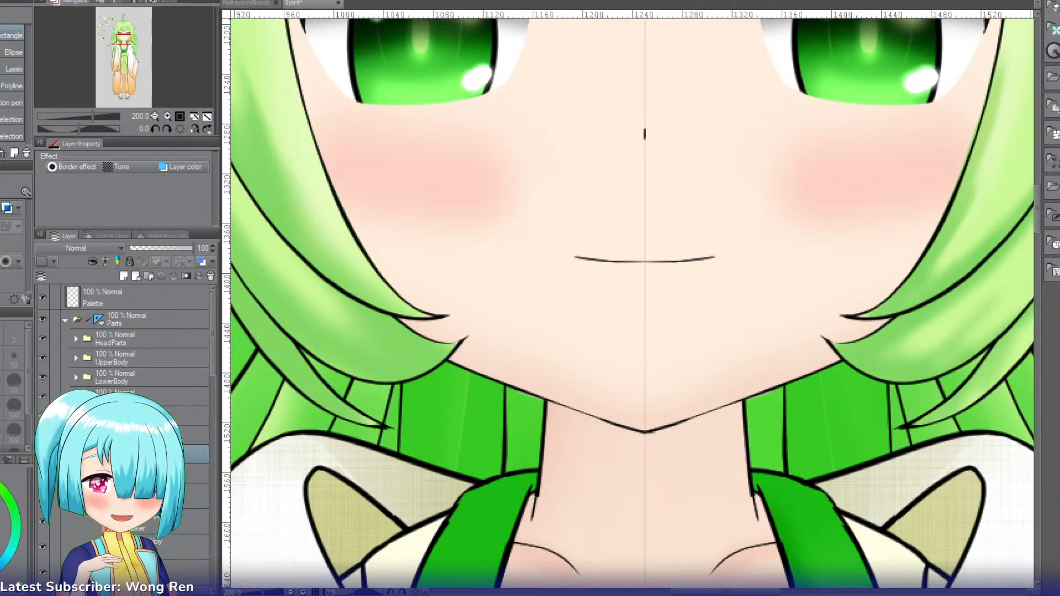
Step: Toggle the layer colour on the BackWave folder's fill layers, down to the one under BackWaveInnerExtend, to examine the parts they cover
{"action": "left_click", "coordinate": [133, 496]}
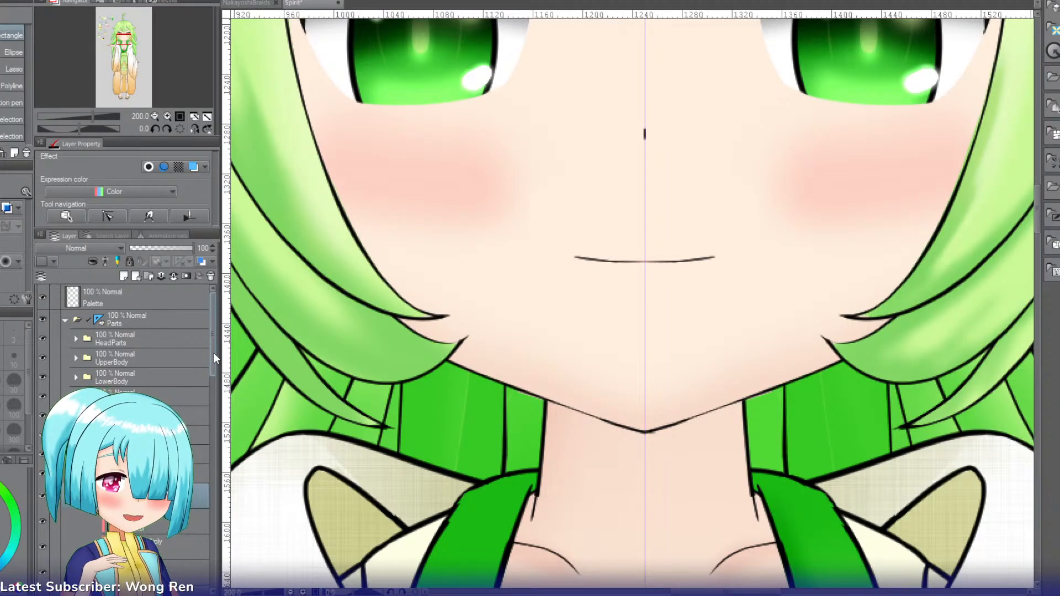
{"action": "left_click_drag", "start_coordinate": [213, 353], "coordinate": [214, 403]}
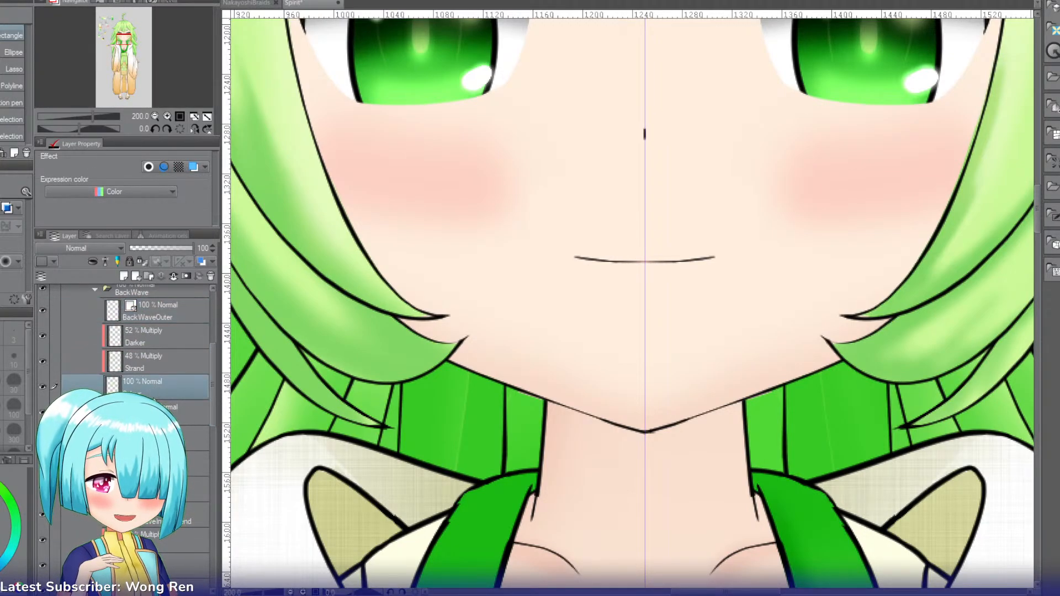
{"action": "left_click", "coordinate": [156, 381]}
{"action": "left_click", "coordinate": [156, 490]}
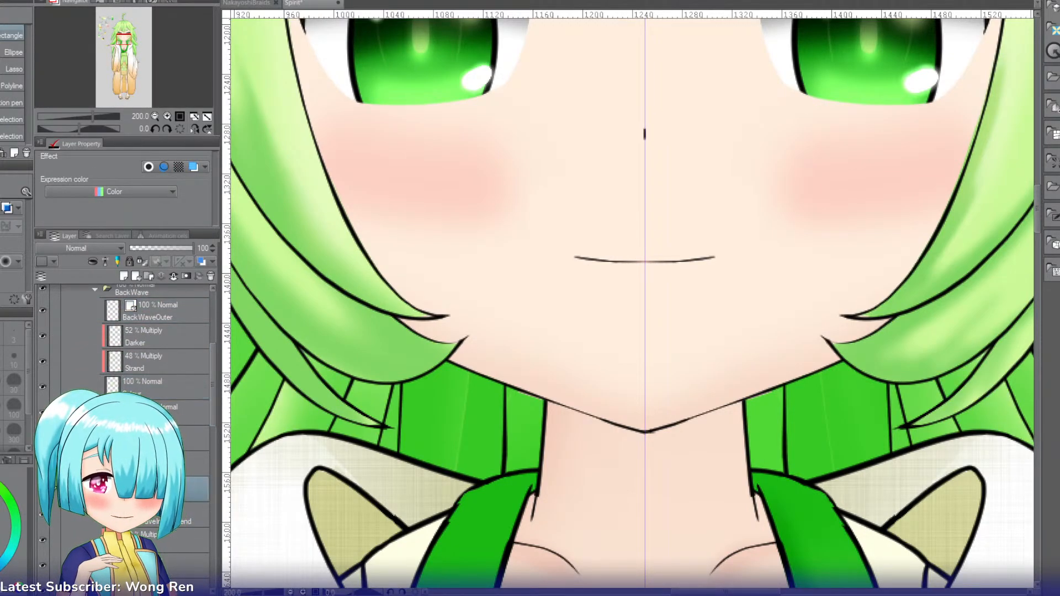
{"action": "key", "text": "ctrl+b"}
{"action": "key", "text": "ctrl+b"}
{"action": "left_click", "coordinate": [155, 585]}
{"action": "key", "text": "ctrl+b"}
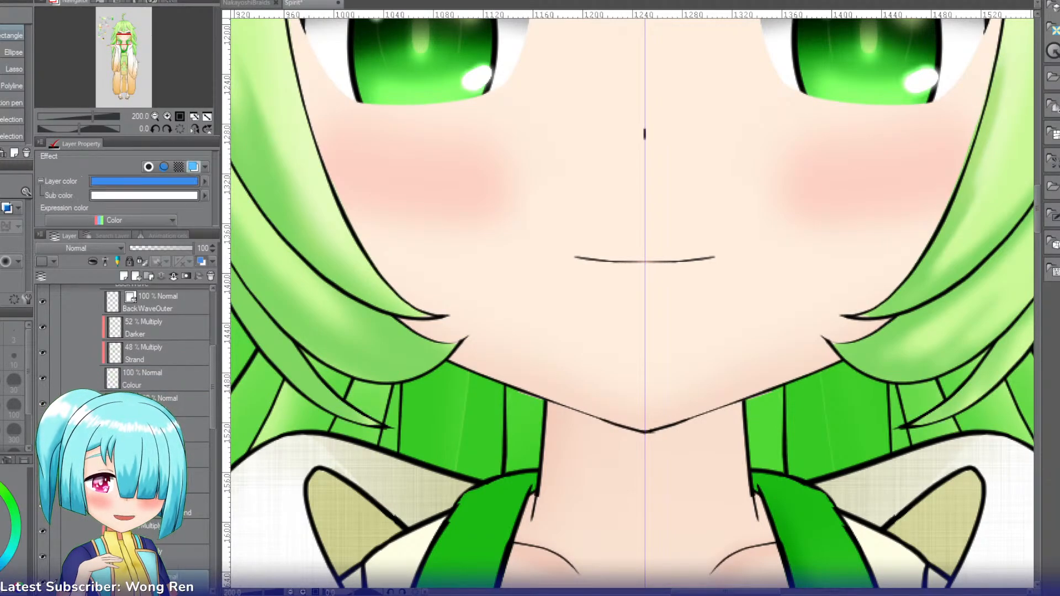
{"action": "left_click_drag", "start_coordinate": [214, 407], "coordinate": [214, 461]}
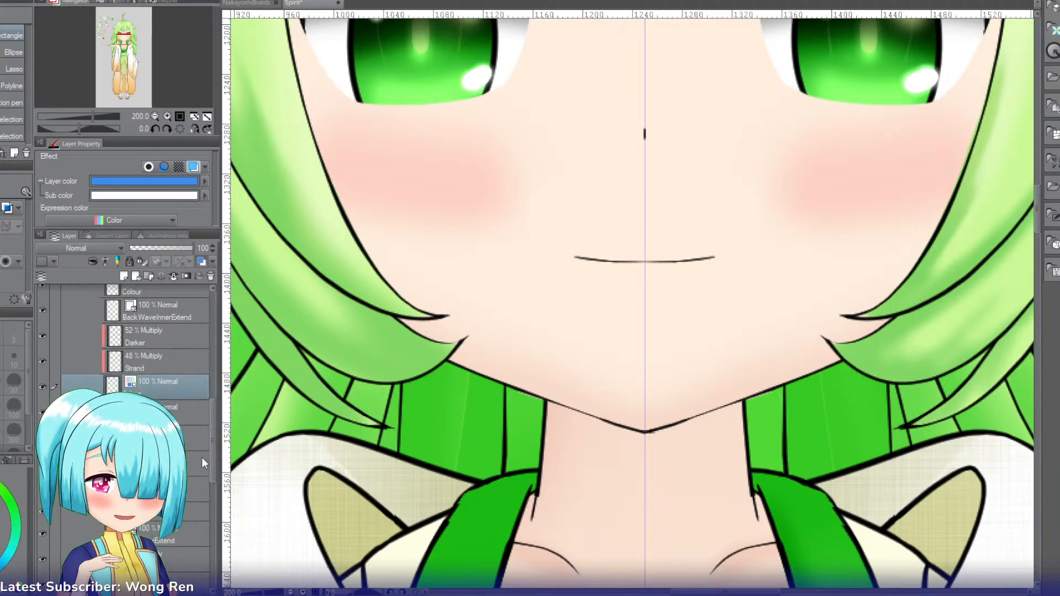
{"action": "key", "text": "ctrl+b"}
Step: Toggle the layer colour on the remaining back hair layers, ending with the one below BackOuterExtend in the BackCenter folder
{"action": "left_click", "coordinate": [166, 490]}
{"action": "key", "text": "ctrl+b"}
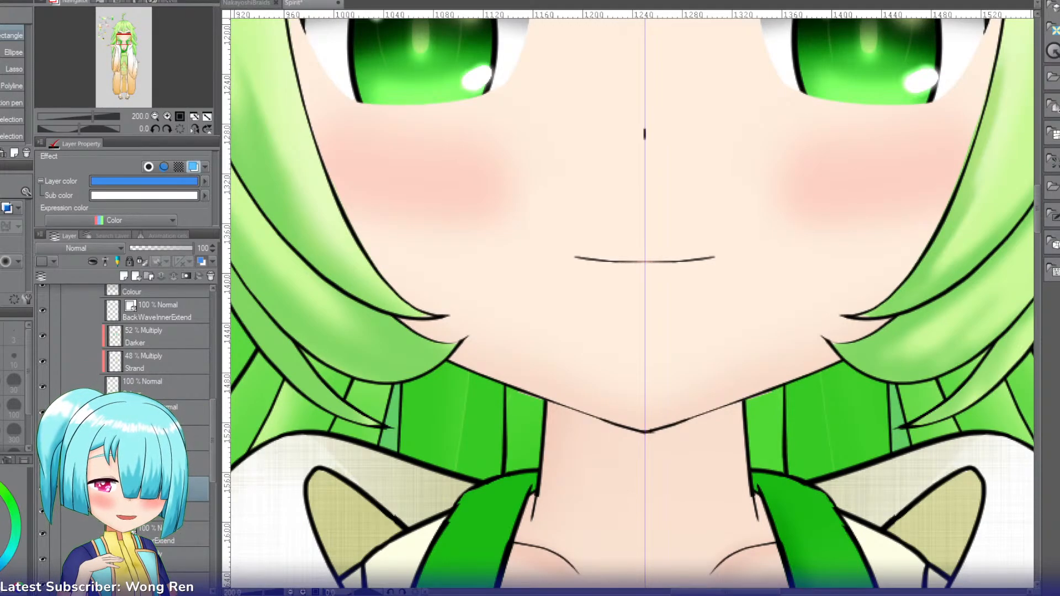
{"action": "key", "text": "ctrl+b"}
{"action": "left_click_drag", "start_coordinate": [215, 448], "coordinate": [214, 490]}
{"action": "left_click", "coordinate": [165, 458]}
{"action": "key", "text": "ctrl+b"}
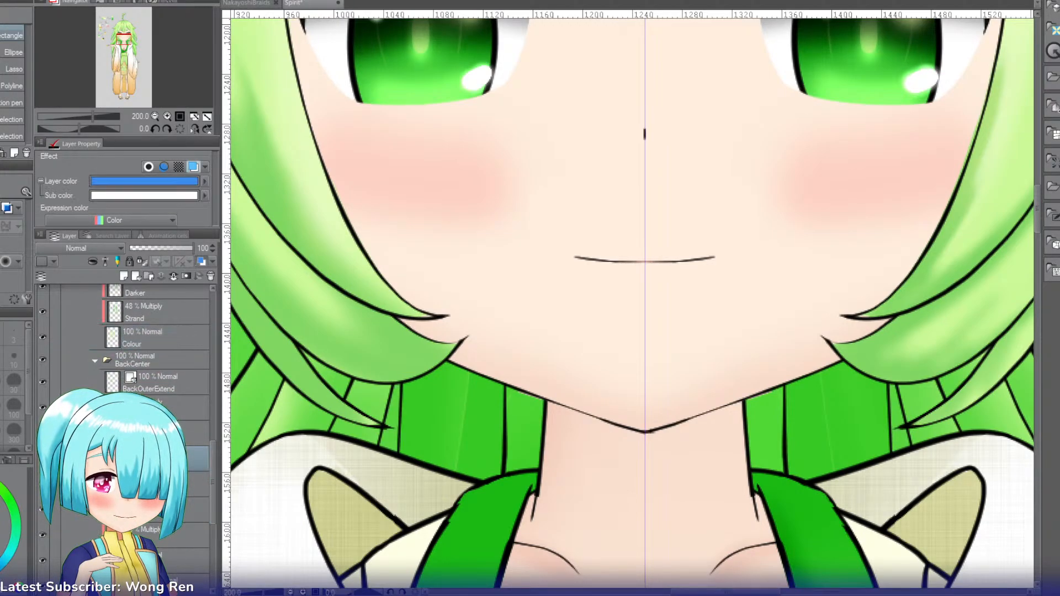
{"action": "key", "text": "ctrl+b"}
{"action": "key", "text": "ctrl+b"}
{"action": "key", "text": "ctrl+b"}
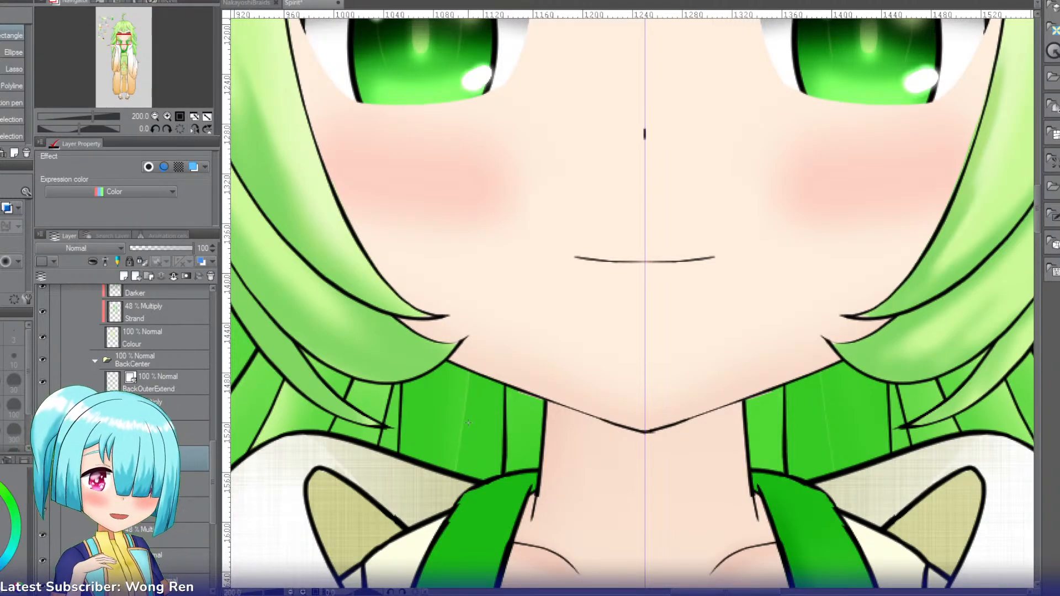
Step: Examine the whole Spirit character from hair to sandals at 33.3% zoom
{"action": "left_click", "coordinate": [155, 117]}
{"action": "left_click", "coordinate": [155, 116]}
{"action": "left_click", "coordinate": [155, 117]}
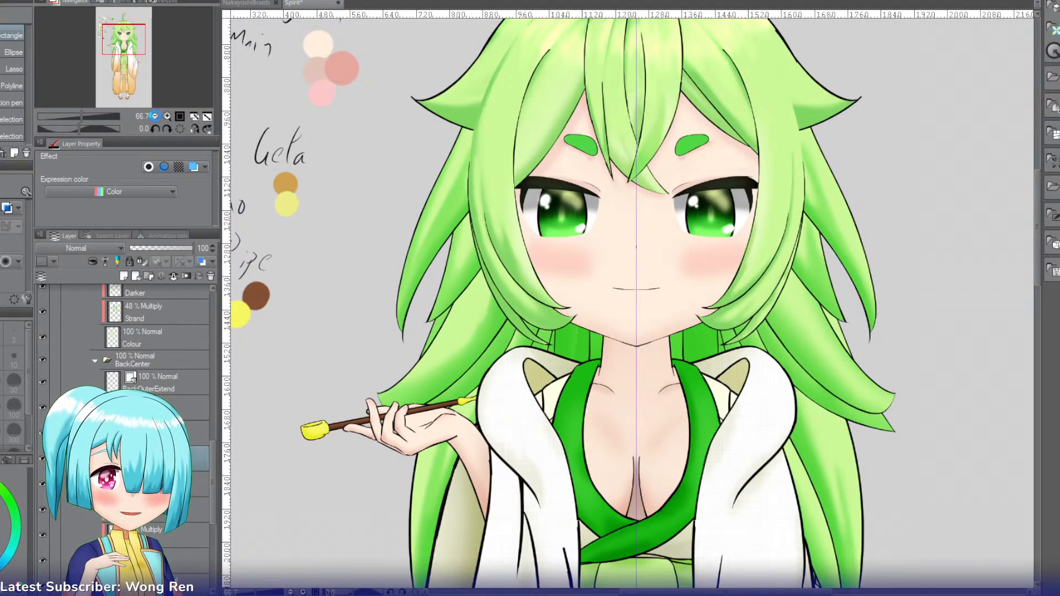
{"action": "left_click", "coordinate": [155, 117]}
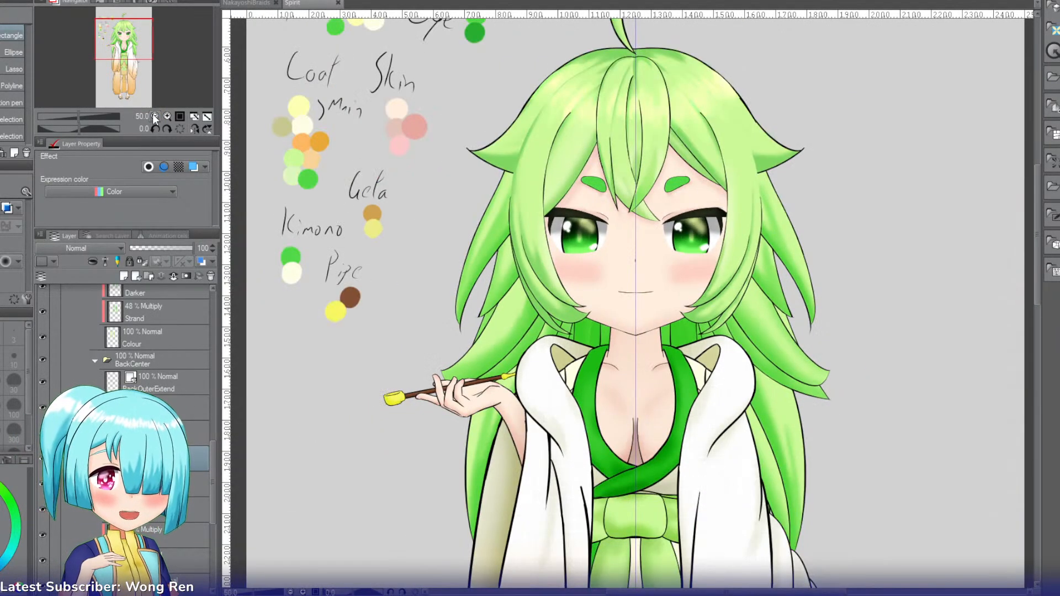
{"action": "left_click", "coordinate": [155, 117]}
{"action": "left_click_drag", "start_coordinate": [148, 51], "coordinate": [145, 57]}
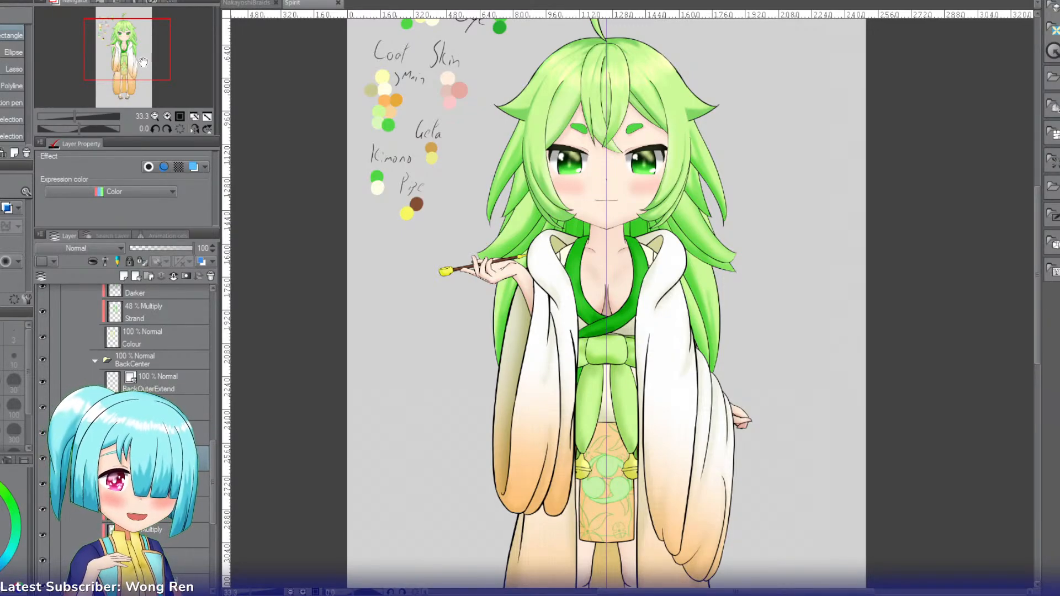
{"action": "left_click_drag", "start_coordinate": [143, 61], "coordinate": [152, 88]}
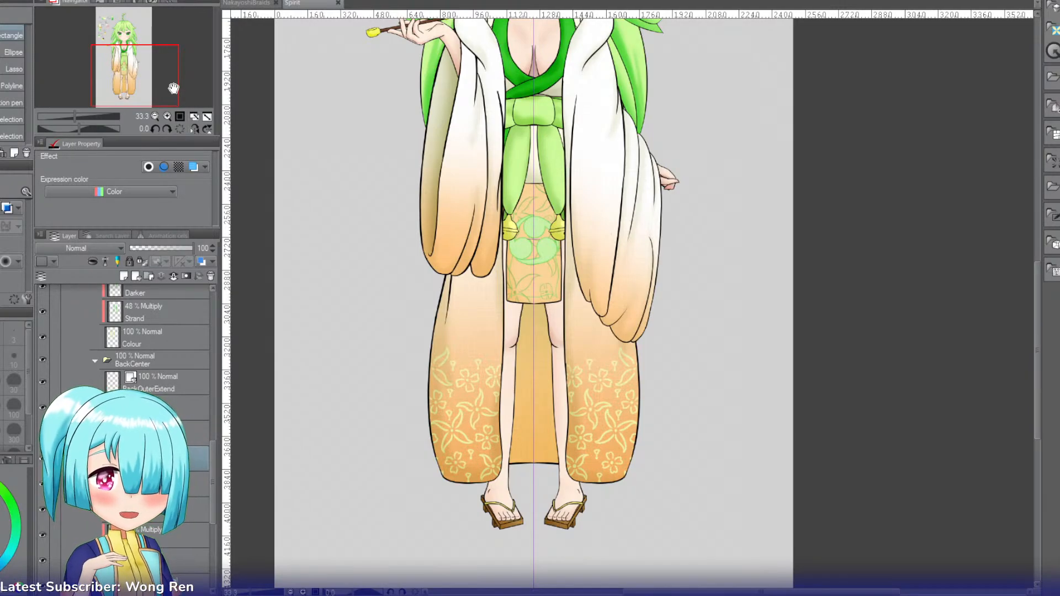
Step: Examine the Spirit character's outfit, hair and face at 33.3% zoom and again more closely at 50%
{"action": "left_click_drag", "start_coordinate": [171, 88], "coordinate": [161, 80]}
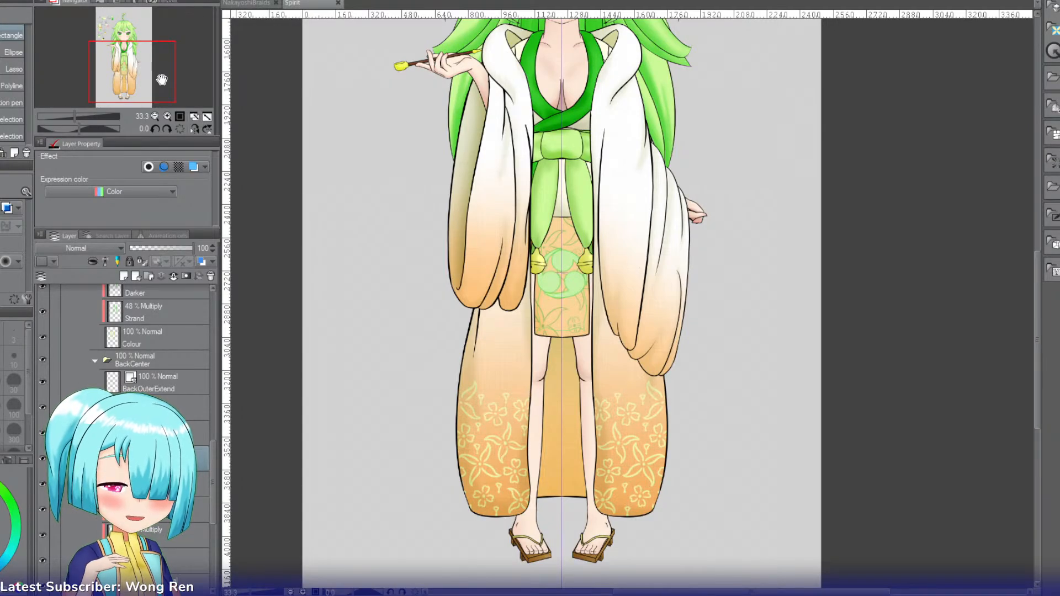
{"action": "left_click_drag", "start_coordinate": [161, 80], "coordinate": [166, 67]}
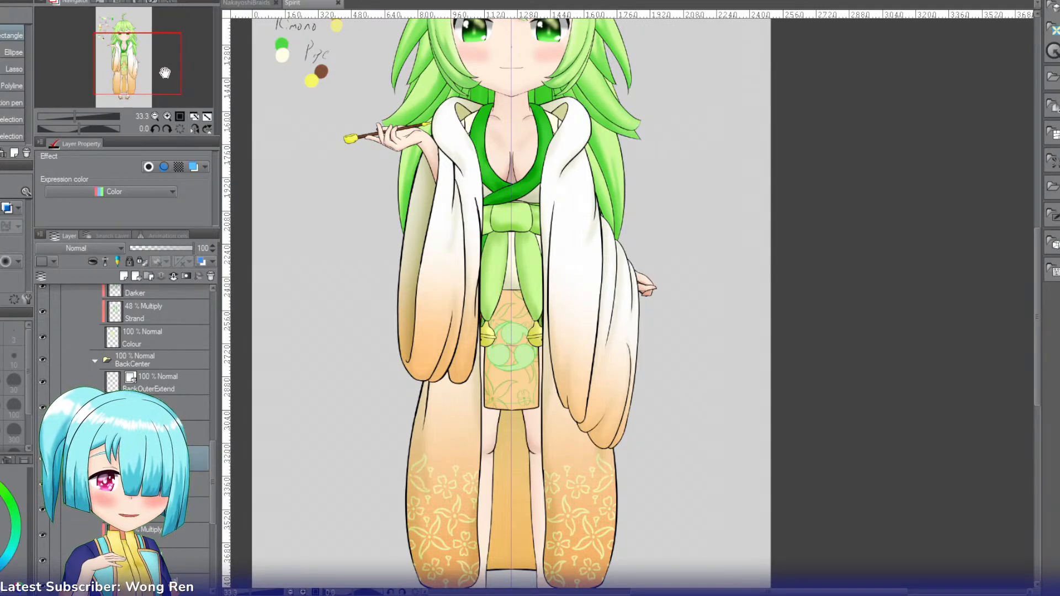
{"action": "left_click_drag", "start_coordinate": [165, 72], "coordinate": [166, 49]}
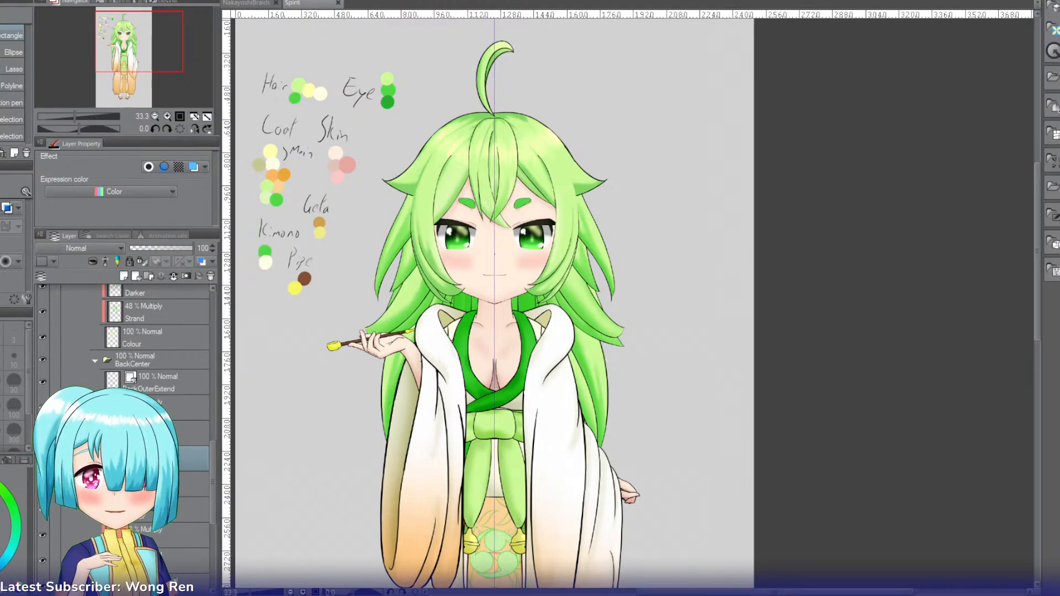
{"action": "left_click", "coordinate": [167, 116]}
{"action": "left_click_drag", "start_coordinate": [139, 47], "coordinate": [137, 59]}
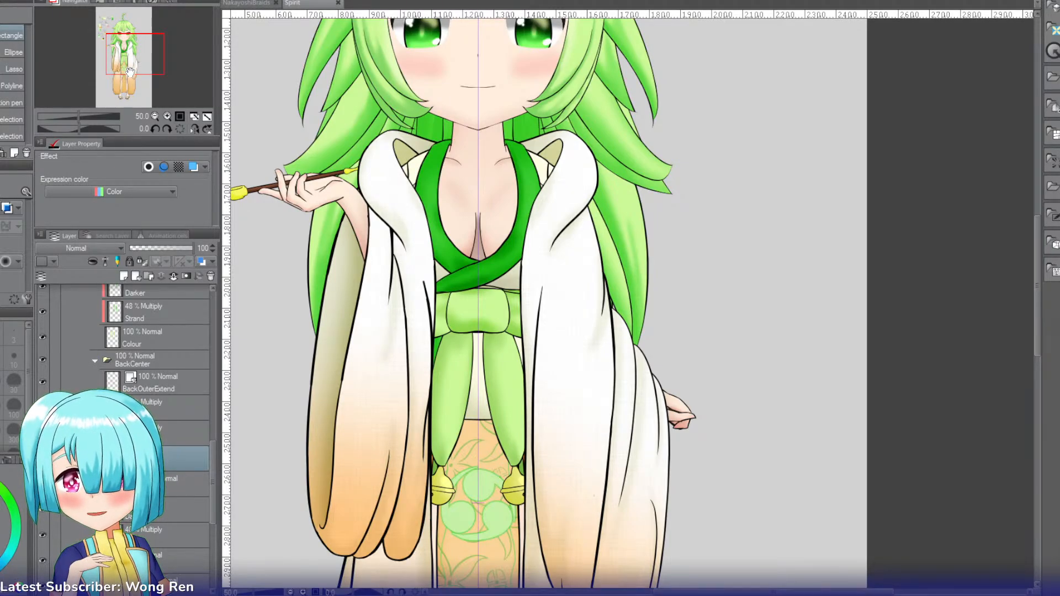
{"action": "left_click_drag", "start_coordinate": [130, 71], "coordinate": [128, 49]}
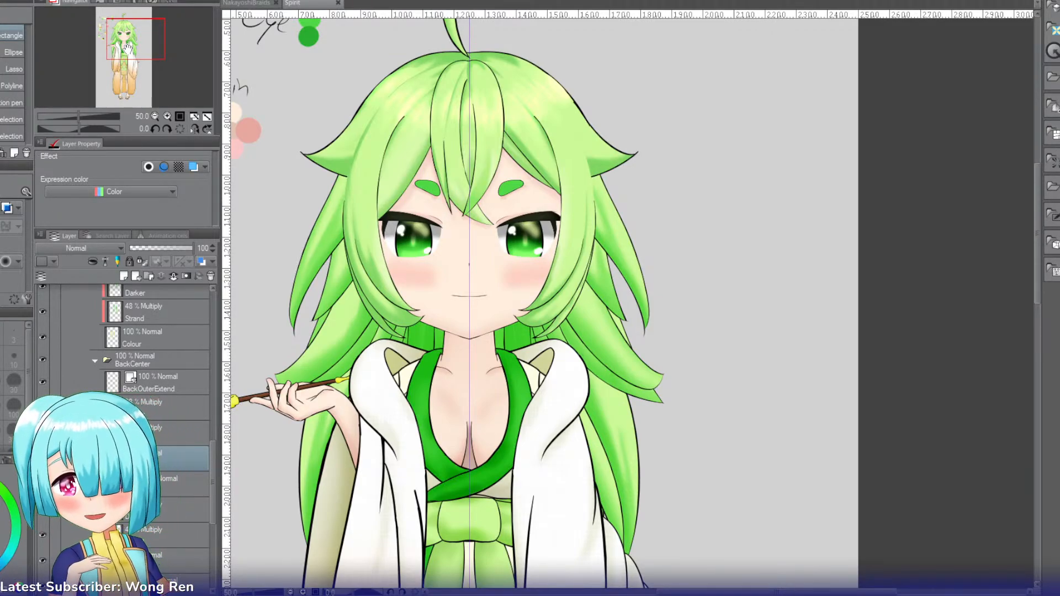
{"action": "left_click_drag", "start_coordinate": [128, 48], "coordinate": [128, 59]}
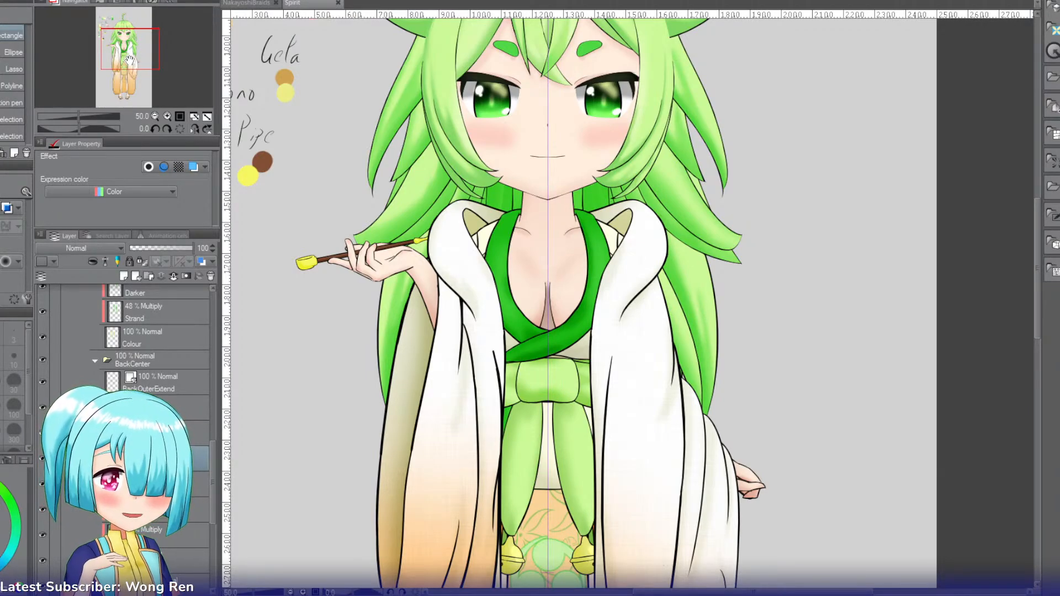
{"action": "left_click_drag", "start_coordinate": [129, 60], "coordinate": [131, 76]}
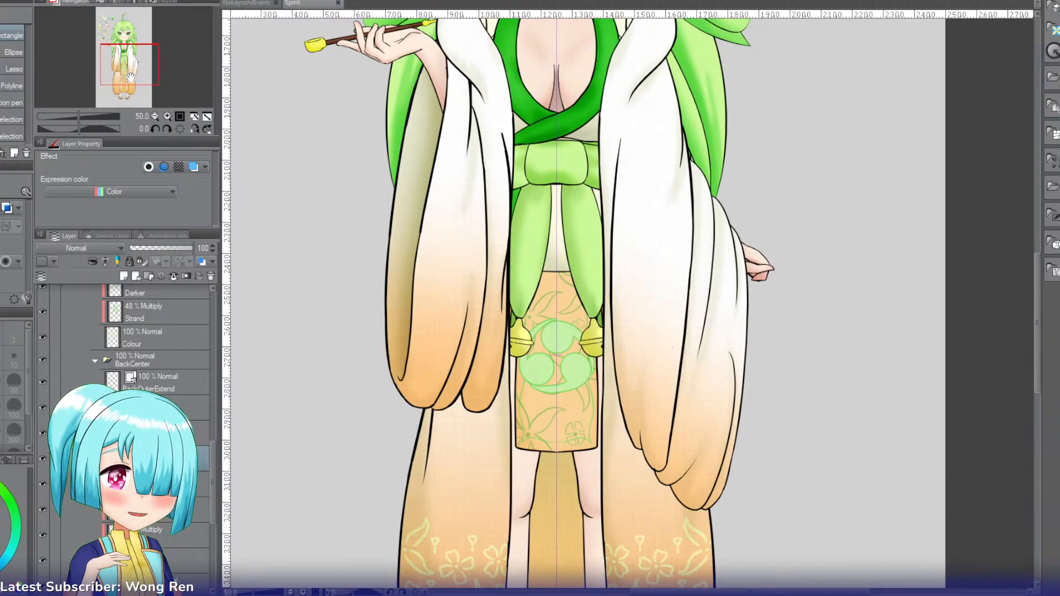
{"action": "left_click_drag", "start_coordinate": [131, 76], "coordinate": [132, 77]}
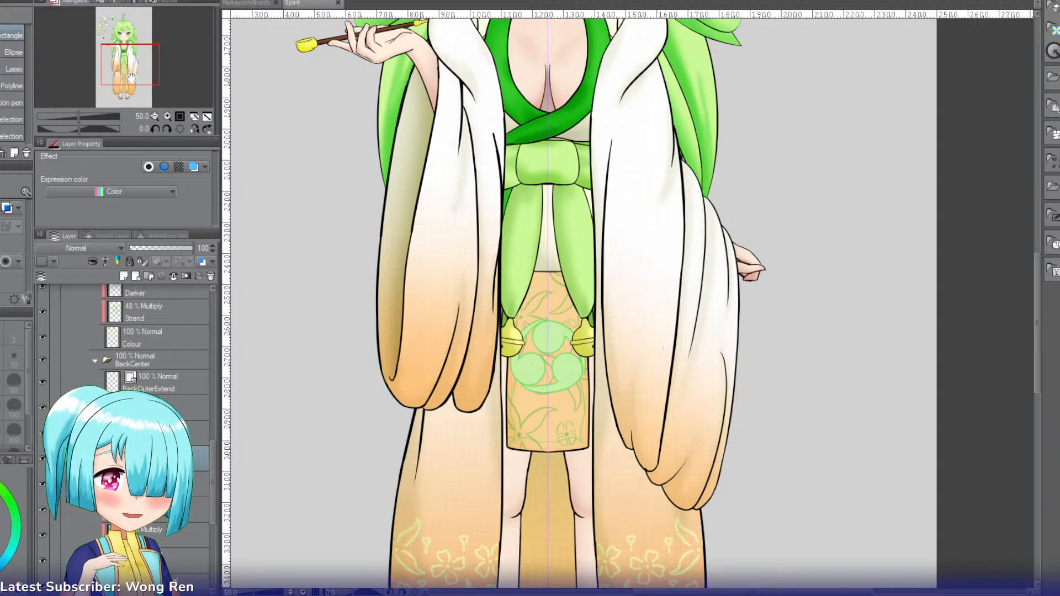
Step: Inspect the pattern on the Spirit character's kimono front at 100% zoom, and the coat, legs and sandals at 50%
{"action": "left_click", "coordinate": [164, 116]}
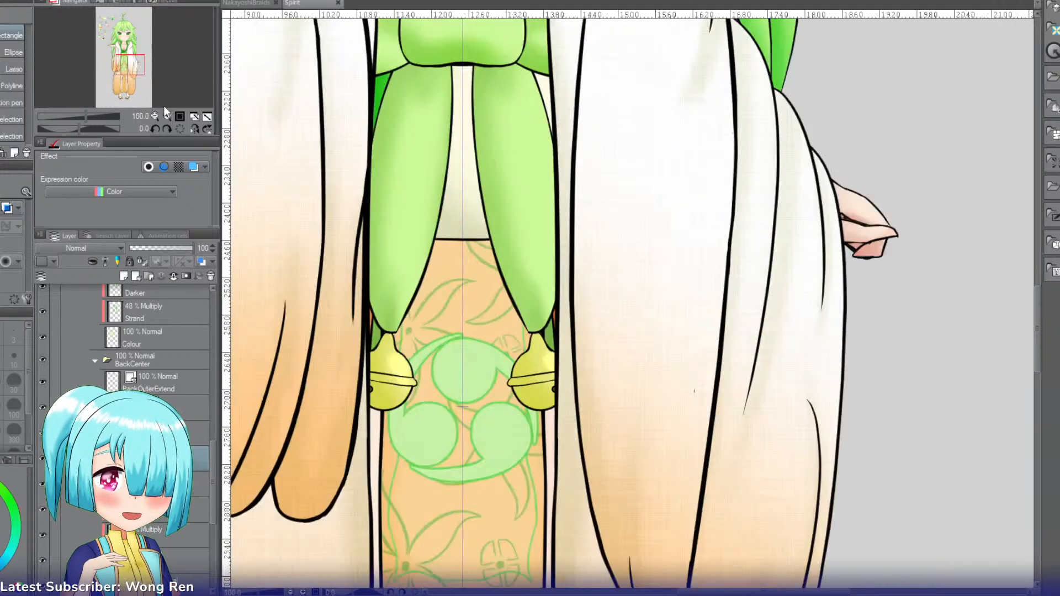
{"action": "mouse_move", "coordinate": [136, 69]}
{"action": "left_mouse_down"}
{"action": "mouse_move", "coordinate": [136, 80]}
{"action": "mouse_move", "coordinate": [136, 70]}
{"action": "left_mouse_up"}
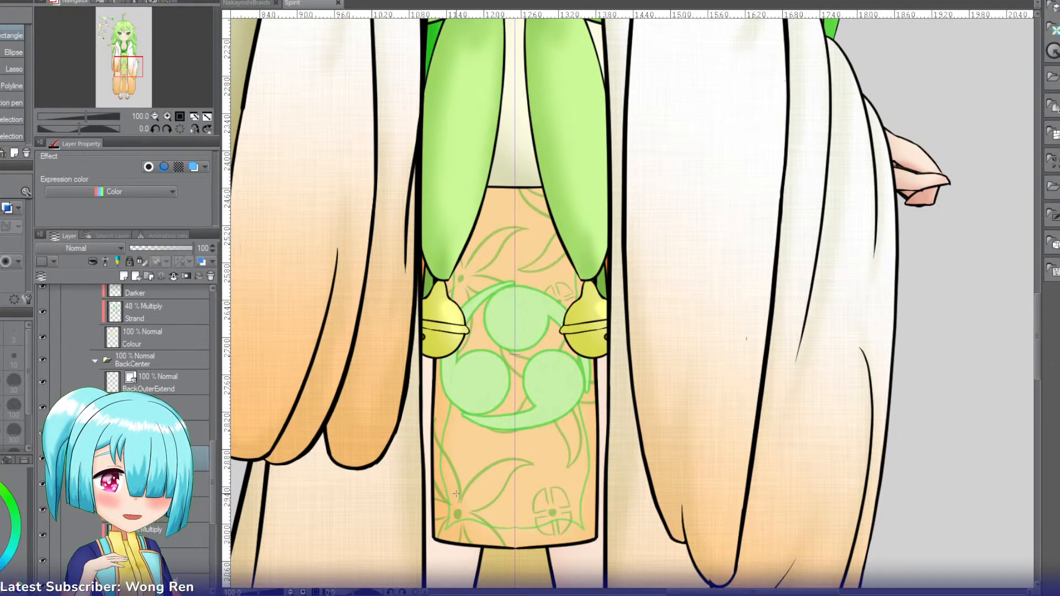
{"action": "left_click", "coordinate": [154, 116]}
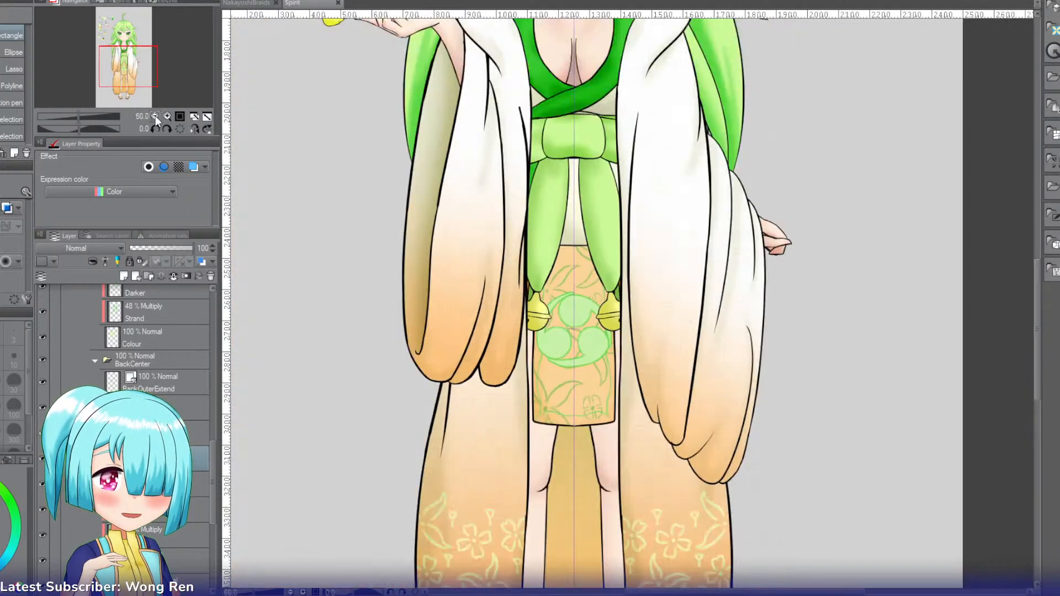
{"action": "mouse_move", "coordinate": [135, 67]}
{"action": "left_mouse_down"}
{"action": "mouse_move", "coordinate": [139, 41]}
{"action": "mouse_move", "coordinate": [140, 81]}
{"action": "left_mouse_up"}
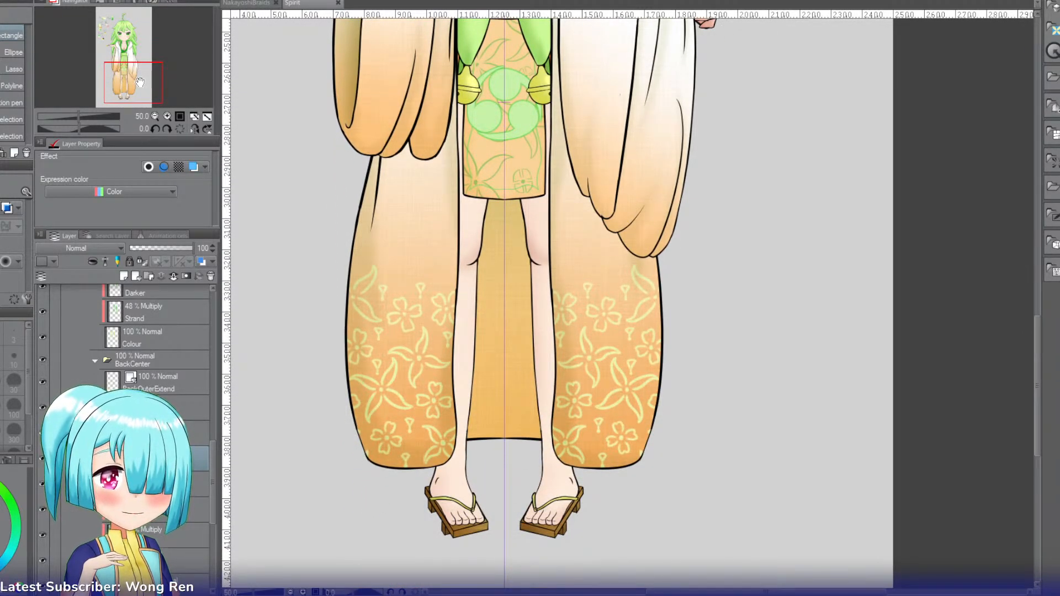
{"action": "left_click_drag", "start_coordinate": [140, 81], "coordinate": [141, 72]}
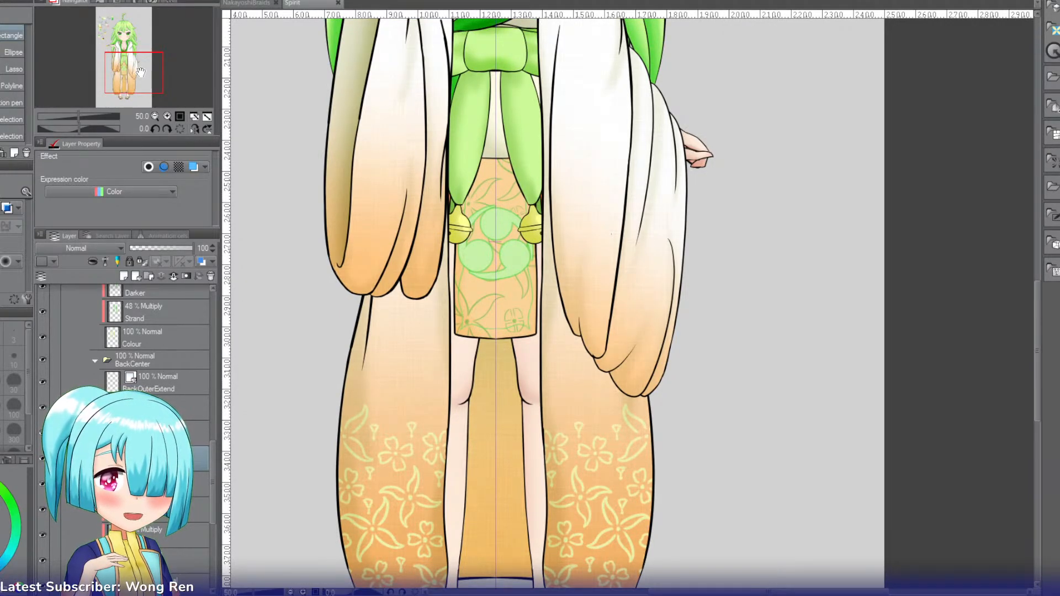
{"action": "left_click_drag", "start_coordinate": [141, 72], "coordinate": [138, 58]}
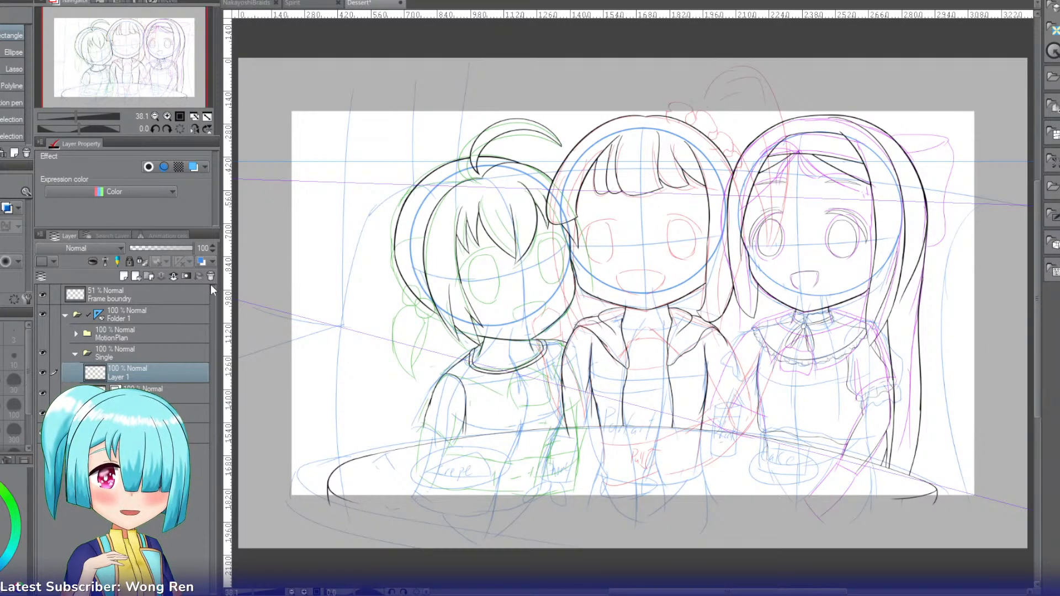
Step: View the NakayoshiBraids drawing for comparison and return to the Spirit drawing
{"action": "left_click", "coordinate": [246, 3]}
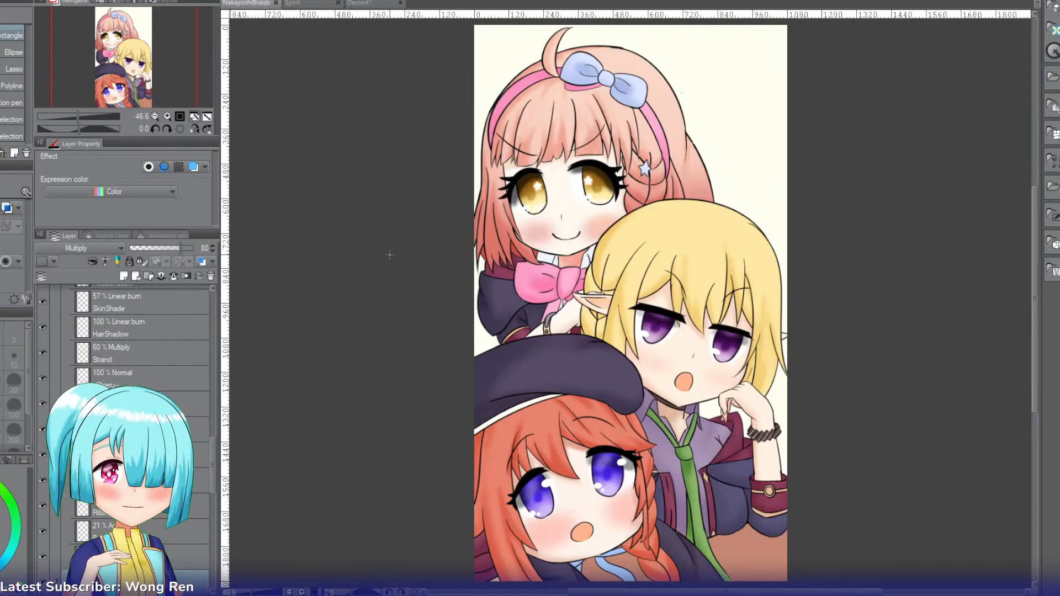
{"action": "left_click", "coordinate": [309, 3]}
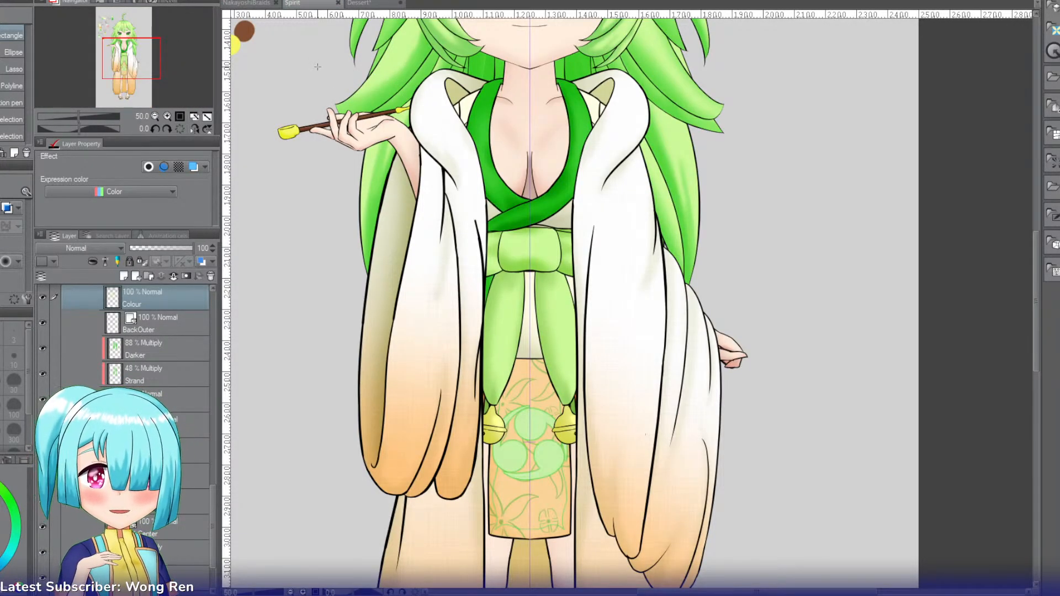